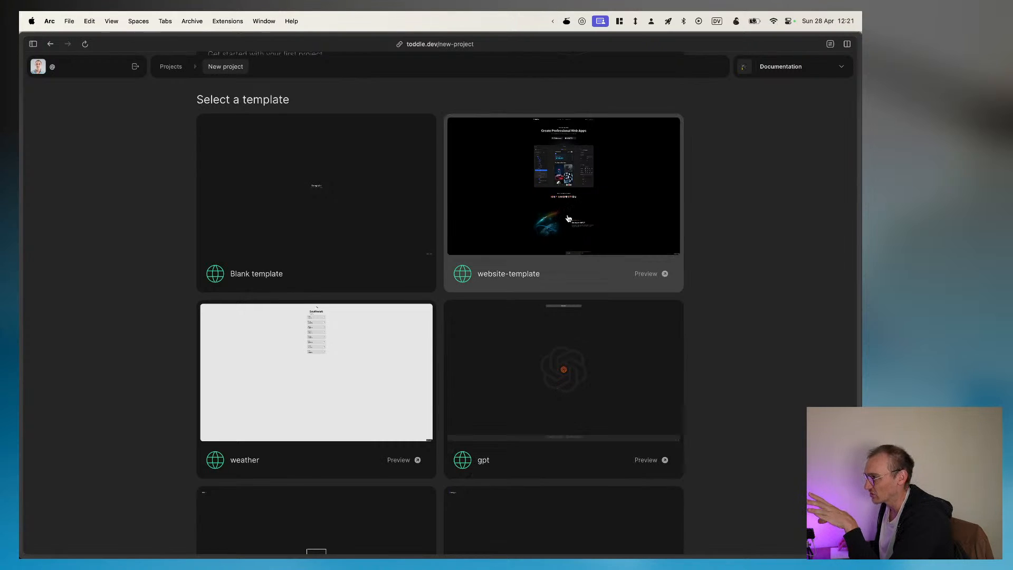
Step: Create a new project from the website-template and name it My Wombat Project
{"action": "left_click", "coordinate": [564, 198]}
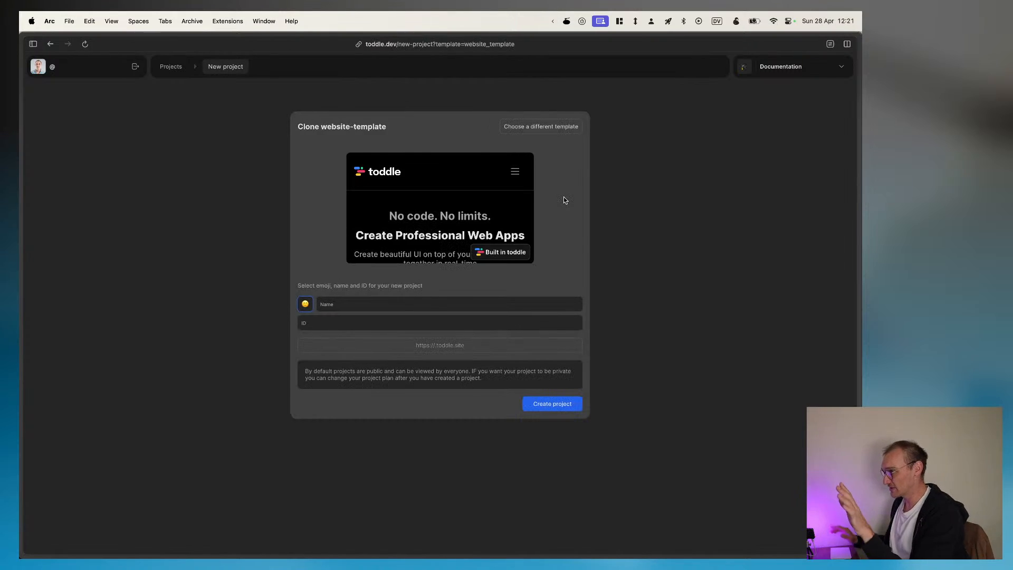
{"action": "left_click", "coordinate": [352, 302]}
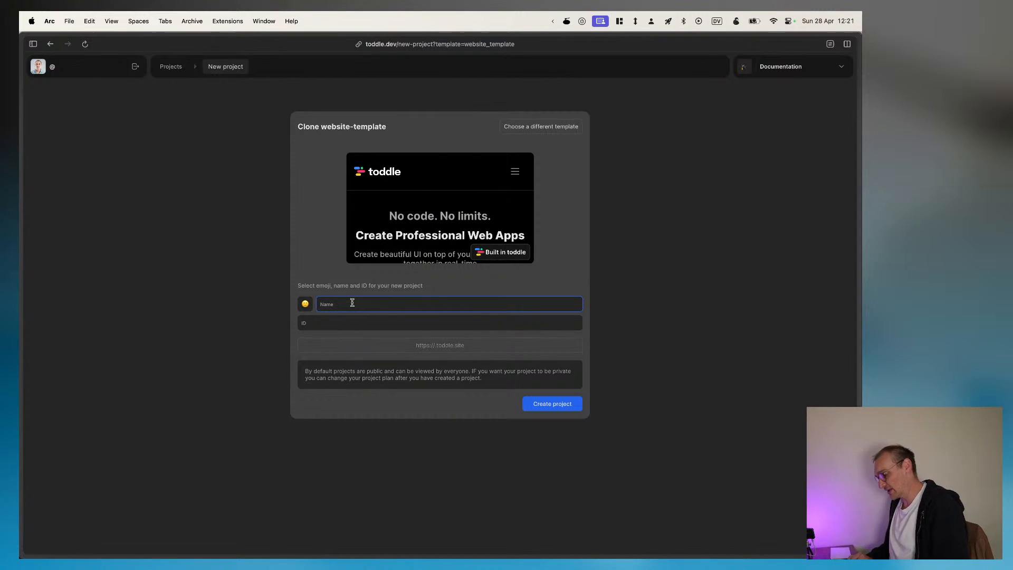
{"action": "type", "text": "My Wam"}
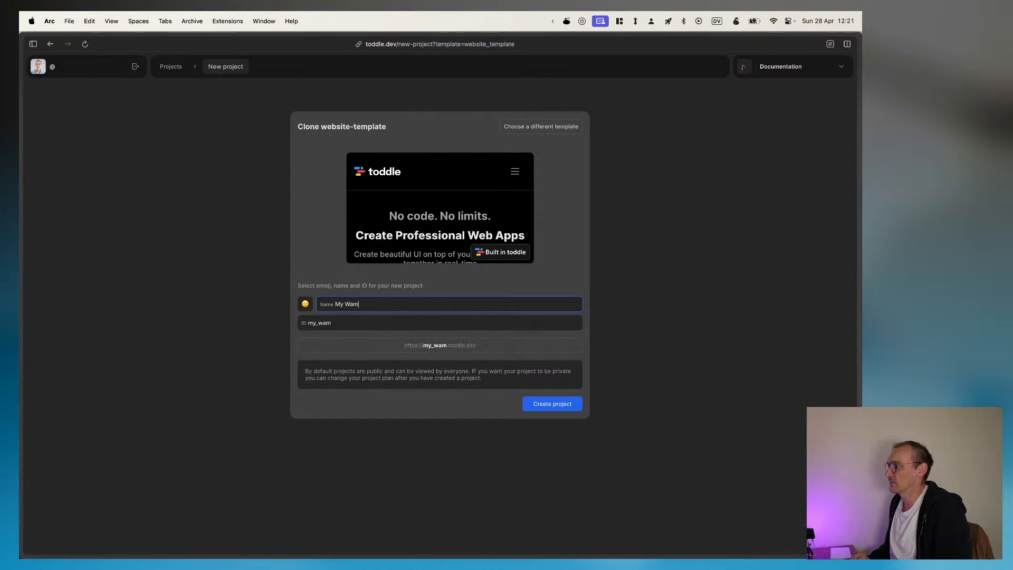
{"action": "key", "text": "BackSpace"}
{"action": "key", "text": "BackSpace"}
{"action": "type", "text": "ombot"}
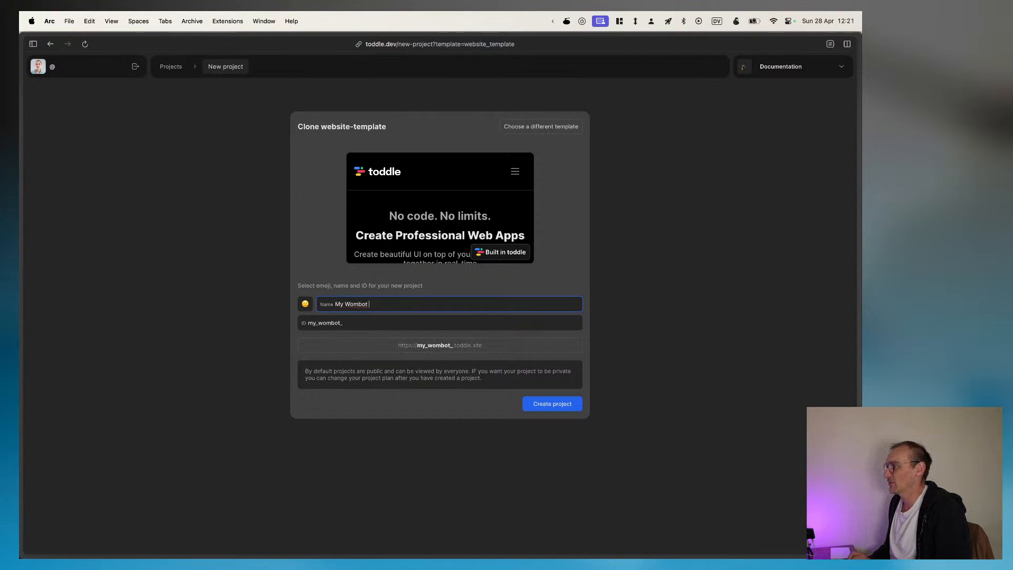
{"action": "key", "text": "BackSpace"}
{"action": "key", "text": "BackSpace"}
{"action": "key", "text": "BackSpace"}
{"action": "type", "text": "at "}
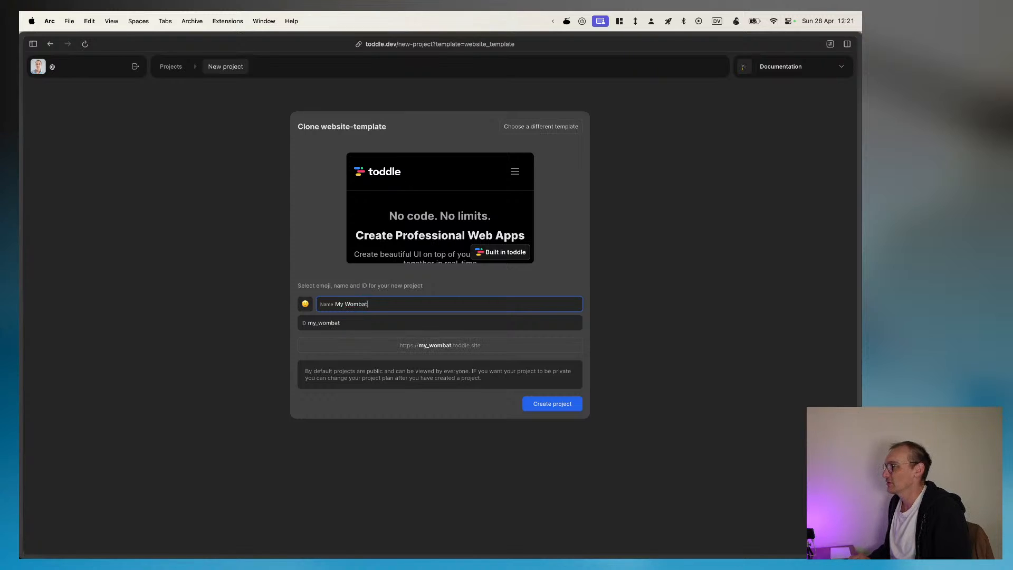
{"action": "type", "text": "Project"}
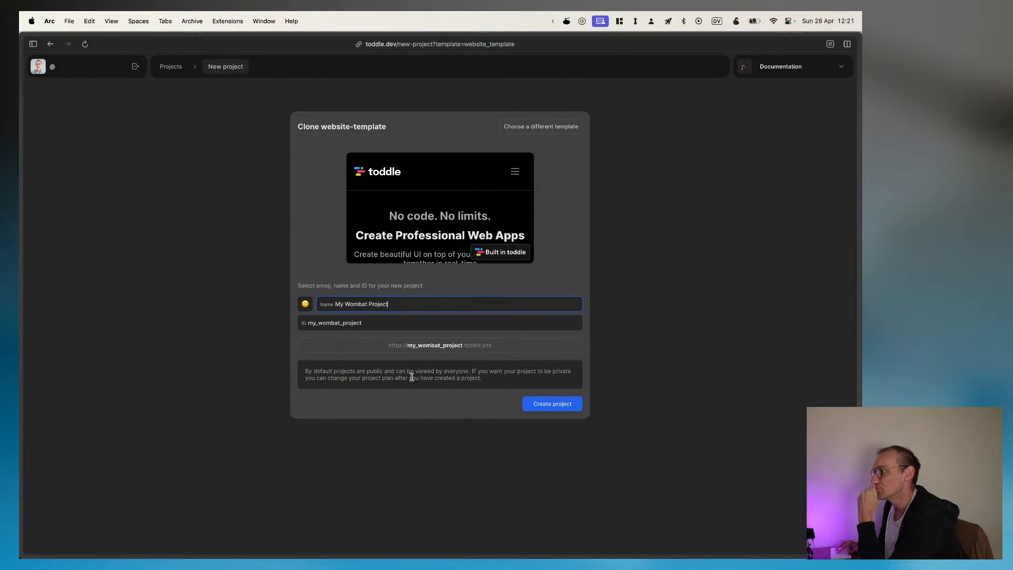
{"action": "left_click", "coordinate": [554, 404]}
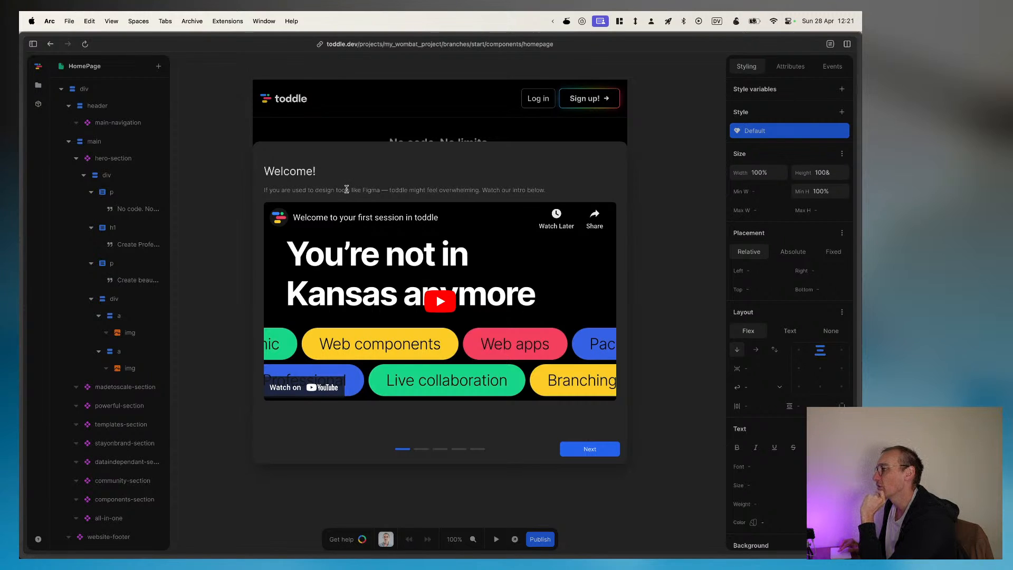
Step: Go through all pages of the welcome introduction and close it
{"action": "left_click", "coordinate": [587, 452]}
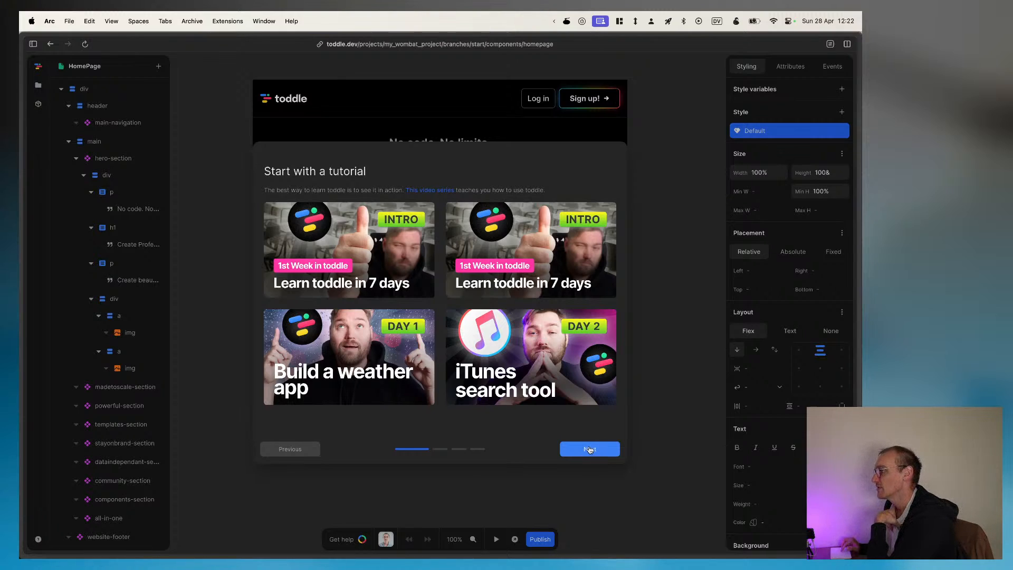
{"action": "left_click", "coordinate": [590, 449]}
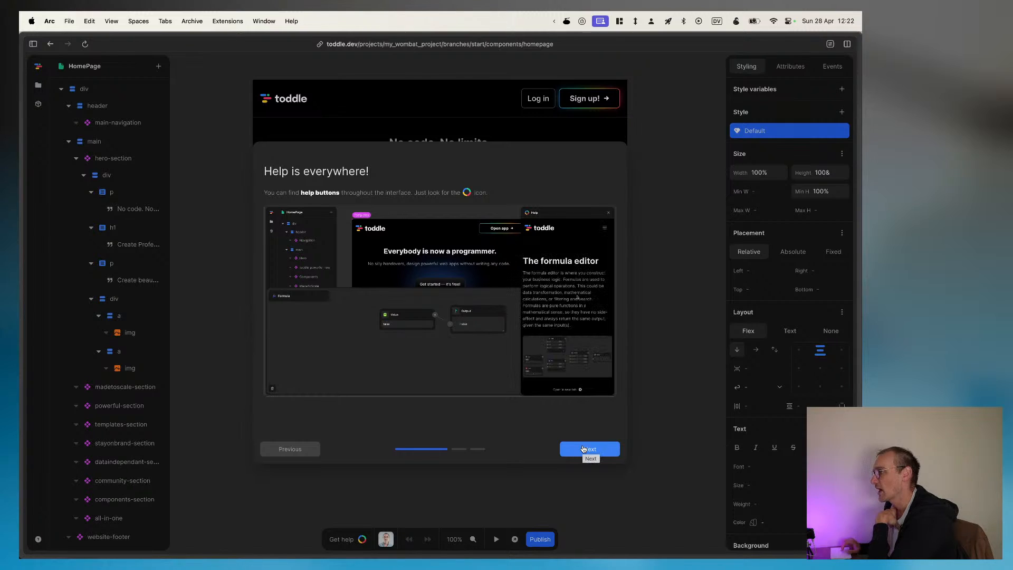
{"action": "left_click", "coordinate": [583, 449]}
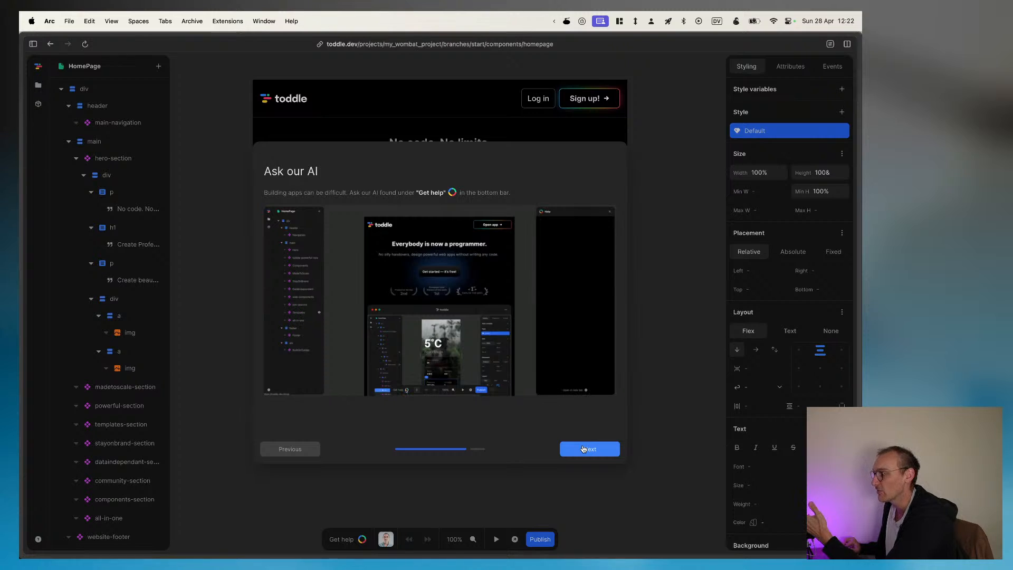
{"action": "left_click", "coordinate": [583, 449]}
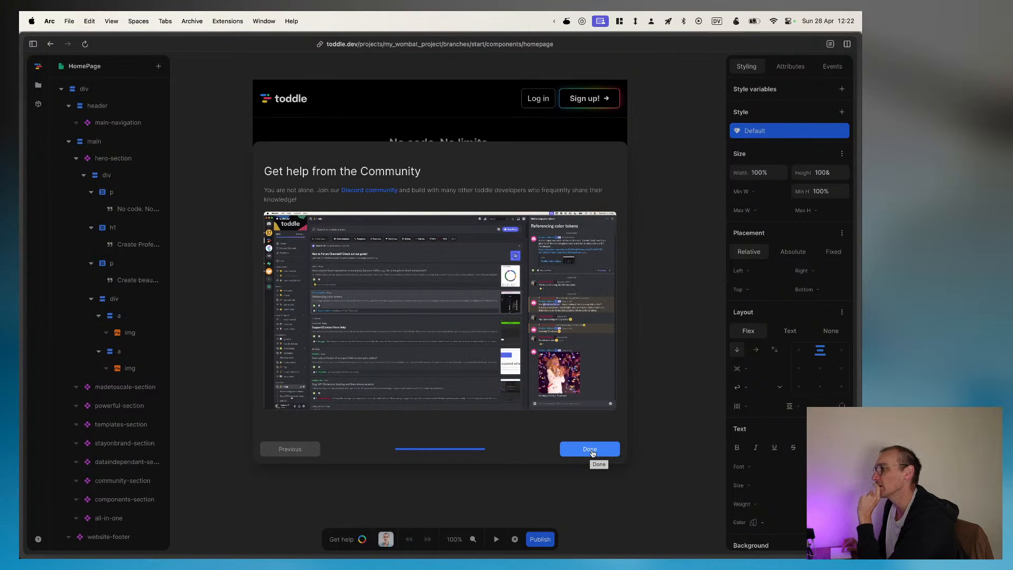
{"action": "left_click", "coordinate": [594, 449]}
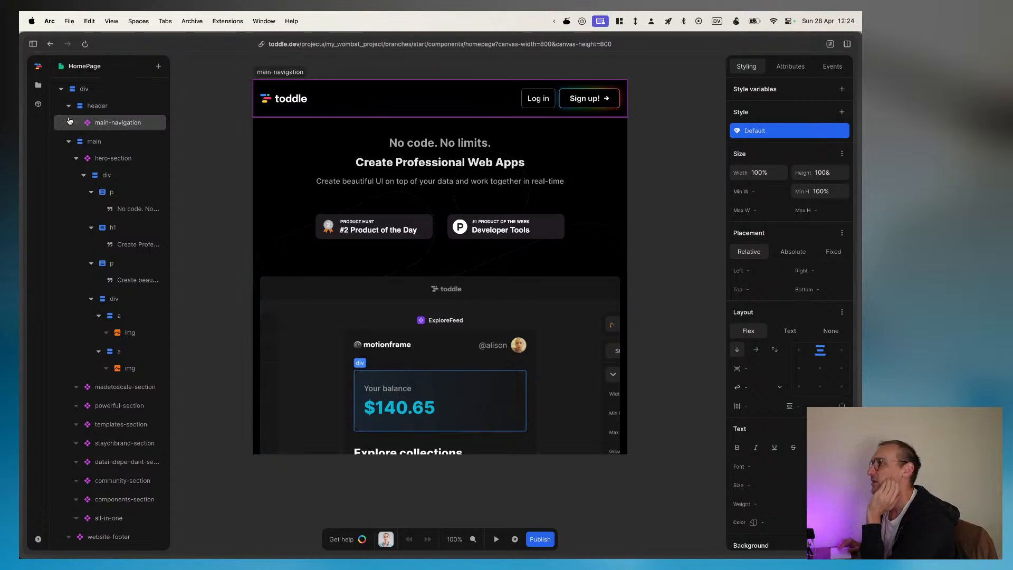
Step: Look through the catalog of addable elements and search it for main, leaving without inserting anything
{"action": "left_click", "coordinate": [158, 66]}
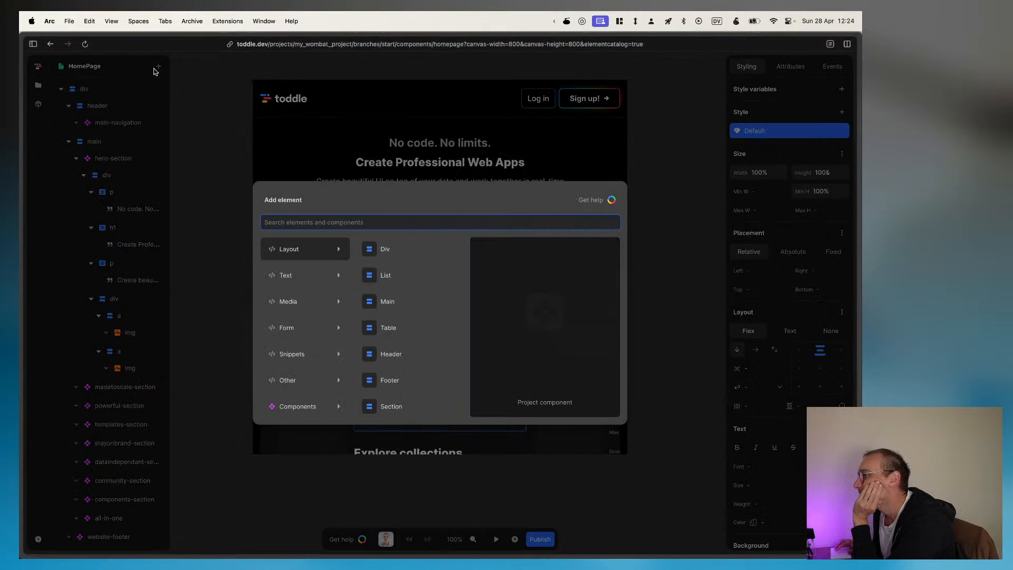
{"action": "mouse_move", "coordinate": [299, 281]}
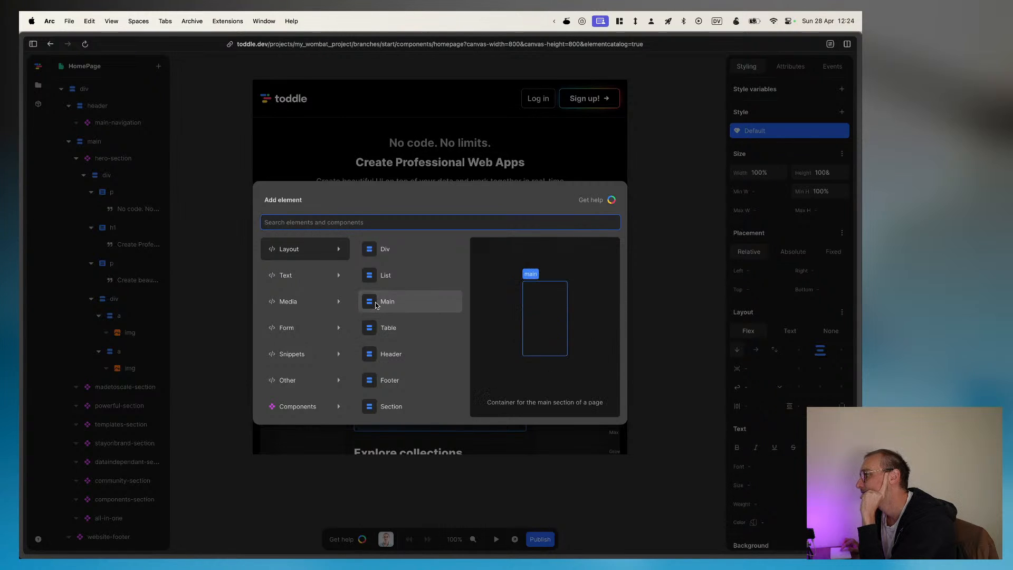
{"action": "type", "text": "main"}
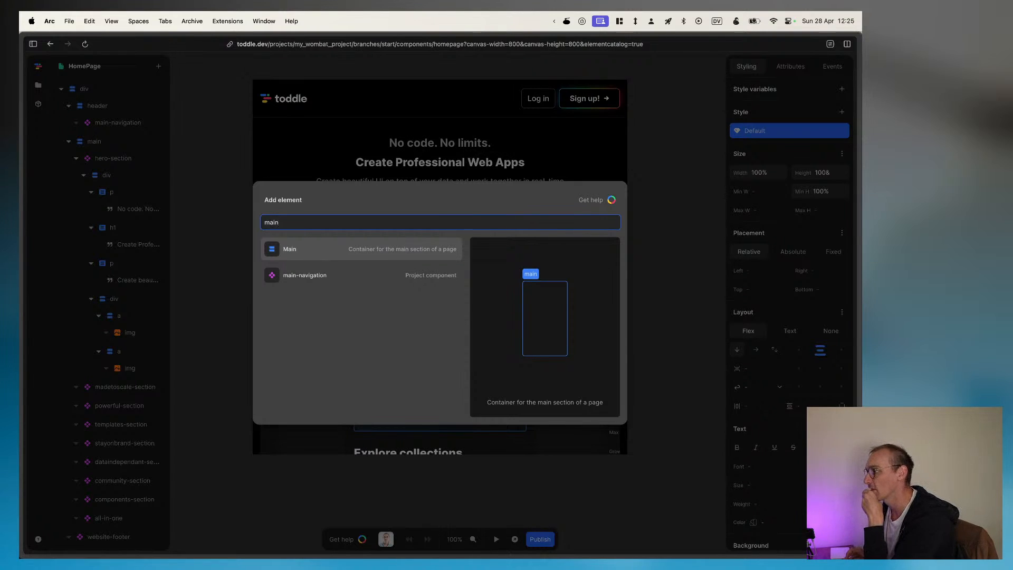
{"action": "key", "text": "Escape"}
{"action": "left_click", "coordinate": [97, 90]}
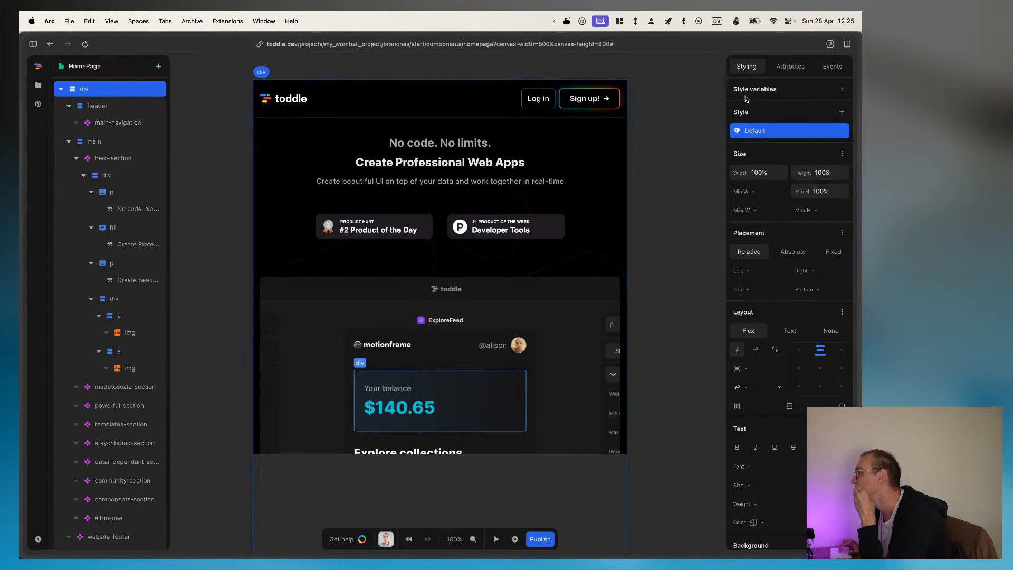
{"action": "left_click", "coordinate": [788, 71]}
{"action": "left_click", "coordinate": [842, 130]}
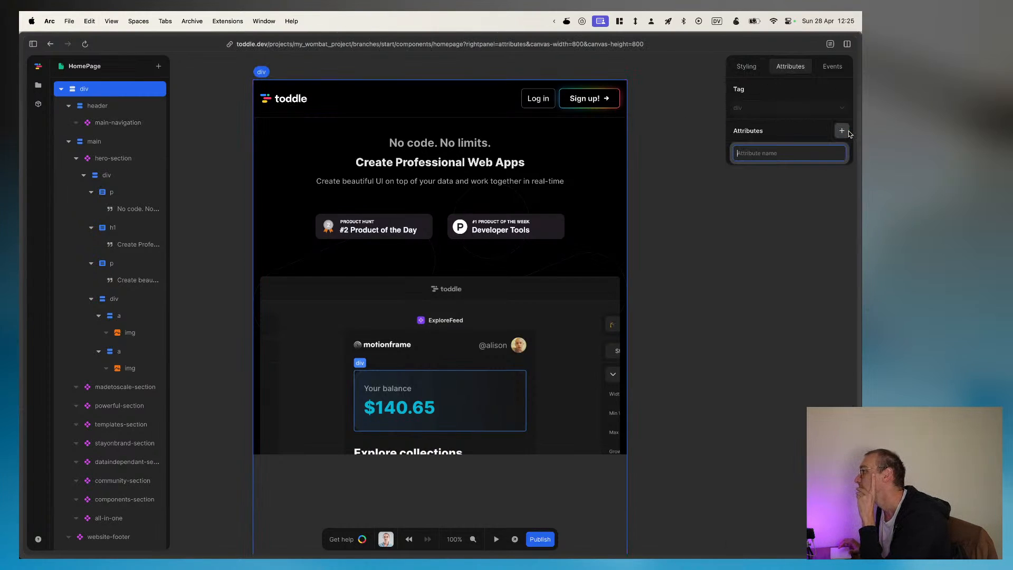
{"action": "left_click", "coordinate": [827, 189]}
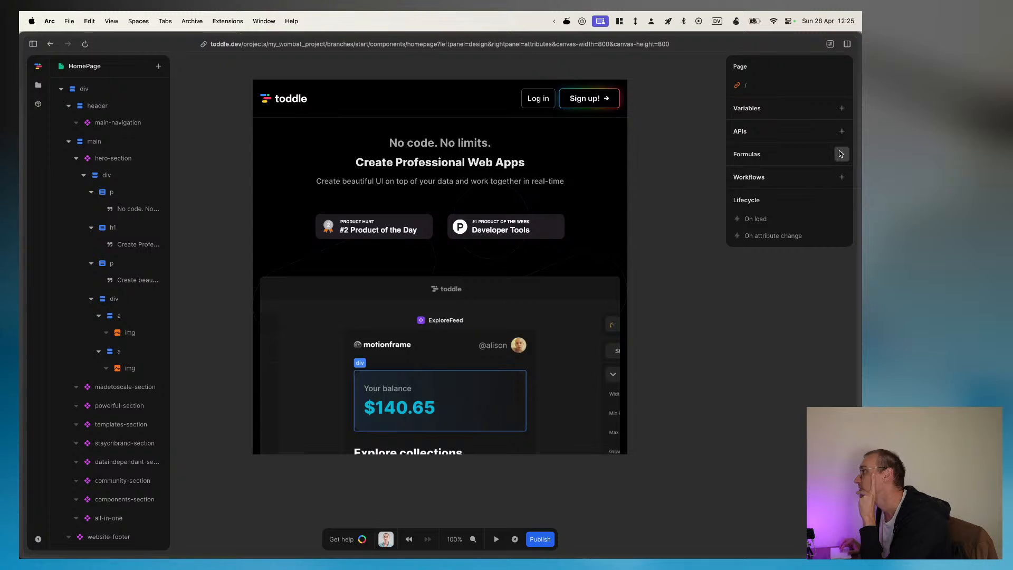
{"action": "left_click", "coordinate": [82, 92]}
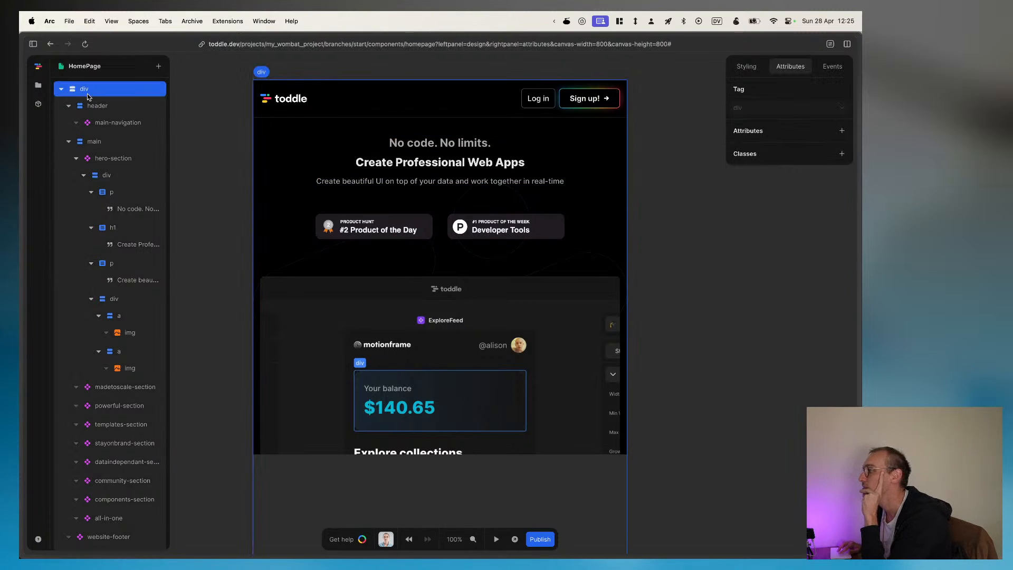
{"action": "left_click", "coordinate": [820, 222]}
{"action": "left_click", "coordinate": [105, 94]}
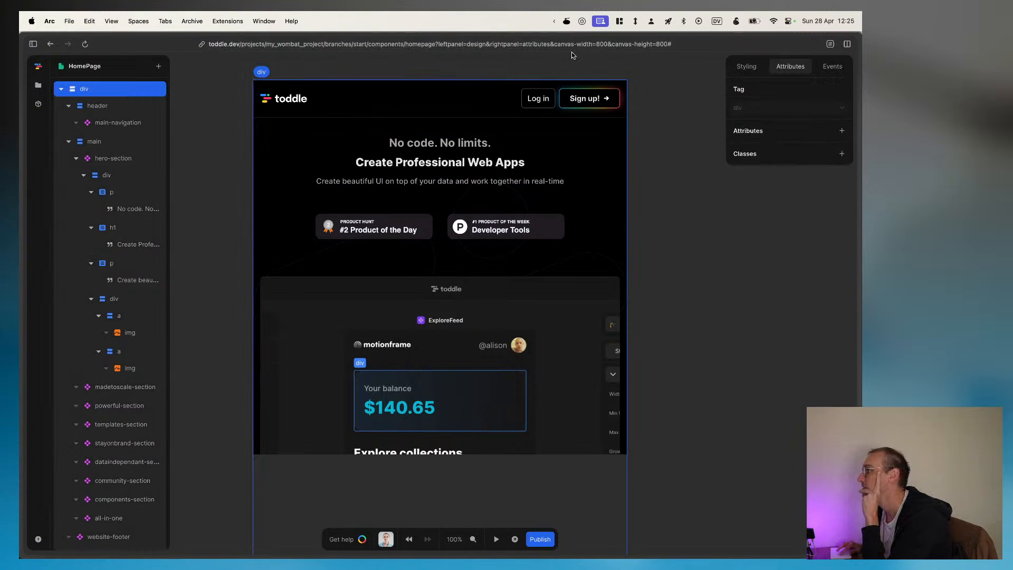
{"action": "left_click", "coordinate": [739, 220]}
{"action": "left_click", "coordinate": [740, 220]}
{"action": "left_click", "coordinate": [663, 219]}
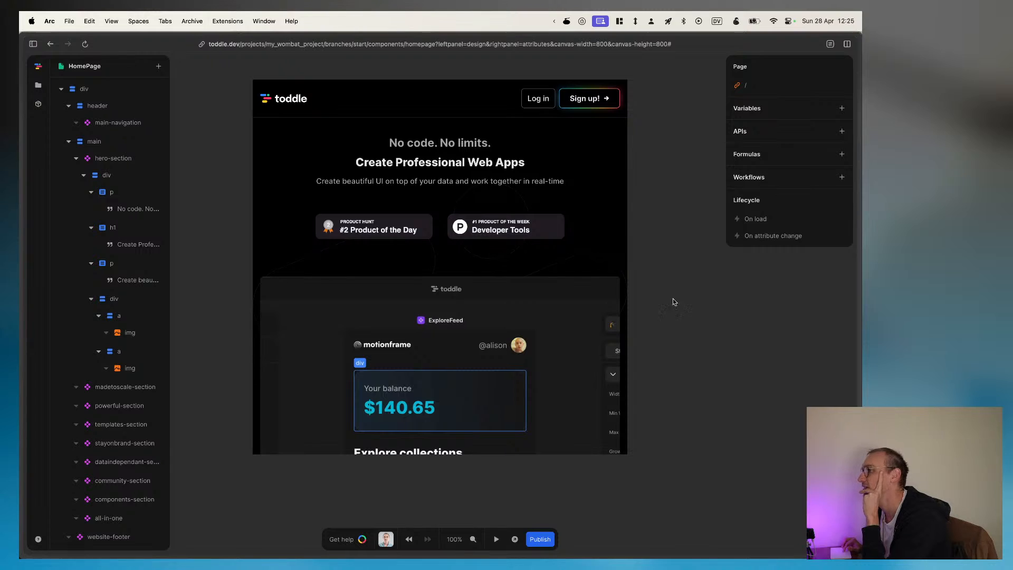
Step: Add a class to the HomePage's root div and inspect the formula that controls it
{"action": "left_click", "coordinate": [99, 87]}
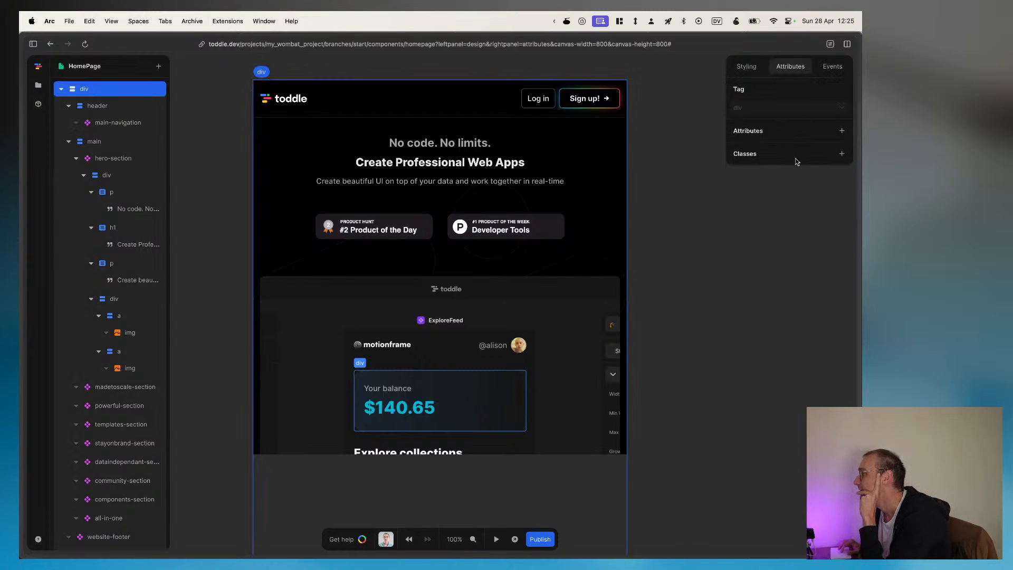
{"action": "left_click", "coordinate": [841, 154]}
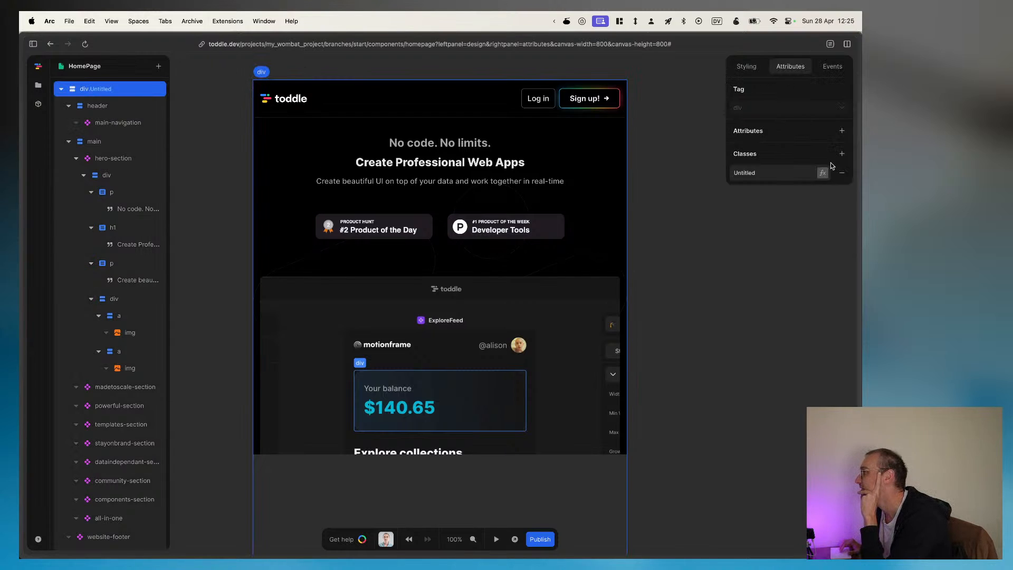
{"action": "left_click", "coordinate": [823, 174]}
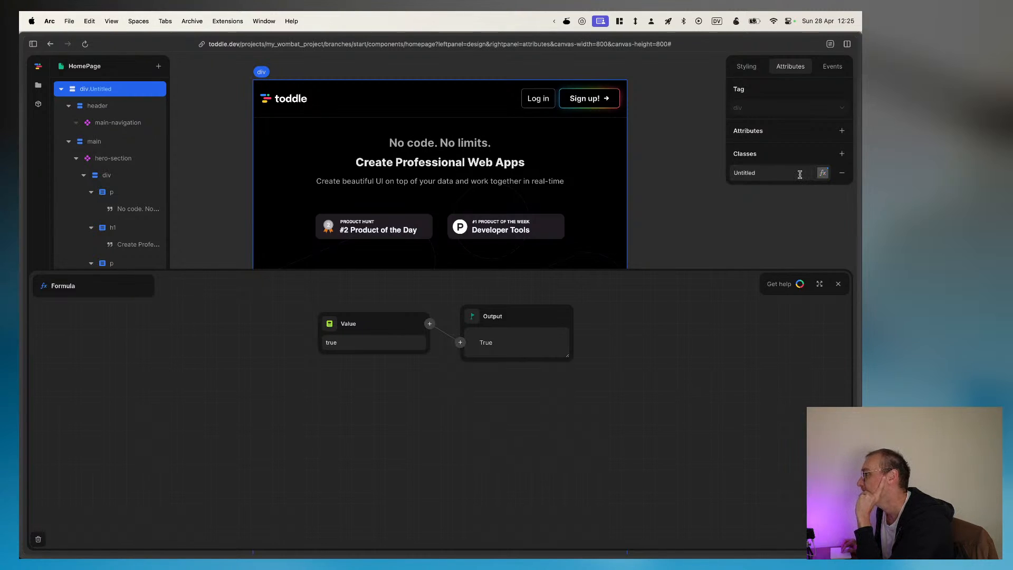
{"action": "left_click", "coordinate": [778, 177]}
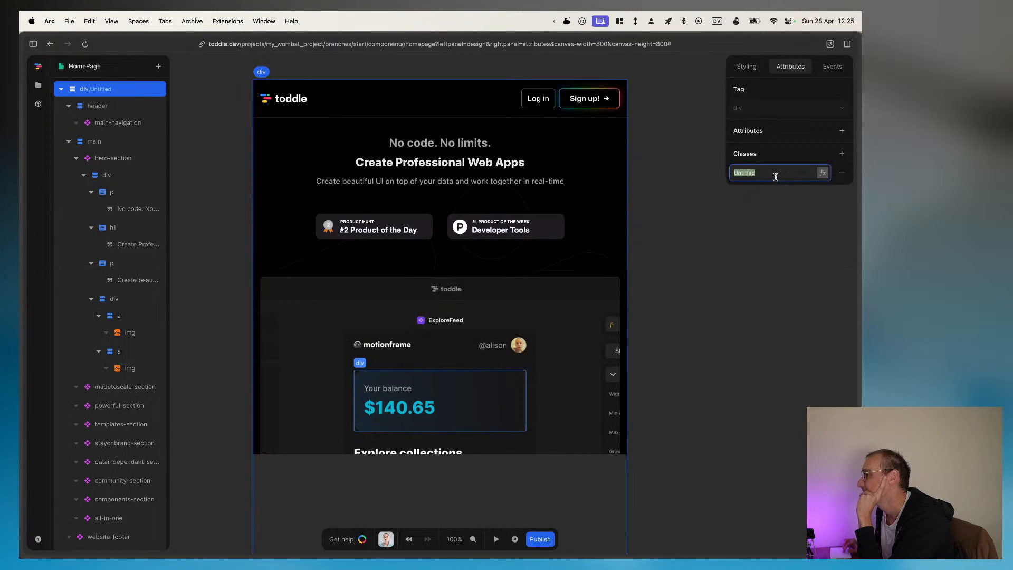
{"action": "left_click", "coordinate": [772, 176]}
{"action": "left_click", "coordinate": [822, 172]}
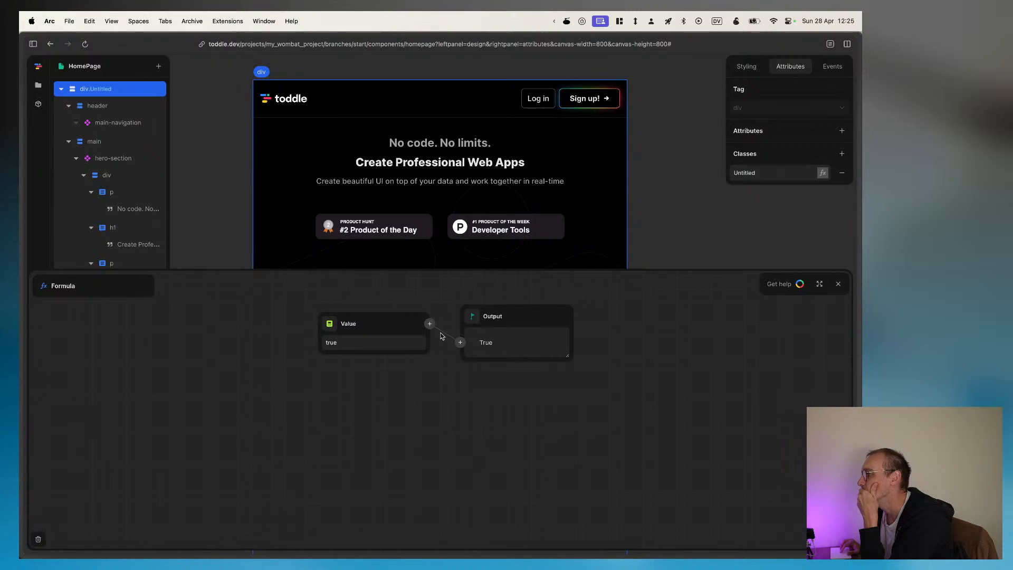
{"action": "left_click", "coordinate": [372, 344]}
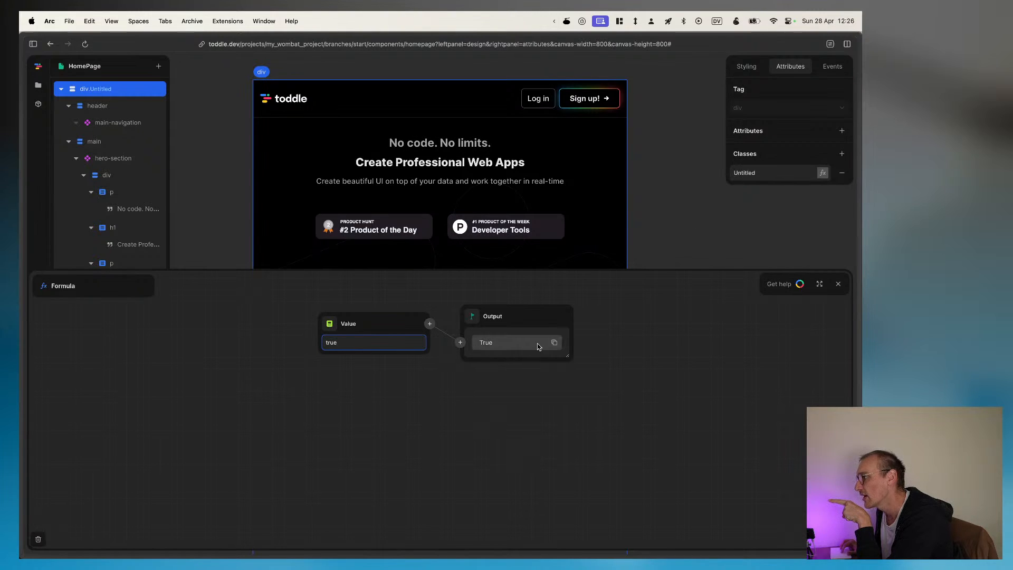
Step: Rename the root div's class to true, and remove the class from the element
{"action": "left_click", "coordinate": [780, 174]}
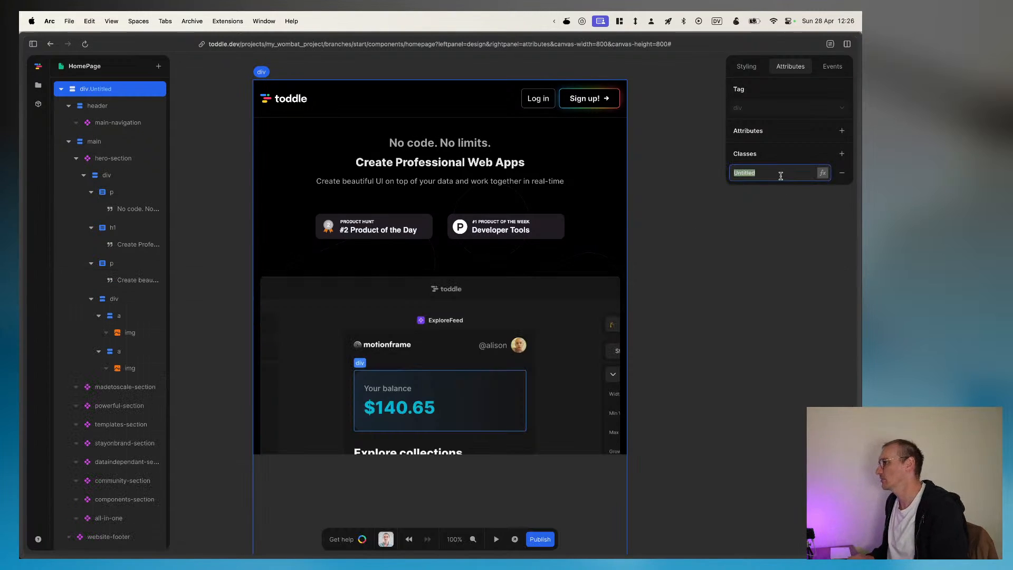
{"action": "type", "text": "true"}
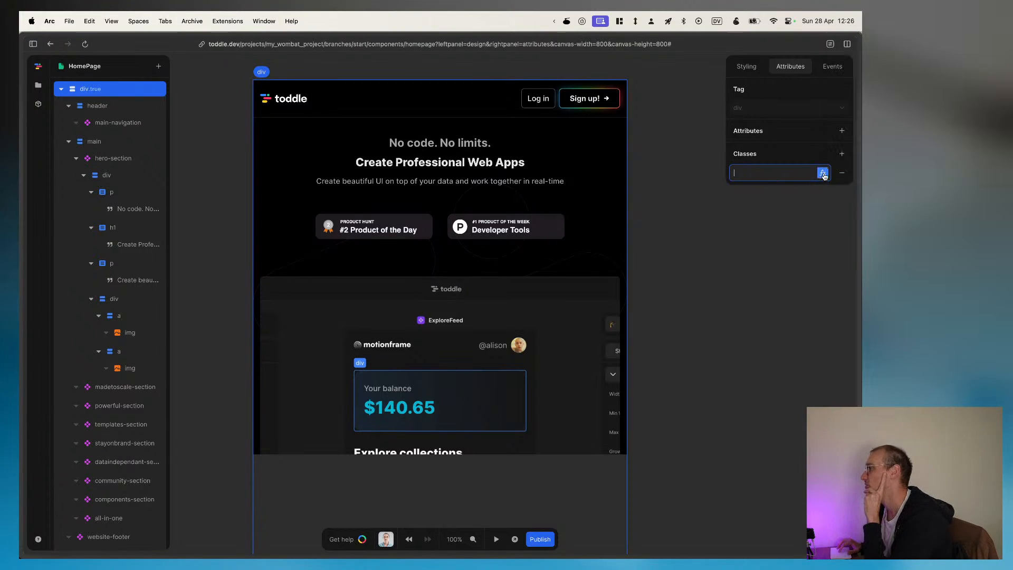
{"action": "left_click", "coordinate": [842, 174]}
Step: Examine the events available for the root div, including those in the Form group
{"action": "left_click", "coordinate": [826, 67]}
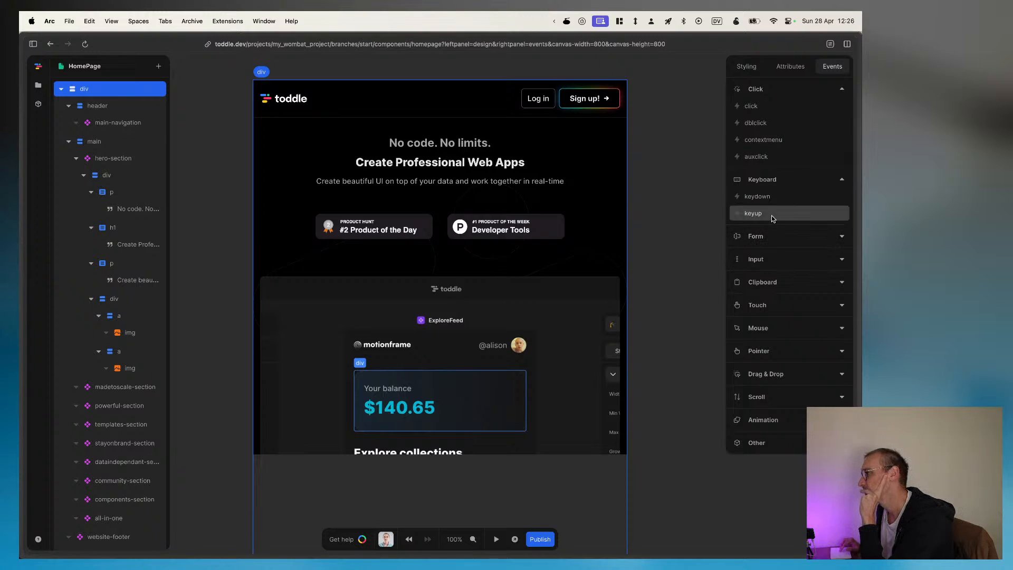
{"action": "left_click", "coordinate": [842, 238]}
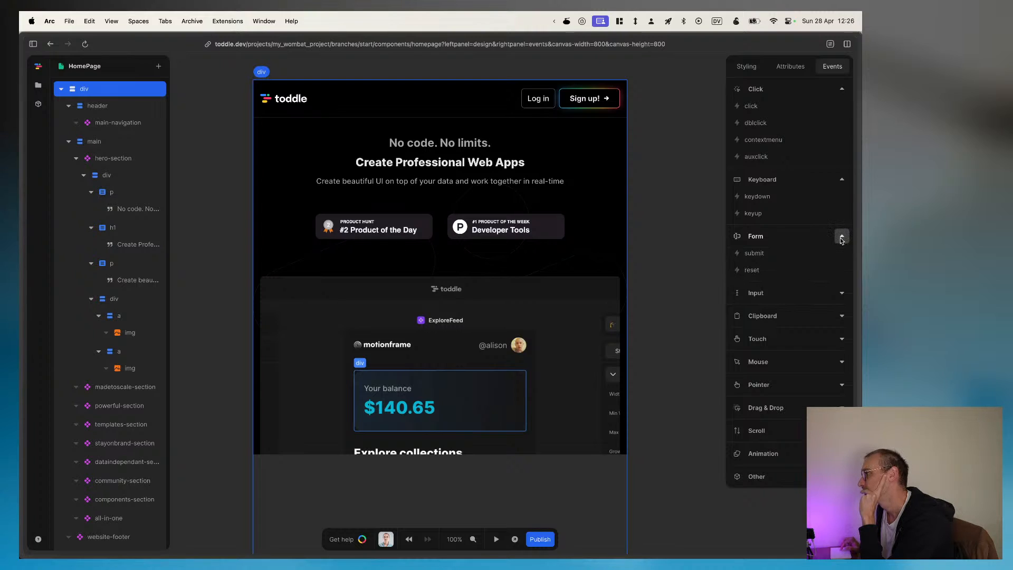
{"action": "left_click", "coordinate": [842, 237]}
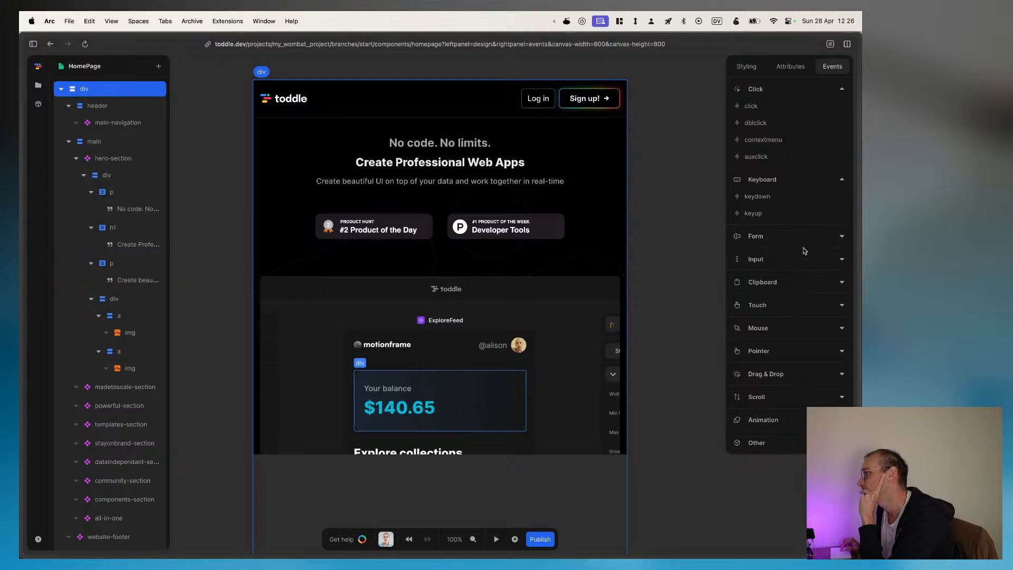
{"action": "left_click", "coordinate": [841, 236]}
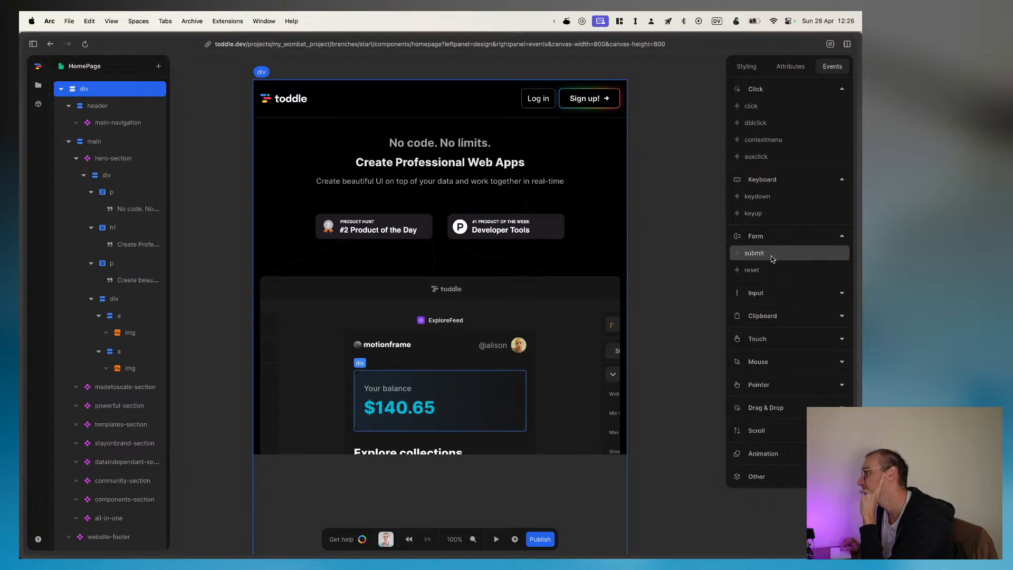
{"action": "left_click", "coordinate": [841, 237]}
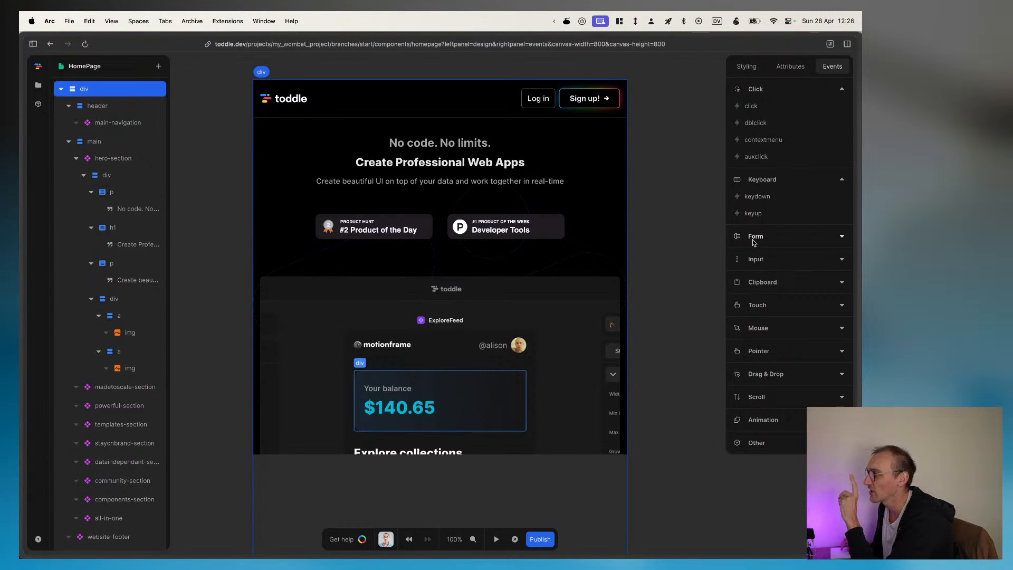
{"action": "left_click", "coordinate": [784, 242]}
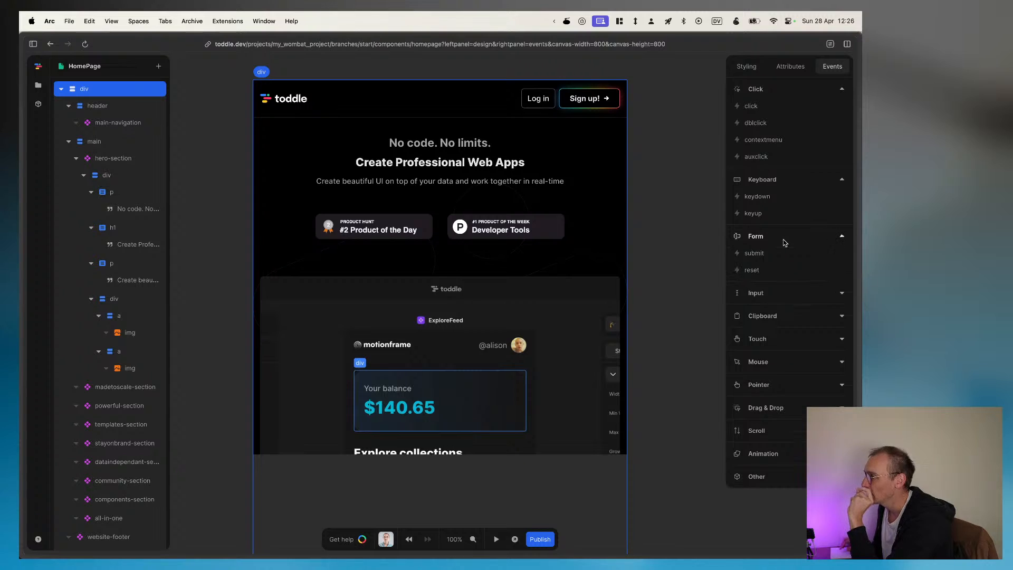
Step: Examine the root div's event groups for Form, Input, Clipboard and Touch
{"action": "left_click", "coordinate": [785, 242]}
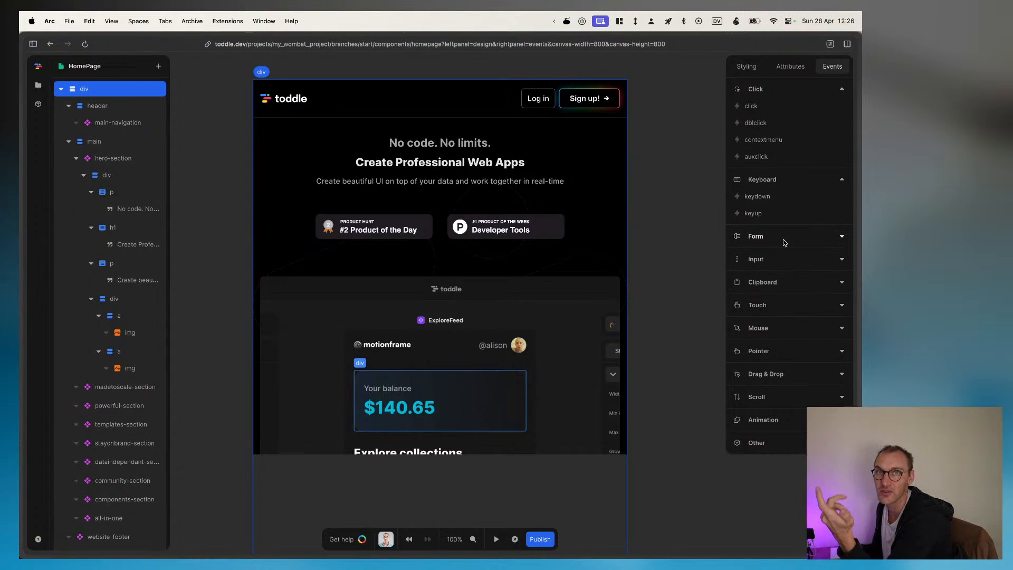
{"action": "left_click", "coordinate": [769, 238]}
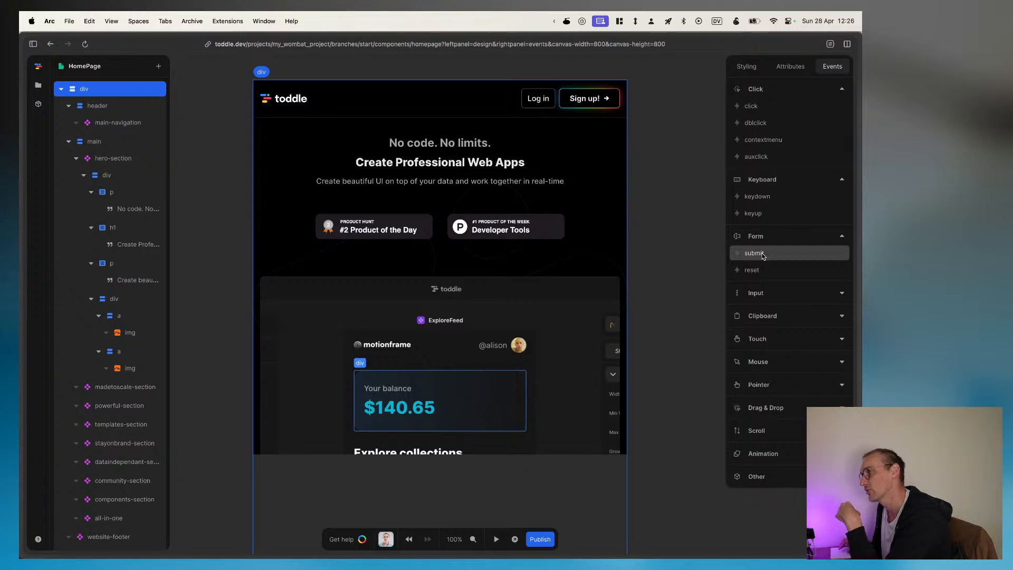
{"action": "left_click", "coordinate": [790, 236]}
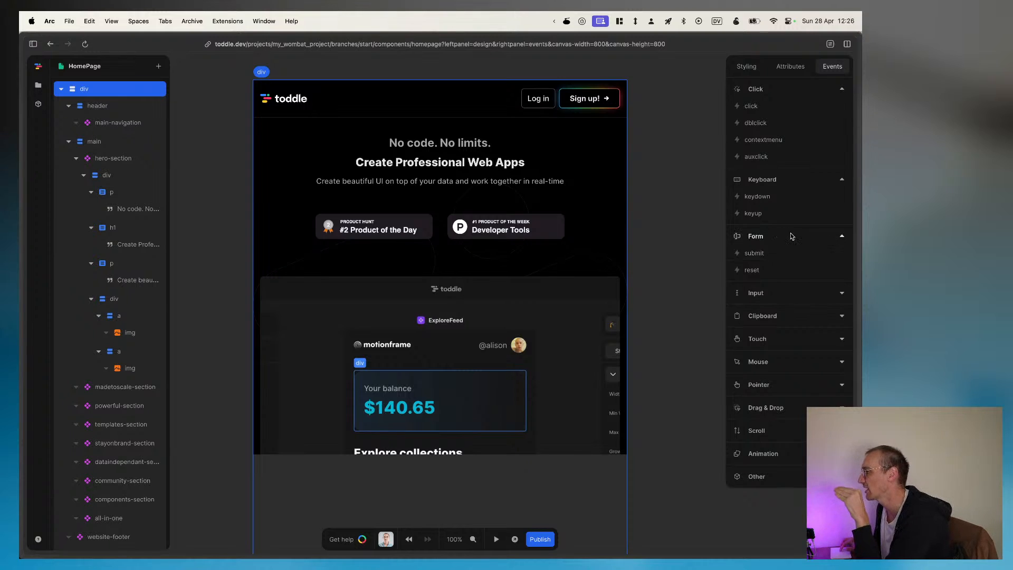
{"action": "left_click", "coordinate": [793, 261]}
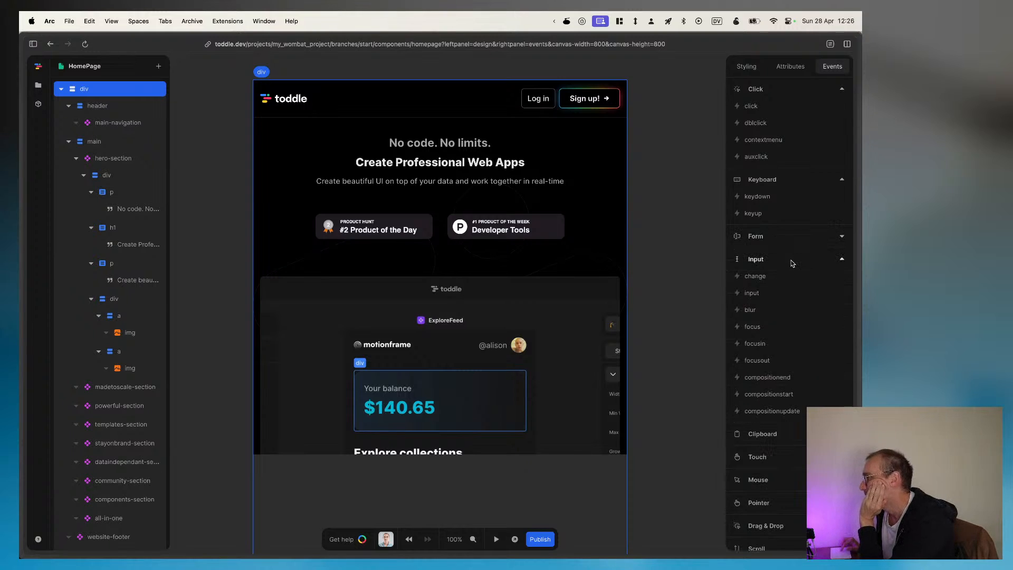
{"action": "left_click", "coordinate": [792, 261]}
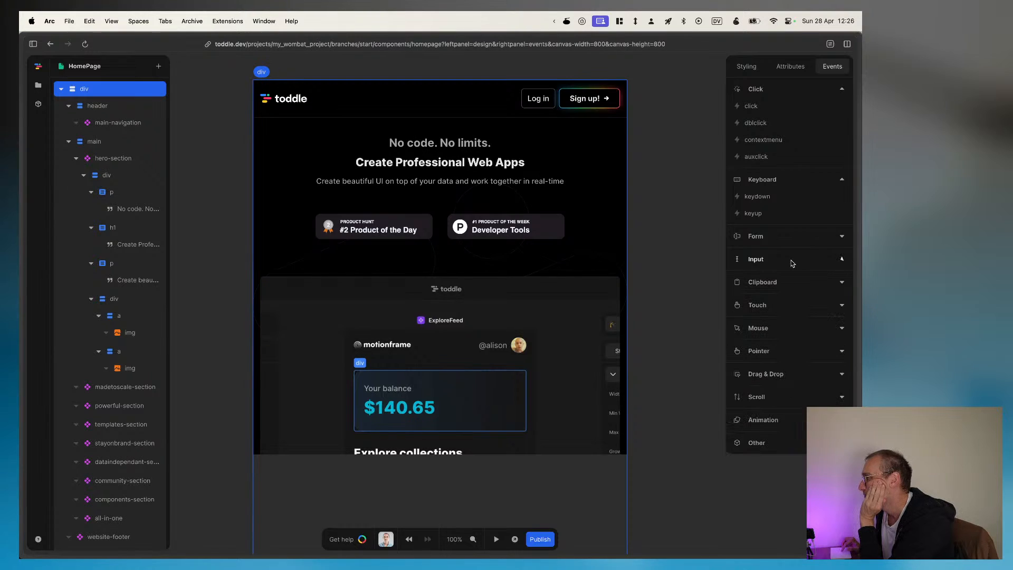
{"action": "left_click", "coordinate": [789, 284]}
{"action": "left_click", "coordinate": [789, 285]}
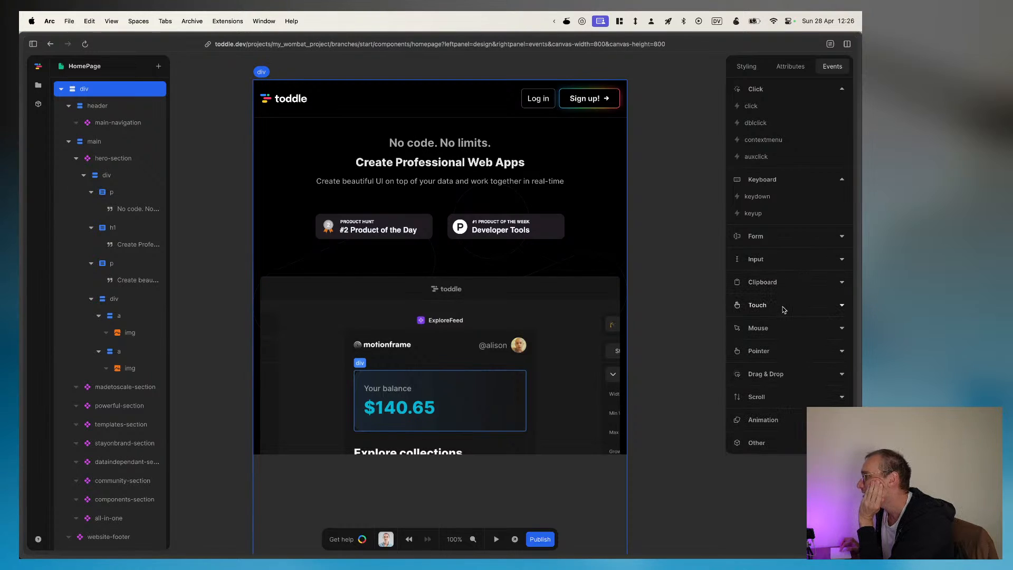
{"action": "left_click", "coordinate": [784, 306]}
{"action": "left_click", "coordinate": [784, 306]}
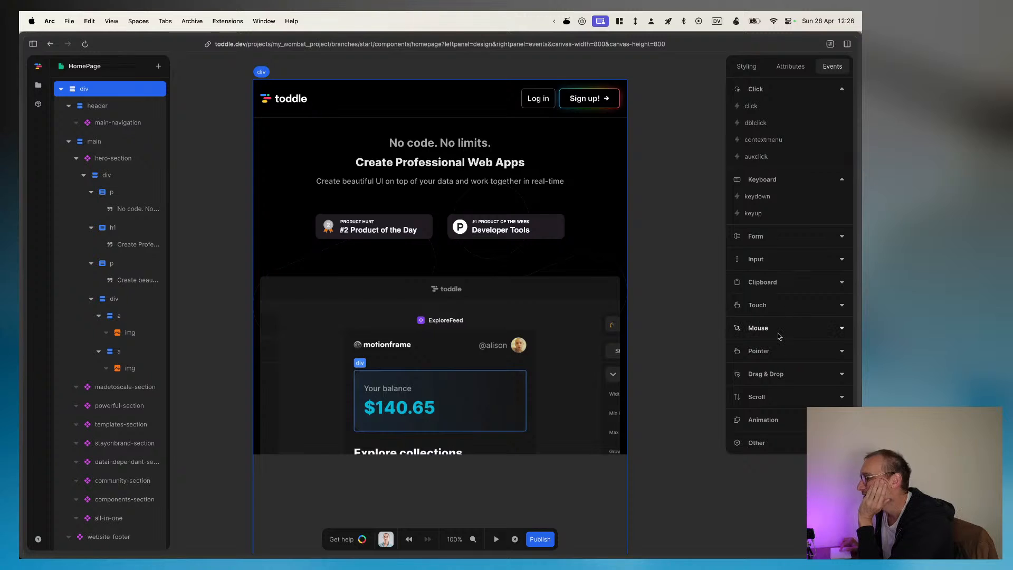
Step: Examine the root div's Mouse, Pointer, Scroll, Animation and Drag & Drop event groups
{"action": "left_click", "coordinate": [780, 332]}
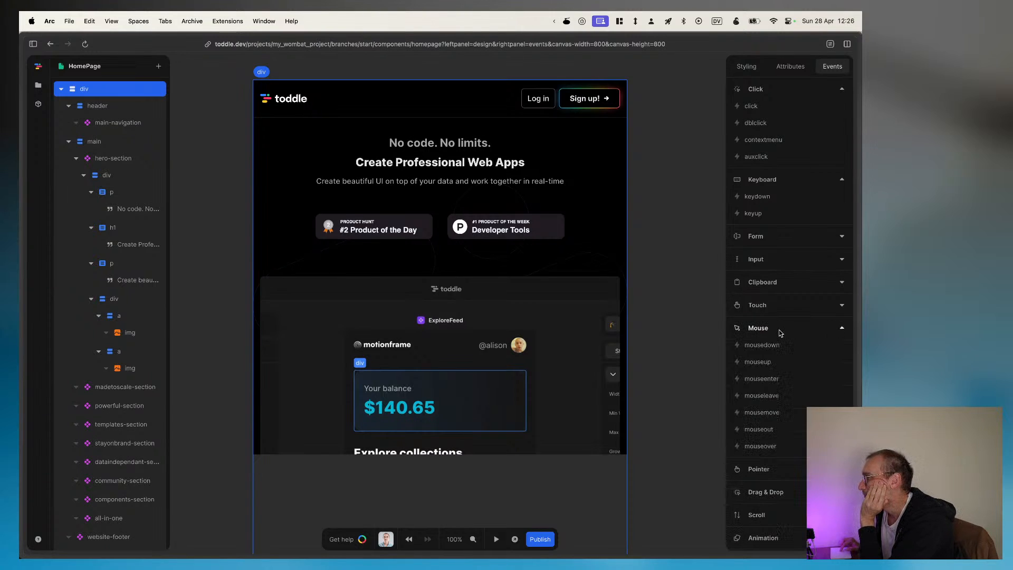
{"action": "left_click", "coordinate": [780, 332]}
{"action": "left_click", "coordinate": [781, 353]}
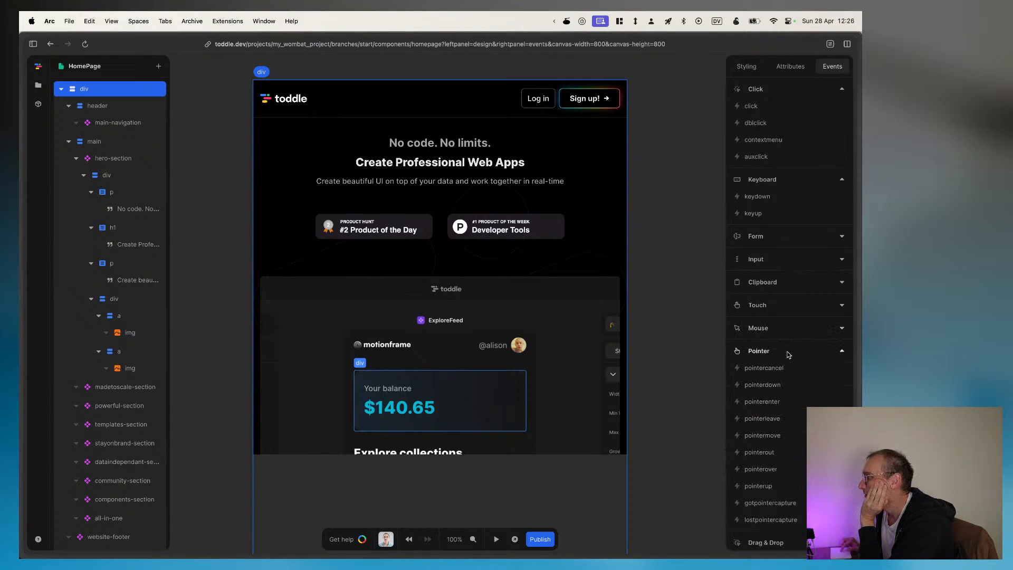
{"action": "left_click", "coordinate": [788, 354]}
{"action": "left_click", "coordinate": [788, 397]}
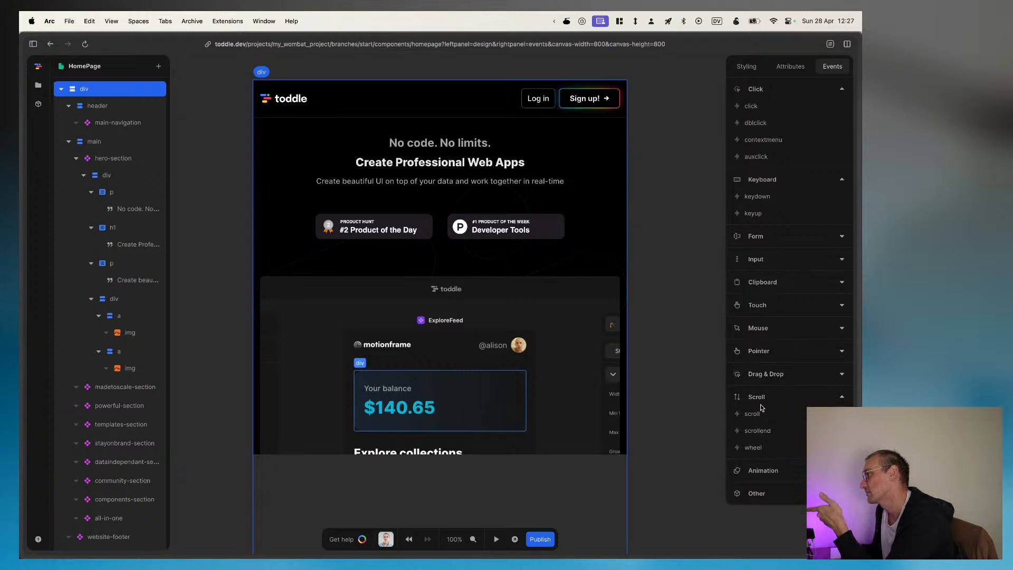
{"action": "left_click", "coordinate": [776, 472]}
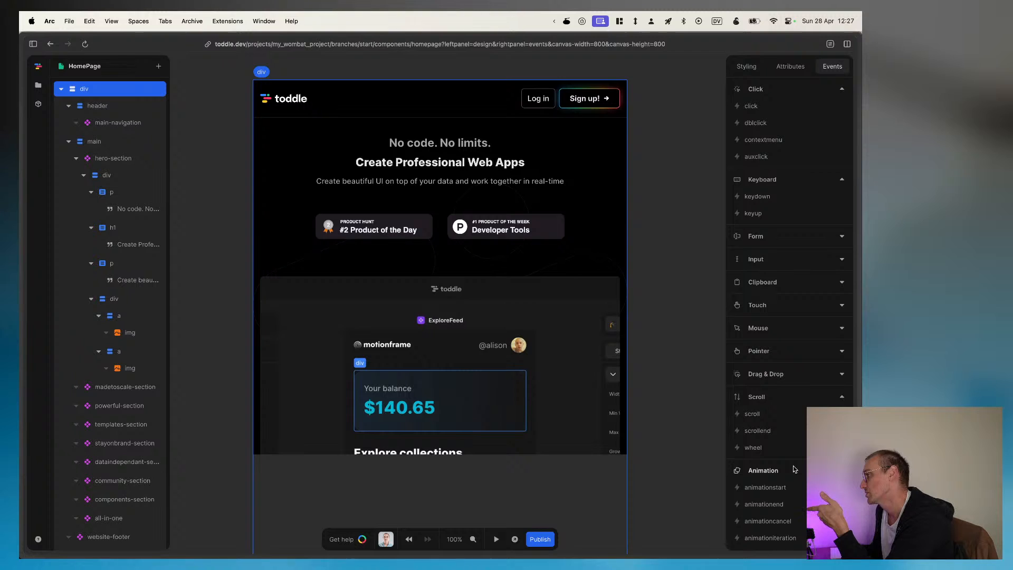
{"action": "left_click", "coordinate": [794, 469]}
{"action": "left_click", "coordinate": [791, 374]}
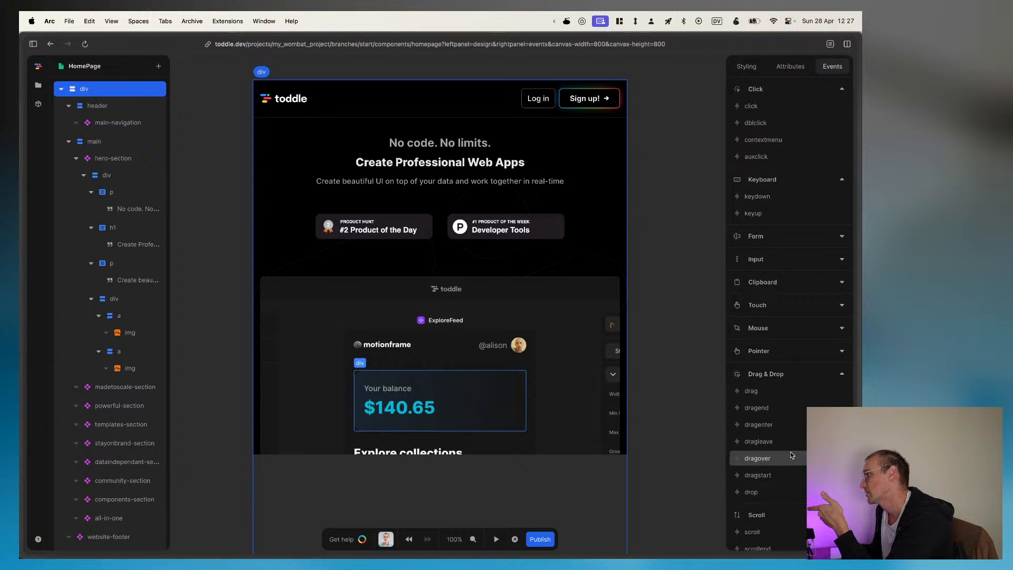
{"action": "left_click", "coordinate": [797, 374]}
Step: Add a style variable to the root div and name it MyVar
{"action": "left_click", "coordinate": [746, 68]}
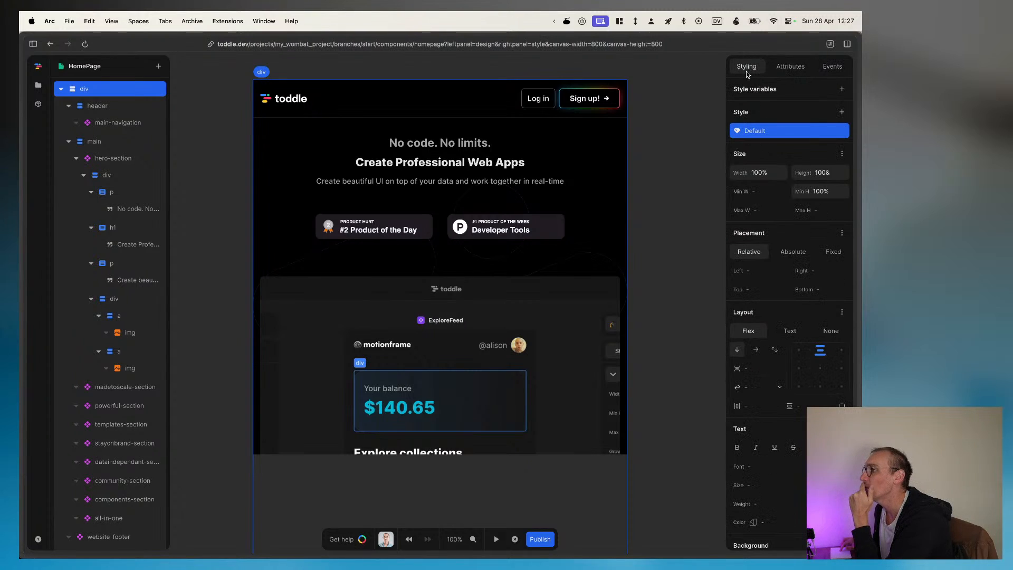
{"action": "left_click", "coordinate": [841, 89]}
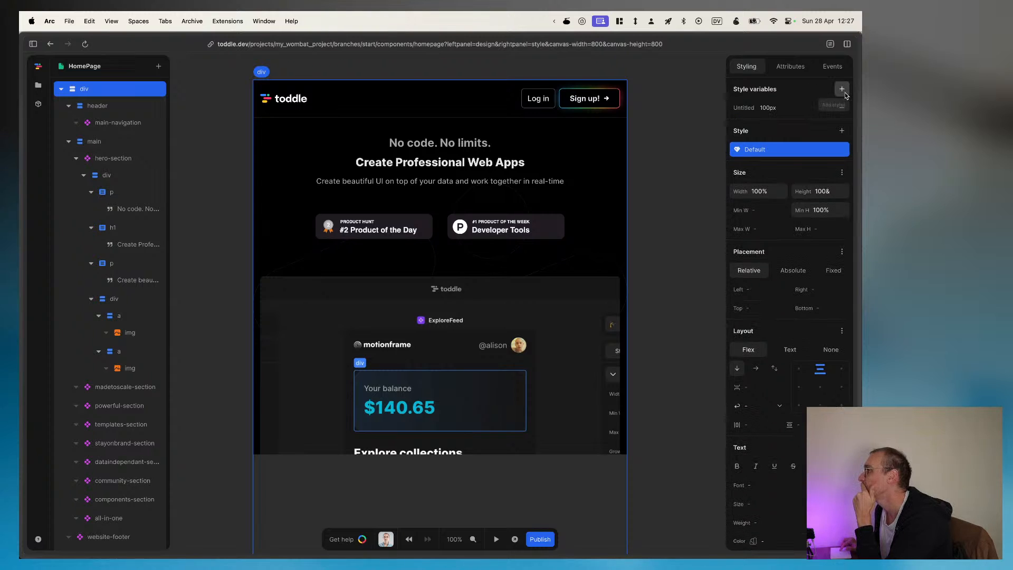
{"action": "left_click", "coordinate": [746, 111]}
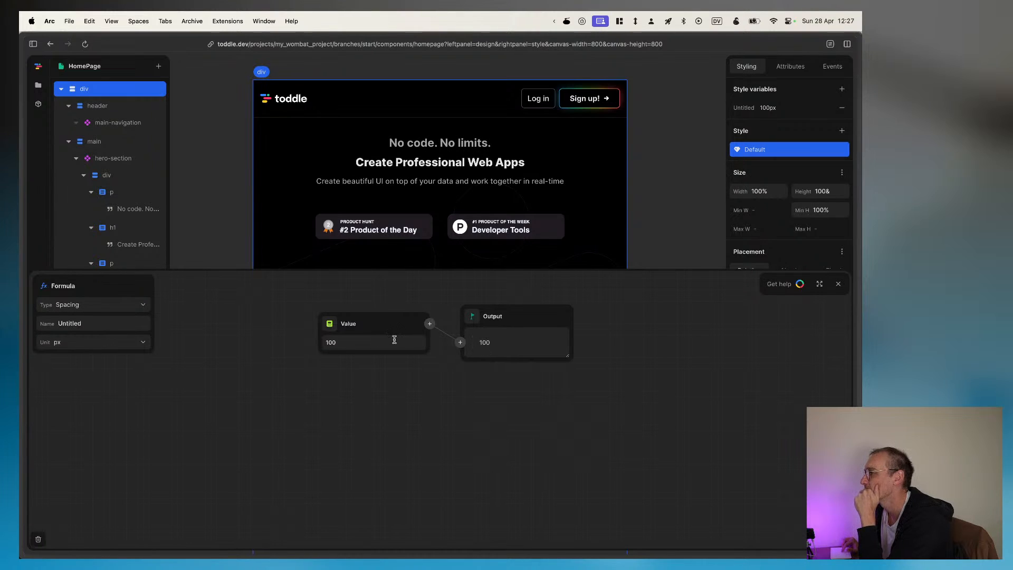
{"action": "left_click", "coordinate": [364, 340]}
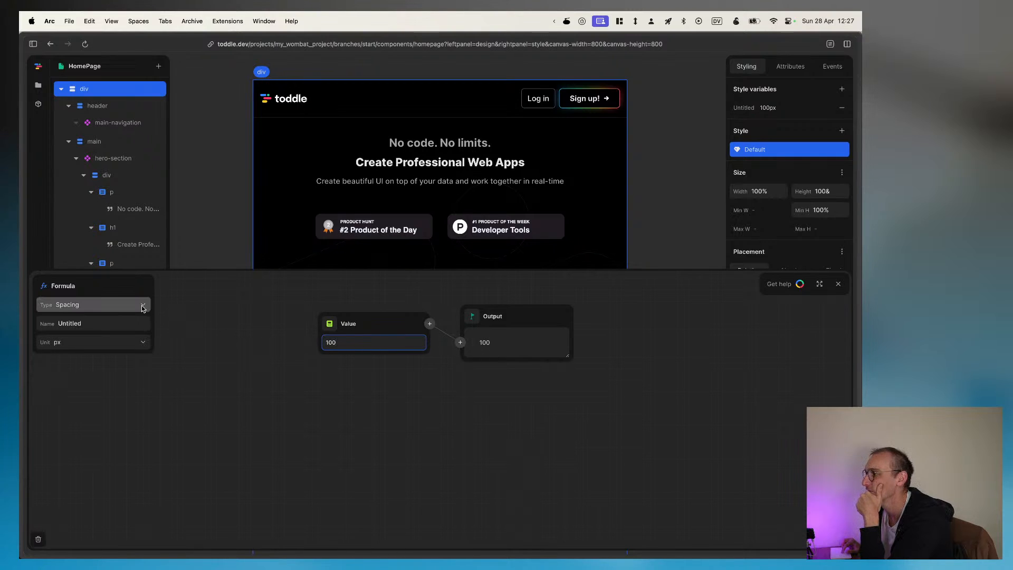
{"action": "left_click", "coordinate": [130, 321]}
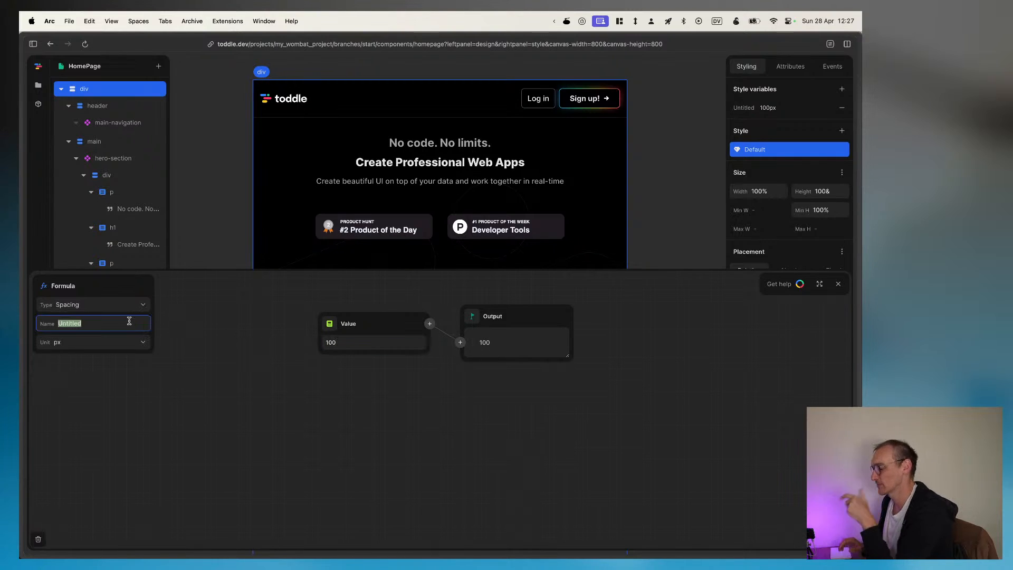
{"action": "type", "text": "My V"}
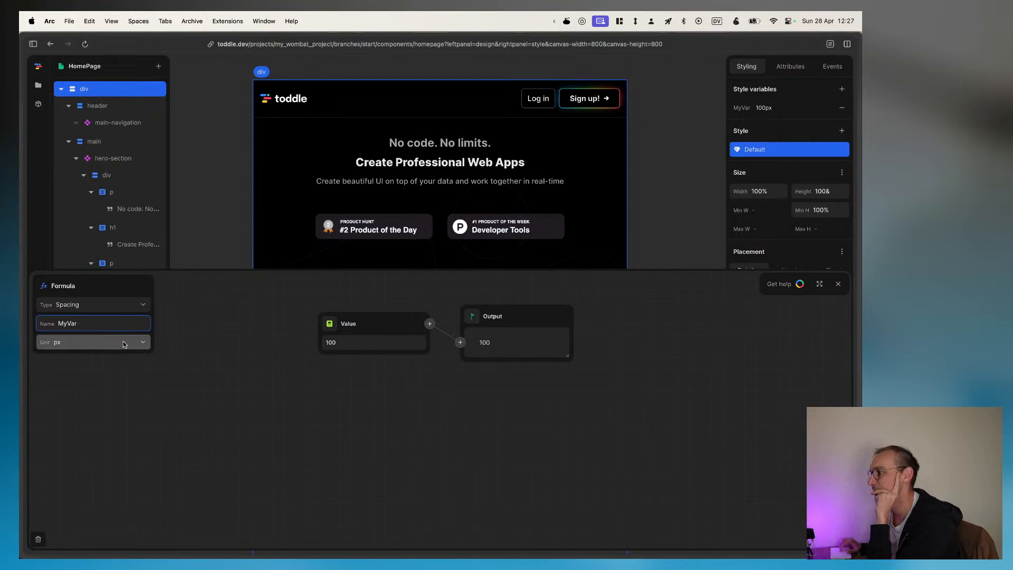
Step: Set the MyVar style variable's unit to the blank option
{"action": "left_click", "coordinate": [144, 345]}
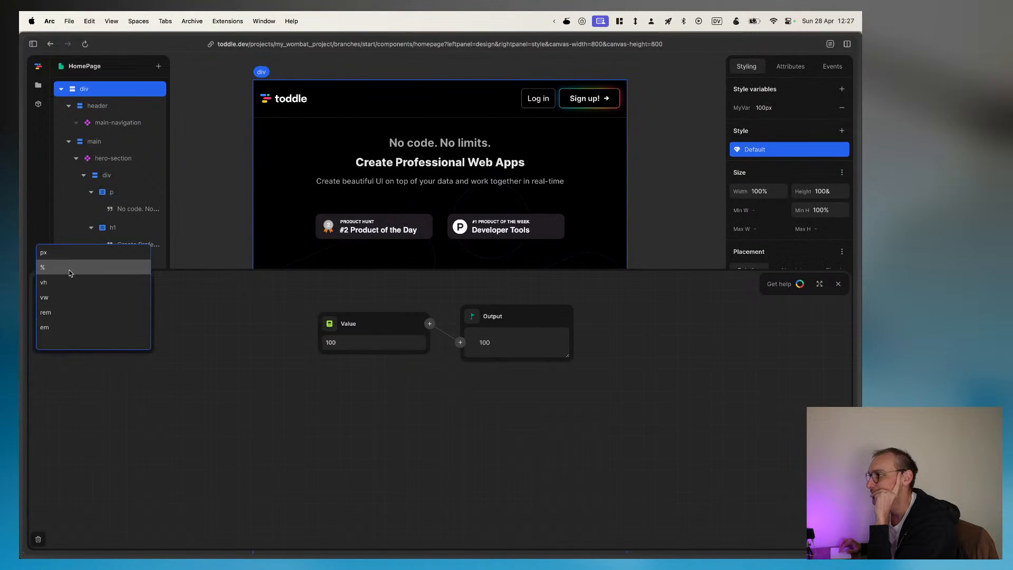
{"action": "left_click", "coordinate": [74, 343]}
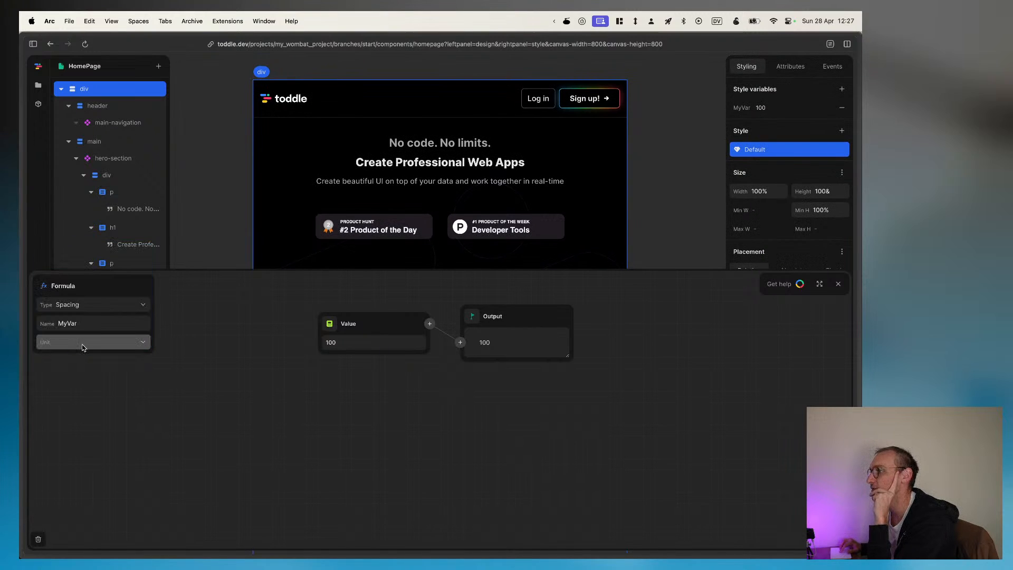
{"action": "left_click", "coordinate": [83, 341]}
{"action": "left_click", "coordinate": [84, 339]}
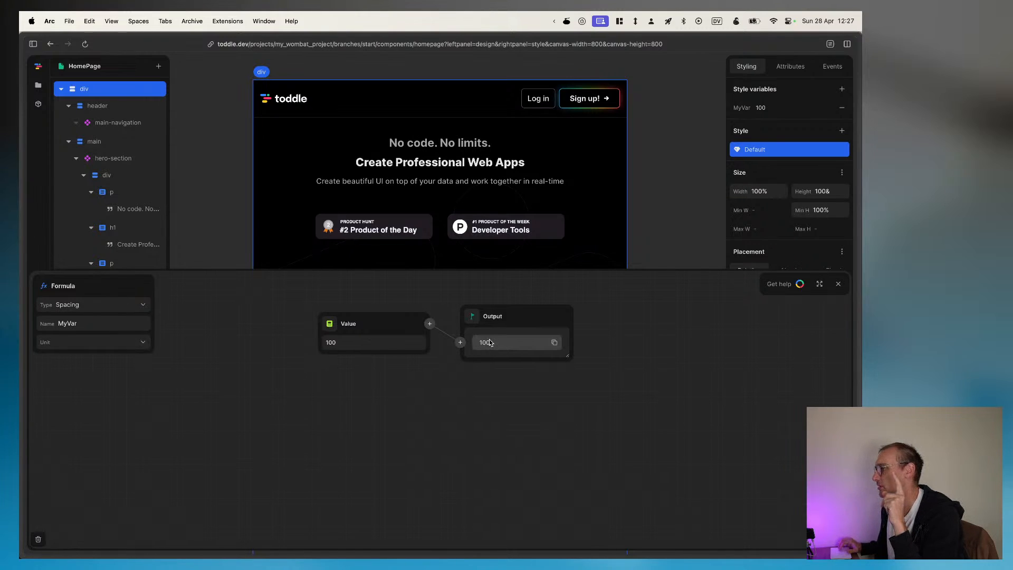
Step: Set the MyVar style variable's value to 200 and close the formula editor
{"action": "double_click", "coordinate": [345, 343]}
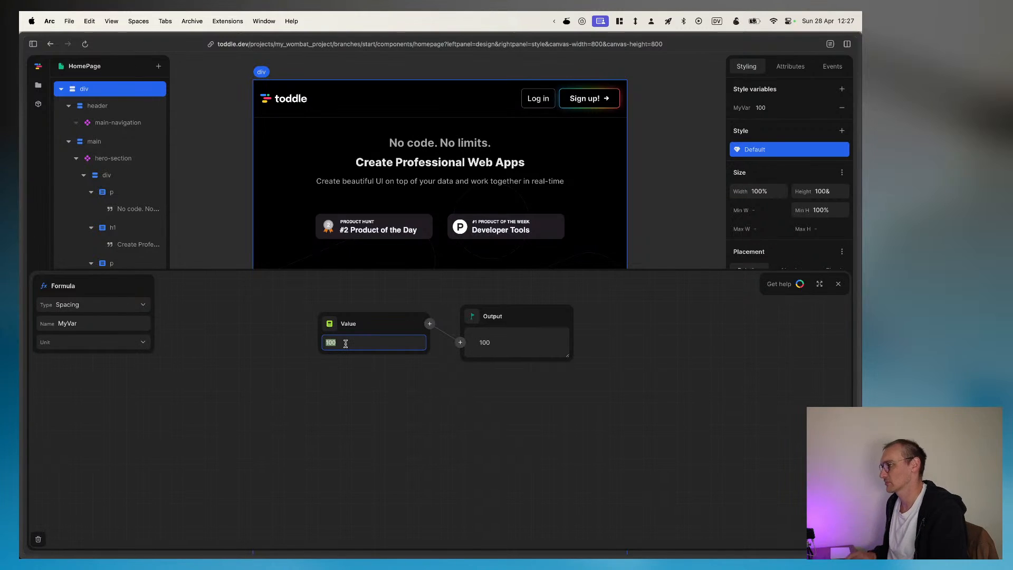
{"action": "type", "text": "cal"}
{"action": "key", "text": "BackSpace"}
{"action": "key", "text": "BackSpace"}
{"action": "key", "text": "BackSpace"}
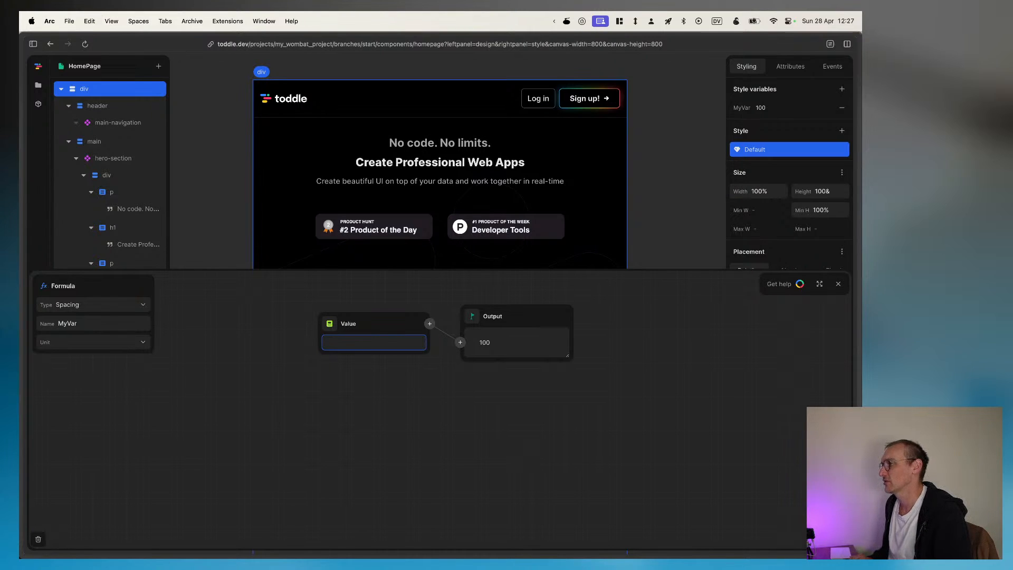
{"action": "type", "text": "200"}
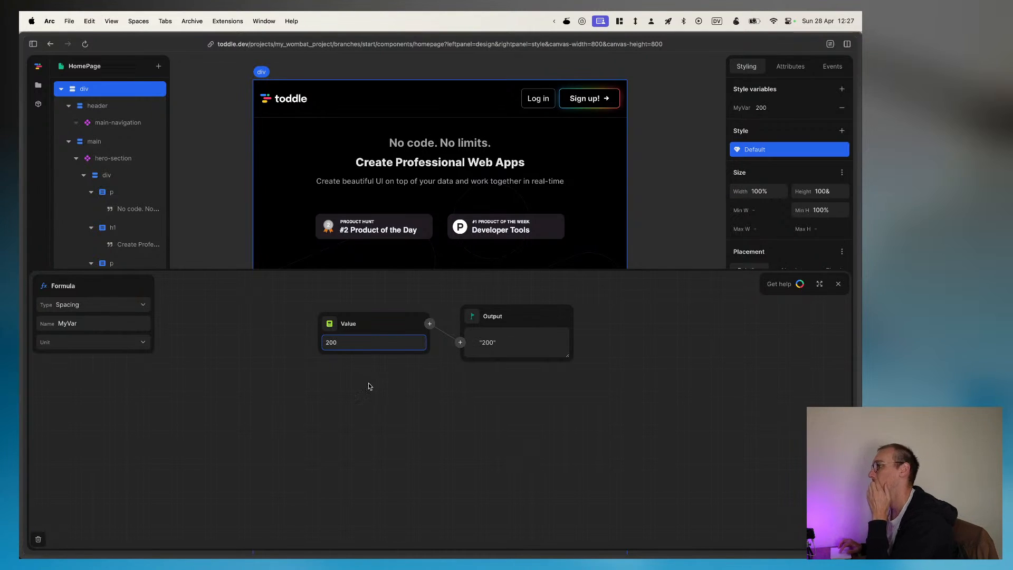
{"action": "left_click", "coordinate": [371, 389]}
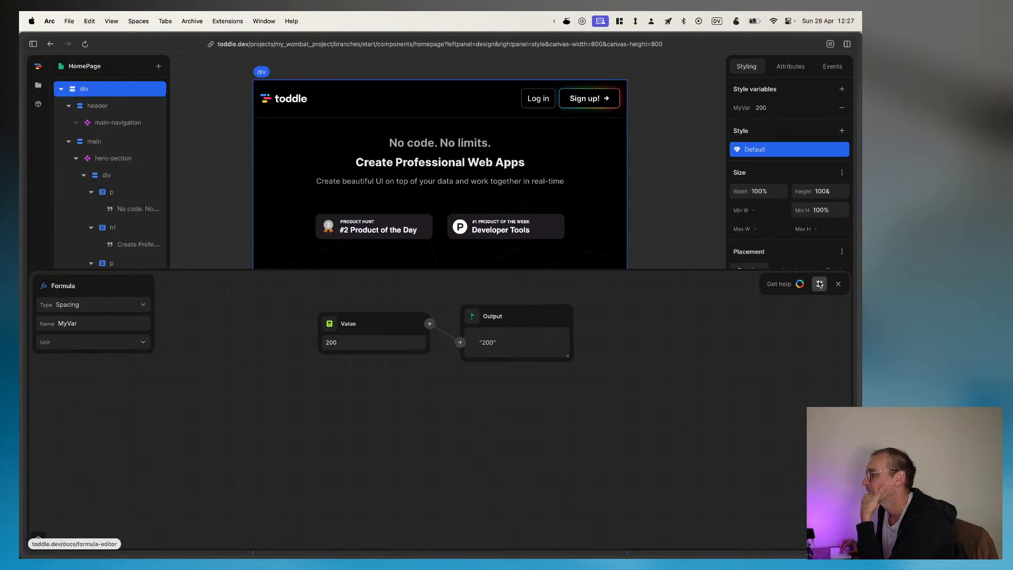
{"action": "left_click", "coordinate": [837, 285]}
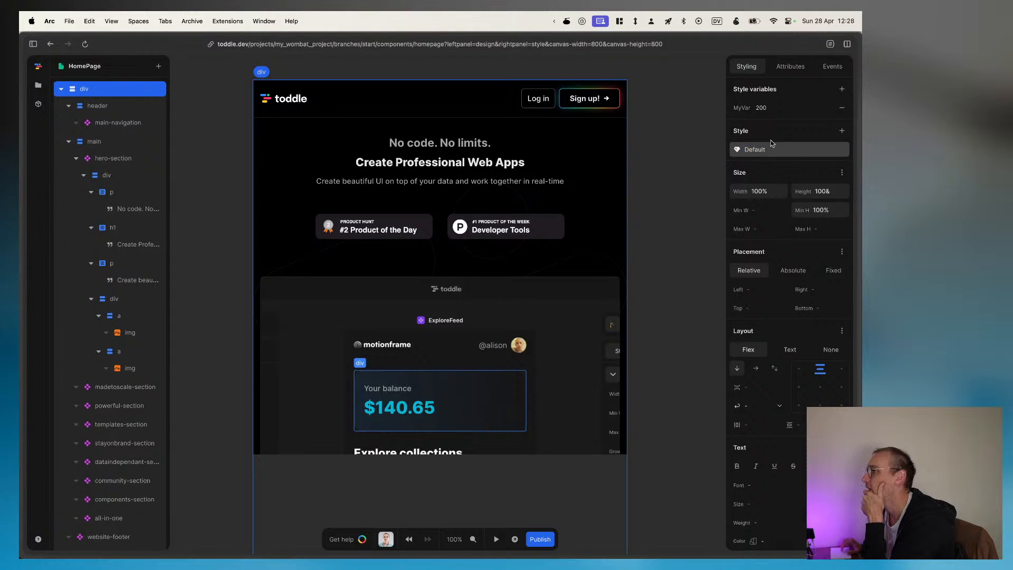
Step: Review the root div's default style settings, from size and placement through to effects and CSS
{"action": "left_click", "coordinate": [105, 89]}
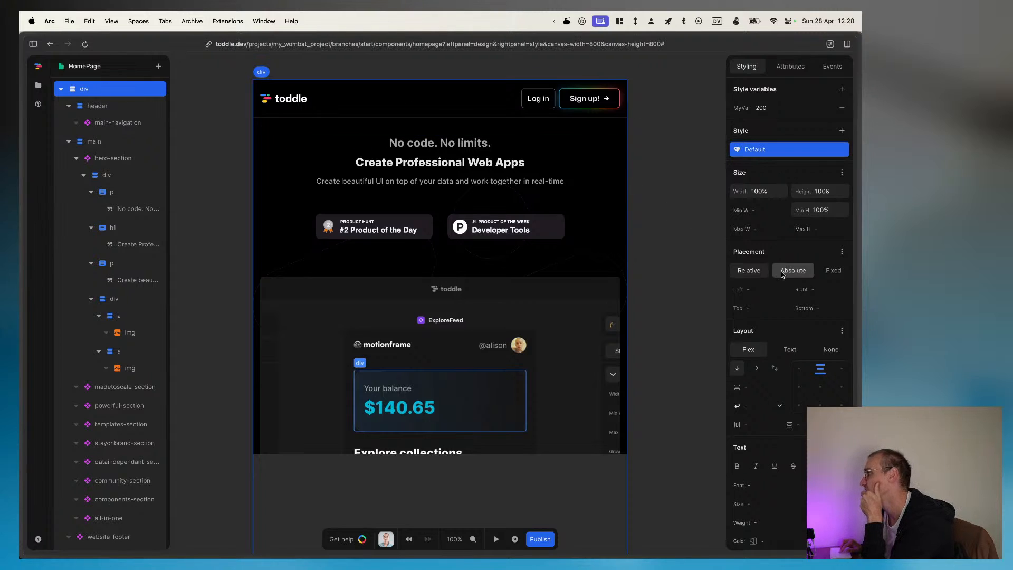
{"action": "scroll", "coordinate": [772, 331], "scroll_direction": "down", "scroll_amount": 5}
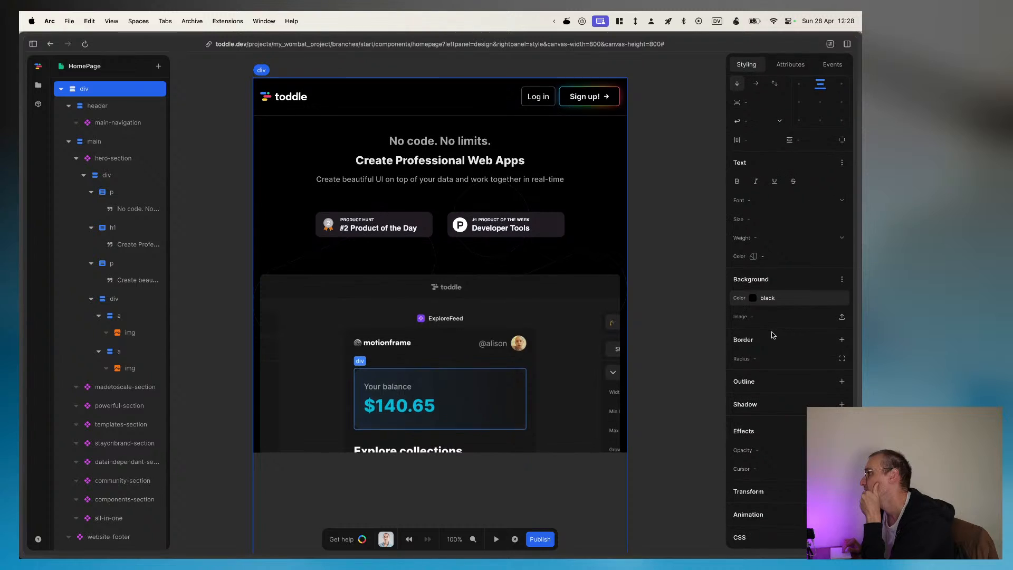
{"action": "scroll", "coordinate": [771, 335], "scroll_direction": "up", "scroll_amount": 5}
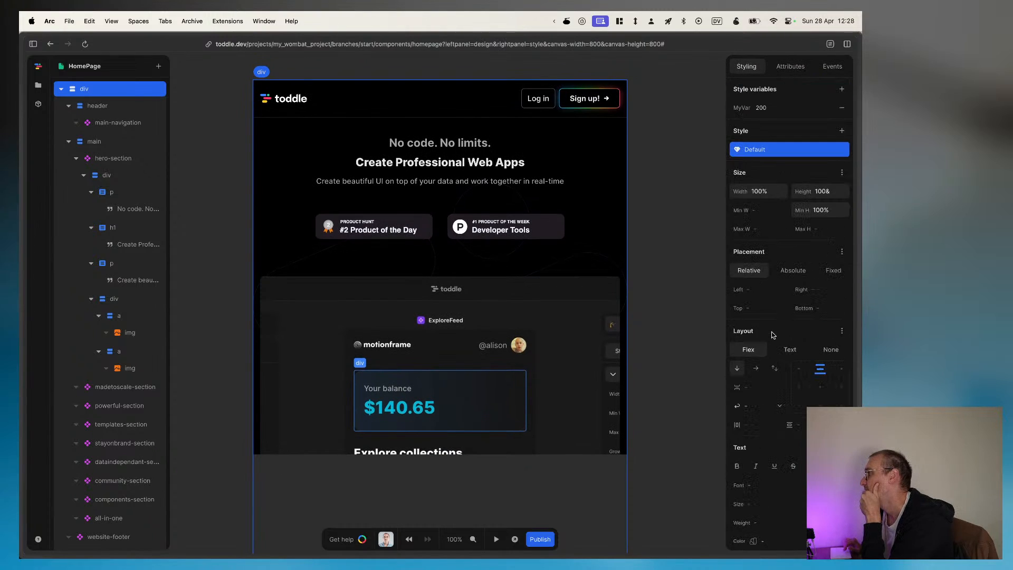
{"action": "left_click", "coordinate": [793, 151]}
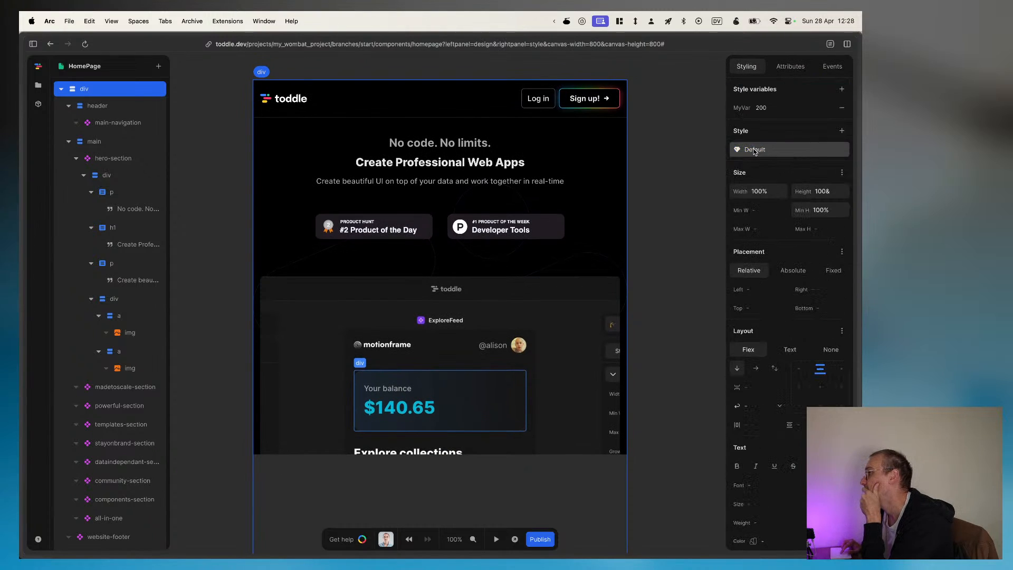
Step: Add a style variant to the root div, look over its pseudo-class, class and viewport width conditions, and delete the variant
{"action": "left_click", "coordinate": [841, 131]}
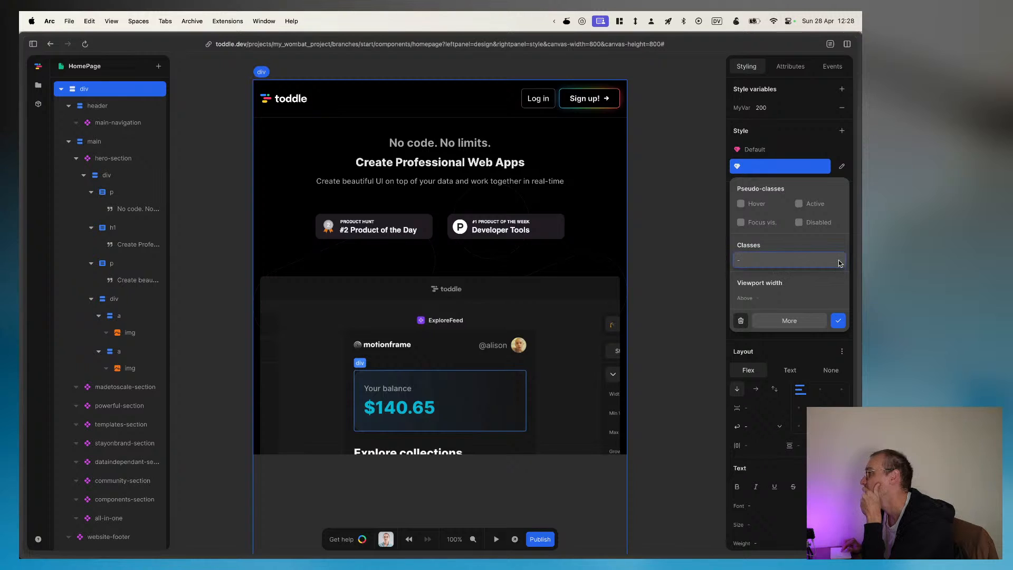
{"action": "left_click", "coordinate": [738, 303]}
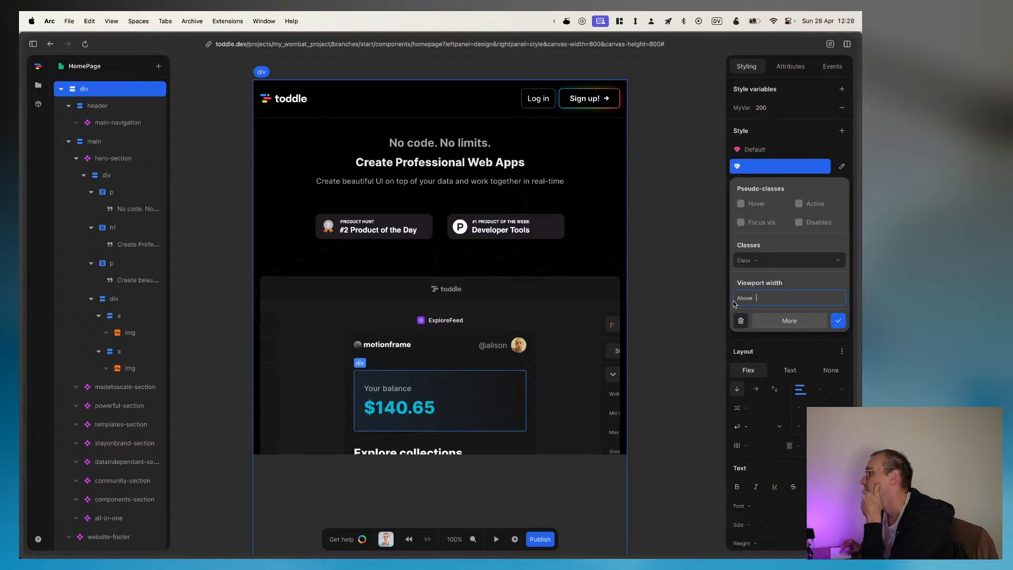
{"action": "left_click", "coordinate": [838, 320]}
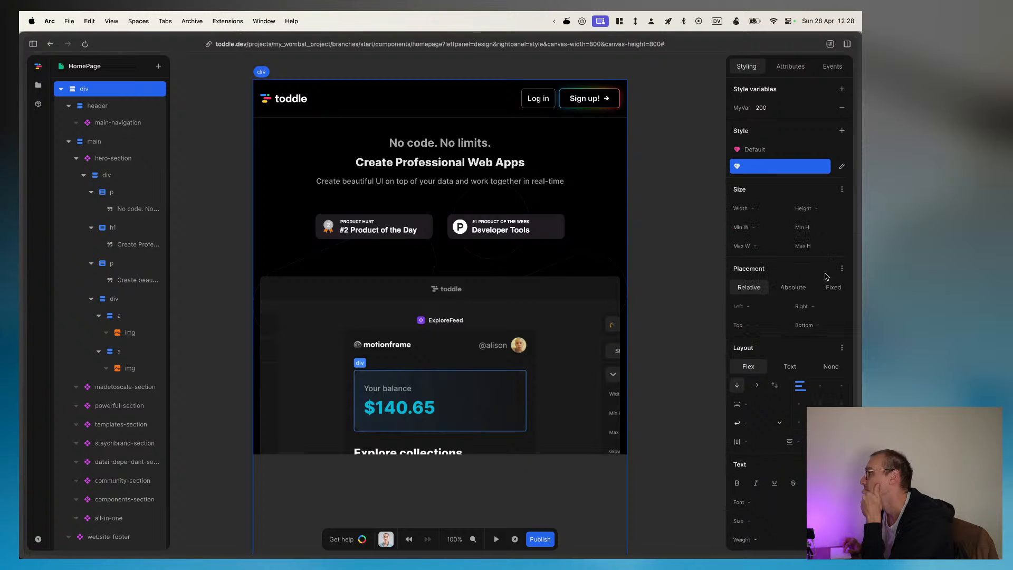
{"action": "left_click", "coordinate": [842, 167]}
{"action": "left_click", "coordinate": [825, 168]}
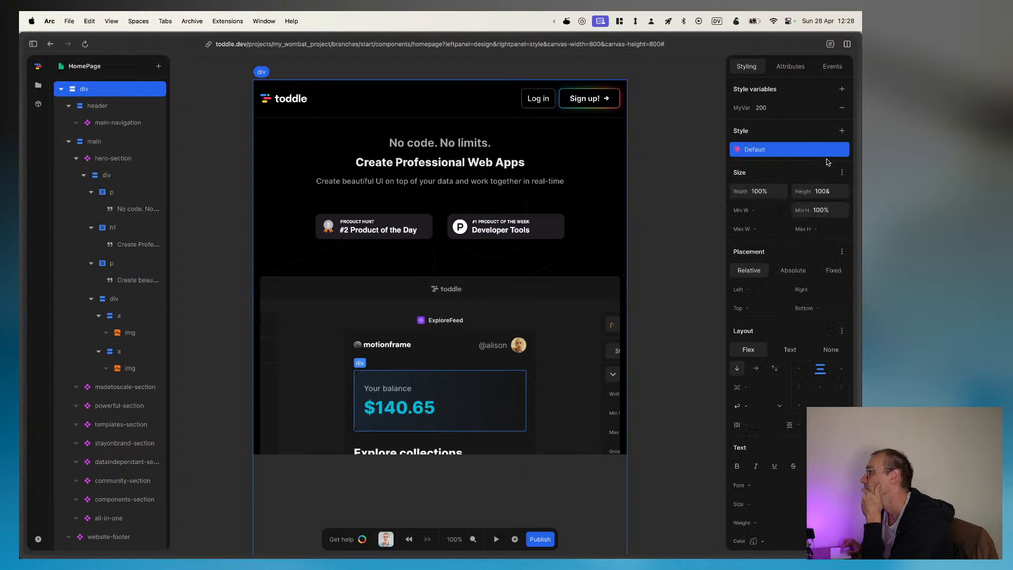
{"action": "scroll", "coordinate": [822, 167], "scroll_direction": "down", "scroll_amount": 2}
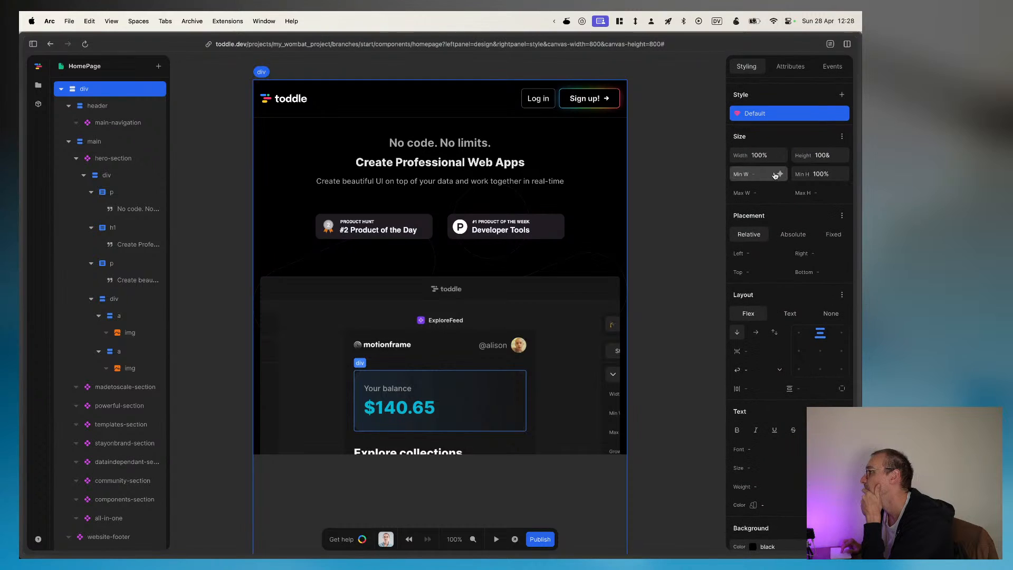
Step: Look over the root div's additional placement styles and the style variable choices for its Left offset
{"action": "scroll", "coordinate": [770, 218], "scroll_direction": "down", "scroll_amount": 1}
{"action": "scroll", "coordinate": [770, 219], "scroll_direction": "down", "scroll_amount": 1}
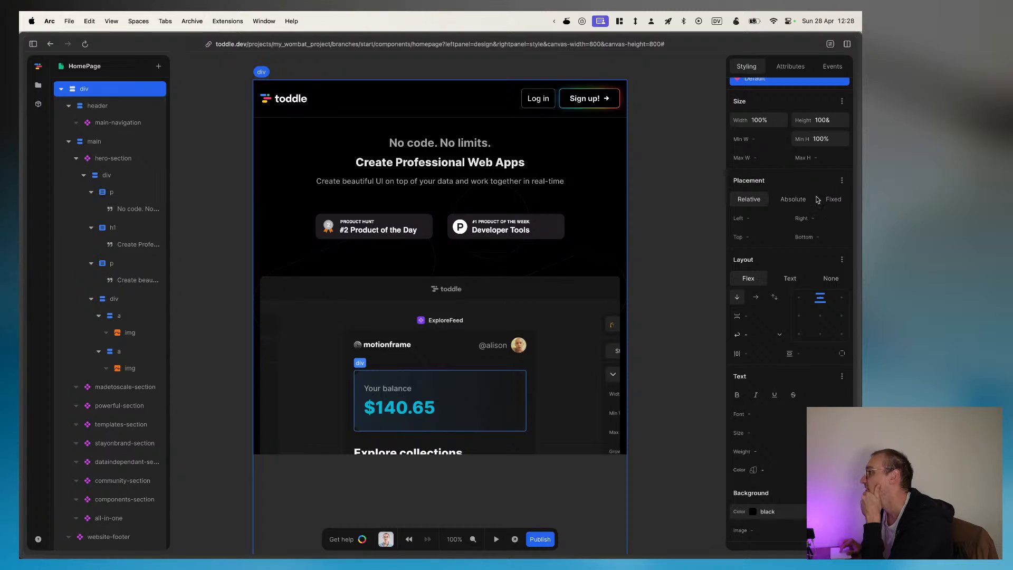
{"action": "left_click", "coordinate": [841, 181]}
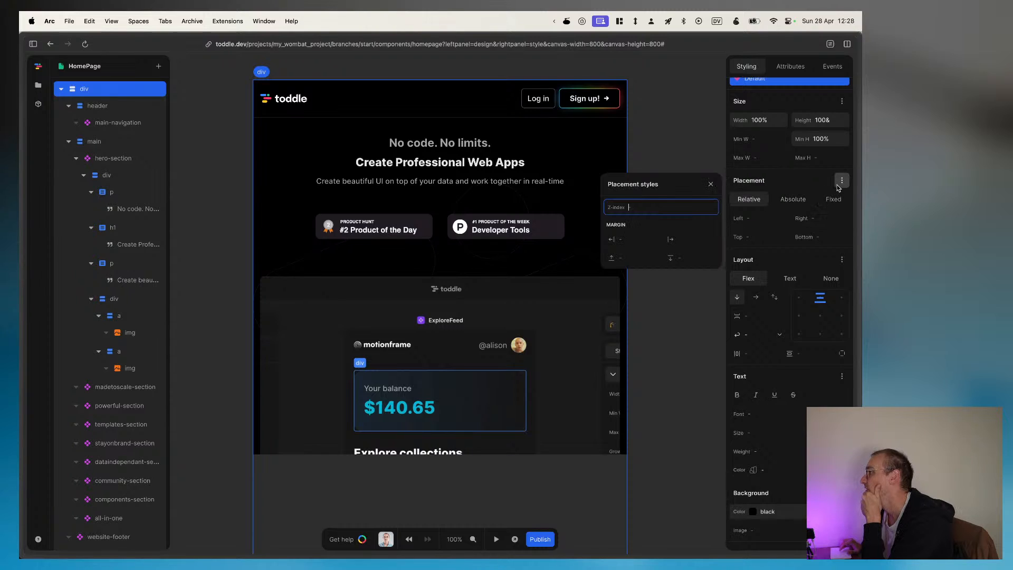
{"action": "left_click", "coordinate": [823, 182]}
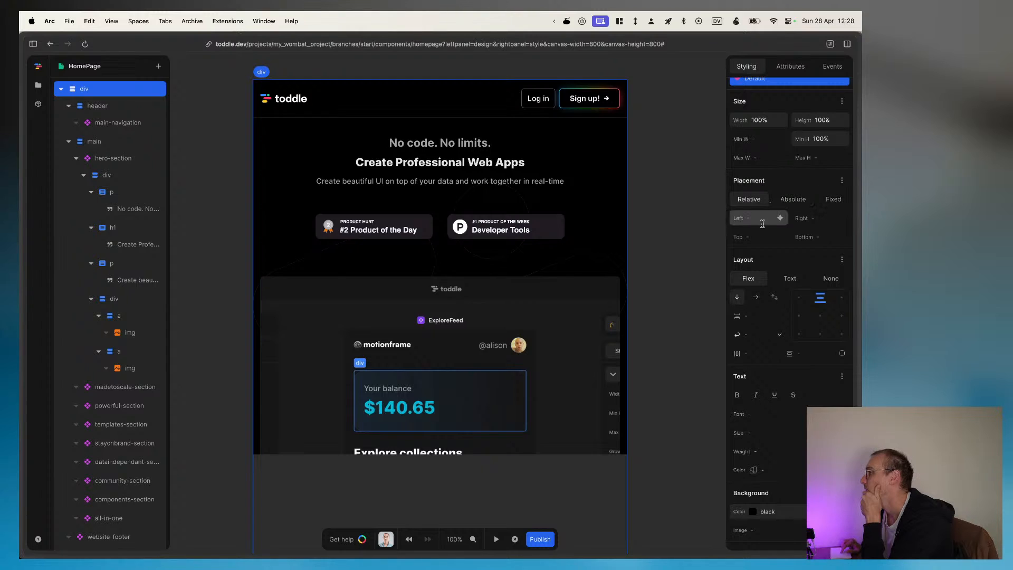
{"action": "left_click", "coordinate": [780, 218]}
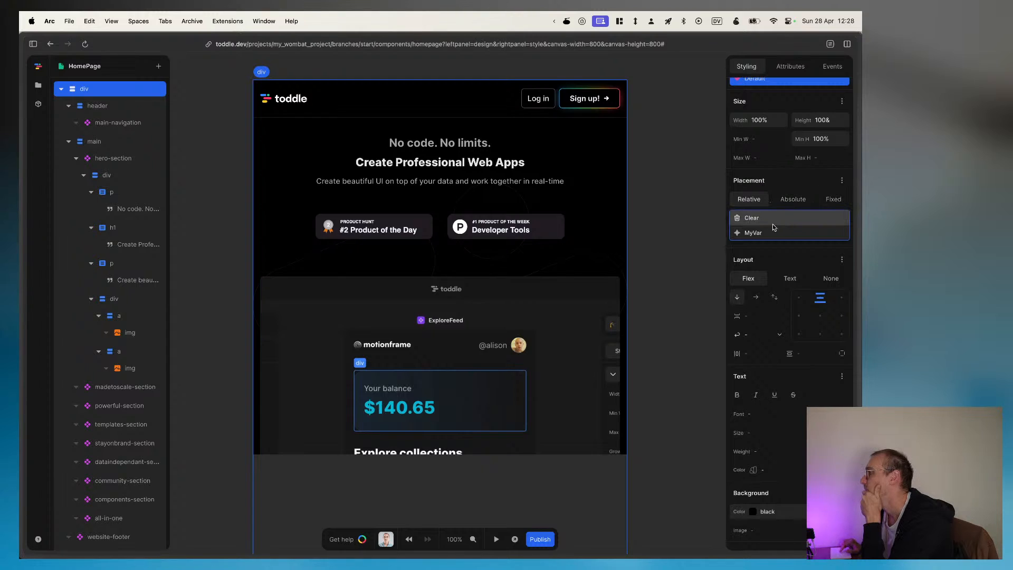
{"action": "left_click", "coordinate": [785, 189]}
{"action": "left_click", "coordinate": [783, 222]}
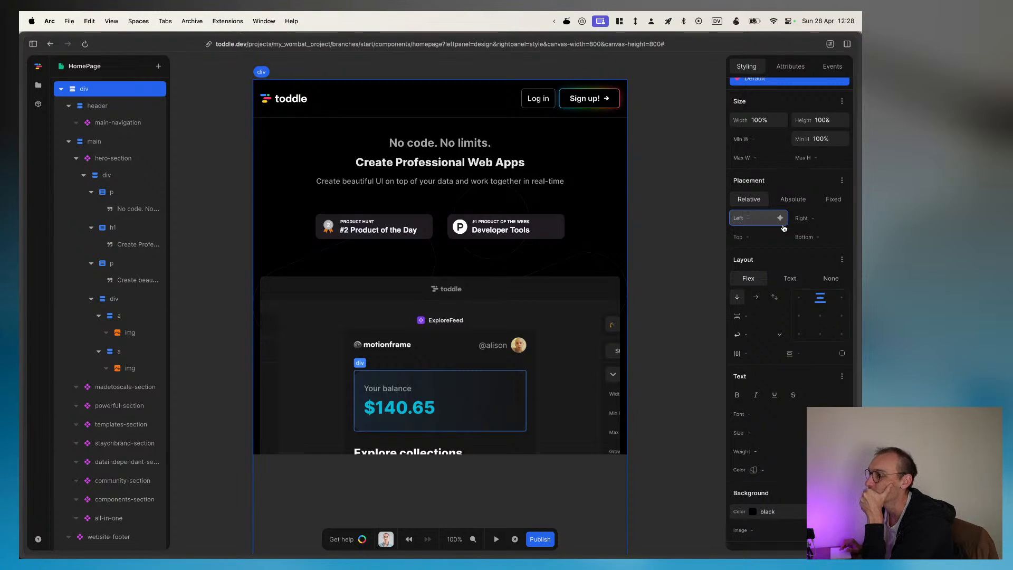
{"action": "left_click", "coordinate": [783, 224]}
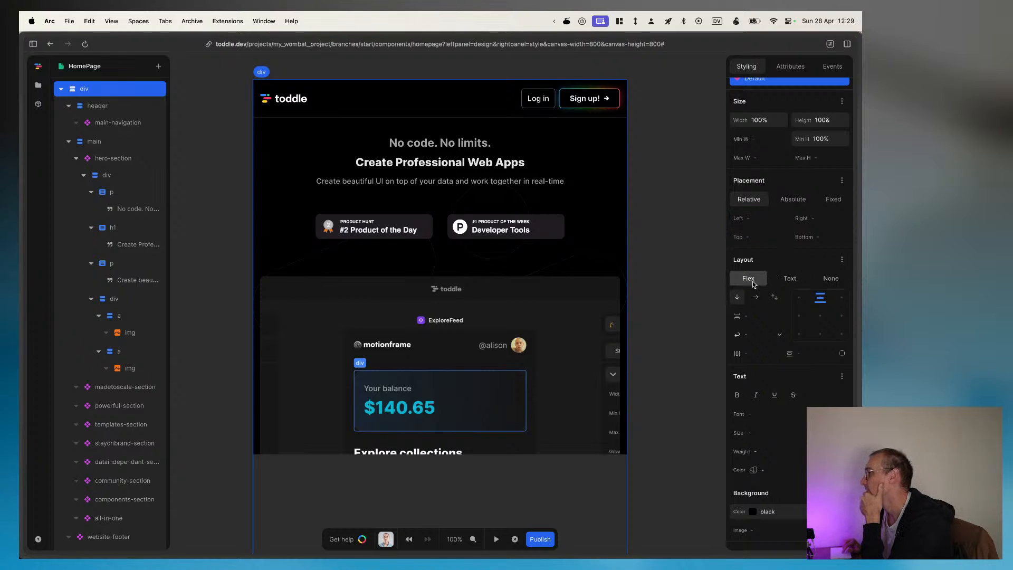
Step: Toggle the root div's layout between Flex and Text to compare their options, finishing on Flex
{"action": "left_click", "coordinate": [799, 282]}
{"action": "left_click", "coordinate": [749, 279]}
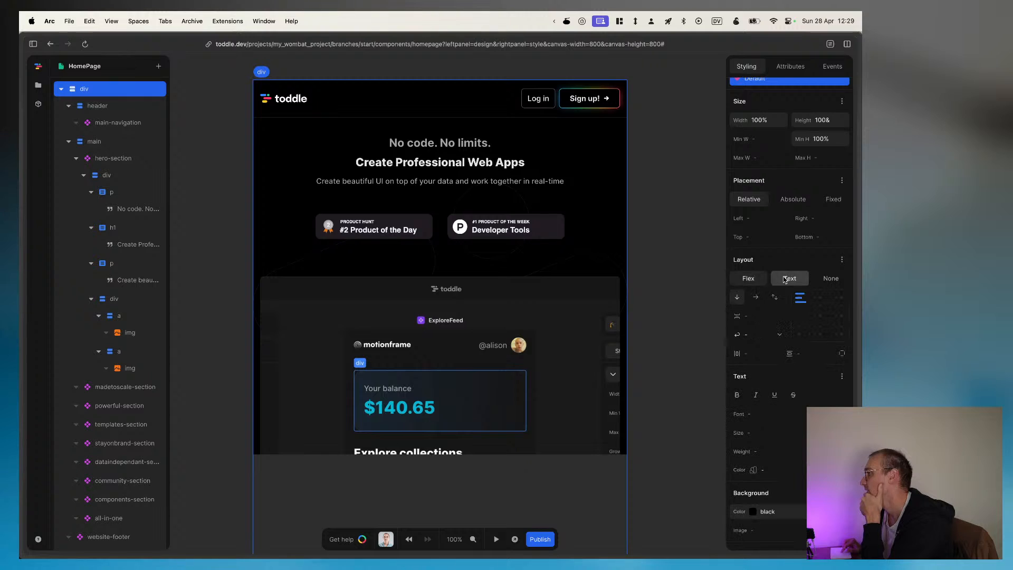
{"action": "left_click", "coordinate": [784, 280]}
{"action": "left_click", "coordinate": [762, 280]}
{"action": "left_click", "coordinate": [786, 281]}
{"action": "left_click", "coordinate": [744, 284]}
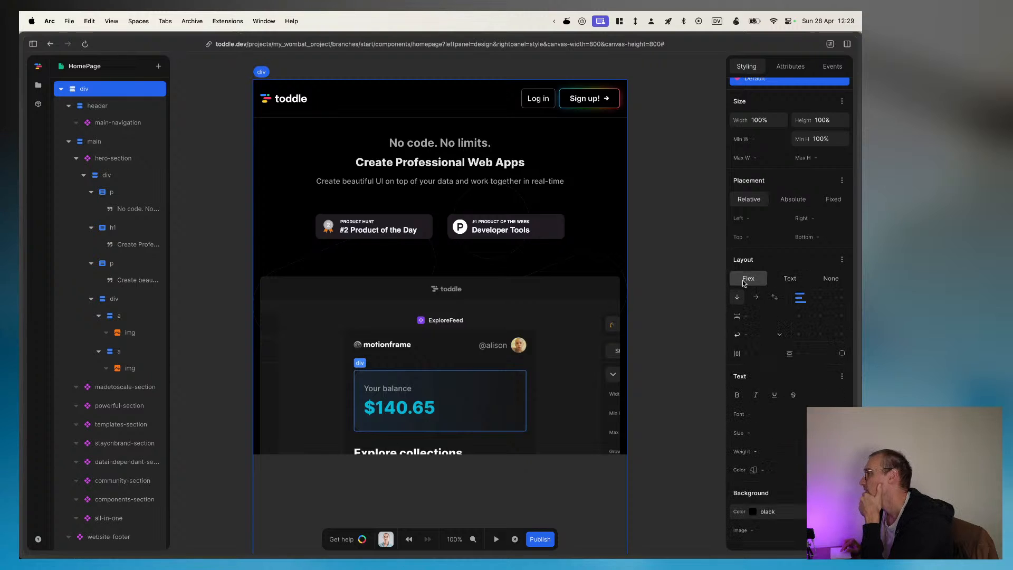
{"action": "left_click", "coordinate": [783, 279]}
{"action": "left_click", "coordinate": [747, 280]}
{"action": "left_click", "coordinate": [792, 282]}
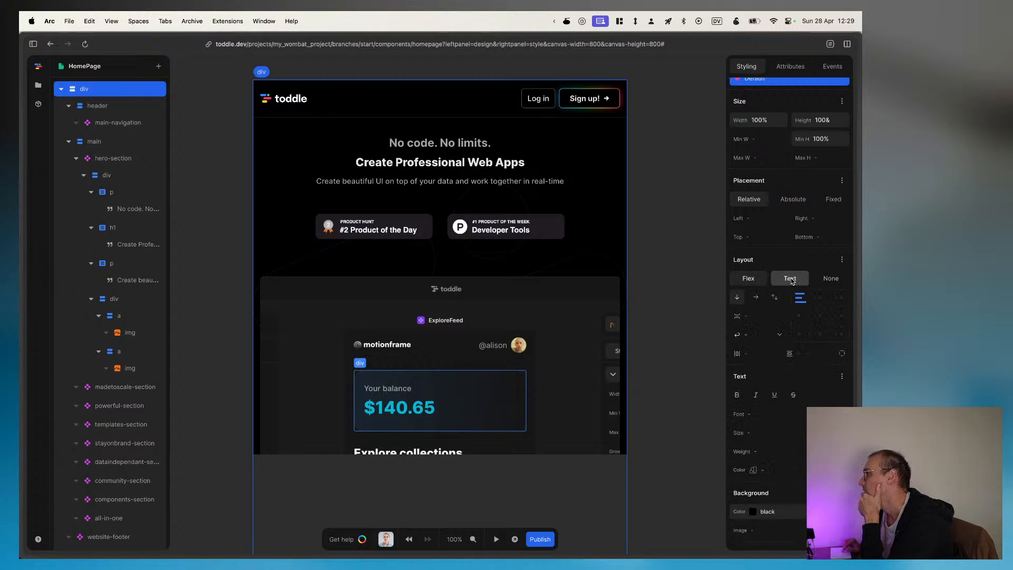
{"action": "left_click", "coordinate": [748, 279]}
{"action": "left_click", "coordinate": [780, 278]}
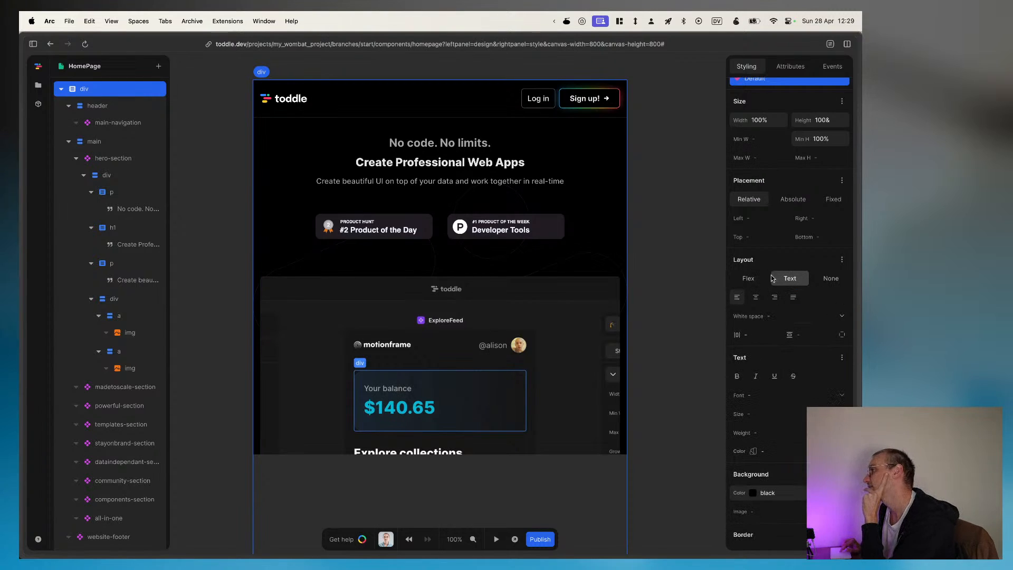
{"action": "left_click", "coordinate": [748, 278]}
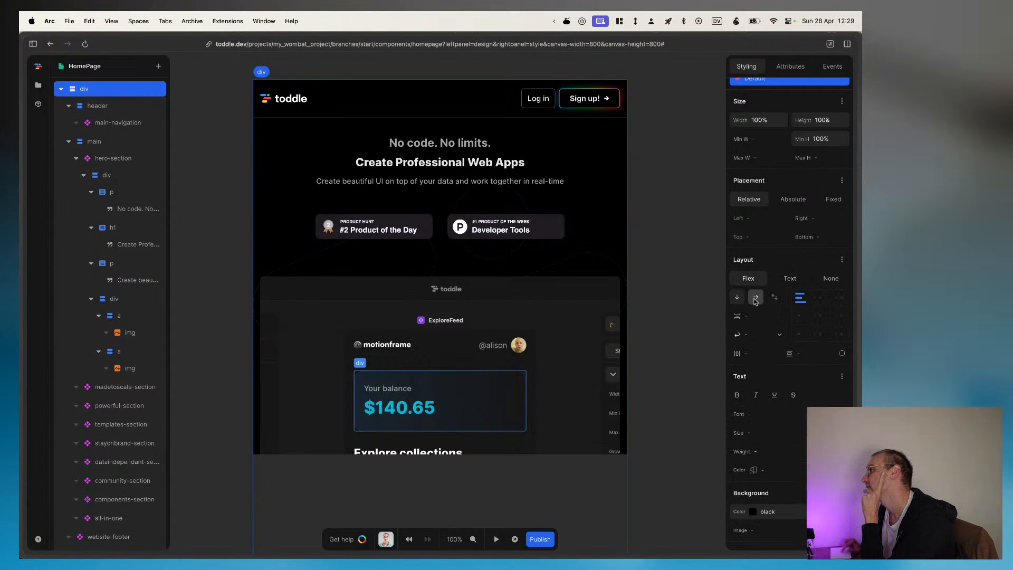
{"action": "left_click", "coordinate": [792, 280]}
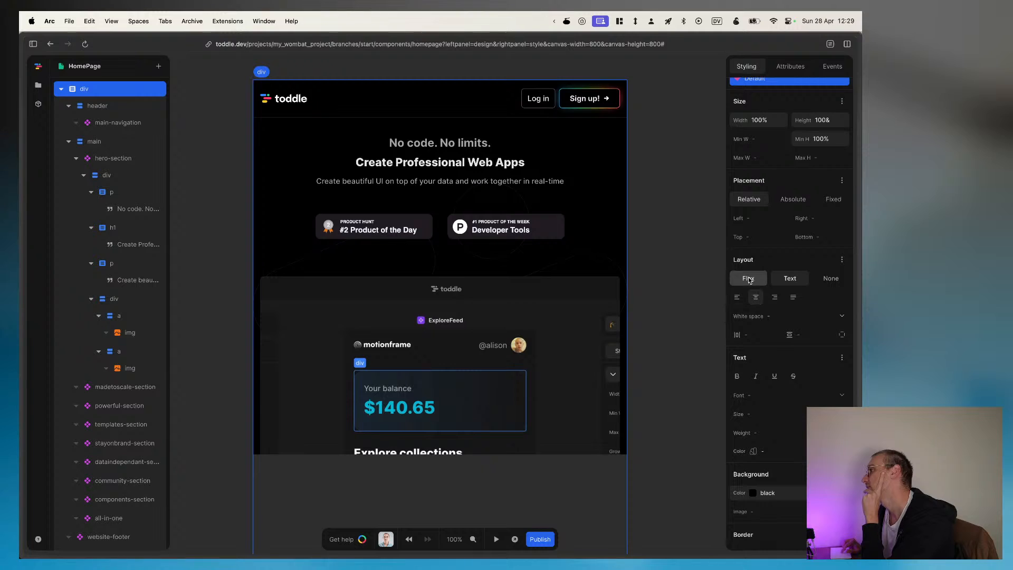
{"action": "left_click", "coordinate": [751, 280]}
{"action": "left_click", "coordinate": [790, 279]}
{"action": "left_click", "coordinate": [763, 283]}
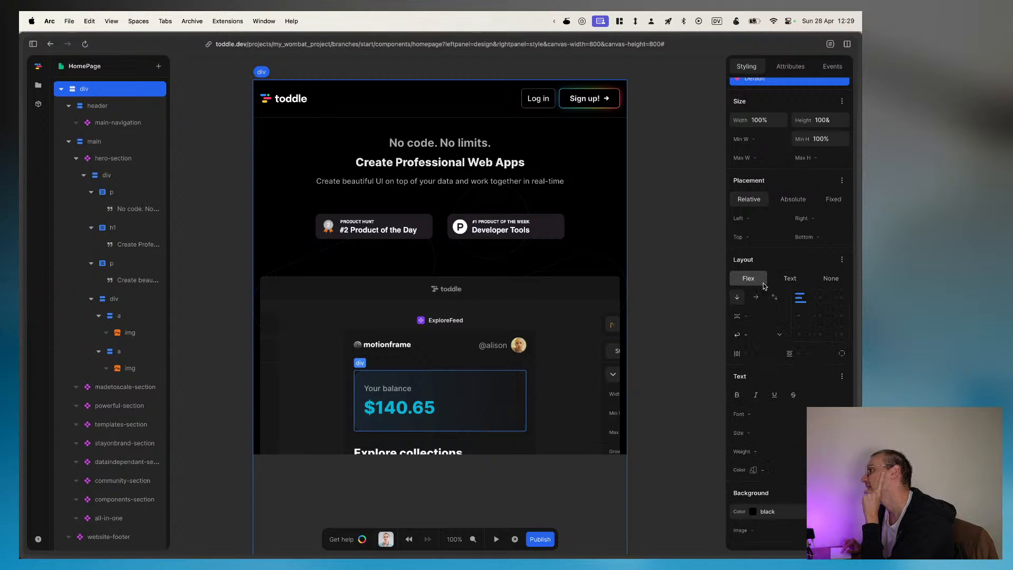
{"action": "left_click", "coordinate": [787, 280]}
{"action": "left_click", "coordinate": [754, 280]}
{"action": "left_click", "coordinate": [787, 280]}
{"action": "left_click", "coordinate": [755, 279]}
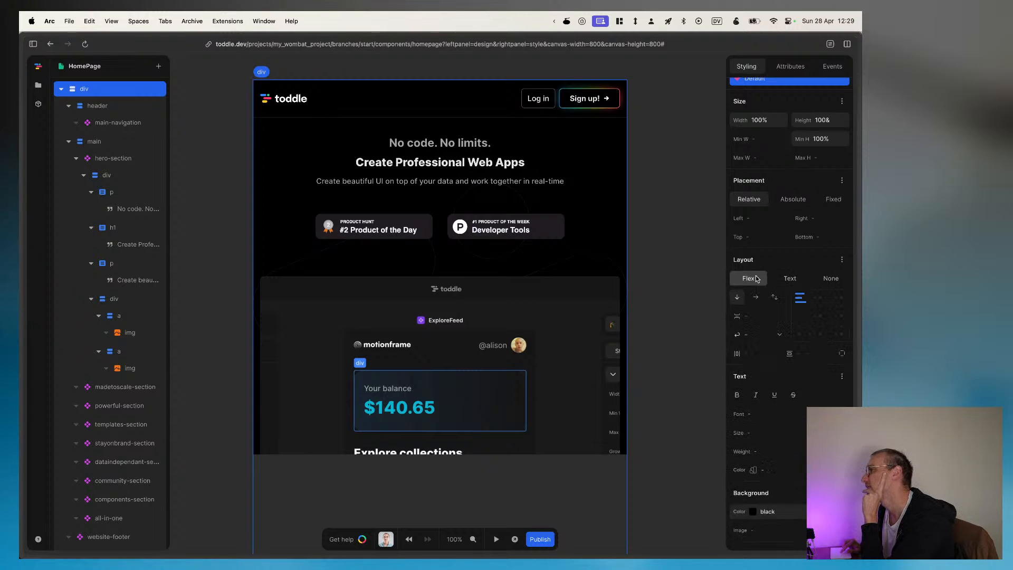
{"action": "left_click", "coordinate": [787, 280]}
{"action": "left_click", "coordinate": [752, 280]}
{"action": "left_click", "coordinate": [794, 279]}
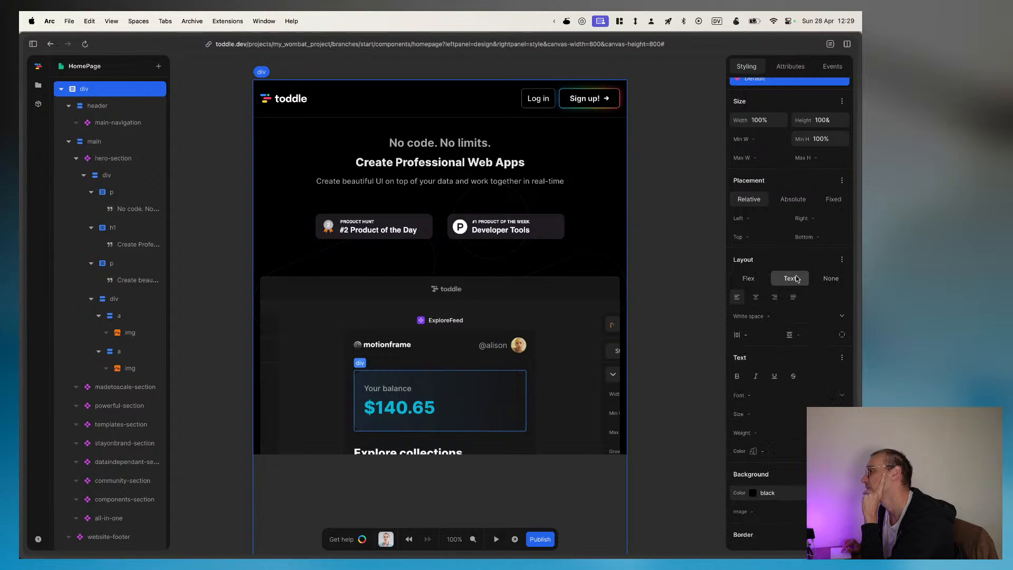
{"action": "left_click", "coordinate": [758, 279]}
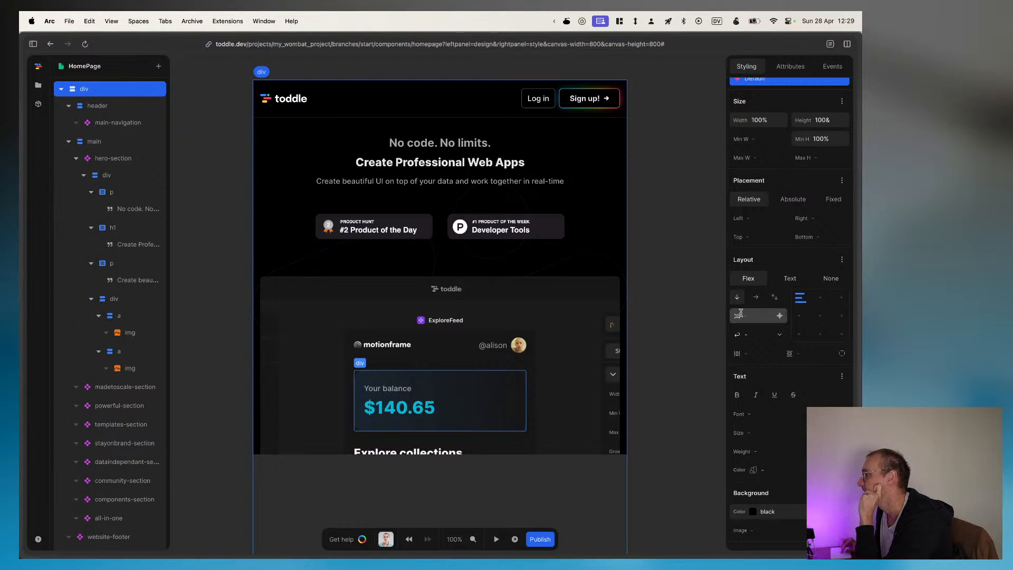
Step: Try centre and bottom-centre alignment for the root div's flex children, finishing with centre alignment on both axes
{"action": "left_click", "coordinate": [819, 317]}
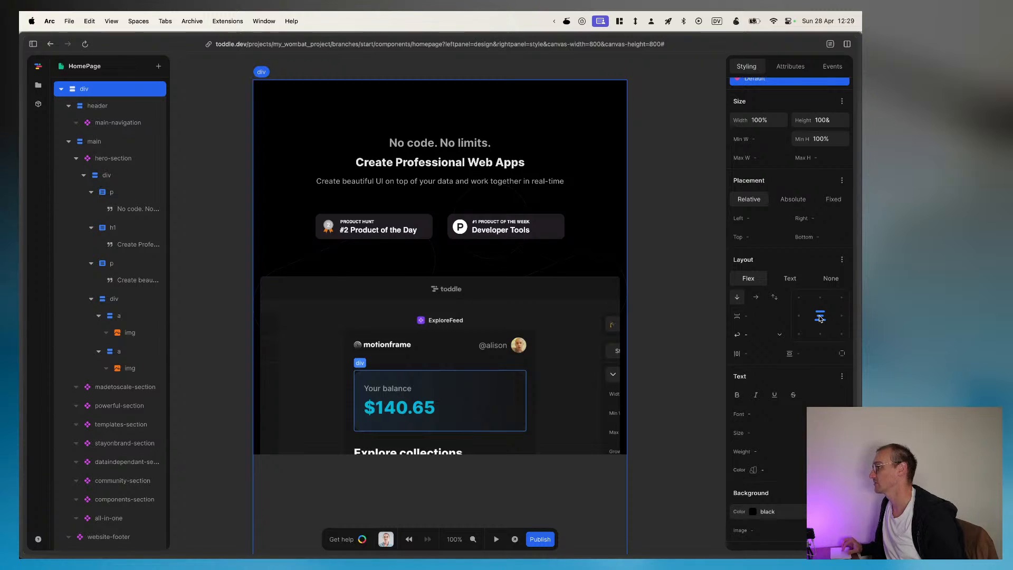
{"action": "right_click", "coordinate": [821, 315]}
{"action": "key", "text": "Escape"}
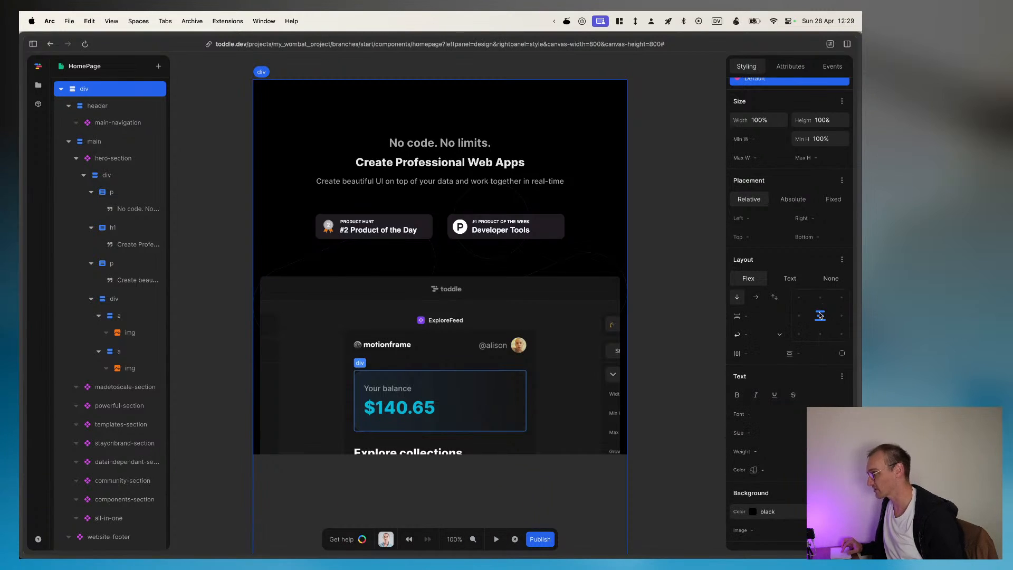
{"action": "left_click", "coordinate": [819, 333]}
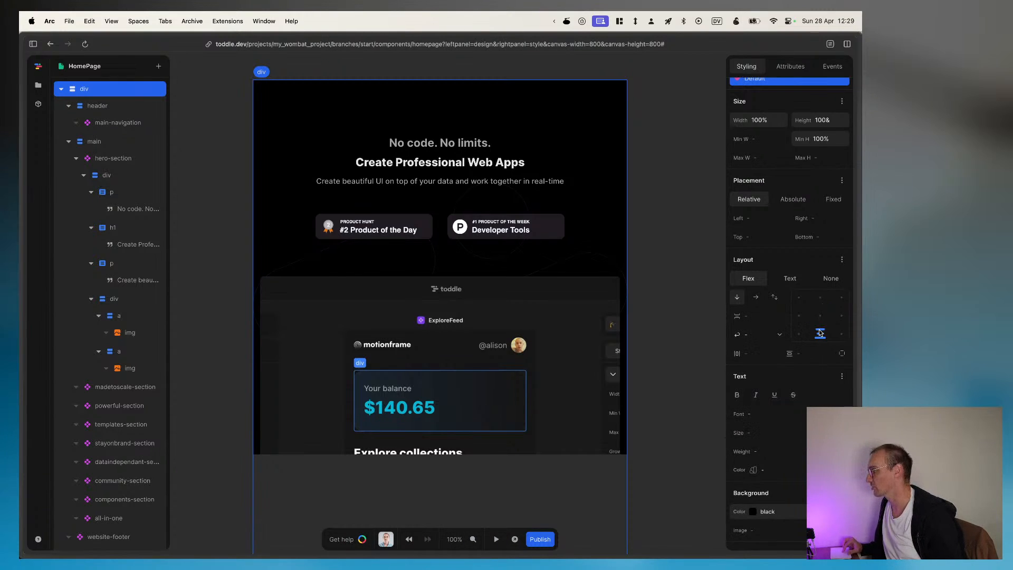
{"action": "left_click_drag", "start_coordinate": [818, 331], "coordinate": [821, 293]}
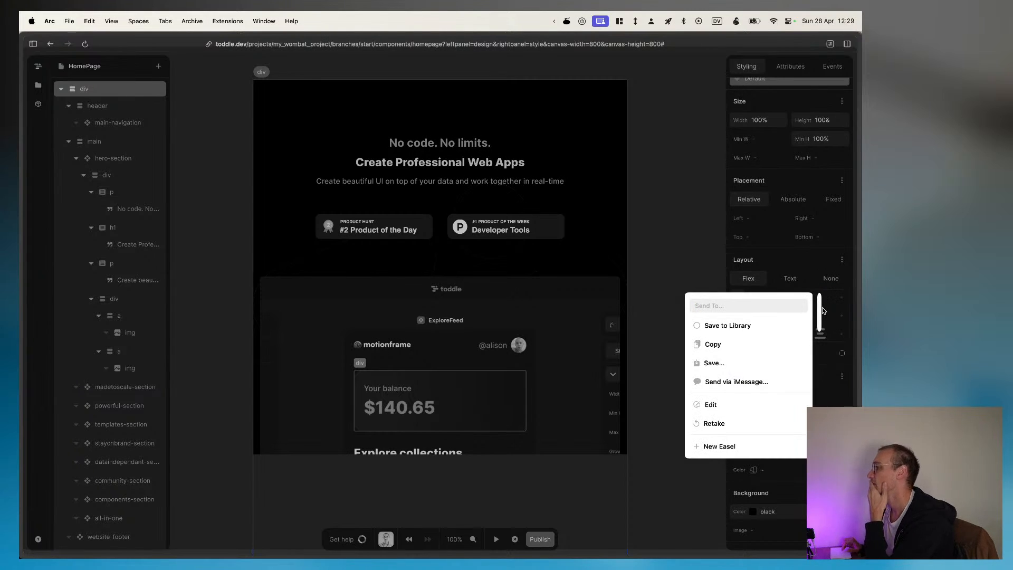
{"action": "key", "text": "Escape"}
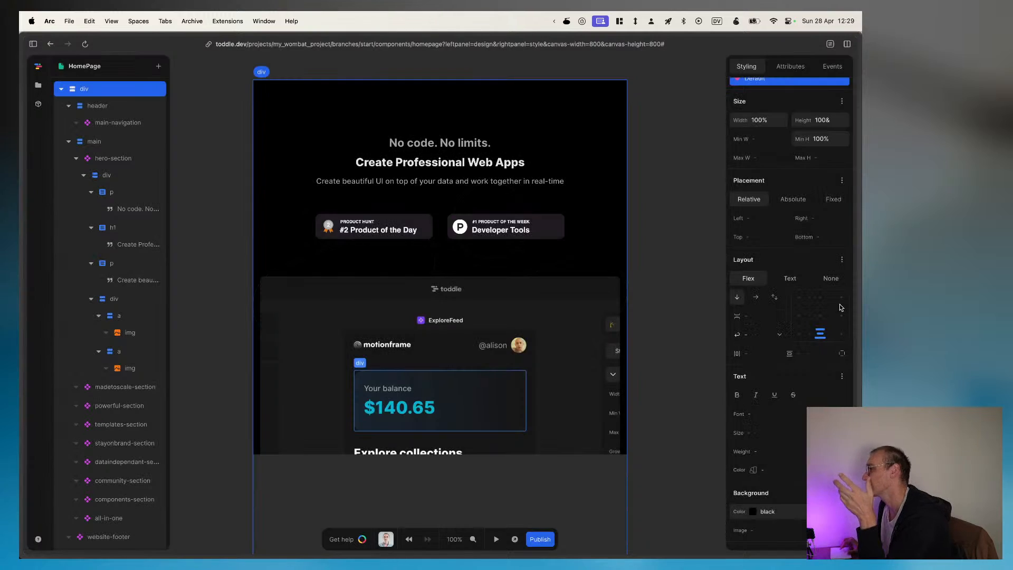
{"action": "left_click", "coordinate": [817, 322]}
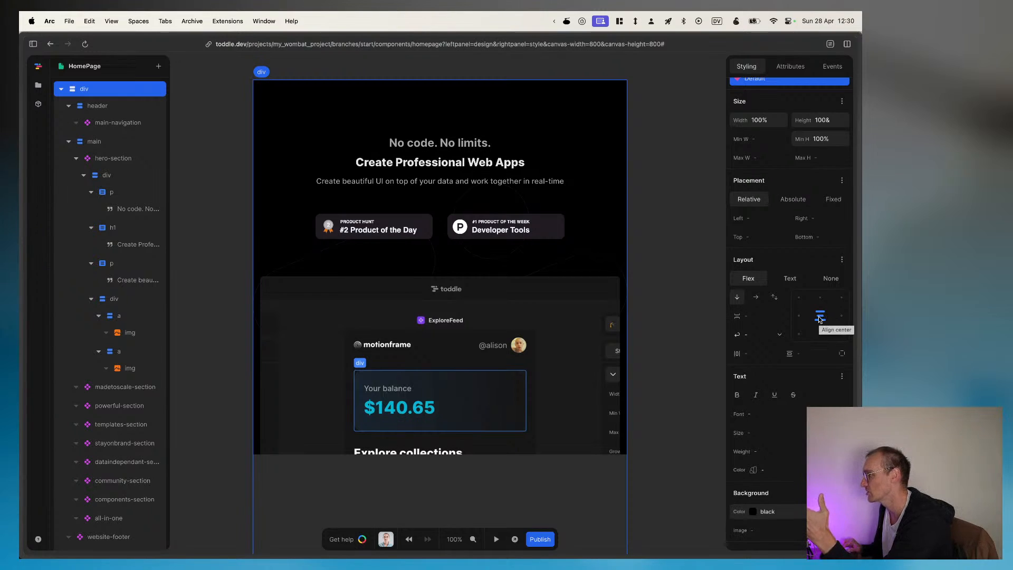
Step: Set the root div's text font to Inter
{"action": "scroll", "coordinate": [820, 319], "scroll_direction": "down", "scroll_amount": 3}
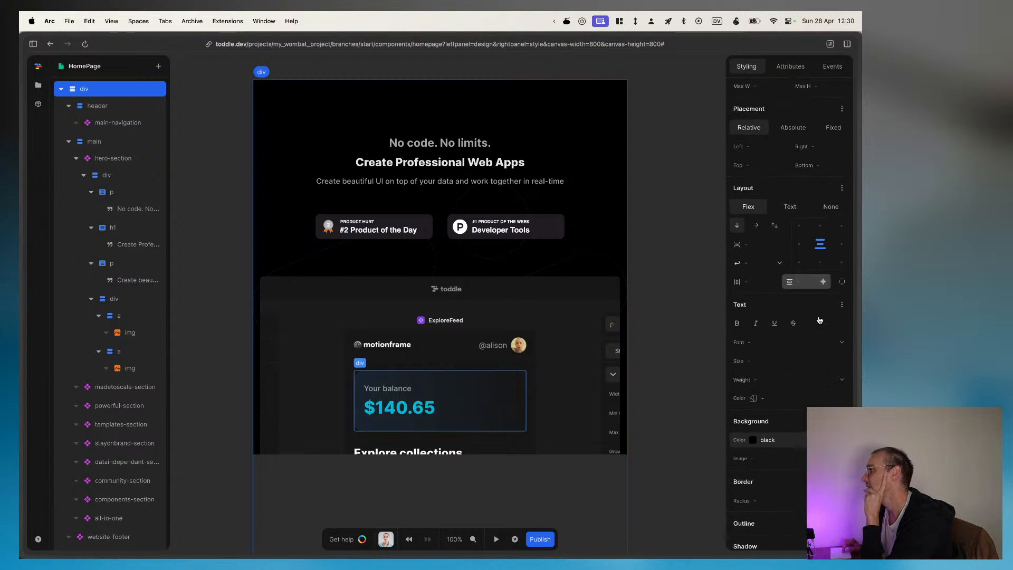
{"action": "scroll", "coordinate": [819, 315], "scroll_direction": "down", "scroll_amount": 3}
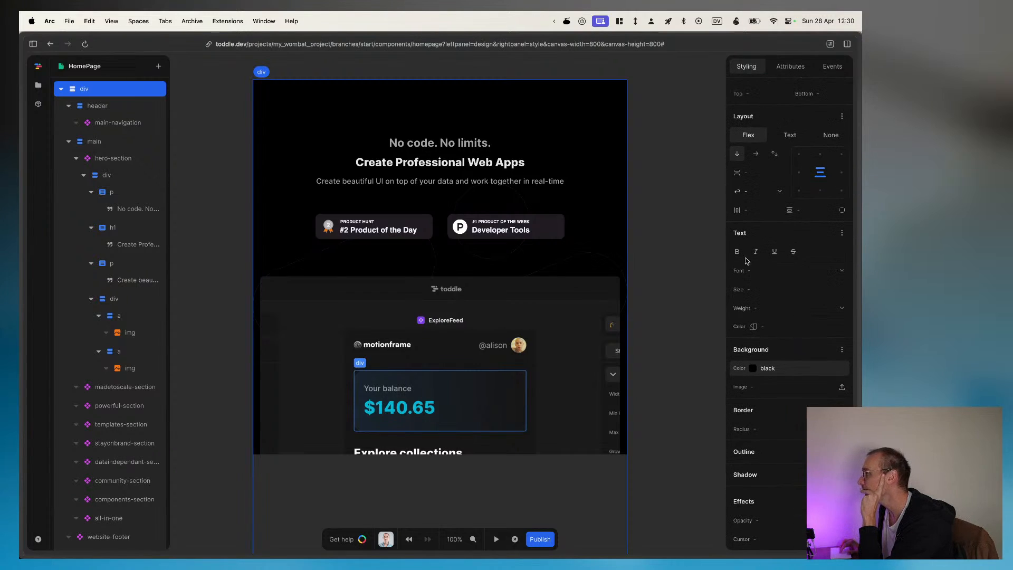
{"action": "left_click", "coordinate": [791, 366]}
{"action": "scroll", "coordinate": [793, 317], "scroll_direction": "up", "scroll_amount": 3}
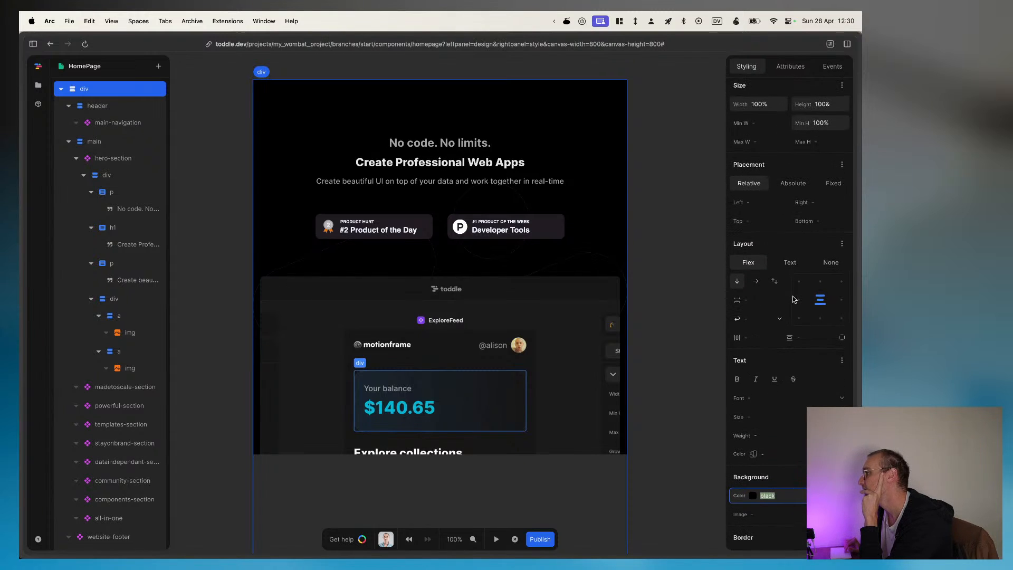
{"action": "scroll", "coordinate": [792, 299], "scroll_direction": "down", "scroll_amount": 3}
{"action": "left_click", "coordinate": [764, 331]}
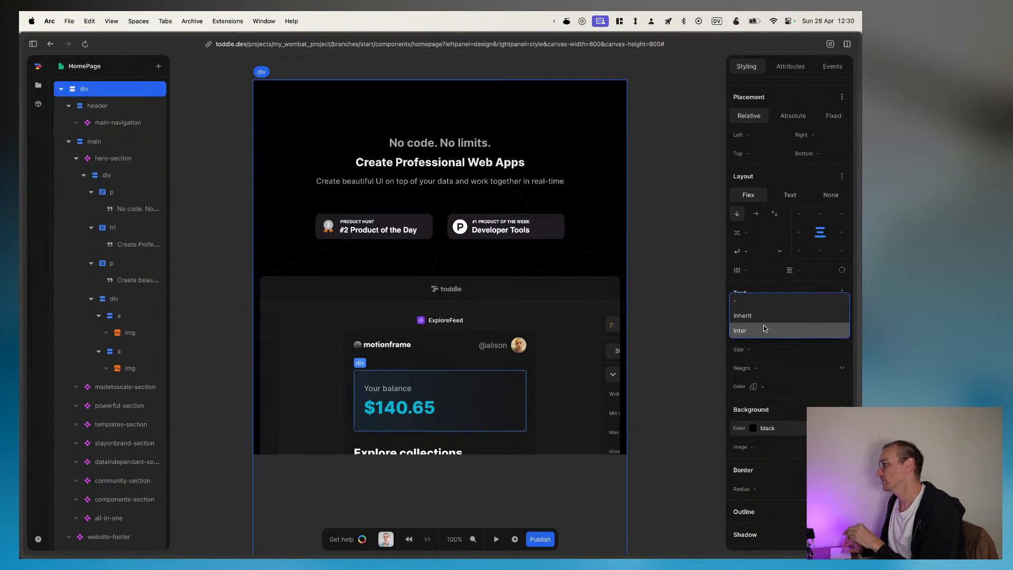
{"action": "left_click", "coordinate": [764, 331]}
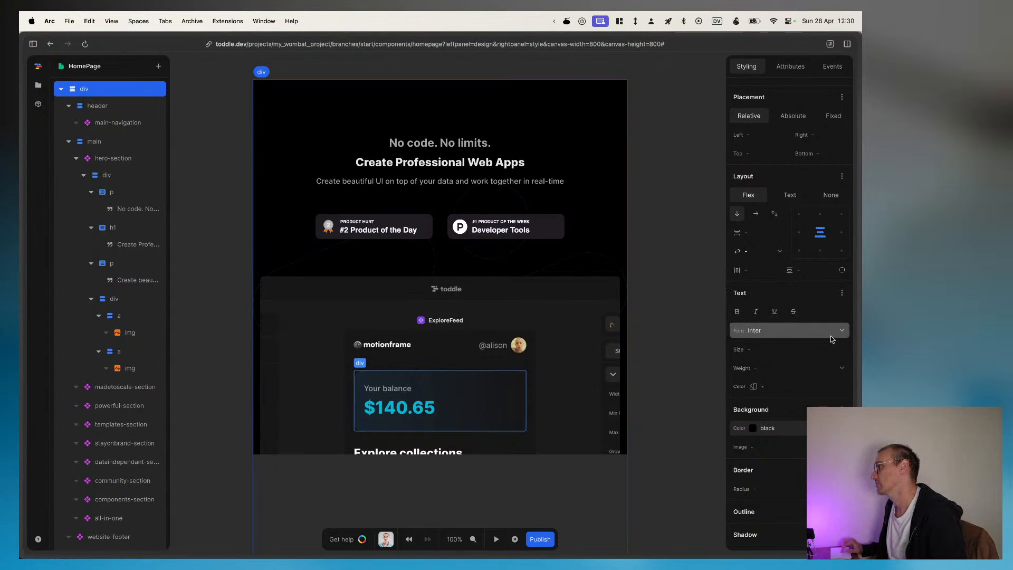
Step: Draft the expression calc(16rem, 5vw + 1rem, 24rem) as the root div's text size
{"action": "left_click", "coordinate": [771, 352]}
{"action": "type", "text": "calc"}
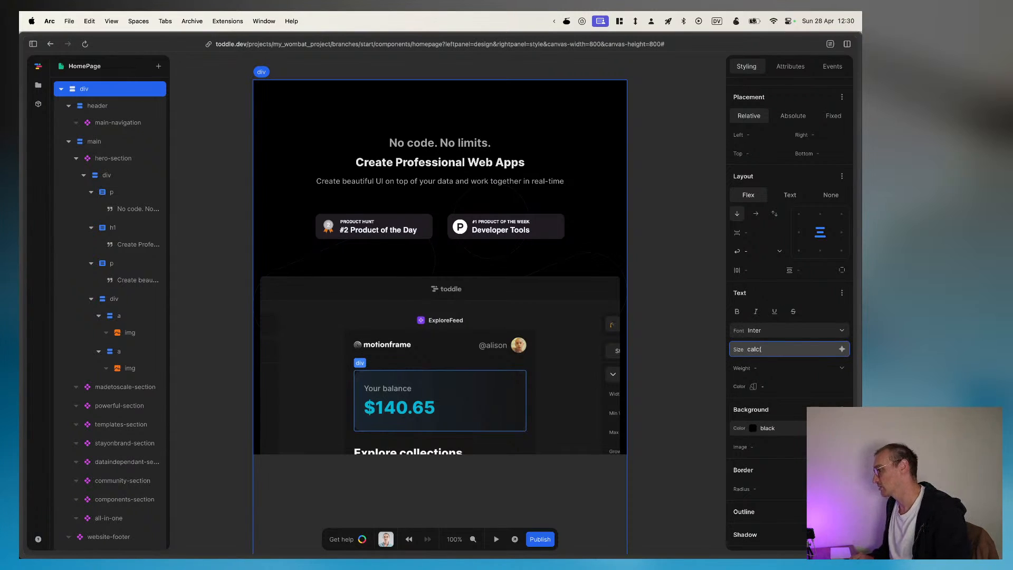
{"action": "type", "text": "(1vw"}
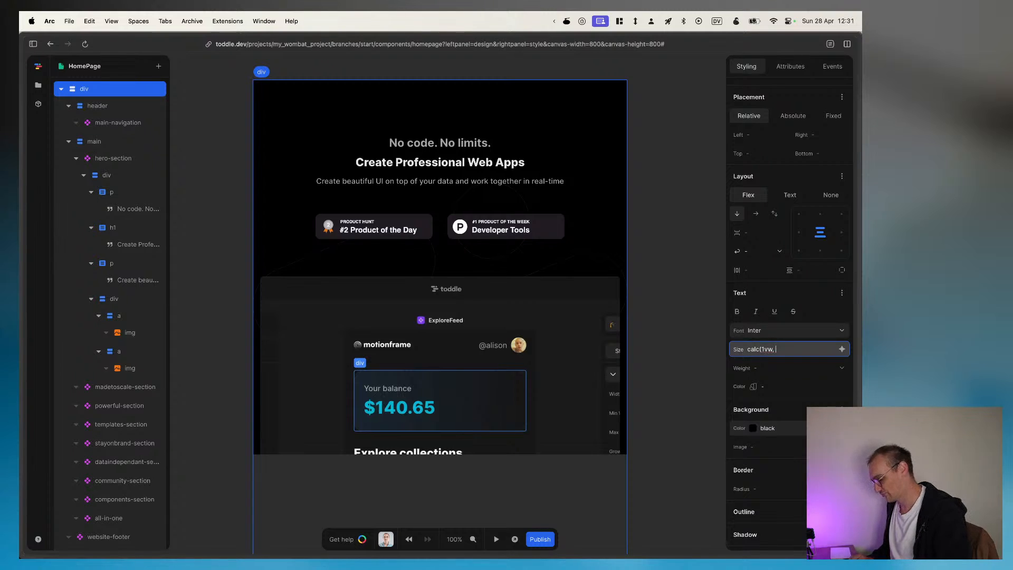
{"action": "type", "text": ", 5vw"}
{"action": "key", "text": "Left"}
{"action": "key", "text": "Left"}
{"action": "key", "text": "Left"}
{"action": "key", "text": "Left"}
{"action": "key", "text": "BackSpace"}
{"action": "key", "text": "BackSpace"}
{"action": "key", "text": "BackSpace"}
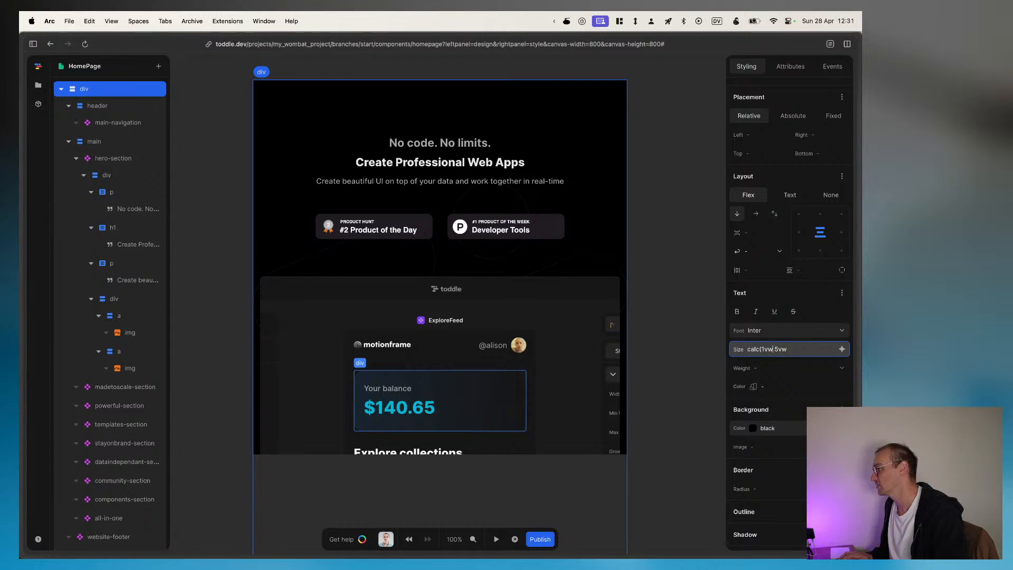
{"action": "type", "text": "6rem,"}
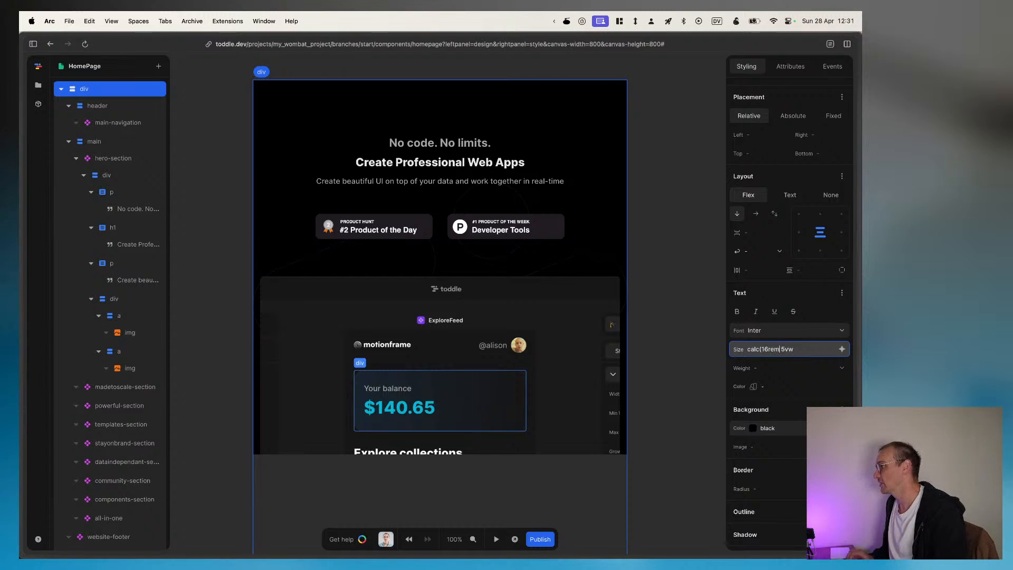
{"action": "type", "text": " 5vw + 1rem"}
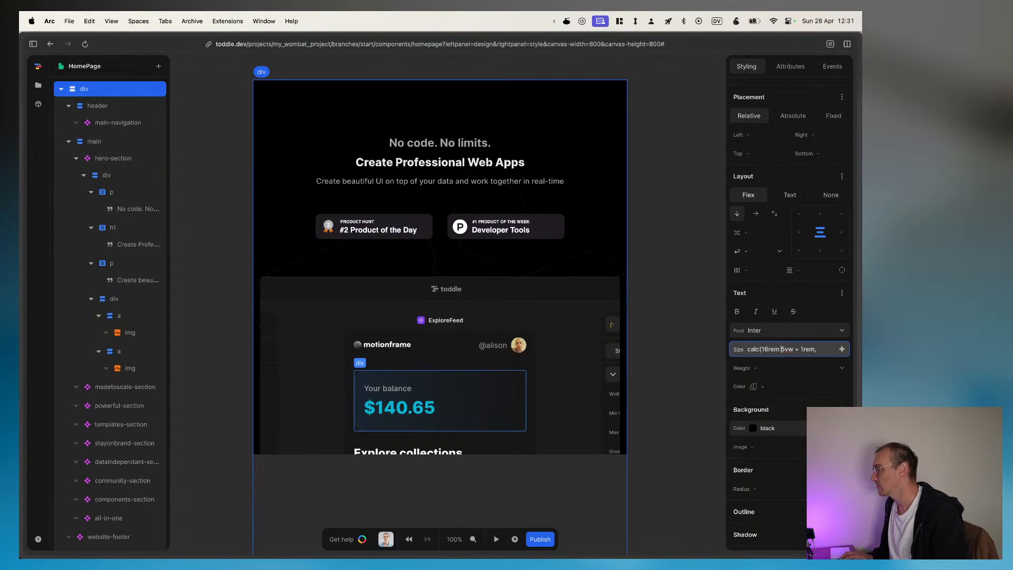
{"action": "type", "text": ","}
{"action": "key", "text": "super+Right"}
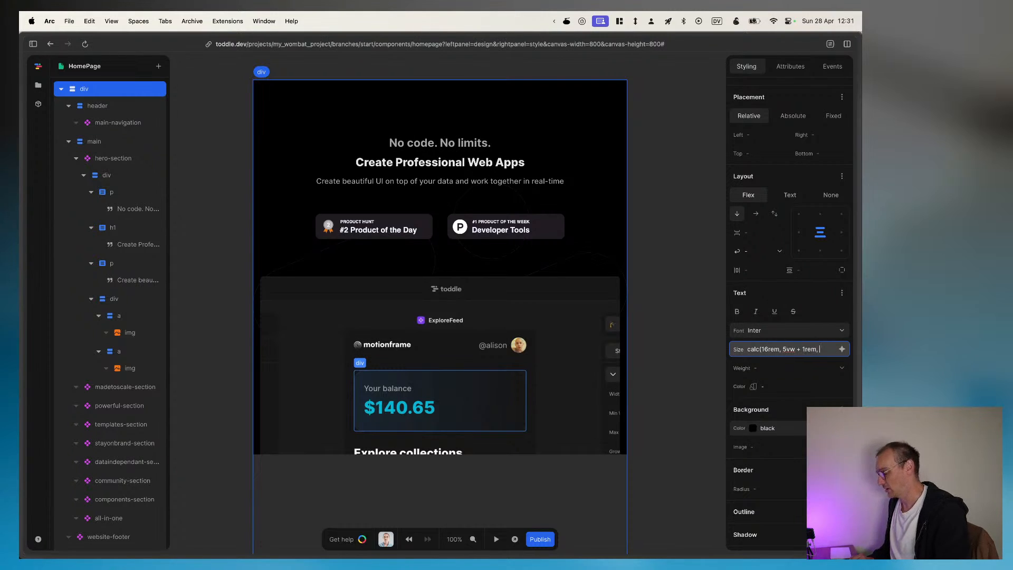
{"action": "type", "text": "24rem"}
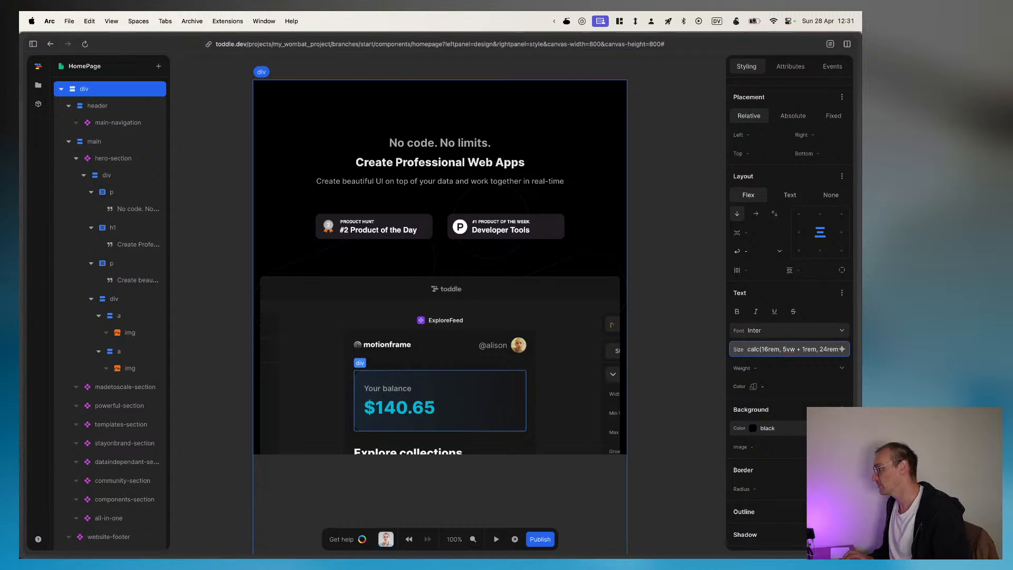
Step: Change the outer limits of the text size expression to pixels, making it calc(16px, 5vw + 1rem, 24px)
{"action": "key", "text": "BackSpace"}
{"action": "type", "text": "px"}
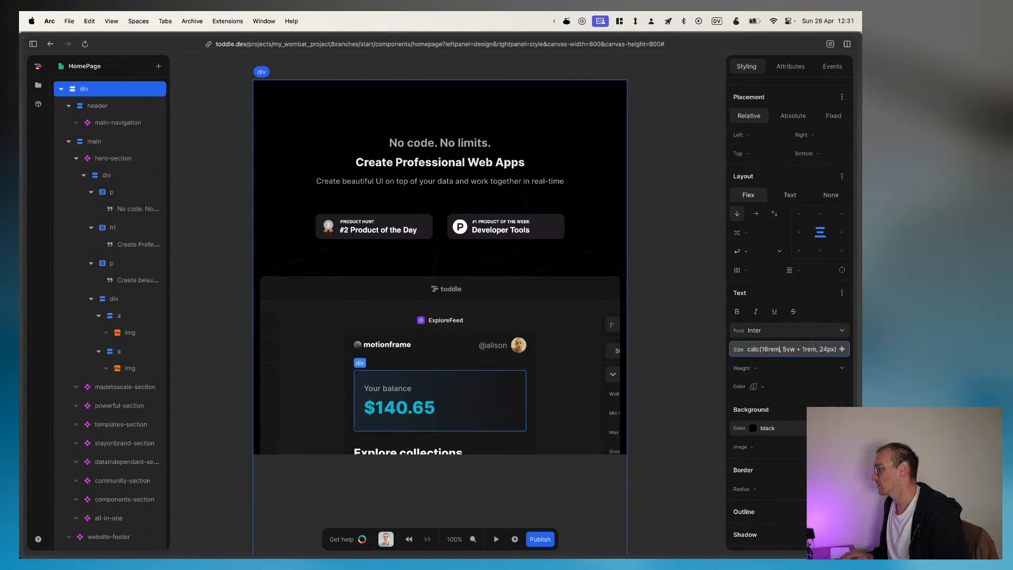
{"action": "key", "text": "BackSpace"}
{"action": "key", "text": "BackSpace"}
{"action": "key", "text": "BackSpace"}
{"action": "type", "text": "px"}
{"action": "key", "text": "End"}
{"action": "key", "text": "Return"}
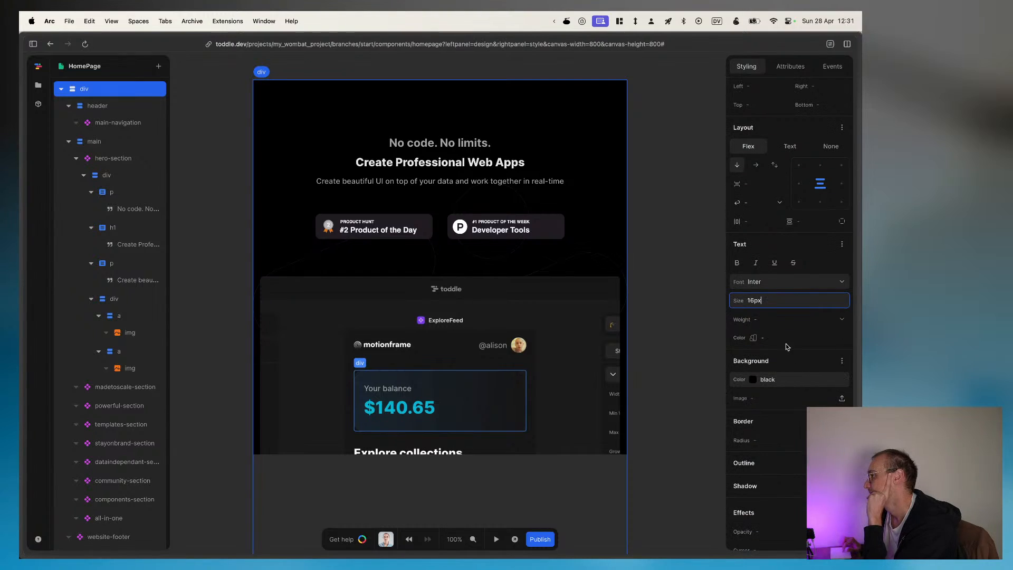
Step: Set the root div's text size to 16px and its weight to Extra Light - 200
{"action": "left_click", "coordinate": [830, 324]}
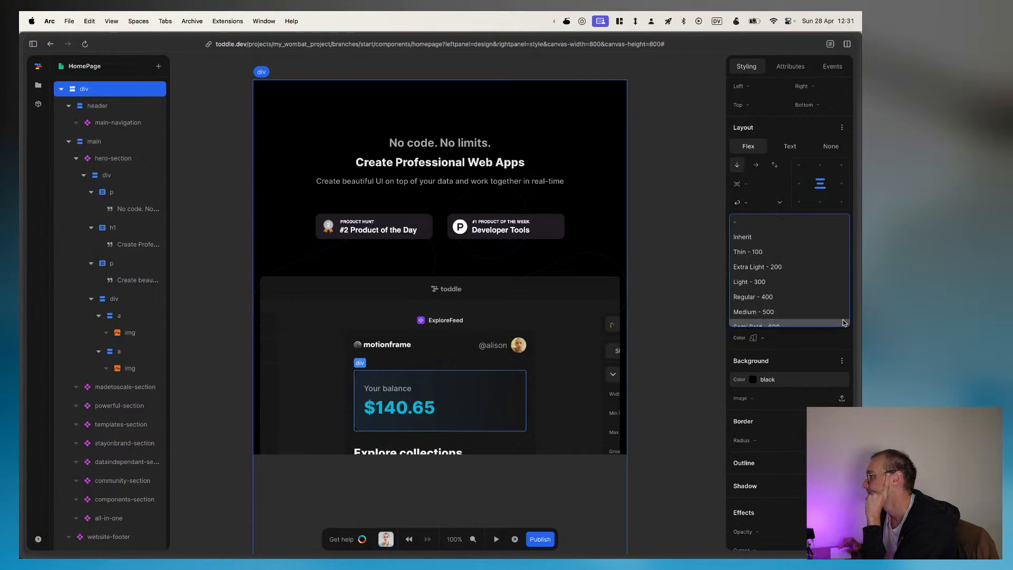
{"action": "left_click", "coordinate": [791, 268]}
{"action": "scroll", "coordinate": [792, 340], "scroll_direction": "down", "scroll_amount": 3}
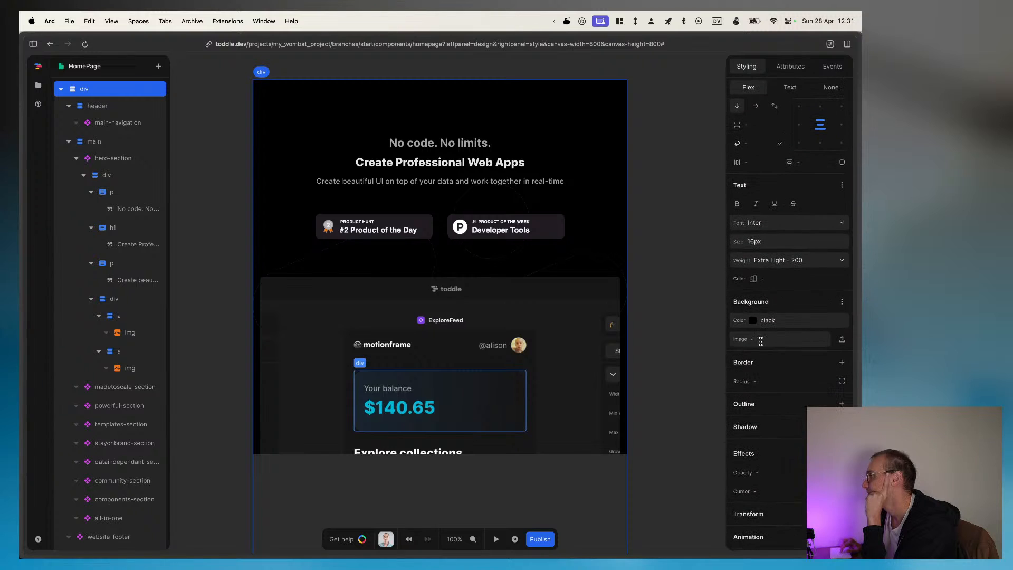
Step: Add a transform to the root div and look through the available transform types, keeping translate with 0px,0px
{"action": "scroll", "coordinate": [775, 359], "scroll_direction": "down", "scroll_amount": 1}
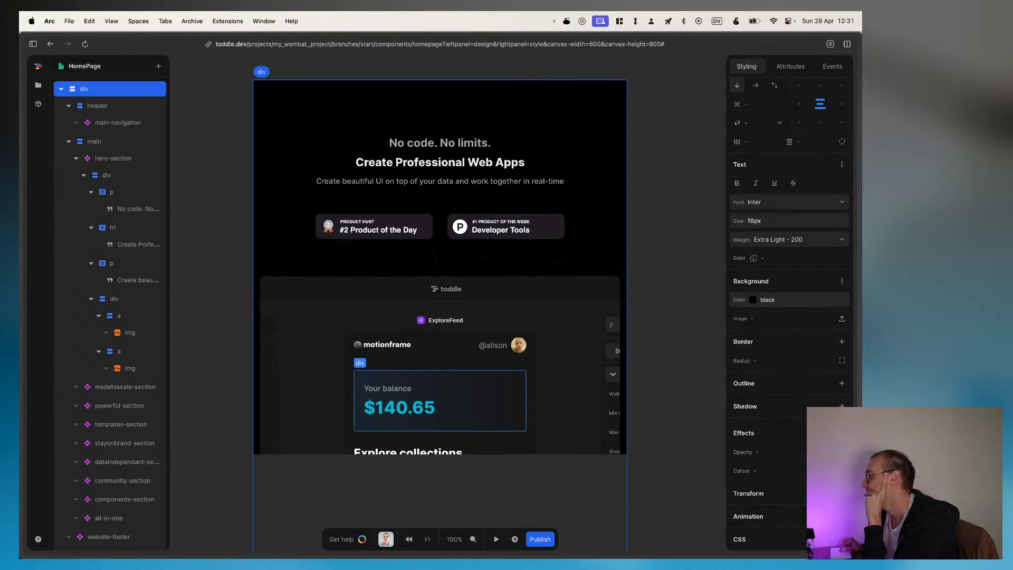
{"action": "left_click", "coordinate": [842, 493]}
{"action": "scroll", "coordinate": [793, 470], "scroll_direction": "down", "scroll_amount": 1}
{"action": "left_click", "coordinate": [794, 469]}
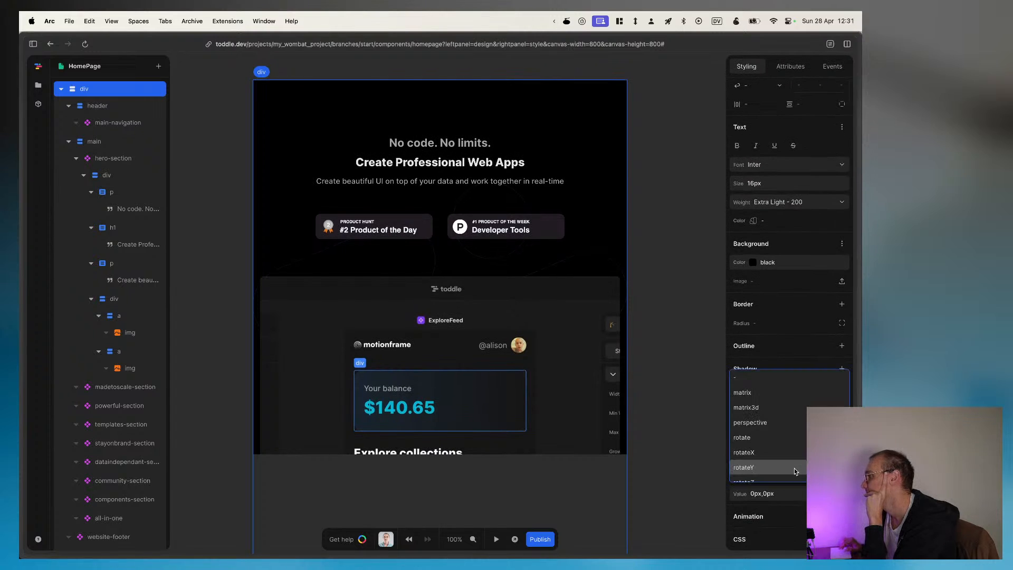
{"action": "scroll", "coordinate": [767, 407], "scroll_direction": "down", "scroll_amount": 1}
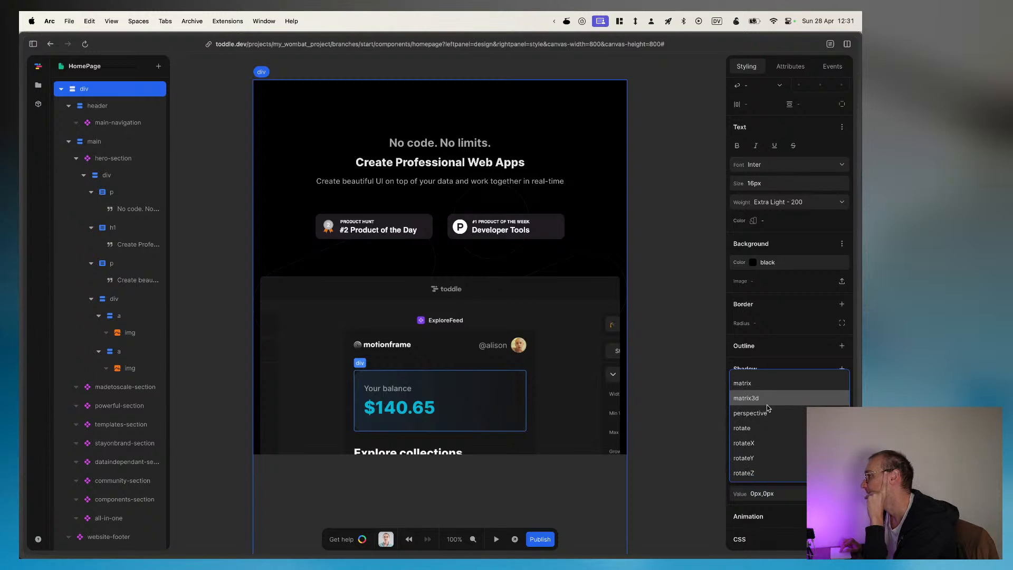
{"action": "scroll", "coordinate": [768, 422], "scroll_direction": "down", "scroll_amount": 5}
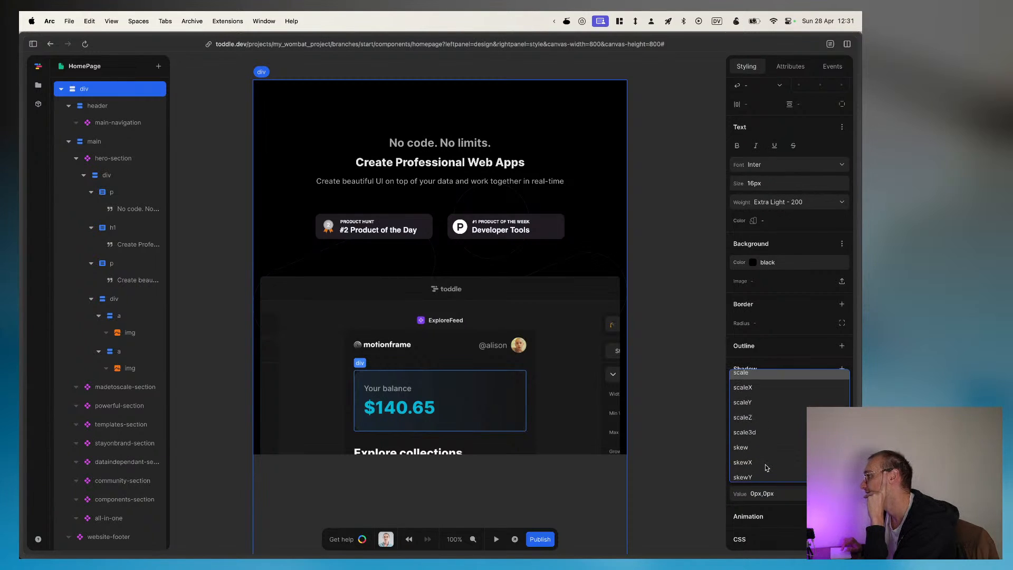
{"action": "scroll", "coordinate": [765, 465], "scroll_direction": "down", "scroll_amount": 1}
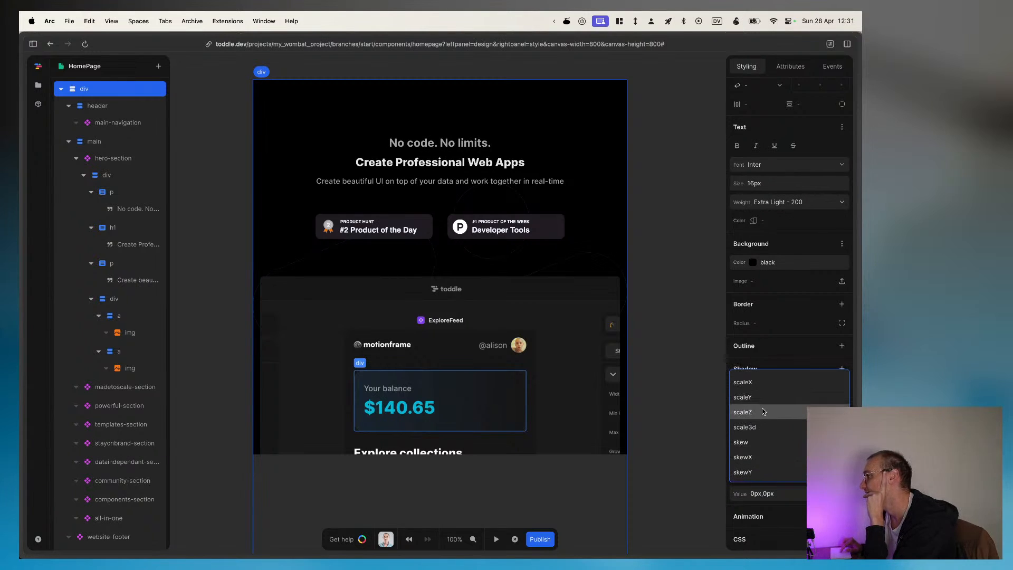
{"action": "left_click", "coordinate": [775, 359]}
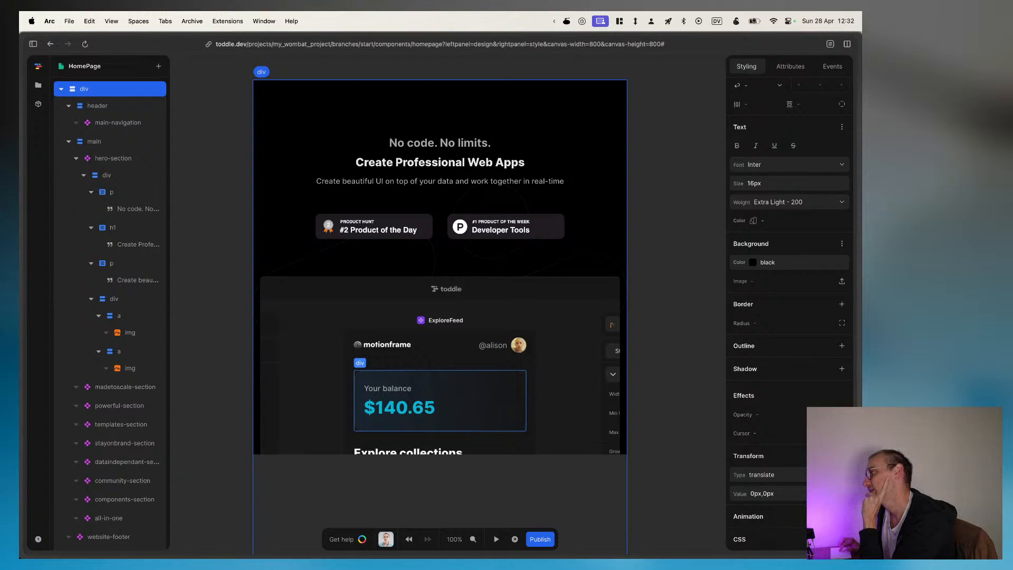
Step: Review the CSS declarations listed for the root div
{"action": "scroll", "coordinate": [789, 316], "scroll_direction": "down", "scroll_amount": 3}
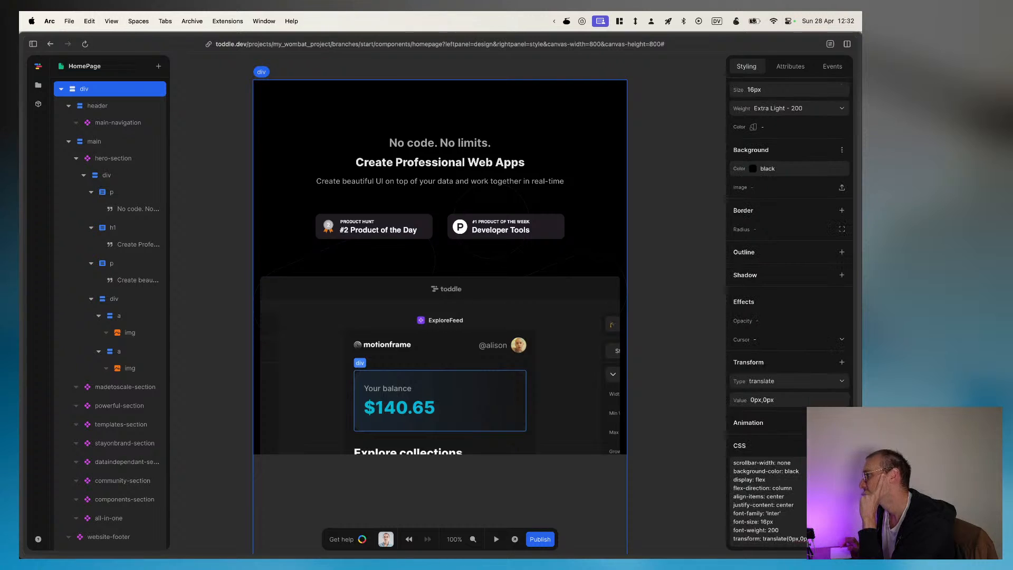
{"action": "scroll", "coordinate": [771, 495], "scroll_direction": "up", "scroll_amount": 2}
{"action": "scroll", "coordinate": [770, 495], "scroll_direction": "down", "scroll_amount": 2}
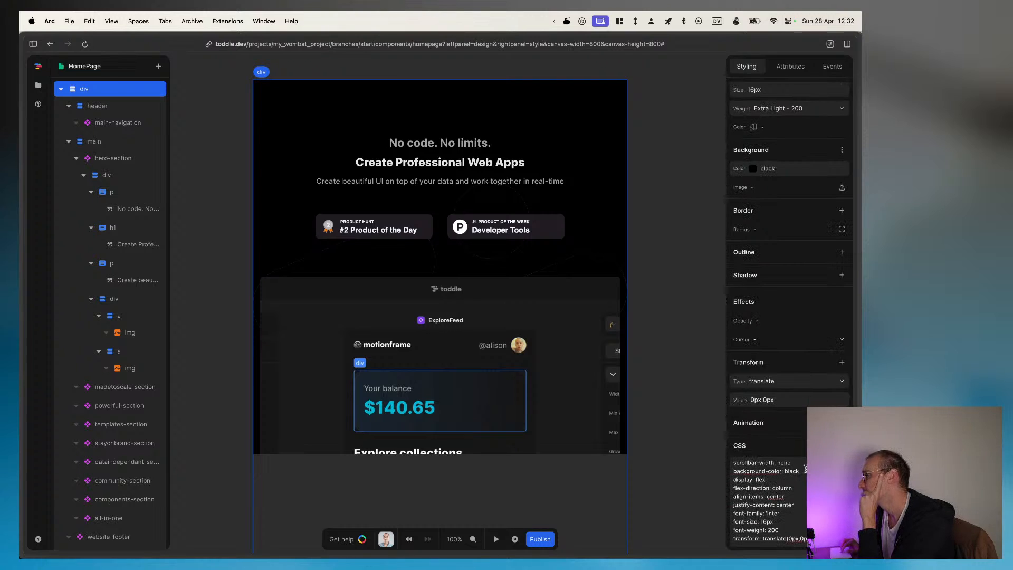
Step: Add several Linear Opacity transitions with a duration and delay of 100 to the root div's animation
{"action": "scroll", "coordinate": [770, 495], "scroll_direction": "up", "scroll_amount": 3}
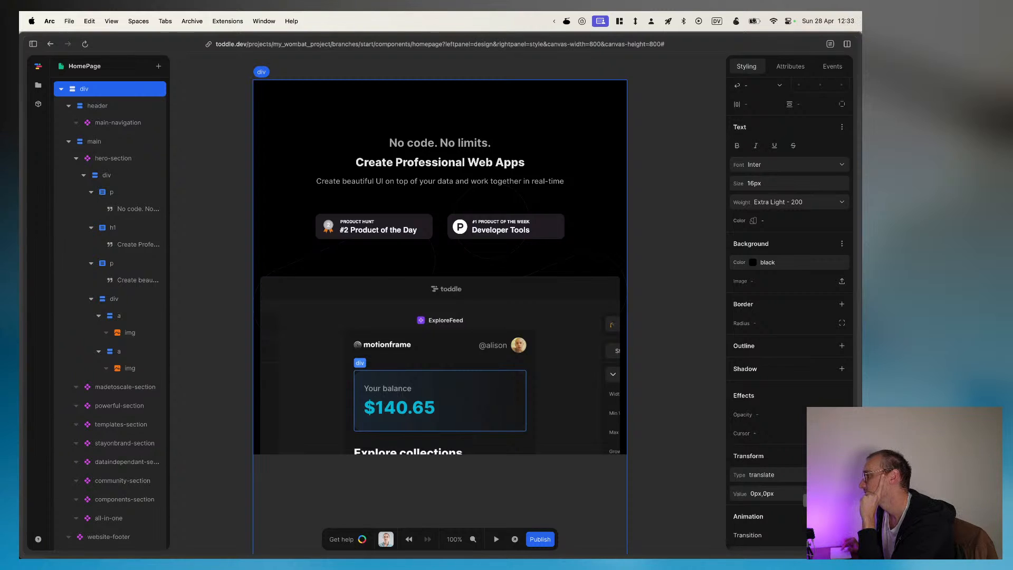
{"action": "scroll", "coordinate": [801, 248], "scroll_direction": "down", "scroll_amount": 9}
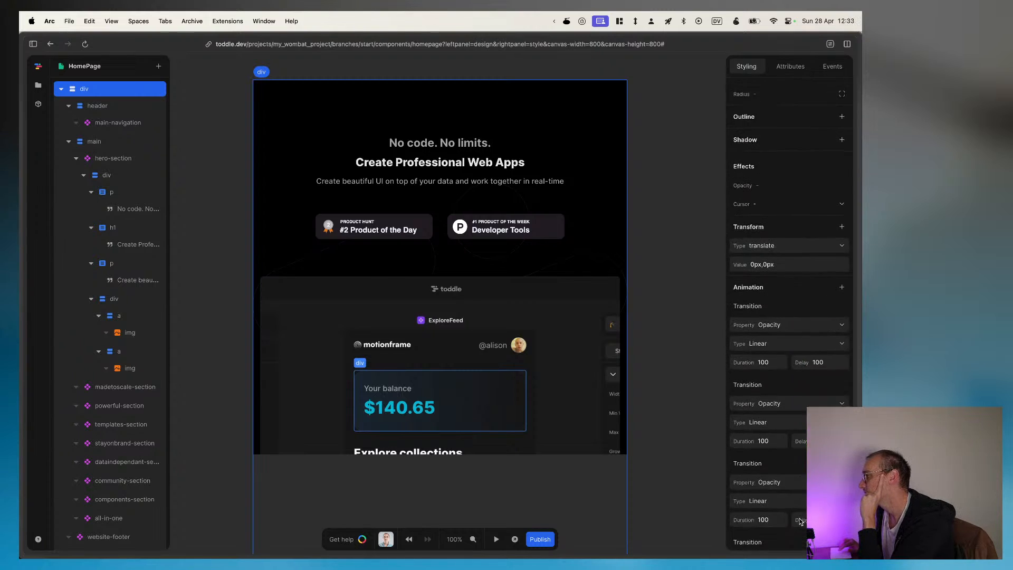
{"action": "scroll", "coordinate": [801, 251], "scroll_direction": "down", "scroll_amount": 4}
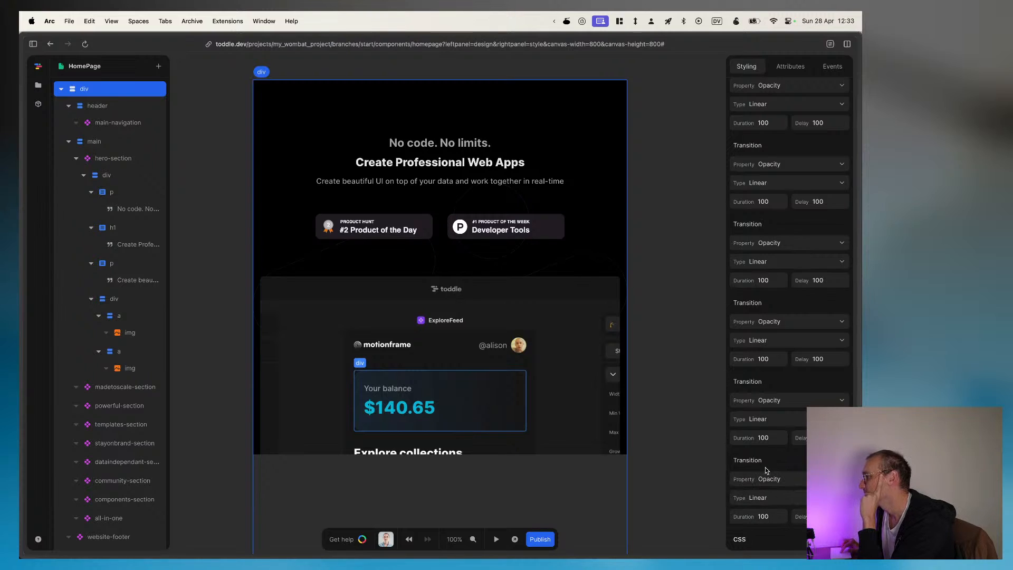
{"action": "scroll", "coordinate": [755, 380], "scroll_direction": "up", "scroll_amount": 2}
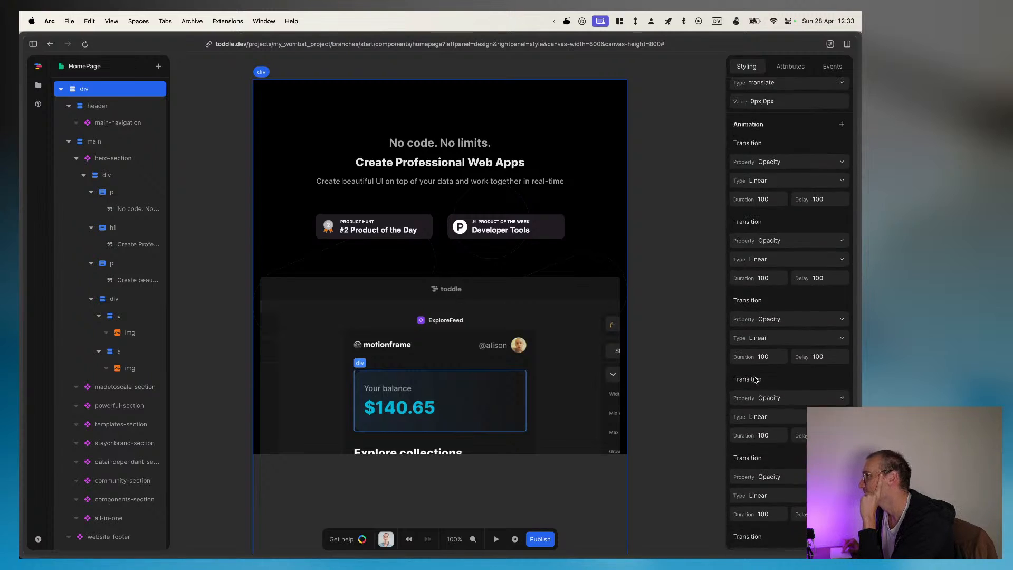
{"action": "scroll", "coordinate": [799, 305], "scroll_direction": "up", "scroll_amount": 2}
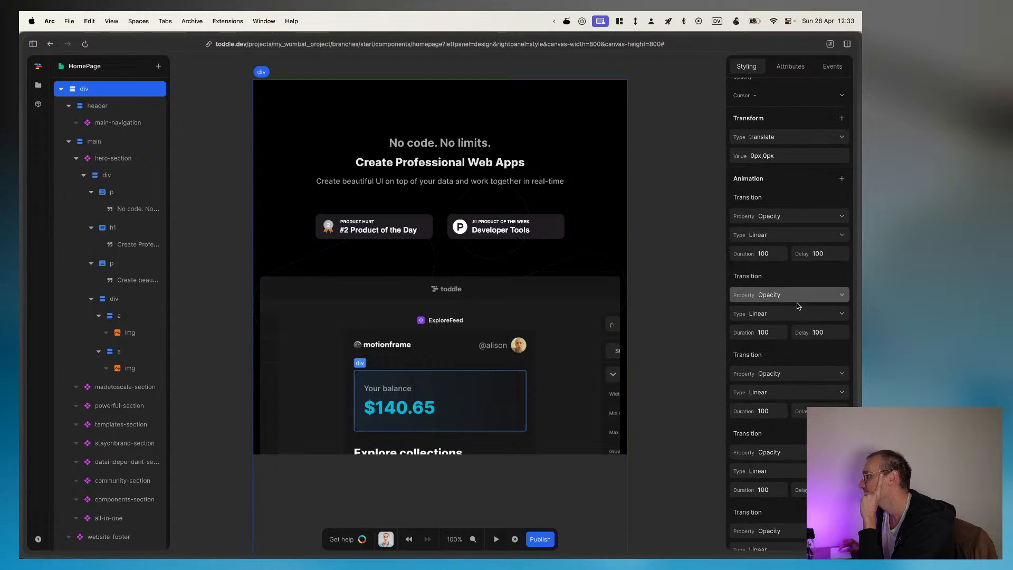
{"action": "left_click", "coordinate": [785, 294]}
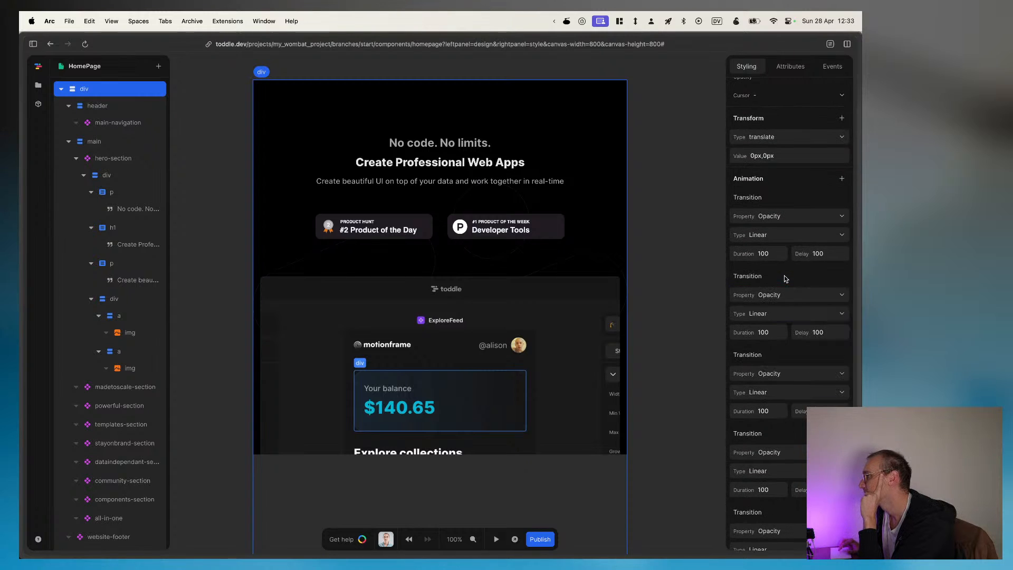
{"action": "left_click", "coordinate": [786, 279]}
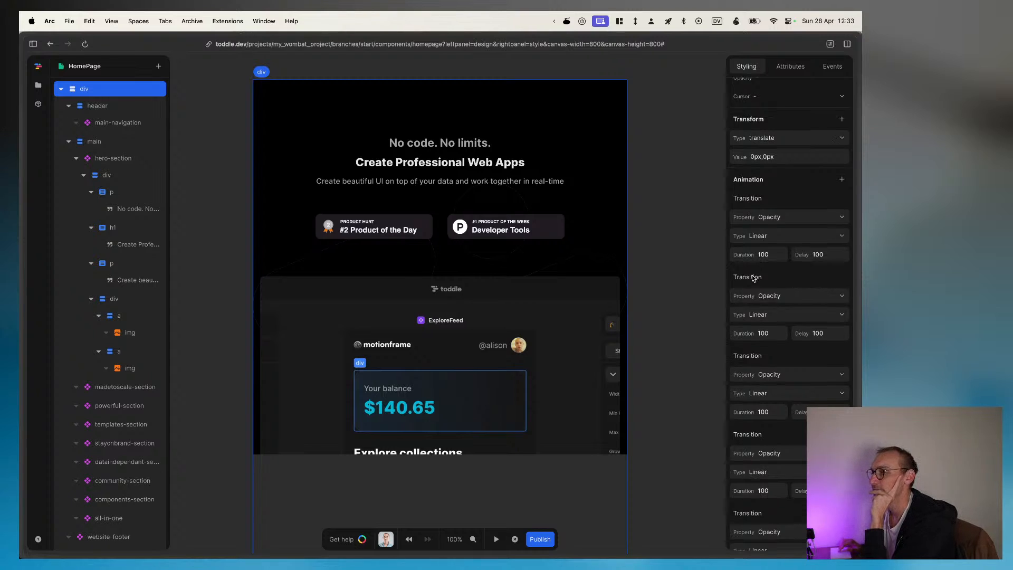
Step: Look back over the root div's text, background, effects, transform and animation settings
{"action": "scroll", "coordinate": [753, 278], "scroll_direction": "up", "scroll_amount": 1}
{"action": "scroll", "coordinate": [752, 278], "scroll_direction": "up", "scroll_amount": 1}
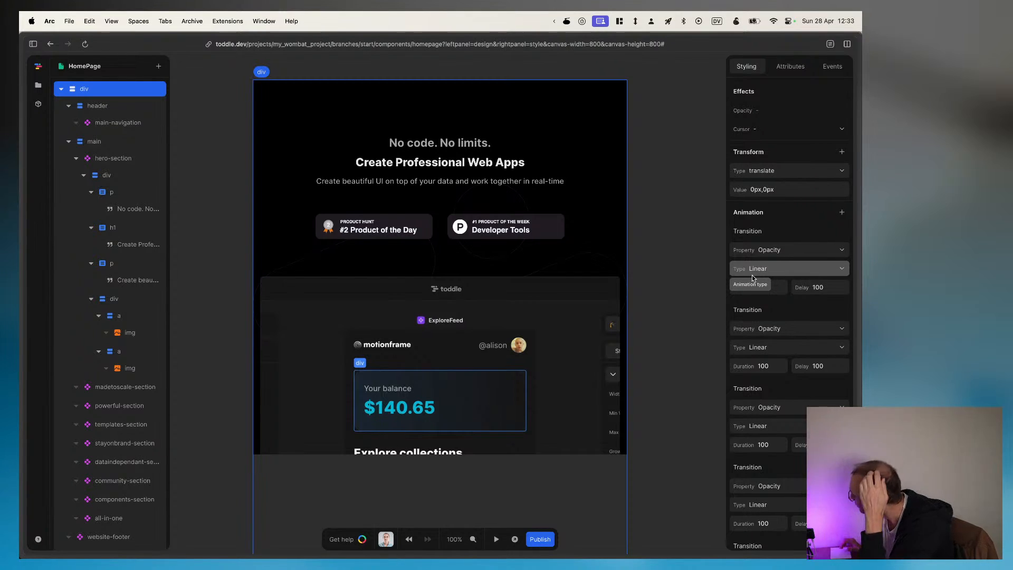
{"action": "scroll", "coordinate": [752, 274], "scroll_direction": "up", "scroll_amount": 3}
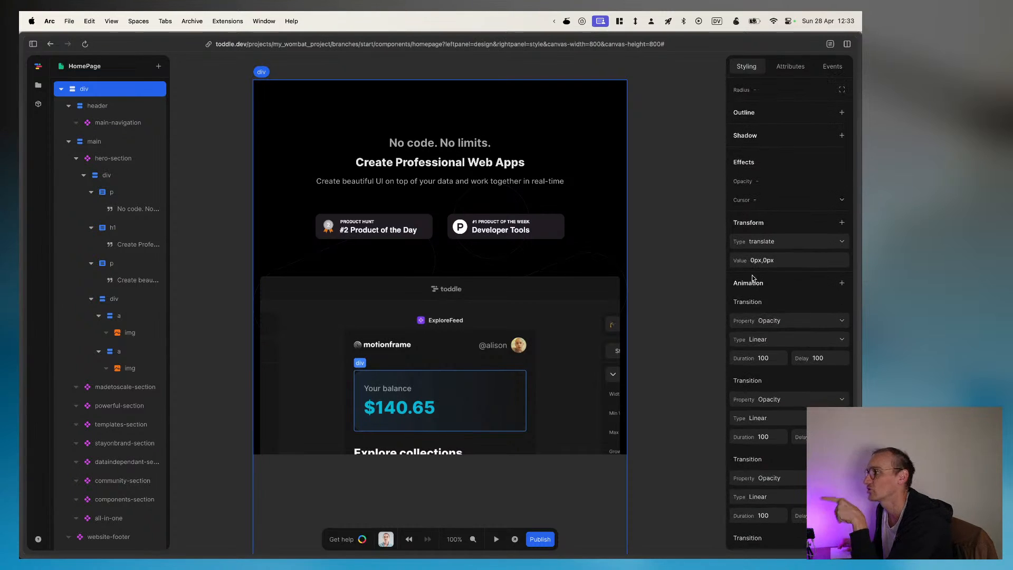
{"action": "scroll", "coordinate": [753, 278], "scroll_direction": "up", "scroll_amount": 5}
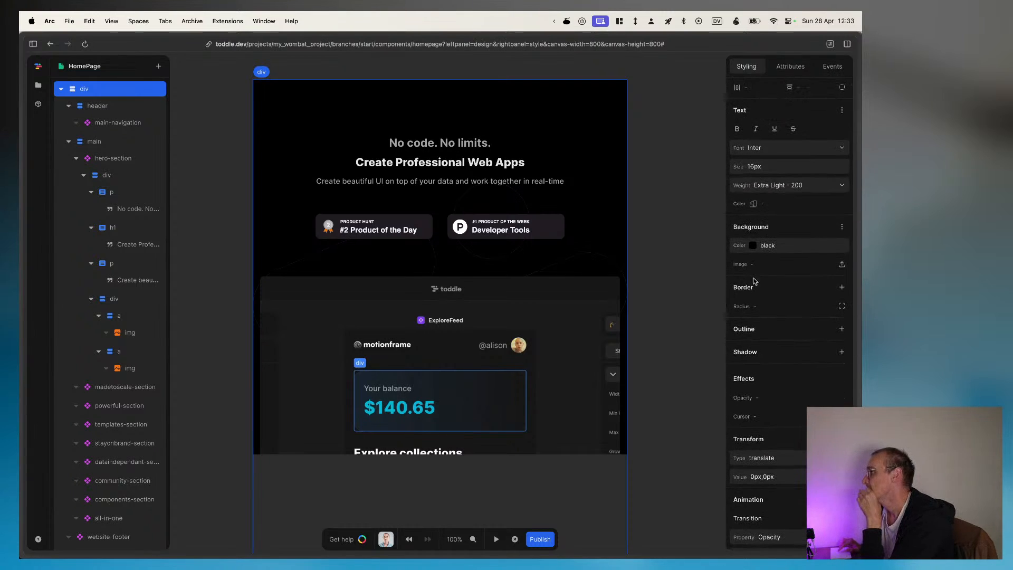
{"action": "scroll", "coordinate": [783, 345], "scroll_direction": "down", "scroll_amount": 5}
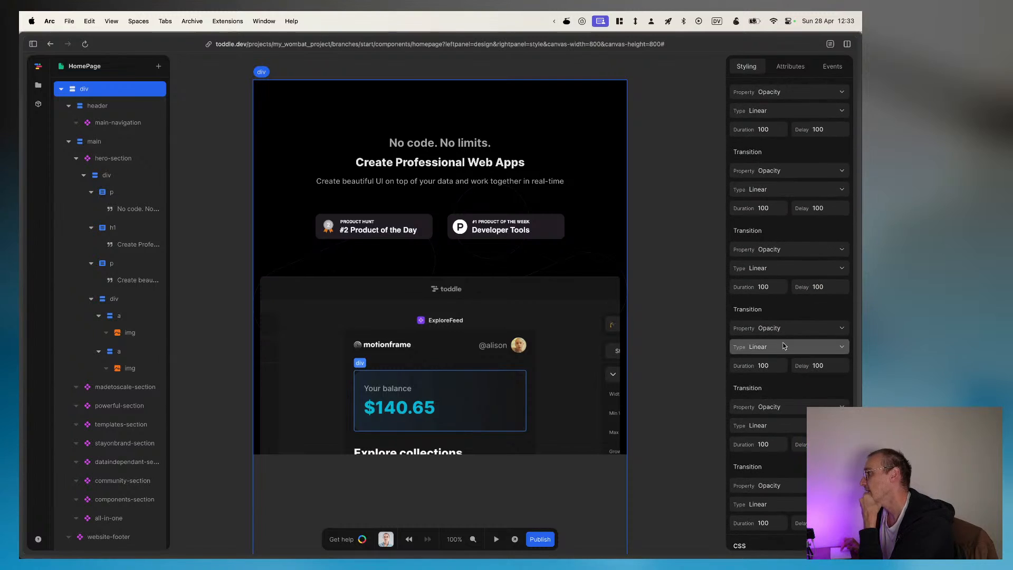
{"action": "scroll", "coordinate": [782, 324], "scroll_direction": "up", "scroll_amount": 10}
{"action": "right_click", "coordinate": [88, 90]}
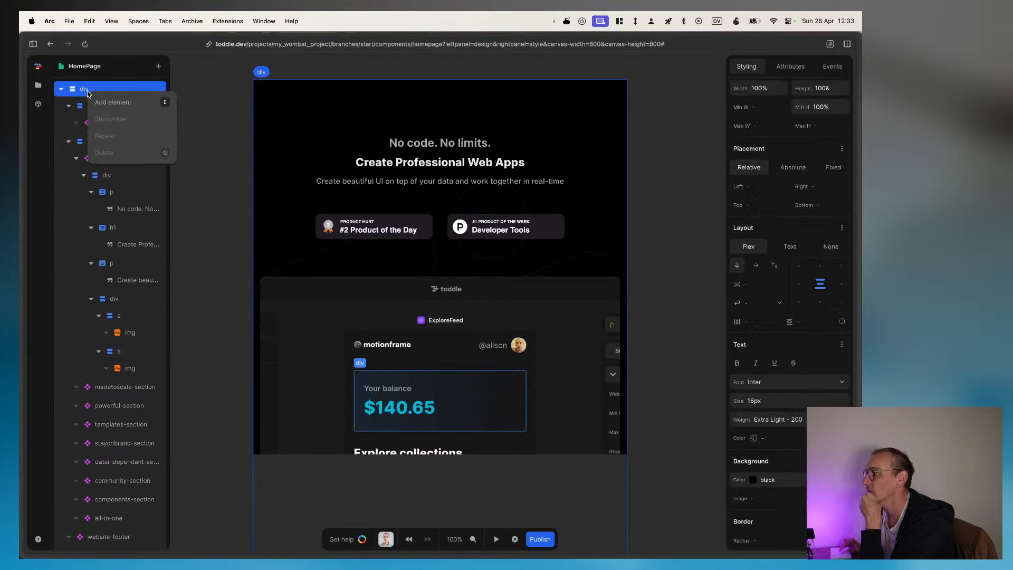
{"action": "left_click", "coordinate": [98, 89]}
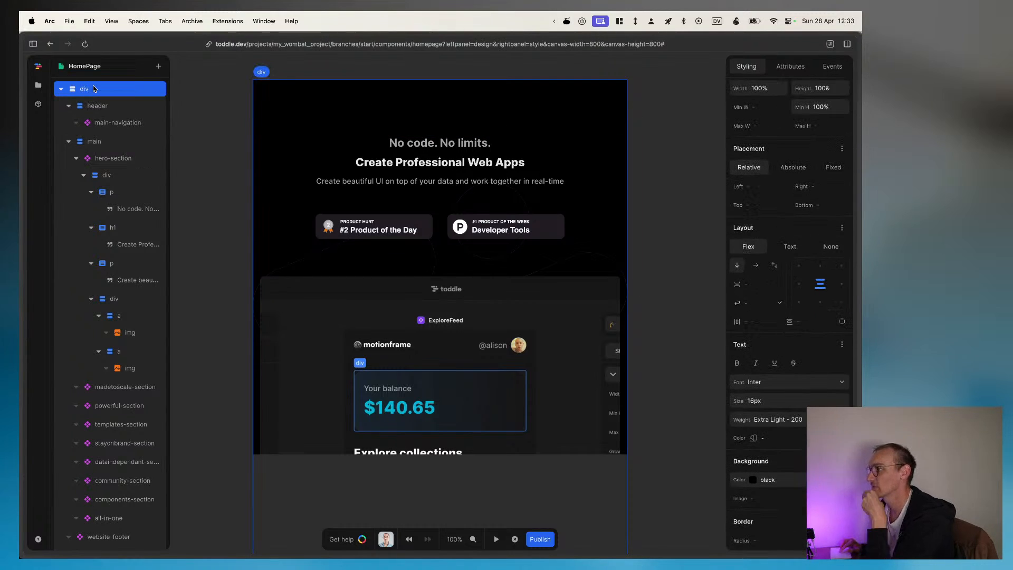
{"action": "key", "text": "super+shift+x"}
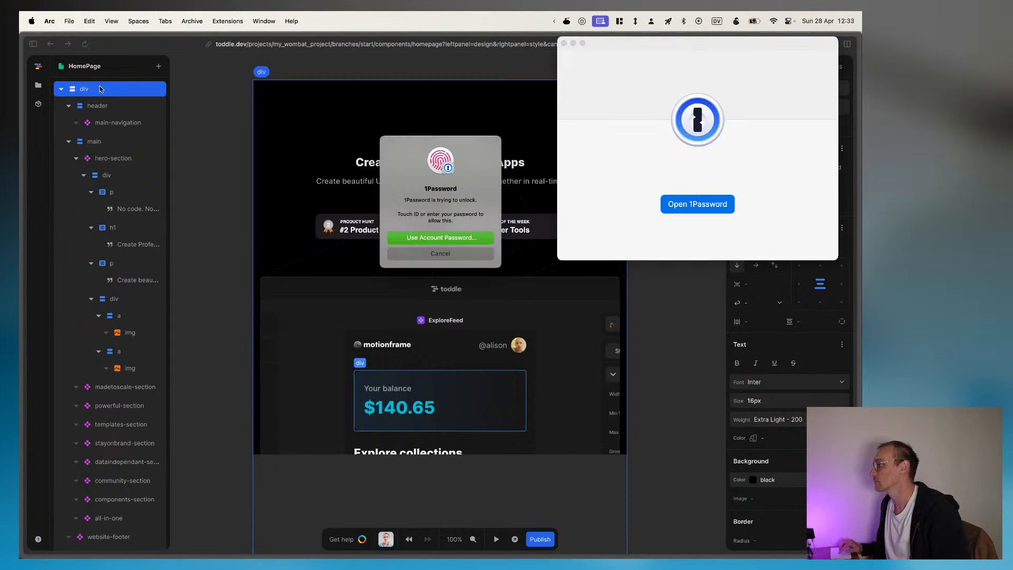
{"action": "key", "text": "Escape"}
{"action": "left_click", "coordinate": [193, 149]}
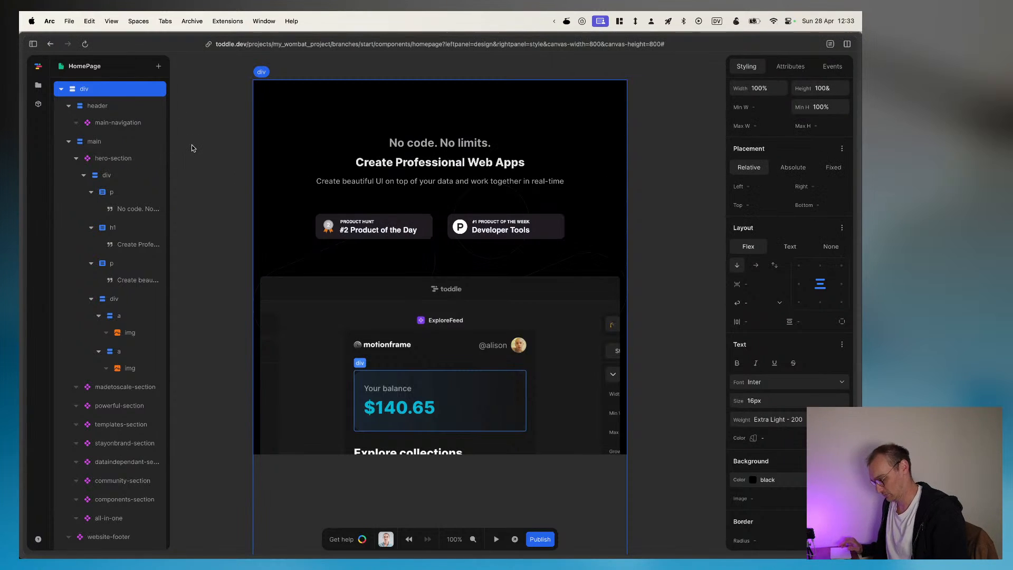
Step: Take a brief look at the element catalog and compare the attribute settings of the header and the root div
{"action": "key", "text": "super+k"}
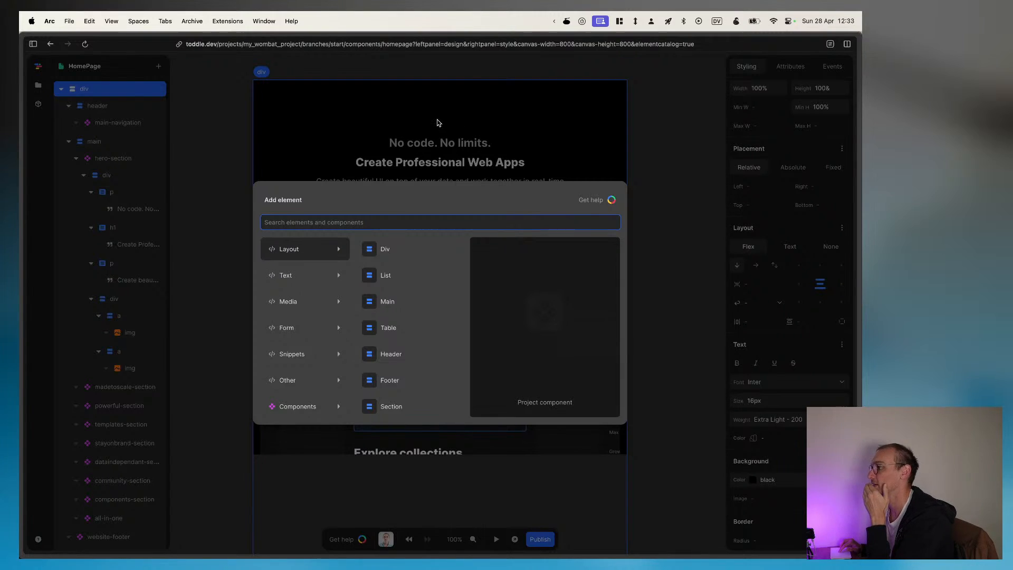
{"action": "key", "text": "Escape"}
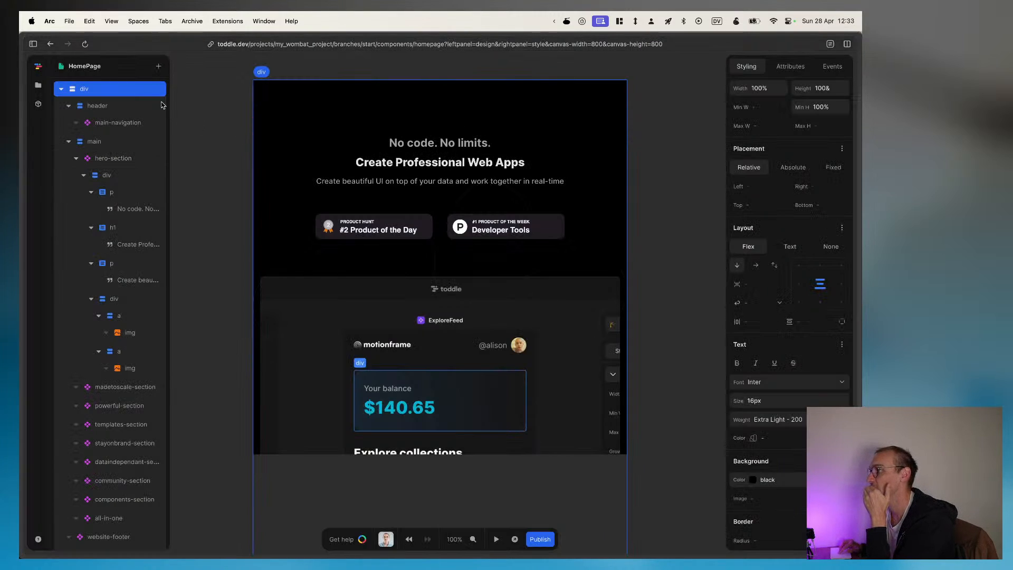
{"action": "left_click", "coordinate": [121, 108]}
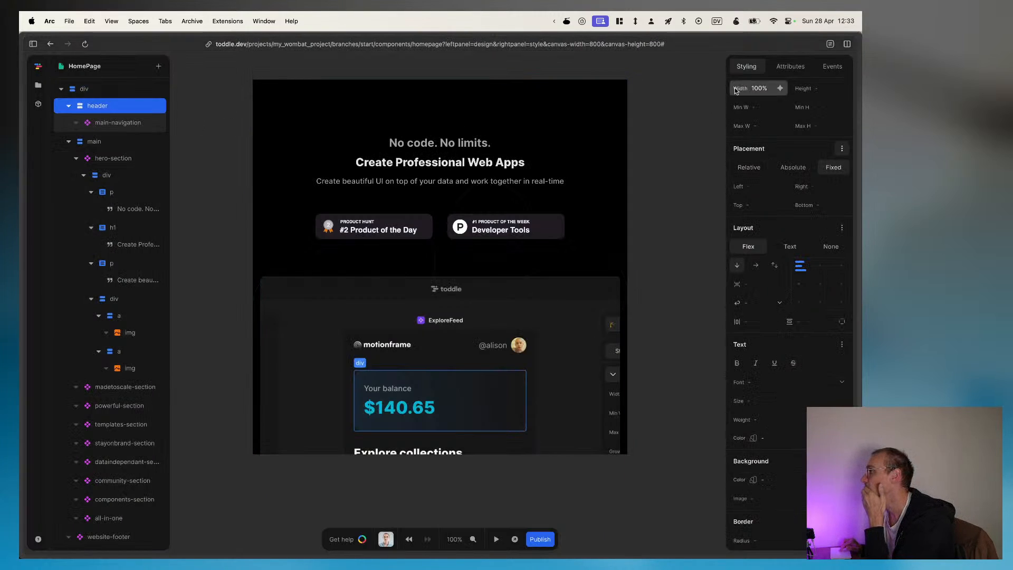
{"action": "left_click", "coordinate": [798, 68]}
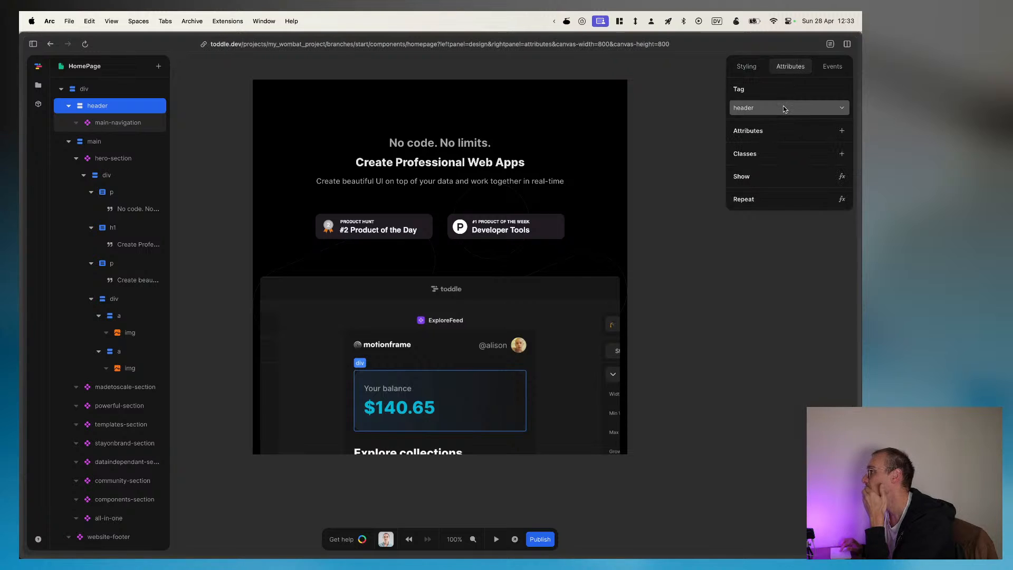
{"action": "left_click", "coordinate": [112, 88]}
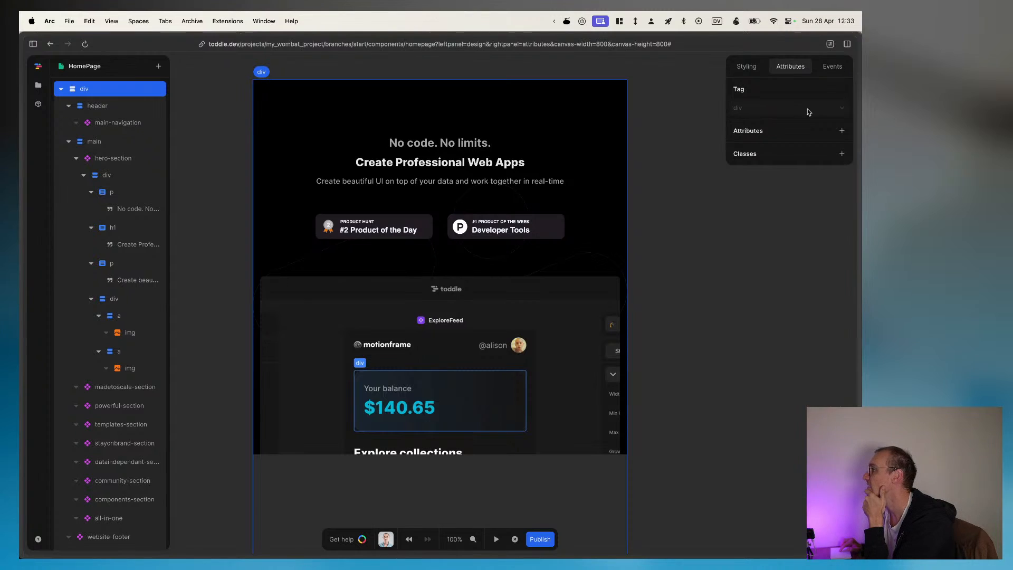
Step: Collapse the header and main branches in the element tree and select the first main element
{"action": "left_click", "coordinate": [69, 106]}
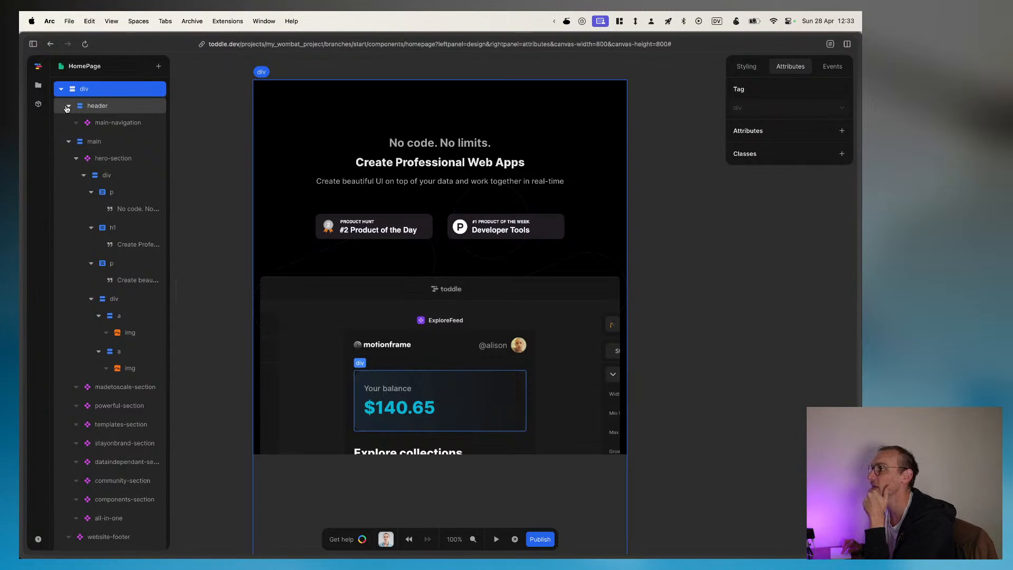
{"action": "left_click", "coordinate": [68, 123]}
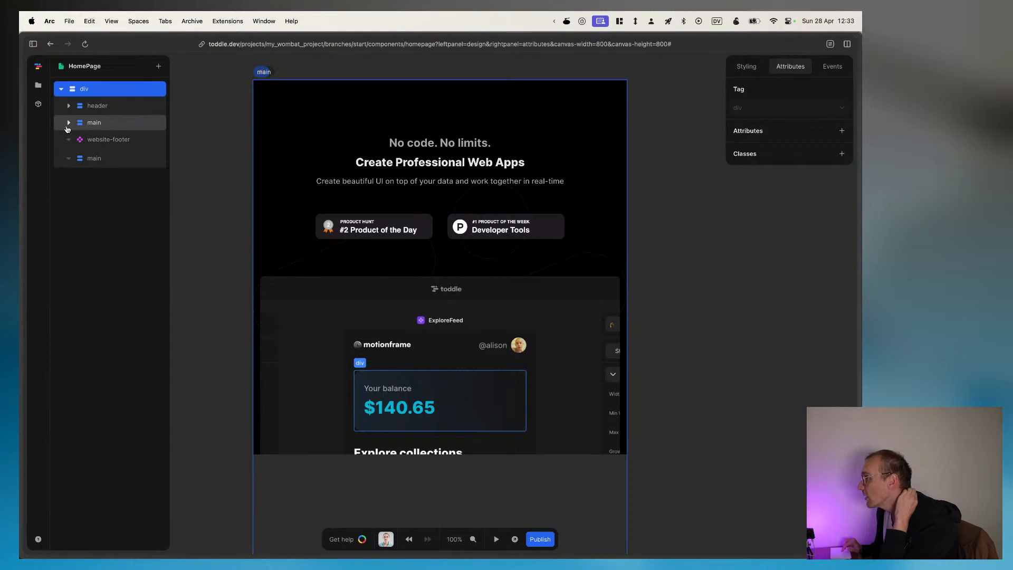
{"action": "left_click", "coordinate": [84, 125]}
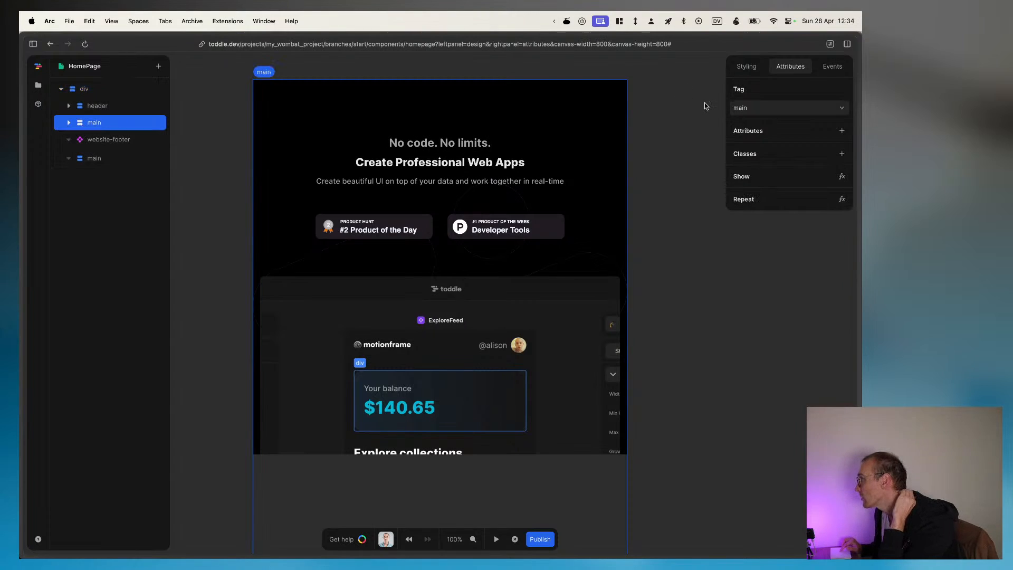
Step: Look through the available HTML tags for the first main element and change its tag to h4
{"action": "left_click", "coordinate": [776, 108]}
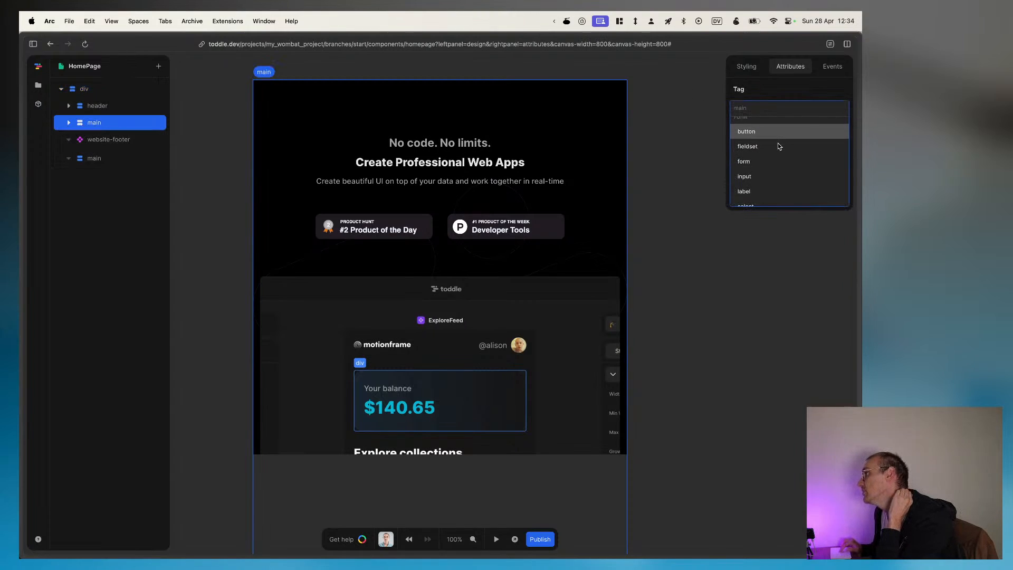
{"action": "scroll", "coordinate": [779, 146], "scroll_direction": "down", "scroll_amount": 4}
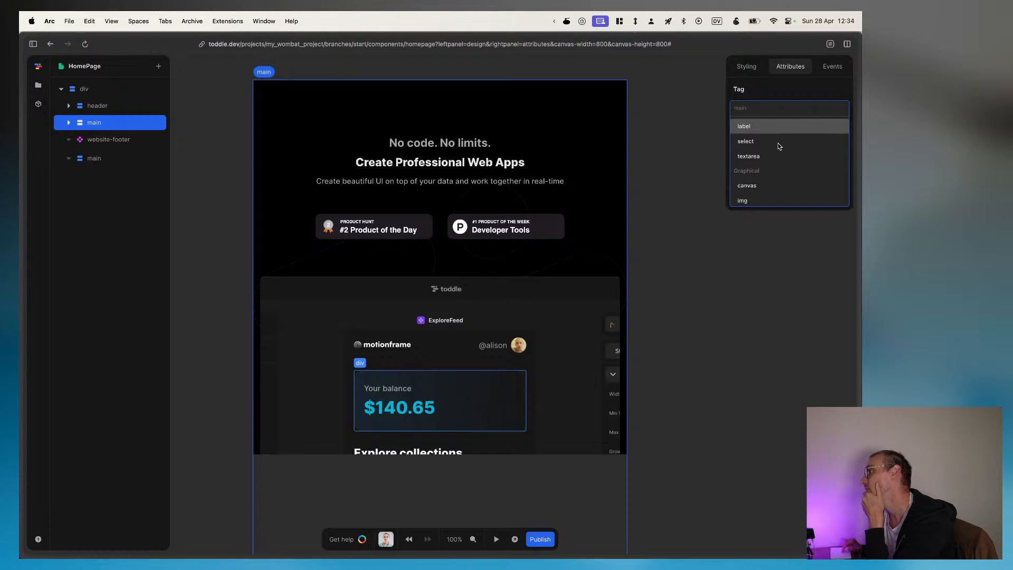
{"action": "scroll", "coordinate": [779, 146], "scroll_direction": "down", "scroll_amount": 5}
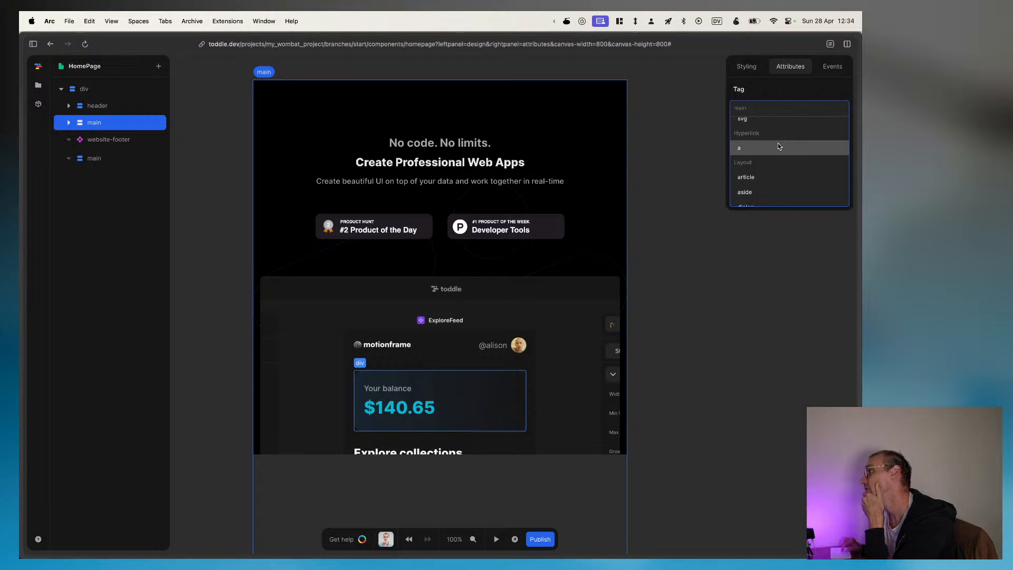
{"action": "scroll", "coordinate": [767, 179], "scroll_direction": "down", "scroll_amount": 3}
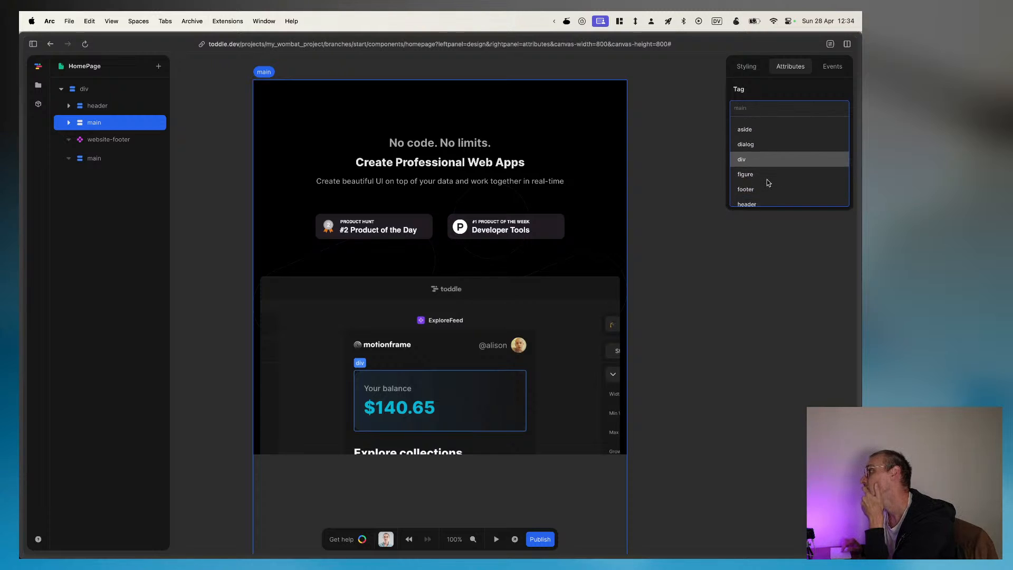
{"action": "scroll", "coordinate": [768, 183], "scroll_direction": "down", "scroll_amount": 4}
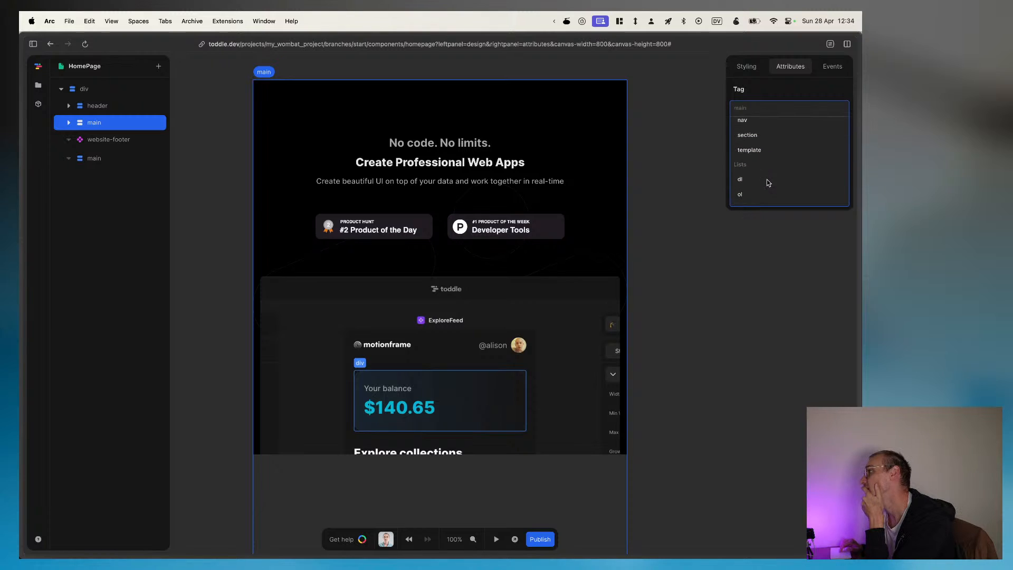
{"action": "scroll", "coordinate": [768, 183], "scroll_direction": "down", "scroll_amount": 4}
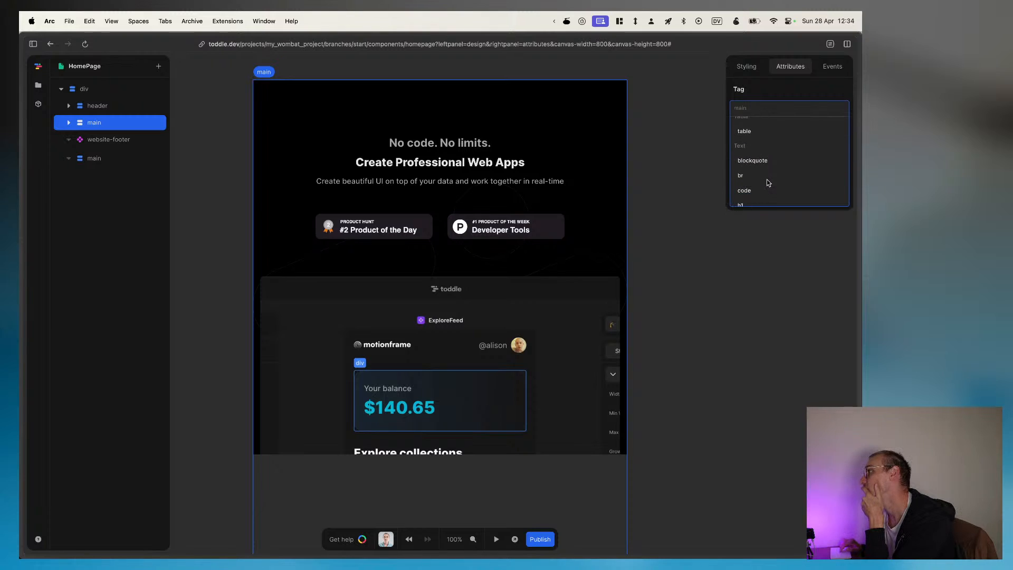
{"action": "scroll", "coordinate": [768, 182], "scroll_direction": "down", "scroll_amount": 3}
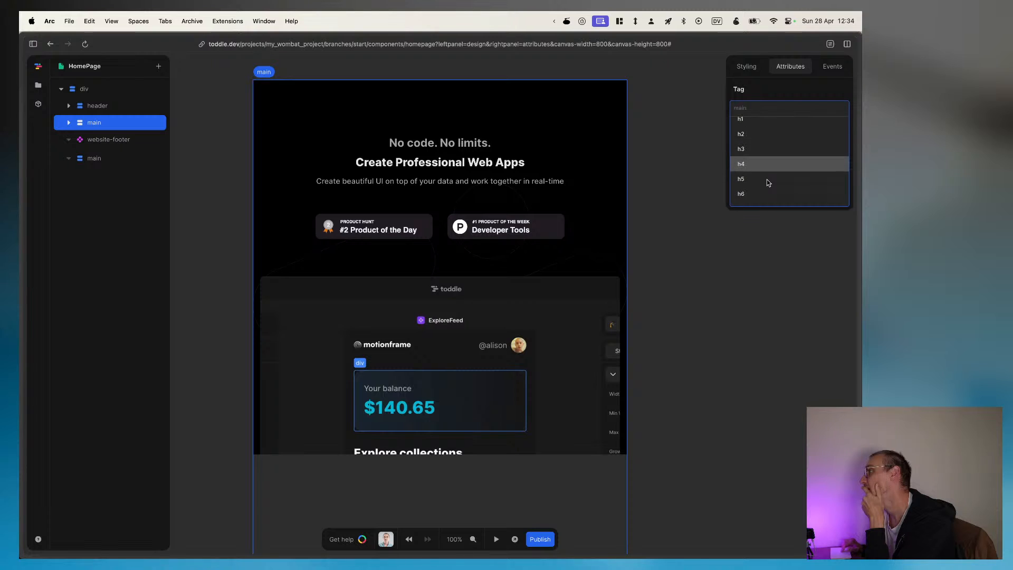
{"action": "scroll", "coordinate": [768, 182], "scroll_direction": "down", "scroll_amount": 2}
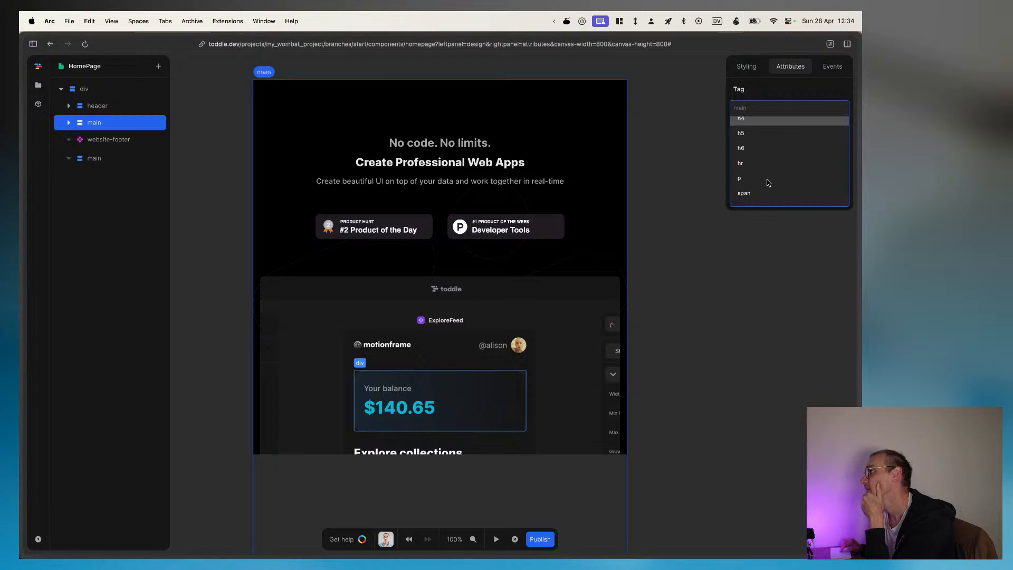
{"action": "left_click", "coordinate": [744, 137]}
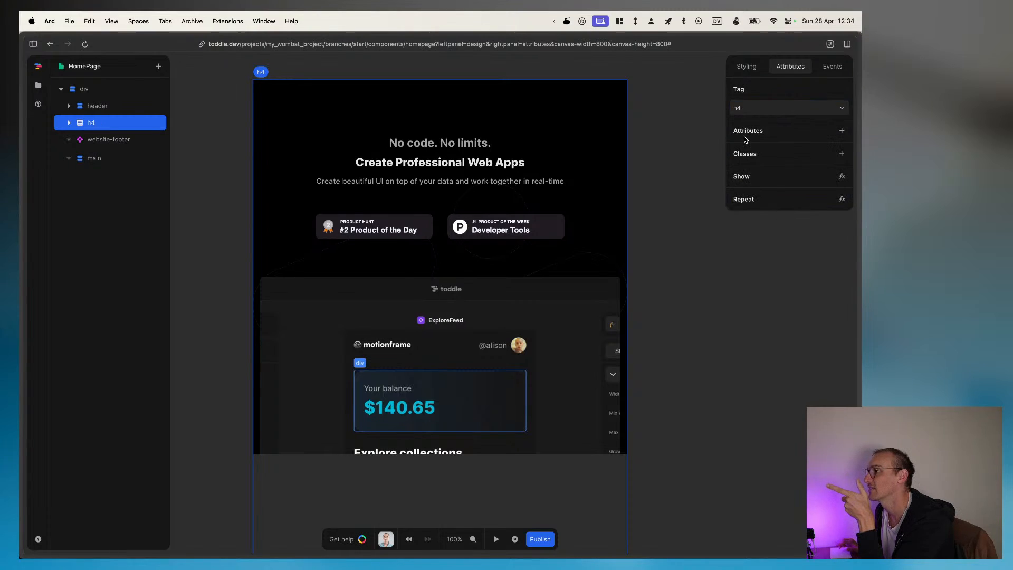
Step: Set the h4 element's tag back to main
{"action": "left_click", "coordinate": [761, 108]}
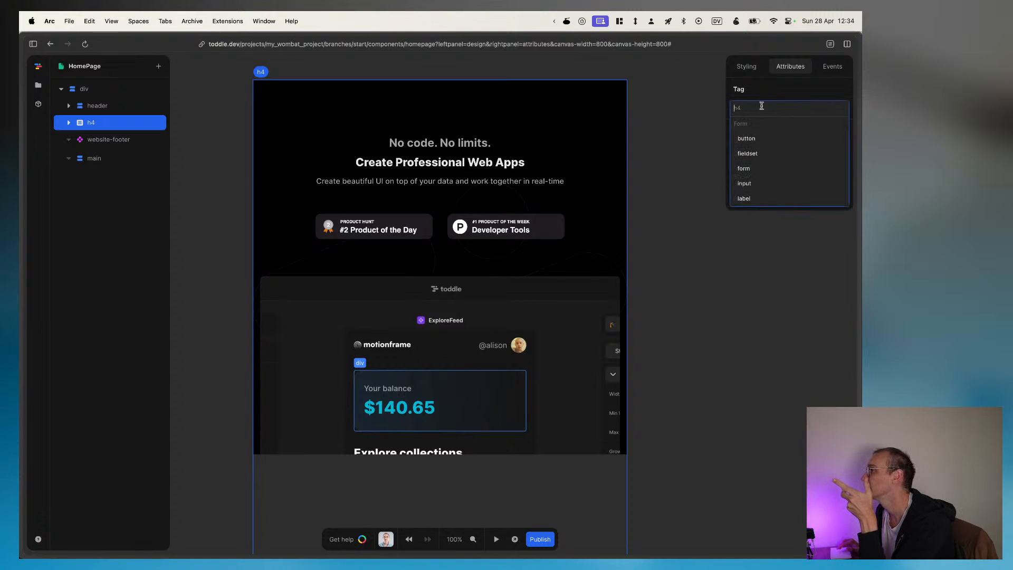
{"action": "type", "text": "main"}
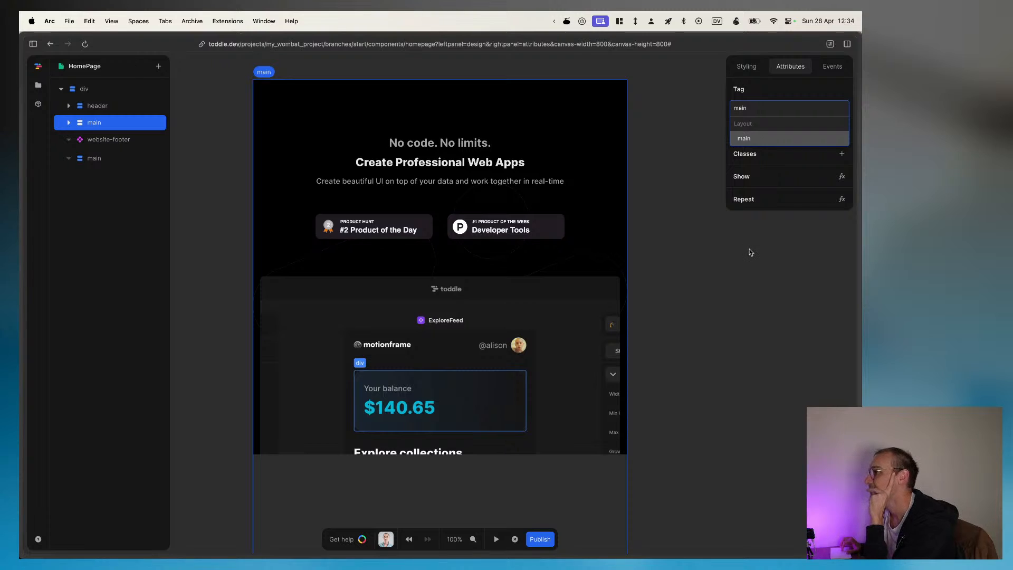
{"action": "key", "text": "Return"}
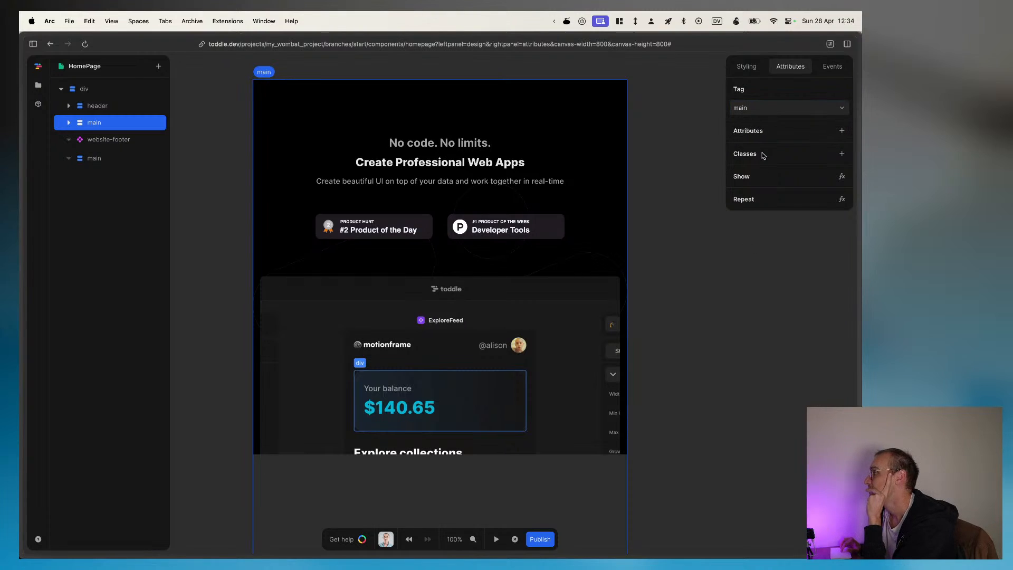
Step: Open the formula editor for the main element's Show setting, dismiss the node picker and bring up the formula help
{"action": "left_click", "coordinate": [841, 180]}
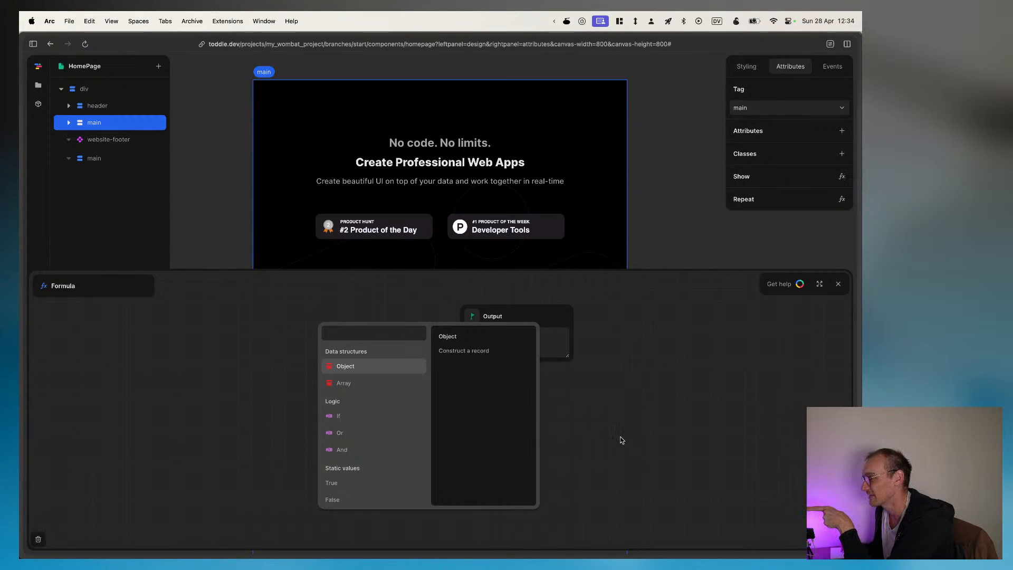
{"action": "left_click", "coordinate": [621, 440]}
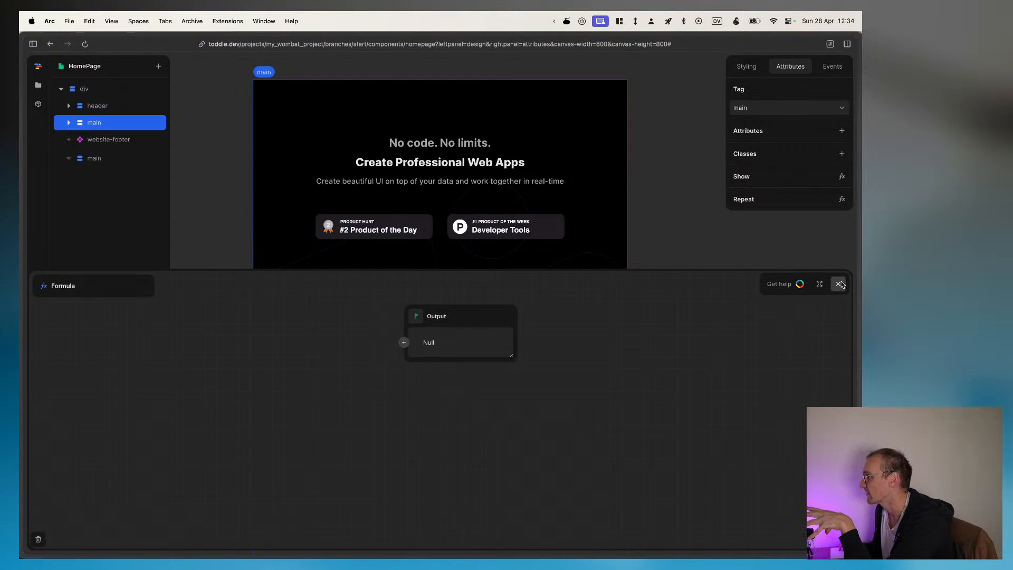
{"action": "left_click", "coordinate": [796, 287]}
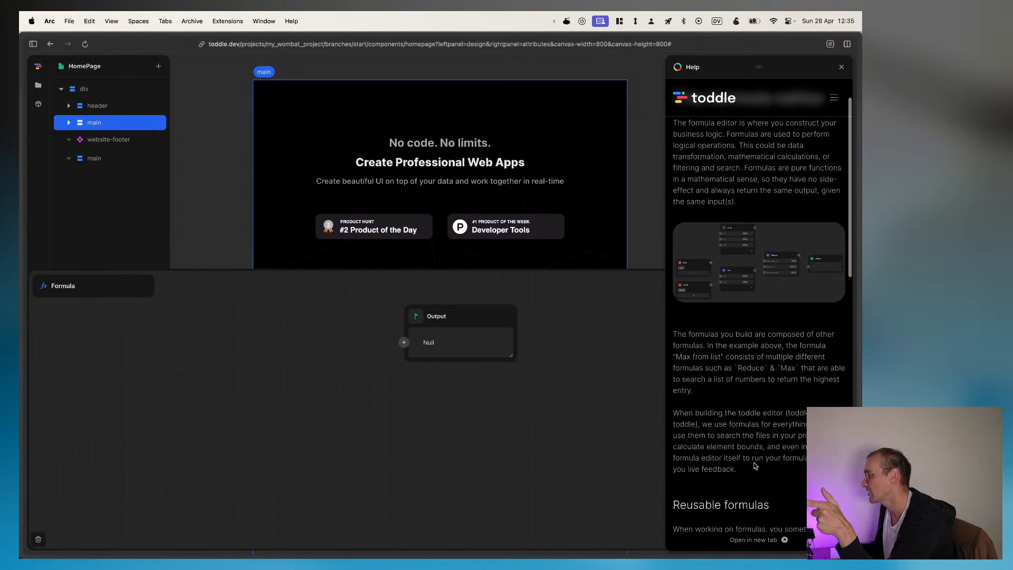
Step: Read the formula help on composing, reusable and custom formulas and further documentation, and close it
{"action": "scroll", "coordinate": [756, 465], "scroll_direction": "down", "scroll_amount": 2}
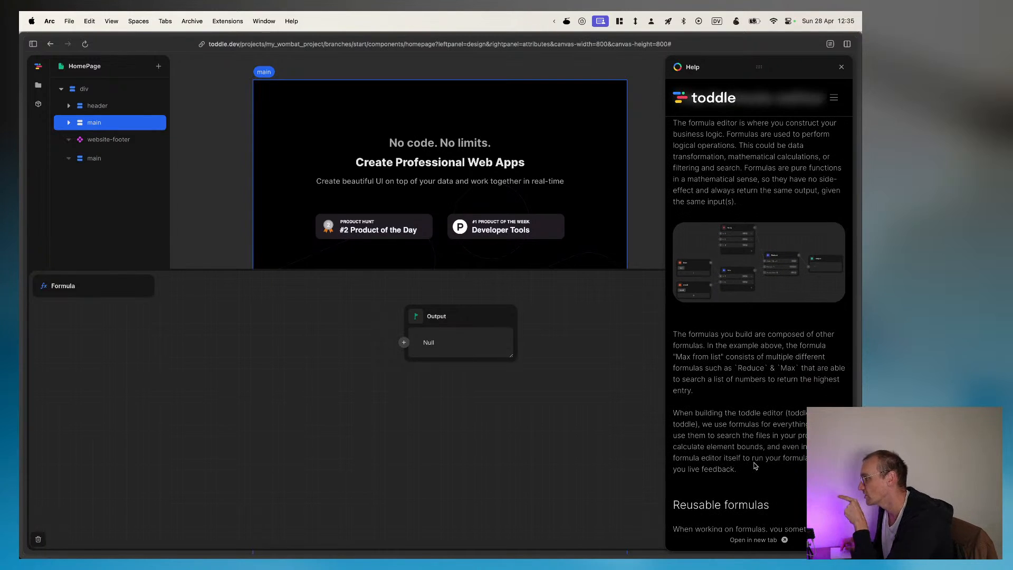
{"action": "scroll", "coordinate": [755, 465], "scroll_direction": "down", "scroll_amount": 4}
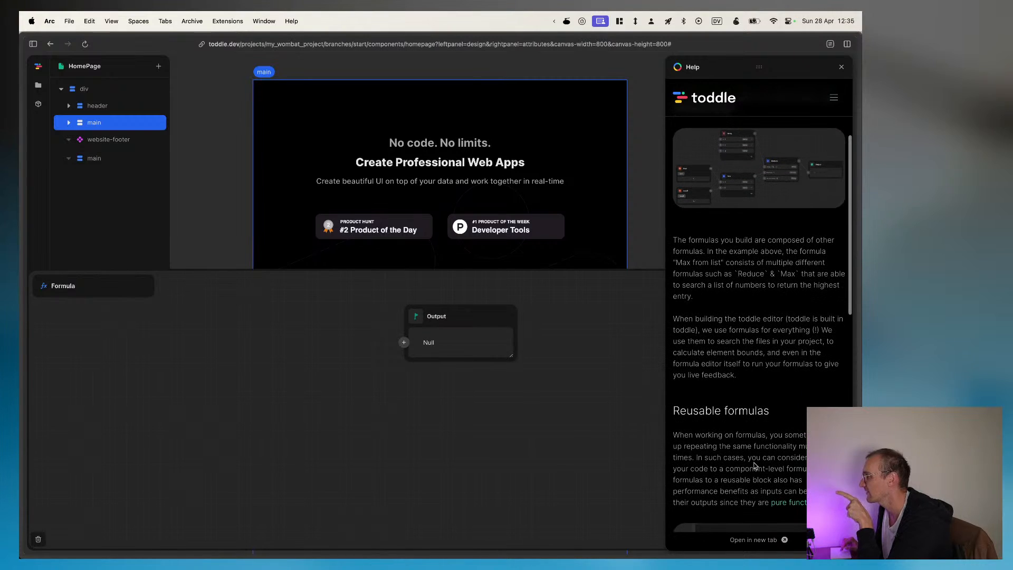
{"action": "scroll", "coordinate": [755, 466], "scroll_direction": "up", "scroll_amount": 1}
{"action": "scroll", "coordinate": [756, 466], "scroll_direction": "down", "scroll_amount": 1}
{"action": "scroll", "coordinate": [755, 465], "scroll_direction": "up", "scroll_amount": 1}
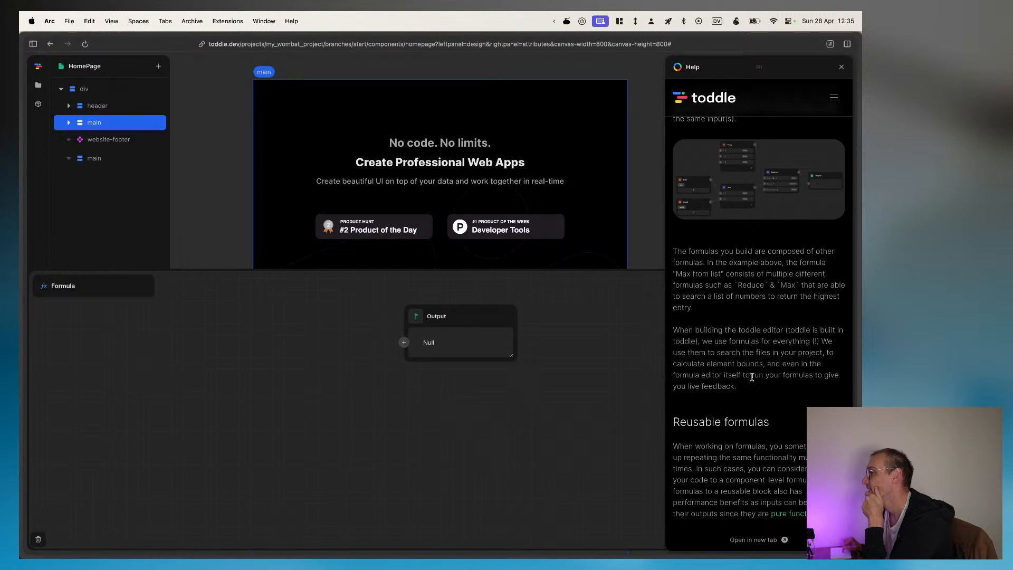
{"action": "scroll", "coordinate": [752, 377], "scroll_direction": "down", "scroll_amount": 2}
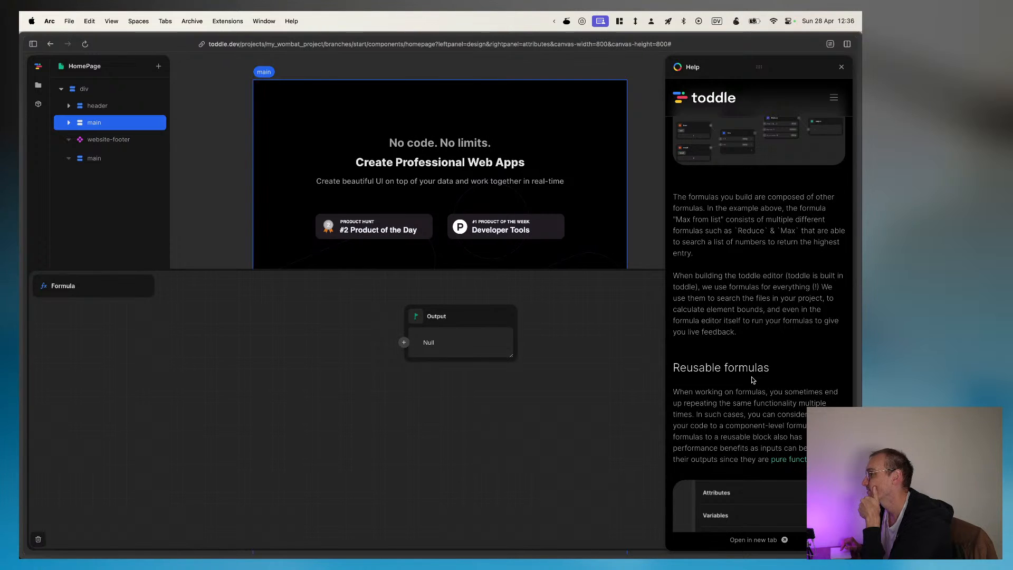
{"action": "scroll", "coordinate": [752, 379], "scroll_direction": "down", "scroll_amount": 2}
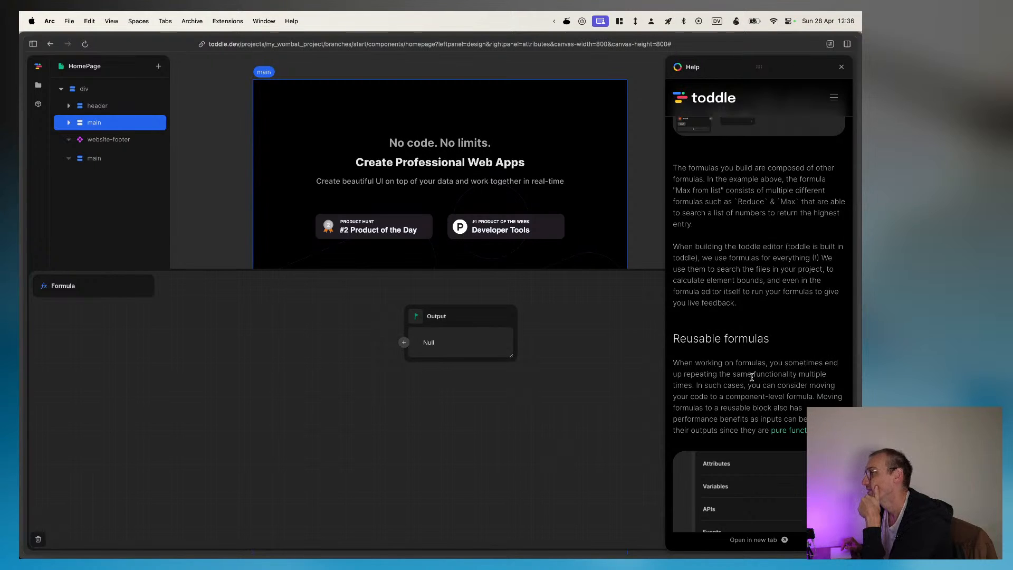
{"action": "scroll", "coordinate": [751, 376], "scroll_direction": "down", "scroll_amount": 5}
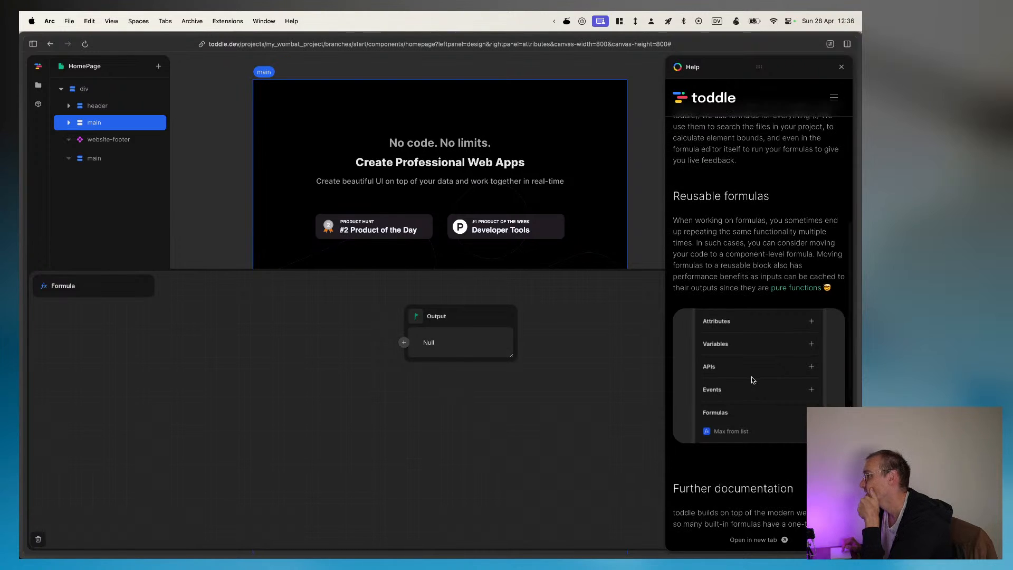
{"action": "scroll", "coordinate": [752, 378], "scroll_direction": "down", "scroll_amount": 2}
{"action": "scroll", "coordinate": [751, 376], "scroll_direction": "down", "scroll_amount": 1}
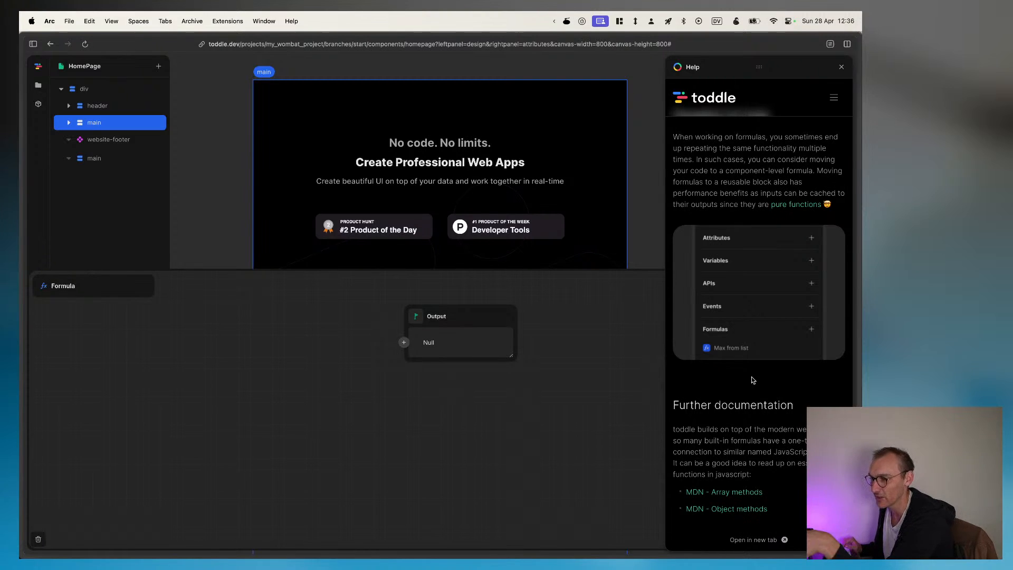
{"action": "scroll", "coordinate": [753, 380], "scroll_direction": "down", "scroll_amount": 1}
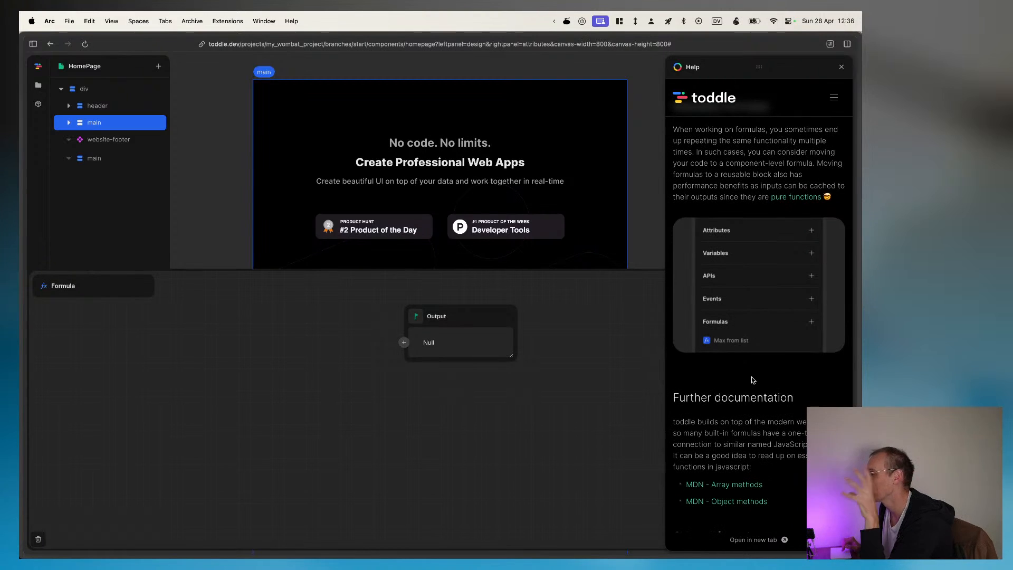
{"action": "scroll", "coordinate": [753, 379], "scroll_direction": "down", "scroll_amount": 5}
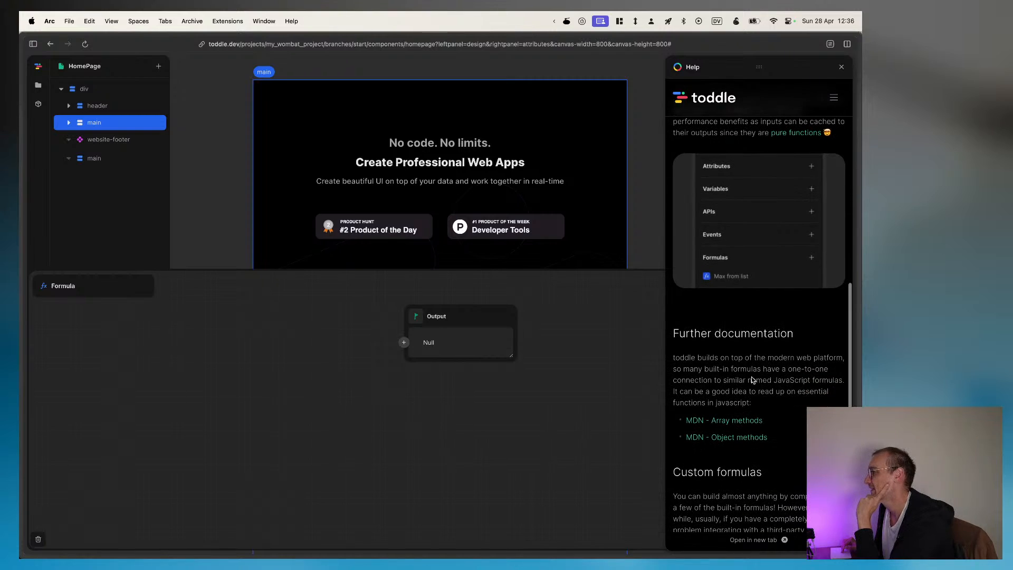
{"action": "scroll", "coordinate": [751, 377], "scroll_direction": "down", "scroll_amount": 3}
{"action": "scroll", "coordinate": [751, 379], "scroll_direction": "down", "scroll_amount": 2}
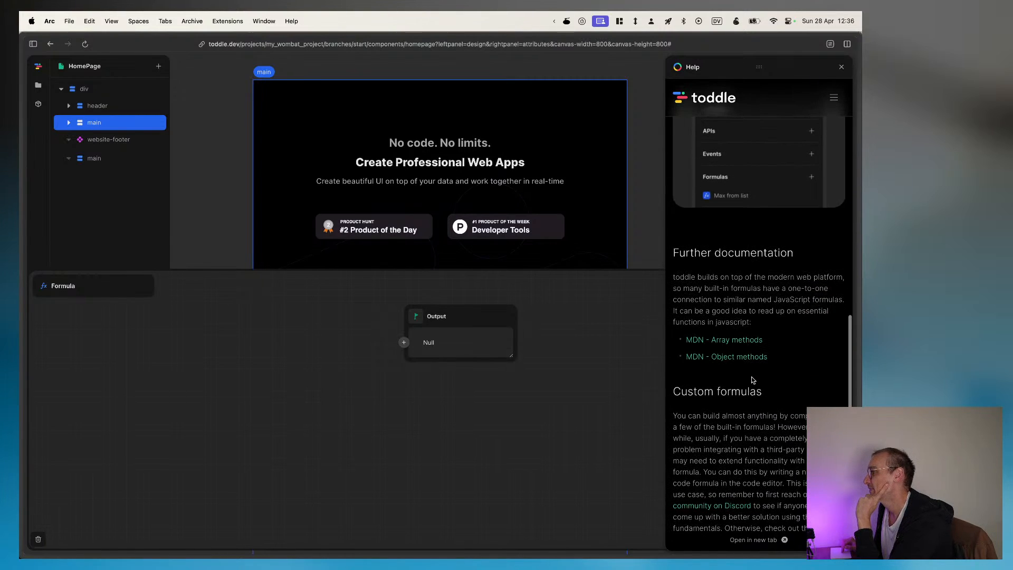
{"action": "scroll", "coordinate": [745, 340], "scroll_direction": "down", "scroll_amount": 6}
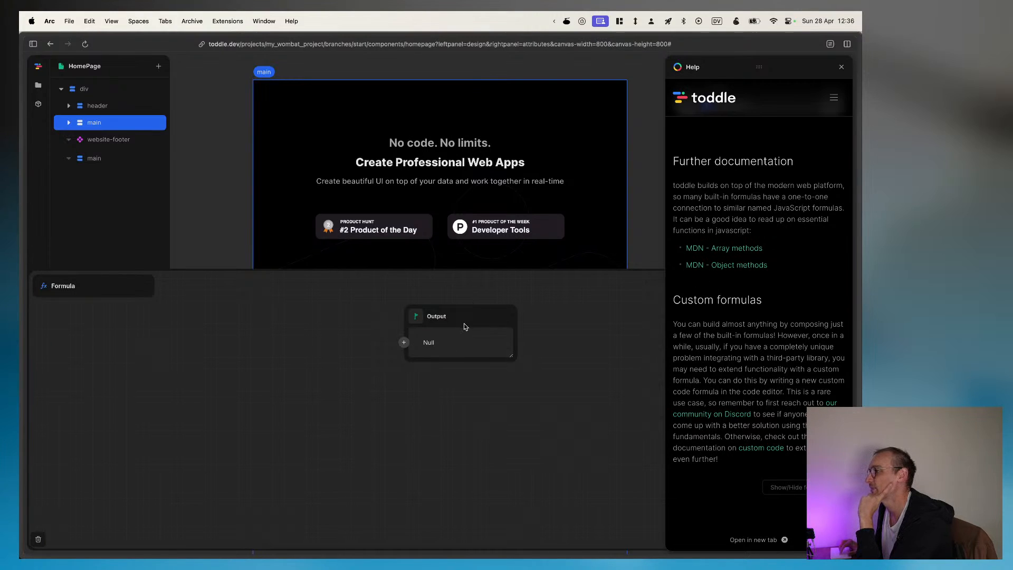
{"action": "left_click", "coordinate": [399, 341]}
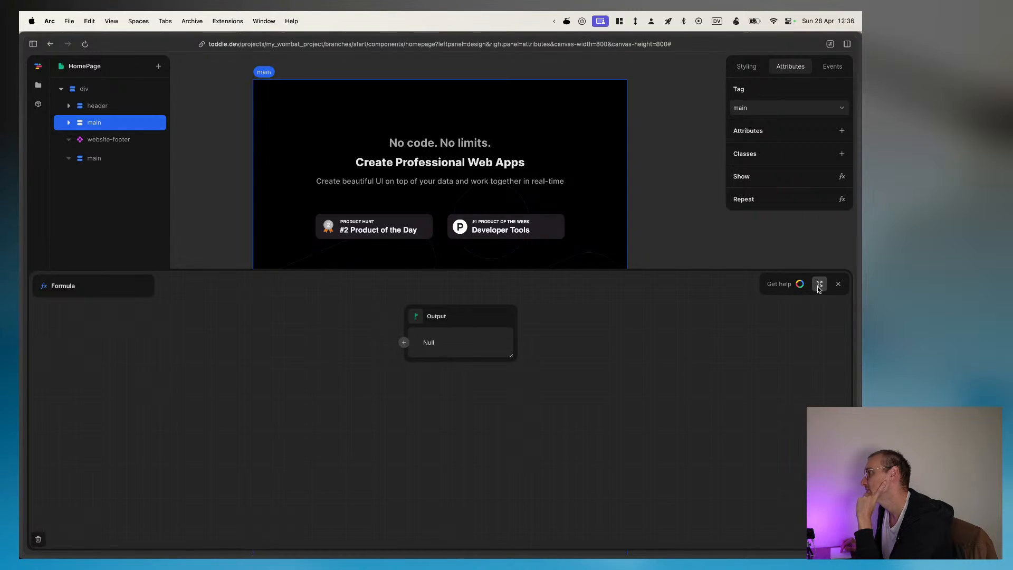
Step: Close the Show formula and build a Repeat formula for the main element from an Object node with one key-value entry
{"action": "left_click", "coordinate": [837, 285]}
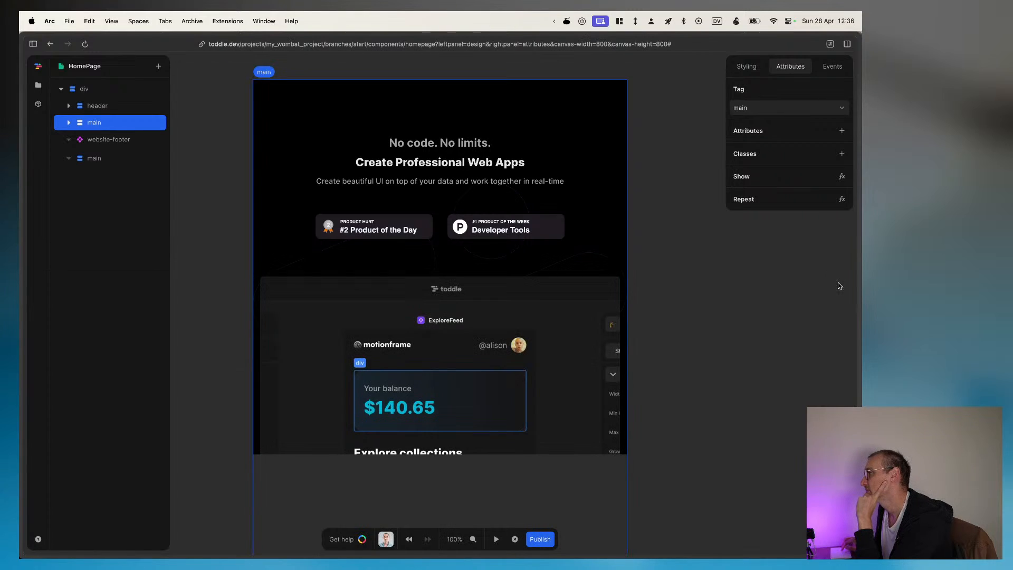
{"action": "left_click", "coordinate": [841, 200]}
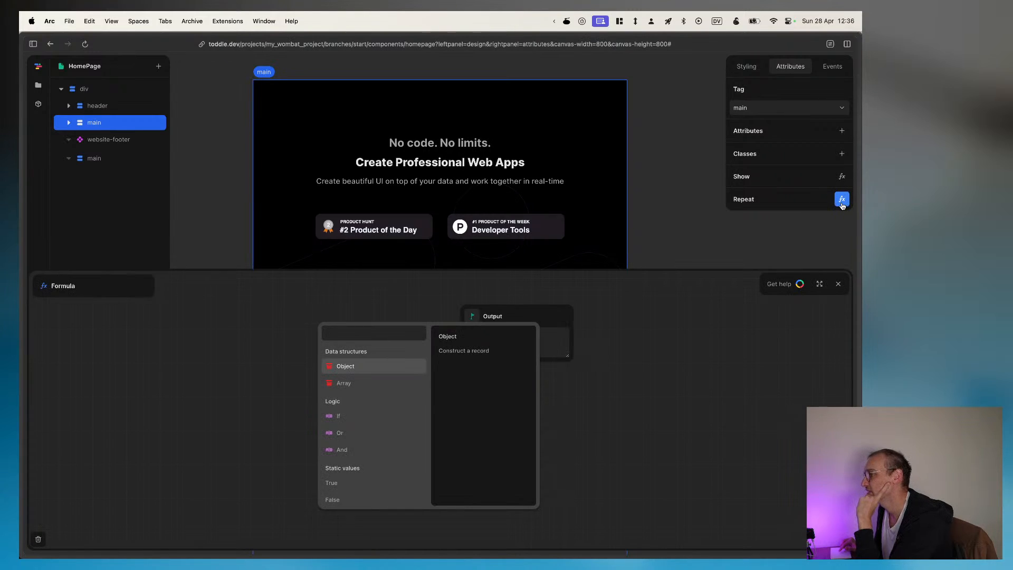
{"action": "left_click", "coordinate": [348, 369]}
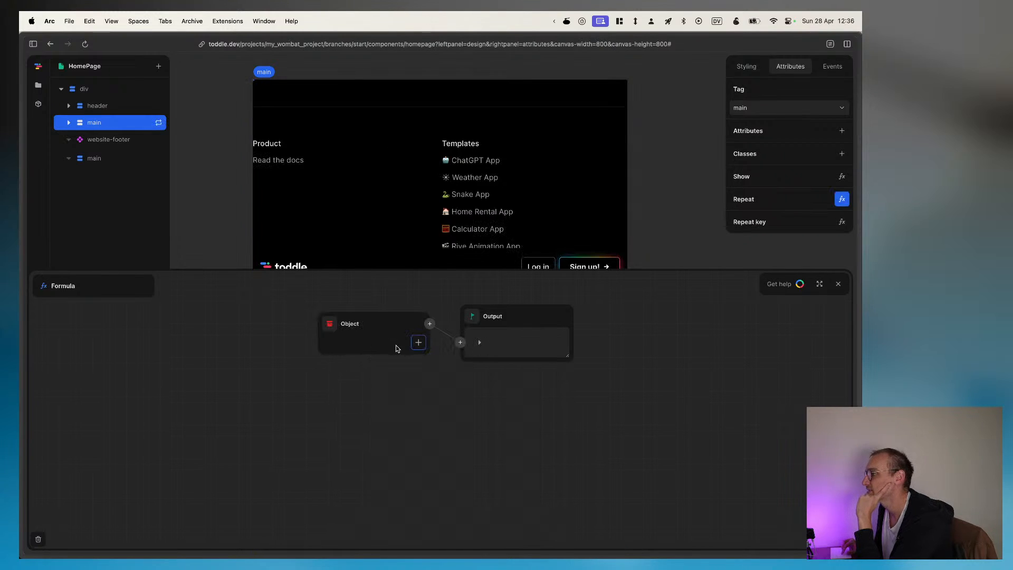
{"action": "left_click", "coordinate": [418, 342]}
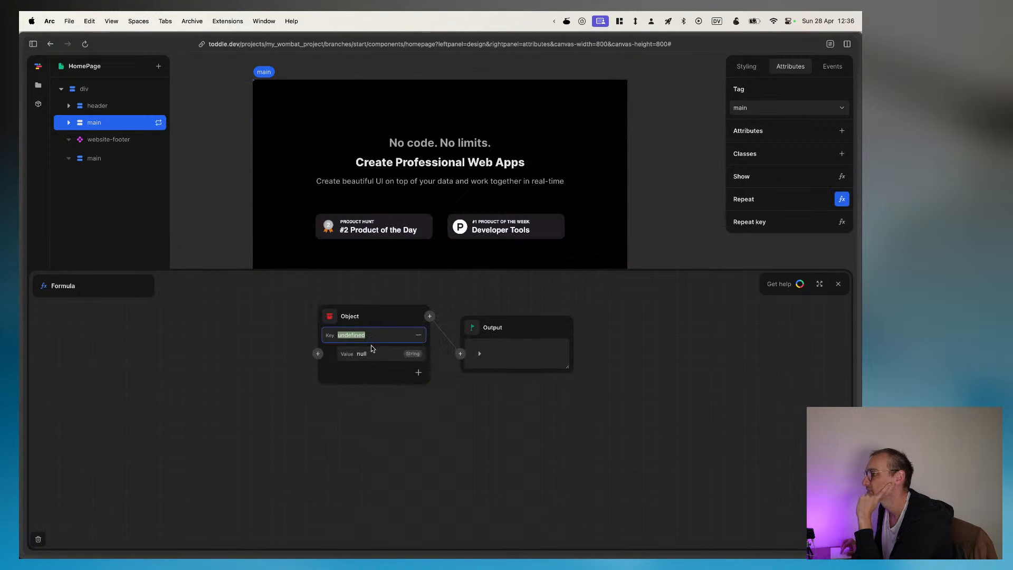
{"action": "left_click", "coordinate": [336, 375]}
{"action": "double_click", "coordinate": [378, 315]}
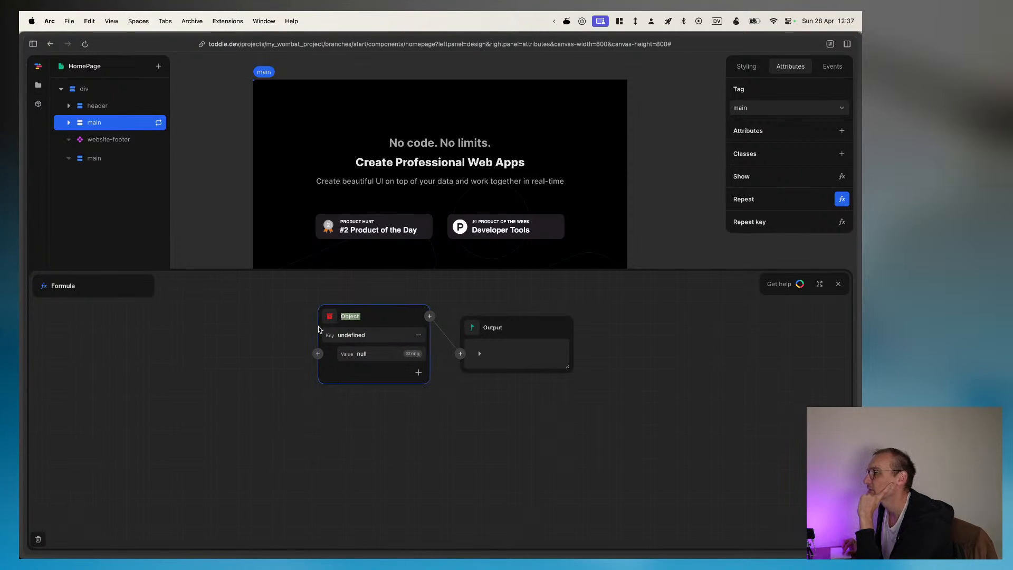
Step: Look at the project's files and browse the list of popular packages
{"action": "left_click", "coordinate": [37, 88]}
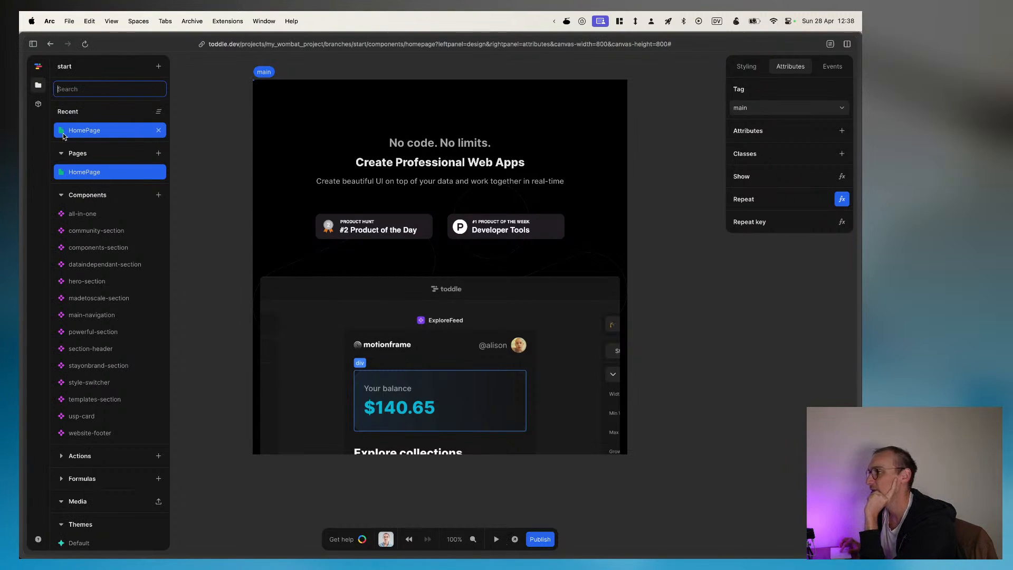
{"action": "left_click", "coordinate": [38, 104]}
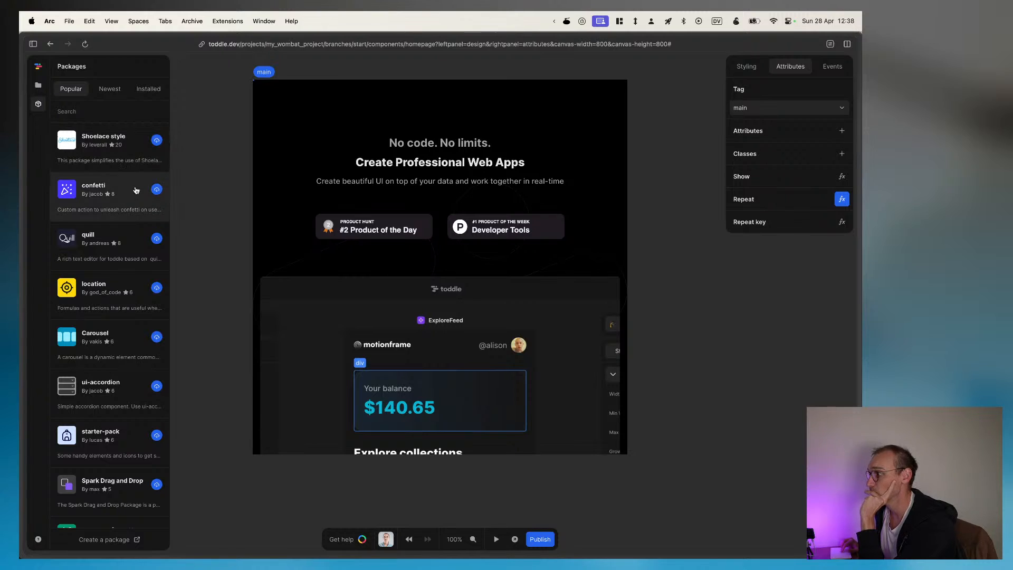
{"action": "scroll", "coordinate": [135, 217], "scroll_direction": "down", "scroll_amount": 1}
{"action": "scroll", "coordinate": [136, 217], "scroll_direction": "down", "scroll_amount": 5}
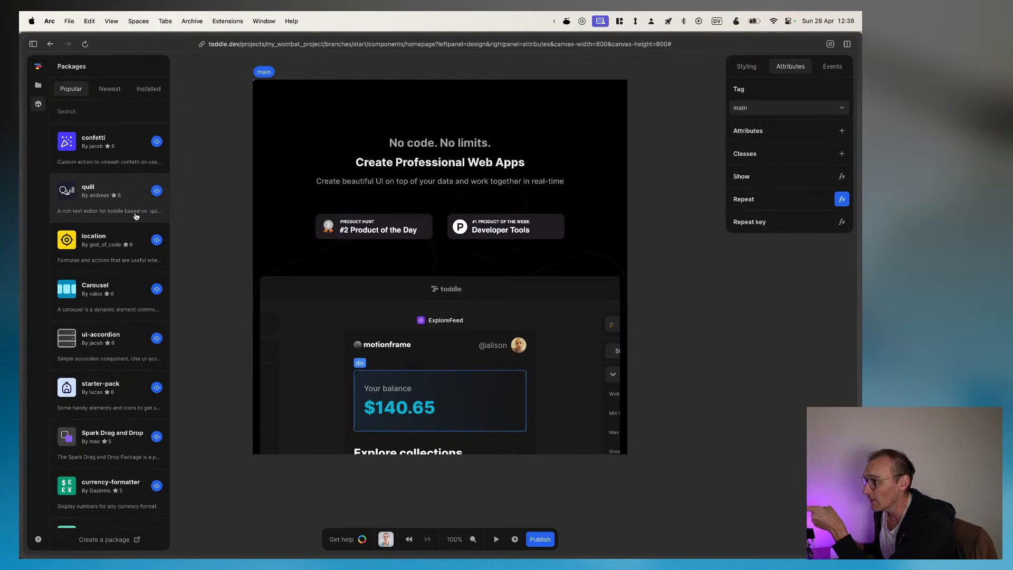
{"action": "scroll", "coordinate": [136, 216], "scroll_direction": "down", "scroll_amount": 3}
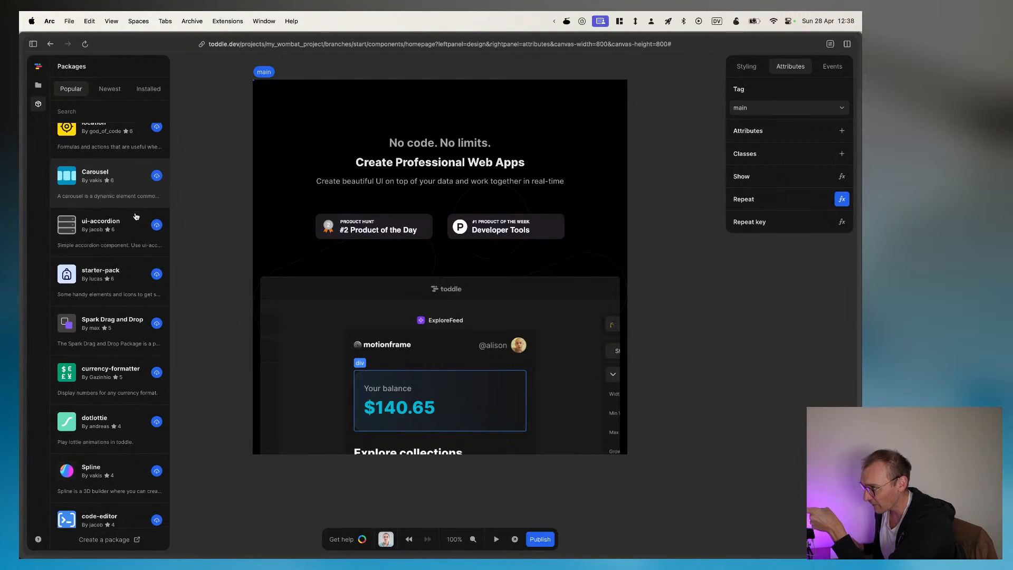
{"action": "scroll", "coordinate": [126, 380], "scroll_direction": "down", "scroll_amount": 3}
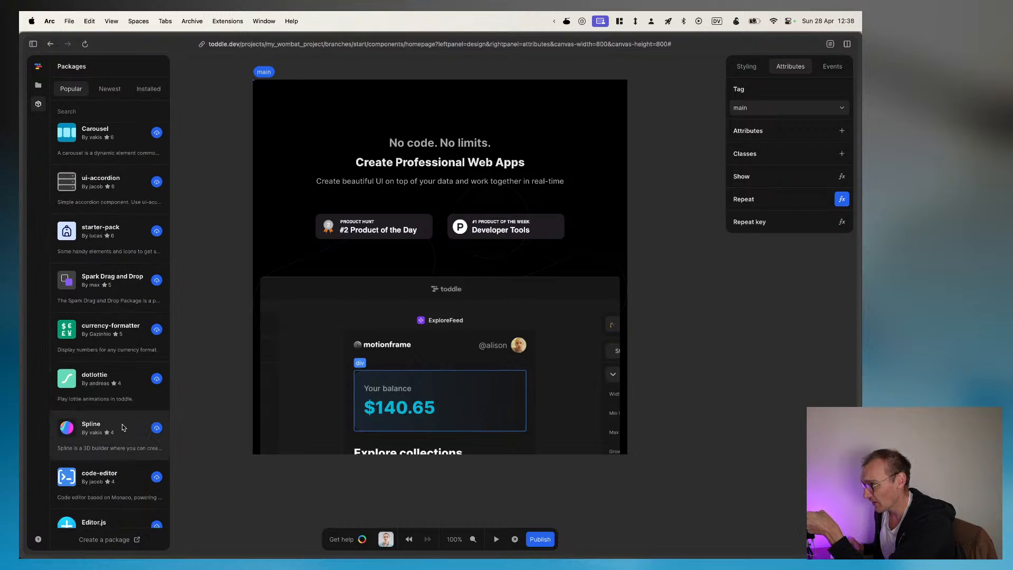
{"action": "scroll", "coordinate": [123, 428], "scroll_direction": "down", "scroll_amount": 2}
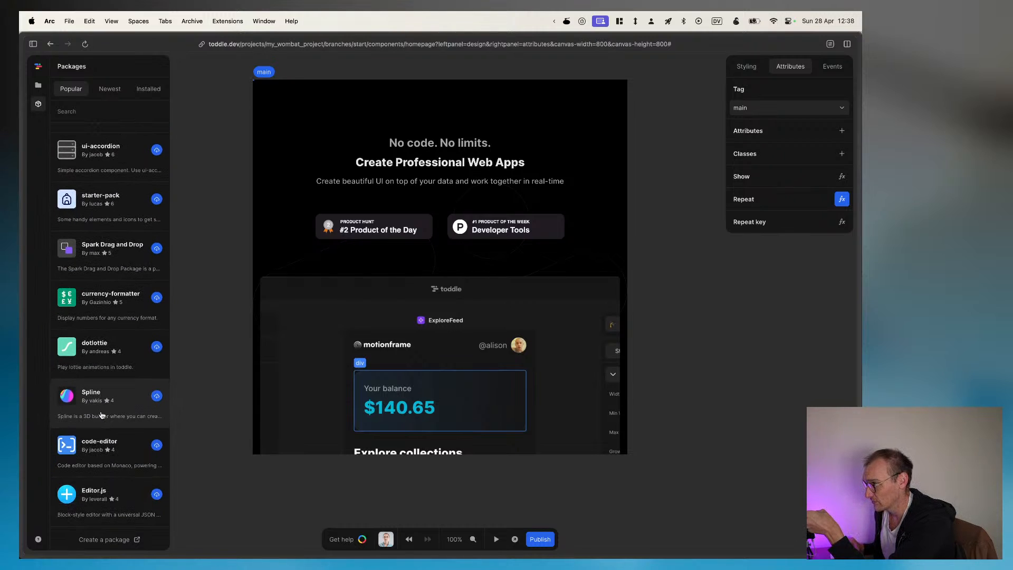
{"action": "scroll", "coordinate": [104, 415], "scroll_direction": "up", "scroll_amount": 10}
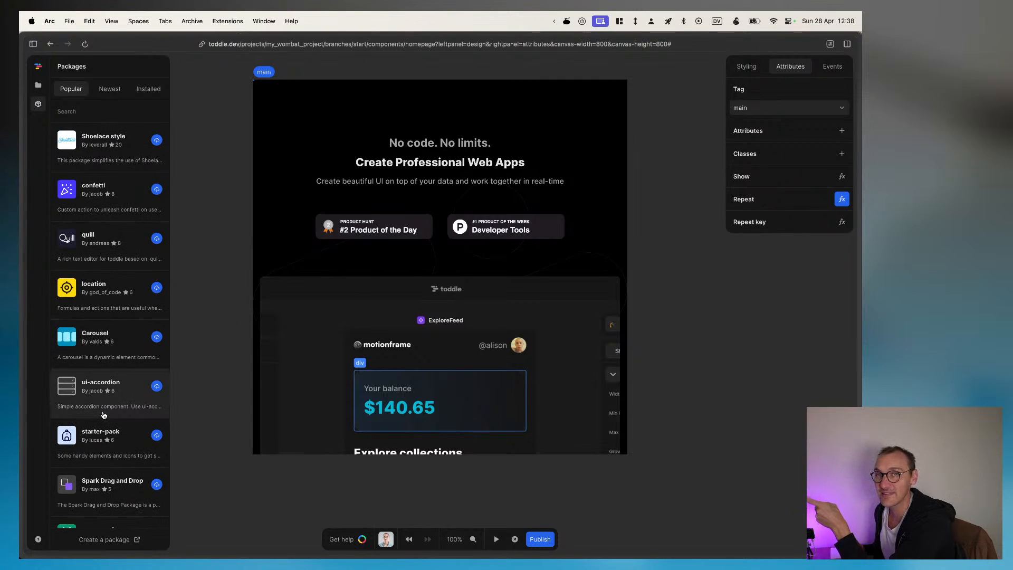
{"action": "scroll", "coordinate": [103, 415], "scroll_direction": "down", "scroll_amount": 1}
{"action": "scroll", "coordinate": [103, 415], "scroll_direction": "down", "scroll_amount": 10}
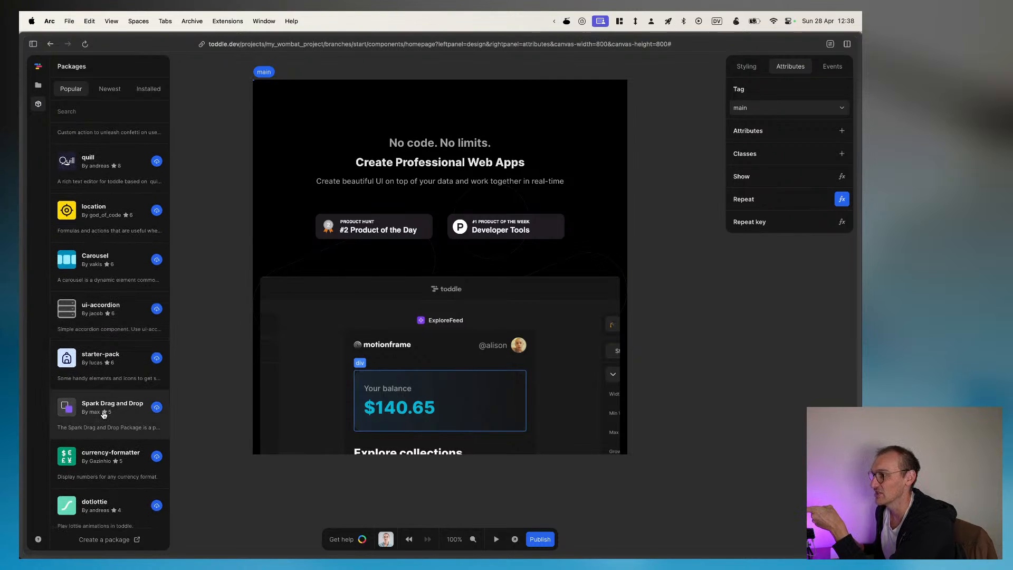
{"action": "scroll", "coordinate": [103, 414], "scroll_direction": "down", "scroll_amount": 1}
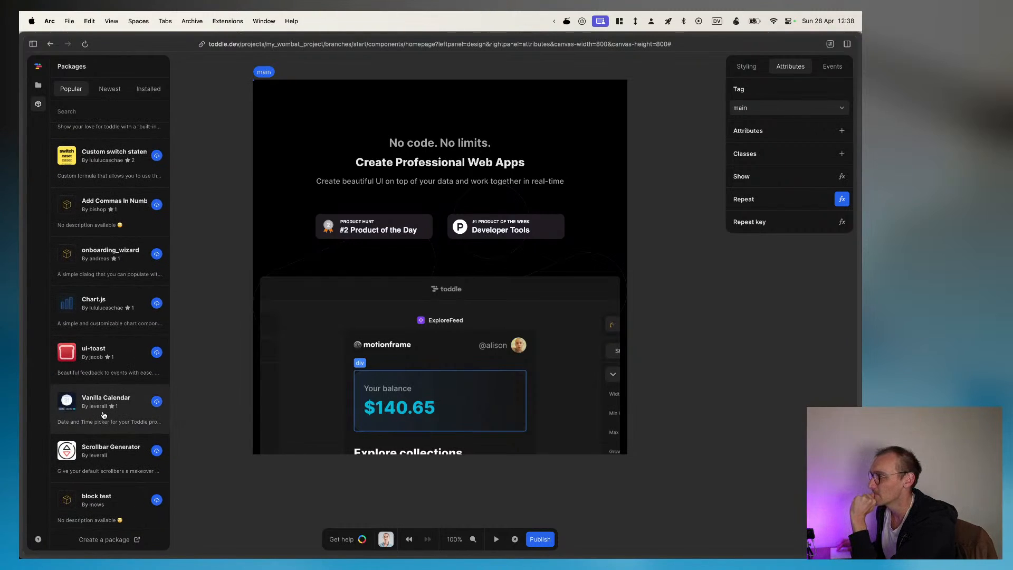
{"action": "scroll", "coordinate": [103, 415], "scroll_direction": "down", "scroll_amount": 1}
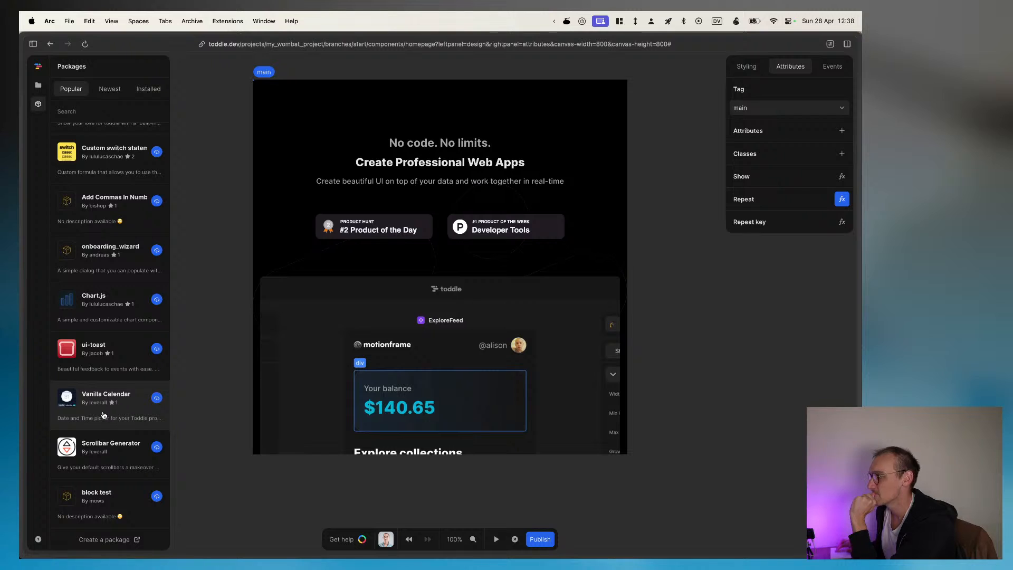
{"action": "scroll", "coordinate": [104, 415], "scroll_direction": "up", "scroll_amount": 15}
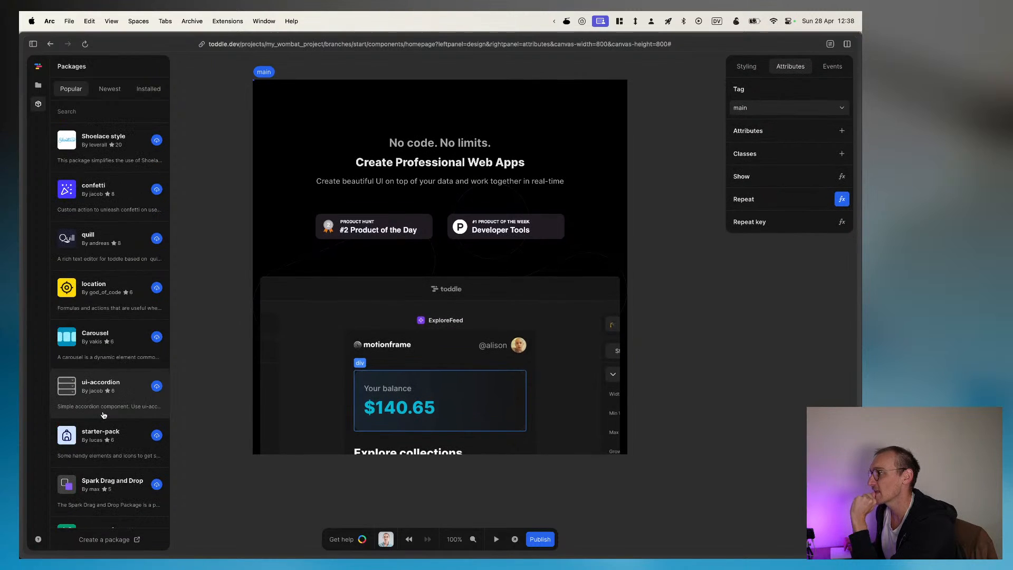
Step: Leave the editor for the projects list, reopen My Wombat Project and edit its start branch
{"action": "left_click", "coordinate": [38, 66]}
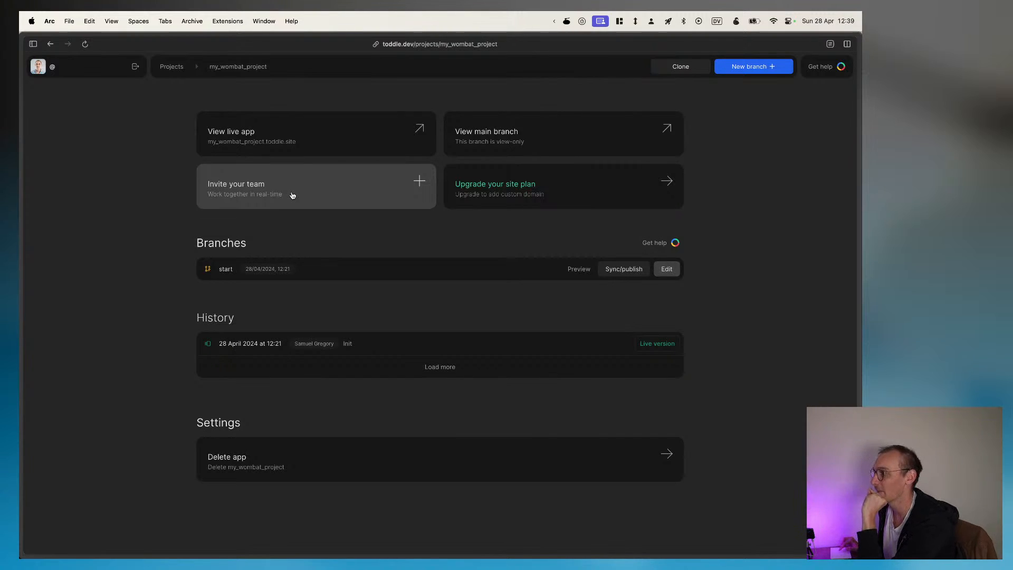
{"action": "left_click", "coordinate": [177, 68]}
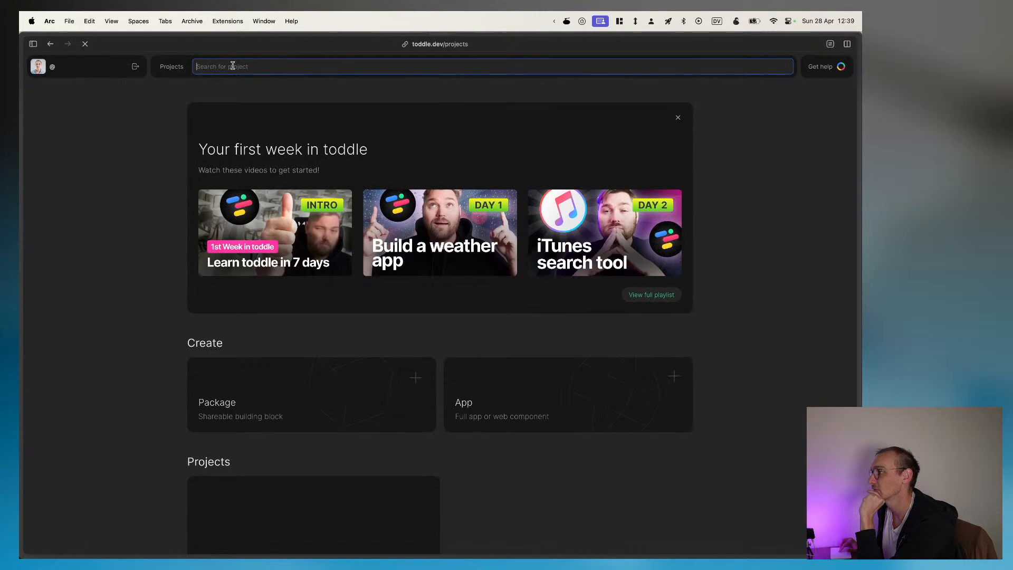
{"action": "scroll", "coordinate": [416, 403], "scroll_direction": "down", "scroll_amount": 3}
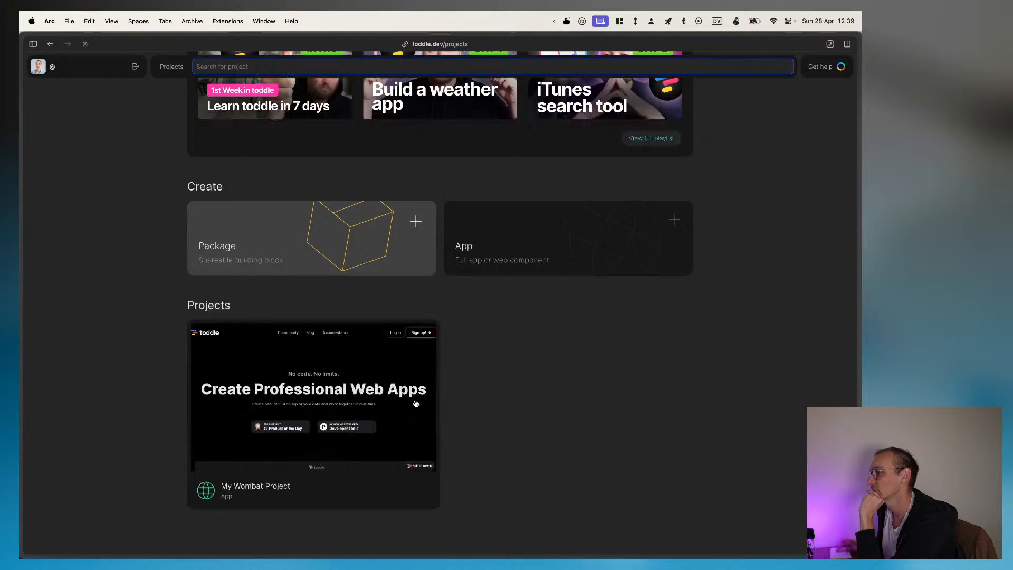
{"action": "left_click", "coordinate": [309, 405]}
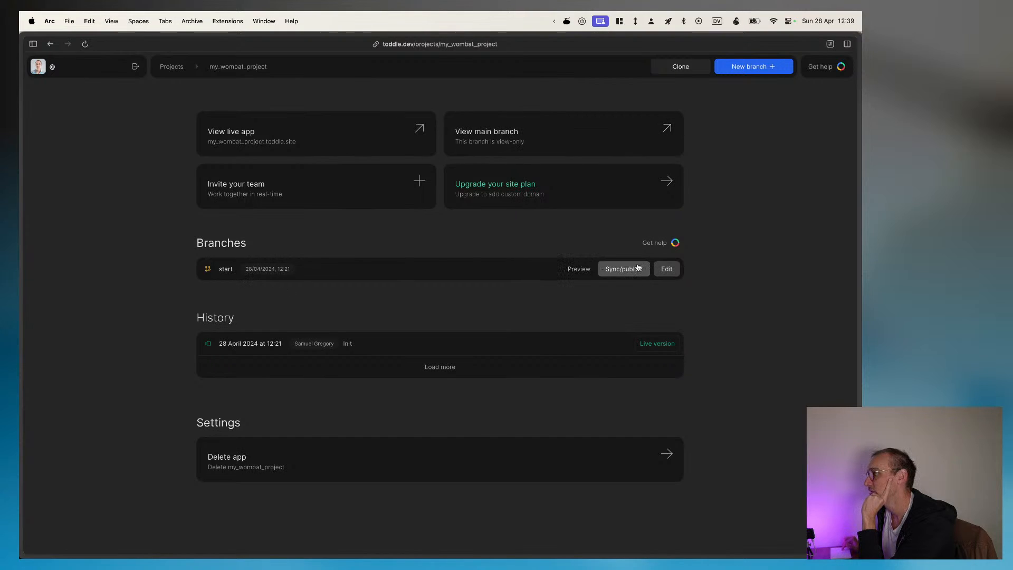
{"action": "left_click", "coordinate": [666, 275]}
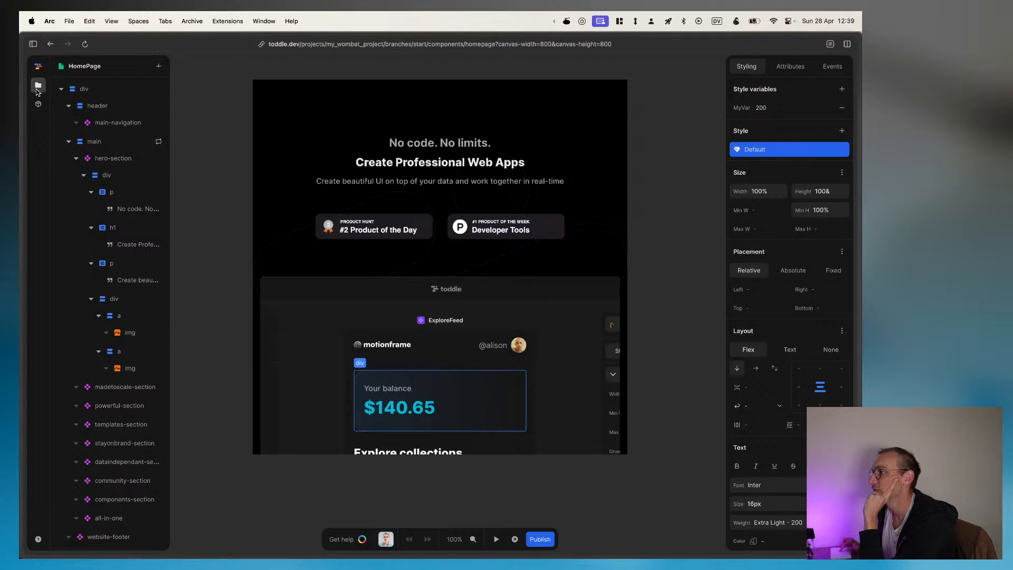
Step: Look through the project's components, actions, formulas, media and settings, including the Service Worker setting
{"action": "left_click", "coordinate": [37, 91]}
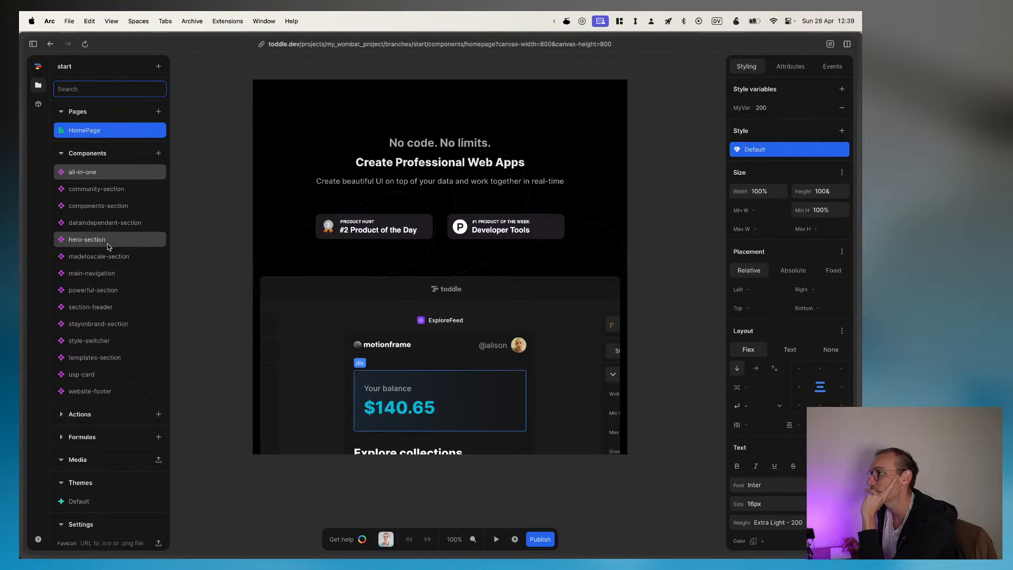
{"action": "scroll", "coordinate": [108, 284], "scroll_direction": "down", "scroll_amount": 1}
{"action": "scroll", "coordinate": [109, 284], "scroll_direction": "down", "scroll_amount": 3}
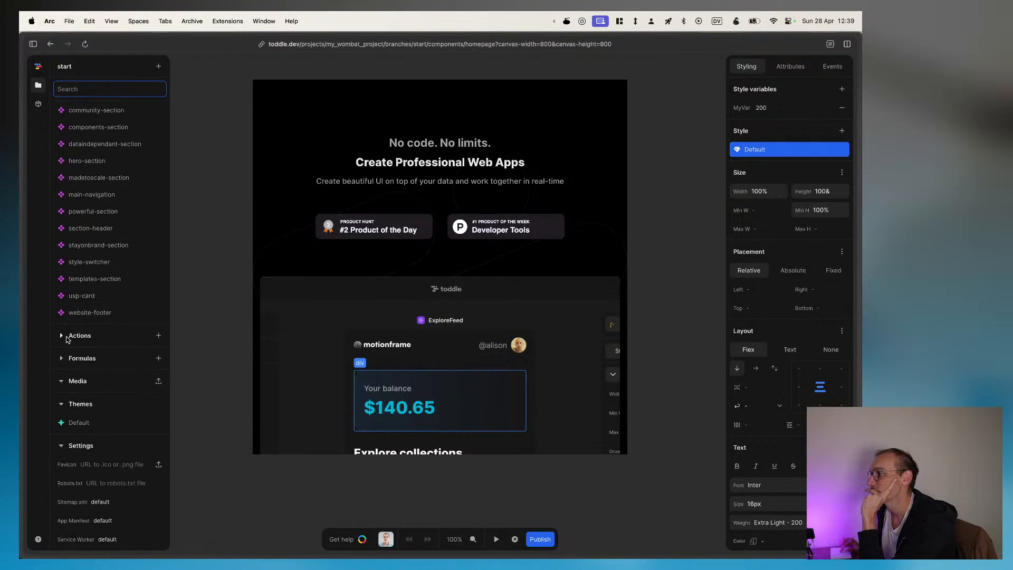
{"action": "left_click", "coordinate": [61, 338]}
{"action": "left_click", "coordinate": [61, 358]}
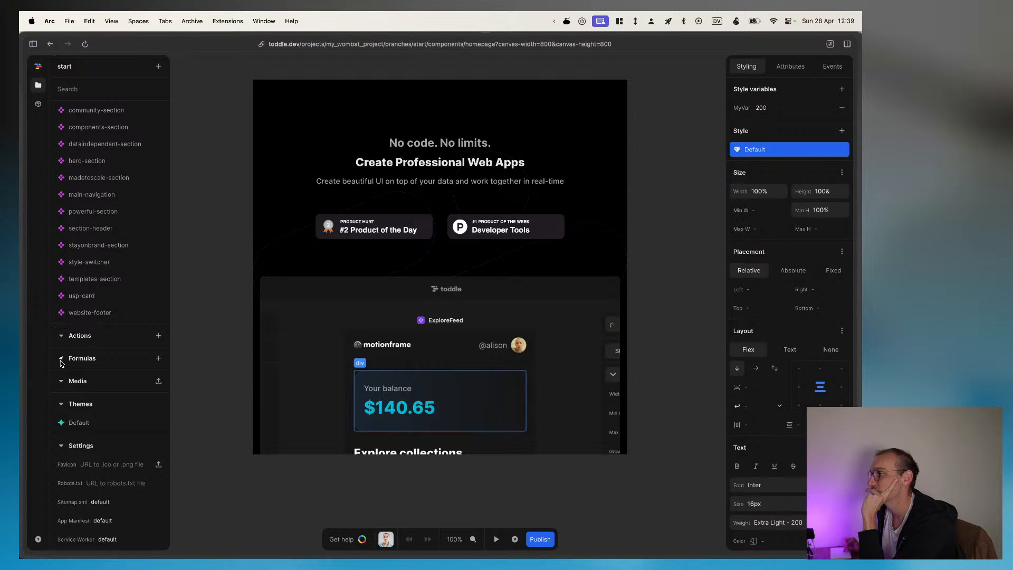
{"action": "left_click", "coordinate": [61, 380]}
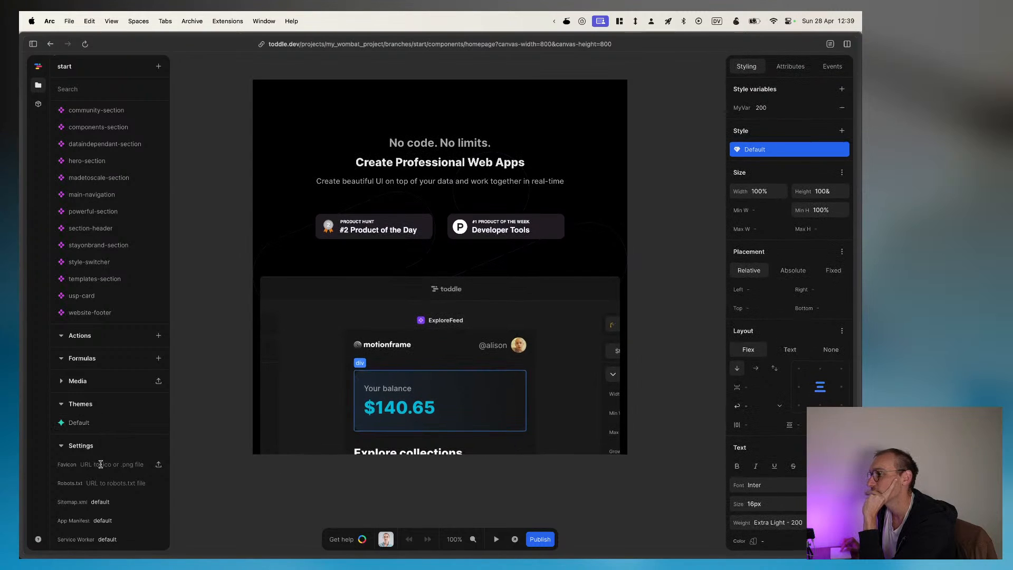
{"action": "left_click", "coordinate": [117, 535]}
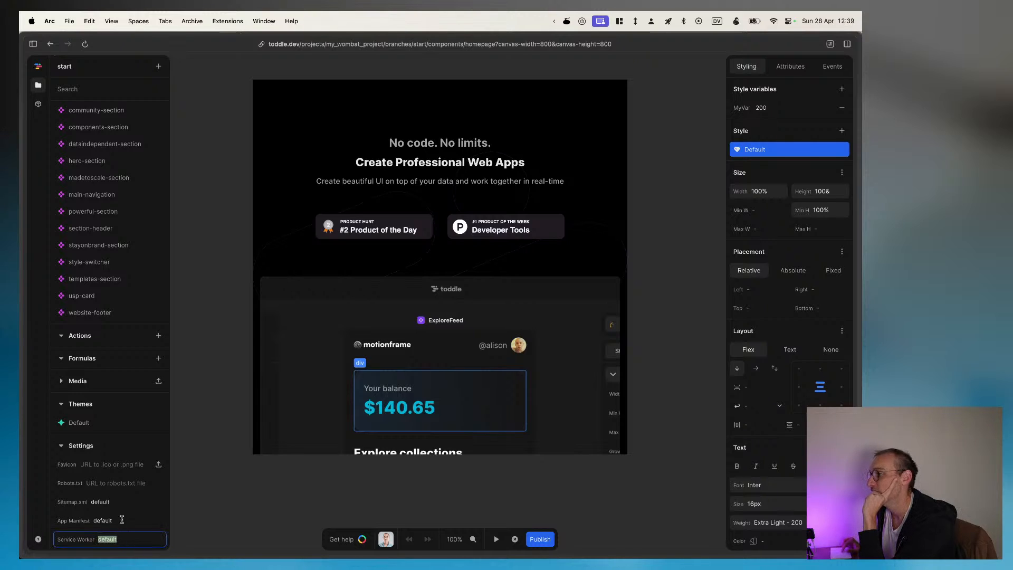
{"action": "scroll", "coordinate": [122, 517], "scroll_direction": "up", "scroll_amount": 1}
{"action": "scroll", "coordinate": [121, 516], "scroll_direction": "up", "scroll_amount": 2}
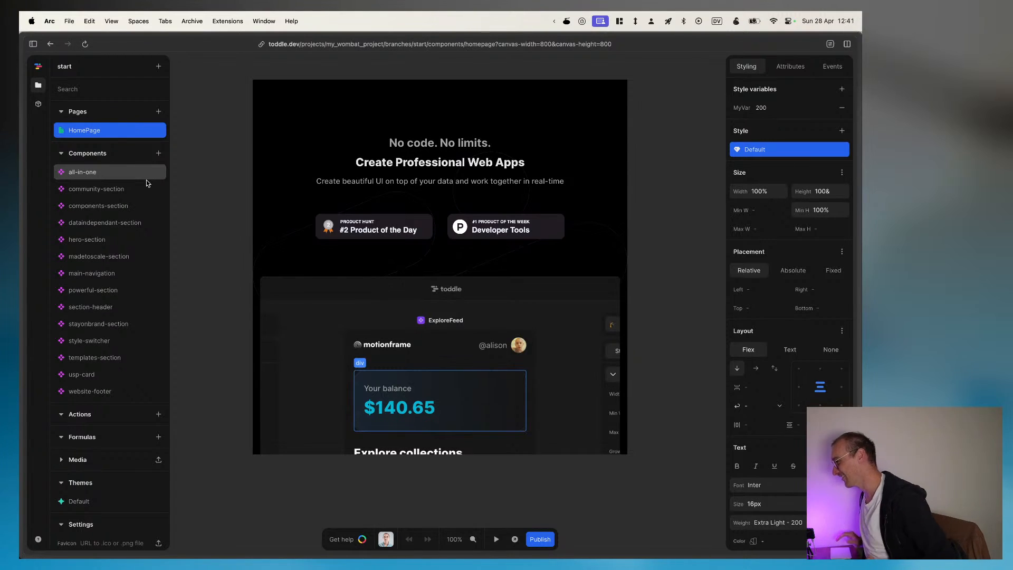
Step: Open the Default theme and look through its colors, spacing, fonts and font sizes
{"action": "scroll", "coordinate": [109, 330], "scroll_direction": "down", "scroll_amount": 1}
{"action": "scroll", "coordinate": [109, 334], "scroll_direction": "down", "scroll_amount": 3}
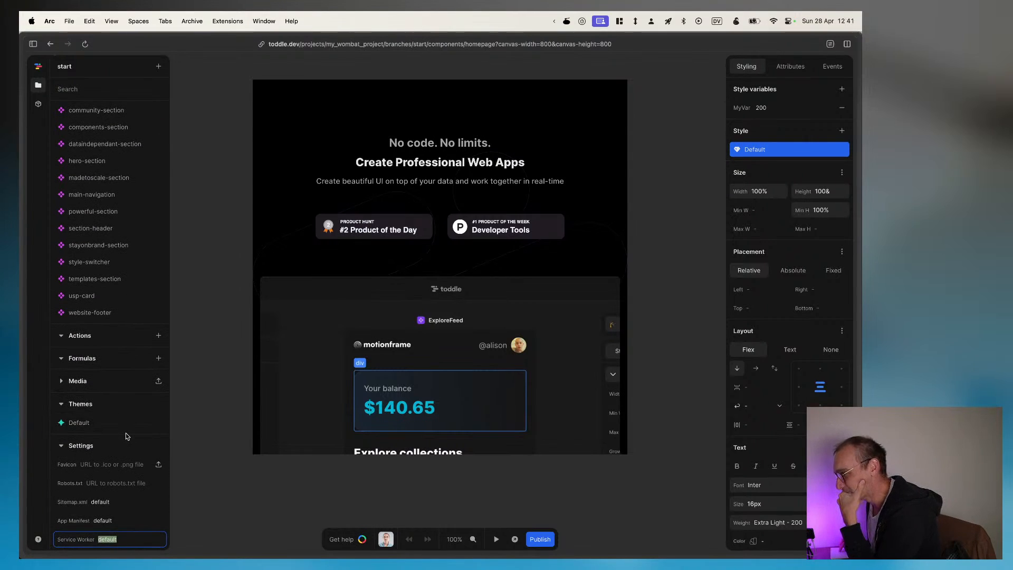
{"action": "left_click", "coordinate": [89, 423]}
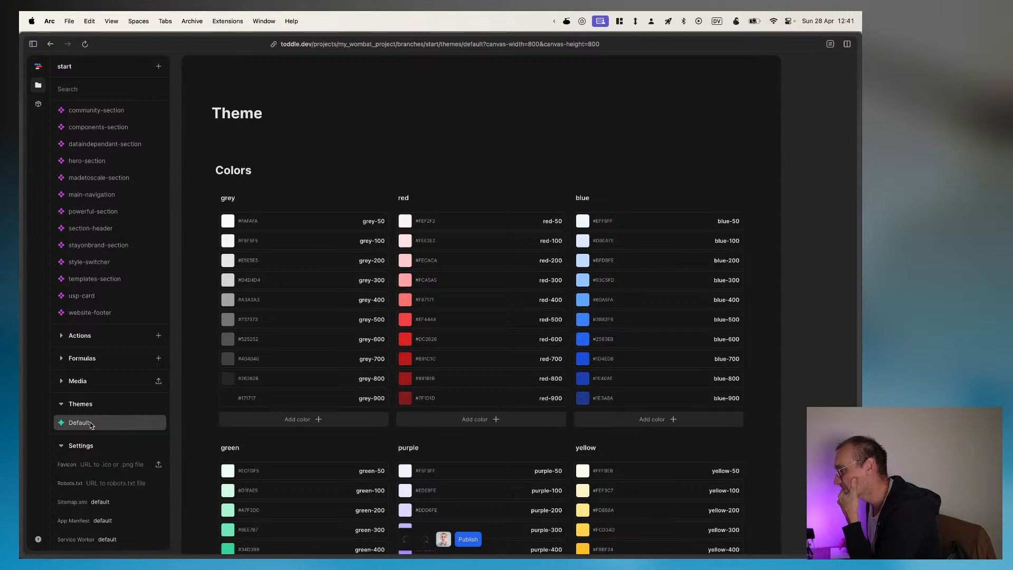
{"action": "scroll", "coordinate": [335, 410], "scroll_direction": "down", "scroll_amount": 10}
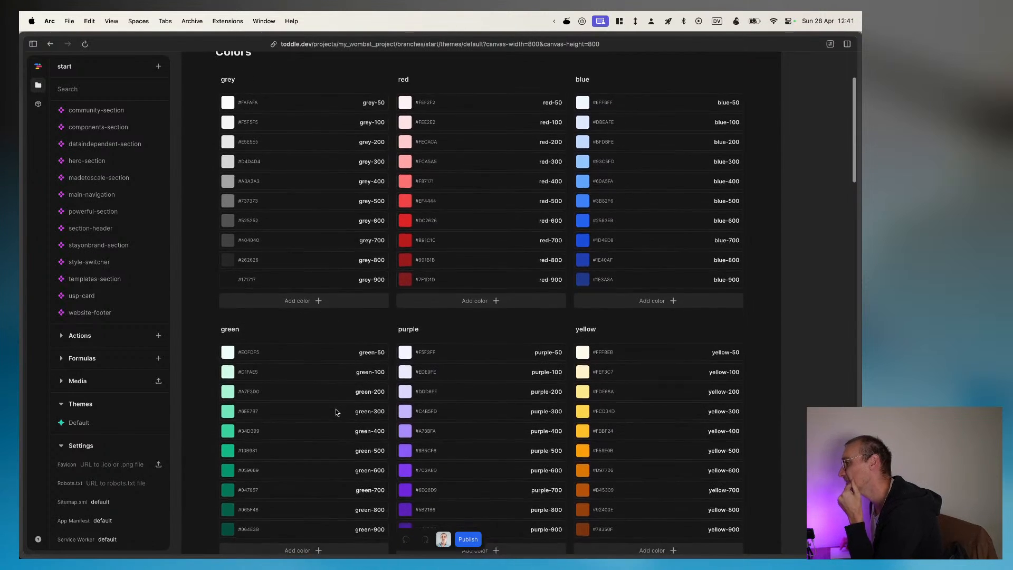
{"action": "scroll", "coordinate": [336, 412], "scroll_direction": "down", "scroll_amount": 5}
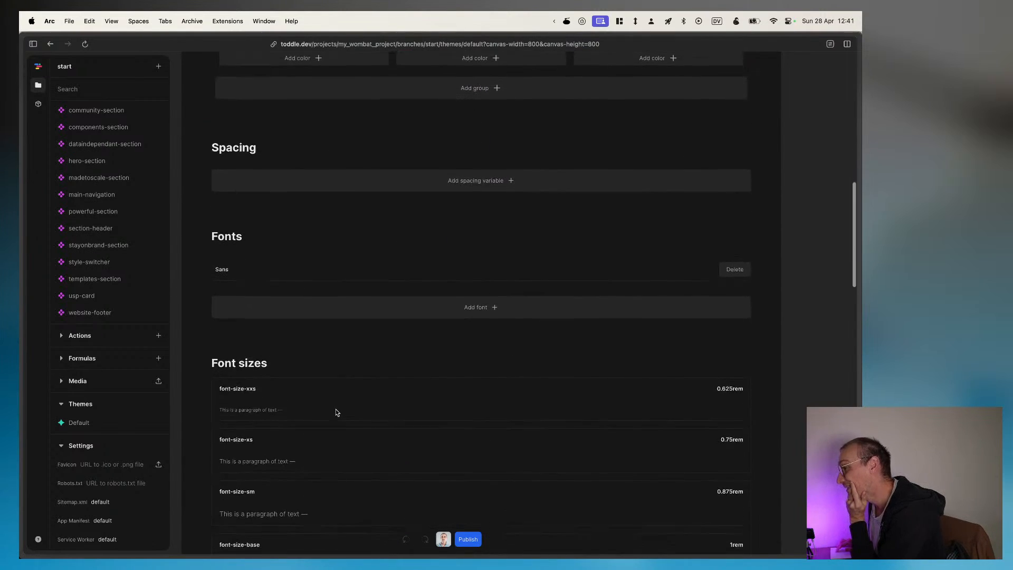
{"action": "scroll", "coordinate": [336, 412], "scroll_direction": "down", "scroll_amount": 2}
{"action": "scroll", "coordinate": [336, 412], "scroll_direction": "down", "scroll_amount": 2}
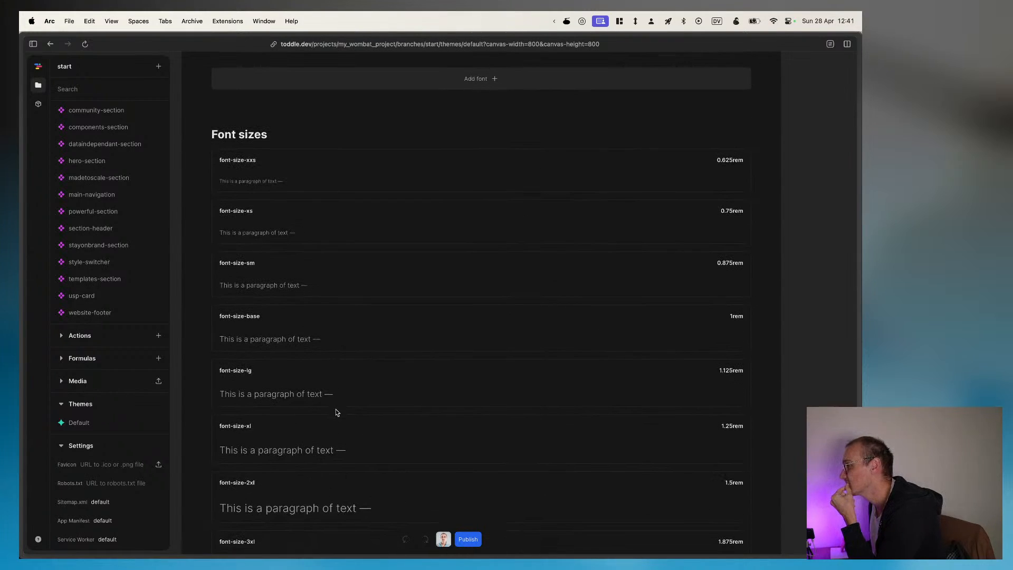
Step: Inspect the name and value settings of the theme's font-size-sm variable and deselect it
{"action": "left_click", "coordinate": [235, 263]}
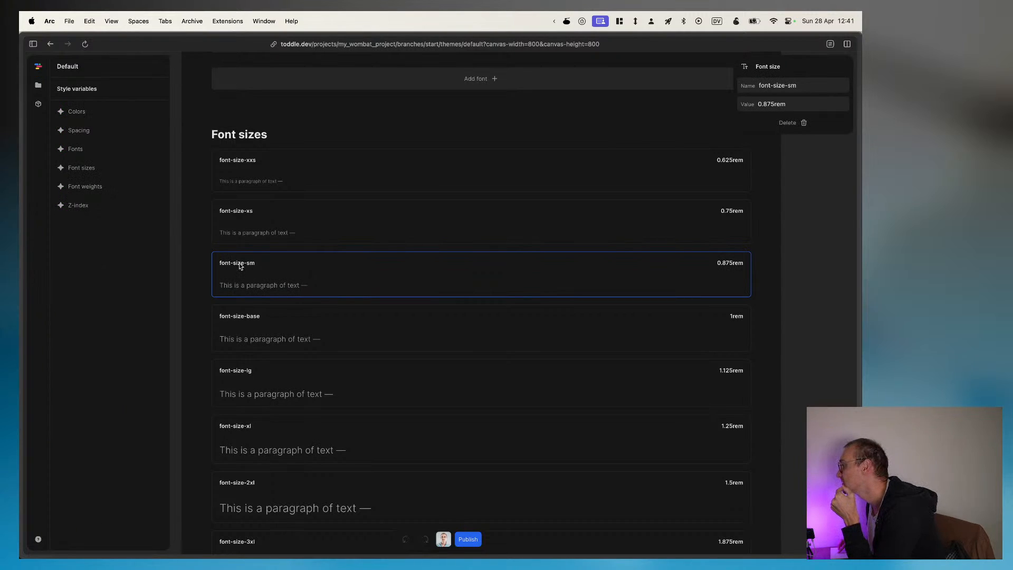
{"action": "left_click", "coordinate": [239, 264]}
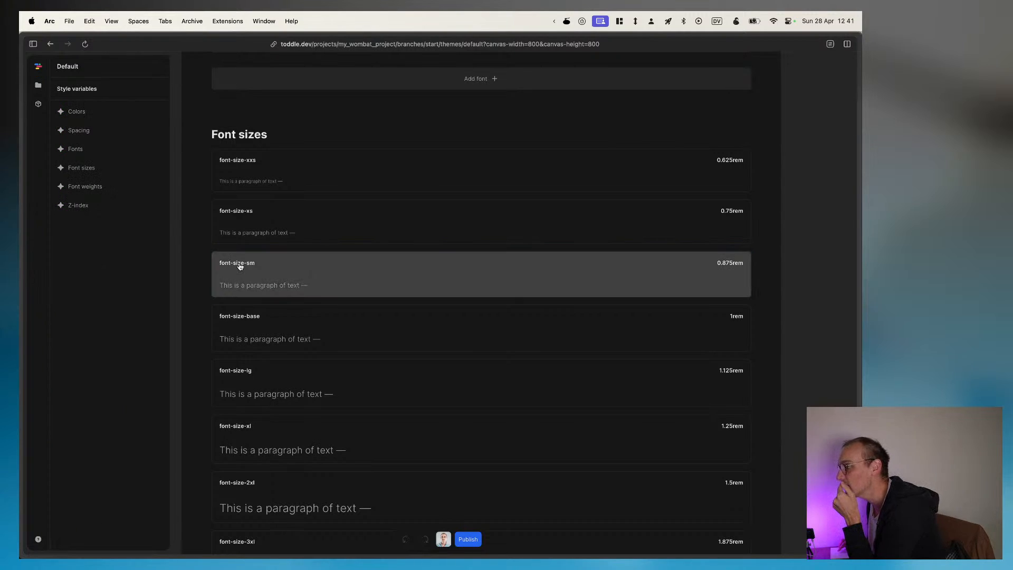
{"action": "left_click", "coordinate": [295, 265]}
{"action": "left_click", "coordinate": [294, 265]}
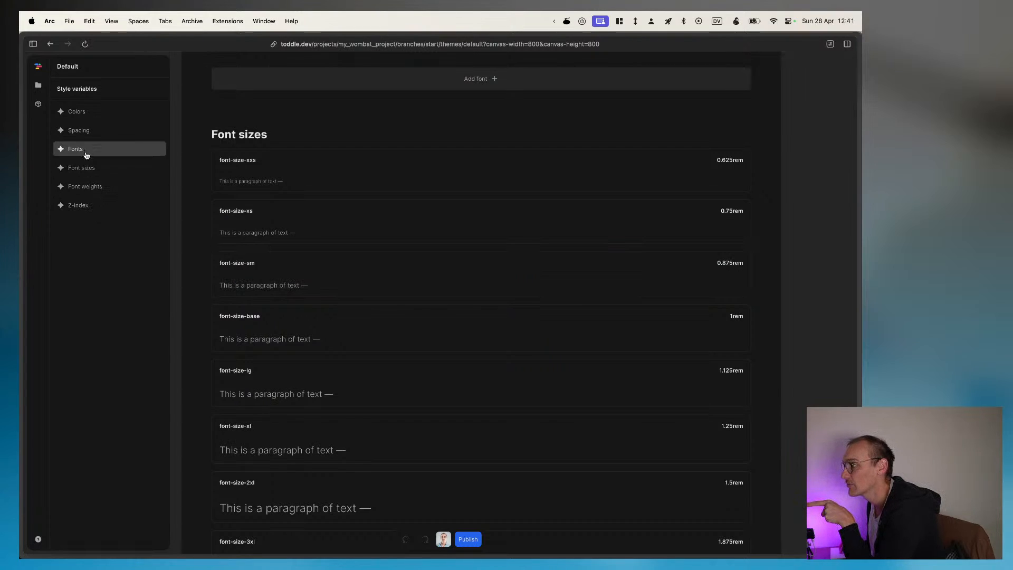
Step: Look through the Default theme's z-index and font weight sections, and skim its other style variables from colors to font sizes
{"action": "left_click", "coordinate": [88, 210]}
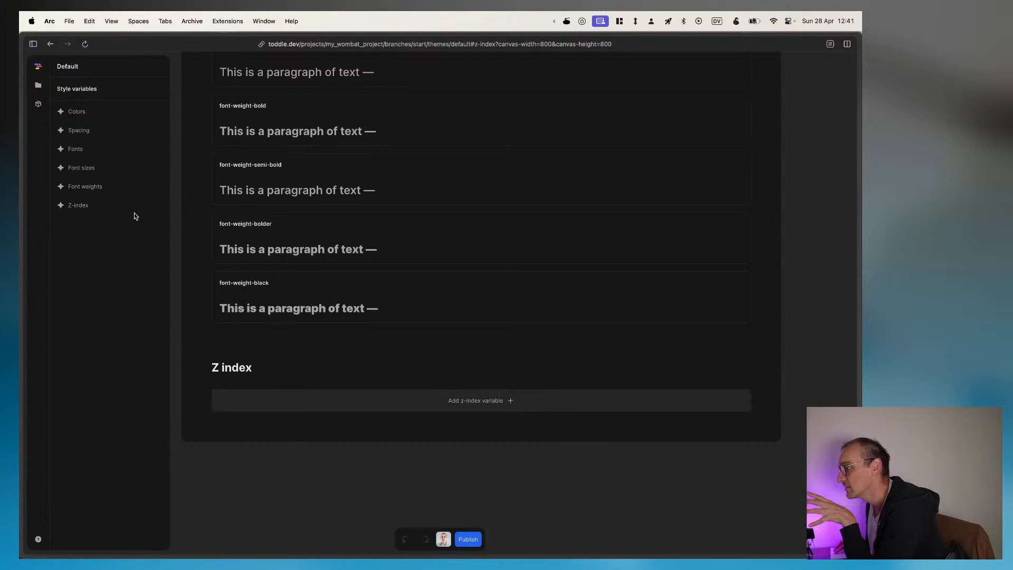
{"action": "left_click", "coordinate": [74, 187]}
{"action": "scroll", "coordinate": [495, 423], "scroll_direction": "down", "scroll_amount": 10}
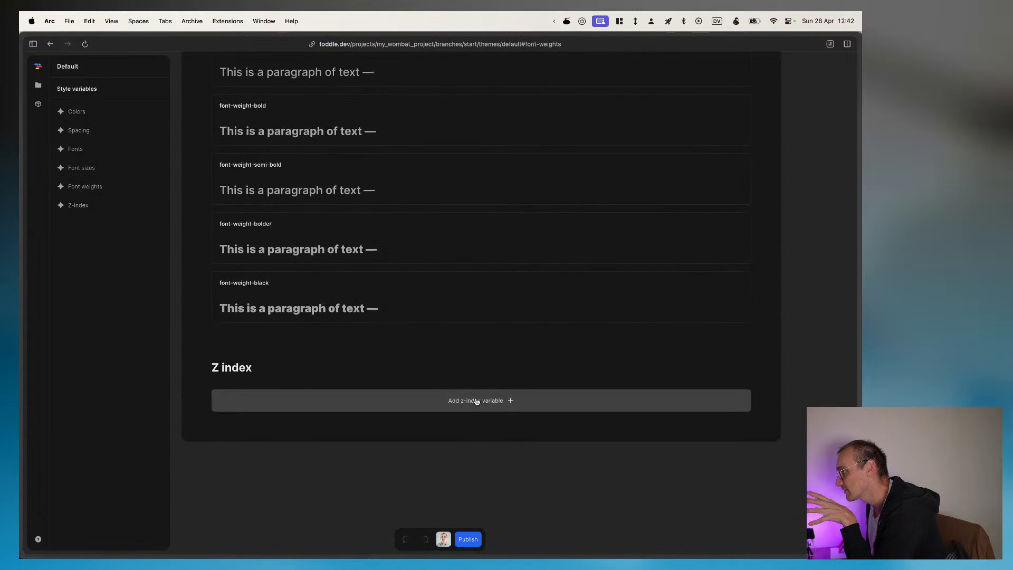
{"action": "left_click", "coordinate": [84, 187]}
{"action": "scroll", "coordinate": [335, 210], "scroll_direction": "up", "scroll_amount": 15}
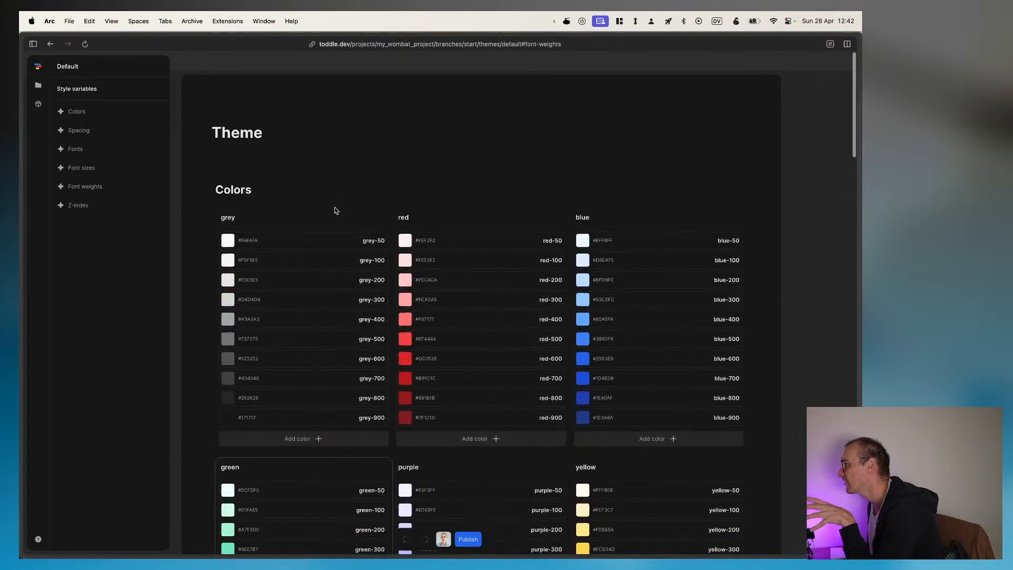
{"action": "scroll", "coordinate": [334, 210], "scroll_direction": "down", "scroll_amount": 8}
{"action": "scroll", "coordinate": [334, 210], "scroll_direction": "down", "scroll_amount": 6}
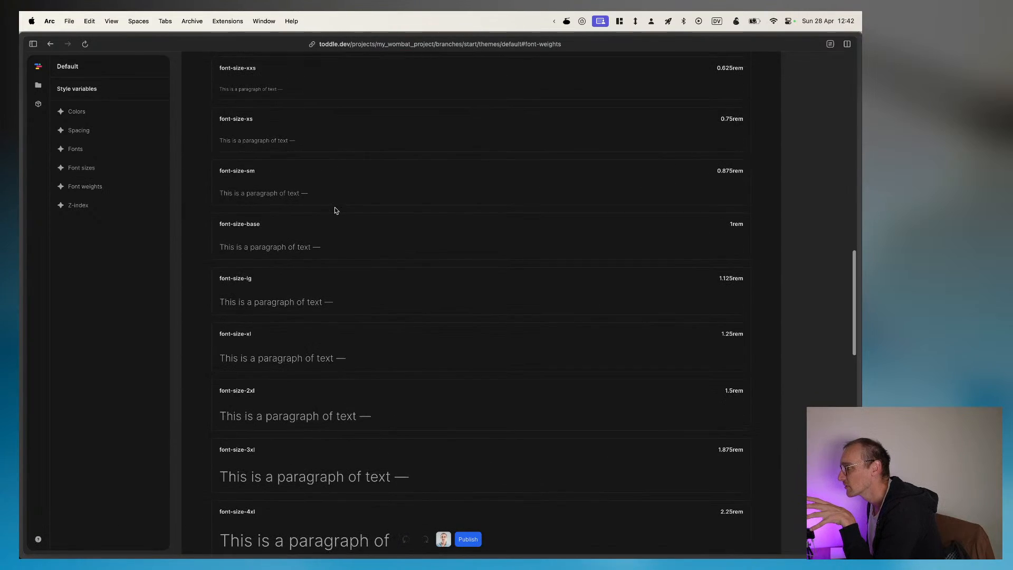
{"action": "scroll", "coordinate": [397, 416], "scroll_direction": "down", "scroll_amount": 10}
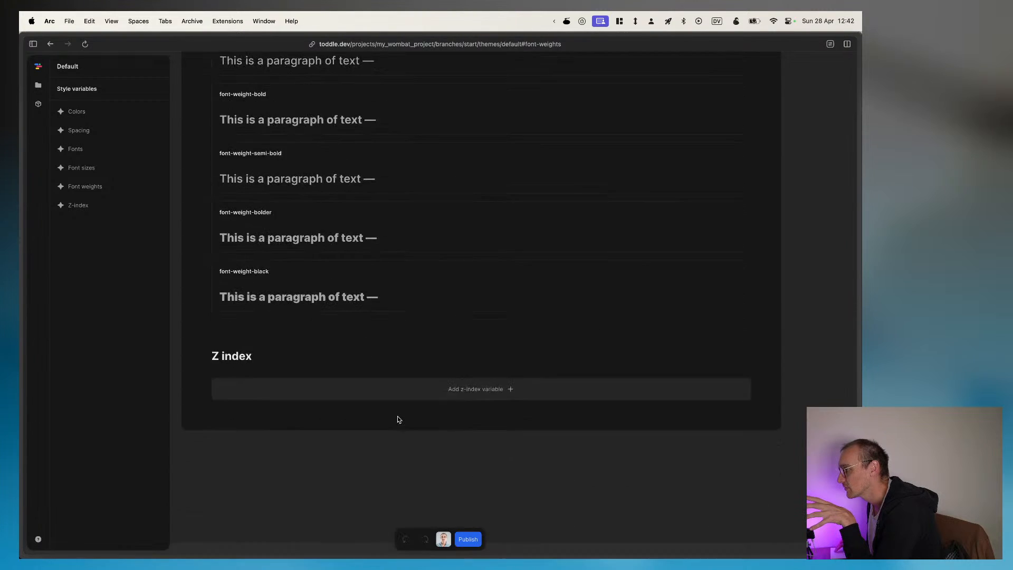
{"action": "scroll", "coordinate": [311, 297], "scroll_direction": "up", "scroll_amount": 10}
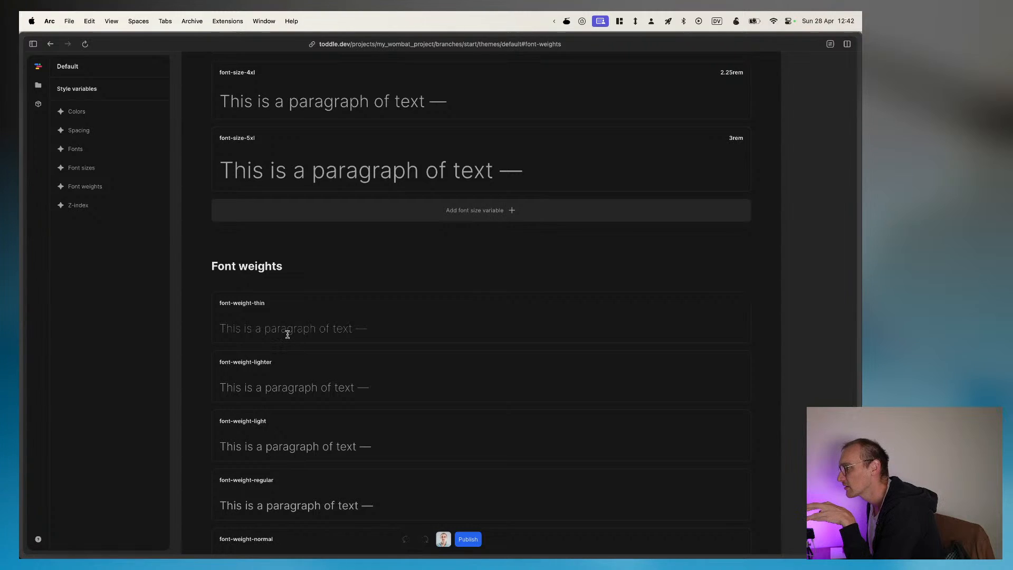
{"action": "left_click_drag", "start_coordinate": [278, 329], "coordinate": [415, 332]}
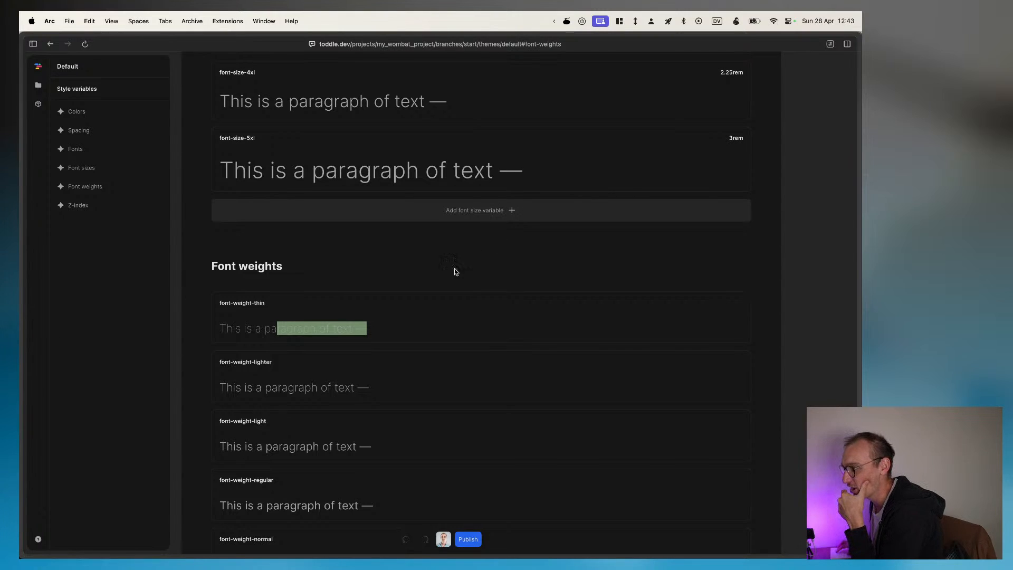
{"action": "scroll", "coordinate": [481, 388], "scroll_direction": "up", "scroll_amount": 20}
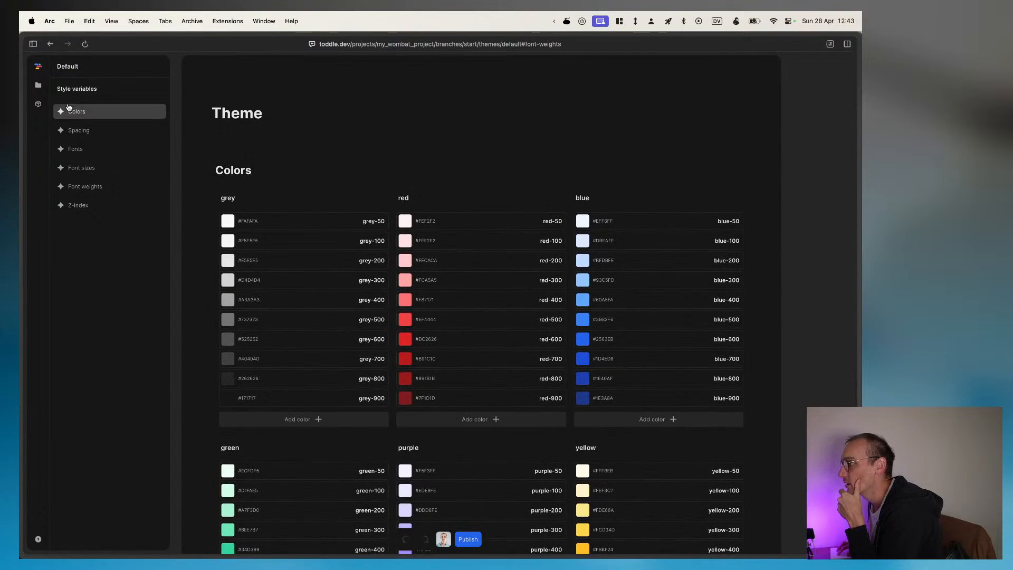
Step: Go back to the project details, reopen the start branch for editing and open its HomePage
{"action": "left_click", "coordinate": [32, 64]}
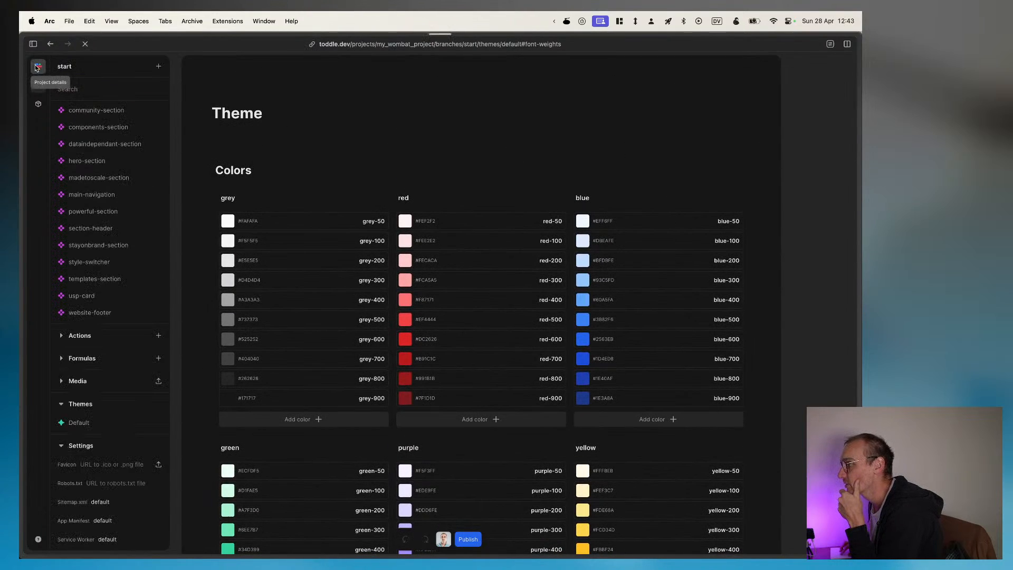
{"action": "left_click", "coordinate": [38, 85]}
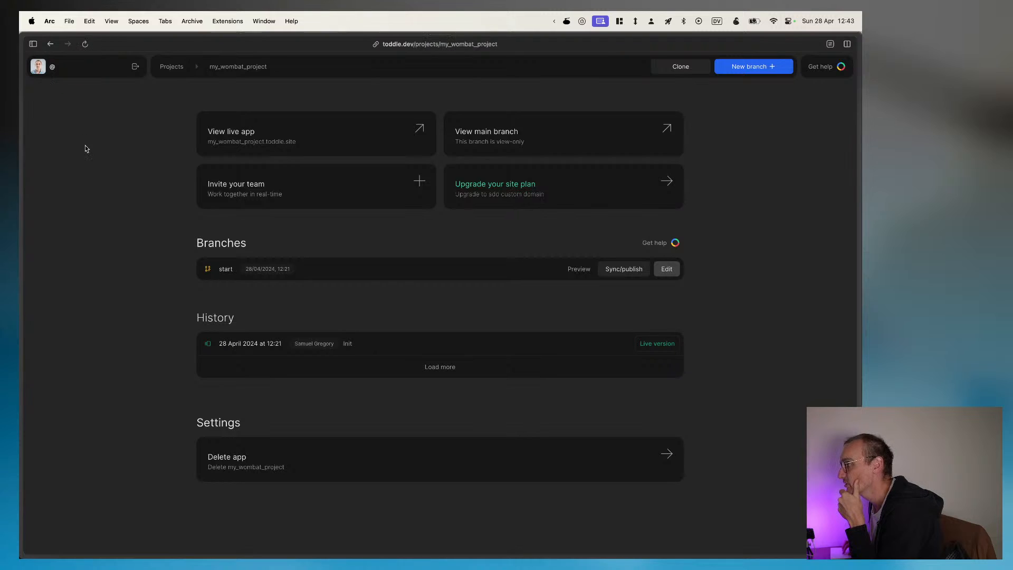
{"action": "left_click", "coordinate": [665, 268]}
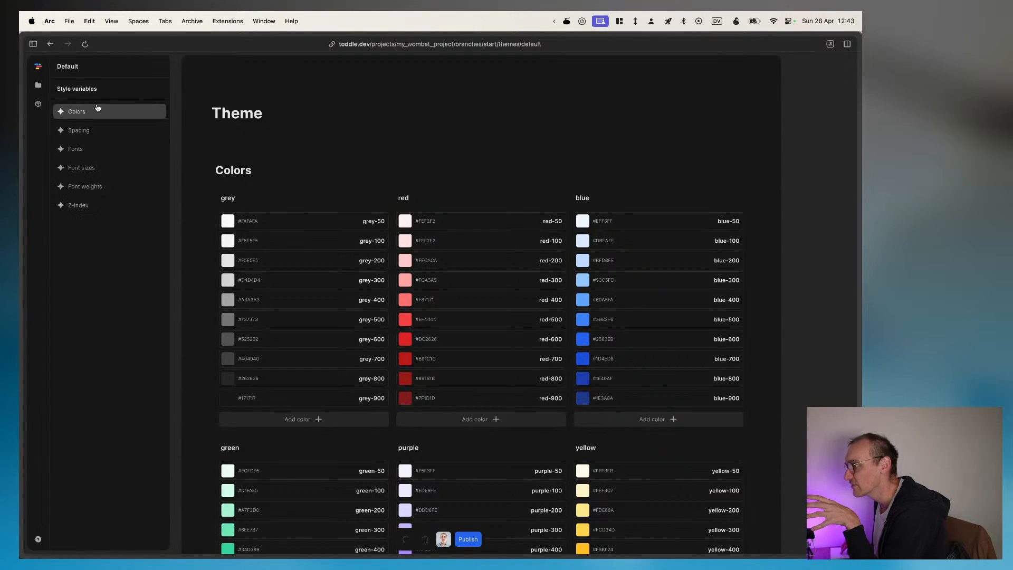
{"action": "left_click", "coordinate": [37, 86]}
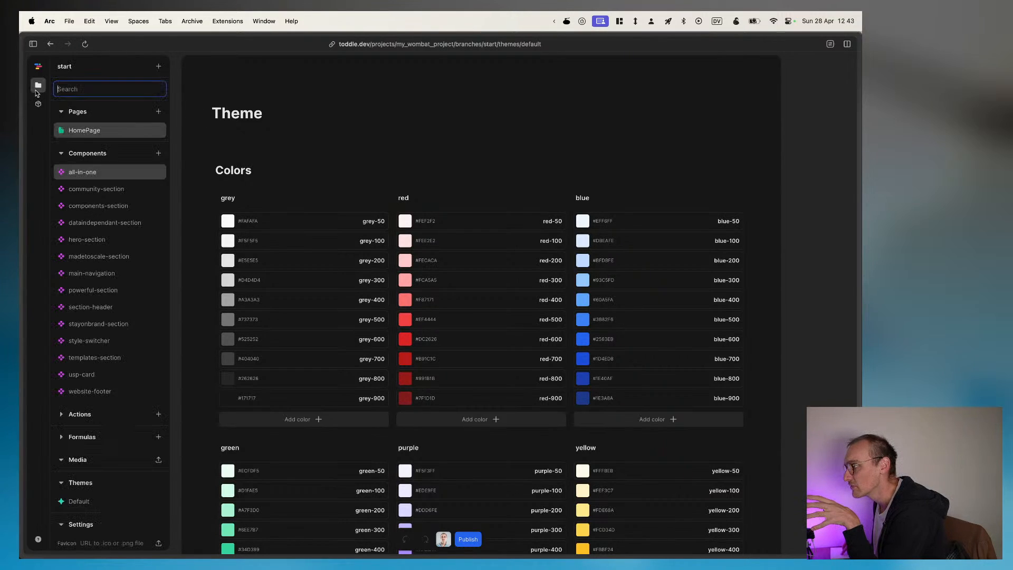
{"action": "left_click", "coordinate": [93, 130]}
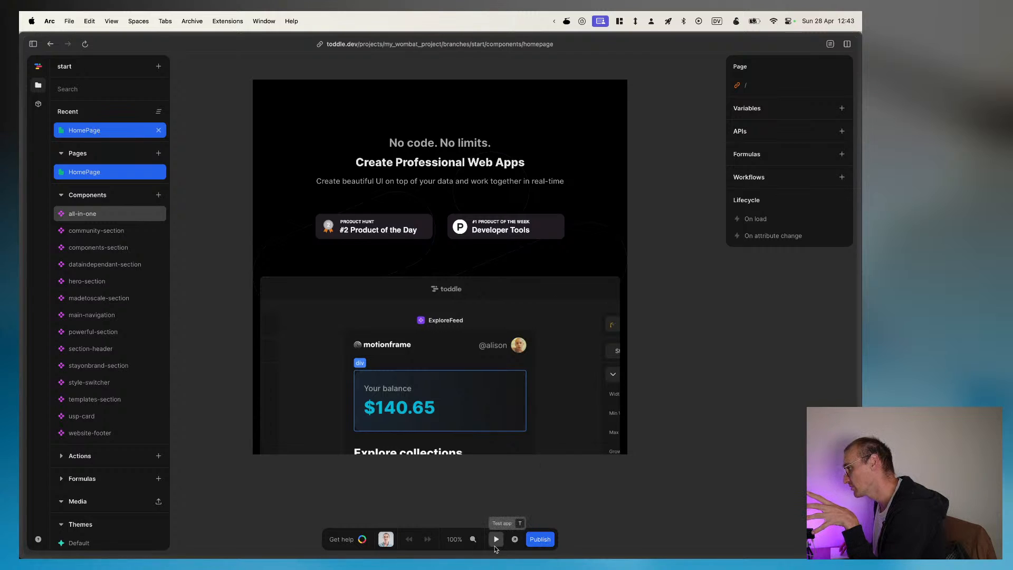
Step: Publish the start branch with the update comment "test"
{"action": "left_click", "coordinate": [533, 539]}
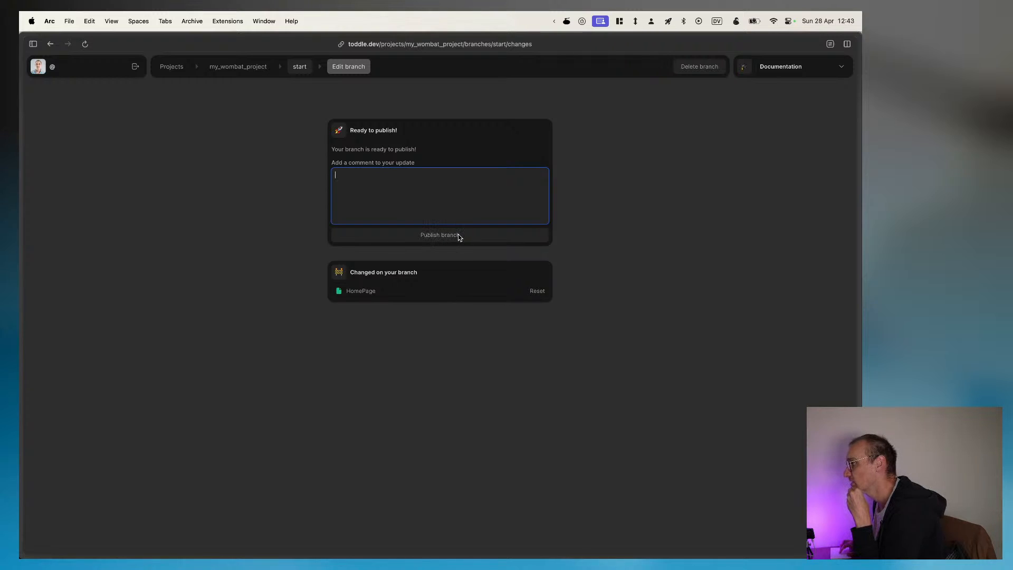
{"action": "type", "text": "test"}
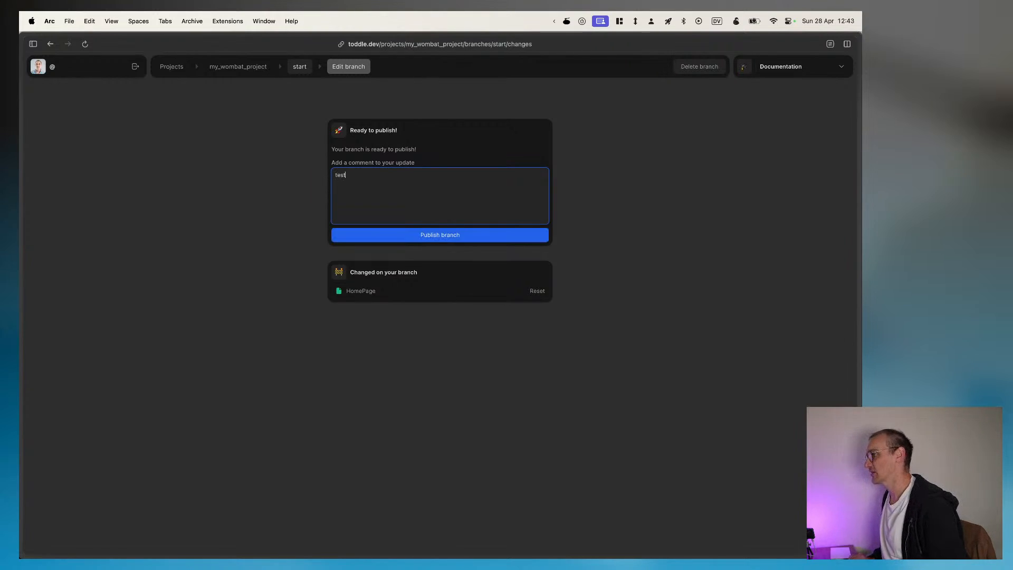
{"action": "left_click", "coordinate": [451, 237]}
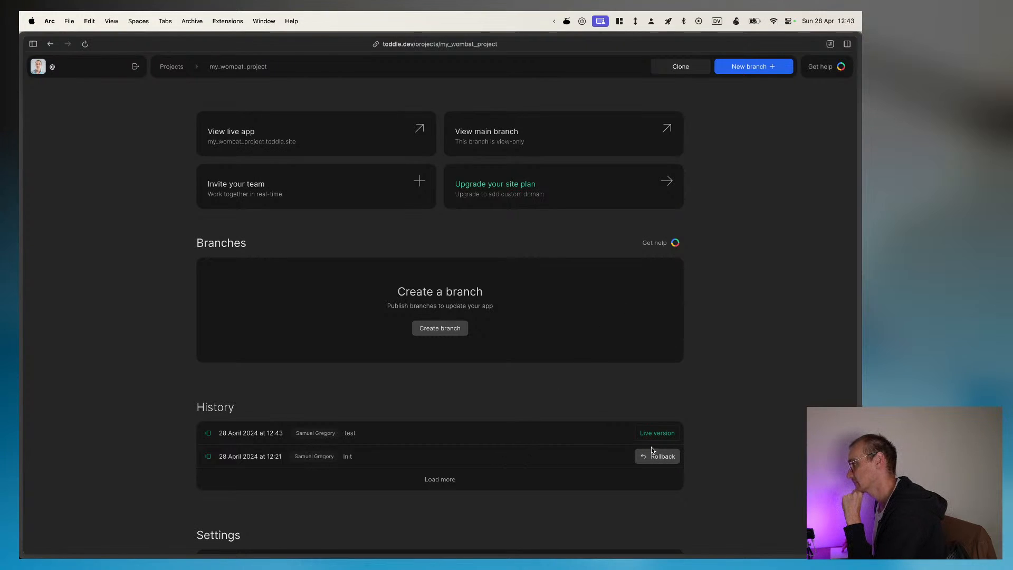
Step: Check the project's publish history, then open the live app and look over its home page
{"action": "scroll", "coordinate": [514, 433], "scroll_direction": "down", "scroll_amount": 1}
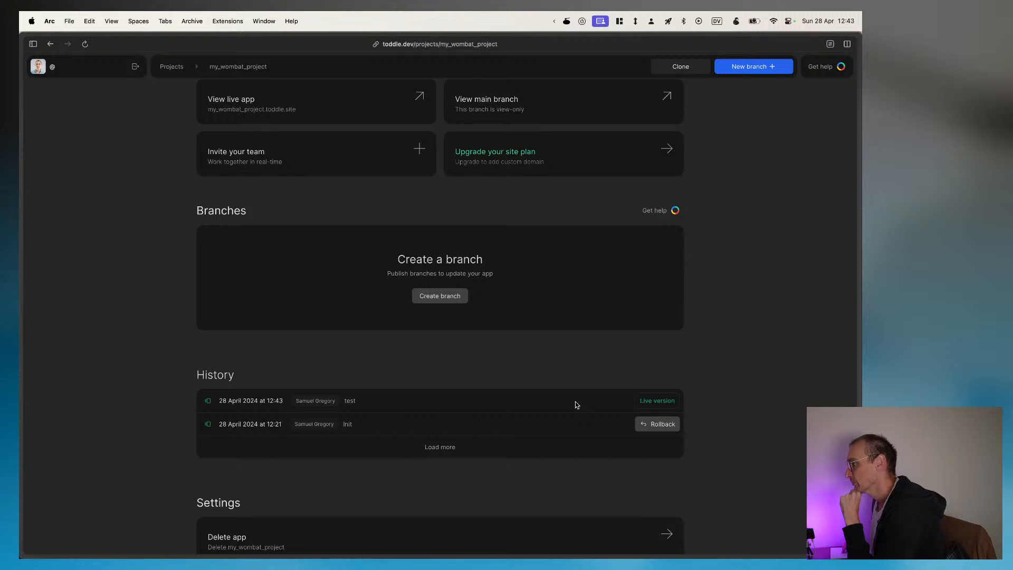
{"action": "left_click", "coordinate": [301, 107]}
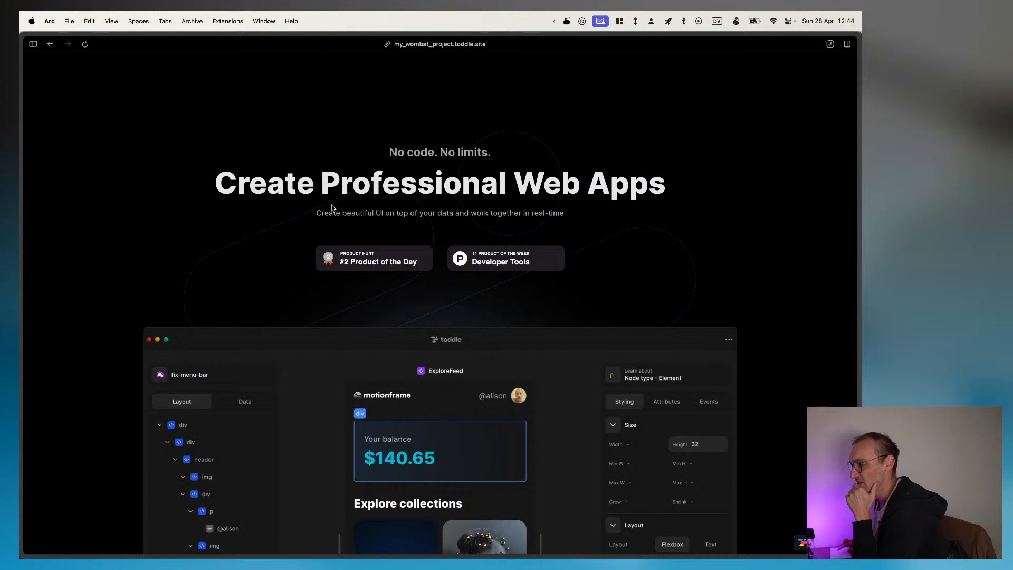
{"action": "scroll", "coordinate": [331, 208], "scroll_direction": "down", "scroll_amount": 10}
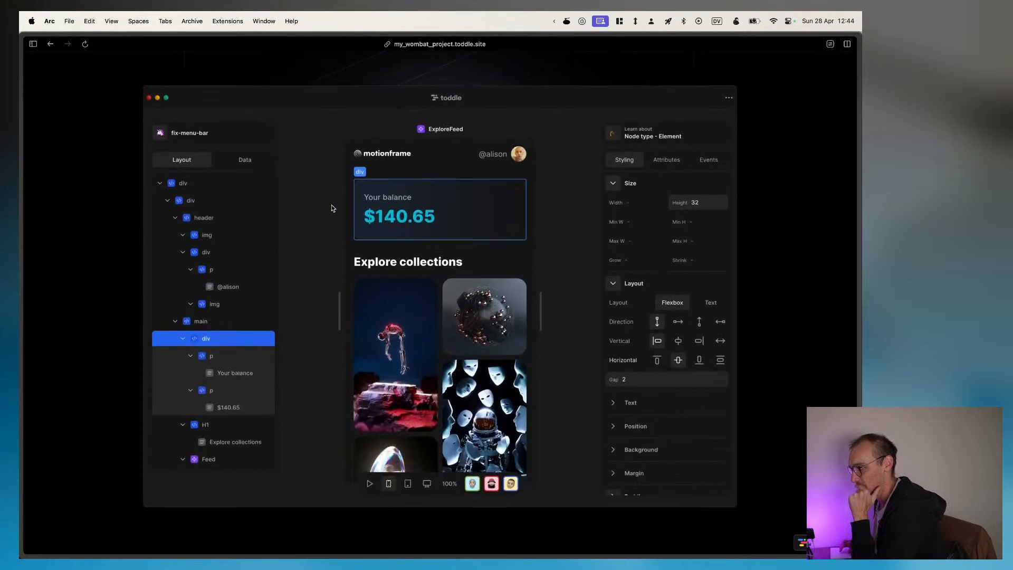
{"action": "scroll", "coordinate": [332, 207], "scroll_direction": "up", "scroll_amount": 10}
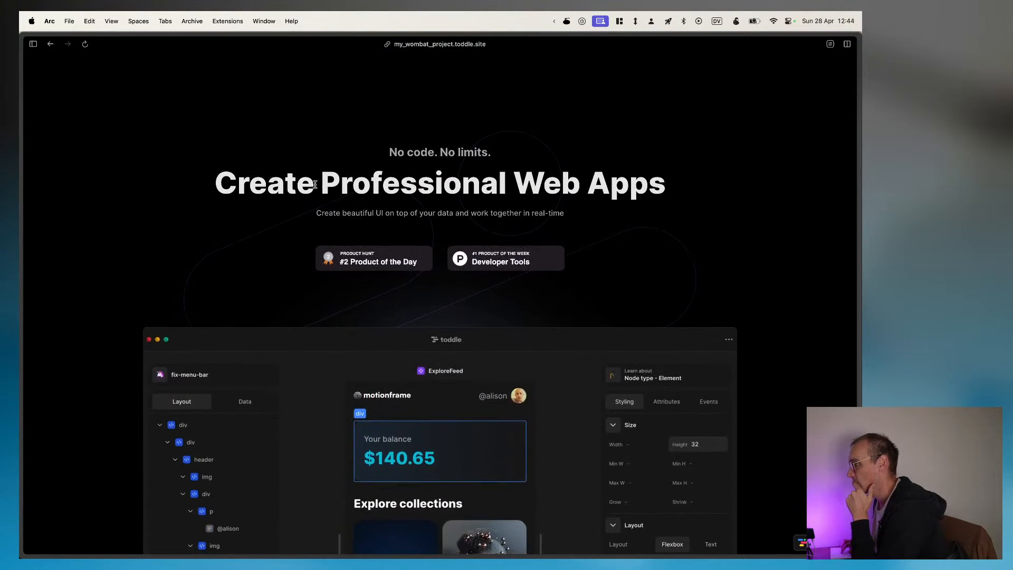
Step: Inspect the "#2 Product of the Day" badge in the browser's developer tools and widen the inspector slightly
{"action": "right_click", "coordinate": [369, 264]}
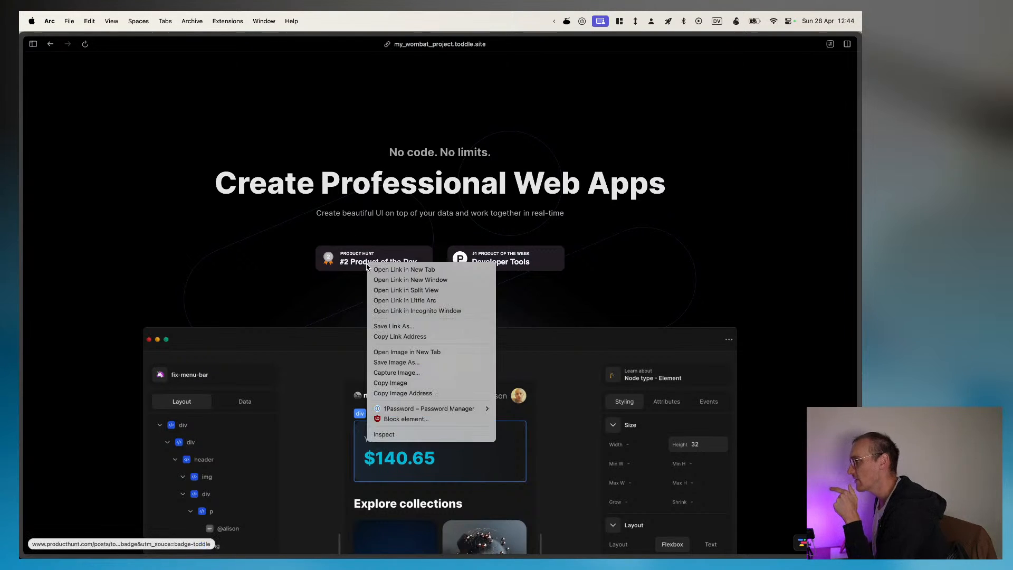
{"action": "left_click", "coordinate": [387, 434]}
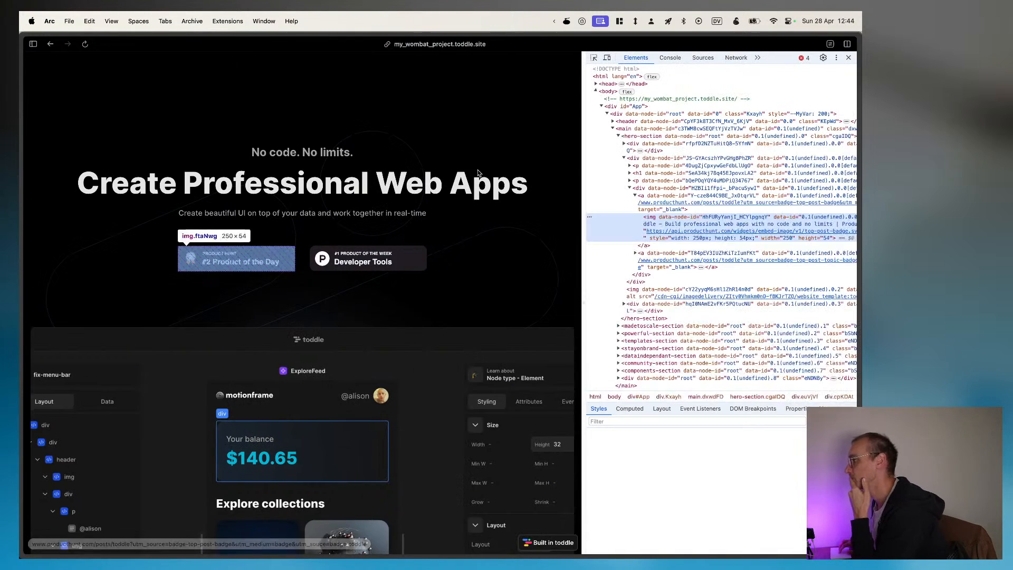
{"action": "left_click_drag", "start_coordinate": [584, 253], "coordinate": [575, 253]}
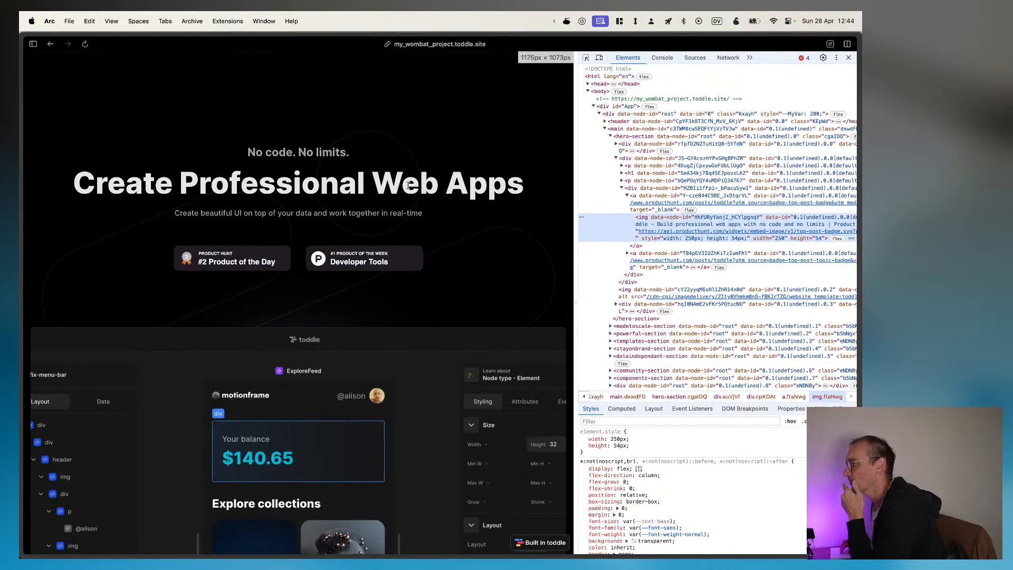
Step: Inspect the "Create Professional Web Apps" heading and examine its h1 element's attributes, class and CSS rules
{"action": "right_click", "coordinate": [391, 178]}
{"action": "left_click", "coordinate": [408, 314]}
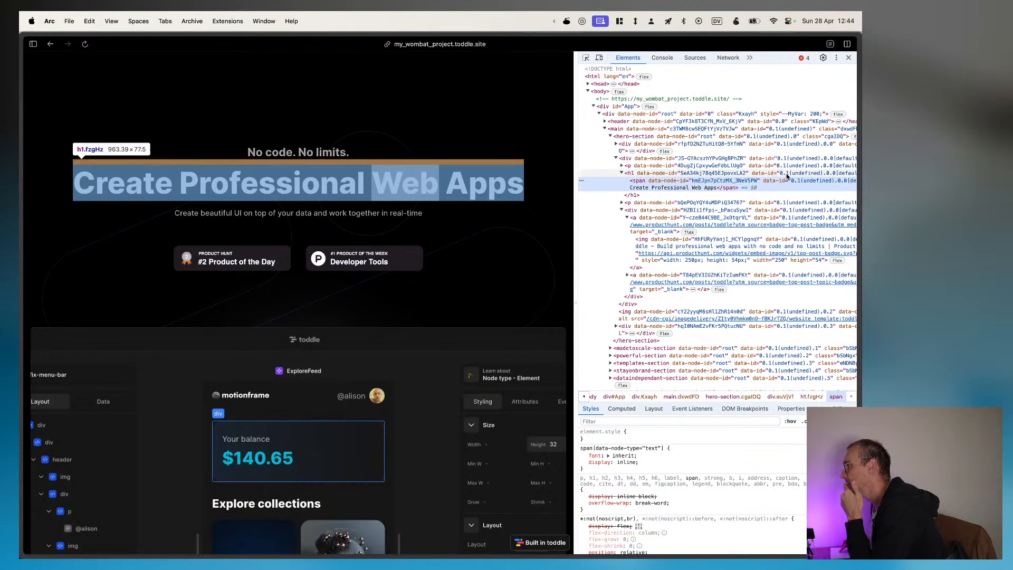
{"action": "scroll", "coordinate": [787, 175], "scroll_direction": "right", "scroll_amount": 5}
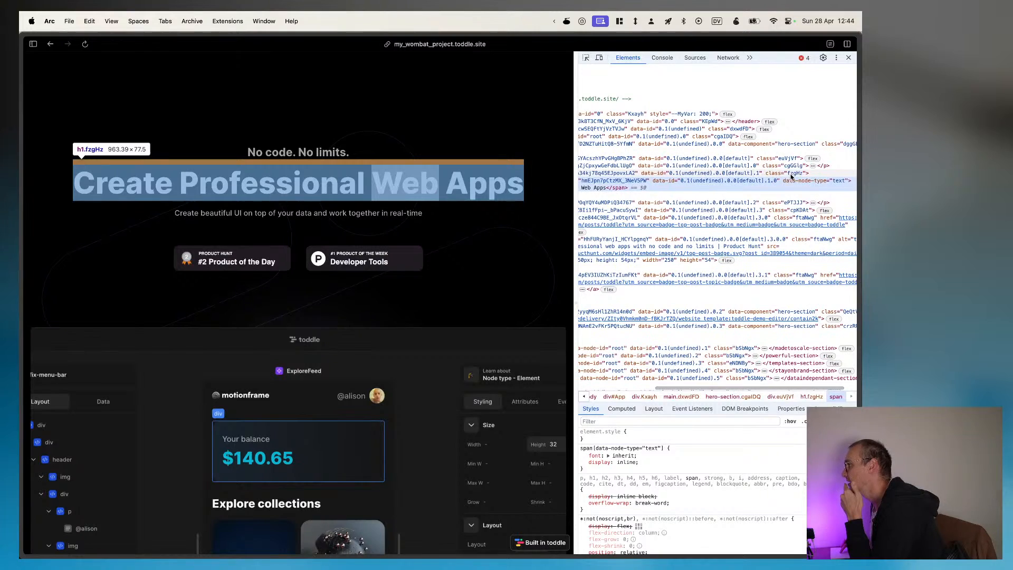
{"action": "left_click", "coordinate": [796, 175]}
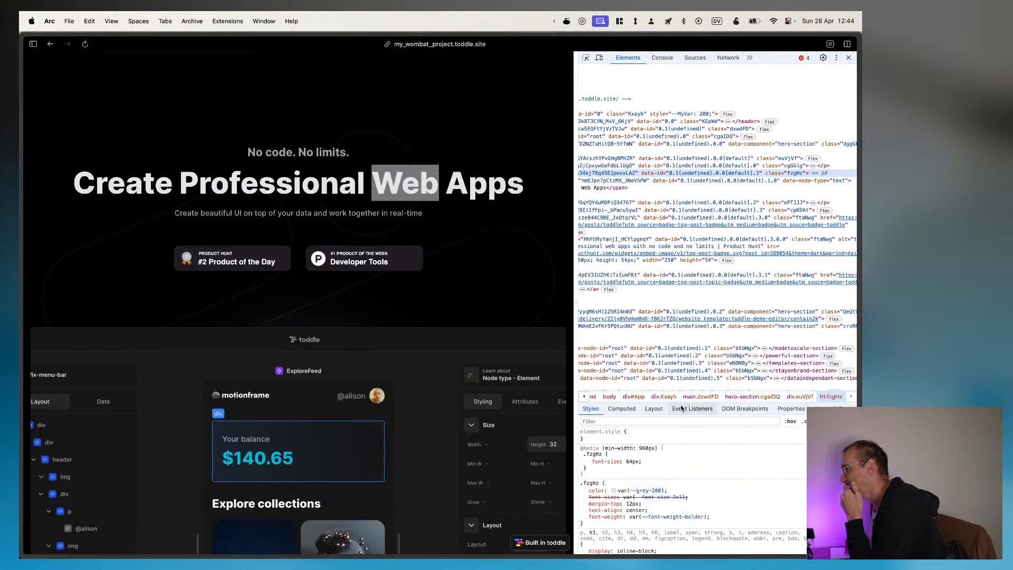
{"action": "scroll", "coordinate": [663, 489], "scroll_direction": "down", "scroll_amount": 1}
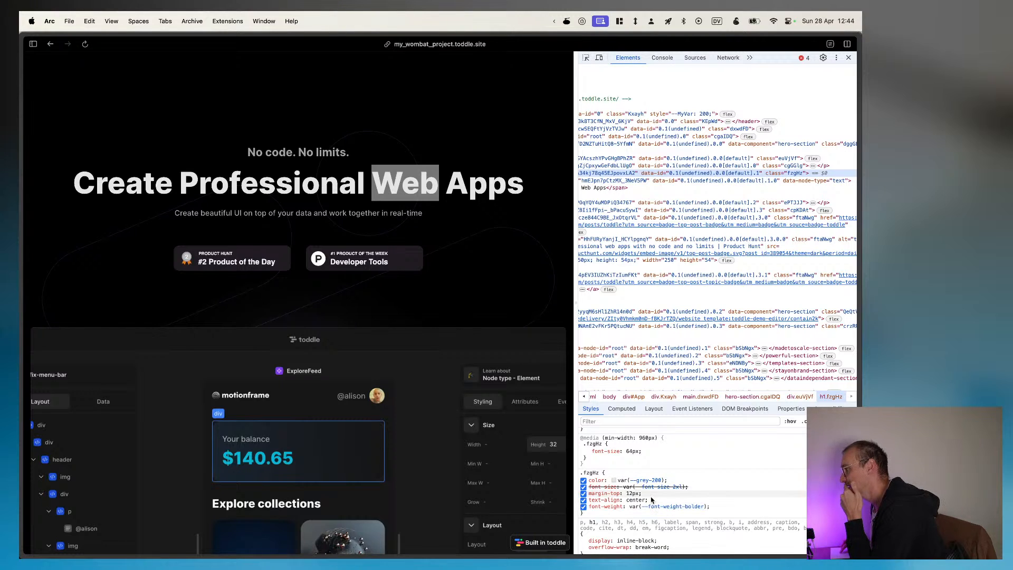
{"action": "scroll", "coordinate": [646, 495], "scroll_direction": "up", "scroll_amount": 1}
{"action": "scroll", "coordinate": [652, 503], "scroll_direction": "up", "scroll_amount": 1}
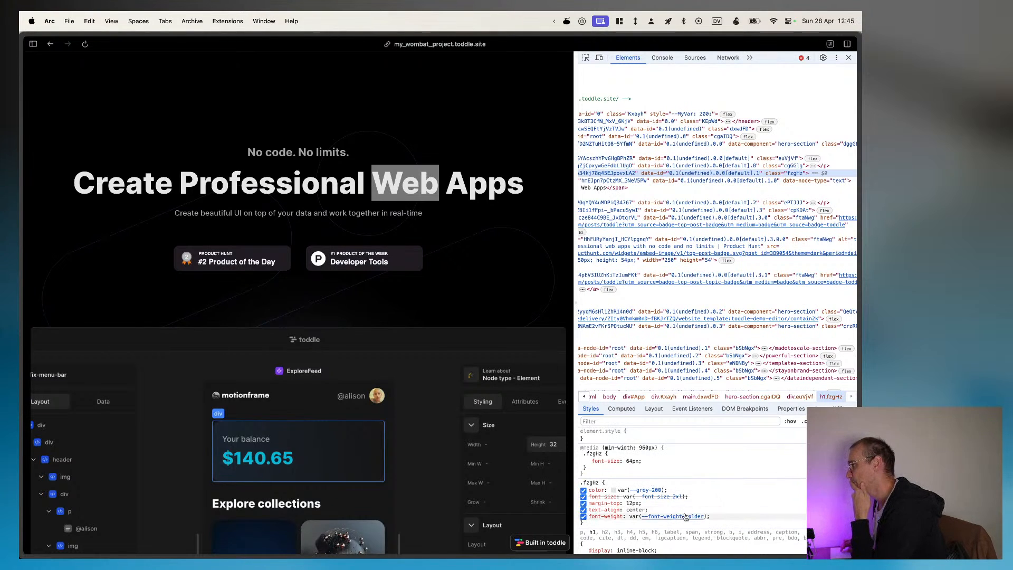
{"action": "scroll", "coordinate": [717, 142], "scroll_direction": "left", "scroll_amount": 1}
{"action": "scroll", "coordinate": [717, 142], "scroll_direction": "left", "scroll_amount": 2}
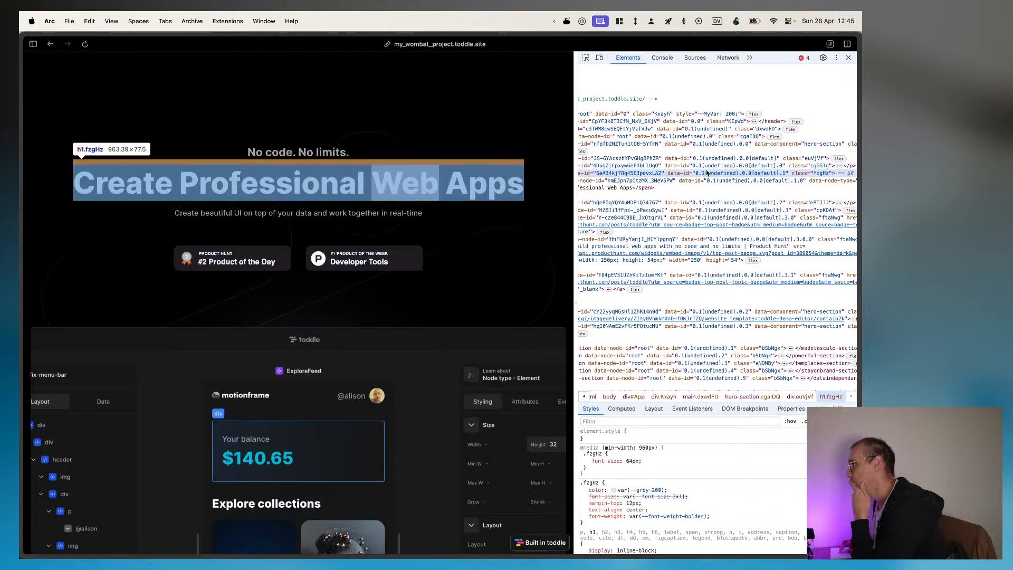
{"action": "scroll", "coordinate": [707, 173], "scroll_direction": "left", "scroll_amount": 3}
{"action": "scroll", "coordinate": [707, 172], "scroll_direction": "left", "scroll_amount": 6}
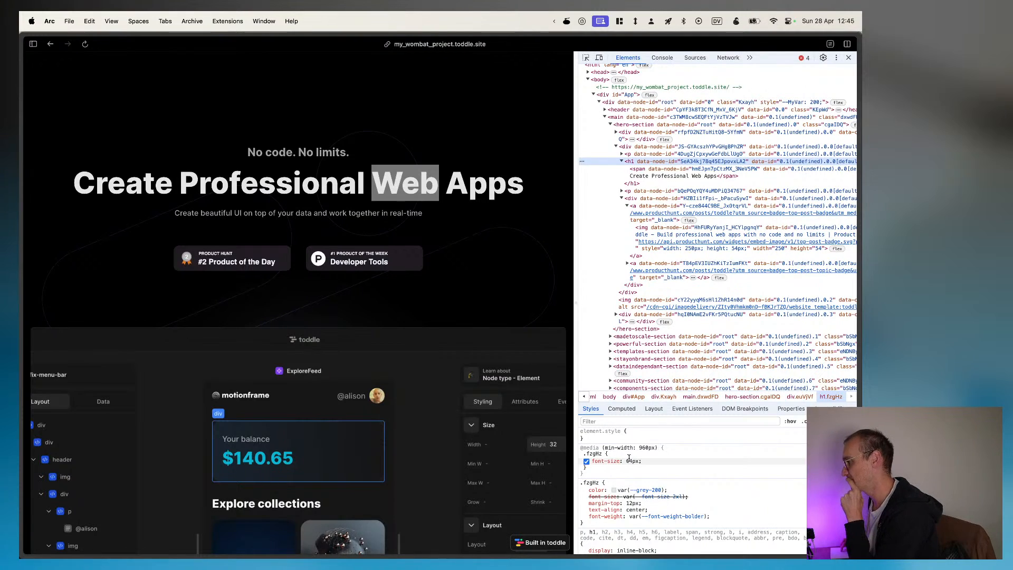
Step: Examine the markup and styles of the second badge link, the madetoscale-section and the powerful-section
{"action": "scroll", "coordinate": [664, 181], "scroll_direction": "down", "scroll_amount": 4}
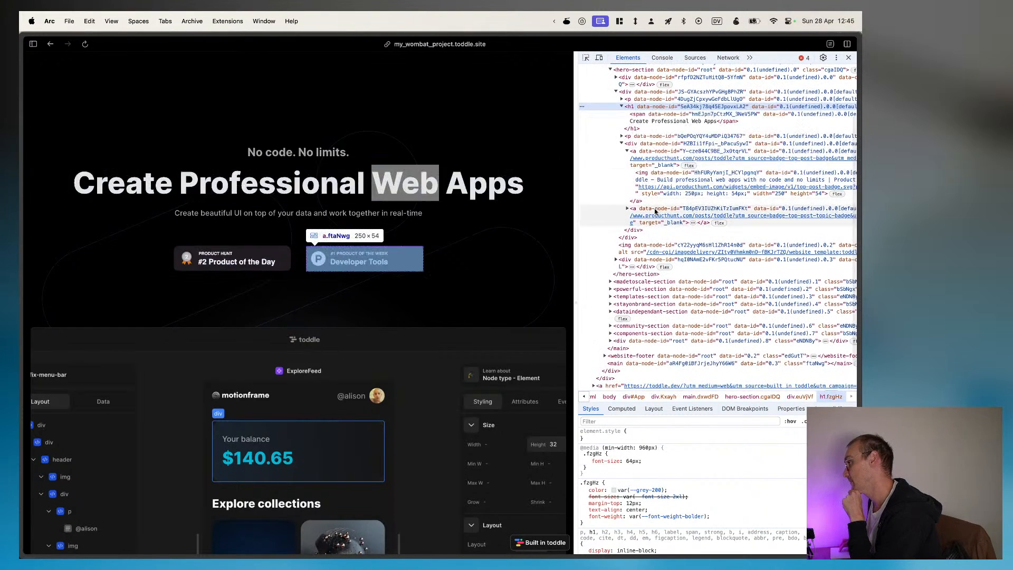
{"action": "left_click", "coordinate": [663, 215]}
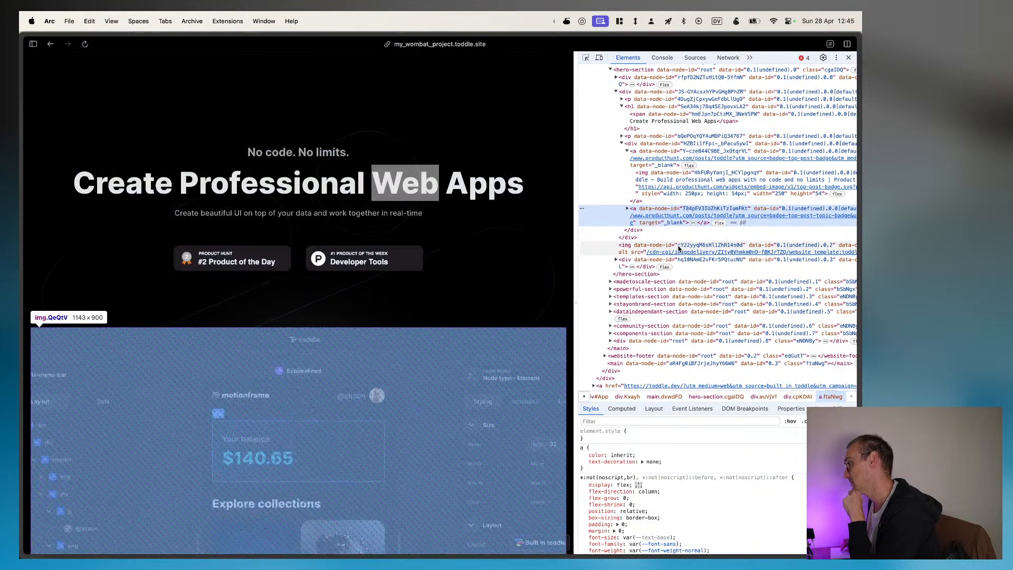
{"action": "scroll", "coordinate": [679, 248], "scroll_direction": "down", "scroll_amount": 2}
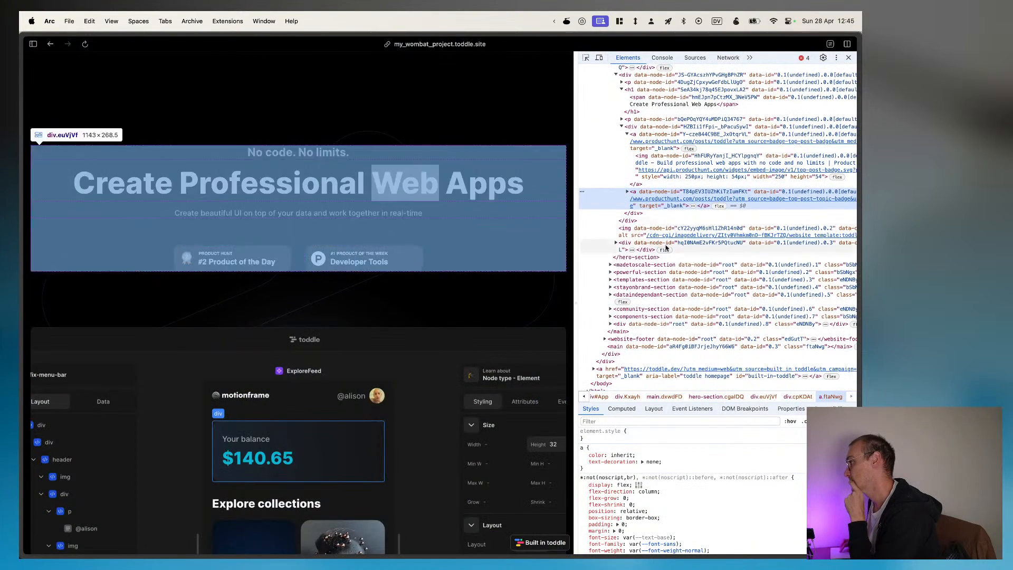
{"action": "left_click", "coordinate": [637, 262]}
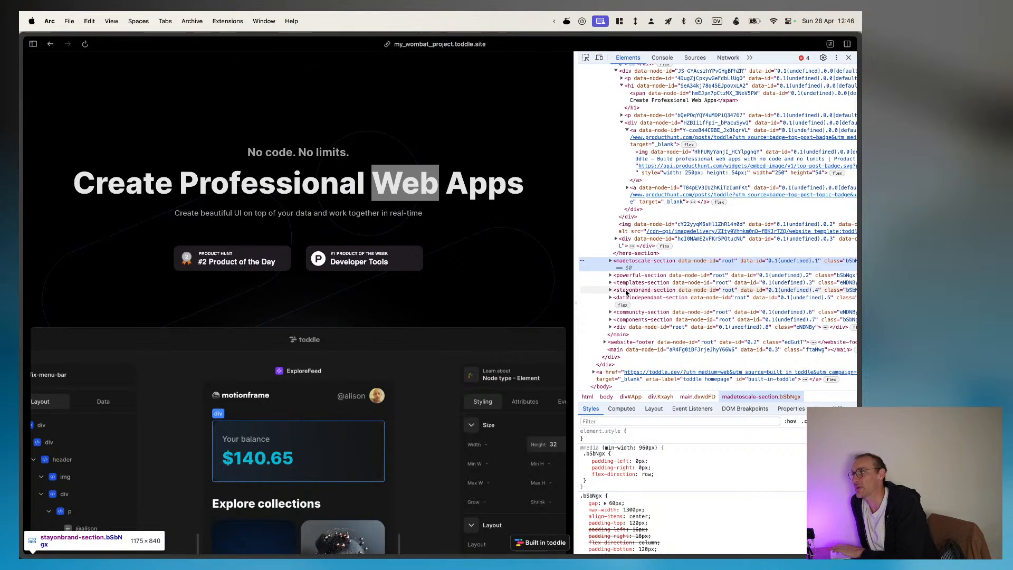
{"action": "left_click", "coordinate": [612, 276]}
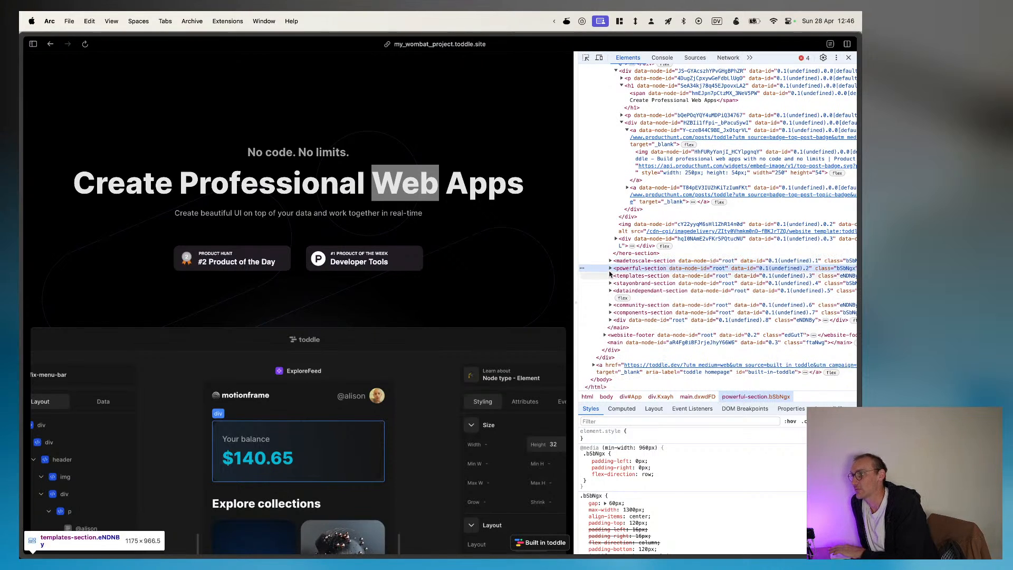
Step: Expand the powerful-section and its nested section-header, and examine their child elements, attributes and CSS rules
{"action": "left_click", "coordinate": [610, 268]}
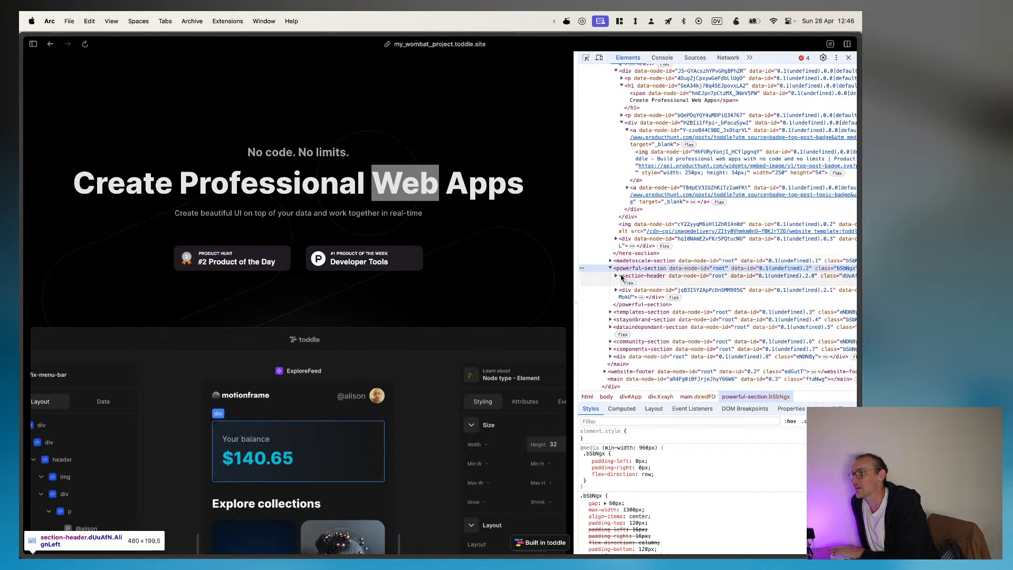
{"action": "left_click", "coordinate": [617, 276]}
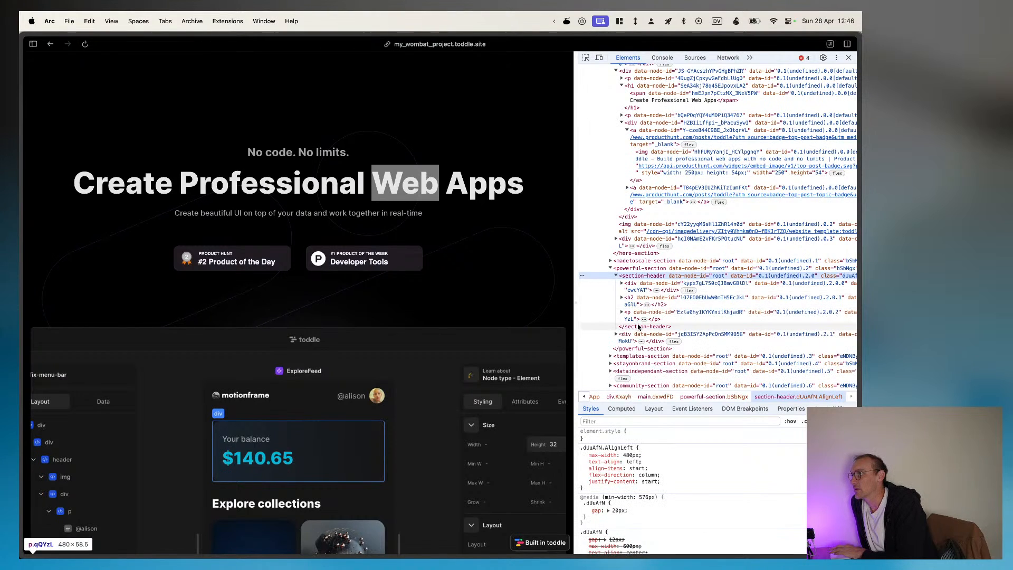
{"action": "scroll", "coordinate": [700, 316], "scroll_direction": "right", "scroll_amount": 3}
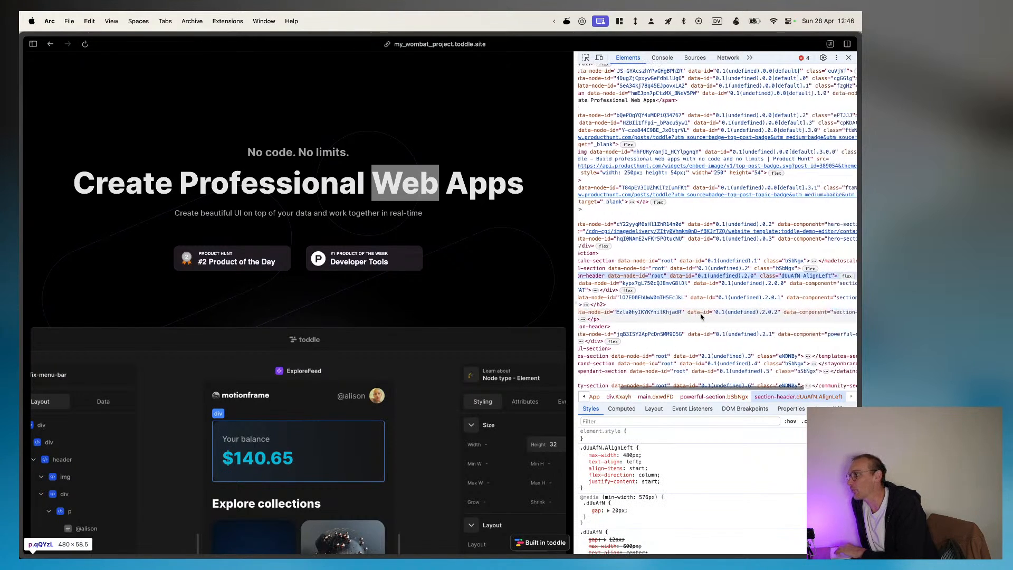
{"action": "scroll", "coordinate": [686, 316], "scroll_direction": "left", "scroll_amount": 4}
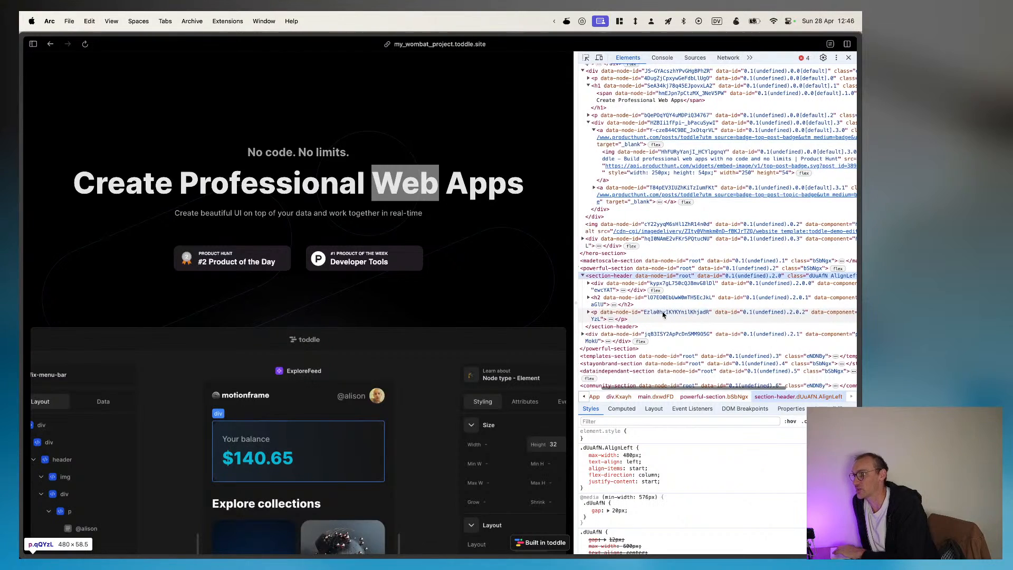
{"action": "scroll", "coordinate": [664, 315], "scroll_direction": "left", "scroll_amount": 2}
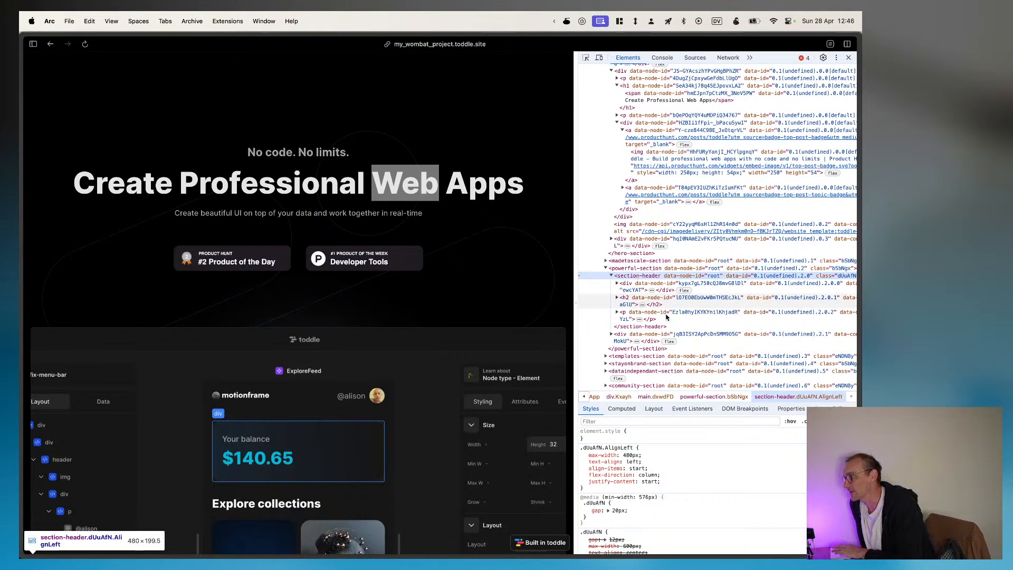
{"action": "scroll", "coordinate": [685, 369], "scroll_direction": "down", "scroll_amount": 2}
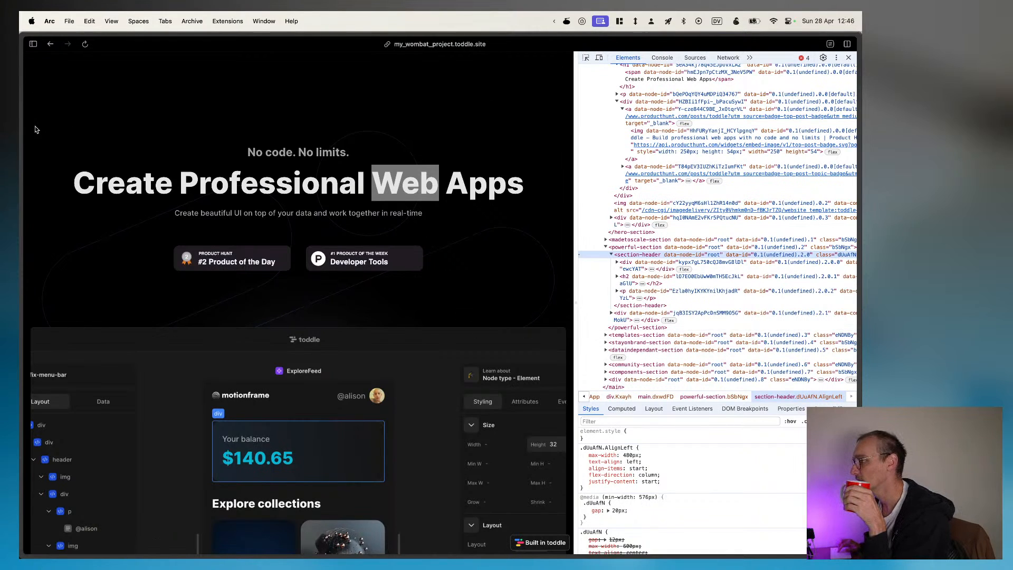
Step: Switch back to the my_wombat_project dashboard and review its branches, history and settings
{"action": "mouse_move", "coordinate": [22, 132]}
{"action": "left_click", "coordinate": [57, 232]}
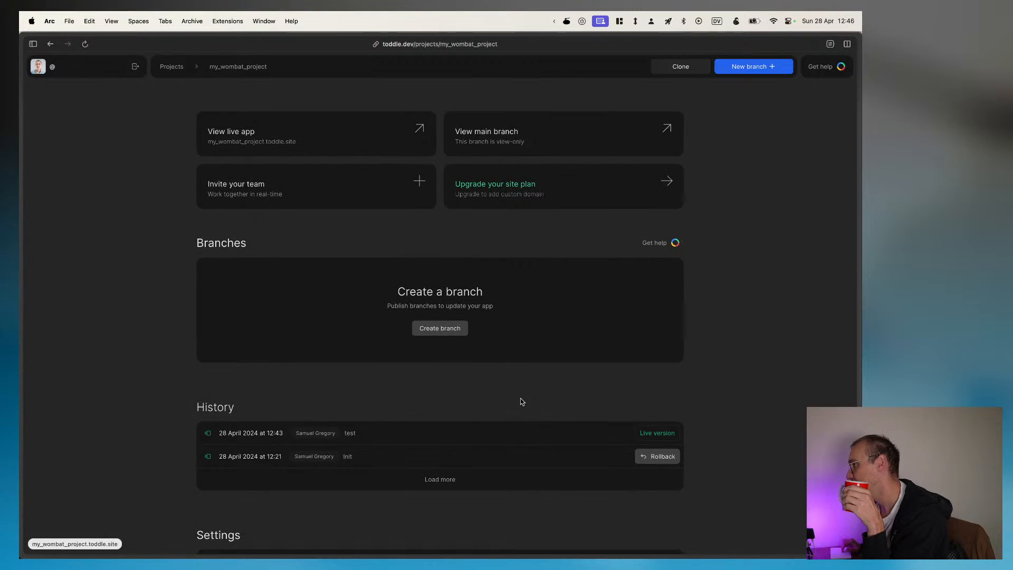
{"action": "scroll", "coordinate": [521, 399], "scroll_direction": "down", "scroll_amount": 3}
{"action": "scroll", "coordinate": [520, 401], "scroll_direction": "up", "scroll_amount": 3}
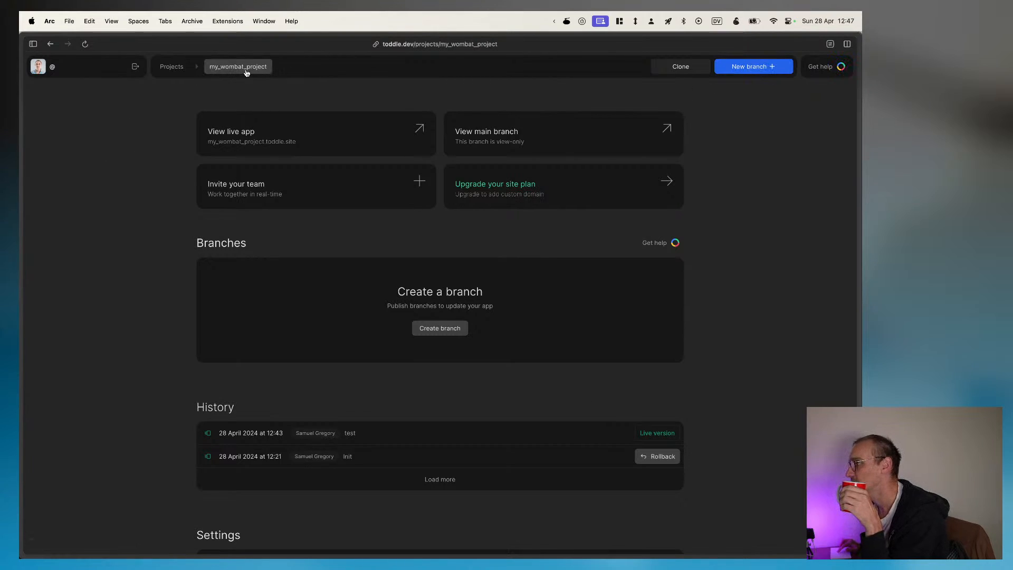
{"action": "left_click", "coordinate": [229, 72]}
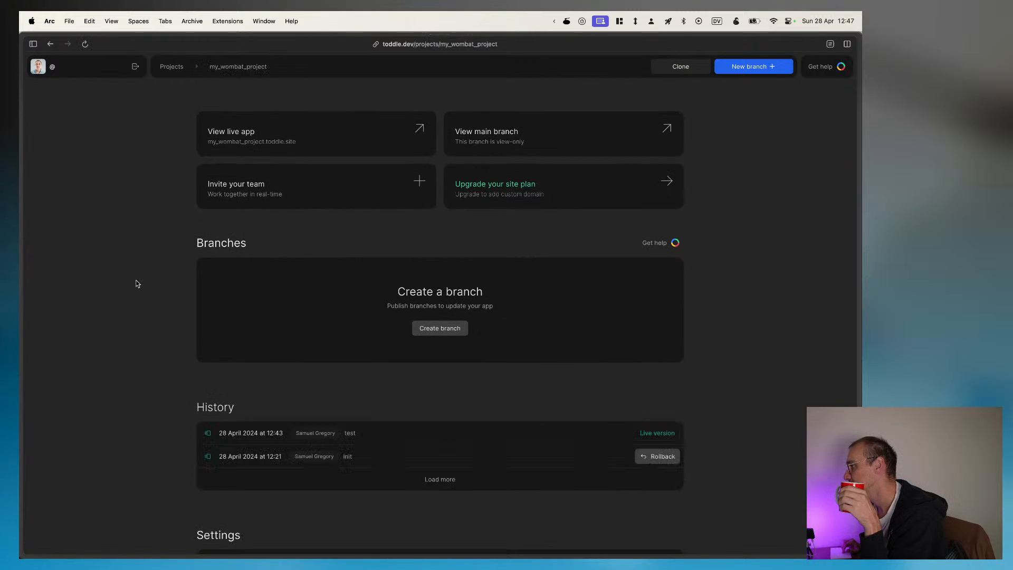
{"action": "scroll", "coordinate": [137, 284], "scroll_direction": "down", "scroll_amount": 5}
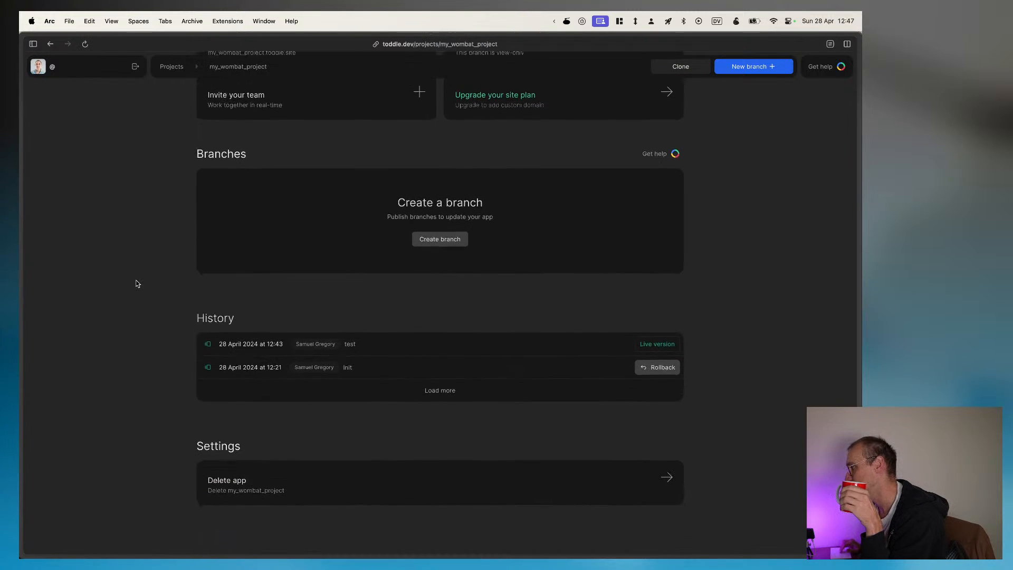
{"action": "scroll", "coordinate": [137, 284], "scroll_direction": "up", "scroll_amount": 5}
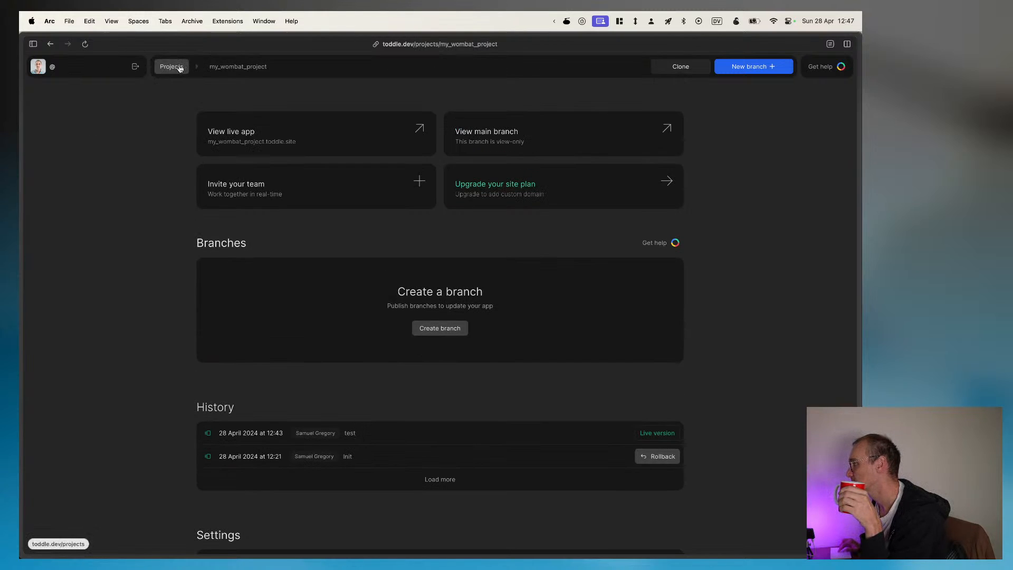
Step: Open the view-only main branch and examine the styling of the hero-section's div, the root div and the hero's first paragraph
{"action": "left_click", "coordinate": [505, 128]}
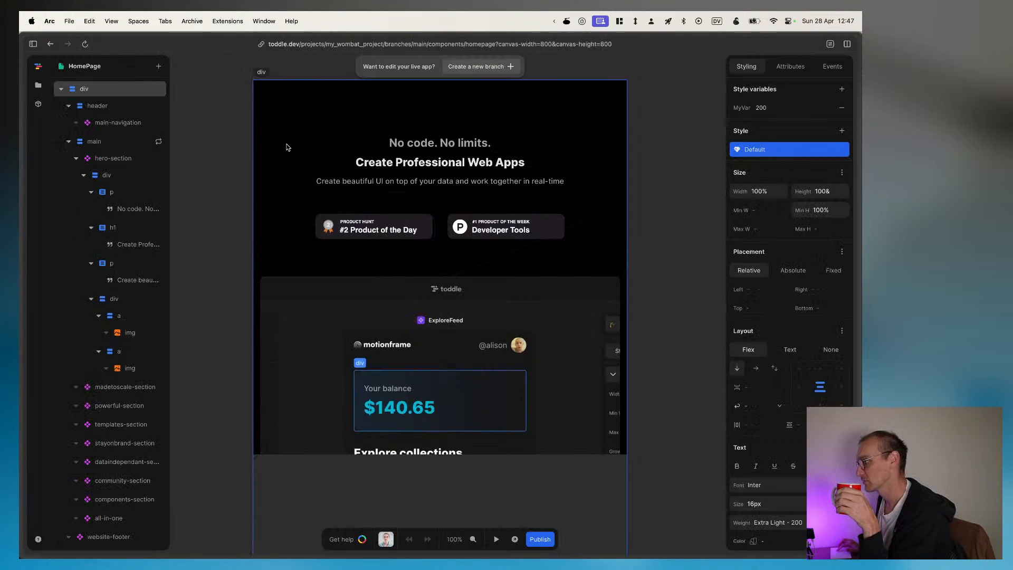
{"action": "mouse_move", "coordinate": [21, 214]}
{"action": "left_click", "coordinate": [107, 175]}
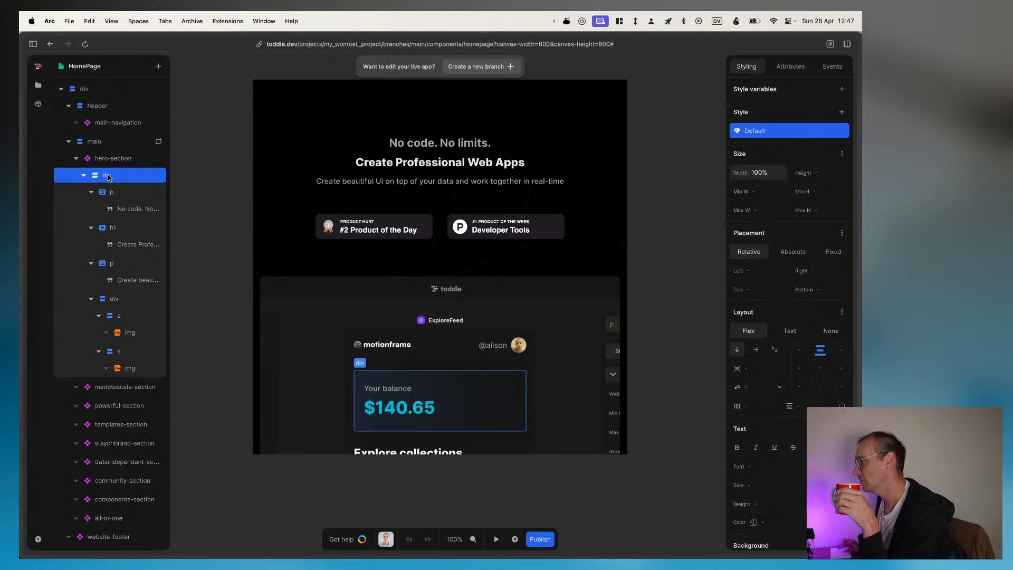
{"action": "left_click", "coordinate": [417, 388]}
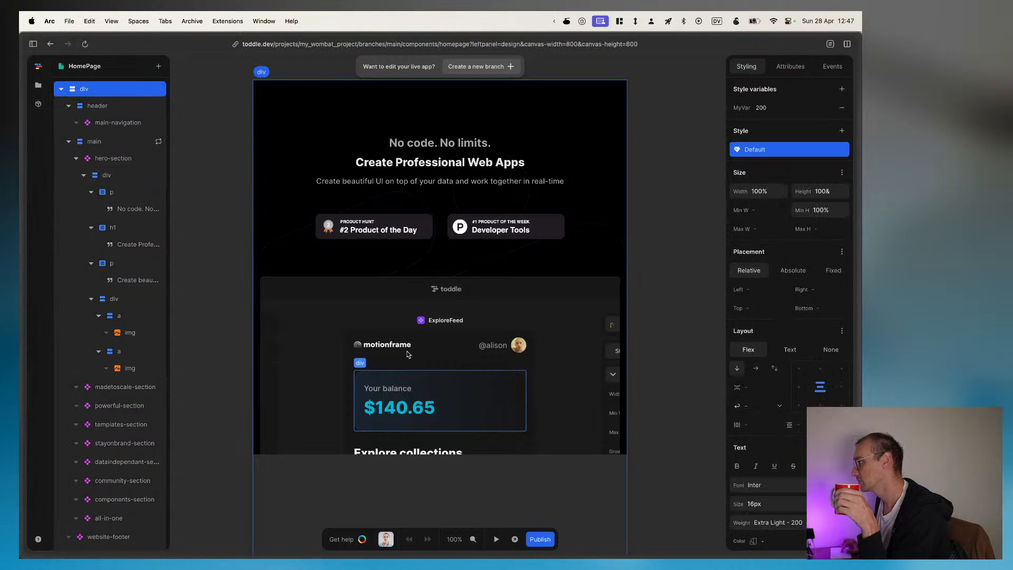
{"action": "left_click", "coordinate": [113, 193]}
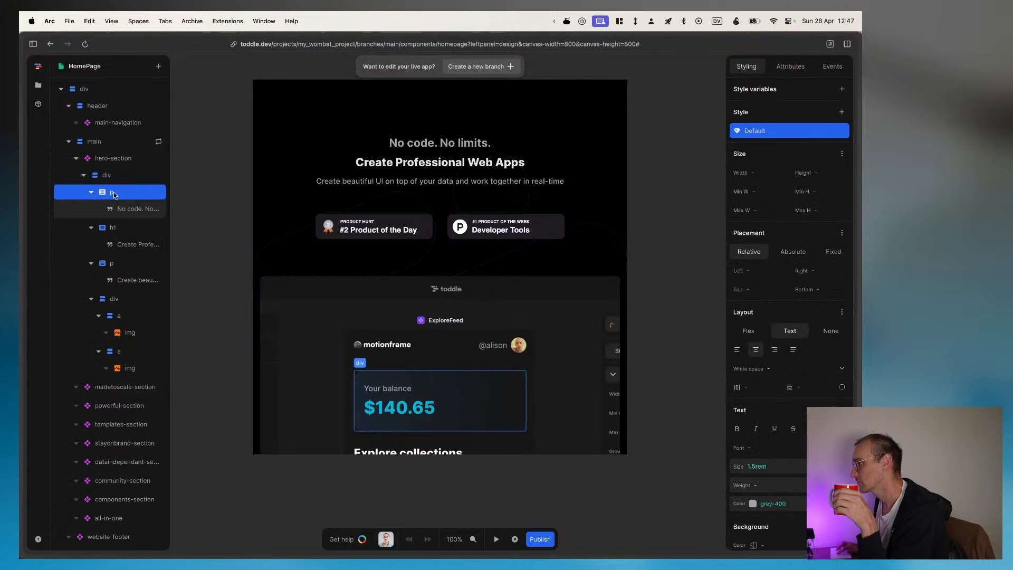
Step: Examine the "No code. No limits." text node and its parent paragraph in the hero section
{"action": "scroll", "coordinate": [403, 389], "scroll_direction": "down", "scroll_amount": 5}
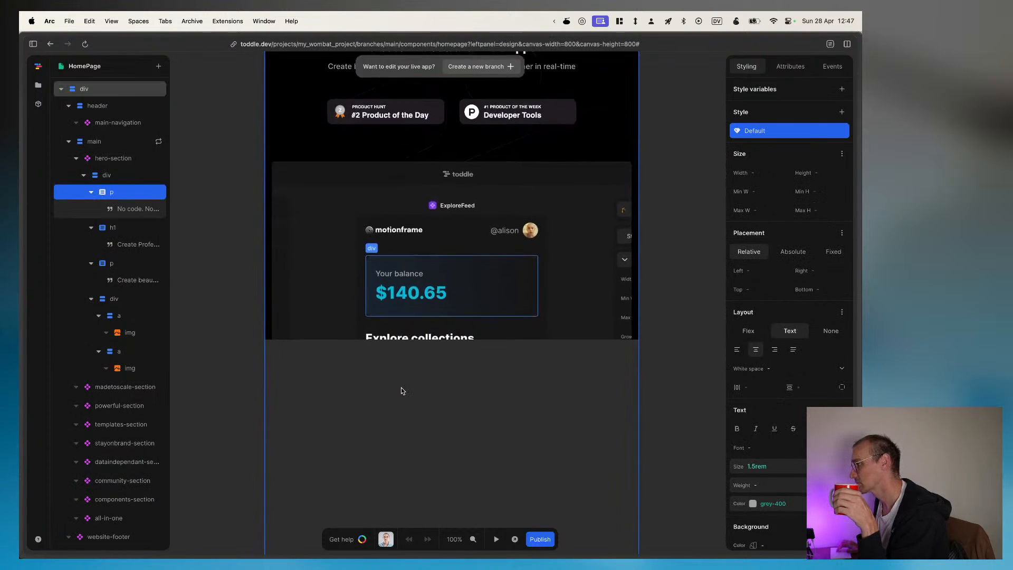
{"action": "scroll", "coordinate": [402, 390], "scroll_direction": "up", "scroll_amount": 8}
{"action": "scroll", "coordinate": [403, 390], "scroll_direction": "up", "scroll_amount": 2}
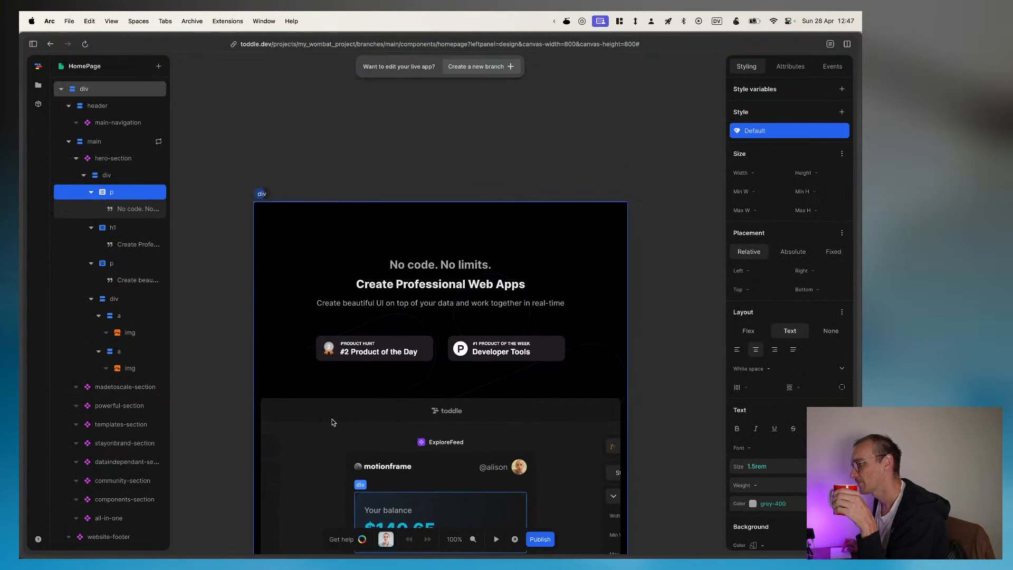
{"action": "scroll", "coordinate": [354, 424], "scroll_direction": "down", "scroll_amount": 15}
{"action": "scroll", "coordinate": [355, 426], "scroll_direction": "left", "scroll_amount": 3}
{"action": "scroll", "coordinate": [354, 426], "scroll_direction": "right", "scroll_amount": 3}
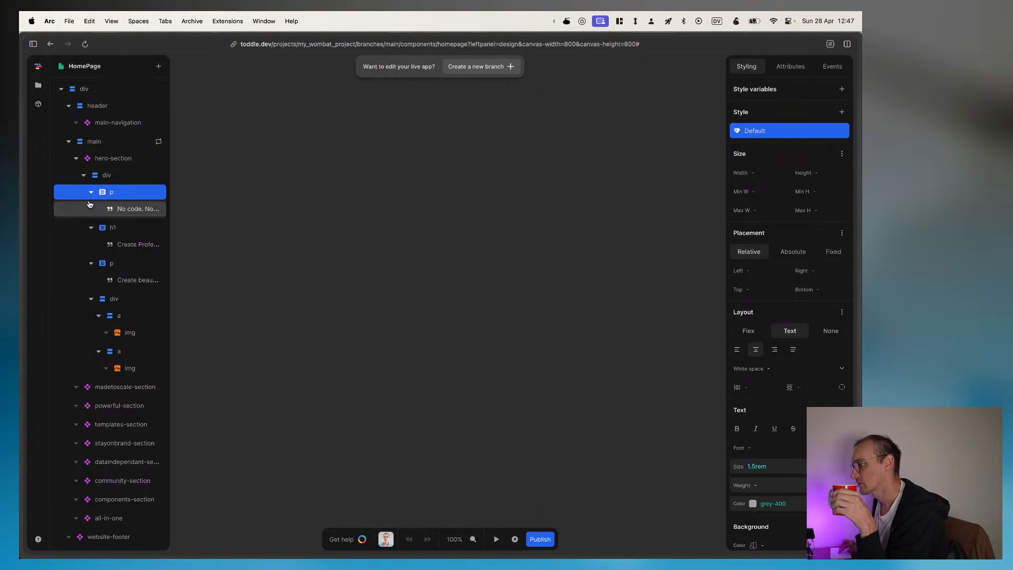
{"action": "left_click", "coordinate": [125, 208]}
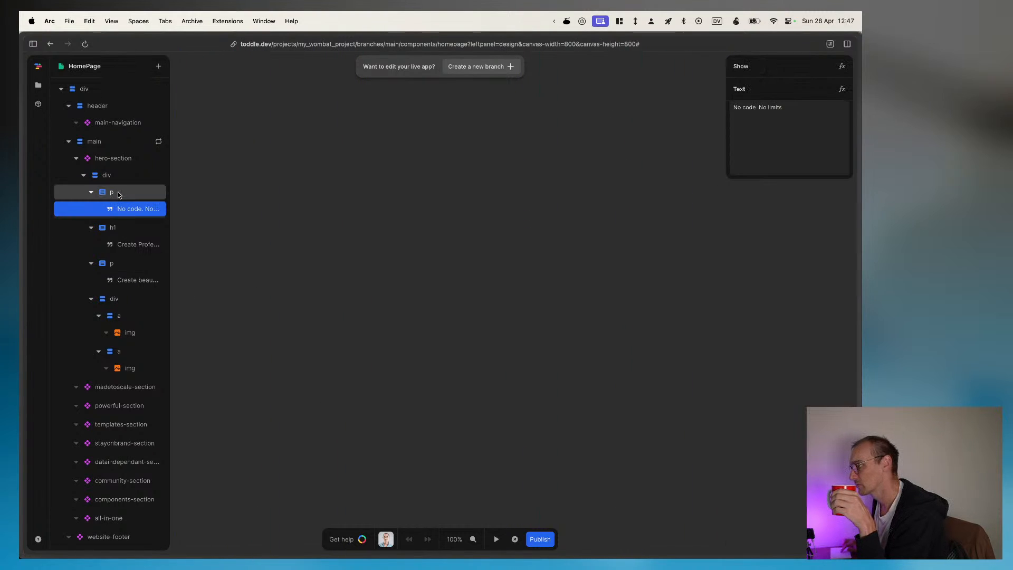
{"action": "left_click", "coordinate": [119, 192]}
{"action": "left_click", "coordinate": [117, 181]}
{"action": "left_click", "coordinate": [114, 192]}
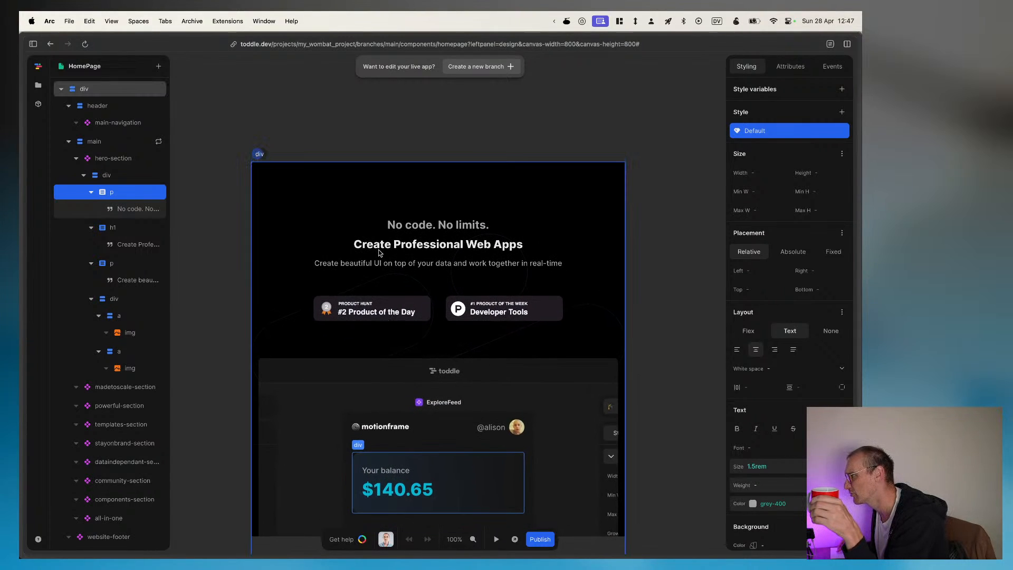
Step: Select the page's root div, then show the project's files and the page-level settings of HomePage
{"action": "left_click", "coordinate": [378, 253]}
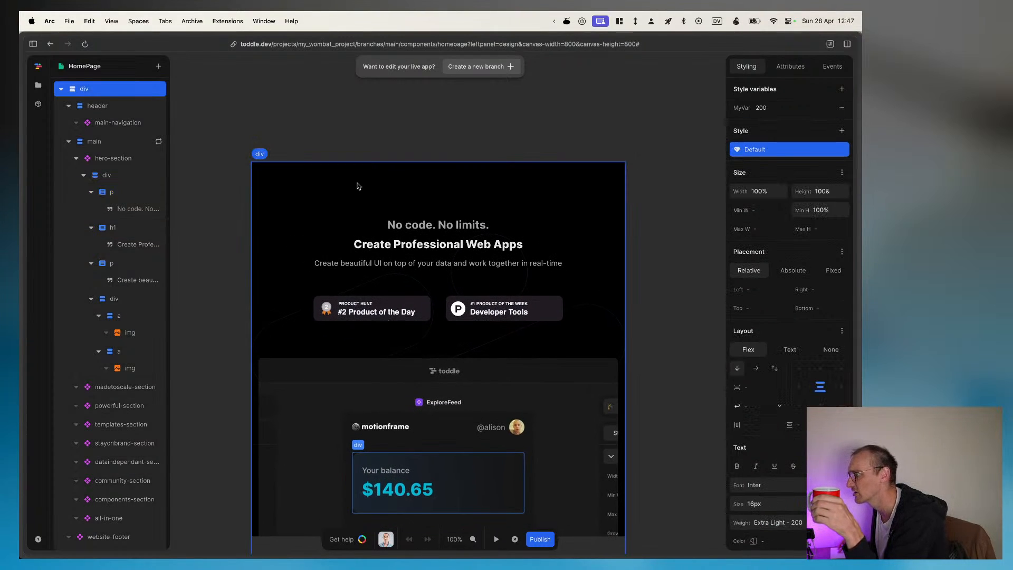
{"action": "left_click", "coordinate": [38, 85]}
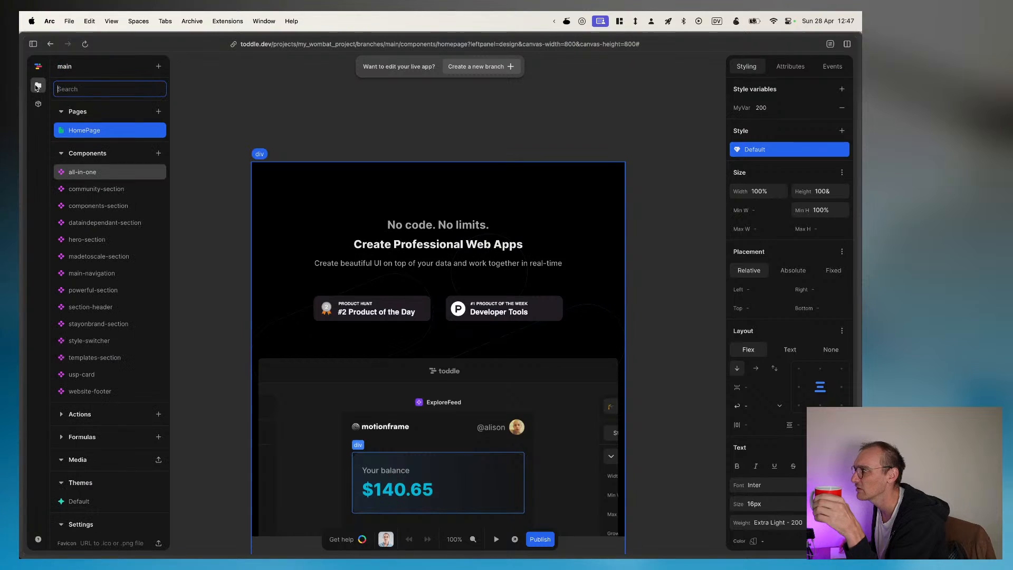
{"action": "double_click", "coordinate": [95, 134]}
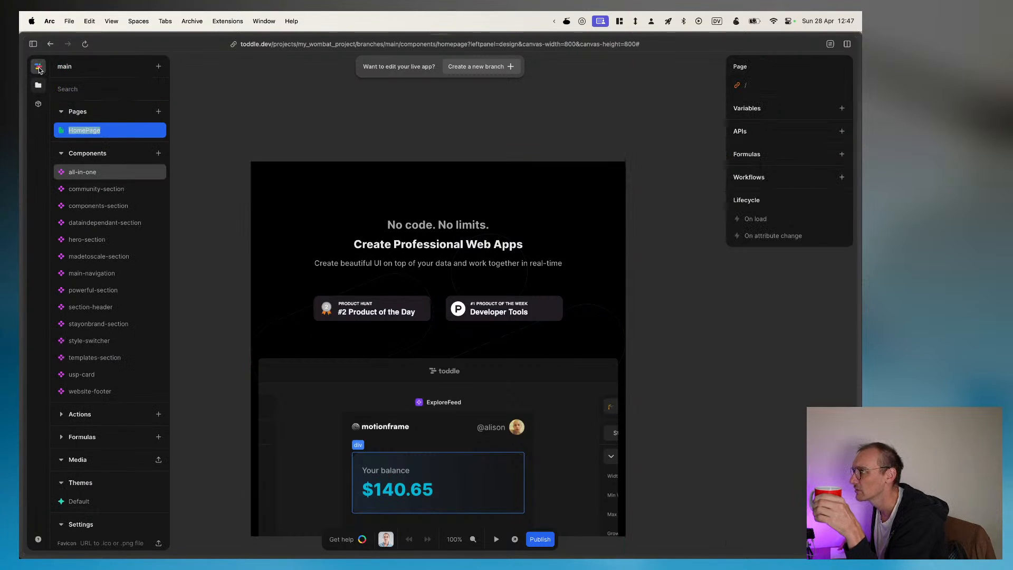
Step: Return to the project dashboard, dismiss the profile dialog and look through the branches, history and settings
{"action": "left_click", "coordinate": [39, 69]}
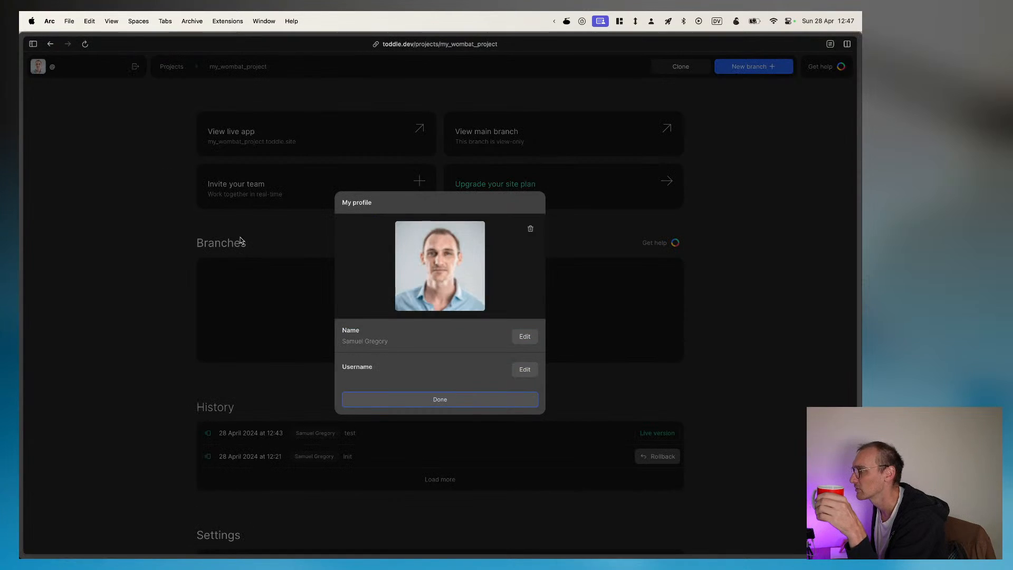
{"action": "left_click", "coordinate": [271, 208]}
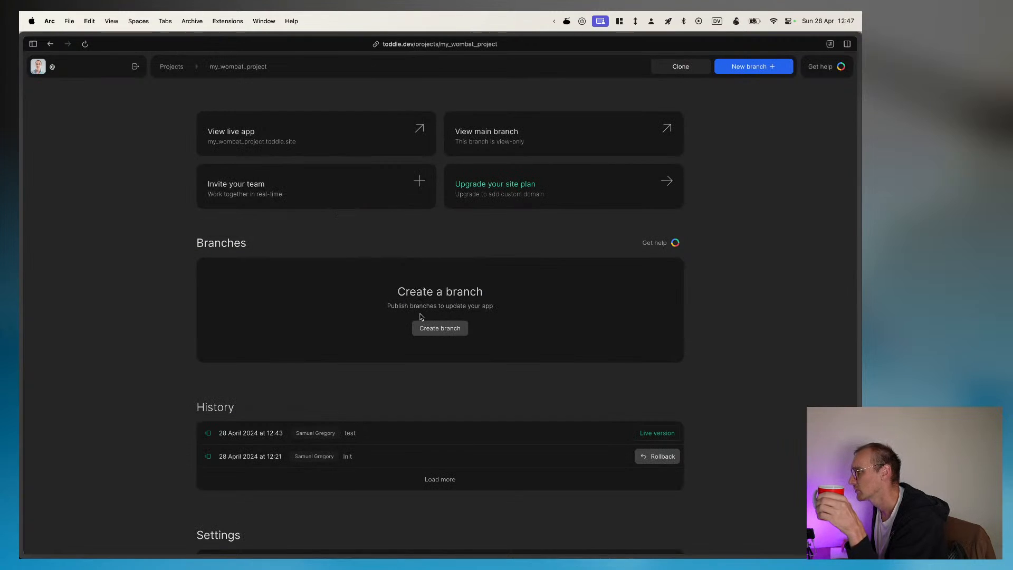
{"action": "scroll", "coordinate": [444, 452], "scroll_direction": "down", "scroll_amount": 3}
{"action": "scroll", "coordinate": [445, 452], "scroll_direction": "down", "scroll_amount": 1}
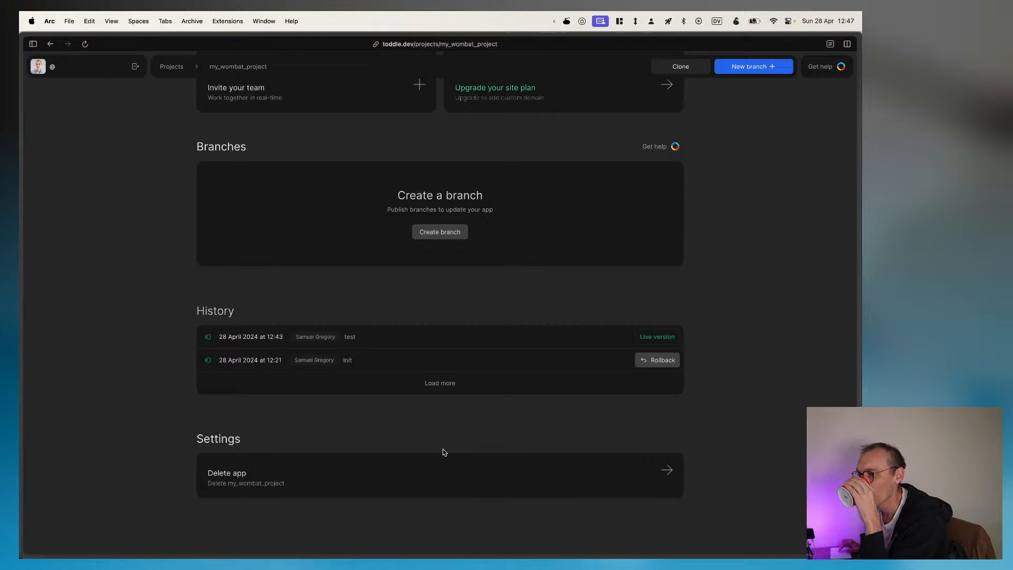
{"action": "scroll", "coordinate": [443, 357], "scroll_direction": "up", "scroll_amount": 3}
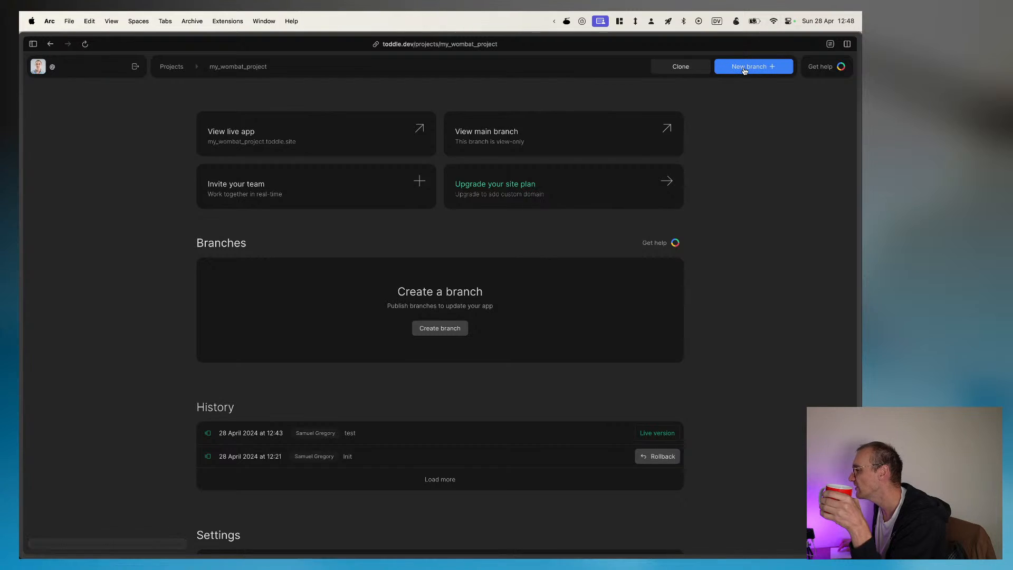
{"action": "left_click", "coordinate": [445, 329]}
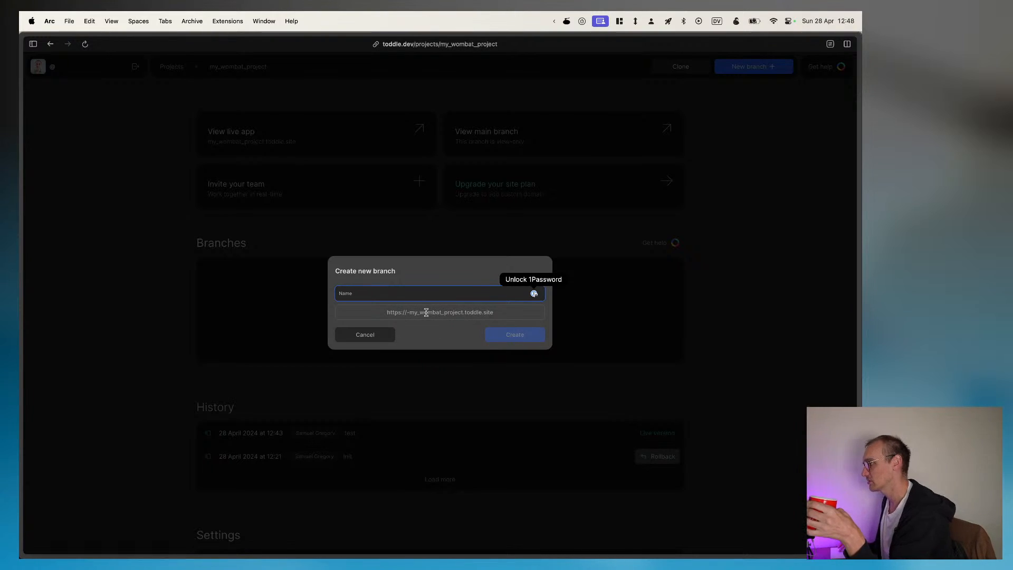
{"action": "left_click", "coordinate": [364, 336]}
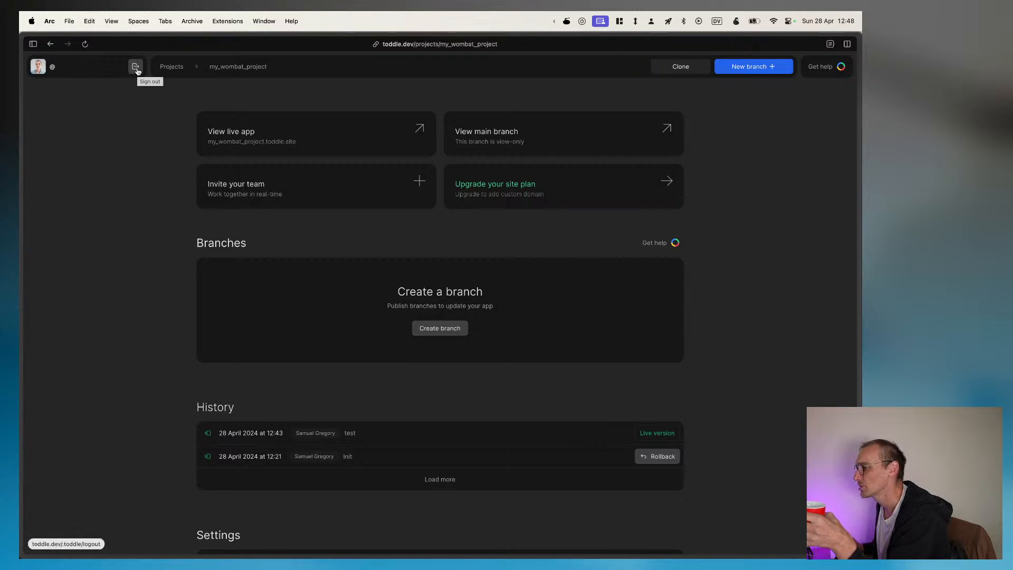
{"action": "left_click", "coordinate": [162, 70]}
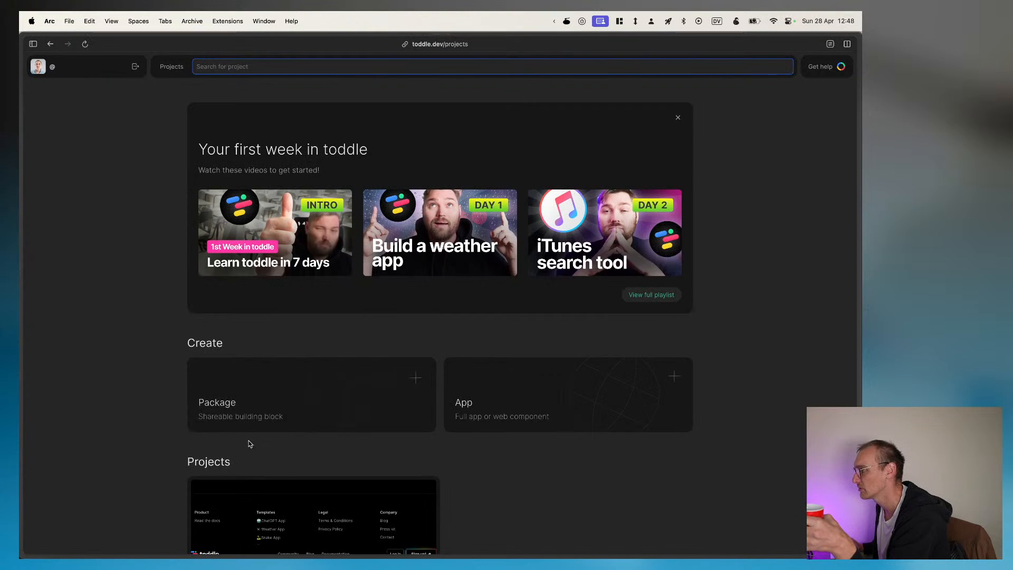
{"action": "scroll", "coordinate": [364, 429], "scroll_direction": "down", "scroll_amount": 3}
{"action": "left_click", "coordinate": [358, 466]}
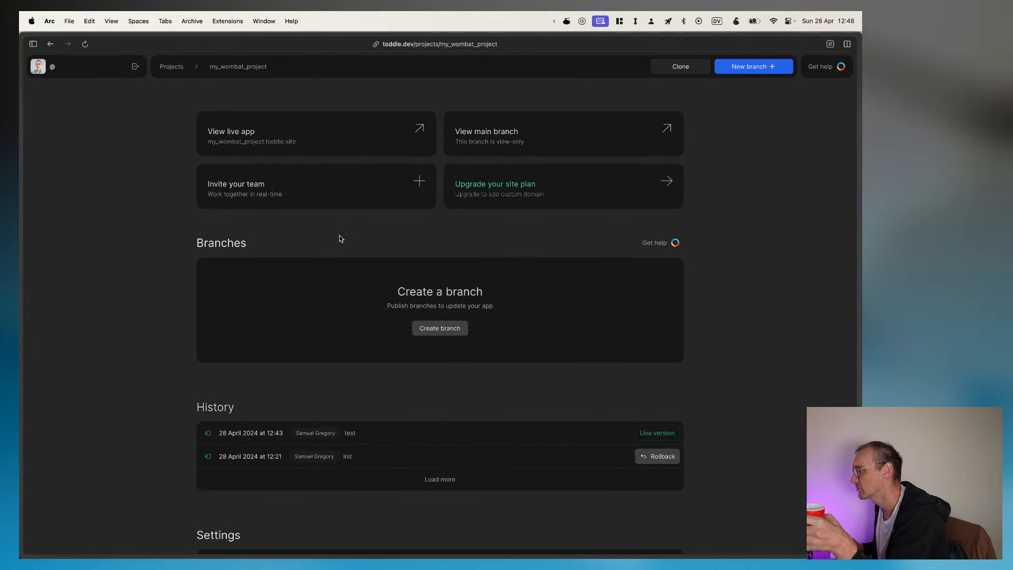
Step: Create a new branch of the project named add_some_stuff
{"action": "left_click", "coordinate": [441, 328]}
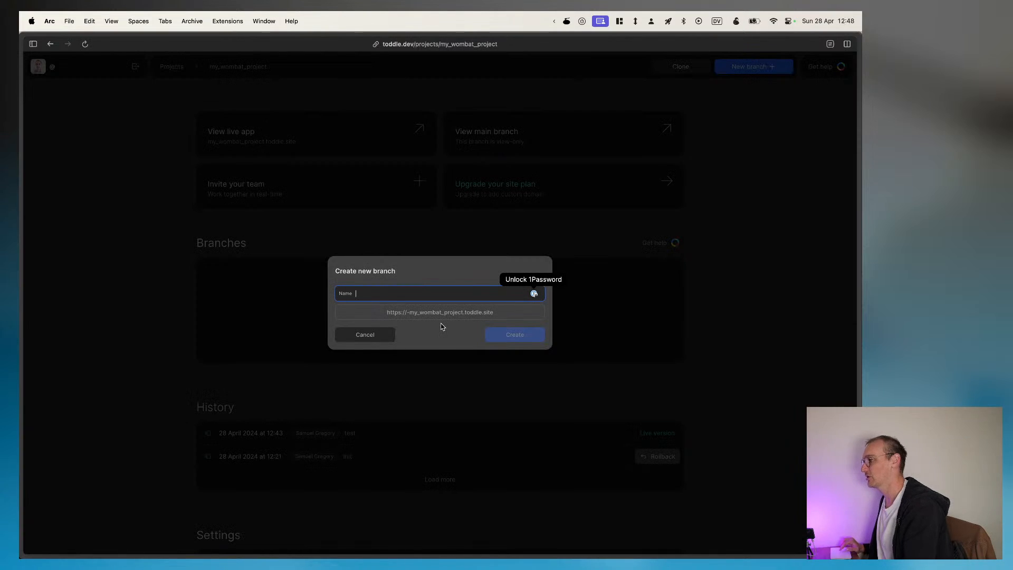
{"action": "type", "text": "add"}
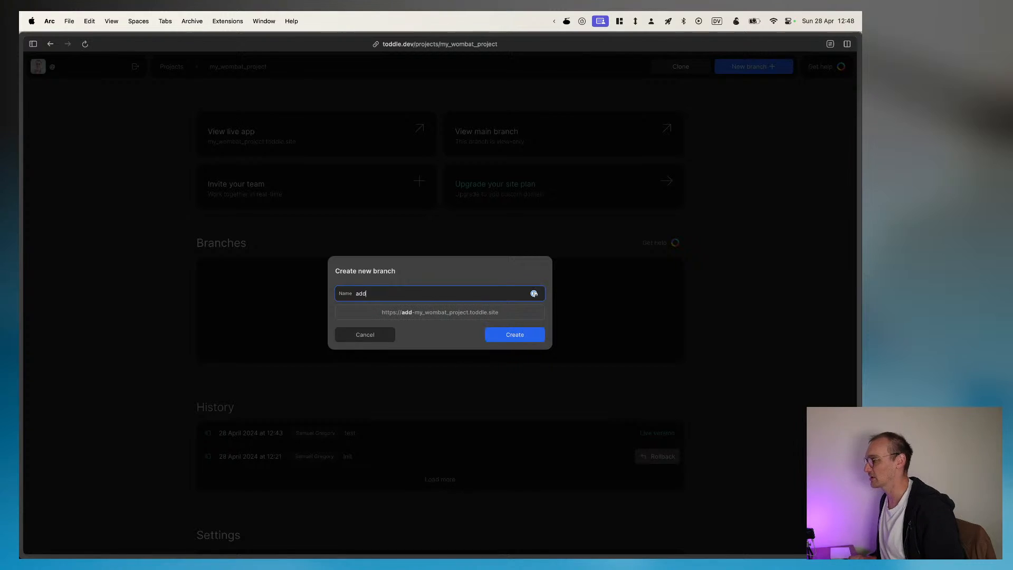
{"action": "type", "text": "-some"}
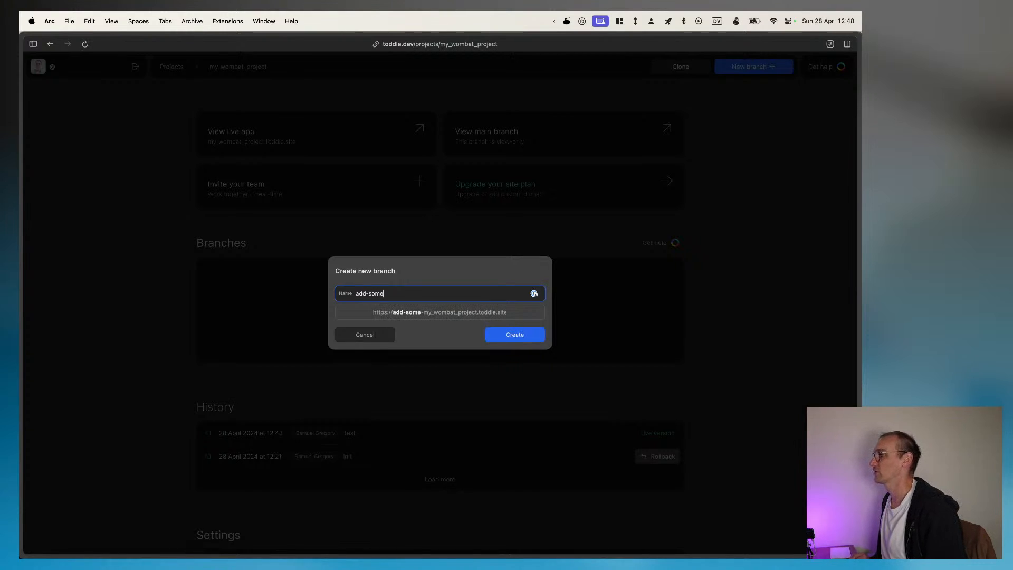
{"action": "type", "text": "-stuff"}
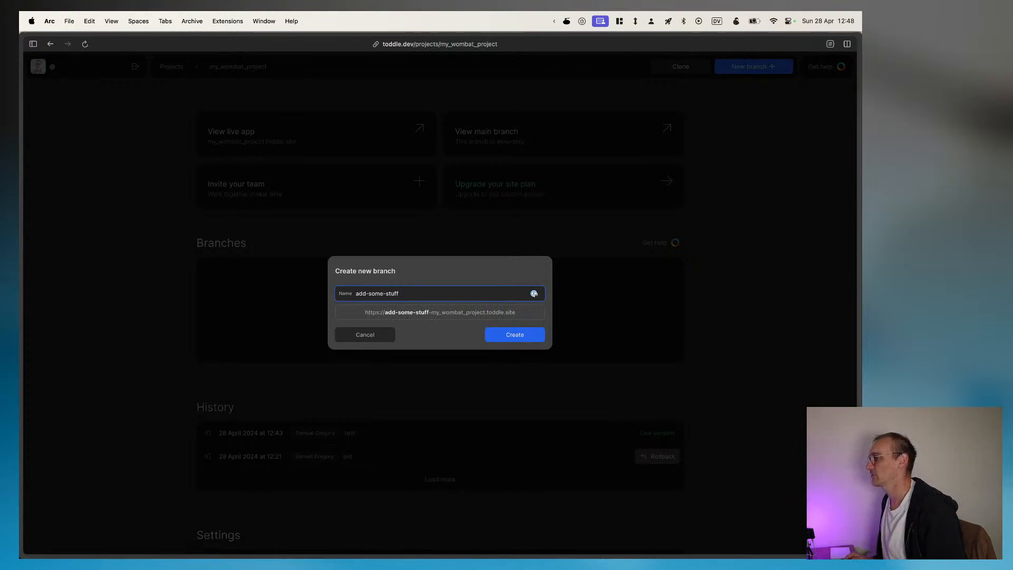
{"action": "key", "text": "super+a"}
{"action": "type", "text": "add_some"}
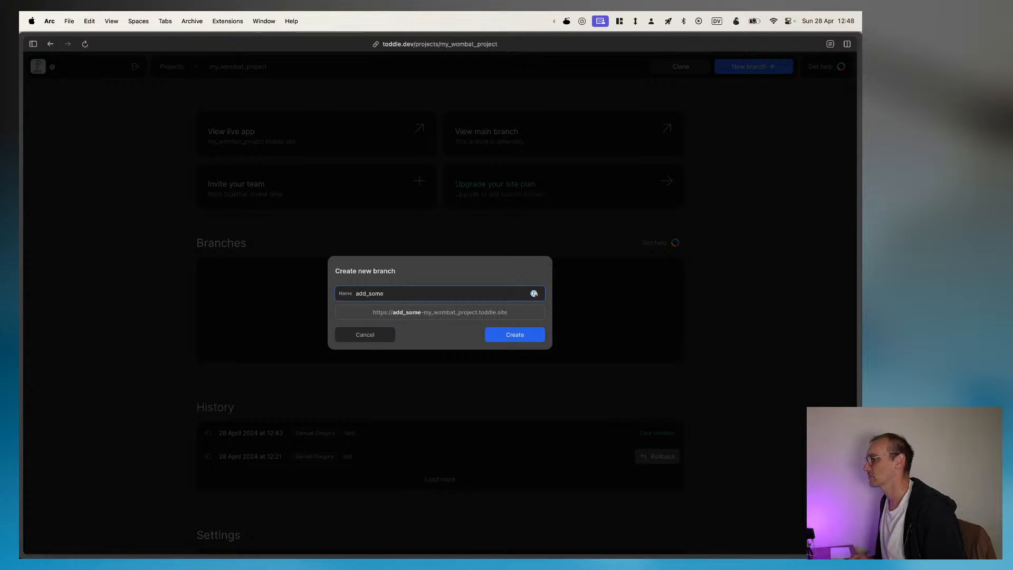
{"action": "type", "text": "_stuff"}
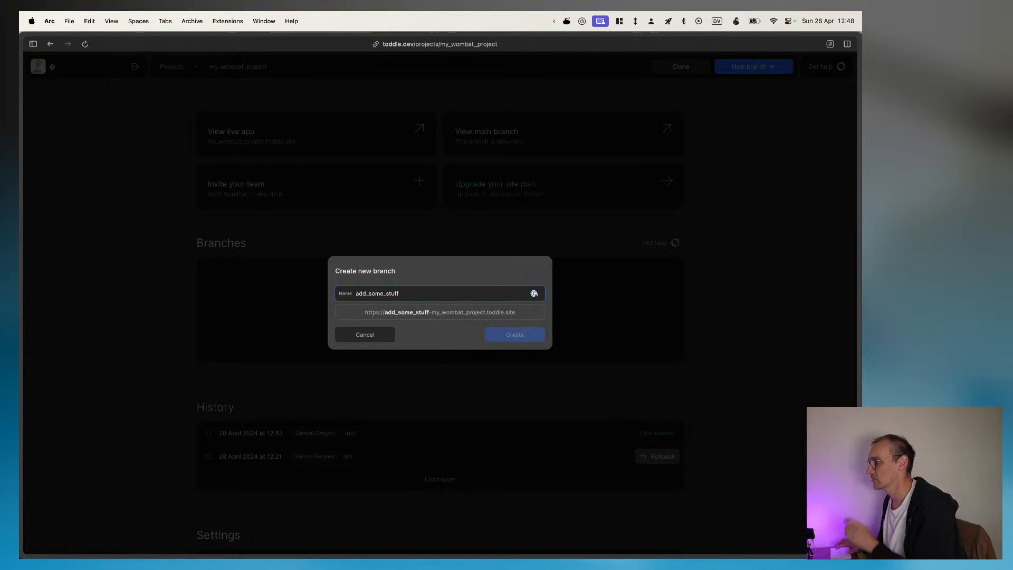
{"action": "key", "text": "Return"}
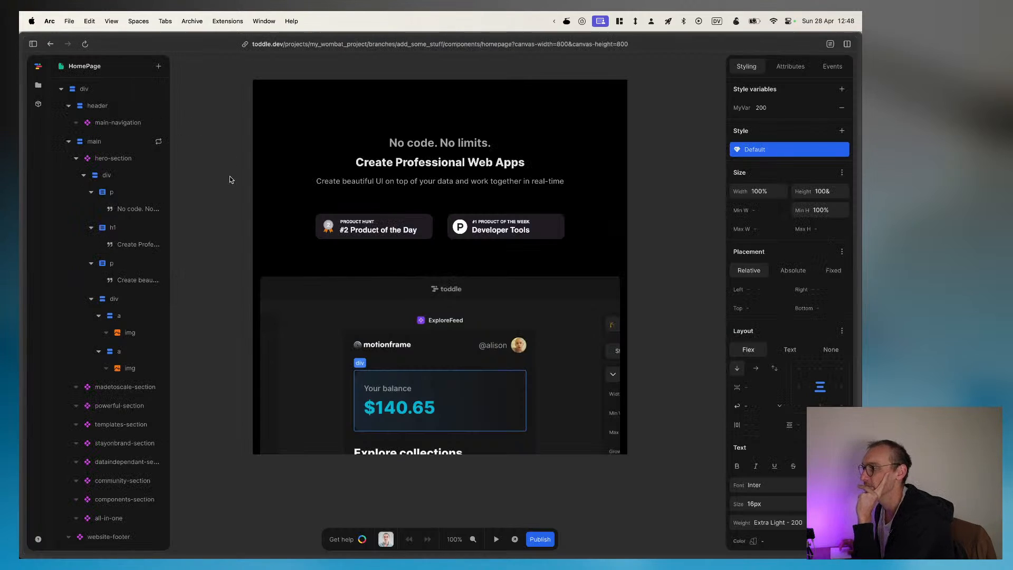
Step: Open the Default theme from the project files and examine its colours, spacing, fonts, font sizes, font weights and z-index sections
{"action": "left_click", "coordinate": [38, 87]}
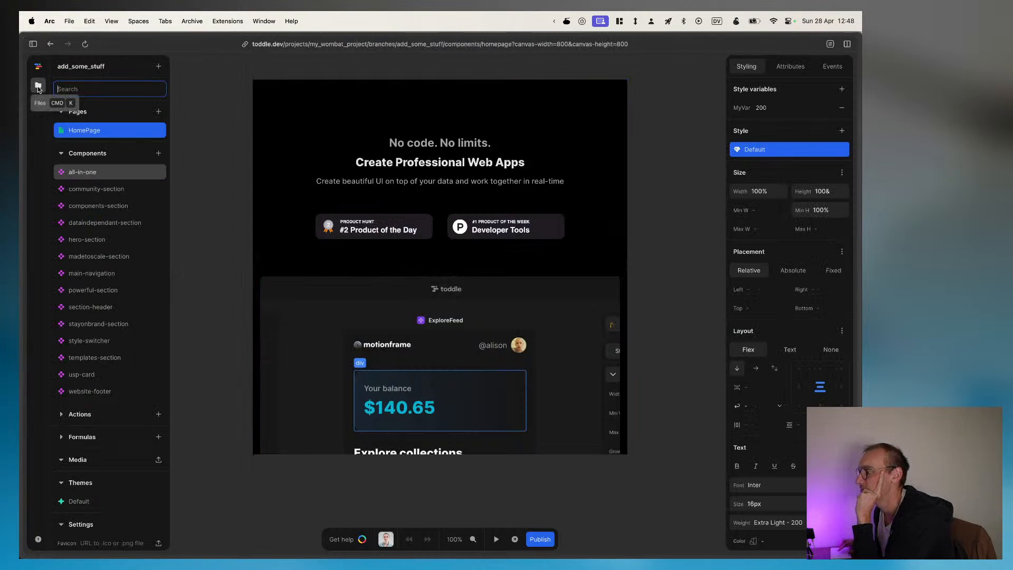
{"action": "scroll", "coordinate": [105, 316], "scroll_direction": "down", "scroll_amount": 3}
{"action": "left_click", "coordinate": [79, 422]}
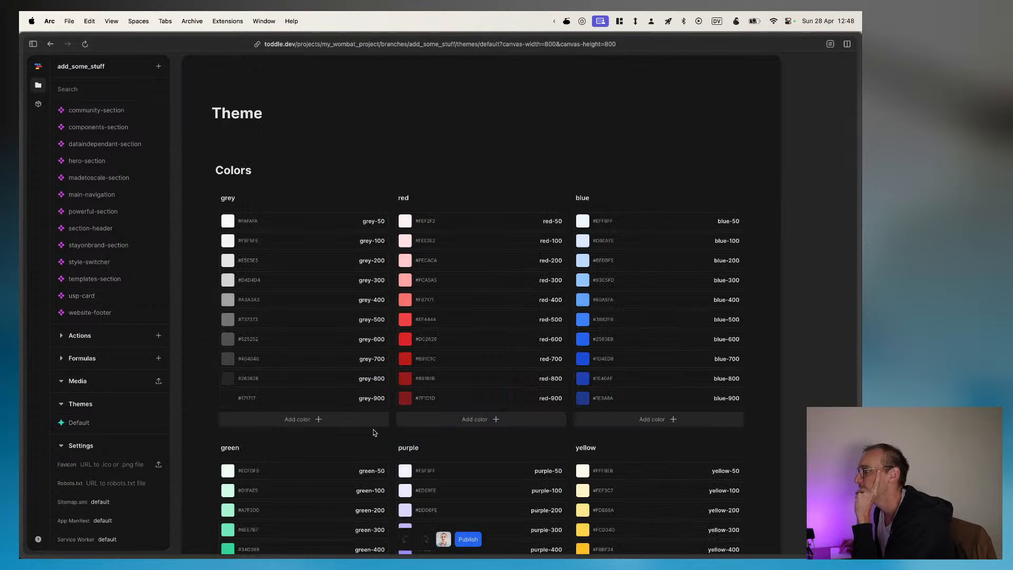
{"action": "scroll", "coordinate": [373, 433], "scroll_direction": "down", "scroll_amount": 10}
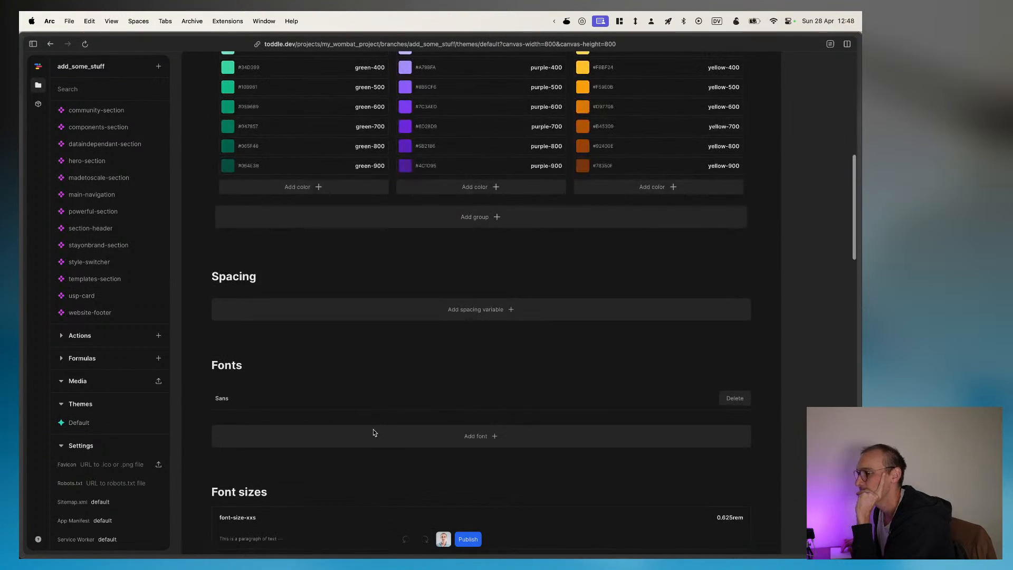
{"action": "scroll", "coordinate": [373, 433], "scroll_direction": "down", "scroll_amount": 10}
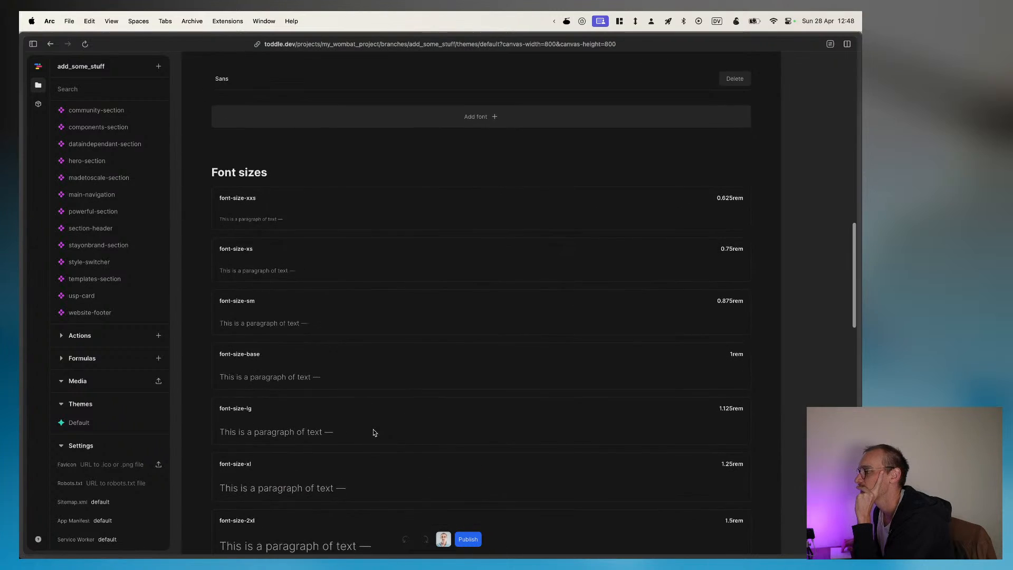
{"action": "scroll", "coordinate": [373, 432], "scroll_direction": "down", "scroll_amount": 15}
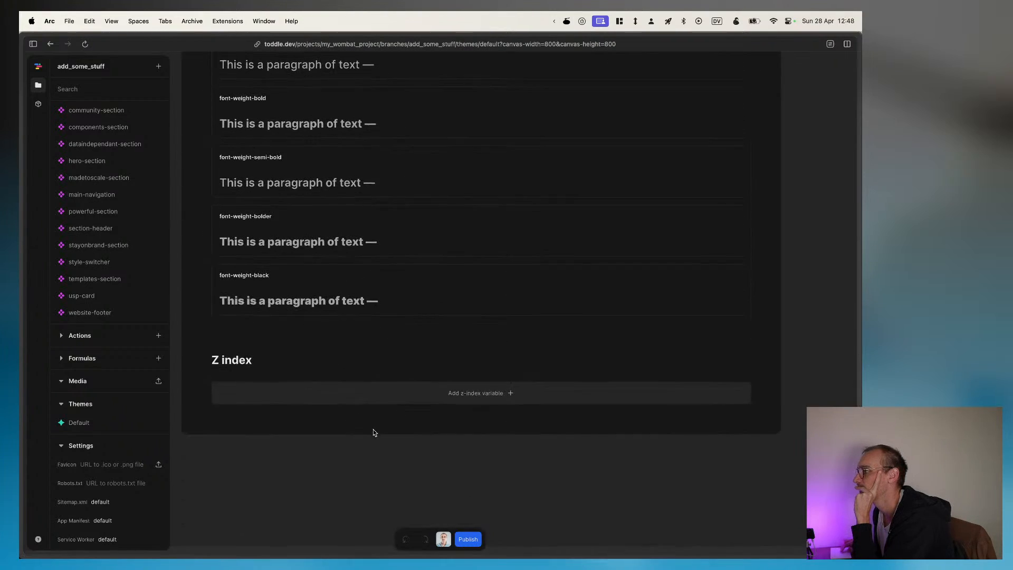
{"action": "scroll", "coordinate": [373, 432], "scroll_direction": "up", "scroll_amount": 11}
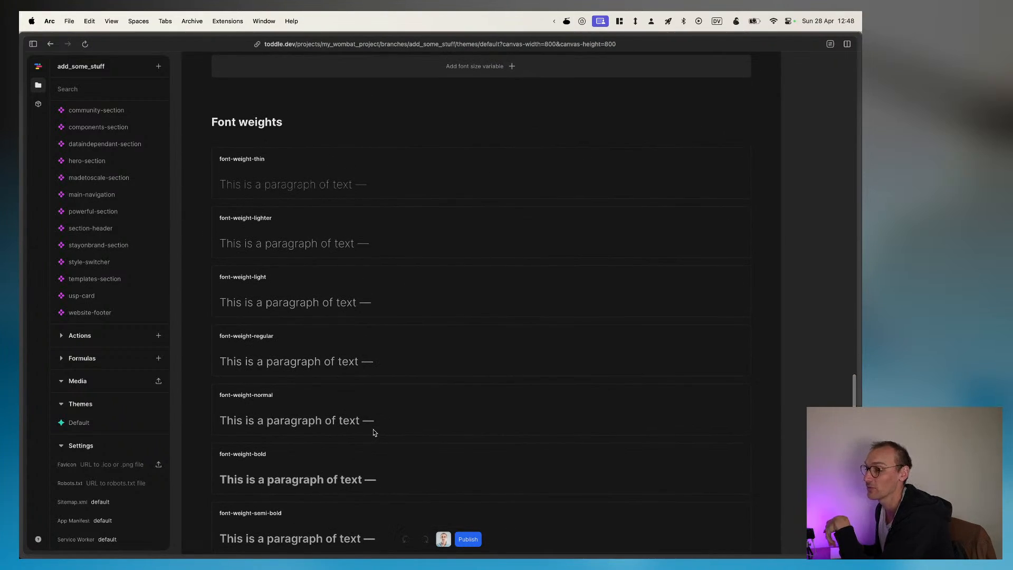
{"action": "scroll", "coordinate": [373, 433], "scroll_direction": "down", "scroll_amount": 8}
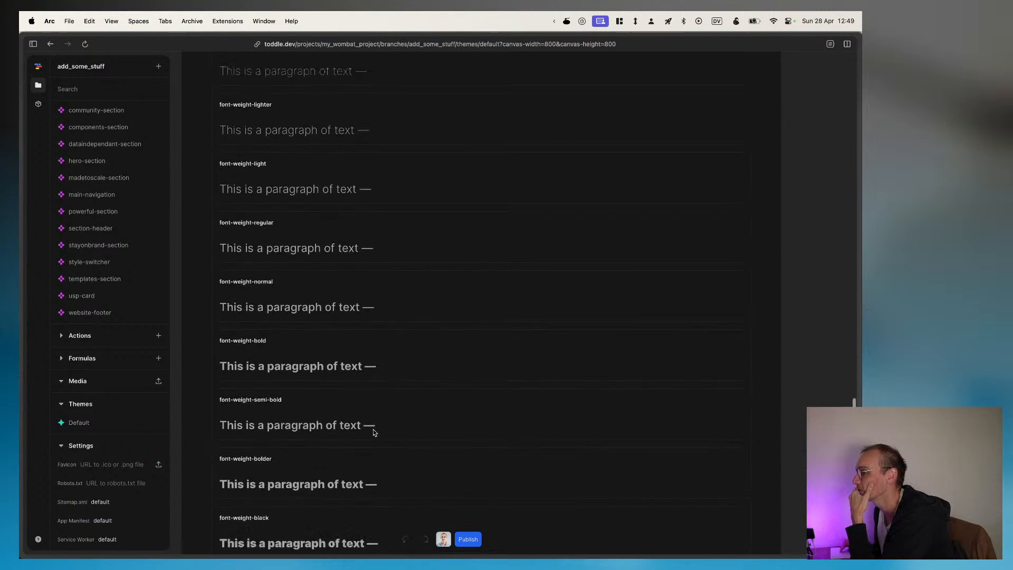
{"action": "scroll", "coordinate": [373, 433], "scroll_direction": "up", "scroll_amount": 10}
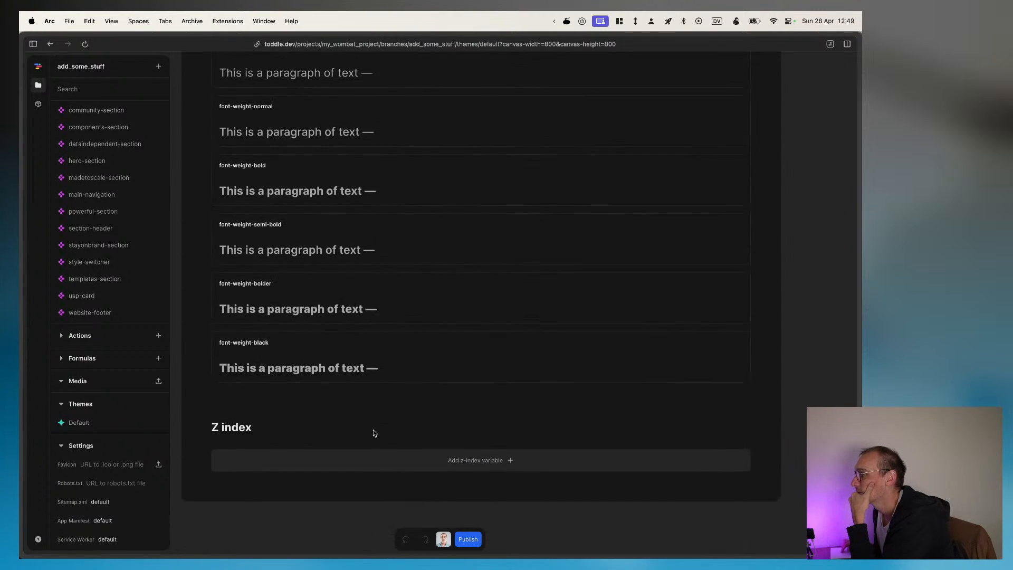
{"action": "scroll", "coordinate": [373, 433], "scroll_direction": "up", "scroll_amount": 15}
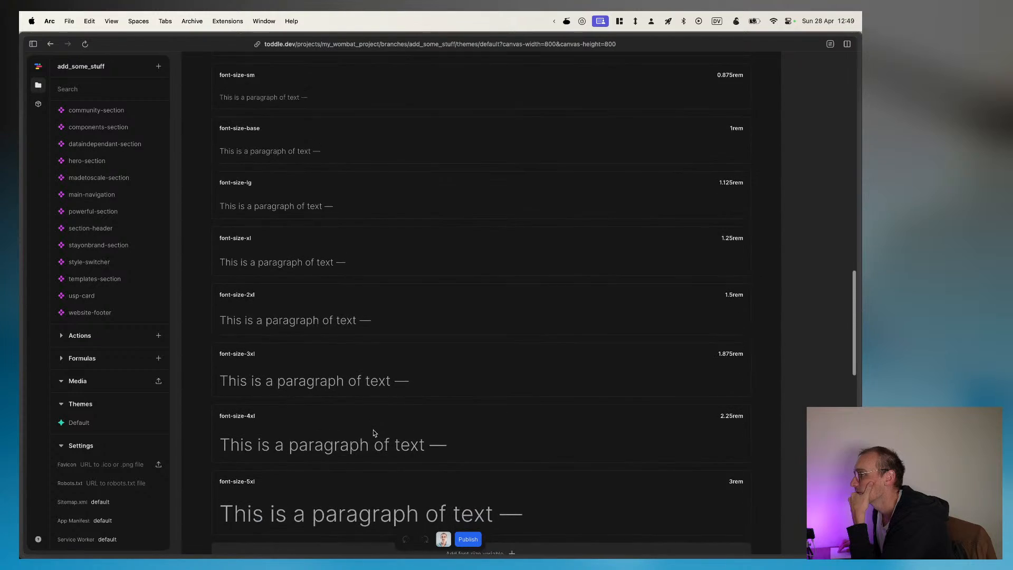
Step: Add a new colour group below the theme's existing colour groups, keeping its default name
{"action": "scroll", "coordinate": [373, 433], "scroll_direction": "up", "scroll_amount": 2}
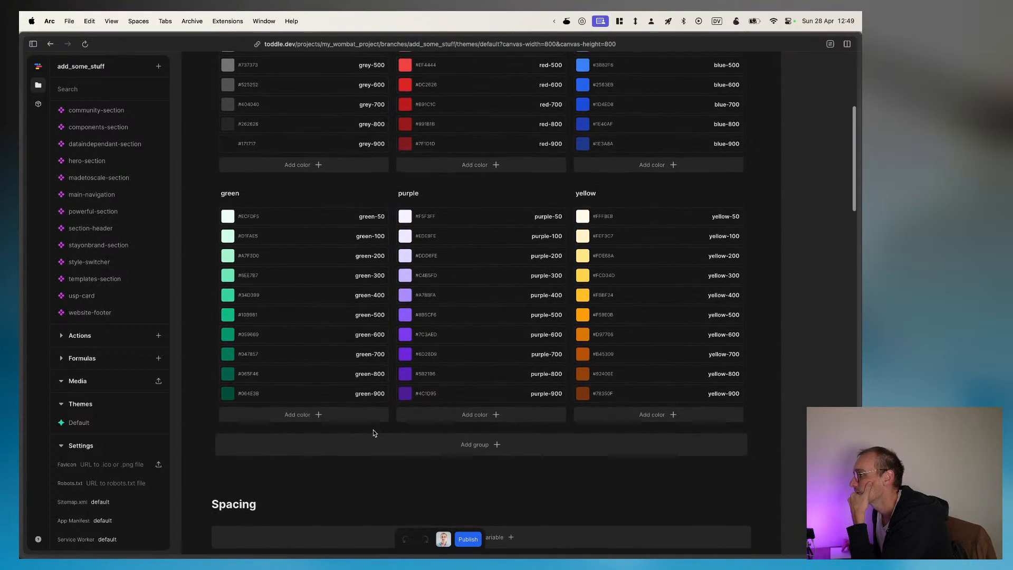
{"action": "left_click", "coordinate": [480, 456]}
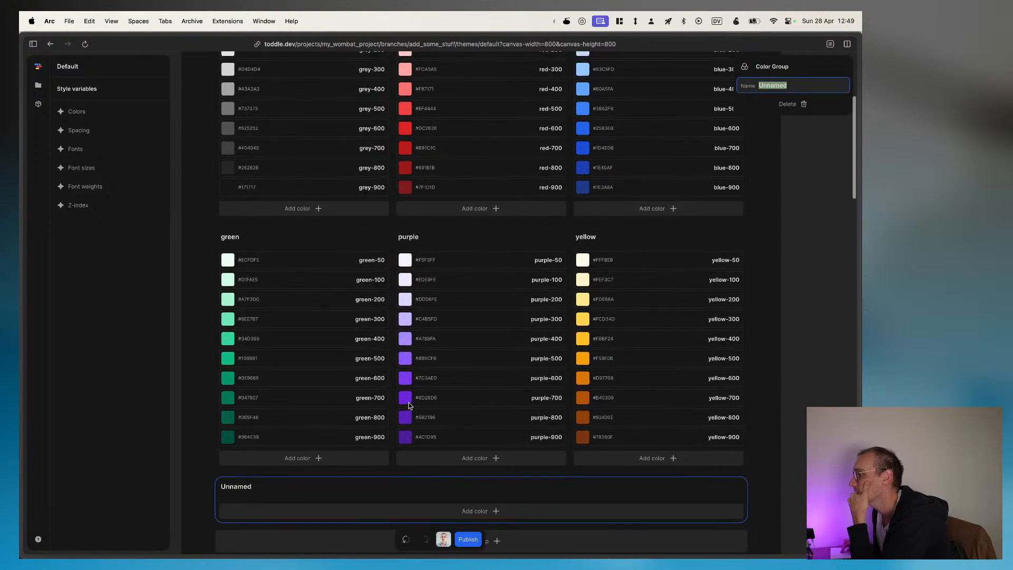
{"action": "scroll", "coordinate": [422, 449], "scroll_direction": "down", "scroll_amount": 1}
{"action": "scroll", "coordinate": [411, 449], "scroll_direction": "up", "scroll_amount": 10}
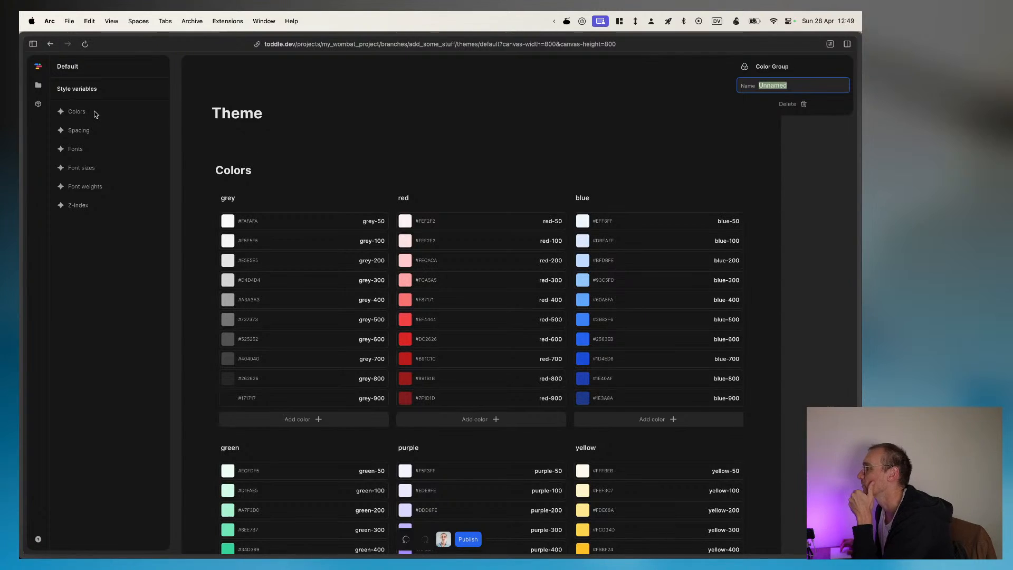
Step: Step through the theme's style variable sections from Spacing to Z-index and back up to Colors
{"action": "left_click", "coordinate": [79, 130]}
{"action": "left_click", "coordinate": [79, 150]}
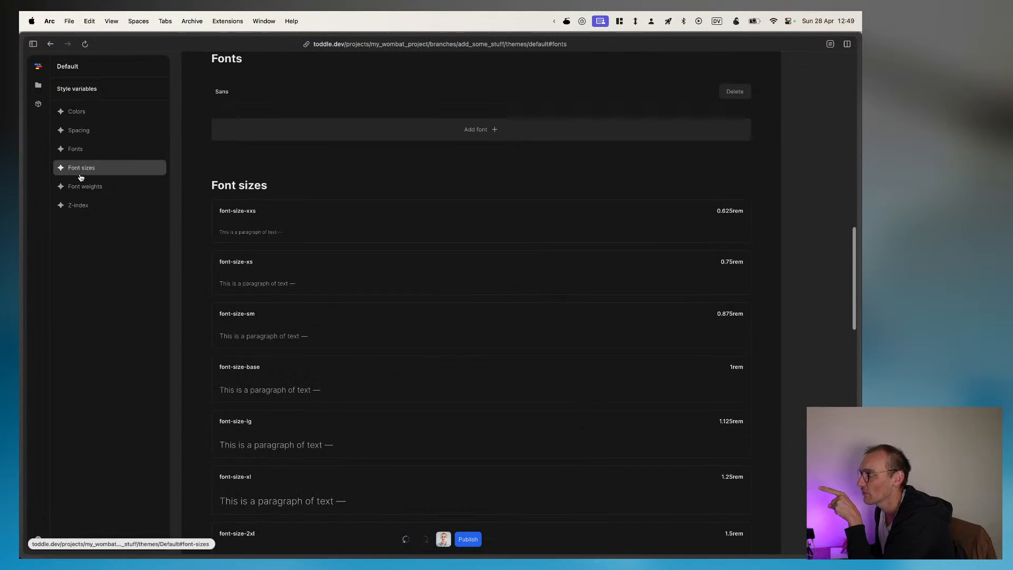
{"action": "left_click", "coordinate": [80, 168]}
{"action": "left_click", "coordinate": [80, 187]}
{"action": "left_click", "coordinate": [79, 204]}
{"action": "left_click", "coordinate": [80, 187]}
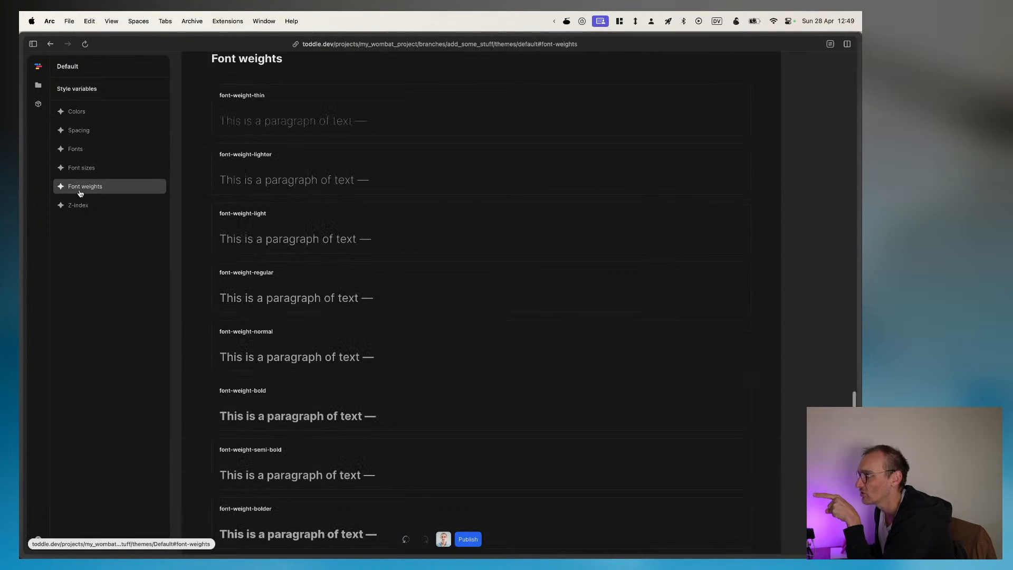
{"action": "left_click", "coordinate": [80, 168]}
{"action": "left_click", "coordinate": [79, 149]}
{"action": "left_click", "coordinate": [81, 130]}
{"action": "left_click", "coordinate": [76, 112]}
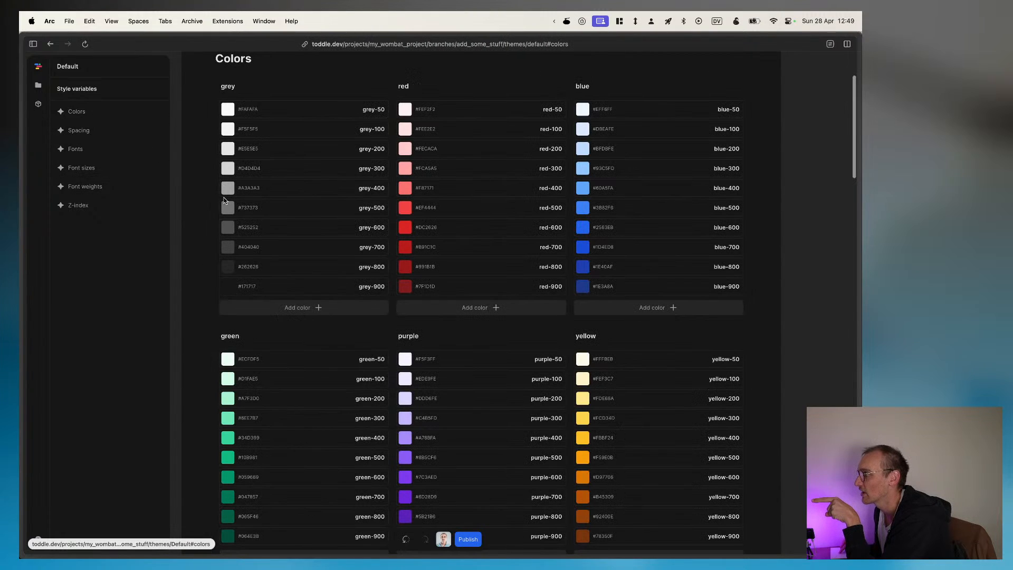
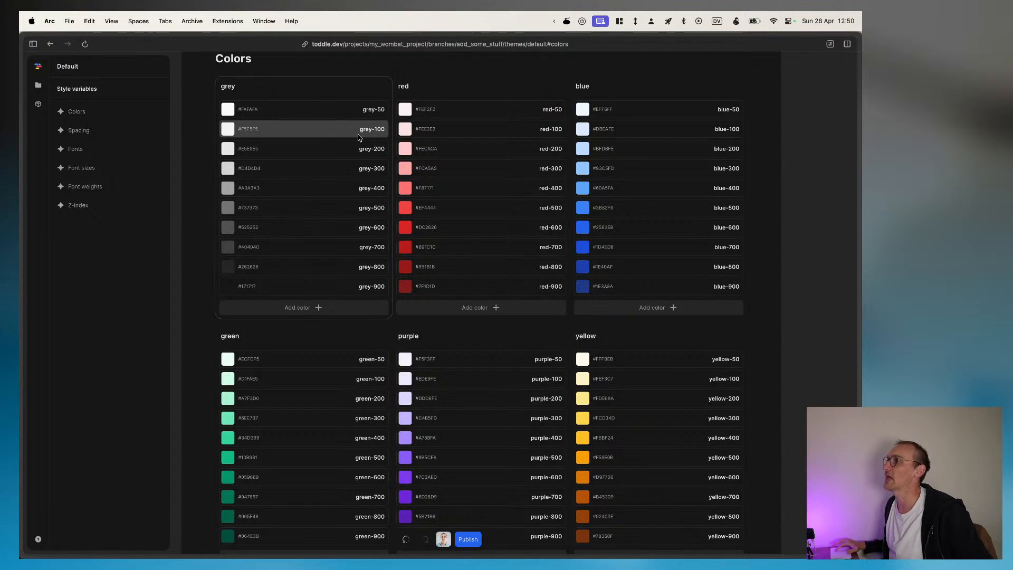
Step: Open the HomePage from the project files
{"action": "left_click", "coordinate": [38, 87]}
{"action": "scroll", "coordinate": [113, 245], "scroll_direction": "up", "scroll_amount": 3}
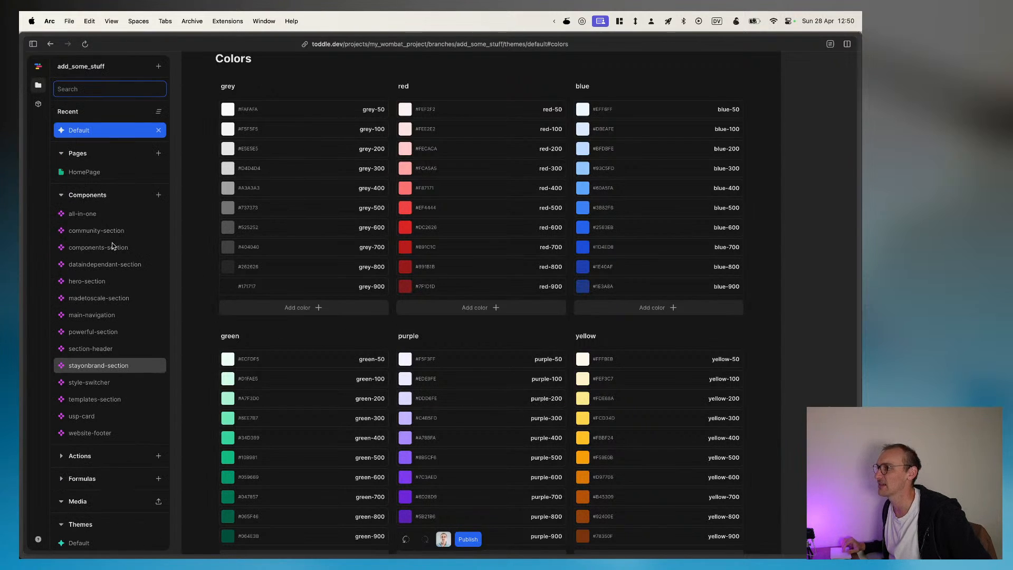
{"action": "left_click", "coordinate": [108, 173]}
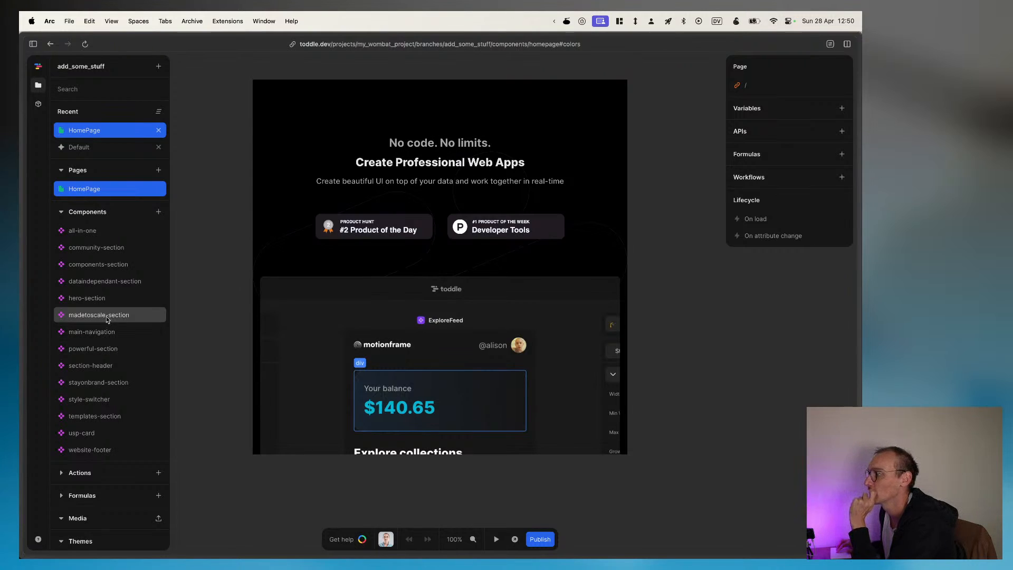
Step: Browse the hero, components and community section components, and open the all-in-one component's element tree
{"action": "left_click", "coordinate": [92, 298]}
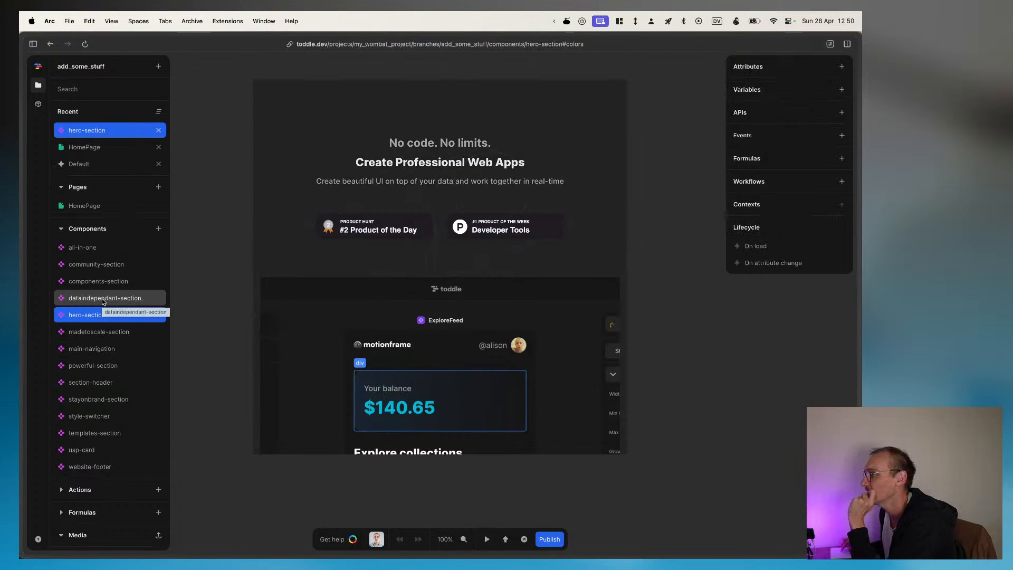
{"action": "double_click", "coordinate": [66, 317]}
{"action": "double_click", "coordinate": [89, 316]}
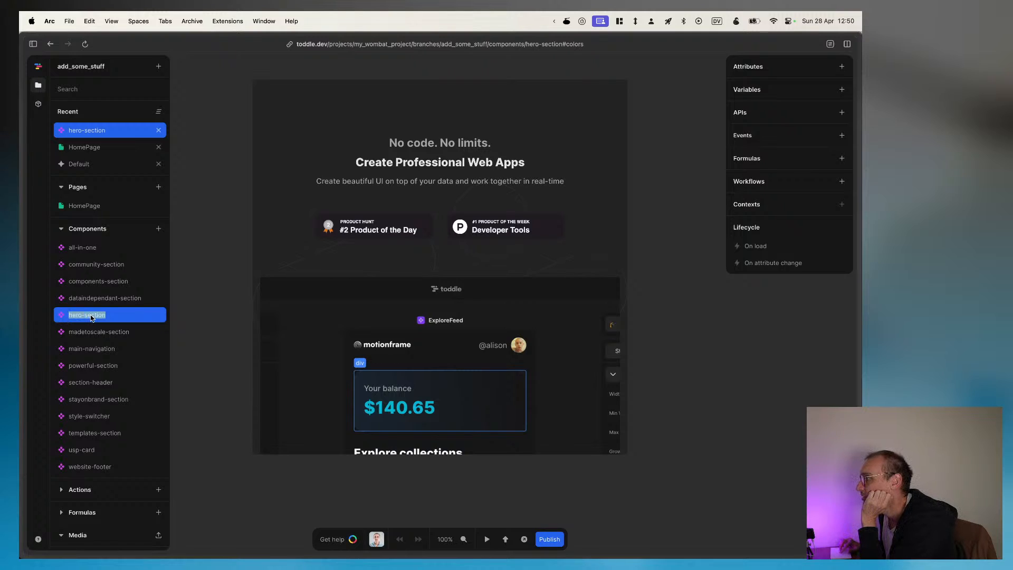
{"action": "left_click", "coordinate": [106, 283]}
{"action": "left_click", "coordinate": [108, 286]}
{"action": "left_click", "coordinate": [106, 286]}
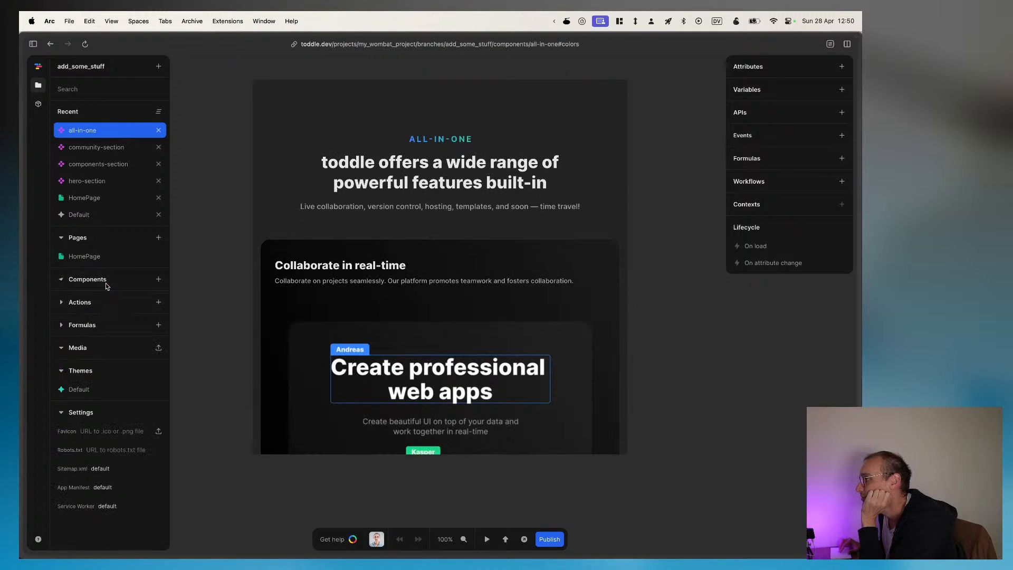
{"action": "left_click", "coordinate": [99, 279]}
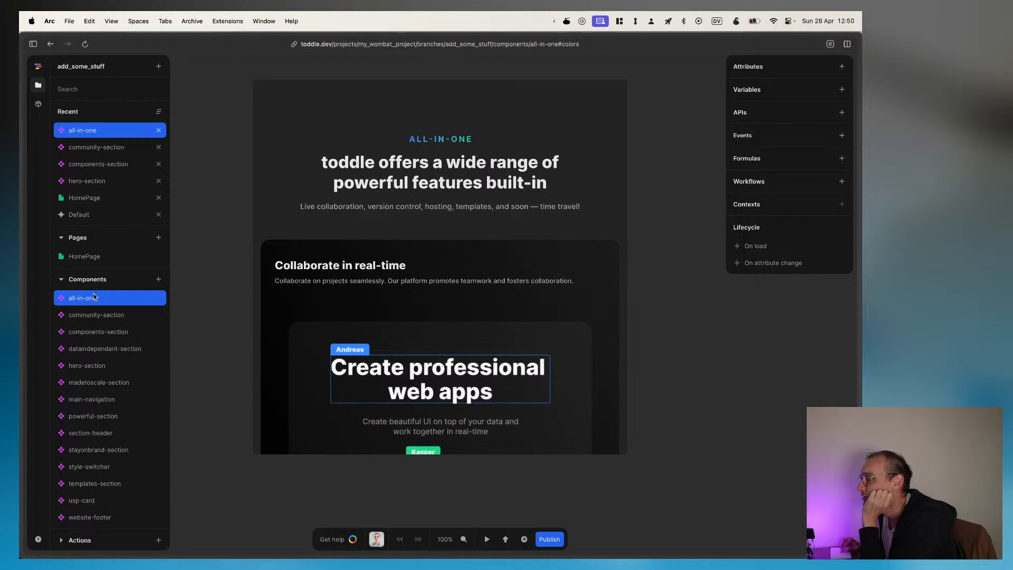
{"action": "double_click", "coordinate": [94, 297]}
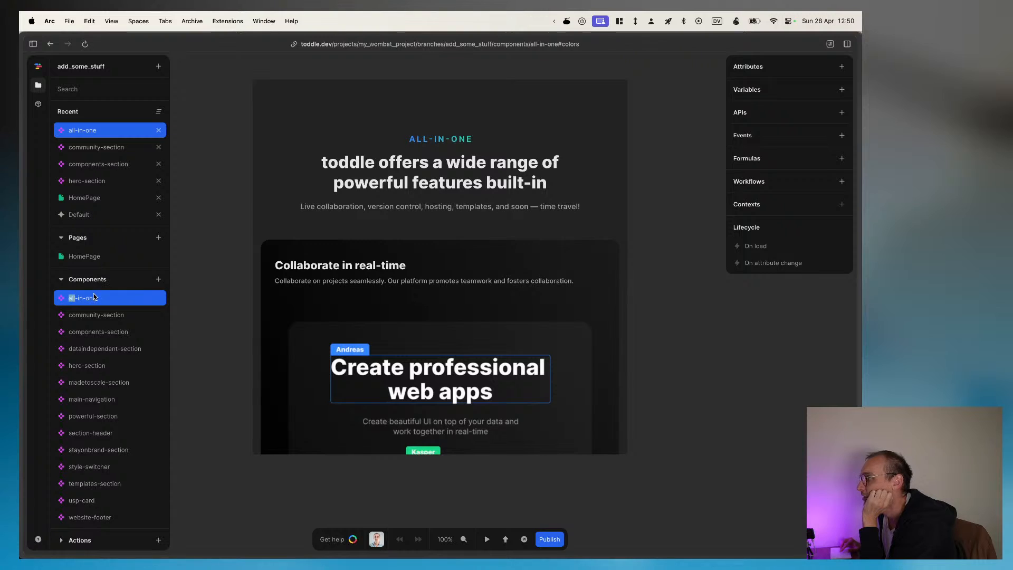
Step: Inspect the attributes of the section-header and the first two usp-cards, plus the second card's image styling
{"action": "left_click", "coordinate": [361, 166]}
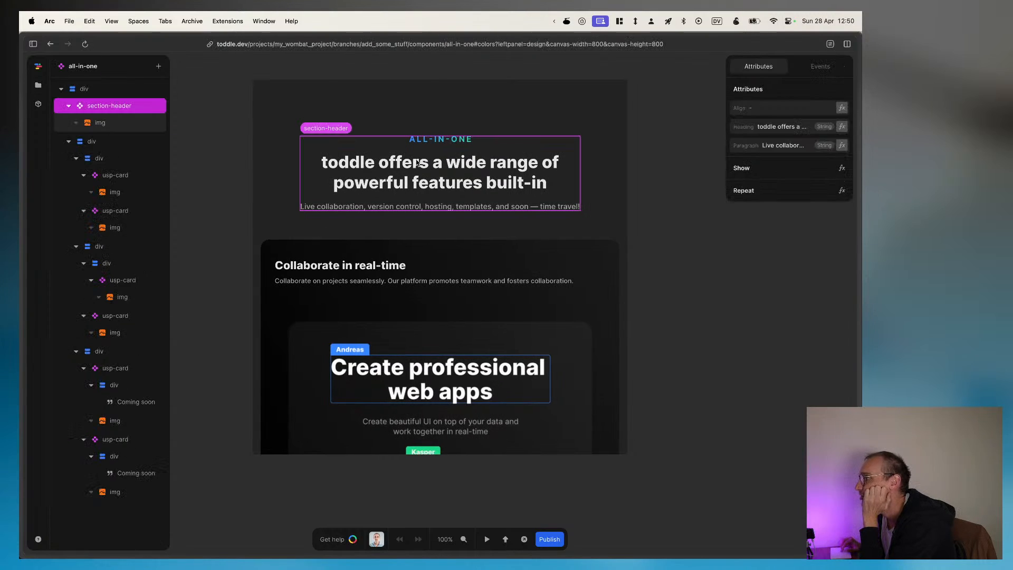
{"action": "left_click", "coordinate": [115, 177]}
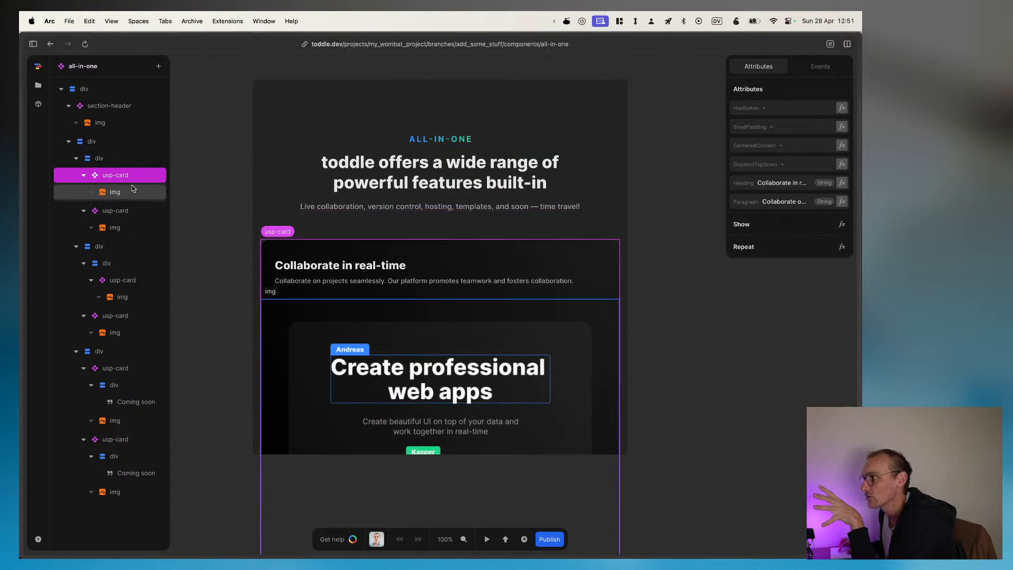
{"action": "left_click", "coordinate": [131, 211]}
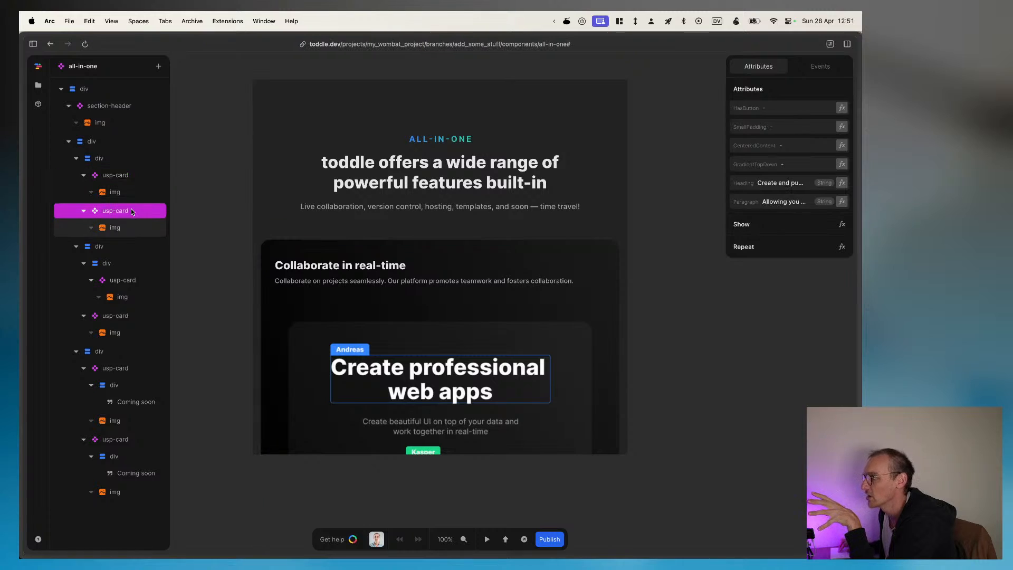
{"action": "left_click", "coordinate": [129, 230]}
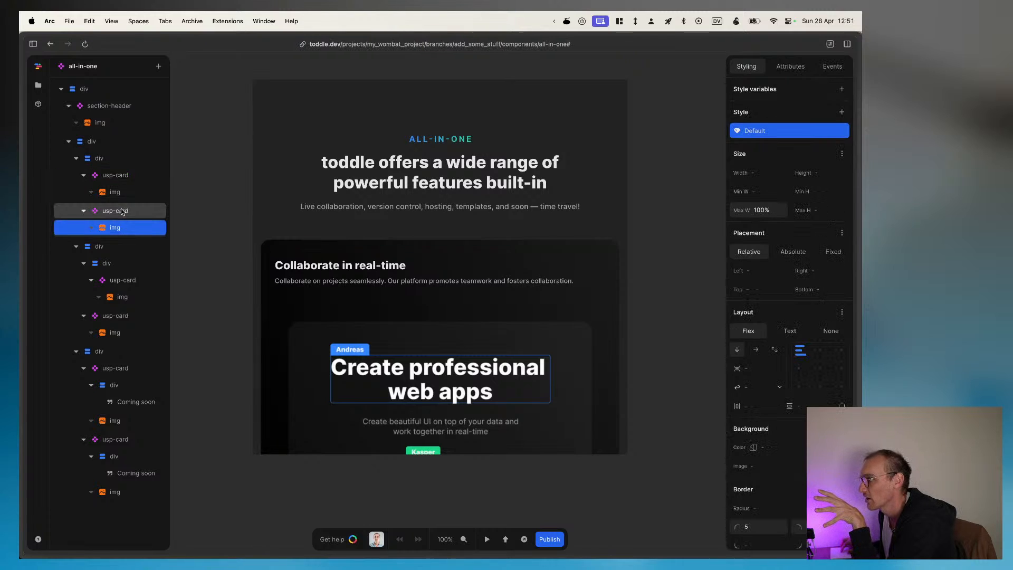
{"action": "left_click", "coordinate": [123, 212]}
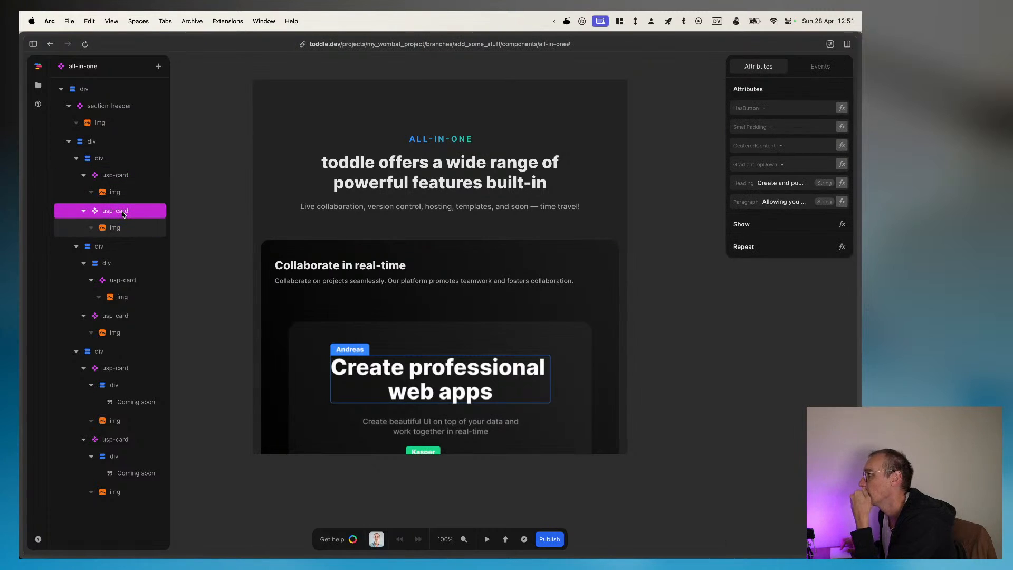
Step: Set the second usp-card's HasButton attribute to yes and view its formula
{"action": "left_click", "coordinate": [771, 126]}
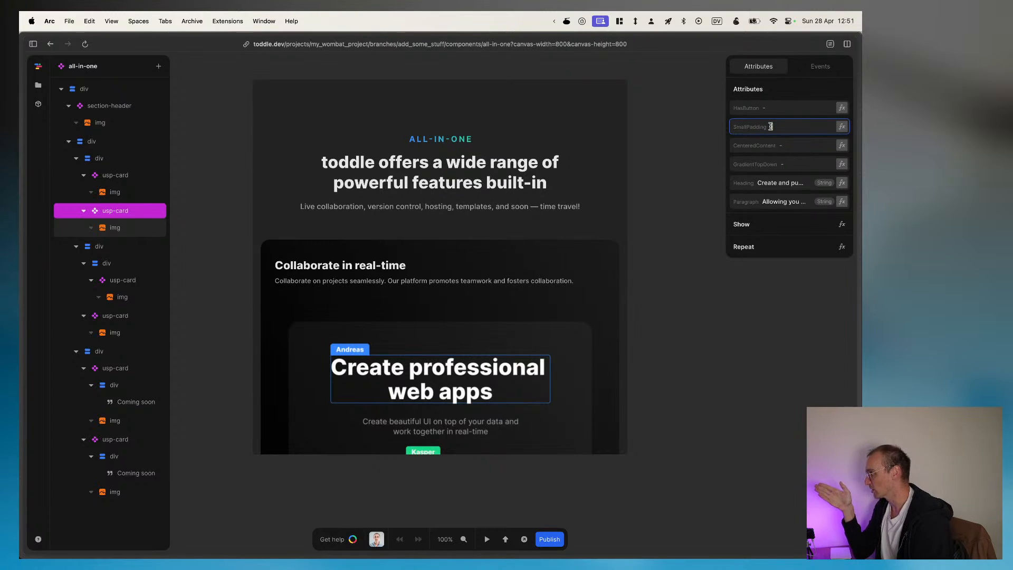
{"action": "left_click", "coordinate": [757, 109]}
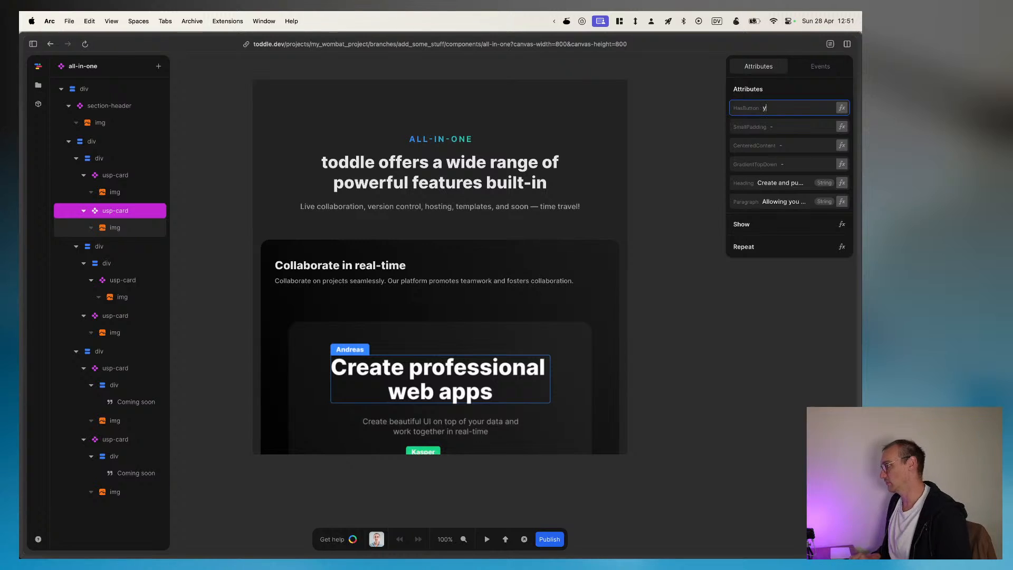
{"action": "type", "text": "yes"}
{"action": "key", "text": "Return"}
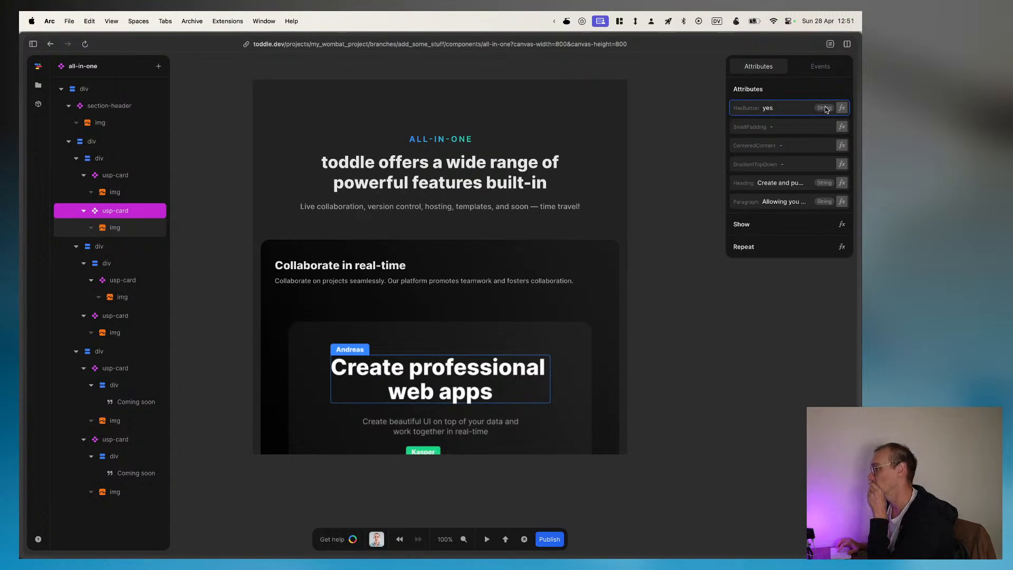
{"action": "left_click", "coordinate": [842, 108]}
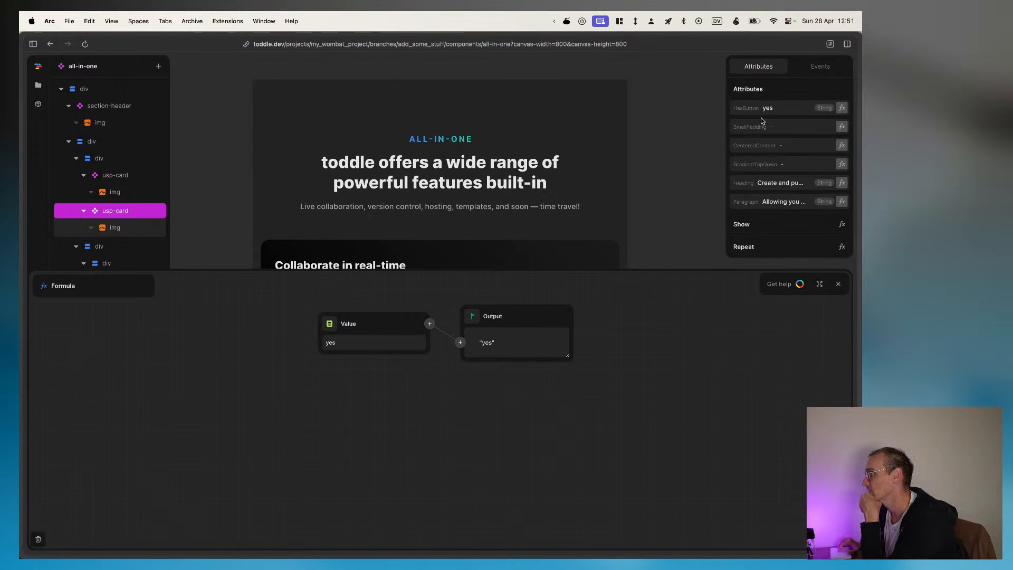
{"action": "left_click", "coordinate": [720, 213]}
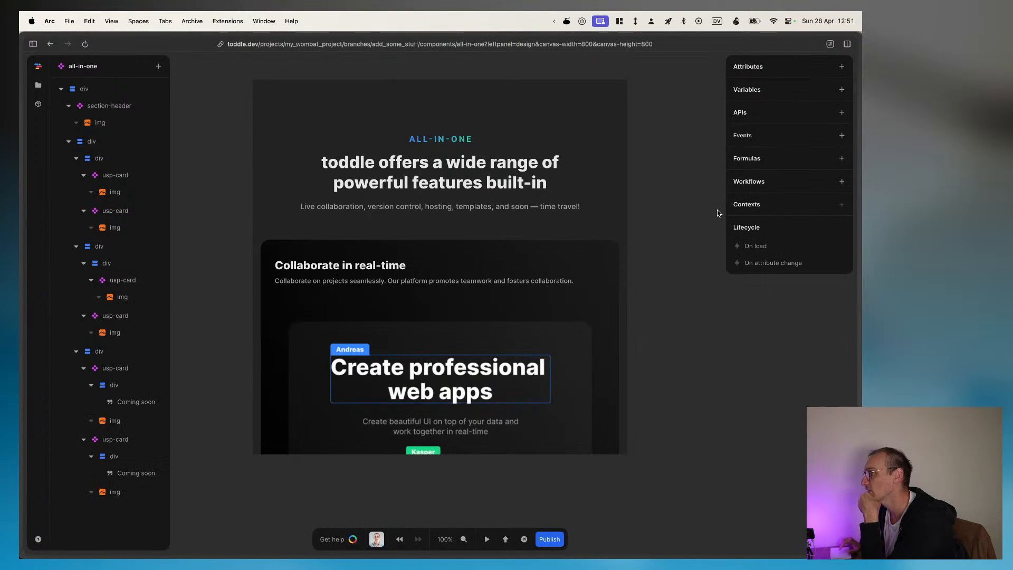
Step: Set the second usp-card's HasButton attribute to True
{"action": "left_click", "coordinate": [113, 212]}
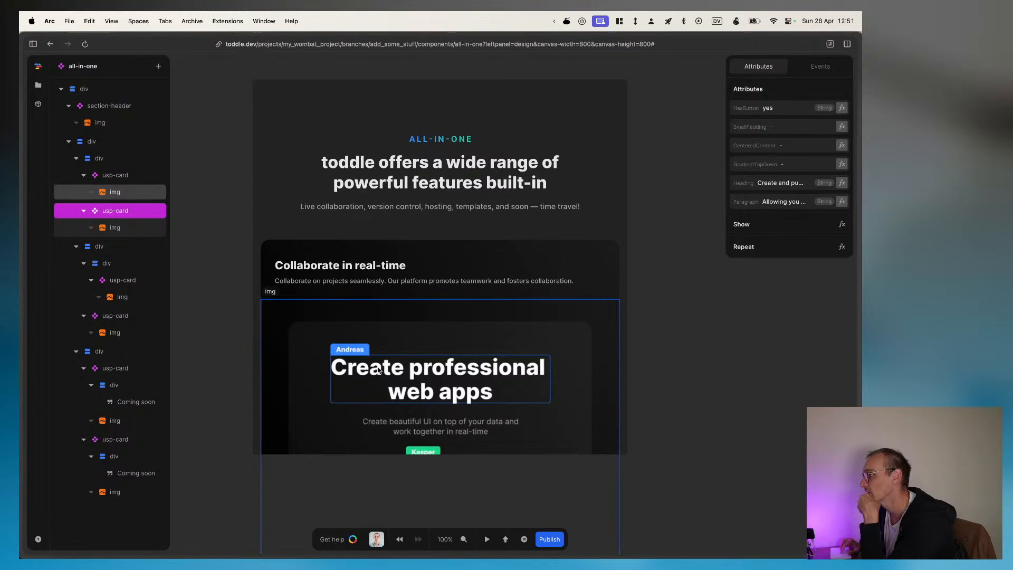
{"action": "double_click", "coordinate": [769, 111]}
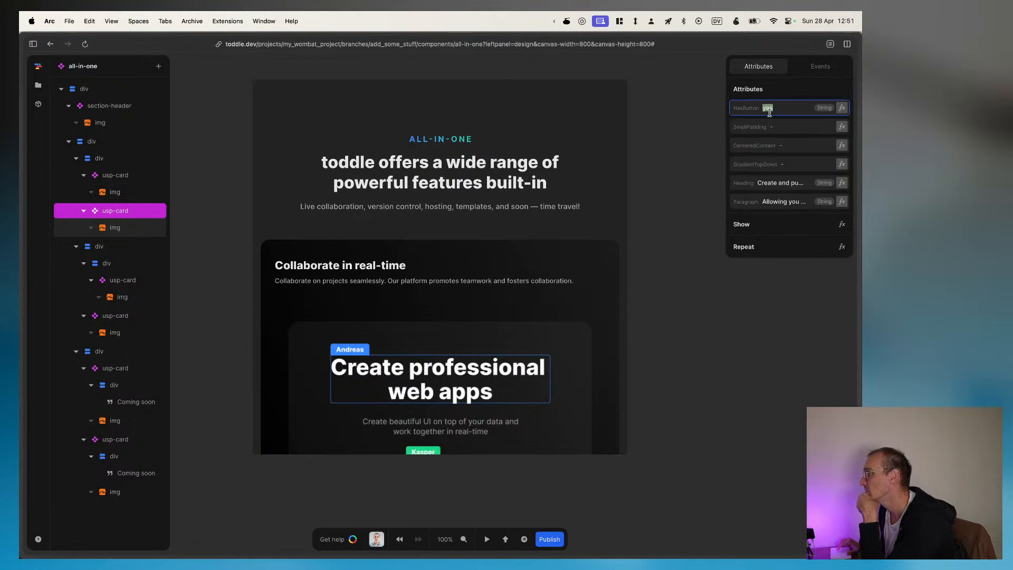
{"action": "type", "text": "true"}
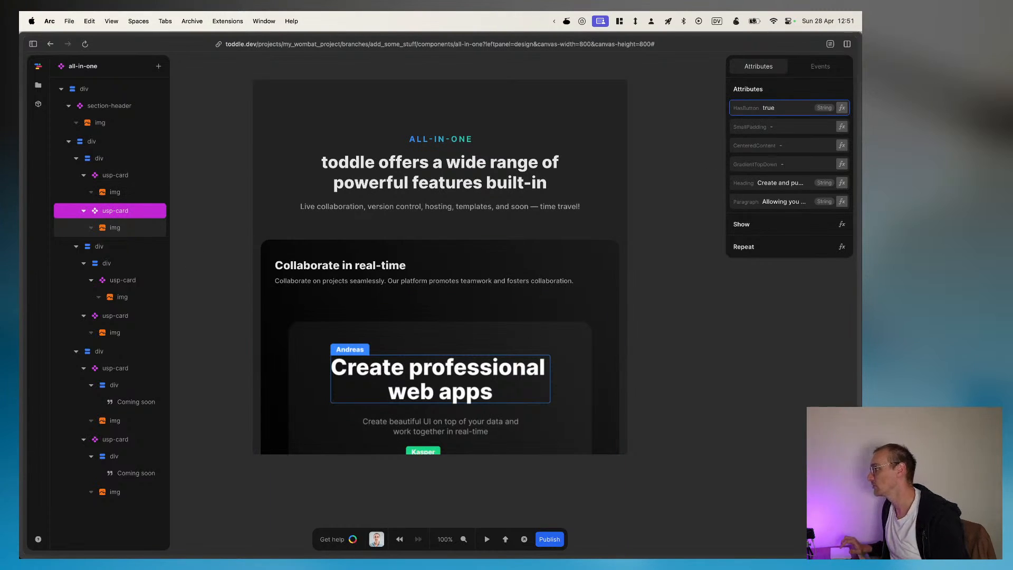
{"action": "double_click", "coordinate": [783, 112]}
{"action": "type", "text": "Tru"}
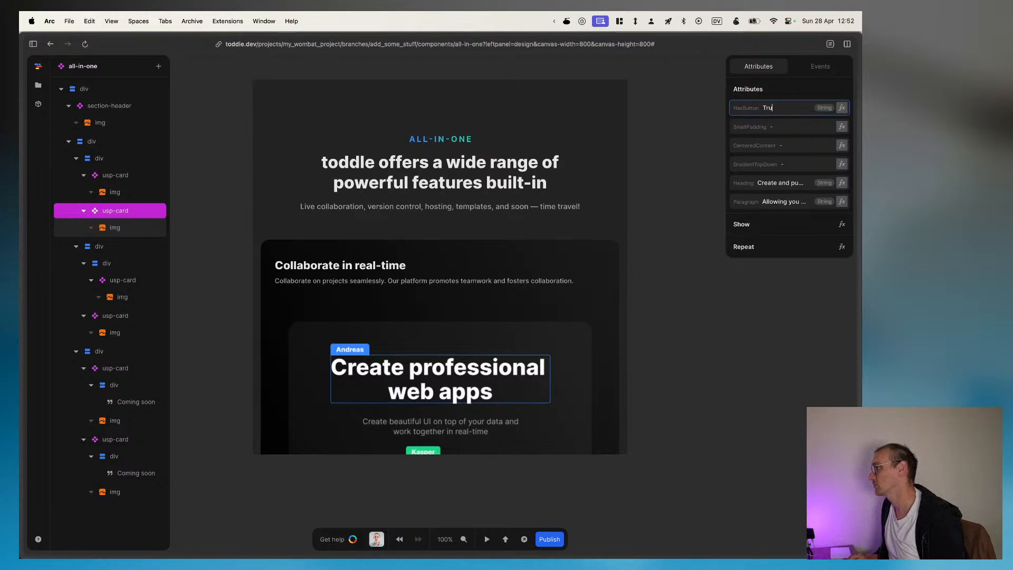
{"action": "key", "text": "super+a"}
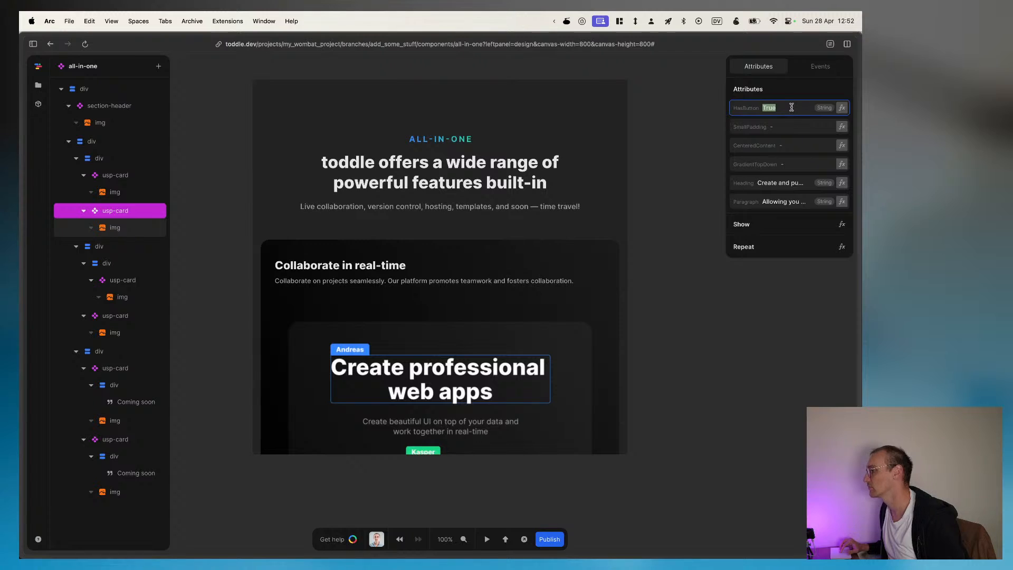
Step: Check the second usp-card's SmallPadding and GradientTopDown attributes and view its HasButton formula
{"action": "left_click", "coordinate": [781, 126]}
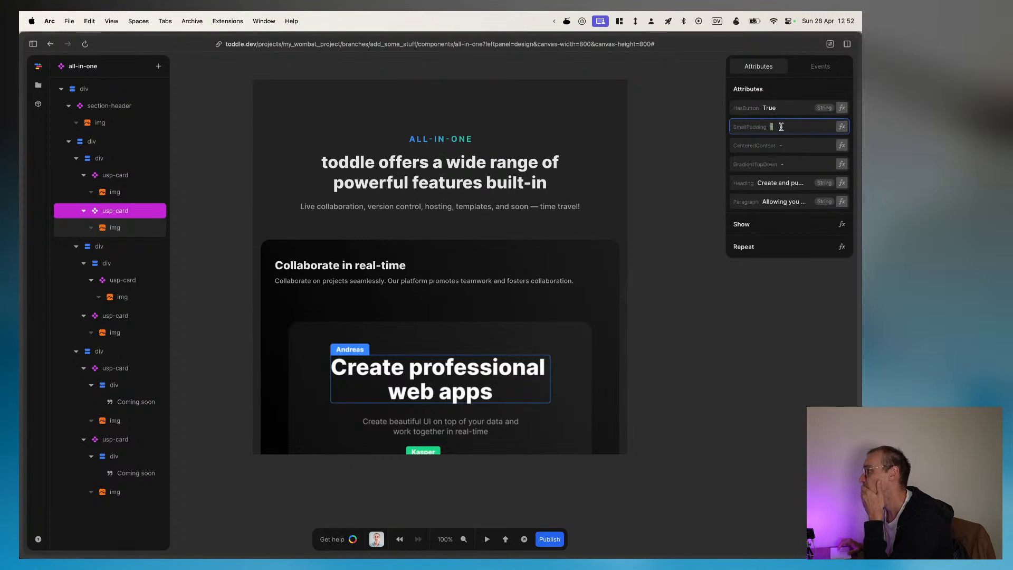
{"action": "left_click", "coordinate": [842, 127]}
{"action": "left_click", "coordinate": [821, 125]}
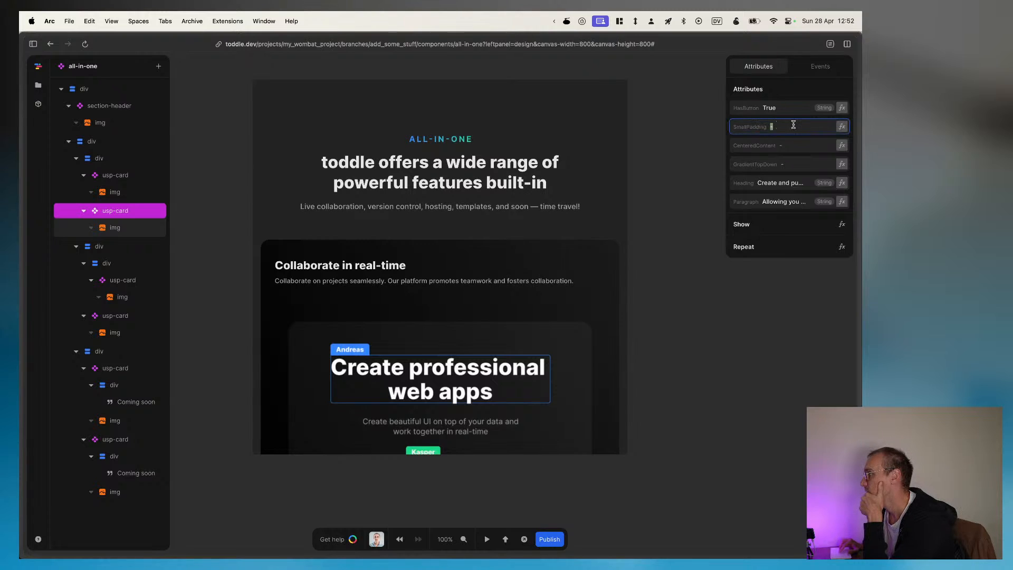
{"action": "left_click", "coordinate": [792, 165]}
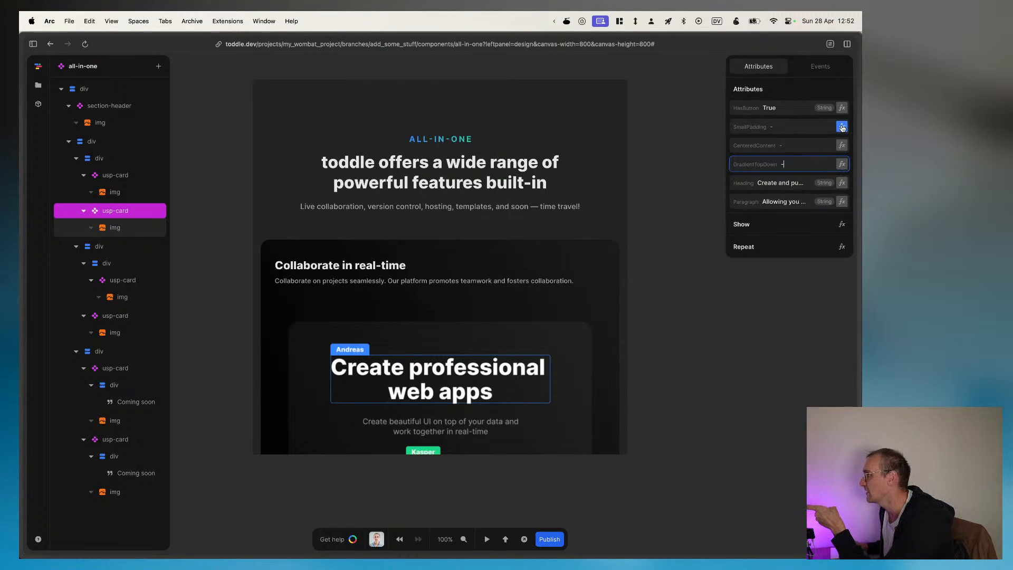
{"action": "left_click", "coordinate": [842, 108]}
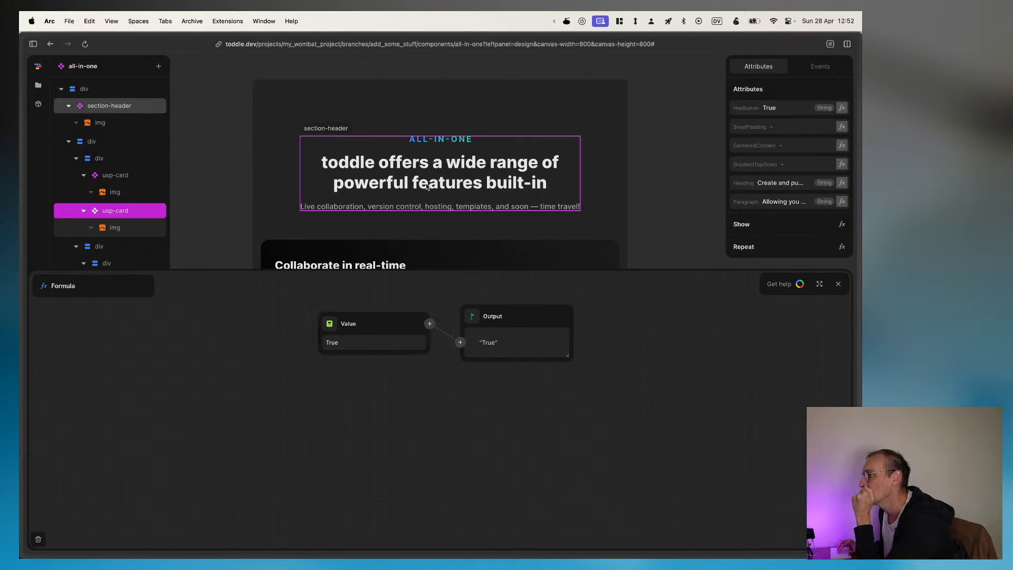
{"action": "scroll", "coordinate": [420, 182], "scroll_direction": "down", "scroll_amount": 3}
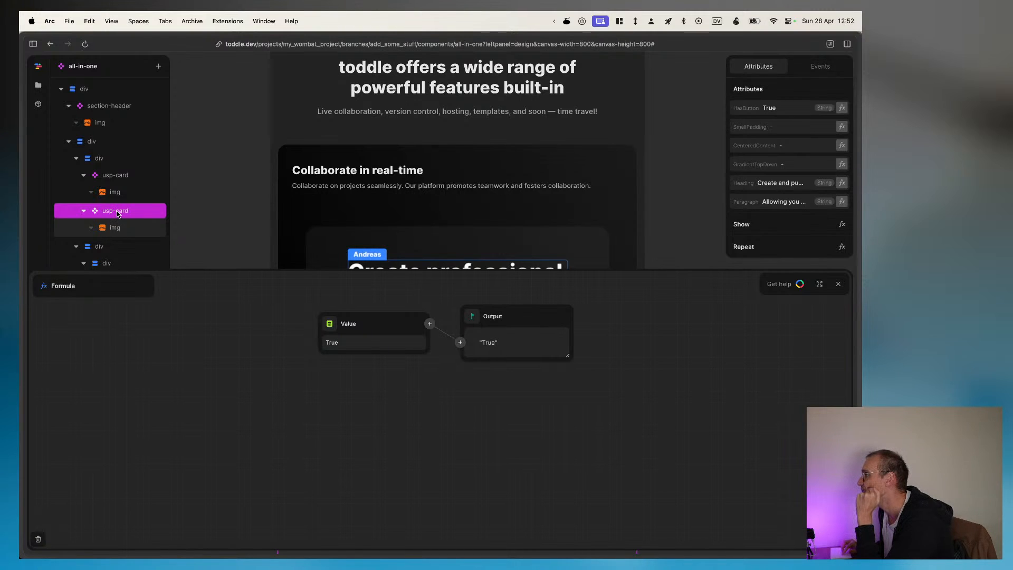
{"action": "left_click", "coordinate": [839, 284]}
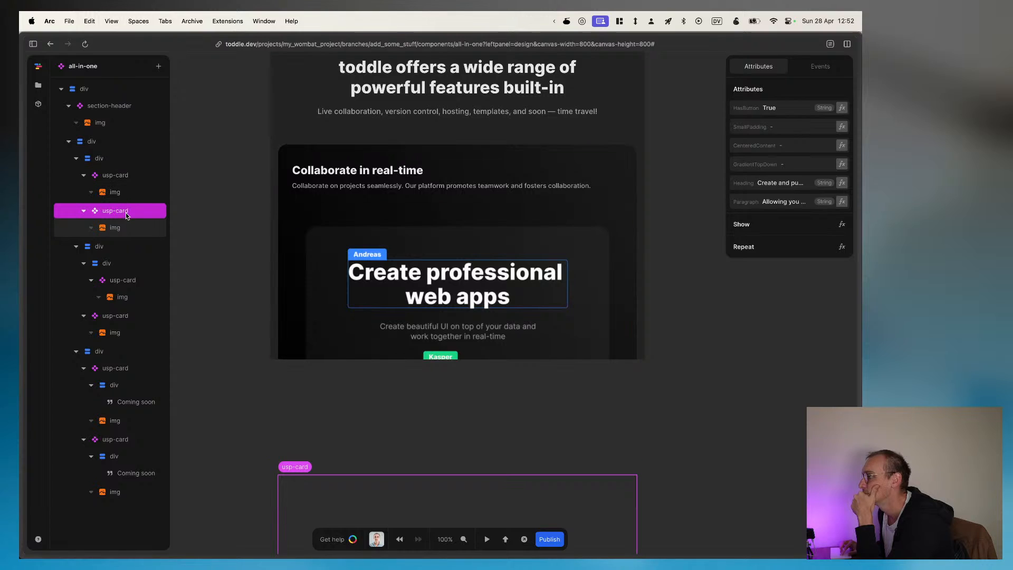
Step: Look at the second usp-card on the canvas and compare it with the first card's image and attributes
{"action": "scroll", "coordinate": [332, 319], "scroll_direction": "down", "scroll_amount": 7}
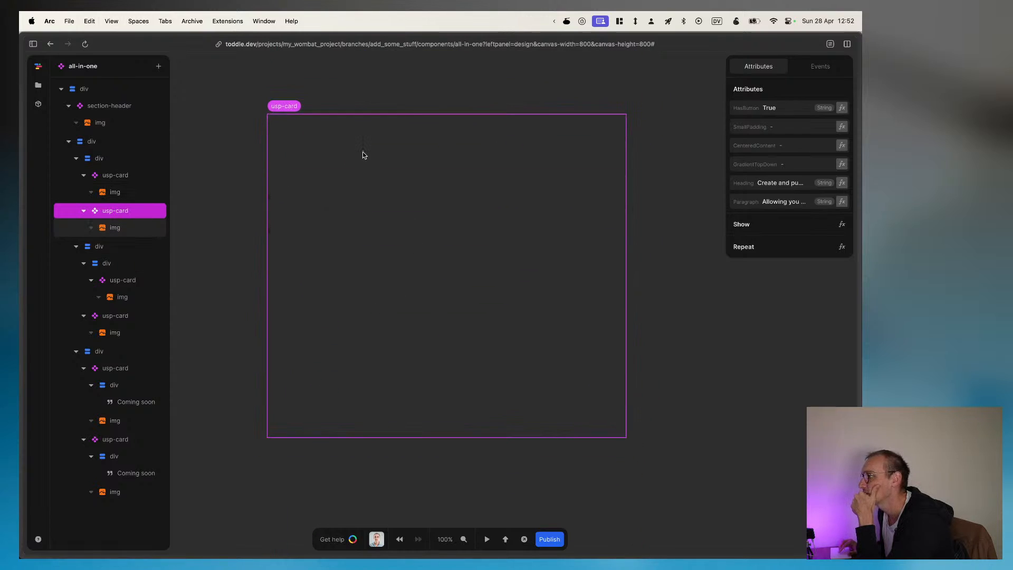
{"action": "left_click", "coordinate": [397, 161]}
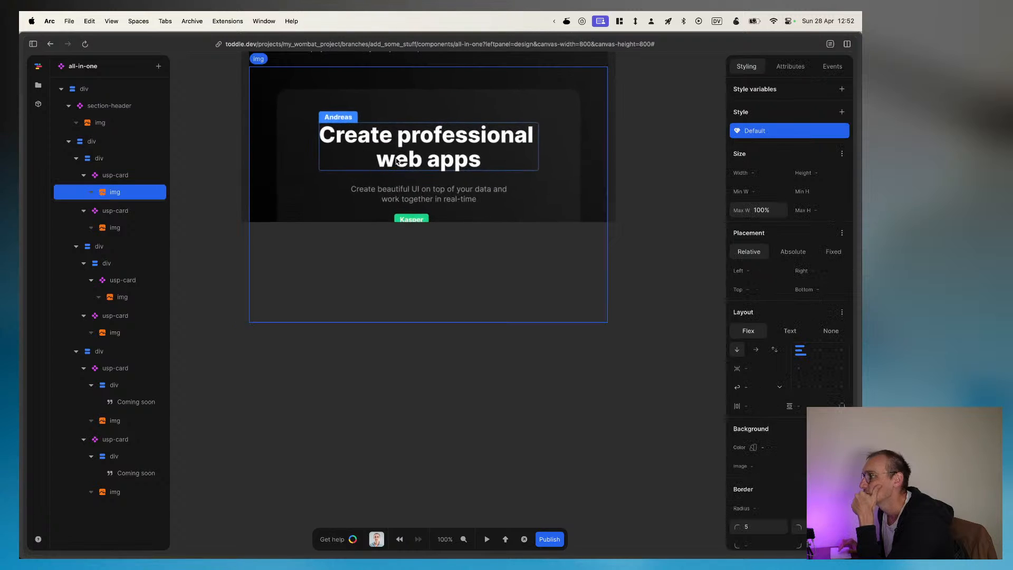
{"action": "scroll", "coordinate": [397, 161], "scroll_direction": "up", "scroll_amount": 2}
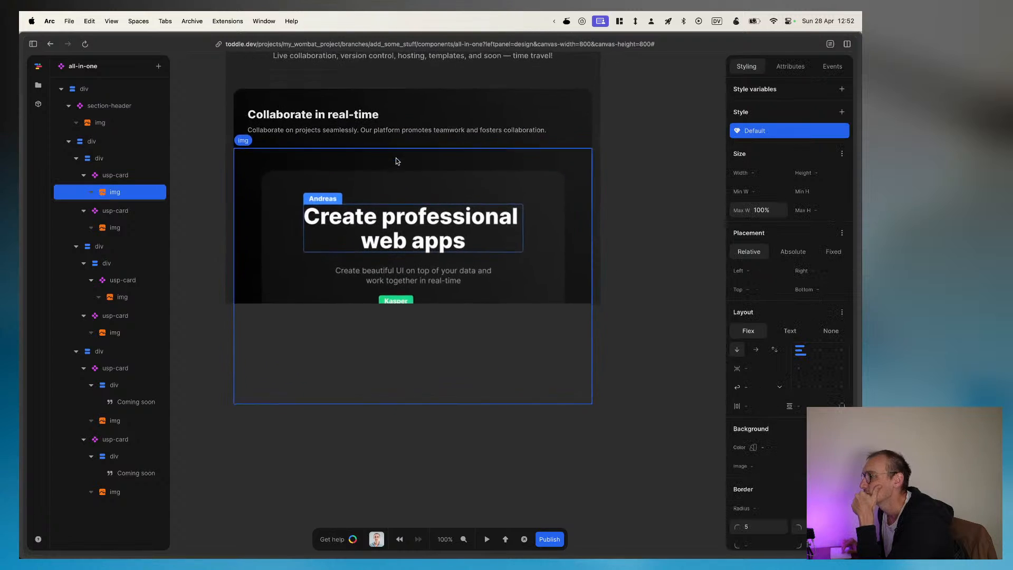
{"action": "left_click", "coordinate": [115, 177]}
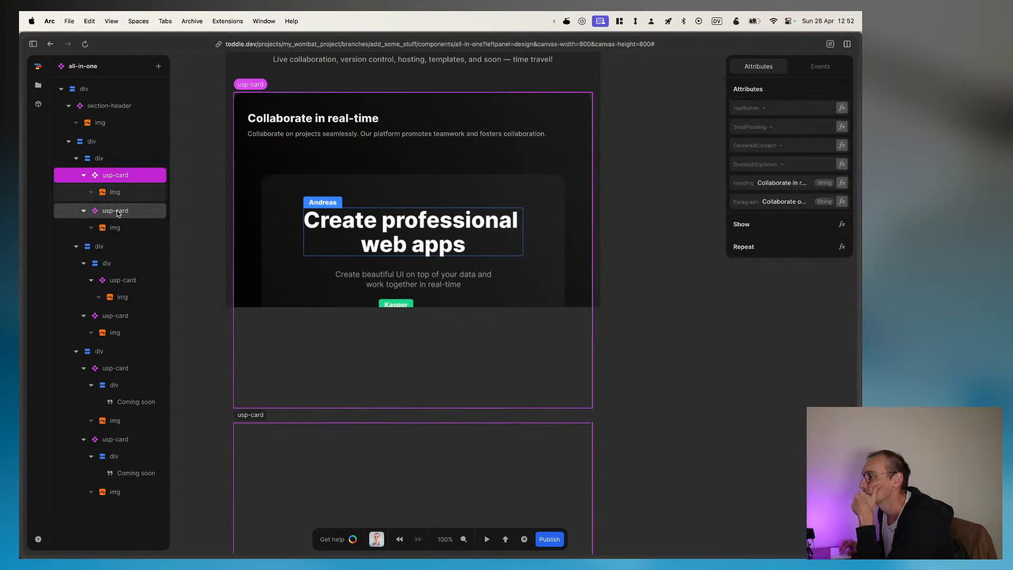
Step: Collapse the second usp-card and its parent div, and look through that div's attributes and available tag options
{"action": "left_click", "coordinate": [83, 211]}
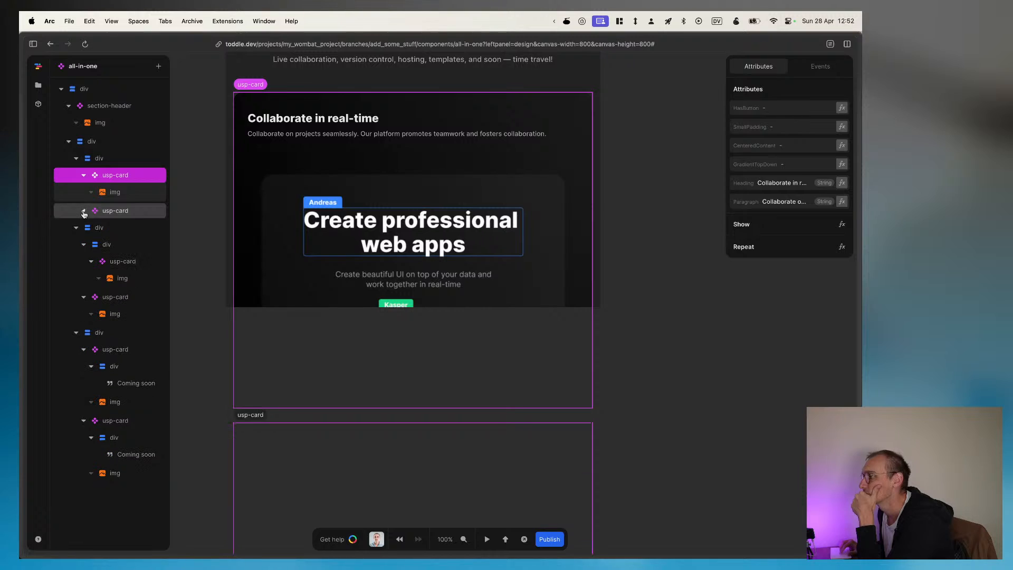
{"action": "left_click", "coordinate": [79, 159]}
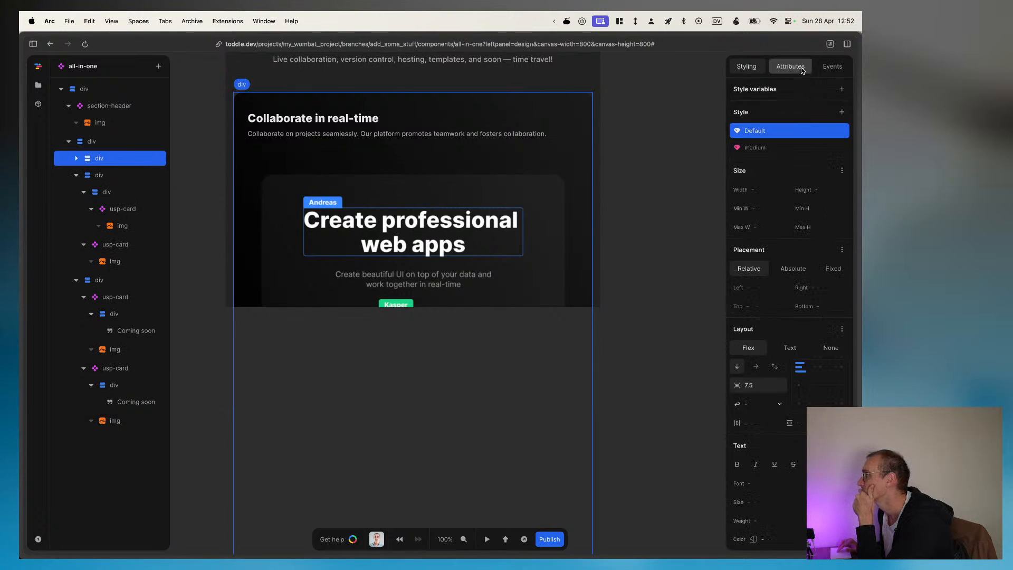
{"action": "left_click", "coordinate": [790, 66]}
{"action": "left_click", "coordinate": [768, 108]}
{"action": "scroll", "coordinate": [785, 186], "scroll_direction": "down", "scroll_amount": 3}
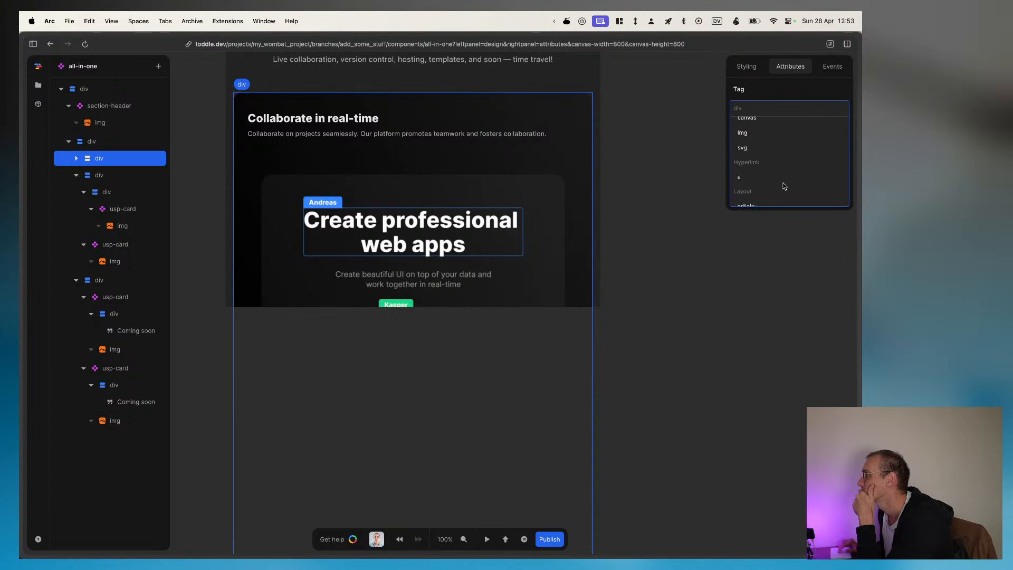
{"action": "scroll", "coordinate": [785, 187], "scroll_direction": "up", "scroll_amount": 3}
{"action": "left_click", "coordinate": [789, 67]}
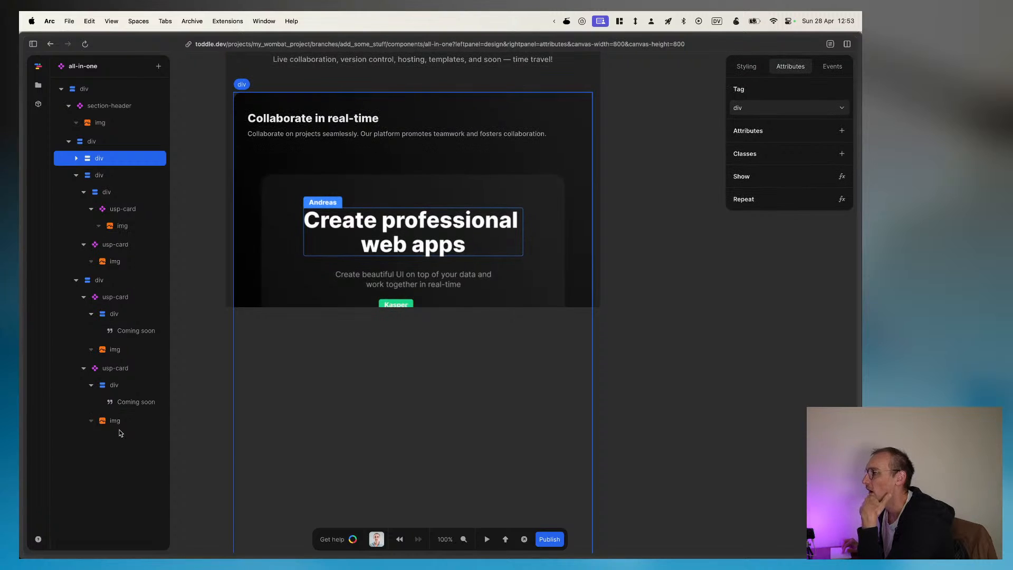
Step: Select the "Coming soon" text in the last usp-card and look over the all-in-one component on the canvas
{"action": "left_click", "coordinate": [132, 402]}
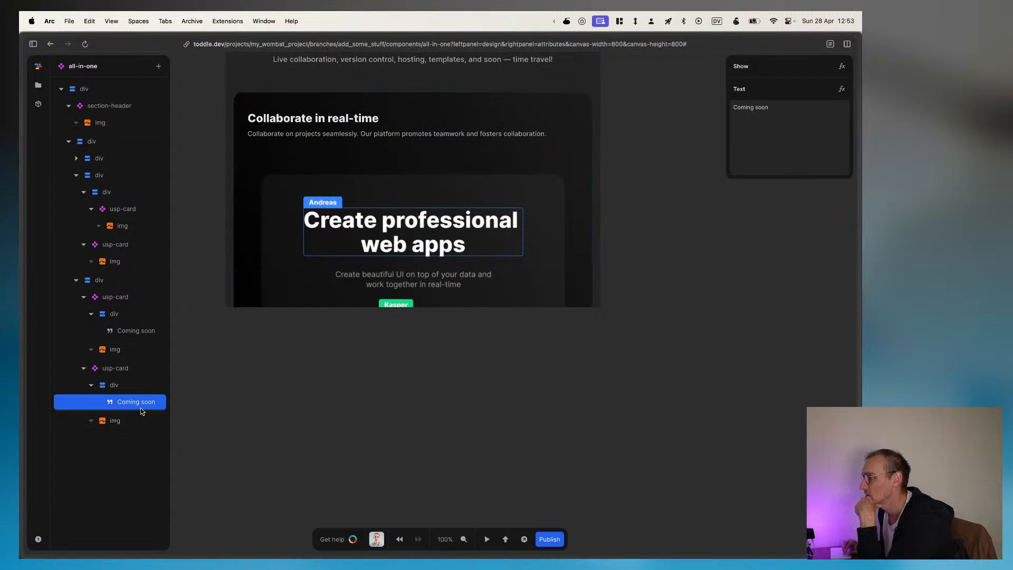
{"action": "scroll", "coordinate": [341, 349], "scroll_direction": "up", "scroll_amount": 3}
{"action": "scroll", "coordinate": [339, 350], "scroll_direction": "down", "scroll_amount": 10}
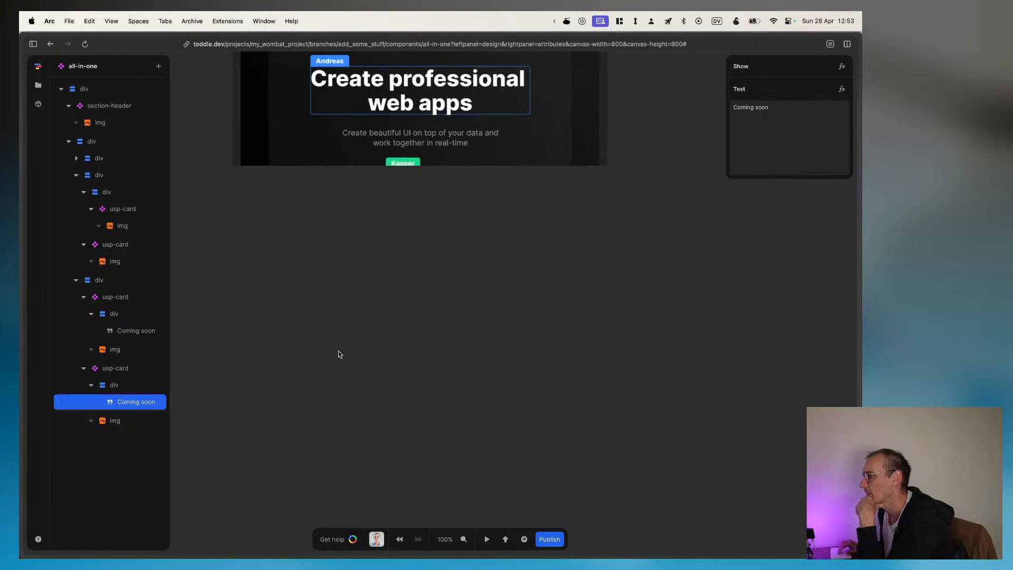
{"action": "scroll", "coordinate": [446, 212], "scroll_direction": "down", "scroll_amount": 5}
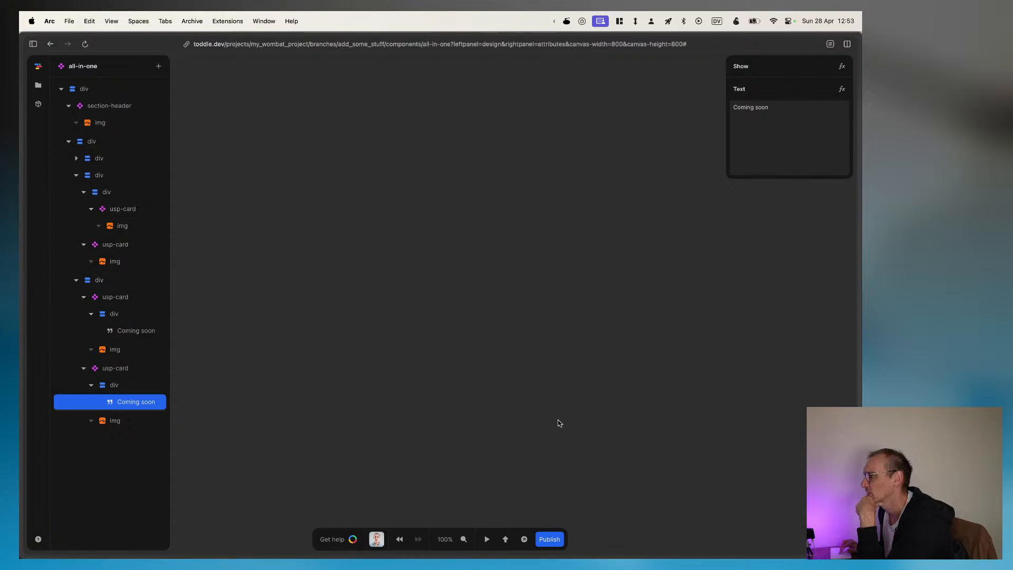
{"action": "scroll", "coordinate": [510, 331], "scroll_direction": "up", "scroll_amount": 6}
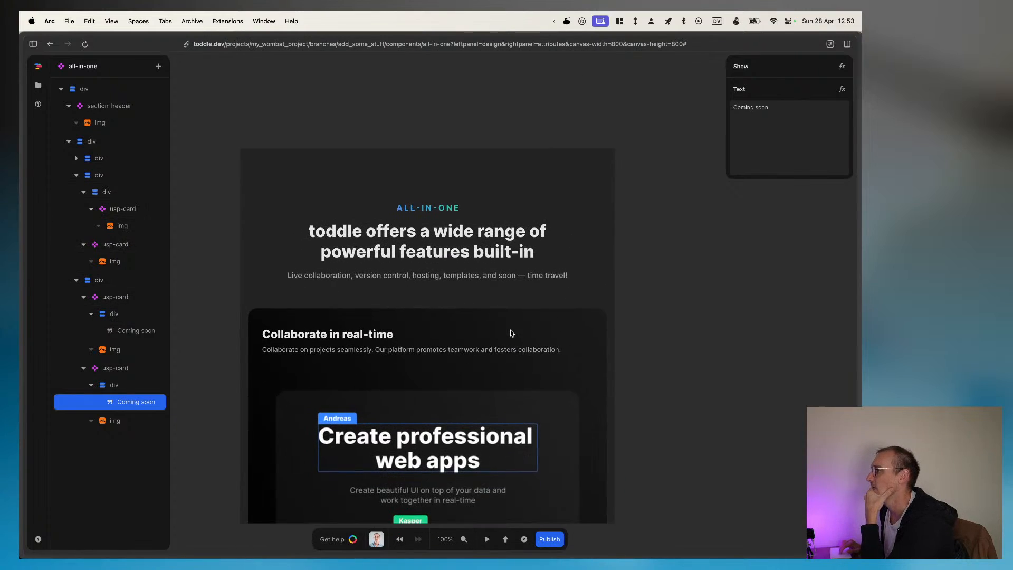
Step: Show the branch's project files and clear the list of recent files
{"action": "left_click", "coordinate": [38, 86]}
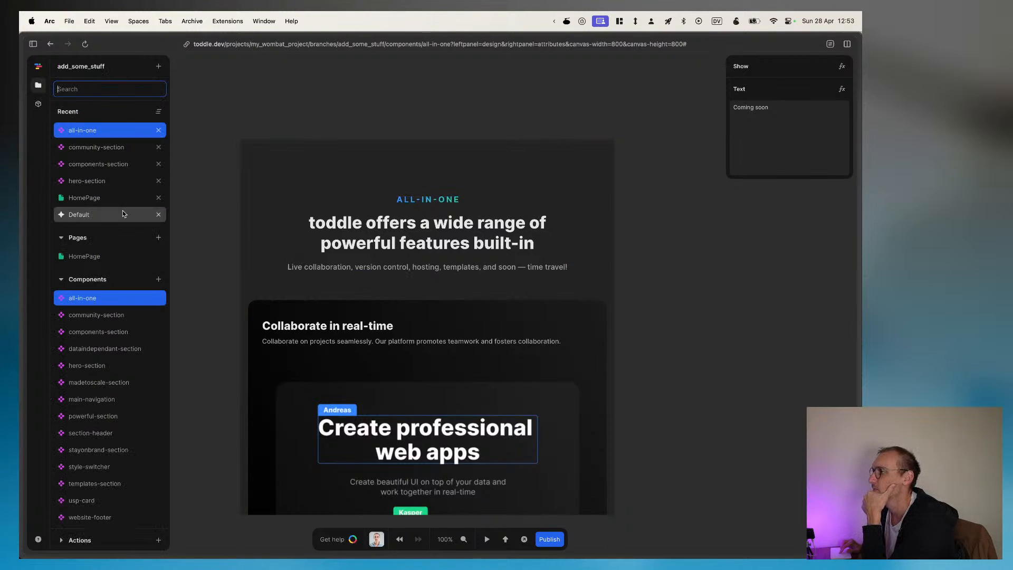
{"action": "right_click", "coordinate": [162, 112]}
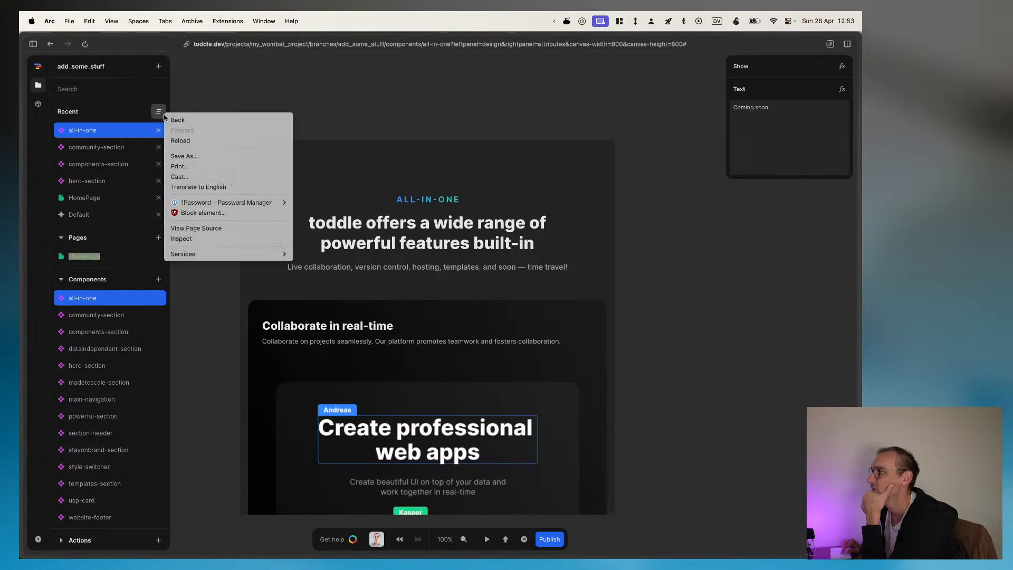
{"action": "left_click", "coordinate": [158, 113]}
{"action": "left_click", "coordinate": [155, 115]}
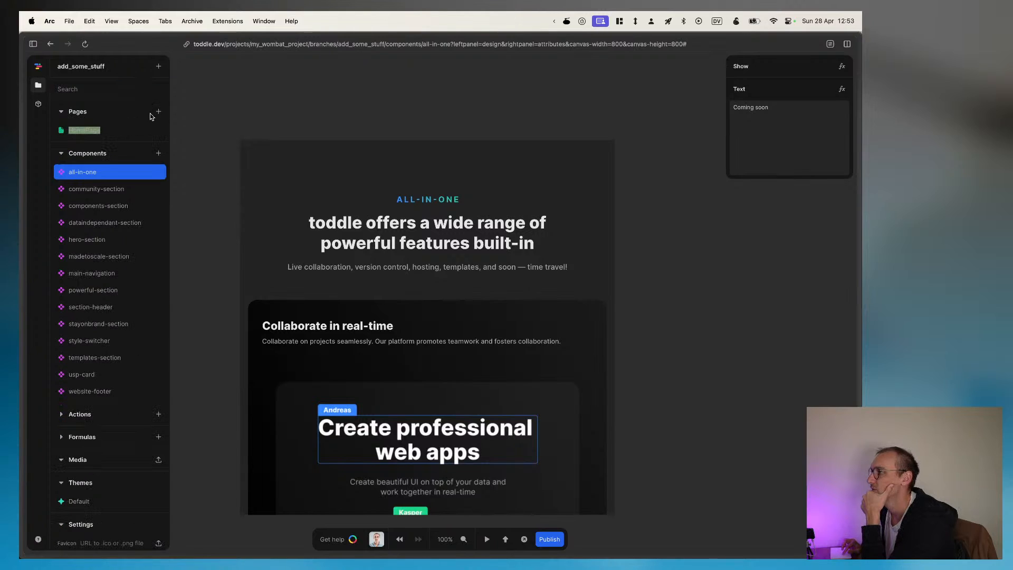
{"action": "scroll", "coordinate": [143, 132], "scroll_direction": "down", "scroll_amount": 3}
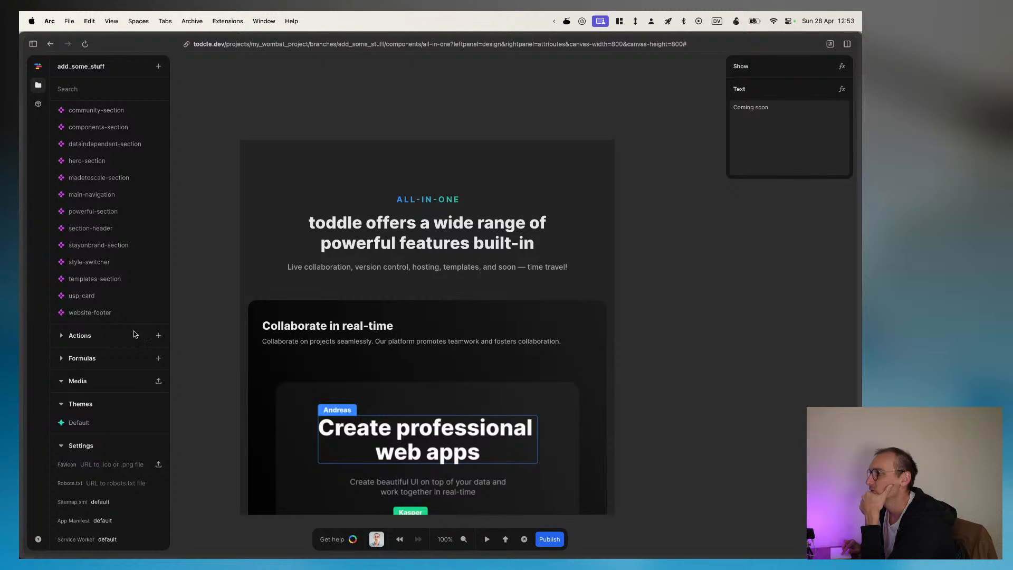
Step: Create a custom action named test
{"action": "left_click", "coordinate": [159, 335]}
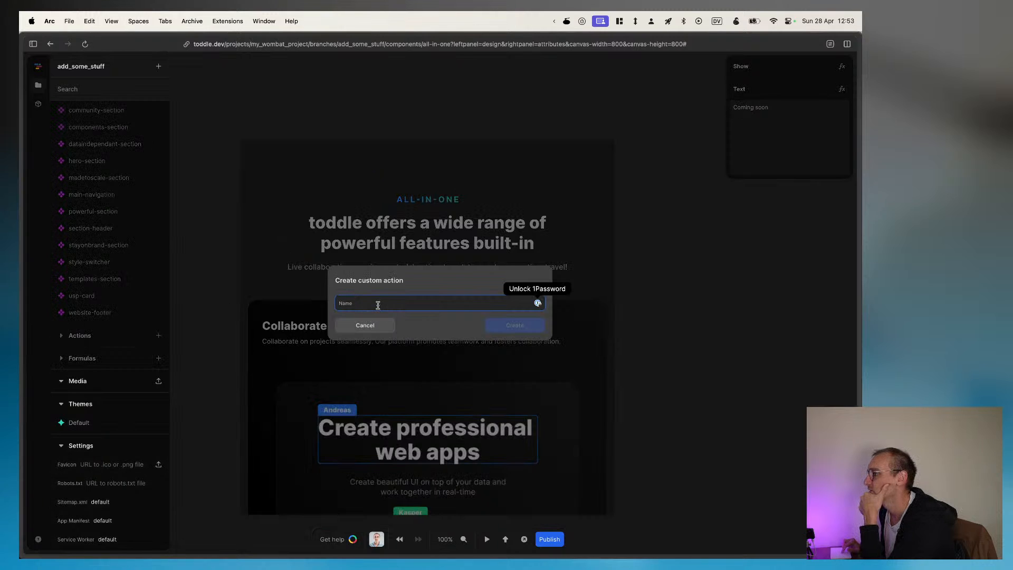
{"action": "type", "text": "test"}
{"action": "key", "text": "Return"}
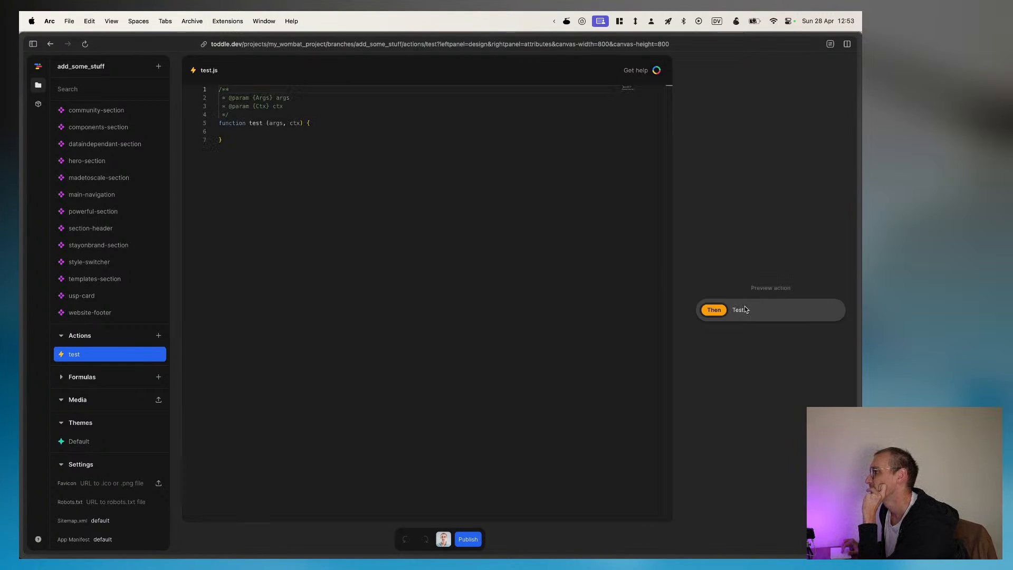
Step: Add an unnamed argument of type String to the test action
{"action": "left_click", "coordinate": [254, 130]}
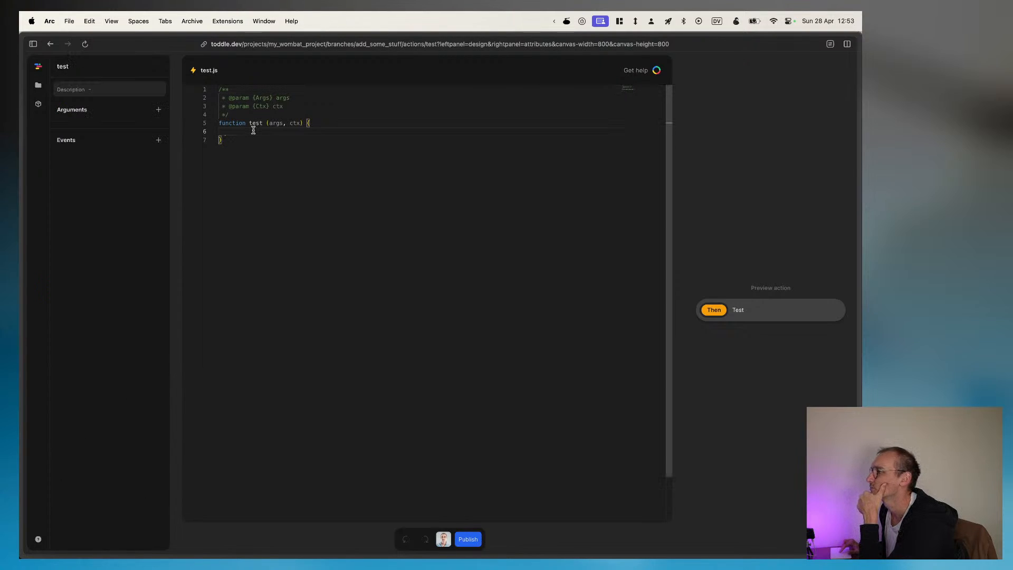
{"action": "left_click", "coordinate": [276, 123]}
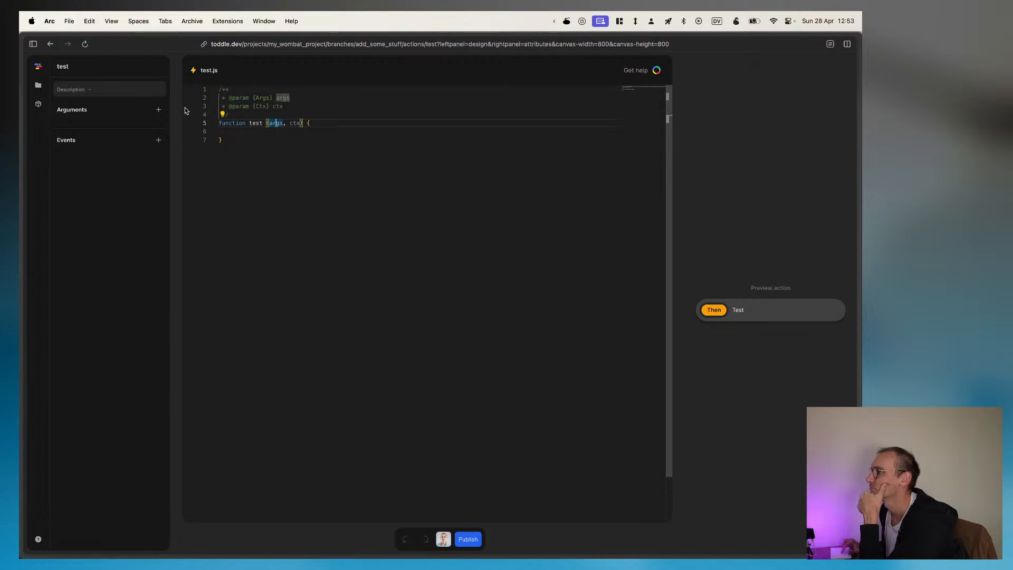
{"action": "left_click", "coordinate": [158, 109]}
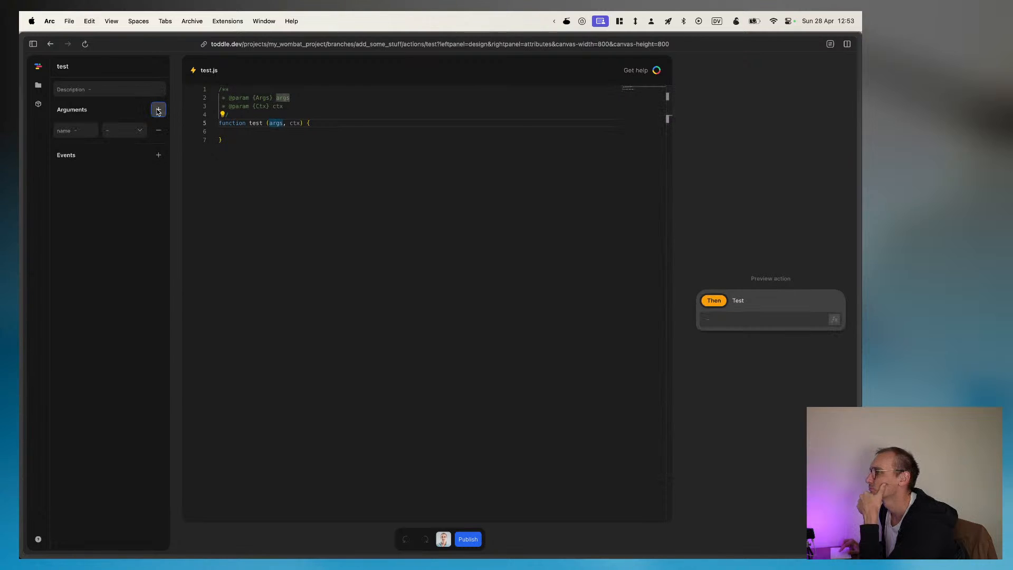
{"action": "left_click", "coordinate": [64, 130]}
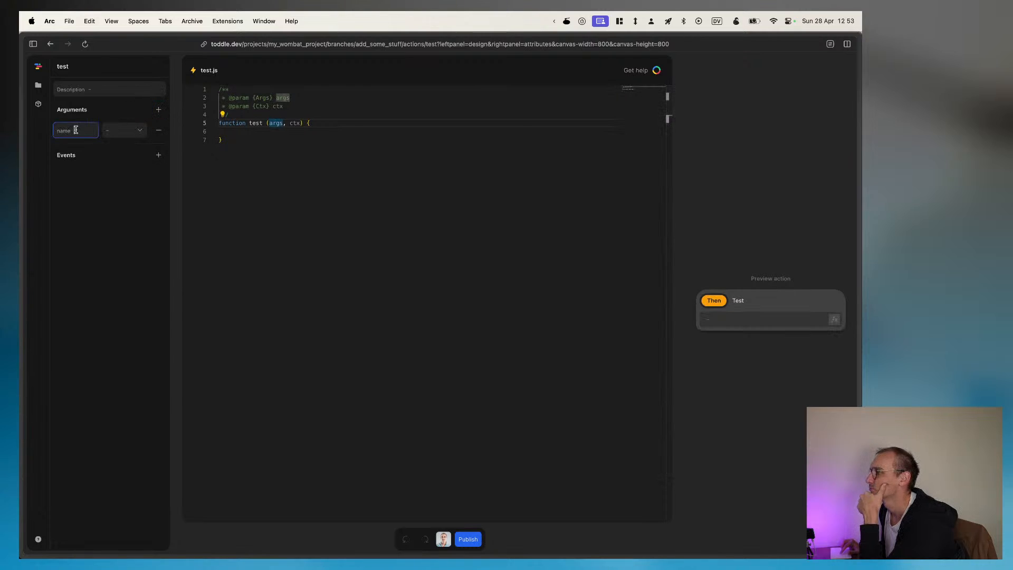
{"action": "left_click", "coordinate": [126, 135]}
{"action": "left_click", "coordinate": [124, 143]}
{"action": "left_click", "coordinate": [301, 195]}
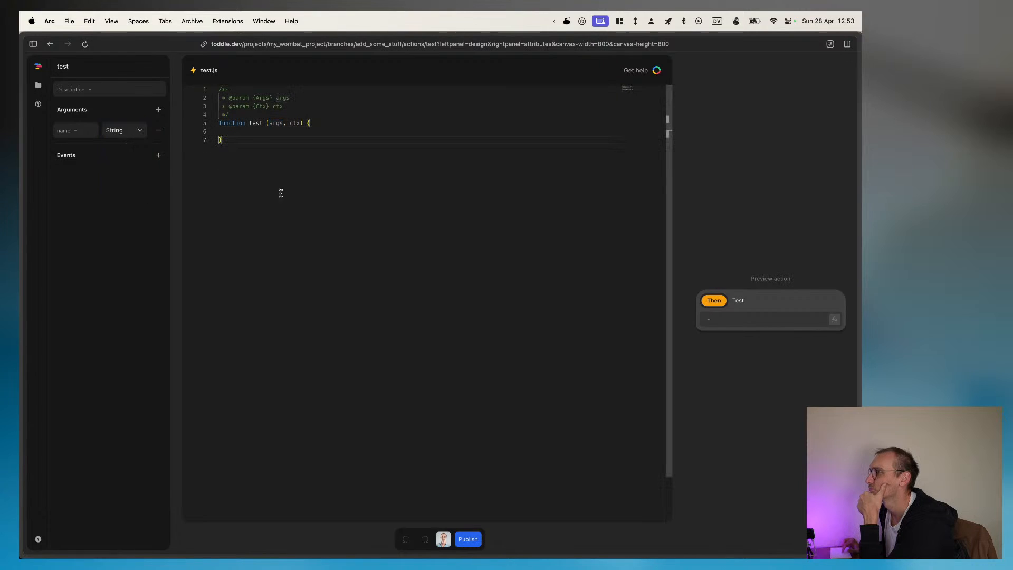
Step: Examine the args parameter in the test action's code and check the project's Formulas section
{"action": "double_click", "coordinate": [275, 123]}
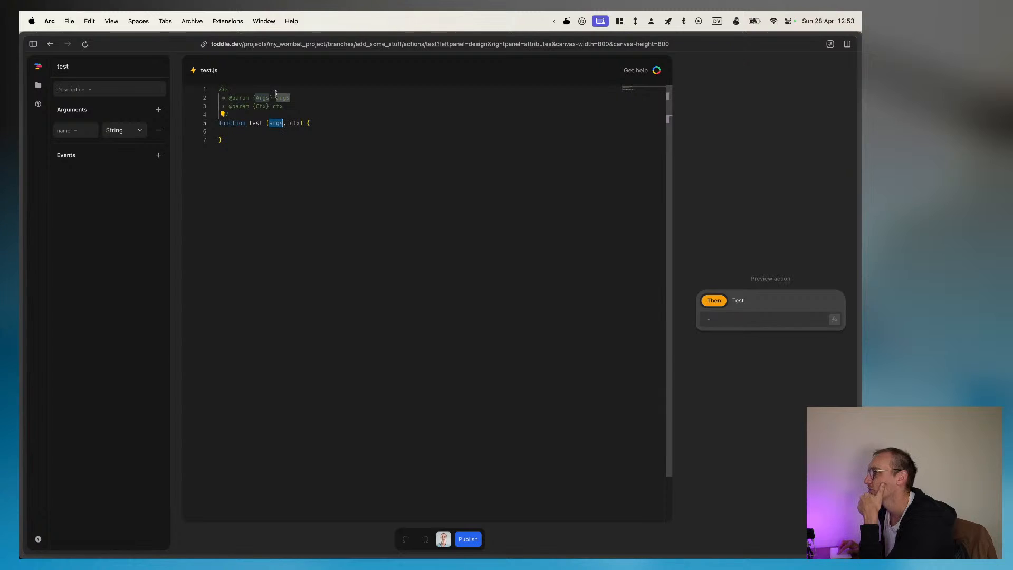
{"action": "left_click", "coordinate": [357, 267]}
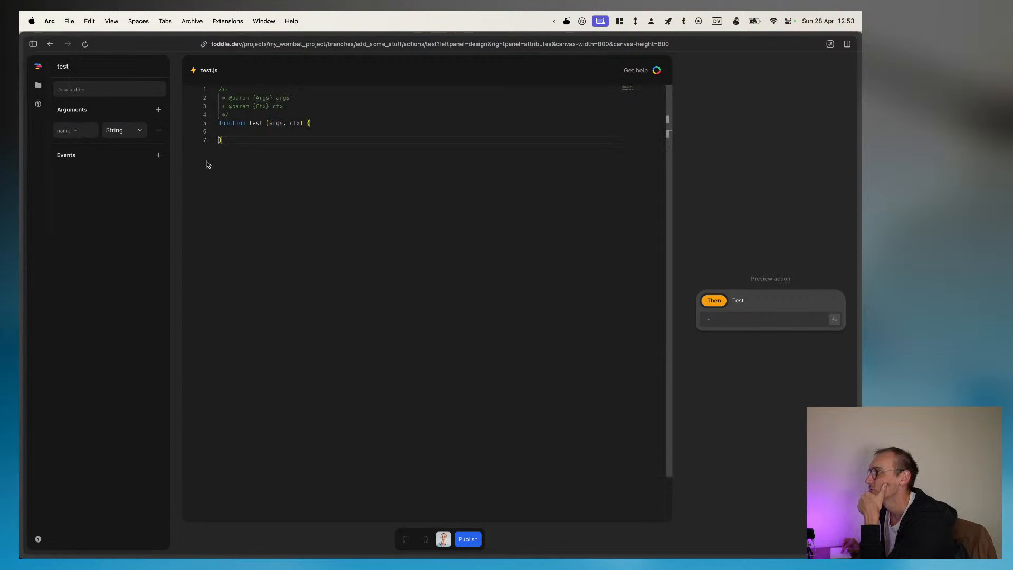
{"action": "left_click", "coordinate": [38, 85]}
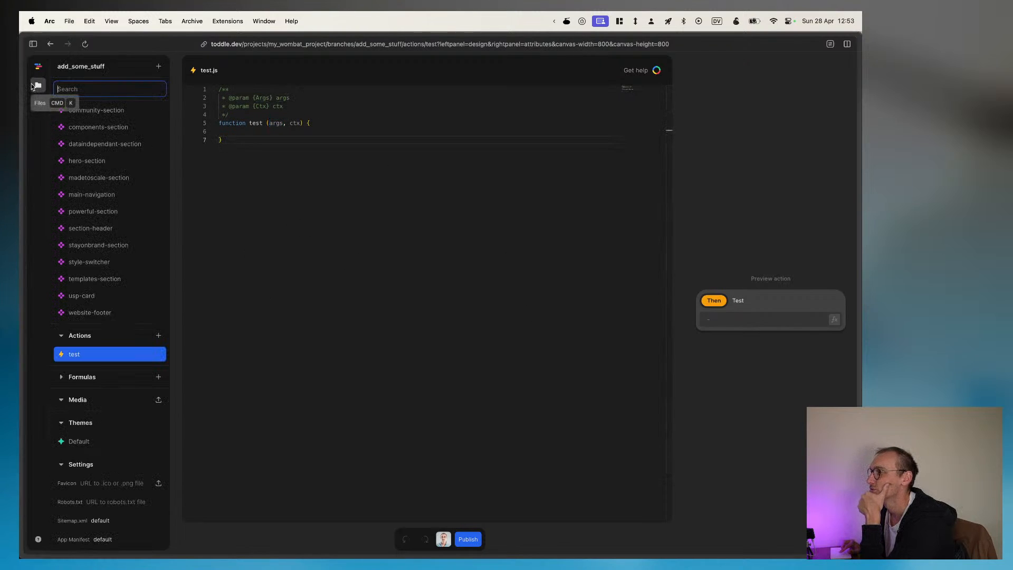
{"action": "scroll", "coordinate": [106, 338], "scroll_direction": "down", "scroll_amount": 1}
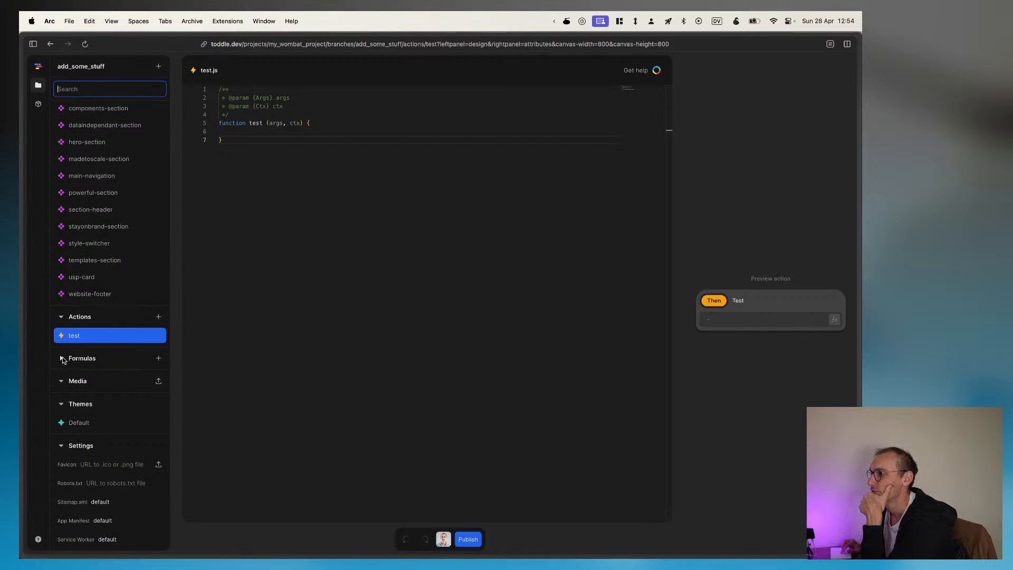
{"action": "left_click", "coordinate": [61, 358]}
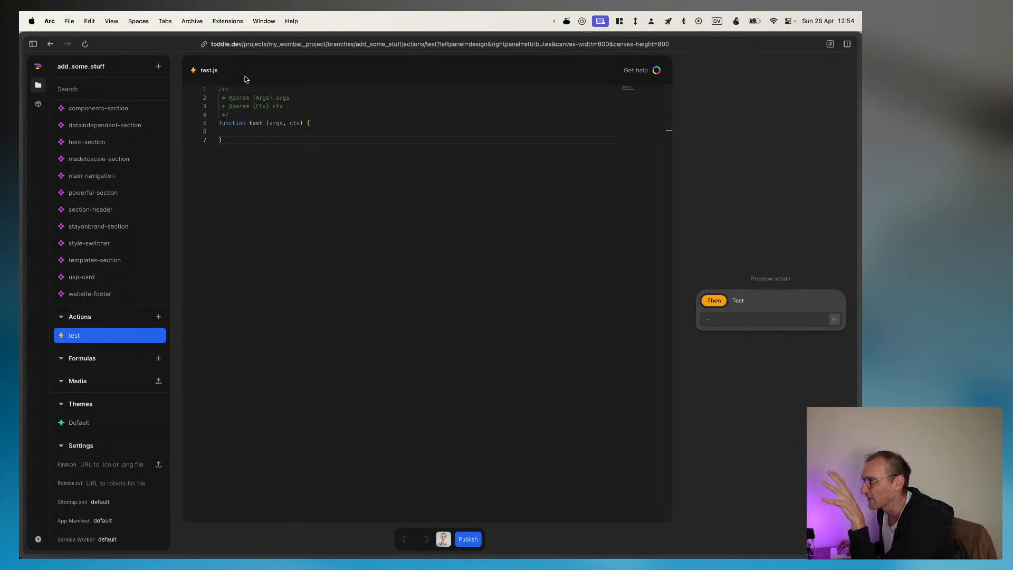
{"action": "left_click", "coordinate": [222, 221]}
{"action": "left_click", "coordinate": [305, 268]}
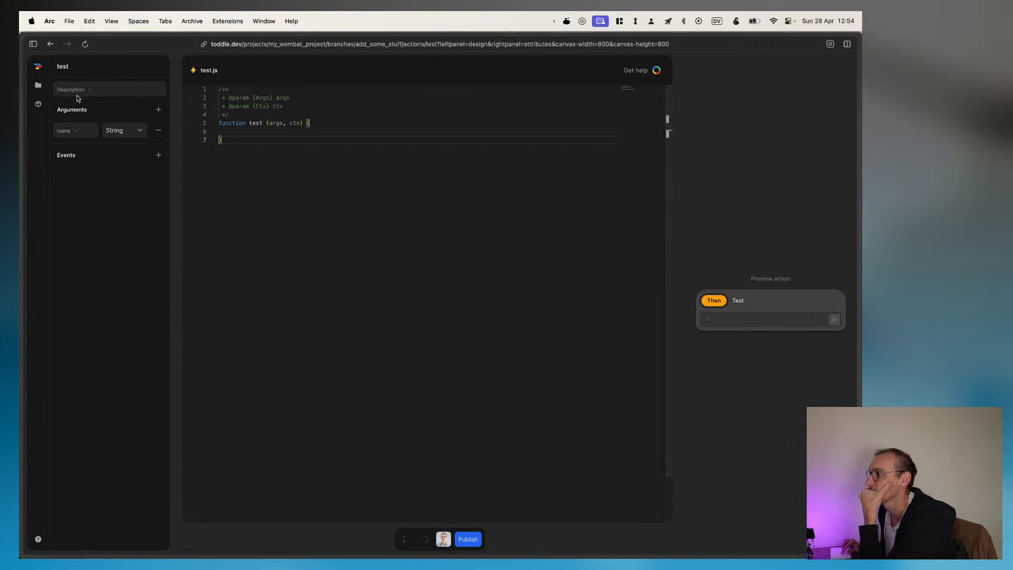
Step: Go to the my_wombat_project overview and reopen the add_some_stuff branch for editing
{"action": "left_click", "coordinate": [40, 85]}
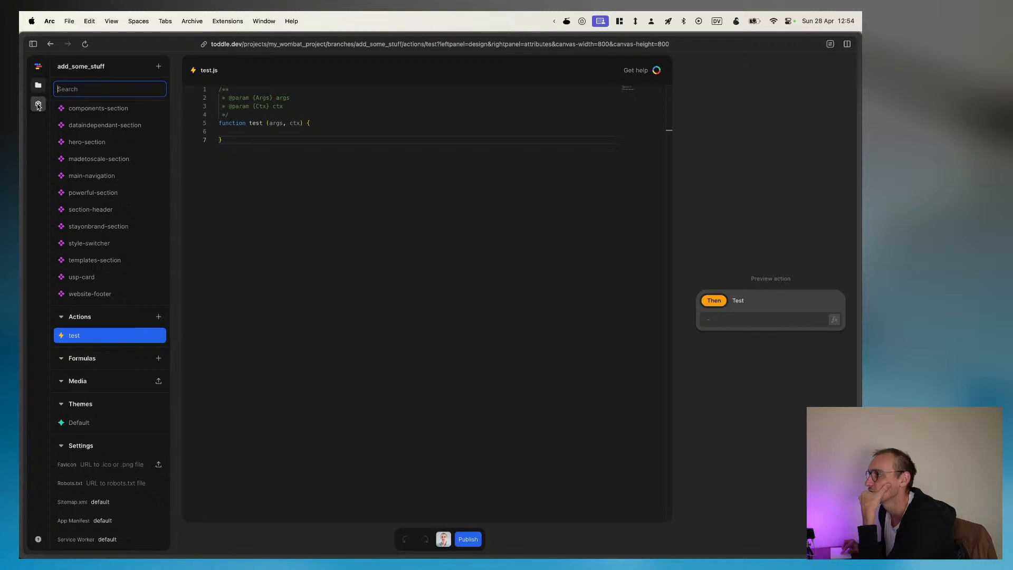
{"action": "left_click", "coordinate": [38, 73]}
{"action": "scroll", "coordinate": [115, 249], "scroll_direction": "up", "scroll_amount": 3}
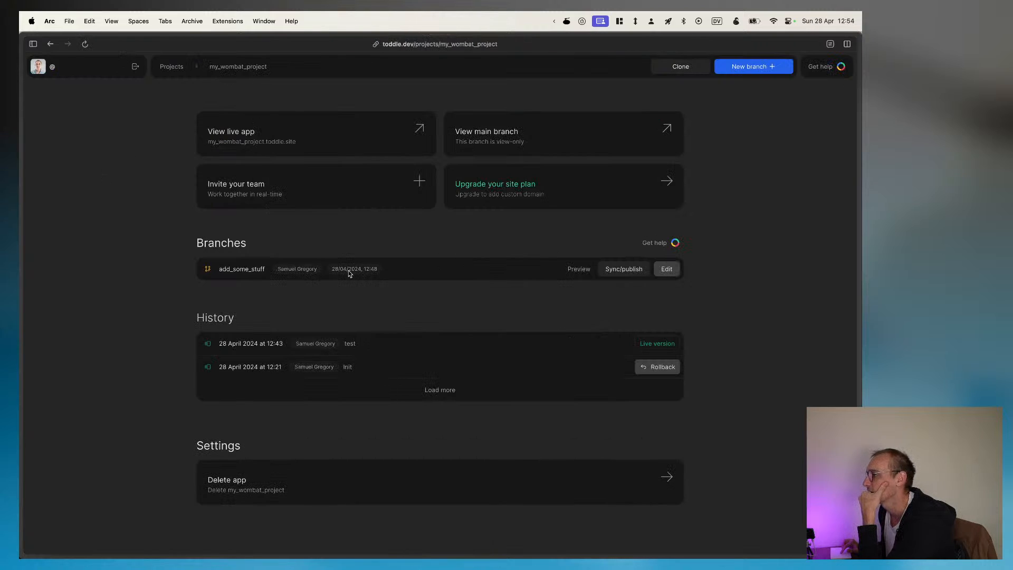
{"action": "left_click", "coordinate": [667, 269]}
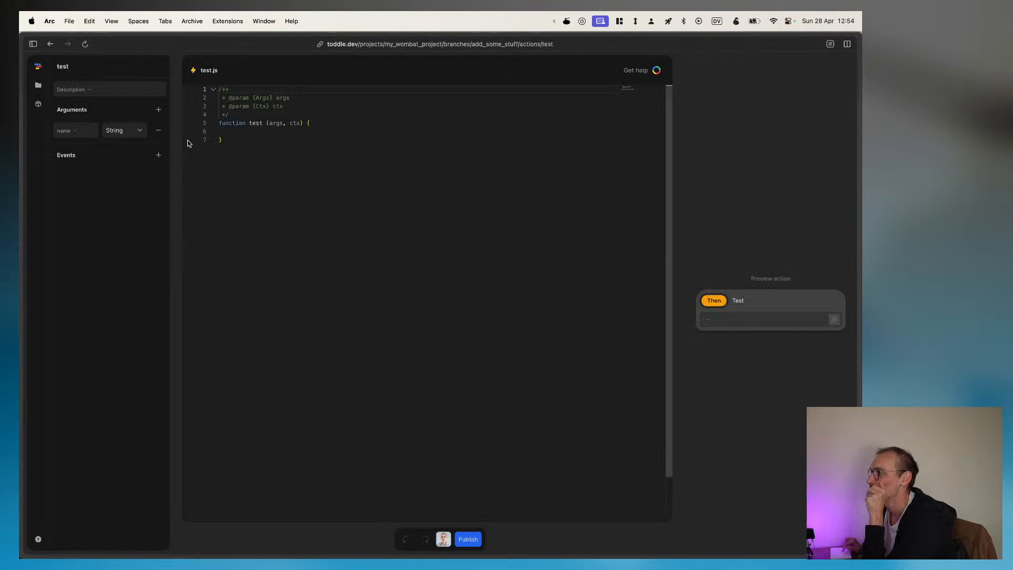
Step: Open HomePage from the project files and add a new workflow to it
{"action": "left_click", "coordinate": [38, 87]}
{"action": "left_click", "coordinate": [95, 130]}
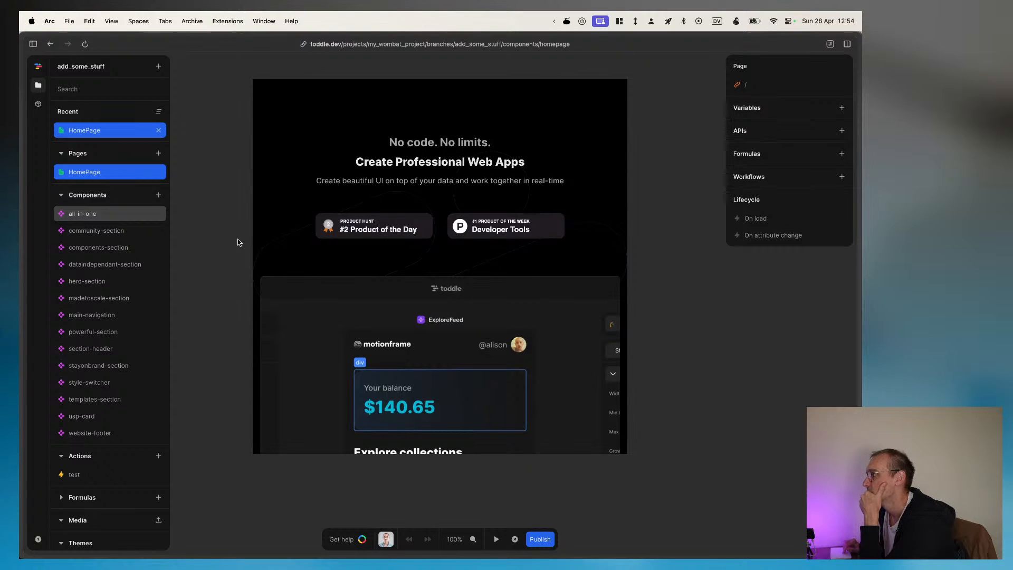
{"action": "left_click", "coordinate": [842, 177]}
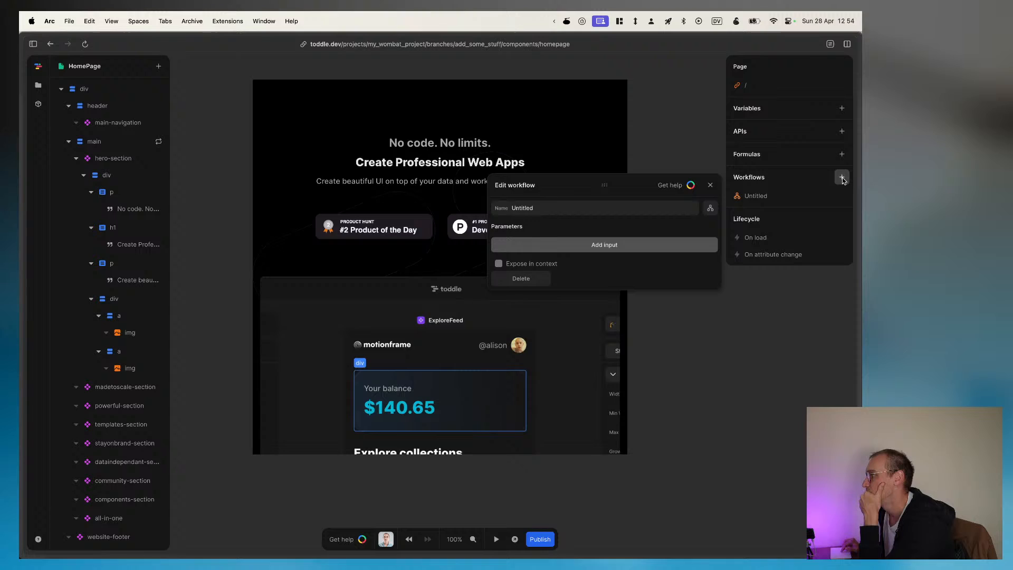
Step: Add a new API to HomePage and review its GET request settings
{"action": "left_click", "coordinate": [842, 131]}
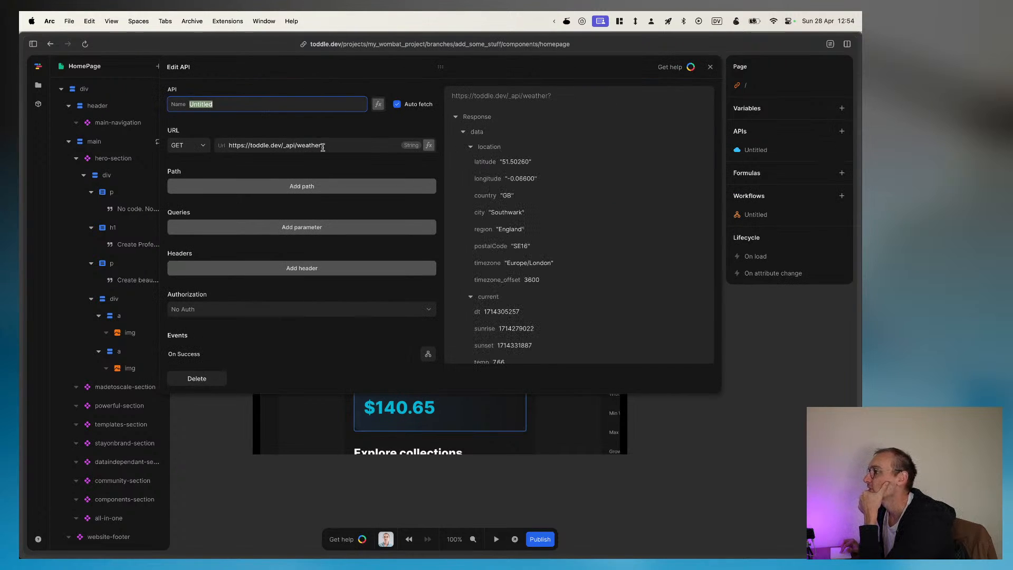
{"action": "triple_click", "coordinate": [276, 146]}
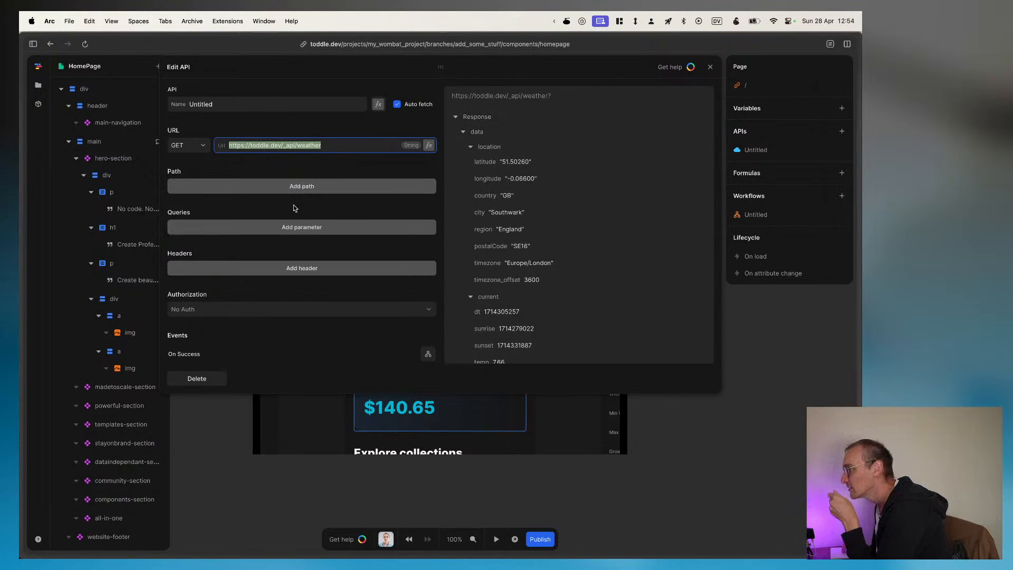
{"action": "scroll", "coordinate": [293, 208], "scroll_direction": "down", "scroll_amount": 2}
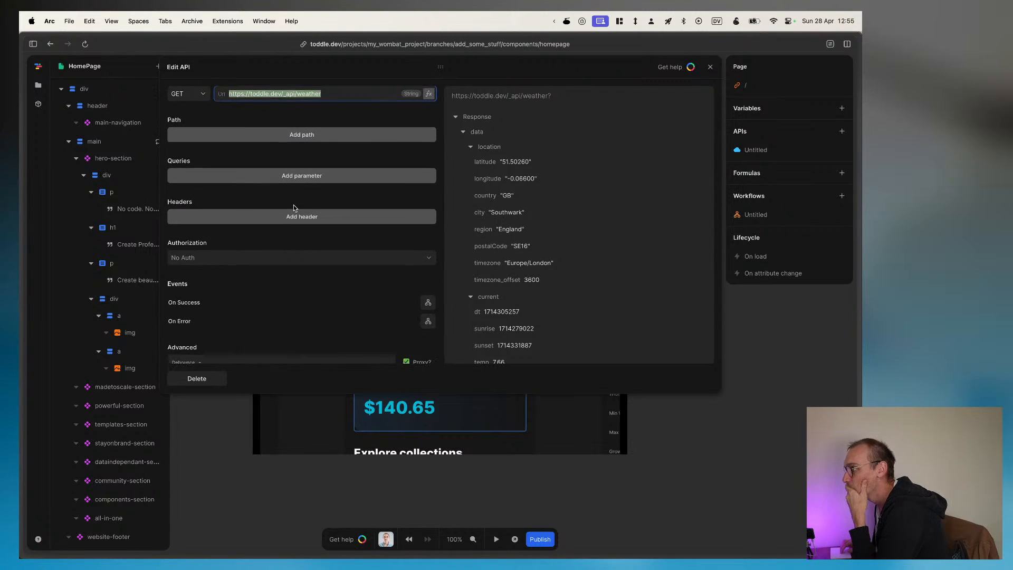
{"action": "scroll", "coordinate": [293, 207], "scroll_direction": "up", "scroll_amount": 2}
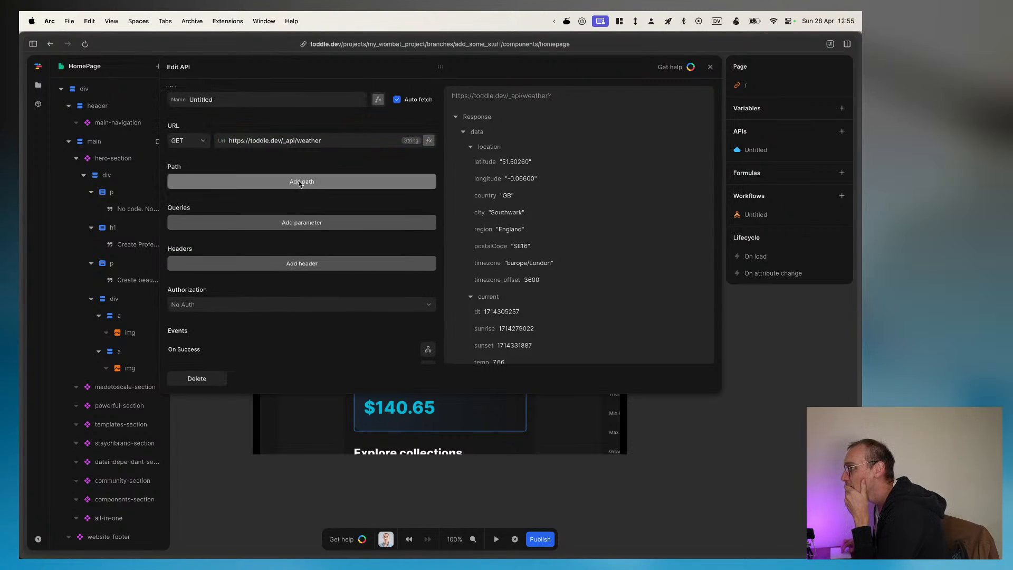
Step: Try adding an empty path segment to the API request and remove it again
{"action": "left_click", "coordinate": [299, 181]}
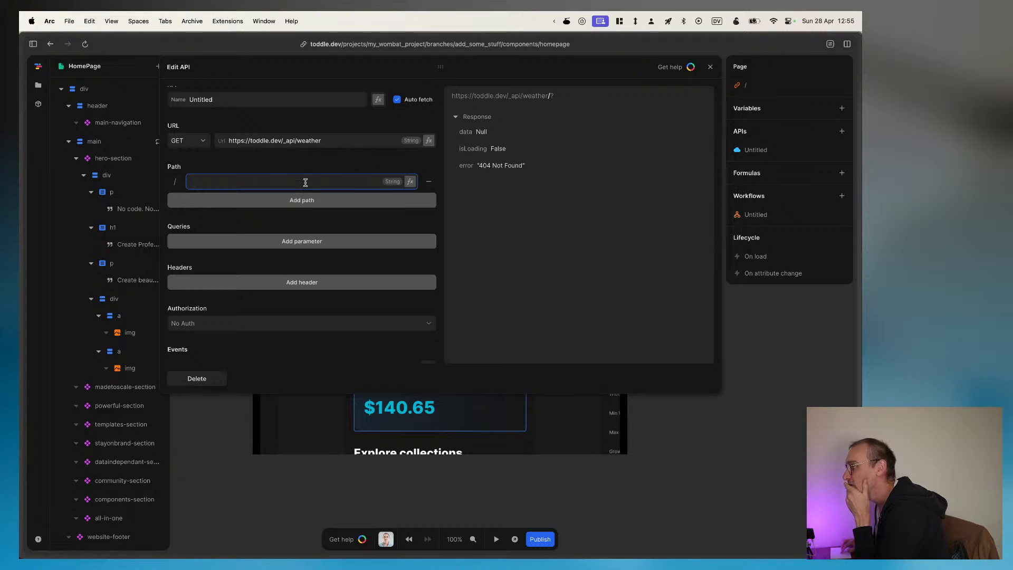
{"action": "left_click", "coordinate": [427, 181]}
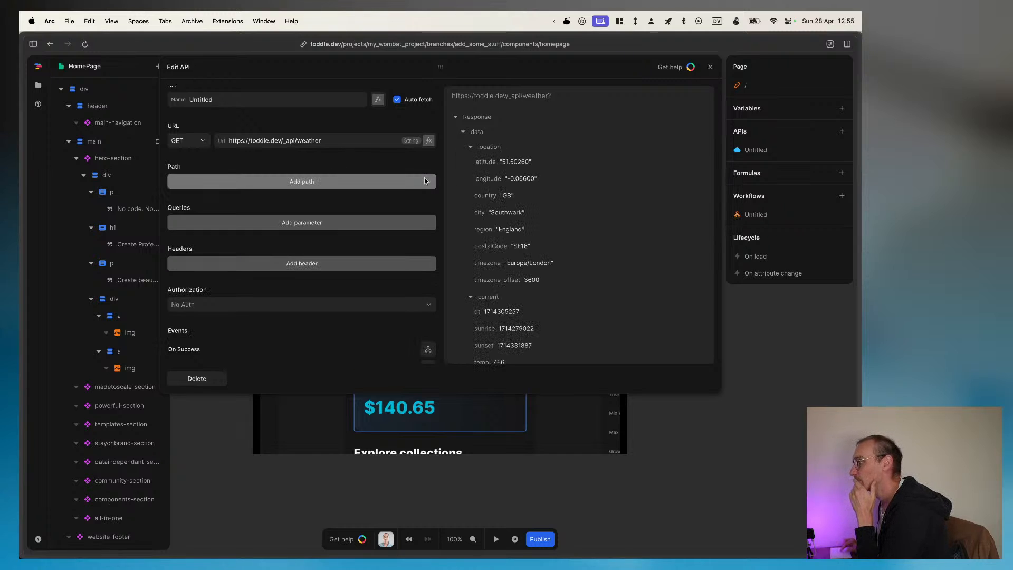
{"action": "scroll", "coordinate": [332, 213], "scroll_direction": "down", "scroll_amount": 3}
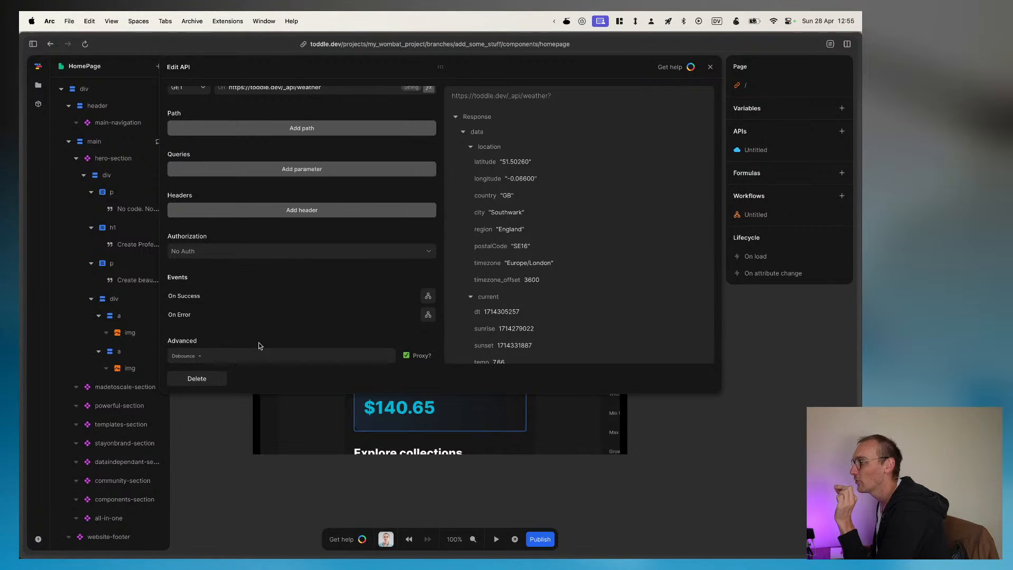
{"action": "scroll", "coordinate": [278, 318], "scroll_direction": "up", "scroll_amount": 3}
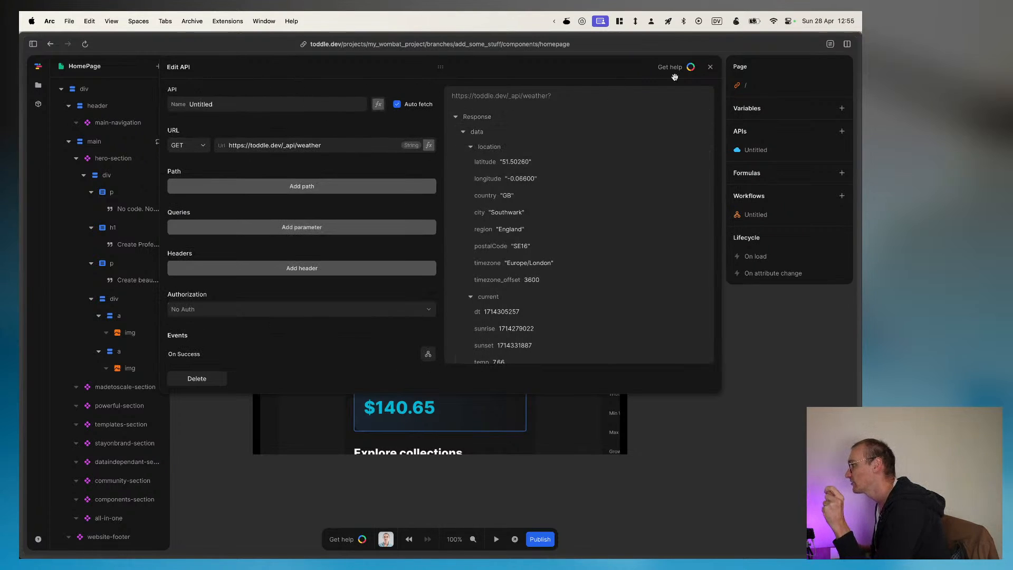
Step: Name the new API Weather and close its editor
{"action": "left_click", "coordinate": [230, 107]}
{"action": "type", "text": "W"}
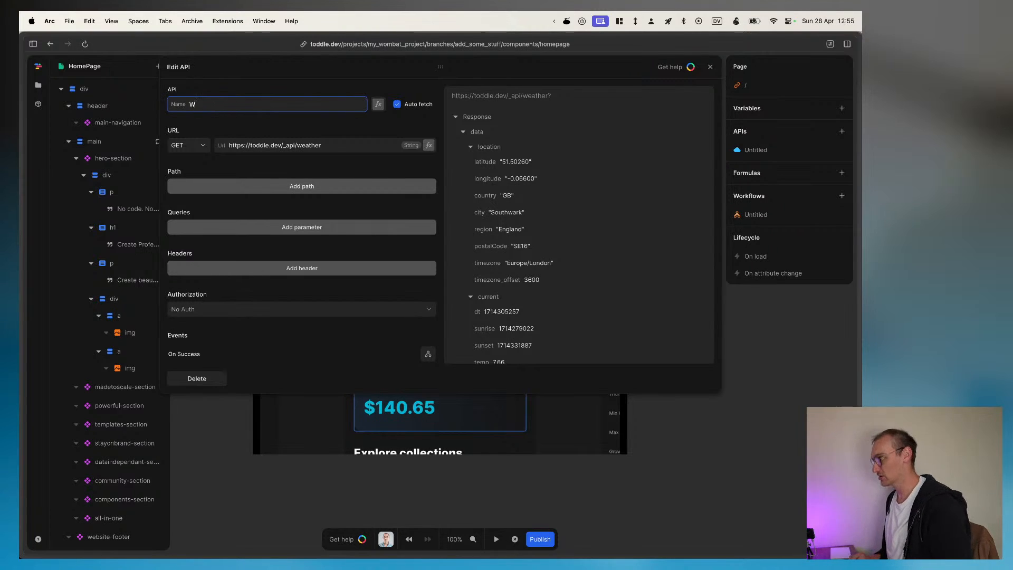
{"action": "type", "text": "eather"}
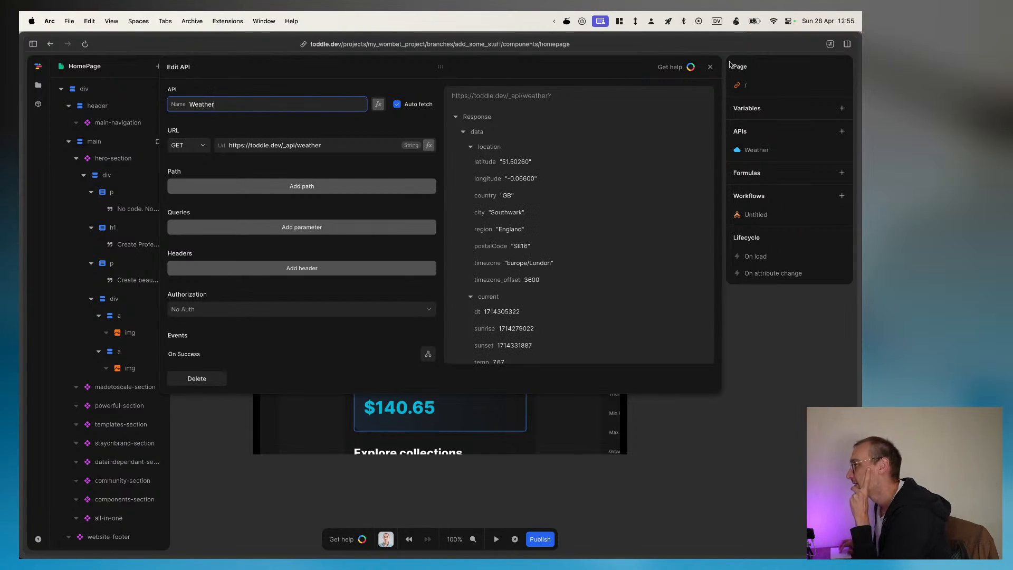
{"action": "left_click", "coordinate": [709, 68]}
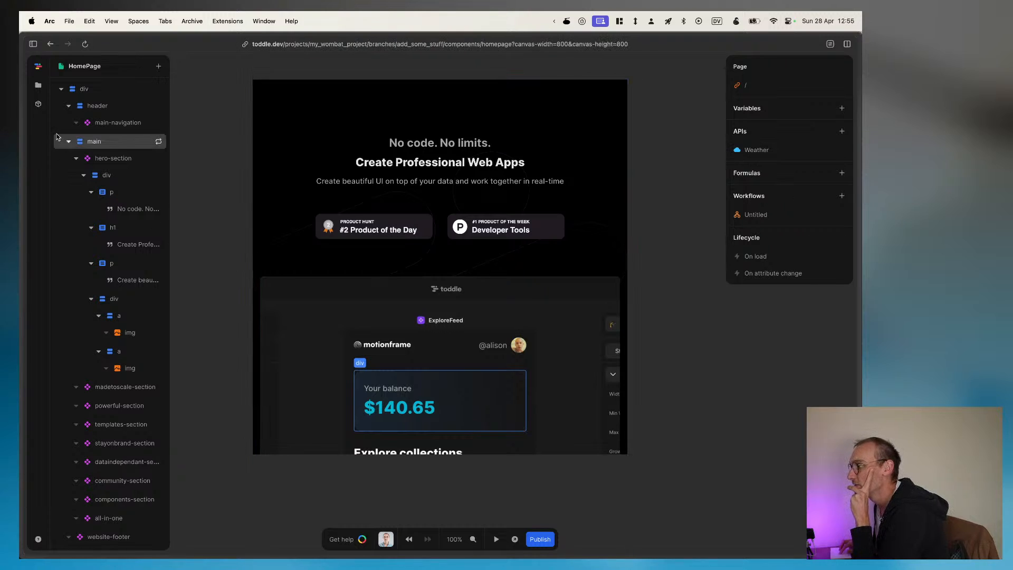
Step: Open the main-navigation component from HomePage's header and select the div containing the menu links
{"action": "double_click", "coordinate": [99, 123]}
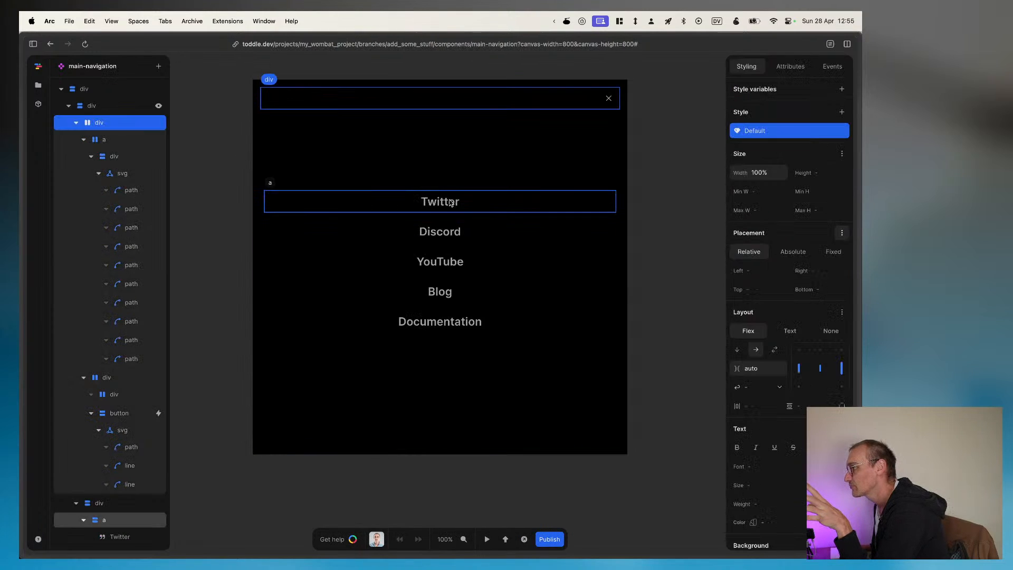
{"action": "left_click", "coordinate": [373, 198]}
{"action": "left_click", "coordinate": [116, 503]}
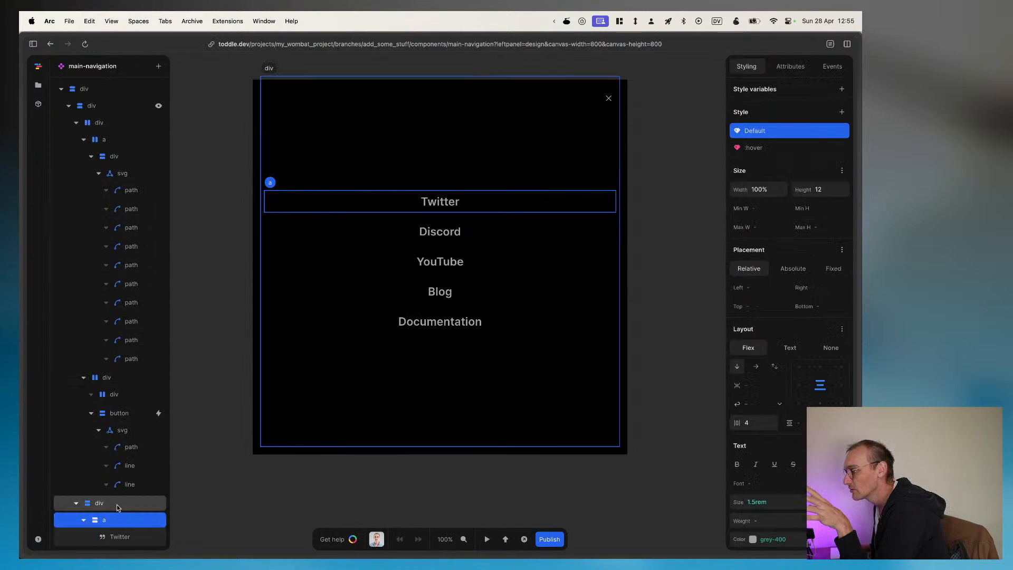
Step: Try to add an unnamed custom event to the menu-links div and to the div wrapping the close button
{"action": "left_click", "coordinate": [832, 67]}
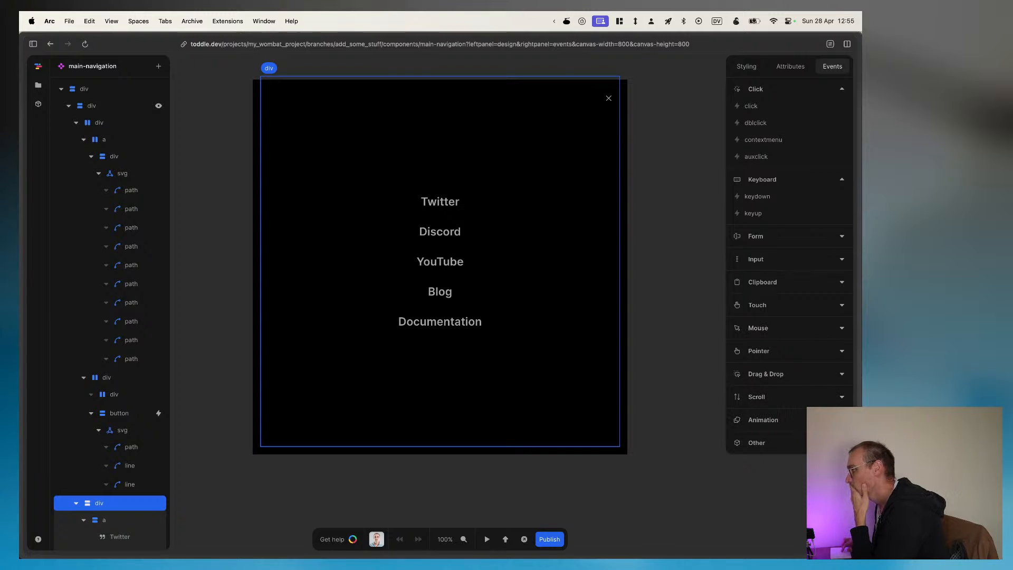
{"action": "left_click", "coordinate": [841, 443]}
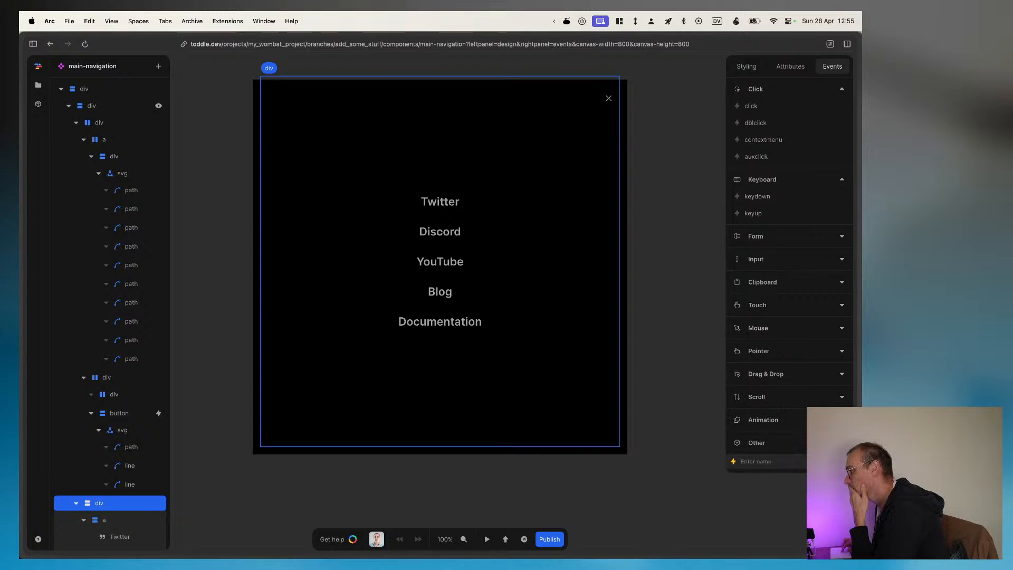
{"action": "key", "text": "Return"}
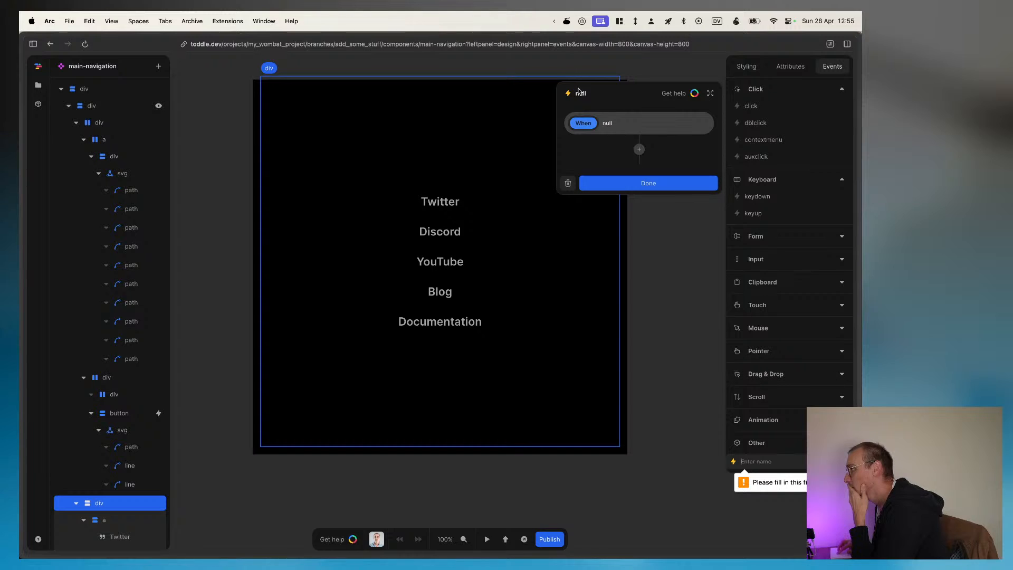
{"action": "left_click", "coordinate": [792, 533]}
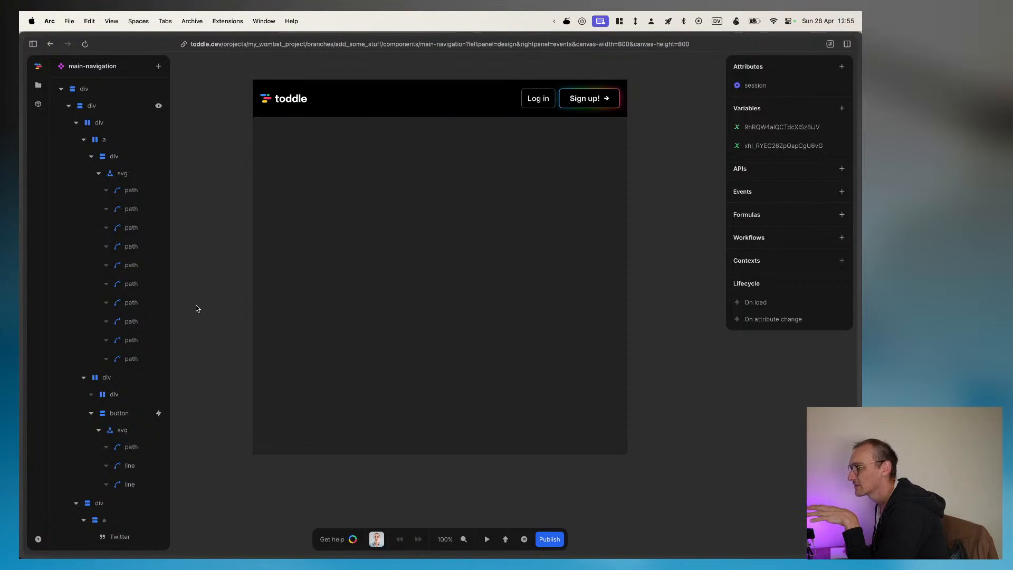
{"action": "left_click", "coordinate": [126, 376]}
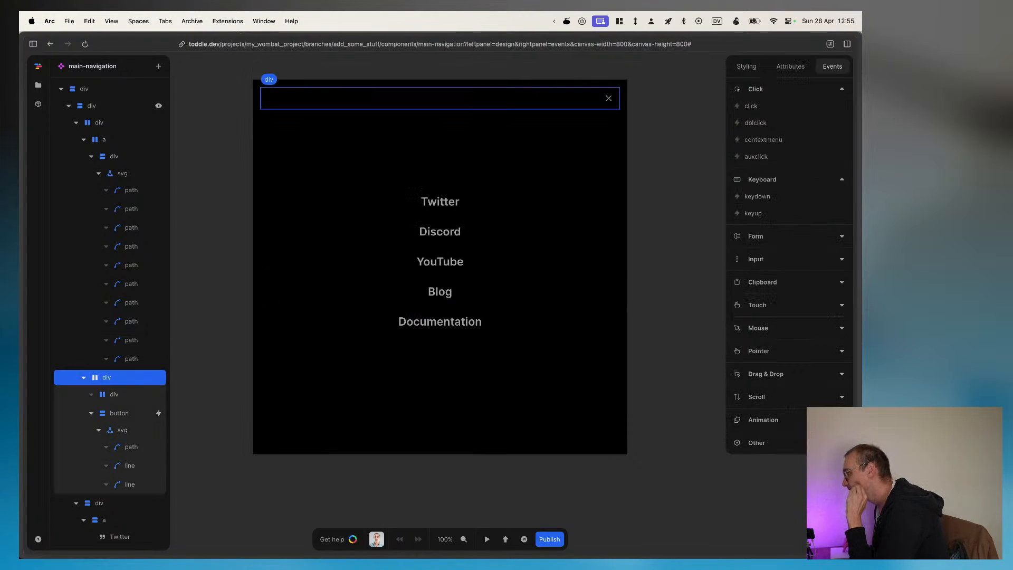
{"action": "left_click", "coordinate": [842, 443]}
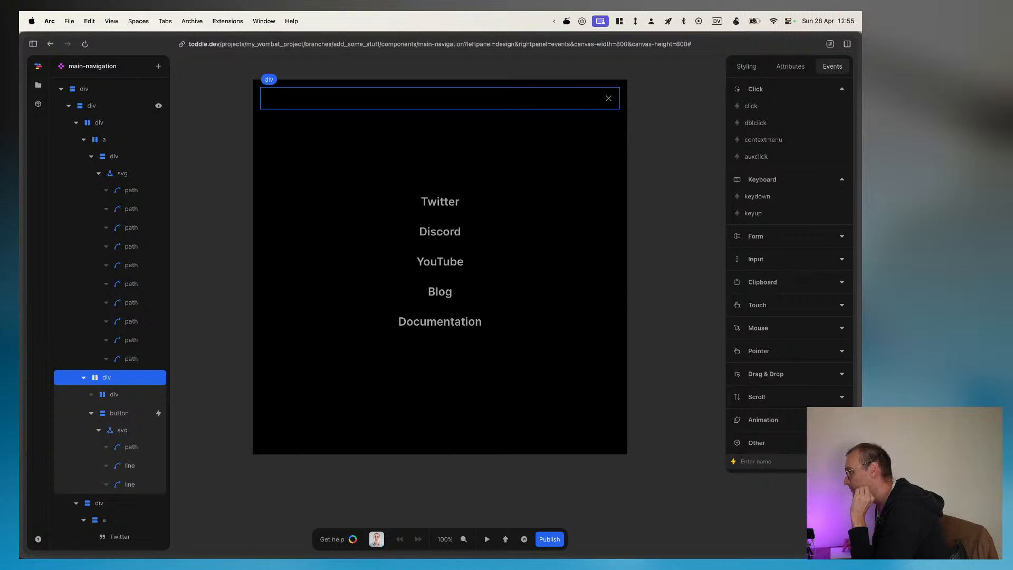
{"action": "left_click", "coordinate": [842, 443]}
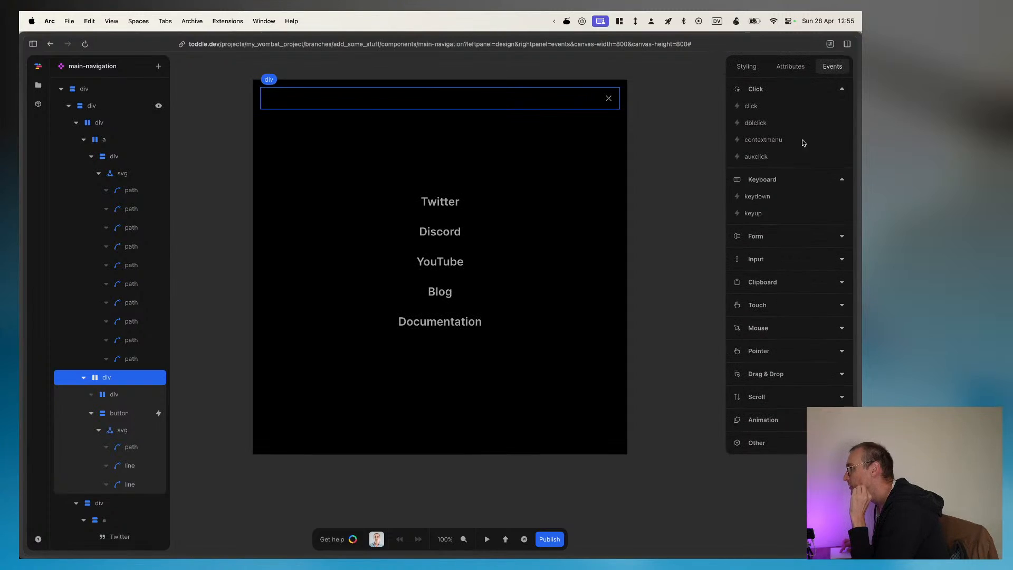
Step: Examine the attributes of the close-button div, the Twitter link and the menu-links div
{"action": "left_click", "coordinate": [790, 67]}
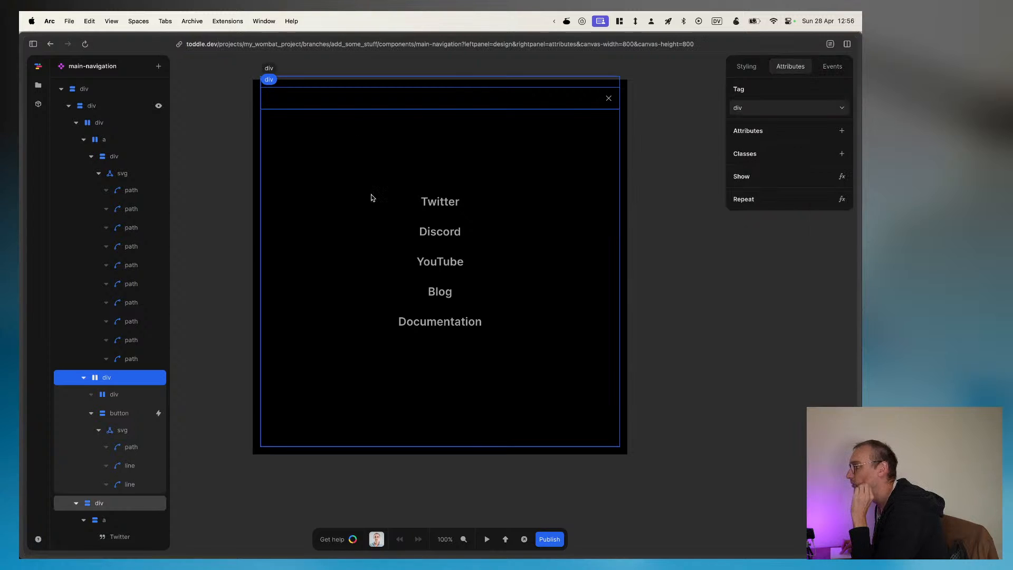
{"action": "left_click", "coordinate": [397, 200]}
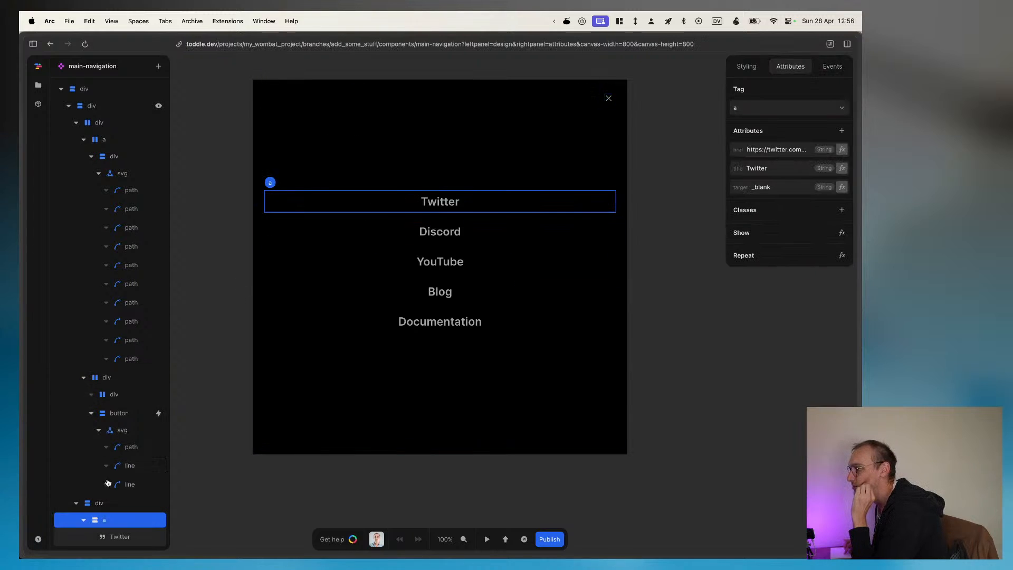
{"action": "left_click", "coordinate": [107, 502]}
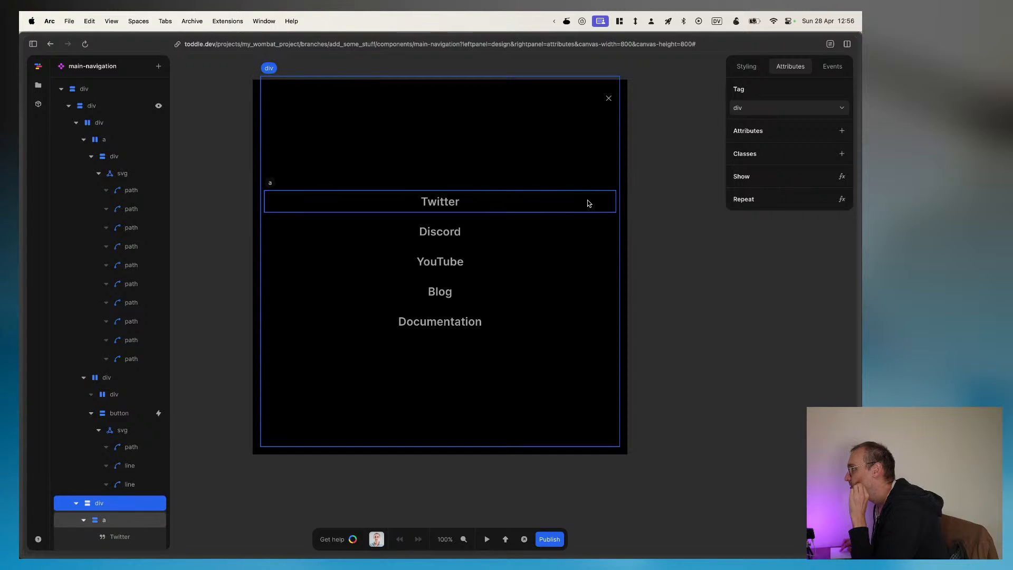
Step: Open the menu-links div's Repeat formula, search its inputs for the weather API, browse the available formulas and close the editor
{"action": "left_click", "coordinate": [842, 200]}
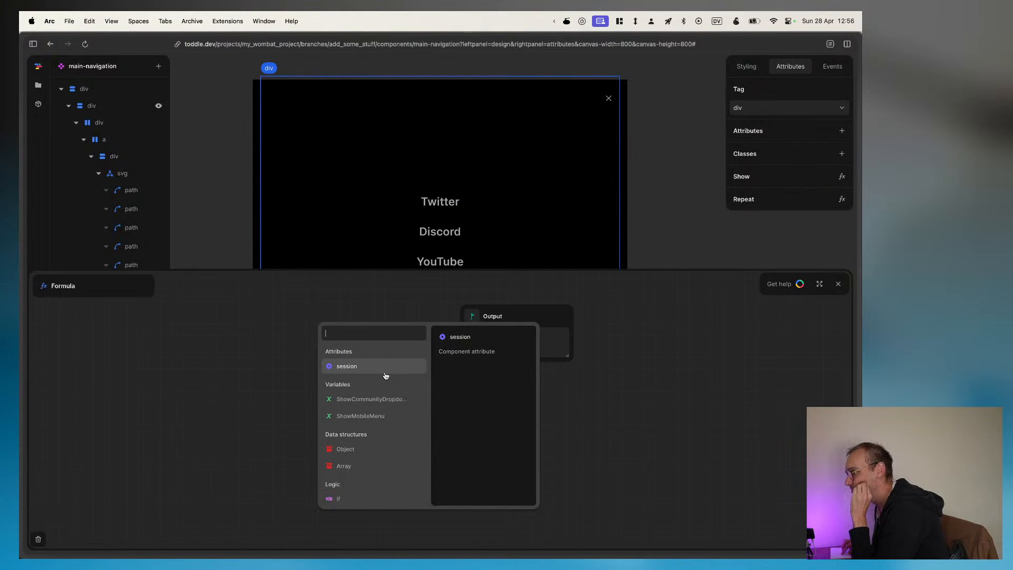
{"action": "type", "text": "weathe"}
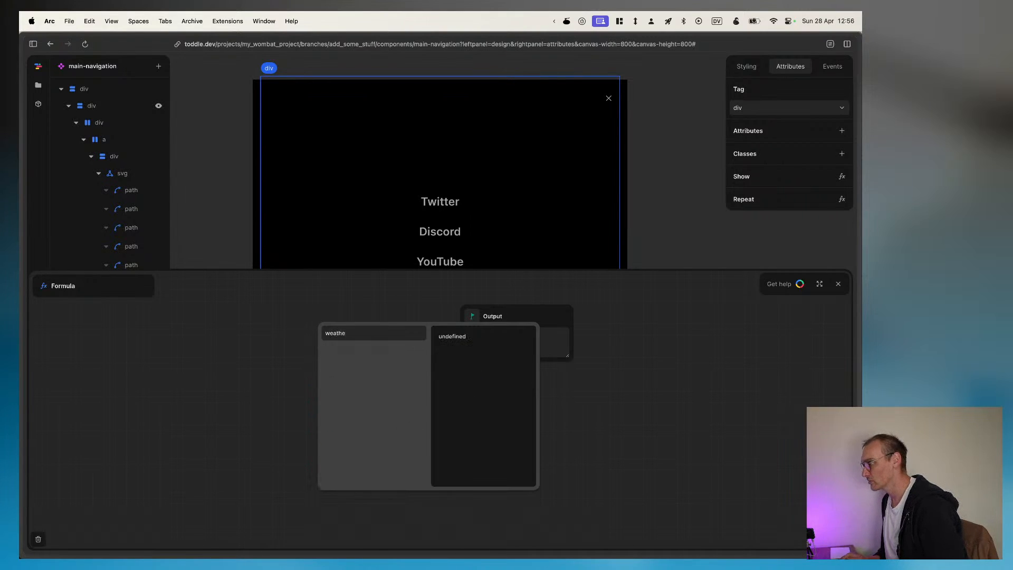
{"action": "key", "text": "BackSpace"}
{"action": "key", "text": "BackSpace"}
{"action": "key", "text": "BackSpace"}
{"action": "key", "text": "BackSpace"}
{"action": "key", "text": "BackSpace"}
{"action": "key", "text": "BackSpace"}
{"action": "scroll", "coordinate": [383, 401], "scroll_direction": "down", "scroll_amount": 2}
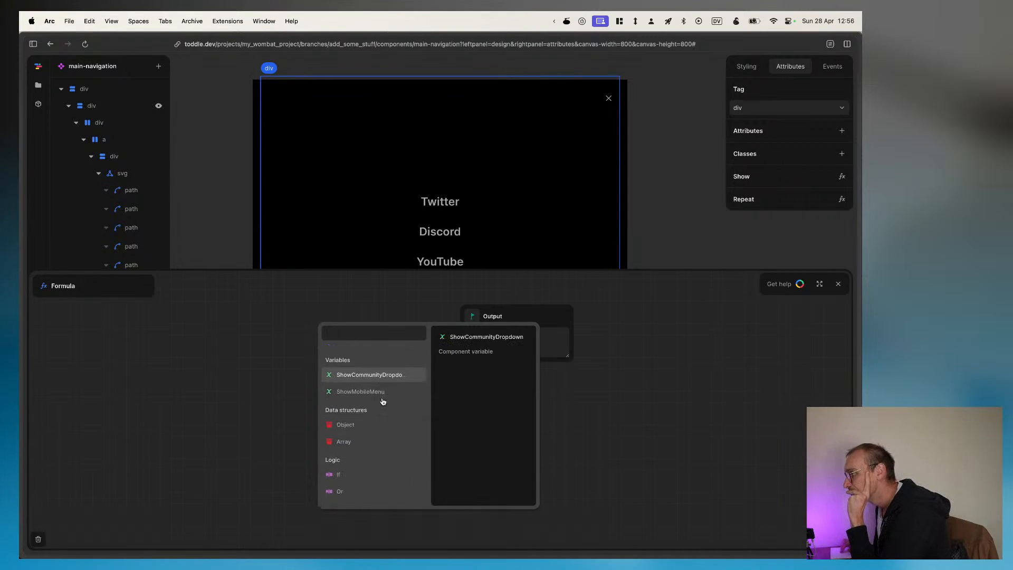
{"action": "scroll", "coordinate": [354, 406], "scroll_direction": "down", "scroll_amount": 6}
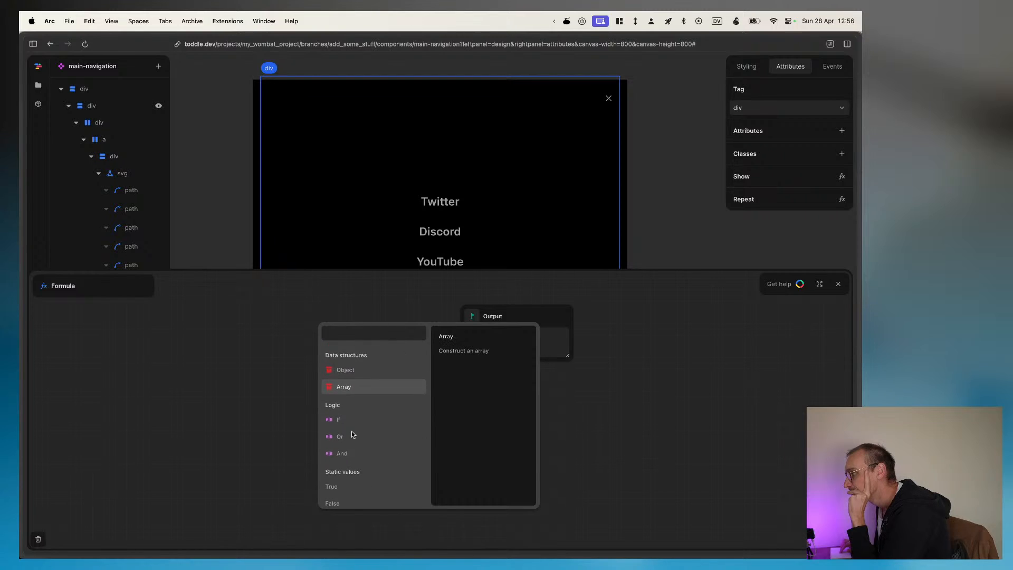
{"action": "scroll", "coordinate": [351, 434], "scroll_direction": "down", "scroll_amount": 12}
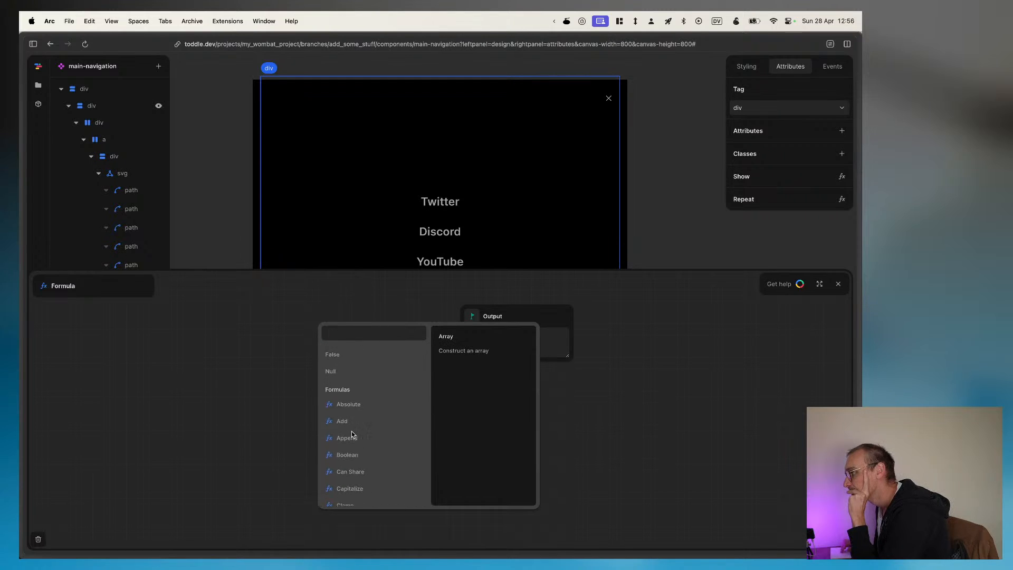
{"action": "scroll", "coordinate": [352, 434], "scroll_direction": "down", "scroll_amount": 15}
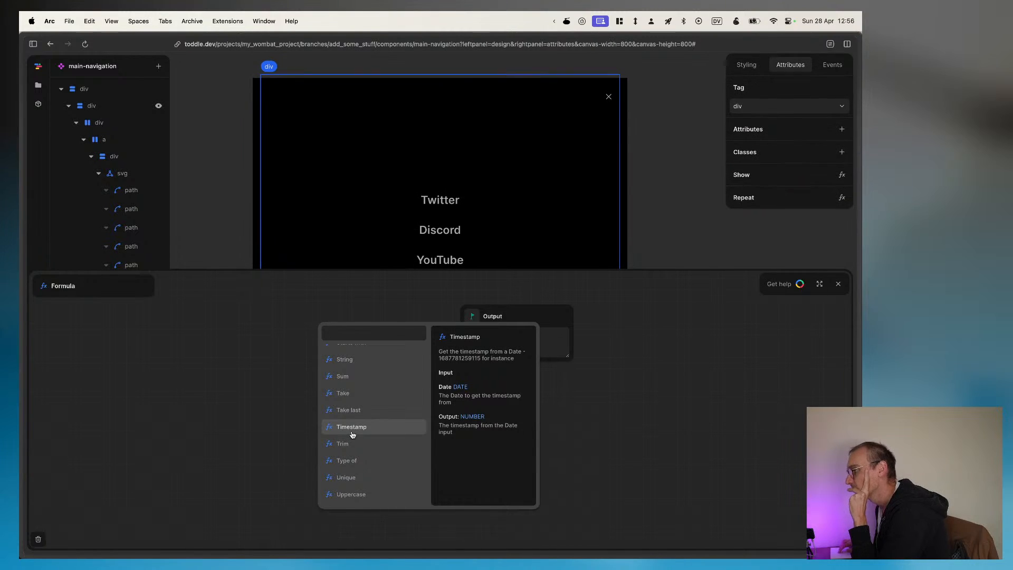
{"action": "scroll", "coordinate": [371, 492], "scroll_direction": "up", "scroll_amount": 20}
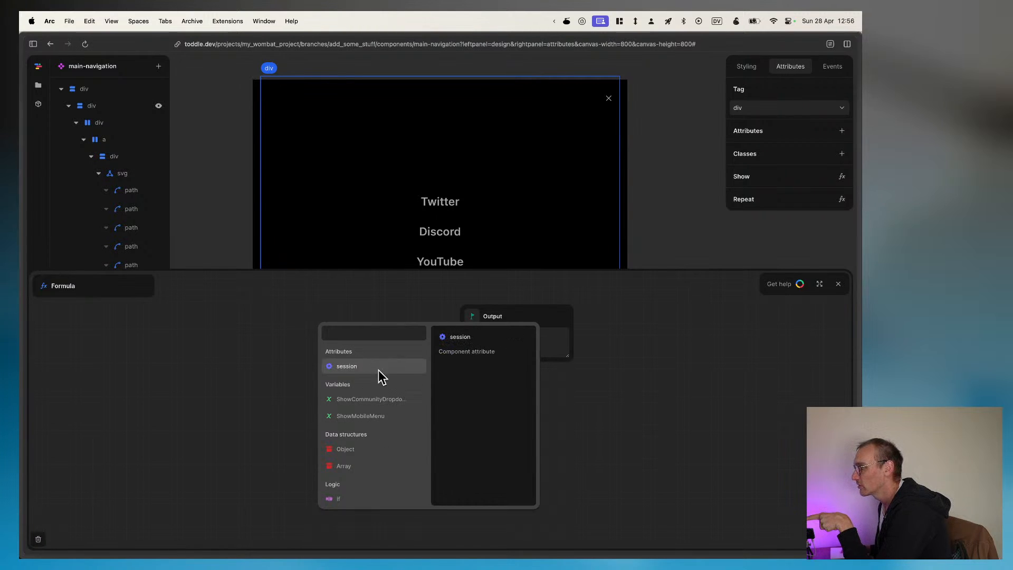
{"action": "left_click", "coordinate": [250, 299]}
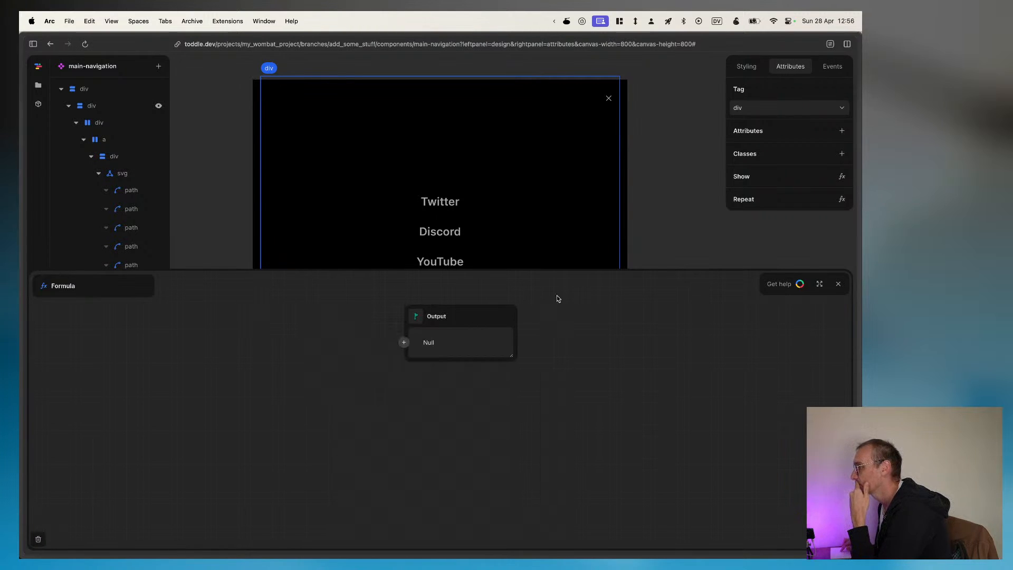
{"action": "left_click", "coordinate": [838, 285]}
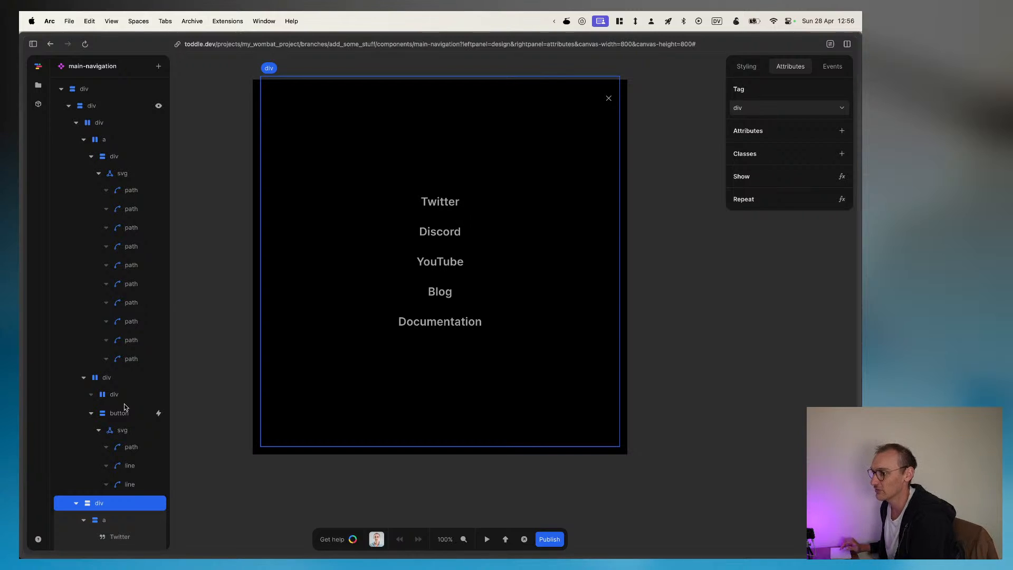
Step: Select the mobile menu's outer div and browse the add_some_stuff branch's project files down to Settings
{"action": "left_click", "coordinate": [107, 110]}
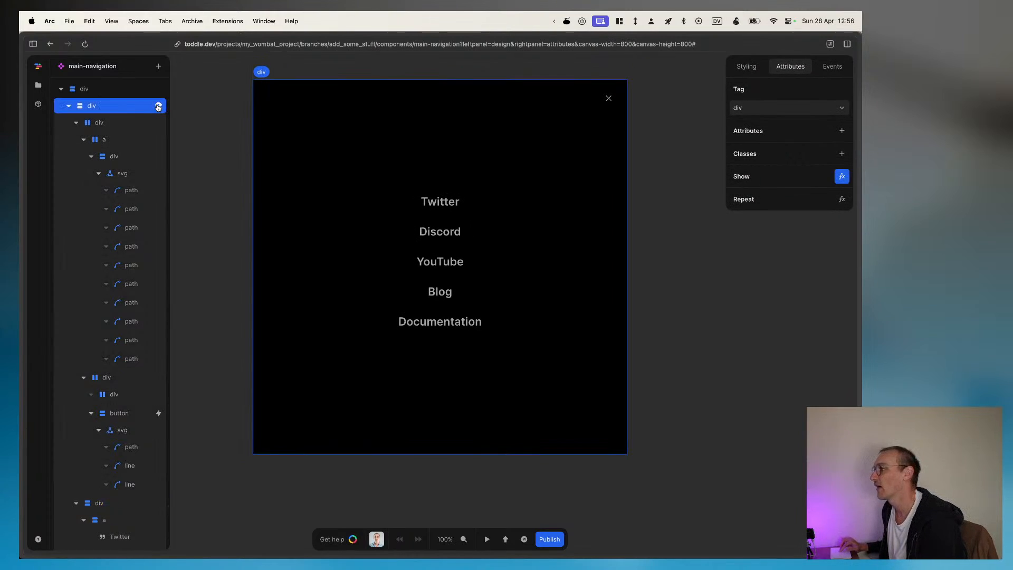
{"action": "left_click", "coordinate": [38, 89]}
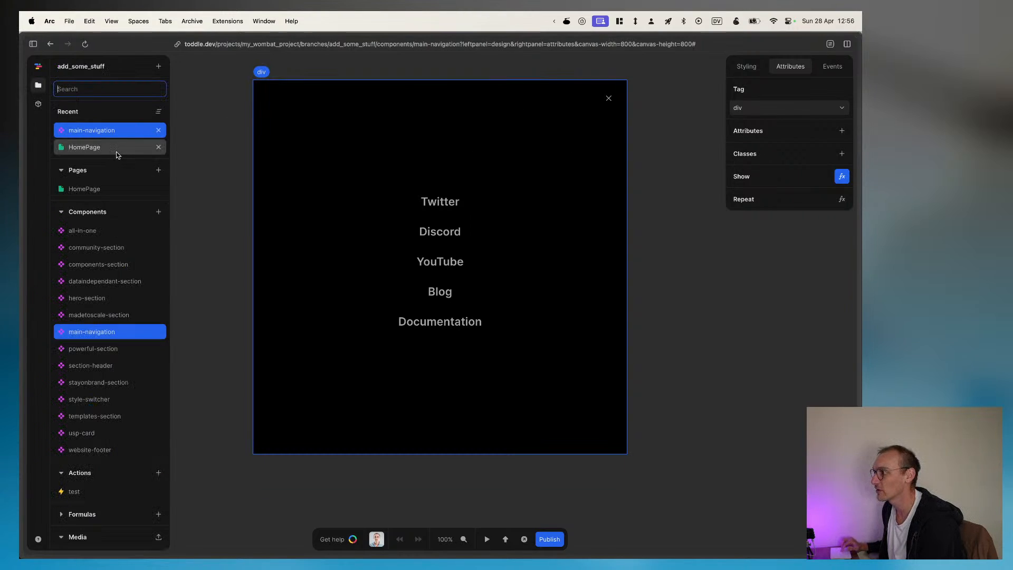
{"action": "scroll", "coordinate": [100, 480], "scroll_direction": "down", "scroll_amount": 5}
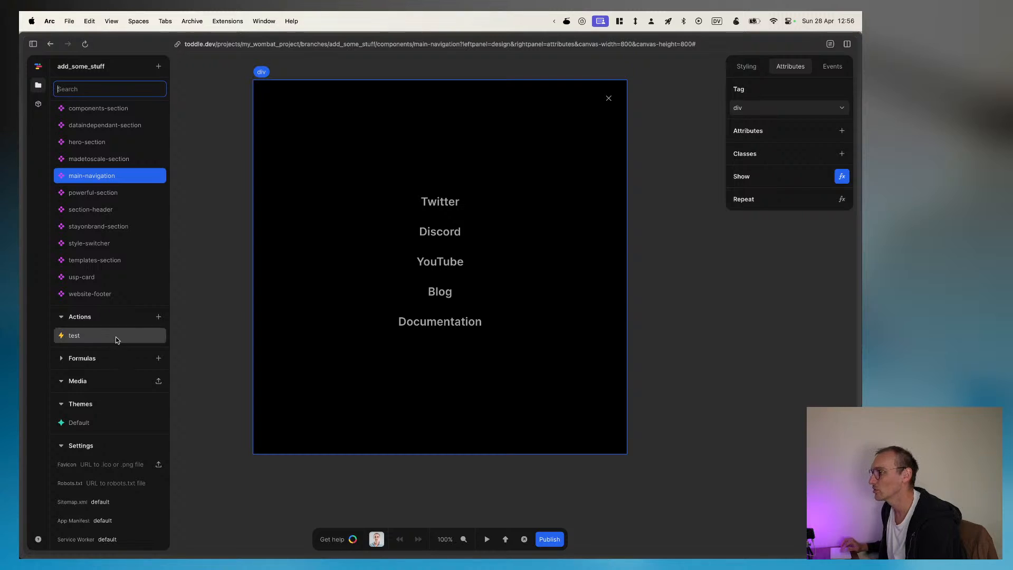
Step: Delete the project's test action, and open and cancel the creation of a custom formula
{"action": "left_click", "coordinate": [102, 338]}
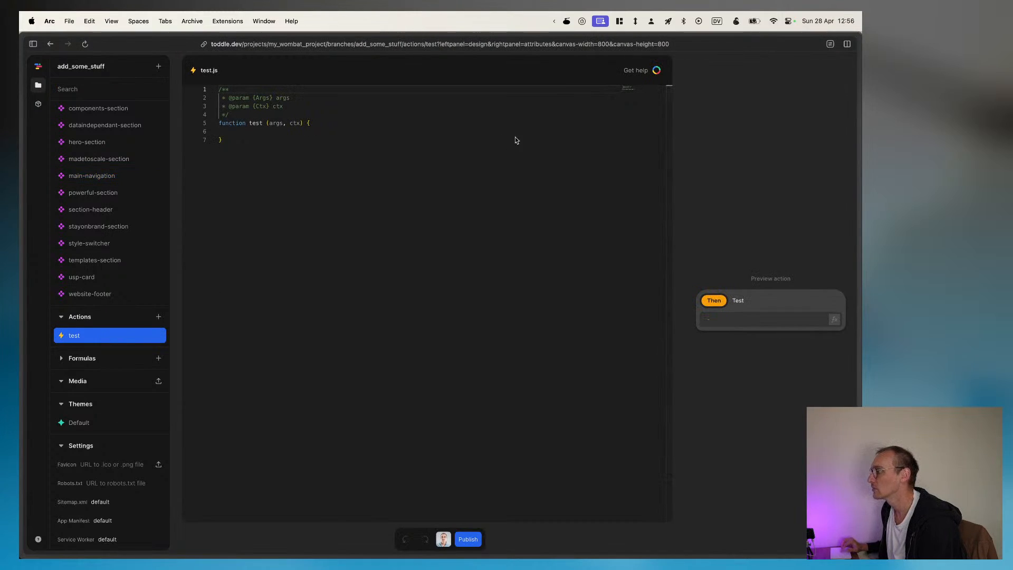
{"action": "right_click", "coordinate": [120, 342]}
{"action": "left_click", "coordinate": [187, 324]}
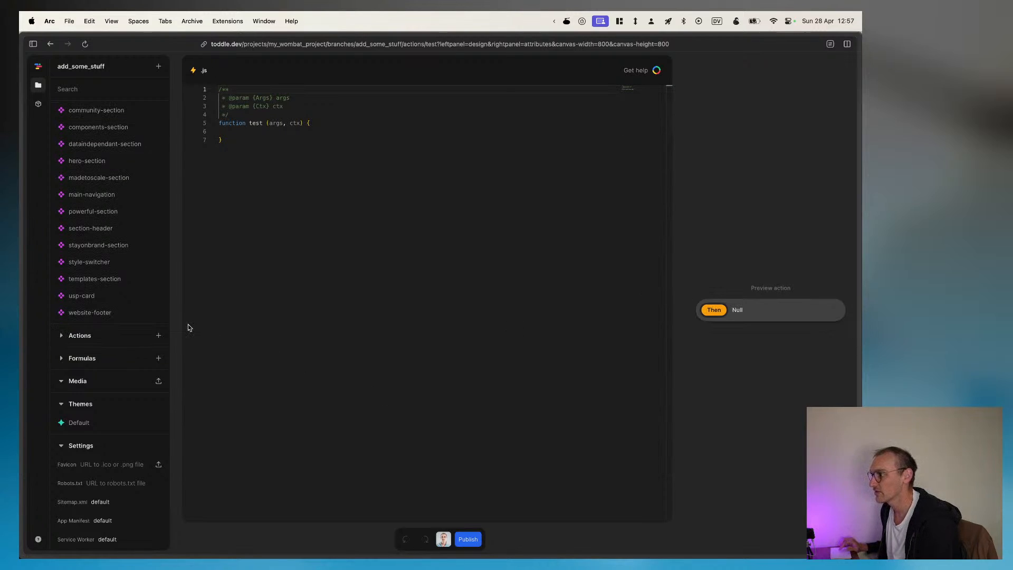
{"action": "left_click", "coordinate": [158, 361]}
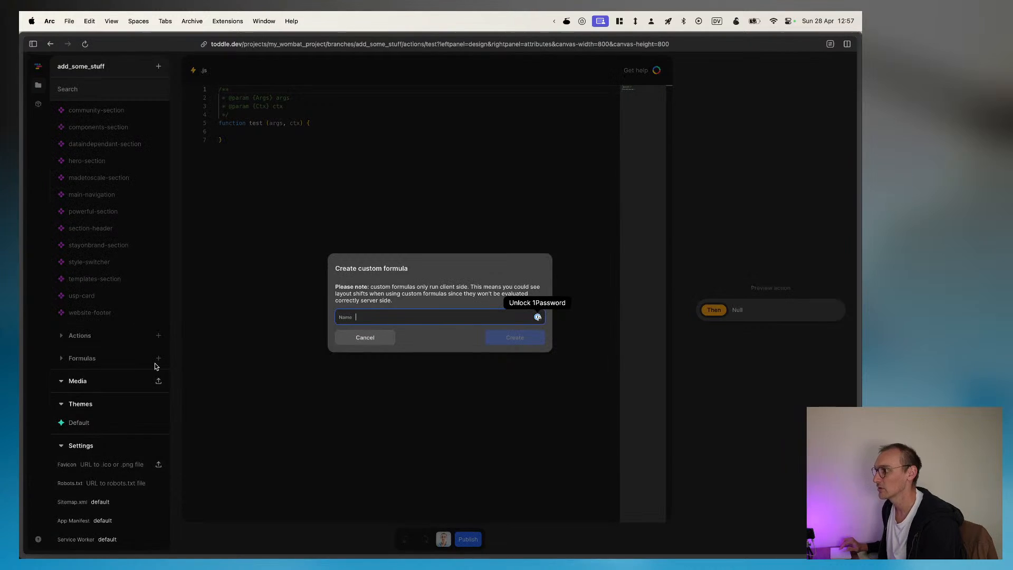
{"action": "left_click", "coordinate": [364, 339]}
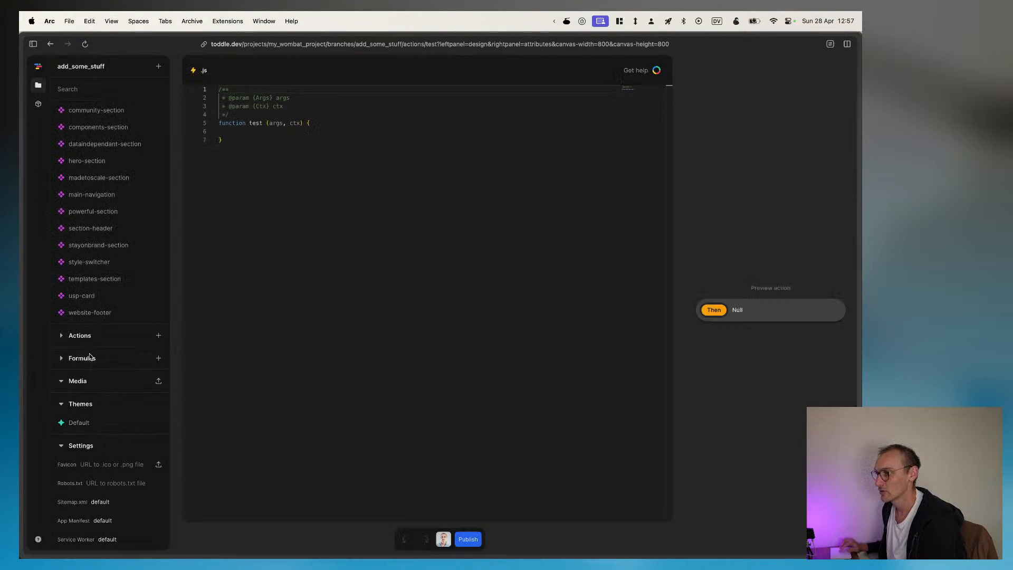
Step: Open the all-in-one component and examine the attributes of its div below the section header and its first usp-card
{"action": "scroll", "coordinate": [91, 358], "scroll_direction": "up", "scroll_amount": 5}
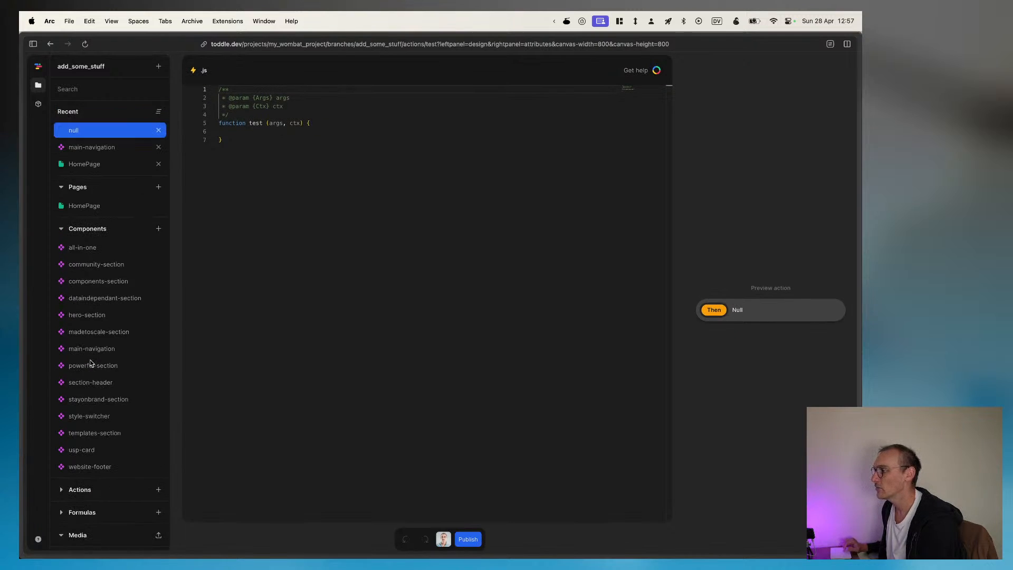
{"action": "left_click", "coordinate": [88, 247]}
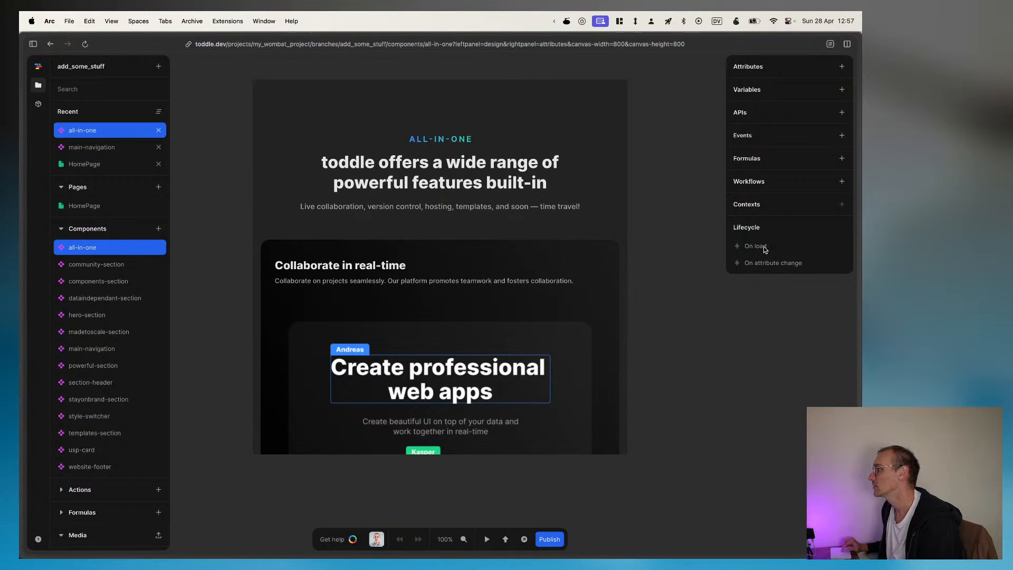
{"action": "left_click", "coordinate": [798, 116]}
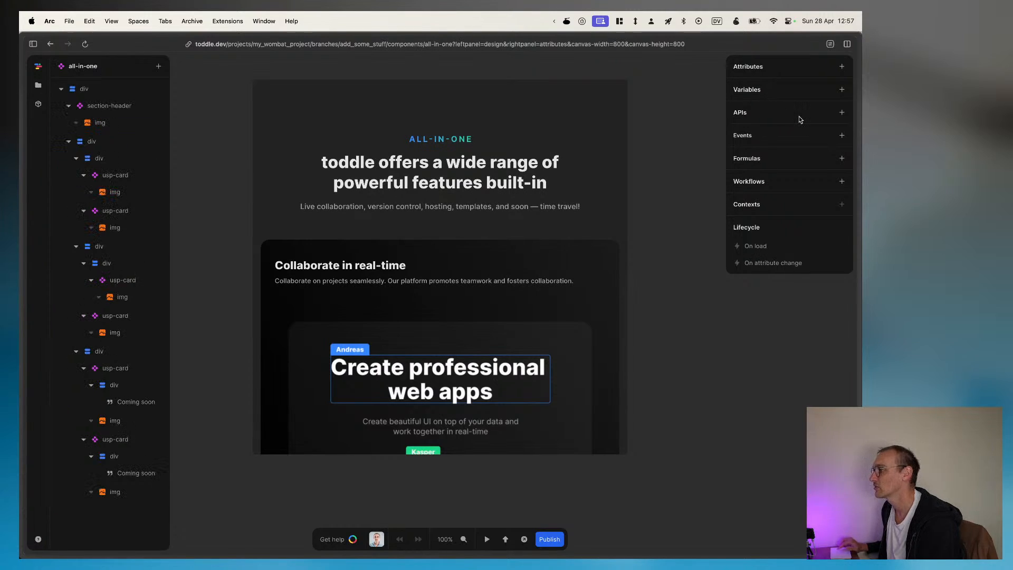
{"action": "left_click", "coordinate": [99, 140]}
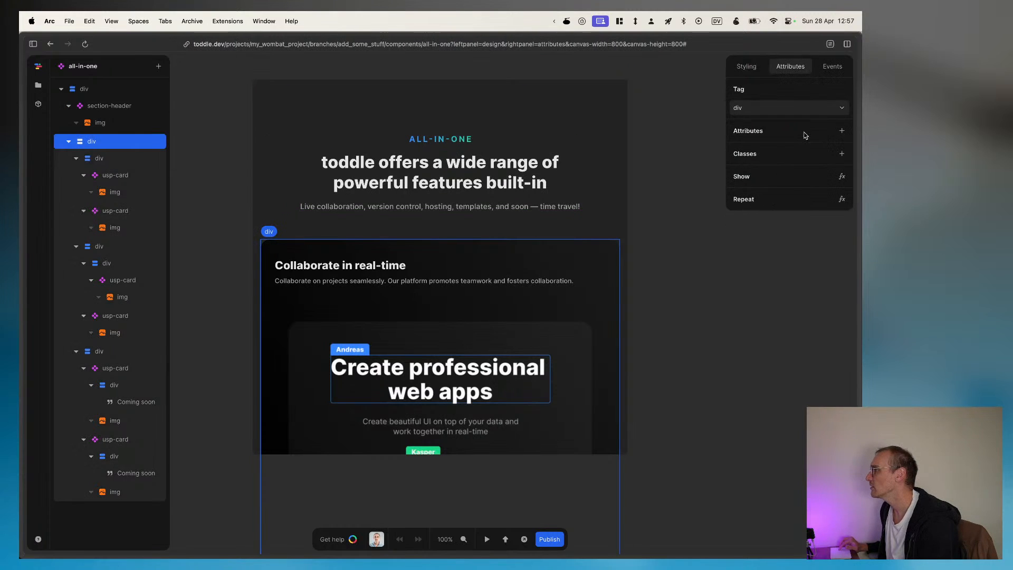
{"action": "left_click", "coordinate": [114, 178]}
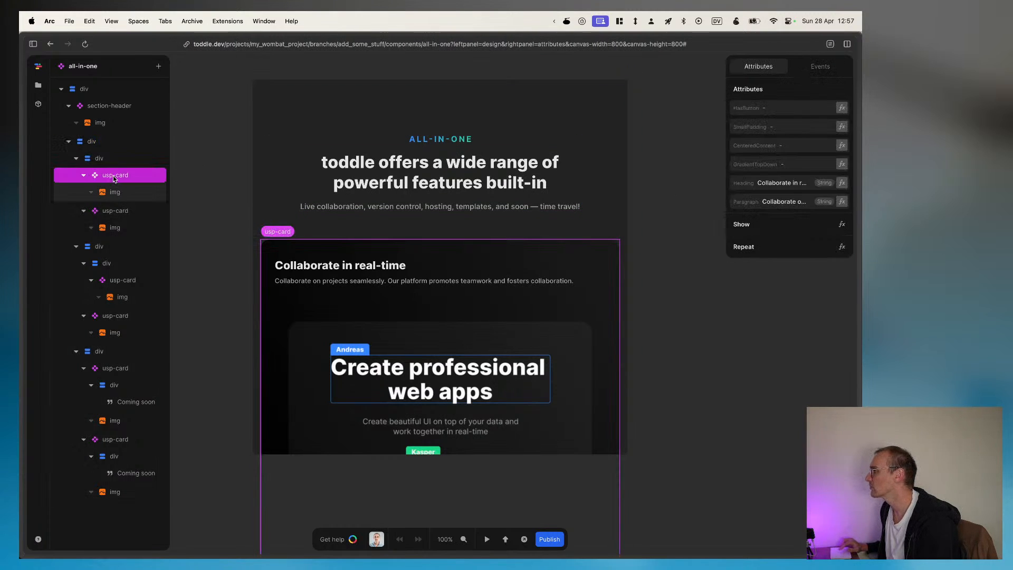
Step: Return to the all-in-one component's own settings and add an API named Weather
{"action": "left_click", "coordinate": [39, 86]}
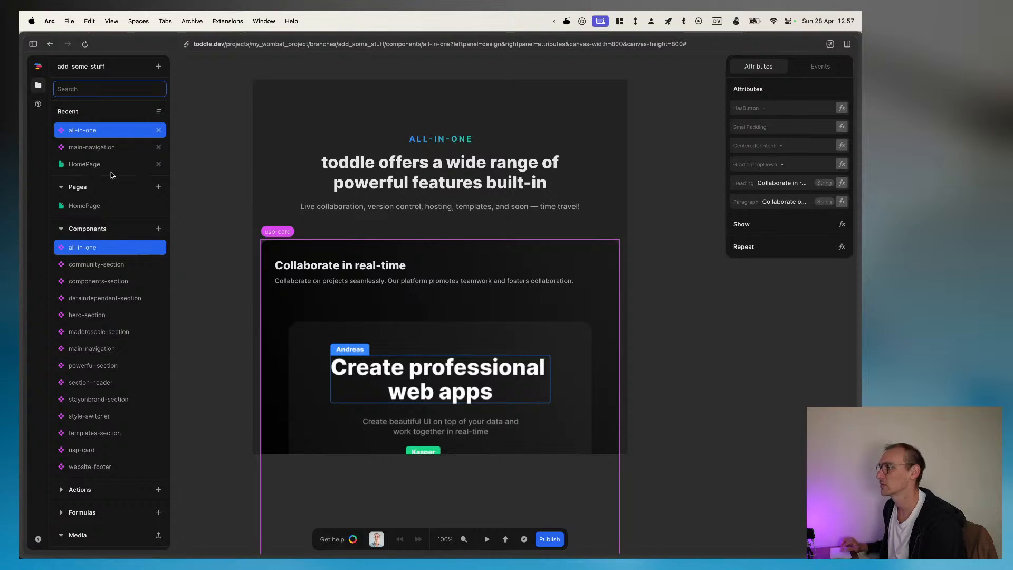
{"action": "left_click", "coordinate": [109, 251]}
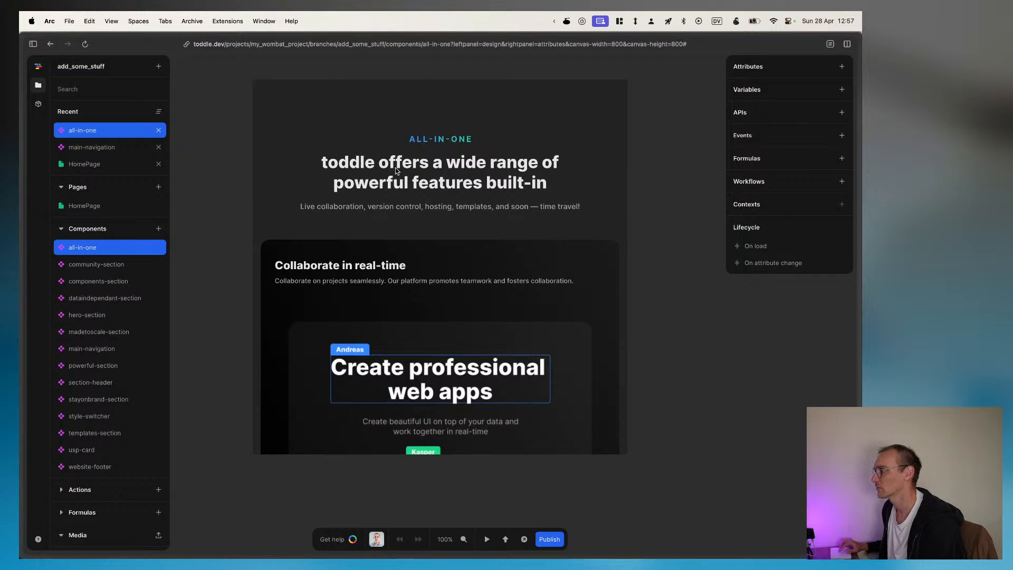
{"action": "left_click", "coordinate": [841, 117]}
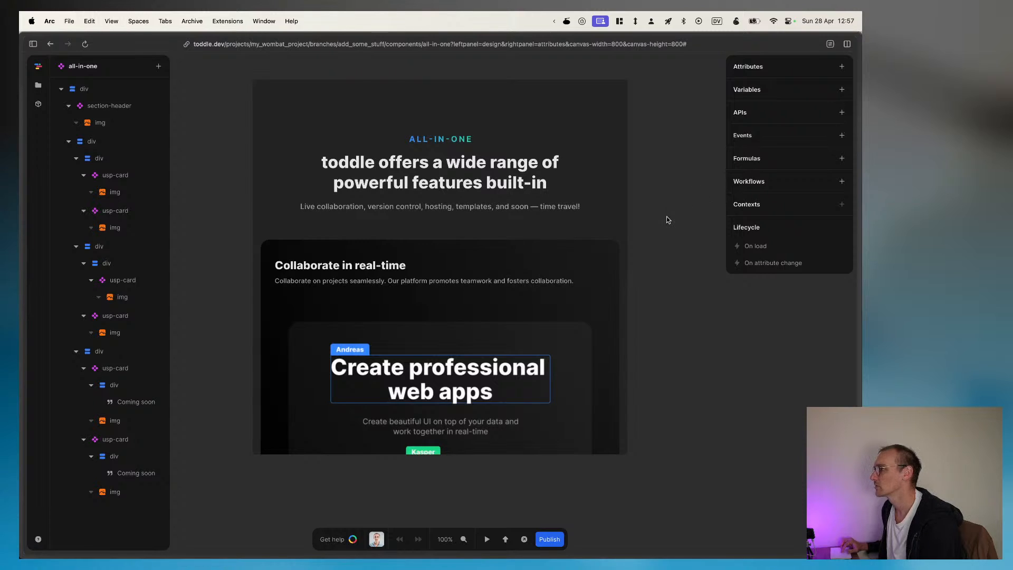
{"action": "mouse_move", "coordinate": [860, 156]}
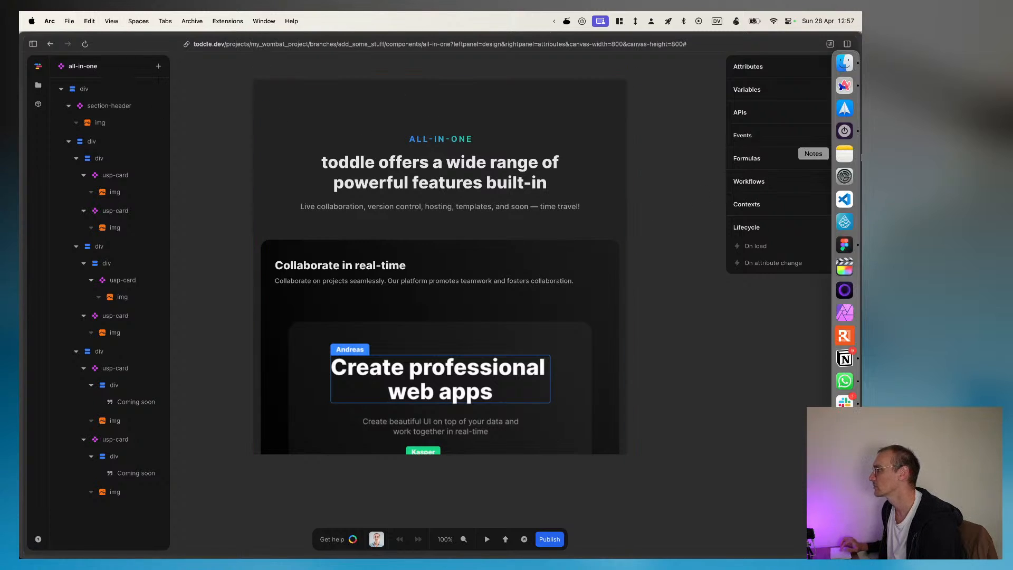
{"action": "left_click", "coordinate": [841, 112]}
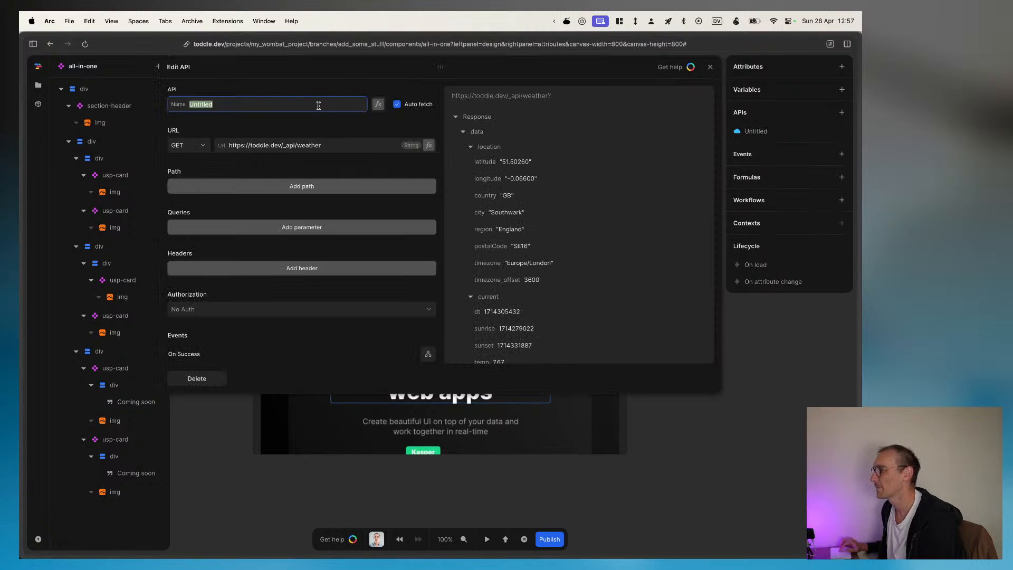
{"action": "type", "text": "We"}
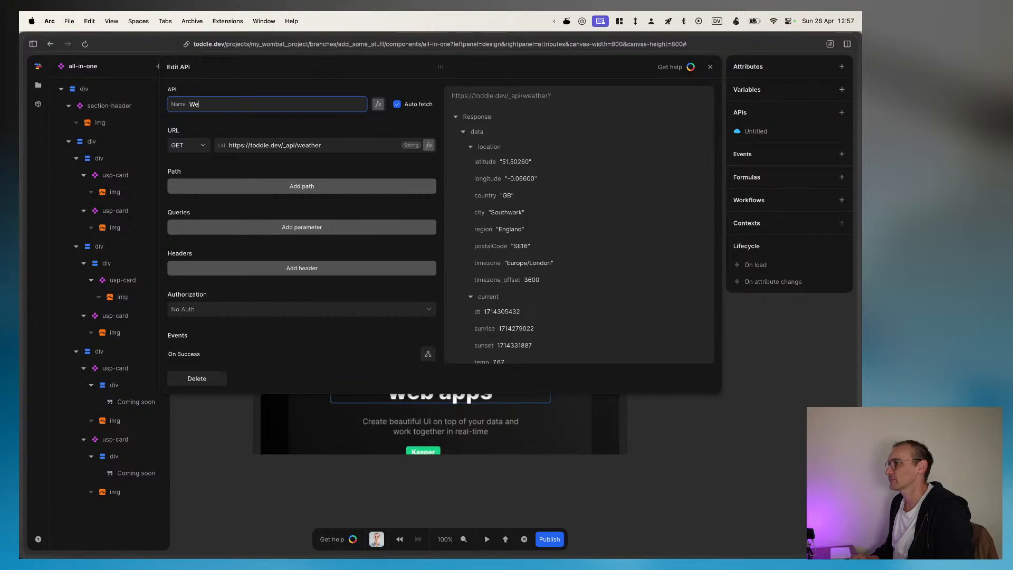
{"action": "type", "text": "ather"}
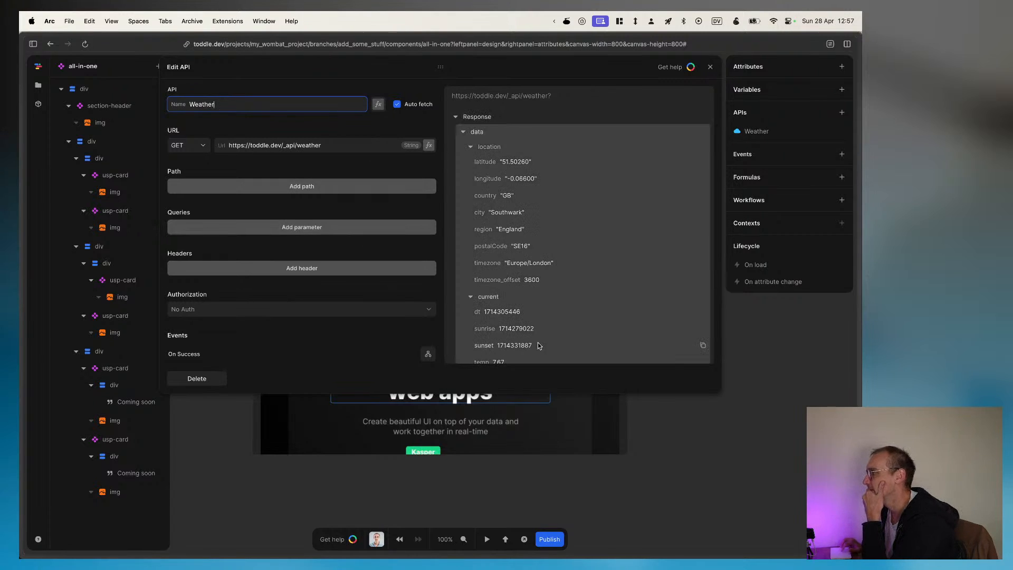
{"action": "left_click", "coordinate": [710, 67]}
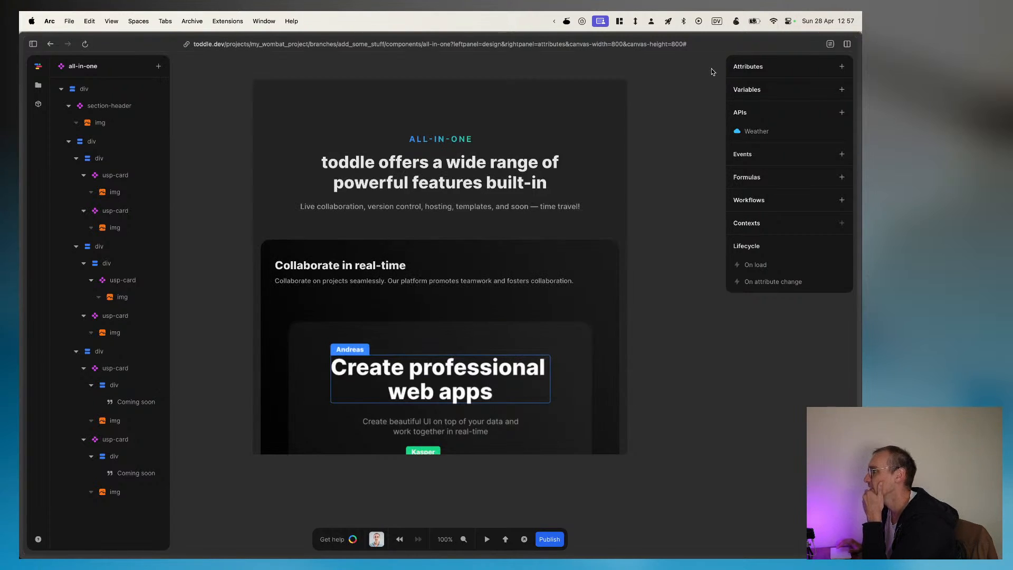
Step: For the all-in-one root div, search the element catalog for list, browse its categories from Text to Components and close it
{"action": "left_click", "coordinate": [92, 95]}
{"action": "left_click", "coordinate": [158, 67]}
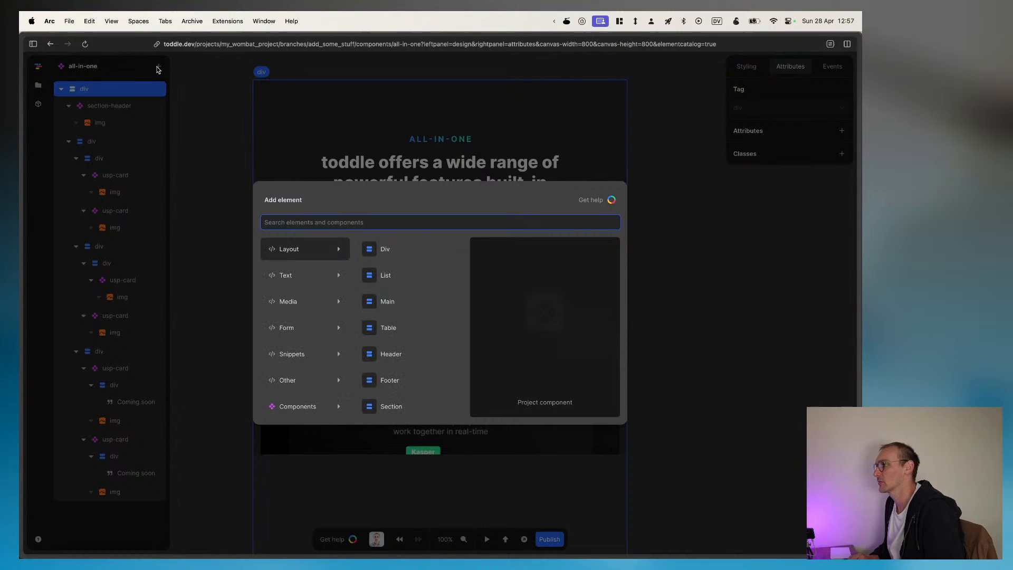
{"action": "type", "text": "list"}
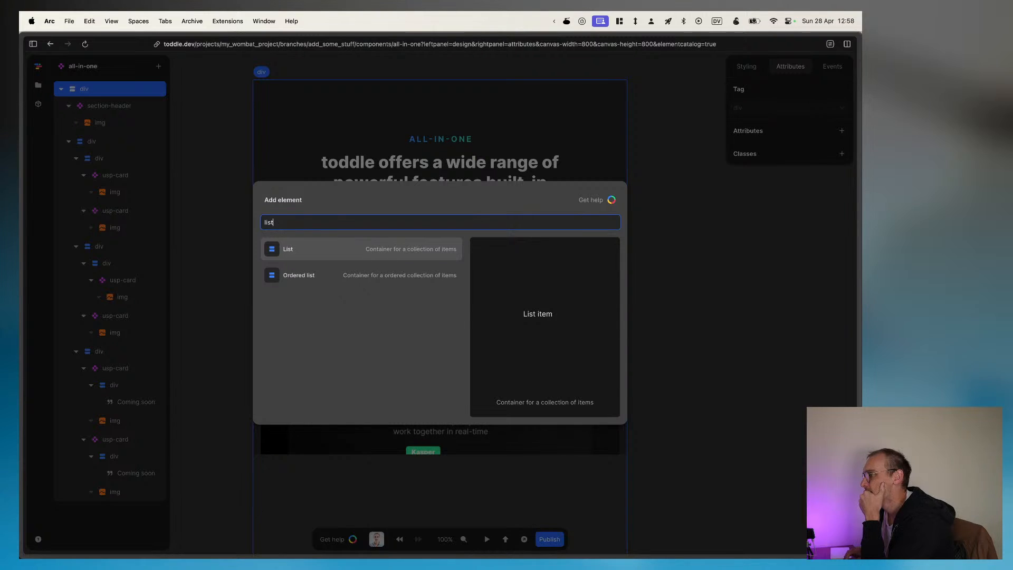
{"action": "key", "text": "BackSpace"}
{"action": "key", "text": "BackSpace"}
{"action": "key", "text": "BackSpace"}
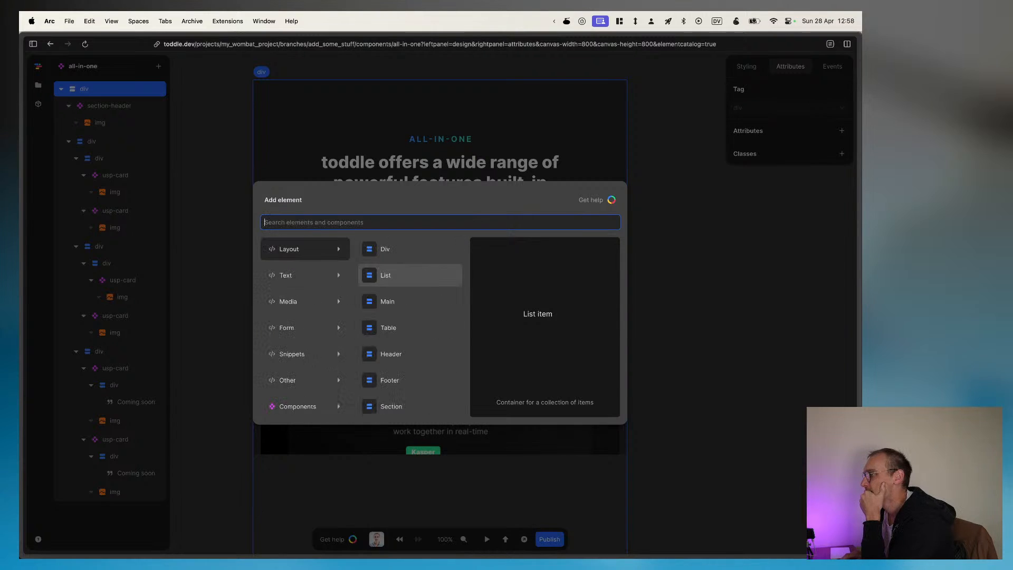
{"action": "mouse_move", "coordinate": [318, 275]}
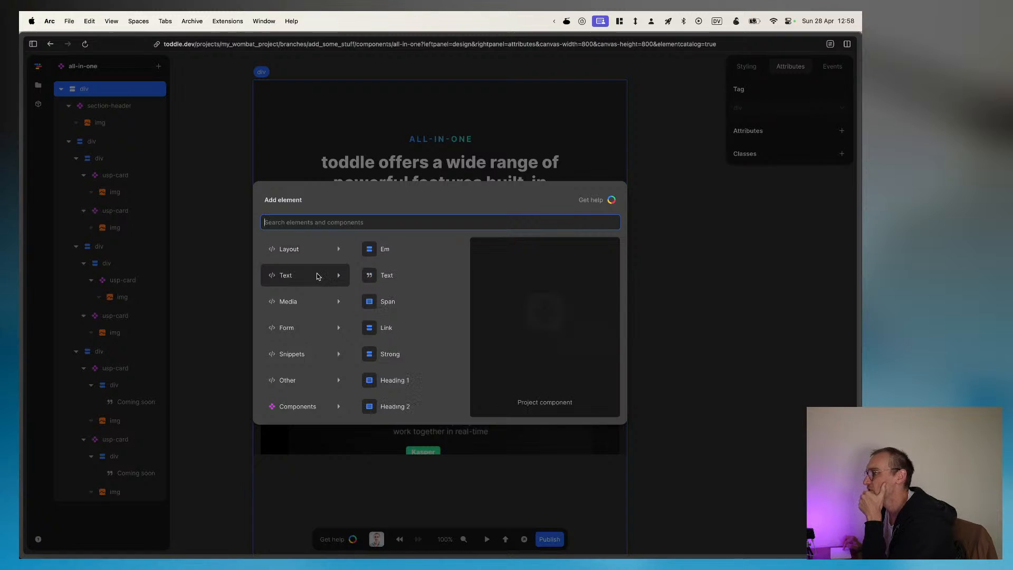
{"action": "mouse_move", "coordinate": [314, 302]}
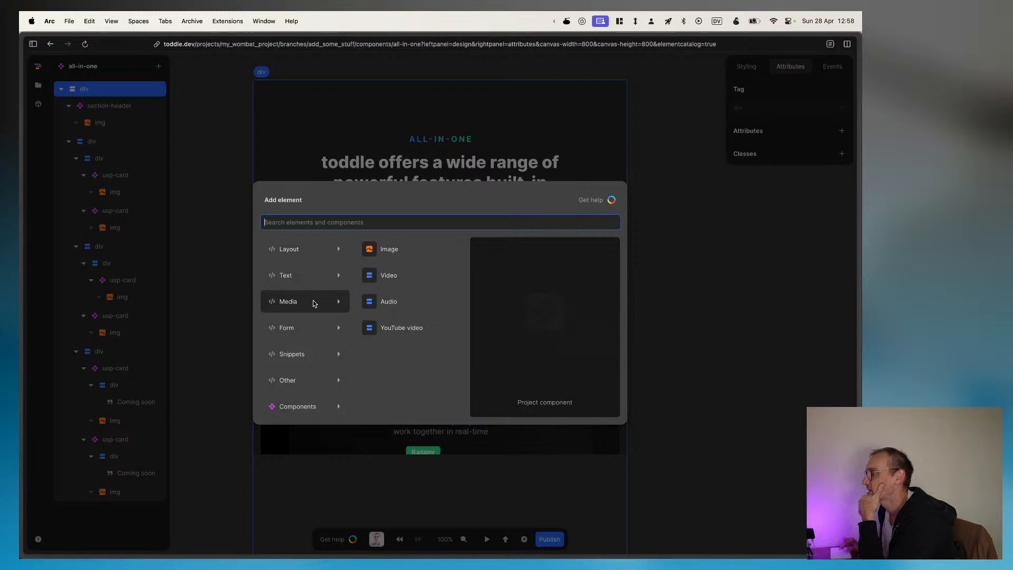
{"action": "mouse_move", "coordinate": [311, 339]}
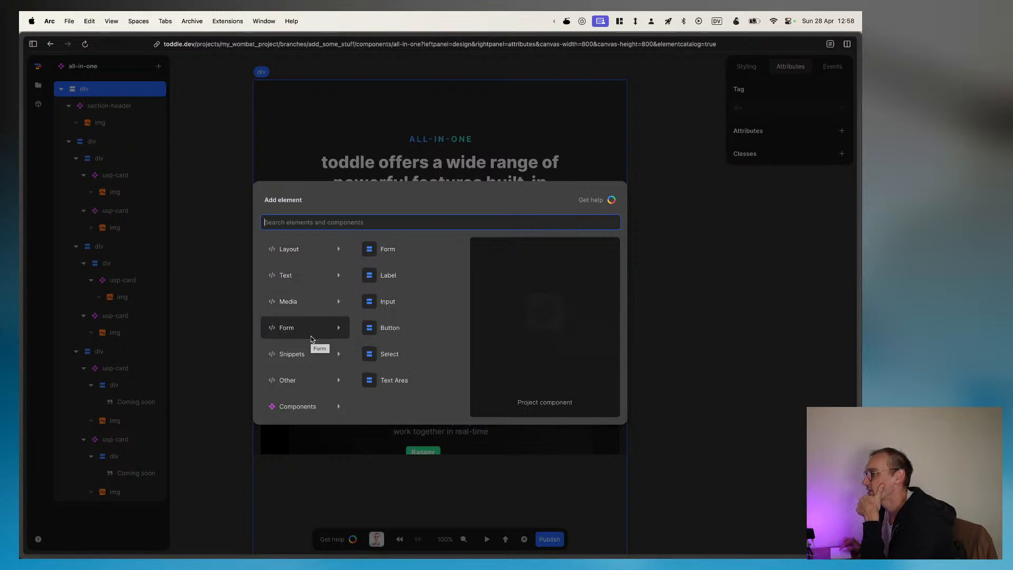
{"action": "mouse_move", "coordinate": [307, 395]}
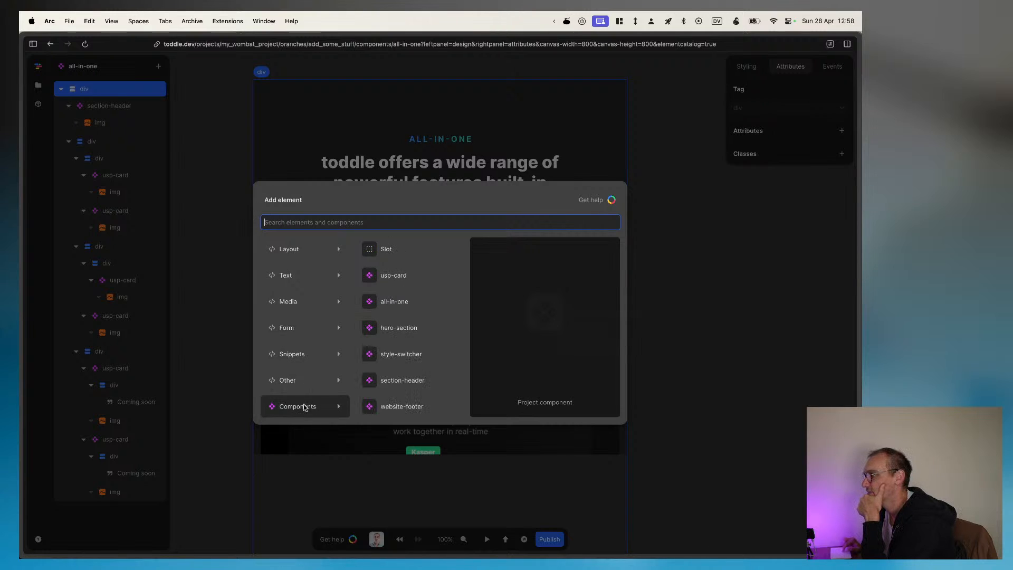
{"action": "mouse_move", "coordinate": [320, 414]}
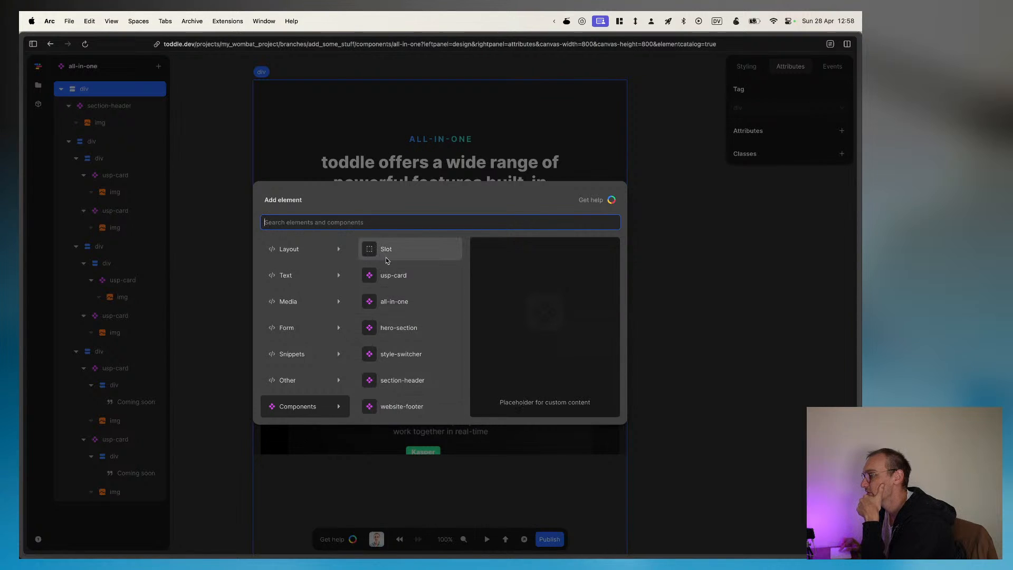
{"action": "scroll", "coordinate": [388, 260], "scroll_direction": "down", "scroll_amount": 5}
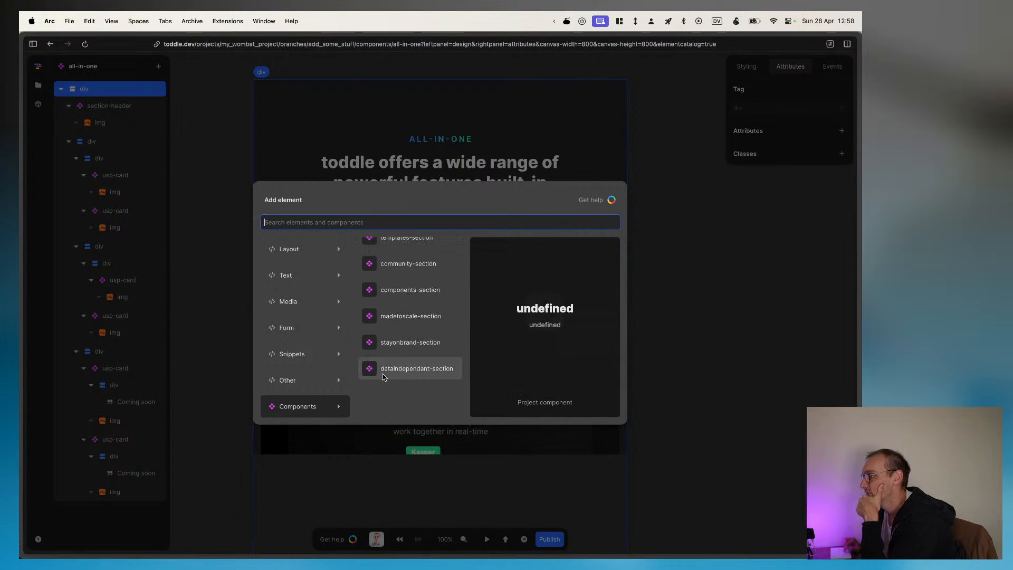
{"action": "left_click", "coordinate": [562, 158]}
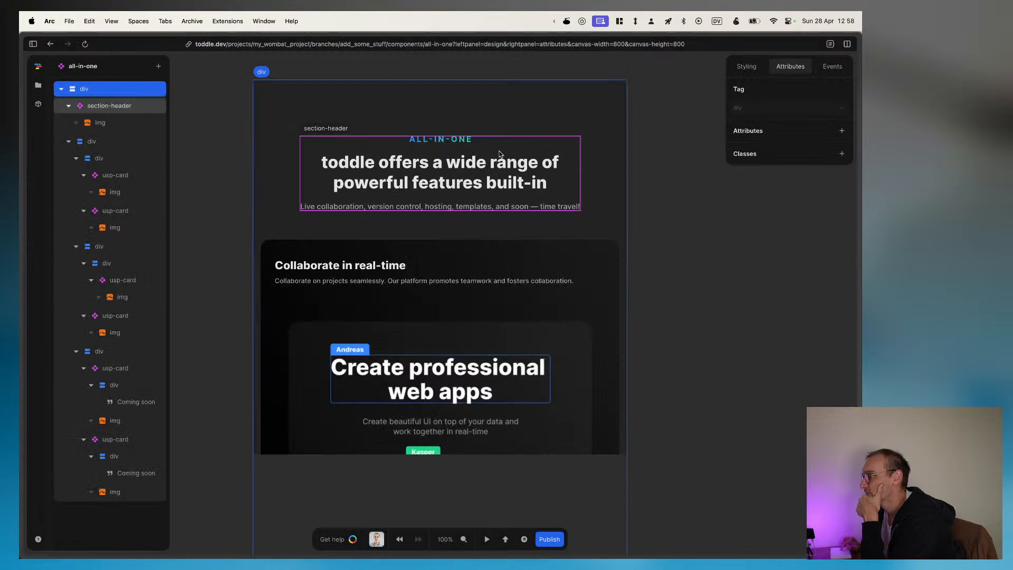
Step: Examine the attributes of the ALL-IN-ONE heading image, the section-header component and the root div
{"action": "left_click", "coordinate": [438, 138]}
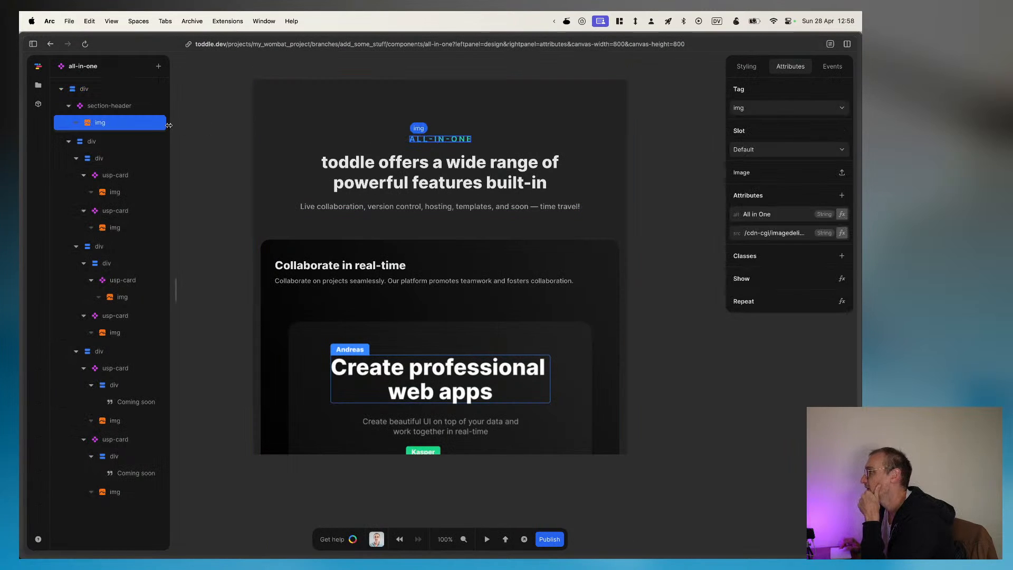
{"action": "left_click", "coordinate": [105, 88]}
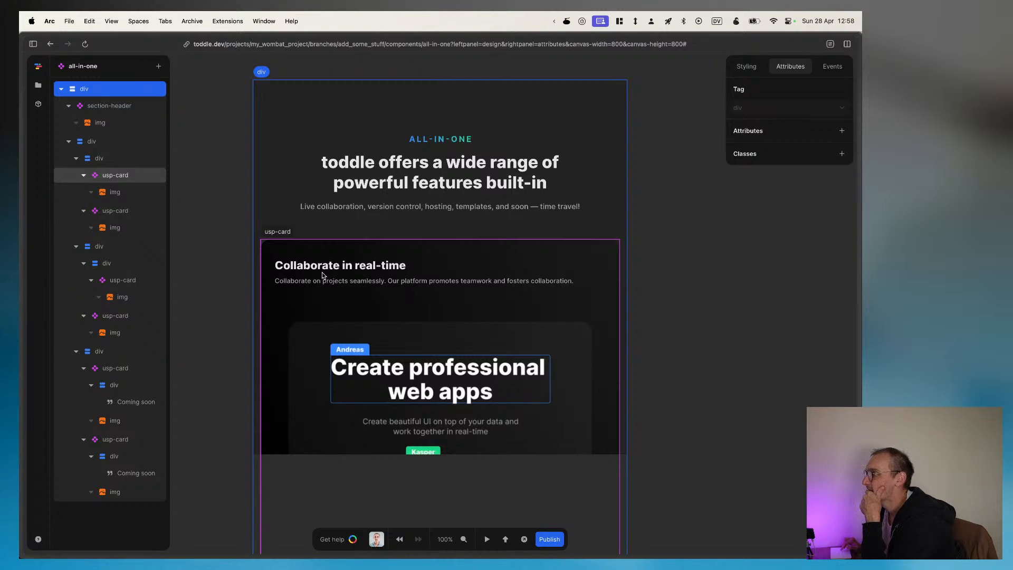
{"action": "left_click", "coordinate": [320, 131]}
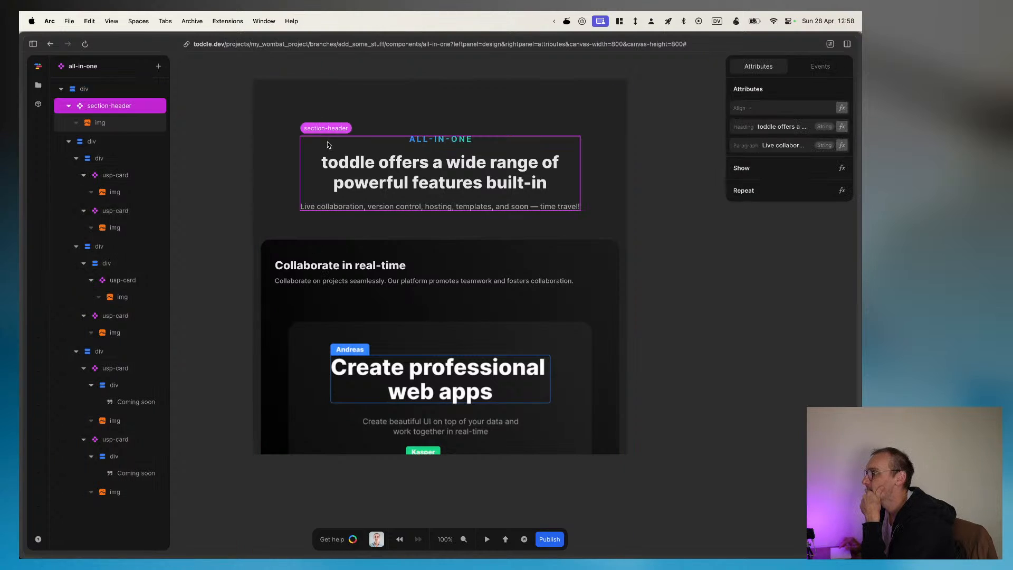
{"action": "left_click", "coordinate": [117, 89]}
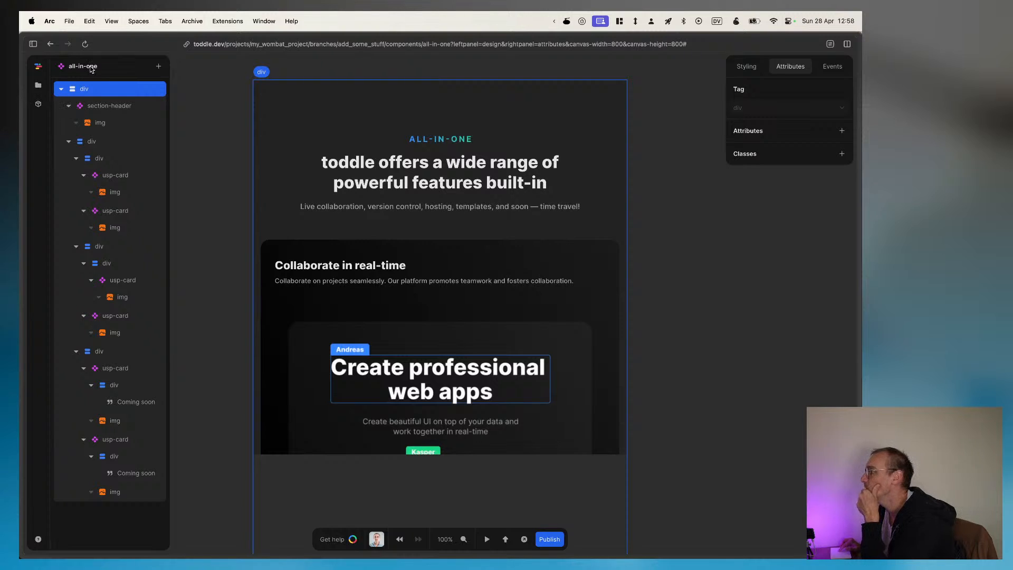
Step: Add a formula to the all-in-one component that outputs the country from the Weather API's data location
{"action": "left_click", "coordinate": [200, 127]}
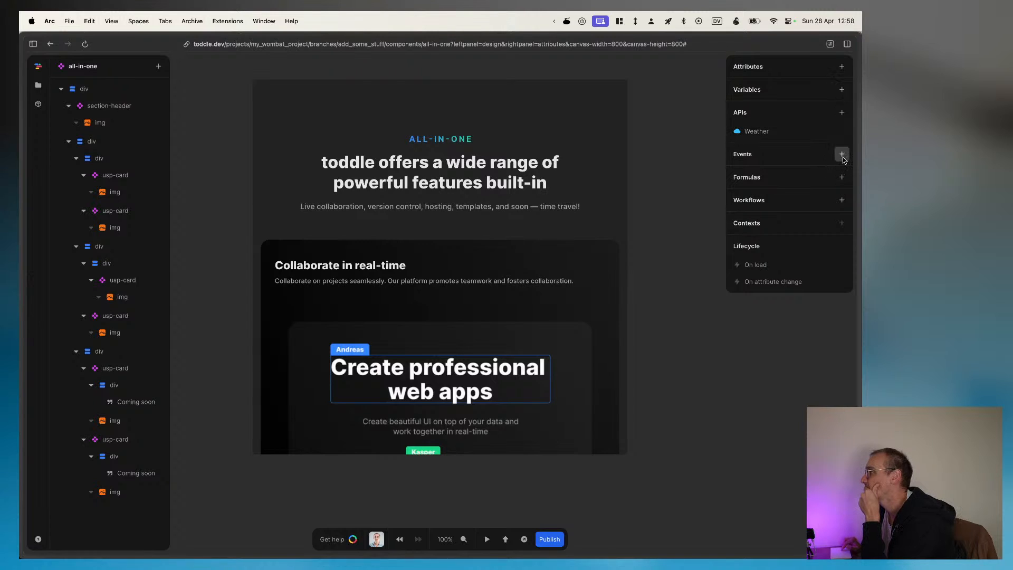
{"action": "left_click", "coordinate": [842, 177]}
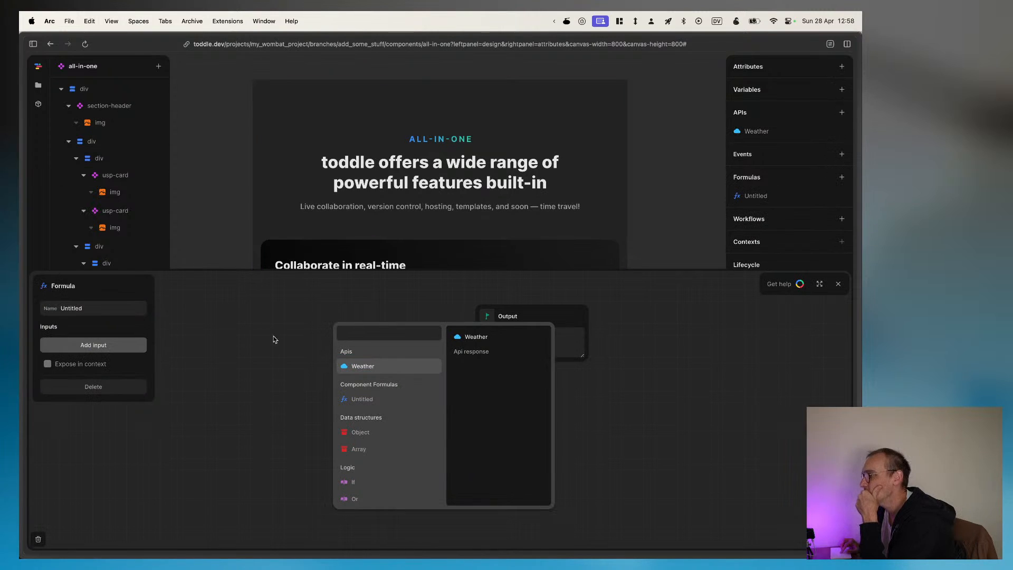
{"action": "left_click", "coordinate": [358, 368]}
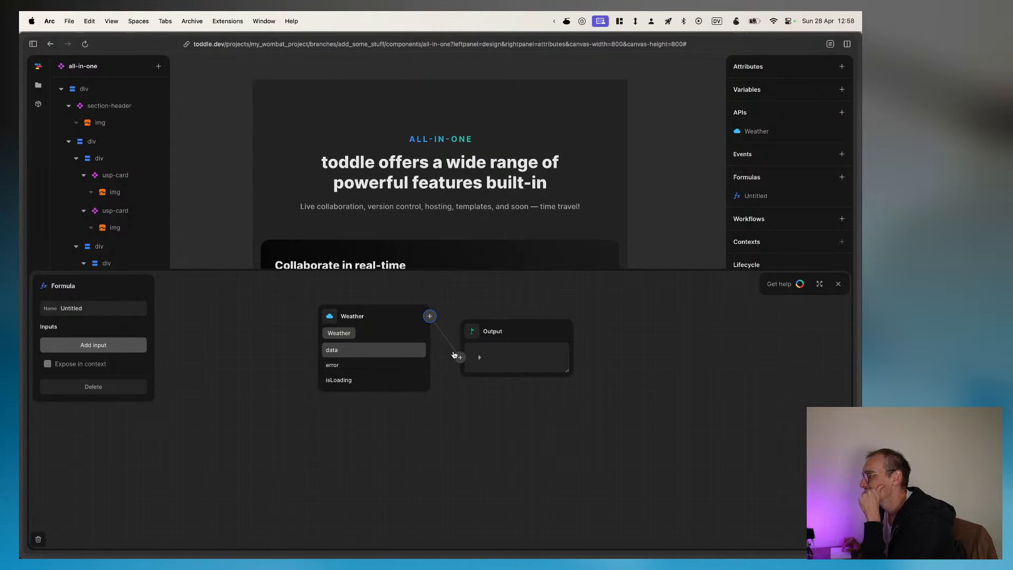
{"action": "left_click", "coordinate": [344, 351]}
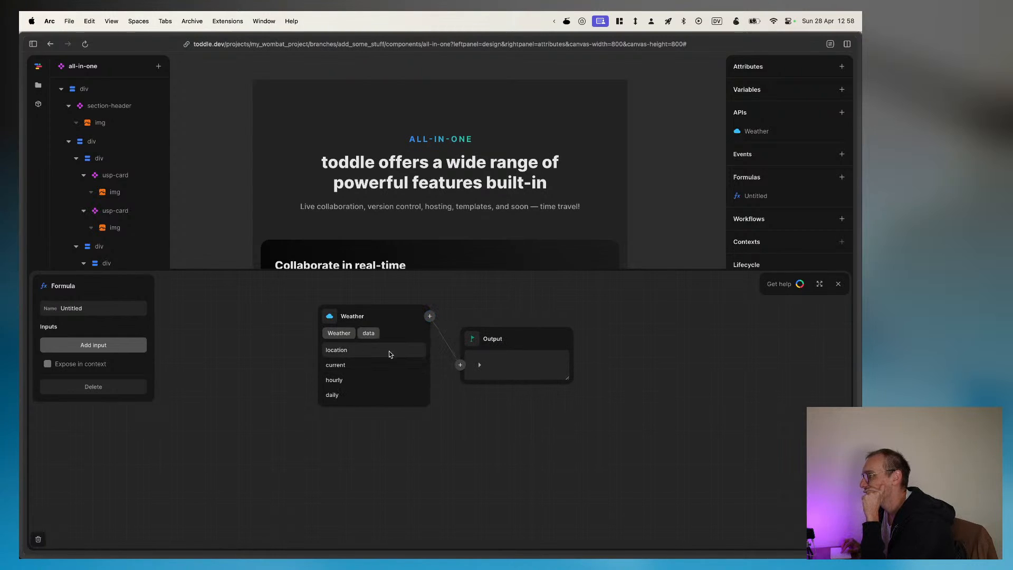
{"action": "left_click", "coordinate": [338, 355]}
{"action": "scroll", "coordinate": [362, 388], "scroll_direction": "down", "scroll_amount": 1}
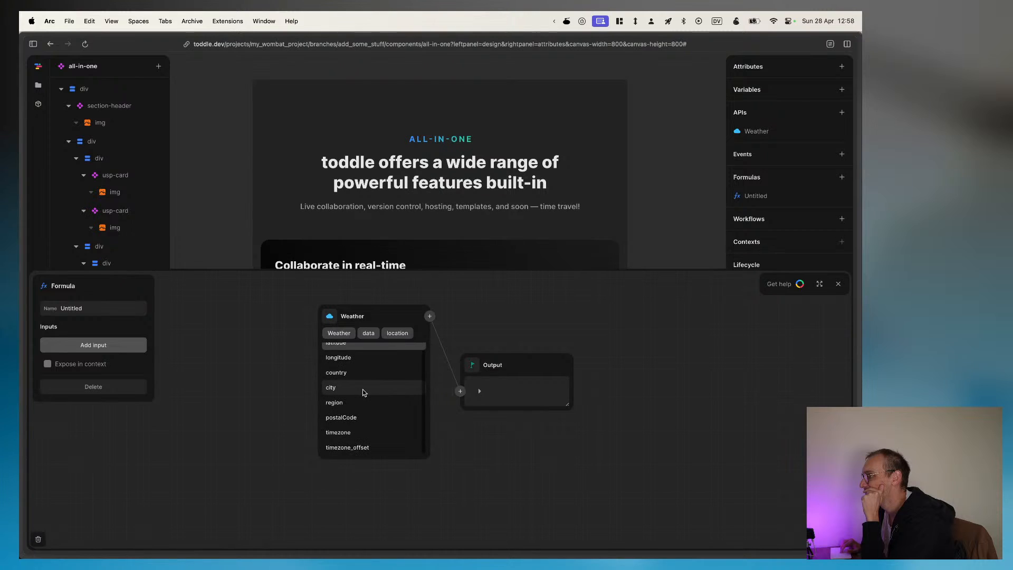
{"action": "left_click", "coordinate": [352, 372]}
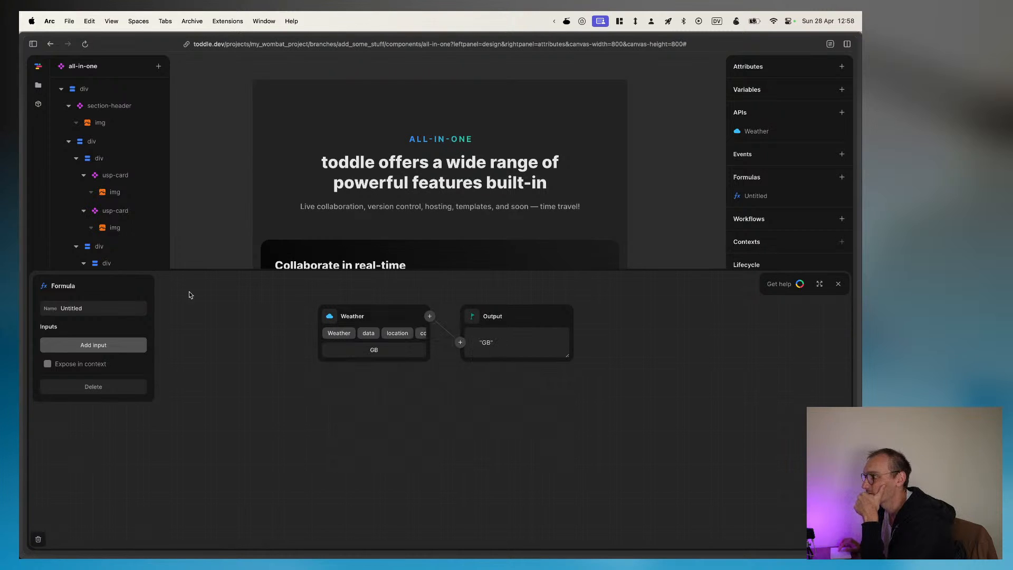
Step: Name the new component formula Country
{"action": "left_click", "coordinate": [98, 310]}
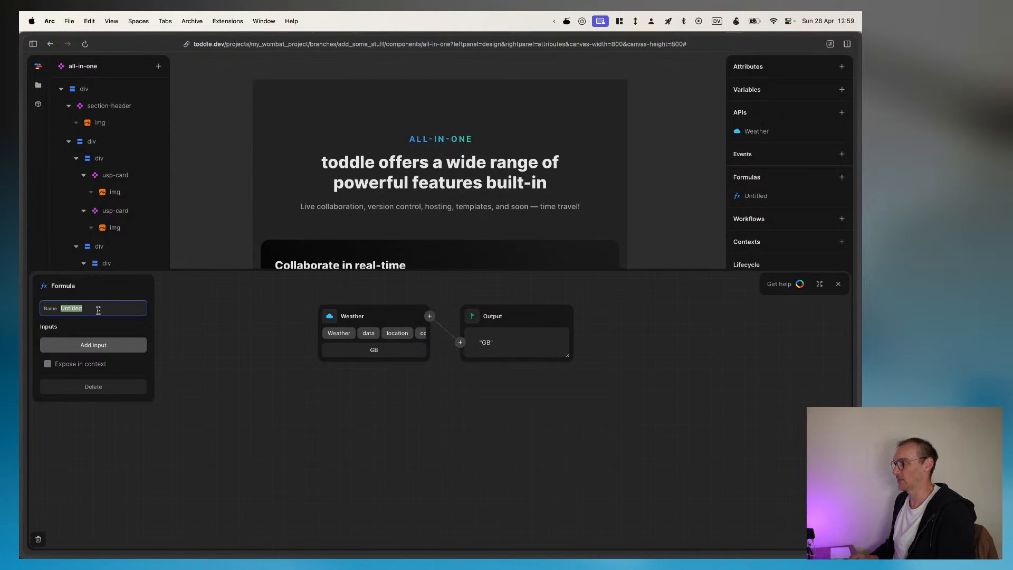
{"action": "type", "text": "Country"}
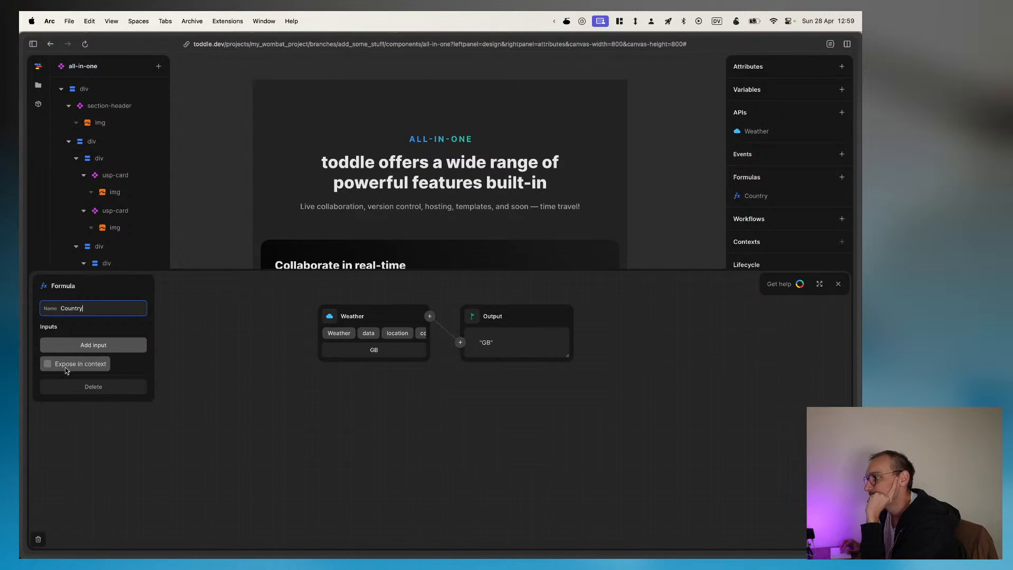
{"action": "left_click", "coordinate": [216, 366]}
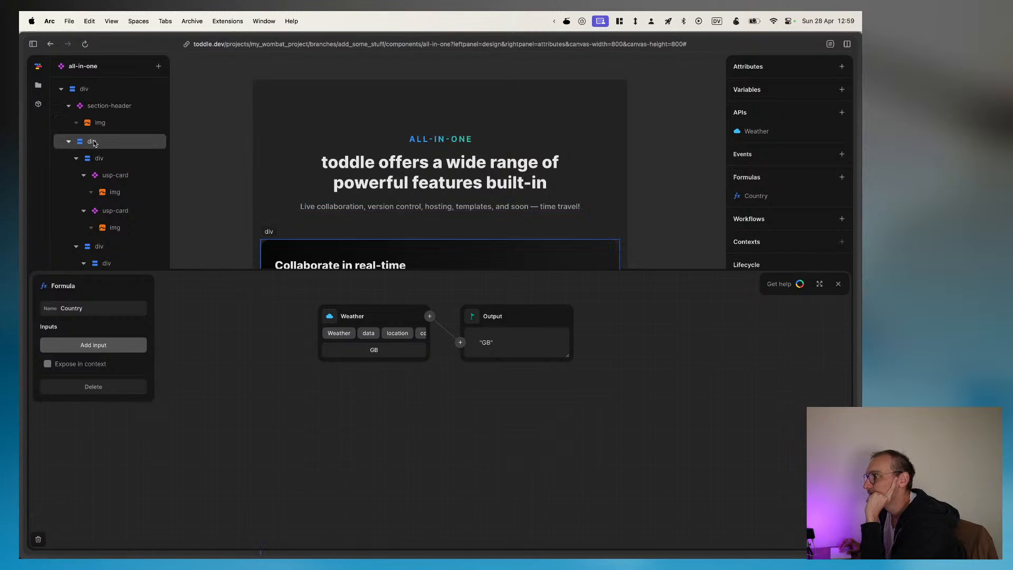
Step: Search the element catalog for text and add a Text element inside the all-in-one root div
{"action": "left_click", "coordinate": [82, 90]}
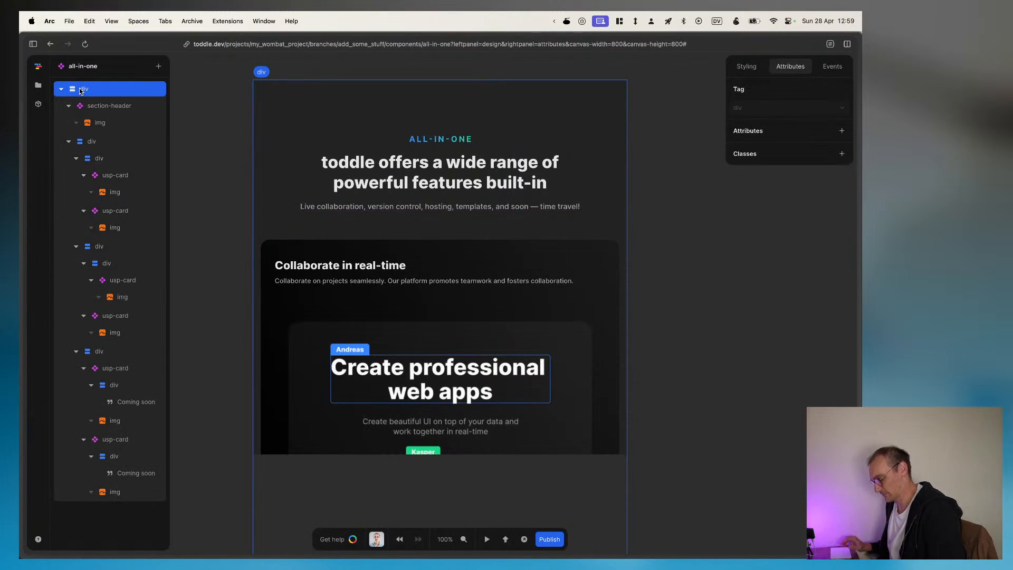
{"action": "type", "text": "atext"}
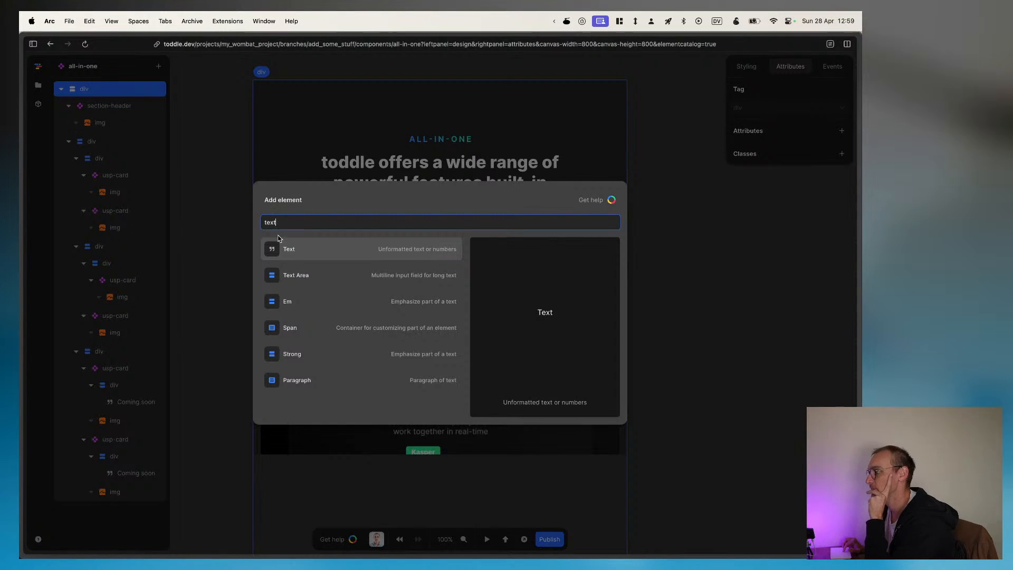
{"action": "left_click", "coordinate": [296, 255]}
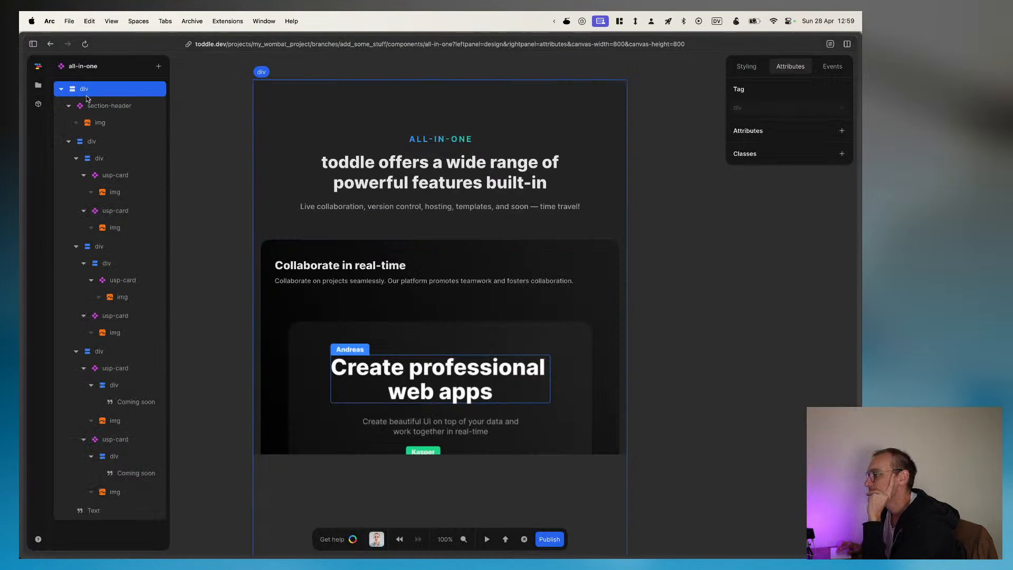
Step: Open the Text formula of the new text element and delete its default value
{"action": "left_click", "coordinate": [95, 510]}
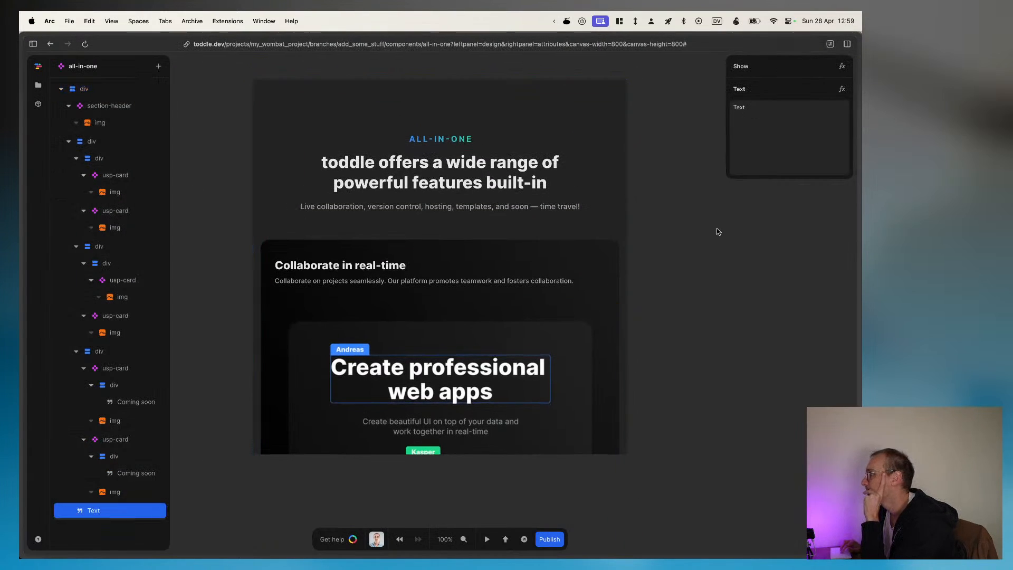
{"action": "left_click", "coordinate": [762, 114]}
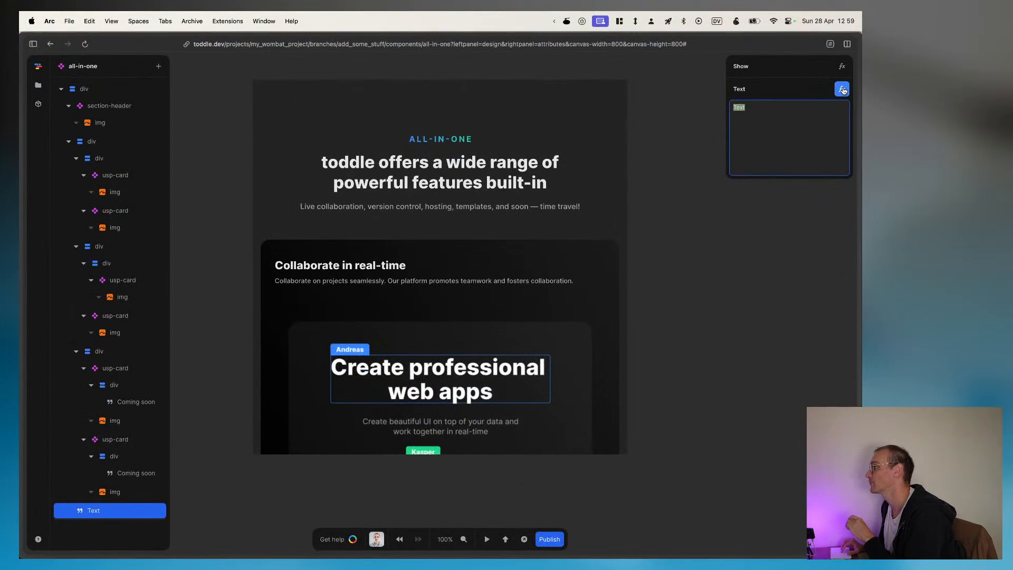
{"action": "left_click", "coordinate": [842, 90]}
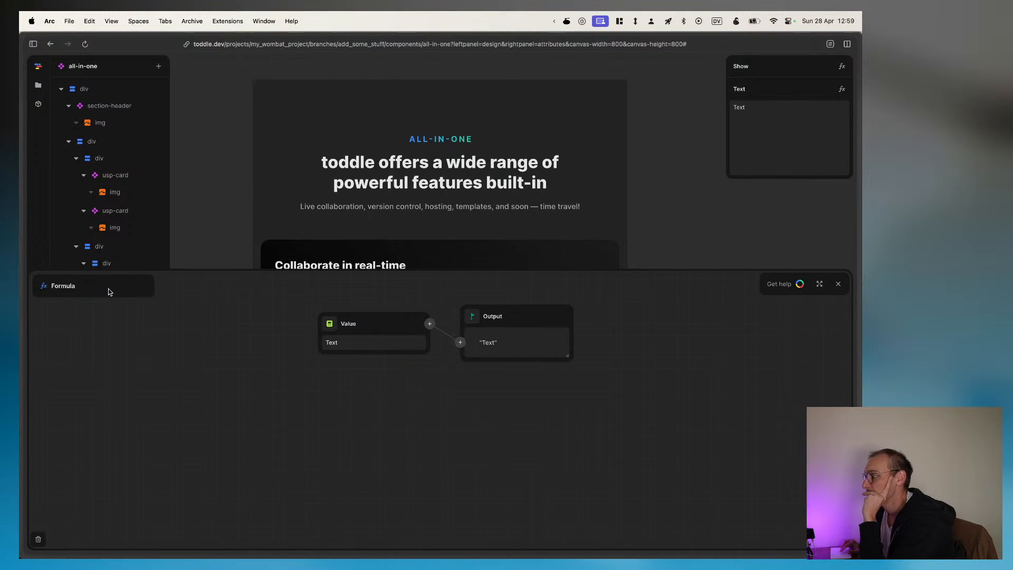
{"action": "left_click", "coordinate": [381, 344]}
{"action": "left_click", "coordinate": [382, 330]}
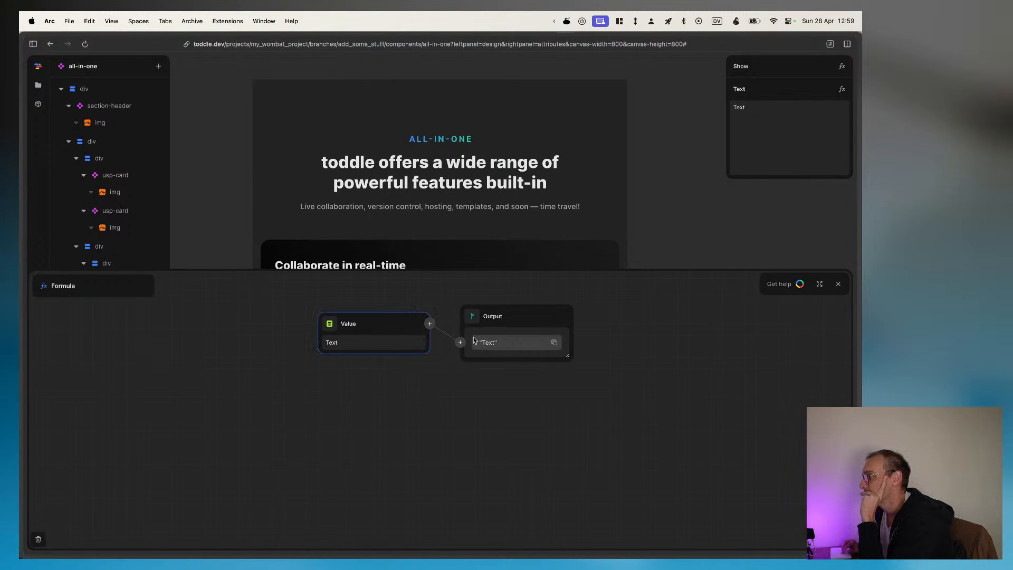
{"action": "left_click", "coordinate": [409, 380]}
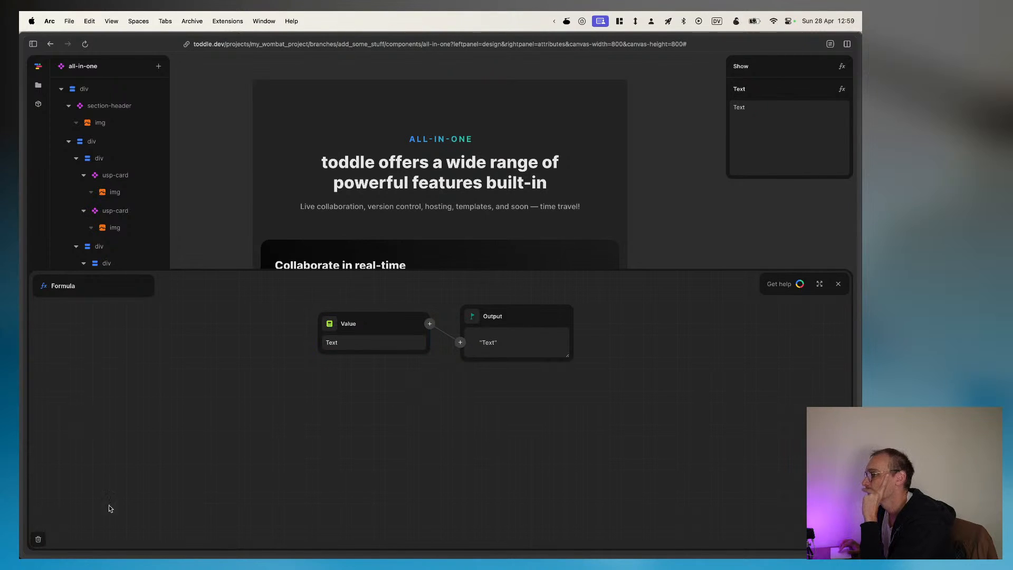
{"action": "left_click", "coordinate": [36, 539]}
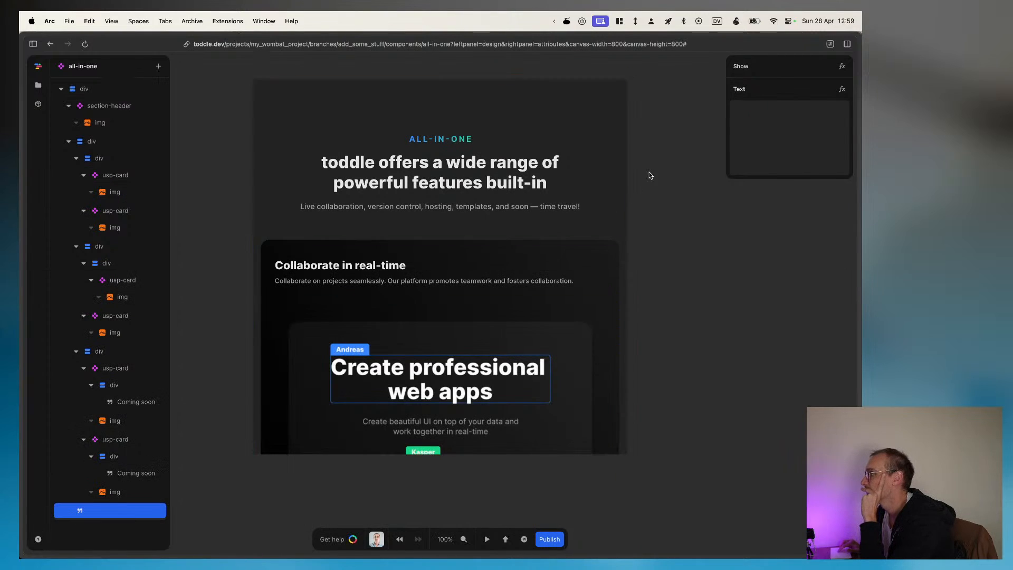
Step: Set the text element's Show formula to the country in the Weather API's data location and close the formula editor
{"action": "left_click", "coordinate": [842, 67]}
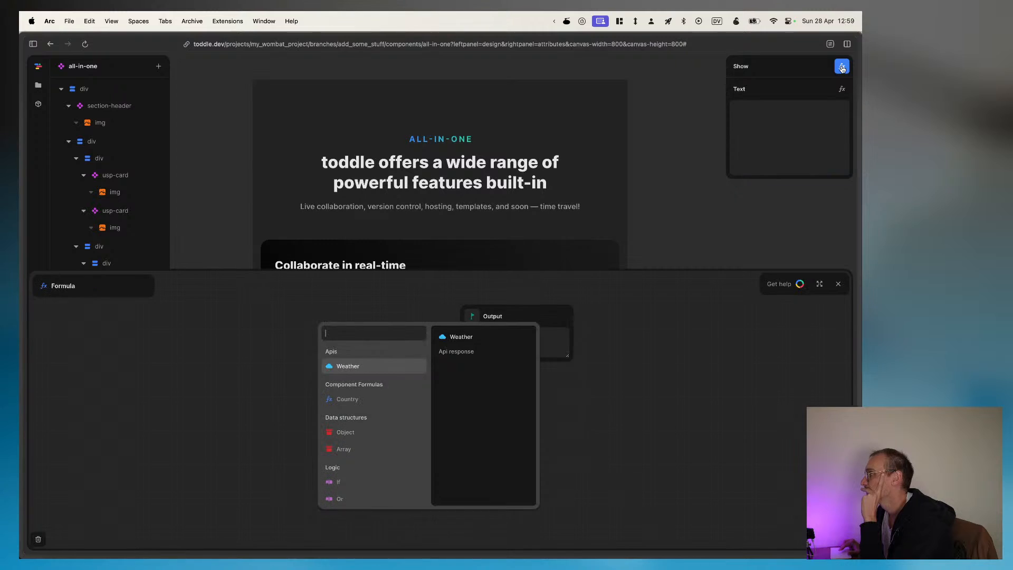
{"action": "left_click", "coordinate": [345, 368]}
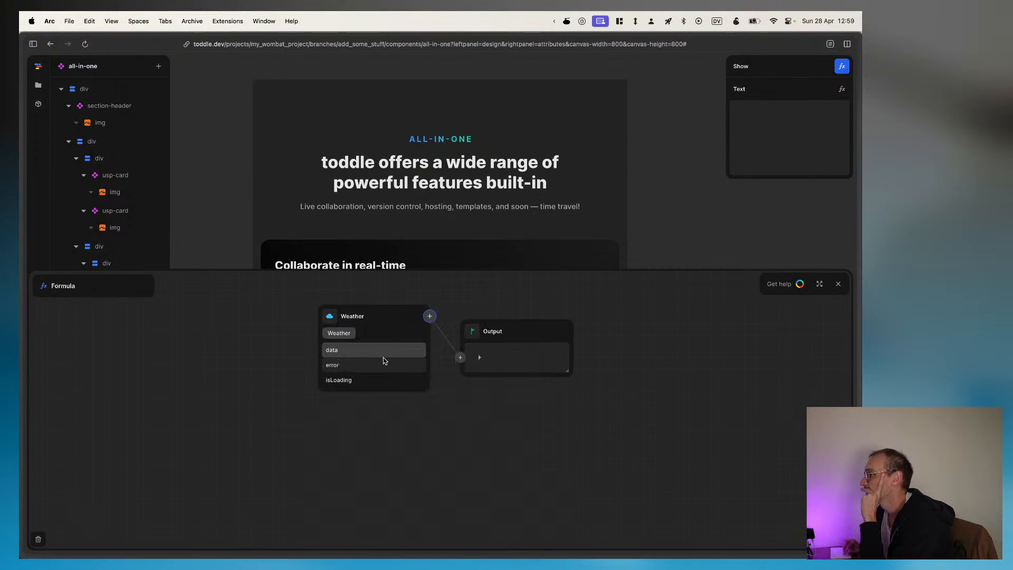
{"action": "left_click", "coordinate": [350, 353]}
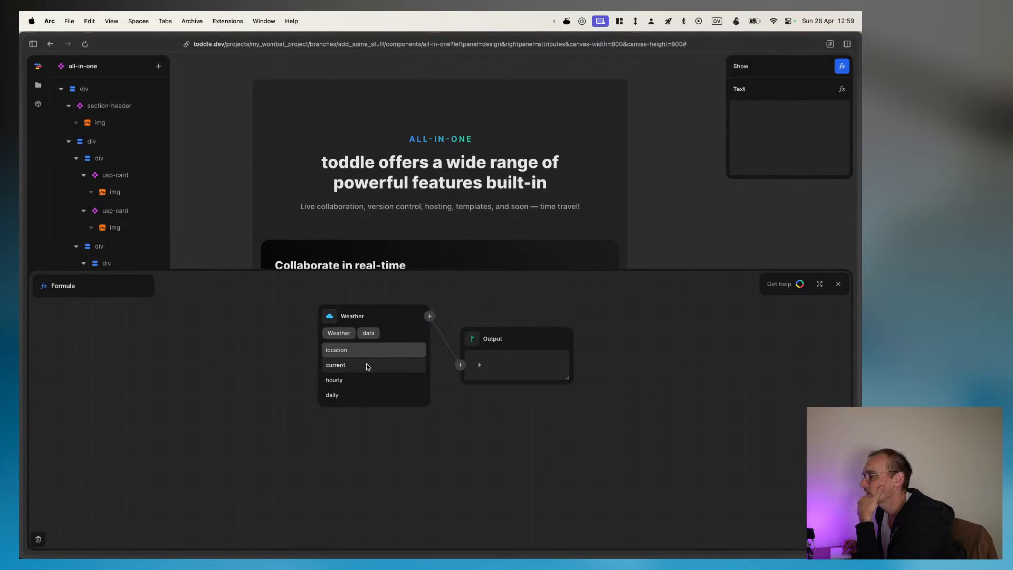
{"action": "left_click", "coordinate": [343, 350]}
{"action": "left_click", "coordinate": [345, 381]}
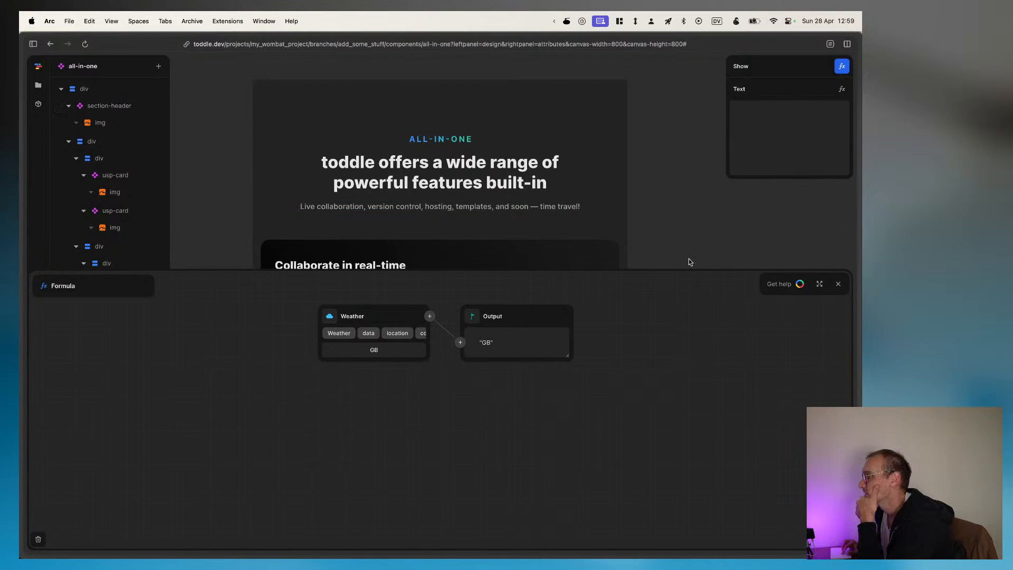
{"action": "left_click", "coordinate": [689, 224]}
Step: Move the empty text element above the section-header as the first child of the root div
{"action": "scroll", "coordinate": [536, 403], "scroll_direction": "down", "scroll_amount": 5}
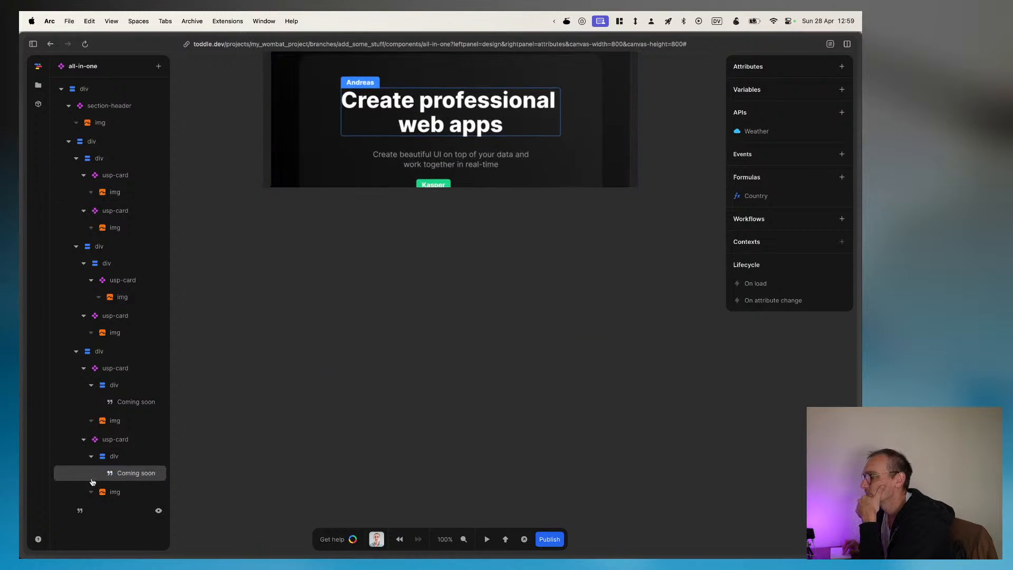
{"action": "left_click", "coordinate": [100, 512]}
{"action": "left_click_drag", "start_coordinate": [98, 511], "coordinate": [82, 53]}
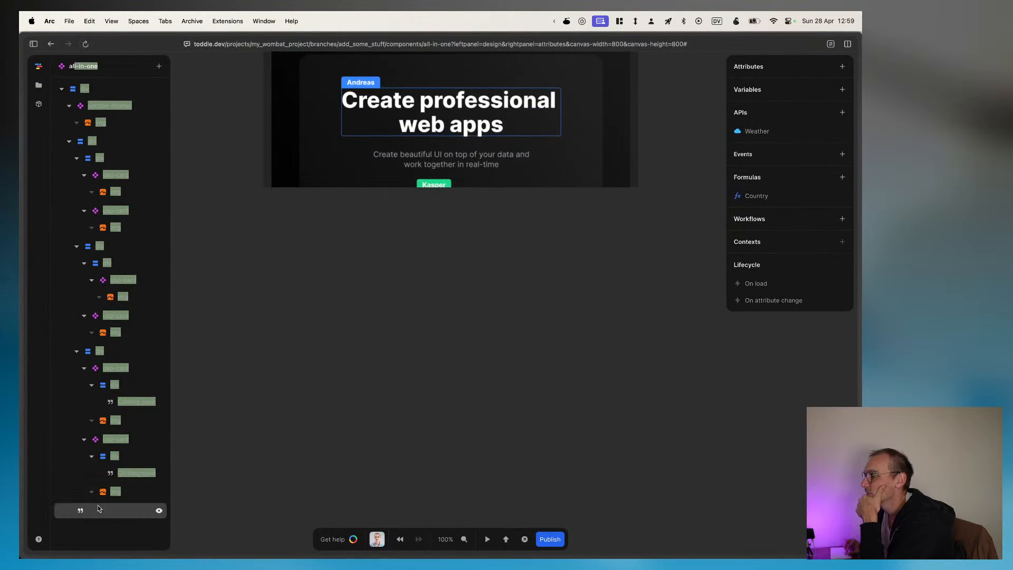
{"action": "left_click_drag", "start_coordinate": [97, 504], "coordinate": [95, 103]}
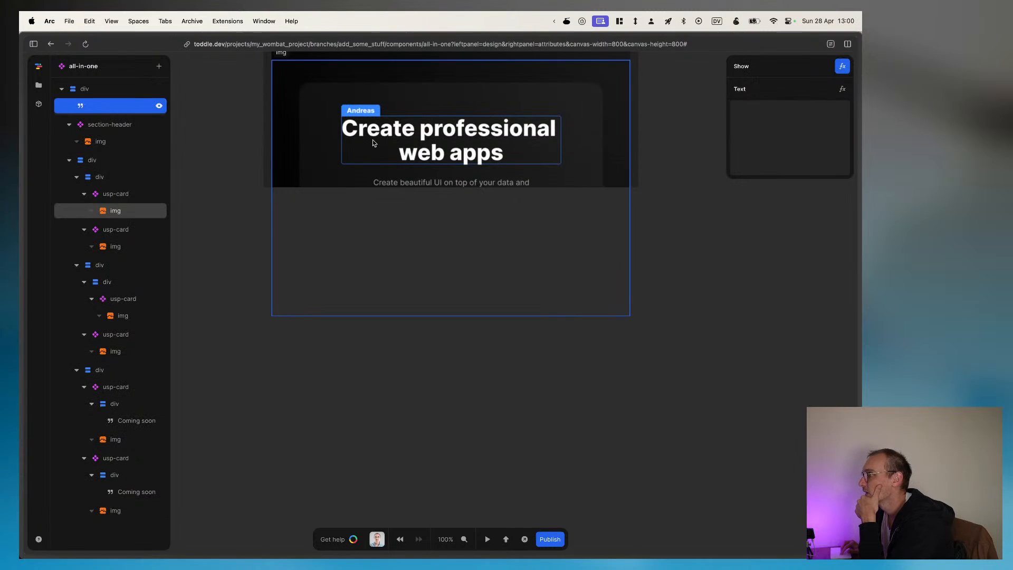
Step: Examine the canvas area above the ALL-IN-ONE heading at 500% and the moved text element's Text value
{"action": "scroll", "coordinate": [373, 141], "scroll_direction": "up", "scroll_amount": 5}
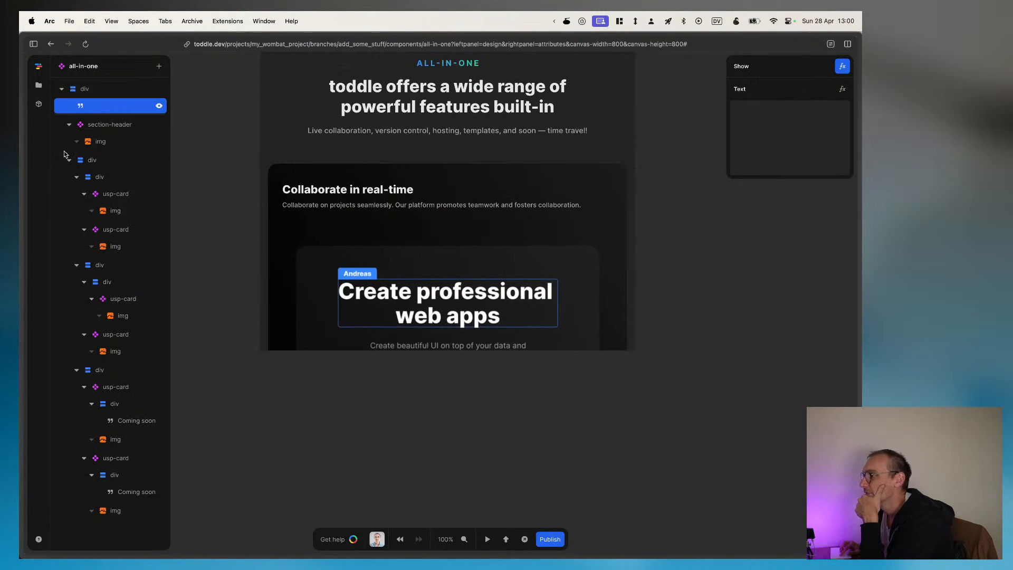
{"action": "scroll", "coordinate": [454, 190], "scroll_direction": "up", "scroll_amount": 3}
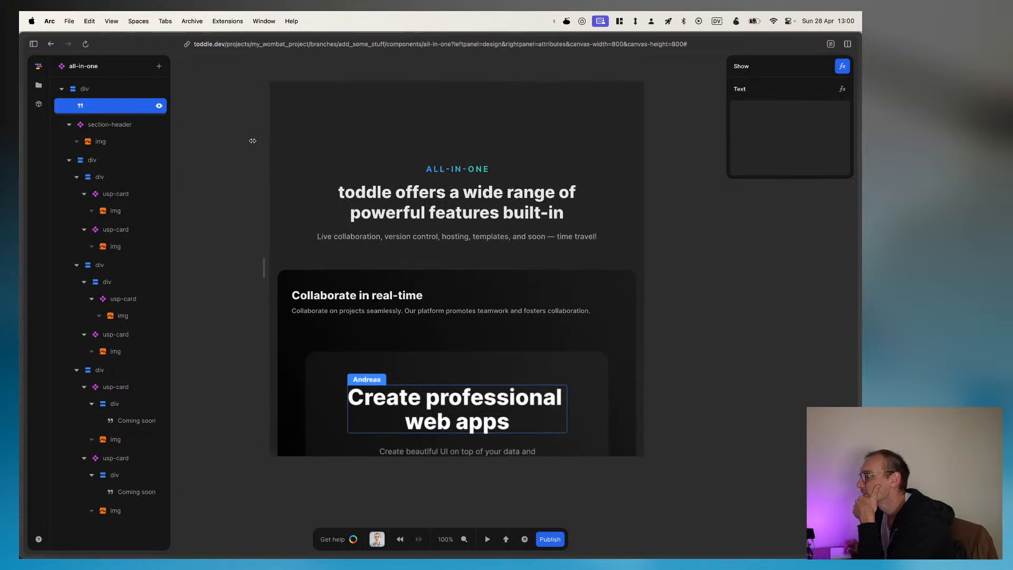
{"action": "scroll", "coordinate": [461, 145], "scroll_direction": "up", "scroll_amount": 5}
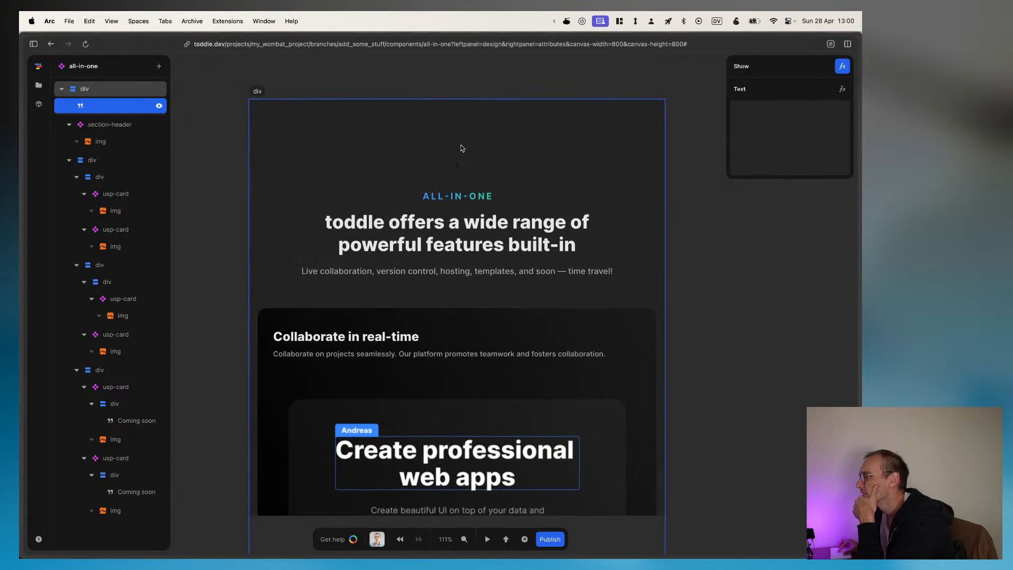
{"action": "scroll", "coordinate": [461, 147], "scroll_direction": "up", "scroll_amount": 8}
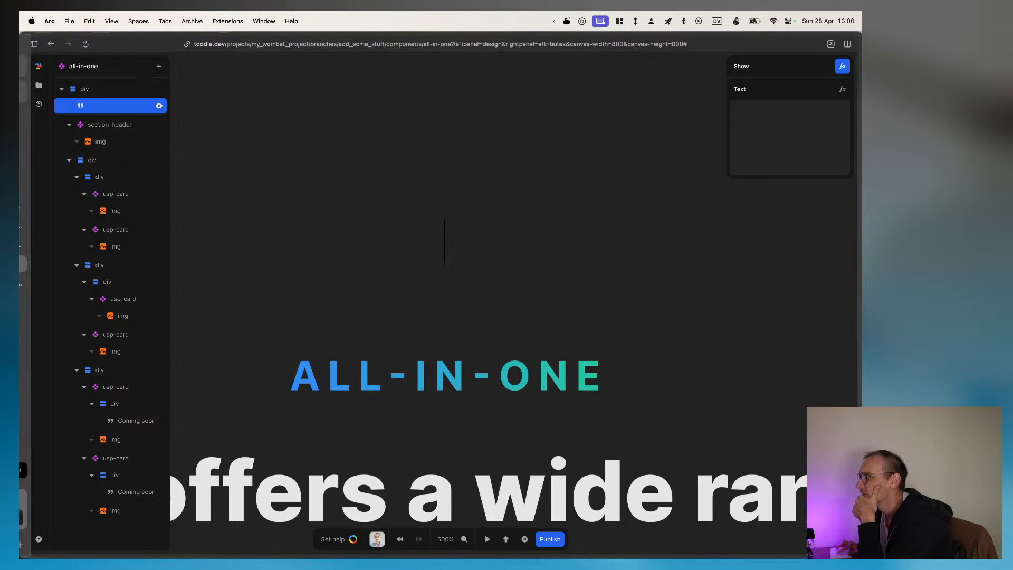
{"action": "left_click", "coordinate": [116, 126]}
{"action": "left_click", "coordinate": [100, 106]}
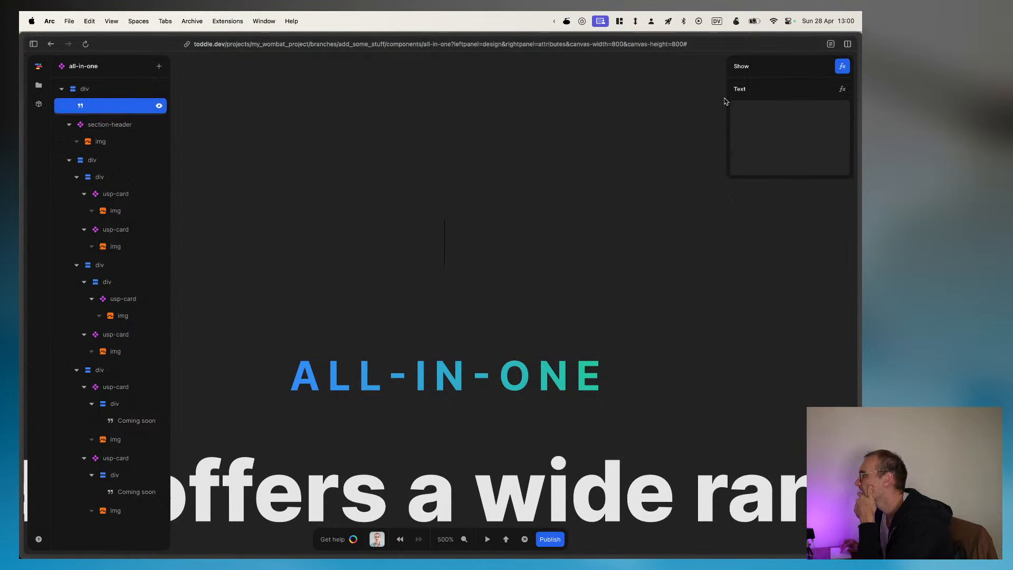
{"action": "left_click", "coordinate": [806, 107]}
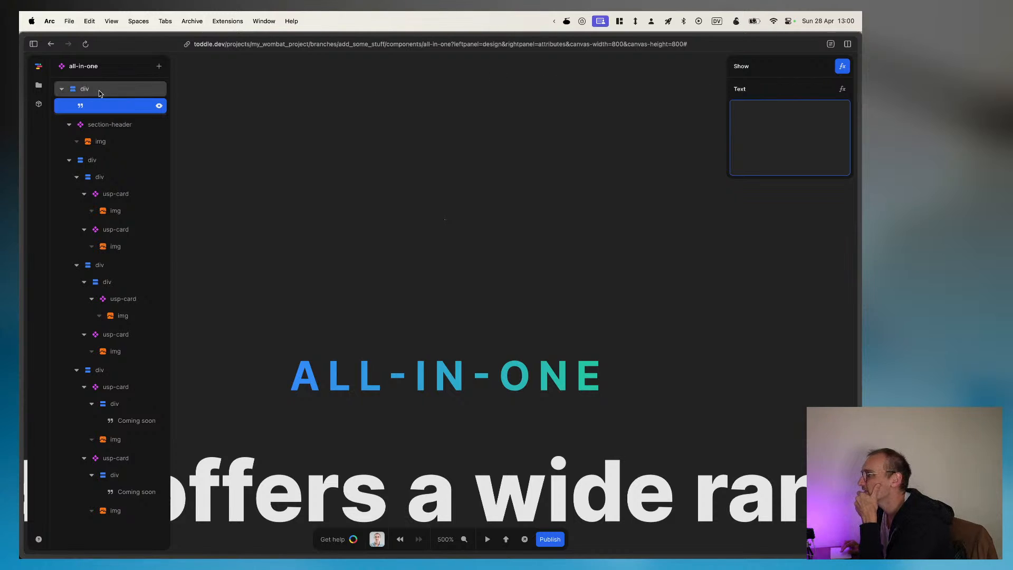
Step: Wrap the text element above the section-header in a Div
{"action": "right_click", "coordinate": [94, 109]}
{"action": "left_click", "coordinate": [117, 119]}
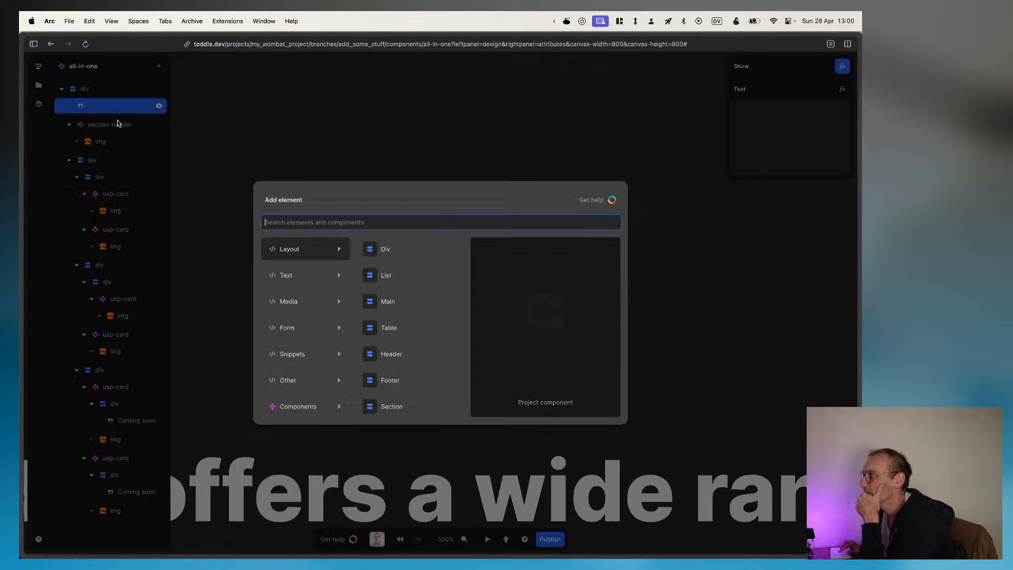
{"action": "left_click", "coordinate": [383, 248]}
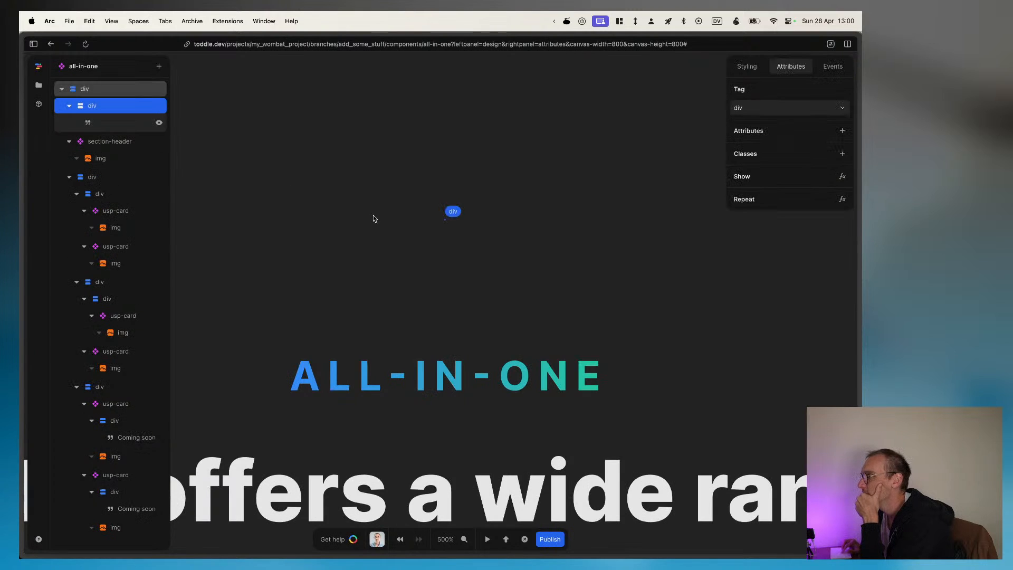
Step: Set the new wrapper div's text font to Inter and its text size to font-size-lg
{"action": "left_click", "coordinate": [747, 66]}
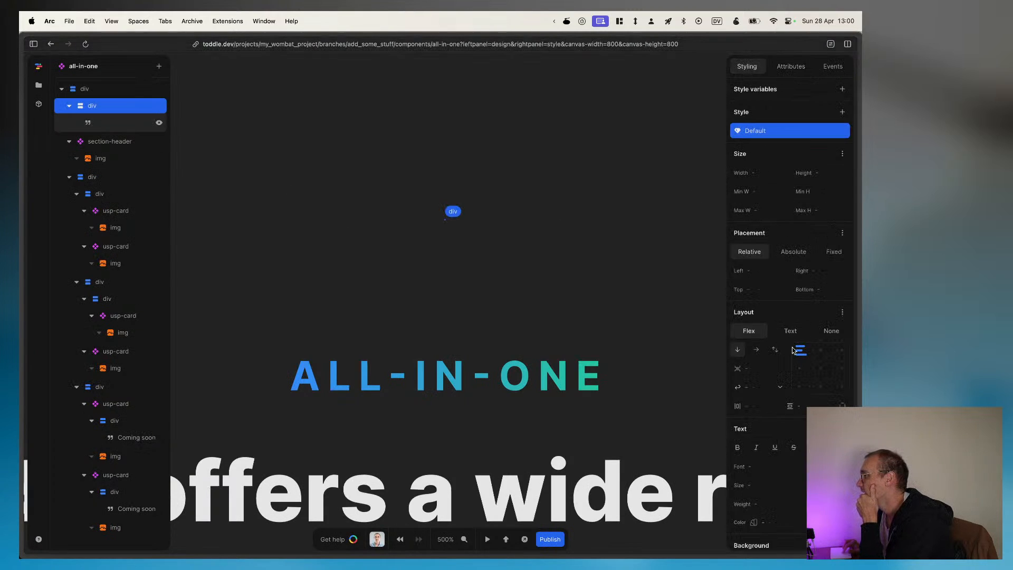
{"action": "scroll", "coordinate": [789, 357], "scroll_direction": "down", "scroll_amount": 5}
{"action": "scroll", "coordinate": [790, 357], "scroll_direction": "down", "scroll_amount": 1}
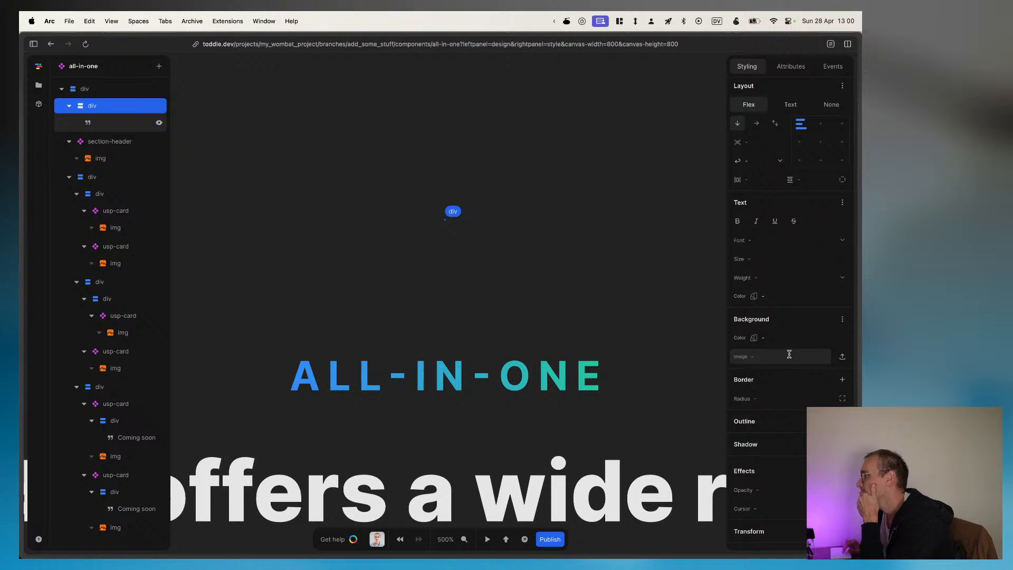
{"action": "left_click", "coordinate": [752, 240]}
{"action": "left_click", "coordinate": [750, 270]}
{"action": "left_click", "coordinate": [765, 258]}
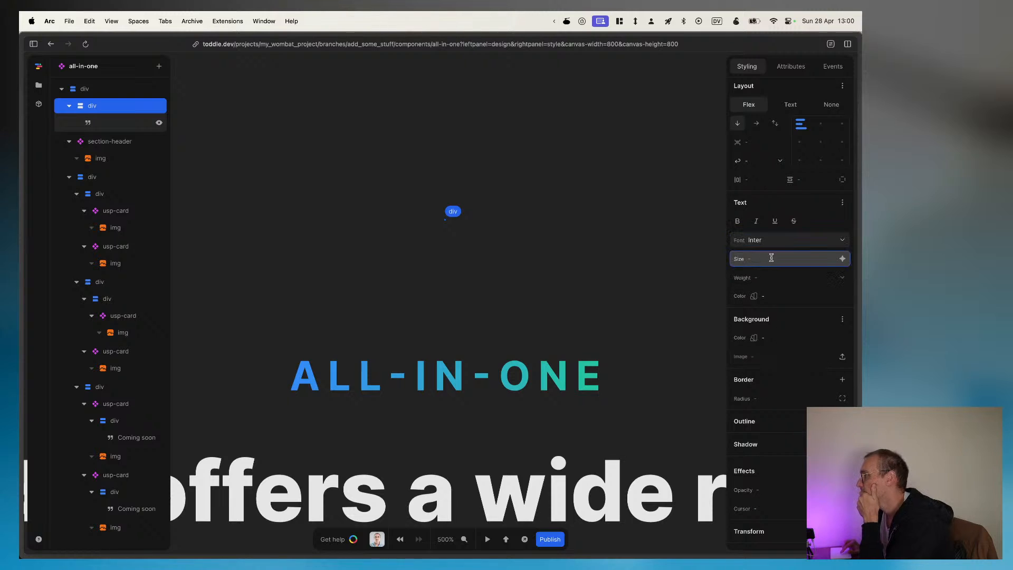
{"action": "left_click", "coordinate": [842, 259]}
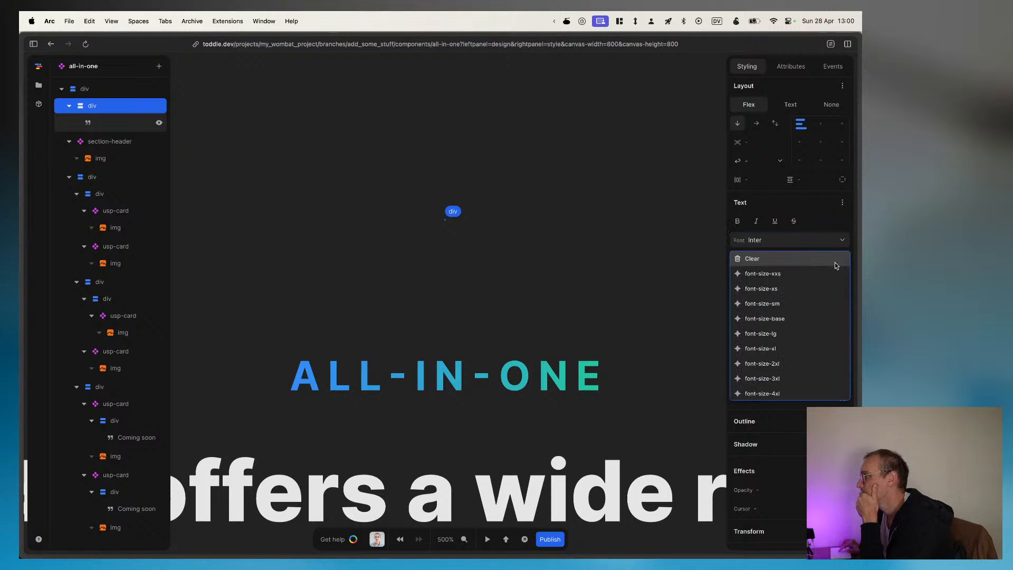
{"action": "left_click", "coordinate": [773, 333]}
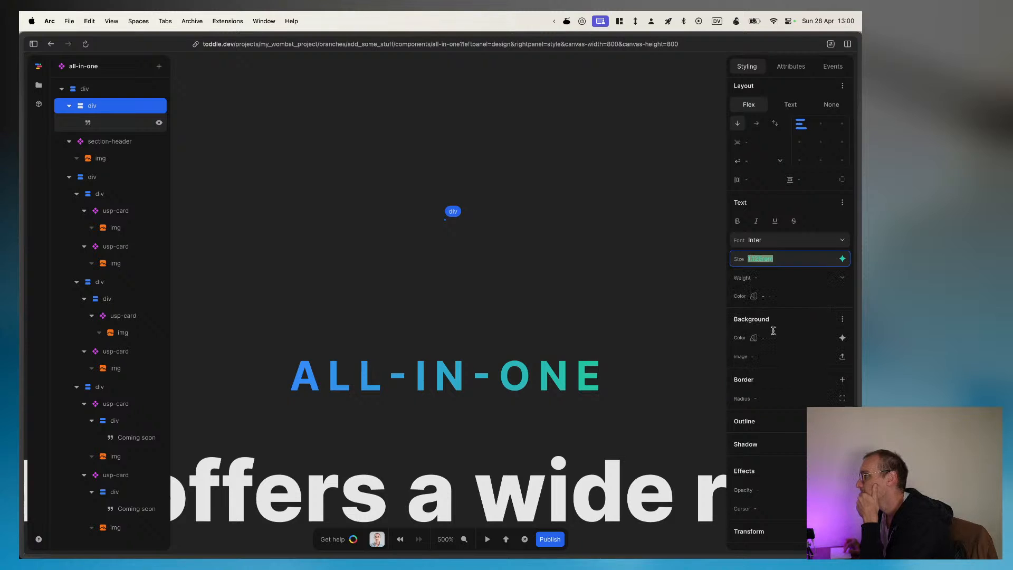
Step: Set the wrapper div's text color to the grey-50 variable
{"action": "left_click", "coordinate": [753, 296]}
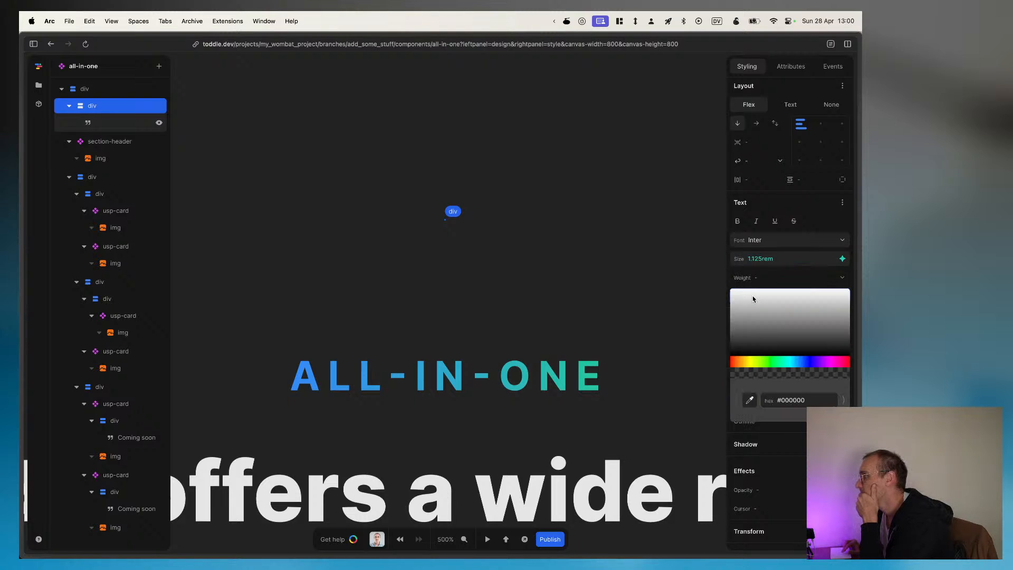
{"action": "left_click", "coordinate": [758, 275]}
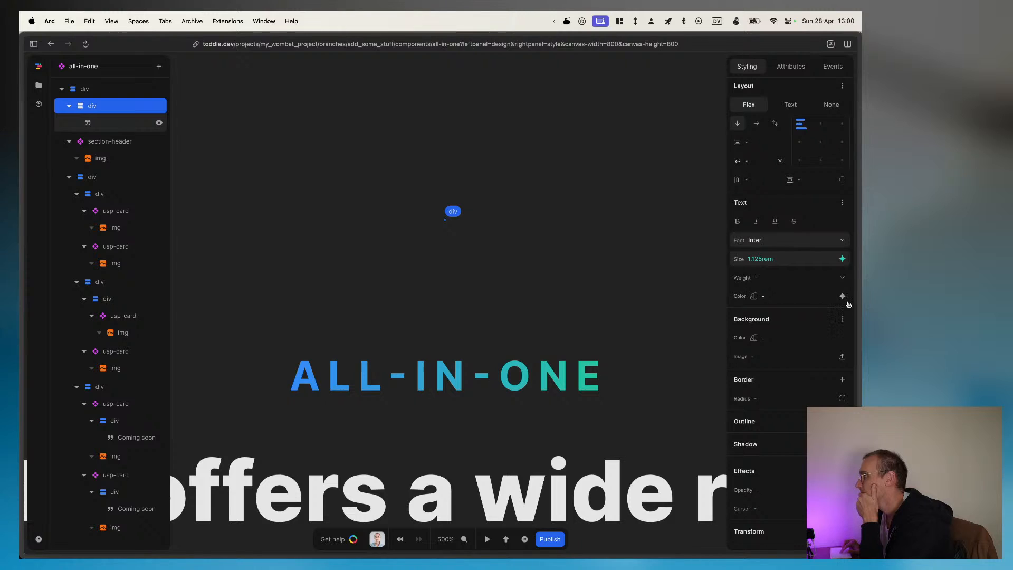
{"action": "left_click", "coordinate": [842, 297]}
{"action": "left_click", "coordinate": [779, 343]}
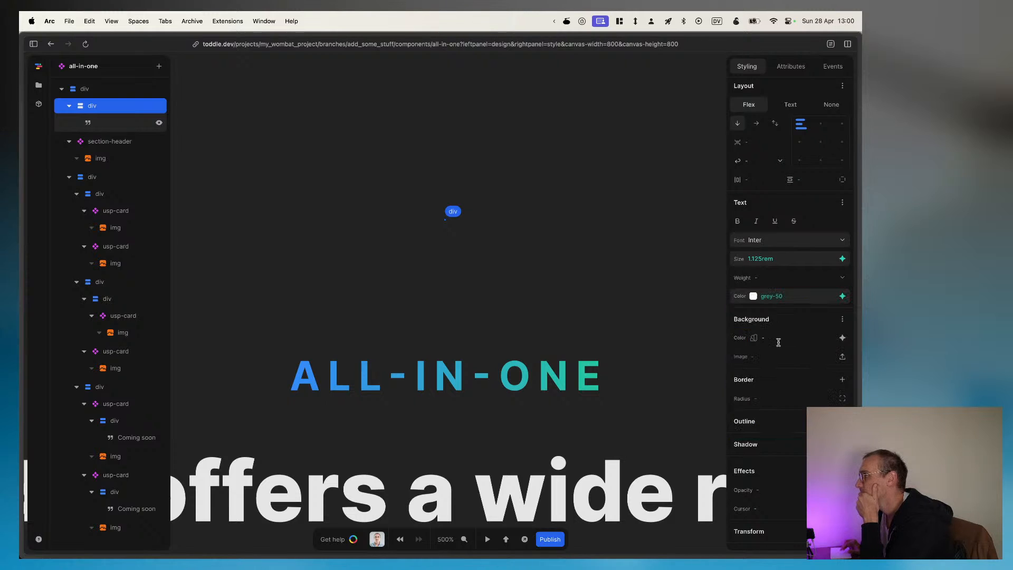
{"action": "left_click", "coordinate": [580, 267]}
Step: Examine the formulas behind the Text and Show settings of the text element inside the new div
{"action": "left_click", "coordinate": [100, 123]}
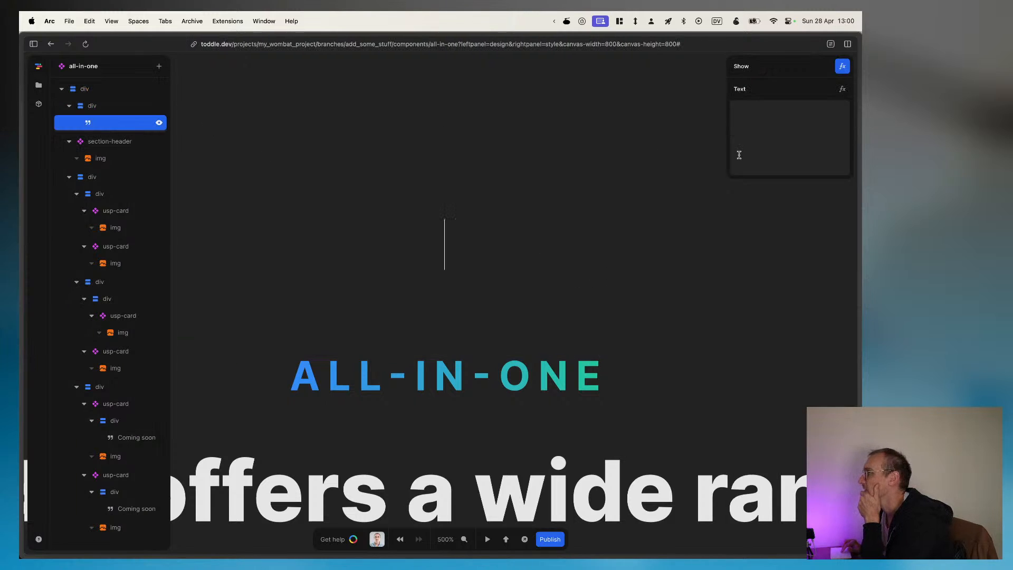
{"action": "left_click", "coordinate": [840, 92]}
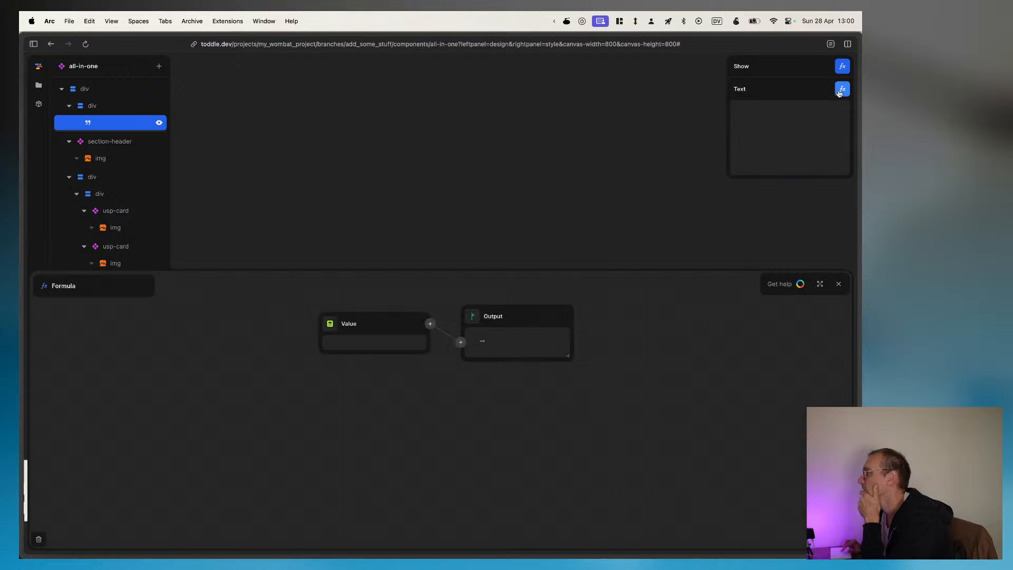
{"action": "left_click", "coordinate": [385, 325]}
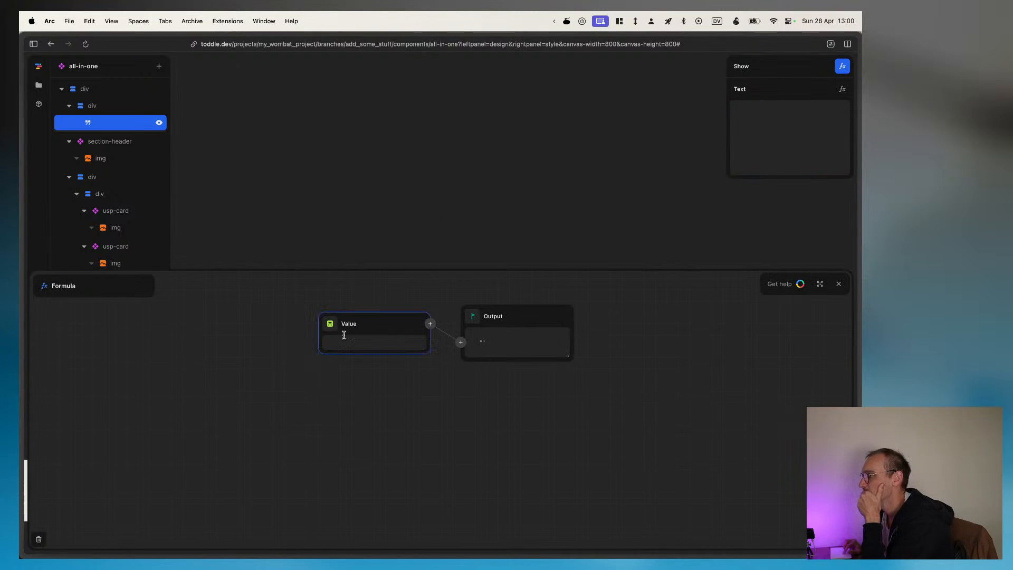
{"action": "left_click", "coordinate": [131, 310]}
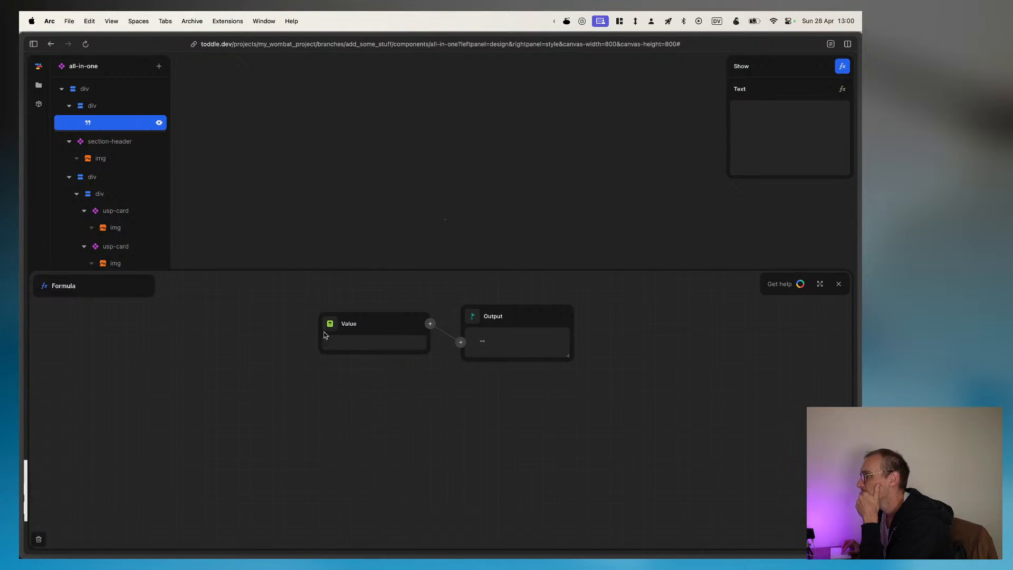
{"action": "left_click", "coordinate": [347, 340]}
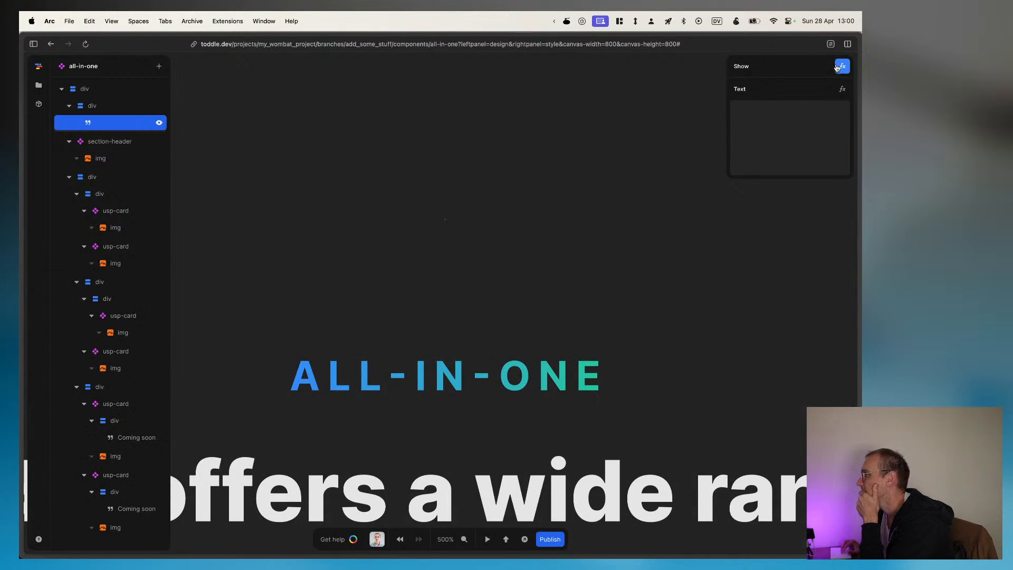
{"action": "left_click", "coordinate": [842, 67]}
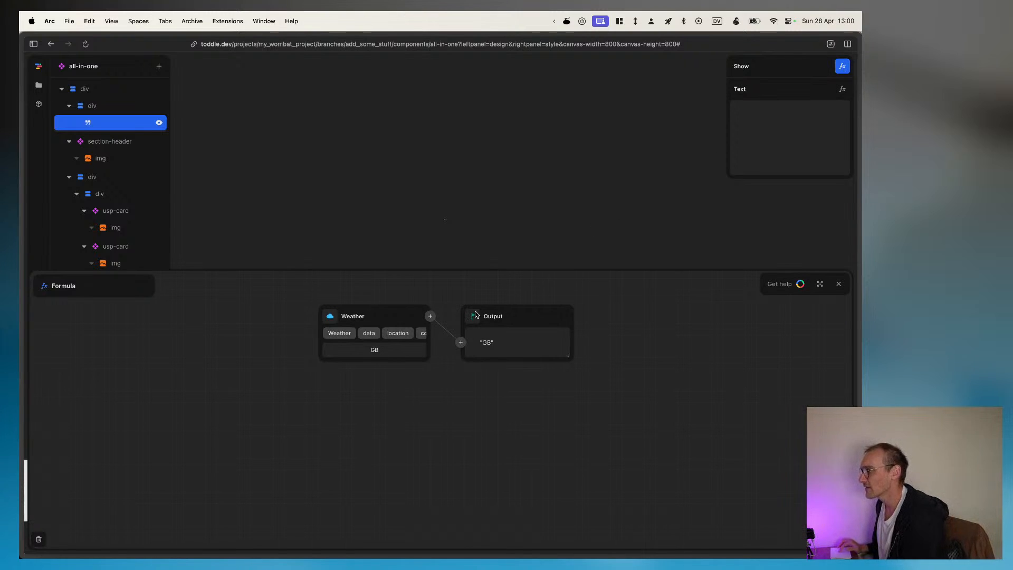
{"action": "left_click", "coordinate": [109, 103]}
{"action": "left_click", "coordinate": [109, 119]}
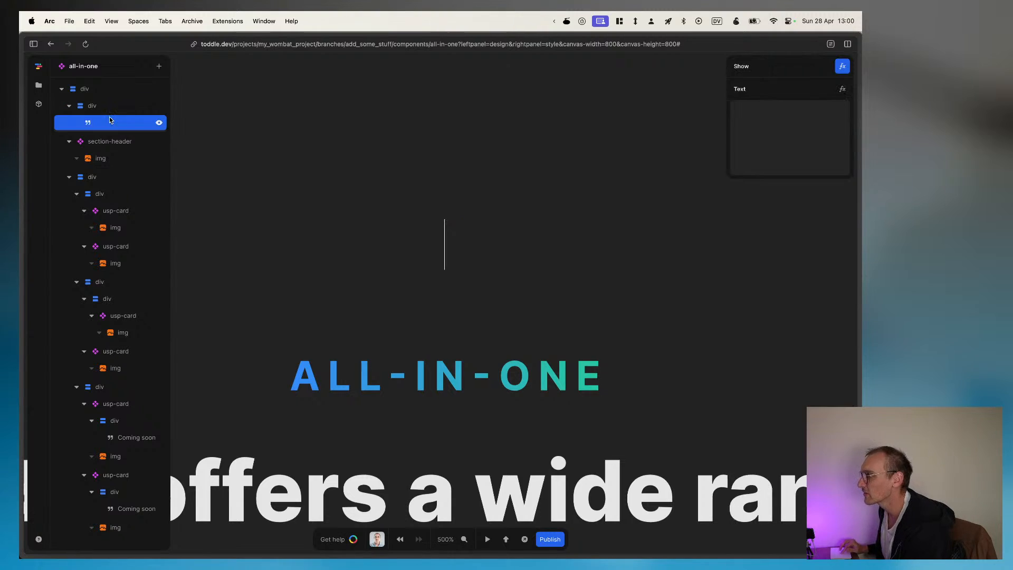
Step: Reselect country from the Weather API's data location in the text element's Show formula
{"action": "left_click", "coordinate": [842, 91]}
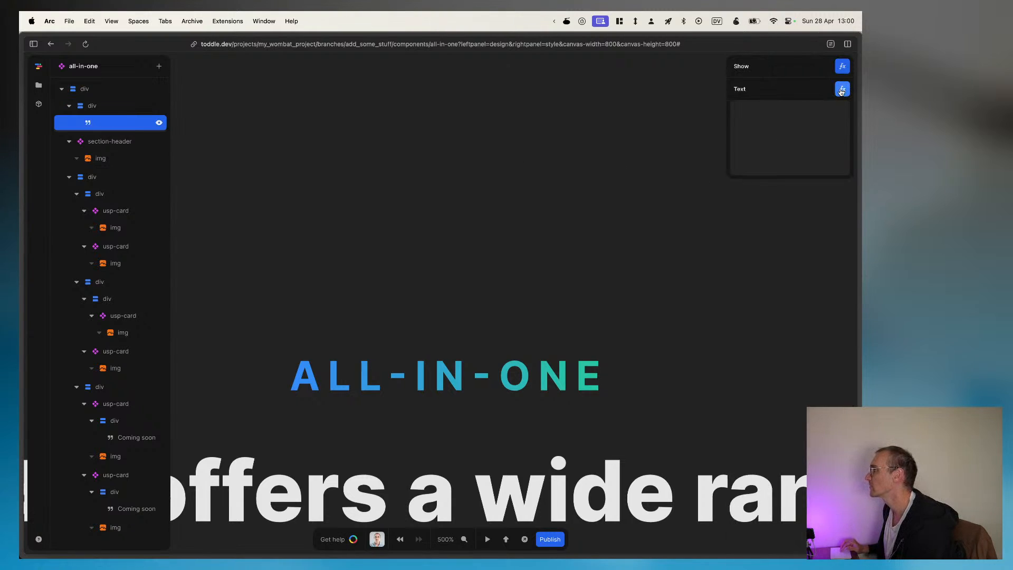
{"action": "left_click", "coordinate": [842, 91]}
{"action": "left_click", "coordinate": [841, 90]}
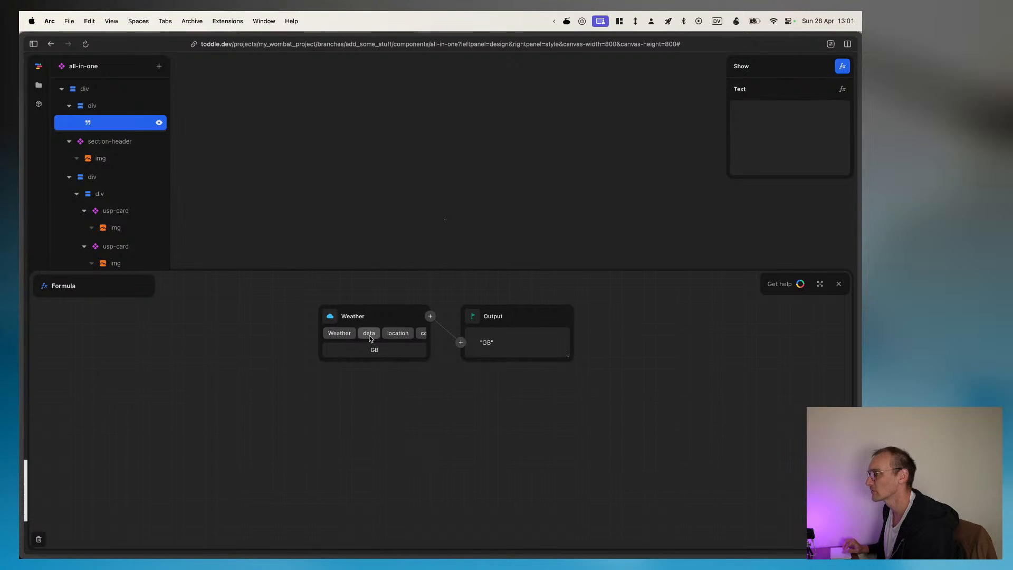
{"action": "left_click", "coordinate": [370, 338]}
{"action": "left_click", "coordinate": [346, 351]}
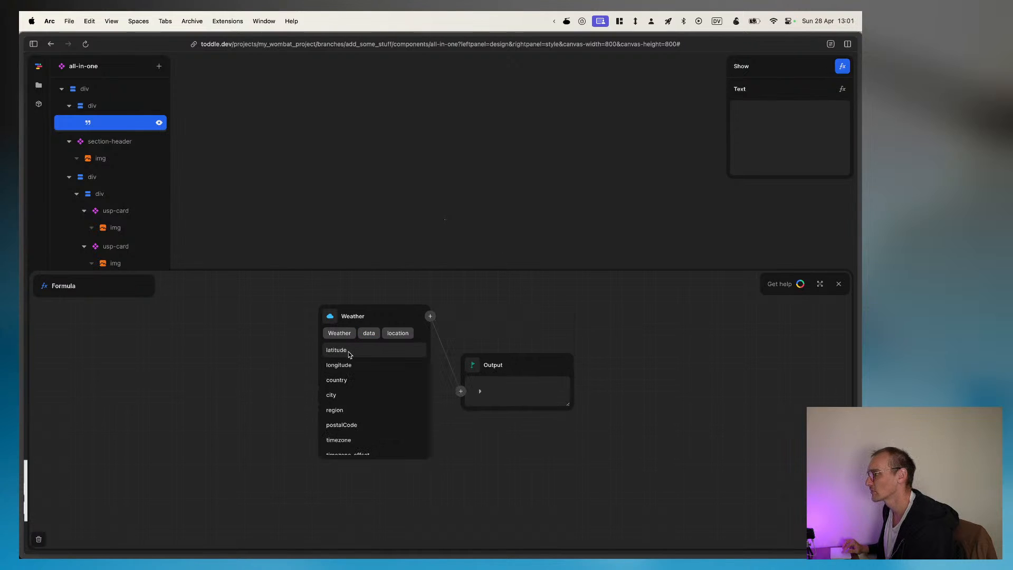
{"action": "left_click", "coordinate": [338, 379]}
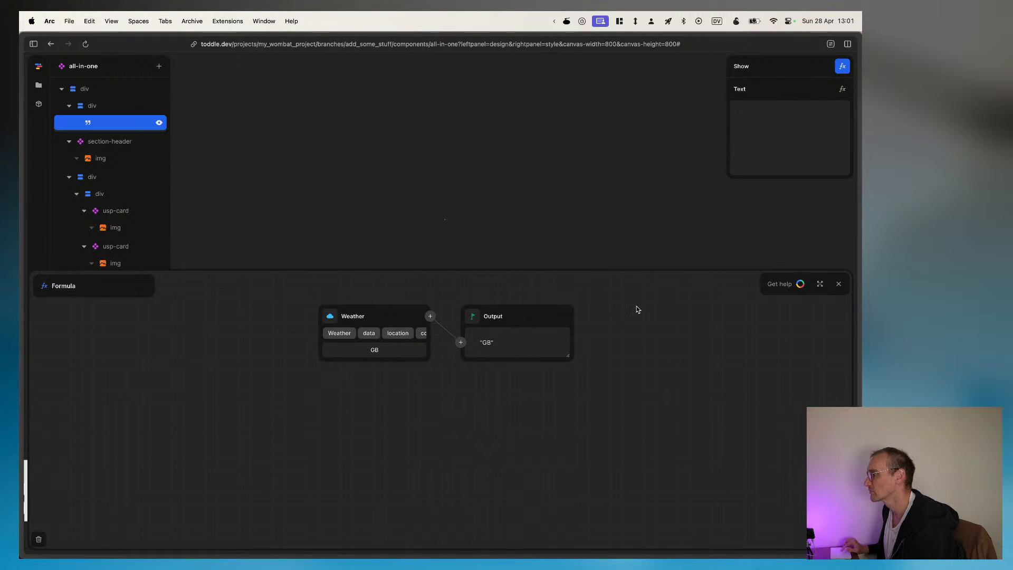
Step: Check which nodes can be inserted between Weather and Output, review the Show formula again, and close the formula editor
{"action": "left_click", "coordinate": [461, 343]}
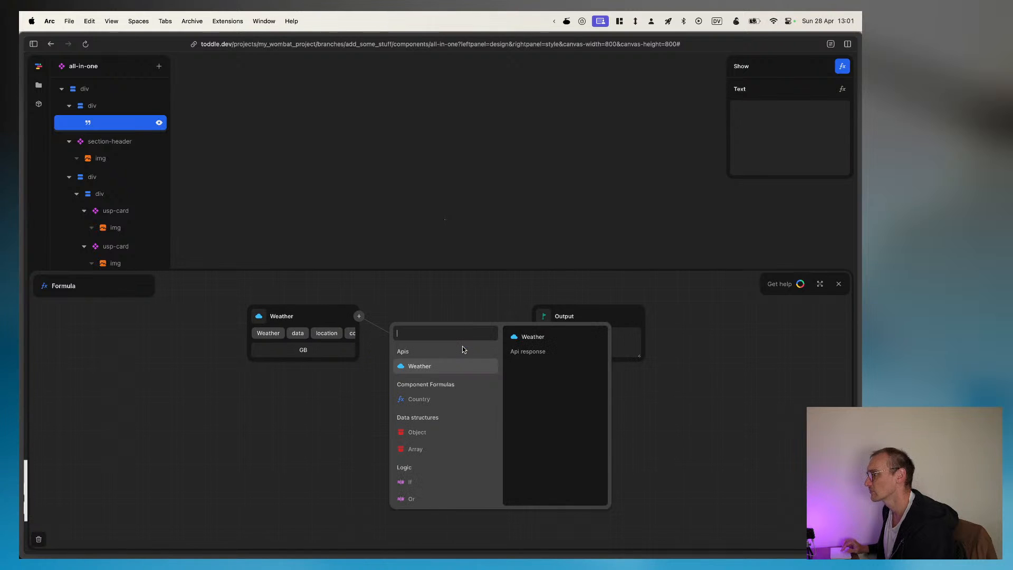
{"action": "left_click", "coordinate": [349, 394]}
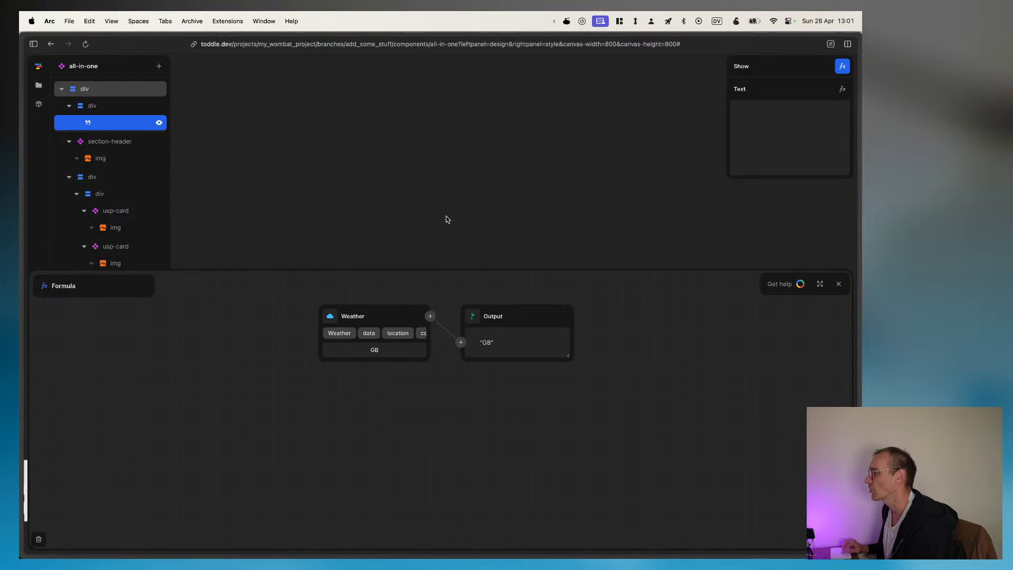
{"action": "left_click", "coordinate": [837, 285]}
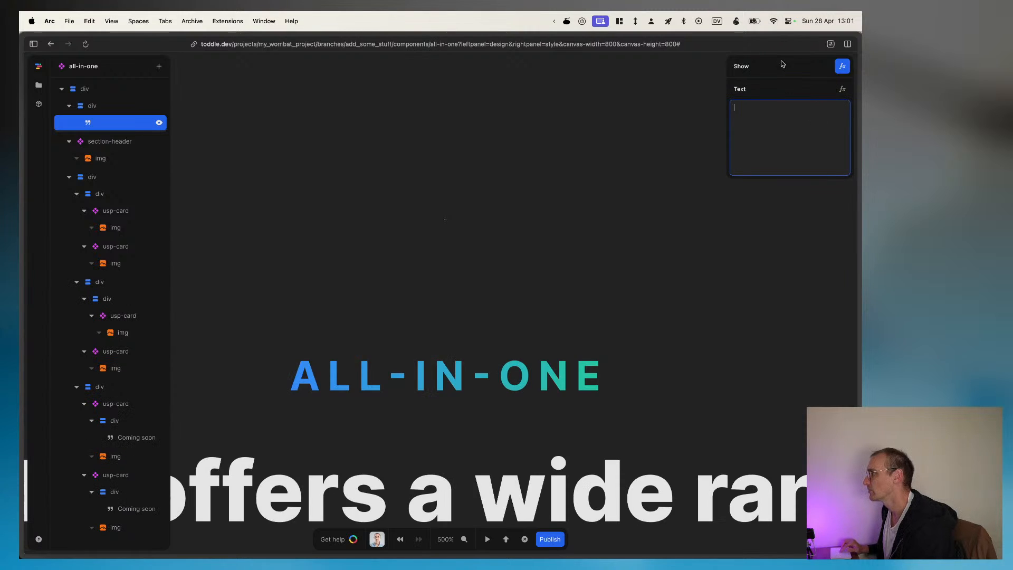
{"action": "left_click", "coordinate": [838, 70]}
{"action": "left_click", "coordinate": [839, 70]}
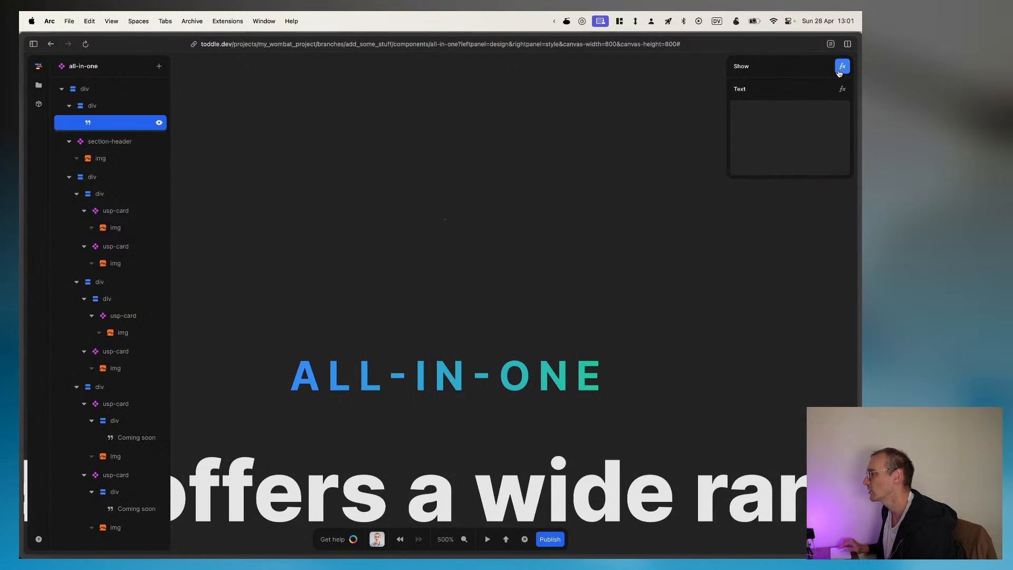
{"action": "left_click", "coordinate": [839, 70]}
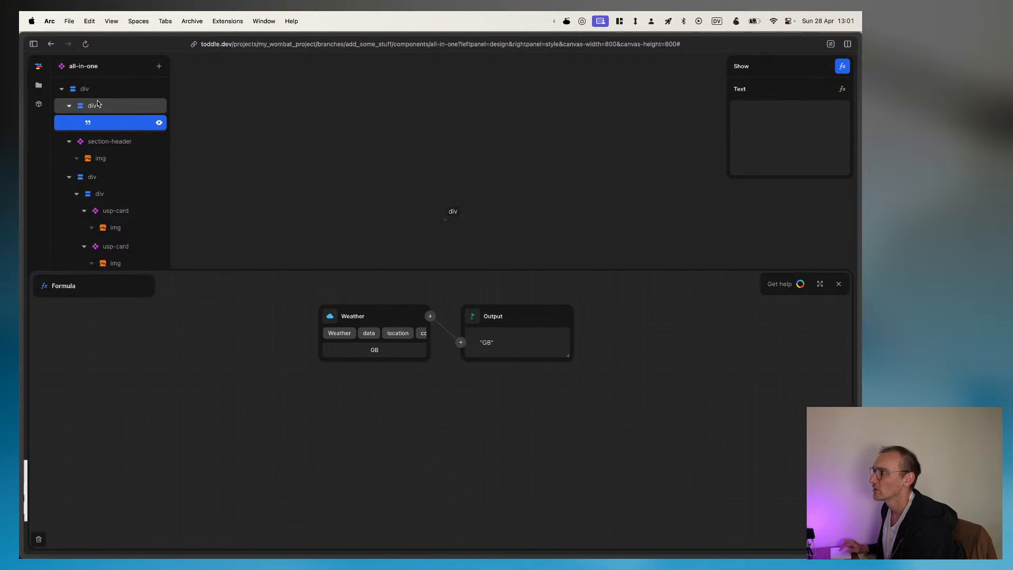
{"action": "left_click", "coordinate": [839, 284]}
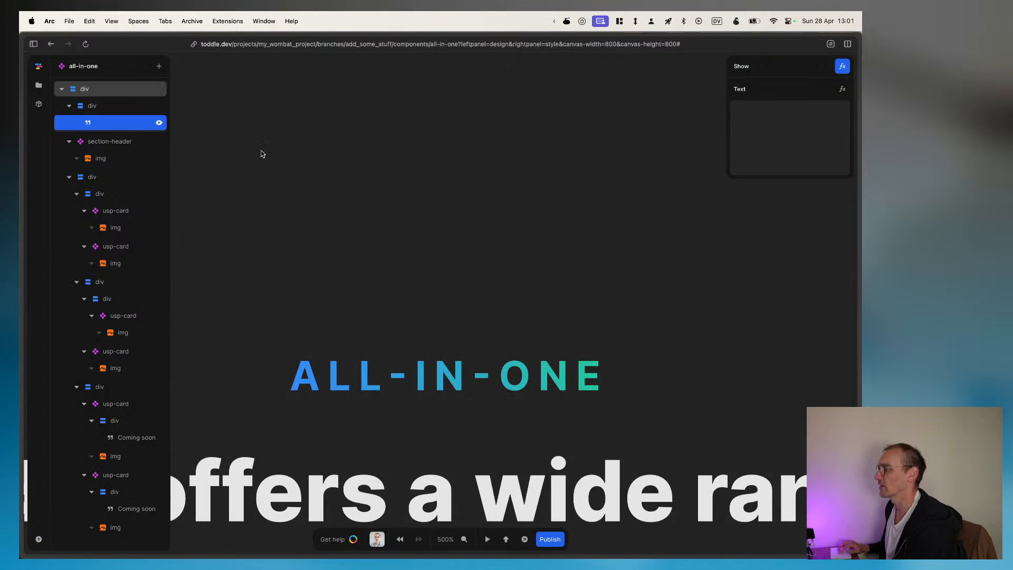
Step: Leave the component editor and return to the overview of all projects
{"action": "left_click", "coordinate": [39, 85]}
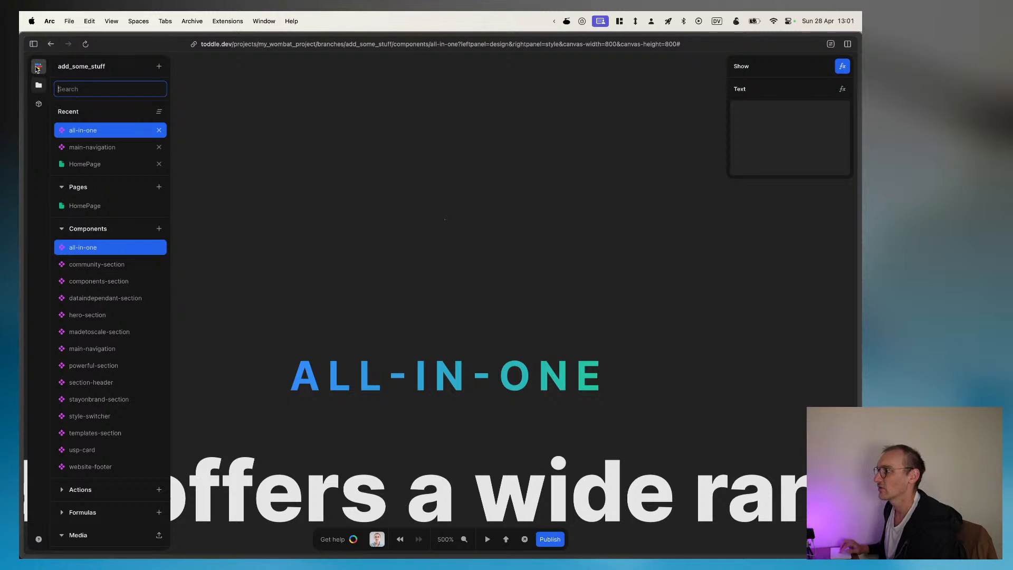
{"action": "left_click", "coordinate": [39, 67]}
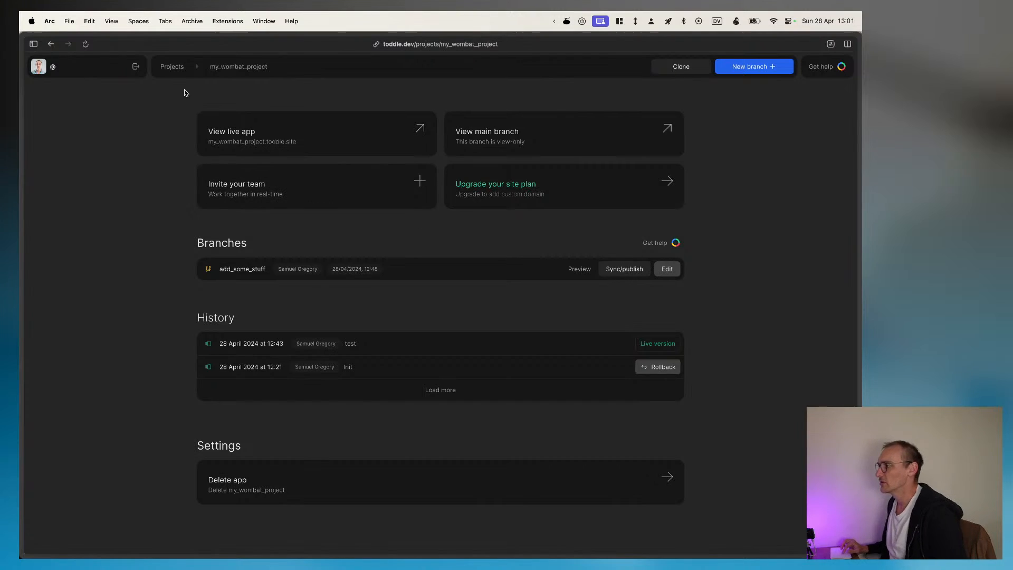
{"action": "left_click", "coordinate": [163, 66]}
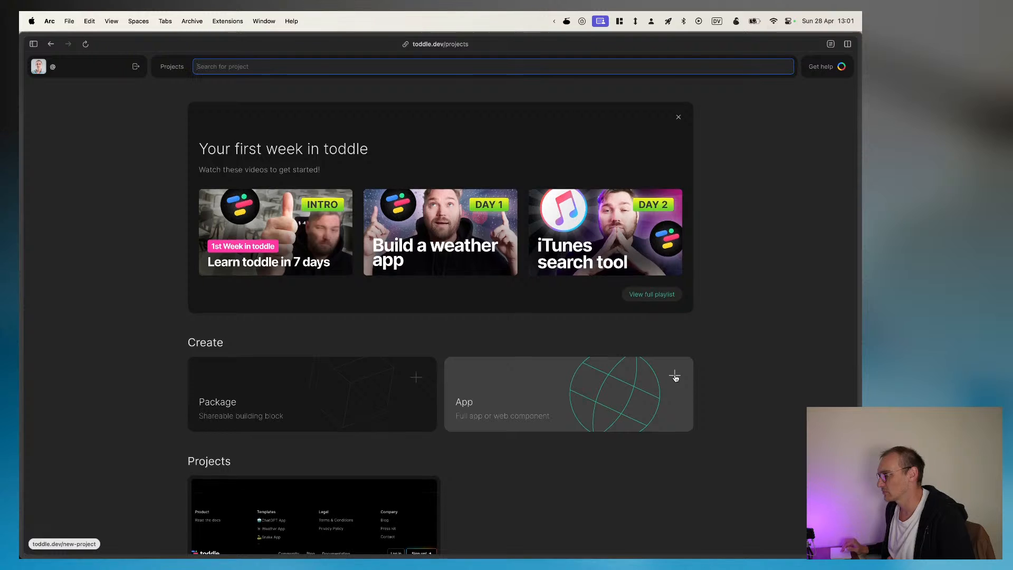
Step: Start a new app project from the gpt template and try to name it test gpt
{"action": "scroll", "coordinate": [674, 377], "scroll_direction": "down", "scroll_amount": 3}
{"action": "left_click", "coordinate": [675, 266]}
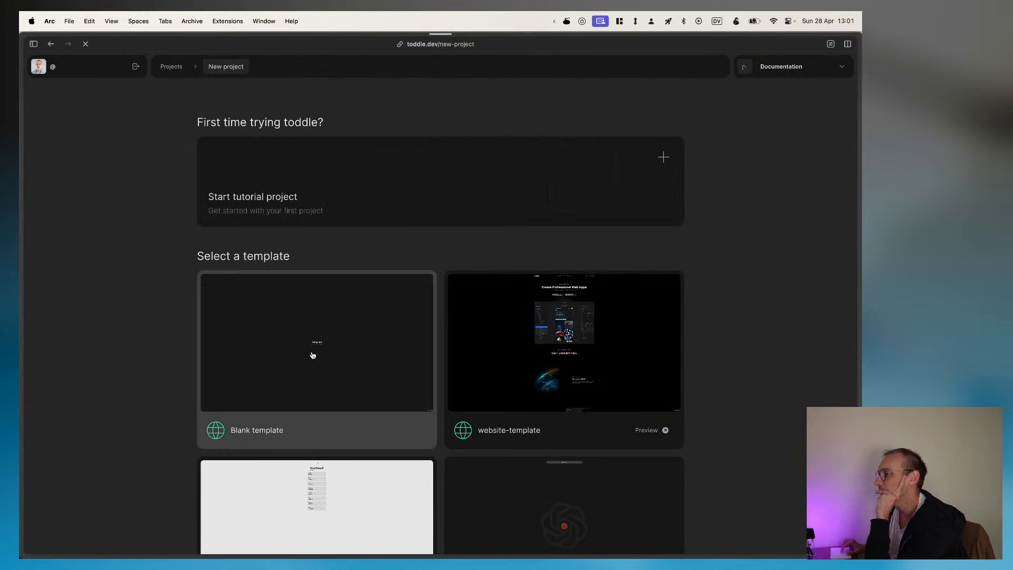
{"action": "scroll", "coordinate": [312, 351], "scroll_direction": "down", "scroll_amount": 2}
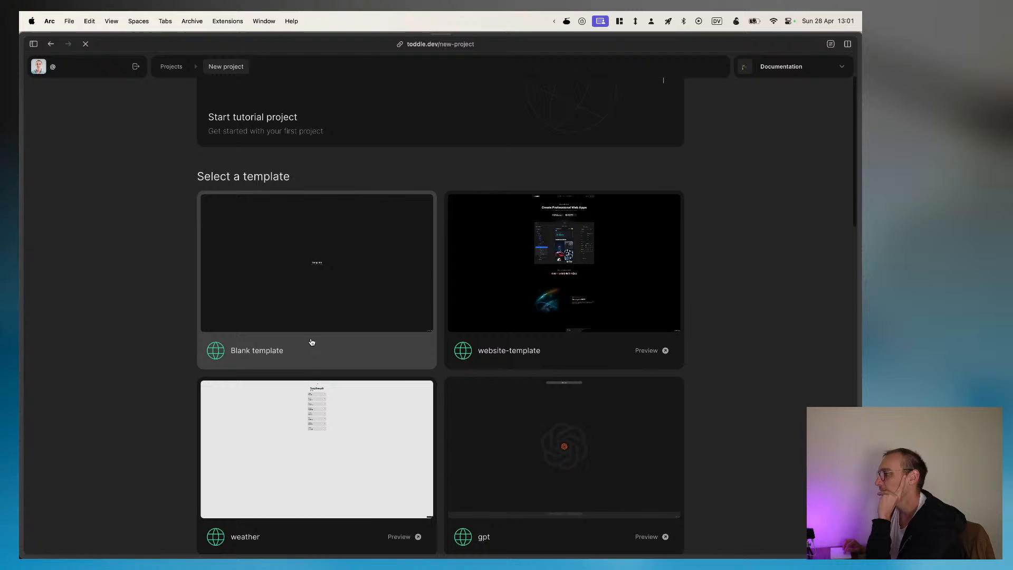
{"action": "left_click", "coordinate": [609, 469]}
{"action": "left_click", "coordinate": [419, 305]}
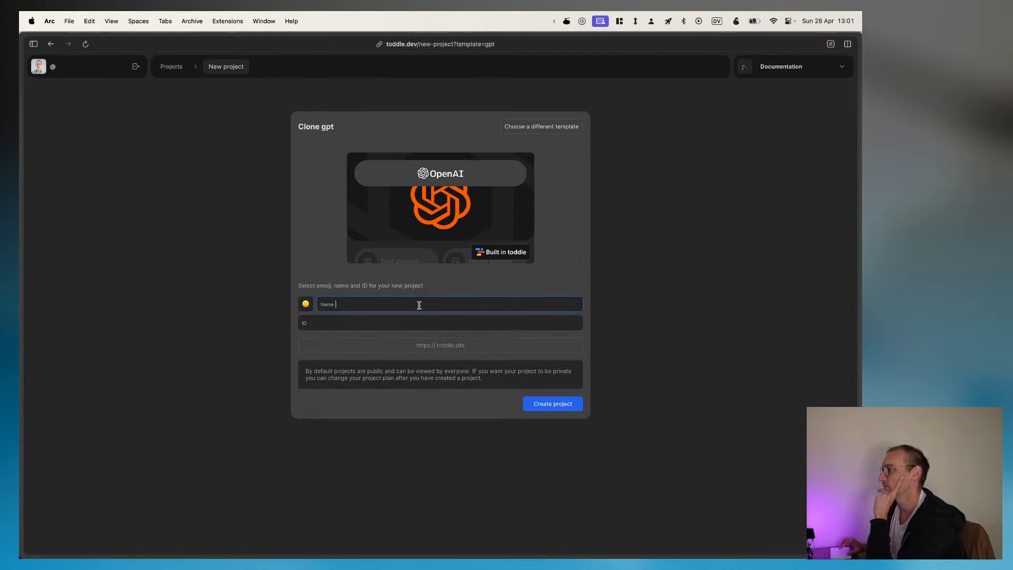
{"action": "type", "text": "test gpt"}
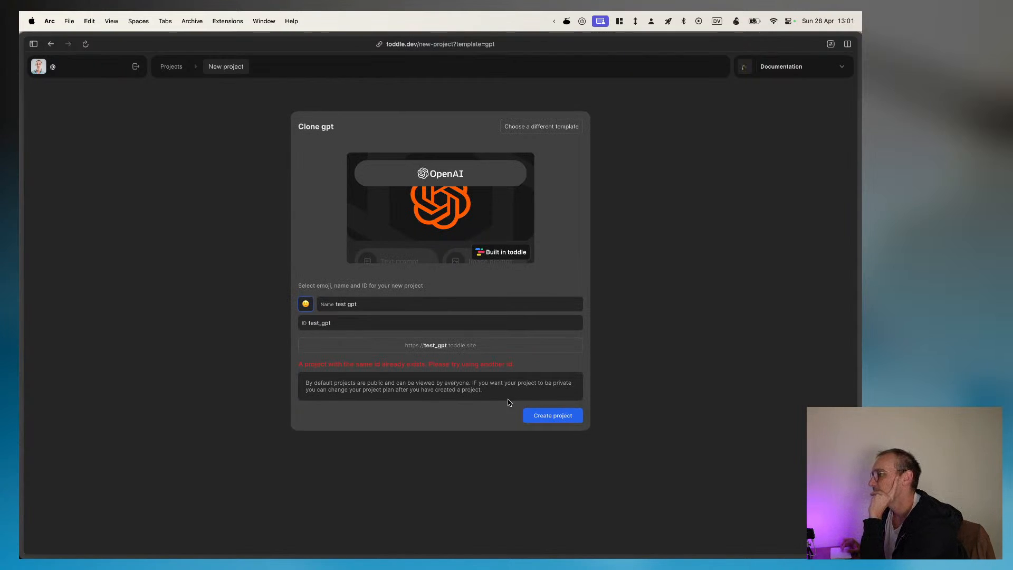
Step: Replace the project name with TEST GPT preceded by the owner's first name, and submit the form
{"action": "left_click_drag", "start_coordinate": [365, 305], "coordinate": [306, 304]}
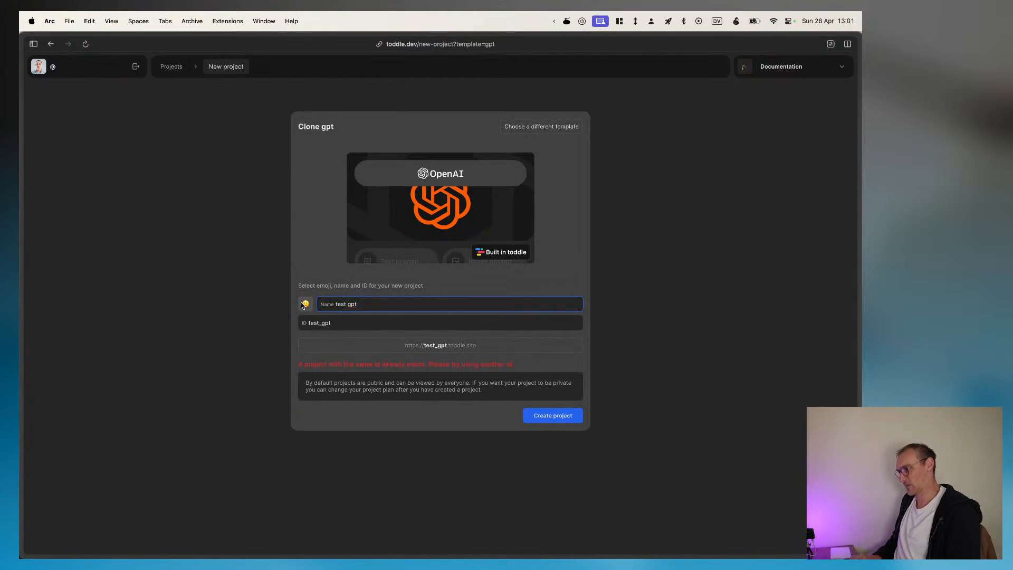
{"action": "key", "text": "super+a"}
{"action": "type", "text": "SAM TEST"}
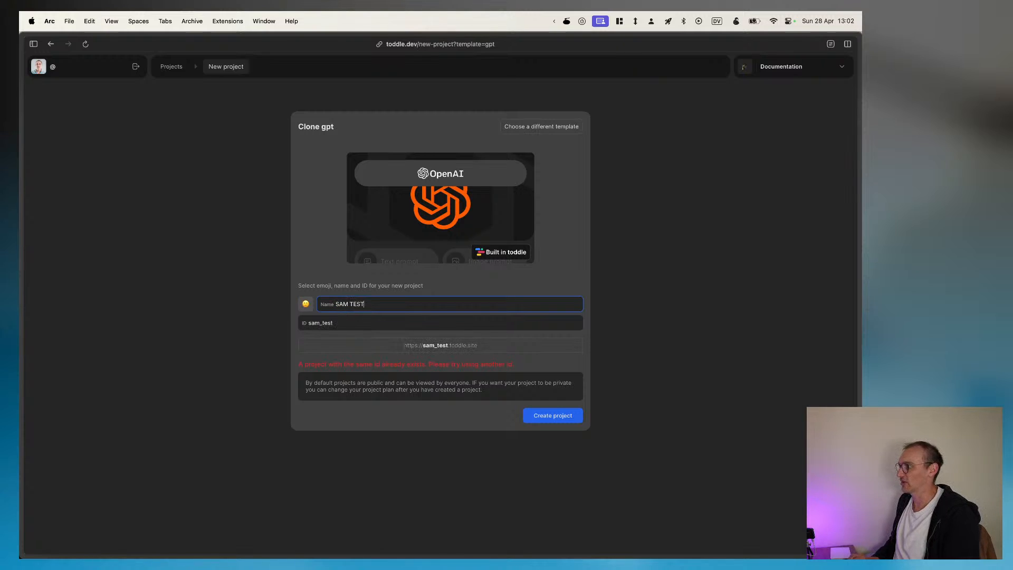
{"action": "type", "text": " GPT"}
{"action": "key", "text": "Return"}
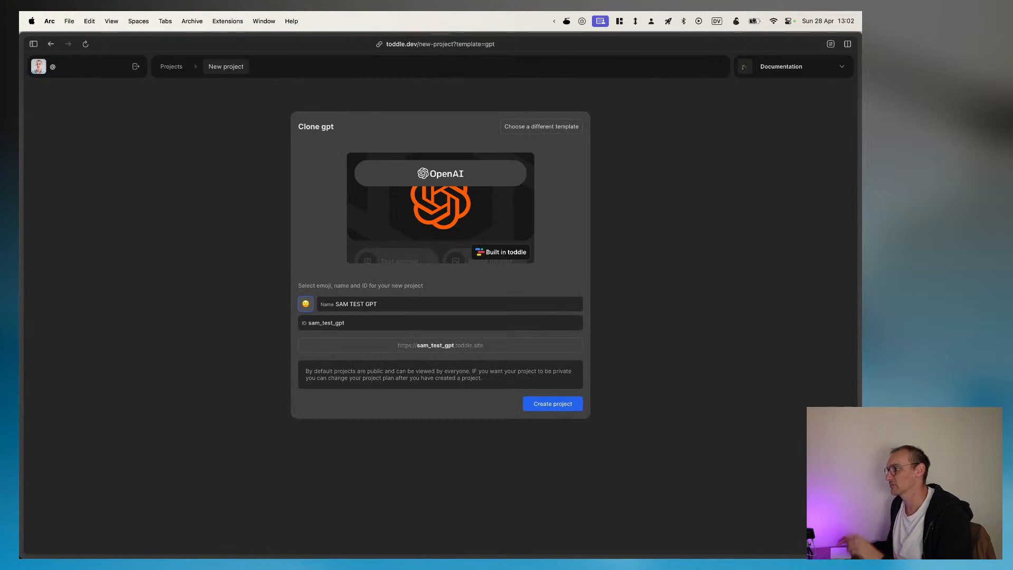
Step: Create the project from the gpt template and open the input event of the "Ask a question" field
{"action": "left_click", "coordinate": [551, 404]}
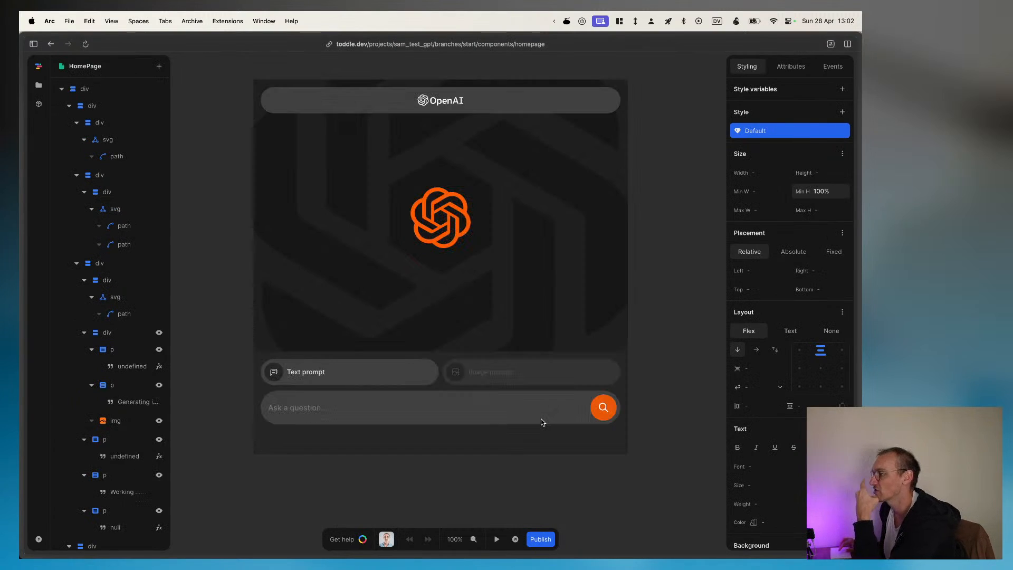
{"action": "left_click", "coordinate": [335, 414]}
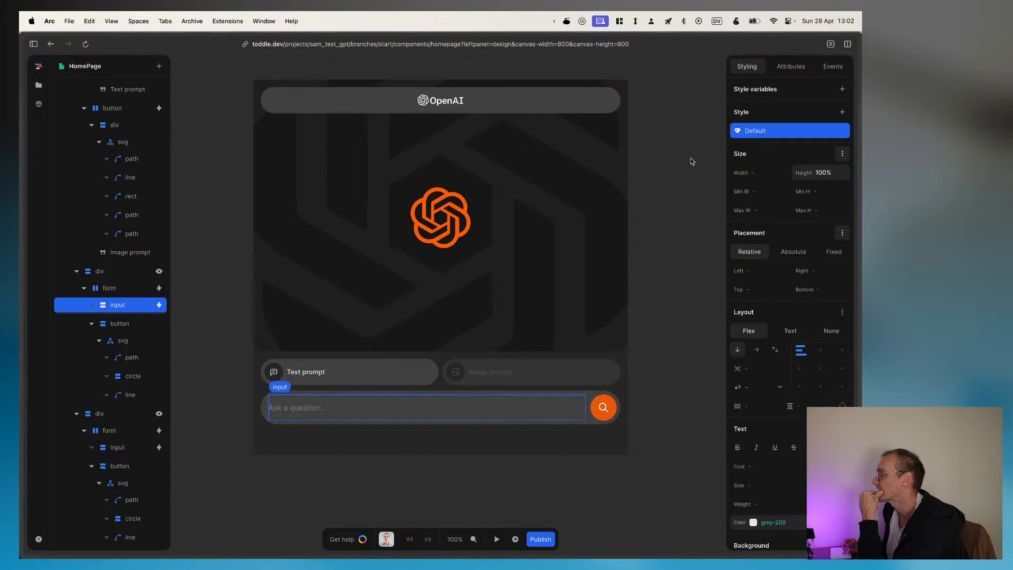
{"action": "left_click", "coordinate": [830, 66]}
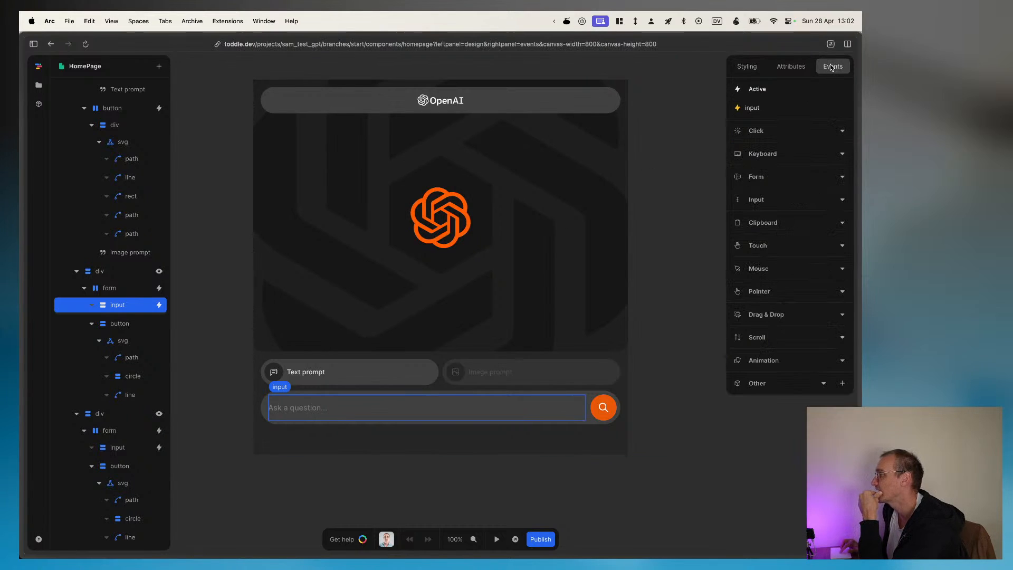
{"action": "left_click", "coordinate": [780, 113]}
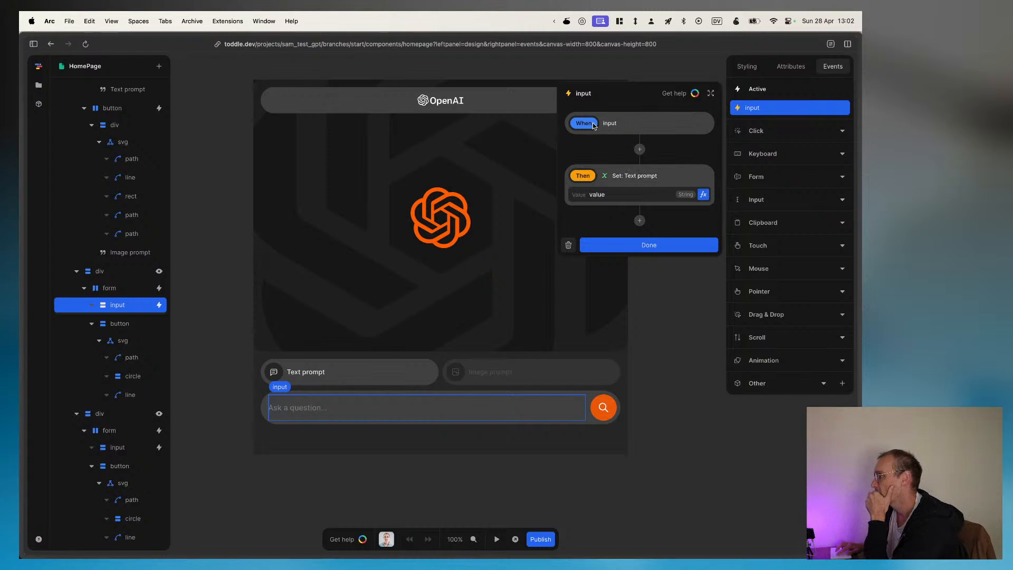
Step: Switch the input event's action to Set: Image prompt and back to Set: Text prompt
{"action": "left_click", "coordinate": [628, 175]}
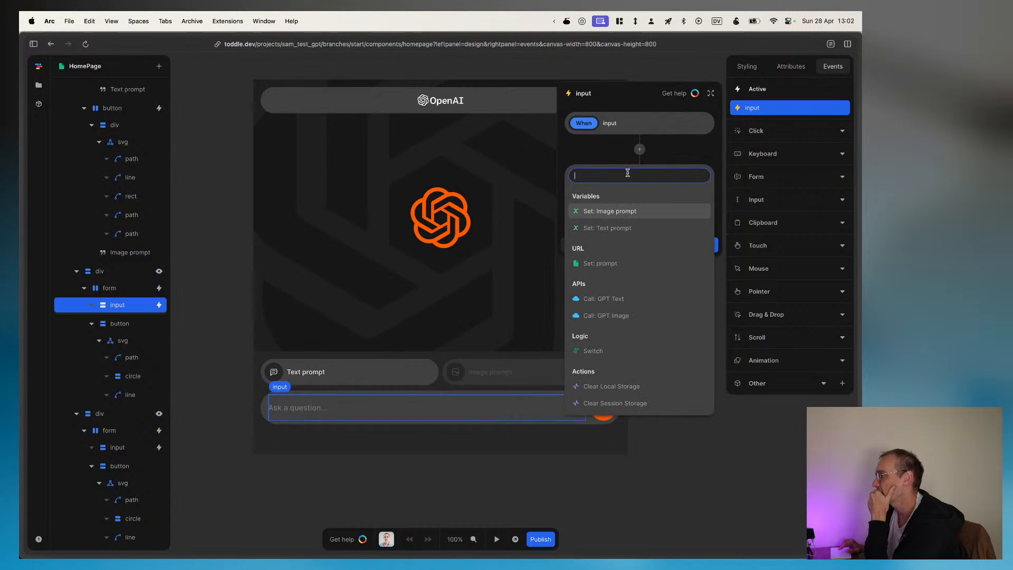
{"action": "left_click", "coordinate": [617, 211]}
{"action": "left_click", "coordinate": [620, 176]}
{"action": "left_click", "coordinate": [618, 228]}
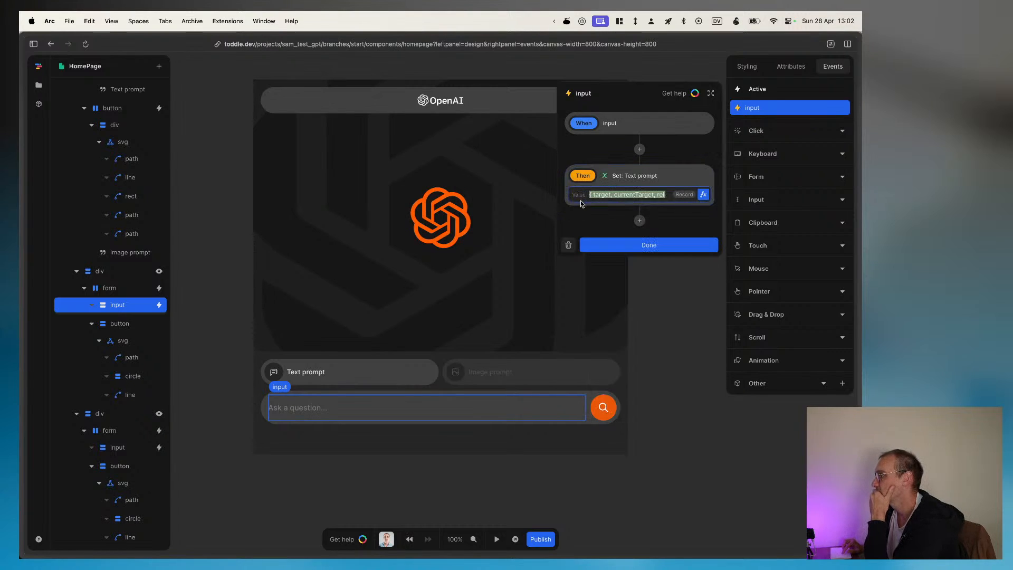
Step: Open the formula behind the Text prompt value, check its Event fields, and reselect Set: Text prompt as the action
{"action": "left_click", "coordinate": [703, 194]}
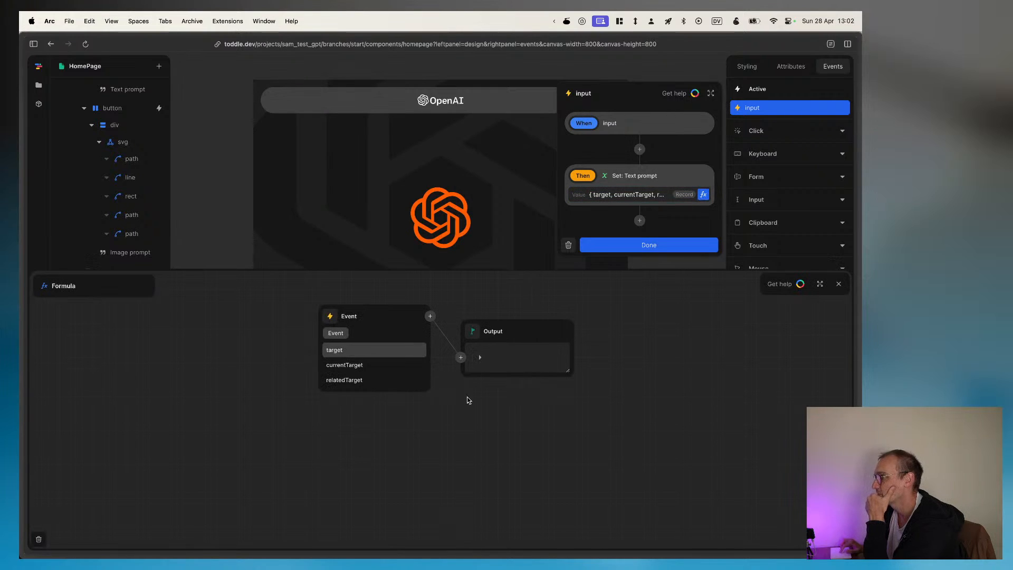
{"action": "left_click", "coordinate": [337, 357]}
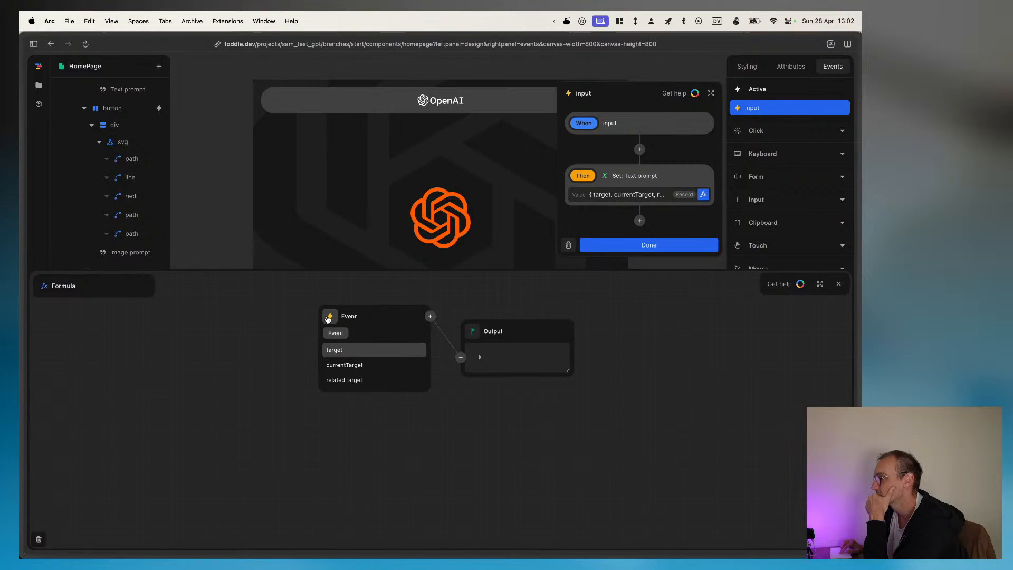
{"action": "left_click", "coordinate": [361, 351]}
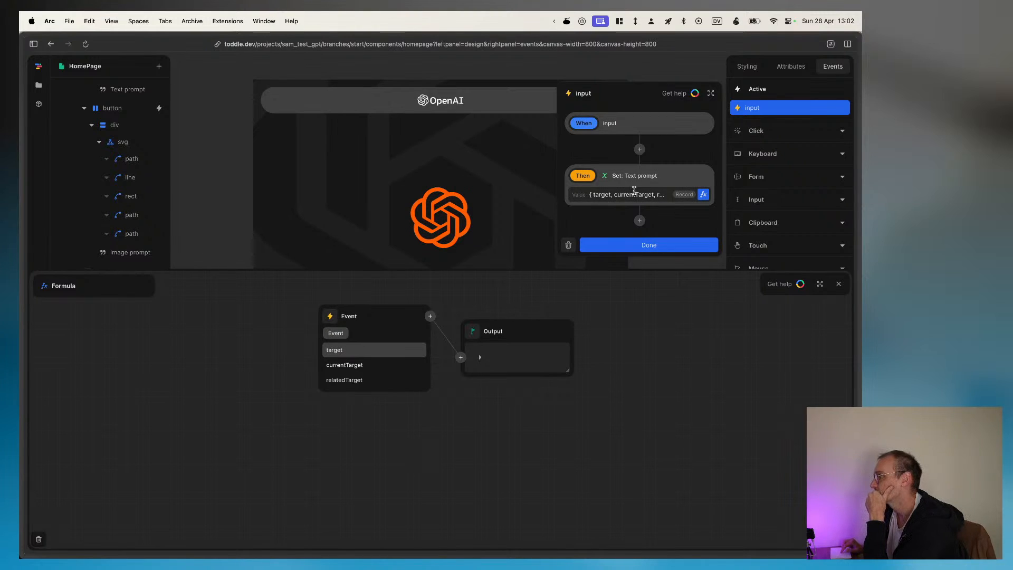
{"action": "left_click_drag", "start_coordinate": [600, 194], "coordinate": [675, 197]}
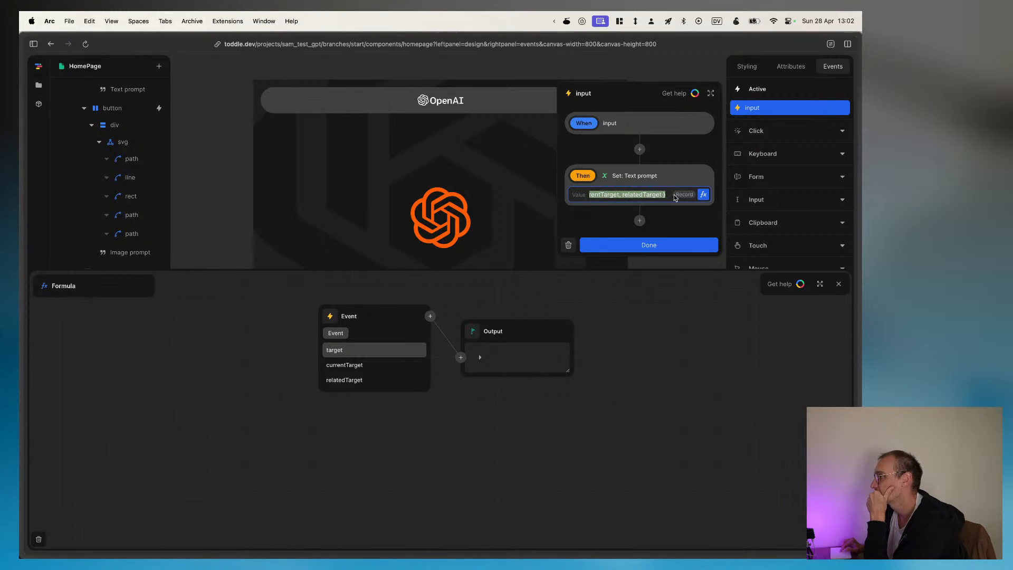
{"action": "left_click", "coordinate": [650, 194]}
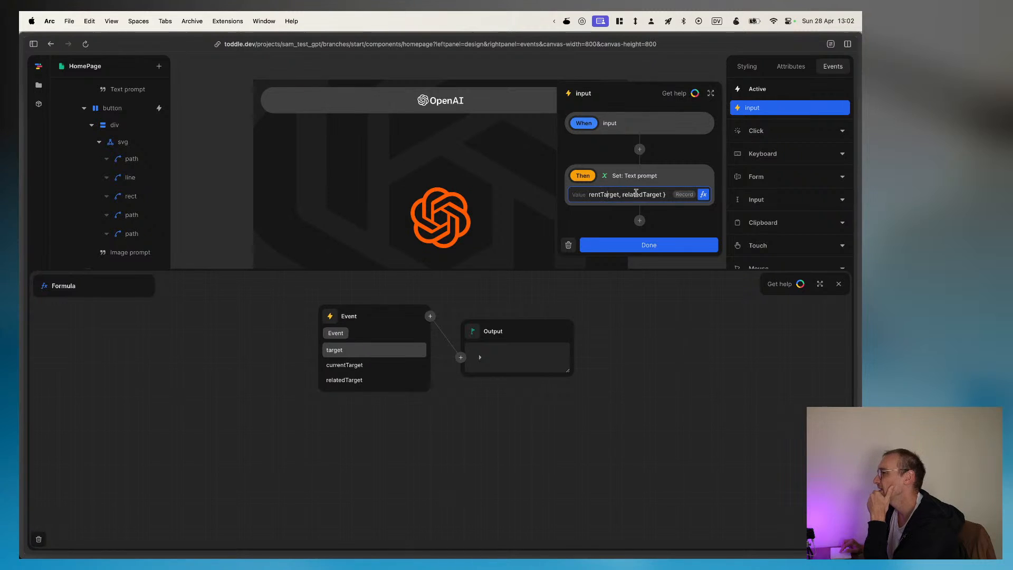
{"action": "left_click_drag", "start_coordinate": [646, 195], "coordinate": [574, 204]}
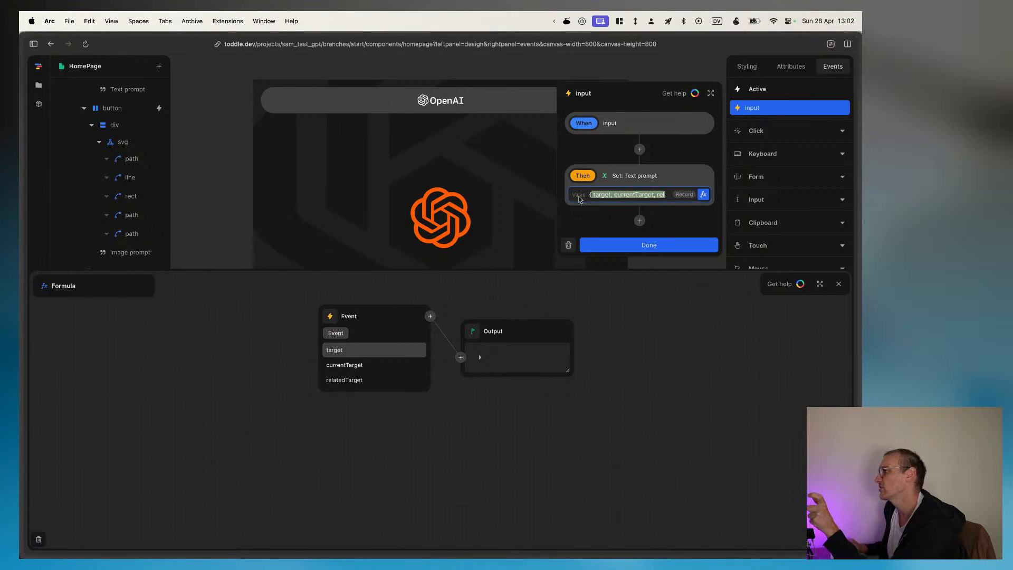
{"action": "left_click", "coordinate": [622, 176]}
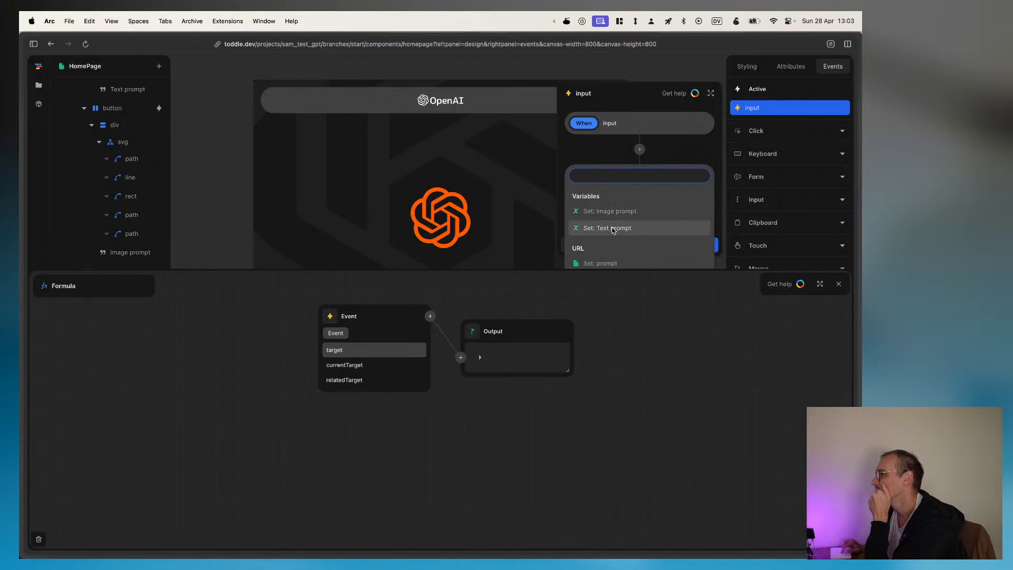
{"action": "left_click", "coordinate": [612, 230]}
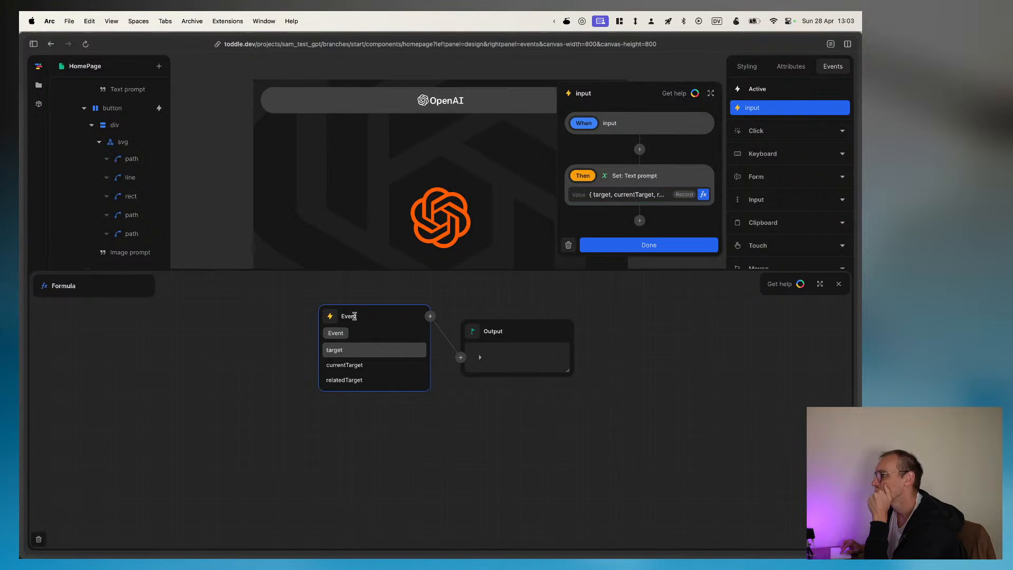
Step: Inspect the target entry in the formula's Output node, collapse it, and finish editing the input event
{"action": "left_click", "coordinate": [480, 358]}
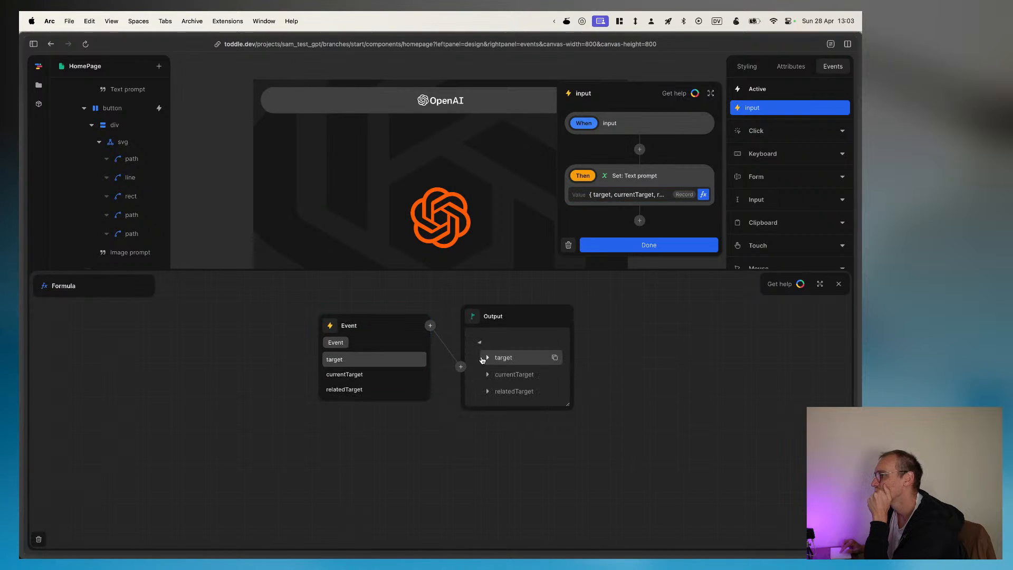
{"action": "left_click", "coordinate": [486, 359]}
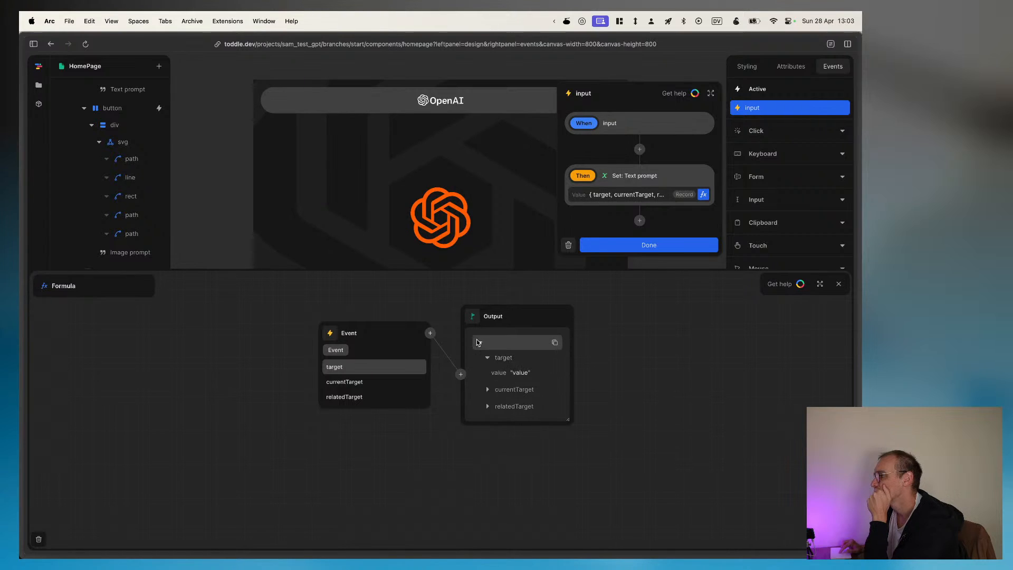
{"action": "left_click", "coordinate": [478, 342]}
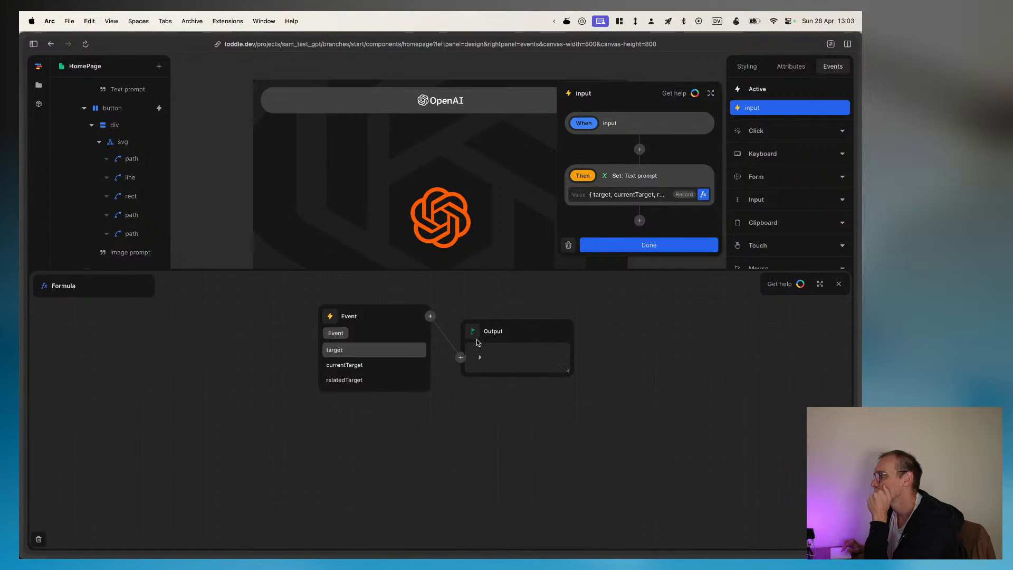
{"action": "left_click", "coordinate": [643, 246]}
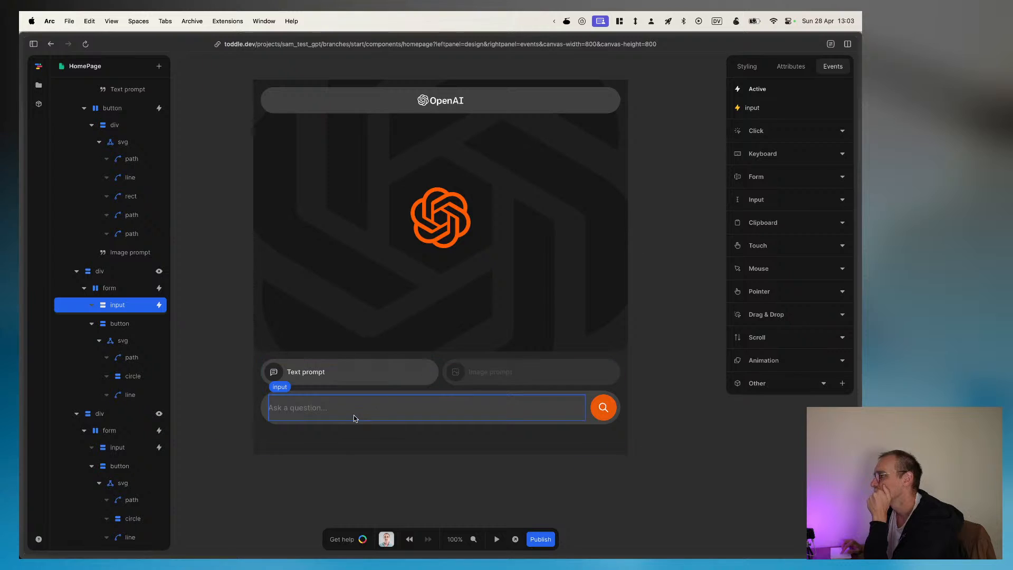
Step: Open the submit event of the form around the question field and review the actions available in place of Call: GPT Text
{"action": "left_click", "coordinate": [141, 286]}
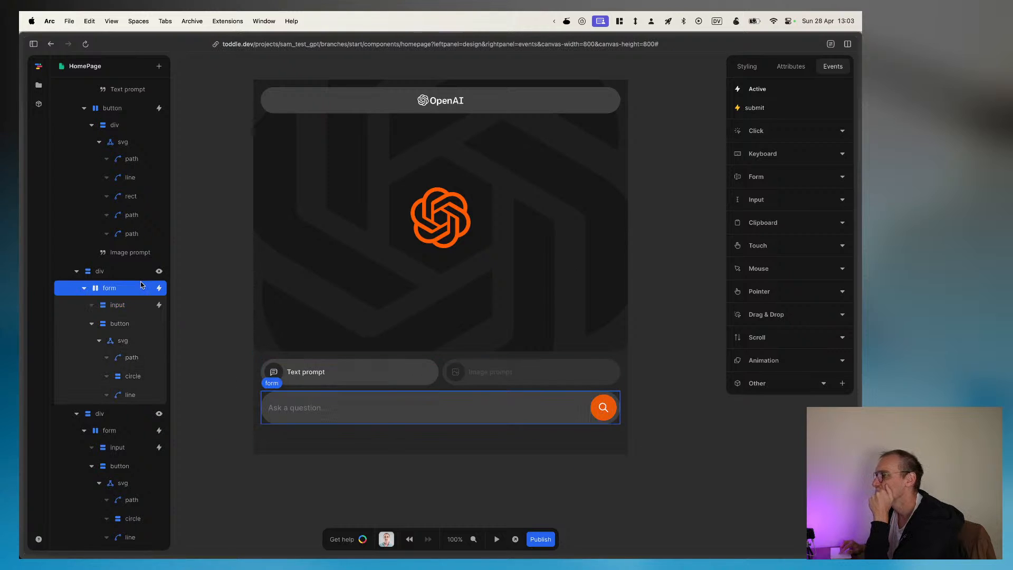
{"action": "left_click", "coordinate": [763, 112]}
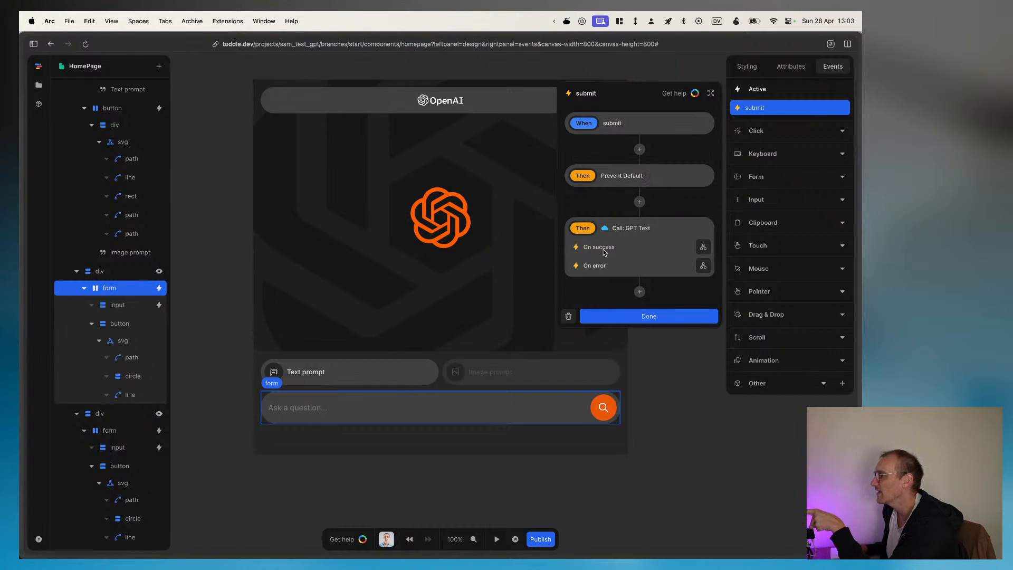
{"action": "left_click", "coordinate": [631, 228]}
{"action": "left_click", "coordinate": [684, 218]}
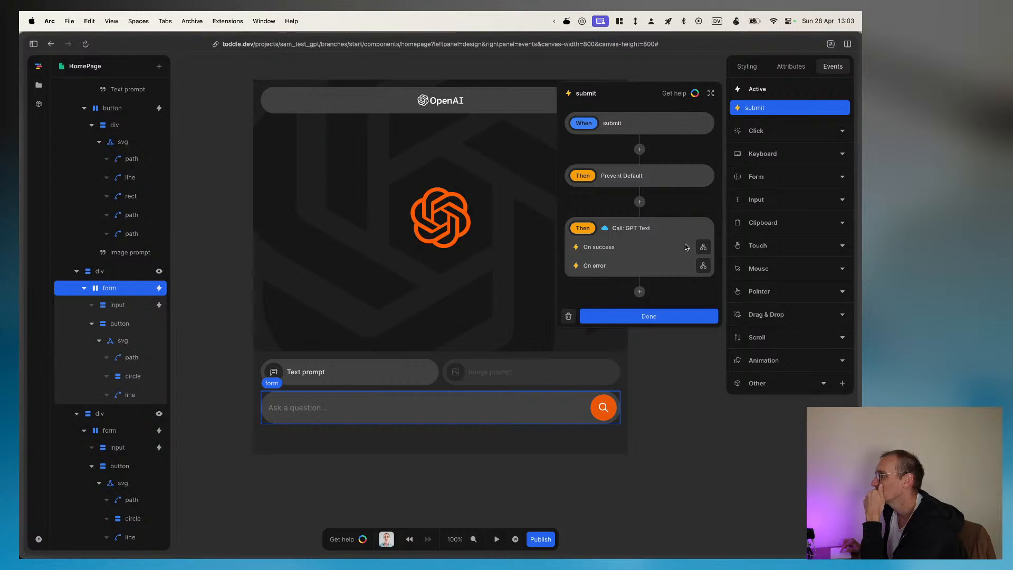
{"action": "left_click", "coordinate": [620, 228]}
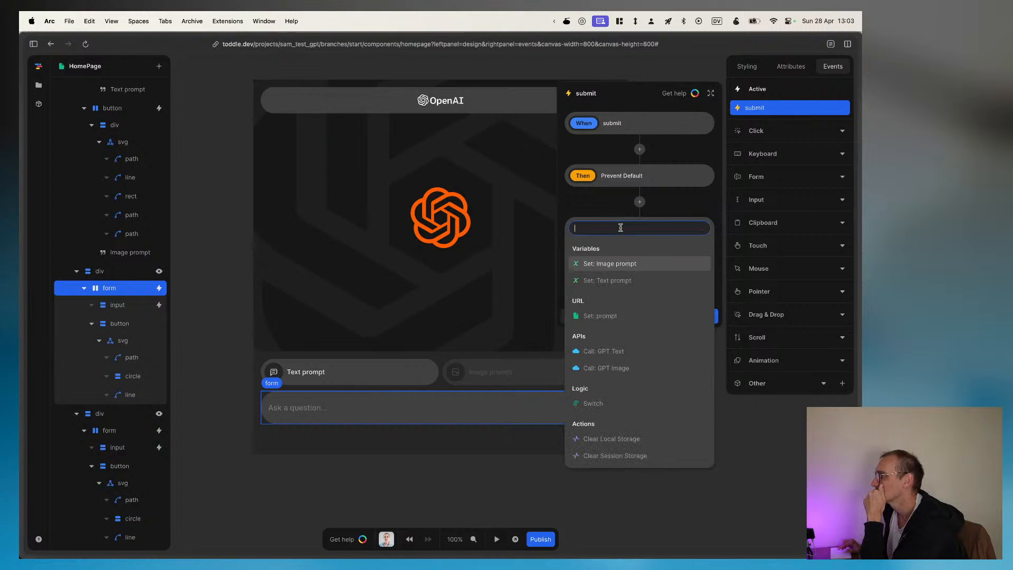
{"action": "left_click", "coordinate": [671, 211]}
Step: Change the form's submit action to Call: GPT Image and close the event
{"action": "left_click", "coordinate": [644, 228]}
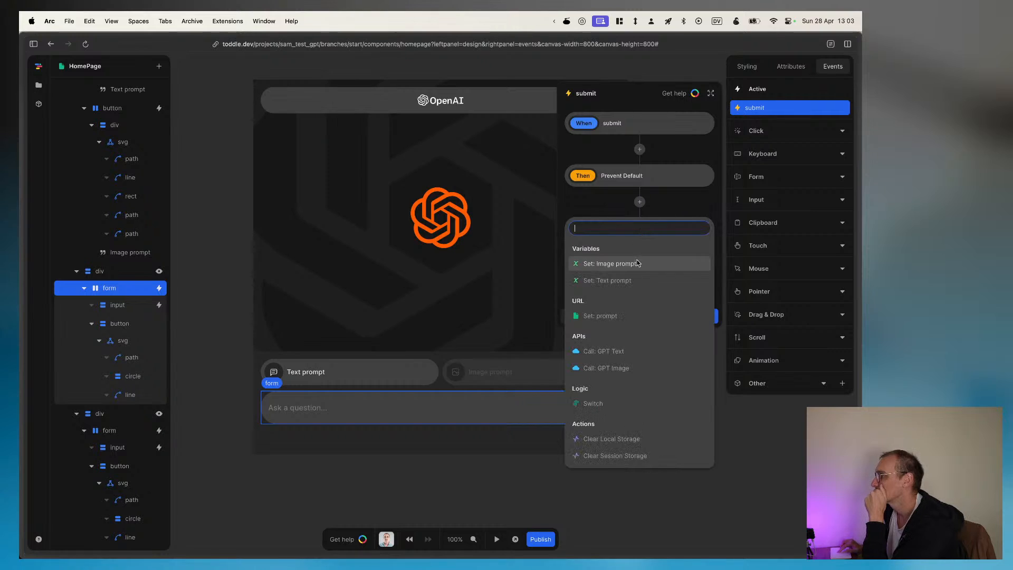
{"action": "left_click", "coordinate": [615, 365]}
{"action": "left_click", "coordinate": [579, 230]}
{"action": "left_click", "coordinate": [668, 205]}
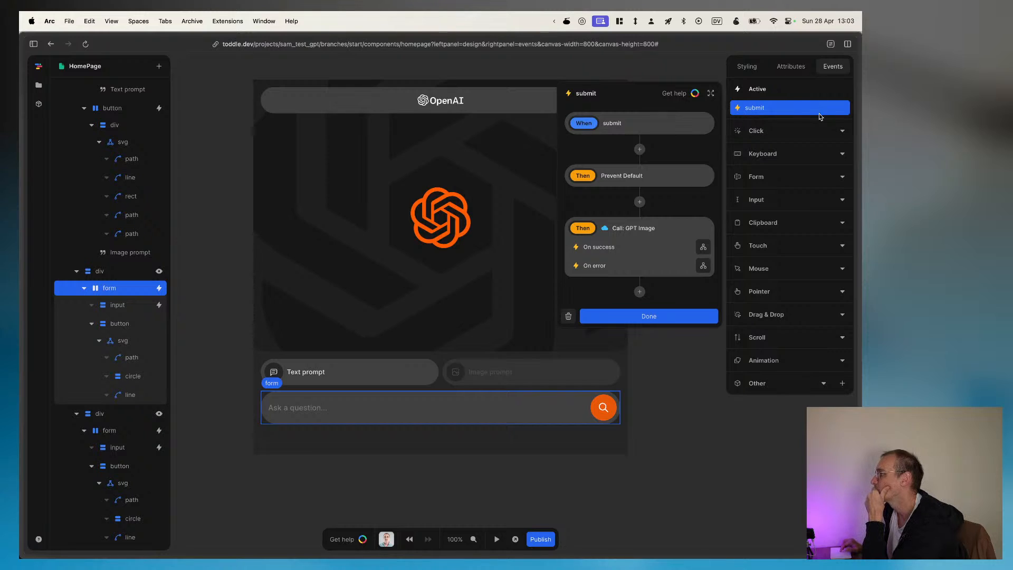
{"action": "left_click", "coordinate": [208, 95]}
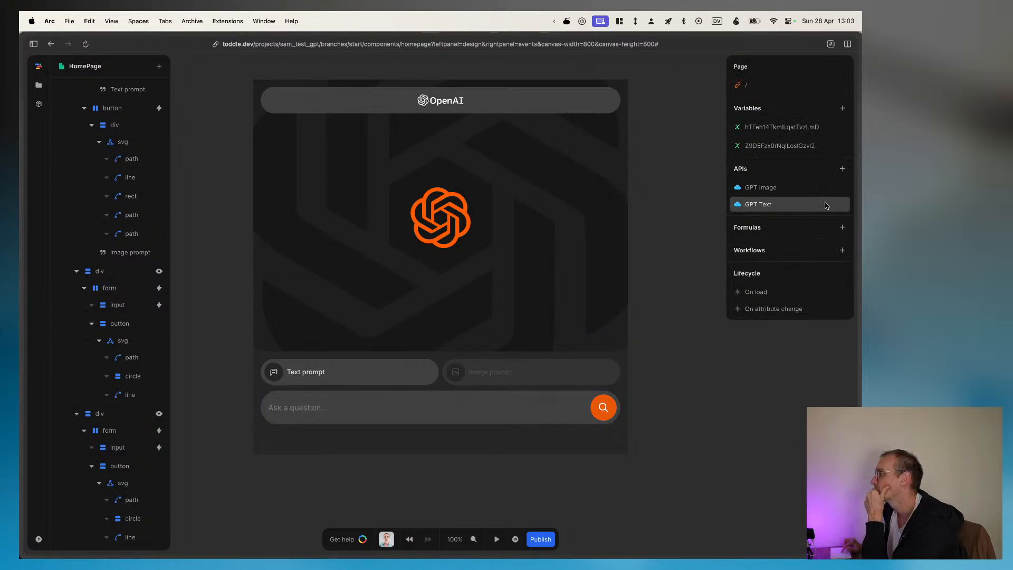
Step: Examine the GPT Text API's URL, path, headers, body and event settings, and close its editor
{"action": "left_click", "coordinate": [769, 205]}
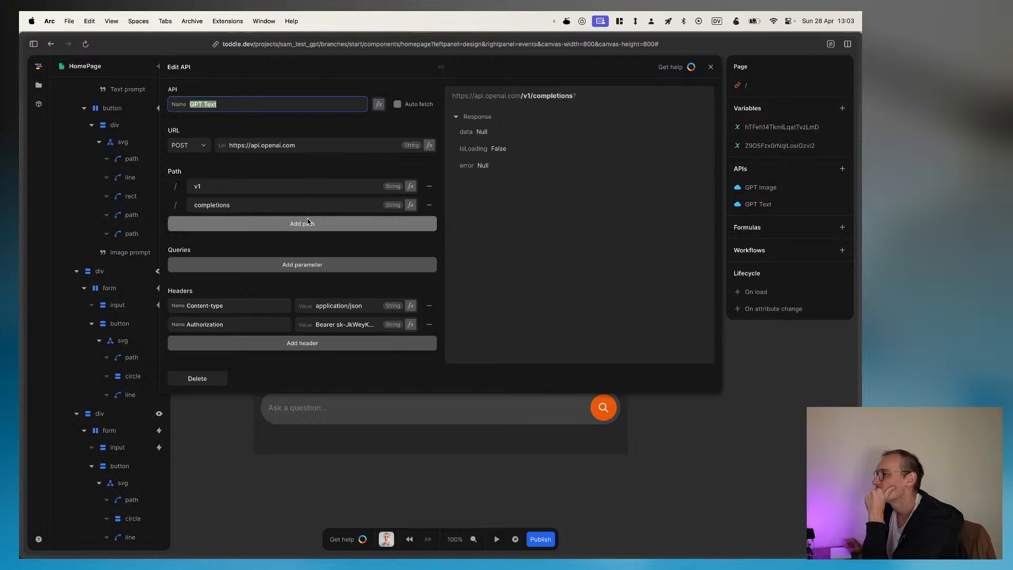
{"action": "scroll", "coordinate": [308, 221], "scroll_direction": "down", "scroll_amount": 1}
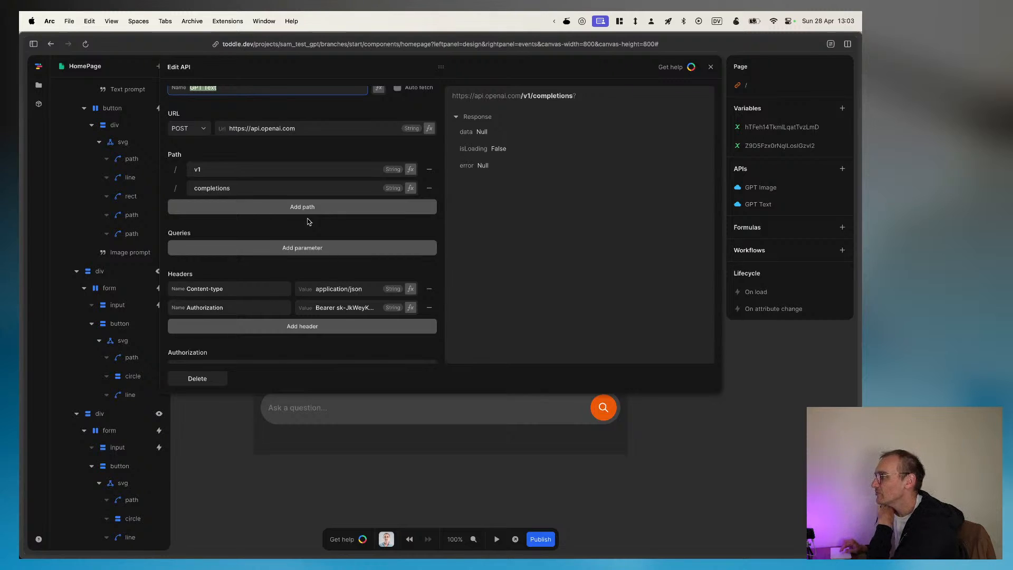
{"action": "left_click", "coordinate": [309, 221]}
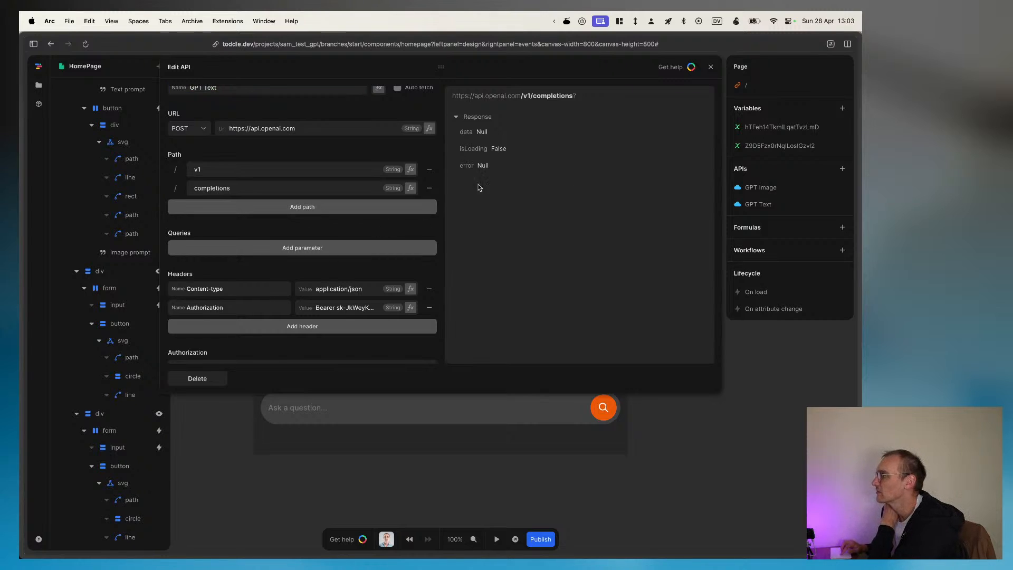
{"action": "left_click", "coordinate": [718, 70]}
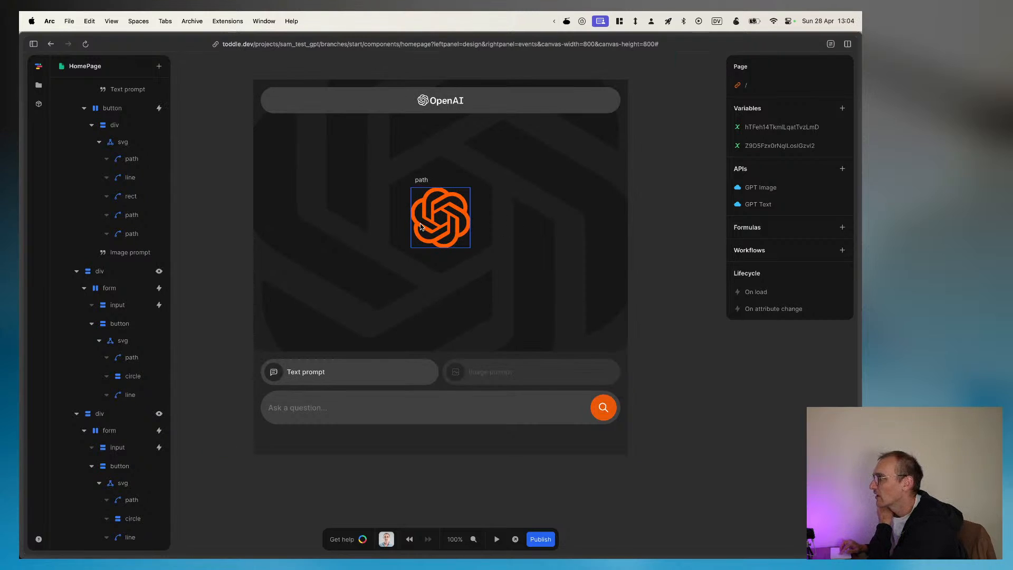
{"action": "left_click", "coordinate": [749, 206]}
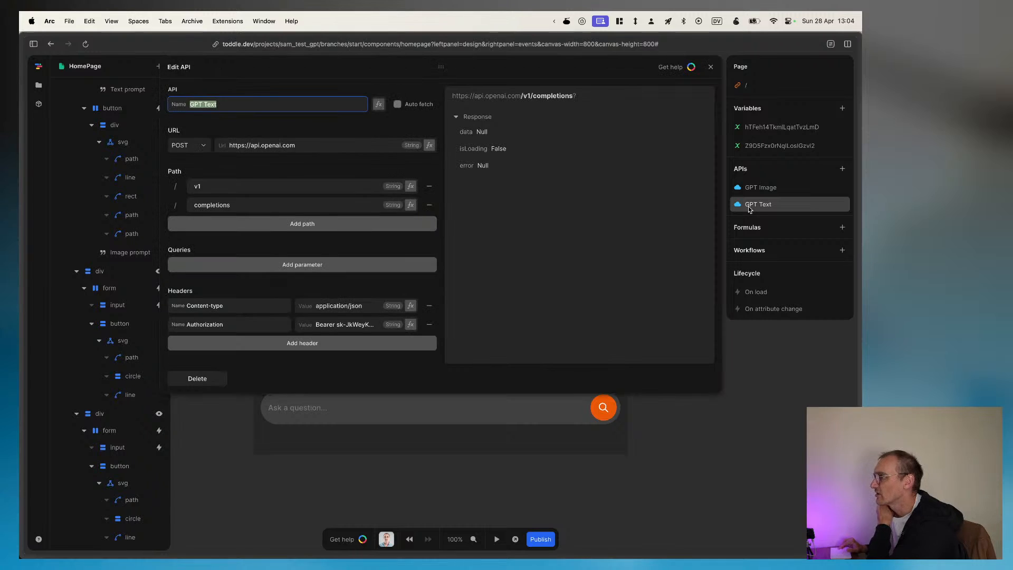
{"action": "scroll", "coordinate": [357, 192], "scroll_direction": "down", "scroll_amount": 5}
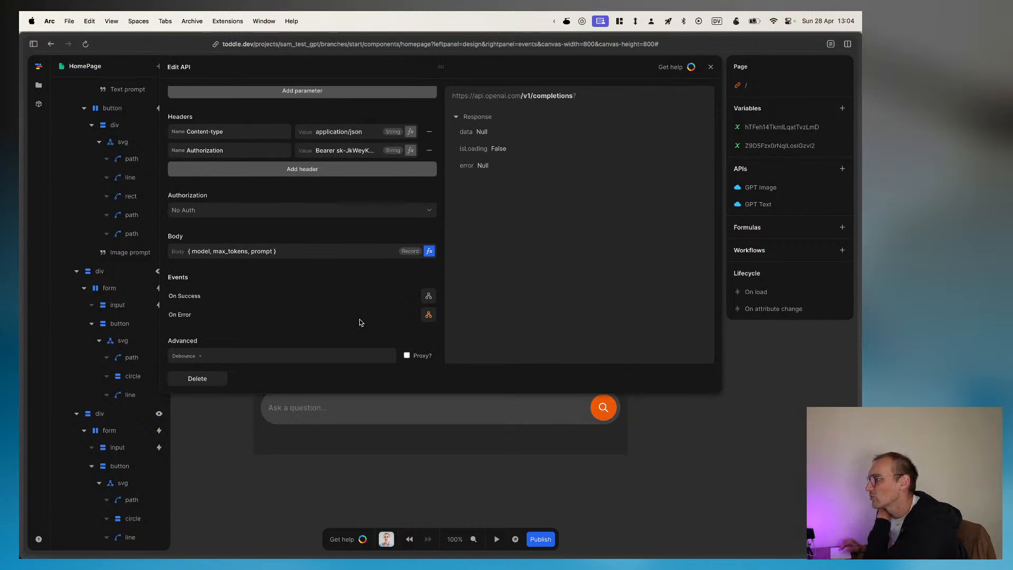
{"action": "left_click", "coordinate": [793, 530]}
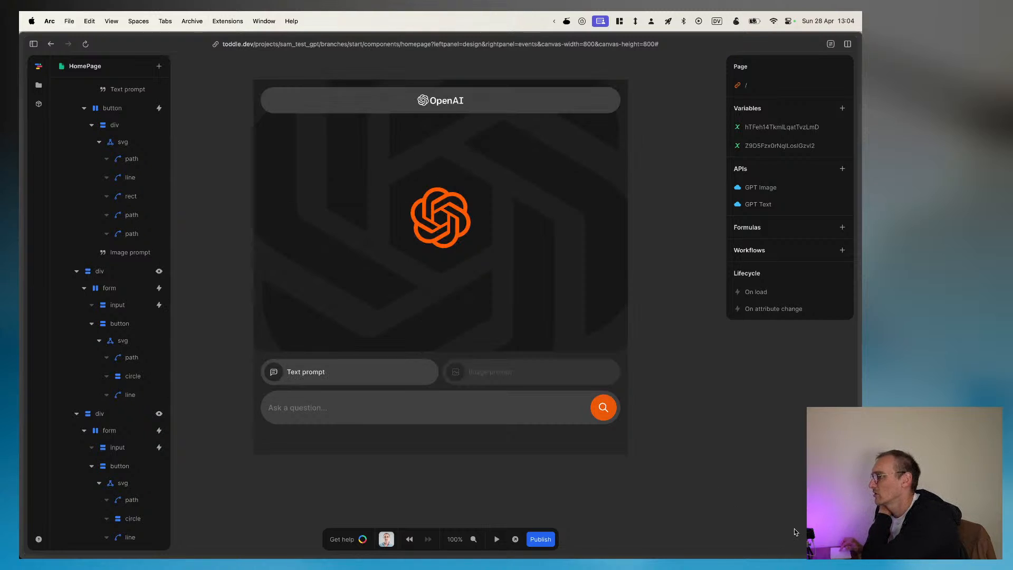
Step: Find the orange logo's element, collapse its div in the element tree, and inspect the visibility formula of the div that follows it
{"action": "left_click", "coordinate": [275, 184]}
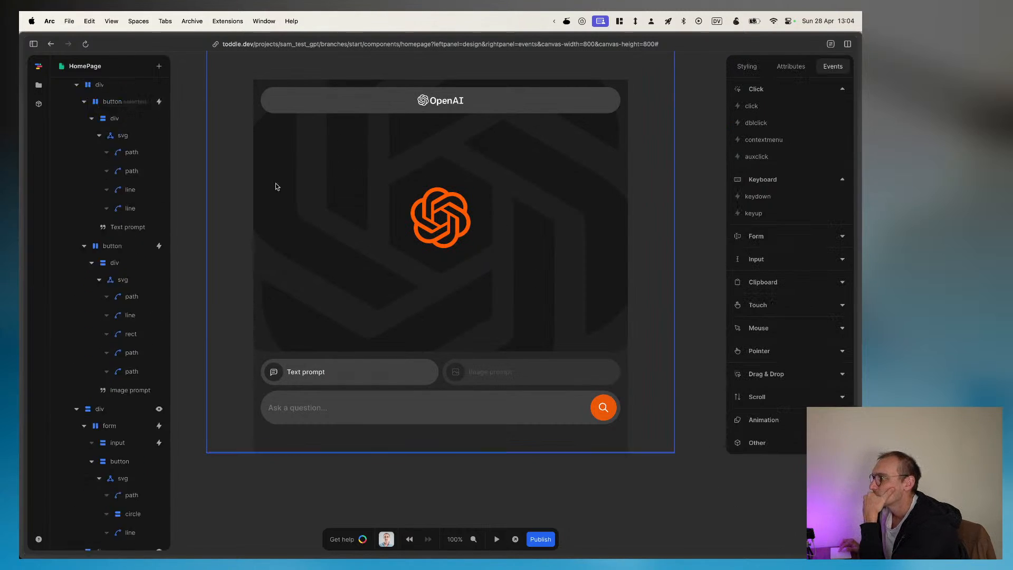
{"action": "left_click", "coordinate": [426, 221]}
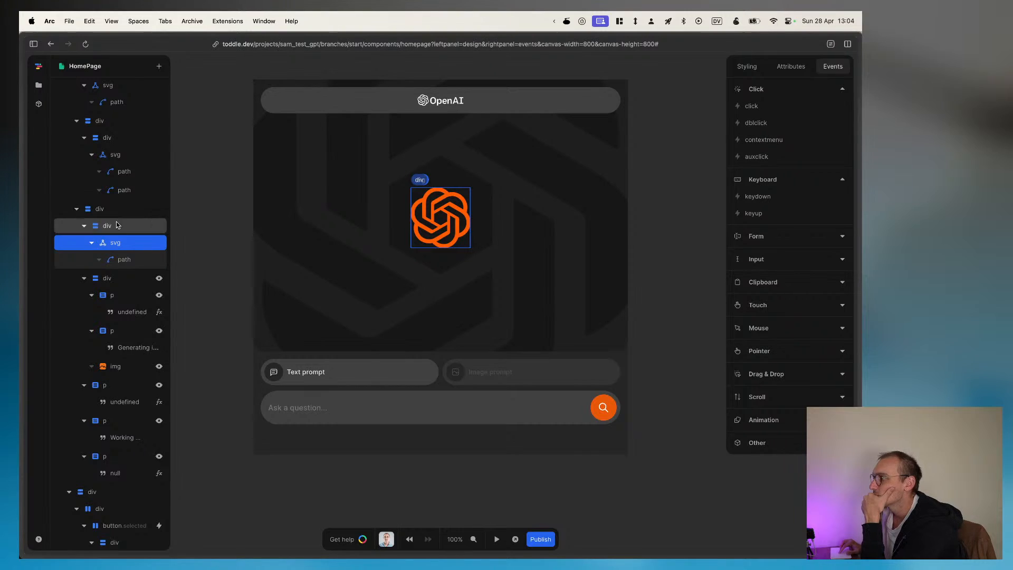
{"action": "left_click", "coordinate": [84, 225]}
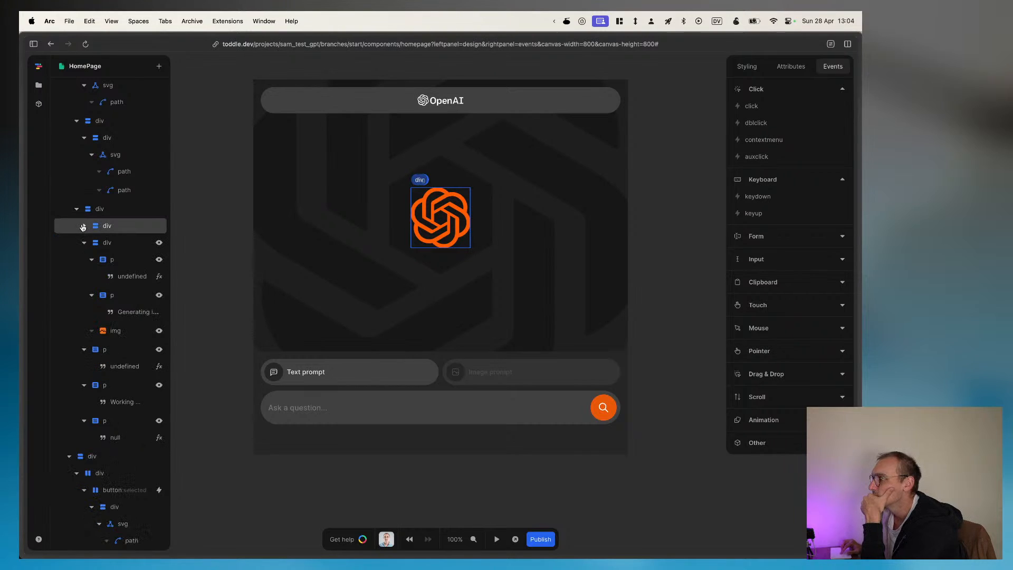
{"action": "left_click", "coordinate": [105, 243]}
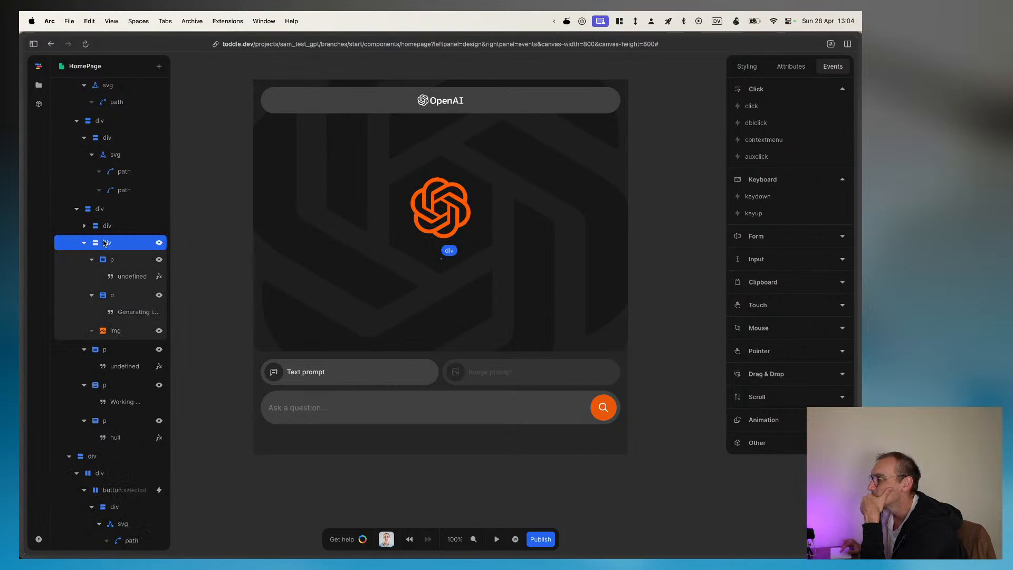
{"action": "left_click", "coordinate": [159, 243]}
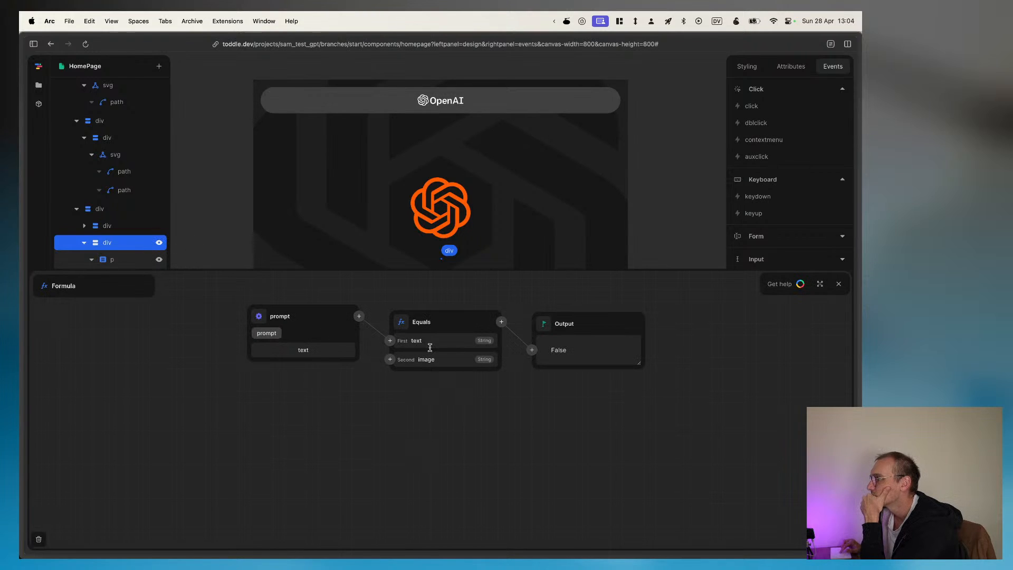
Step: Open the visibility formula of the first paragraph inside that div and set its GPT Image node to data
{"action": "scroll", "coordinate": [117, 222], "scroll_direction": "down", "scroll_amount": 3}
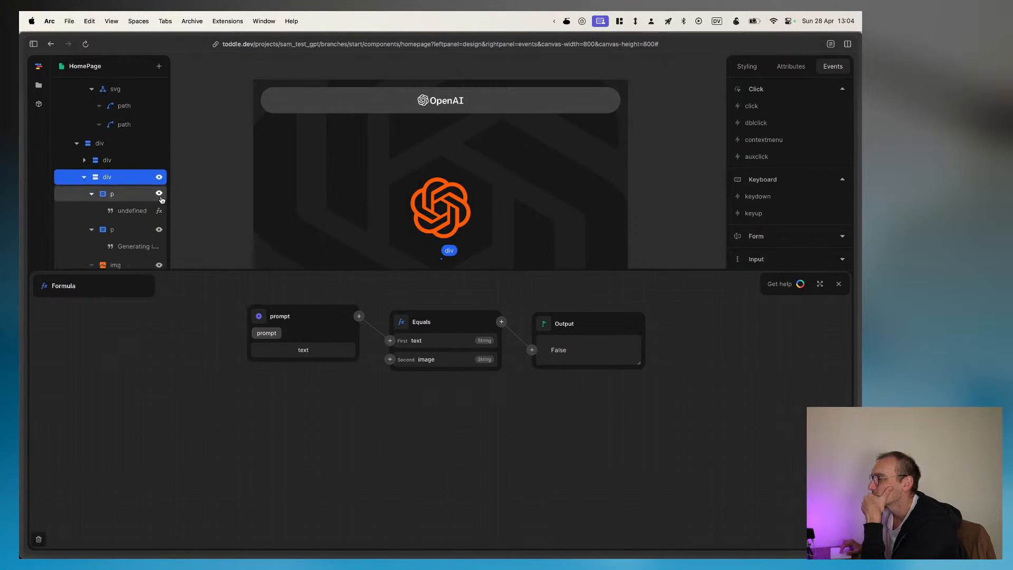
{"action": "scroll", "coordinate": [157, 174], "scroll_direction": "down", "scroll_amount": 4}
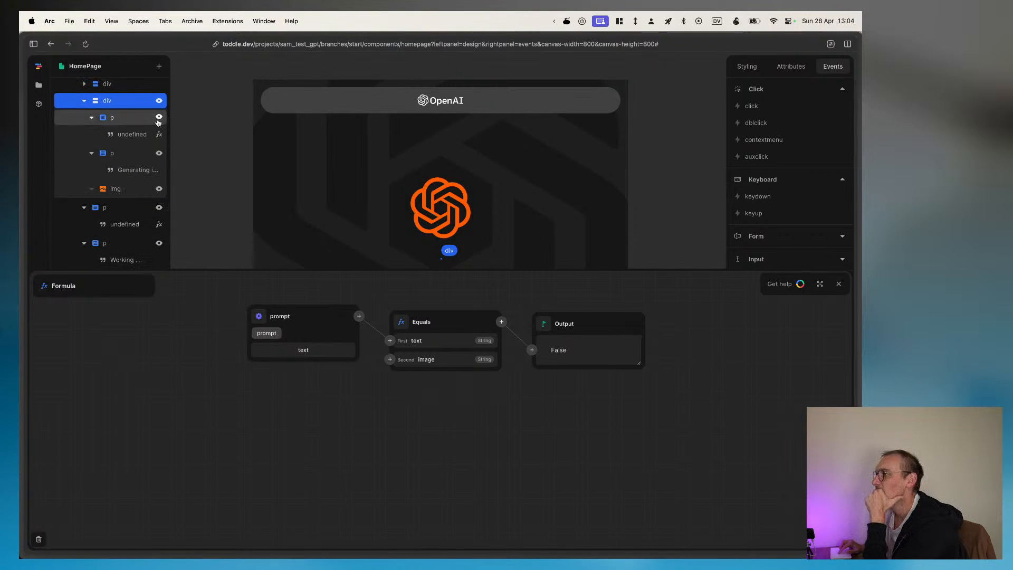
{"action": "left_click", "coordinate": [160, 135]}
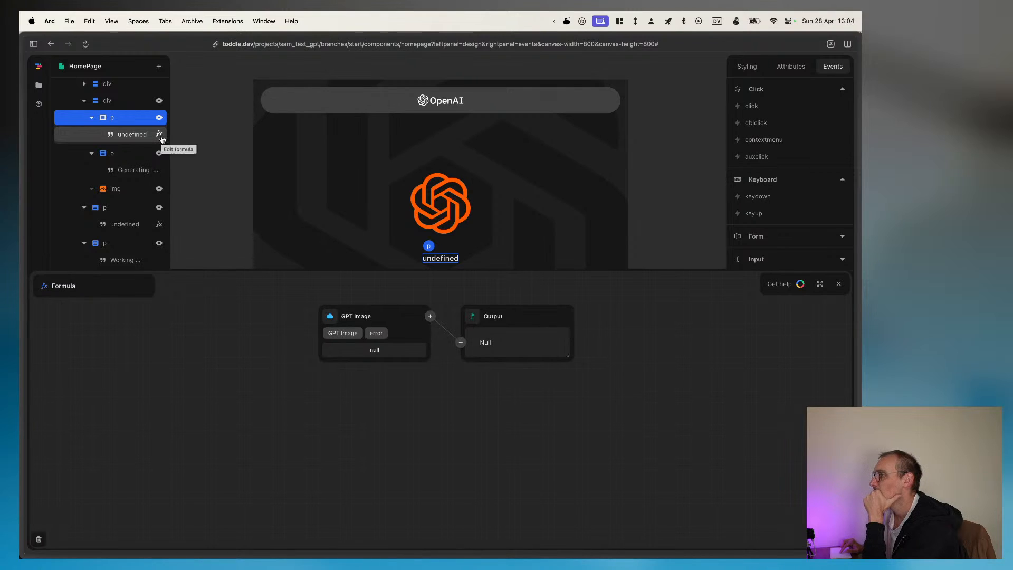
{"action": "left_click", "coordinate": [344, 333]}
{"action": "left_click", "coordinate": [358, 352]}
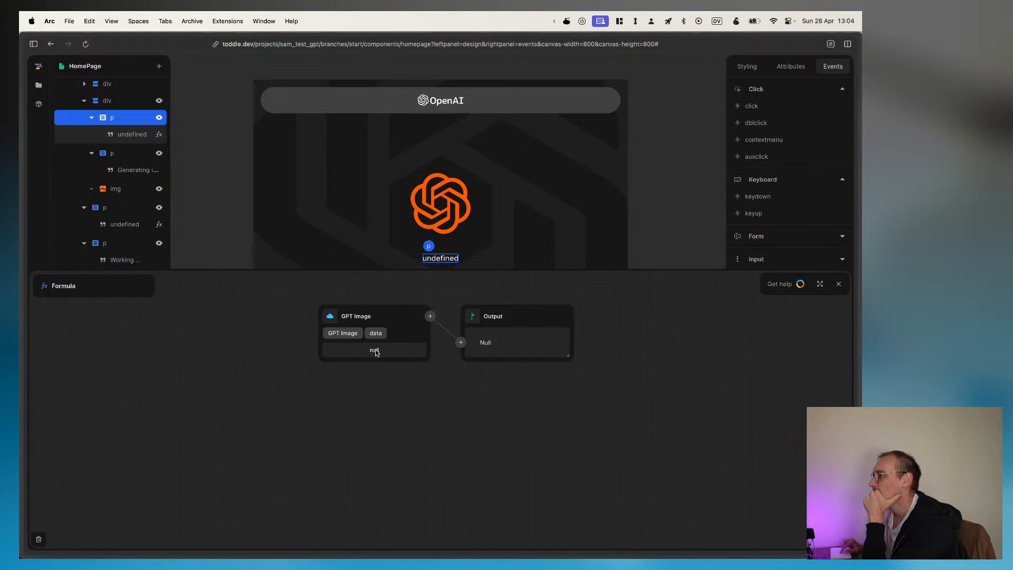
Step: Select the text element inside the div's first paragraph and open its text formula for inspection
{"action": "left_click", "coordinate": [129, 135]}
{"action": "left_click", "coordinate": [159, 134]}
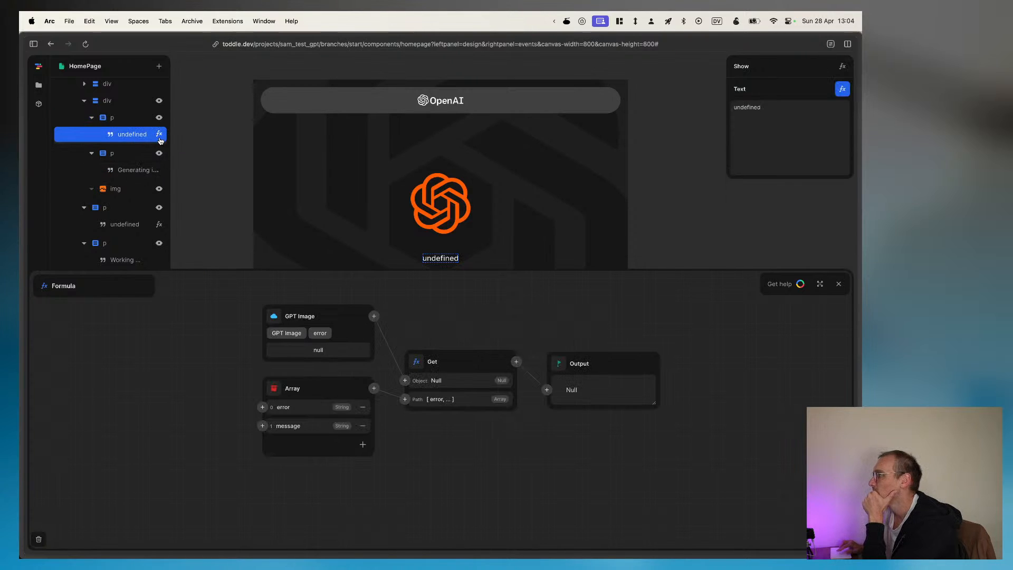
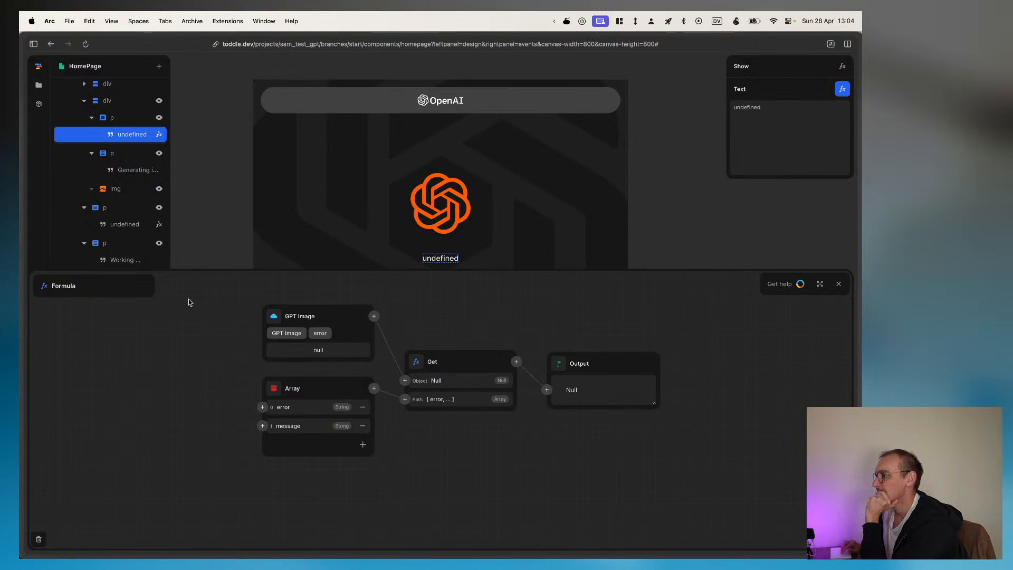
Step: Close the formula editors, leave the sam_test_gpt project for the projects list, and start creating a new app
{"action": "left_click", "coordinate": [838, 286]}
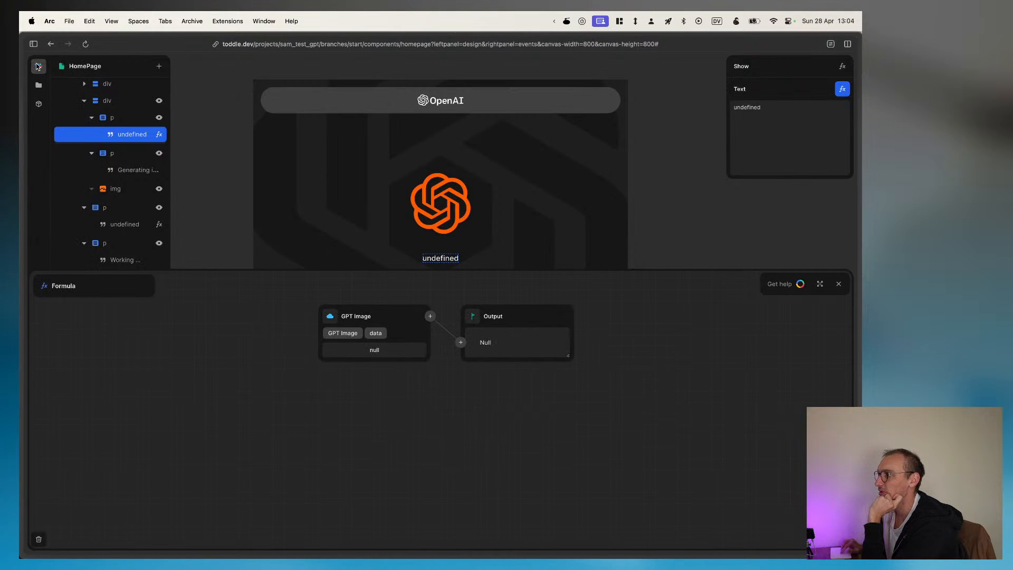
{"action": "left_click", "coordinate": [38, 73]}
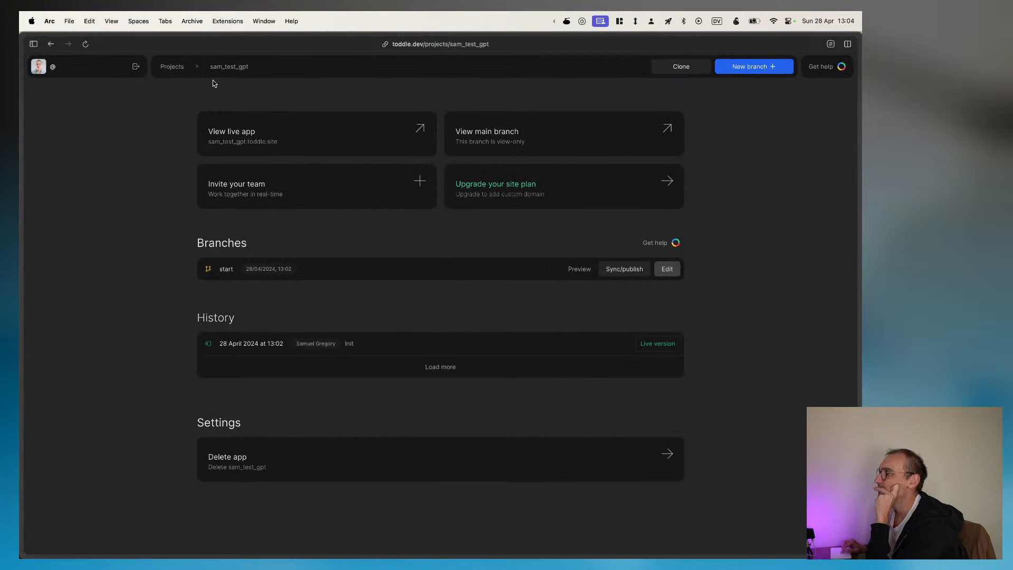
{"action": "left_click", "coordinate": [177, 67]}
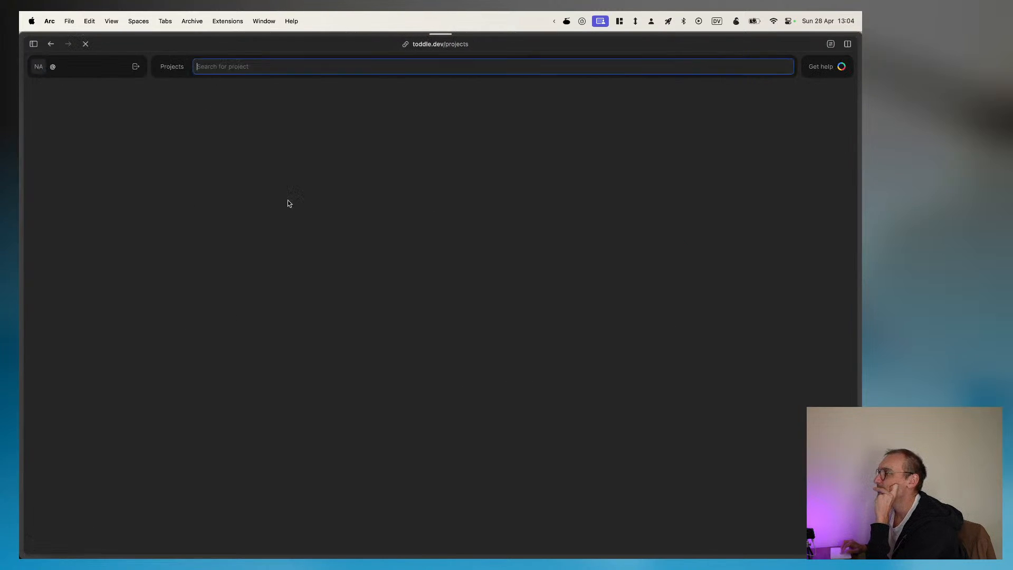
{"action": "scroll", "coordinate": [452, 442], "scroll_direction": "down", "scroll_amount": 3}
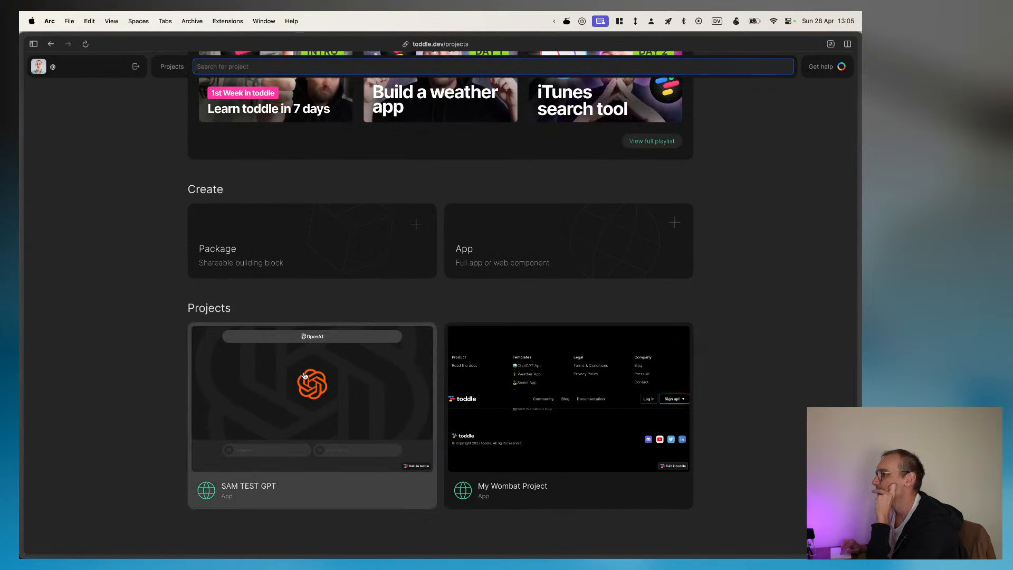
{"action": "left_click", "coordinate": [525, 246]}
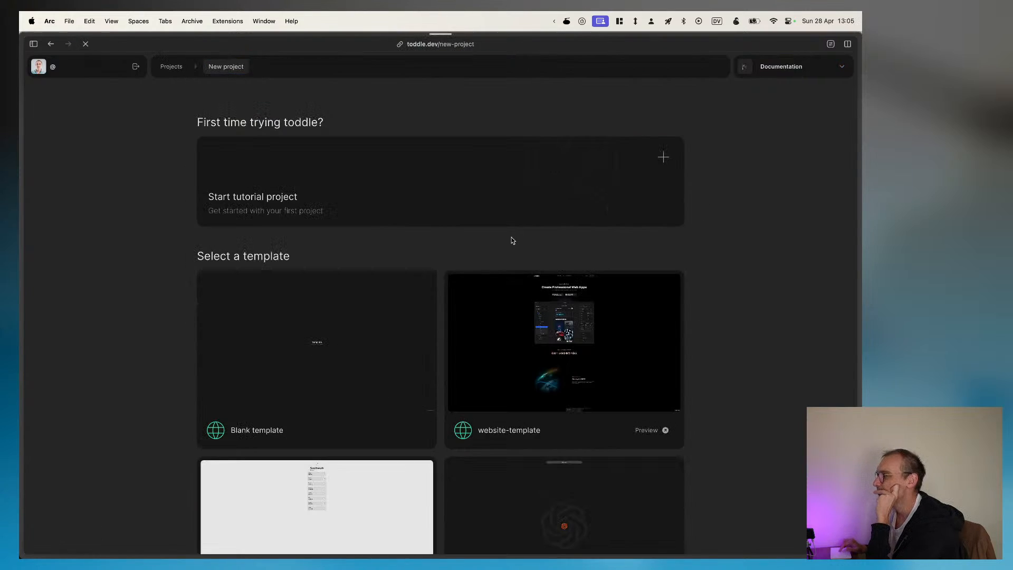
Step: Create a project from the Blank template with the name "my new wombat project"
{"action": "left_click", "coordinate": [298, 346]}
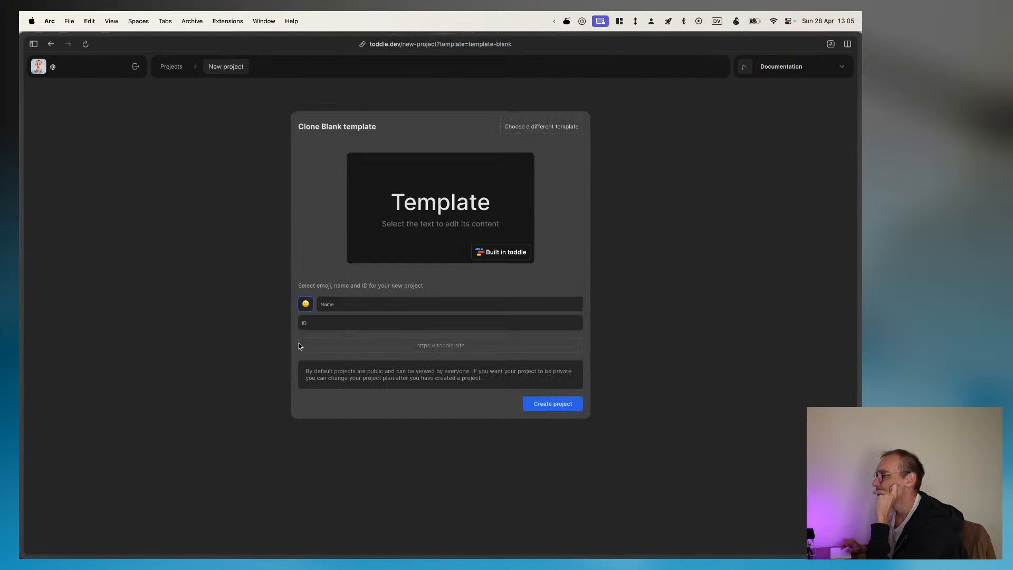
{"action": "left_click", "coordinate": [400, 300]}
{"action": "type", "text": "my "}
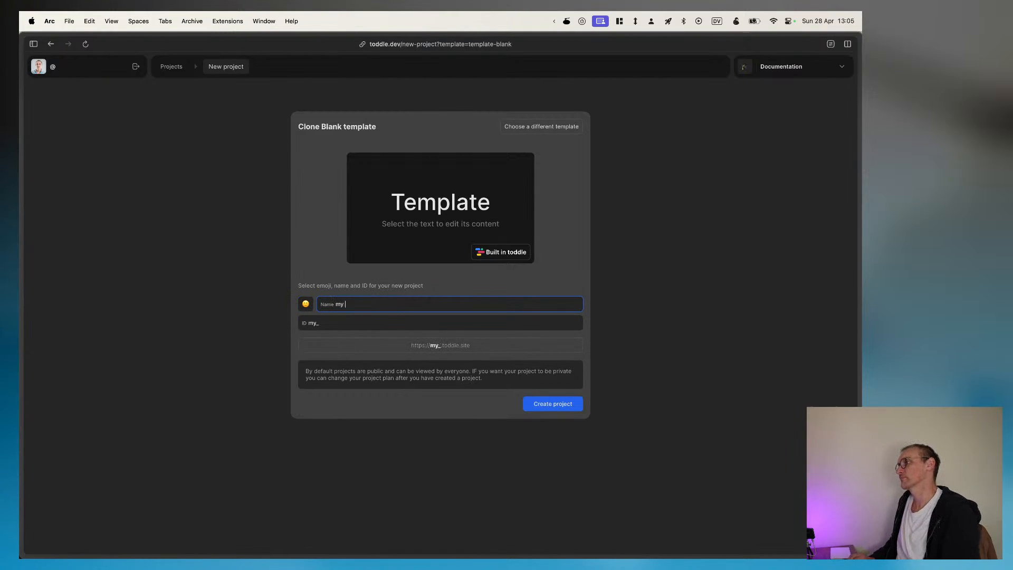
{"action": "type", "text": "s"}
{"action": "key", "text": "BackSpace"}
{"action": "type", "text": "ne"}
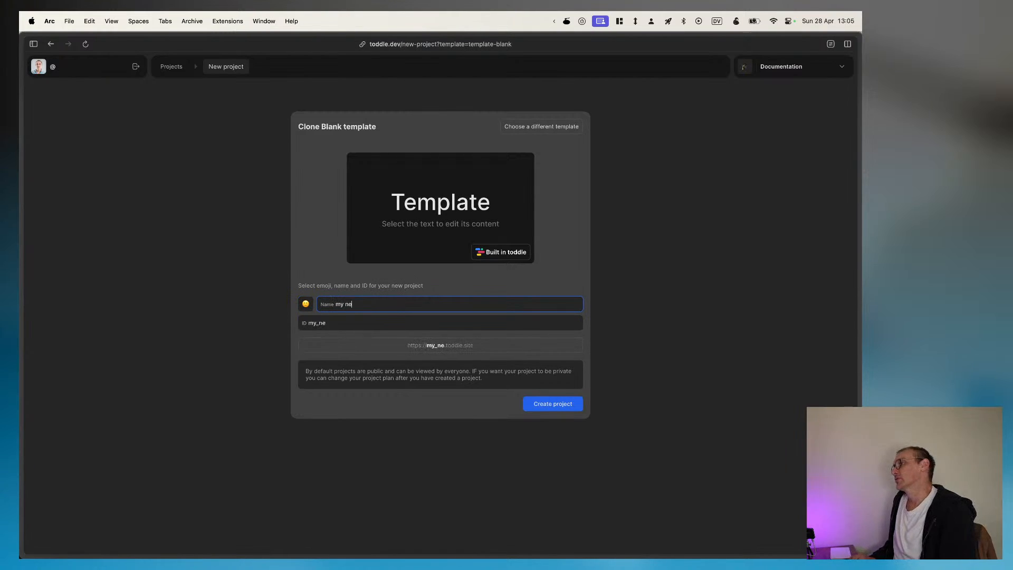
{"action": "type", "text": "w wombat project"}
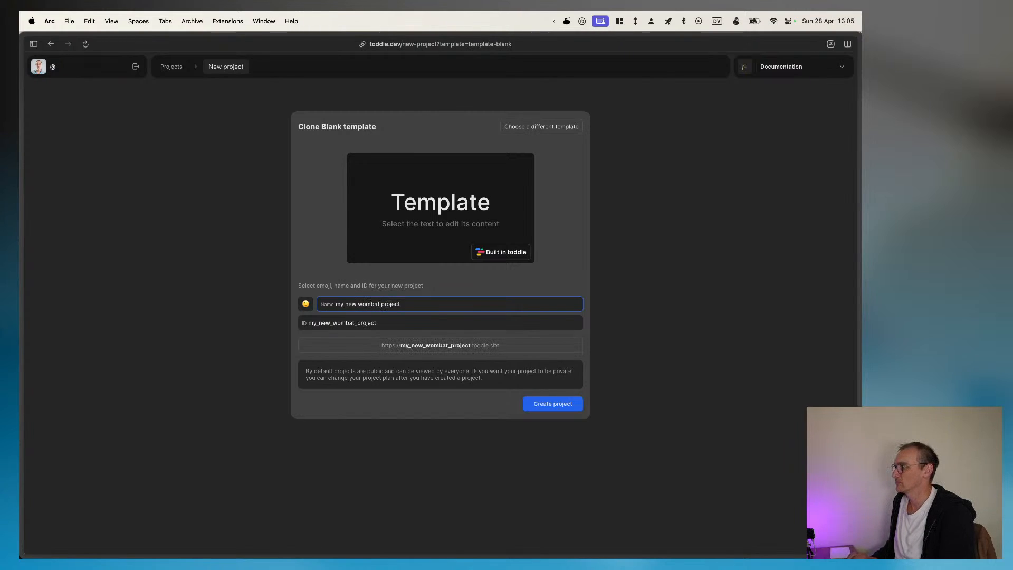
{"action": "key", "text": "Return"}
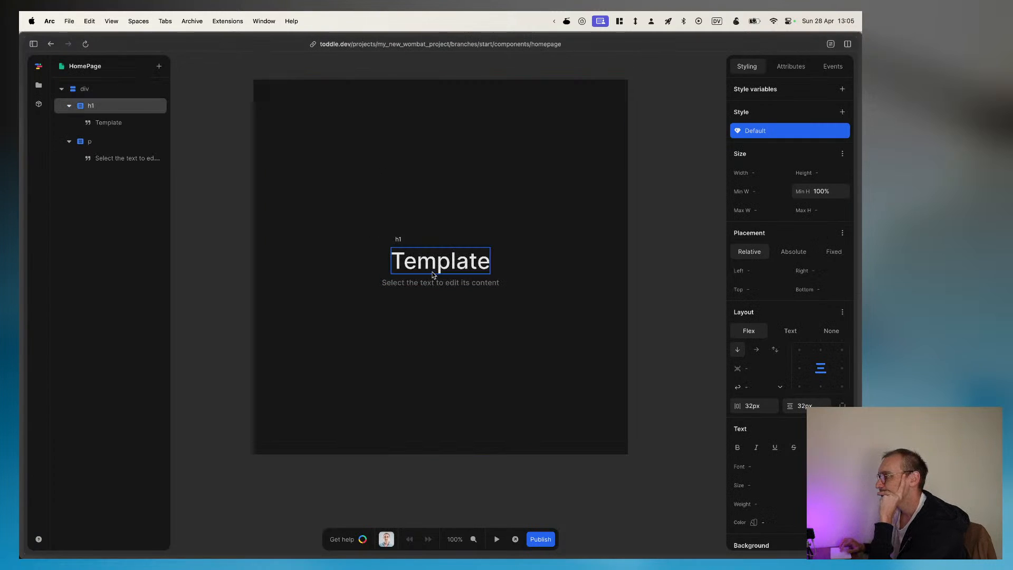
Step: Delete the h1 heading and the paragraph from the homepage's root div
{"action": "left_click", "coordinate": [533, 363]}
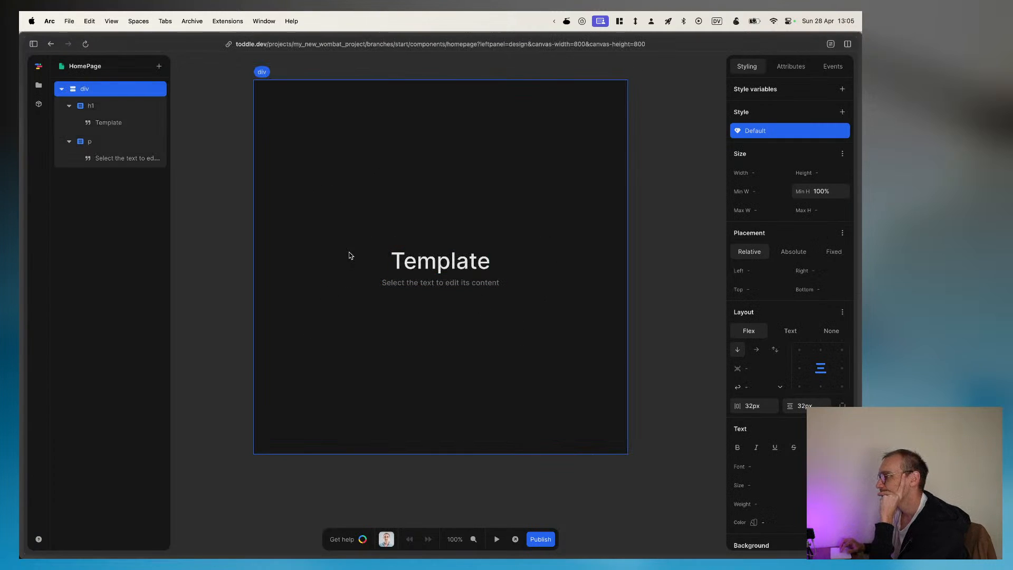
{"action": "left_click", "coordinate": [101, 107]}
{"action": "key", "text": "BackSpace"}
{"action": "left_click", "coordinate": [103, 111]}
{"action": "key", "text": "BackSpace"}
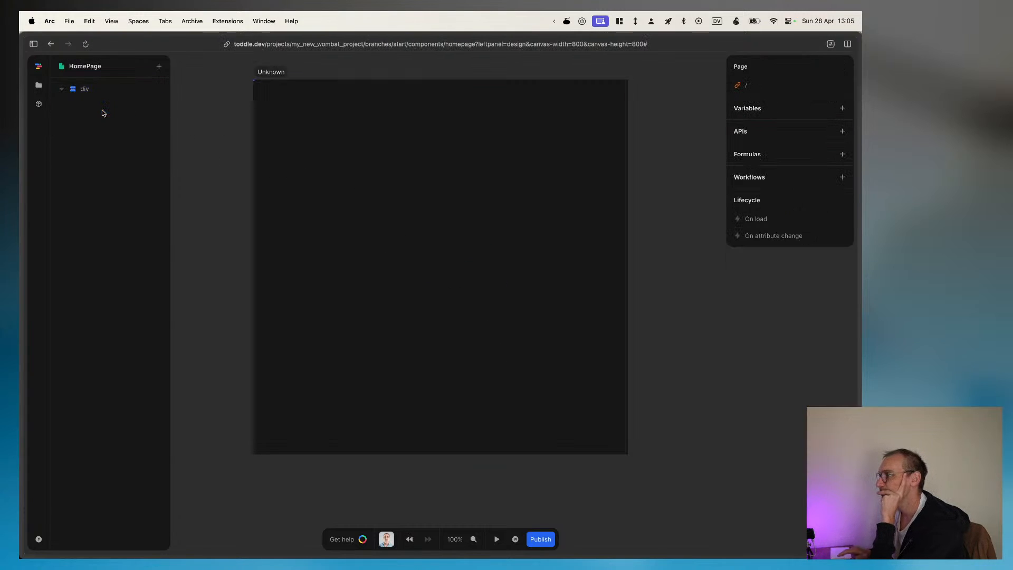
Step: Add a div element inside the homepage's empty root div
{"action": "left_click", "coordinate": [95, 90]}
{"action": "key", "text": "a"}
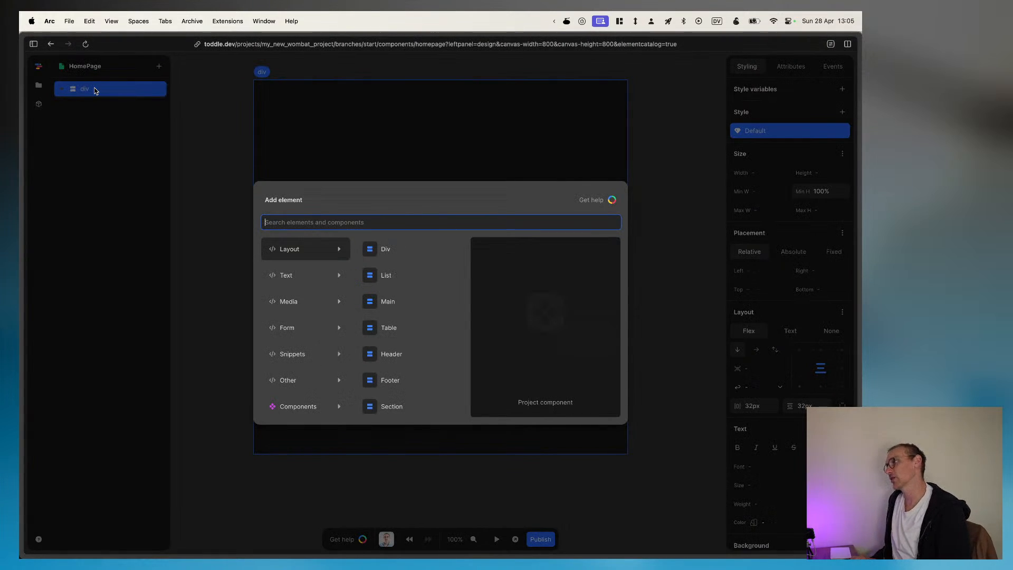
{"action": "type", "text": "div"}
{"action": "key", "text": "Return"}
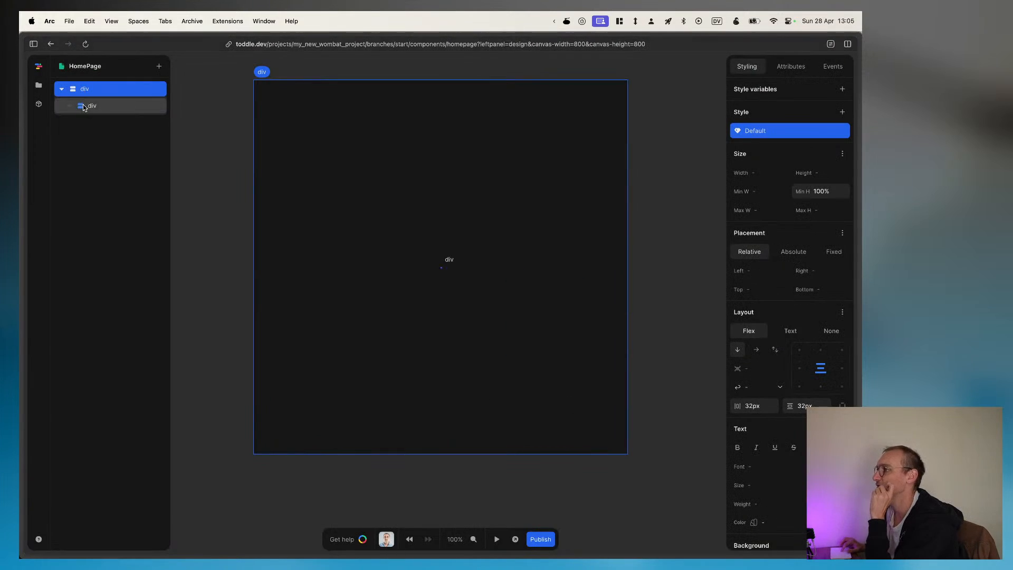
Step: Compare the tag attribute settings of the nested div and the root div
{"action": "left_click", "coordinate": [83, 107]}
{"action": "left_click", "coordinate": [791, 66]}
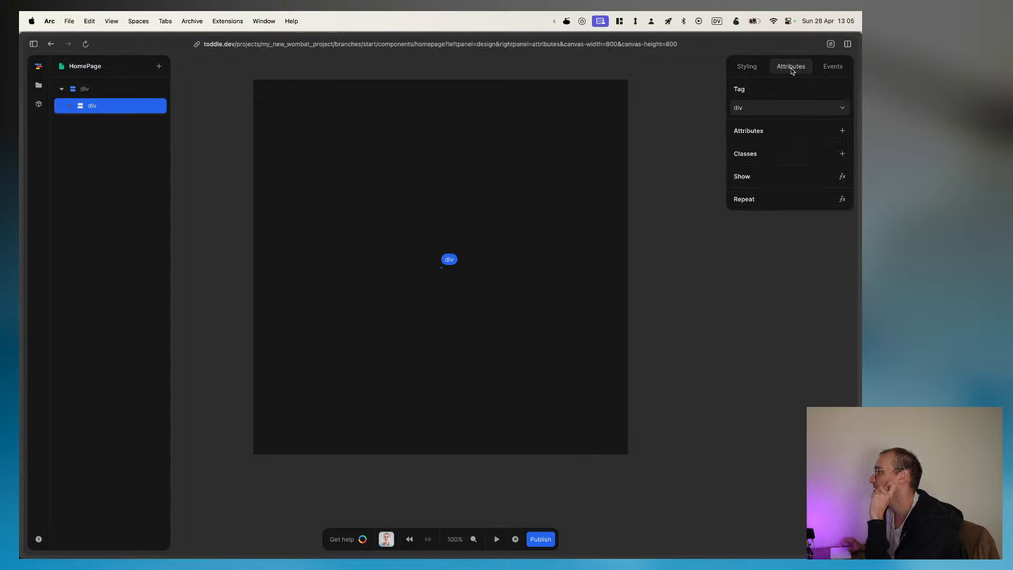
{"action": "left_click", "coordinate": [777, 104]}
{"action": "left_click", "coordinate": [86, 93]}
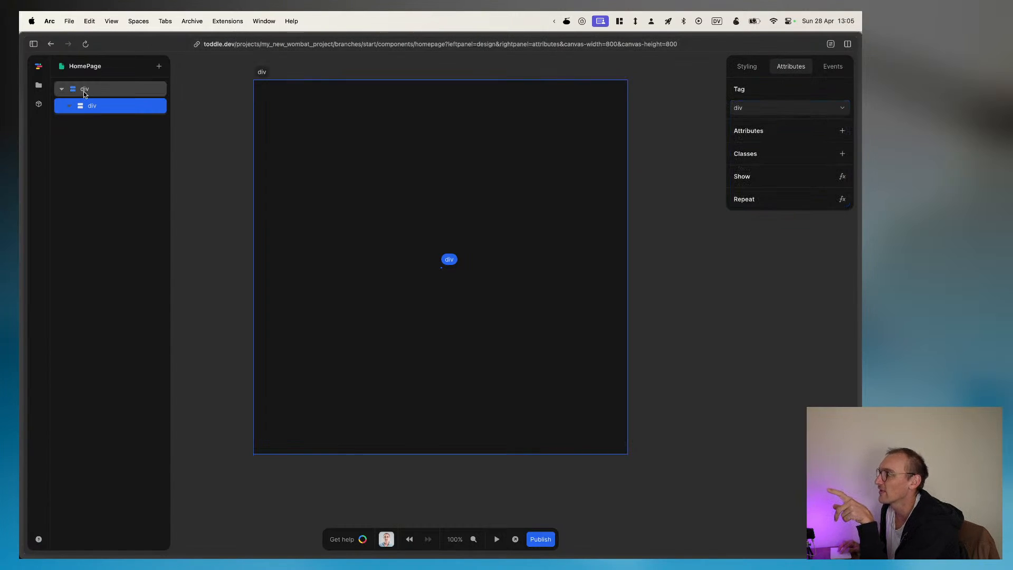
{"action": "left_click", "coordinate": [83, 90]}
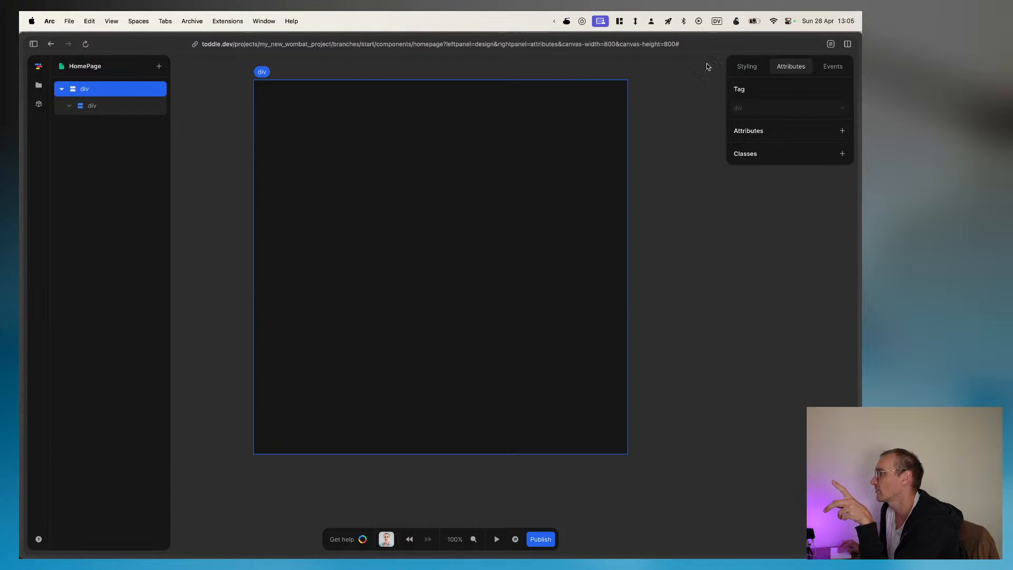
Step: Select the nested div, look through the available tags, and change its tag to header
{"action": "left_click", "coordinate": [100, 106]}
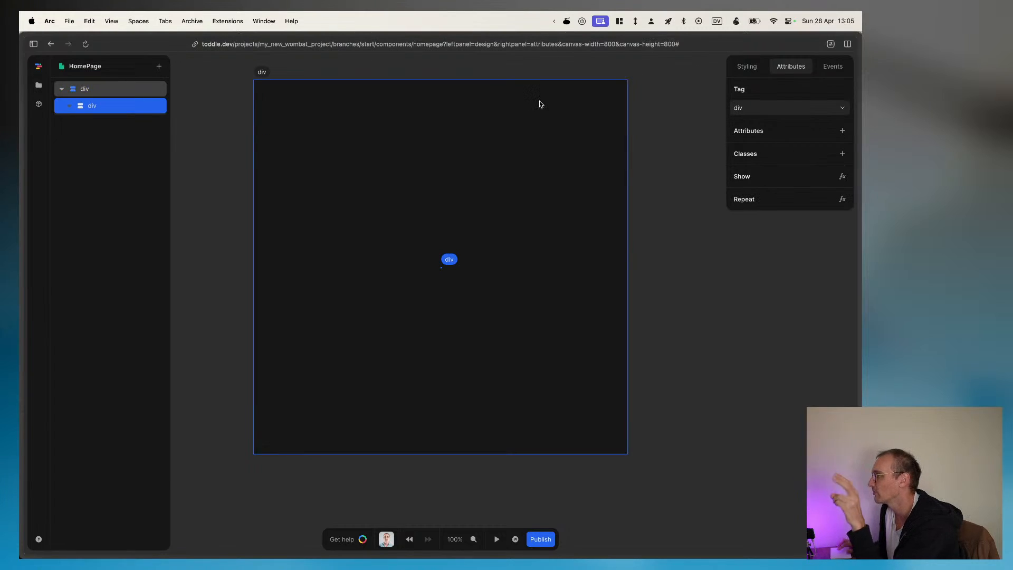
{"action": "left_click", "coordinate": [764, 104]}
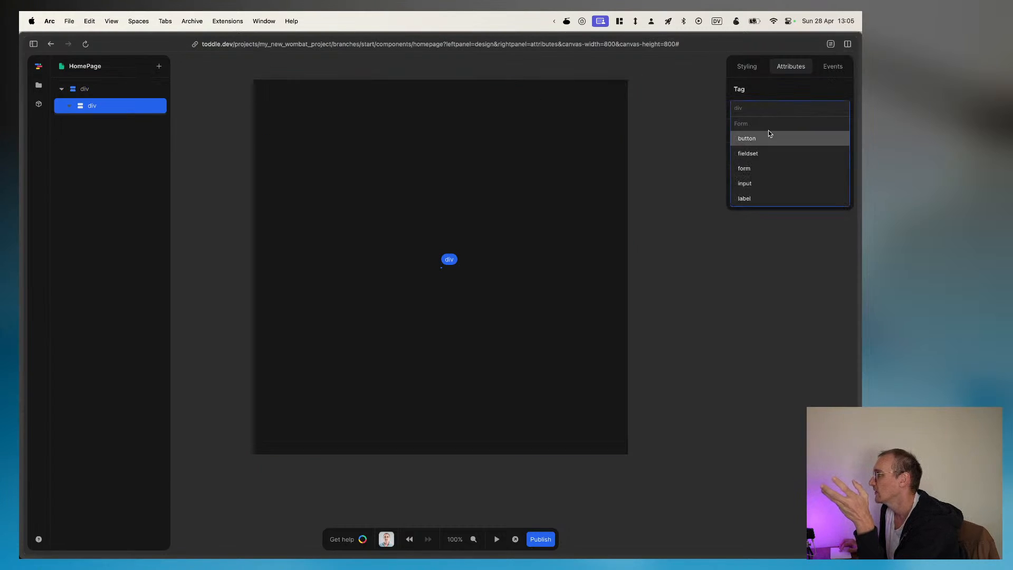
{"action": "scroll", "coordinate": [757, 179], "scroll_direction": "down", "scroll_amount": 2}
{"action": "scroll", "coordinate": [757, 180], "scroll_direction": "up", "scroll_amount": 2}
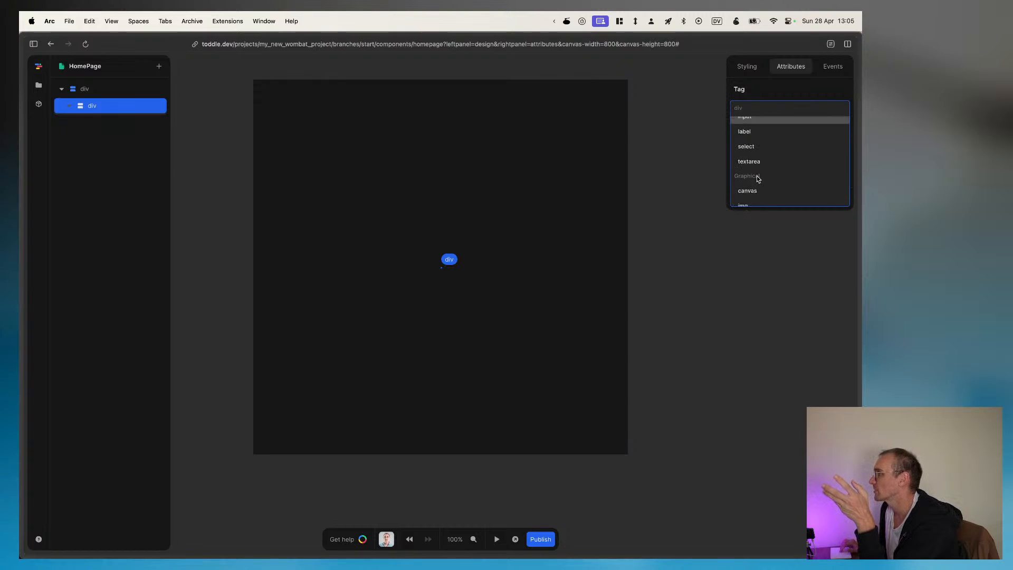
{"action": "type", "text": "header"}
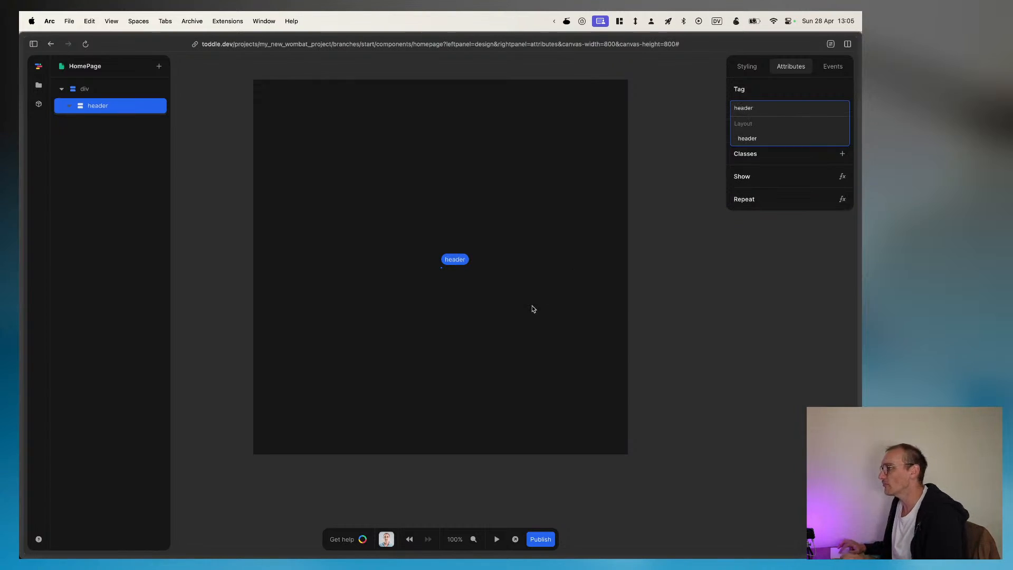
Step: Switch to Figma and copy the color of the purple "WRITING EMAILS HAS NEVER BEING SO FUN" banner
{"action": "key", "text": "super+Tab"}
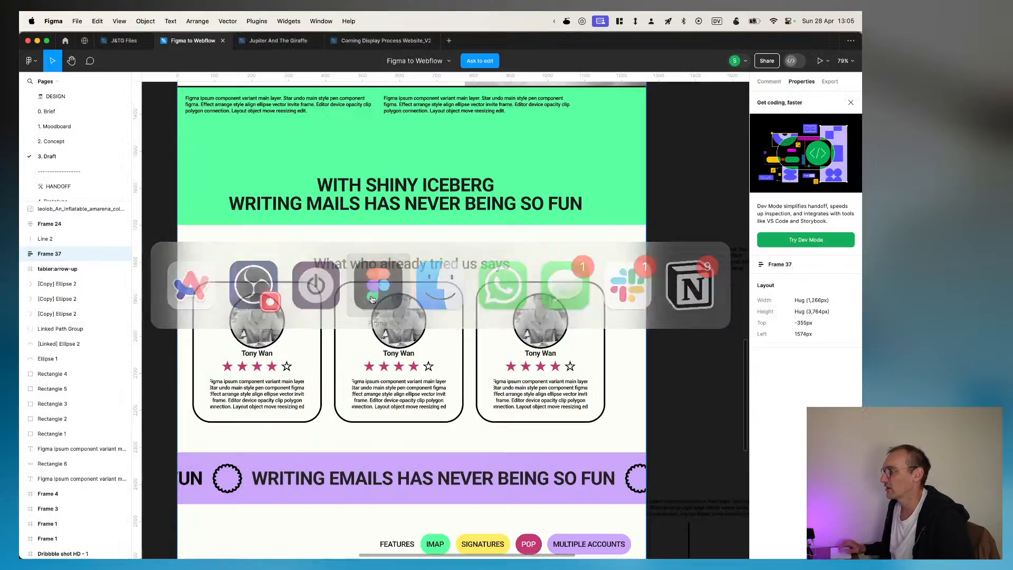
{"action": "scroll", "coordinate": [377, 370], "scroll_direction": "up", "scroll_amount": 5}
{"action": "scroll", "coordinate": [377, 370], "scroll_direction": "down", "scroll_amount": 12}
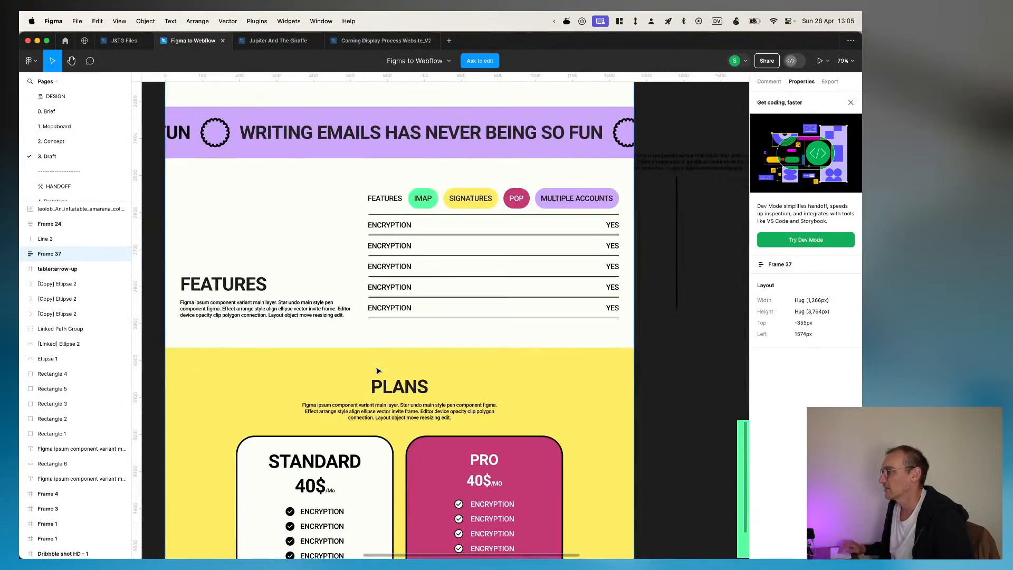
{"action": "scroll", "coordinate": [377, 370], "scroll_direction": "up", "scroll_amount": 5}
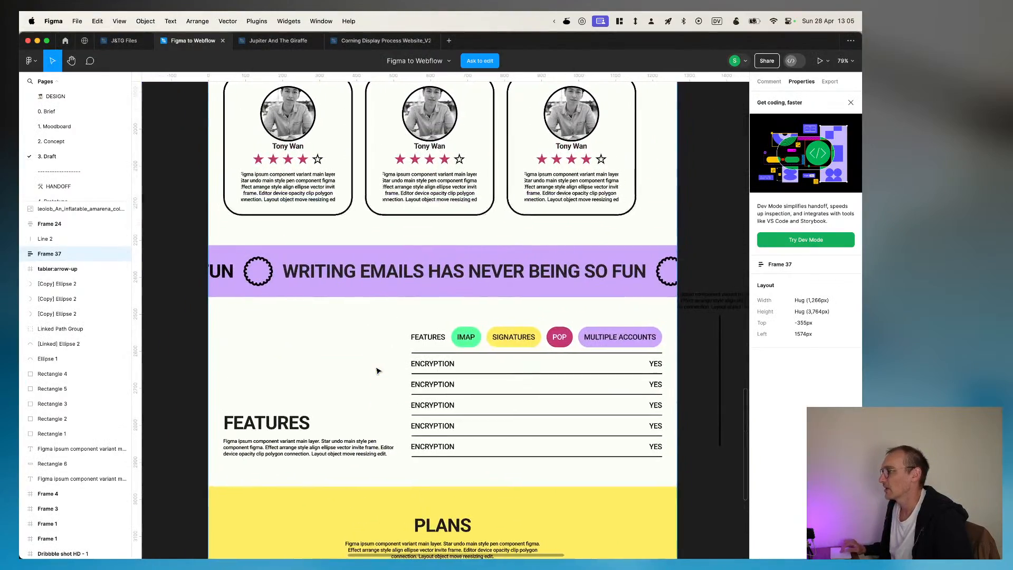
{"action": "left_click", "coordinate": [489, 256]}
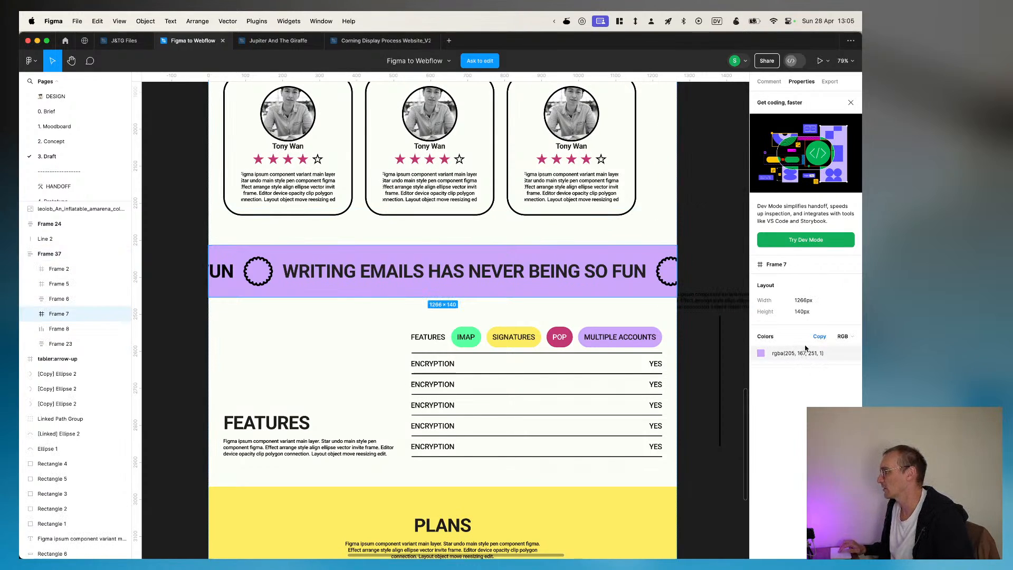
{"action": "left_click", "coordinate": [819, 338]}
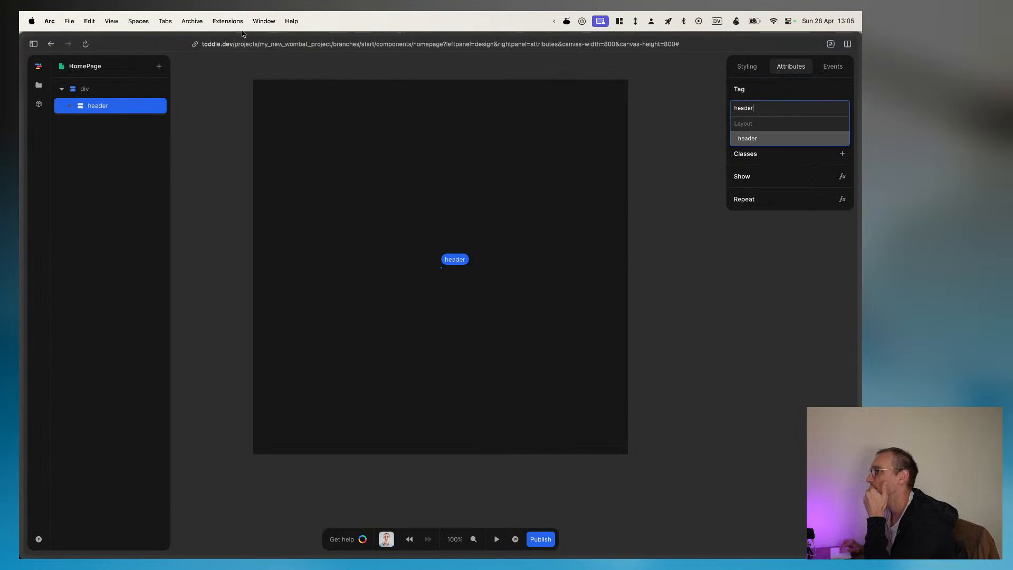
Step: Open the project's Default theme from its files and look through the color palettes
{"action": "right_click", "coordinate": [38, 84]}
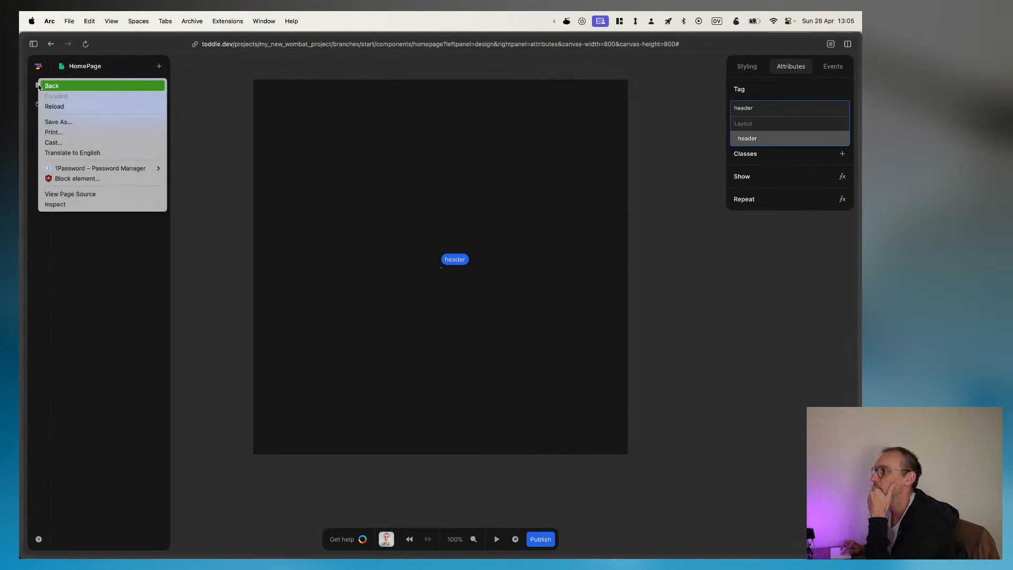
{"action": "left_click", "coordinate": [39, 84]}
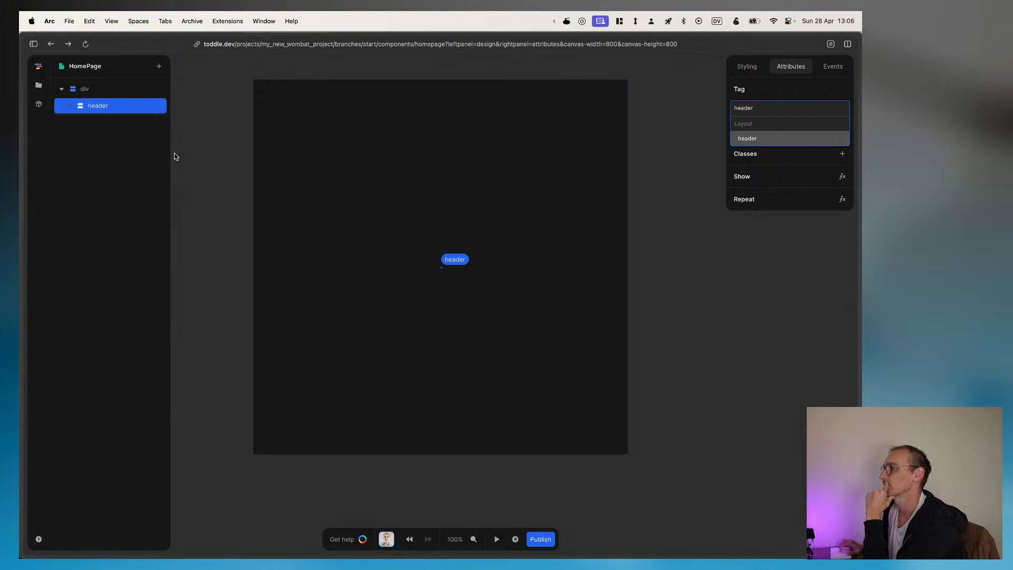
{"action": "left_click", "coordinate": [38, 85]}
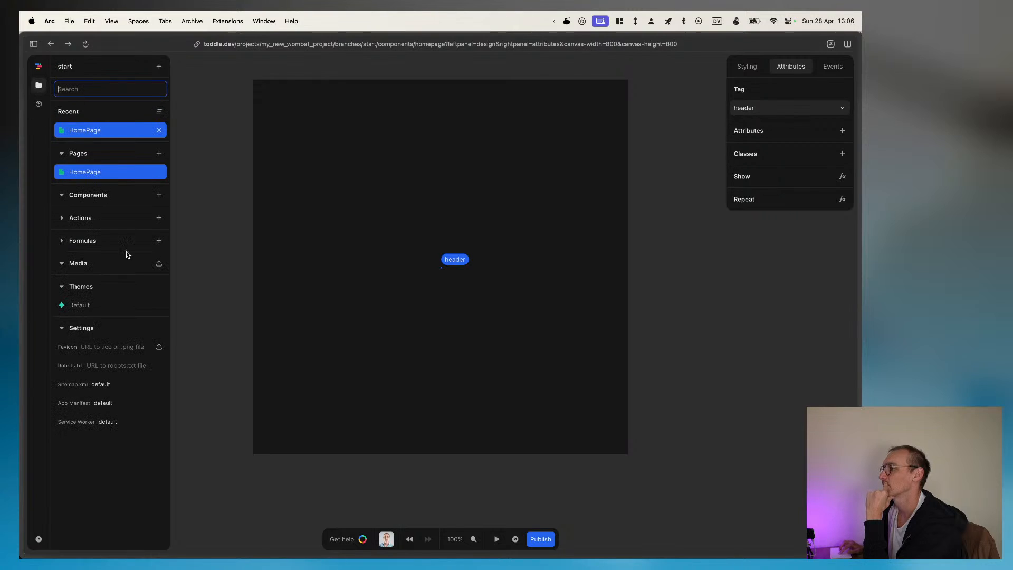
{"action": "left_click", "coordinate": [90, 309]}
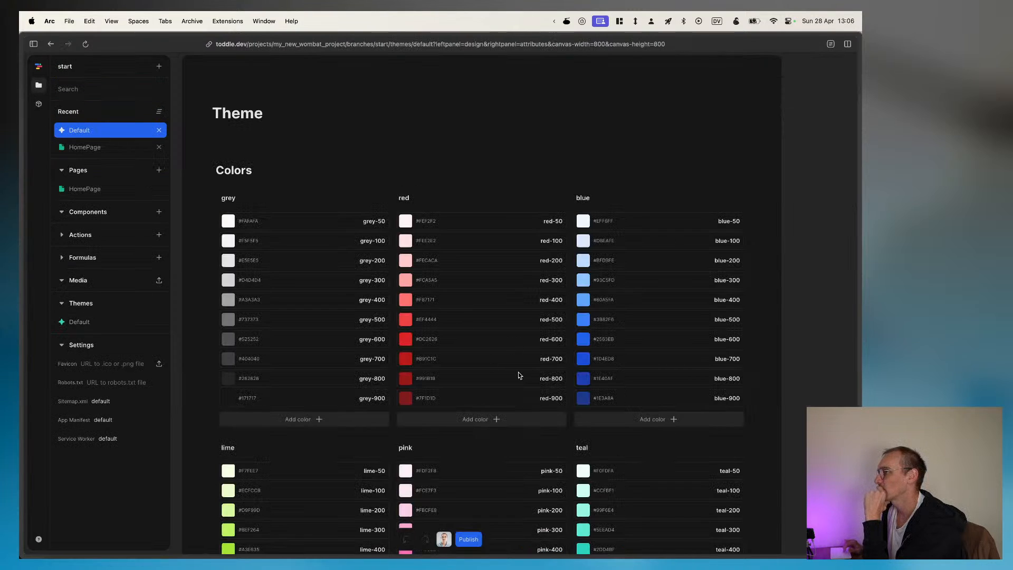
{"action": "scroll", "coordinate": [518, 375], "scroll_direction": "down", "scroll_amount": 5}
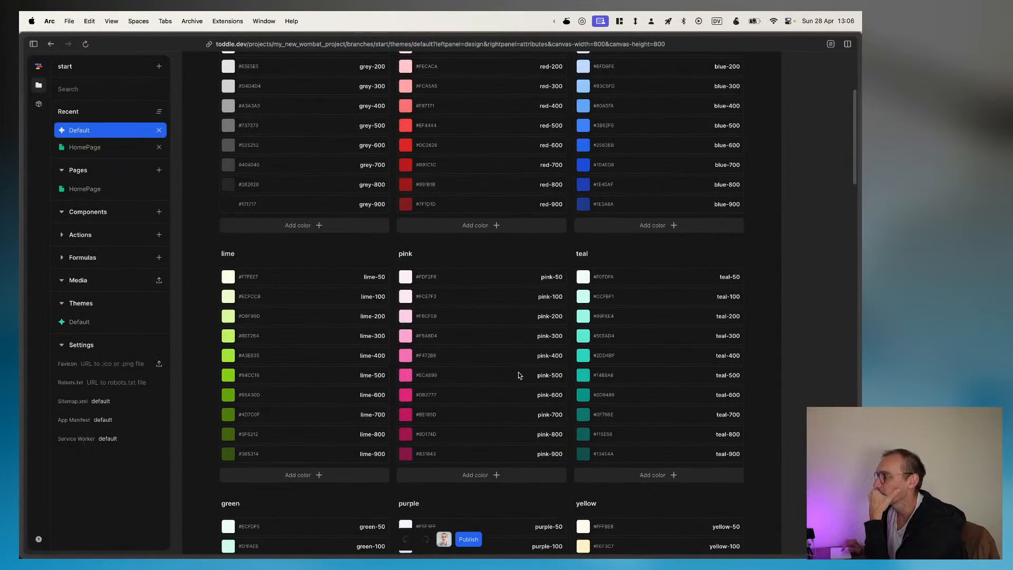
{"action": "scroll", "coordinate": [518, 375], "scroll_direction": "down", "scroll_amount": 1}
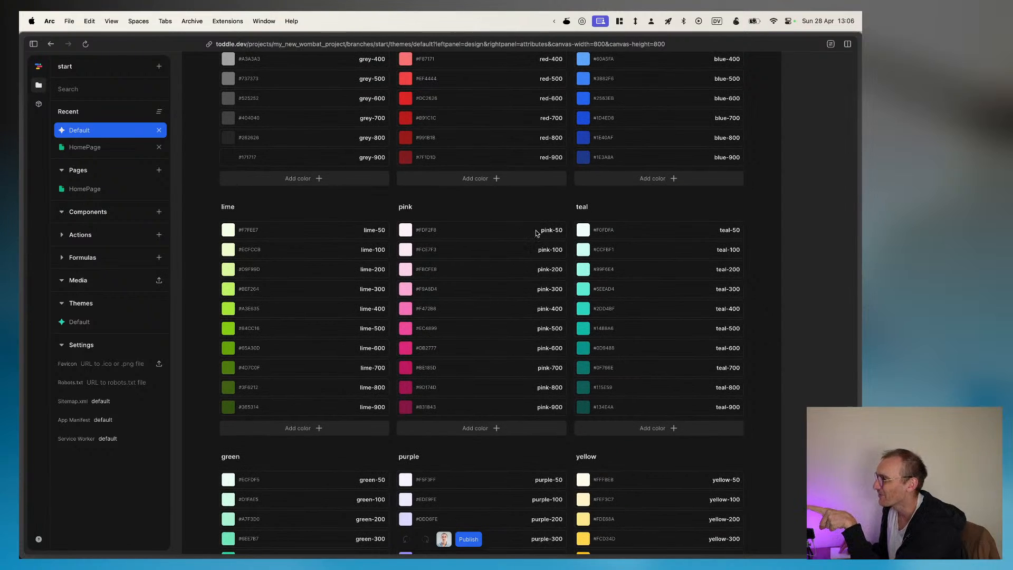
Step: Inspect the pink-50 color's name and value settings in the theme, and return to the HomePage
{"action": "left_click", "coordinate": [549, 232]}
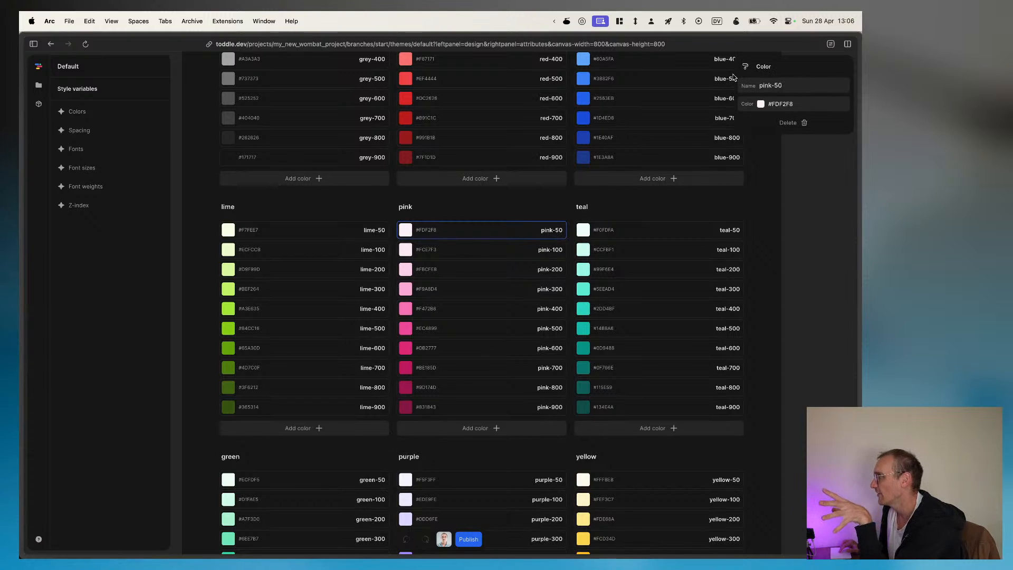
{"action": "left_click", "coordinate": [789, 256]}
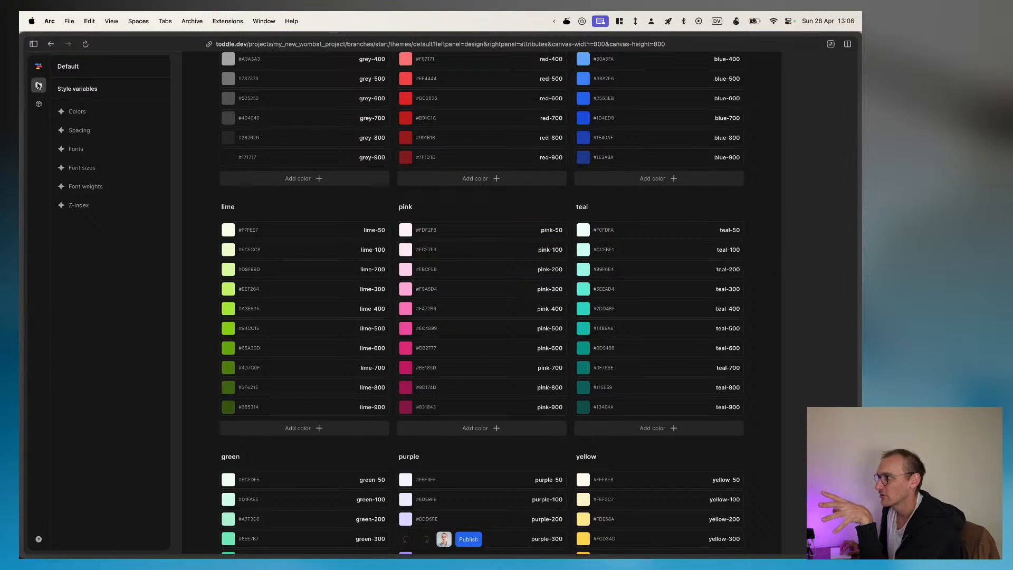
{"action": "left_click", "coordinate": [39, 87]}
{"action": "left_click", "coordinate": [115, 148]}
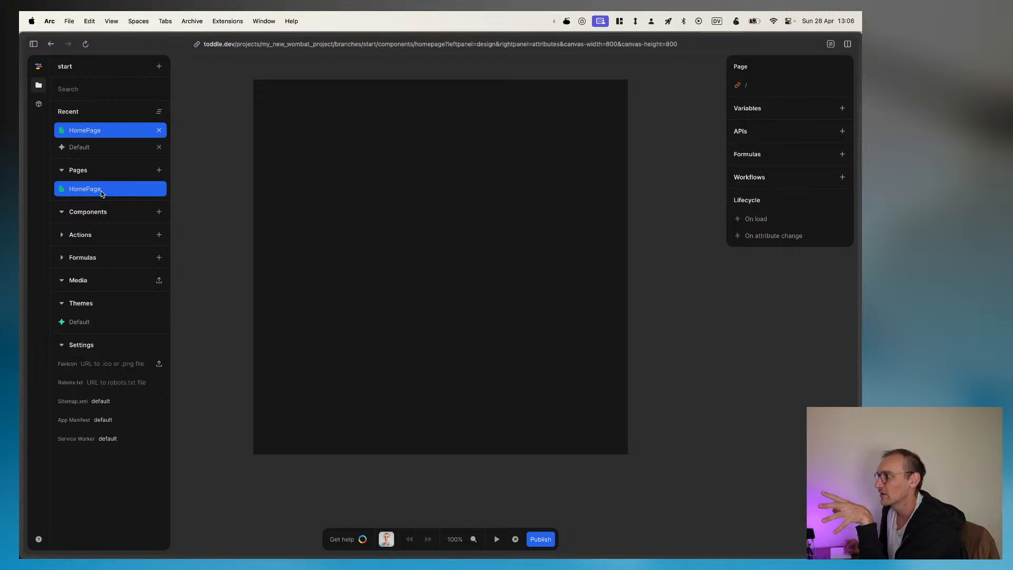
Step: Show the HomePage element tree and select its header element
{"action": "left_click", "coordinate": [39, 105]}
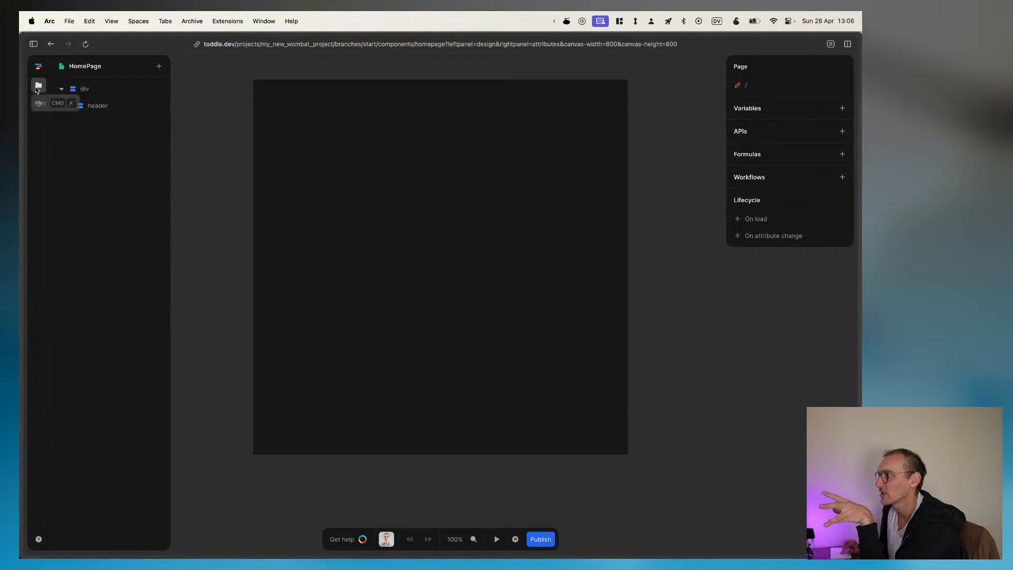
{"action": "left_click", "coordinate": [38, 86]}
{"action": "left_click", "coordinate": [38, 87]}
{"action": "left_click", "coordinate": [38, 87]}
{"action": "left_click", "coordinate": [38, 87]}
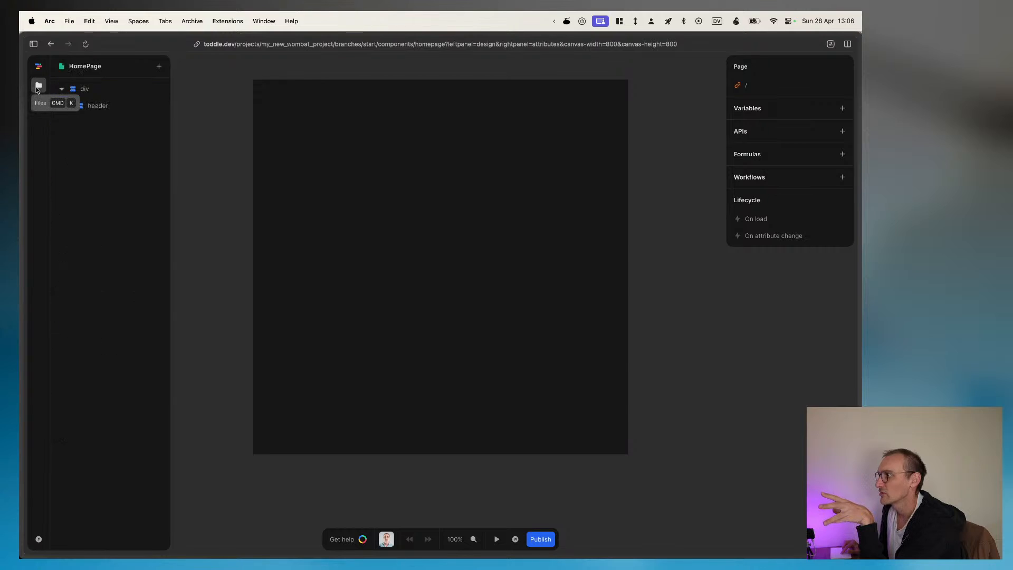
{"action": "left_click", "coordinate": [38, 87]}
{"action": "left_click", "coordinate": [38, 87]}
{"action": "left_click", "coordinate": [38, 87]}
{"action": "left_click", "coordinate": [38, 86]}
{"action": "left_click", "coordinate": [38, 87]}
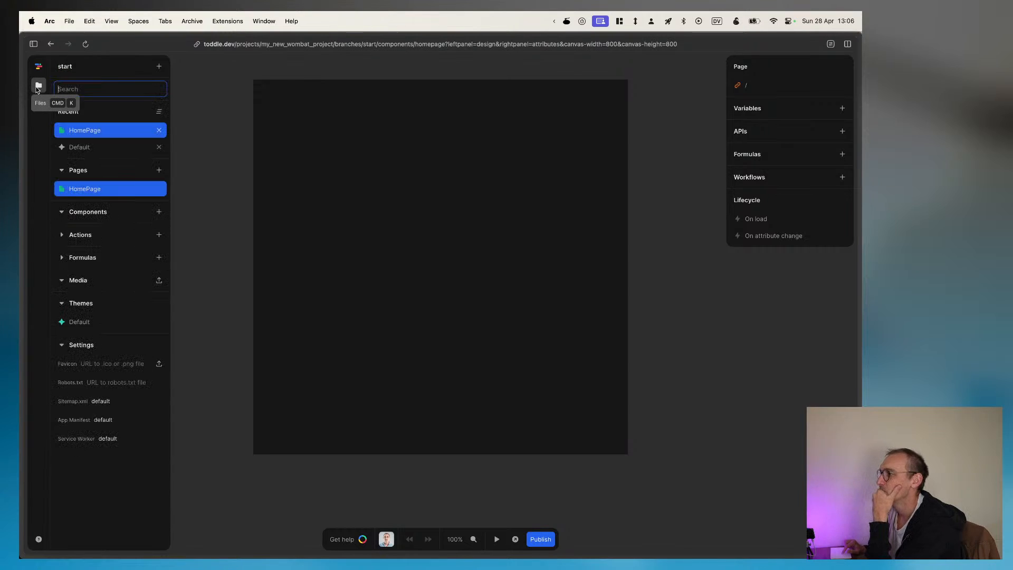
{"action": "left_click", "coordinate": [38, 87]}
{"action": "left_click", "coordinate": [38, 87]}
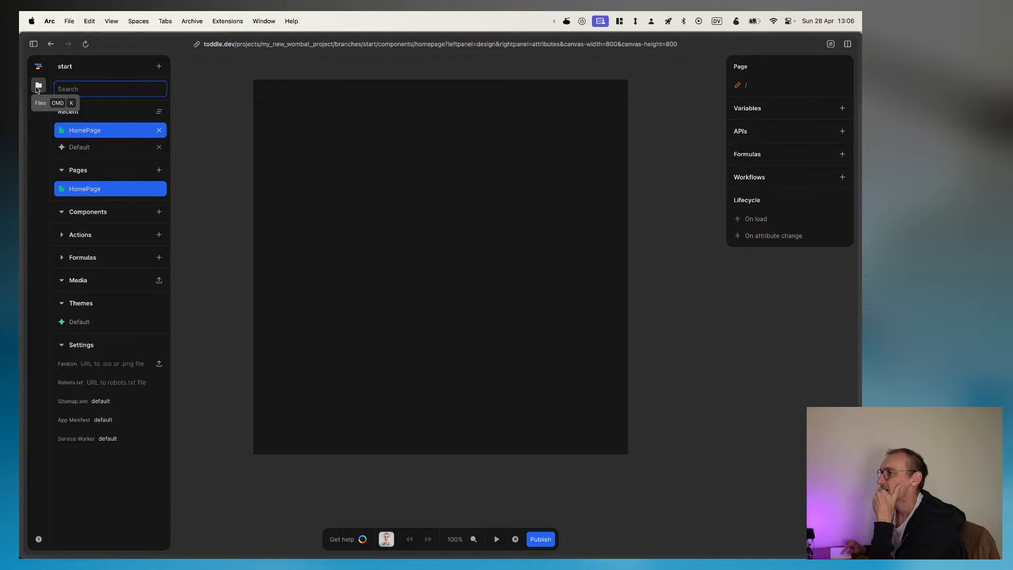
{"action": "left_click", "coordinate": [38, 87]}
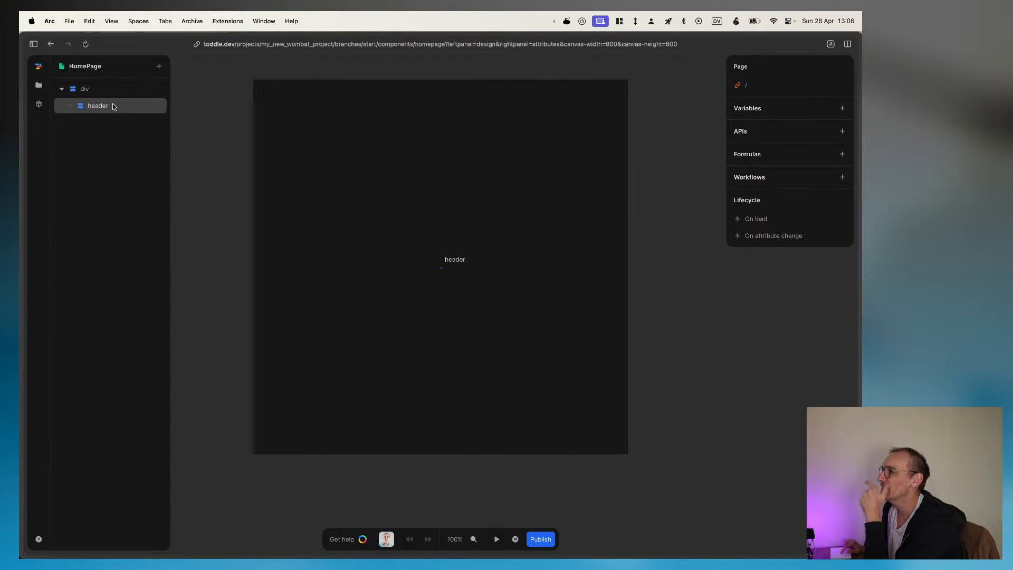
{"action": "left_click", "coordinate": [113, 107]}
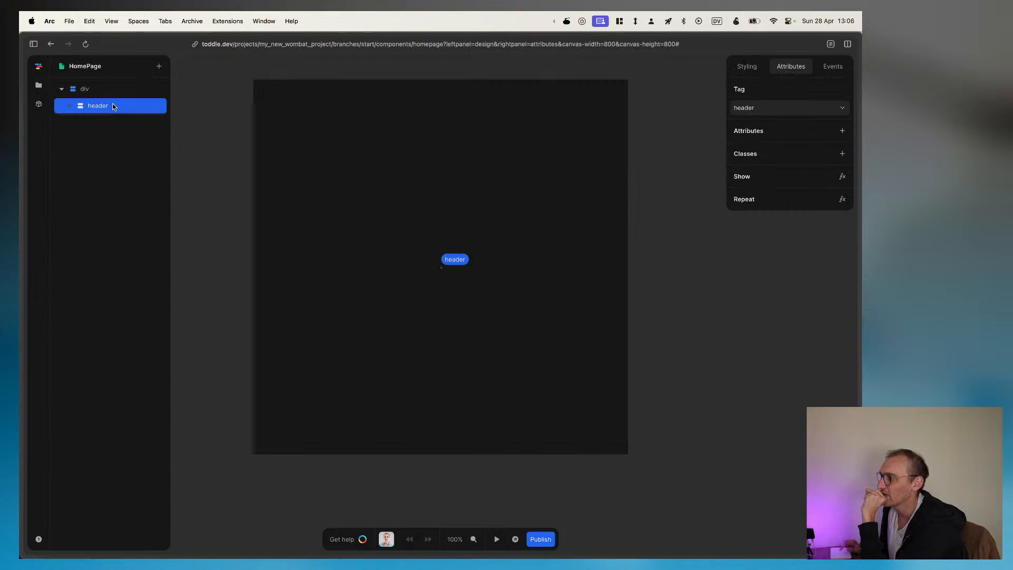
{"action": "left_click", "coordinate": [41, 87]}
{"action": "left_click", "coordinate": [43, 87]}
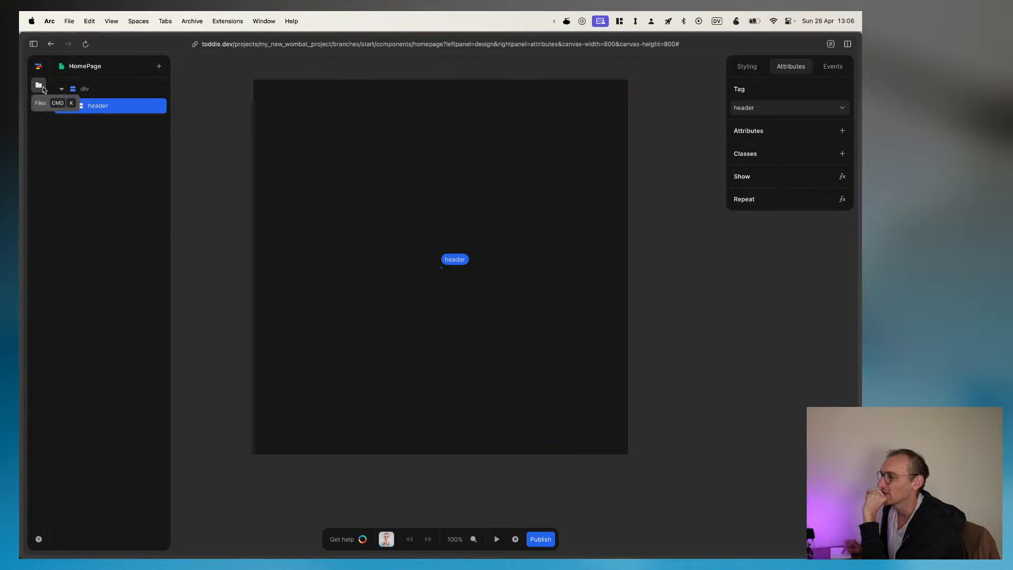
{"action": "left_click", "coordinate": [42, 88]}
{"action": "left_click", "coordinate": [42, 87]}
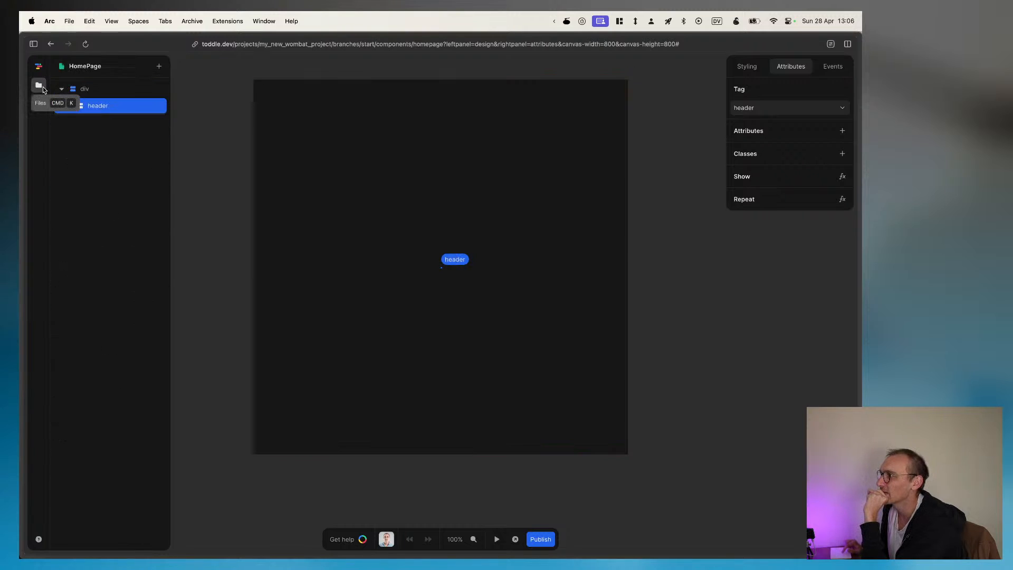
{"action": "left_click", "coordinate": [43, 87]}
{"action": "left_click", "coordinate": [42, 87]}
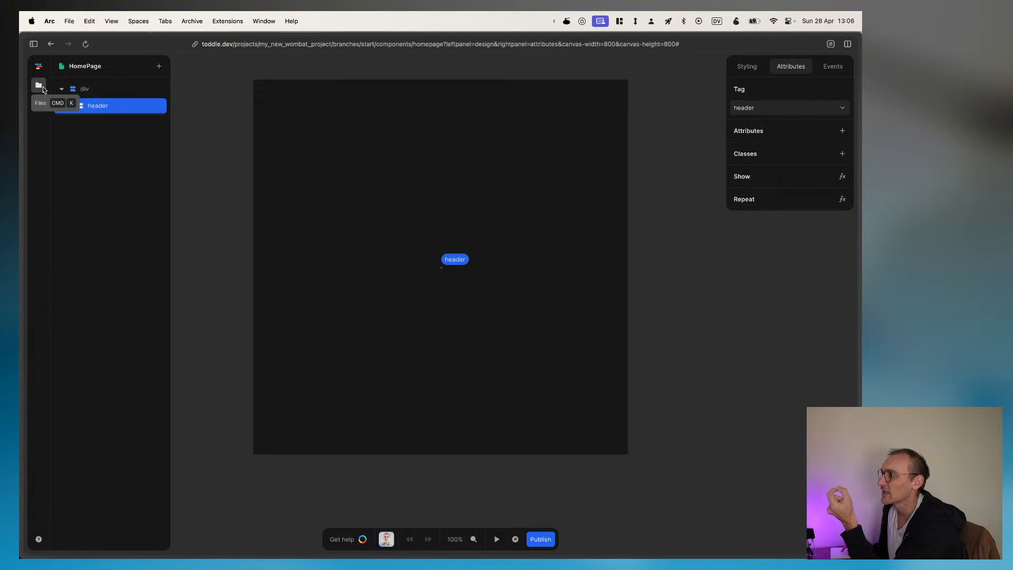
{"action": "left_click", "coordinate": [42, 87]}
{"action": "left_click", "coordinate": [43, 87]}
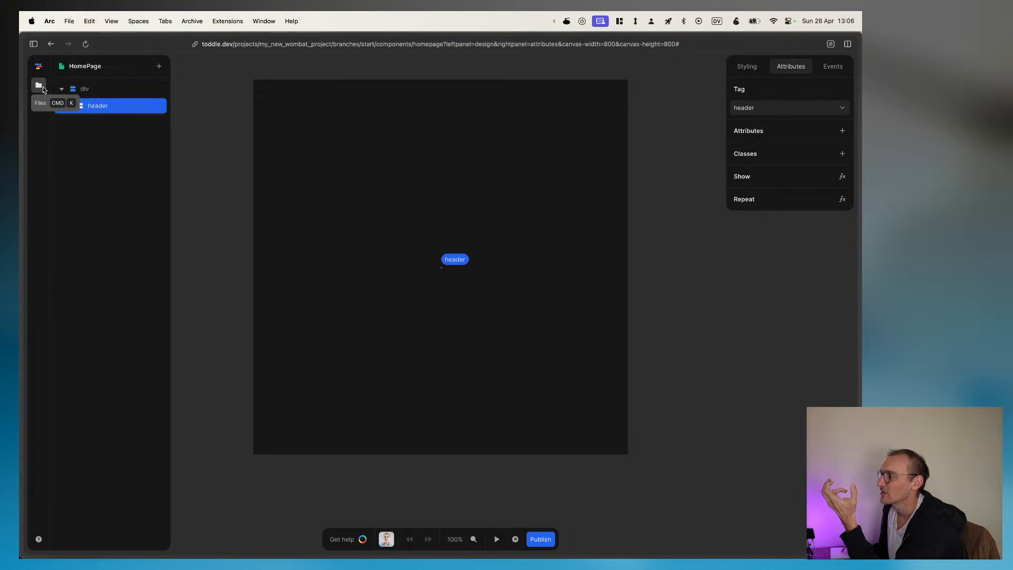
{"action": "left_click", "coordinate": [42, 87]}
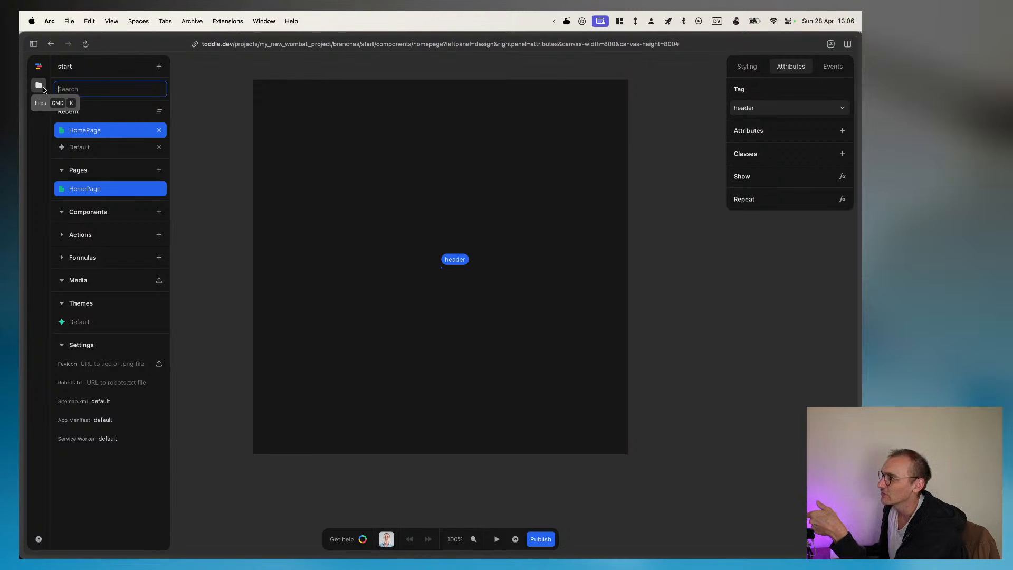
{"action": "left_click", "coordinate": [42, 87]}
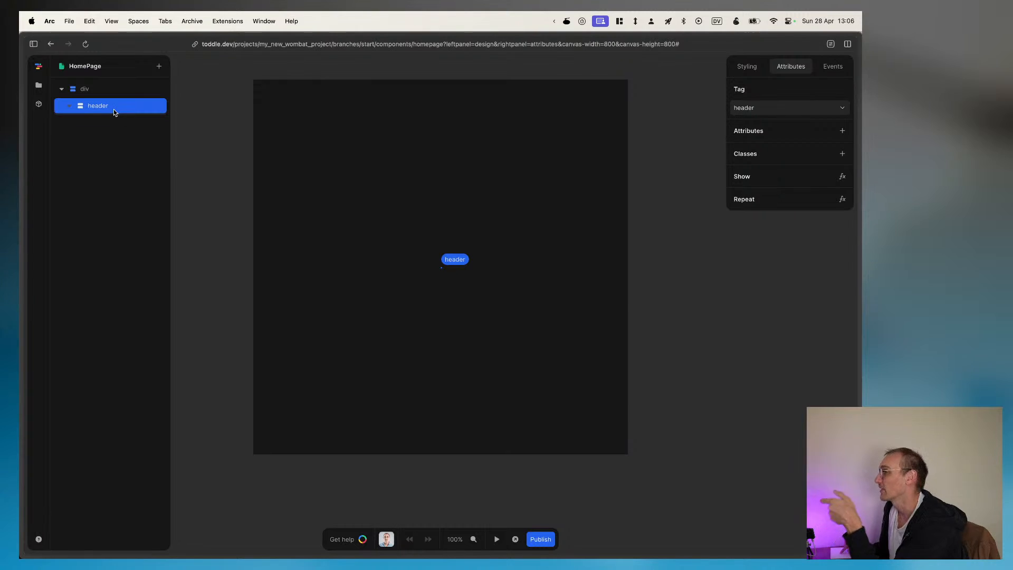
Step: Look through the palette colors available for the header's text and set its text color to lime-500
{"action": "left_click", "coordinate": [746, 67]}
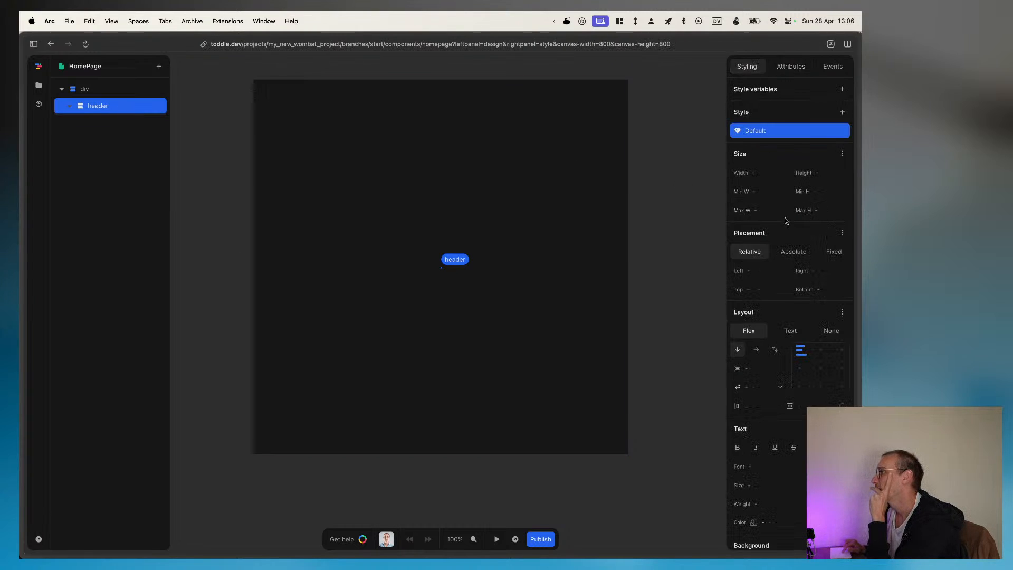
{"action": "scroll", "coordinate": [787, 343], "scroll_direction": "down", "scroll_amount": 5}
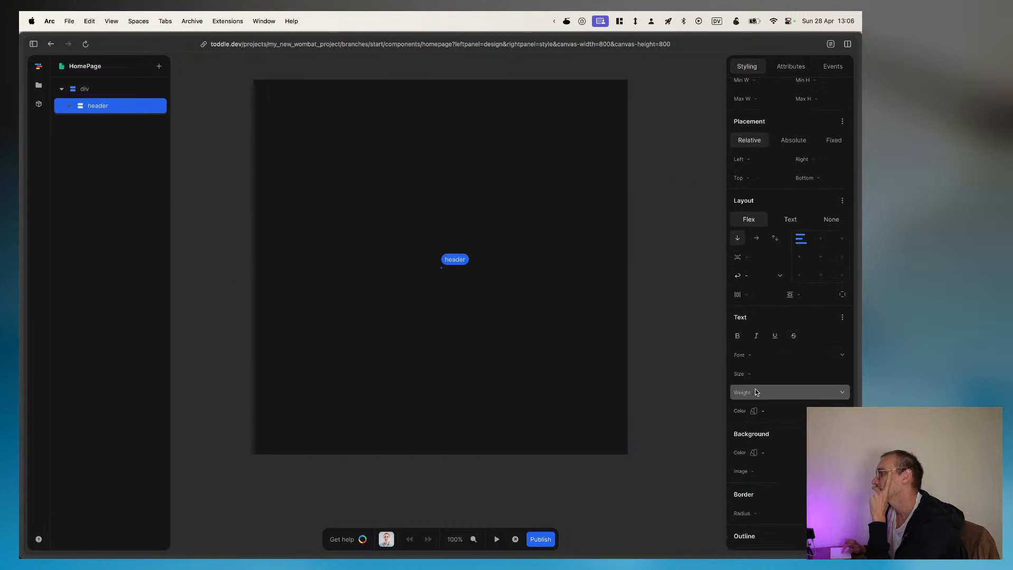
{"action": "left_click", "coordinate": [817, 410]}
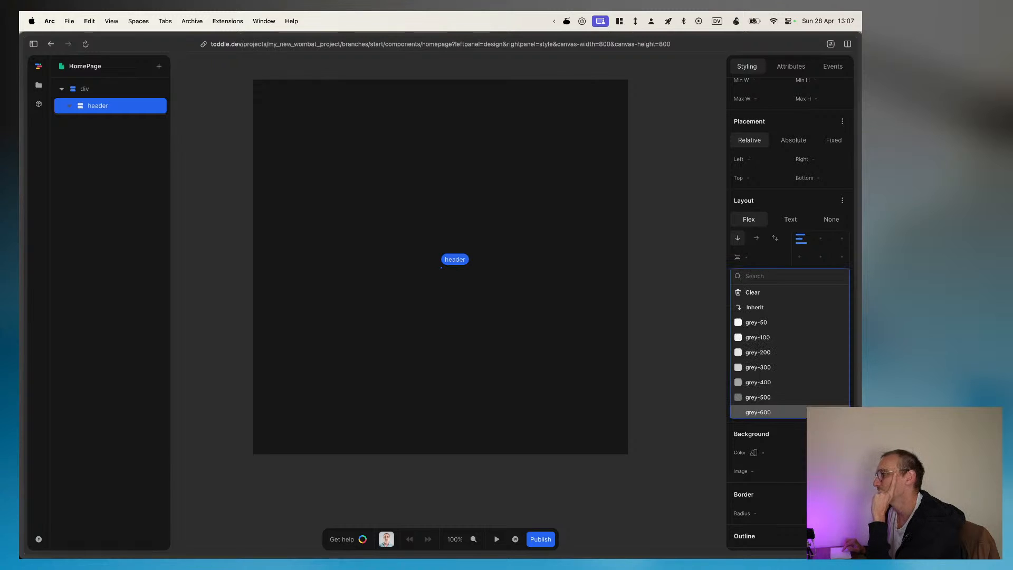
{"action": "scroll", "coordinate": [780, 364], "scroll_direction": "down", "scroll_amount": 10}
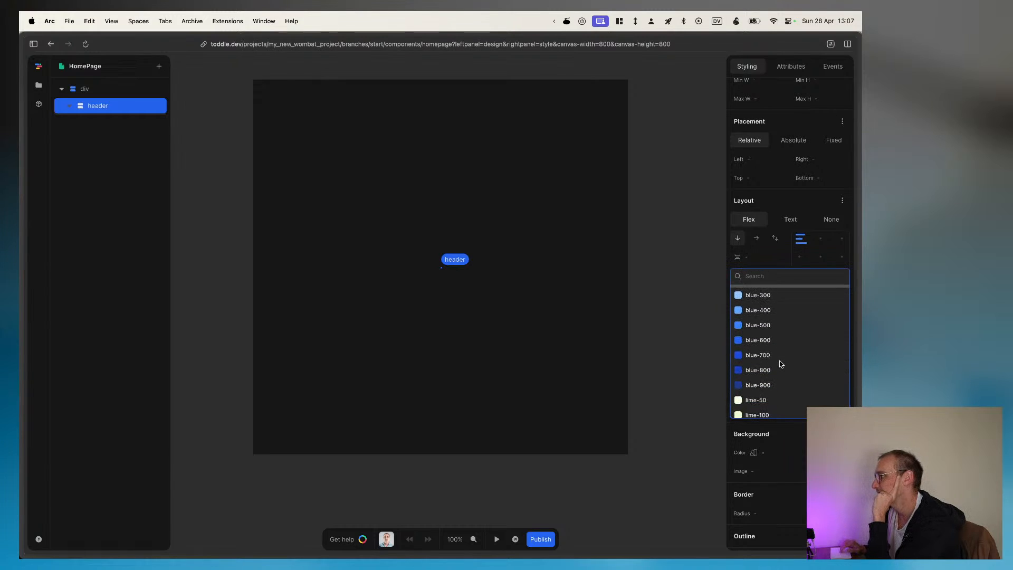
{"action": "scroll", "coordinate": [764, 357], "scroll_direction": "down", "scroll_amount": 4}
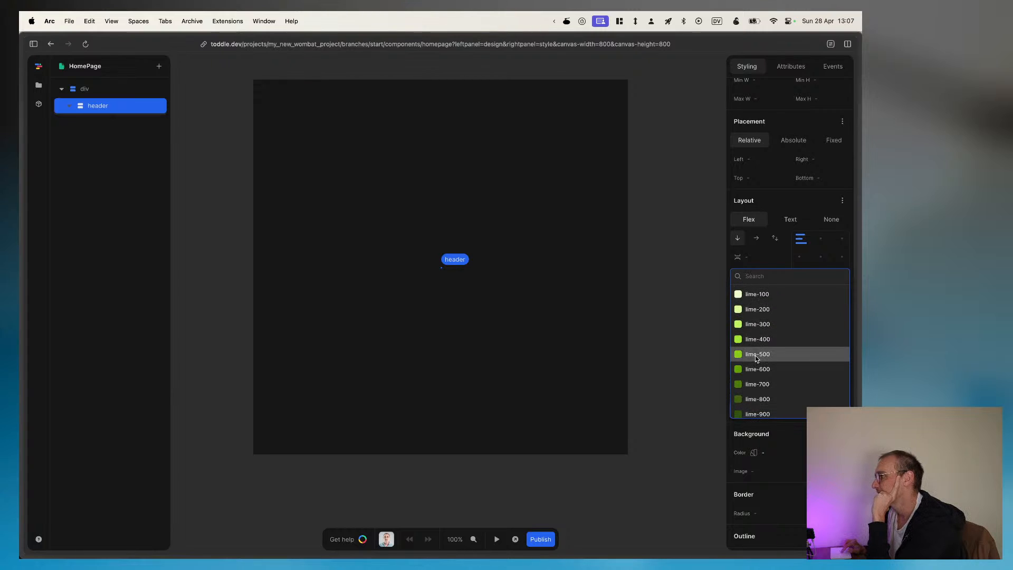
{"action": "left_click", "coordinate": [754, 356]}
Step: Switch to Figma and copy the purple "WRITING EMAILS HAS NEVER BEING SO FUN" banner's color as Hex, #CDA7FB
{"action": "key", "text": "super+Tab"}
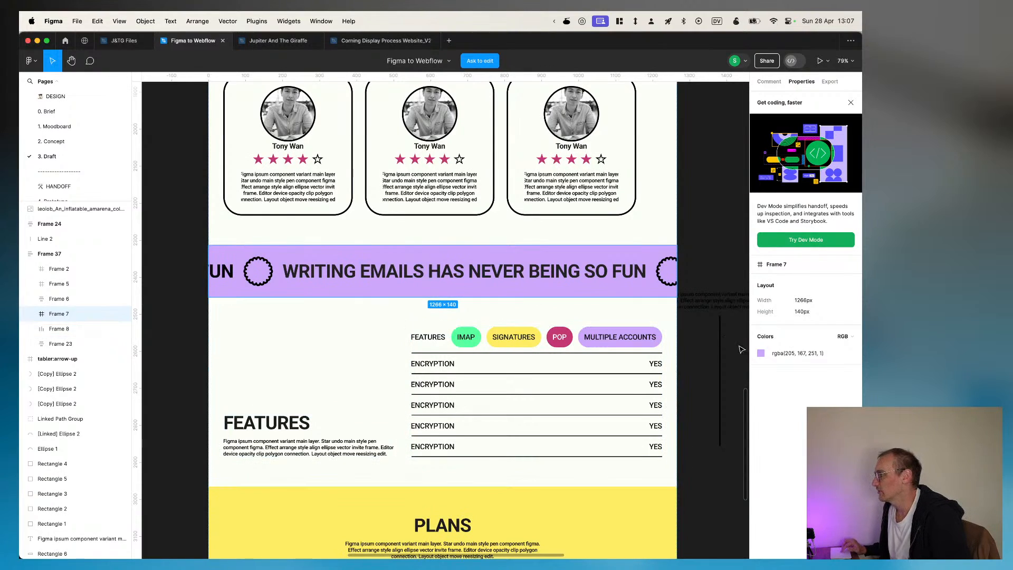
{"action": "left_click", "coordinate": [844, 336]}
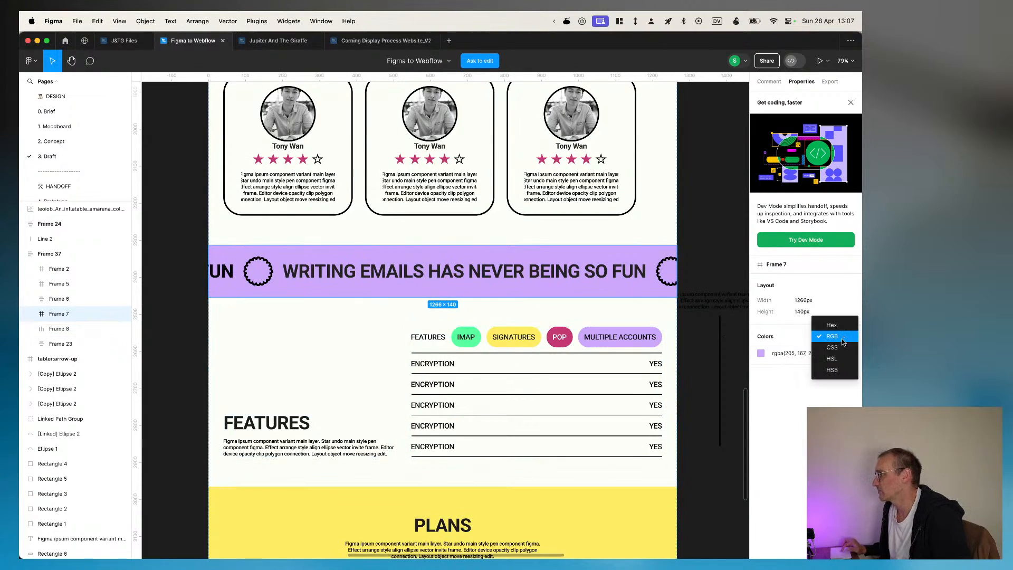
{"action": "left_click", "coordinate": [832, 325]}
{"action": "left_click", "coordinate": [786, 354]}
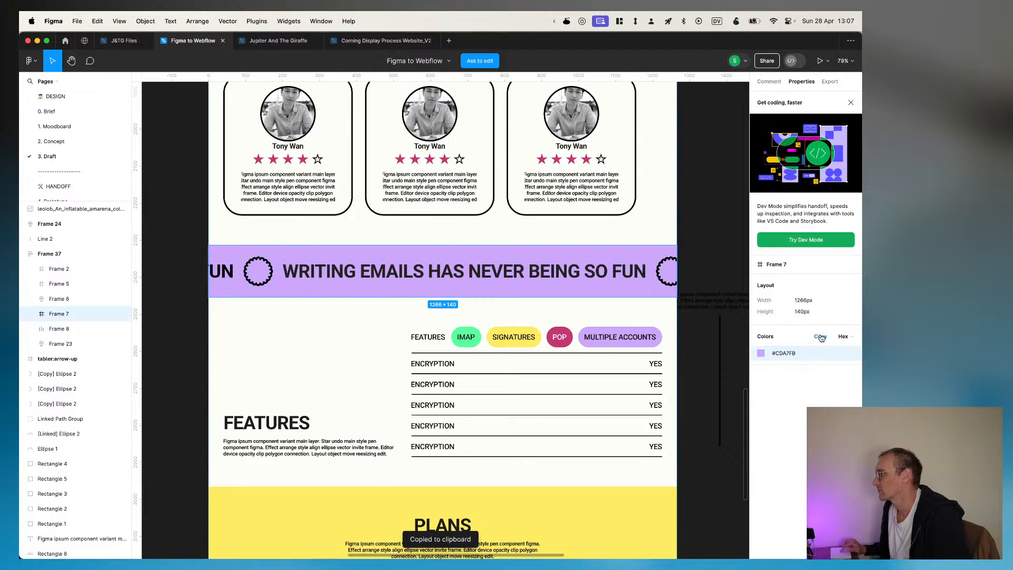
Step: Switch back to toddle, open the project's Default theme, and open the settings of the grey-700 color
{"action": "key", "text": "super+Tab"}
{"action": "left_click", "coordinate": [39, 85]}
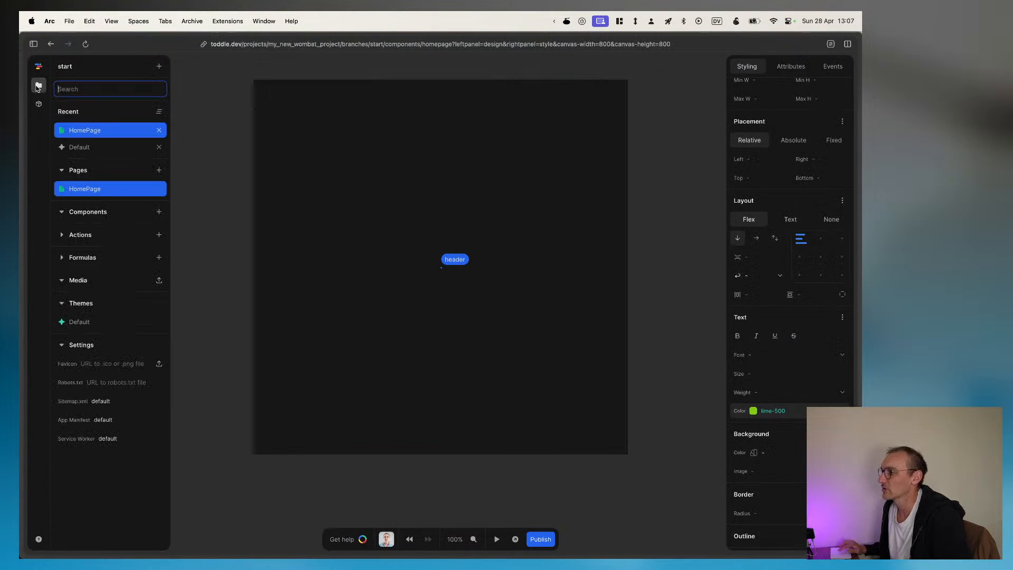
{"action": "left_click", "coordinate": [80, 323]}
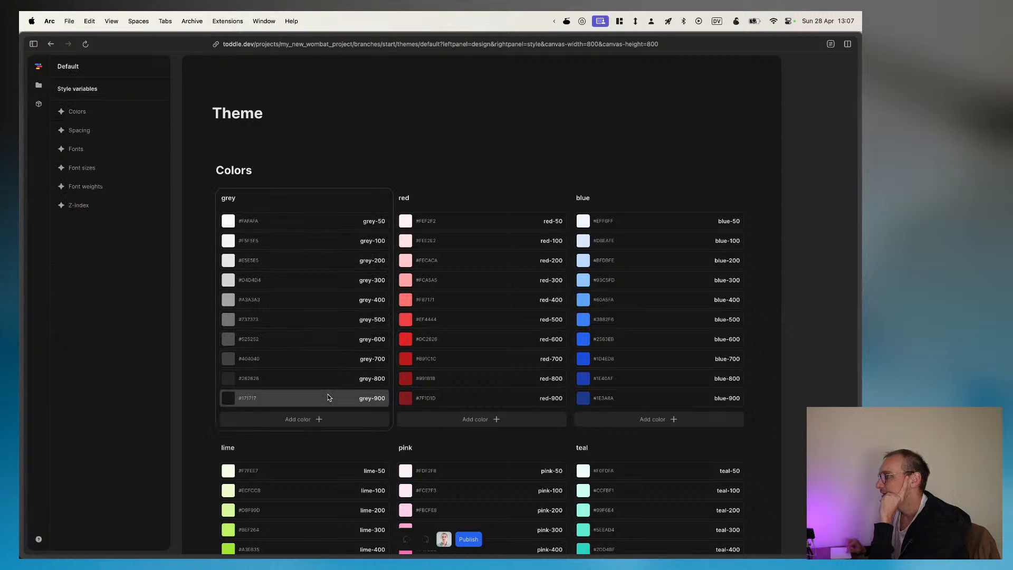
{"action": "right_click", "coordinate": [351, 401]}
{"action": "left_click", "coordinate": [327, 398]}
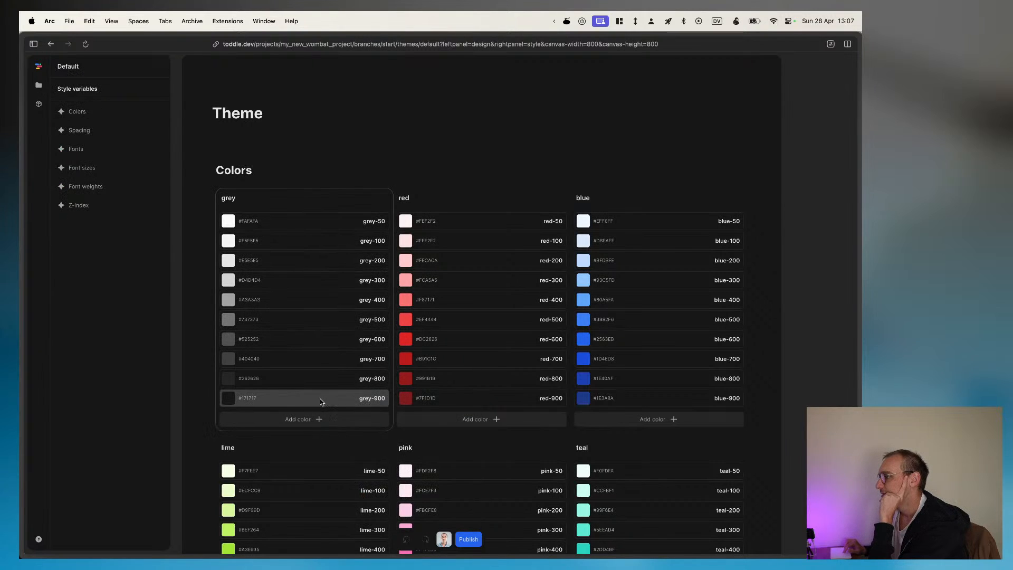
{"action": "left_click_drag", "start_coordinate": [317, 398], "coordinate": [307, 247]}
{"action": "left_click", "coordinate": [305, 288]}
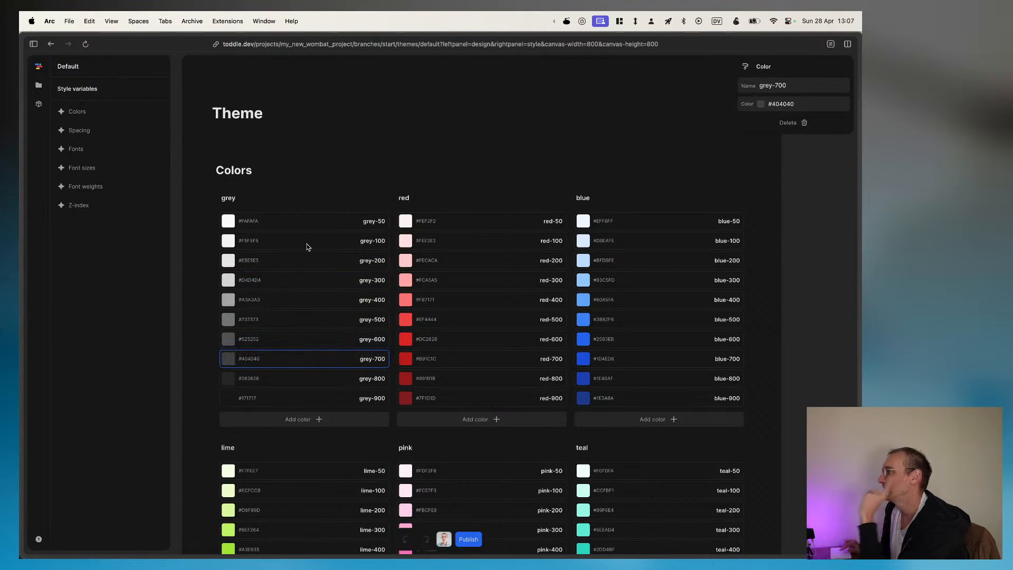
Step: Delete the grey, red and blue color groups from the Default theme
{"action": "left_click", "coordinate": [278, 201]}
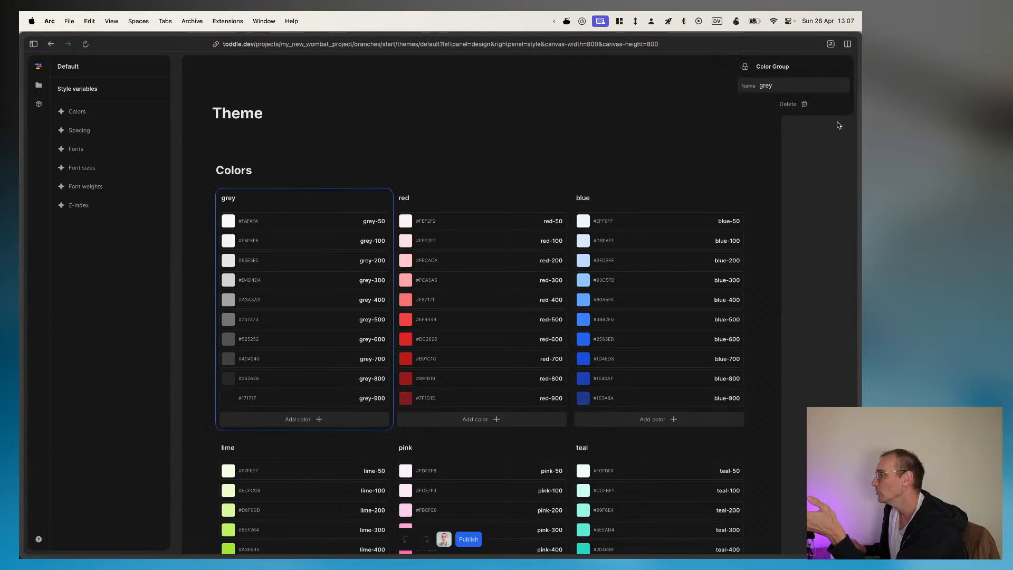
{"action": "left_click", "coordinate": [791, 104]}
{"action": "left_click", "coordinate": [285, 198]}
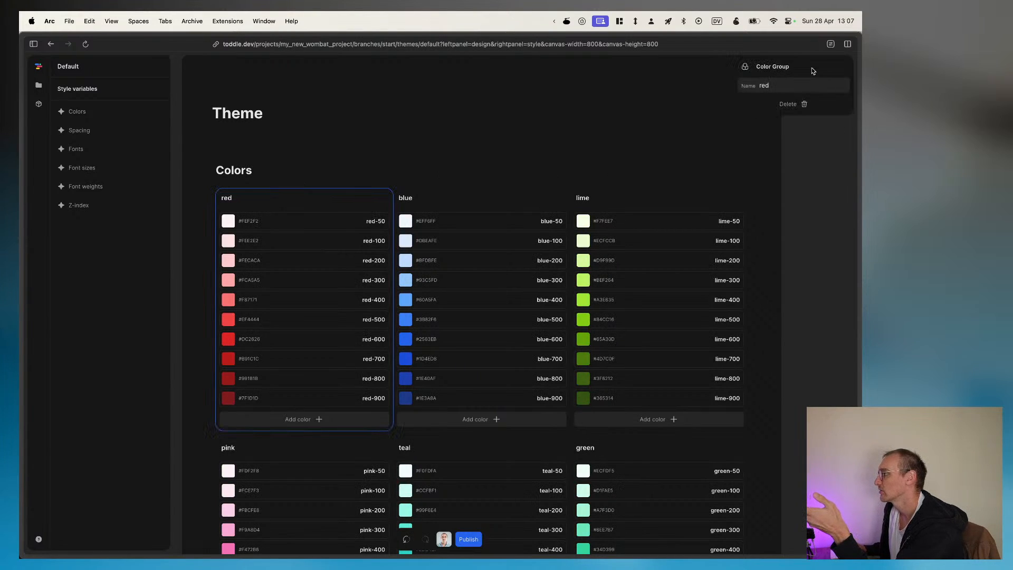
{"action": "left_click", "coordinate": [813, 100]}
{"action": "left_click", "coordinate": [336, 196]}
{"action": "left_click", "coordinate": [788, 104]}
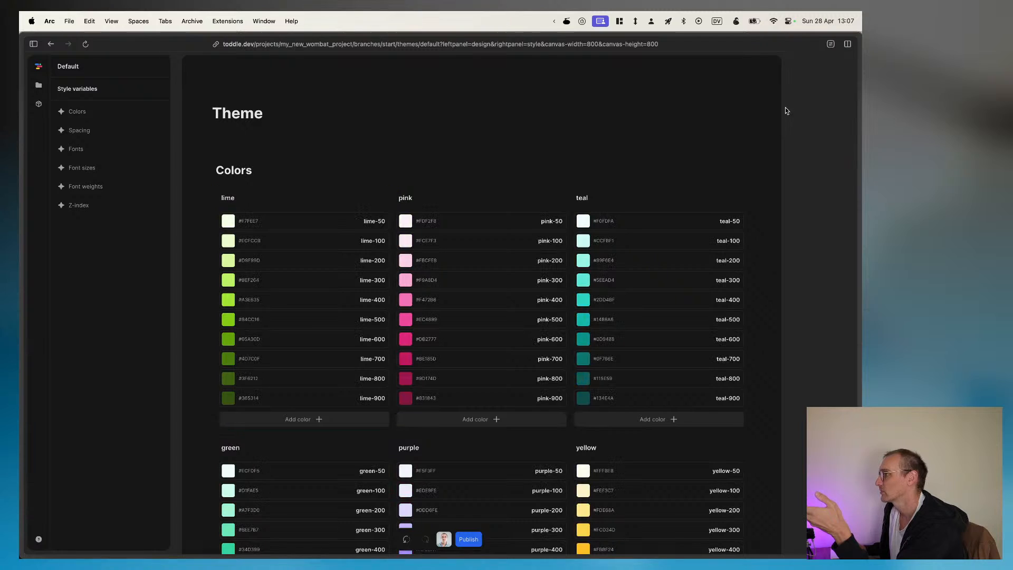
Step: Delete the lime, pink, teal and green color groups from the Default theme
{"action": "left_click", "coordinate": [349, 198]}
{"action": "left_click", "coordinate": [788, 104]}
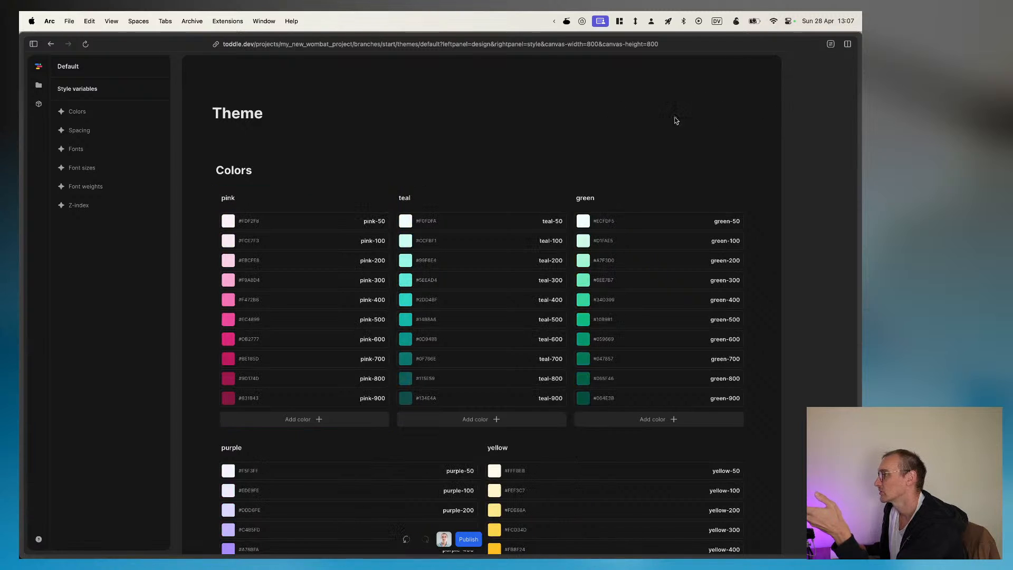
{"action": "left_click", "coordinate": [324, 199]}
{"action": "left_click", "coordinate": [792, 105]}
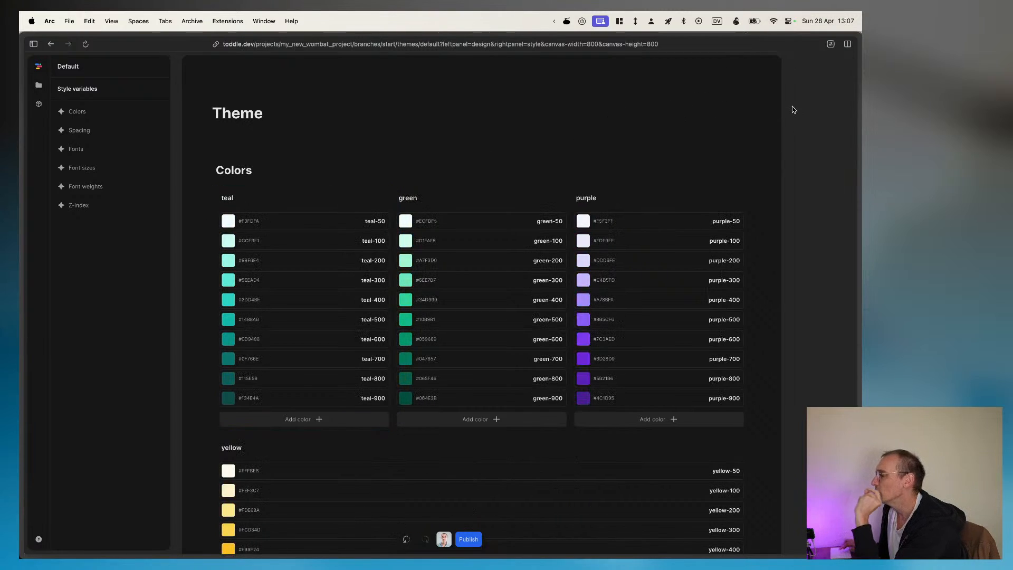
{"action": "left_click", "coordinate": [360, 201]}
{"action": "left_click", "coordinate": [788, 104]}
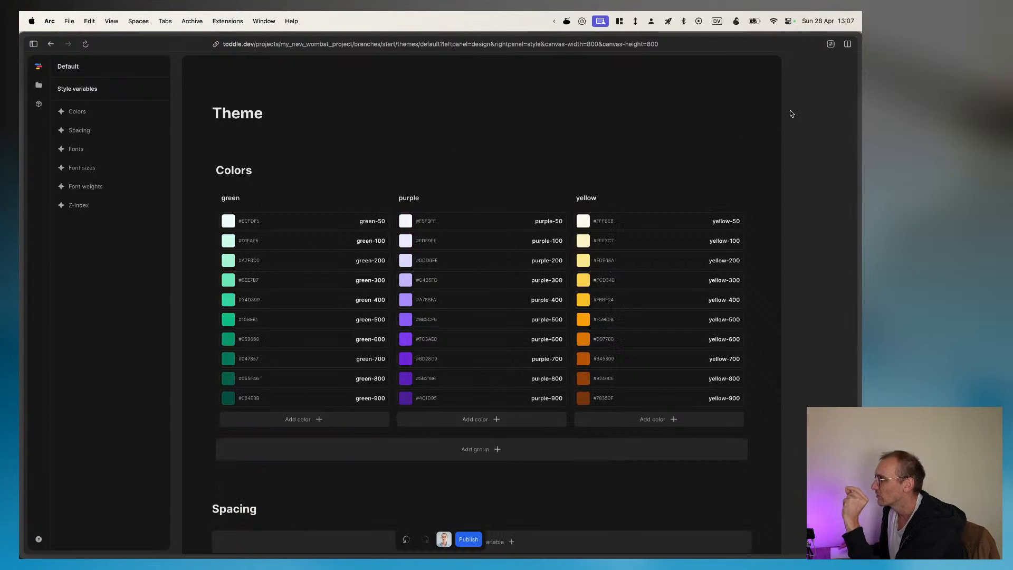
{"action": "left_click", "coordinate": [353, 203]}
{"action": "left_click", "coordinate": [791, 104]}
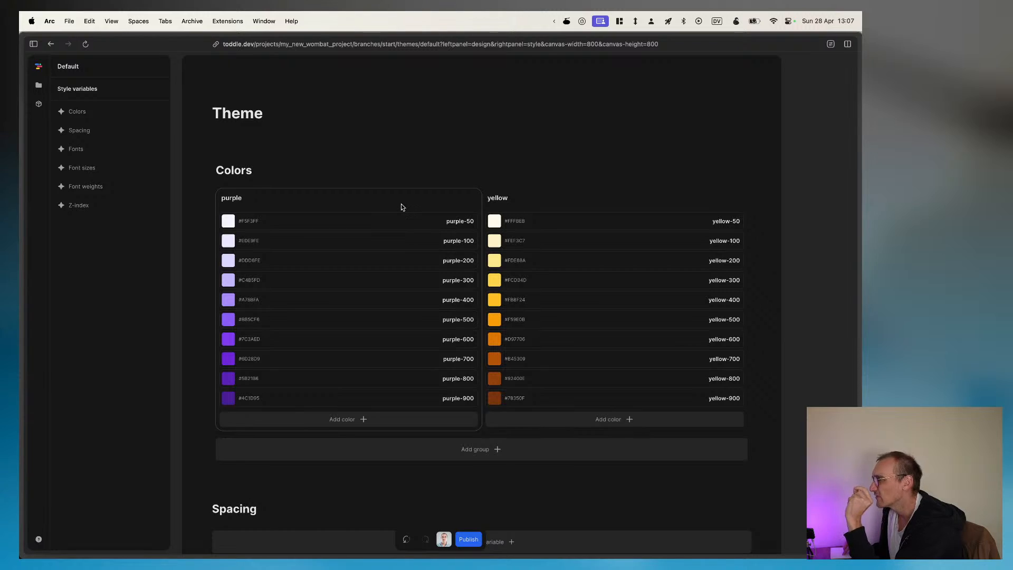
Step: Delete the yellow and purple color groups from the Default theme
{"action": "left_click", "coordinate": [473, 201]}
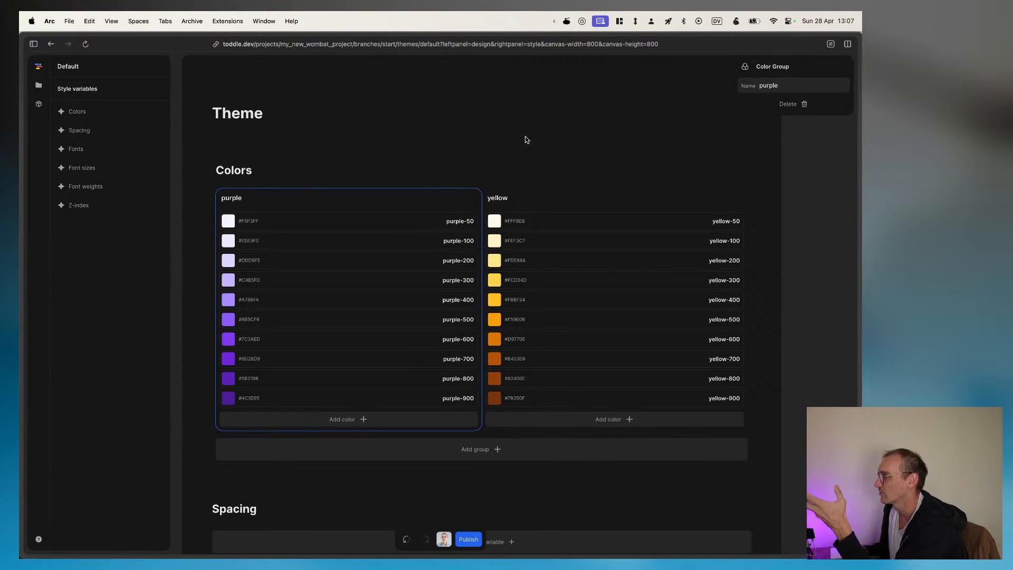
{"action": "left_click", "coordinate": [567, 166]}
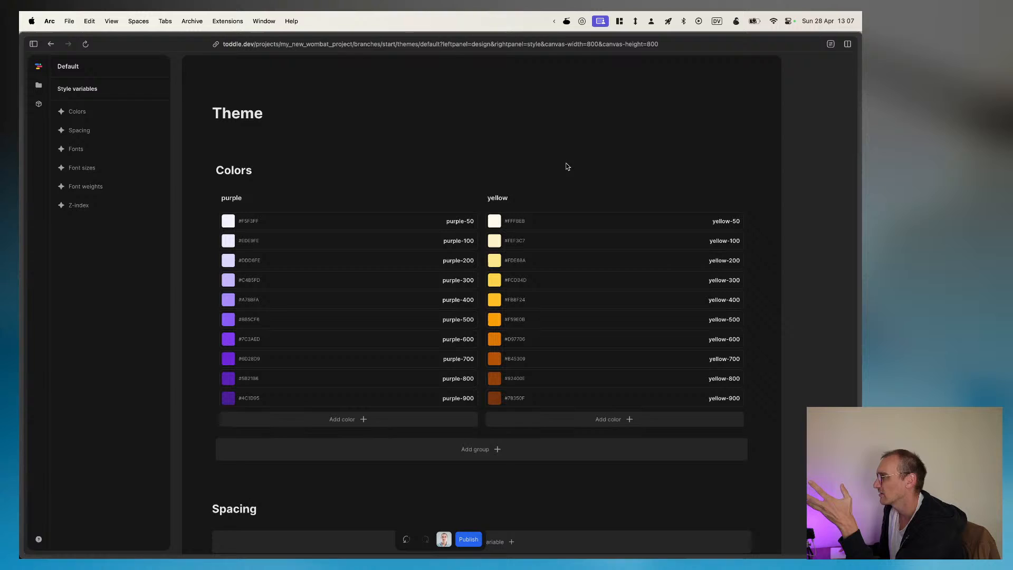
{"action": "left_click", "coordinate": [573, 201]}
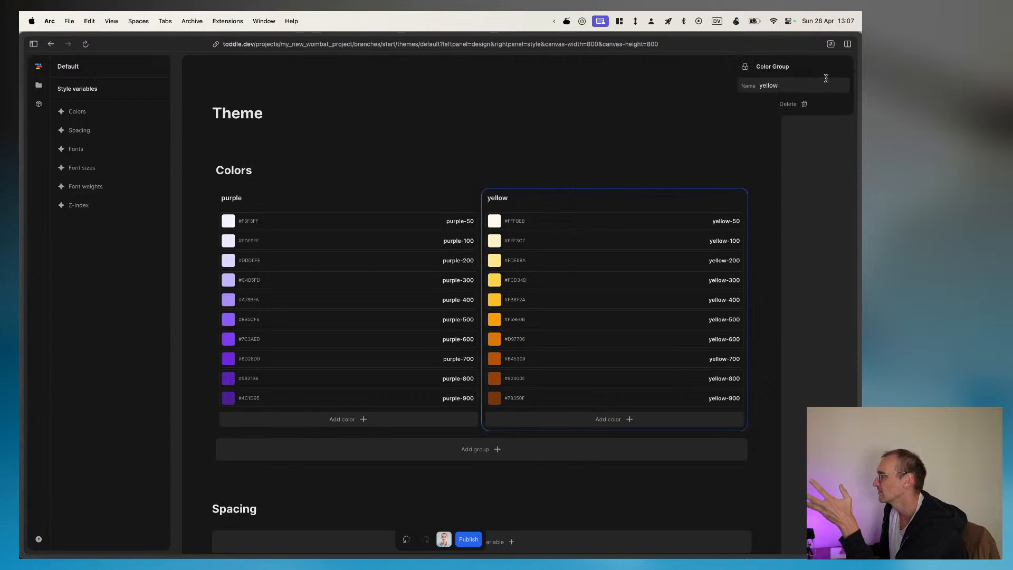
{"action": "right_click", "coordinate": [783, 107]}
{"action": "left_click", "coordinate": [588, 113]}
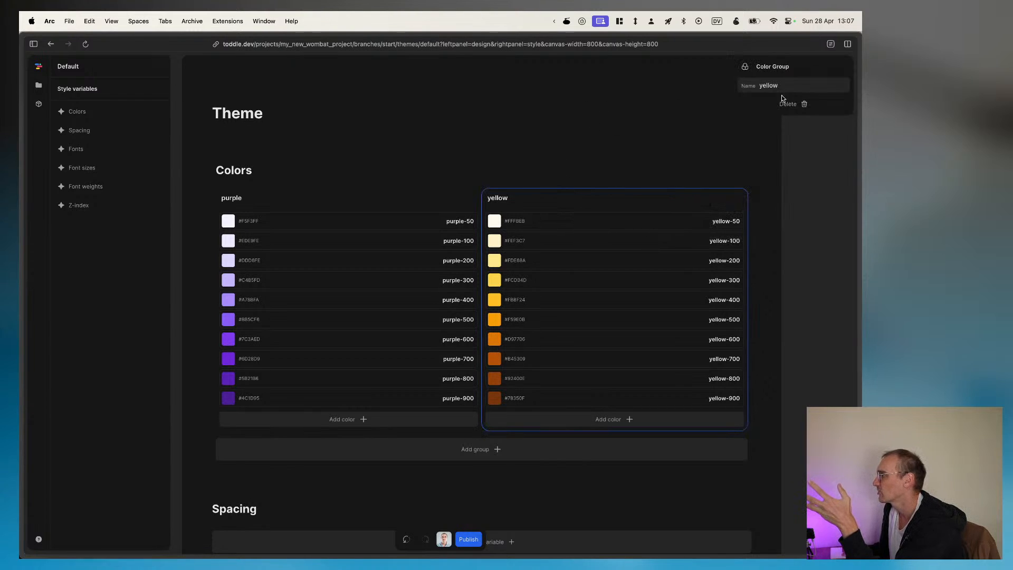
{"action": "left_click", "coordinate": [788, 104]}
{"action": "left_click", "coordinate": [377, 199]}
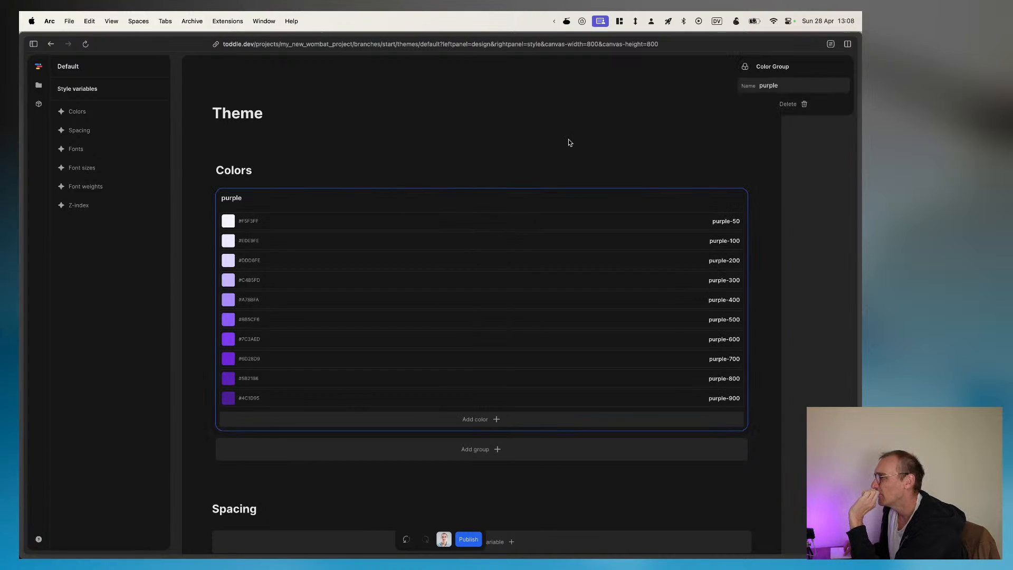
{"action": "left_click", "coordinate": [786, 104]}
Step: Add a new color group to the theme and name it "Main groups"
{"action": "left_click", "coordinate": [448, 201]}
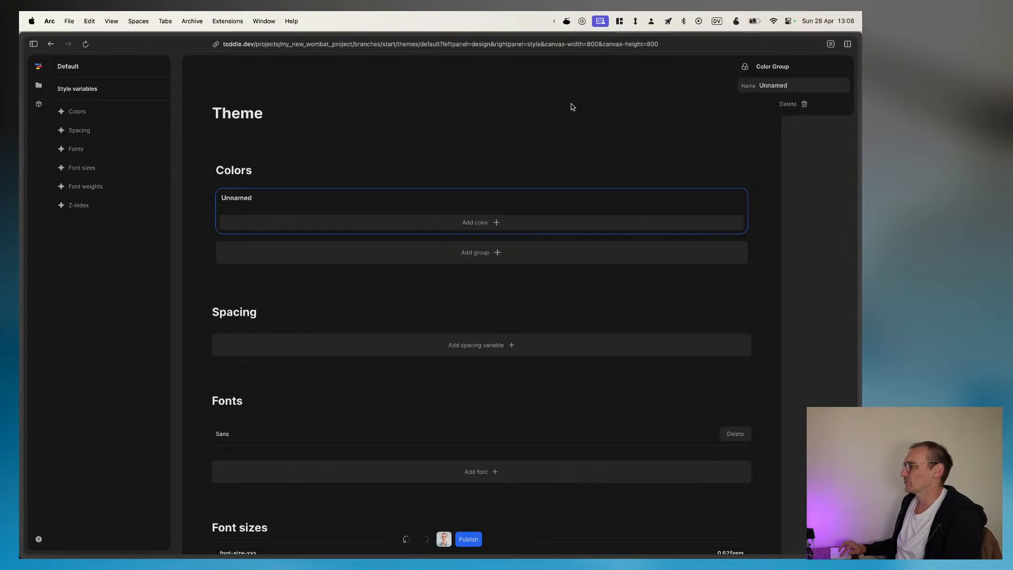
{"action": "double_click", "coordinate": [773, 85]}
{"action": "type", "text": "Ma"}
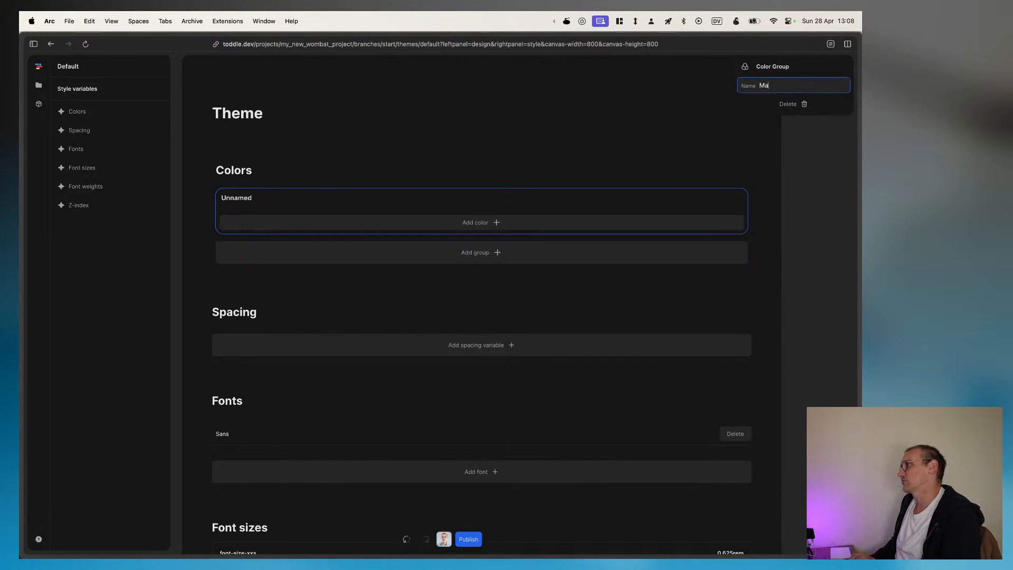
{"action": "type", "text": "in groups"}
{"action": "left_click", "coordinate": [567, 120]}
{"action": "left_click", "coordinate": [223, 200]}
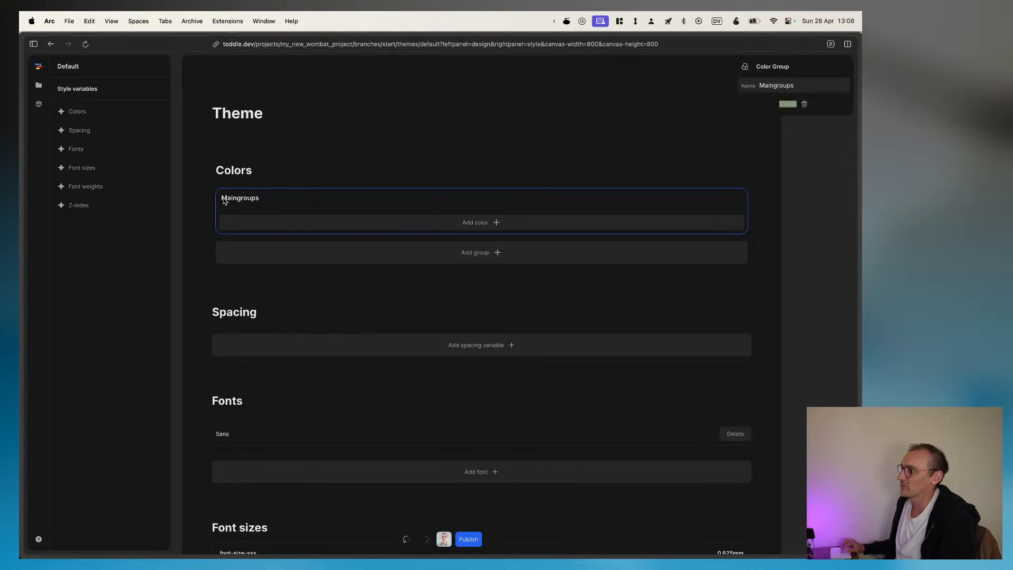
{"action": "left_click", "coordinate": [224, 200]}
{"action": "left_click", "coordinate": [242, 198]}
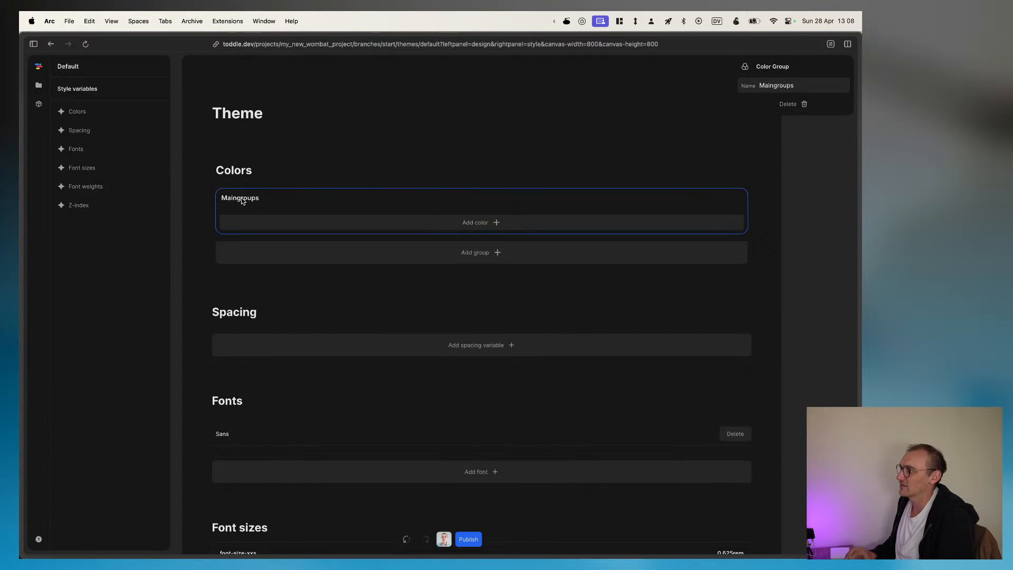
{"action": "left_click", "coordinate": [303, 167]}
{"action": "left_click", "coordinate": [404, 196]}
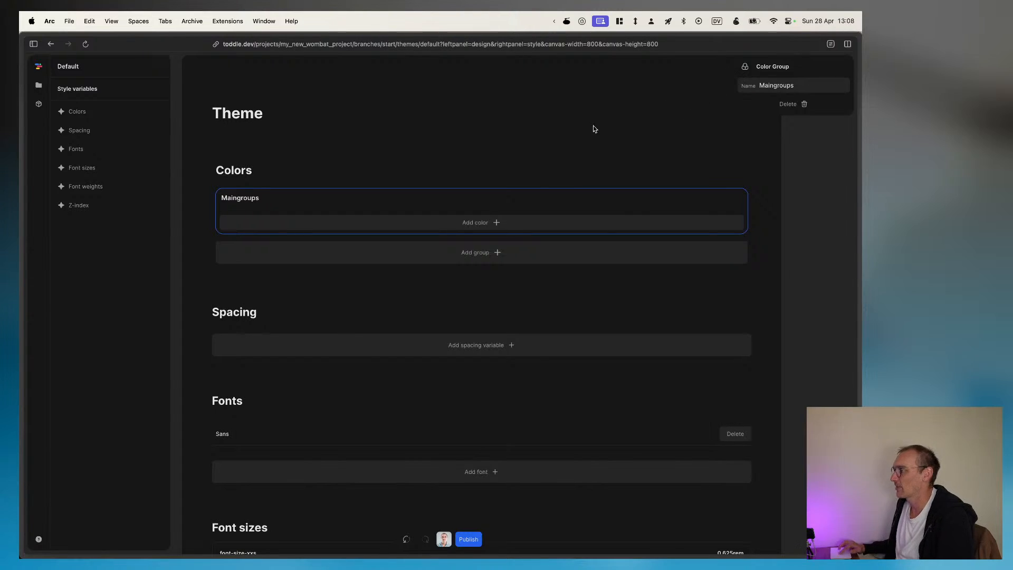
Step: Add a color to the Maingroups group with the value #CDA7FB and name it Purple
{"action": "left_click", "coordinate": [479, 223]}
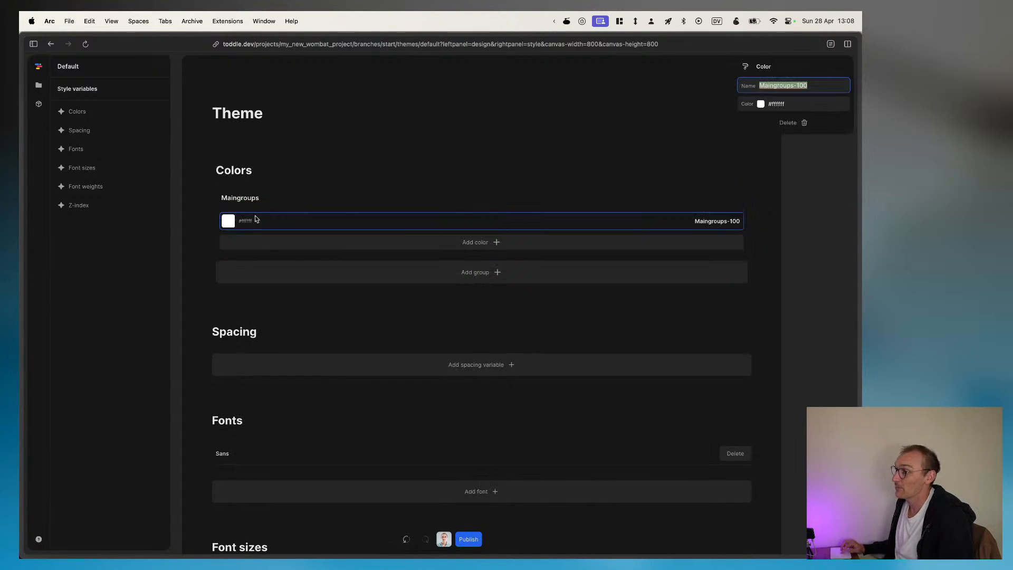
{"action": "left_click", "coordinate": [266, 220]}
{"action": "left_click", "coordinate": [537, 221]}
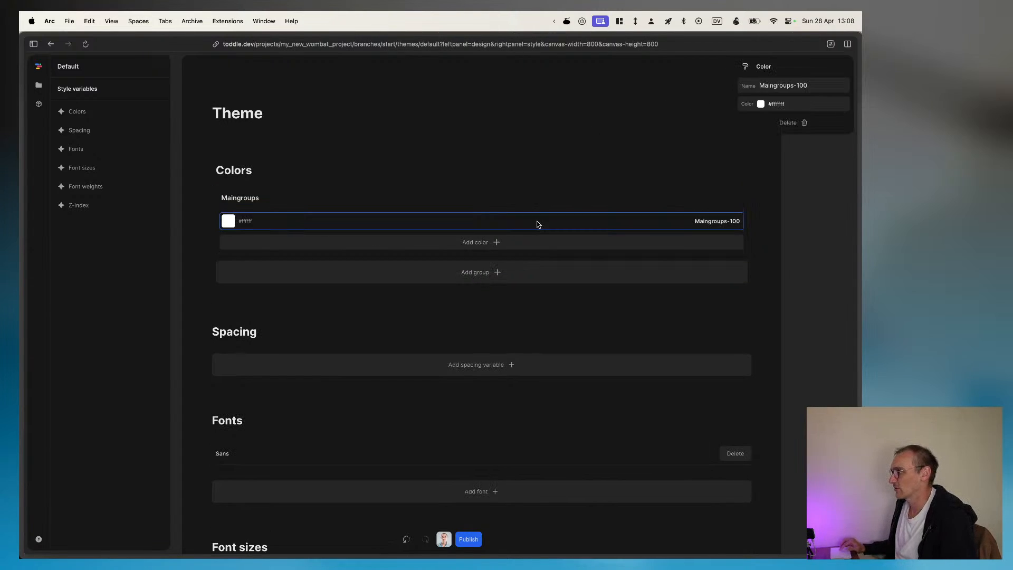
{"action": "left_click", "coordinate": [786, 104]}
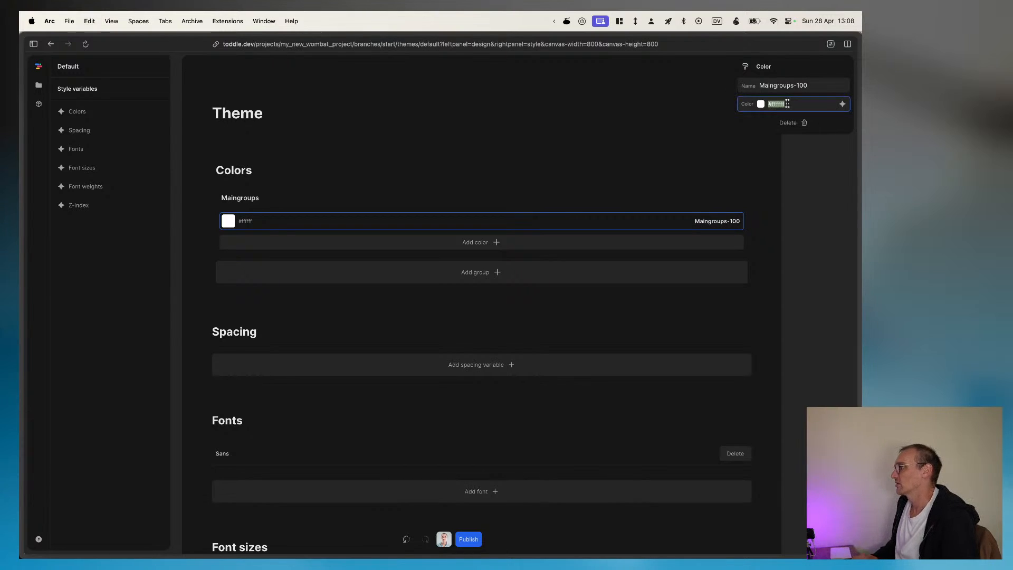
{"action": "key", "text": "super+v"}
{"action": "key", "text": "Tab"}
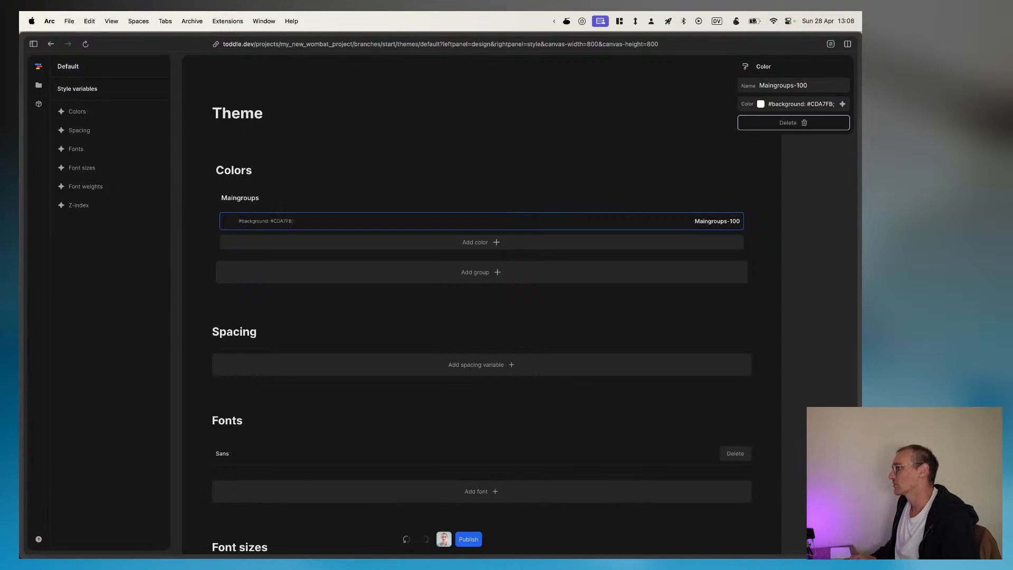
{"action": "left_click", "coordinate": [805, 104]}
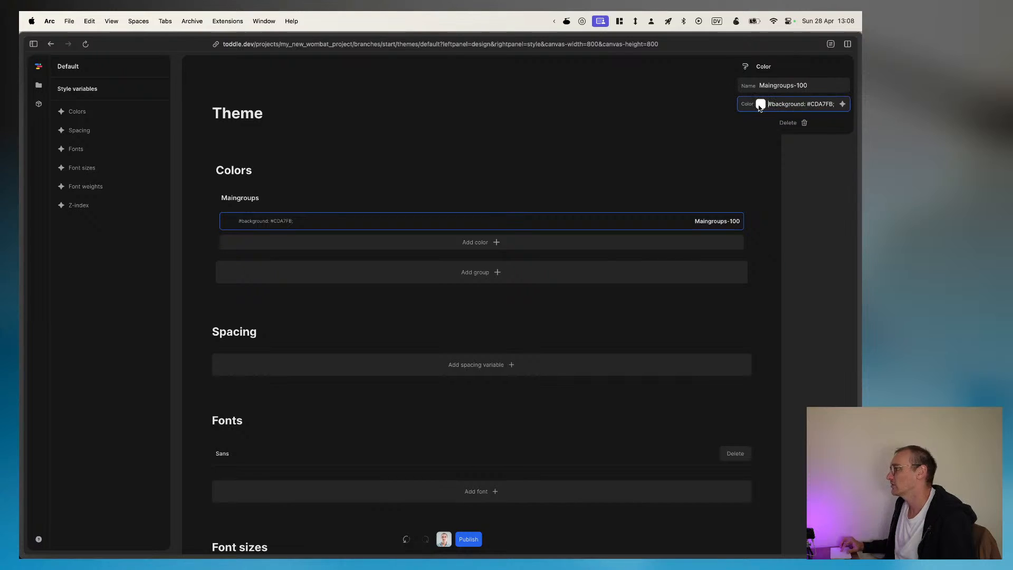
{"action": "left_click_drag", "start_coordinate": [769, 104], "coordinate": [804, 104]}
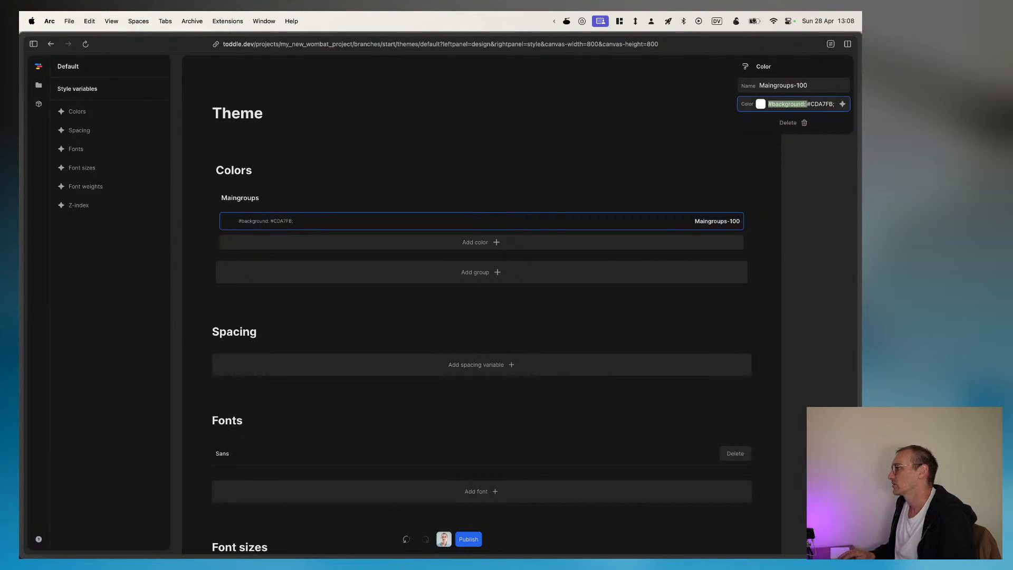
{"action": "key", "text": "BackSpace"}
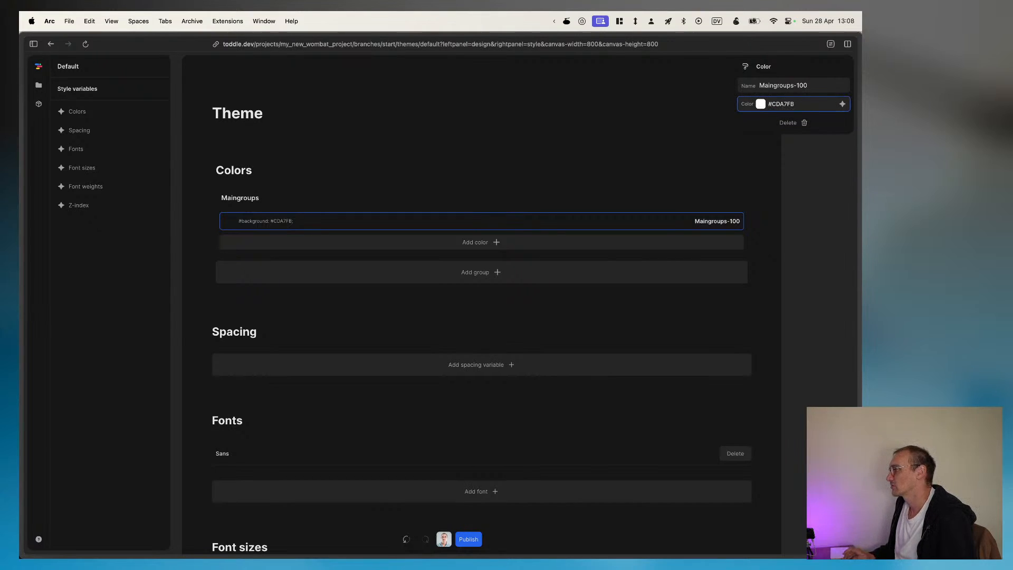
{"action": "key", "text": "shift+Tab"}
{"action": "type", "text": "P"}
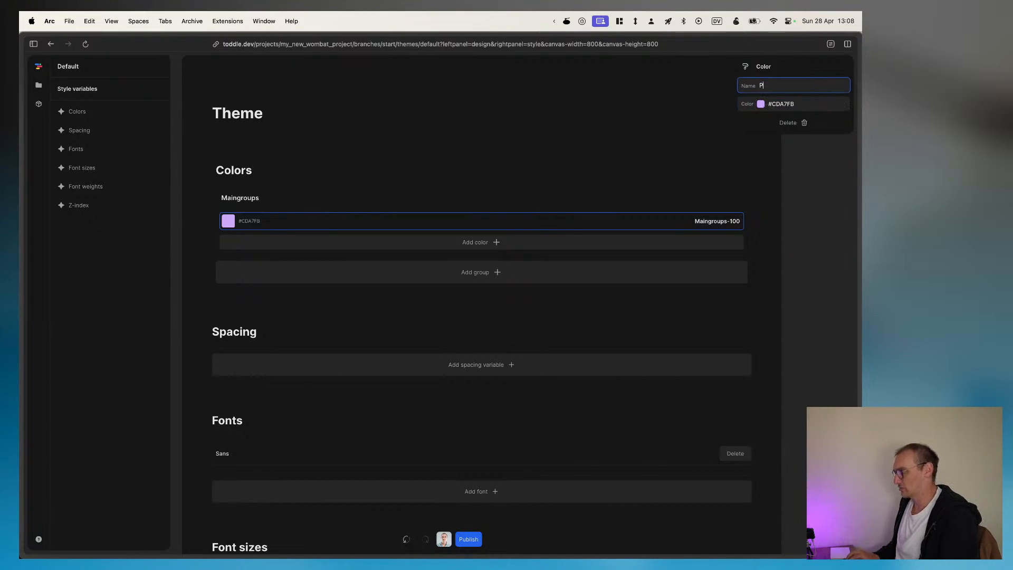
Step: Switch to Figma and copy the yellow SIGNATURES pill's hex color, #FFED65
{"action": "key", "text": "super+Tab"}
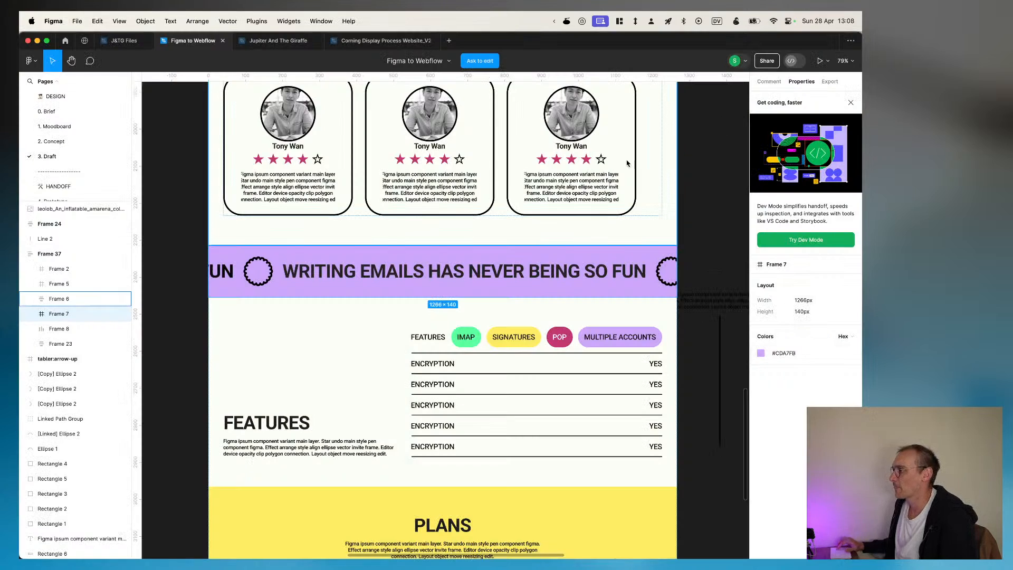
{"action": "left_click", "coordinate": [503, 333]}
{"action": "double_click", "coordinate": [504, 332]}
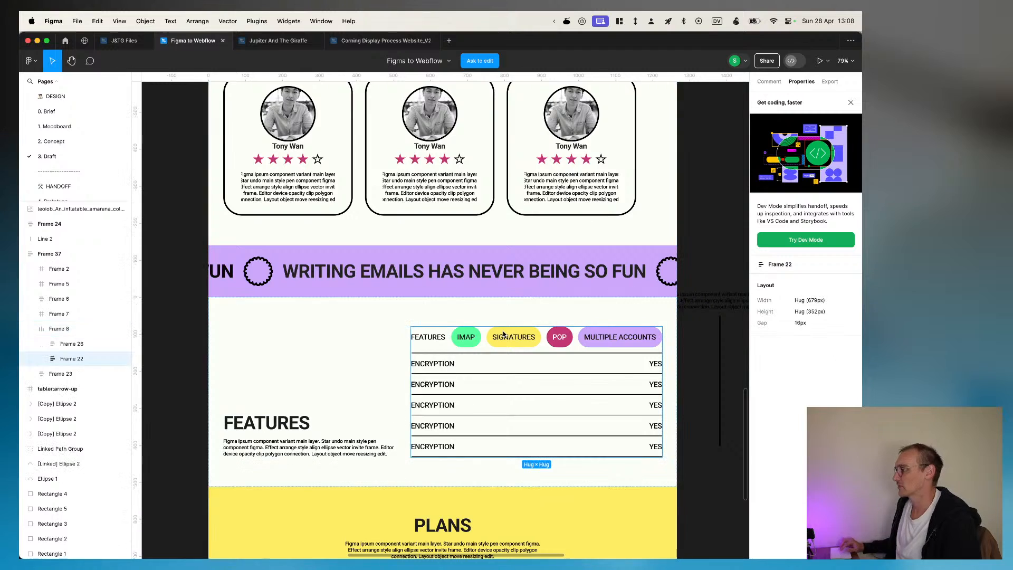
{"action": "double_click", "coordinate": [503, 332]}
{"action": "double_click", "coordinate": [504, 333]}
{"action": "double_click", "coordinate": [504, 332]}
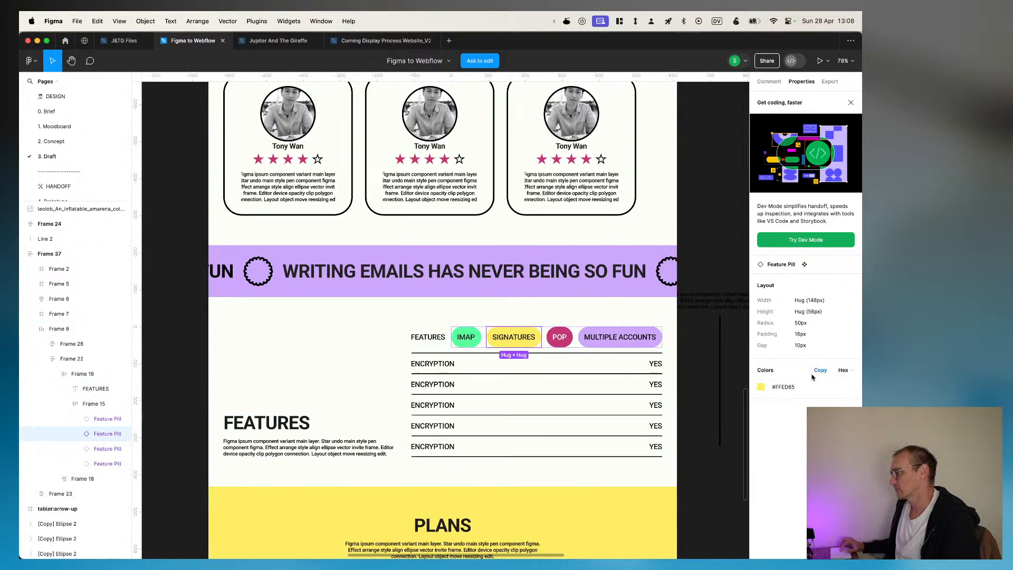
{"action": "left_click", "coordinate": [822, 371]}
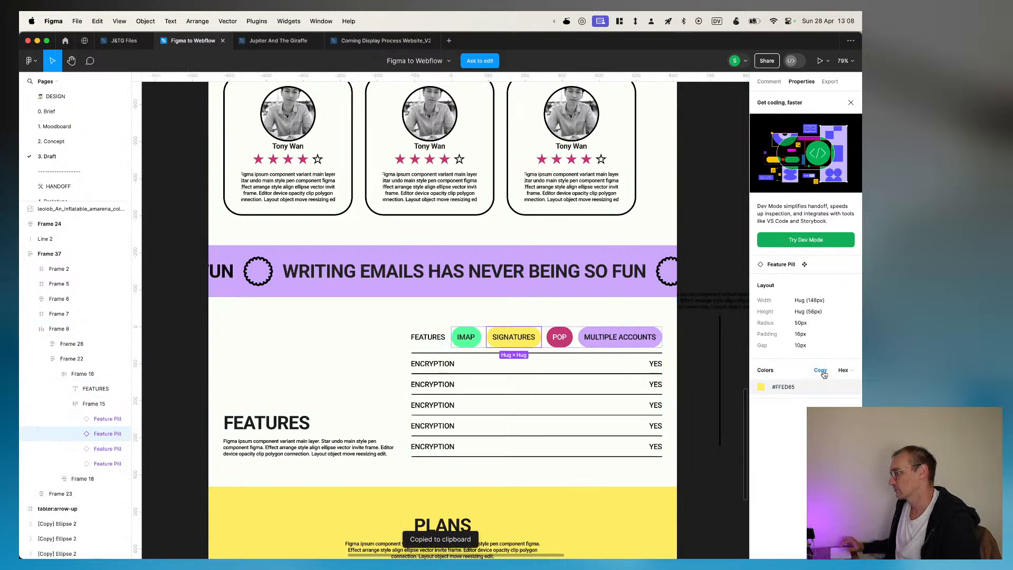
{"action": "left_click", "coordinate": [792, 388]}
Step: Switch back to toddle and add a color named Yellow with the value #FFED65 to the Maingroups group
{"action": "key", "text": "super+Tab"}
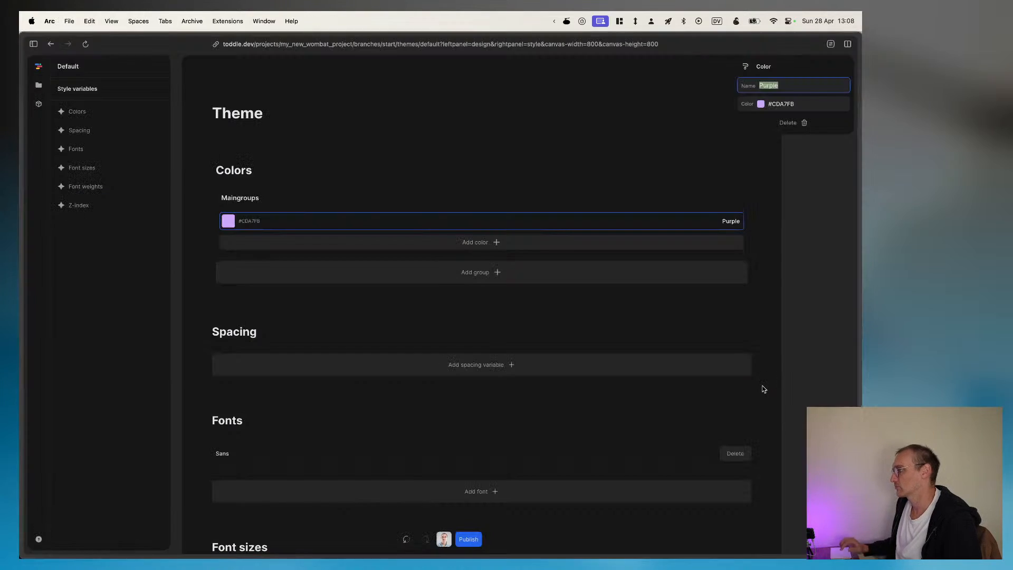
{"action": "left_click", "coordinate": [485, 242]}
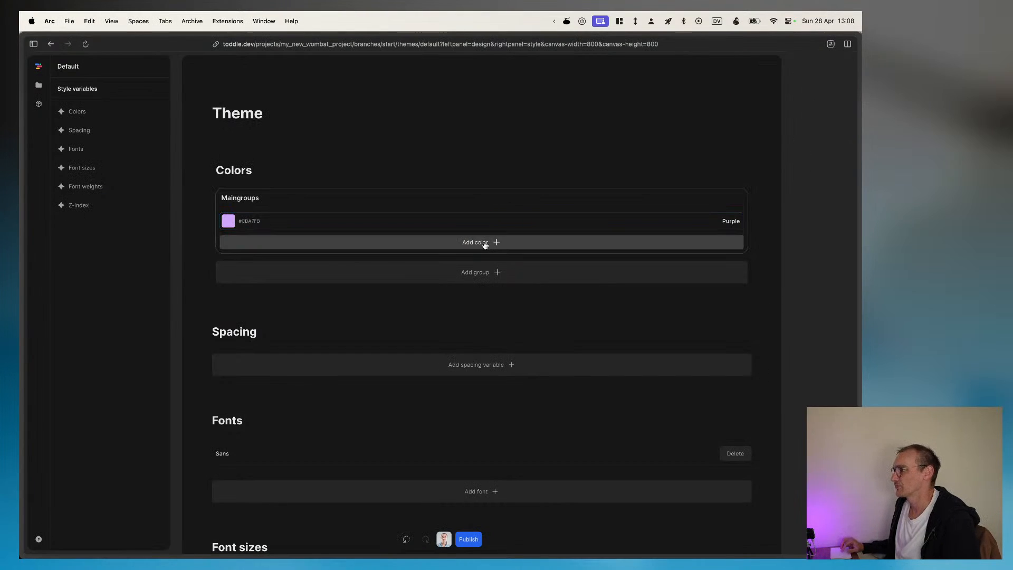
{"action": "type", "text": "Ye"}
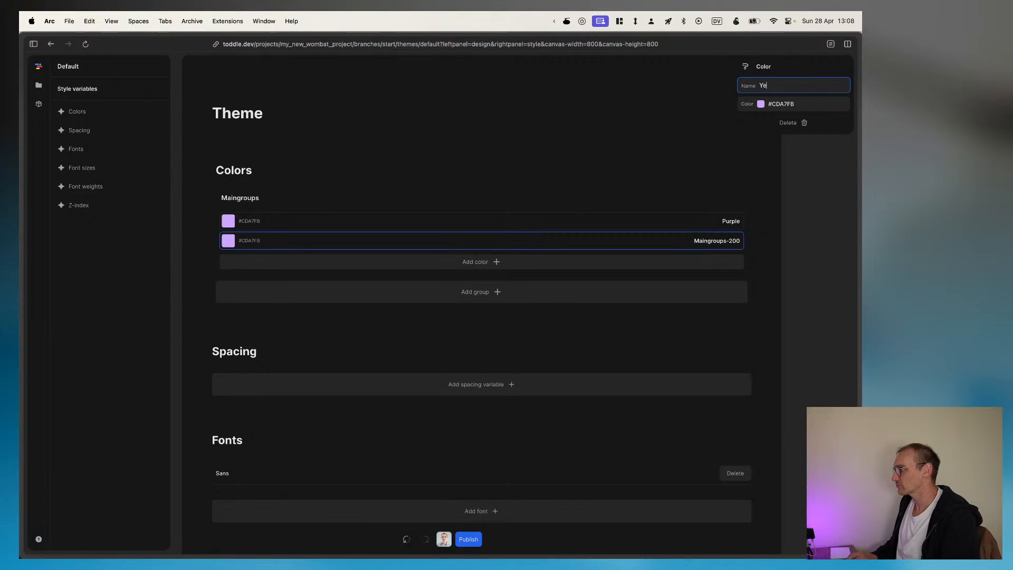
{"action": "type", "text": "llow"}
{"action": "key", "text": "Tab"}
{"action": "key", "text": "super+a"}
{"action": "key", "text": "super+v"}
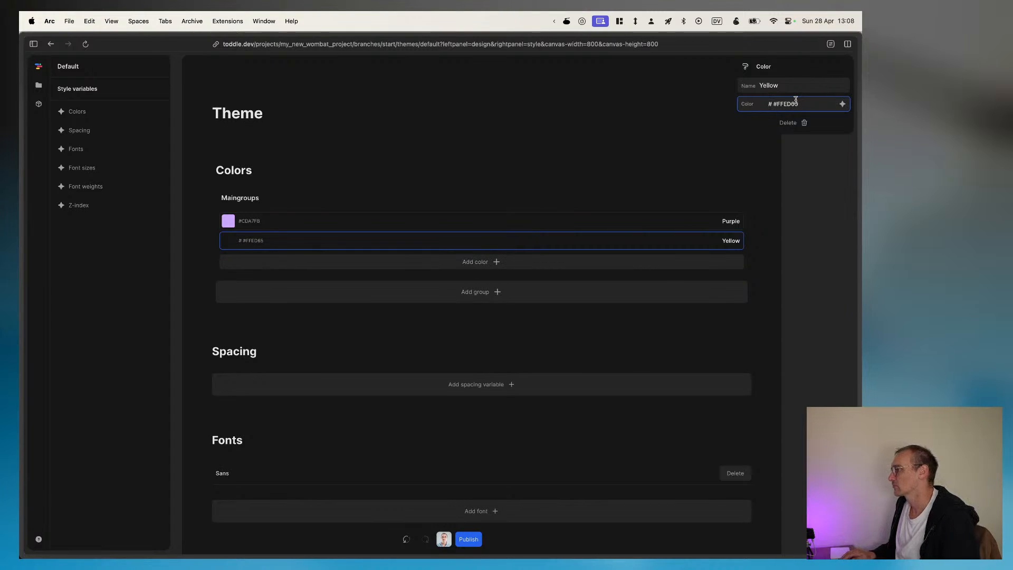
{"action": "key", "text": "BackSpace"}
Step: Switch to Figma and copy the green IMAP pill's hex color, #59FFA0
{"action": "key", "text": "super+Tab"}
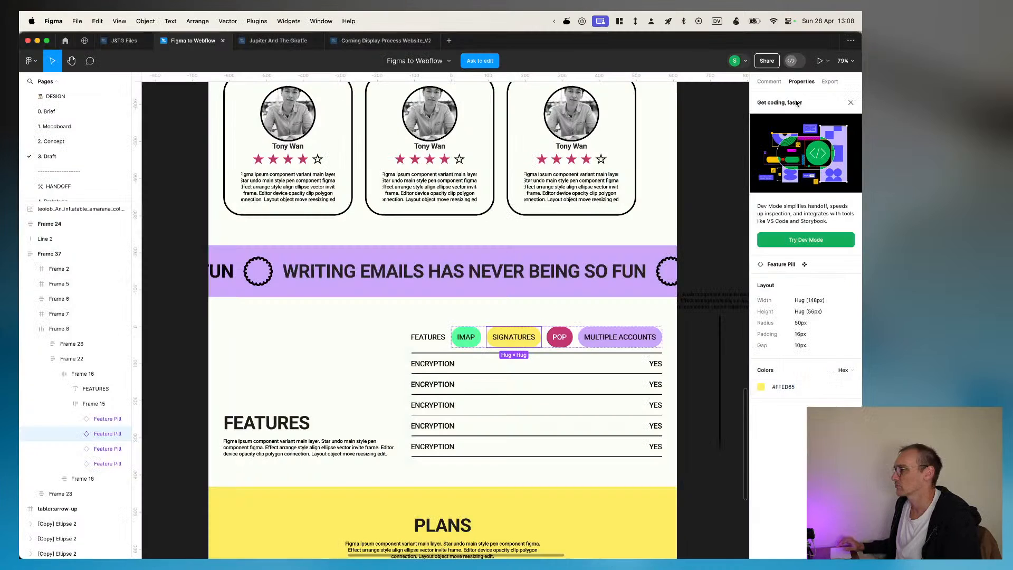
{"action": "left_click", "coordinate": [467, 334]}
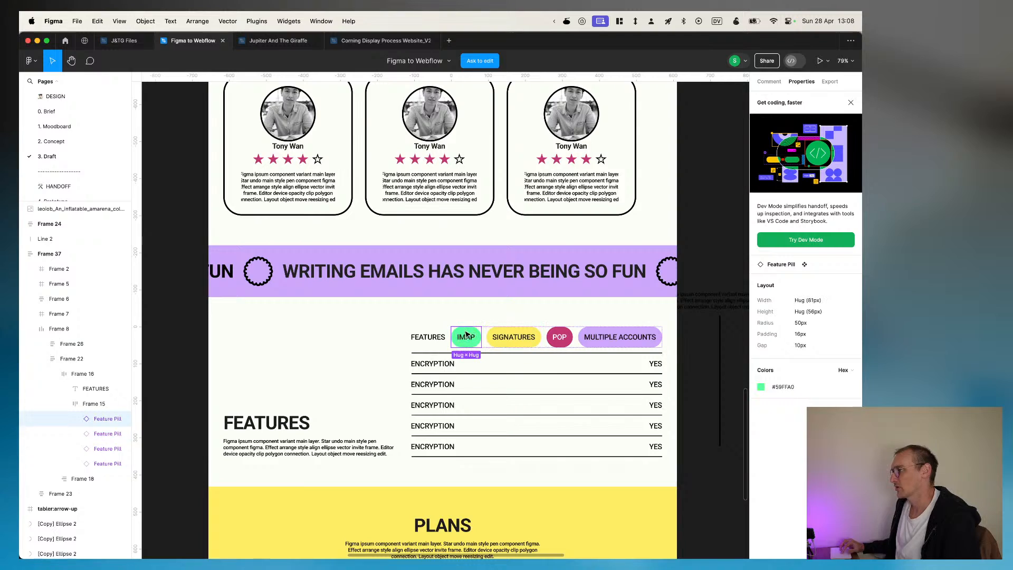
{"action": "left_click", "coordinate": [784, 387]}
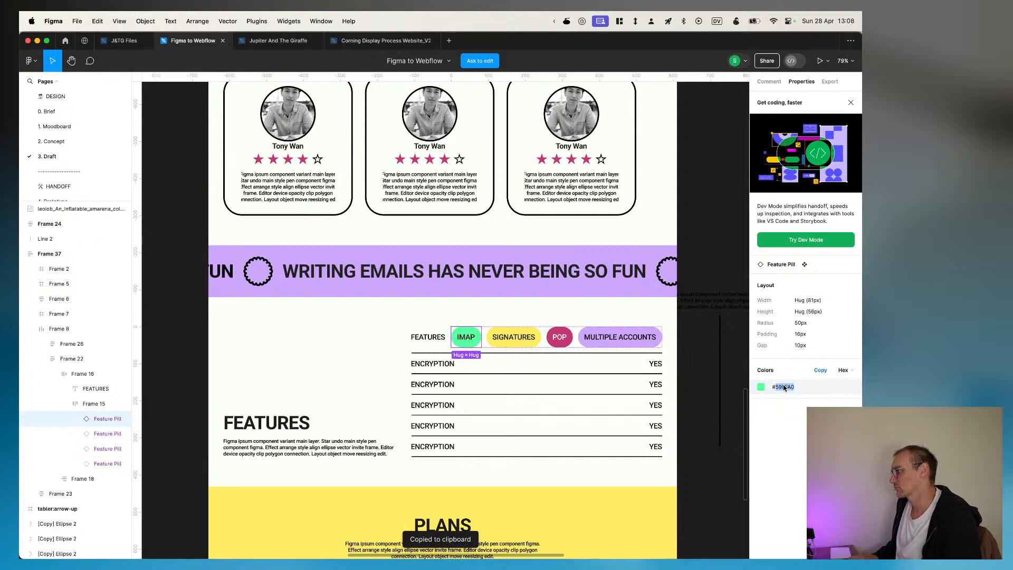
Step: Return to toddle and add a color named Green with the value #59FFA0 to the Maingroups group
{"action": "key", "text": "super+Tab"}
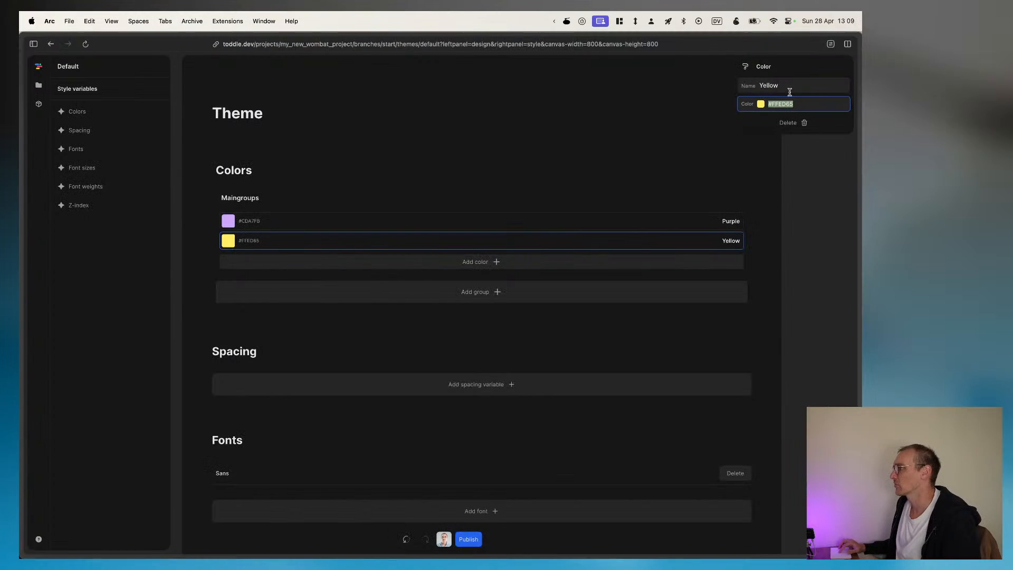
{"action": "left_click", "coordinate": [488, 268]}
{"action": "type", "text": "Green"}
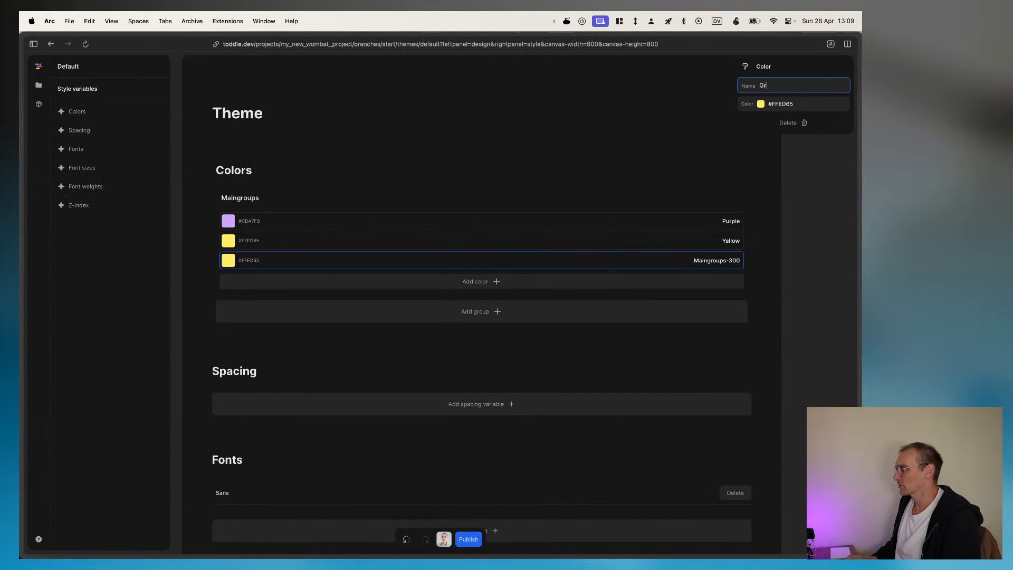
{"action": "key", "text": "Tab"}
{"action": "key", "text": "Tab"}
{"action": "key", "text": "super+v"}
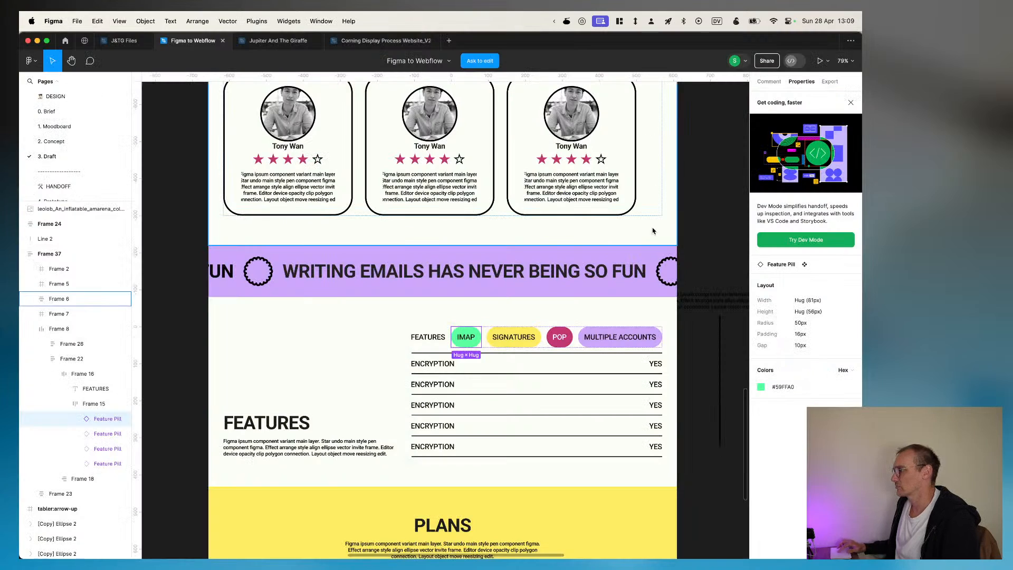
Step: Copy the POP feature pill's hex color, #C33873, in Figma and switch back to toddle
{"action": "left_click", "coordinate": [559, 343]}
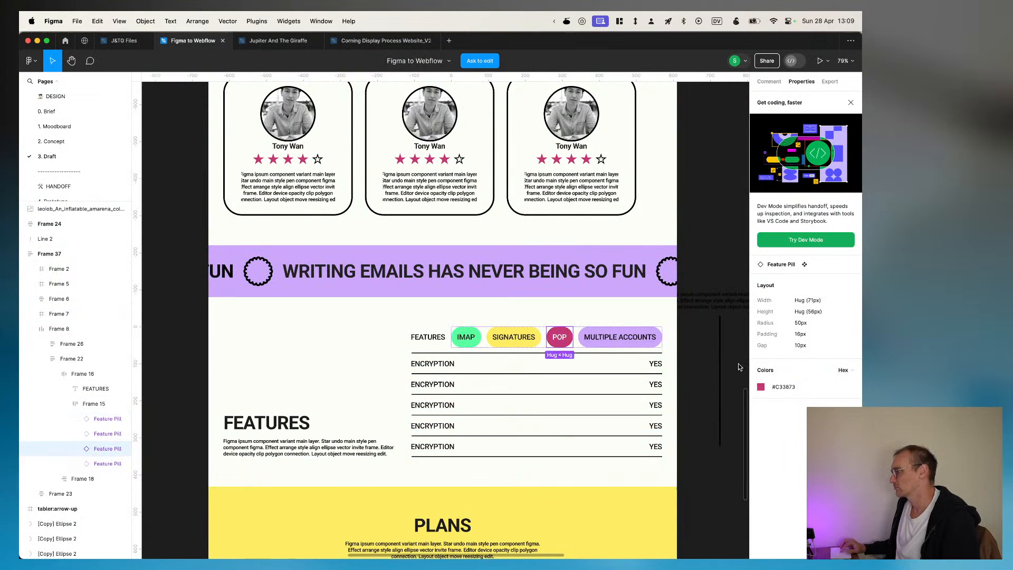
{"action": "left_click", "coordinate": [780, 387]}
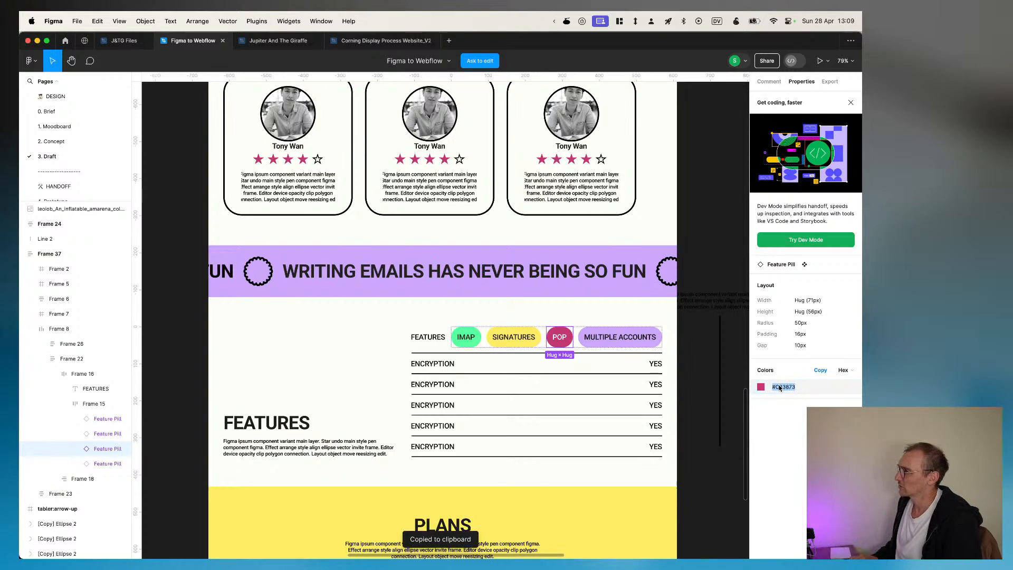
{"action": "key", "text": "super+Tab"}
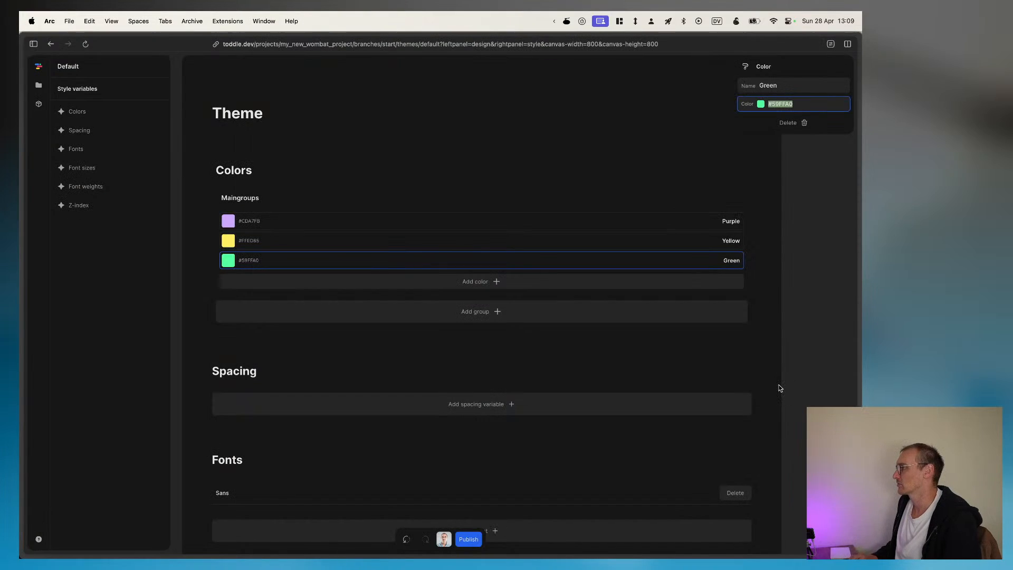
Step: Add a color named Red with the value #C33873 to the Maingroups group
{"action": "left_click", "coordinate": [520, 281]}
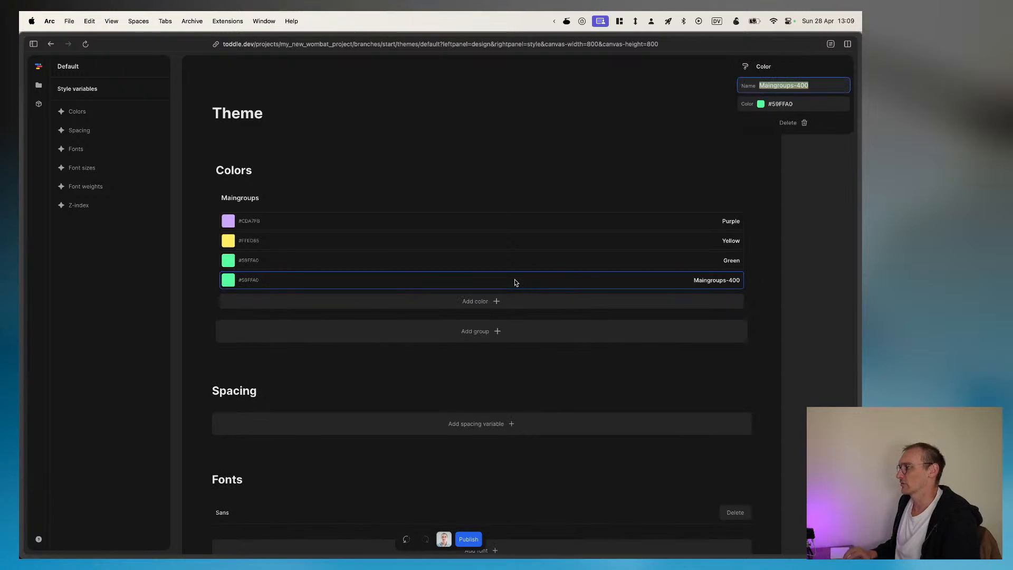
{"action": "type", "text": "Red"}
{"action": "key", "text": "Tab"}
{"action": "key", "text": "super+a"}
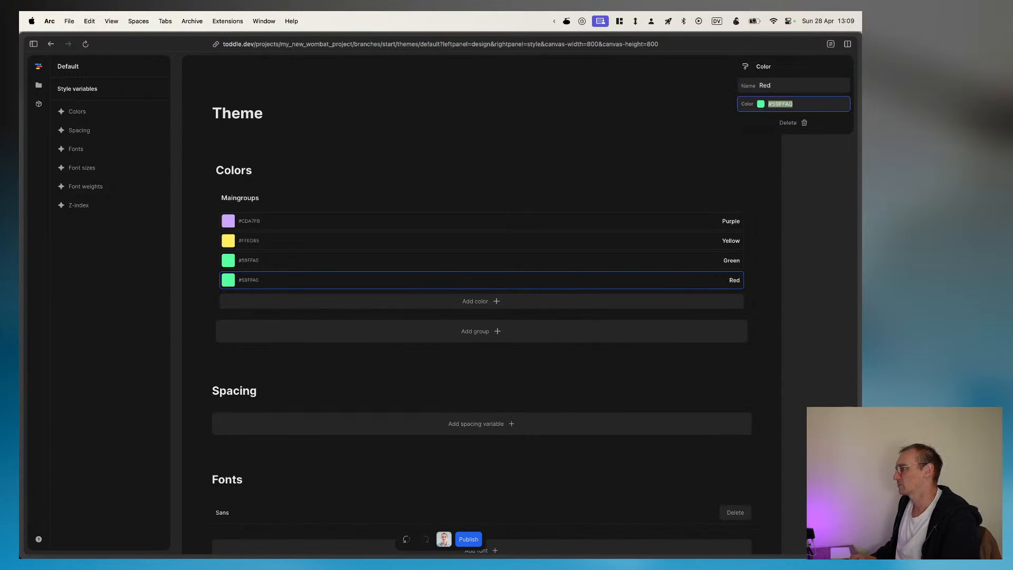
{"action": "key", "text": "super+v"}
{"action": "left_click", "coordinate": [356, 163]}
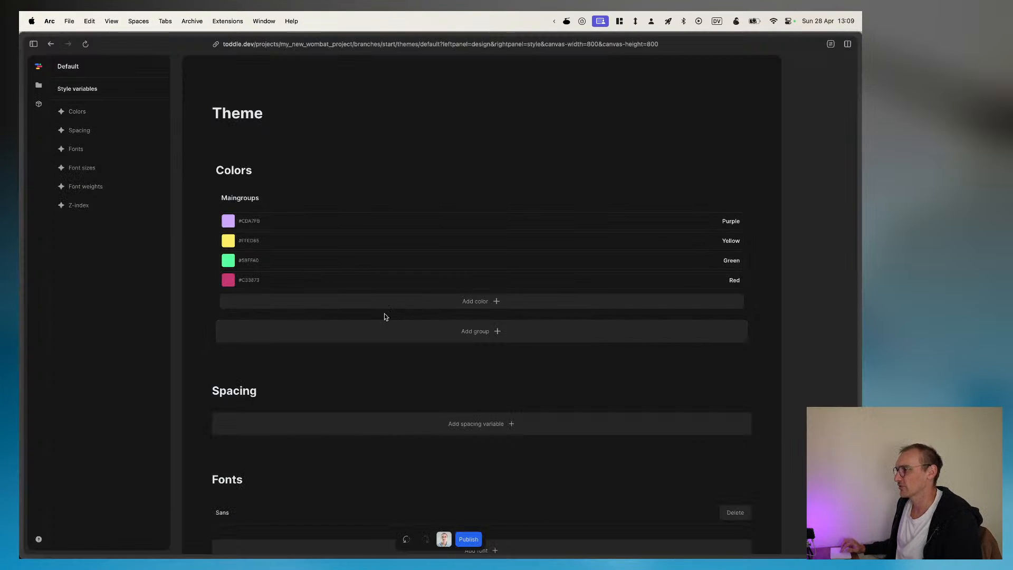
Step: Leave the theme, open the HomePage and select the header element in its element tree
{"action": "scroll", "coordinate": [484, 441], "scroll_direction": "down", "scroll_amount": 10}
{"action": "scroll", "coordinate": [485, 441], "scroll_direction": "down", "scroll_amount": 10}
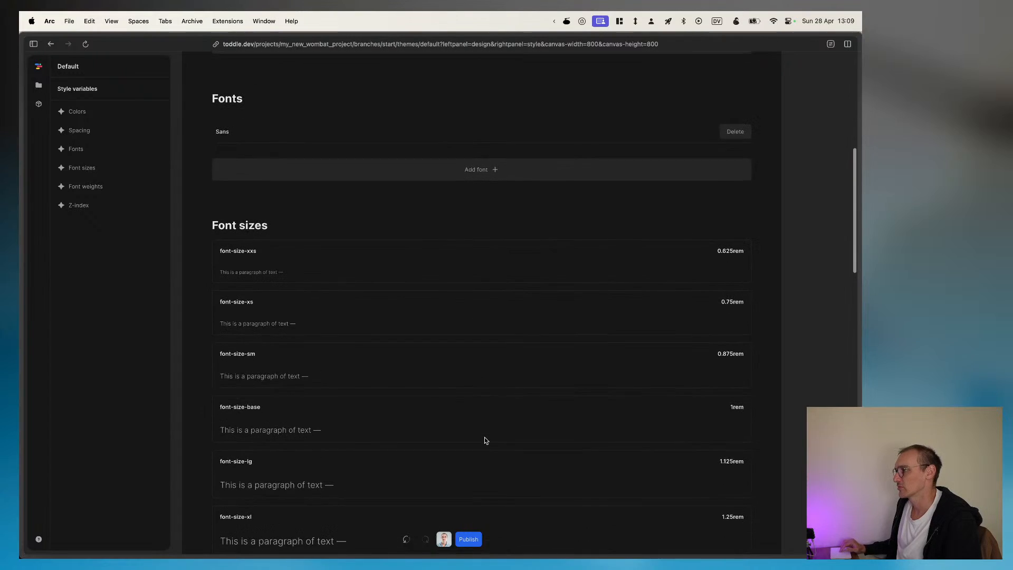
{"action": "scroll", "coordinate": [485, 441], "scroll_direction": "down", "scroll_amount": 20}
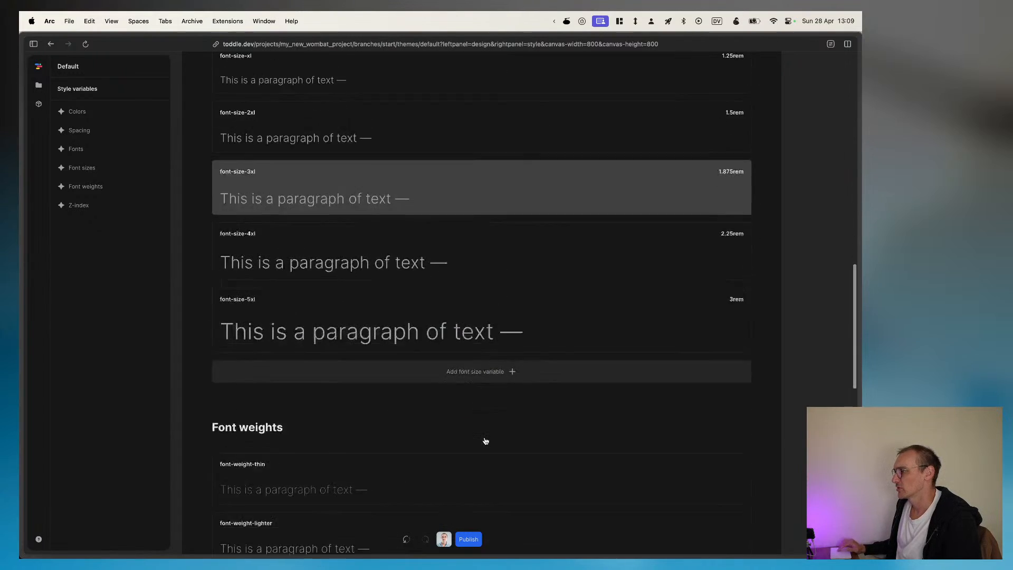
{"action": "scroll", "coordinate": [484, 441], "scroll_direction": "up", "scroll_amount": 15}
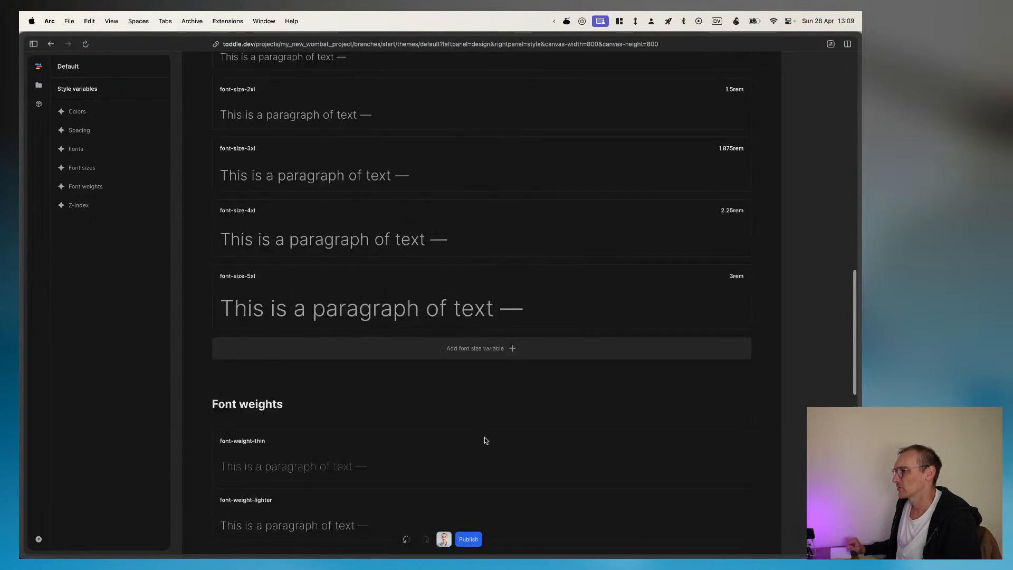
{"action": "left_click", "coordinate": [38, 87]}
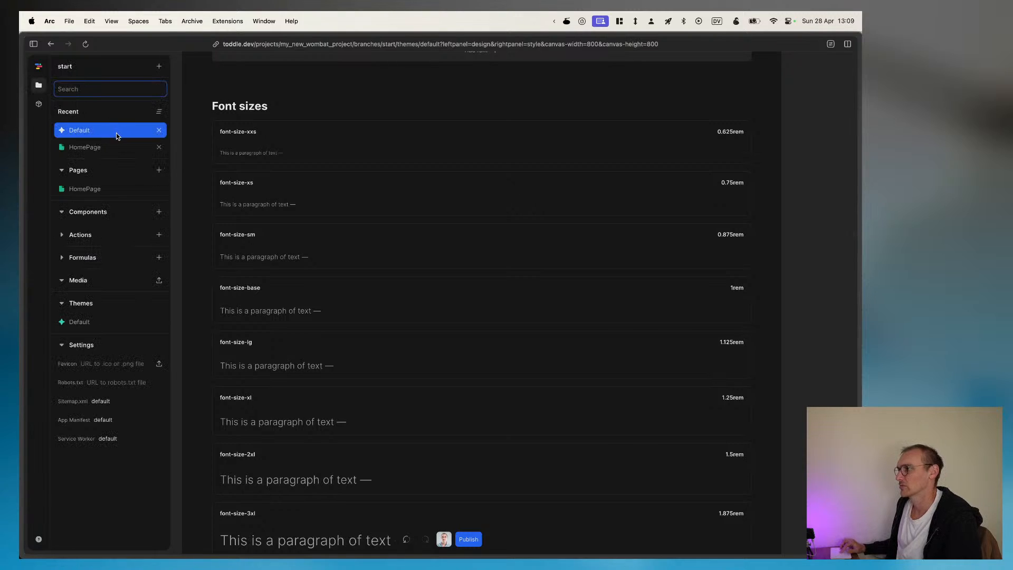
{"action": "left_click", "coordinate": [93, 148]}
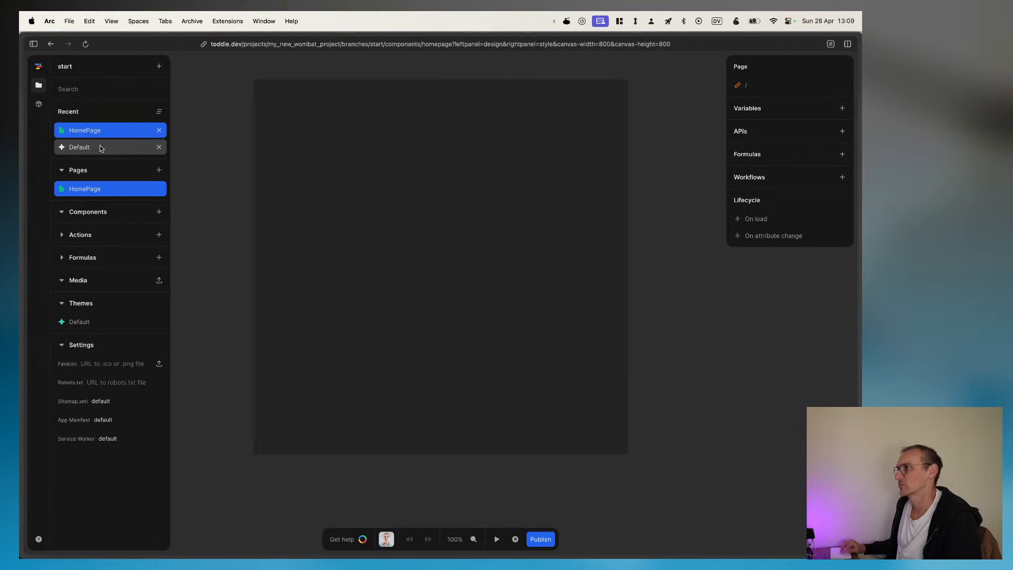
{"action": "left_click", "coordinate": [38, 87]}
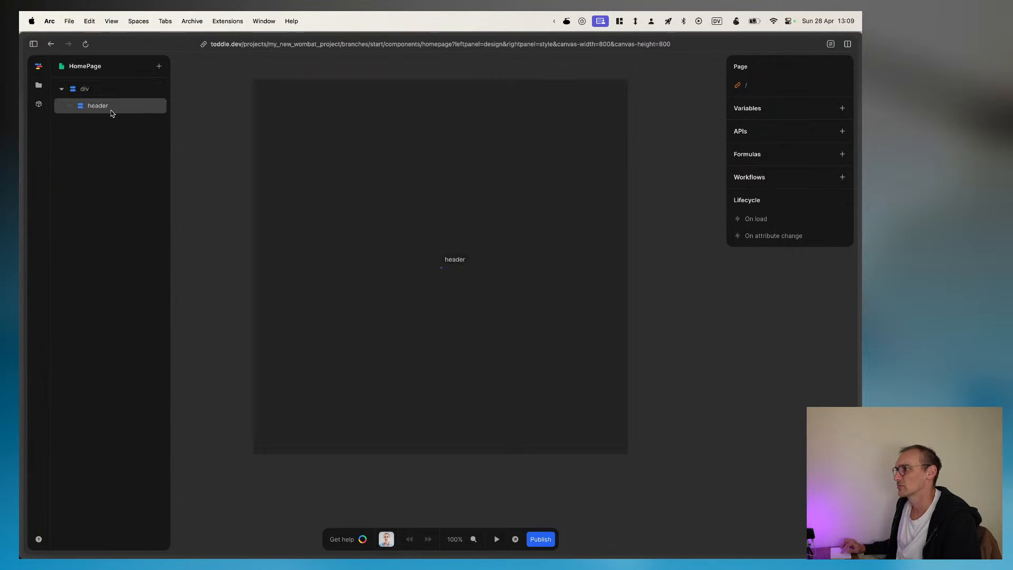
{"action": "left_click", "coordinate": [38, 86]}
{"action": "left_click", "coordinate": [39, 85]}
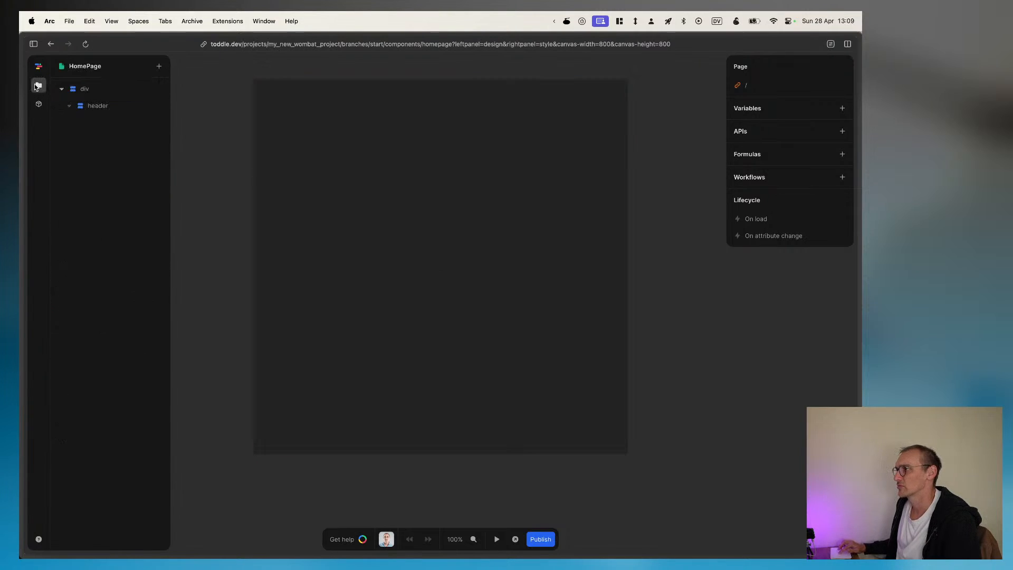
{"action": "left_click", "coordinate": [99, 107]}
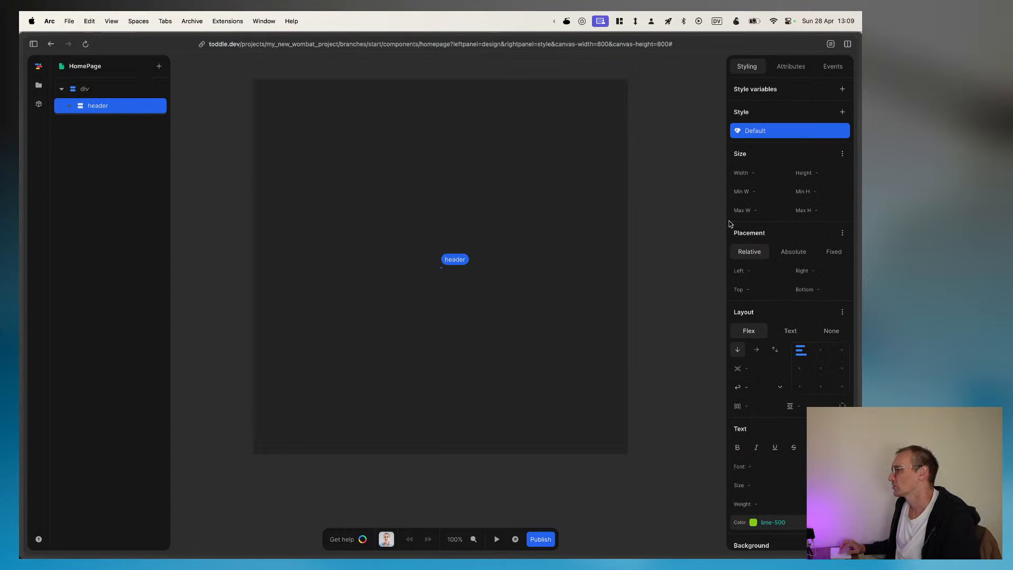
Step: Set the layout of the HomePage's root div to None
{"action": "left_click", "coordinate": [107, 87]}
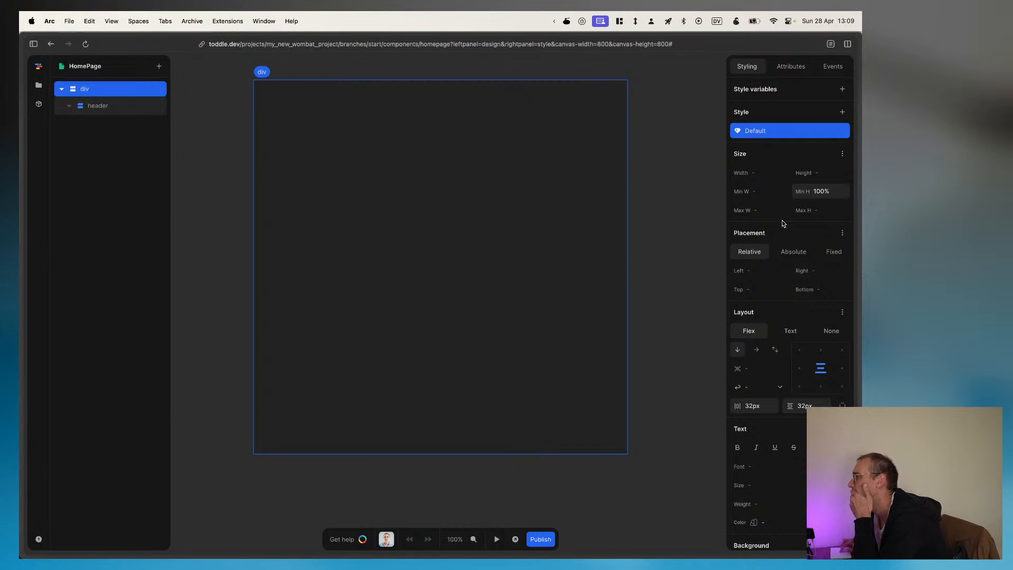
{"action": "scroll", "coordinate": [764, 266], "scroll_direction": "down", "scroll_amount": 2}
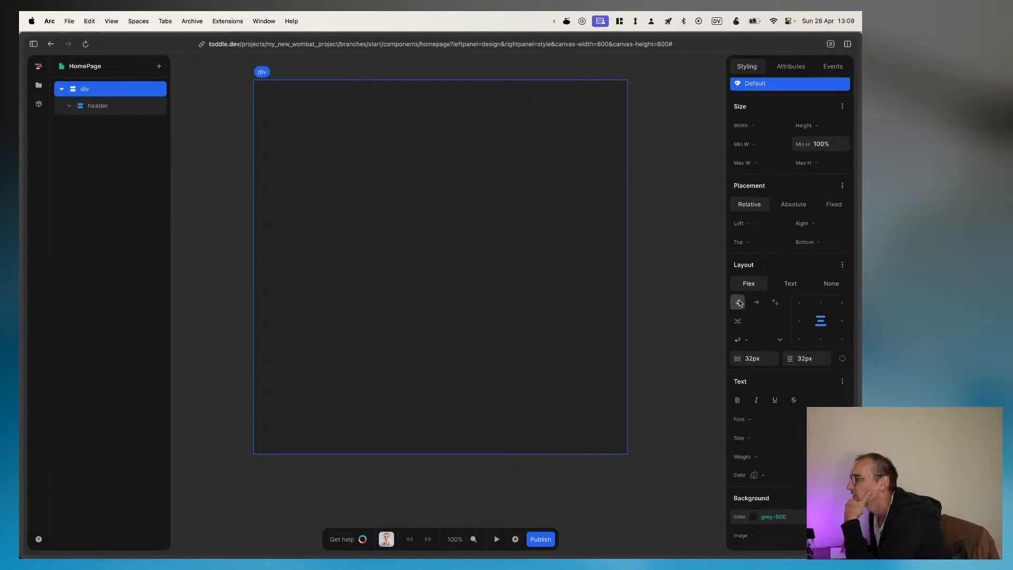
{"action": "left_click", "coordinate": [830, 285]}
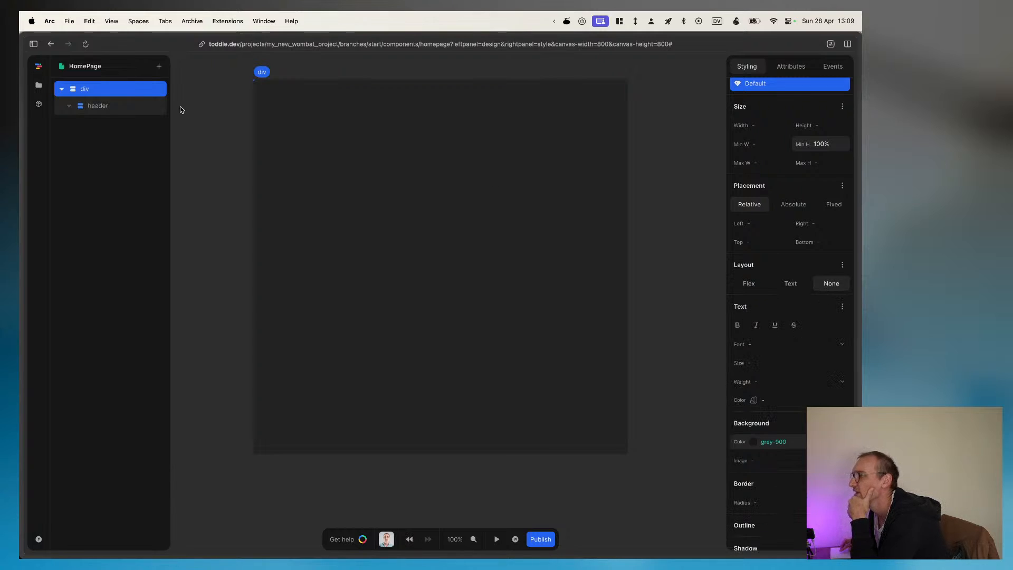
Step: Examine the header element's styling, attributes and events settings
{"action": "left_click", "coordinate": [94, 107]}
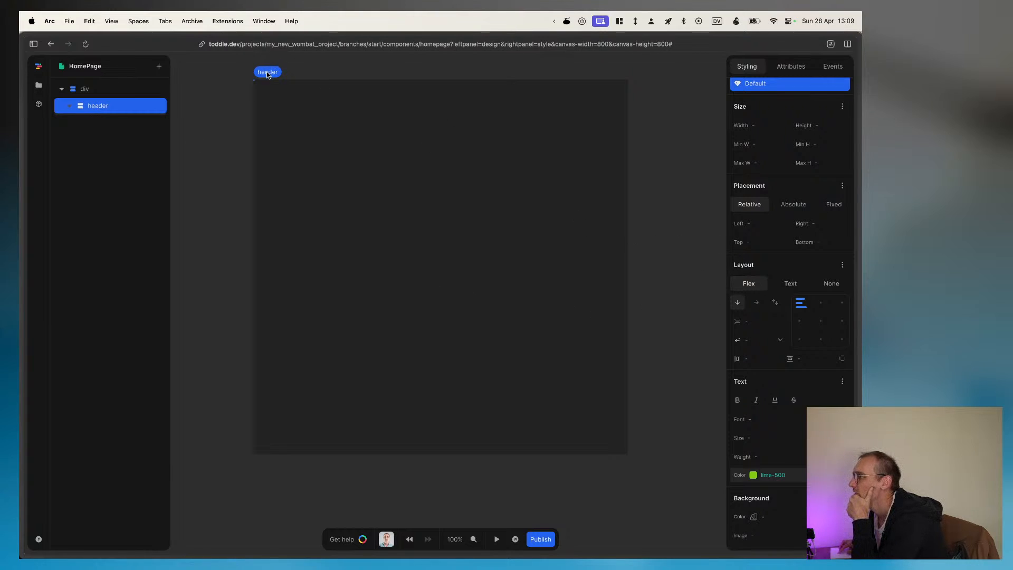
{"action": "left_click", "coordinate": [252, 84]}
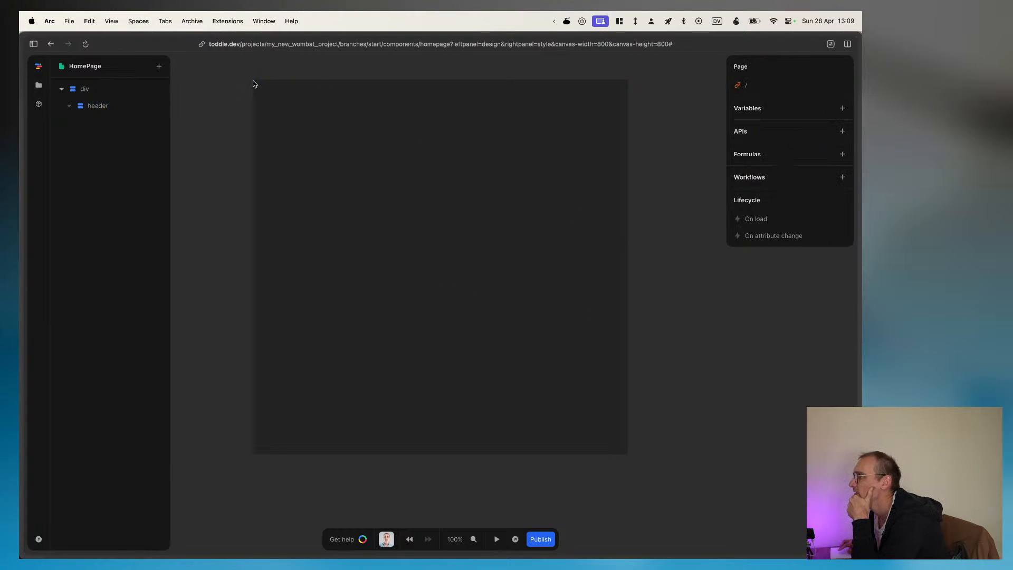
{"action": "left_click", "coordinate": [95, 105]}
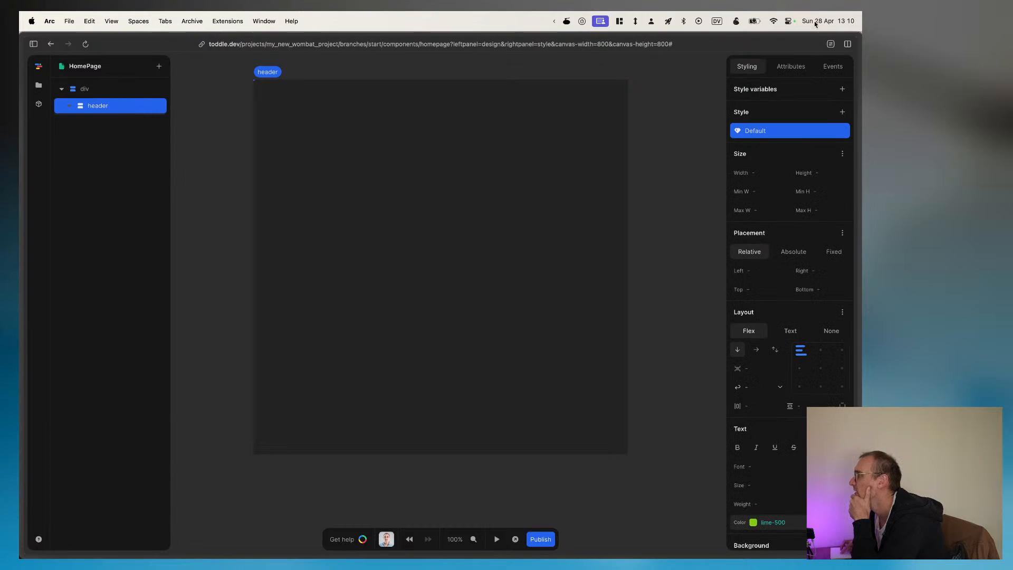
{"action": "left_click", "coordinate": [785, 69]}
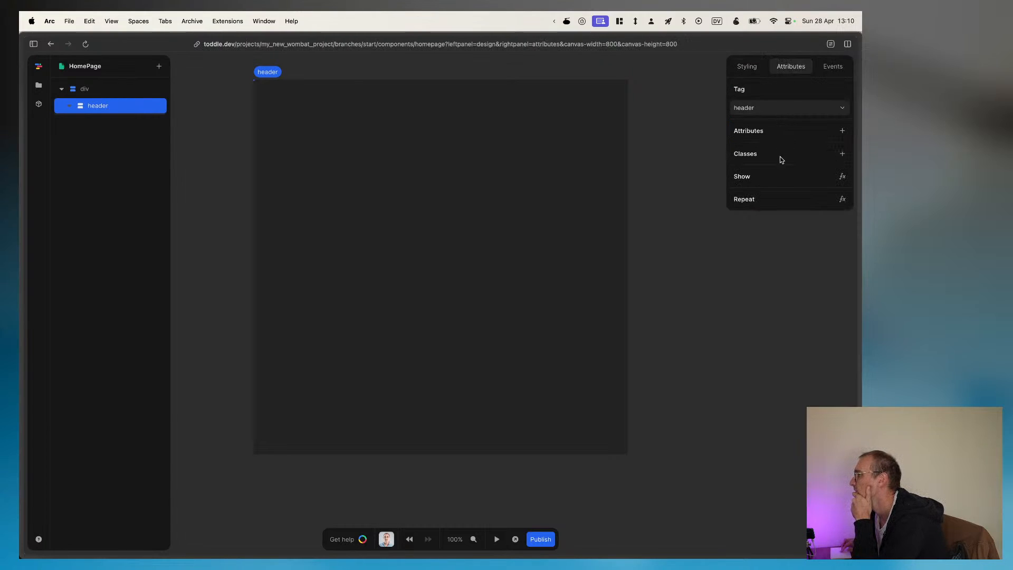
{"action": "left_click", "coordinate": [832, 67]}
{"action": "left_click", "coordinate": [738, 67]}
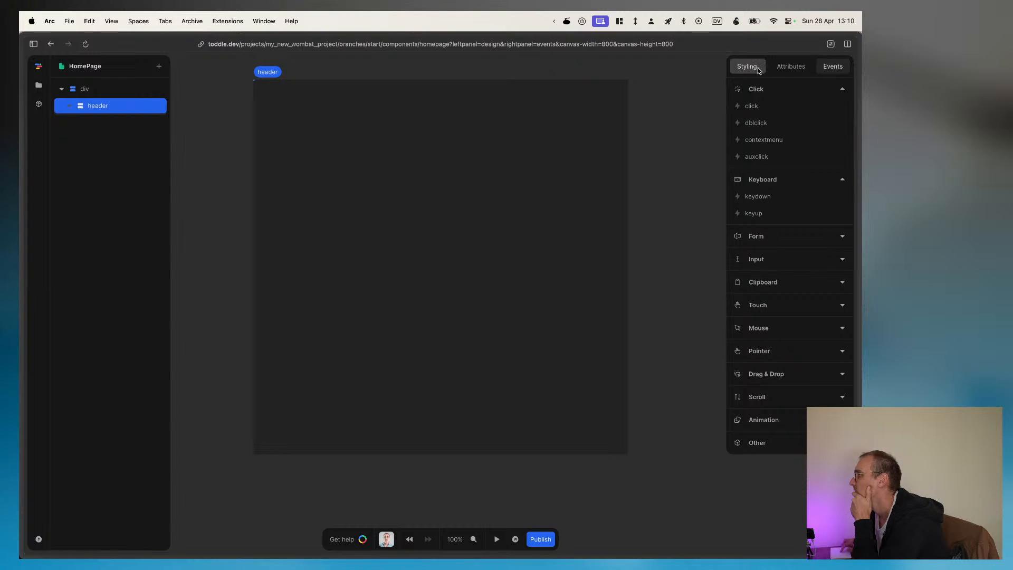
{"action": "left_click", "coordinate": [114, 108]}
{"action": "key", "text": "super+Tab"}
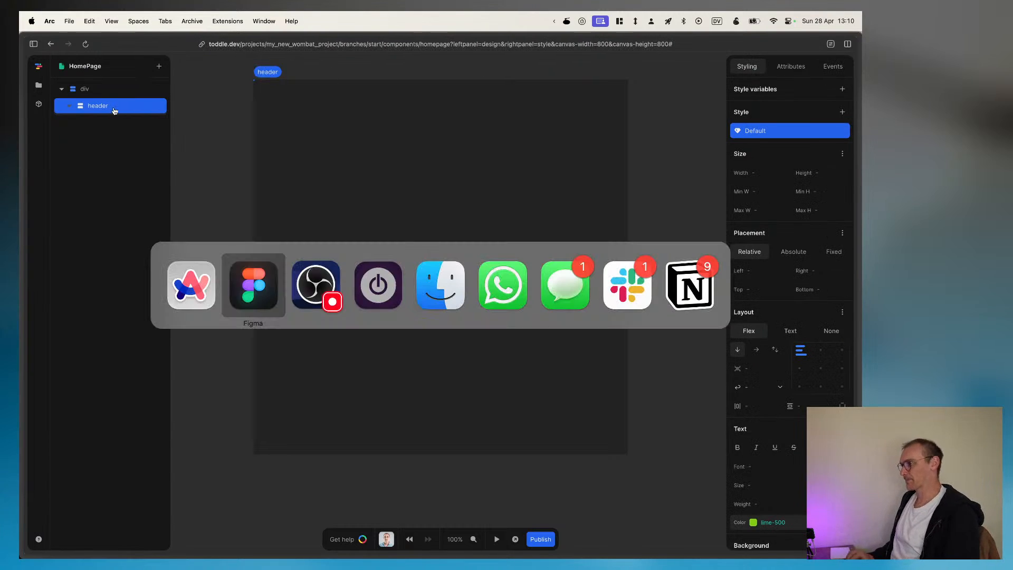
{"action": "key", "text": "super+shift+Tab"}
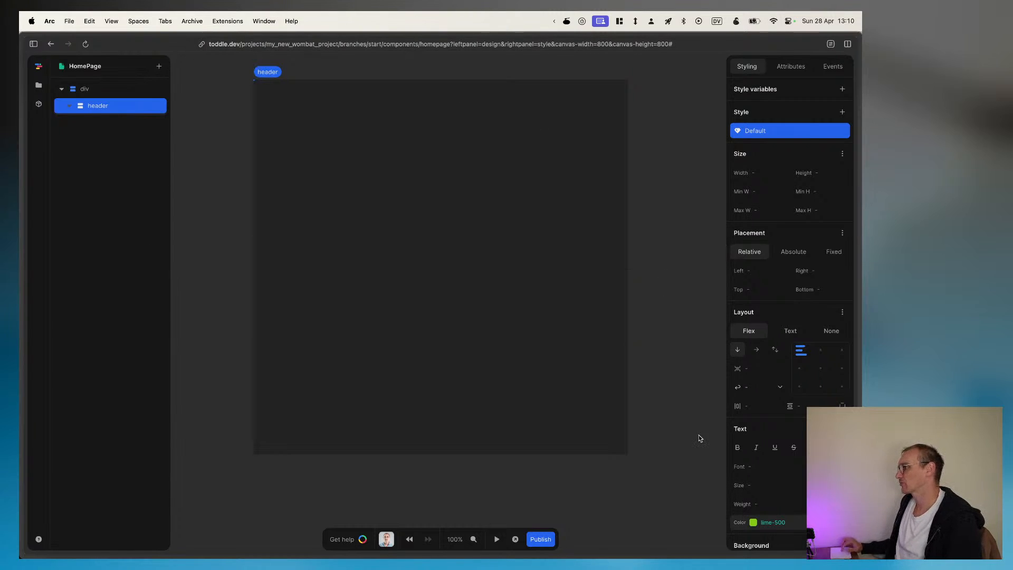
Step: Set the header's text color to the Purple theme color
{"action": "scroll", "coordinate": [805, 418], "scroll_direction": "down", "scroll_amount": 5}
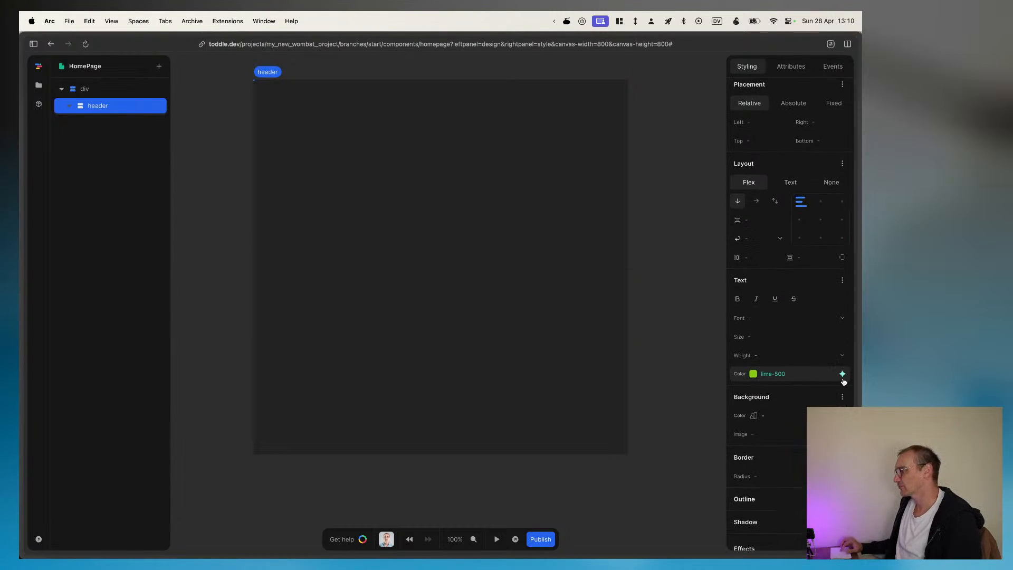
{"action": "left_click", "coordinate": [843, 374]}
{"action": "left_click", "coordinate": [749, 328]}
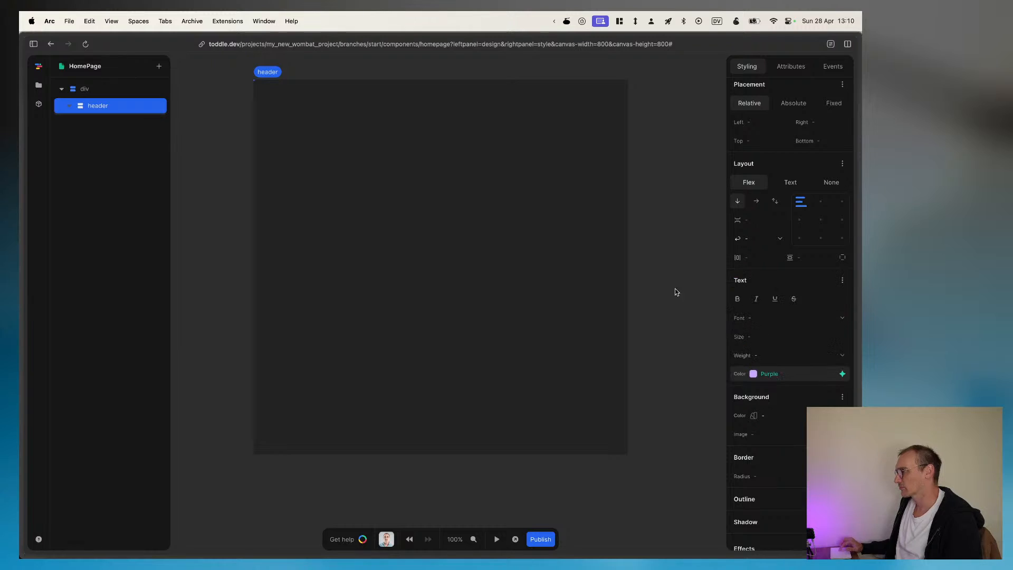
{"action": "key", "text": "super+backslash"}
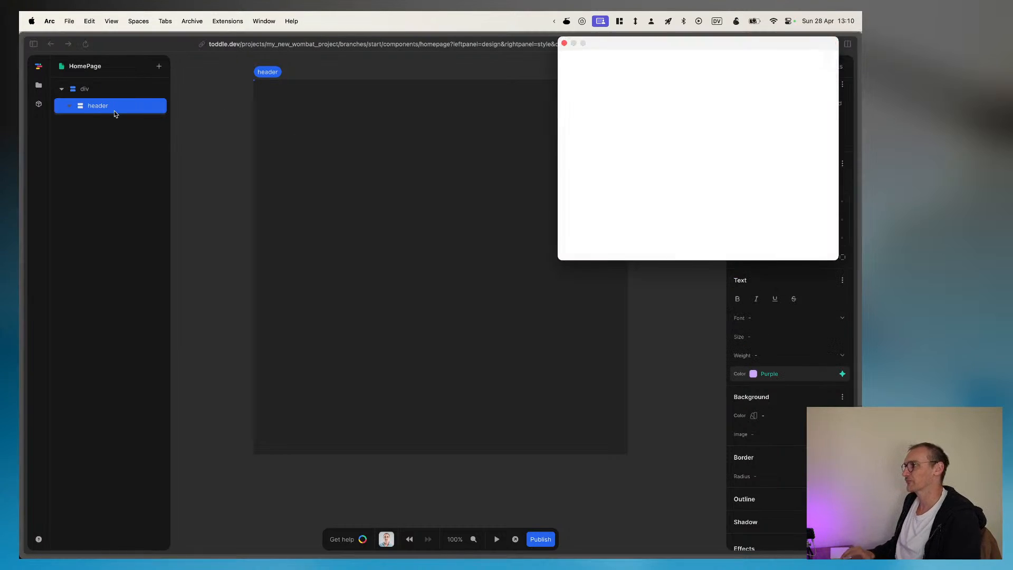
{"action": "key", "text": "Escape"}
{"action": "left_click", "coordinate": [400, 204]}
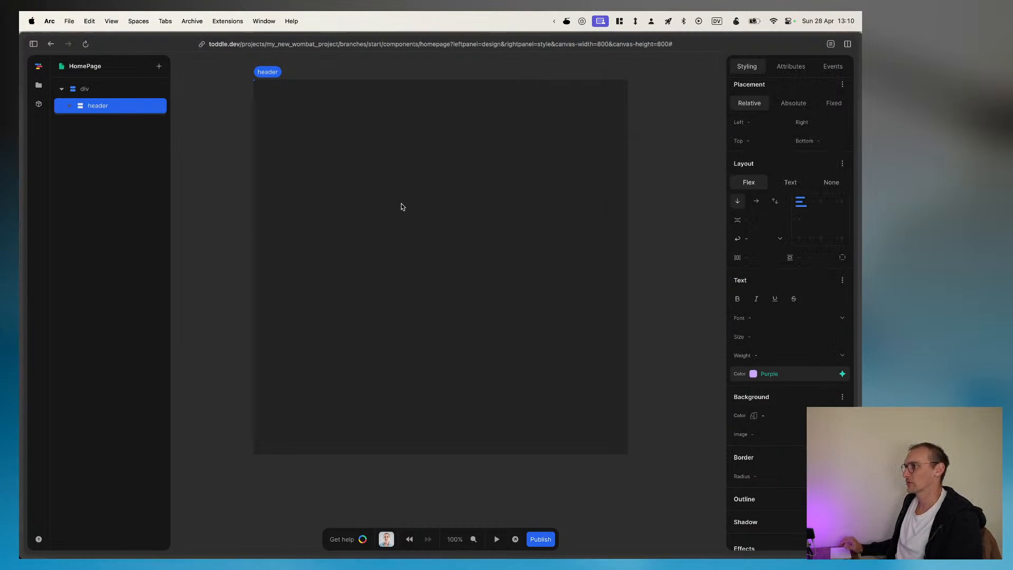
Step: Add a Text element inside the header
{"action": "key", "text": "a"}
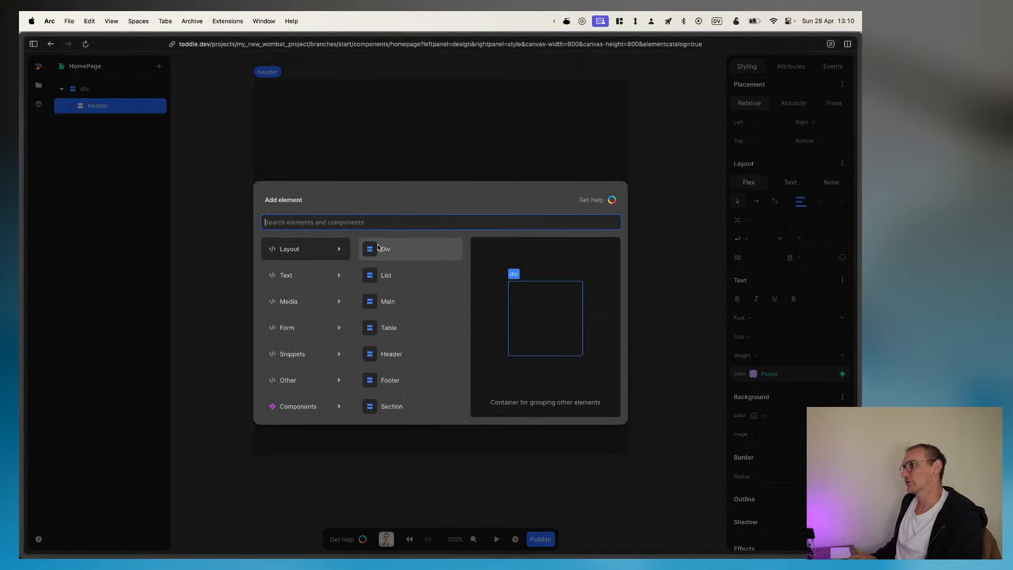
{"action": "type", "text": "text"}
{"action": "key", "text": "Return"}
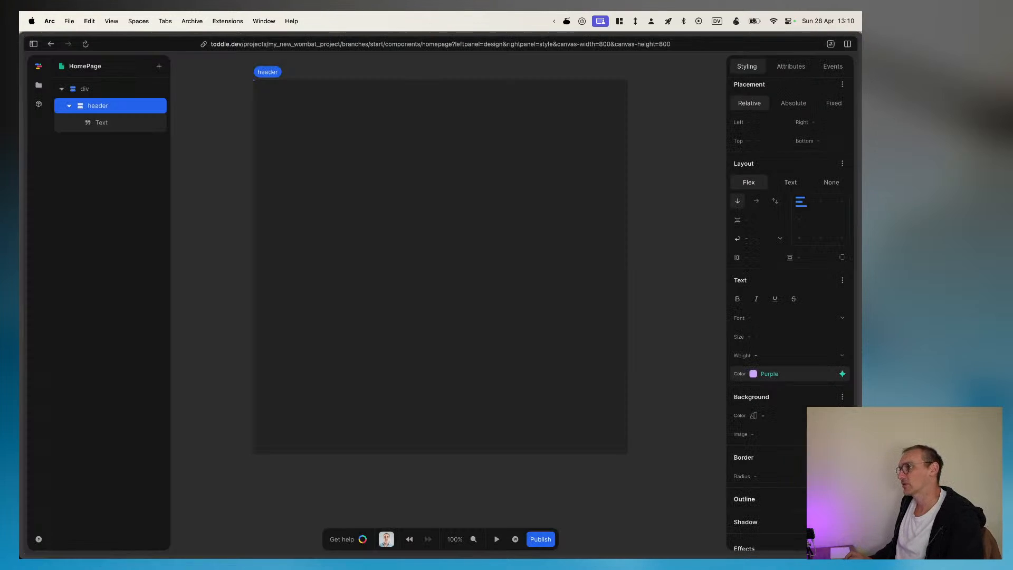
{"action": "left_click", "coordinate": [788, 70]}
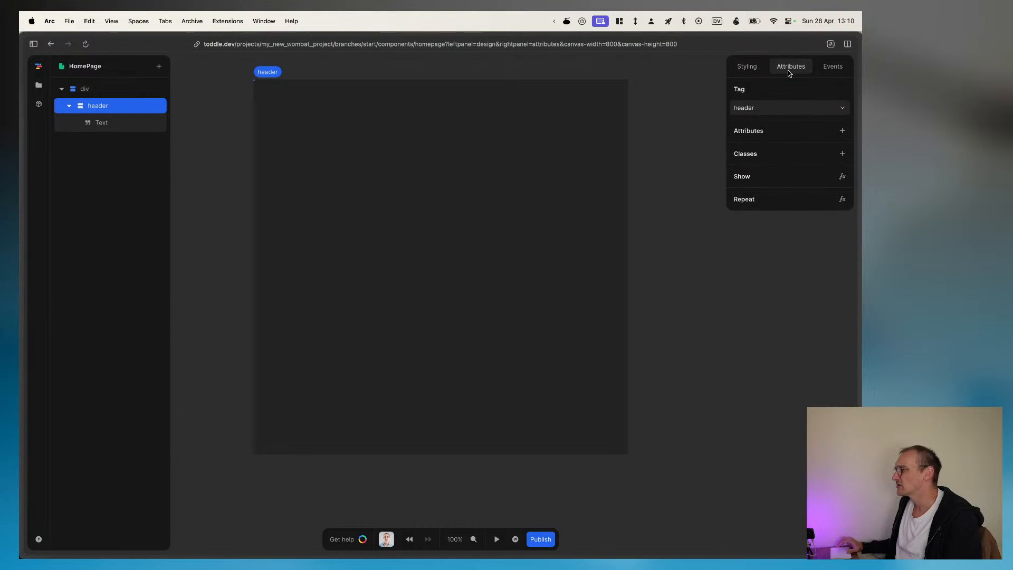
{"action": "left_click", "coordinate": [747, 66]}
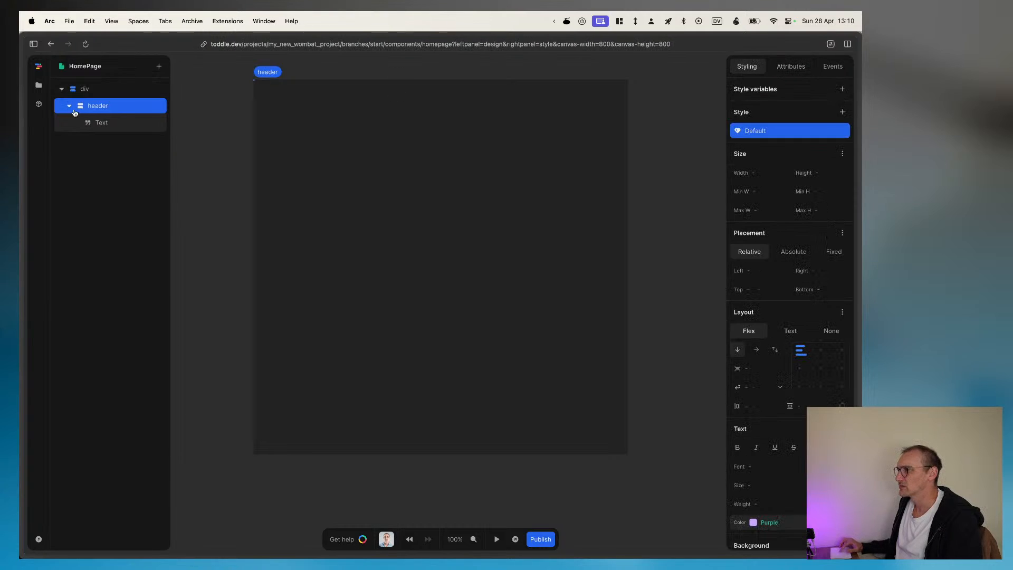
Step: Copy "WRITING EMAILS HAS NEVER BEING SO FUN" from the Figma banner and make it the content of the header's text element in toddle
{"action": "left_click", "coordinate": [96, 124]}
{"action": "double_click", "coordinate": [766, 125]}
{"action": "key", "text": "super+Tab"}
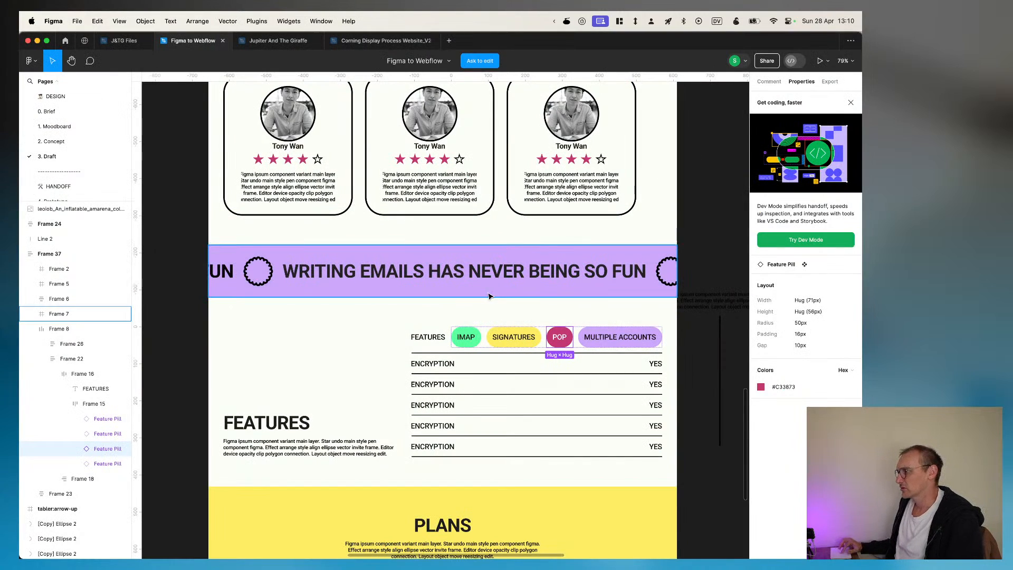
{"action": "double_click", "coordinate": [478, 273]}
{"action": "triple_click", "coordinate": [327, 275]}
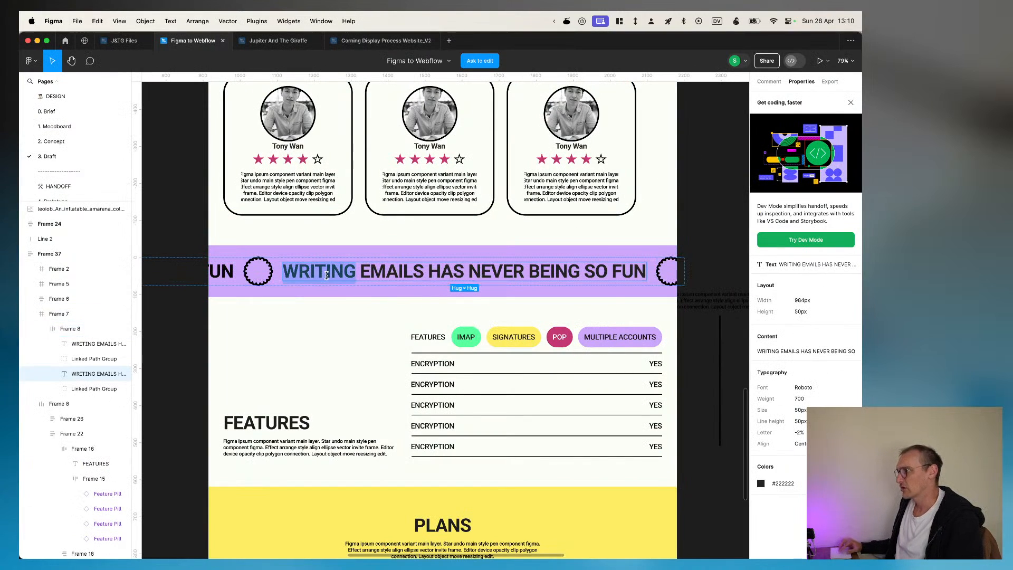
{"action": "key", "text": "super+c"}
{"action": "key", "text": "super+Tab"}
{"action": "key", "text": "super+v"}
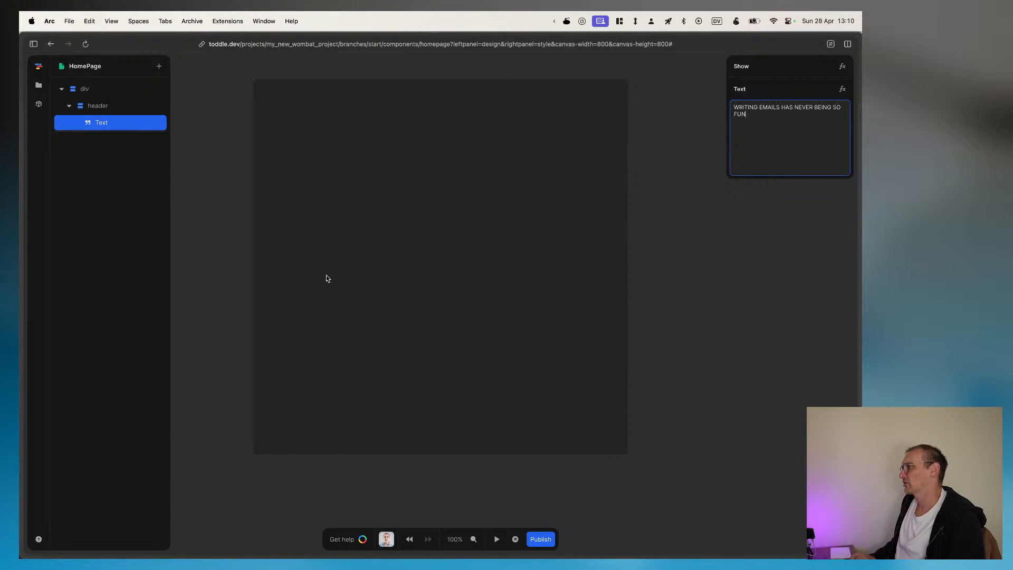
{"action": "left_click", "coordinate": [484, 203]}
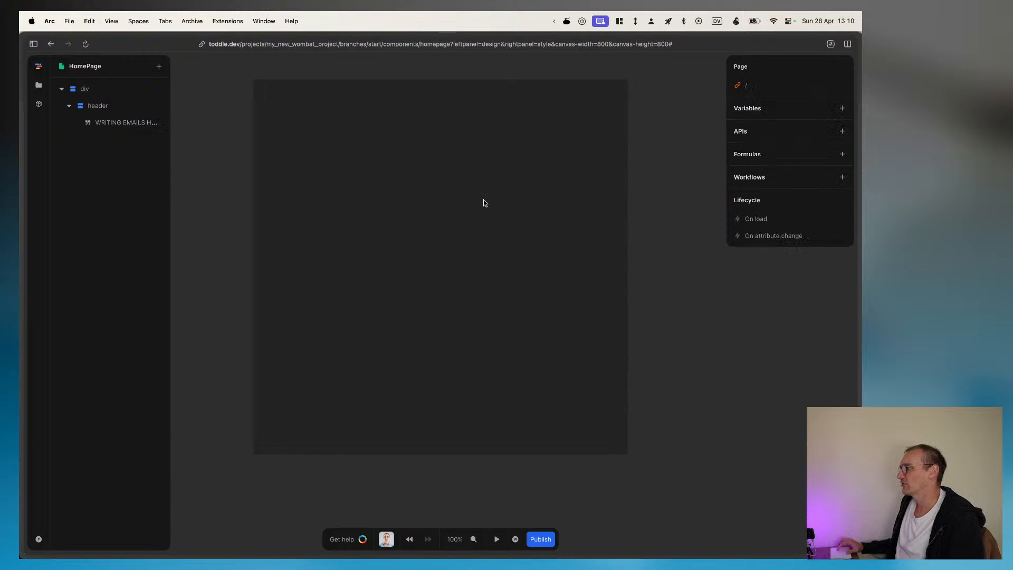
Step: Set the layout of the HomePage's root div to Flex
{"action": "left_click", "coordinate": [93, 126]}
{"action": "left_click", "coordinate": [84, 89]}
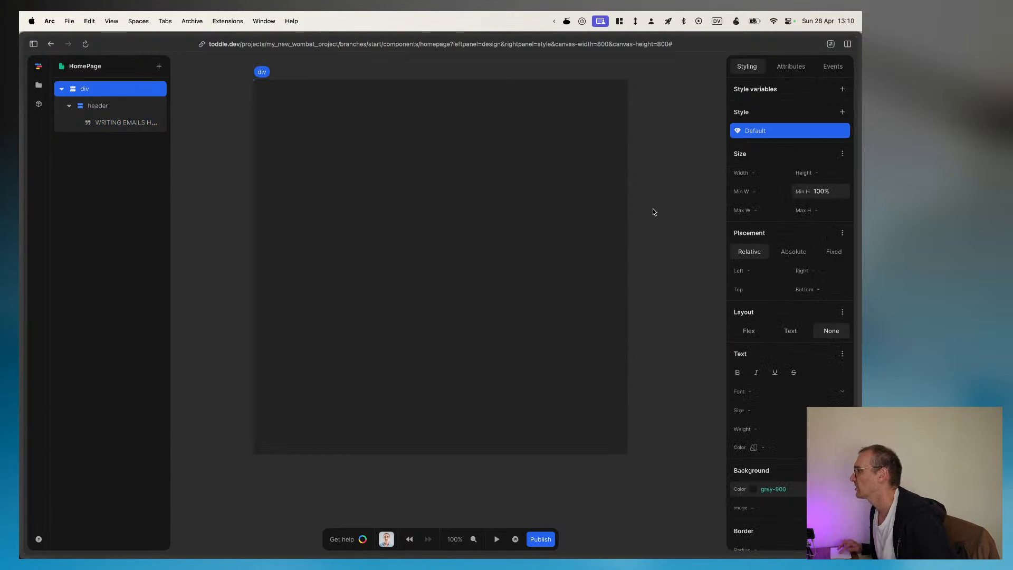
{"action": "left_click", "coordinate": [749, 330]}
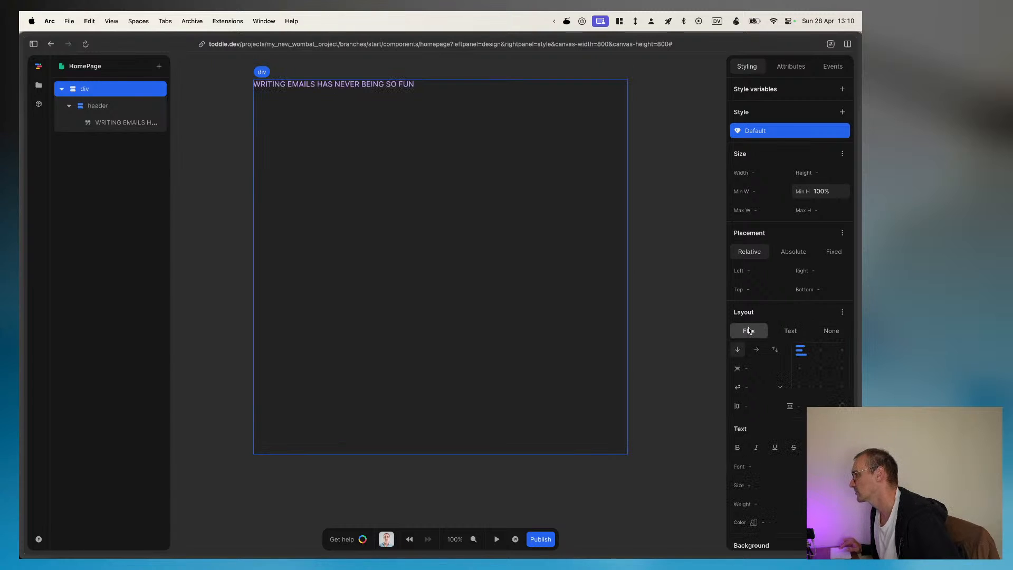
Step: Set the flex direction of the HomePage's root div to row
{"action": "left_click", "coordinate": [755, 351]}
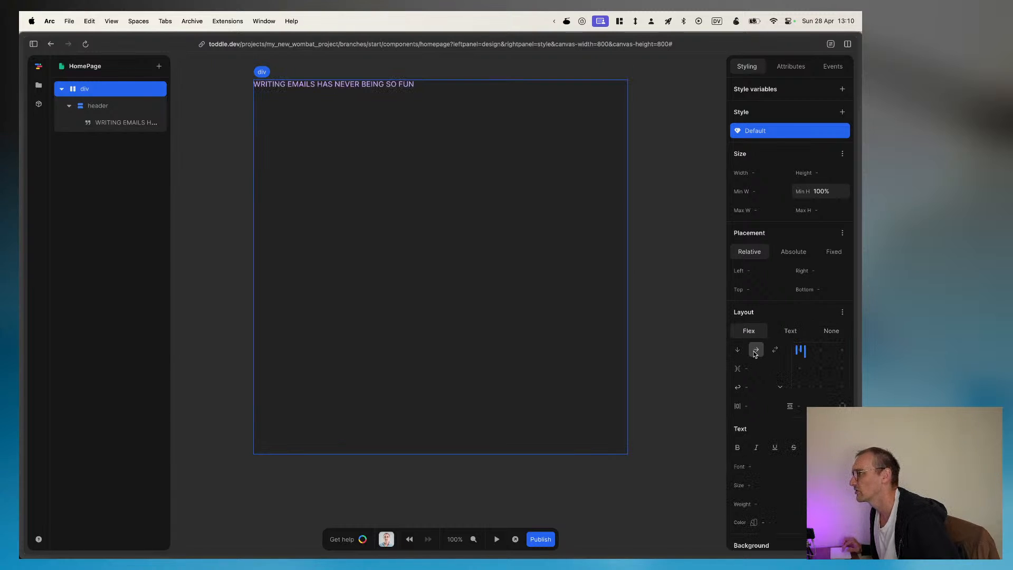
Step: Clear the header's text color and set its background color to the Purple theme color
{"action": "left_click", "coordinate": [98, 105]}
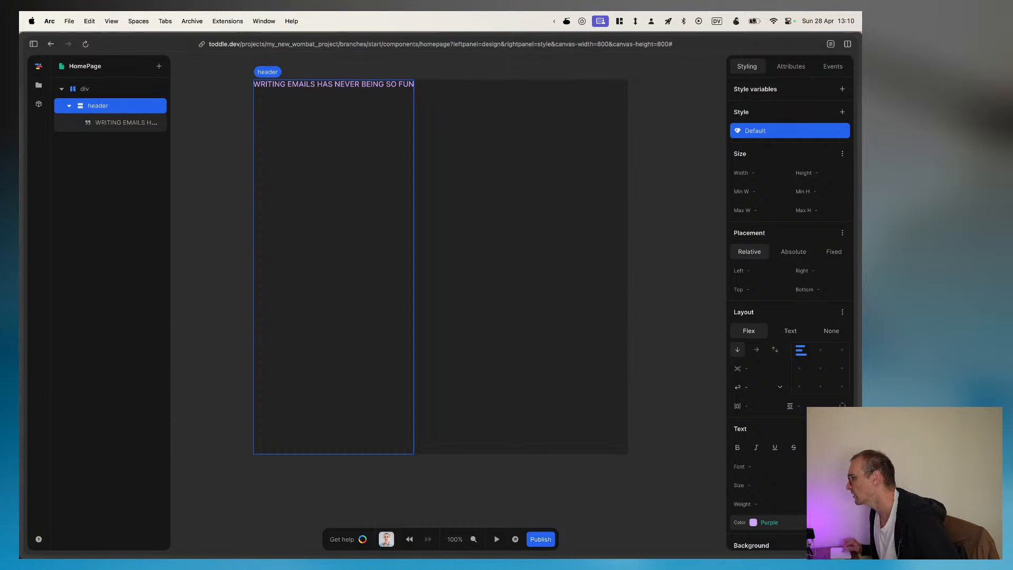
{"action": "scroll", "coordinate": [785, 369], "scroll_direction": "down", "scroll_amount": 3}
{"action": "left_click", "coordinate": [785, 436]}
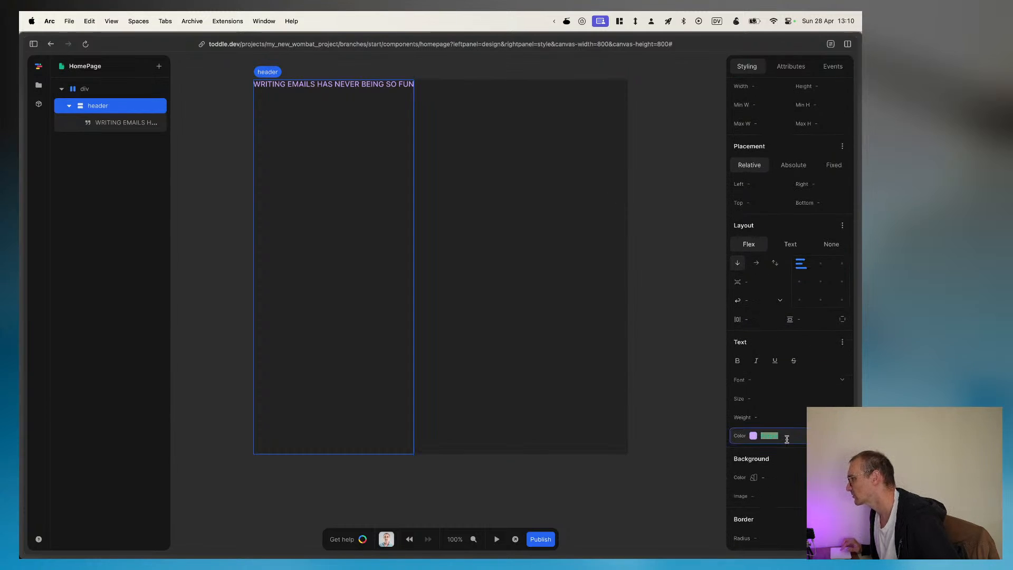
{"action": "key", "text": "BackSpace"}
{"action": "left_click", "coordinate": [779, 398]}
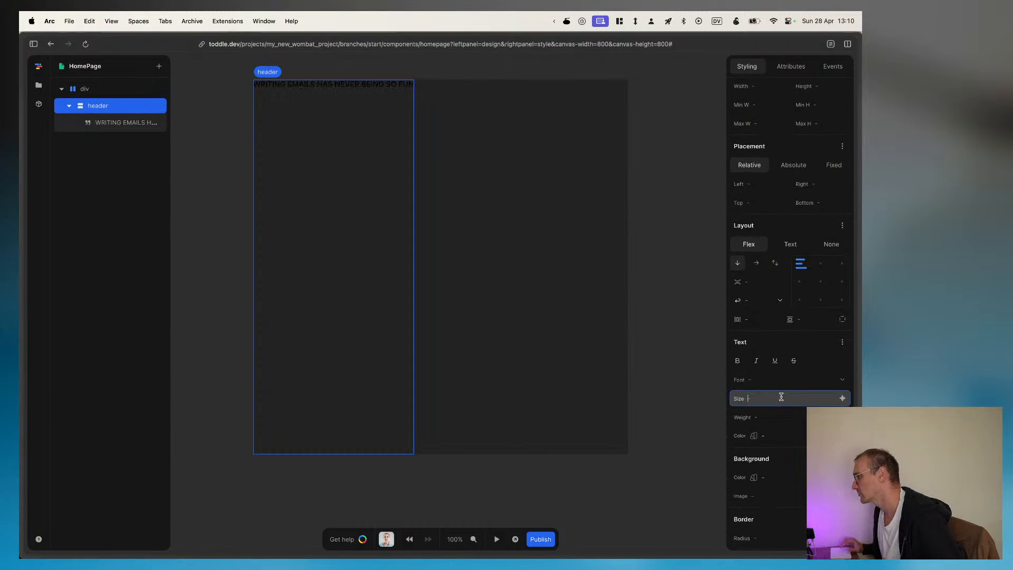
{"action": "left_click", "coordinate": [762, 477]}
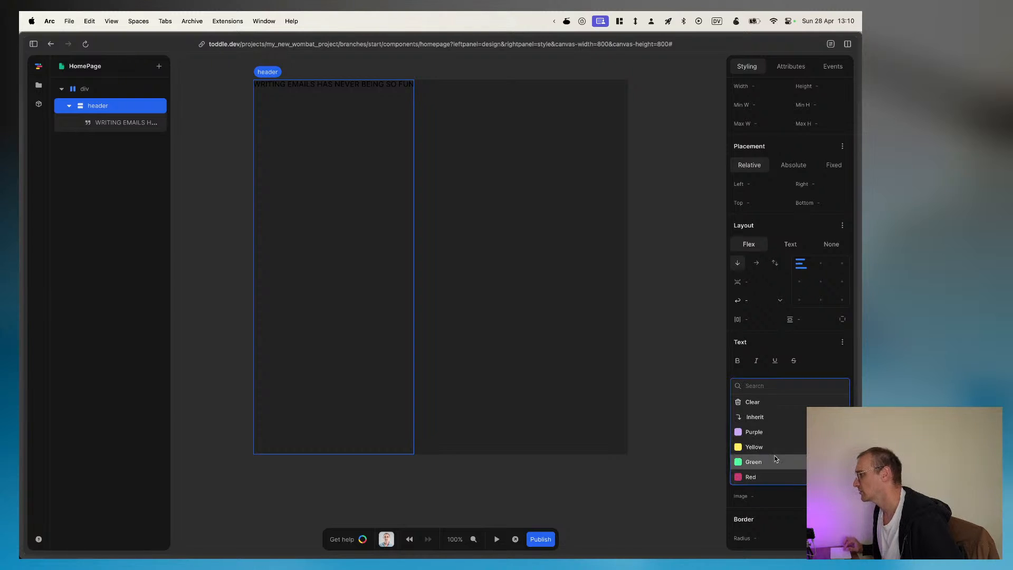
{"action": "left_click", "coordinate": [744, 432]}
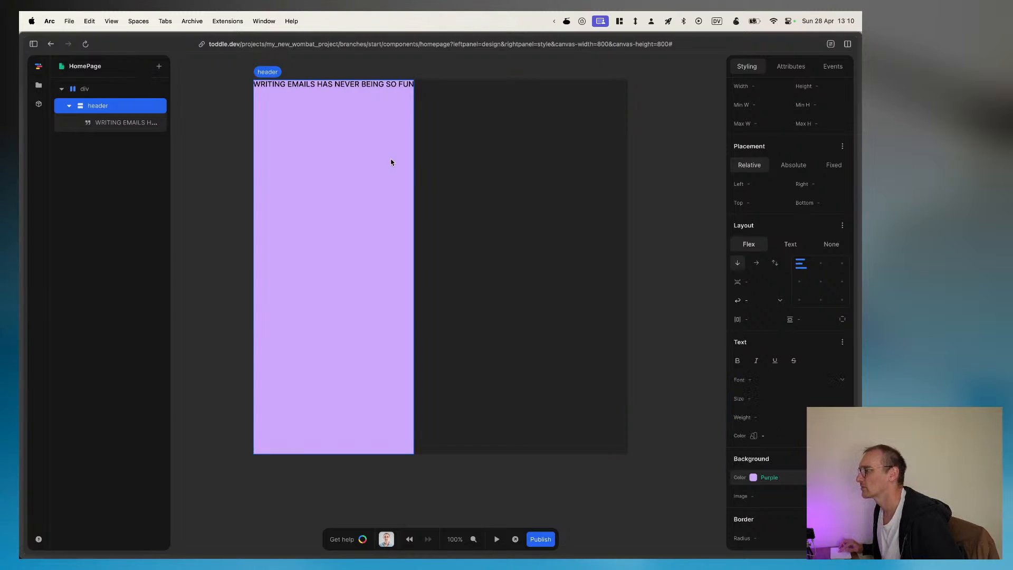
Step: Change the layout of the HomePage's root div to Text
{"action": "left_click", "coordinate": [116, 91]}
{"action": "left_click", "coordinate": [786, 244]}
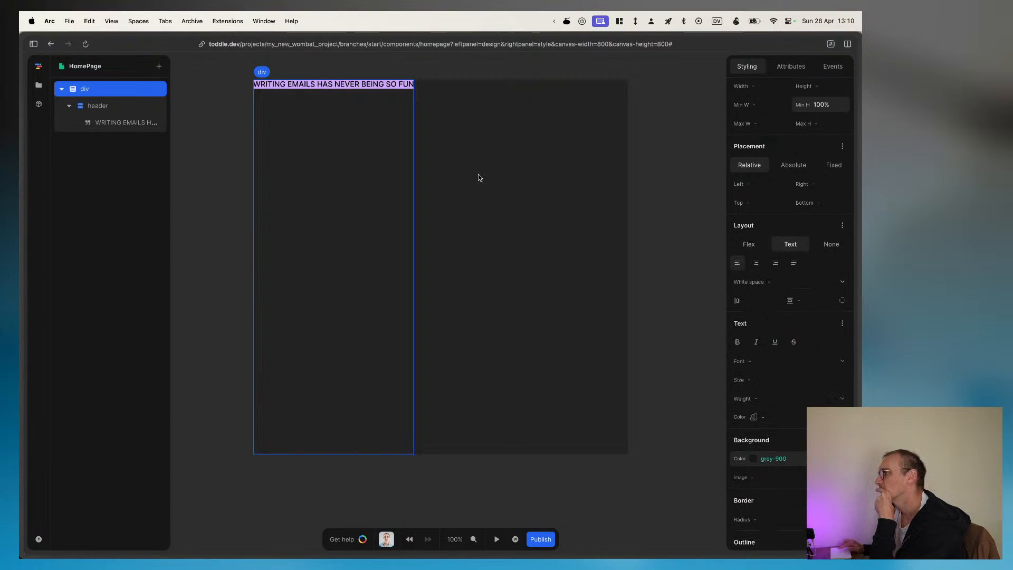
Step: Change the header element's tag to section
{"action": "left_click", "coordinate": [98, 105]}
{"action": "left_click", "coordinate": [789, 67]}
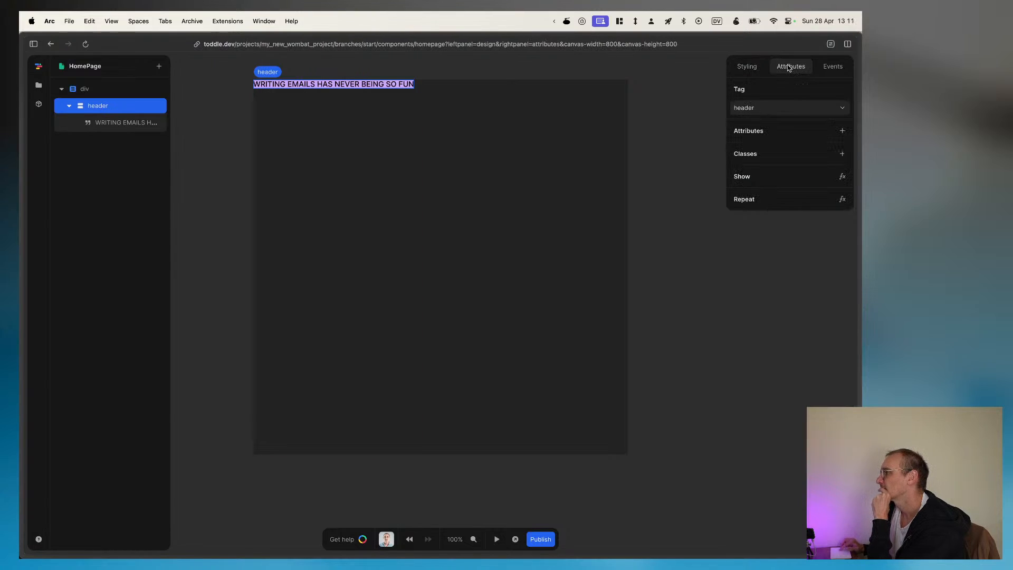
{"action": "left_click", "coordinate": [775, 106]}
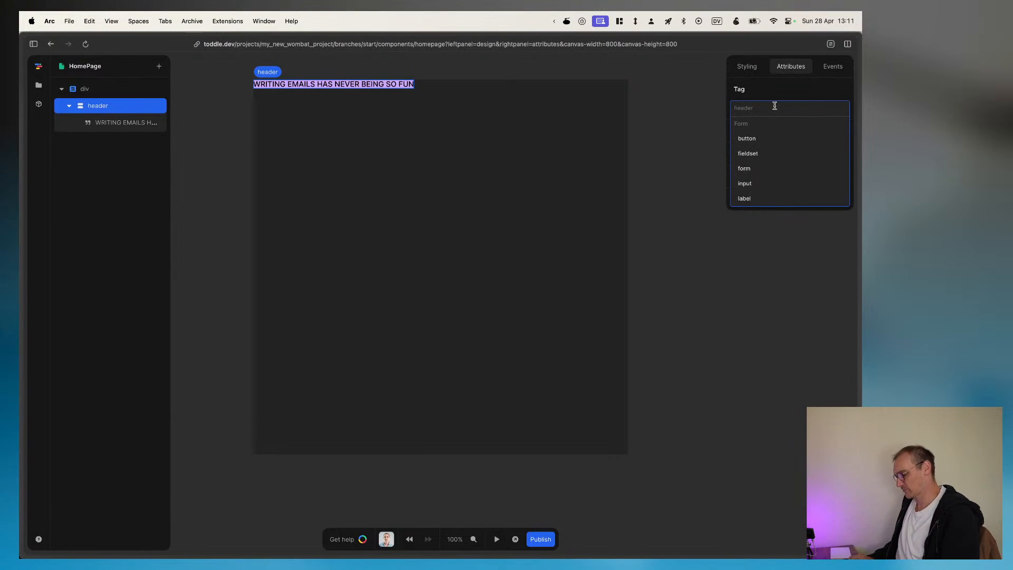
{"action": "type", "text": "section"}
{"action": "key", "text": "Return"}
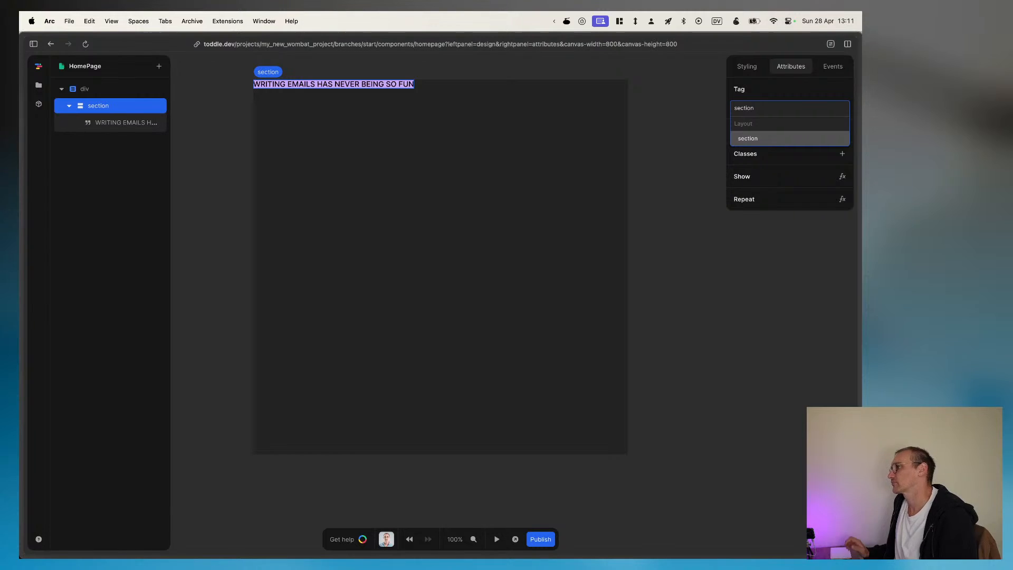
Step: Look through the styling options of the section that holds the banner text
{"action": "left_click", "coordinate": [114, 123]}
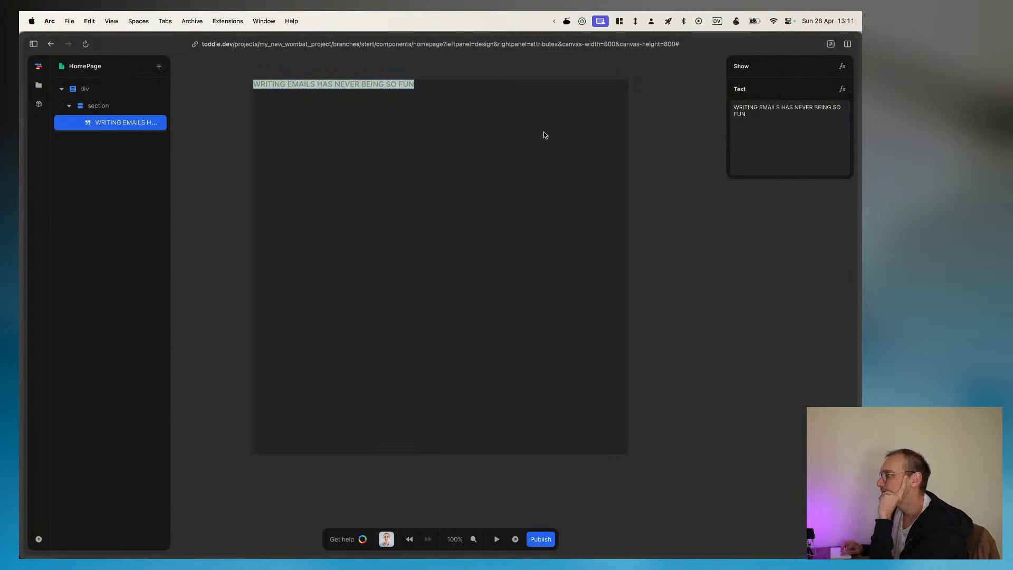
{"action": "left_click", "coordinate": [106, 105]}
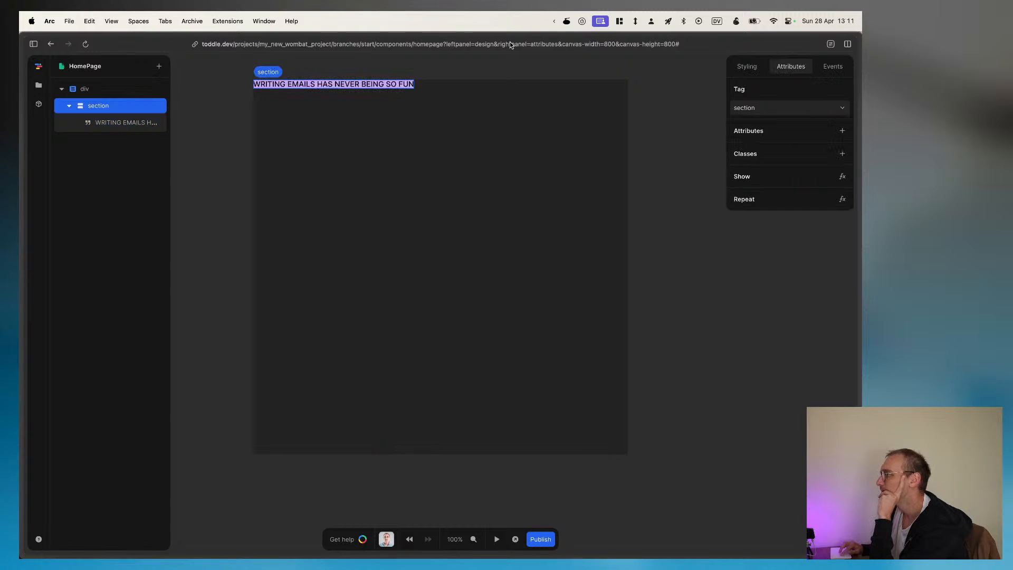
{"action": "left_click", "coordinate": [748, 67]}
{"action": "scroll", "coordinate": [783, 283], "scroll_direction": "down", "scroll_amount": 3}
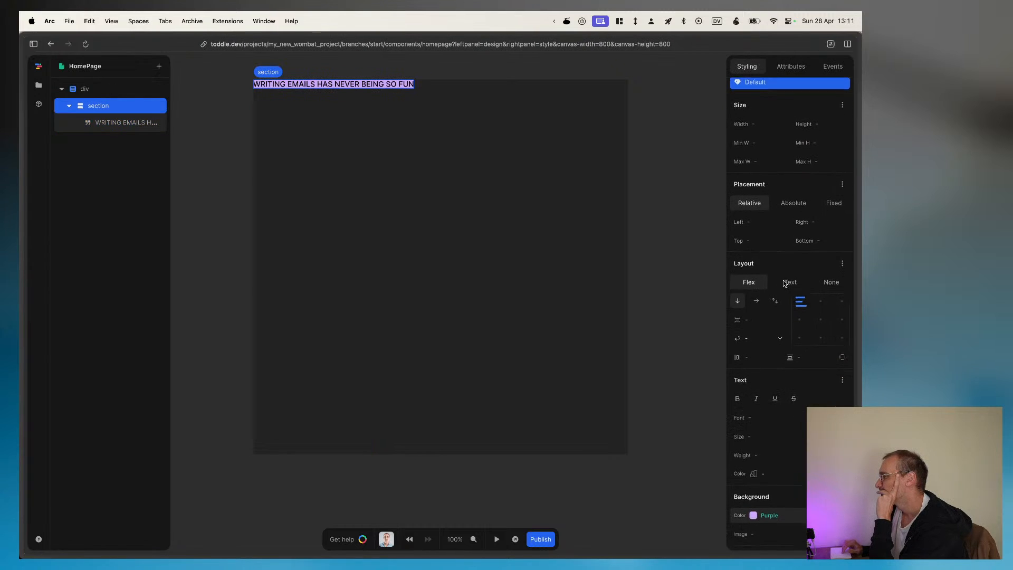
{"action": "scroll", "coordinate": [783, 283], "scroll_direction": "down", "scroll_amount": 8}
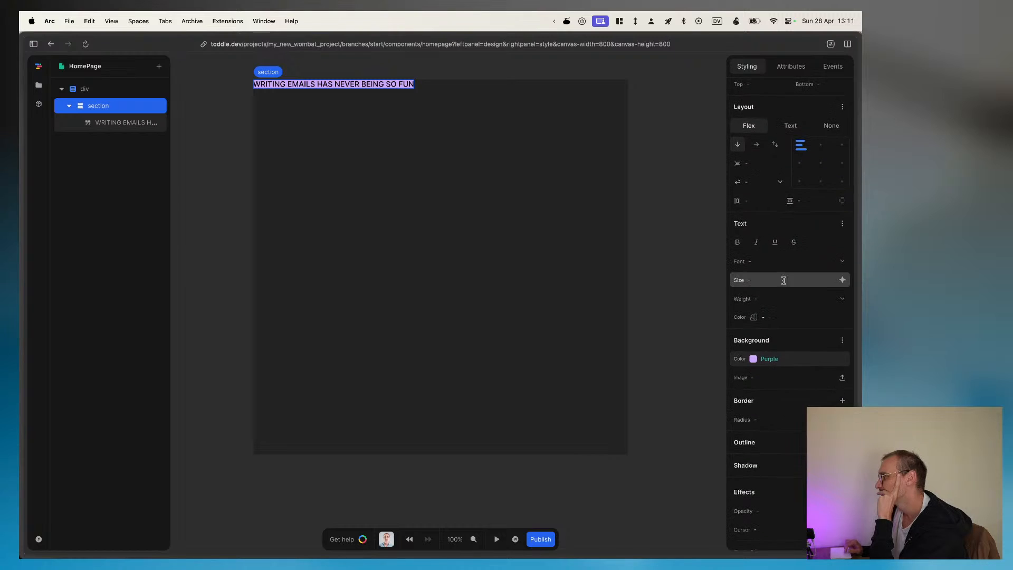
{"action": "scroll", "coordinate": [783, 282], "scroll_direction": "up", "scroll_amount": 11}
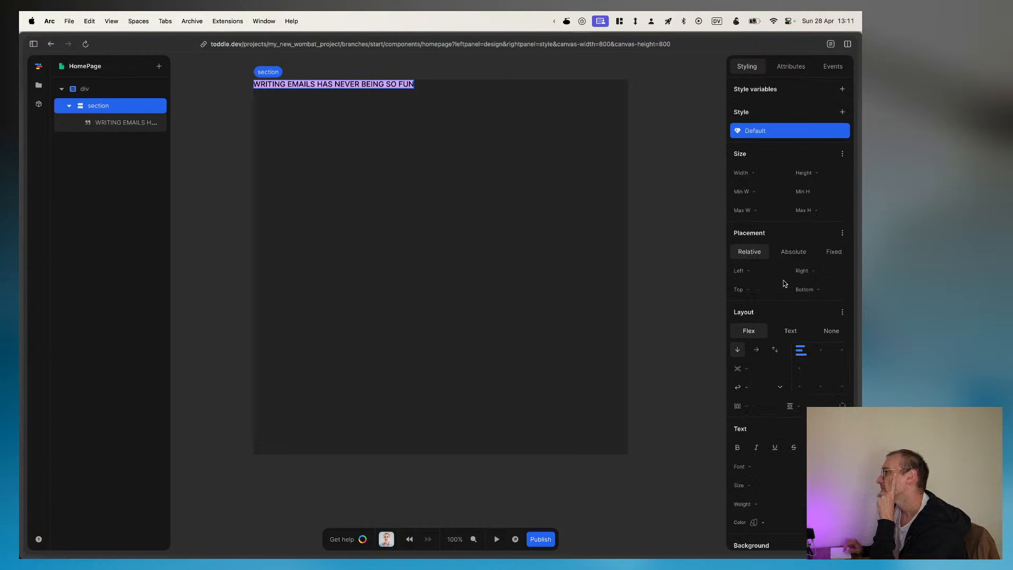
{"action": "scroll", "coordinate": [783, 283], "scroll_direction": "down", "scroll_amount": 5}
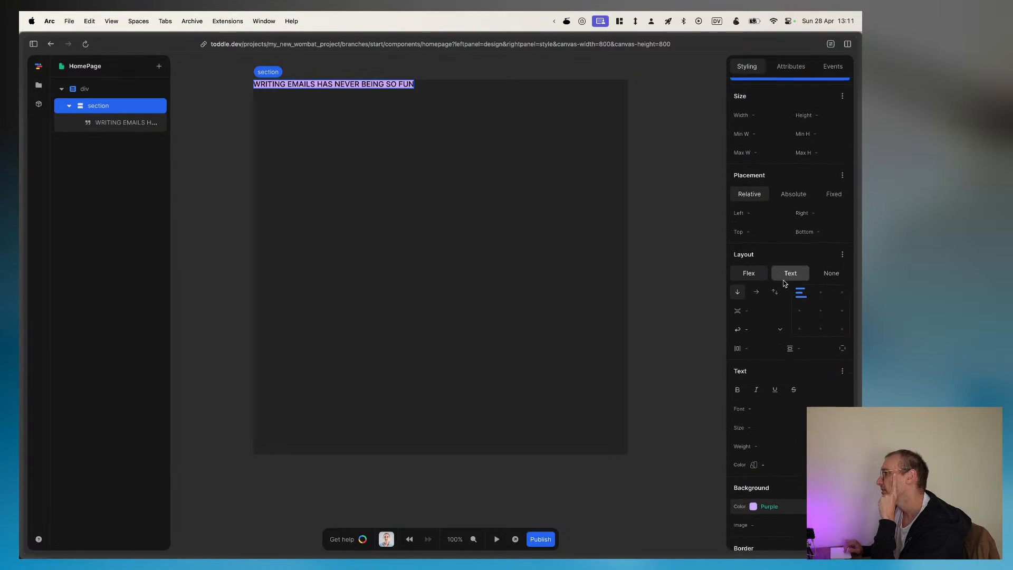
{"action": "scroll", "coordinate": [783, 283], "scroll_direction": "down", "scroll_amount": 2}
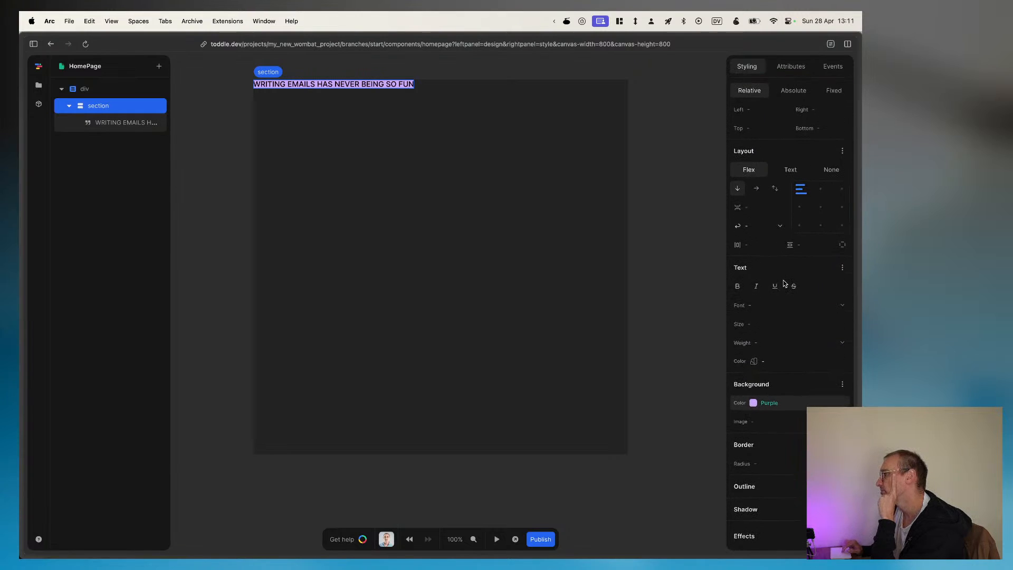
{"action": "scroll", "coordinate": [784, 283], "scroll_direction": "down", "scroll_amount": 1}
{"action": "scroll", "coordinate": [783, 284], "scroll_direction": "down", "scroll_amount": 3}
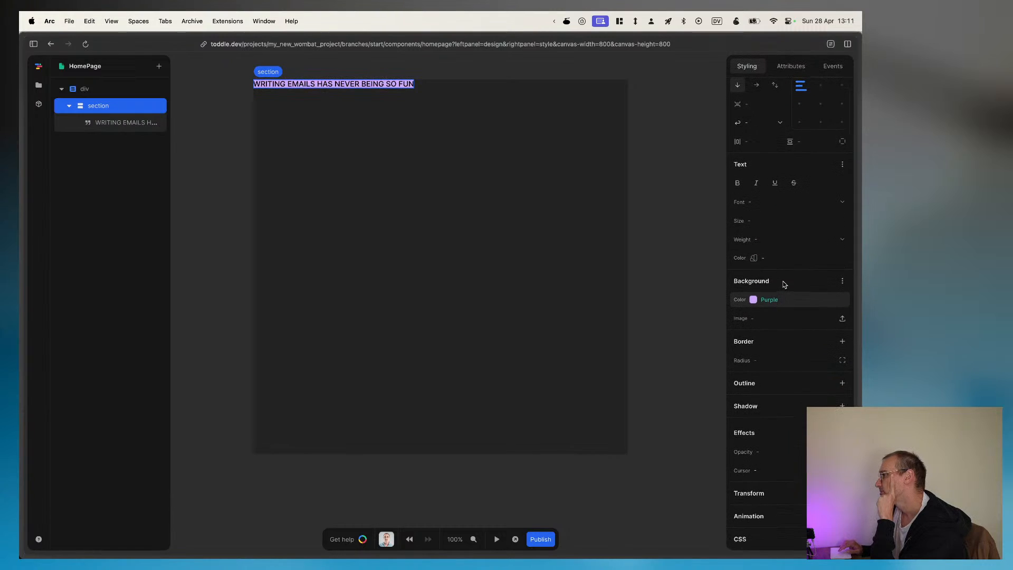
{"action": "scroll", "coordinate": [783, 284], "scroll_direction": "up", "scroll_amount": 10}
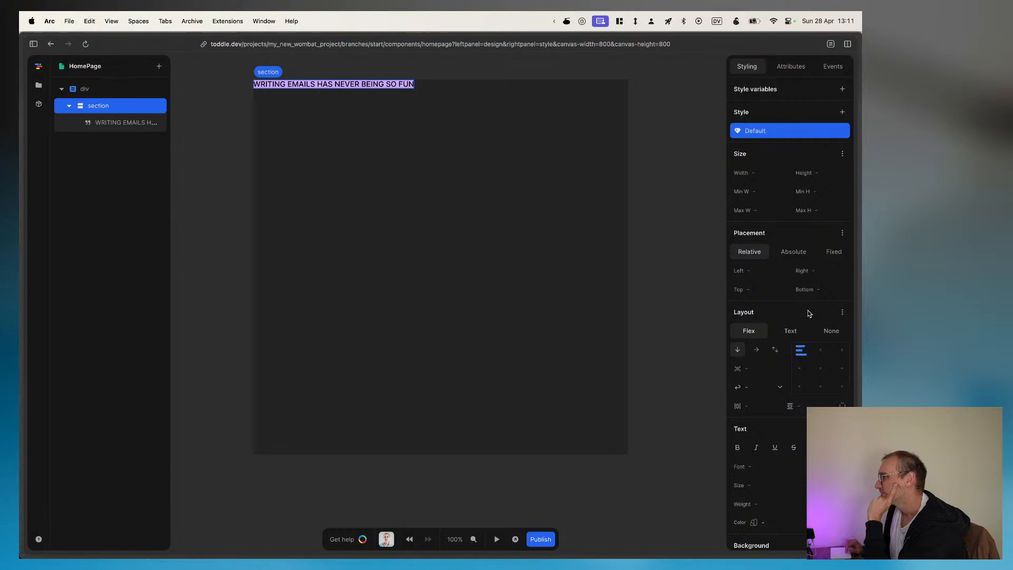
Step: Set the section's flex direction to row and its vertical padding to 2rem
{"action": "scroll", "coordinate": [810, 314], "scroll_direction": "down", "scroll_amount": 3}
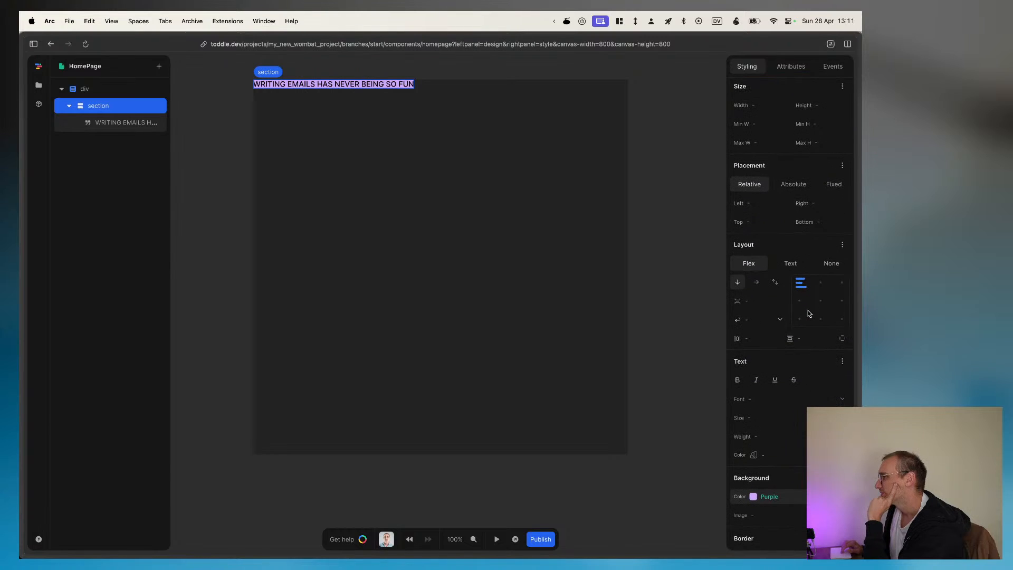
{"action": "left_click", "coordinate": [755, 281]}
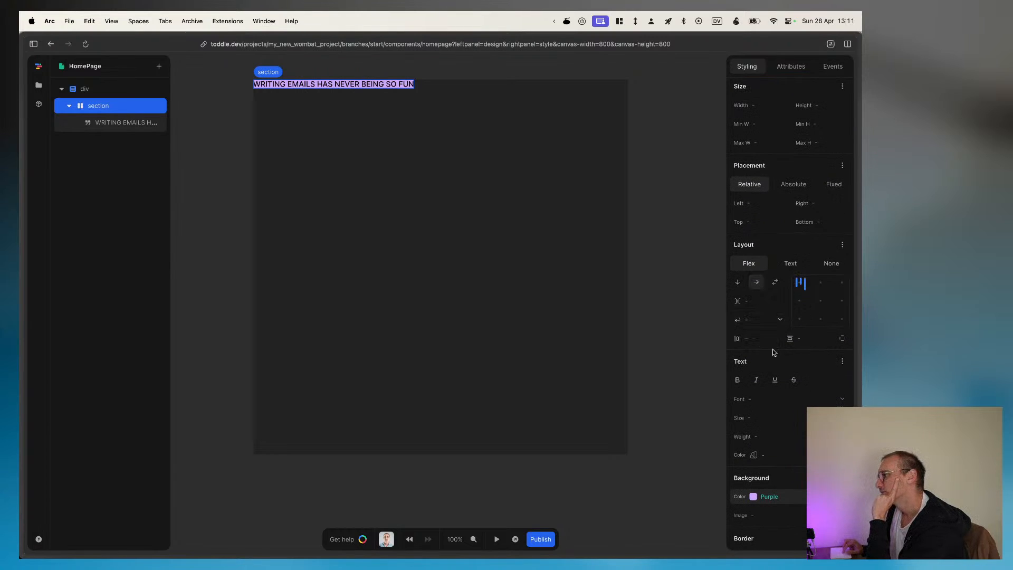
{"action": "left_click", "coordinate": [798, 338]}
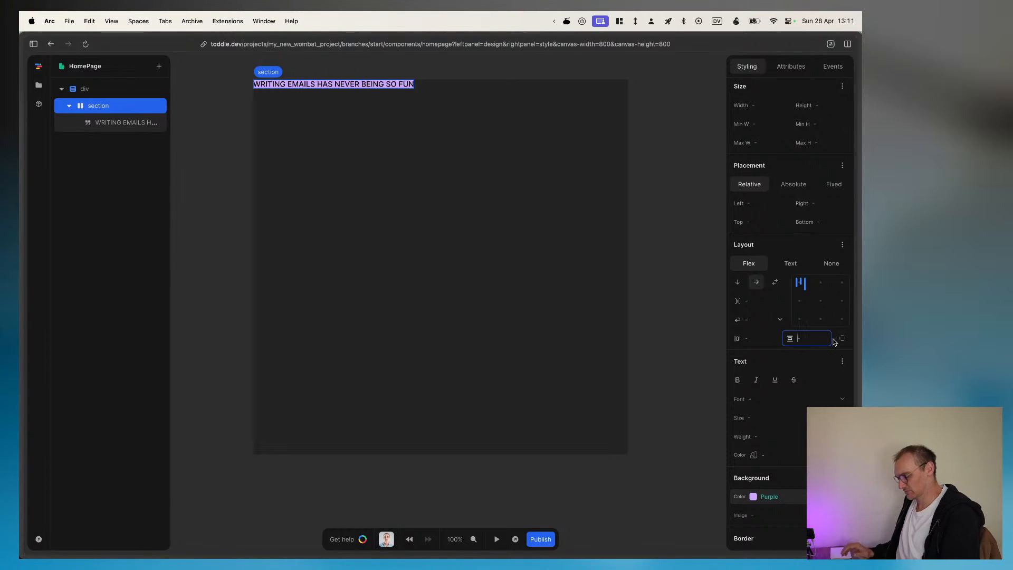
{"action": "type", "text": "2rem"}
{"action": "key", "text": "Return"}
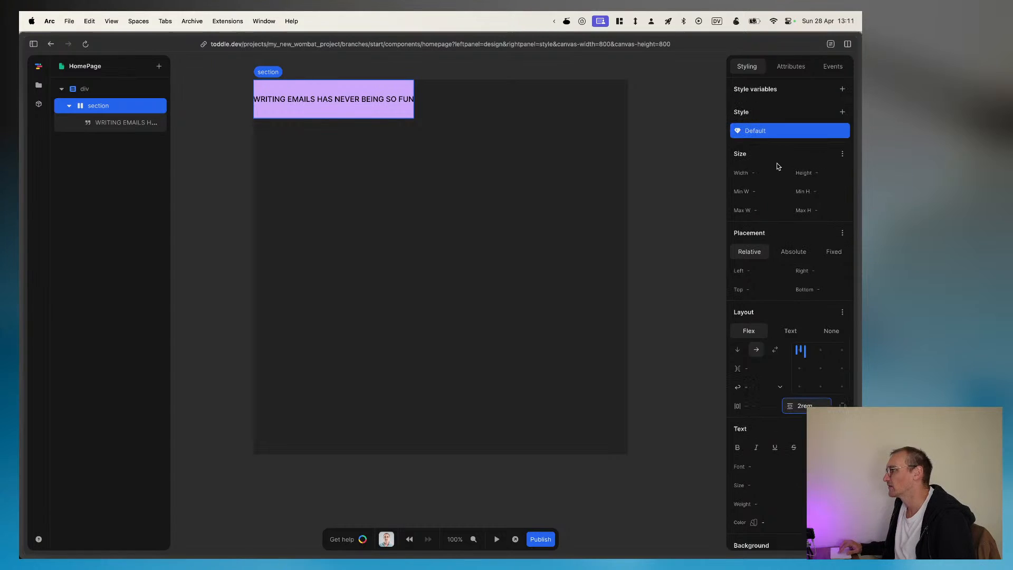
Step: Set the section's width to 100%
{"action": "left_click", "coordinate": [762, 173]}
{"action": "type", "text": "100"}
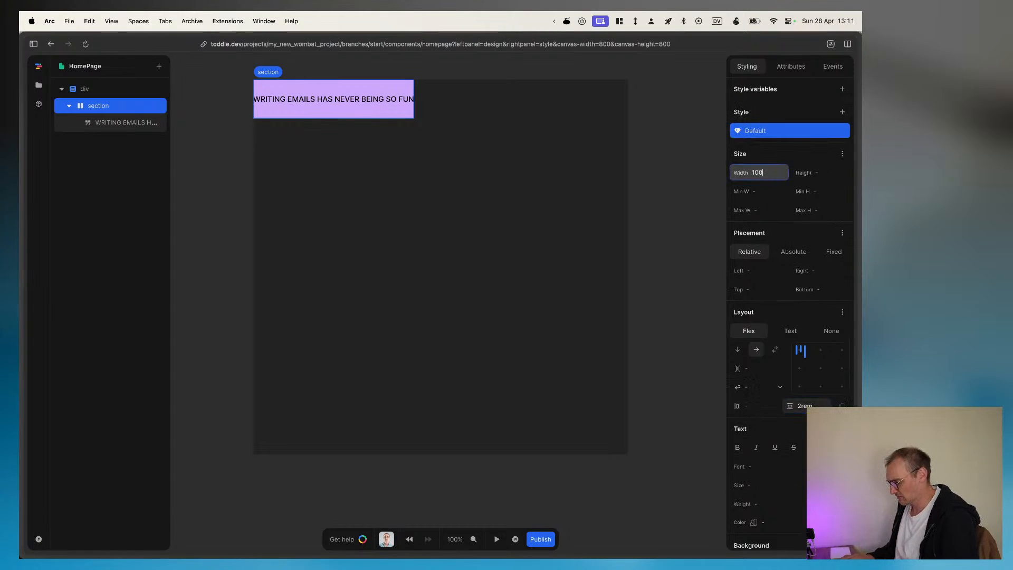
{"action": "type", "text": "%"}
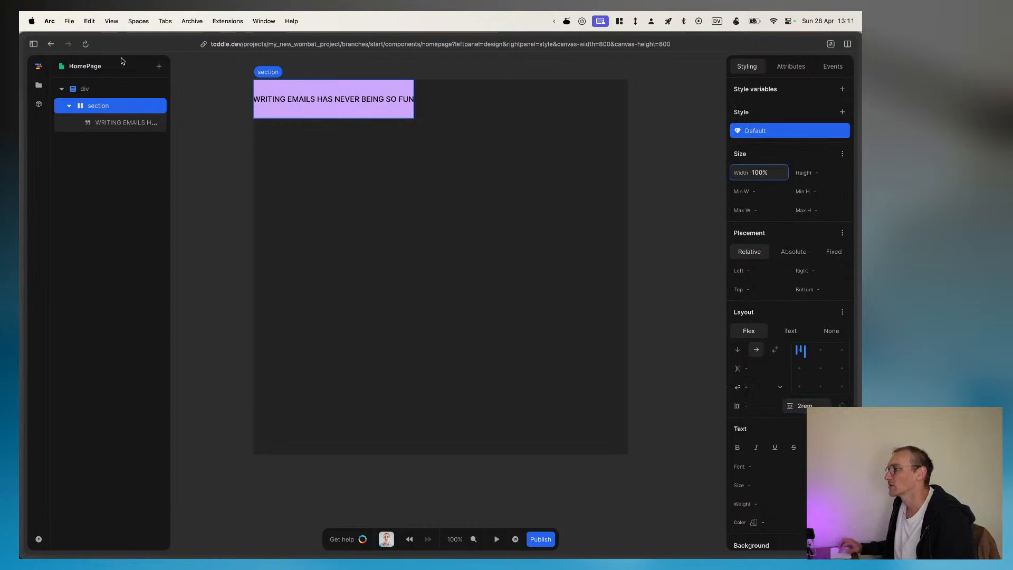
Step: Set the width of the HomePage's root div to 100%
{"action": "left_click", "coordinate": [102, 90]}
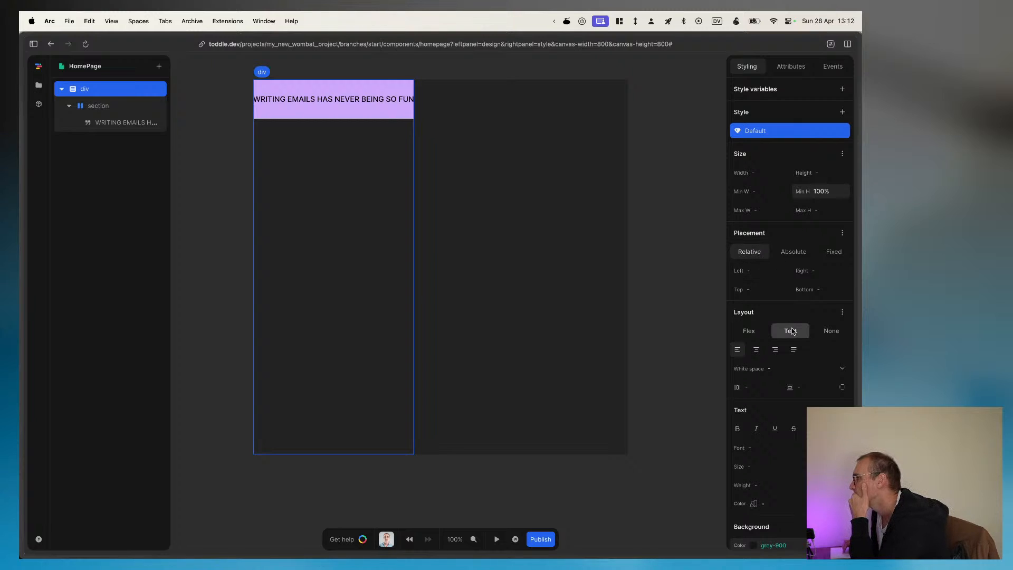
{"action": "scroll", "coordinate": [791, 328], "scroll_direction": "down", "scroll_amount": 2}
{"action": "scroll", "coordinate": [791, 330], "scroll_direction": "down", "scroll_amount": 2}
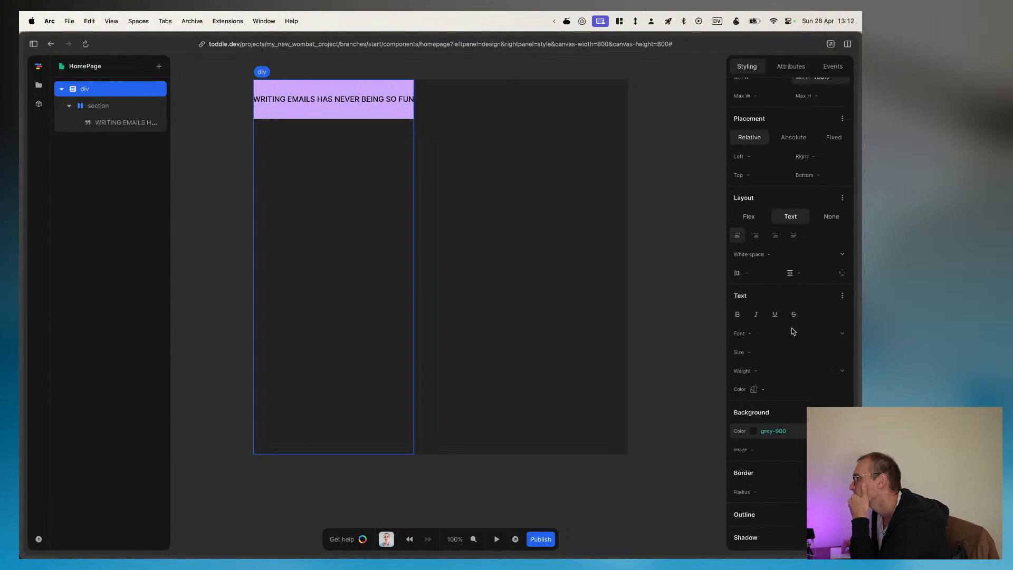
{"action": "scroll", "coordinate": [792, 330], "scroll_direction": "down", "scroll_amount": 2}
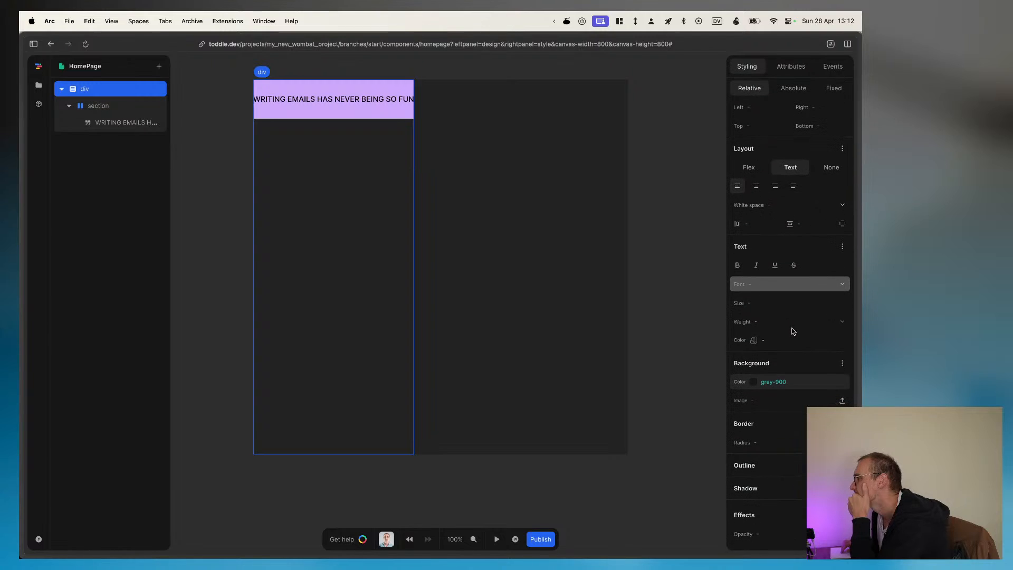
{"action": "scroll", "coordinate": [791, 330], "scroll_direction": "up", "scroll_amount": 6}
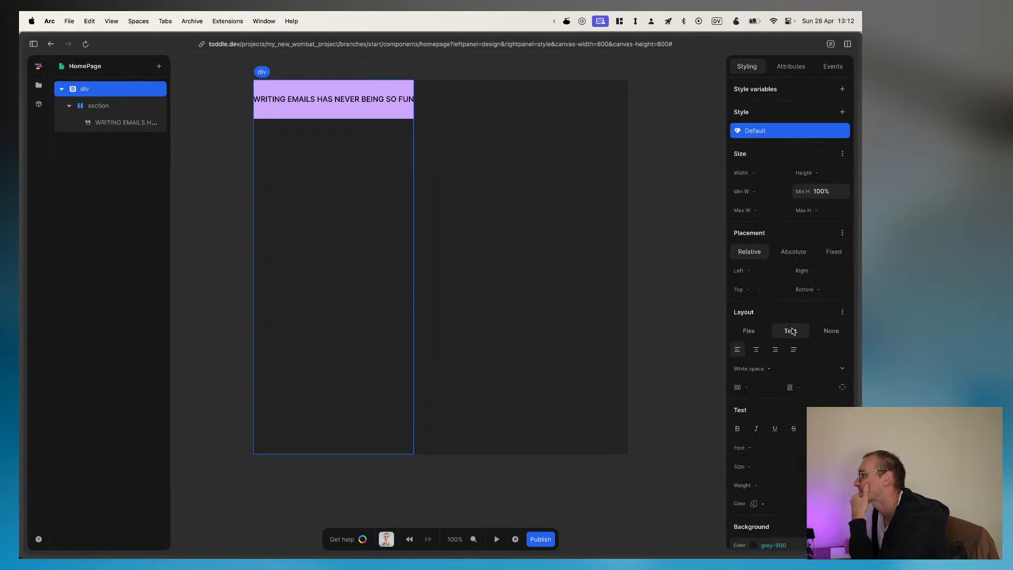
{"action": "left_click", "coordinate": [769, 173]}
{"action": "type", "text": "100"}
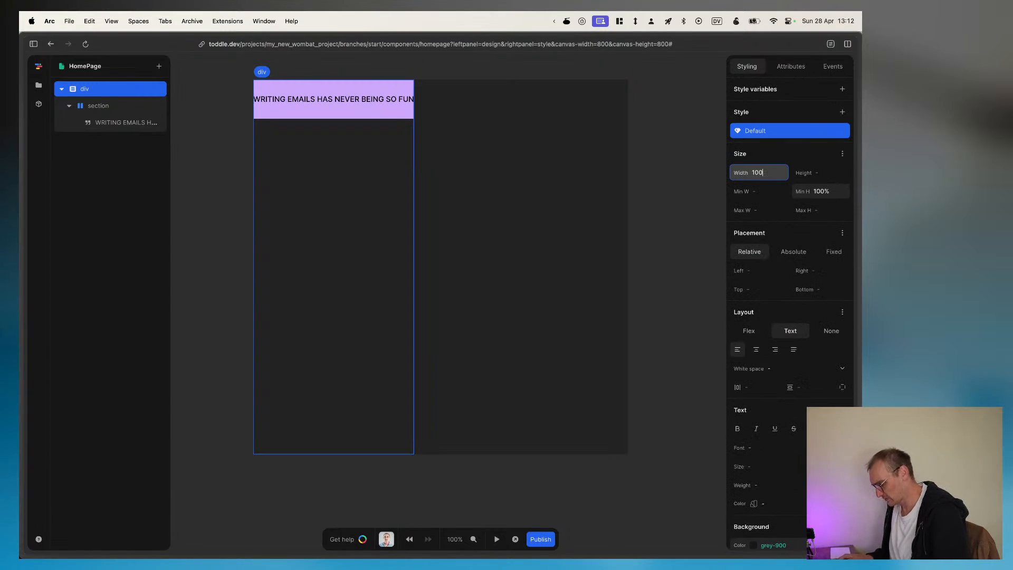
{"action": "type", "text": "%"}
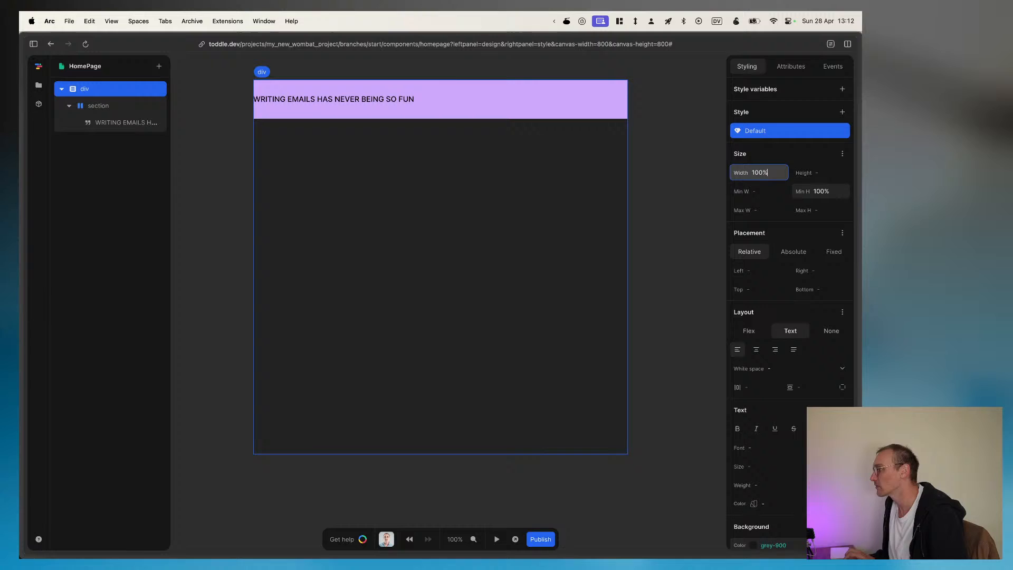
Step: Compare with the Figma banner text's typography and set the banner section's text size to 50px
{"action": "left_click", "coordinate": [126, 107]}
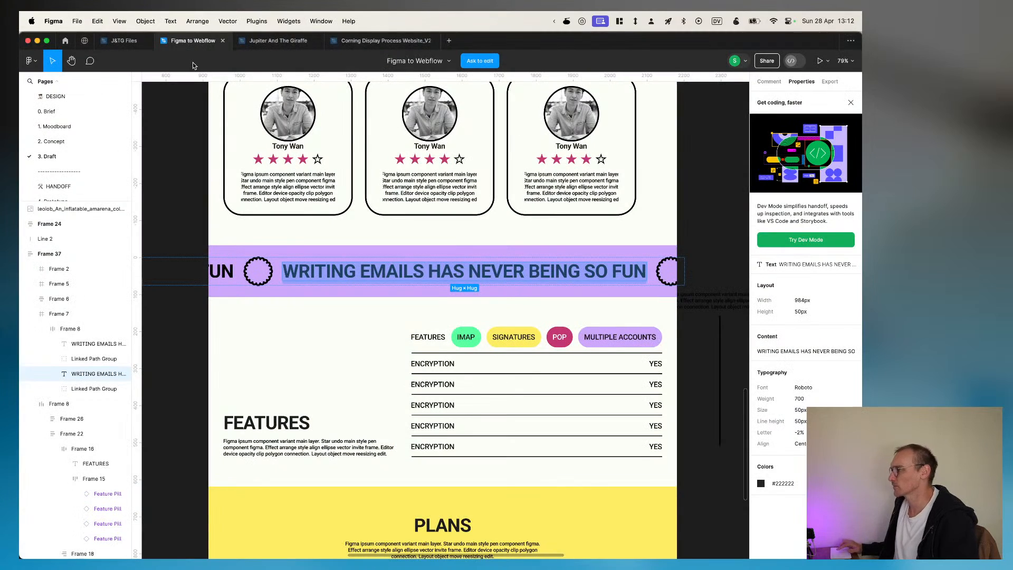
{"action": "key", "text": "super+Tab"}
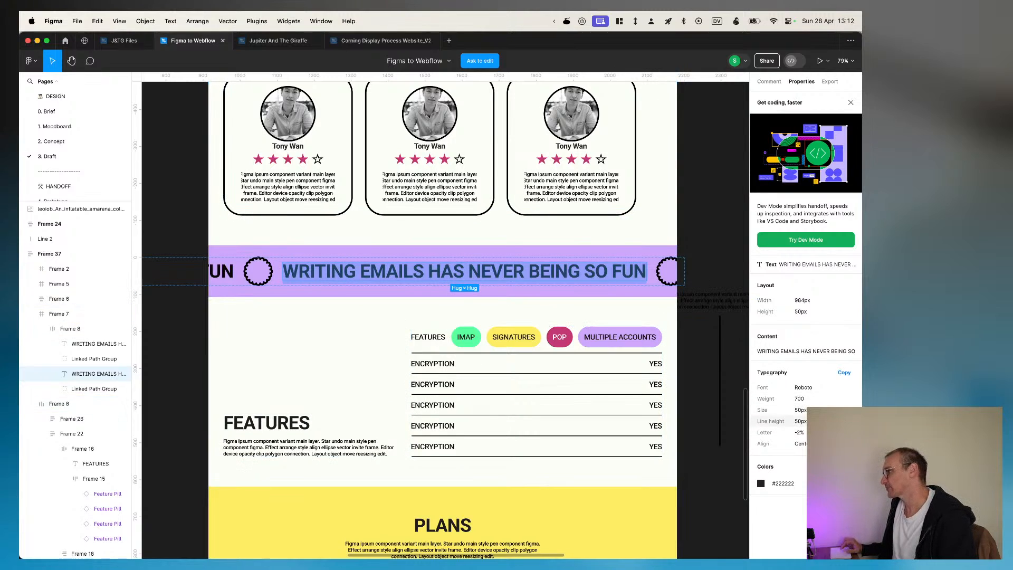
{"action": "key", "text": "super+Tab"}
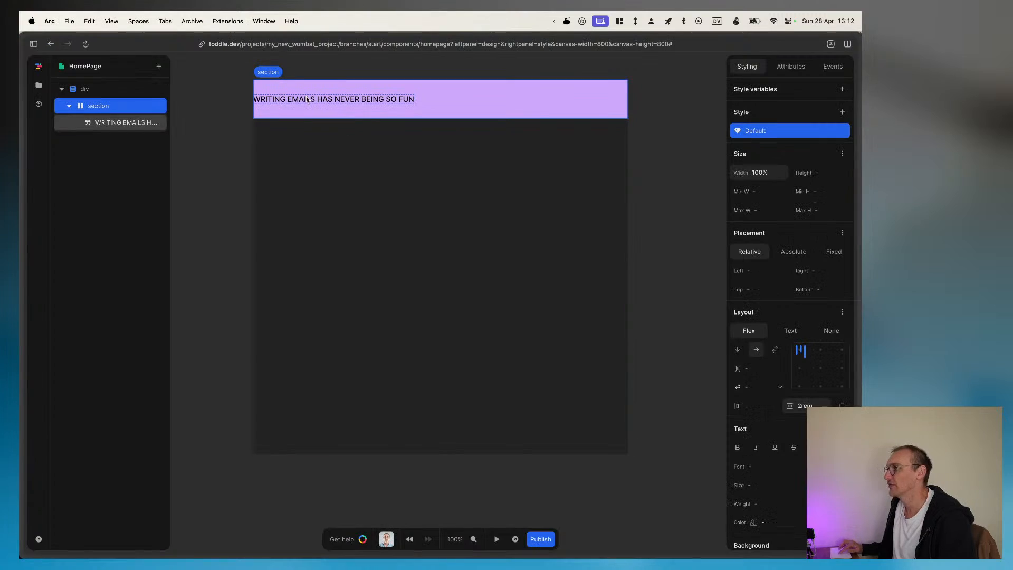
{"action": "scroll", "coordinate": [760, 403], "scroll_direction": "down", "scroll_amount": 3}
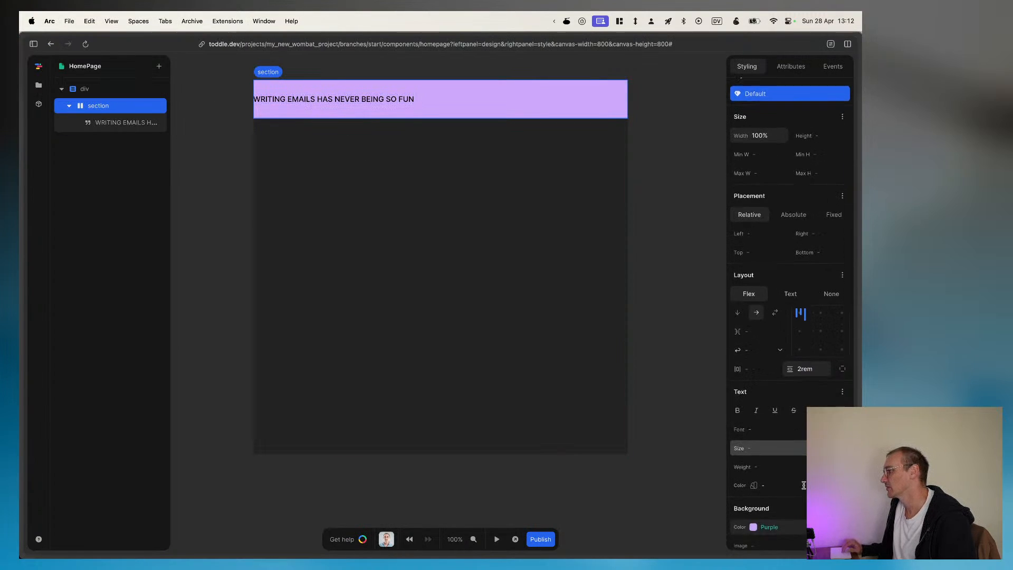
{"action": "left_click", "coordinate": [760, 401]}
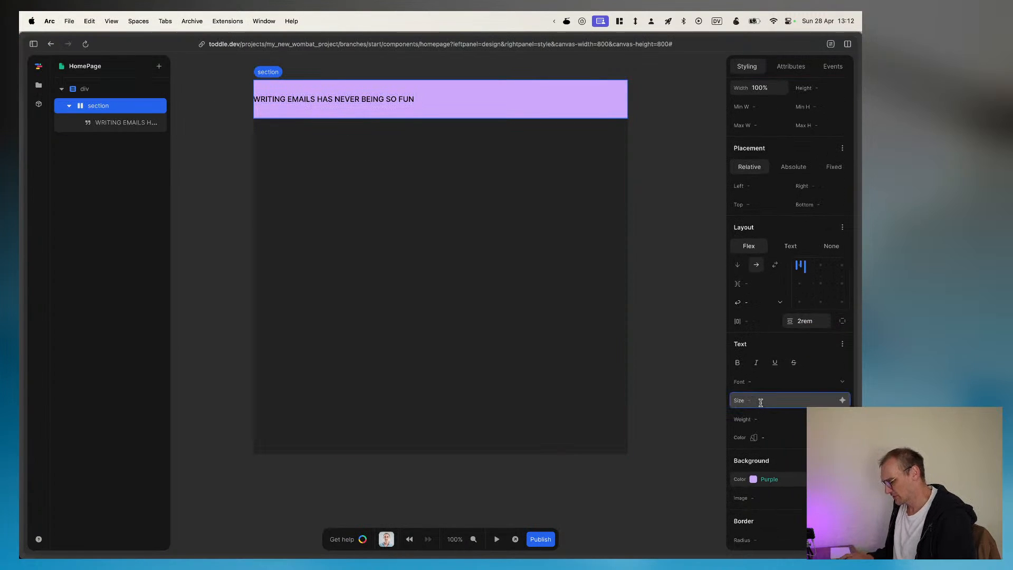
{"action": "type", "text": "50px"}
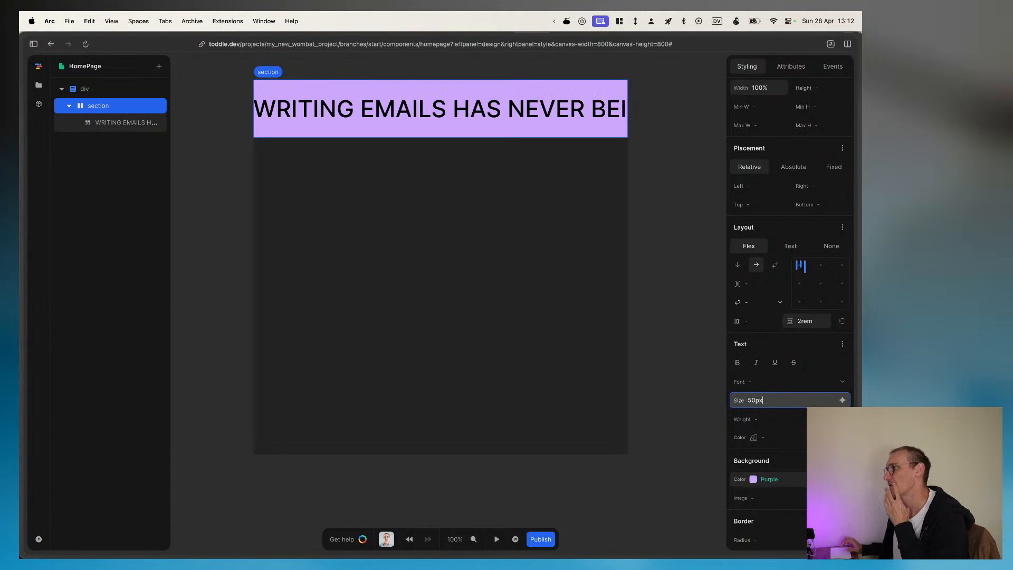
{"action": "scroll", "coordinate": [526, 115], "scroll_direction": "right", "scroll_amount": 3}
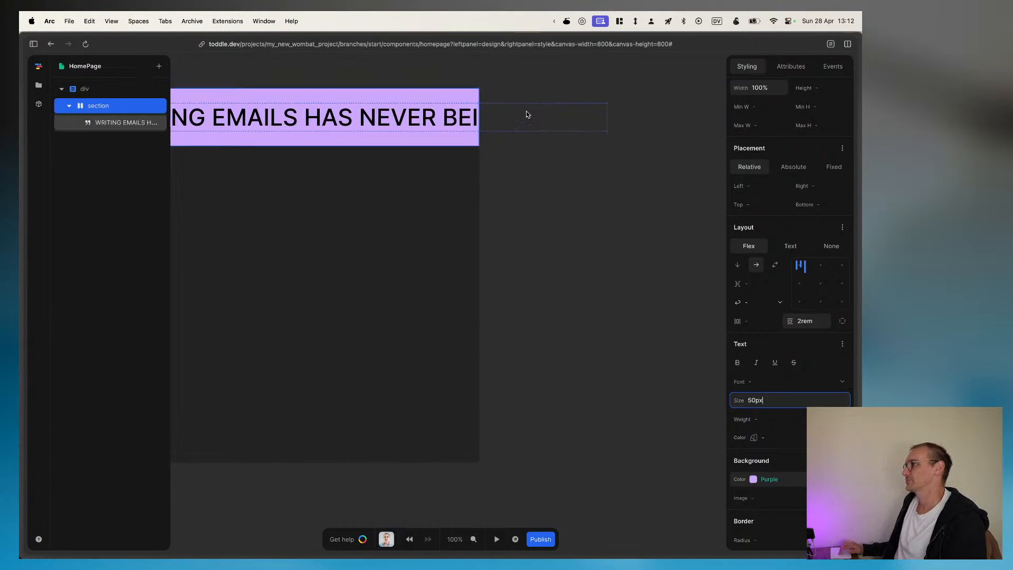
{"action": "scroll", "coordinate": [527, 114], "scroll_direction": "left", "scroll_amount": 3}
{"action": "scroll", "coordinate": [526, 114], "scroll_direction": "right", "scroll_amount": 1}
{"action": "scroll", "coordinate": [491, 131], "scroll_direction": "up", "scroll_amount": 2}
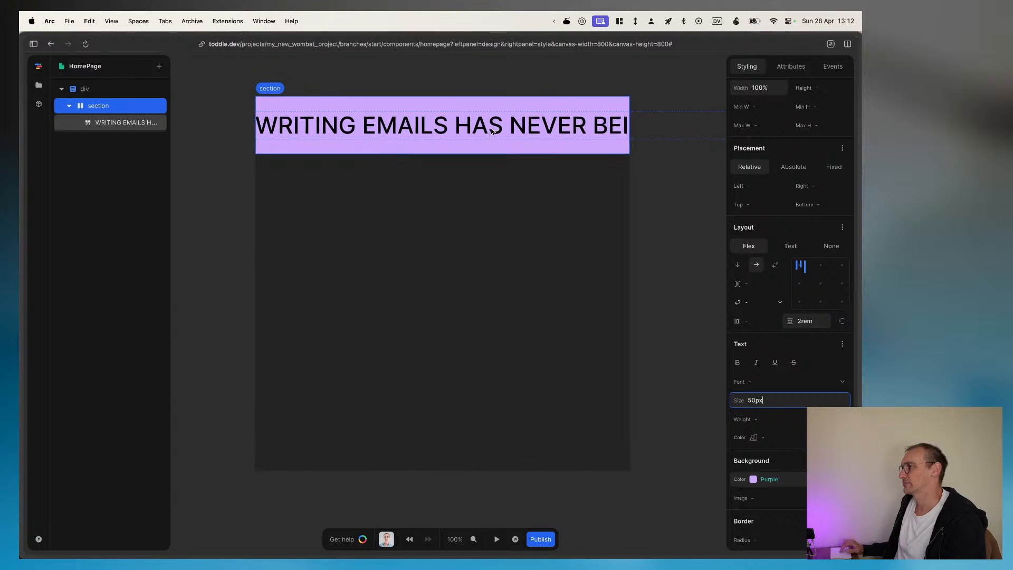
Step: Switch to Figma, copy the scalloped circle beside the banner text as SVG, and return to the toddle project
{"action": "key", "text": "super+Tab"}
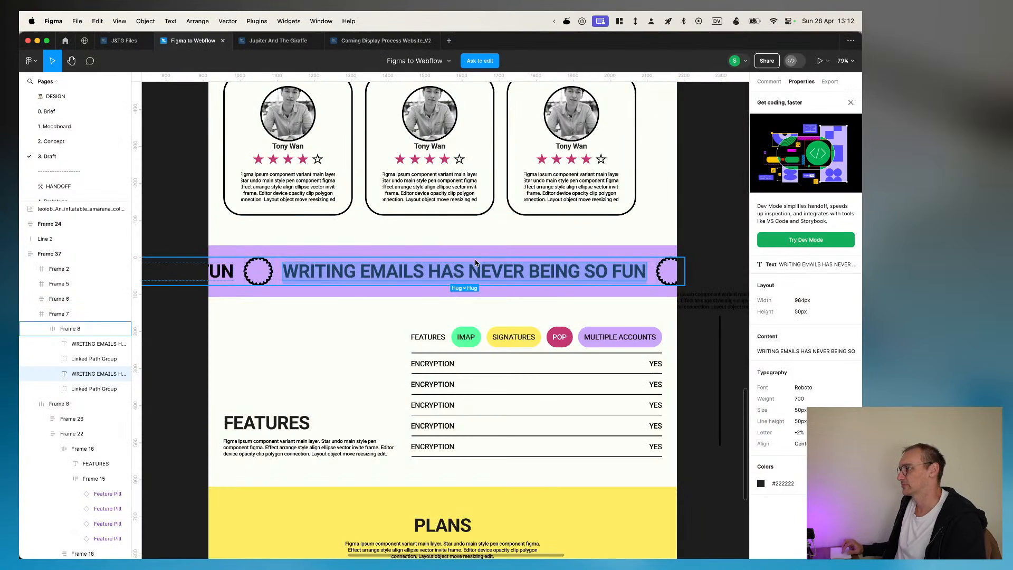
{"action": "left_click", "coordinate": [270, 280]}
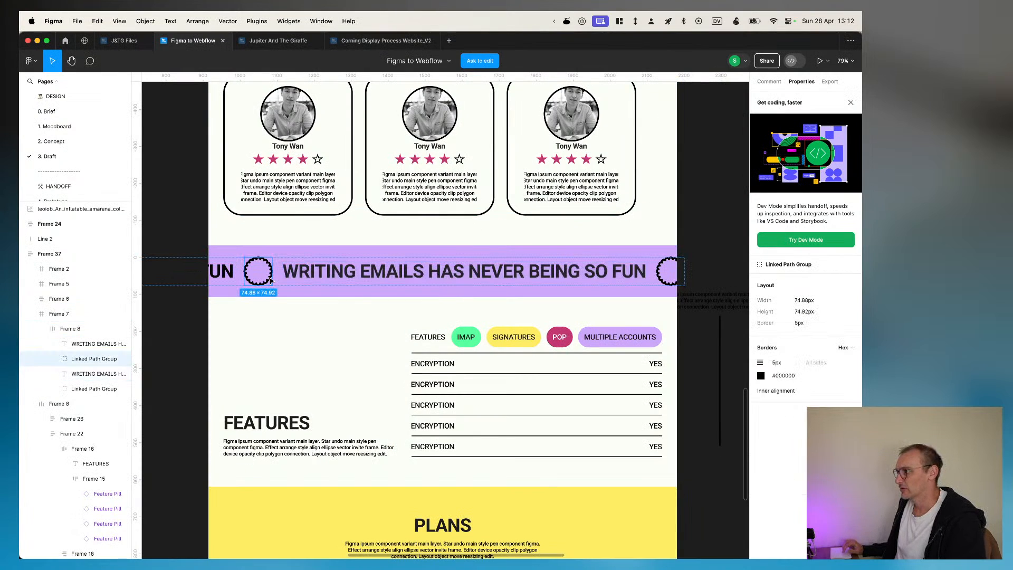
{"action": "right_click", "coordinate": [270, 279]}
{"action": "mouse_move", "coordinate": [334, 297]}
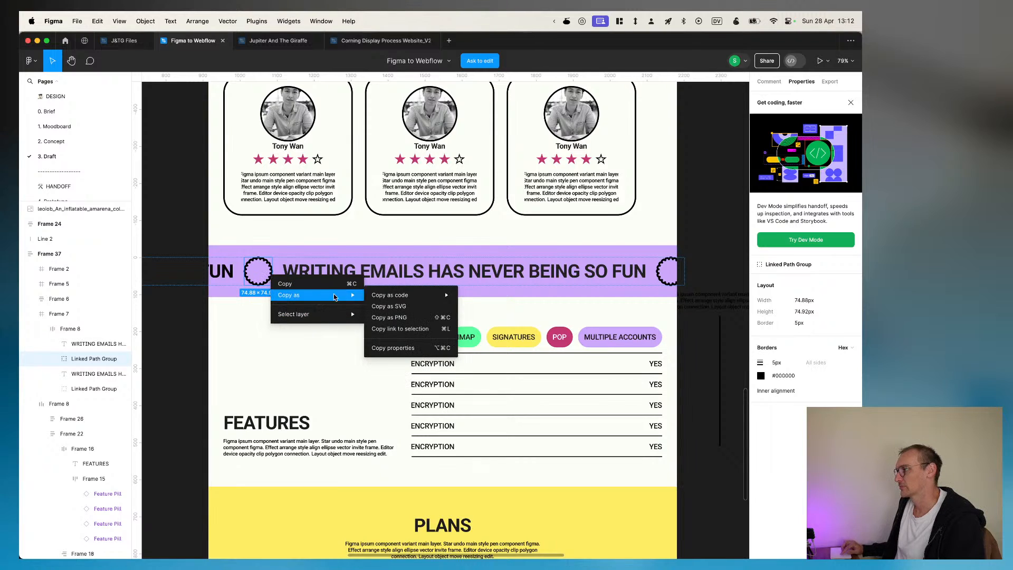
{"action": "left_click", "coordinate": [389, 306]}
{"action": "key", "text": "super+Tab"}
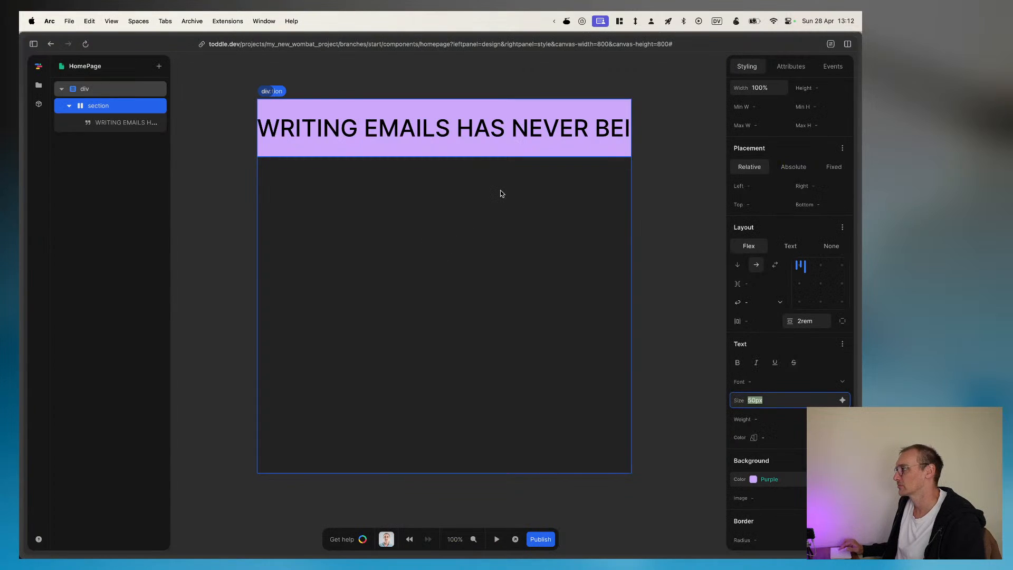
Step: Search the elements that can be added to the banner section for svg, and clear the search
{"action": "left_click", "coordinate": [70, 106]}
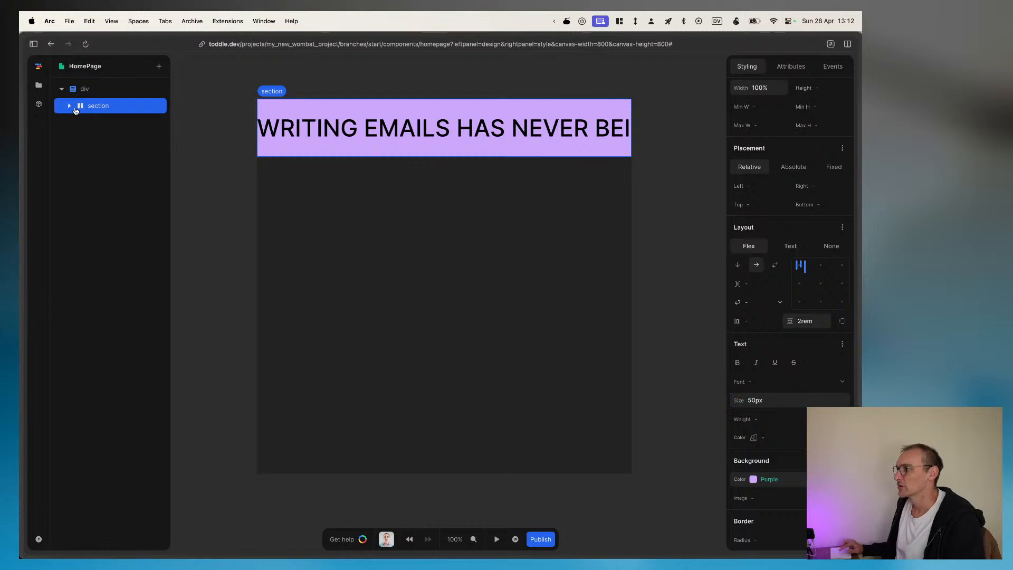
{"action": "left_click", "coordinate": [69, 107]}
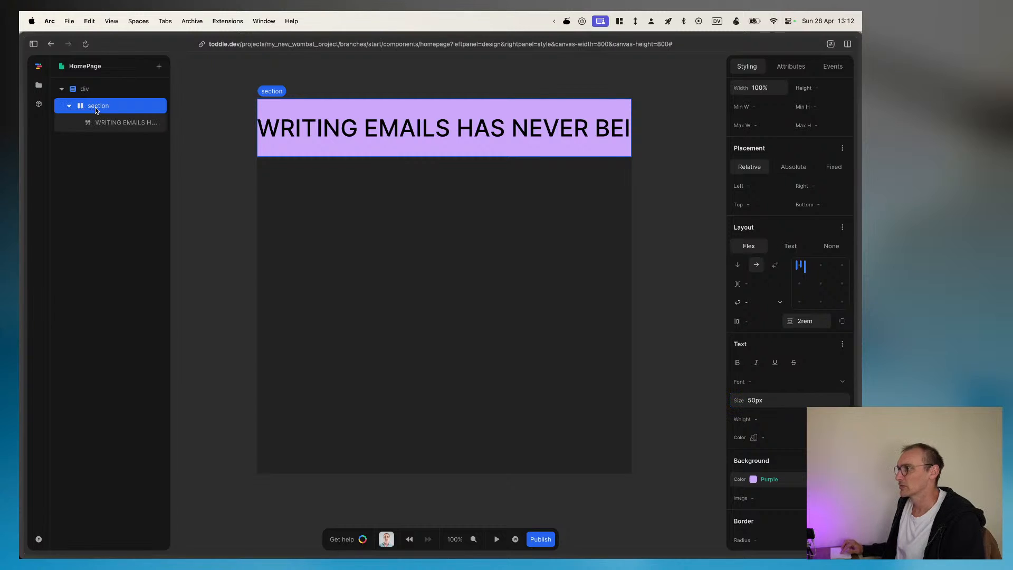
{"action": "type", "text": "e"}
{"action": "type", "text": "sv"}
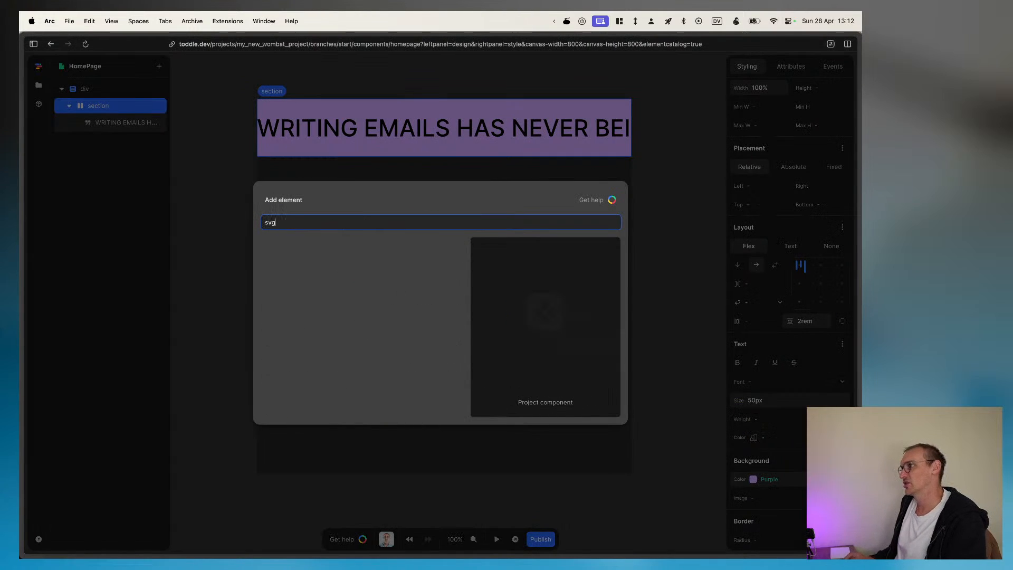
{"action": "type", "text": "g"}
{"action": "key", "text": "BackSpace"}
{"action": "key", "text": "BackSpace"}
{"action": "key", "text": "BackSpace"}
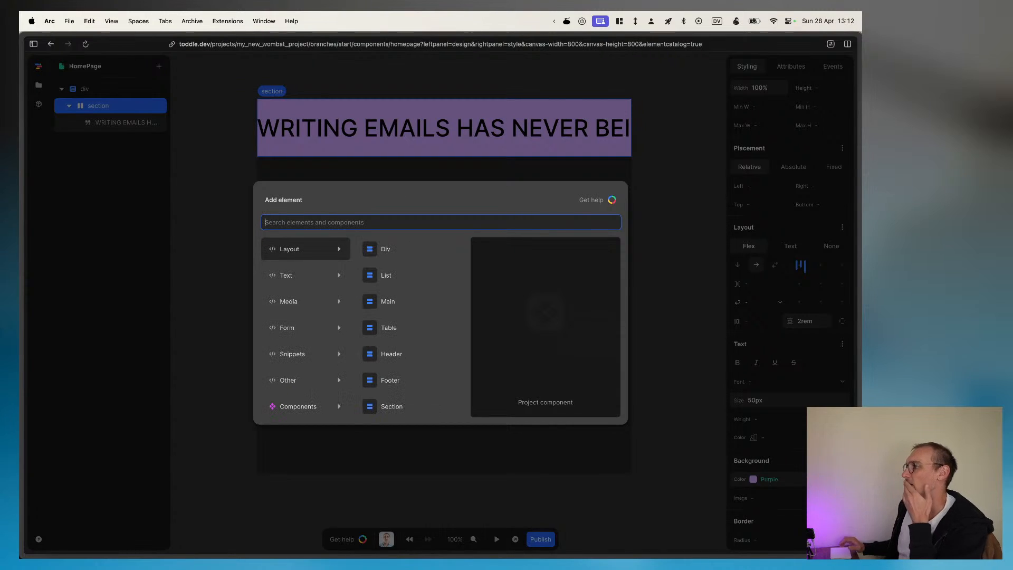
Step: Look through the element catalog's categories for an element that can hold the copied SVG, and close the catalog
{"action": "left_click", "coordinate": [309, 336]}
{"action": "mouse_move", "coordinate": [306, 362]}
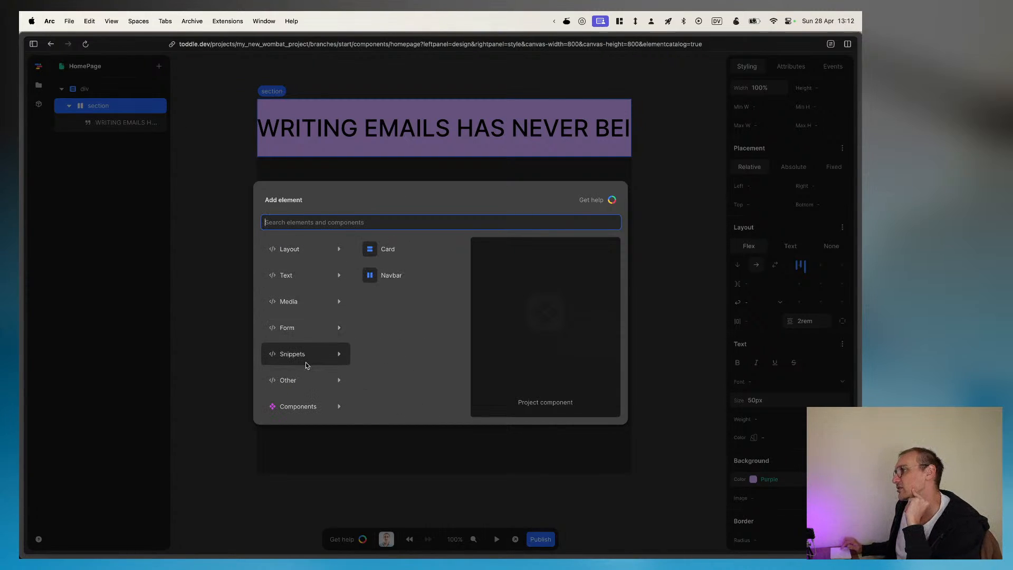
{"action": "mouse_move", "coordinate": [304, 335]}
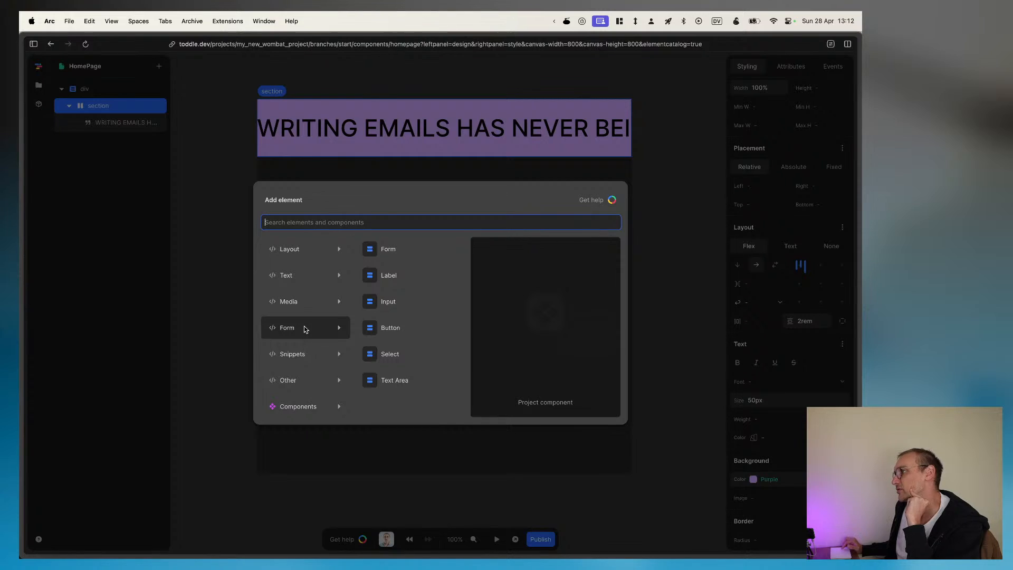
{"action": "mouse_move", "coordinate": [302, 381]}
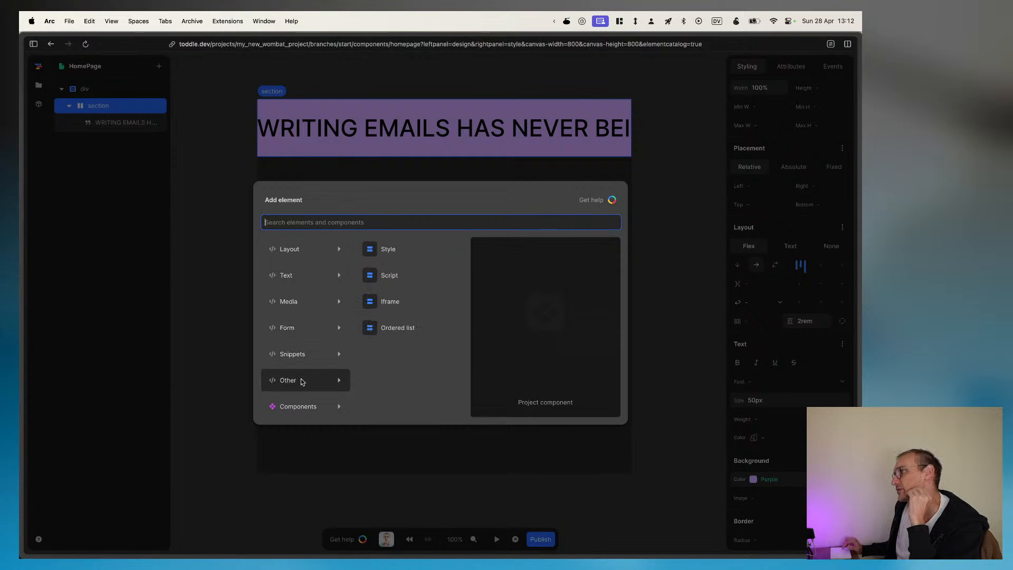
{"action": "mouse_move", "coordinate": [301, 309]}
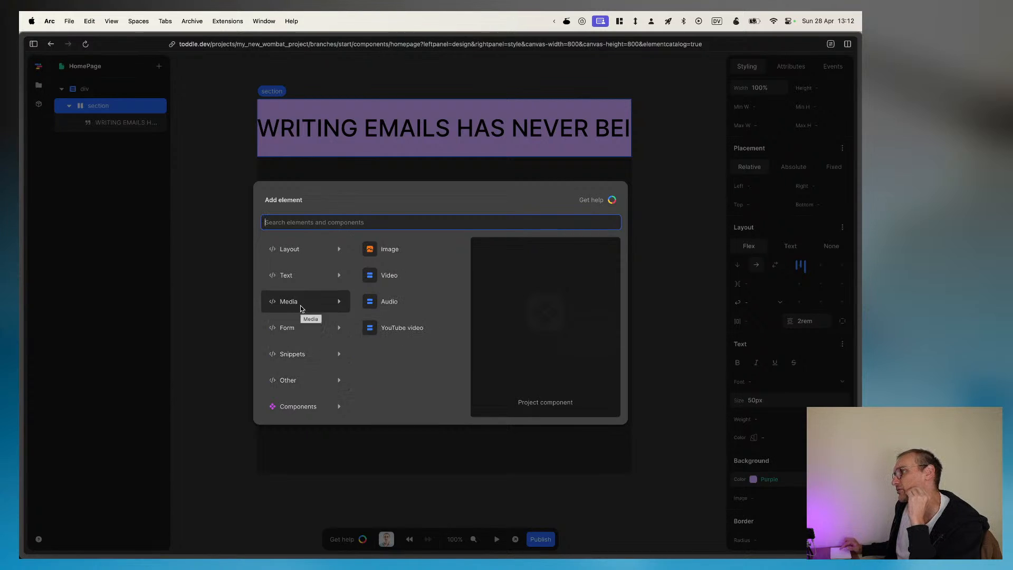
{"action": "mouse_move", "coordinate": [302, 278]}
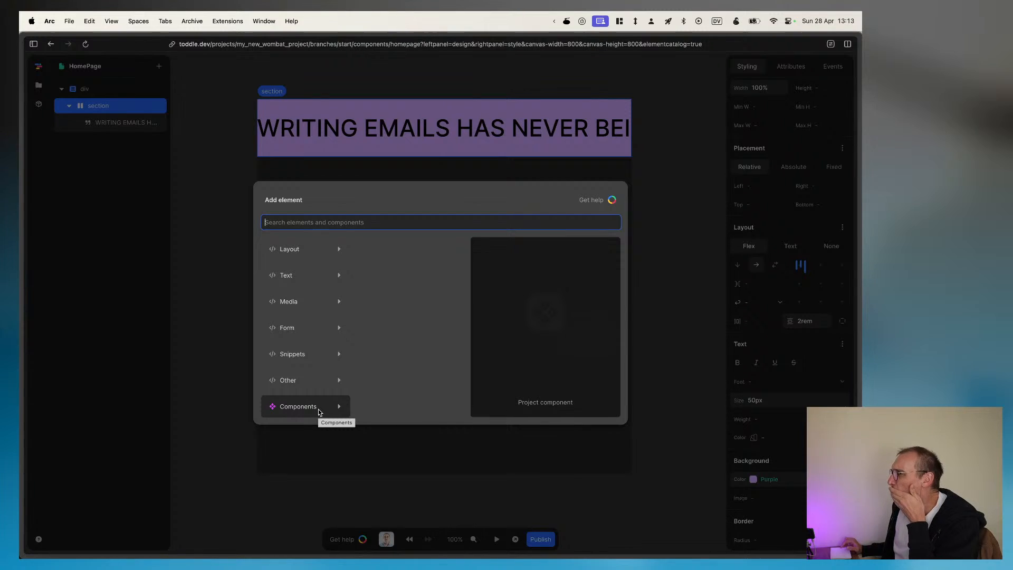
{"action": "mouse_move", "coordinate": [316, 244]}
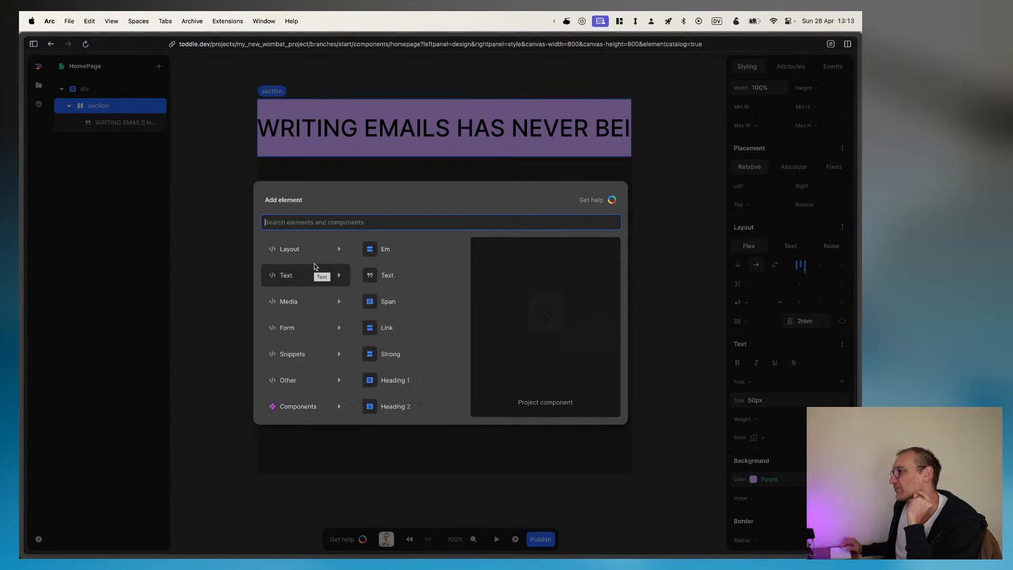
{"action": "scroll", "coordinate": [397, 321], "scroll_direction": "down", "scroll_amount": 4}
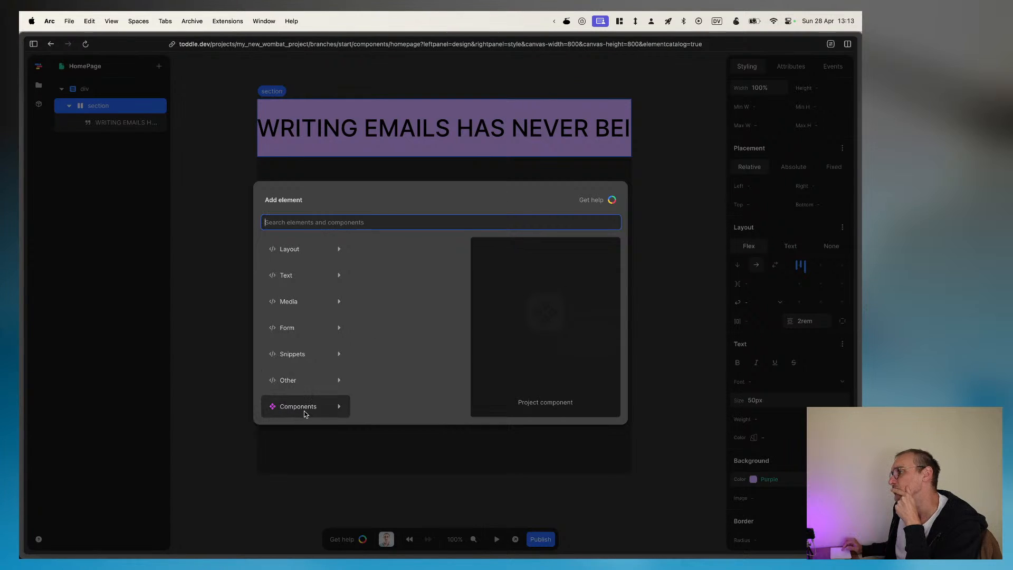
{"action": "left_click", "coordinate": [312, 443]}
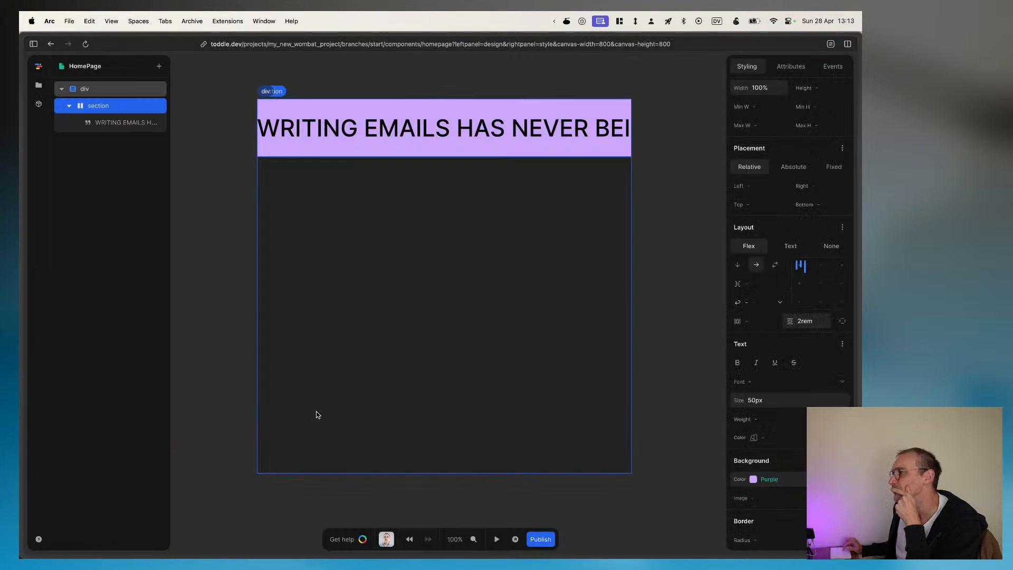
Step: Search the section's addable elements for em, look through the Text, Media and Layout elements, and close the catalog
{"action": "type", "text": "a"}
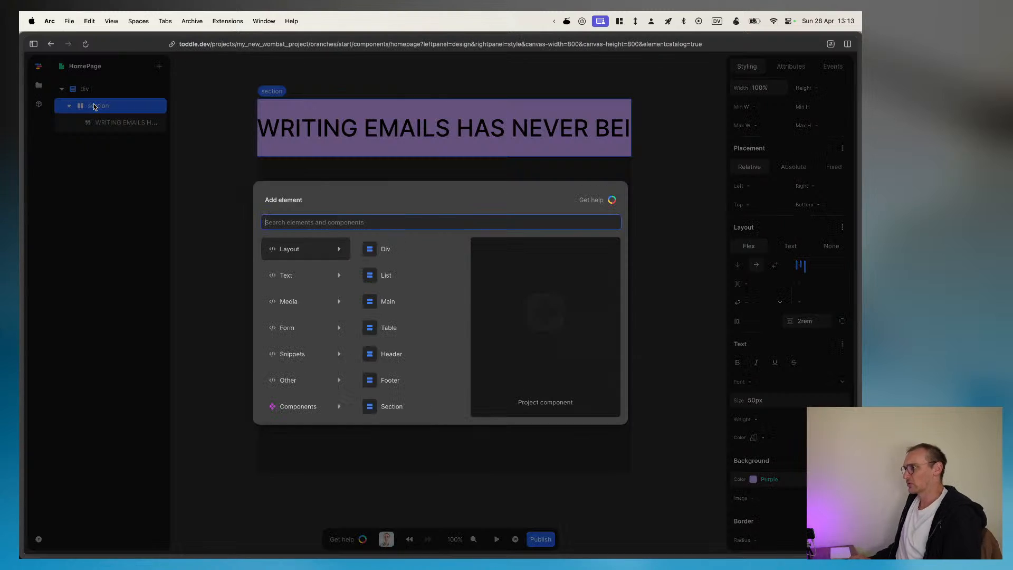
{"action": "type", "text": "em"}
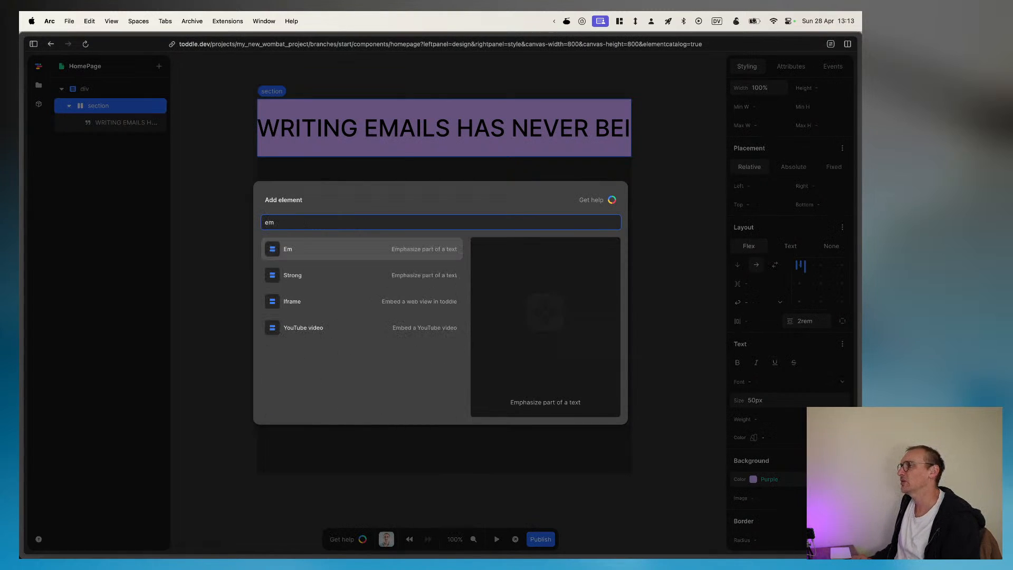
{"action": "key", "text": "BackSpace"}
{"action": "key", "text": "BackSpace"}
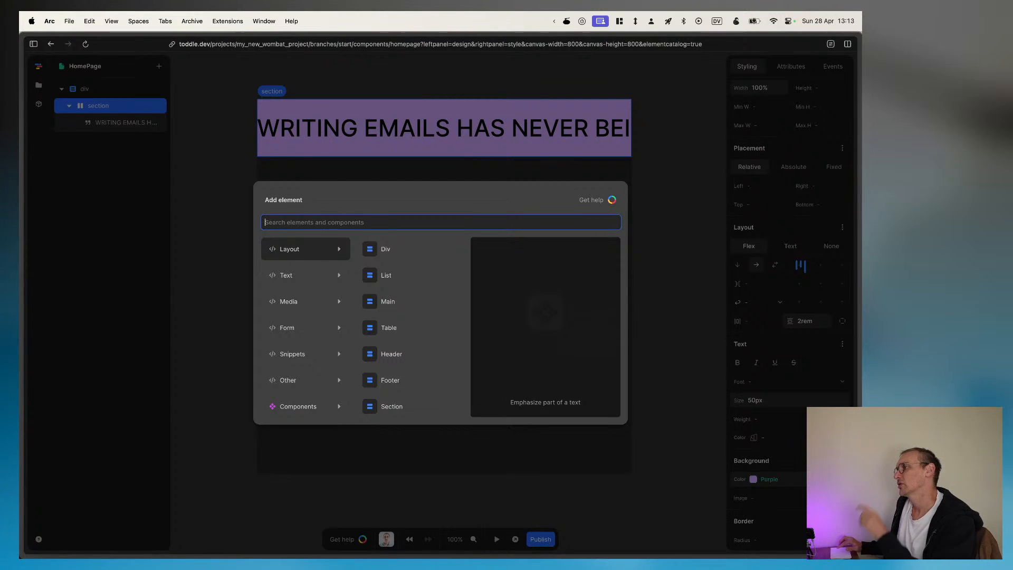
{"action": "scroll", "coordinate": [385, 347], "scroll_direction": "down", "scroll_amount": 2}
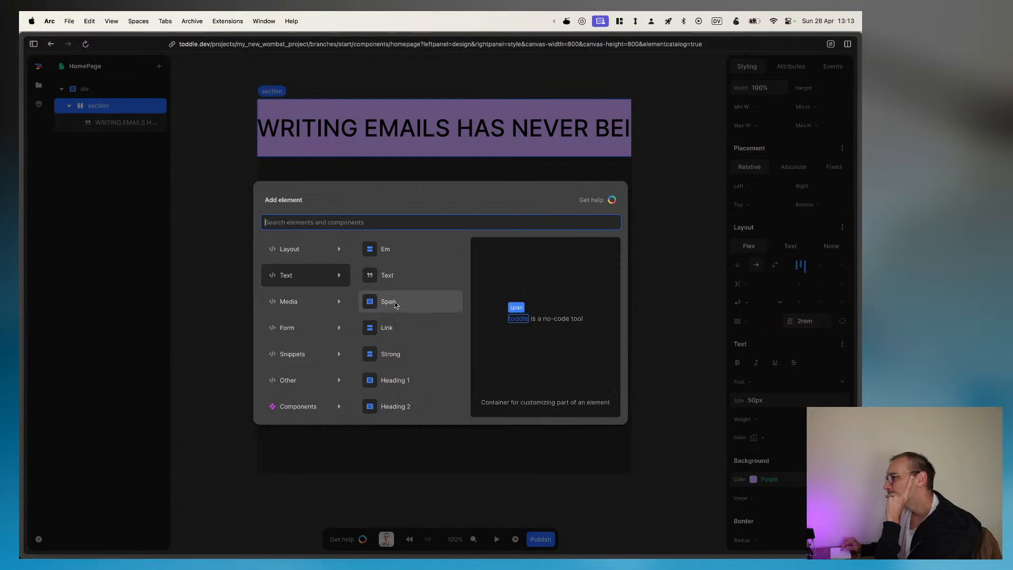
{"action": "scroll", "coordinate": [392, 369], "scroll_direction": "down", "scroll_amount": 5}
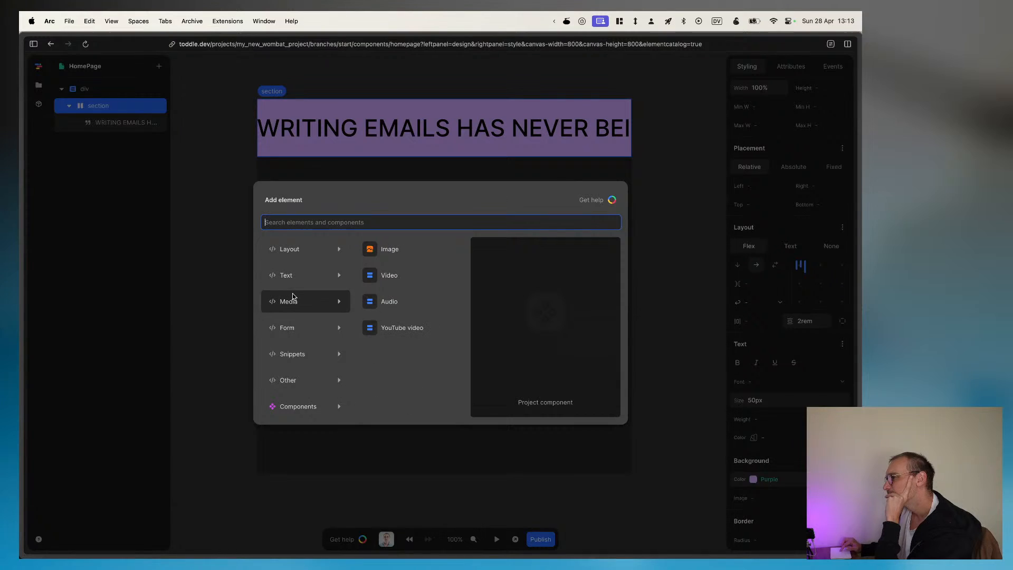
{"action": "mouse_move", "coordinate": [297, 376]}
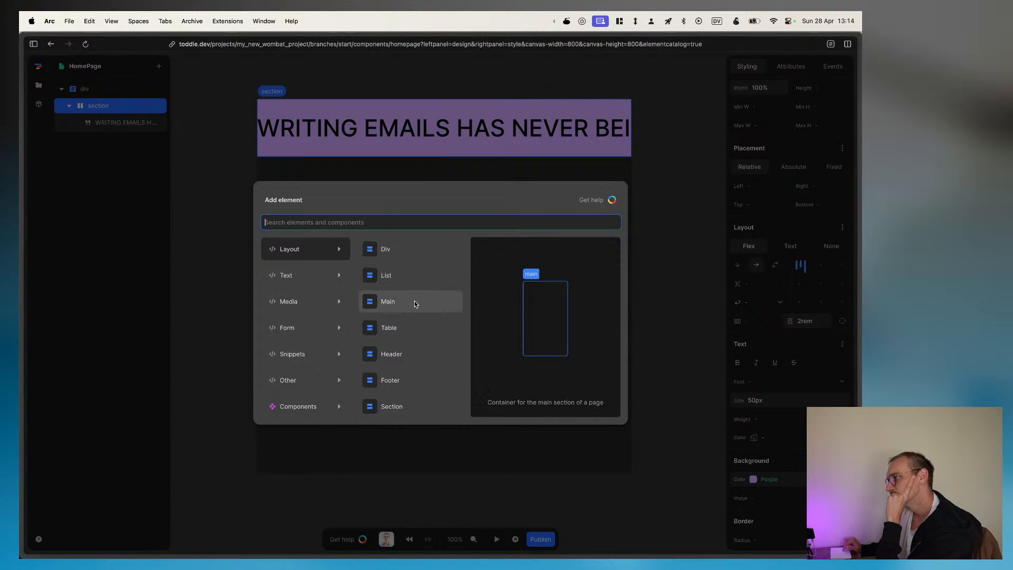
{"action": "scroll", "coordinate": [409, 371], "scroll_direction": "down", "scroll_amount": 2}
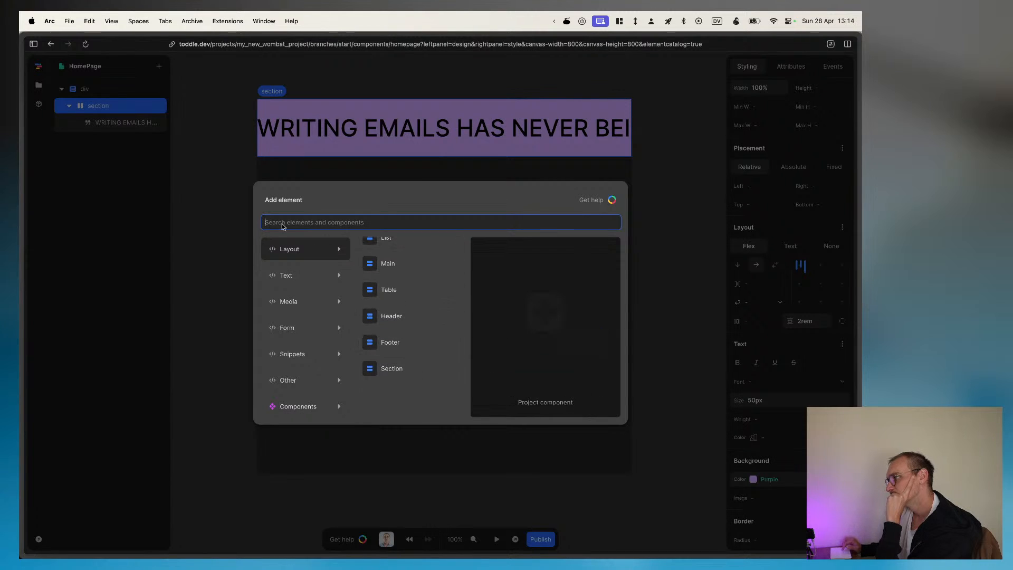
{"action": "left_click", "coordinate": [220, 177]}
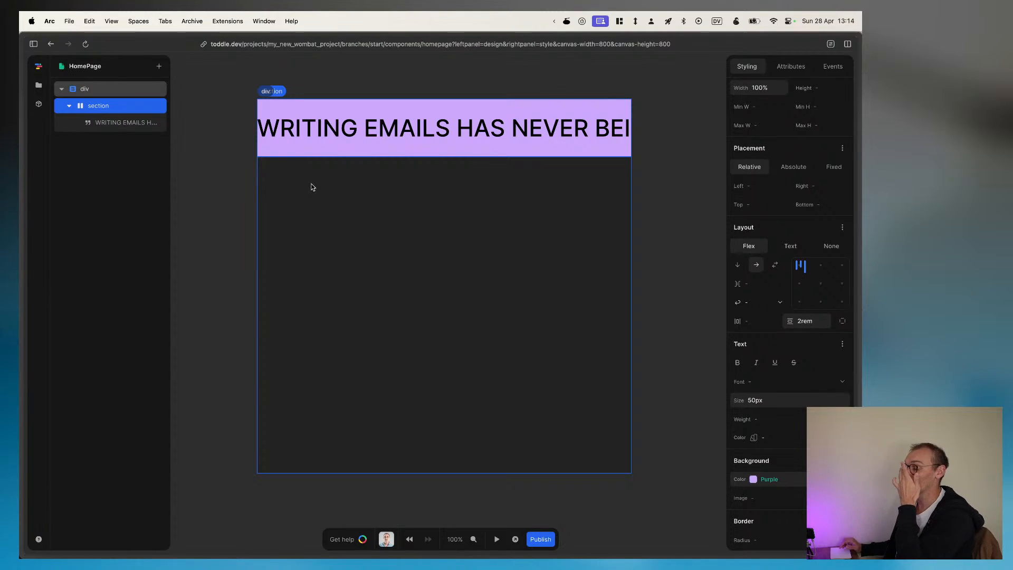
Step: Switch to Figma and add a PNG export at 2x scale for the scalloped circle beside the banner text
{"action": "key", "text": "super+Tab"}
{"action": "key", "text": "super+Tab"}
{"action": "left_click", "coordinate": [253, 293]}
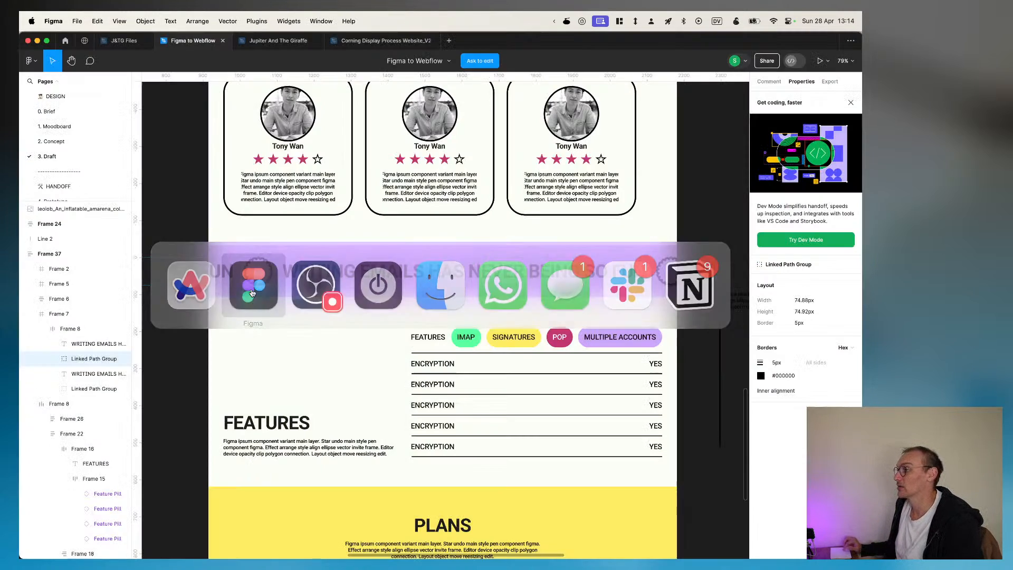
{"action": "right_click", "coordinate": [255, 273]}
{"action": "left_click", "coordinate": [258, 265]}
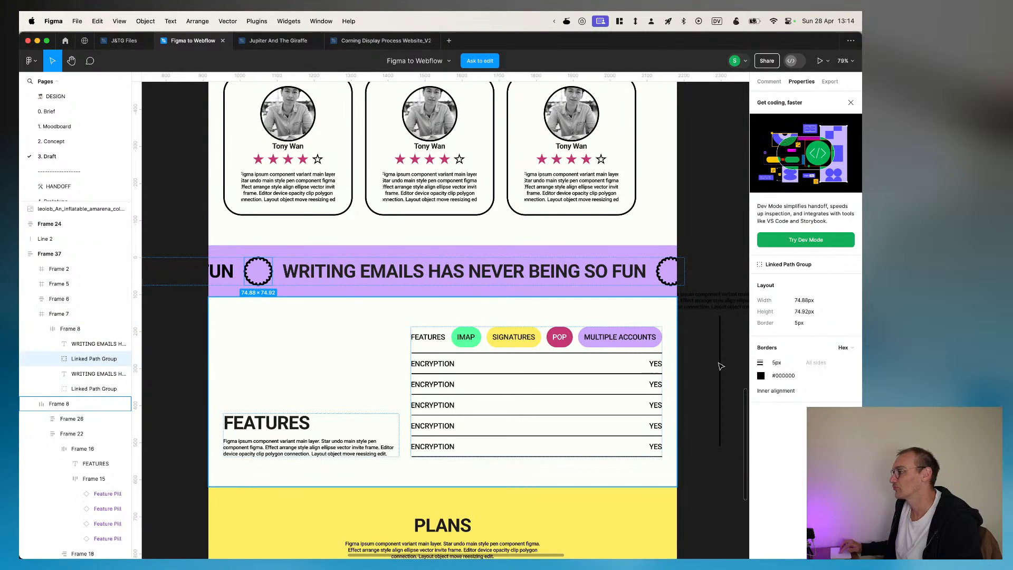
{"action": "left_click", "coordinate": [769, 82]}
{"action": "left_click", "coordinate": [801, 81]}
{"action": "left_click", "coordinate": [829, 82]}
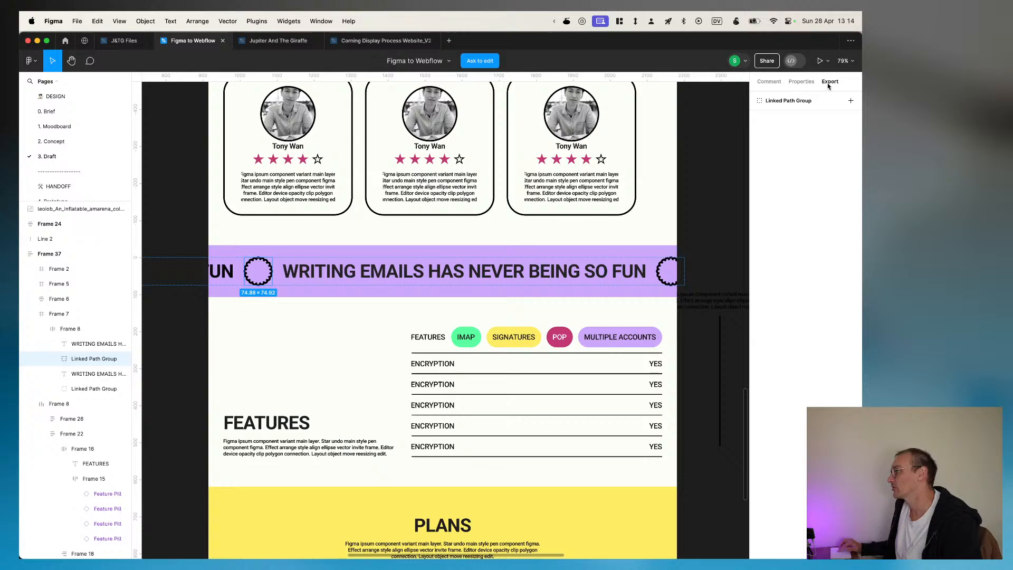
{"action": "left_click", "coordinate": [850, 101]}
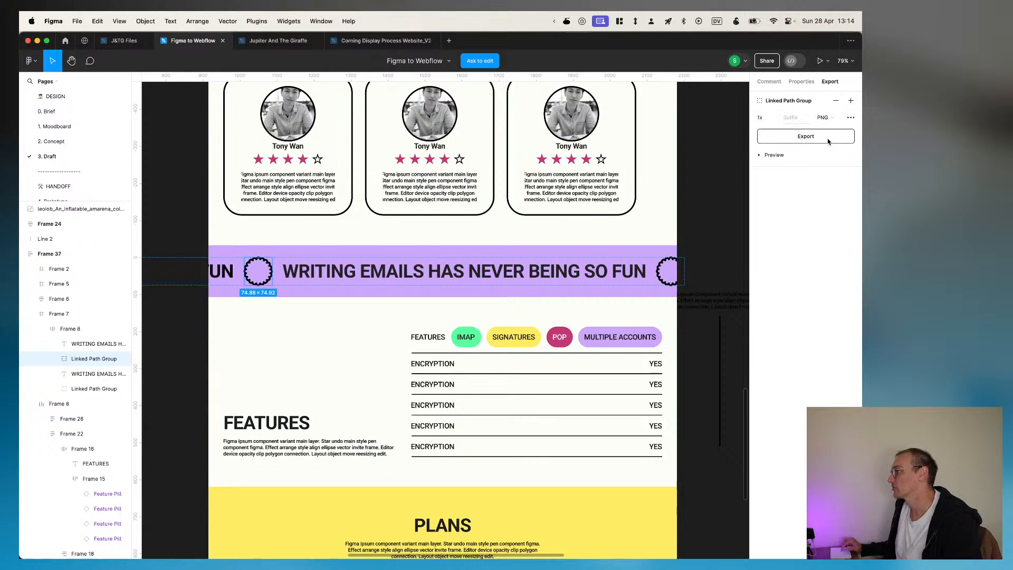
{"action": "left_click", "coordinate": [760, 117]}
{"action": "type", "text": "2"}
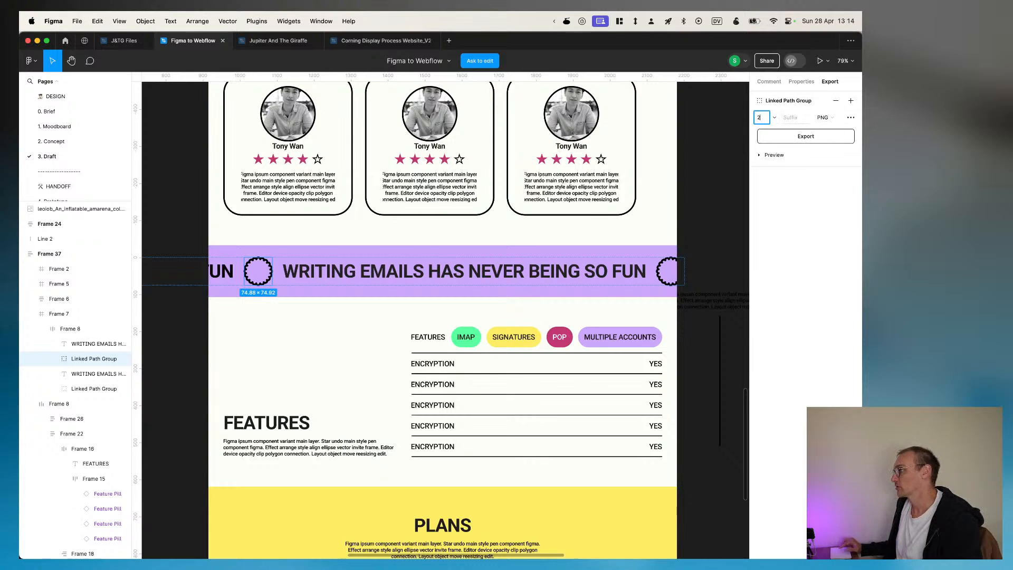
Step: Export the circle as black-circle-thing.png into the stream folder inside Pictures
{"action": "left_click", "coordinate": [806, 137]}
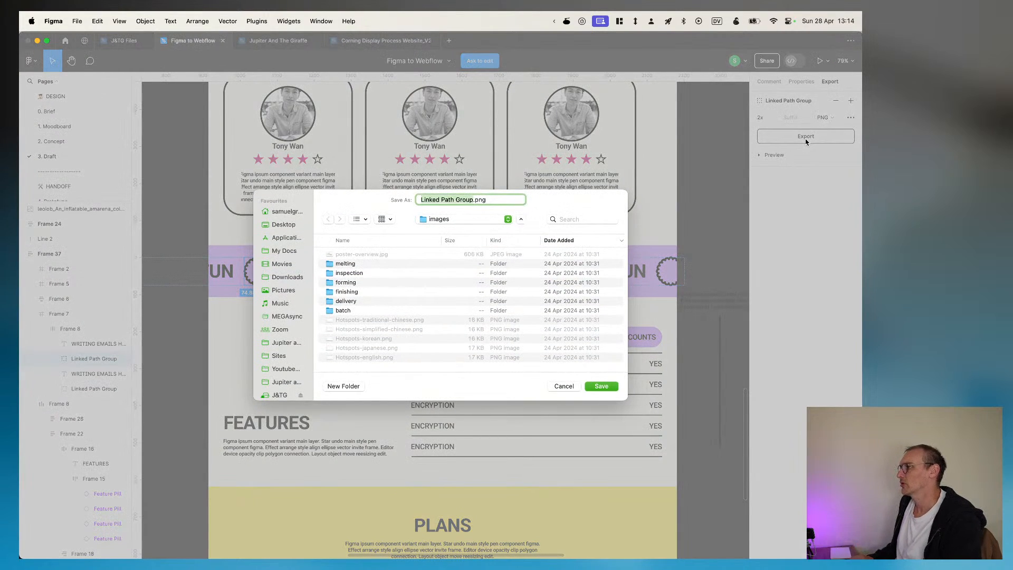
{"action": "left_click", "coordinate": [279, 225]}
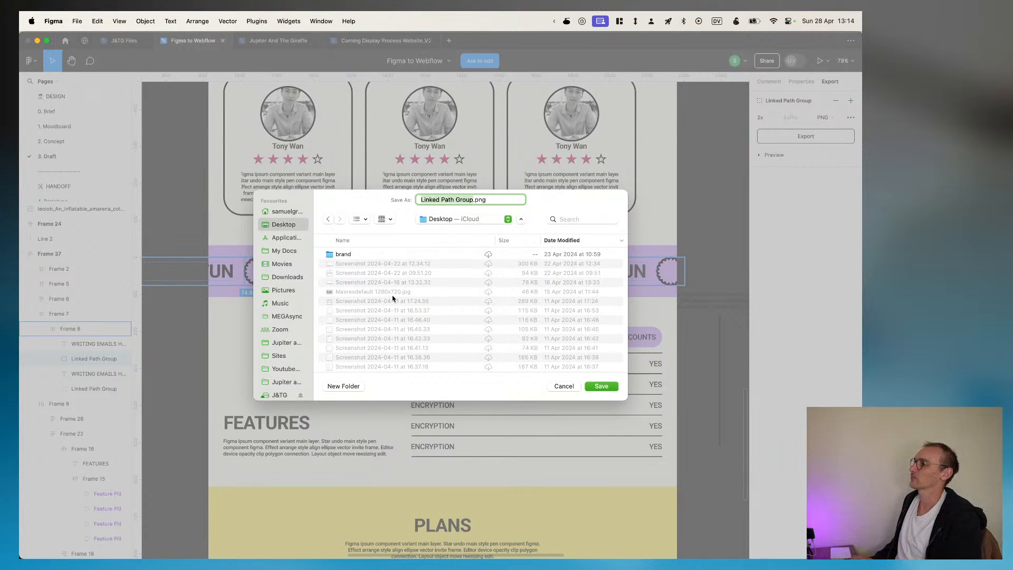
{"action": "left_click", "coordinate": [294, 291]}
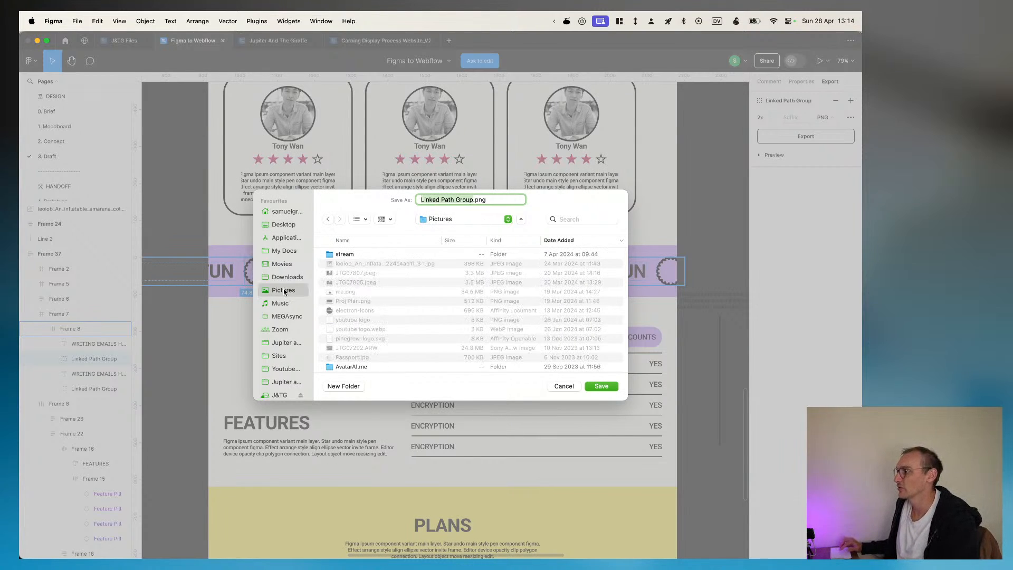
{"action": "double_click", "coordinate": [340, 255]}
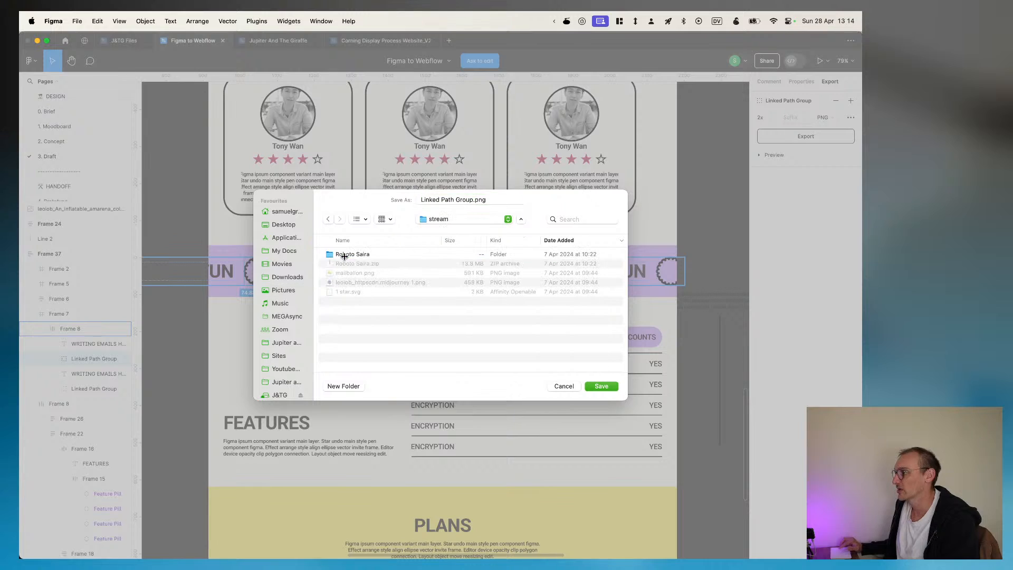
{"action": "left_click", "coordinate": [472, 201]}
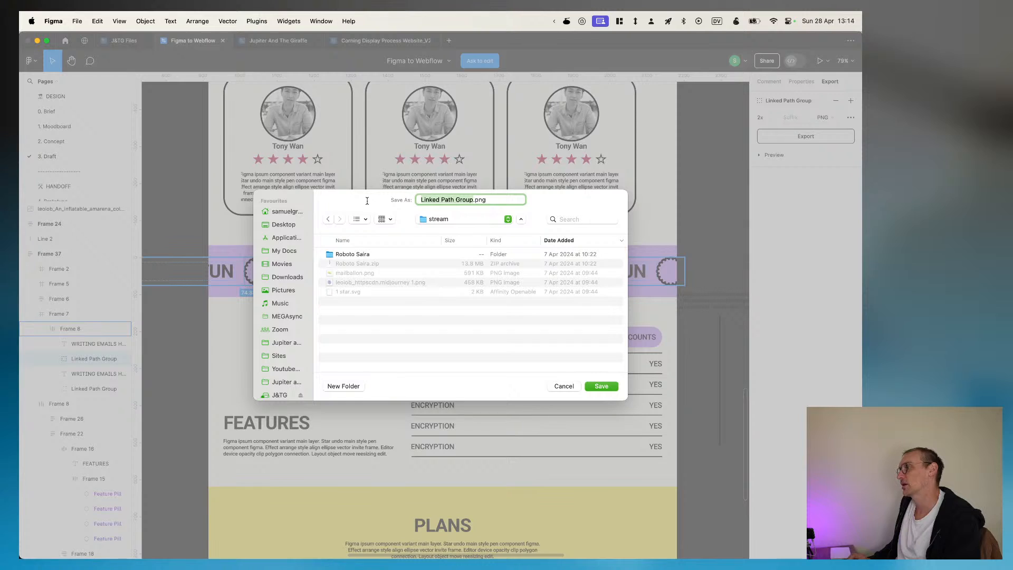
{"action": "type", "text": "black-"}
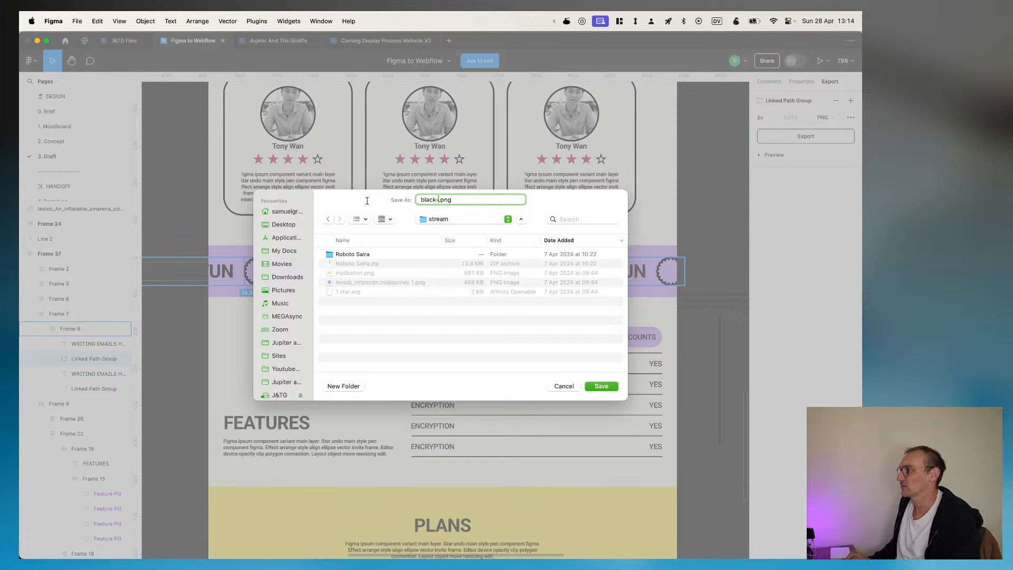
{"action": "type", "text": "circle-thi"}
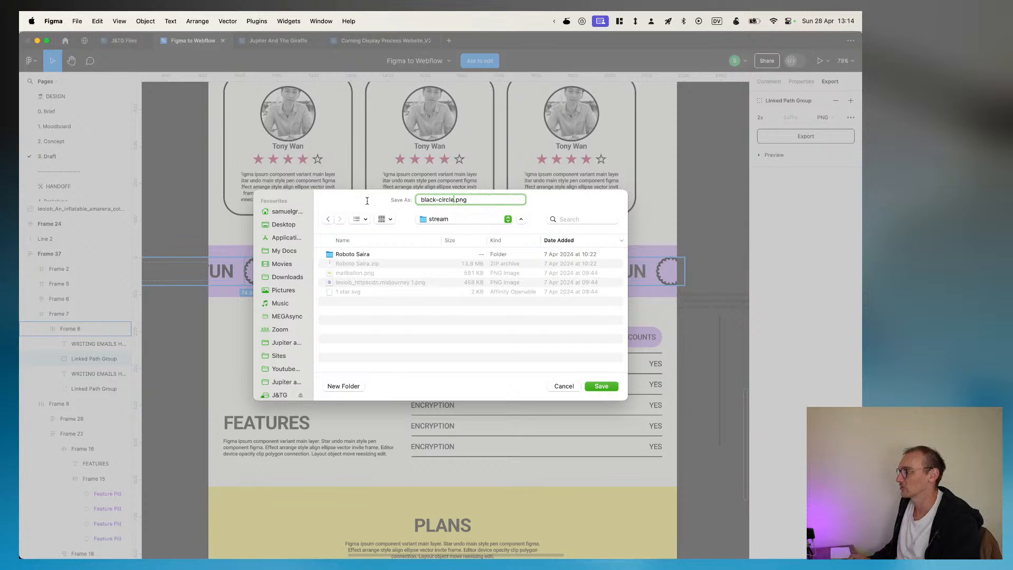
{"action": "type", "text": "n"}
{"action": "key", "text": "Return"}
Step: Return to the toddle project in Arc and add an Image element to the banner section
{"action": "key", "text": "super+Tab"}
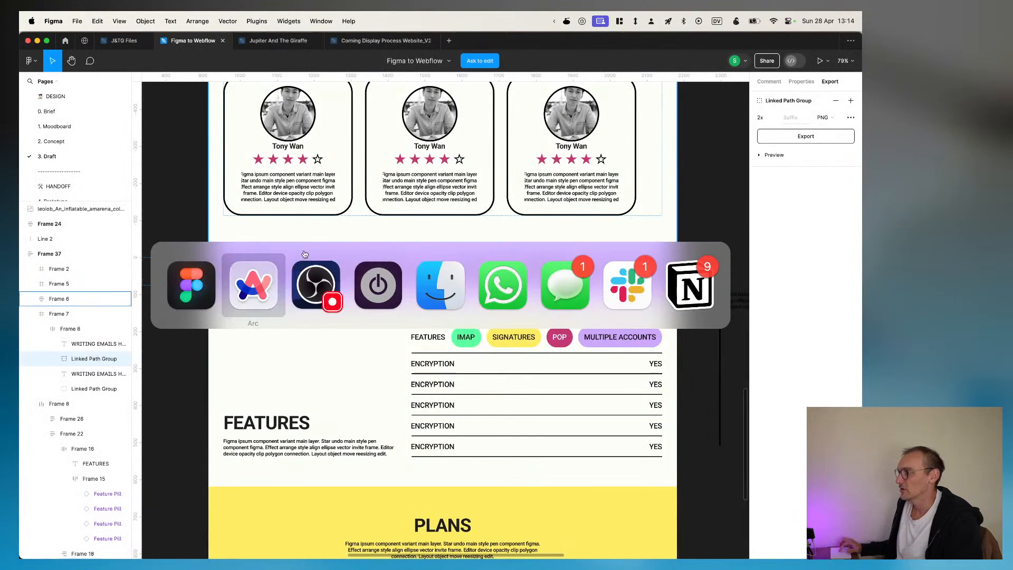
{"action": "left_click", "coordinate": [250, 293]}
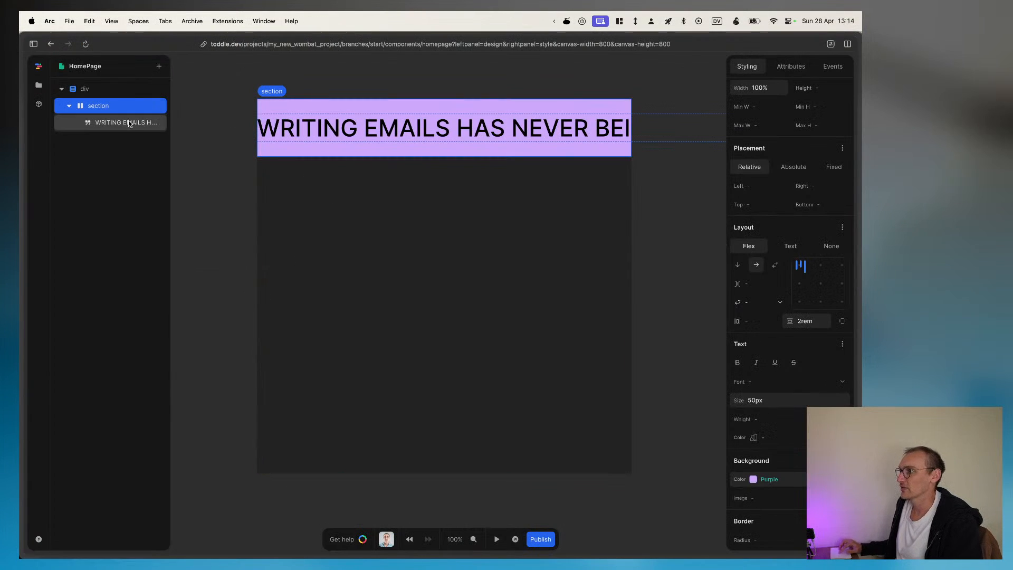
{"action": "key", "text": "a"}
{"action": "type", "text": "img"}
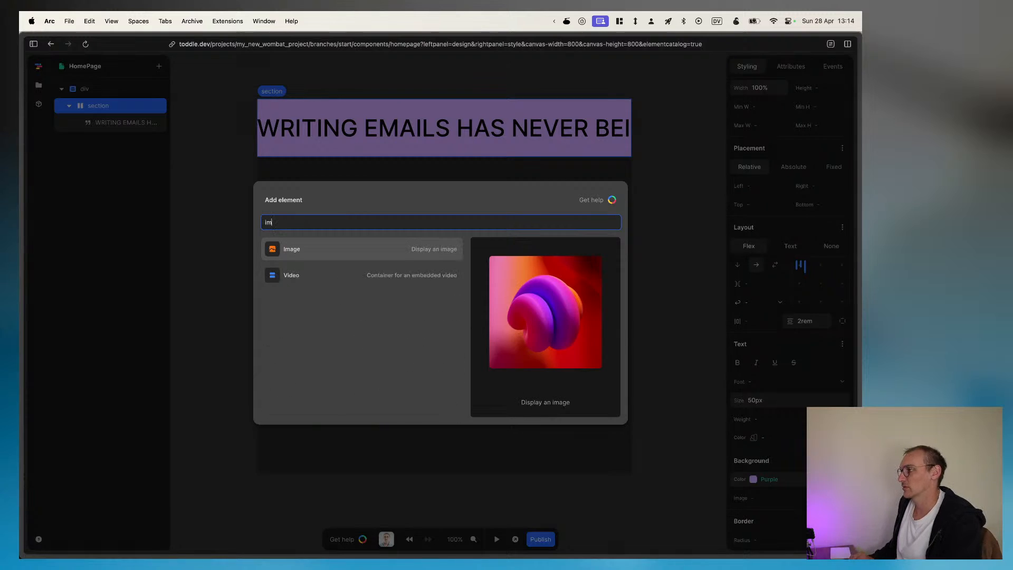
{"action": "key", "text": "Return"}
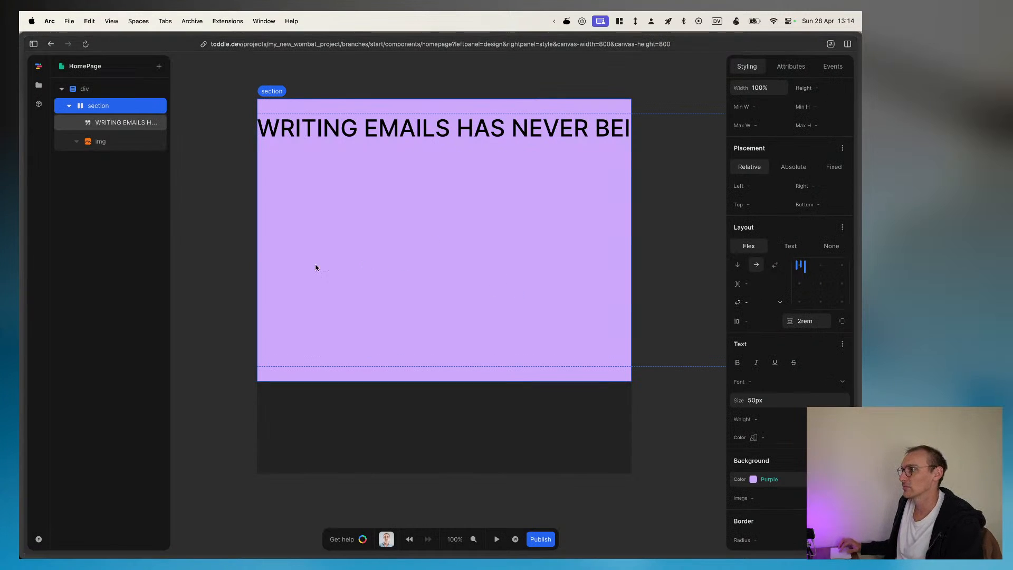
Step: Upload black-circle-thing.png from the Pictures stream folder as the new image element's source
{"action": "left_click", "coordinate": [100, 143]}
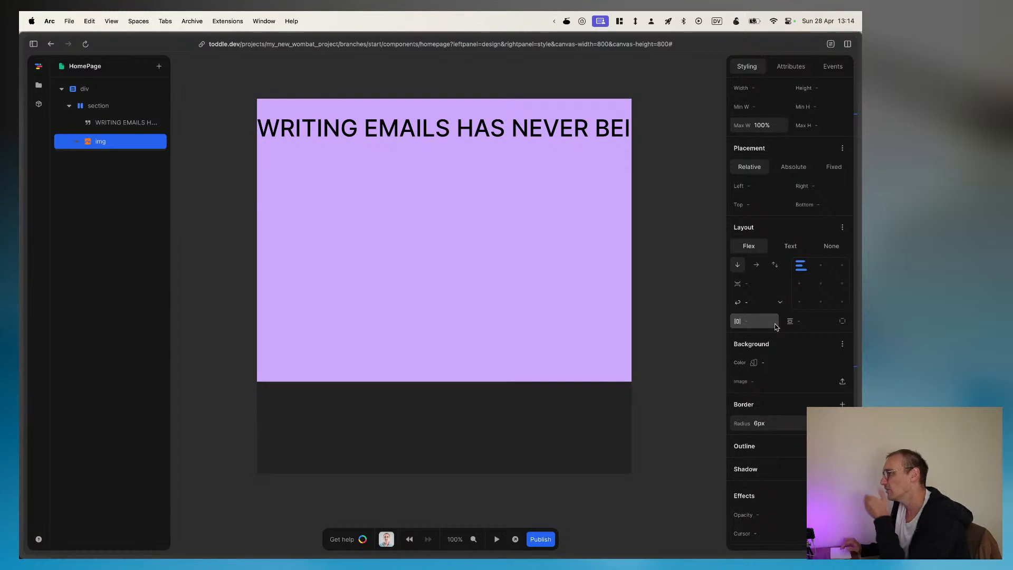
{"action": "scroll", "coordinate": [776, 327], "scroll_direction": "down", "scroll_amount": 1}
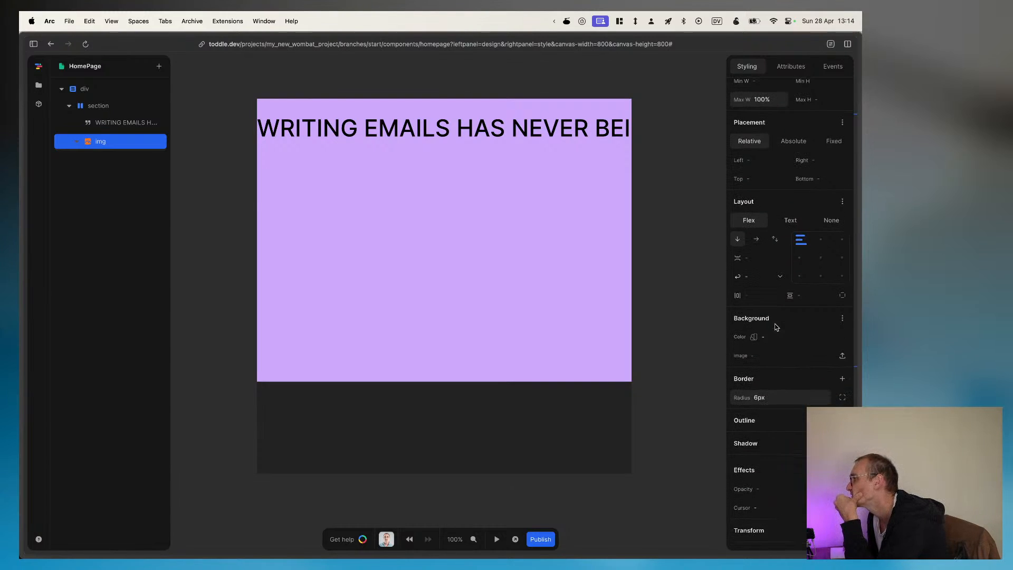
{"action": "scroll", "coordinate": [775, 326], "scroll_direction": "down", "scroll_amount": 1}
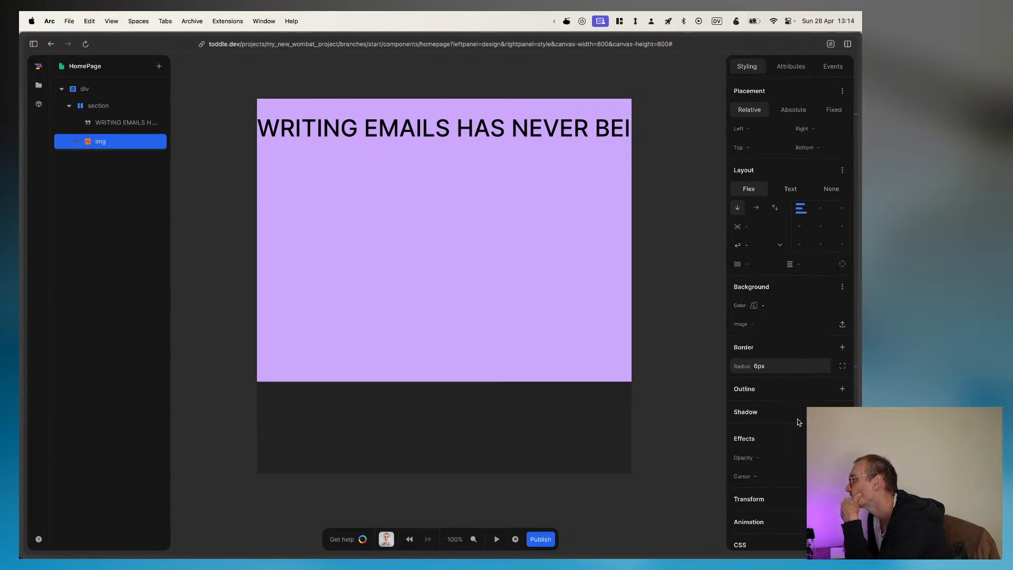
{"action": "scroll", "coordinate": [797, 419], "scroll_direction": "up", "scroll_amount": 5}
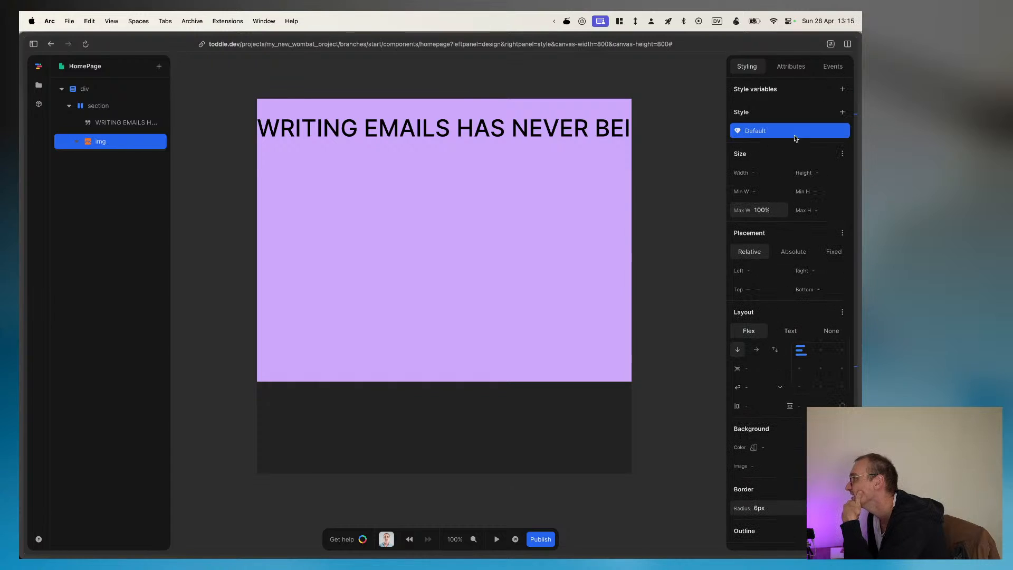
{"action": "left_click", "coordinate": [792, 67]}
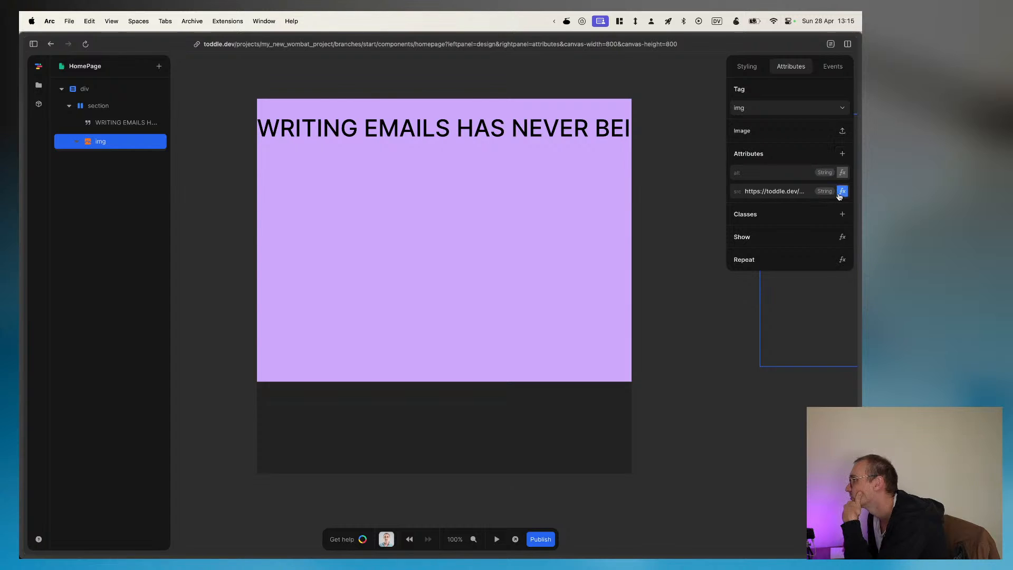
{"action": "left_click", "coordinate": [802, 192]}
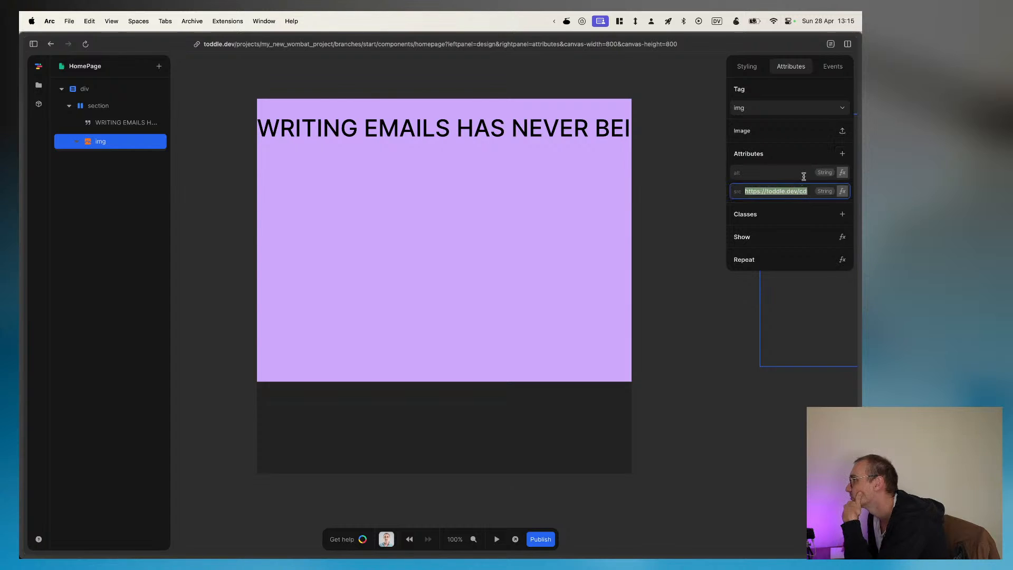
{"action": "left_click", "coordinate": [842, 130]}
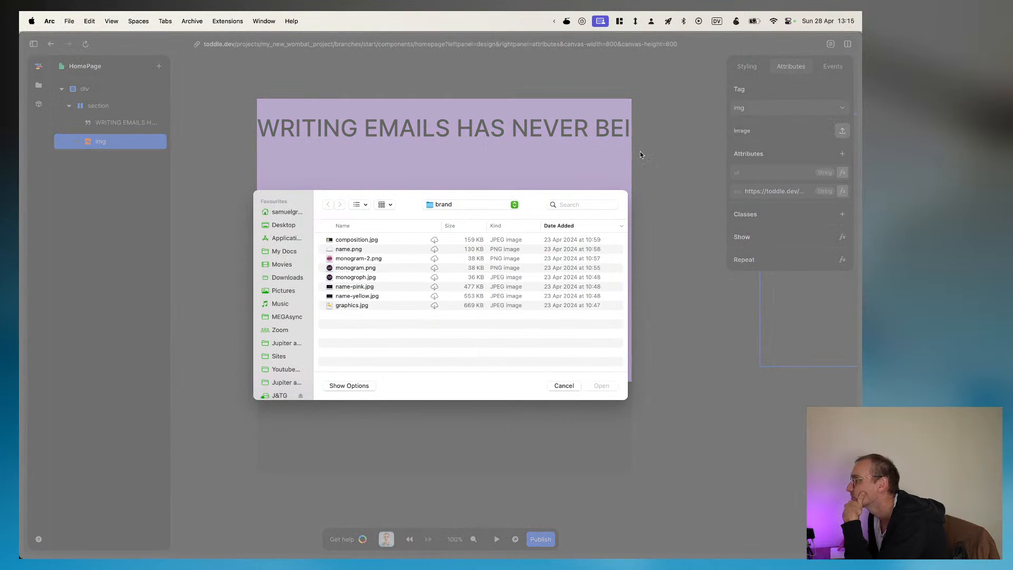
{"action": "left_click", "coordinate": [283, 291]}
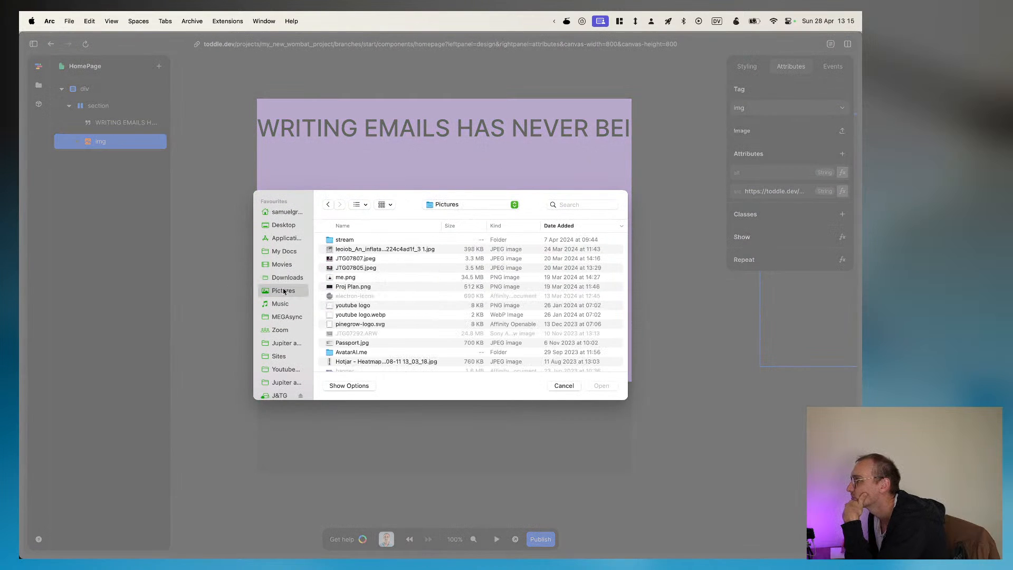
{"action": "double_click", "coordinate": [340, 241]}
{"action": "left_click", "coordinate": [352, 241]}
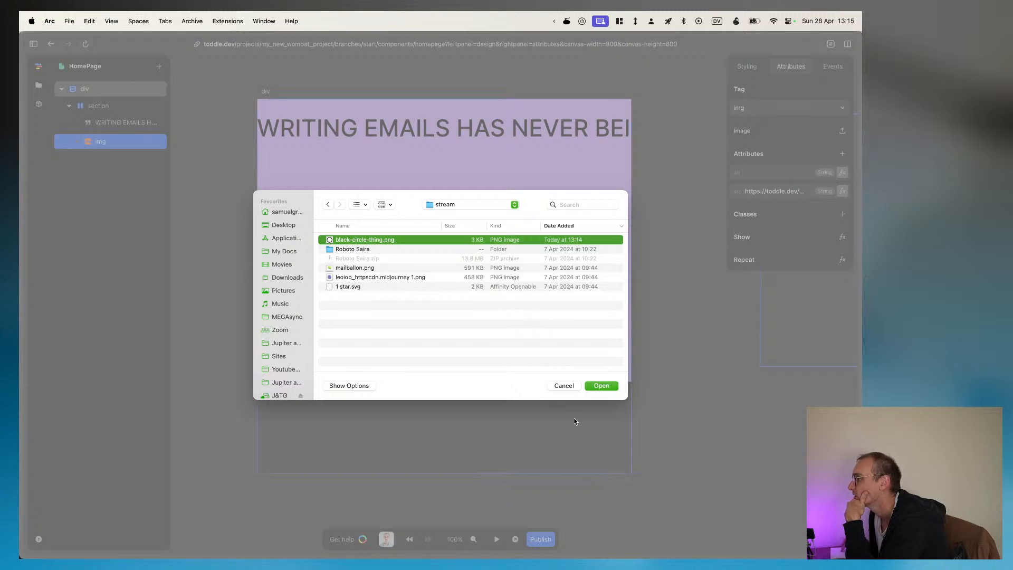
{"action": "left_click", "coordinate": [598, 387]}
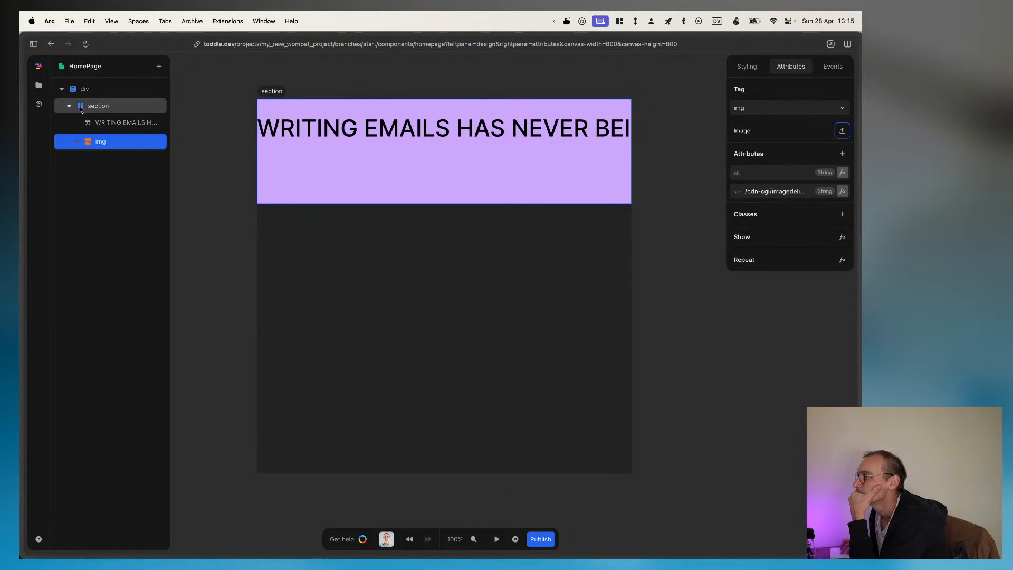
Step: Set the banner section's flex wrap to nowrap, keeping the row direction
{"action": "left_click", "coordinate": [96, 107]}
{"action": "left_click", "coordinate": [747, 66]}
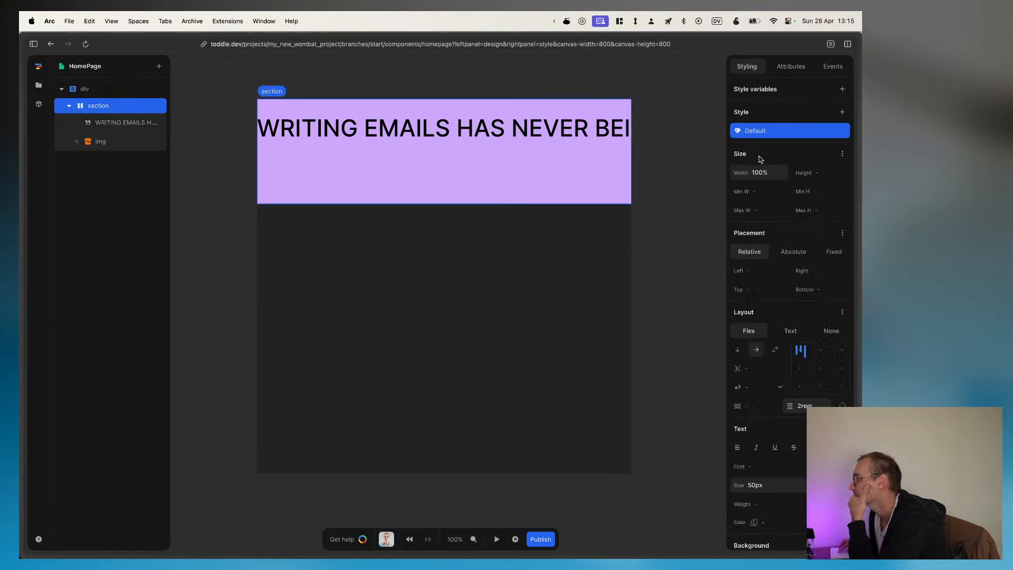
{"action": "left_click", "coordinate": [775, 350]}
{"action": "left_click", "coordinate": [775, 350]}
{"action": "left_click", "coordinate": [780, 386]}
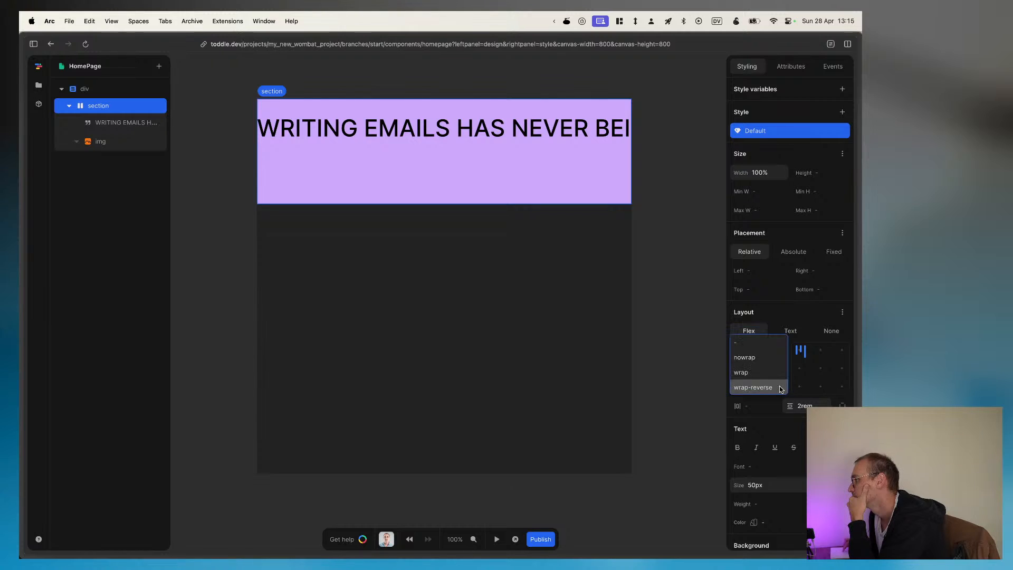
{"action": "left_click", "coordinate": [761, 358]}
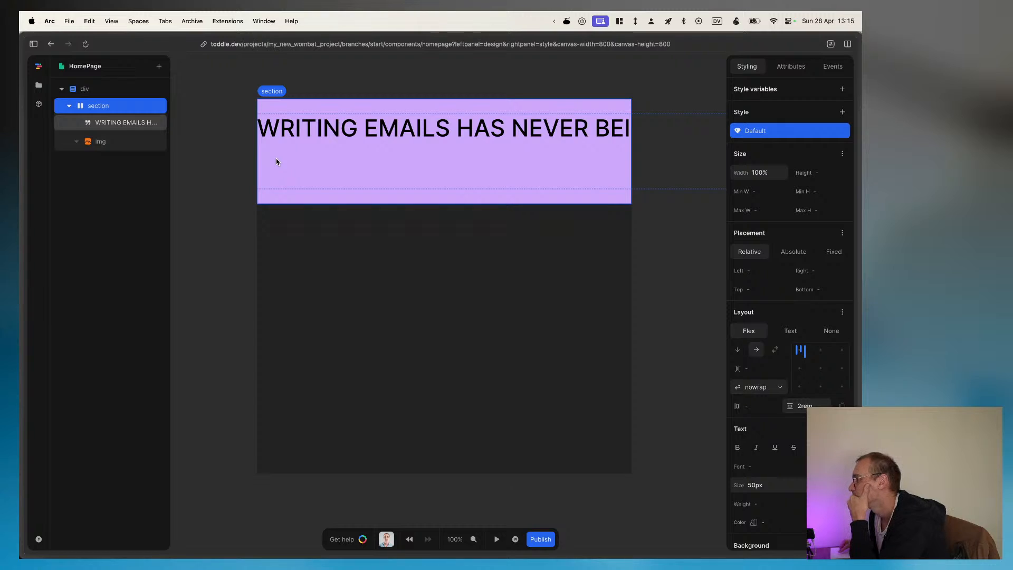
Step: Compare the settings offered for the banner's text element with those of the image element
{"action": "left_click", "coordinate": [104, 123]}
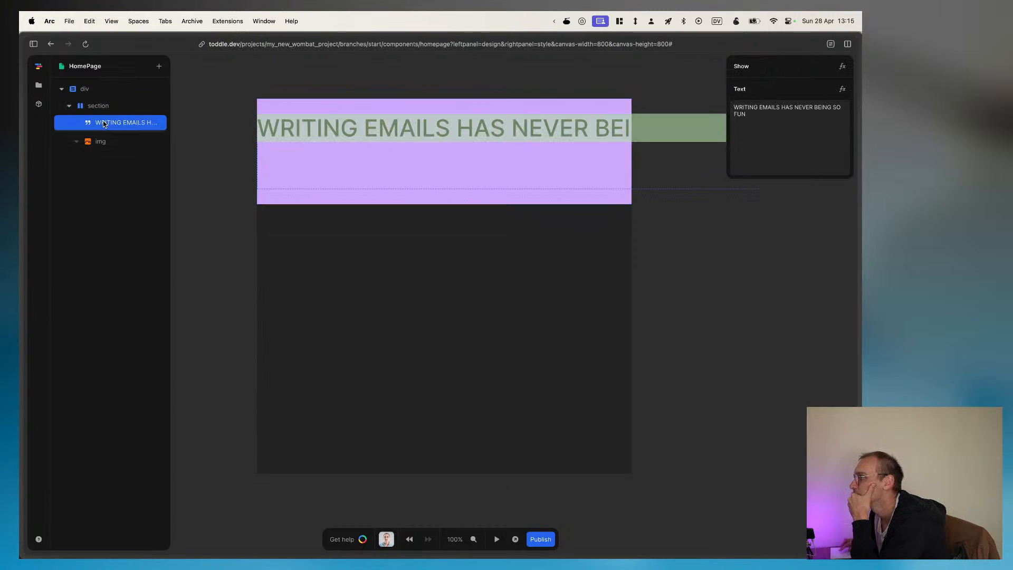
{"action": "left_click", "coordinate": [100, 141]}
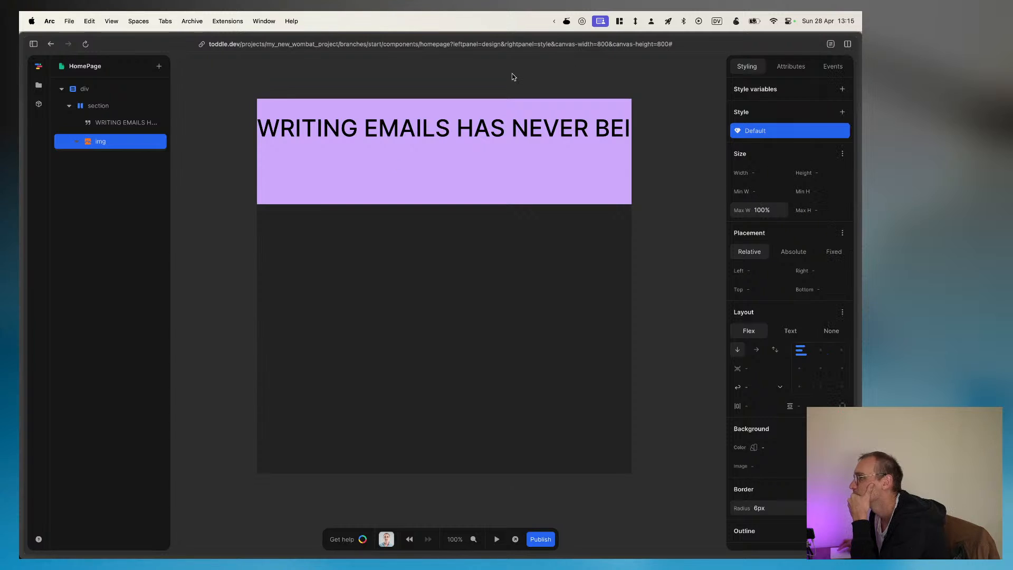
{"action": "left_click", "coordinate": [136, 125]}
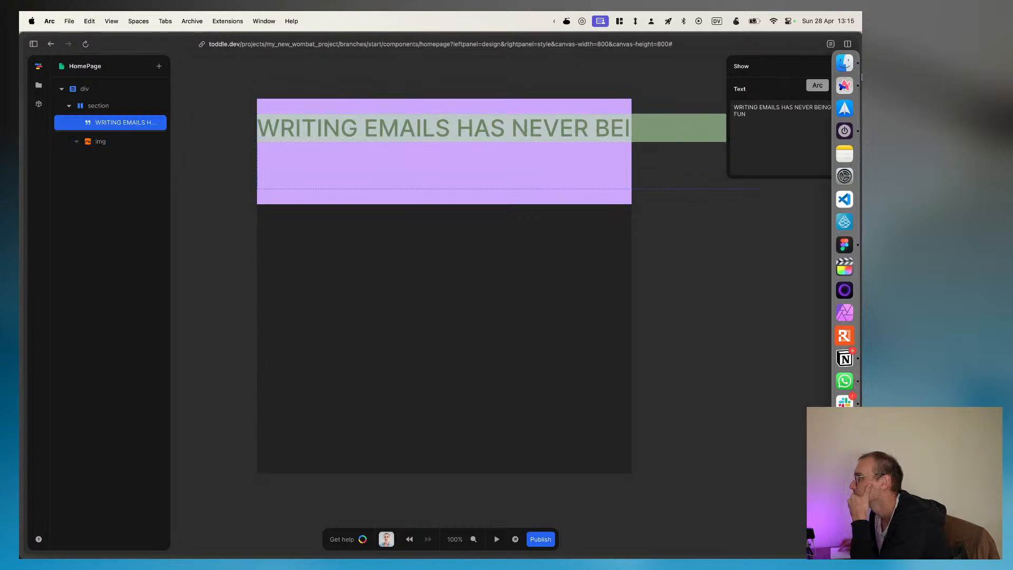
{"action": "right_click", "coordinate": [127, 125]}
{"action": "left_click", "coordinate": [141, 154]}
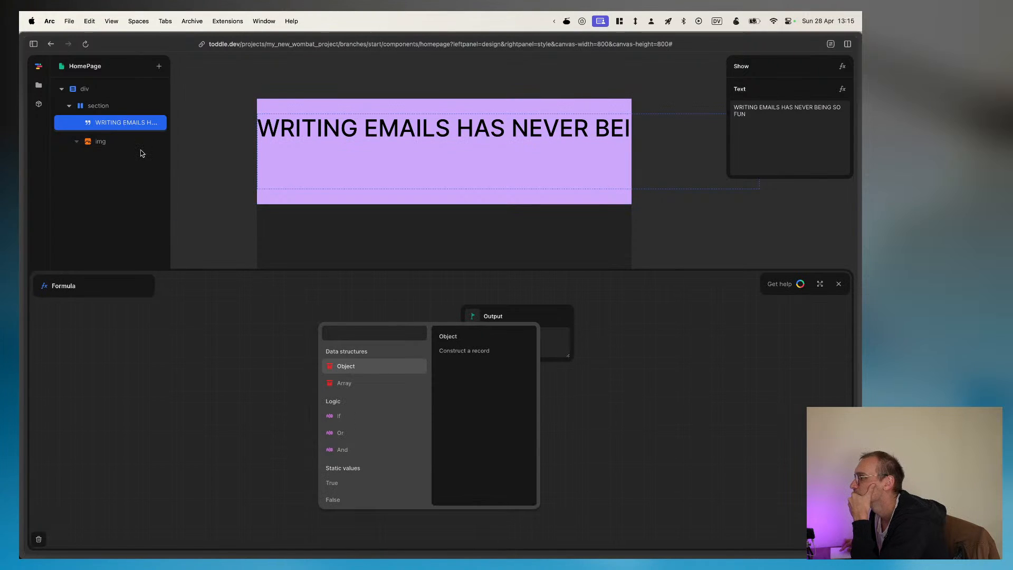
{"action": "left_click", "coordinate": [132, 125]}
{"action": "left_click", "coordinate": [110, 139]}
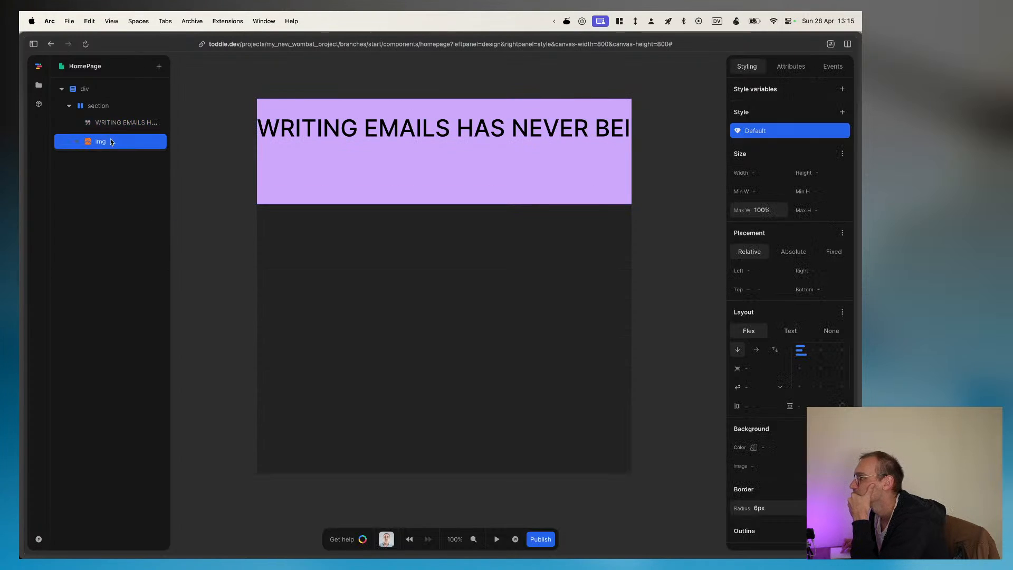
{"action": "left_click", "coordinate": [112, 127]}
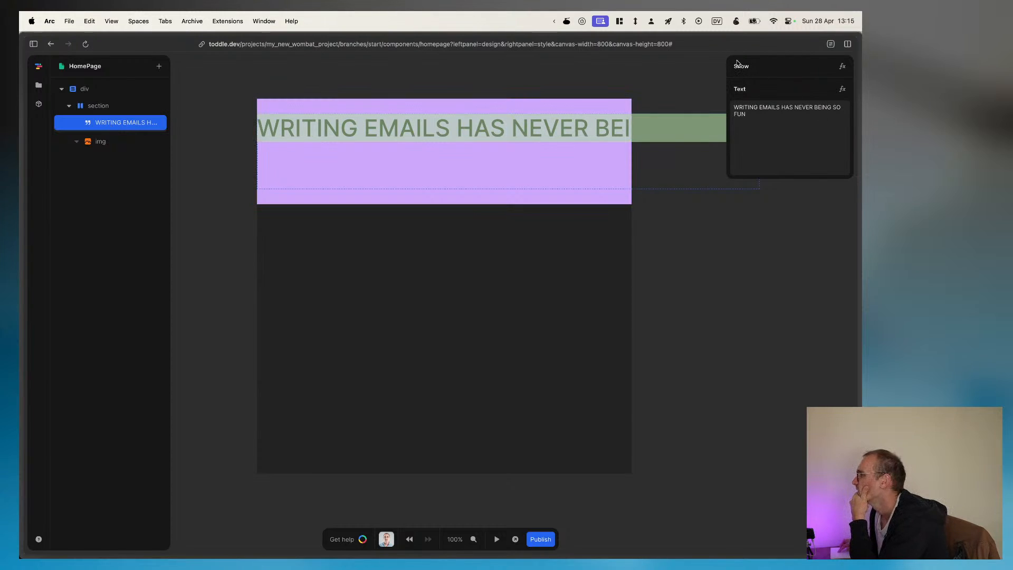
Step: Check the banner's order in Figma and, back in toddle, duplicate the circle image element so a copy precedes the text in the section
{"action": "left_click", "coordinate": [97, 142]}
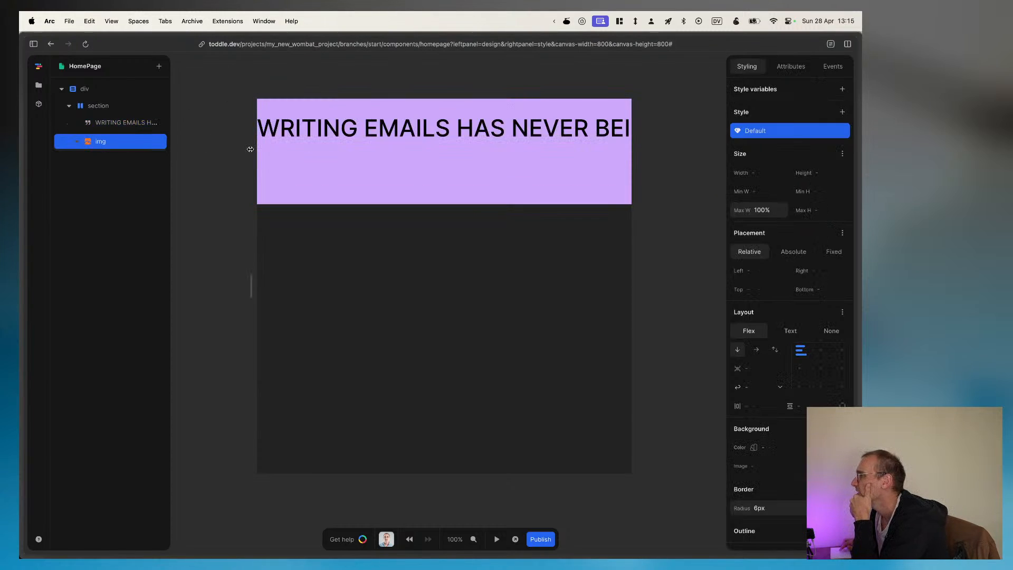
{"action": "left_click", "coordinate": [791, 67]}
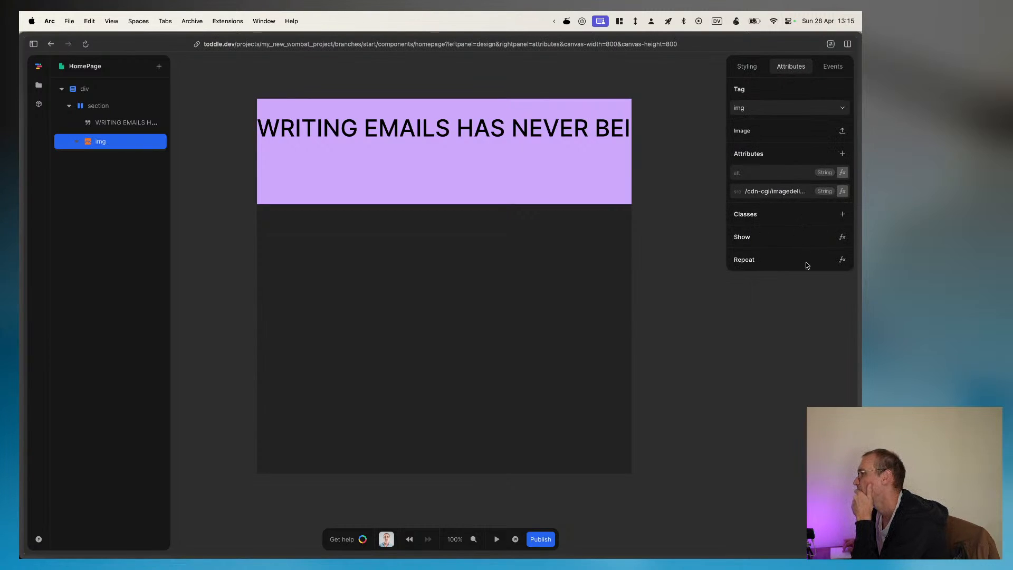
{"action": "left_click", "coordinate": [746, 67]}
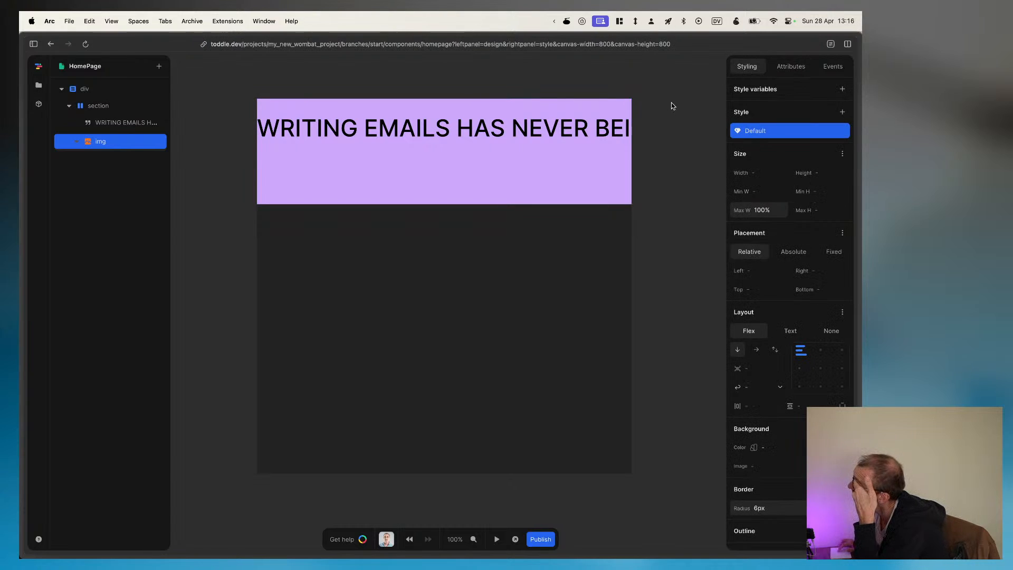
{"action": "mouse_move", "coordinate": [860, 216]}
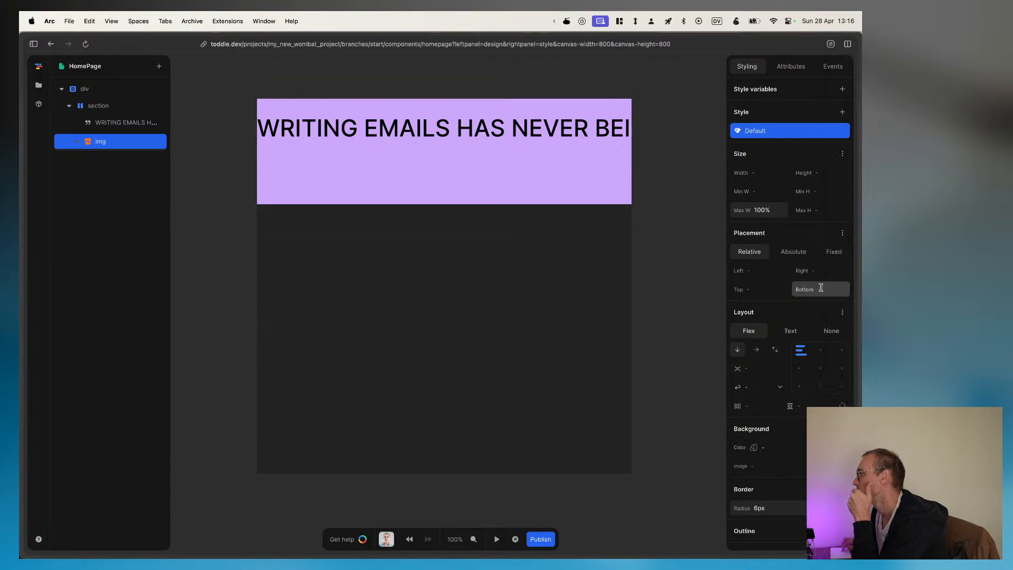
{"action": "left_click", "coordinate": [844, 247]}
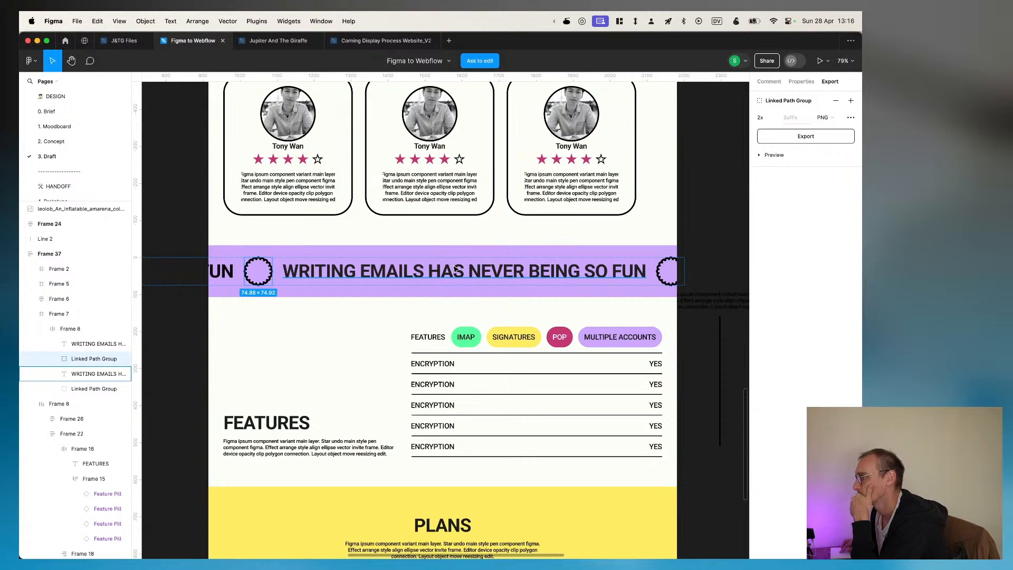
{"action": "key", "text": "super+Tab"}
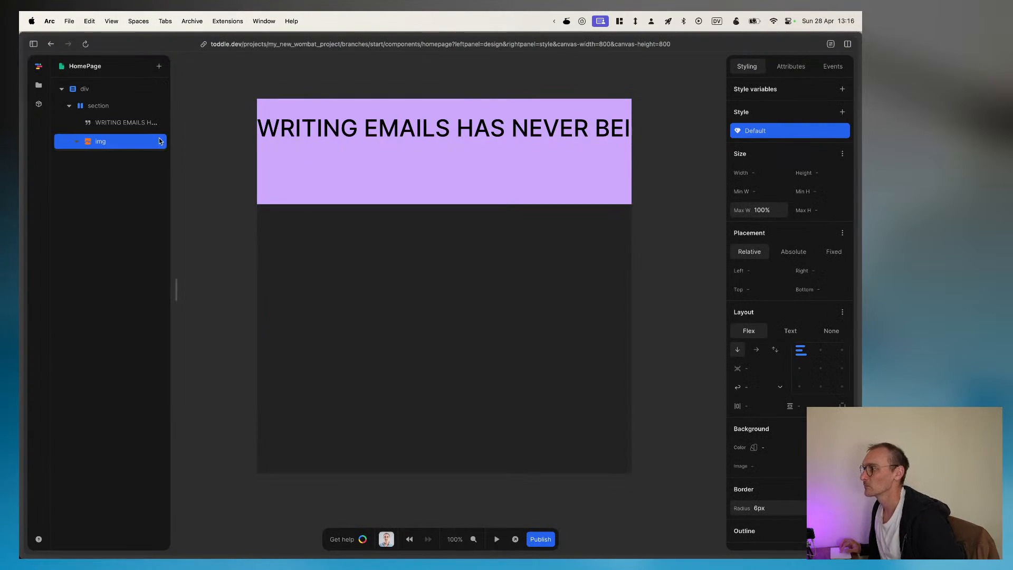
{"action": "left_click_drag", "start_coordinate": [109, 143], "coordinate": [122, 112]}
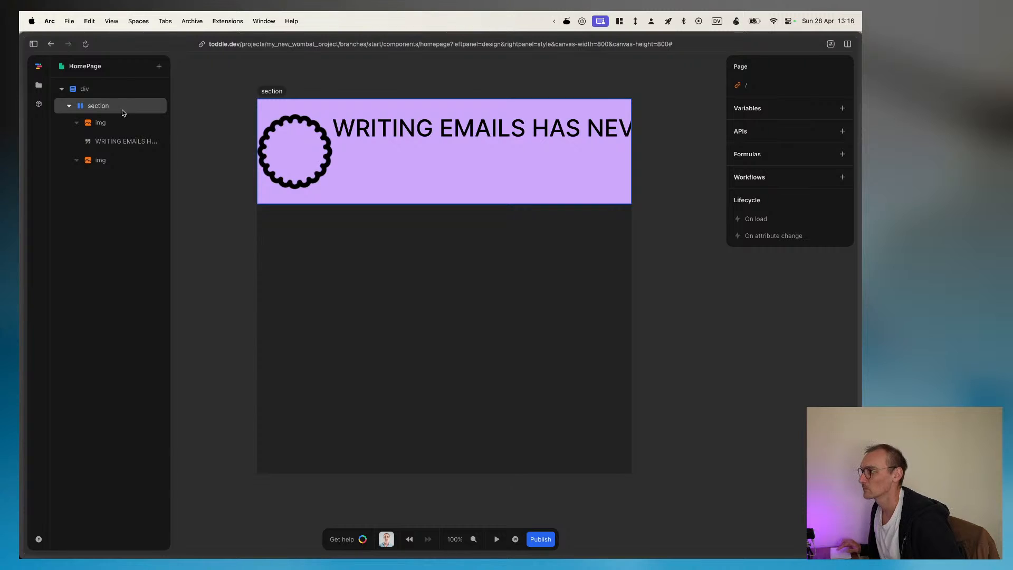
Step: Check the circle's size in Figma and set the max width of the banner's first image element to 74px in toddle
{"action": "left_click", "coordinate": [96, 123]}
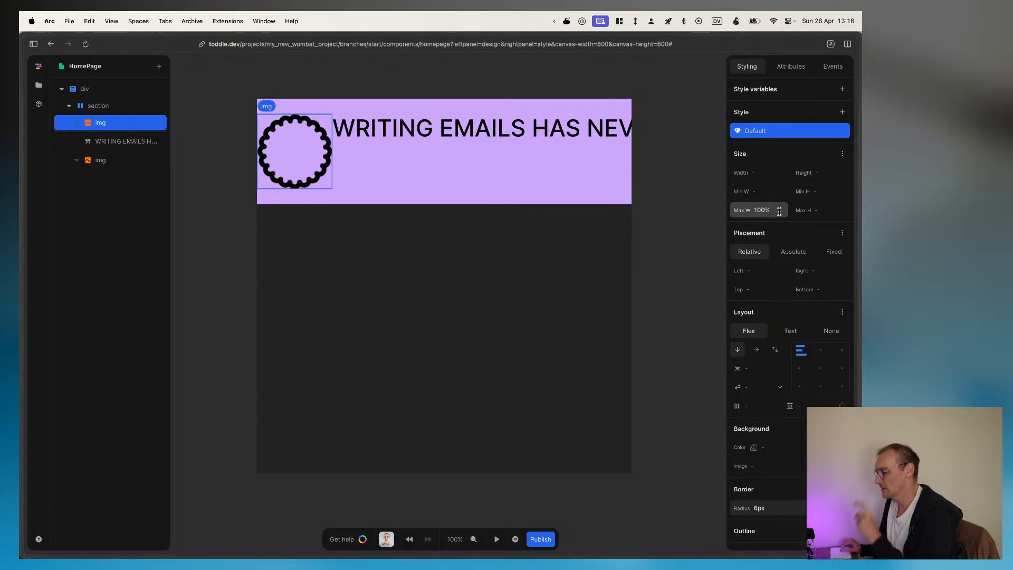
{"action": "key", "text": "super+Tab"}
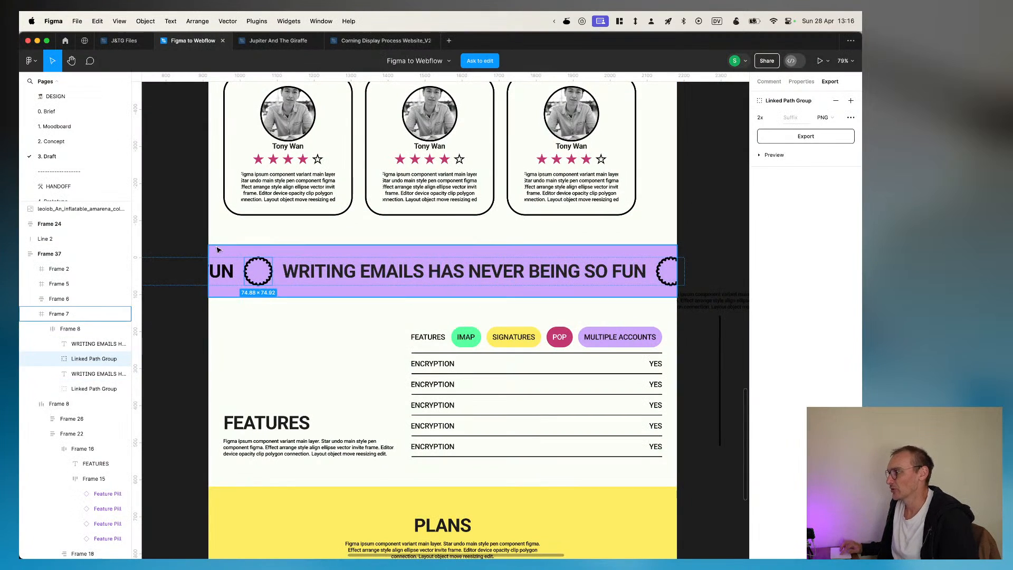
{"action": "key", "text": "super+Tab"}
{"action": "left_click", "coordinate": [776, 209]}
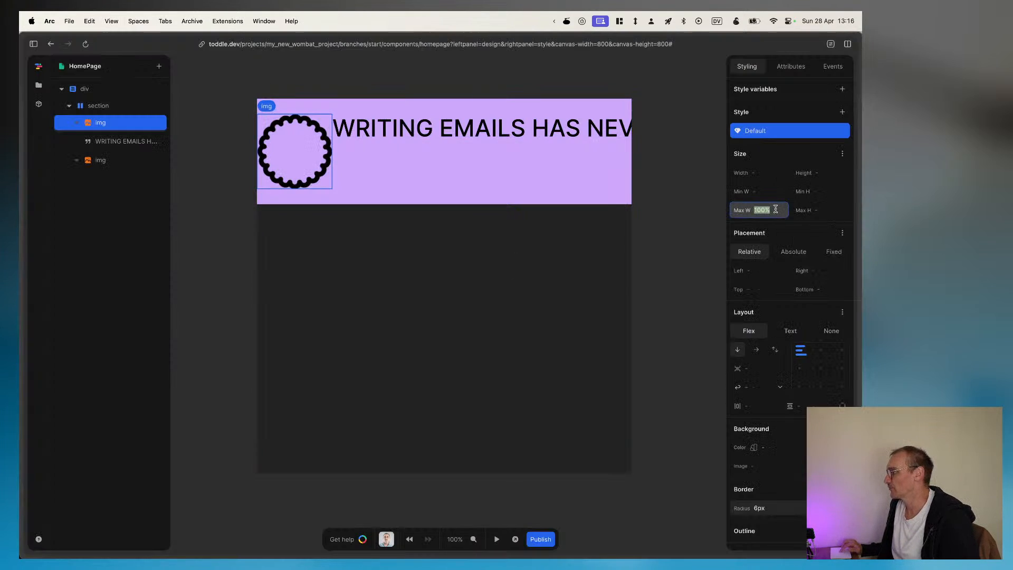
{"action": "type", "text": "74px"}
{"action": "key", "text": "Return"}
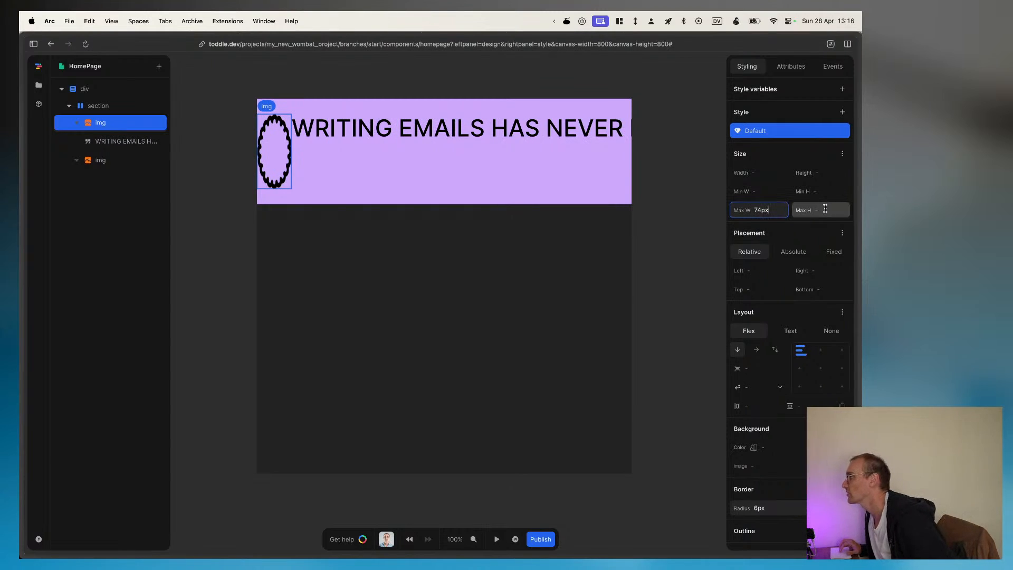
Step: Set the first image element's height to auto and its width to 100%
{"action": "left_click", "coordinate": [822, 172]}
{"action": "type", "text": "auto"}
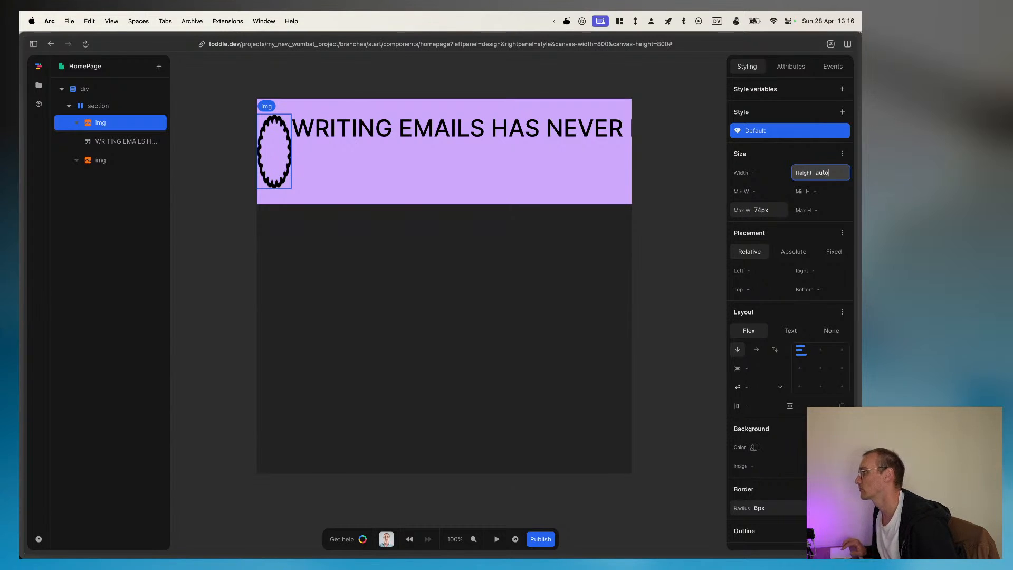
{"action": "left_click", "coordinate": [763, 173]}
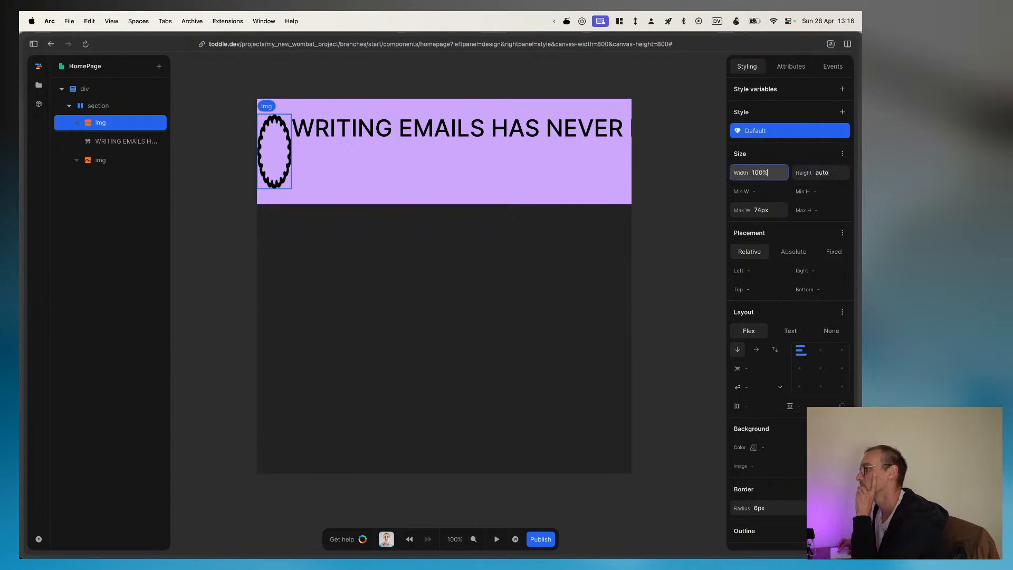
{"action": "left_click", "coordinate": [833, 173]}
{"action": "left_click", "coordinate": [811, 152]}
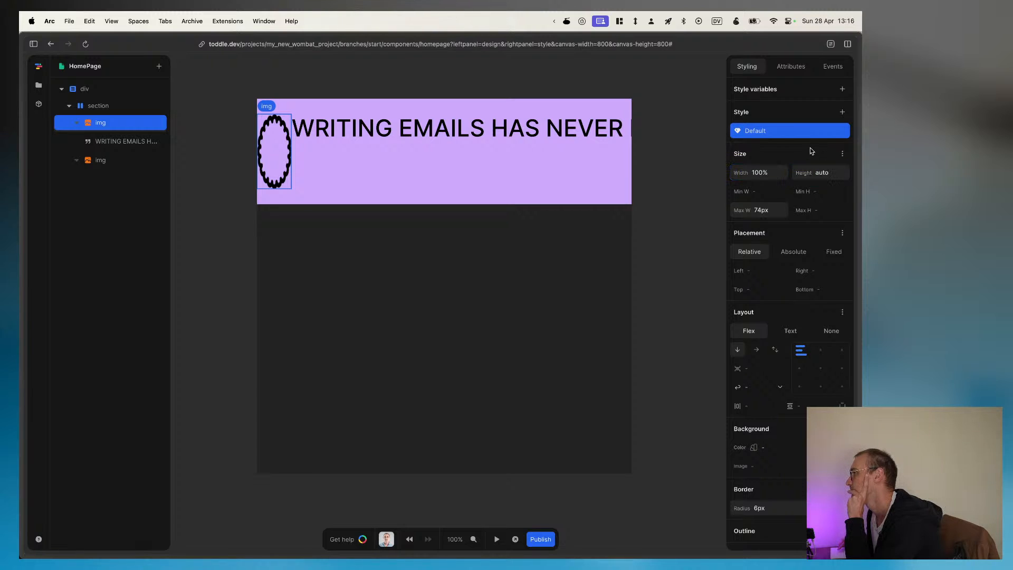
Step: Review the first image element's CSS, switch its layout to Text, and set its minimum height to 0px
{"action": "scroll", "coordinate": [769, 470], "scroll_direction": "down", "scroll_amount": 3}
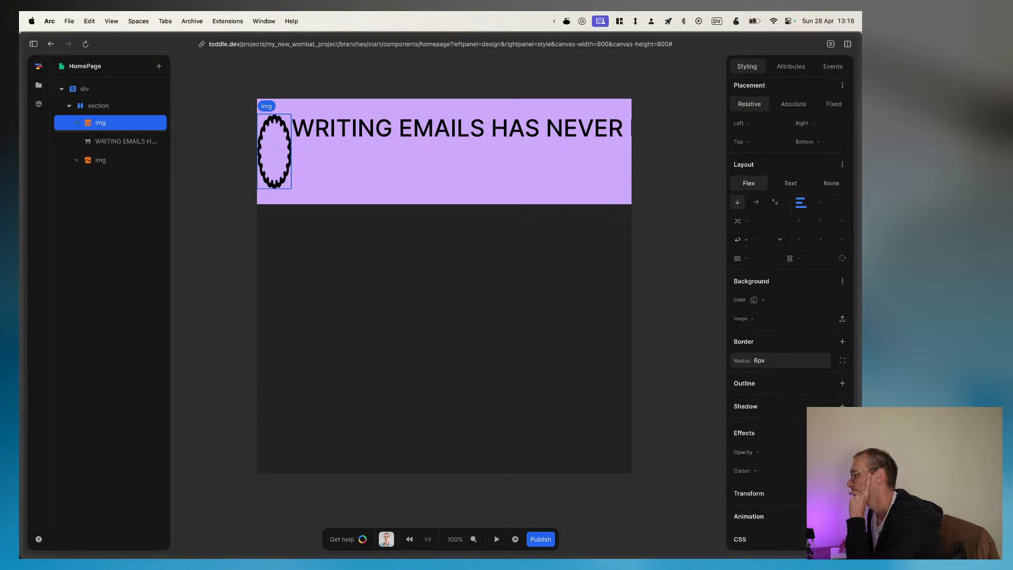
{"action": "scroll", "coordinate": [769, 369], "scroll_direction": "down", "scroll_amount": 2}
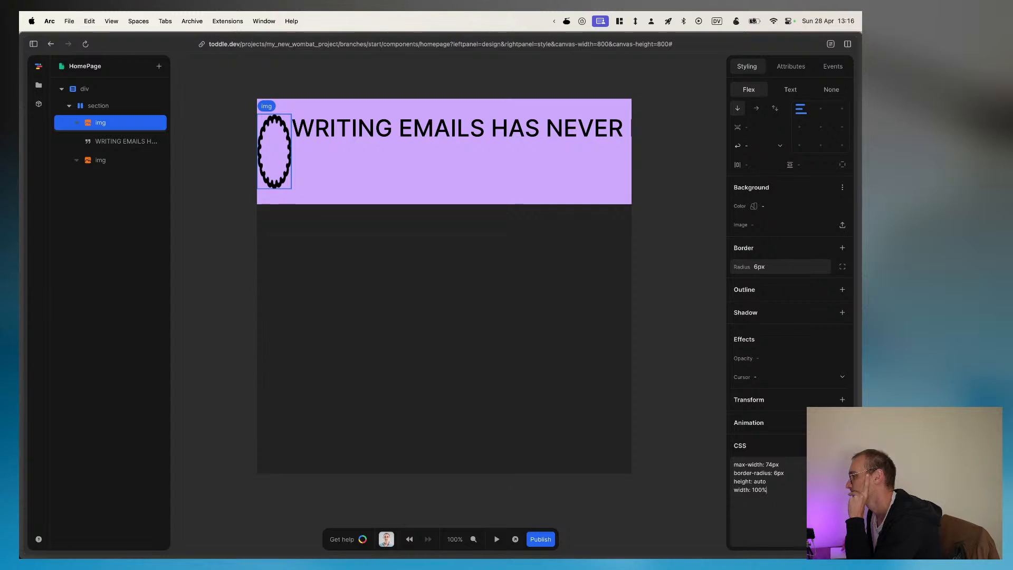
{"action": "scroll", "coordinate": [811, 195], "scroll_direction": "up", "scroll_amount": 5}
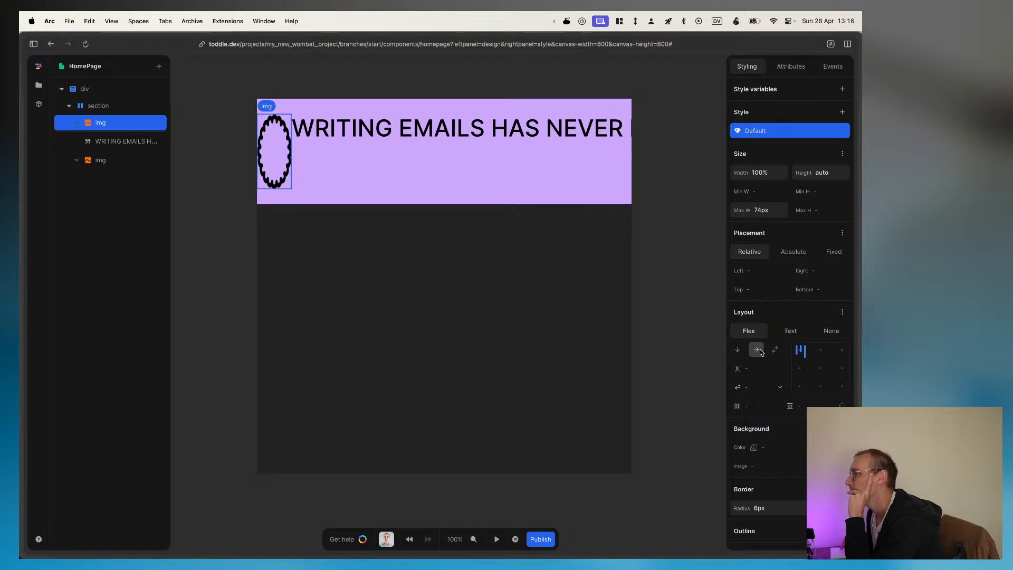
{"action": "left_click", "coordinate": [787, 332]}
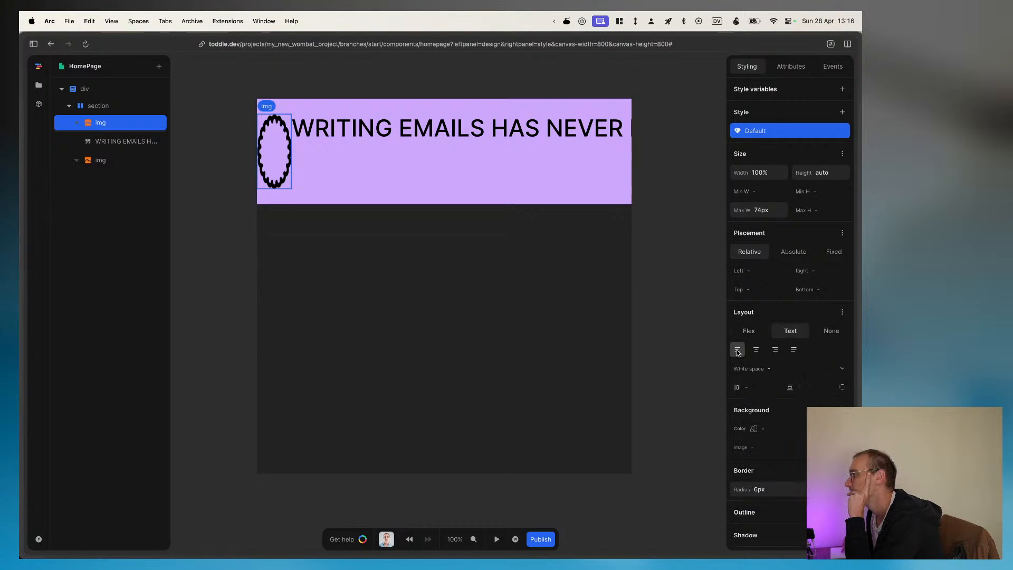
{"action": "left_click", "coordinate": [94, 162]}
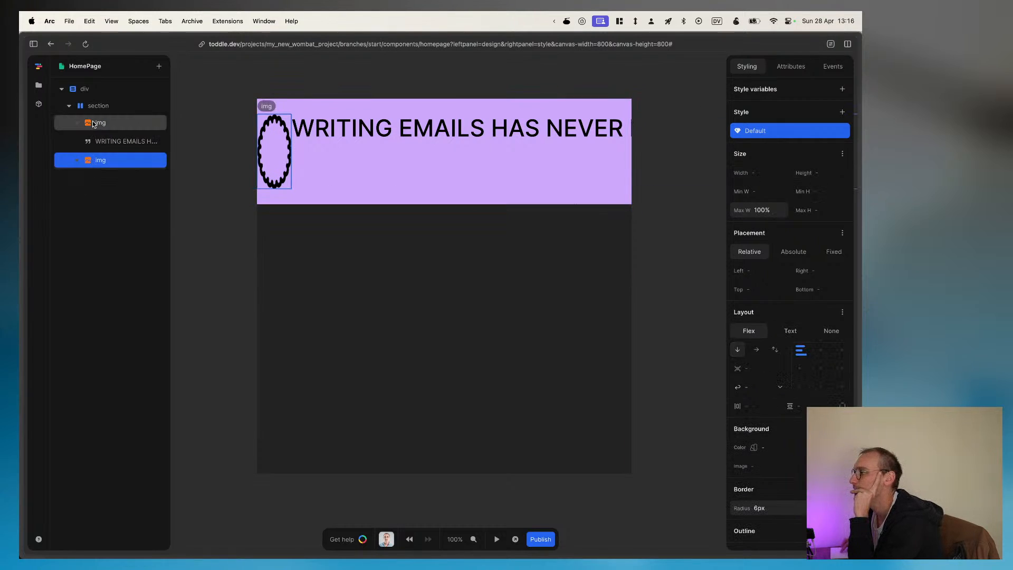
{"action": "left_click", "coordinate": [93, 124]}
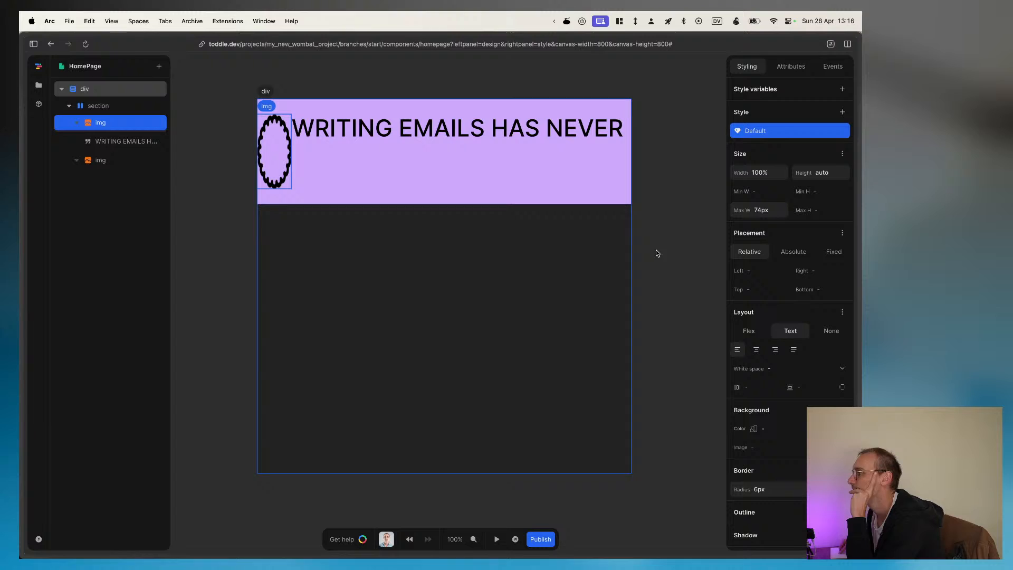
{"action": "left_click", "coordinate": [826, 190]}
{"action": "type", "text": "0px"}
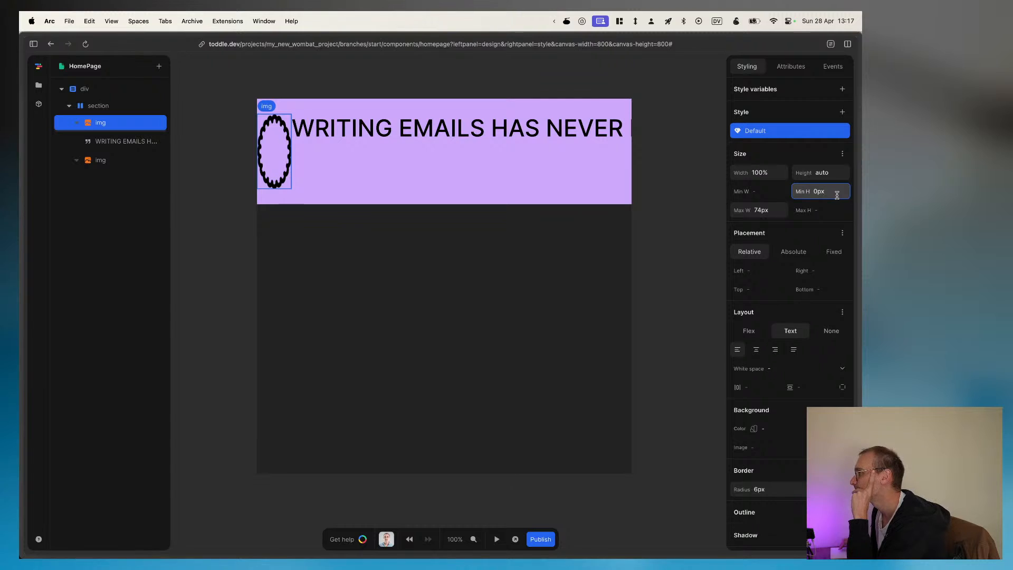
Step: Try a width of 74px on the first image element and set it back to 100%
{"action": "left_click", "coordinate": [750, 171]}
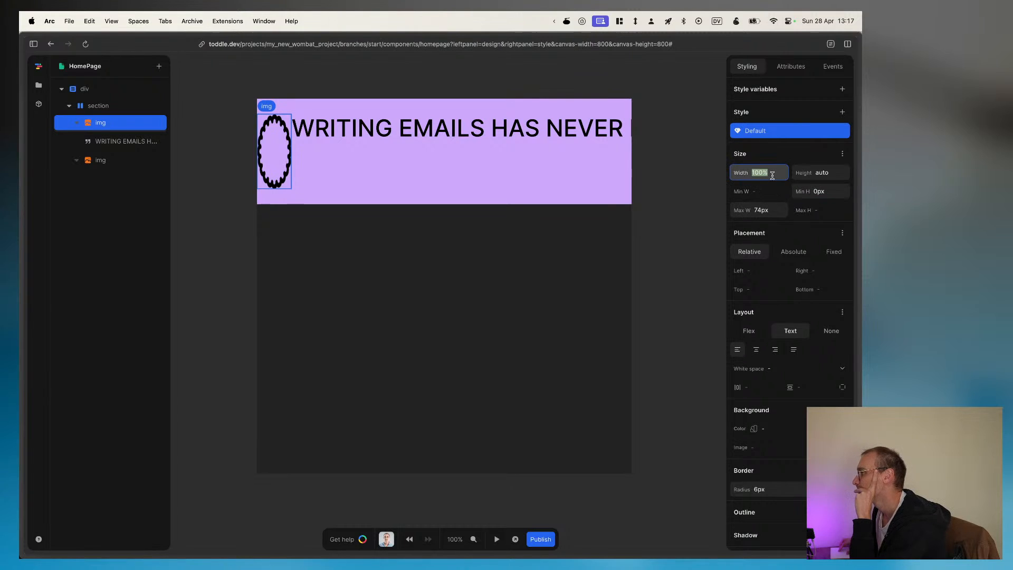
{"action": "key", "text": "super+a"}
{"action": "type", "text": "74px"}
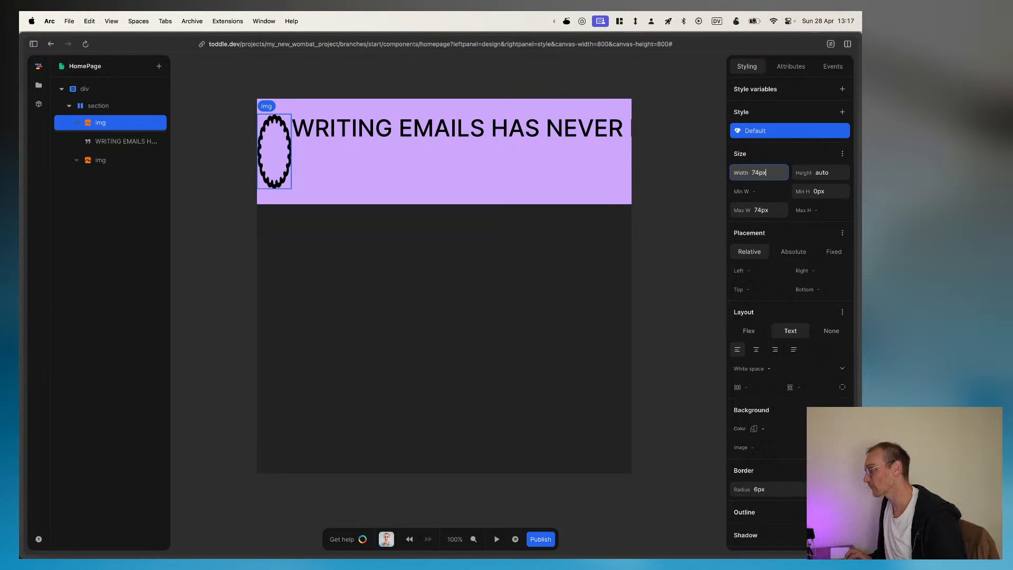
{"action": "key", "text": "super+a"}
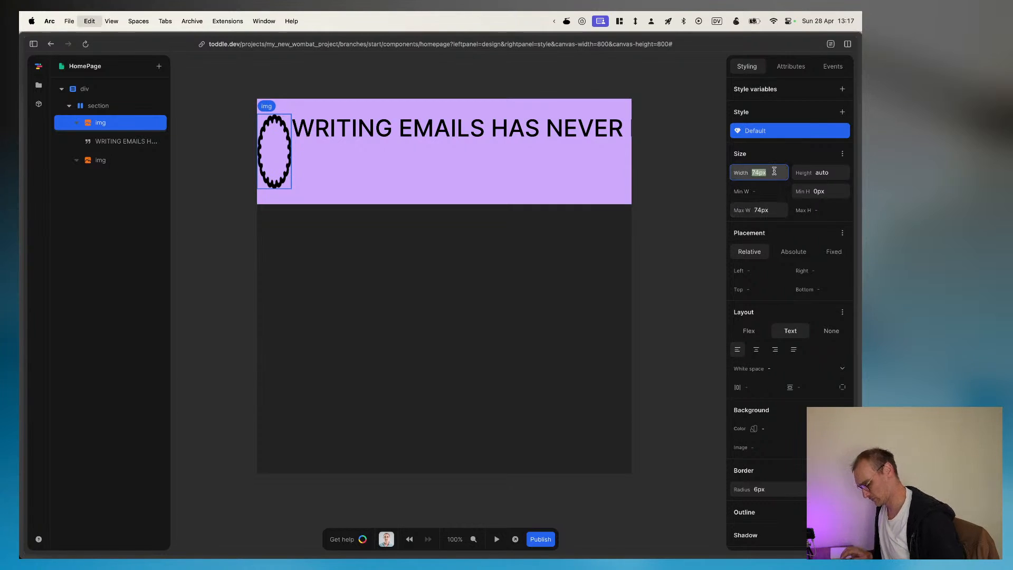
{"action": "type", "text": "100%"}
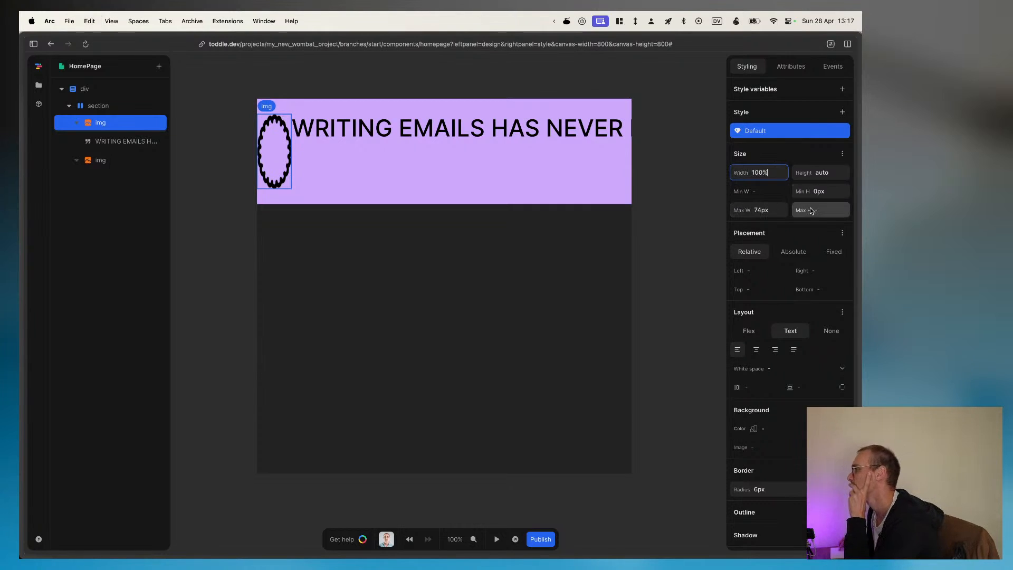
Step: Align the banner section's contents to the left and centre them vertically
{"action": "left_click", "coordinate": [91, 111]}
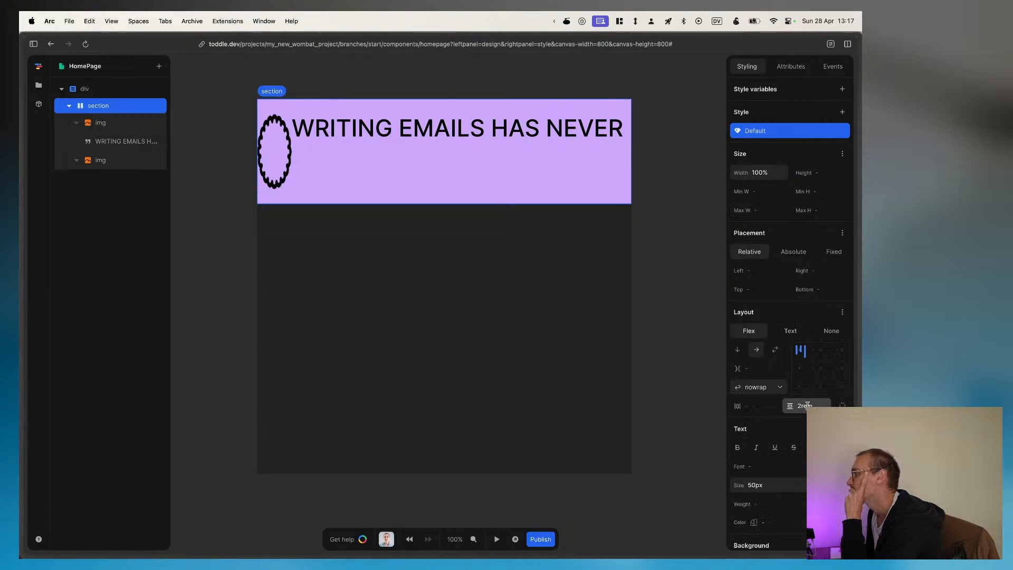
{"action": "left_click", "coordinate": [820, 369]}
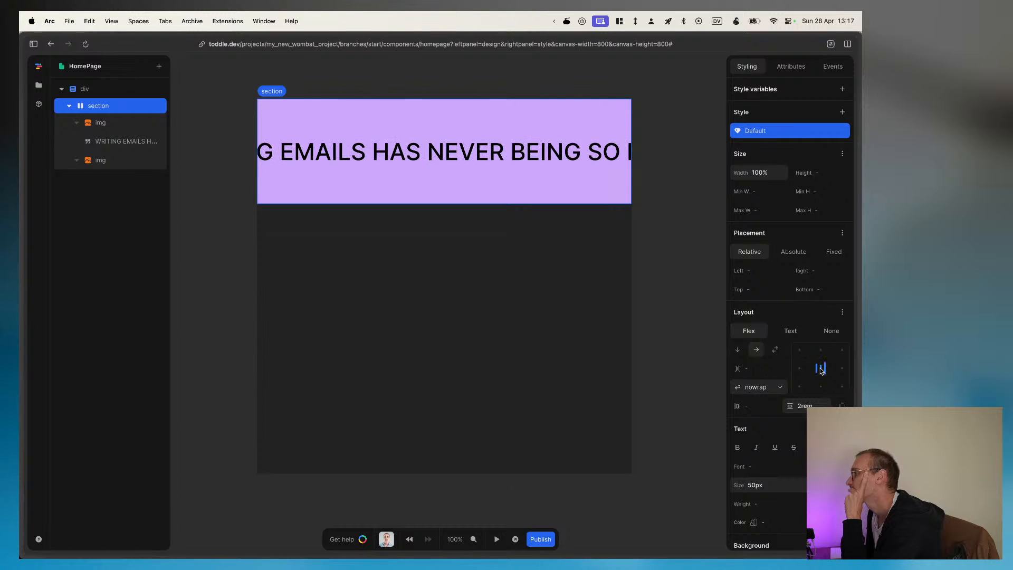
{"action": "left_click", "coordinate": [800, 369]}
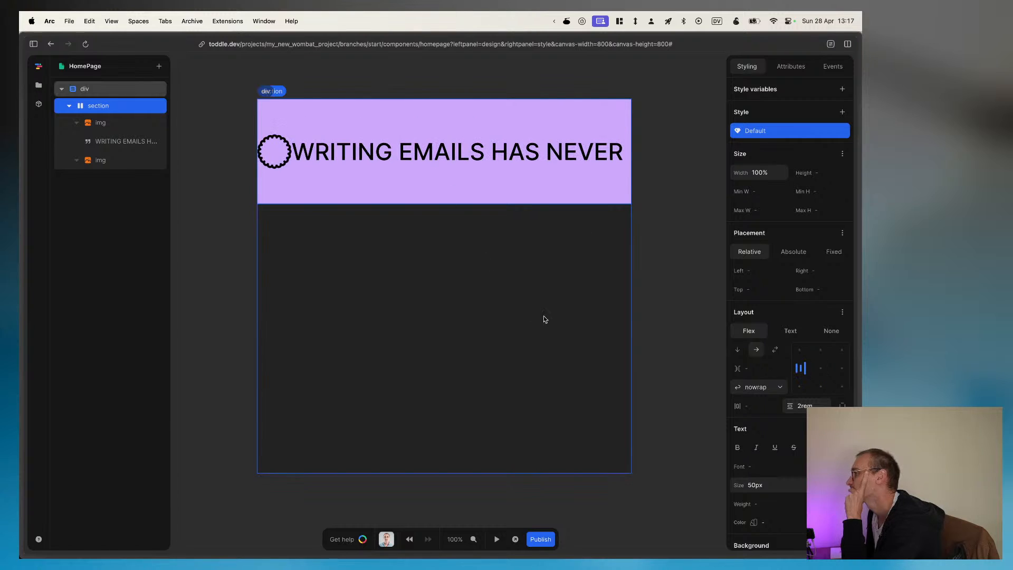
Step: Inspect the first image's styling and the root div's styling and attributes, and widen the preview canvas to 840
{"action": "left_click", "coordinate": [112, 123]}
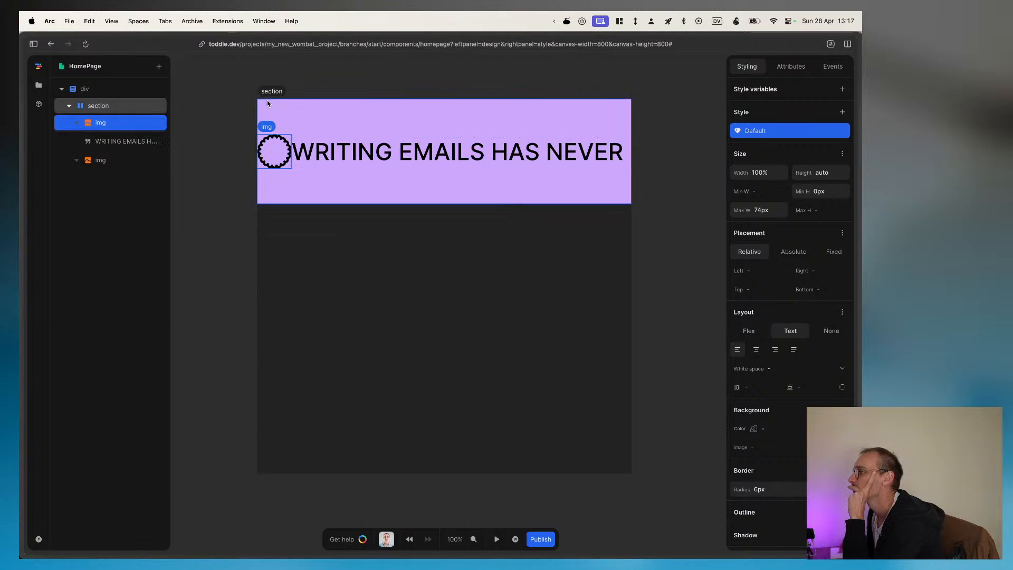
{"action": "left_click", "coordinate": [87, 89]}
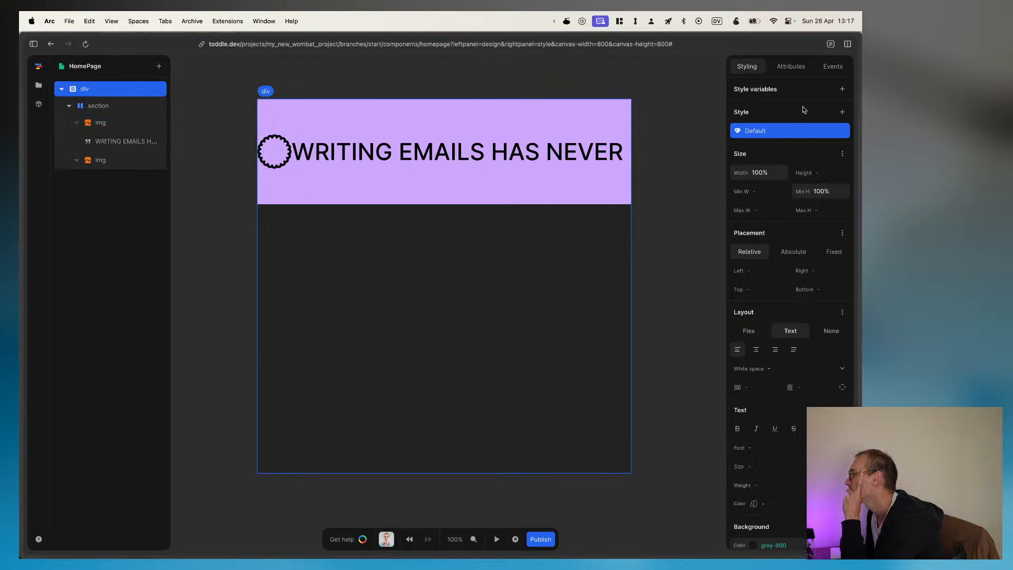
{"action": "left_click", "coordinate": [791, 68]}
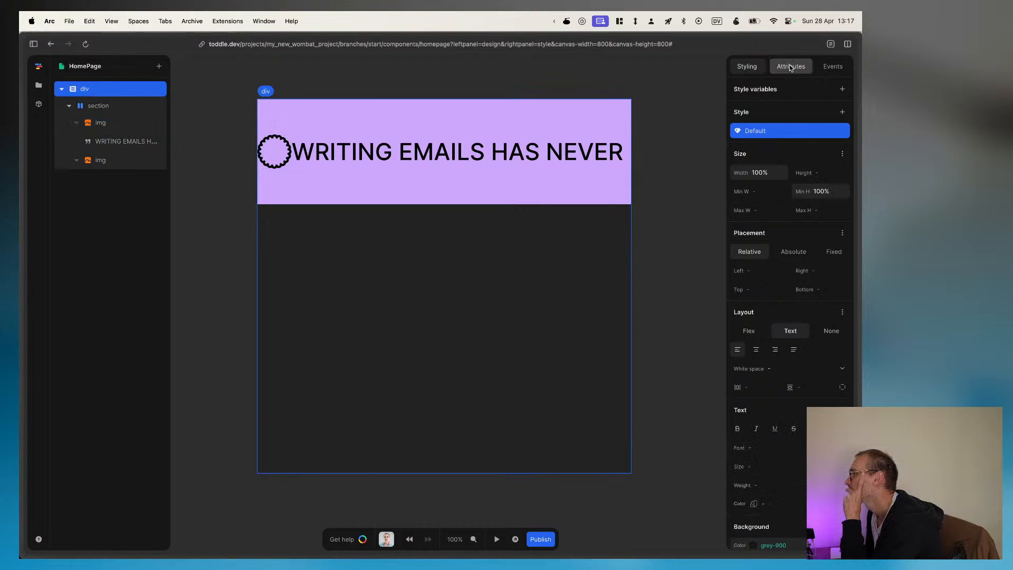
{"action": "left_click", "coordinate": [790, 67]}
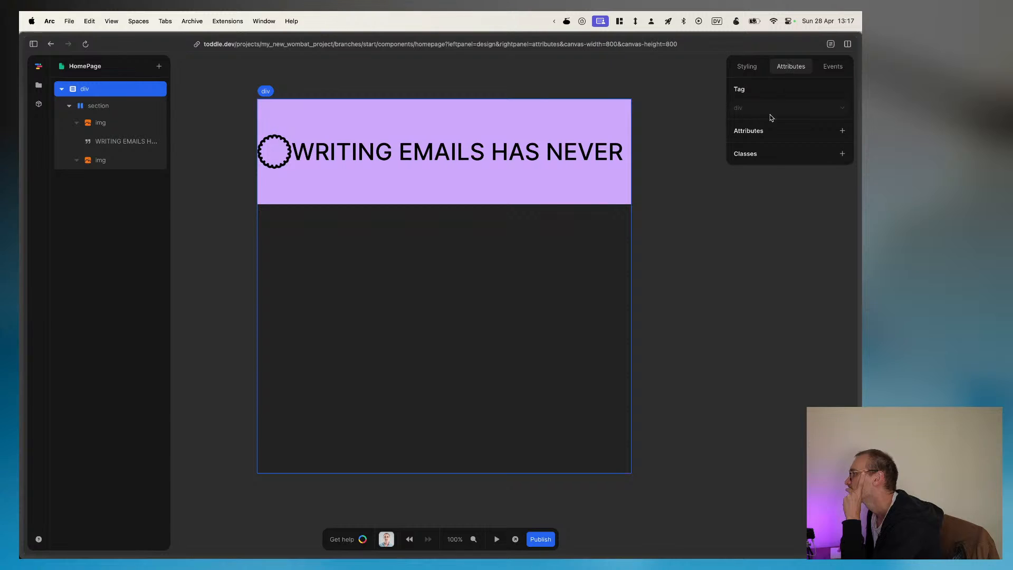
{"action": "left_click", "coordinate": [746, 67]}
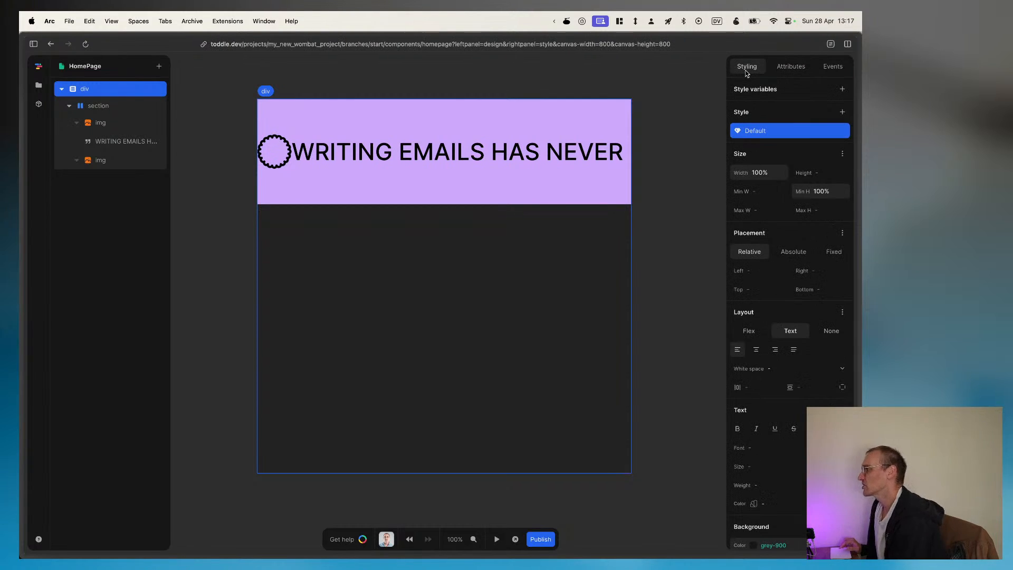
{"action": "mouse_move", "coordinate": [637, 418]}
{"action": "mouse_move", "coordinate": [633, 426]}
{"action": "left_mouse_down"}
{"action": "mouse_move", "coordinate": [653, 424]}
{"action": "mouse_move", "coordinate": [645, 423]}
{"action": "left_mouse_up"}
Step: Switch to Figma and inspect the layout properties of the whole page design frame, Frame 37
{"action": "mouse_move", "coordinate": [847, 359]}
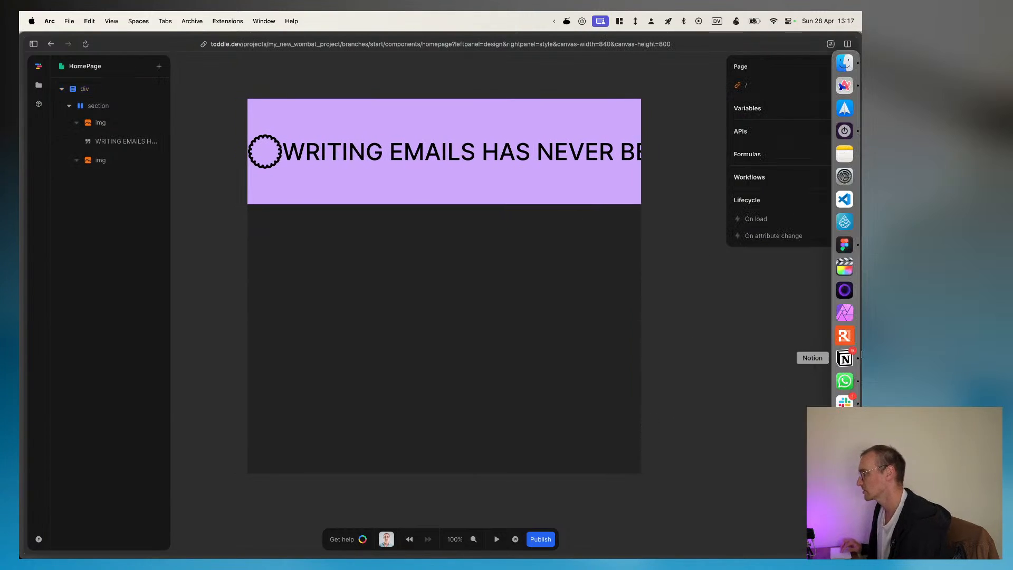
{"action": "left_click", "coordinate": [844, 244]}
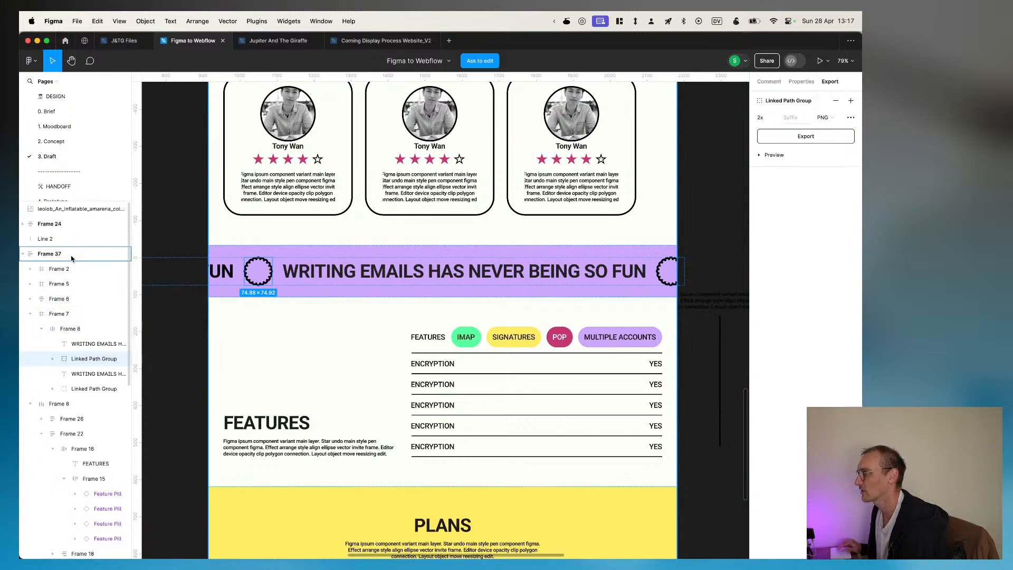
{"action": "scroll", "coordinate": [225, 256], "scroll_direction": "down", "scroll_amount": 10}
{"action": "scroll", "coordinate": [225, 256], "scroll_direction": "up", "scroll_amount": 5}
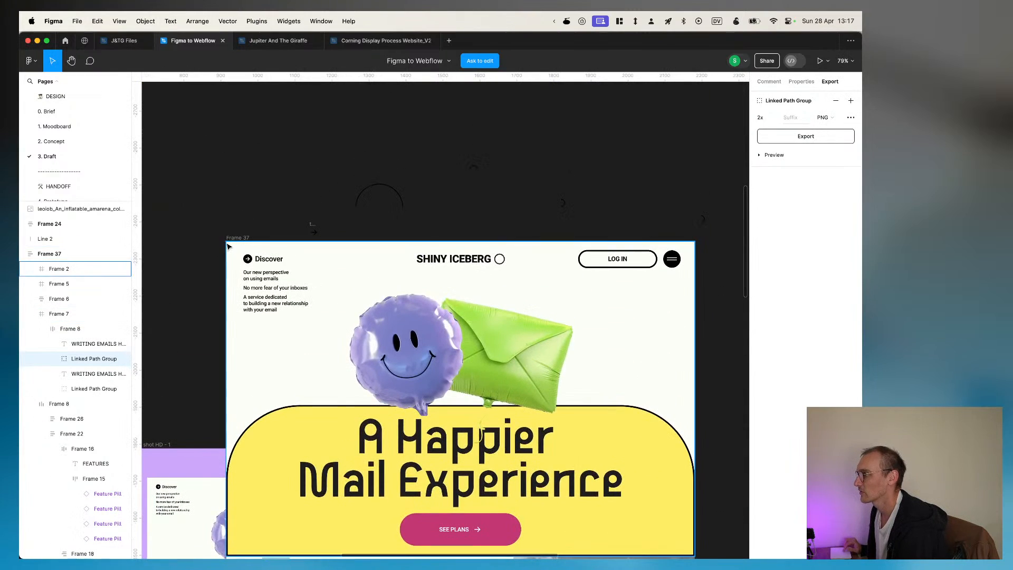
{"action": "left_click", "coordinate": [233, 239]}
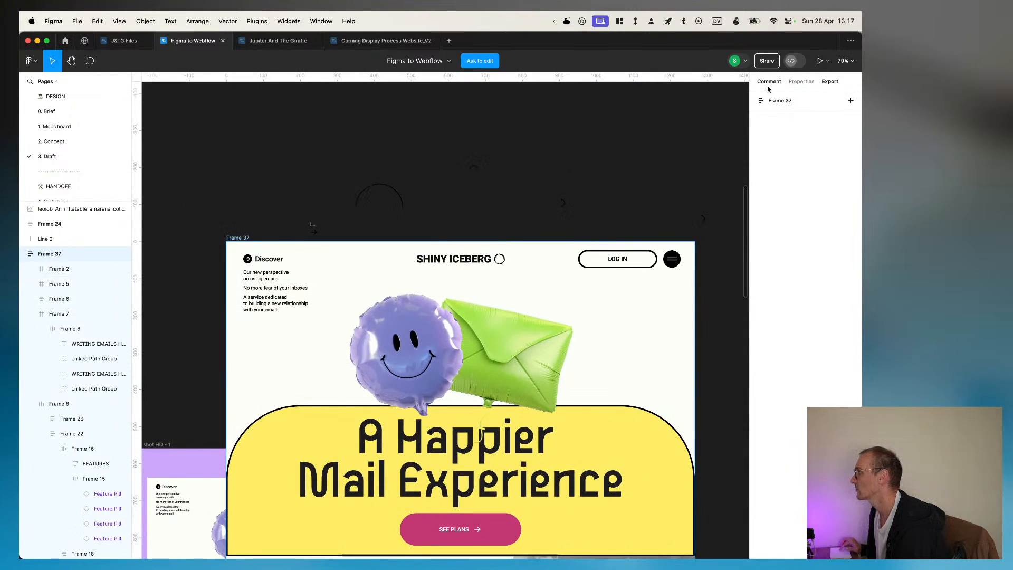
{"action": "left_click", "coordinate": [801, 82]}
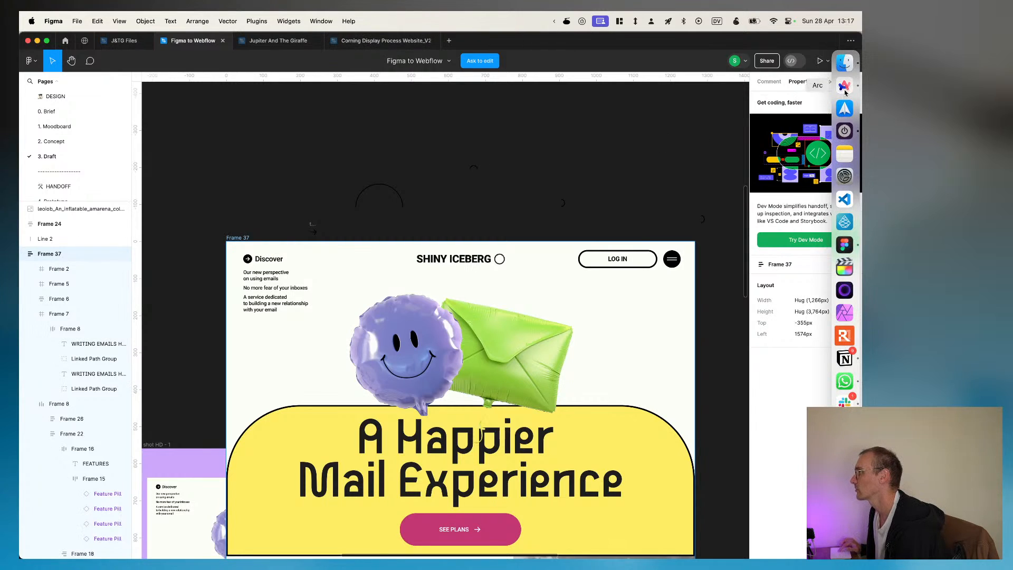
Step: Switch back to toddle in Arc and preview the banner on a wider canvas of about 986px
{"action": "left_click", "coordinate": [845, 86]}
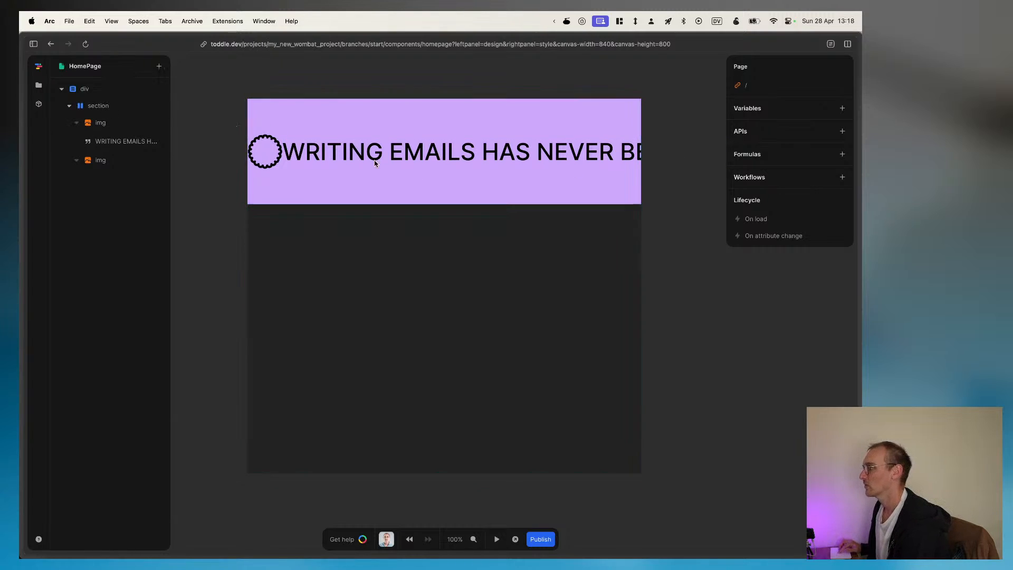
{"action": "mouse_move", "coordinate": [649, 288]}
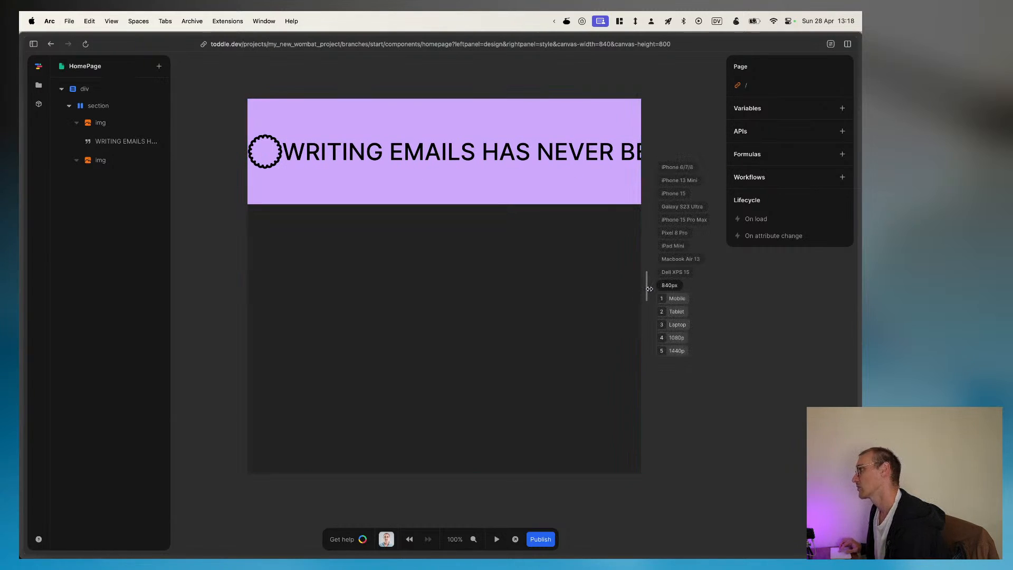
{"action": "left_click_drag", "start_coordinate": [647, 289], "coordinate": [653, 288]}
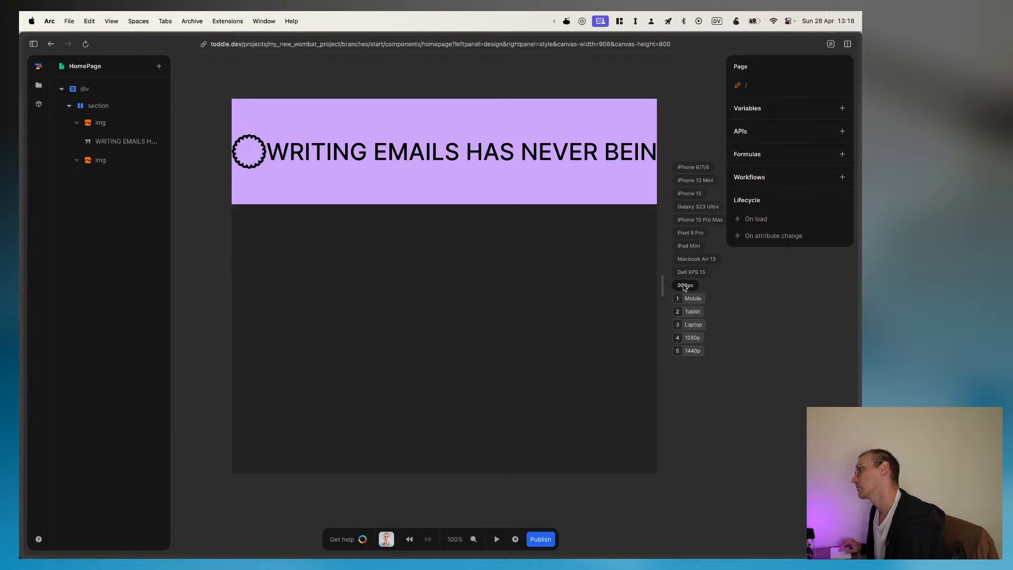
{"action": "left_click_drag", "start_coordinate": [663, 286], "coordinate": [679, 287]}
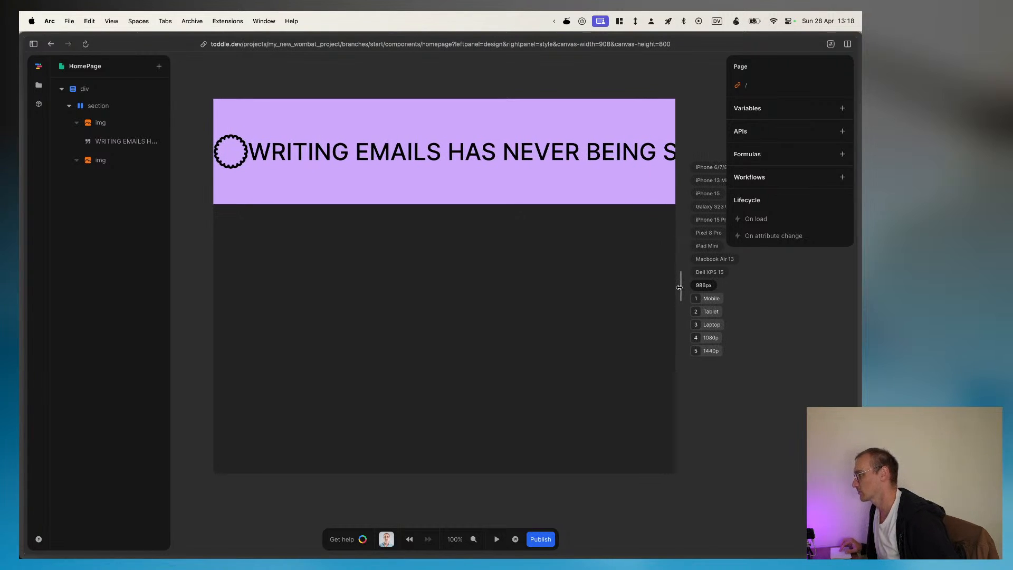
Step: Preview the banner at the 1440p, 1080p and Laptop canvas sizes, and set the canvas to Tablet
{"action": "key", "text": "5"}
{"action": "key", "text": "4"}
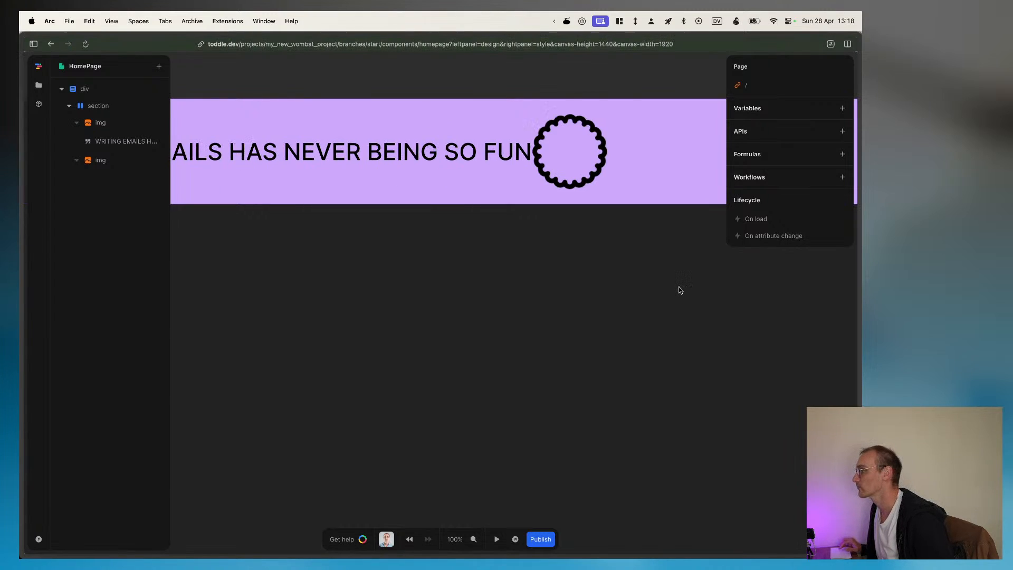
{"action": "key", "text": "3"}
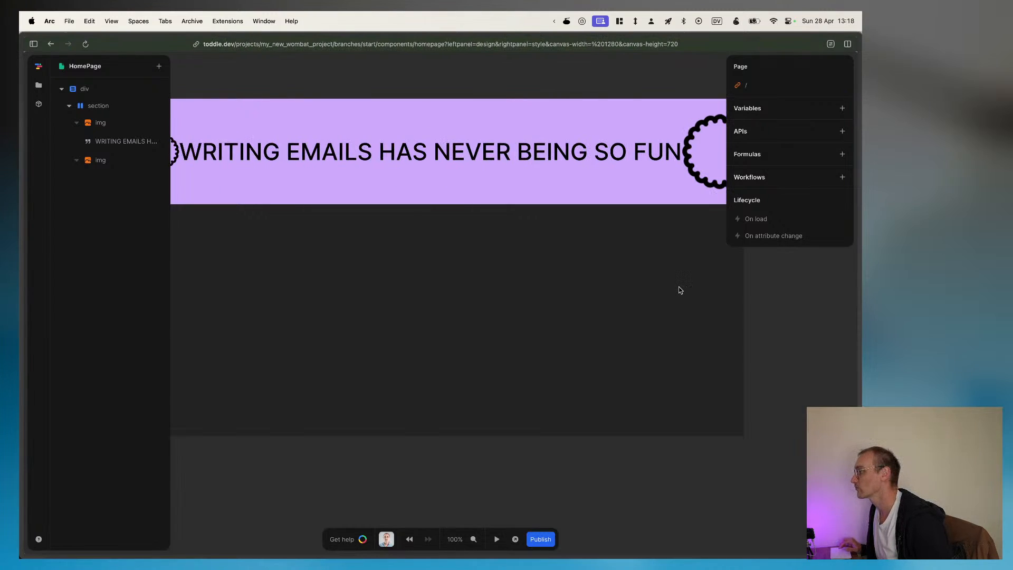
{"action": "key", "text": "2"}
{"action": "key", "text": "3"}
{"action": "key", "text": "2"}
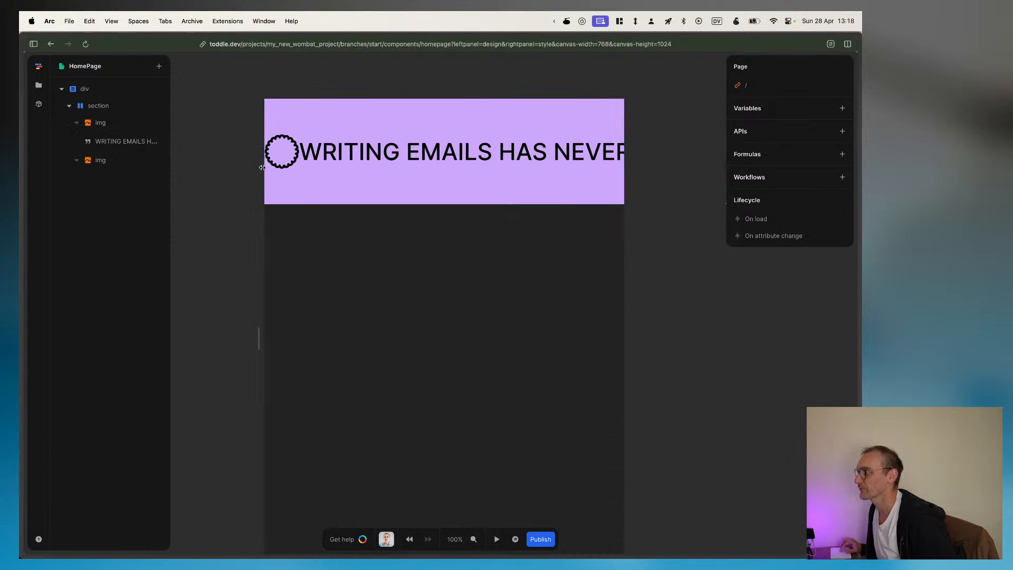
Step: Try a new style variable on the first image element, remove it, and review the element's remaining styling options
{"action": "left_click", "coordinate": [115, 129]}
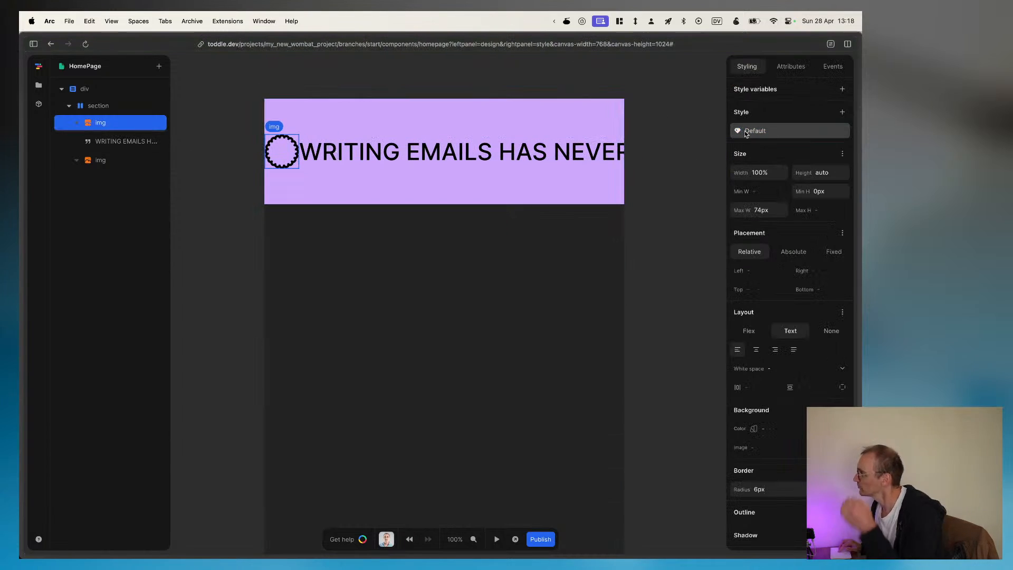
{"action": "left_click", "coordinate": [746, 132]}
{"action": "left_click", "coordinate": [842, 89]}
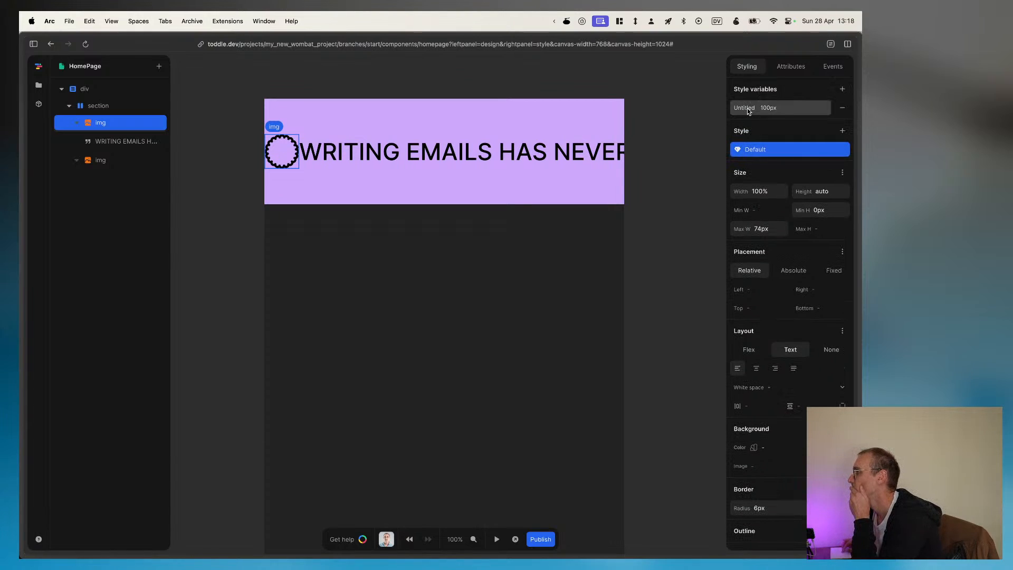
{"action": "left_click", "coordinate": [842, 107]}
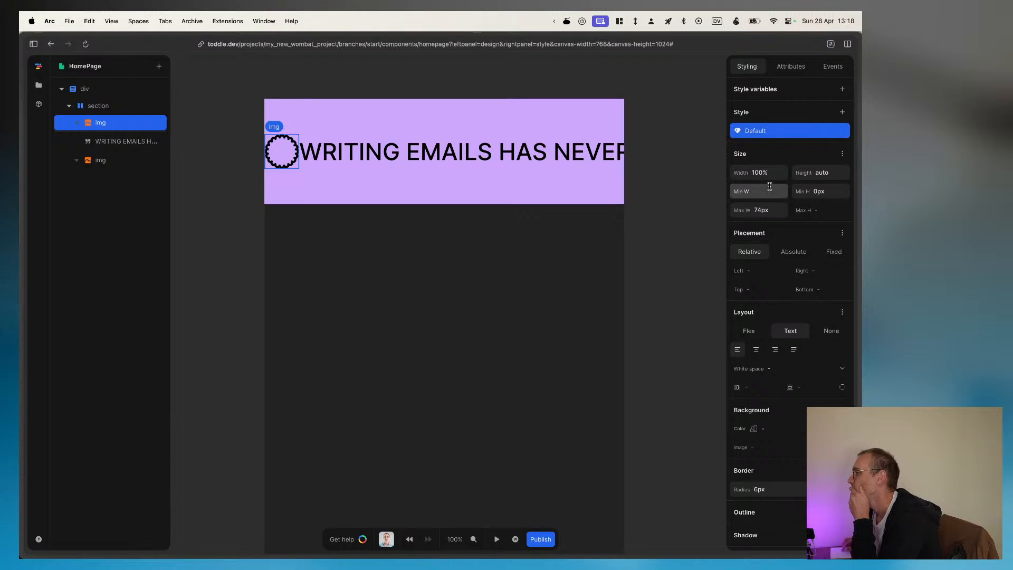
{"action": "scroll", "coordinate": [771, 361], "scroll_direction": "down", "scroll_amount": 5}
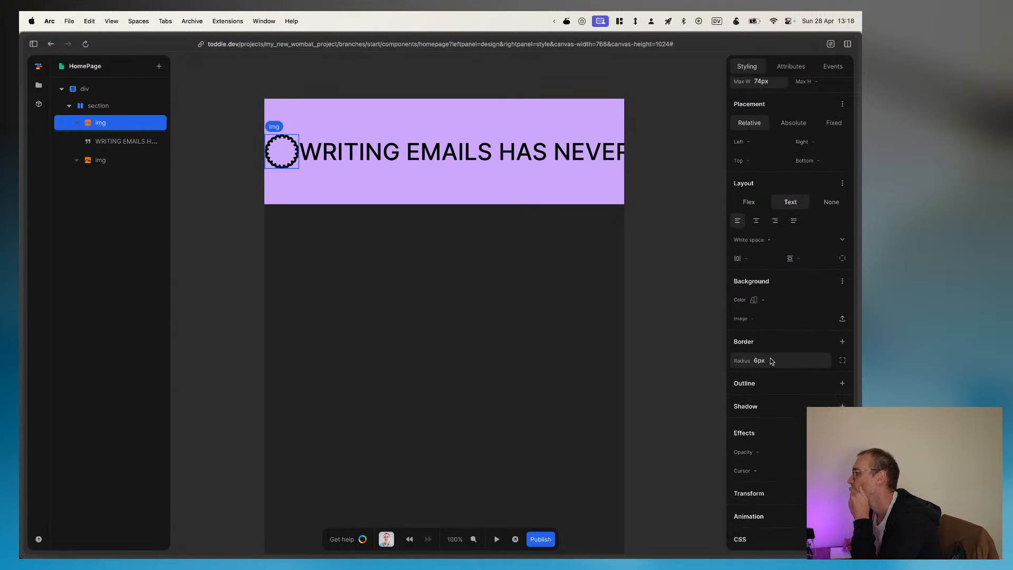
{"action": "scroll", "coordinate": [771, 360], "scroll_direction": "up", "scroll_amount": 5}
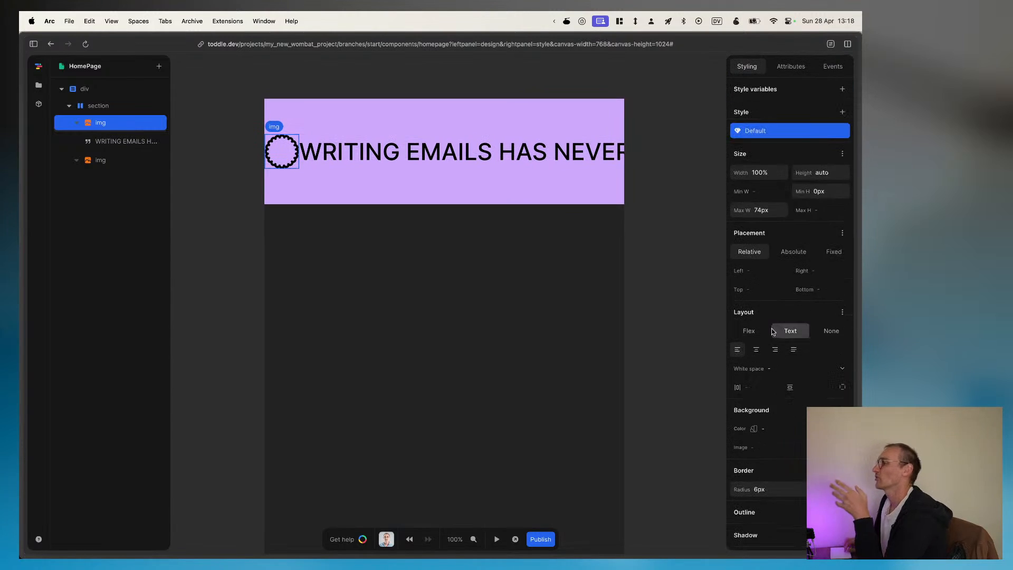
Step: Add the class banner-image to the first image element and copy the class name
{"action": "left_click", "coordinate": [793, 66]}
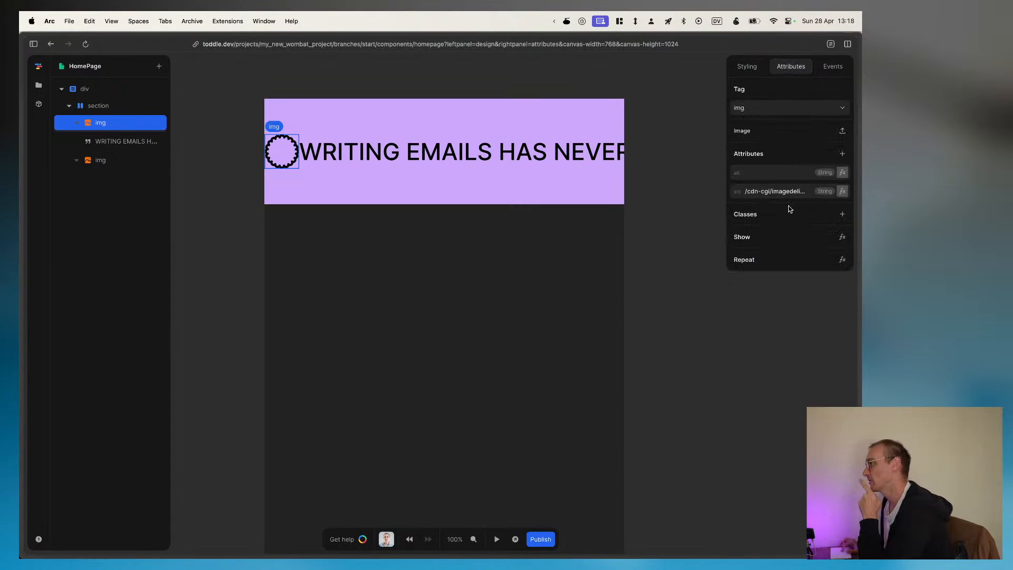
{"action": "left_click", "coordinate": [842, 215]}
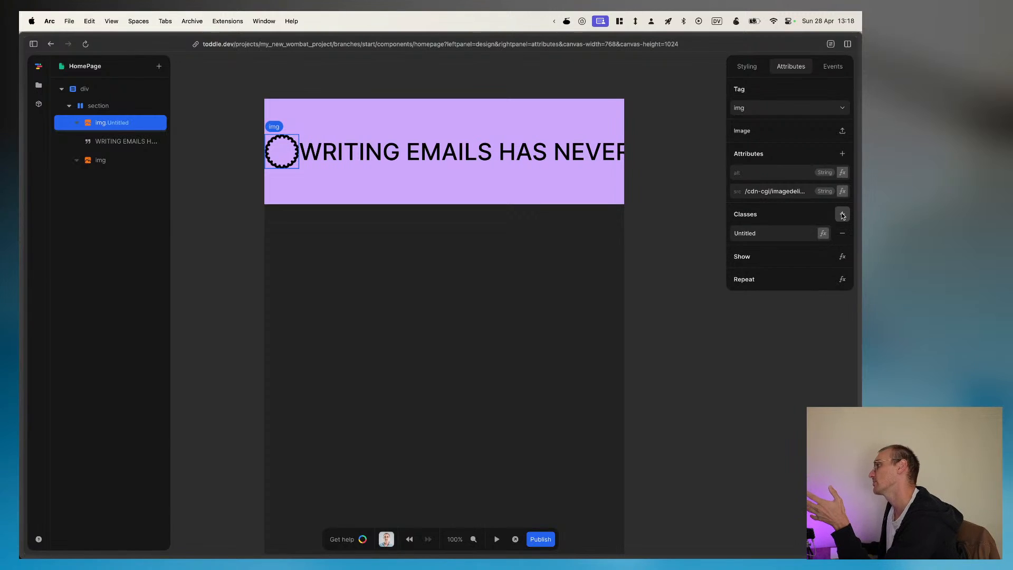
{"action": "double_click", "coordinate": [759, 235]}
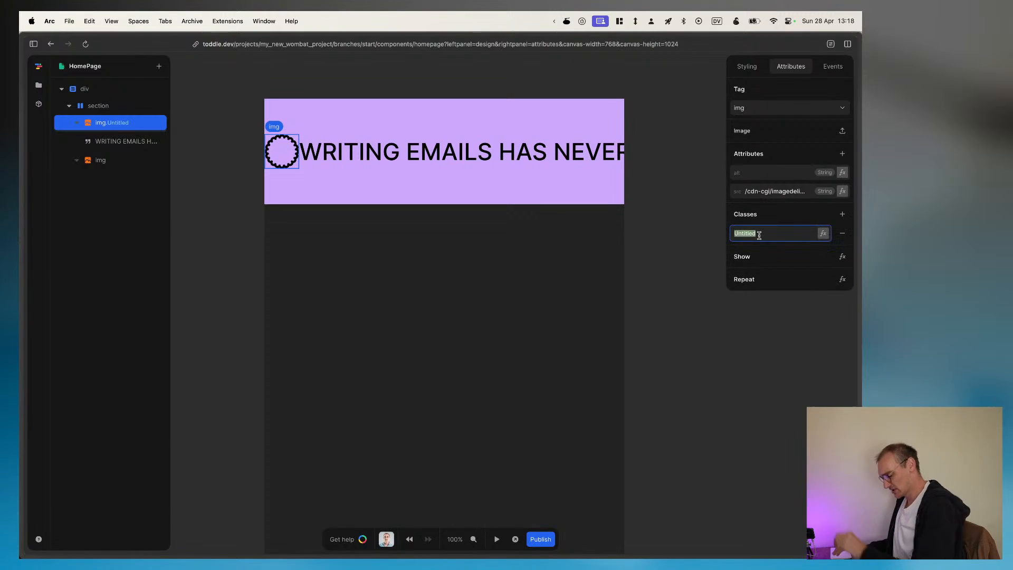
{"action": "type", "text": "banner-image"}
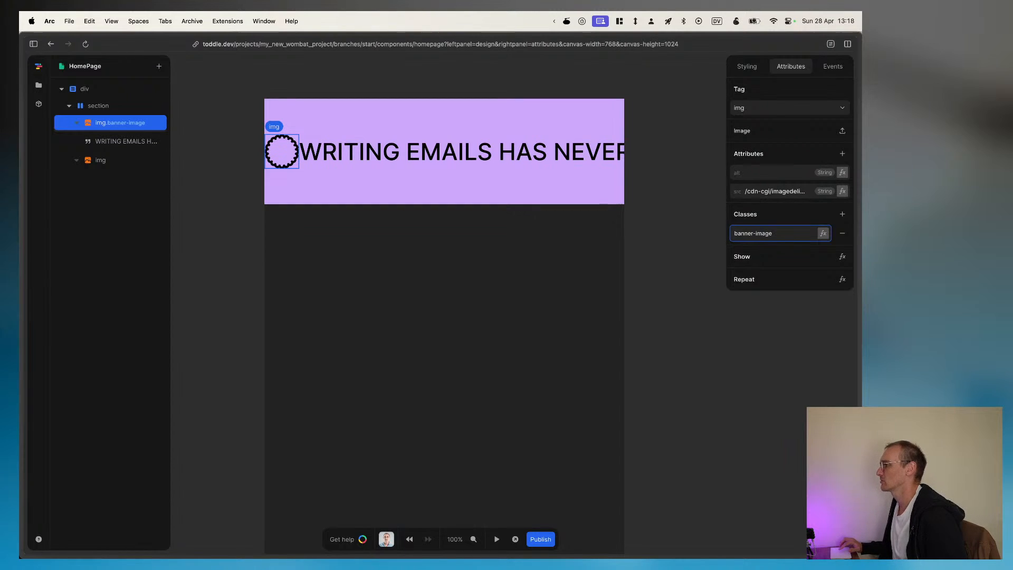
{"action": "key", "text": "super+a"}
{"action": "key", "text": "super+c"}
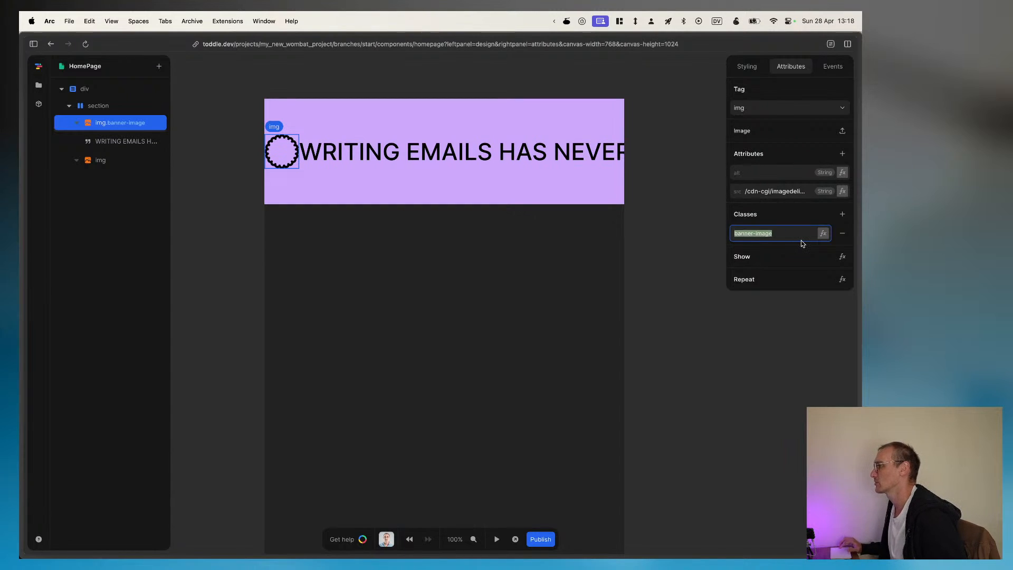
{"action": "left_click", "coordinate": [660, 245]}
Step: Add the class banner-image to the second image element and check the classes of both images
{"action": "left_click", "coordinate": [113, 158]}
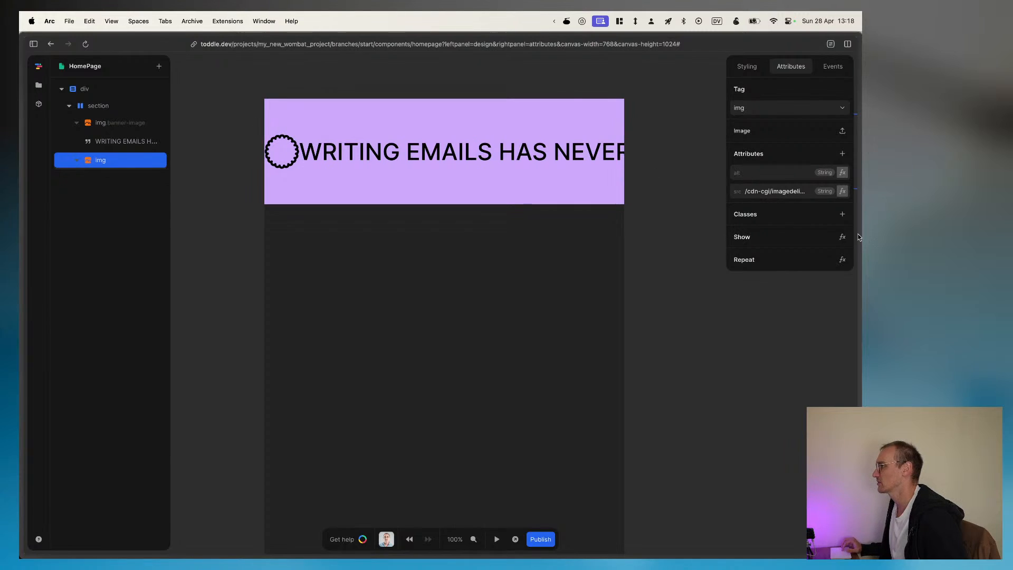
{"action": "left_click", "coordinate": [841, 215]}
{"action": "left_click", "coordinate": [766, 235]}
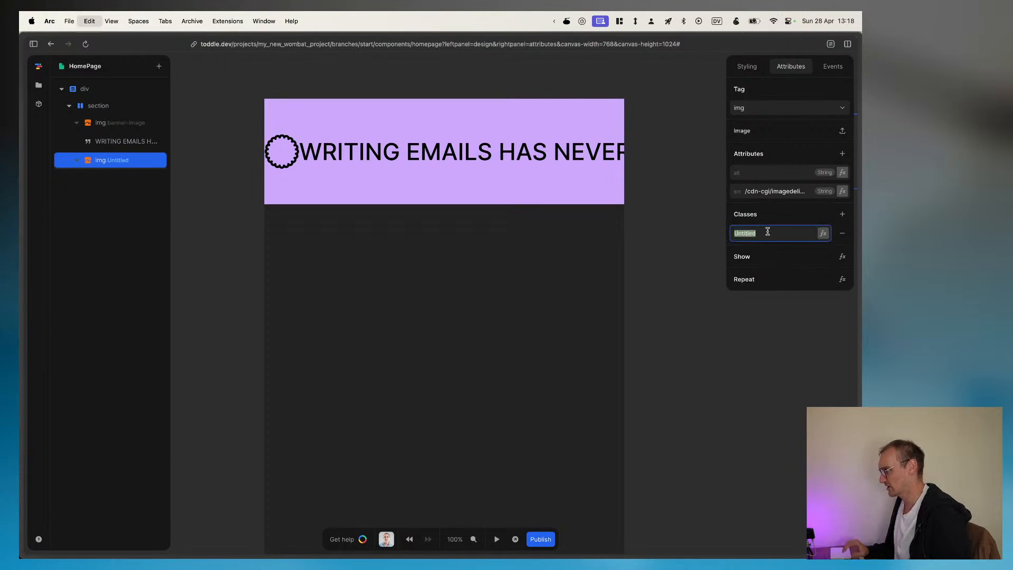
{"action": "key", "text": "super+v"}
{"action": "left_click", "coordinate": [657, 259]}
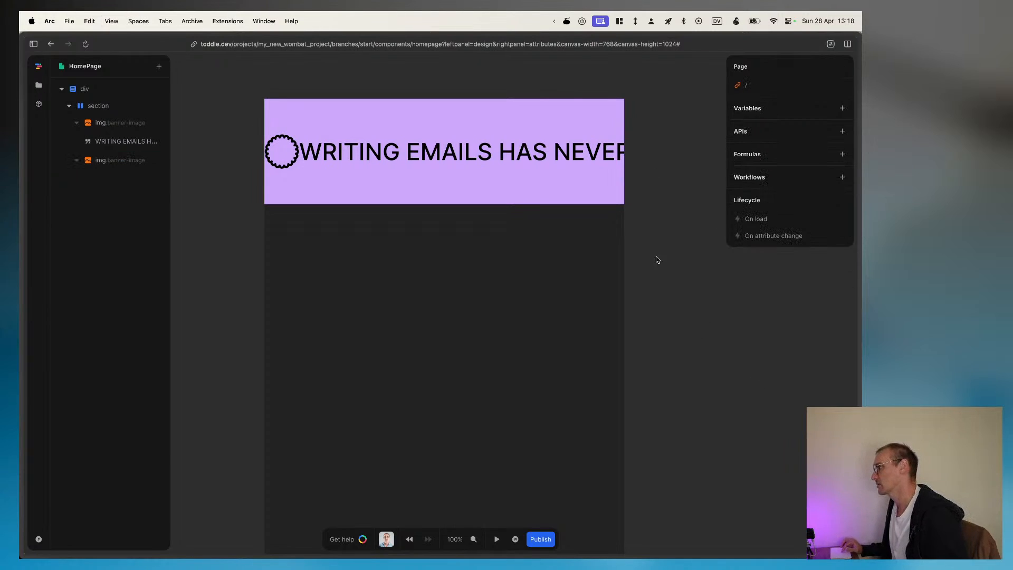
{"action": "left_click", "coordinate": [127, 160]}
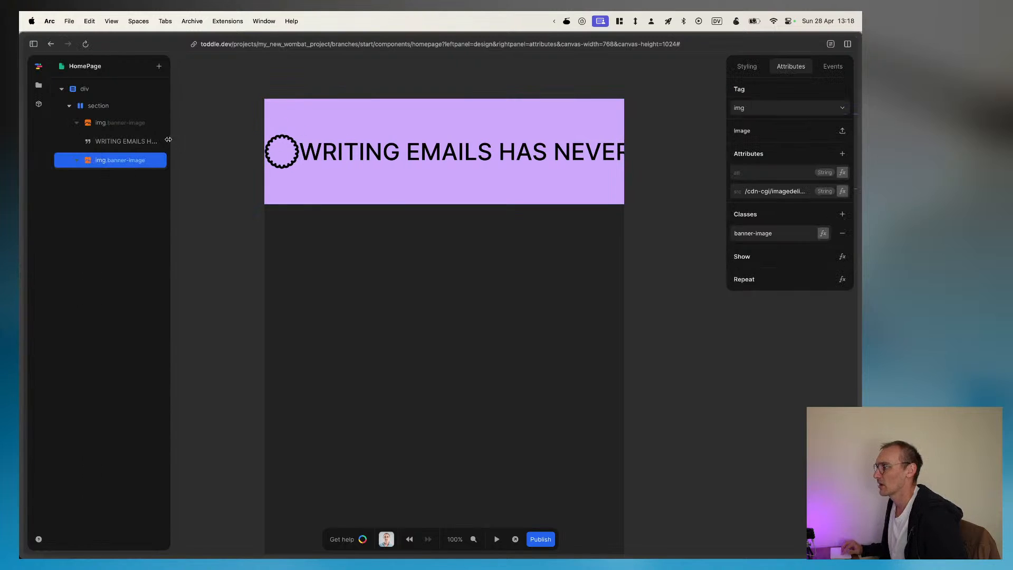
{"action": "left_click", "coordinate": [114, 122]}
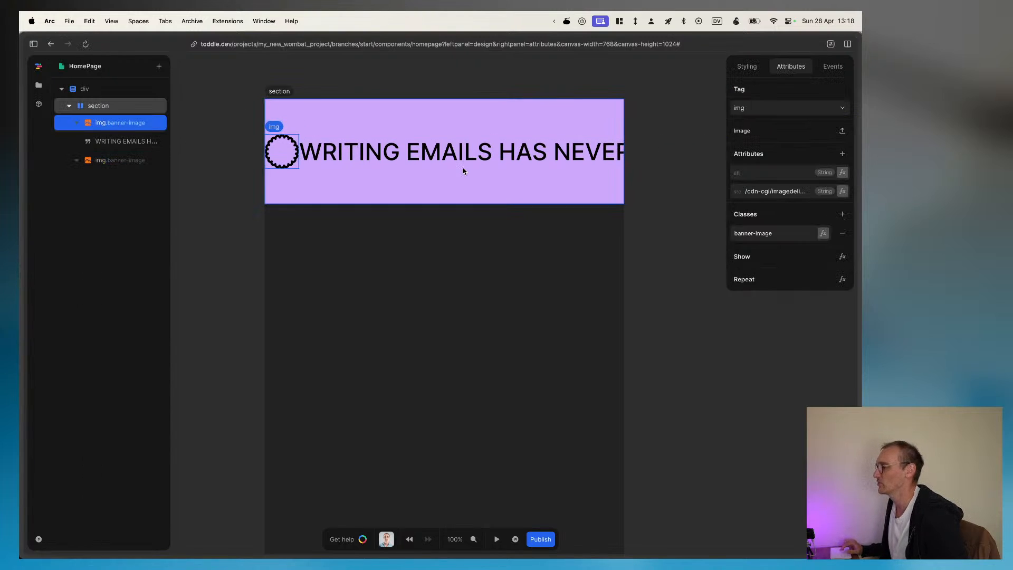
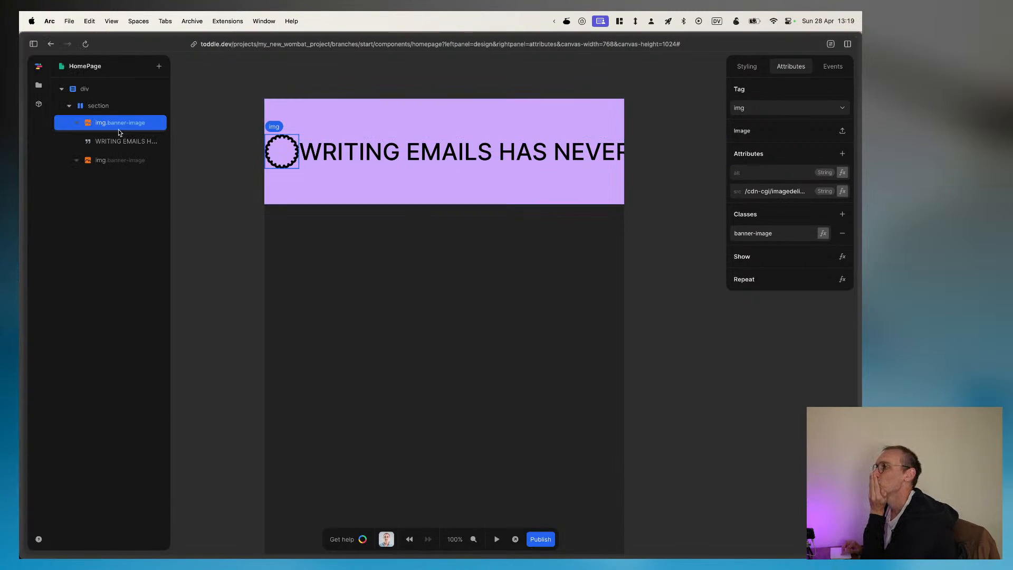
Step: Extract the section with the heading and two images as a new component named "banner"
{"action": "left_click", "coordinate": [106, 160]}
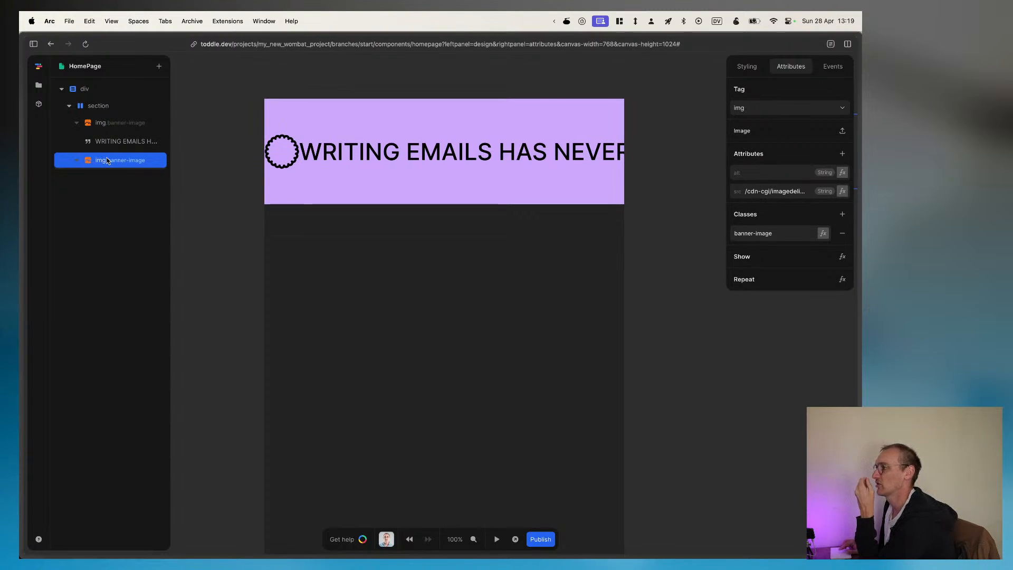
{"action": "right_click", "coordinate": [99, 108]}
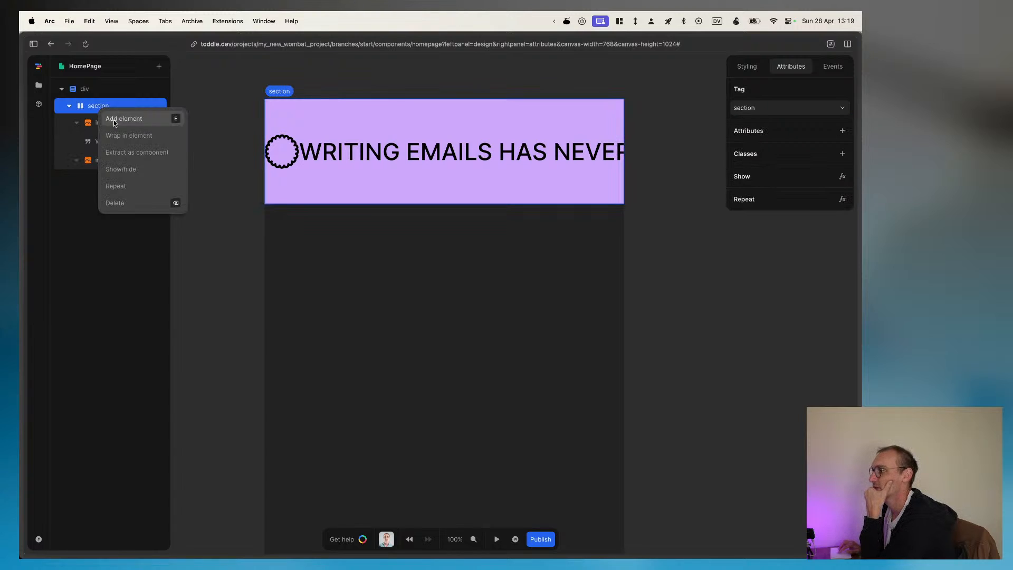
{"action": "left_click", "coordinate": [129, 153]}
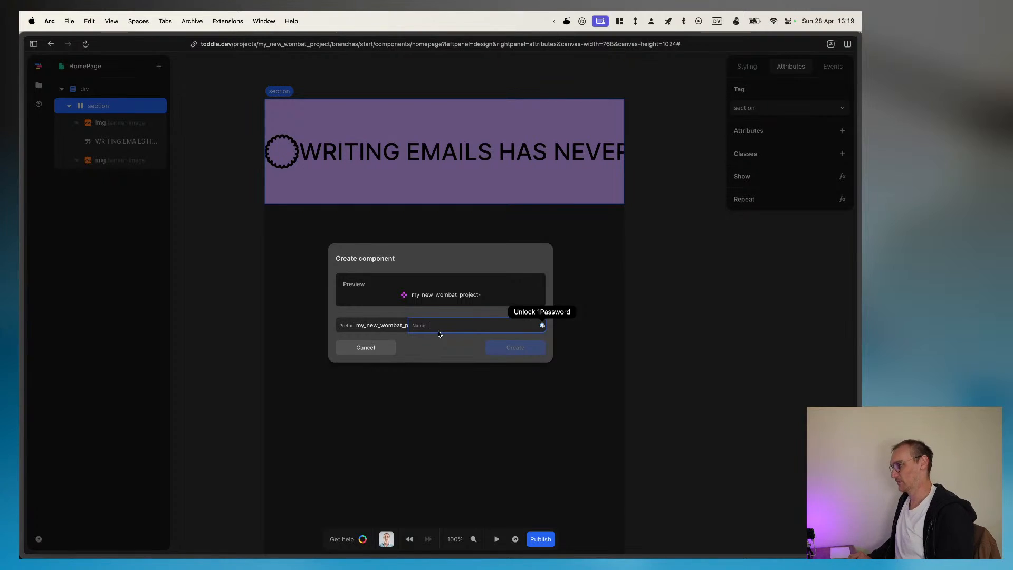
{"action": "type", "text": "bonnur"}
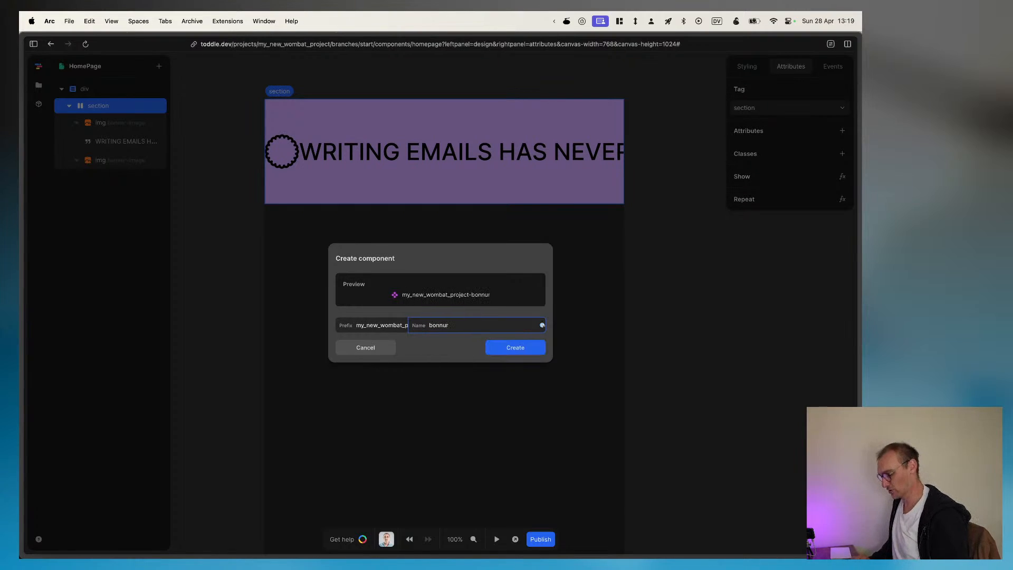
{"action": "key", "text": "super+a"}
{"action": "type", "text": "banner"}
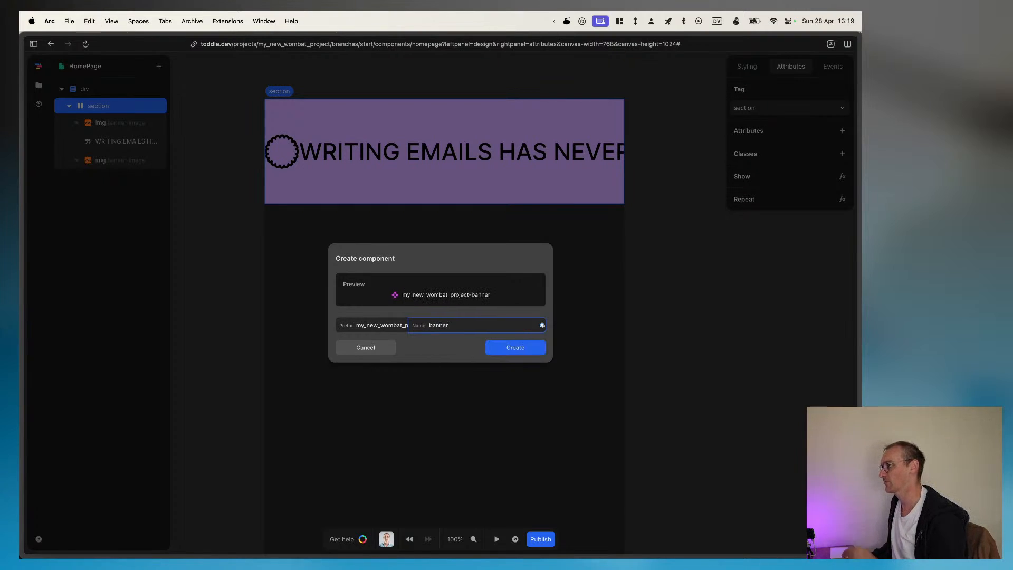
{"action": "left_click", "coordinate": [519, 348]}
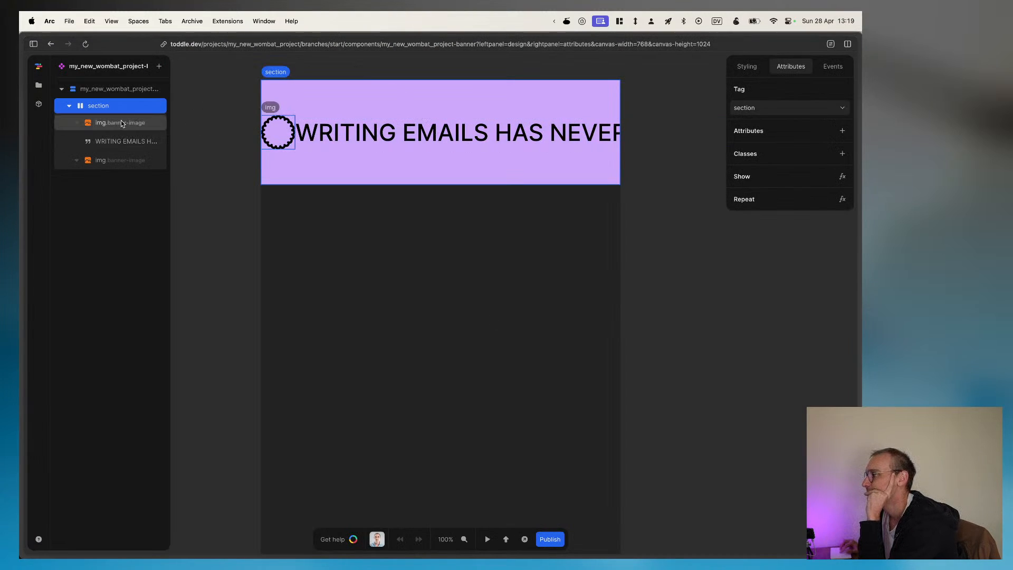
Step: Align the section's flex contents to the right edge, centred vertically
{"action": "left_click", "coordinate": [746, 66]}
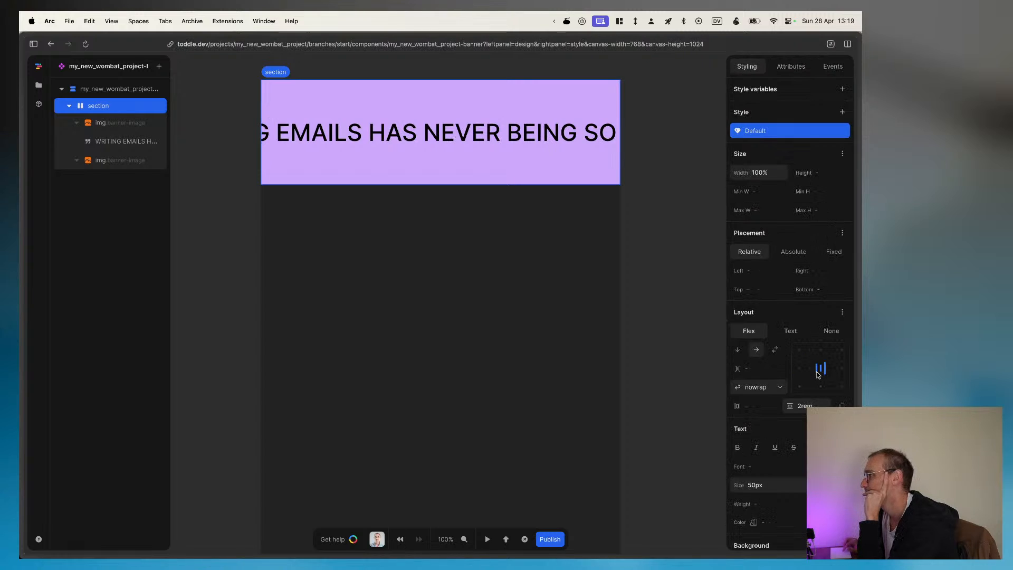
{"action": "left_click", "coordinate": [838, 375]}
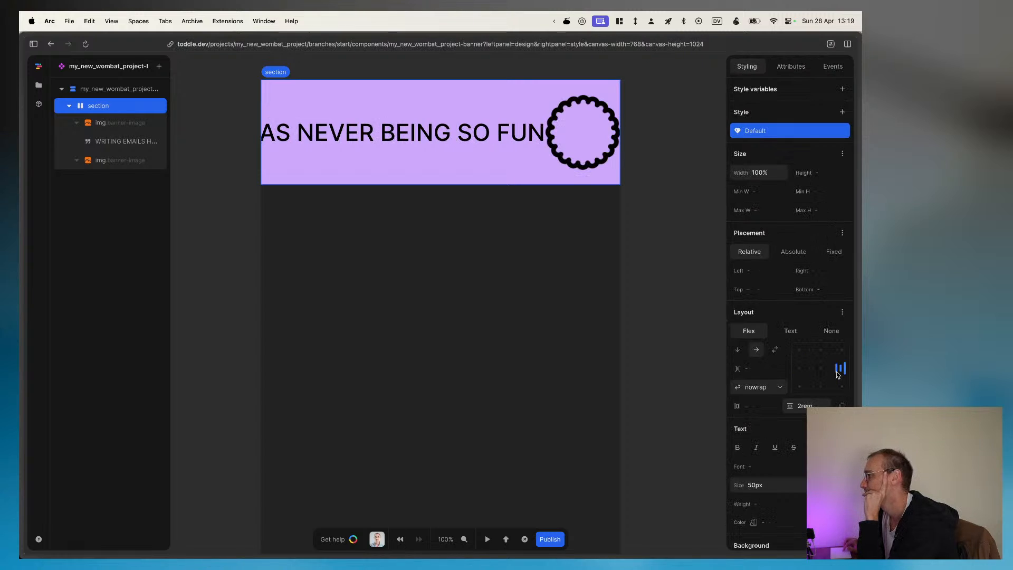
Step: Compare the styling and attributes of the two banner images, including their assigned class
{"action": "left_click", "coordinate": [604, 152]}
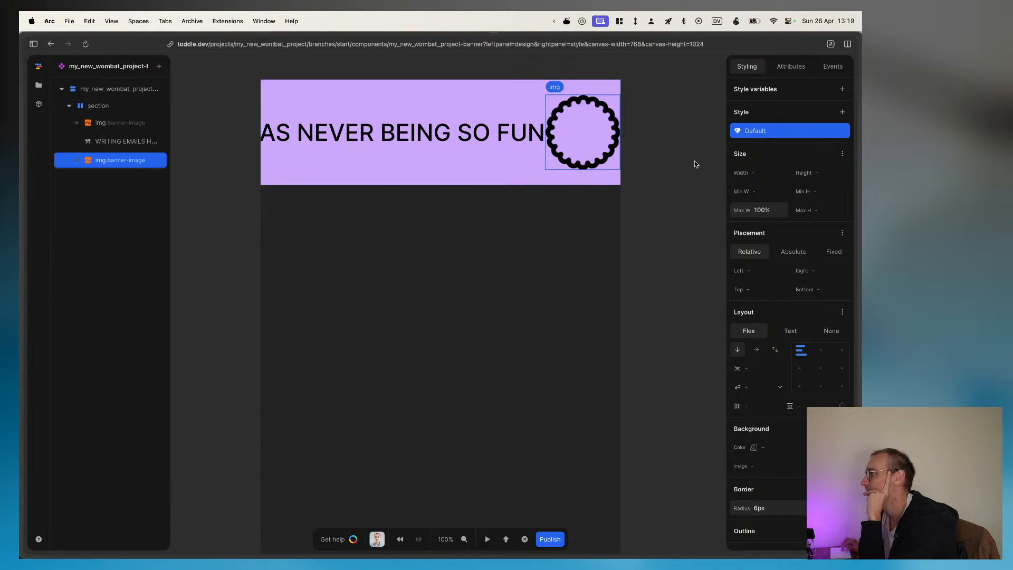
{"action": "left_click", "coordinate": [118, 124]}
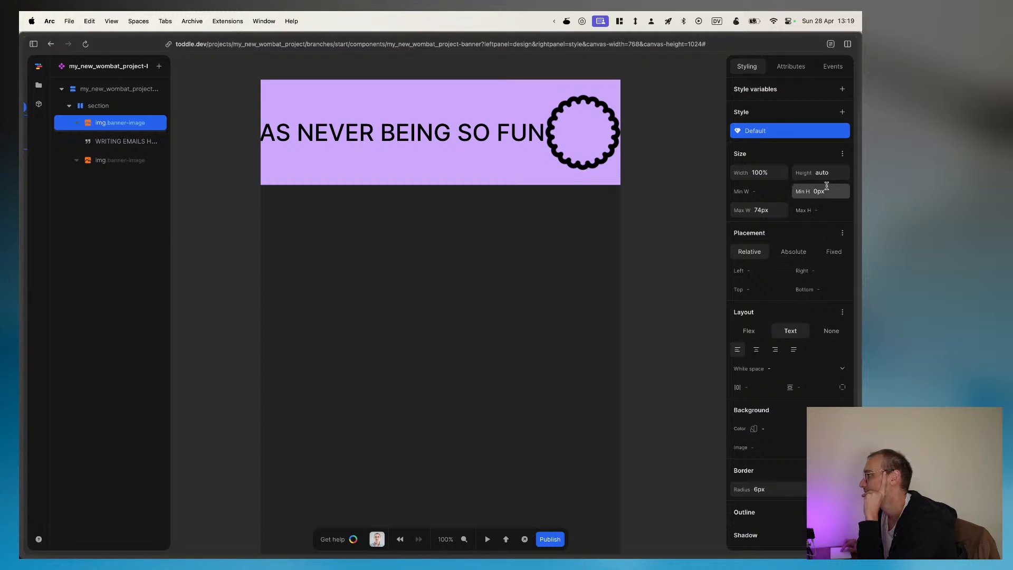
{"action": "scroll", "coordinate": [764, 320], "scroll_direction": "down", "scroll_amount": 3}
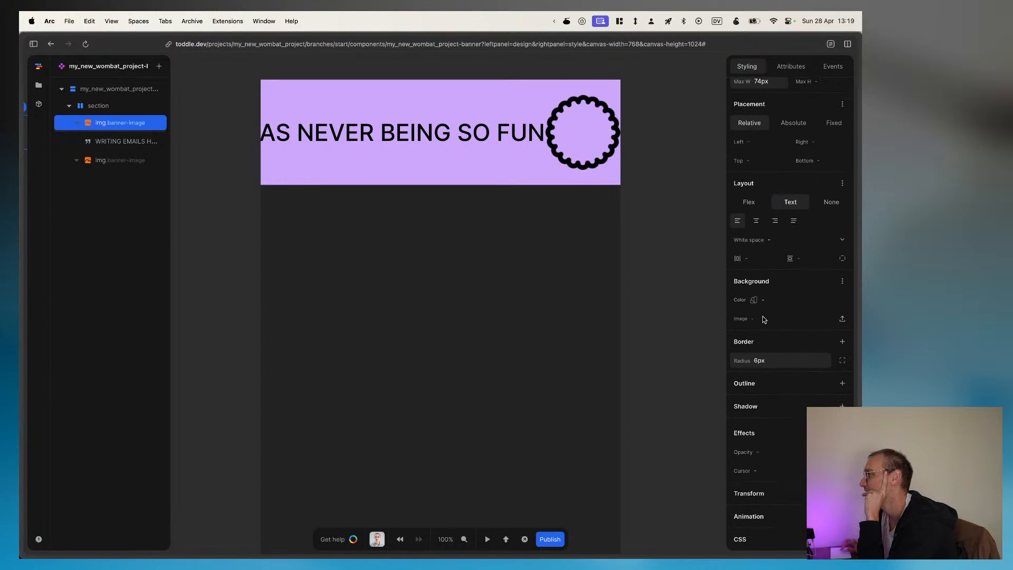
{"action": "scroll", "coordinate": [765, 319], "scroll_direction": "up", "scroll_amount": 3}
{"action": "left_click", "coordinate": [790, 65]}
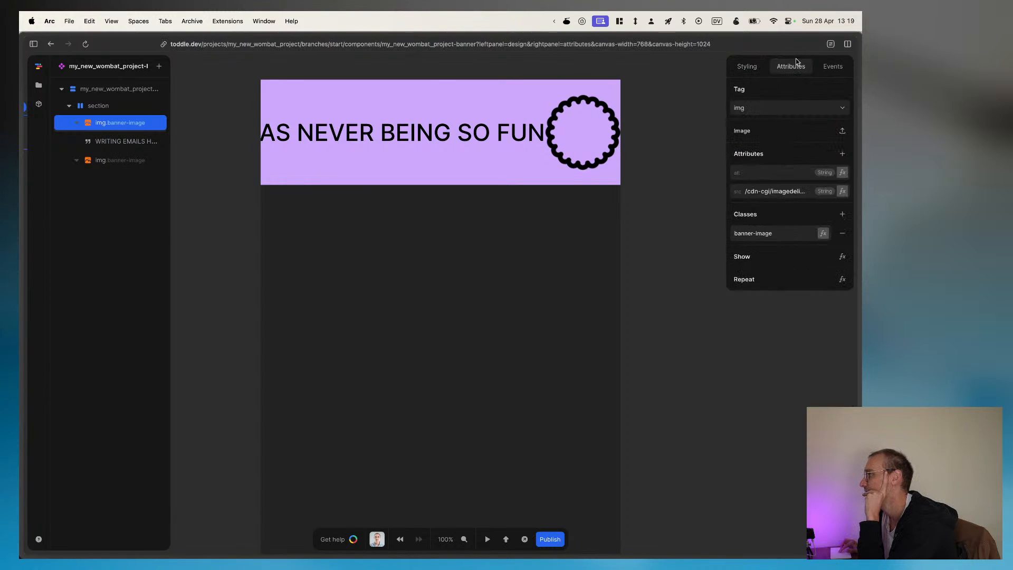
{"action": "left_click", "coordinate": [787, 231]}
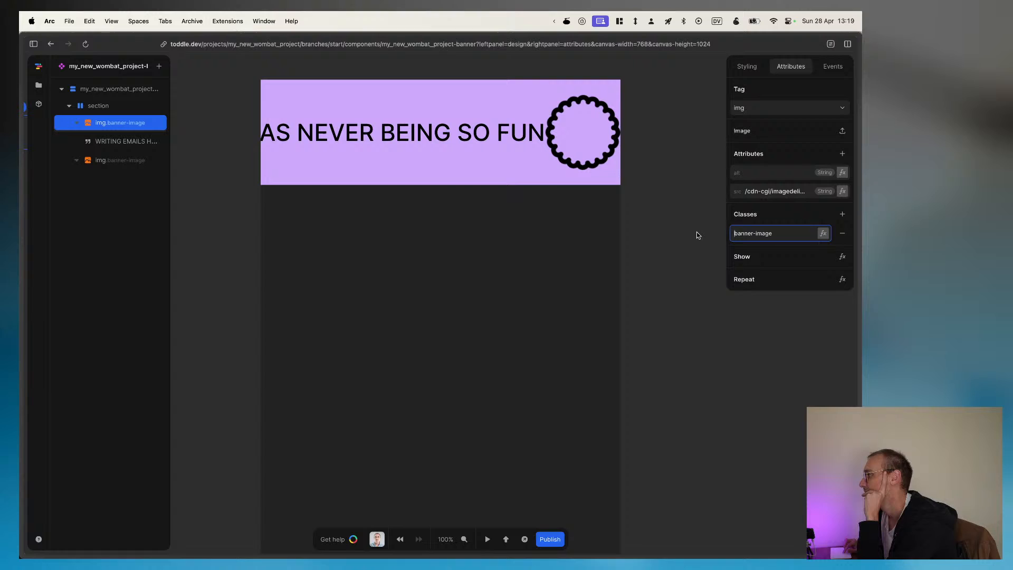
{"action": "left_click", "coordinate": [128, 159]}
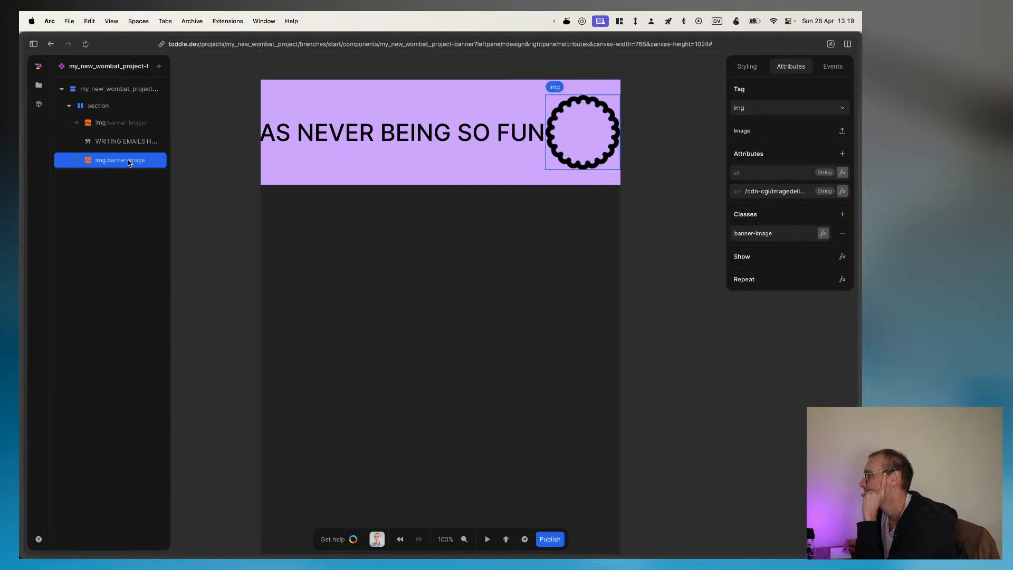
{"action": "left_click", "coordinate": [128, 121]}
Step: Change the section's flex direction to a vertical column
{"action": "left_click", "coordinate": [108, 106]}
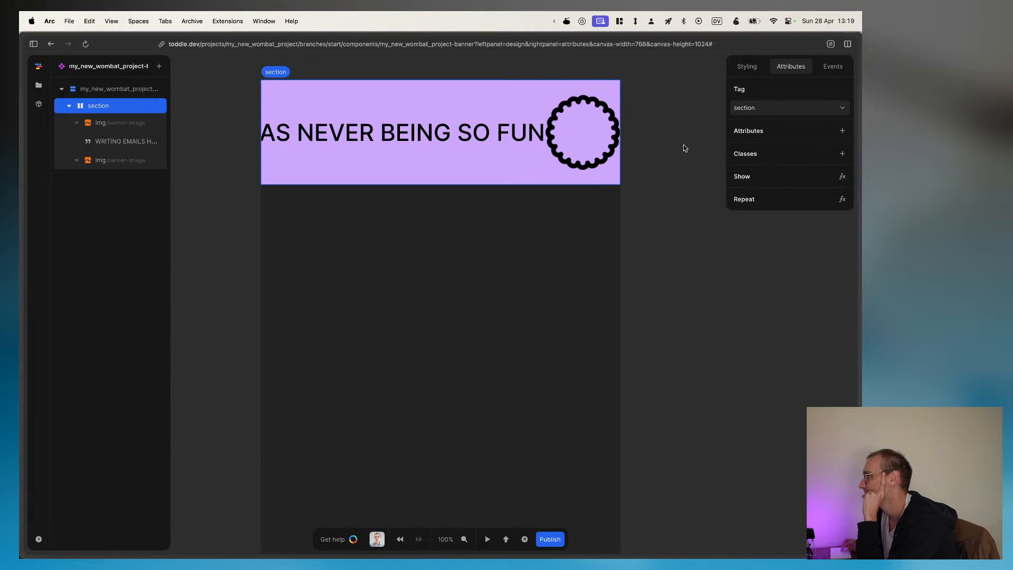
{"action": "left_click", "coordinate": [747, 66]}
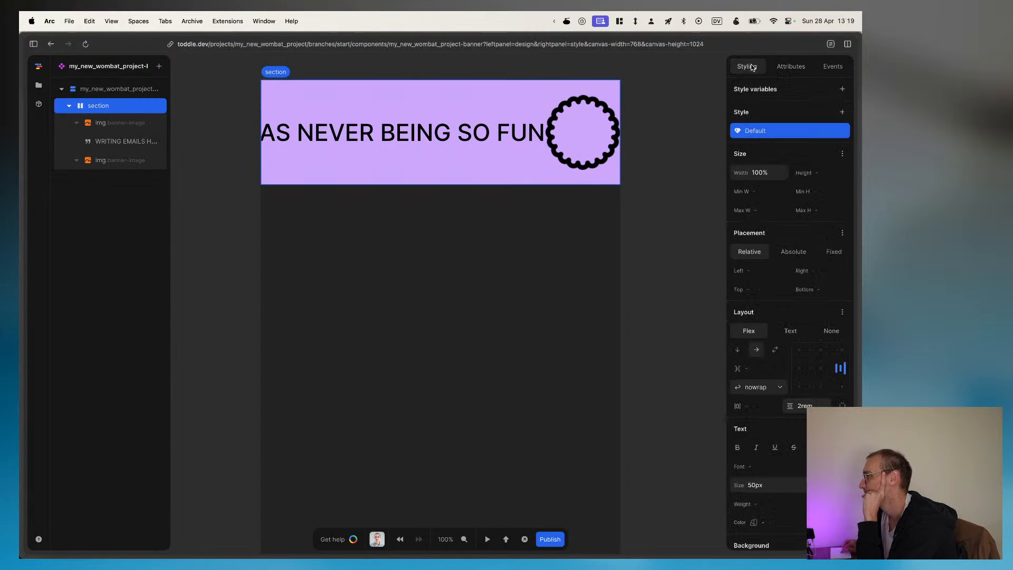
{"action": "left_click", "coordinate": [739, 350]}
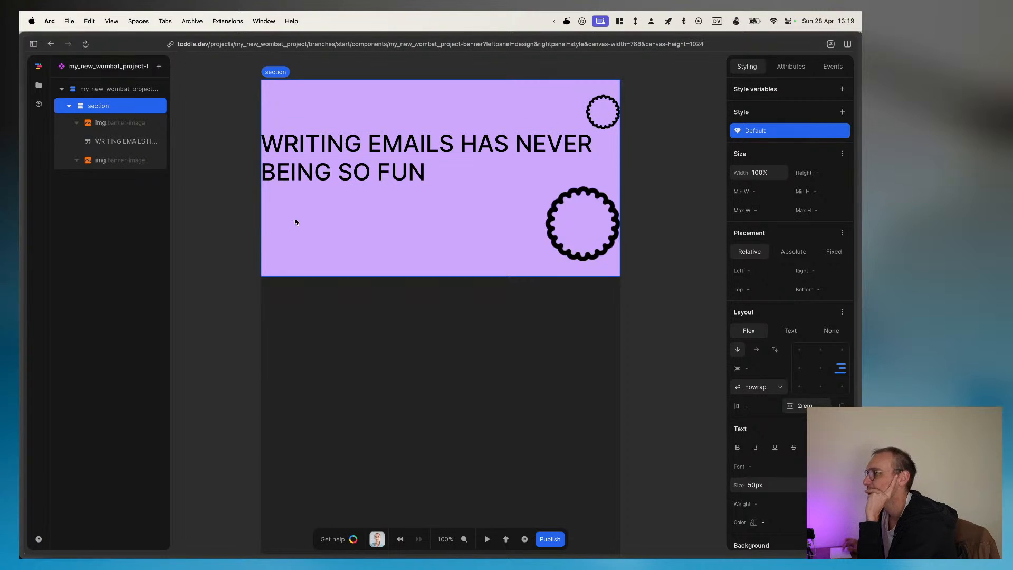
Step: Compare the size styles of the two banner images and inspect the first image's CSS declarations
{"action": "left_click", "coordinate": [133, 125]}
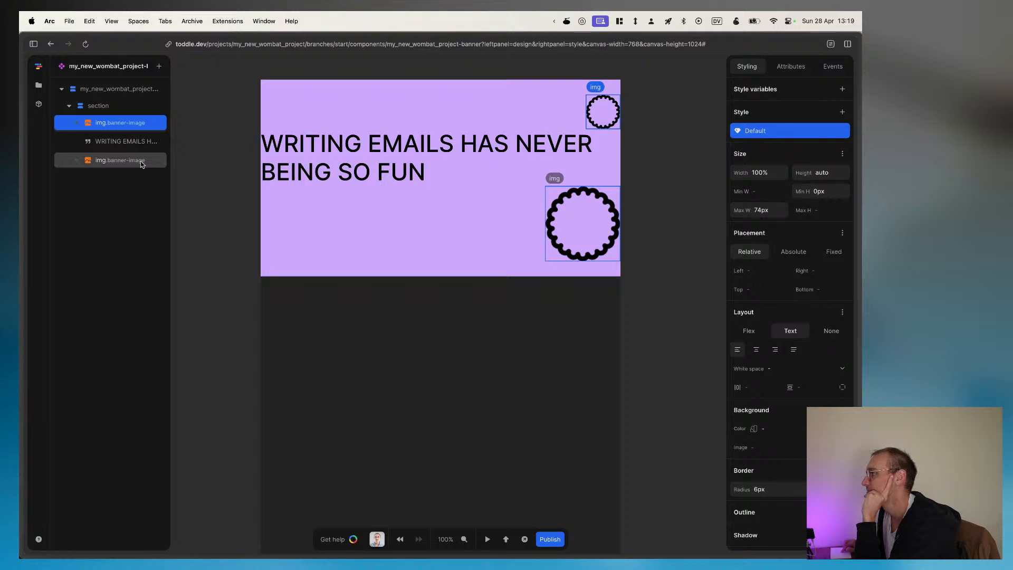
{"action": "left_click", "coordinate": [141, 164]}
{"action": "left_click", "coordinate": [137, 125]}
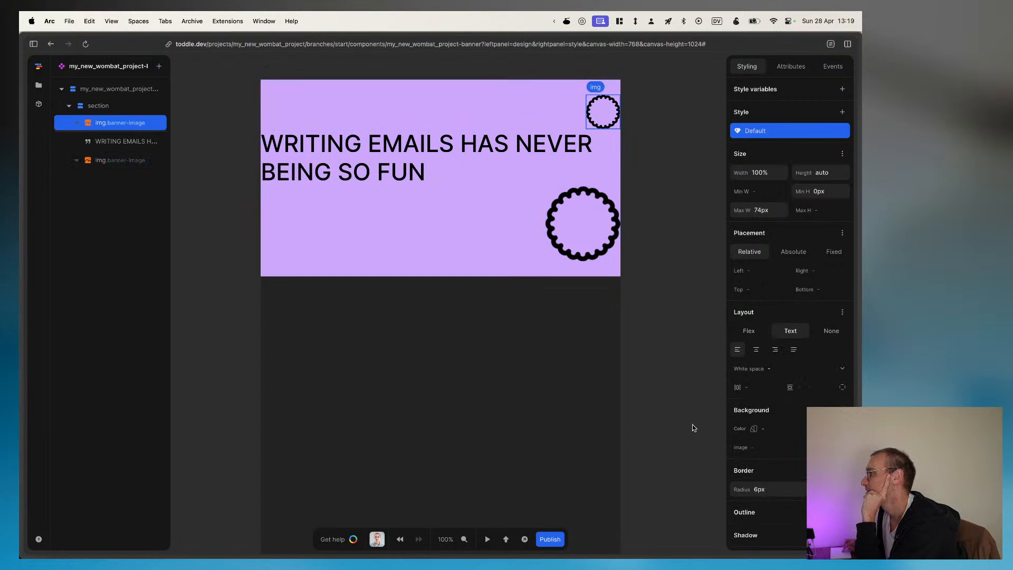
{"action": "scroll", "coordinate": [790, 317], "scroll_direction": "down", "scroll_amount": 5}
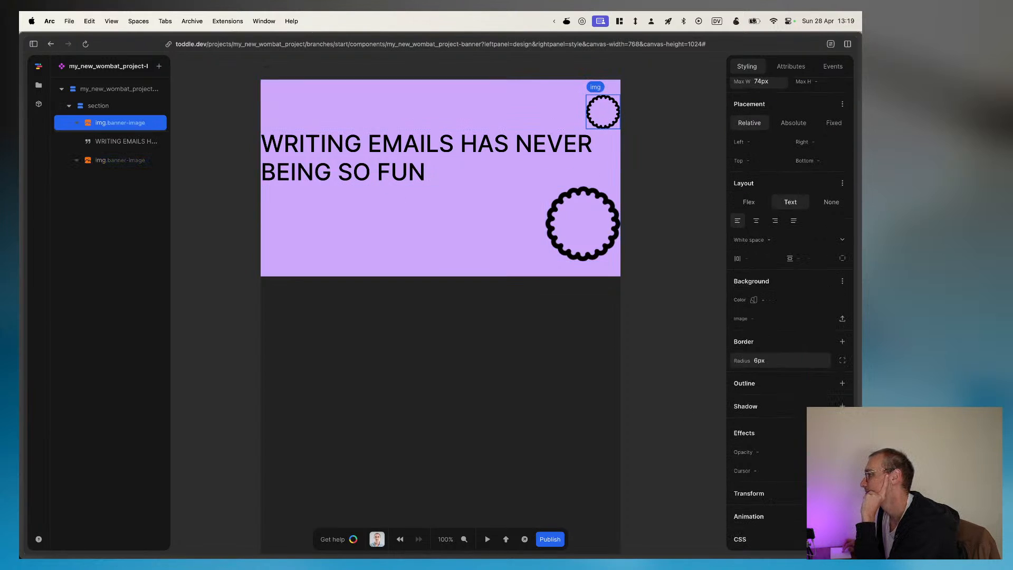
{"action": "scroll", "coordinate": [790, 317], "scroll_direction": "down", "scroll_amount": 3}
{"action": "scroll", "coordinate": [790, 493], "scroll_direction": "up", "scroll_amount": 5}
{"action": "scroll", "coordinate": [790, 495], "scroll_direction": "down", "scroll_amount": 5}
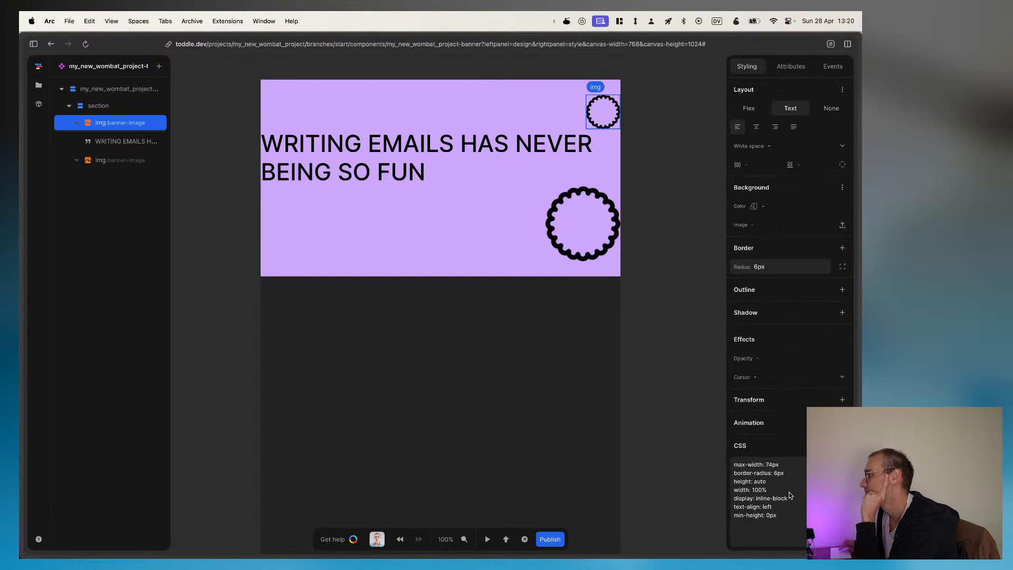
{"action": "scroll", "coordinate": [770, 264], "scroll_direction": "up", "scroll_amount": 6}
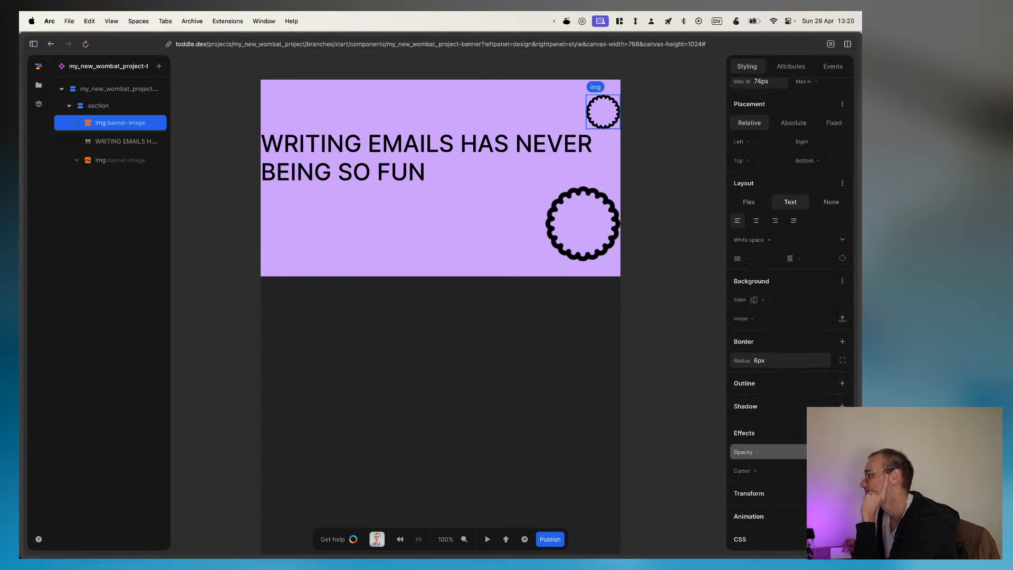
Step: Add a style variant for the banner-image class to the first image and return to its default style
{"action": "right_click", "coordinate": [767, 134]}
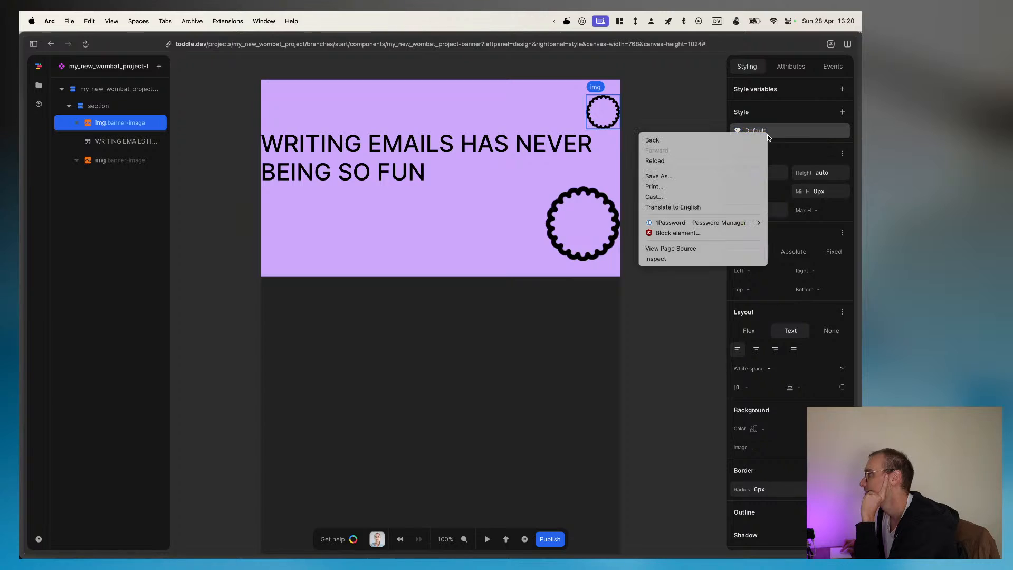
{"action": "left_click", "coordinate": [800, 126]}
{"action": "left_click", "coordinate": [844, 111]}
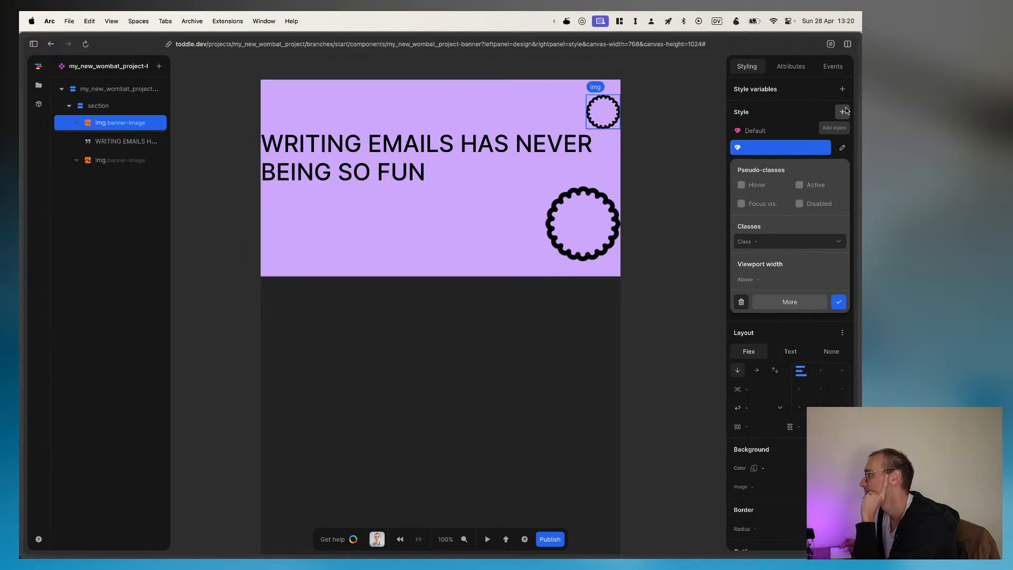
{"action": "left_click", "coordinate": [780, 243]}
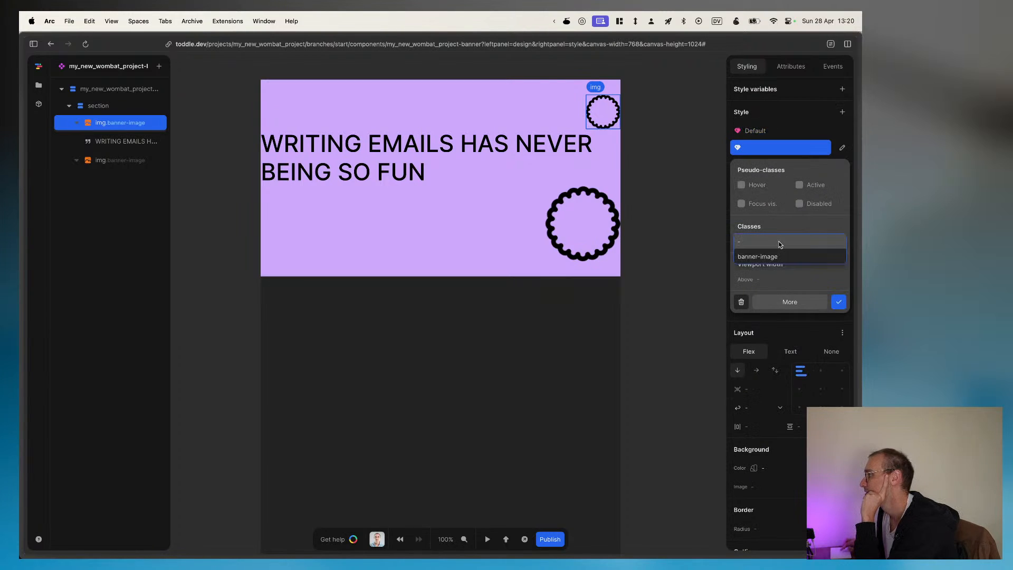
{"action": "left_click", "coordinate": [765, 255]}
{"action": "left_click", "coordinate": [800, 132]}
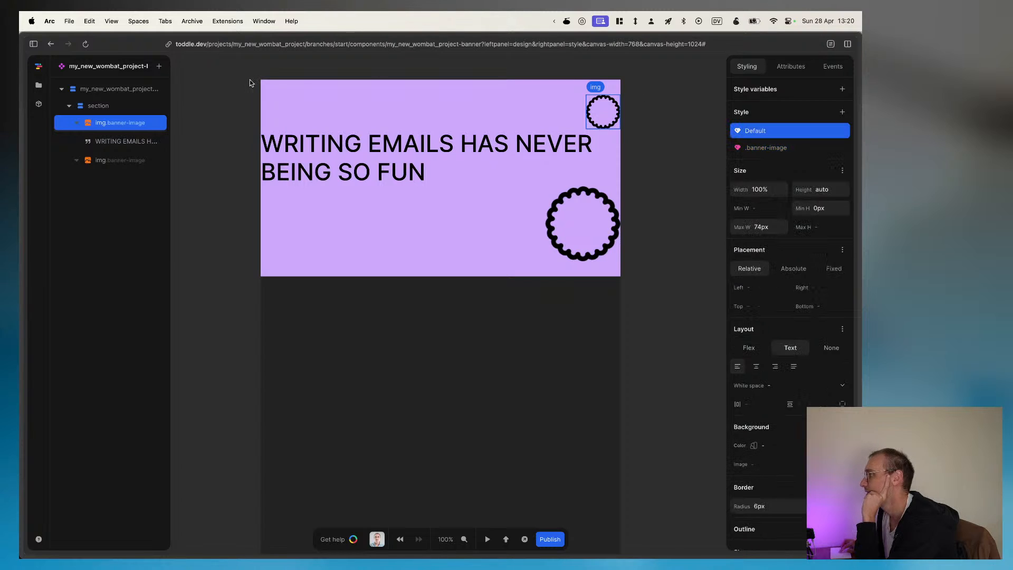
Step: Add a style variant for the banner-image class to the second image
{"action": "left_click", "coordinate": [120, 161]}
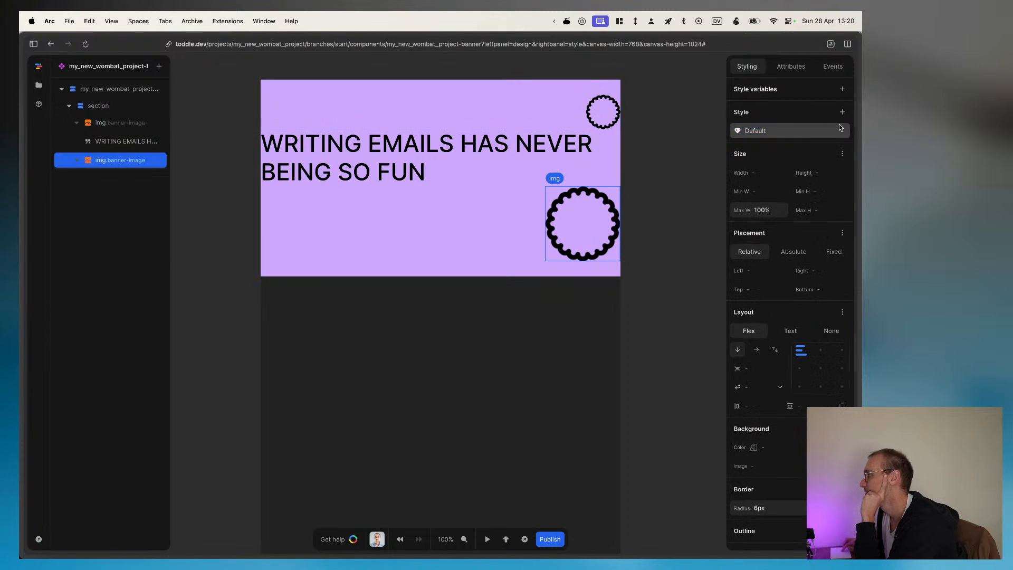
{"action": "left_click", "coordinate": [842, 112]}
{"action": "left_click", "coordinate": [774, 242]}
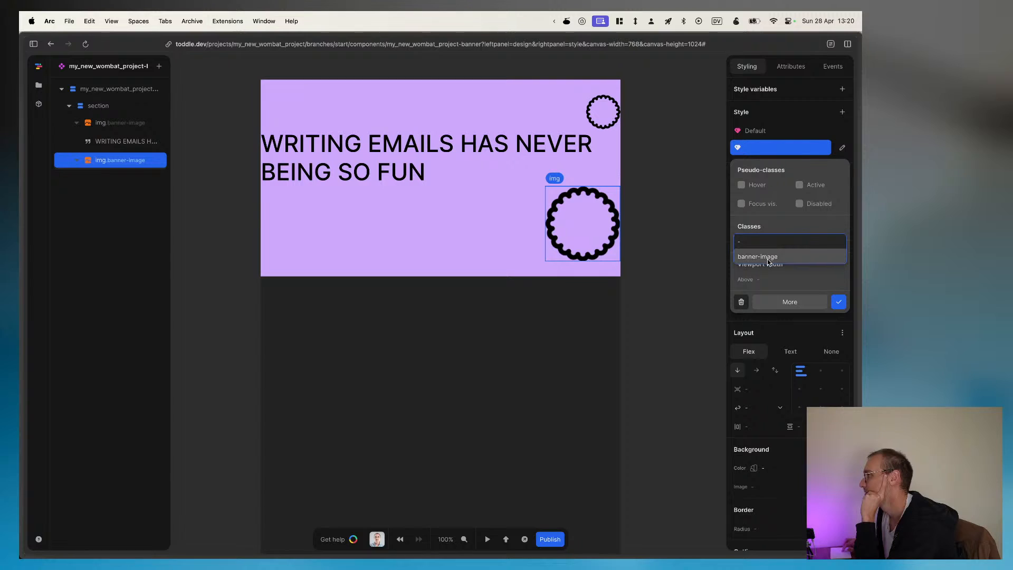
{"action": "left_click", "coordinate": [767, 257]}
{"action": "left_click", "coordinate": [837, 302]}
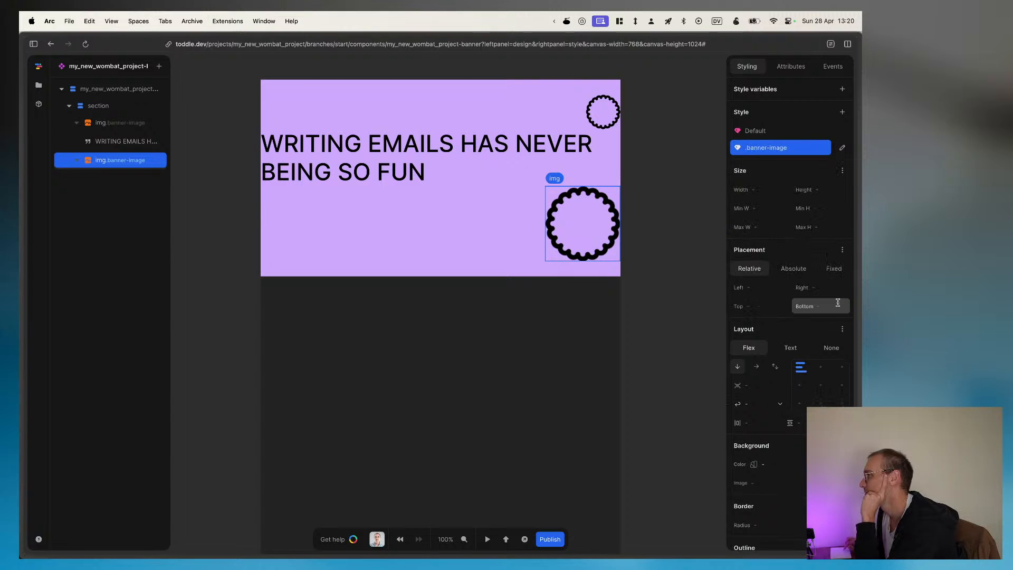
Step: Set the max width to 74px in the second image's .banner-image style
{"action": "left_click", "coordinate": [738, 136]}
{"action": "left_click", "coordinate": [740, 148]}
{"action": "left_click", "coordinate": [738, 135]}
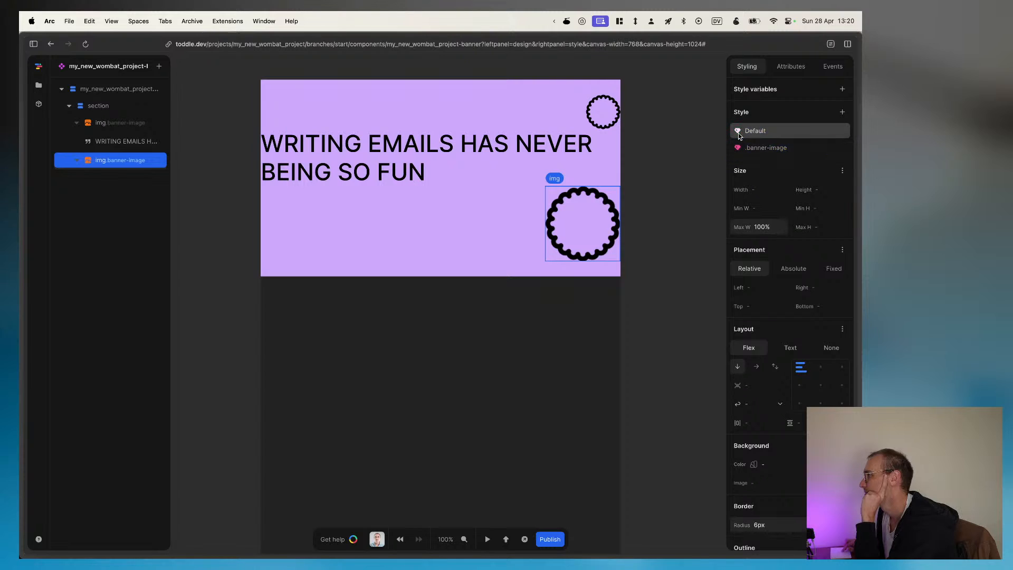
{"action": "left_click", "coordinate": [740, 149]}
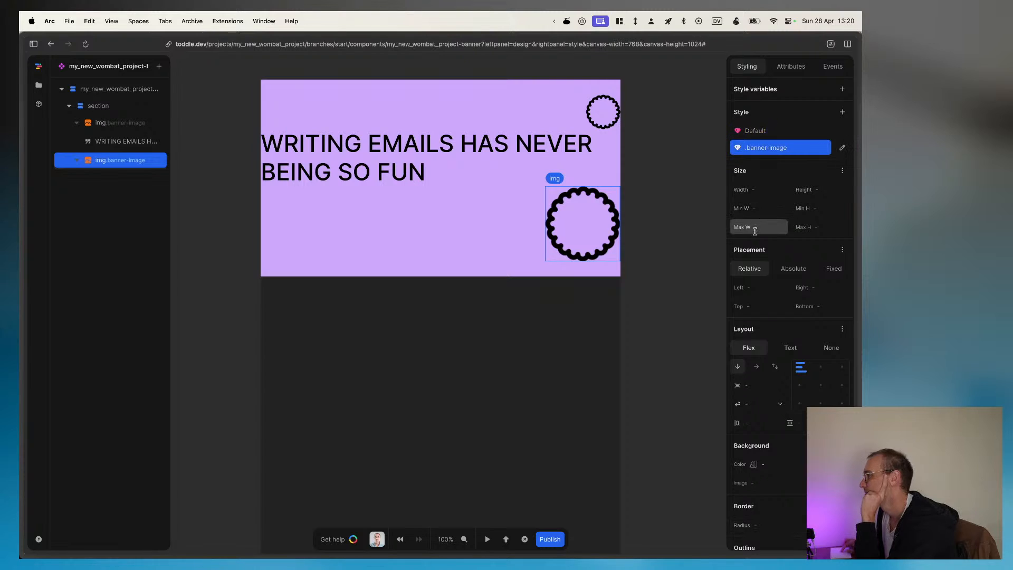
{"action": "left_click", "coordinate": [770, 226]}
{"action": "type", "text": "74"}
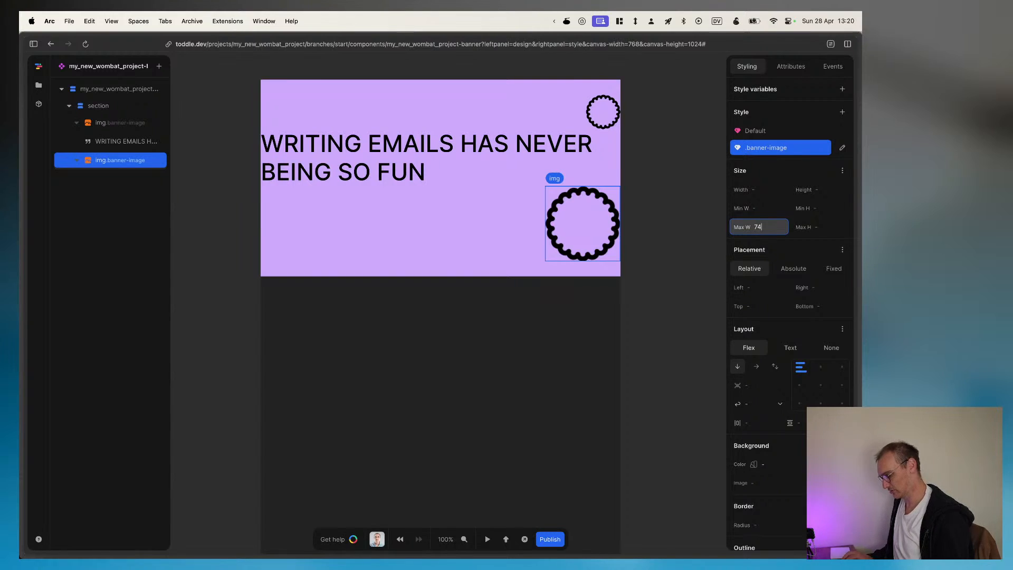
{"action": "key", "text": "Return"}
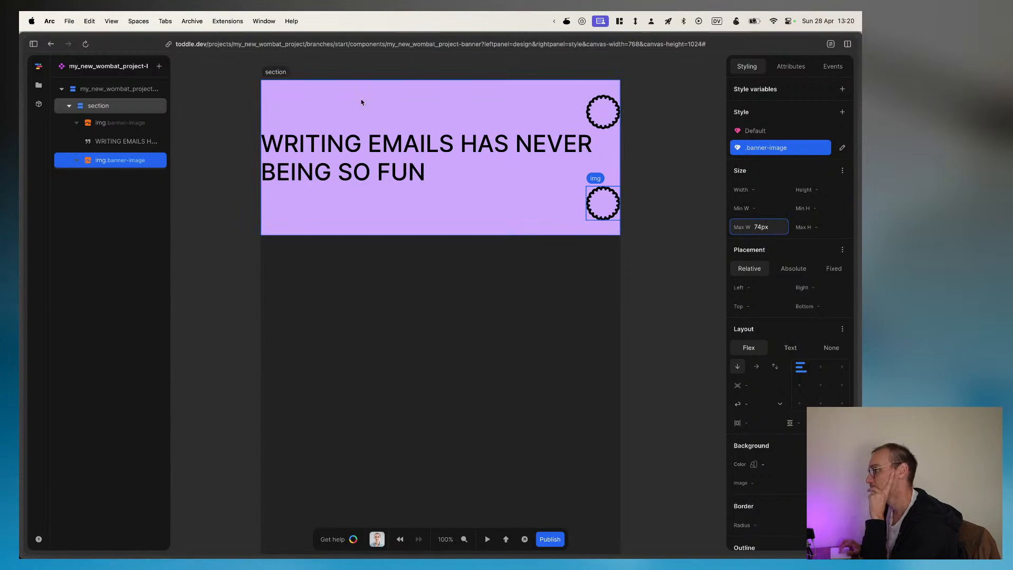
Step: Try a max width of 80px in the second image's .banner-image style
{"action": "left_click", "coordinate": [761, 227]}
{"action": "type", "text": "80px"}
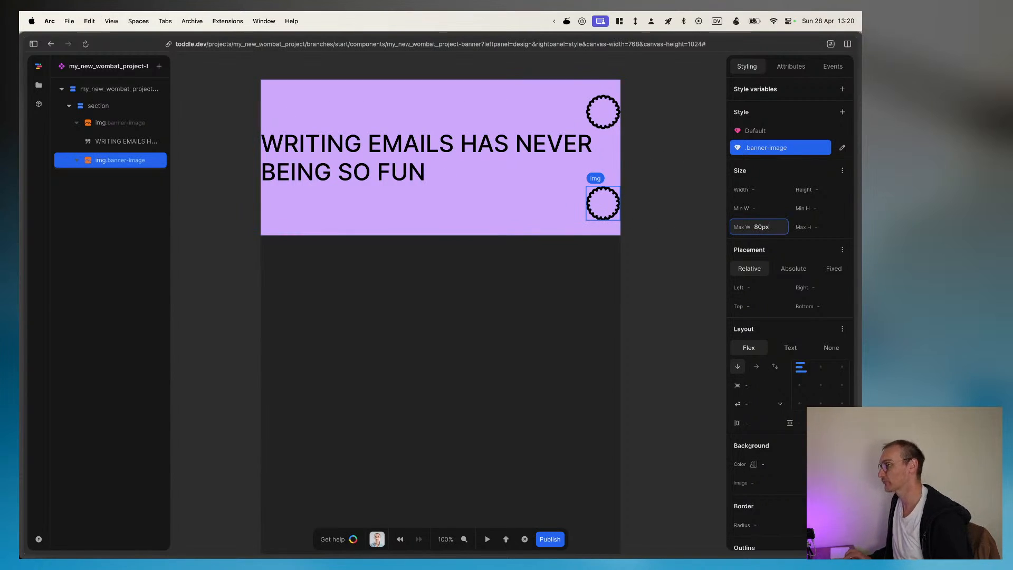
{"action": "key", "text": "Return"}
Step: Set the max width back to 74px in the second image's .banner-image style
{"action": "key", "text": "super+a"}
{"action": "type", "text": "74"}
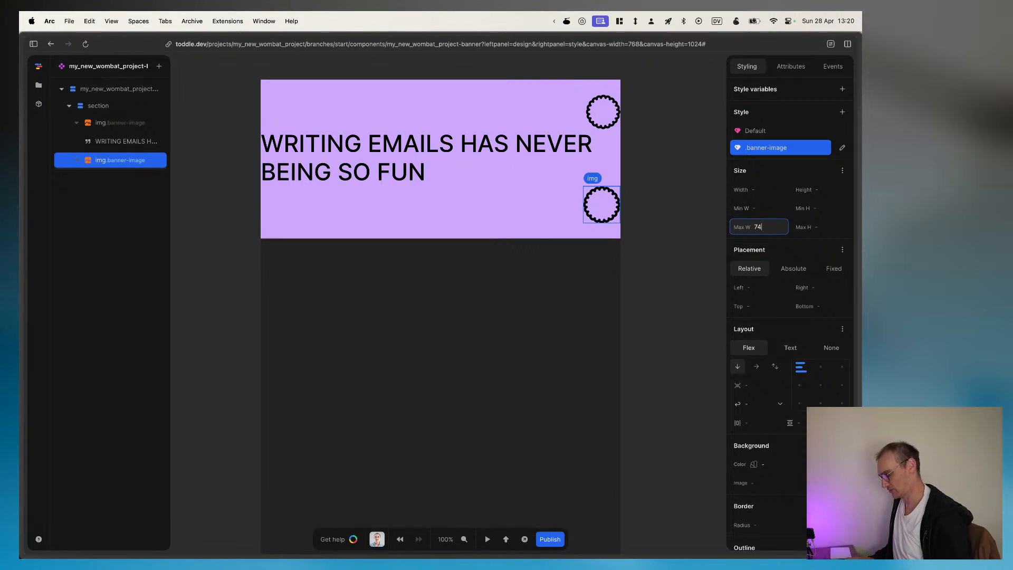
{"action": "key", "text": "Return"}
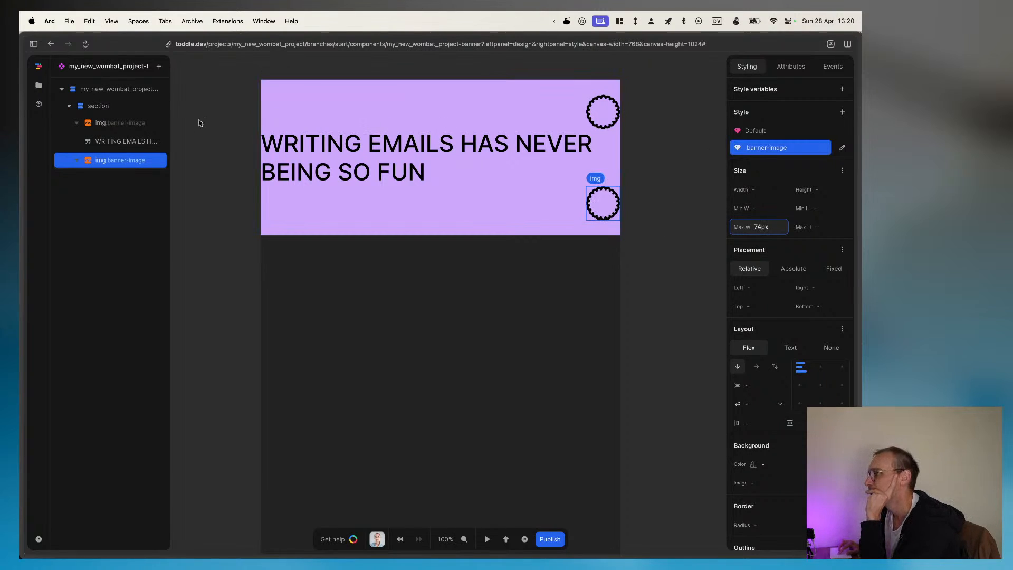
Step: Examine the first image's .banner-image selector options and compare its size settings with those of the second image
{"action": "left_click", "coordinate": [120, 126]}
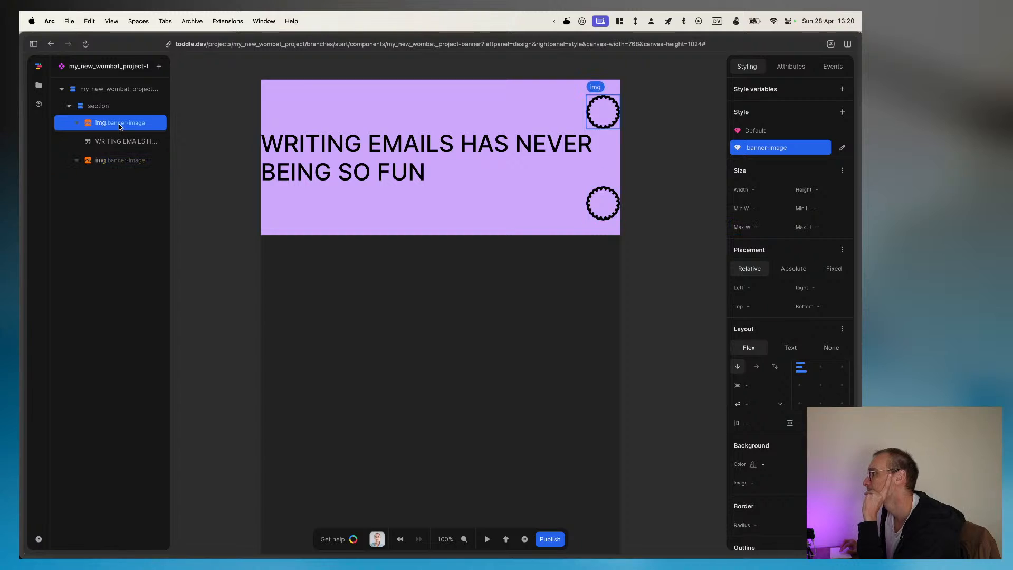
{"action": "left_click", "coordinate": [790, 148]}
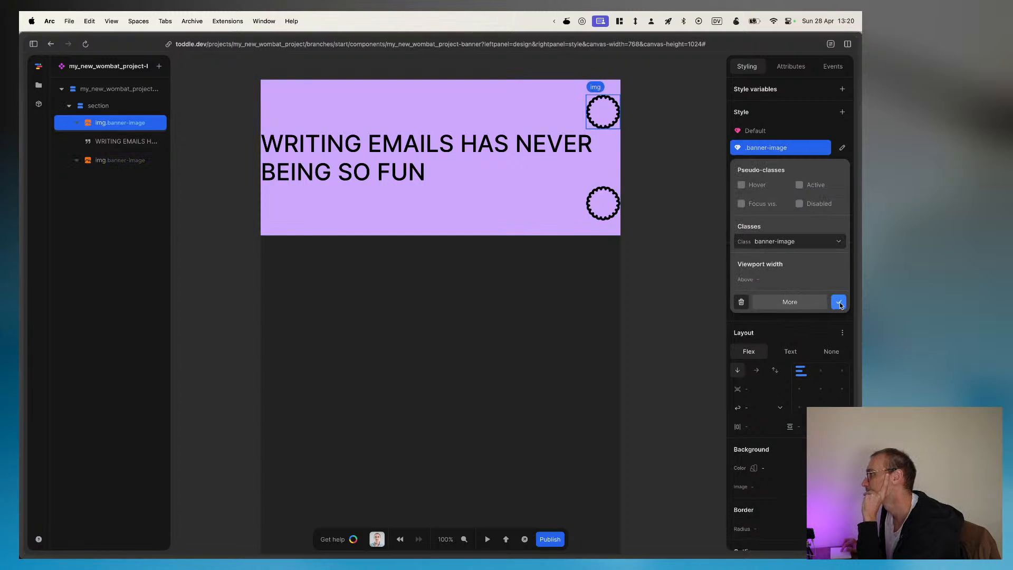
{"action": "left_click", "coordinate": [799, 302]}
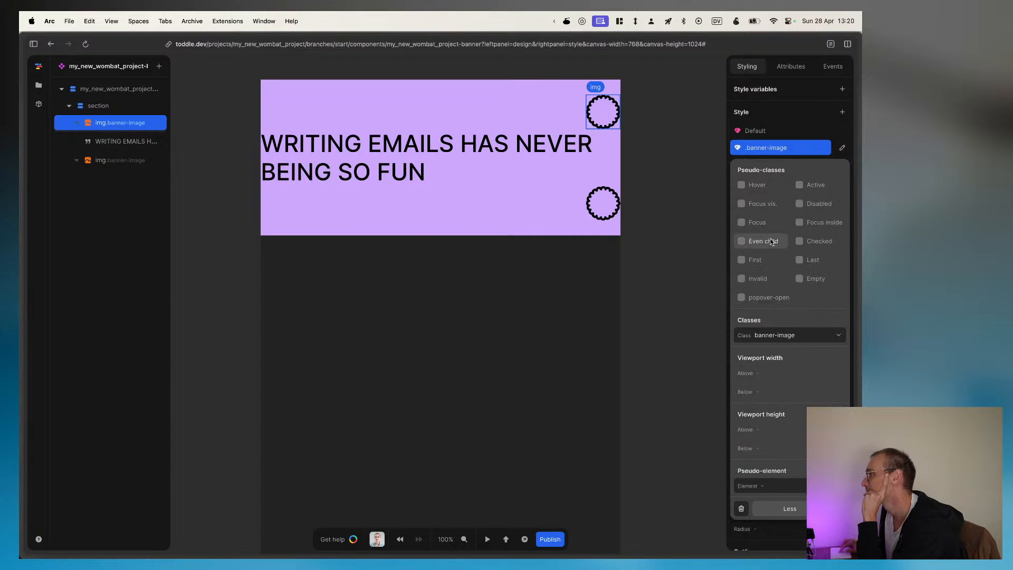
{"action": "scroll", "coordinate": [823, 319], "scroll_direction": "down", "scroll_amount": 2}
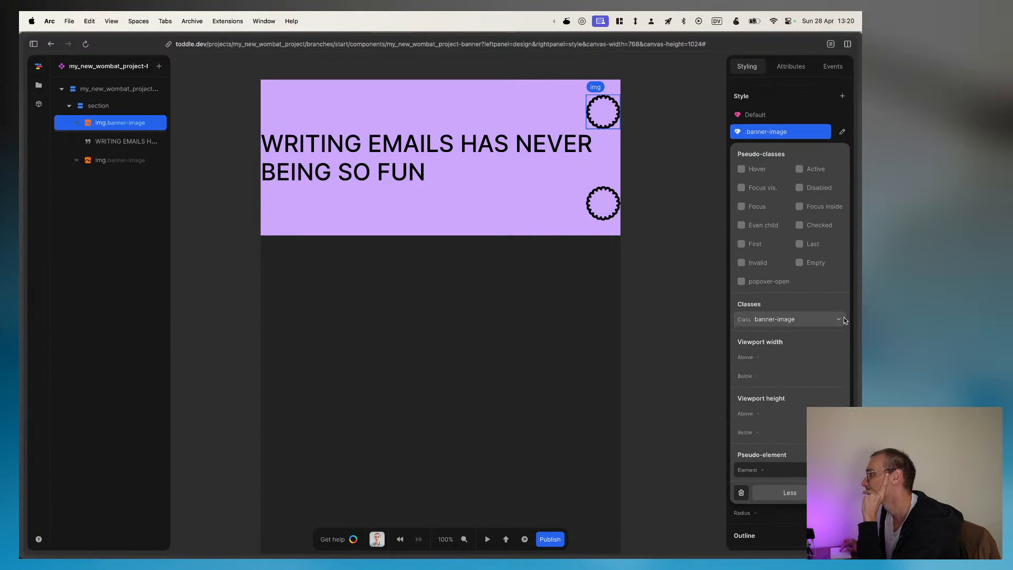
{"action": "scroll", "coordinate": [814, 399], "scroll_direction": "down", "scroll_amount": 3}
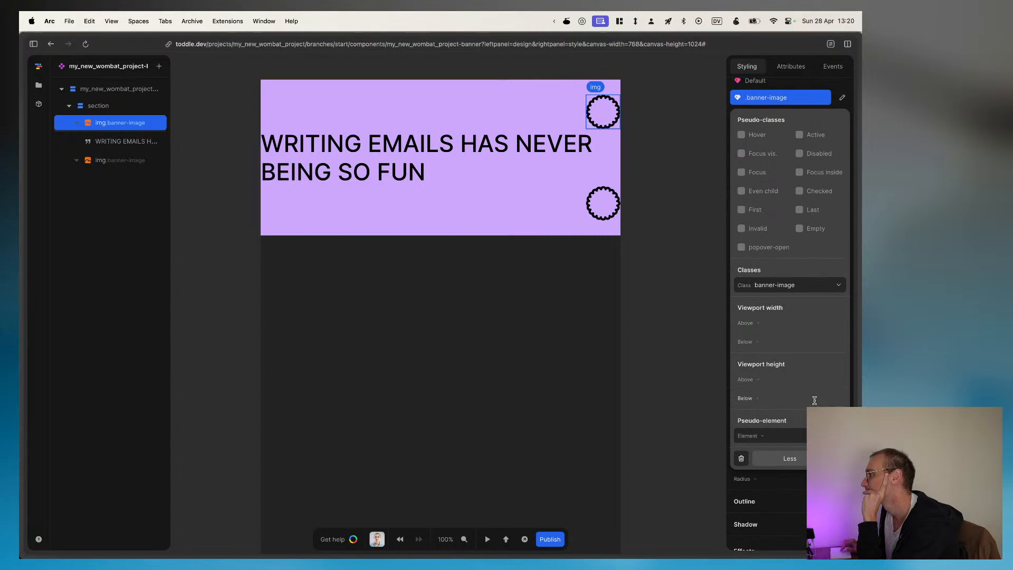
{"action": "left_click", "coordinate": [823, 523]}
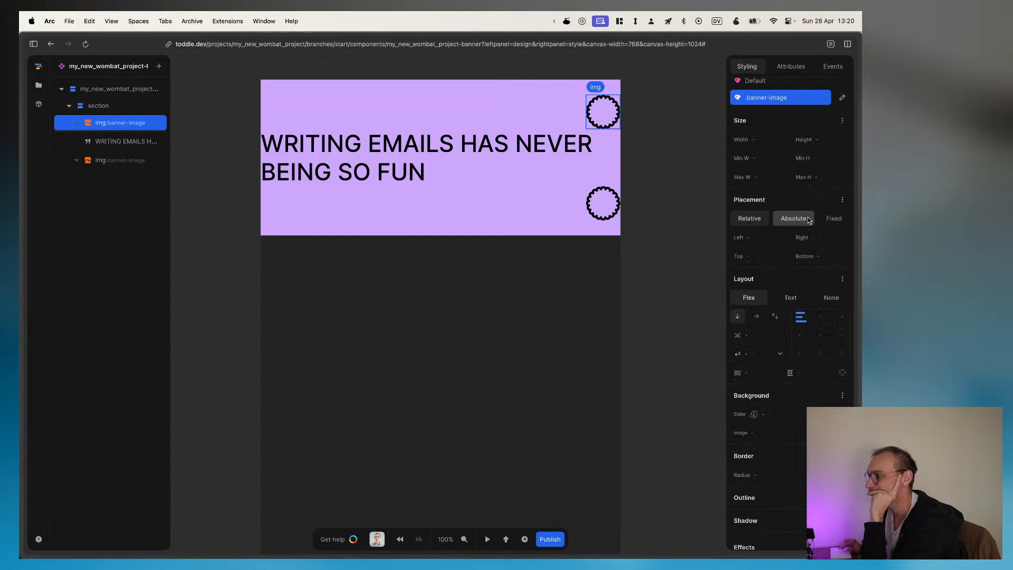
{"action": "scroll", "coordinate": [811, 171], "scroll_direction": "up", "scroll_amount": 3}
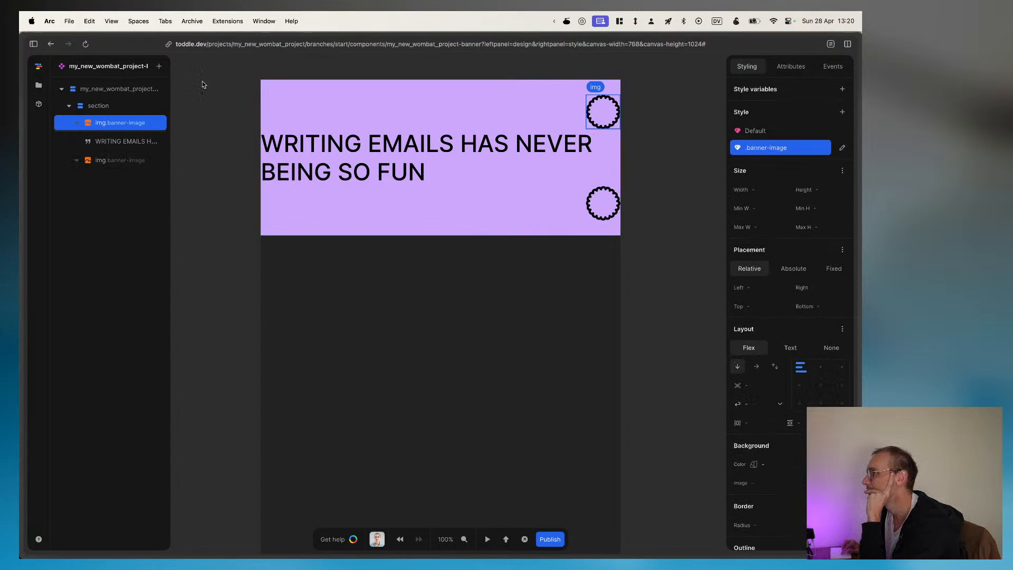
{"action": "left_click", "coordinate": [126, 165]}
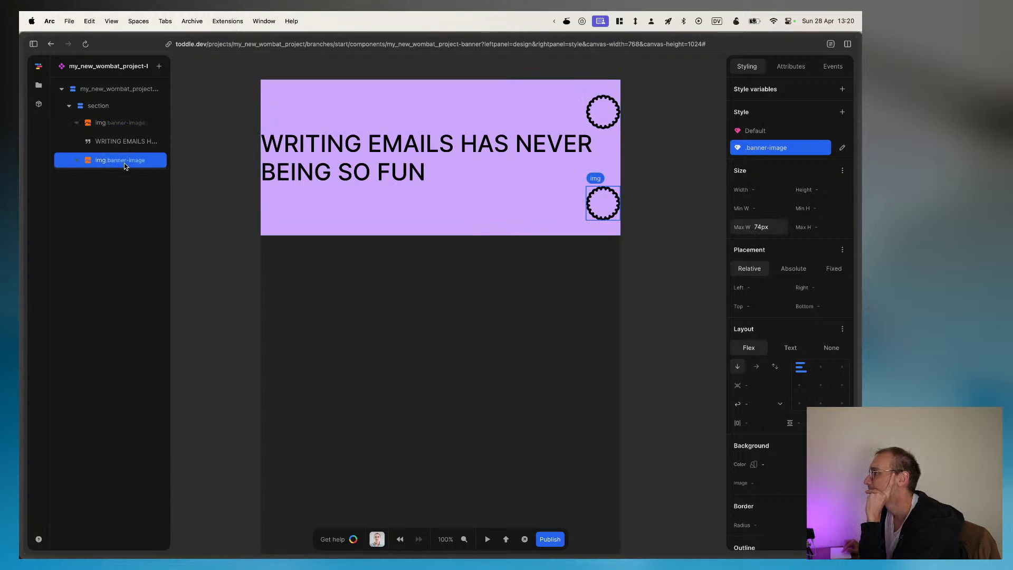
{"action": "left_click", "coordinate": [118, 125]}
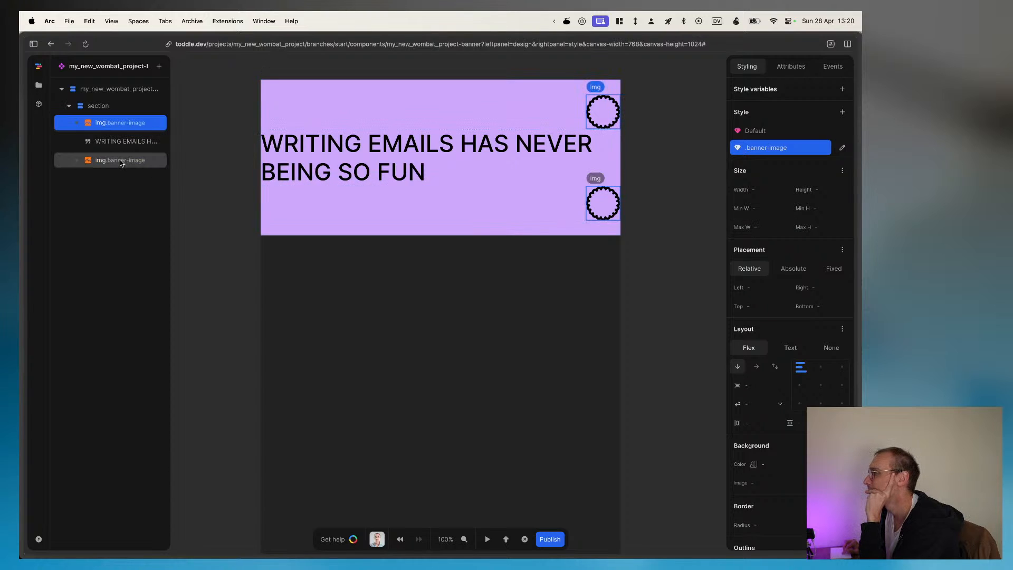
{"action": "left_click", "coordinate": [120, 162]}
{"action": "left_click", "coordinate": [120, 121]}
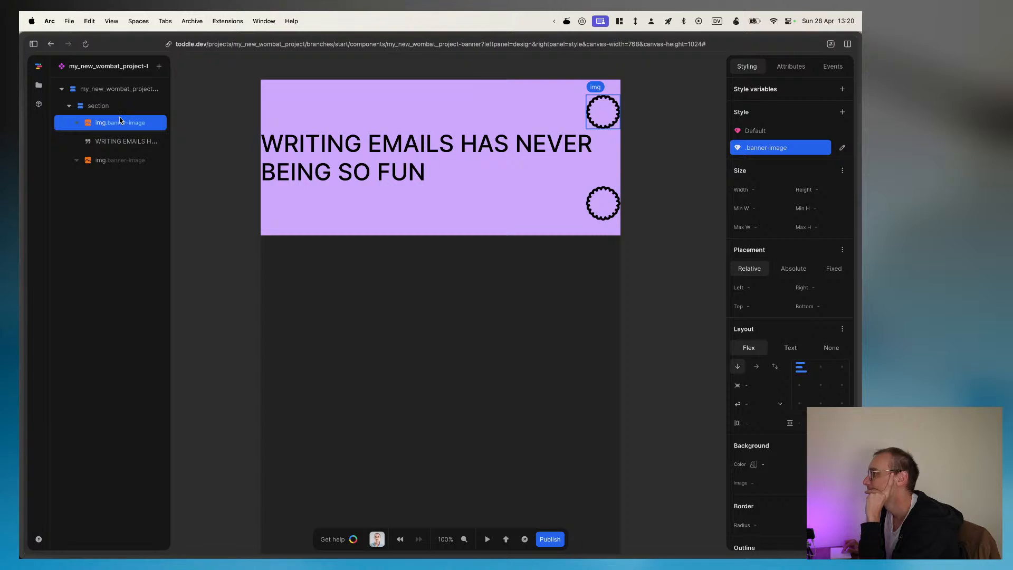
Step: Clear the minimum height, height and width from the first image's default style
{"action": "left_click", "coordinate": [779, 131]}
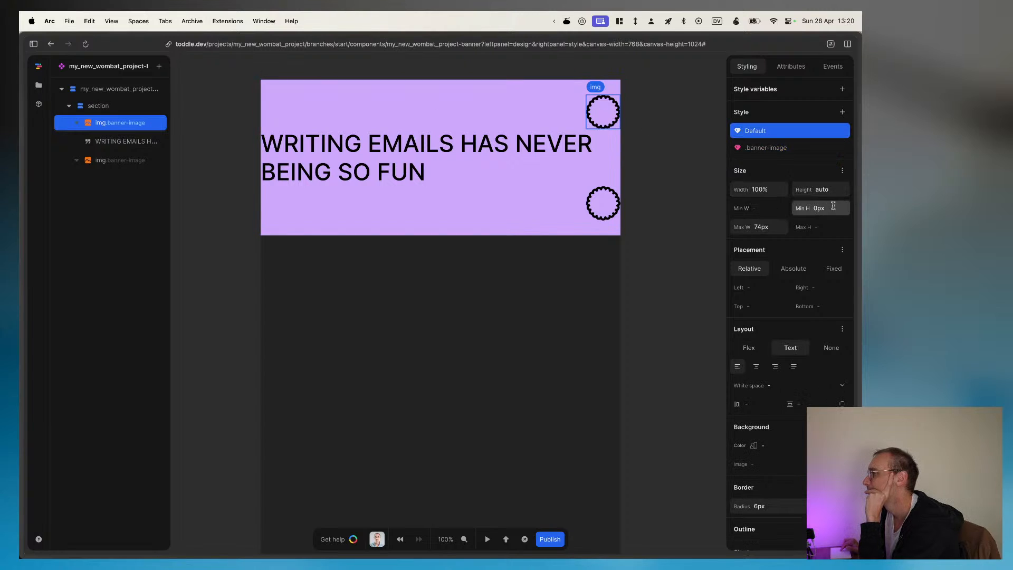
{"action": "left_click", "coordinate": [802, 210]}
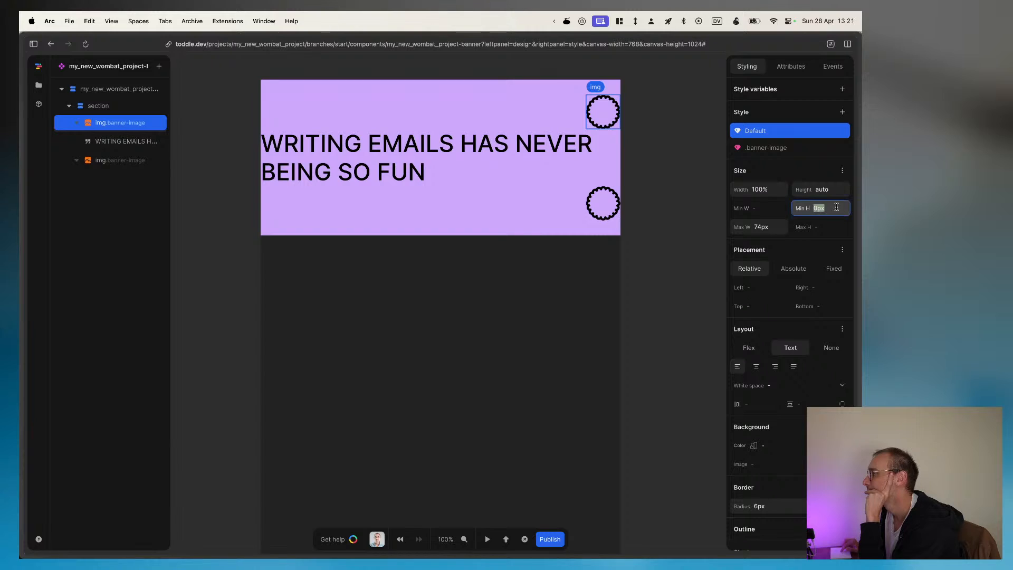
{"action": "key", "text": "super+a"}
{"action": "left_click", "coordinate": [803, 209]}
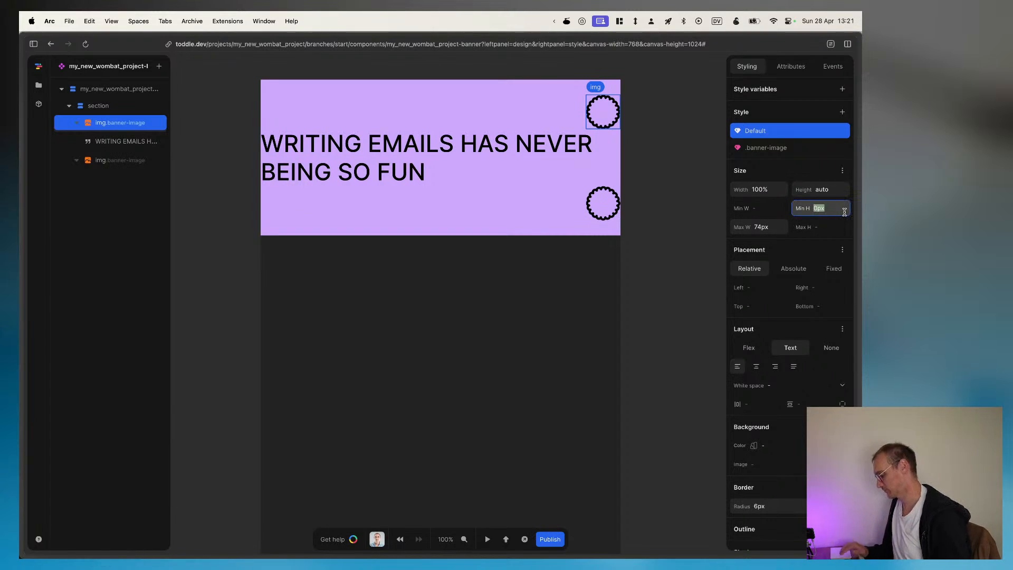
{"action": "key", "text": "BackSpace"}
{"action": "left_click", "coordinate": [821, 170]}
{"action": "double_click", "coordinate": [829, 189]}
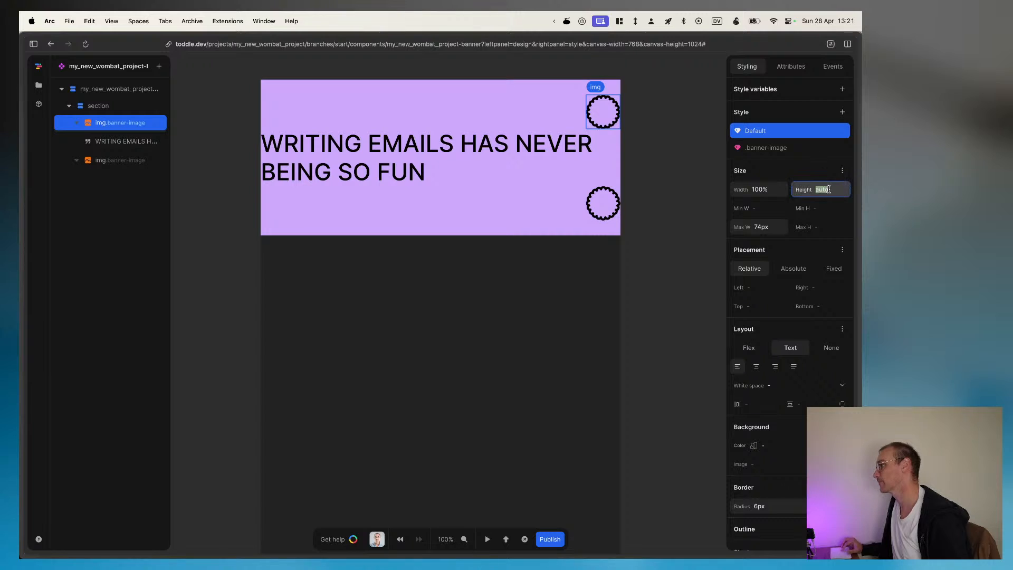
{"action": "key", "text": "BackSpace"}
{"action": "left_click", "coordinate": [813, 175]}
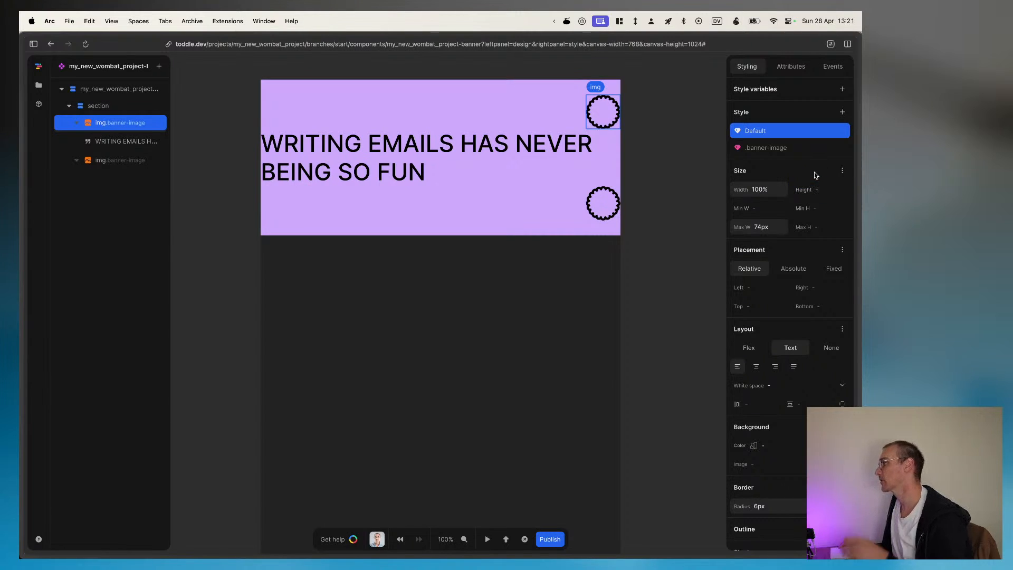
{"action": "left_click", "coordinate": [754, 188]}
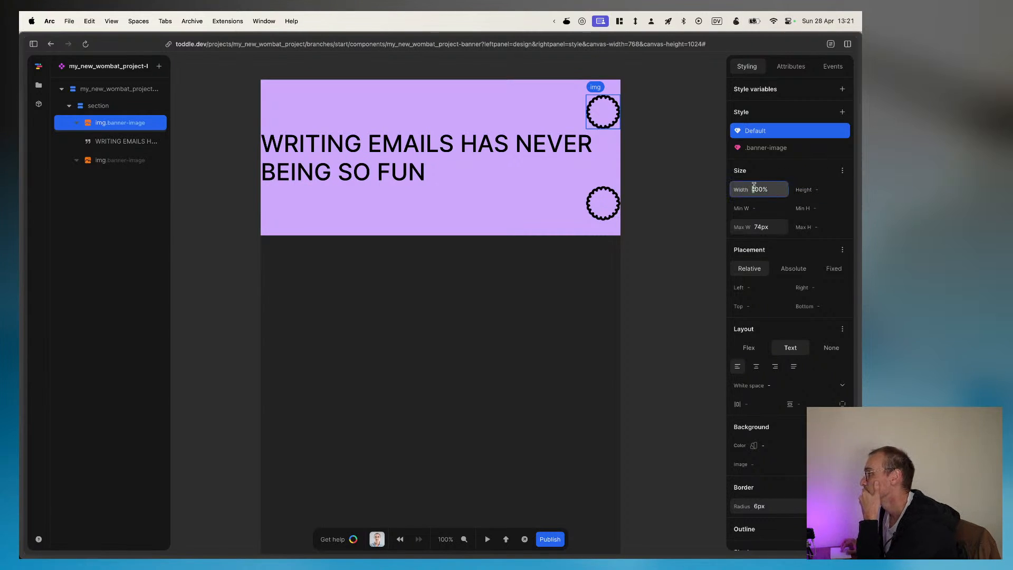
{"action": "key", "text": "super+a"}
{"action": "key", "text": "BackSpace"}
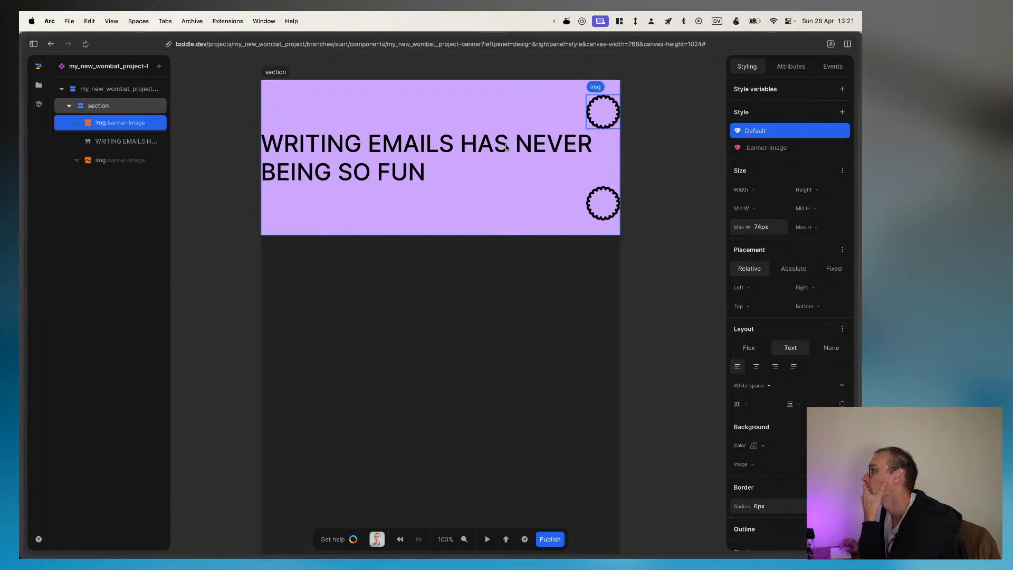
Step: Set the max width to 74px in the first image's .banner-image style and check its class selector
{"action": "left_click", "coordinate": [777, 148]}
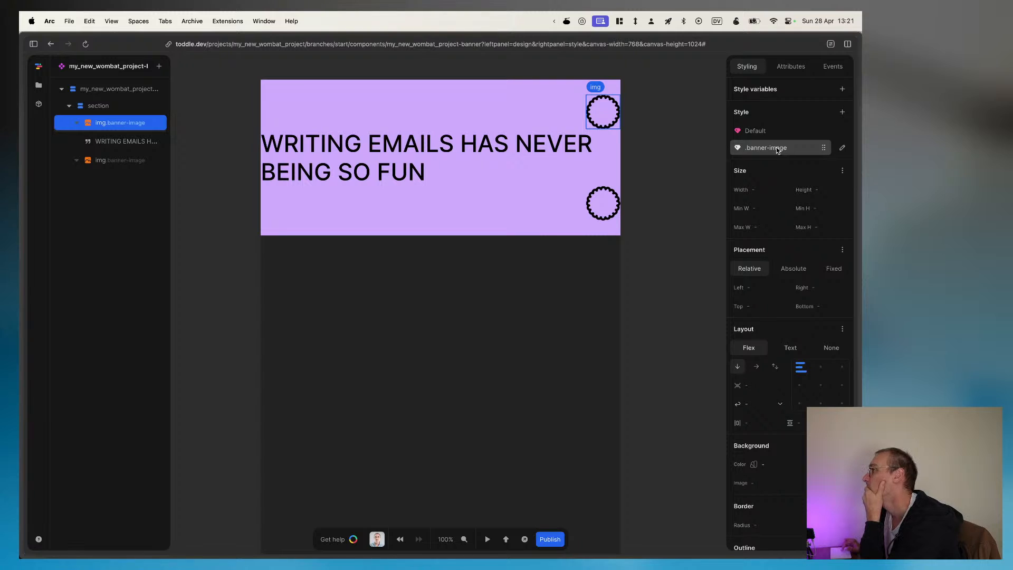
{"action": "left_click", "coordinate": [768, 130]}
{"action": "left_click", "coordinate": [765, 152]}
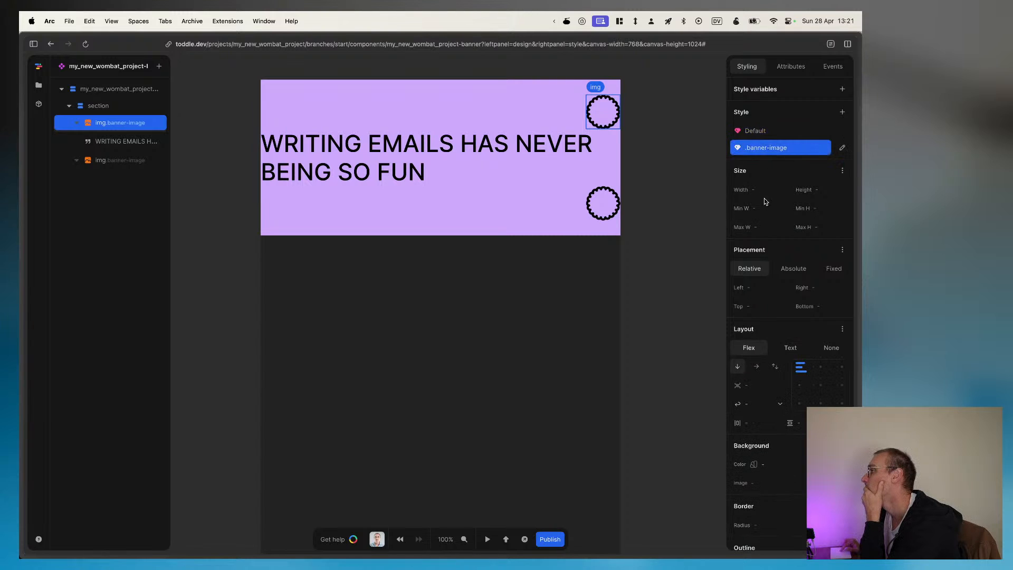
{"action": "left_click", "coordinate": [761, 226]}
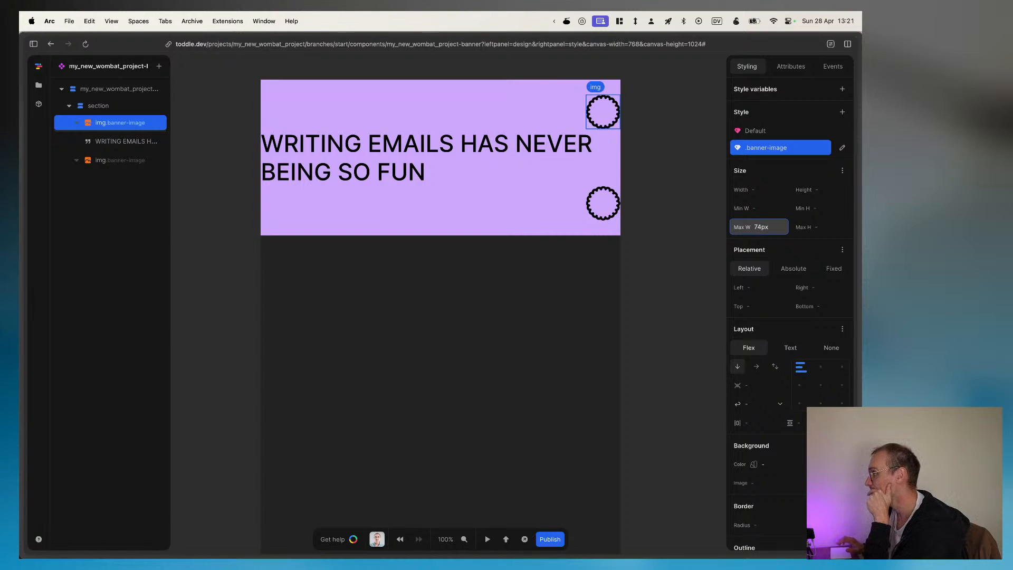
{"action": "left_click", "coordinate": [842, 148]}
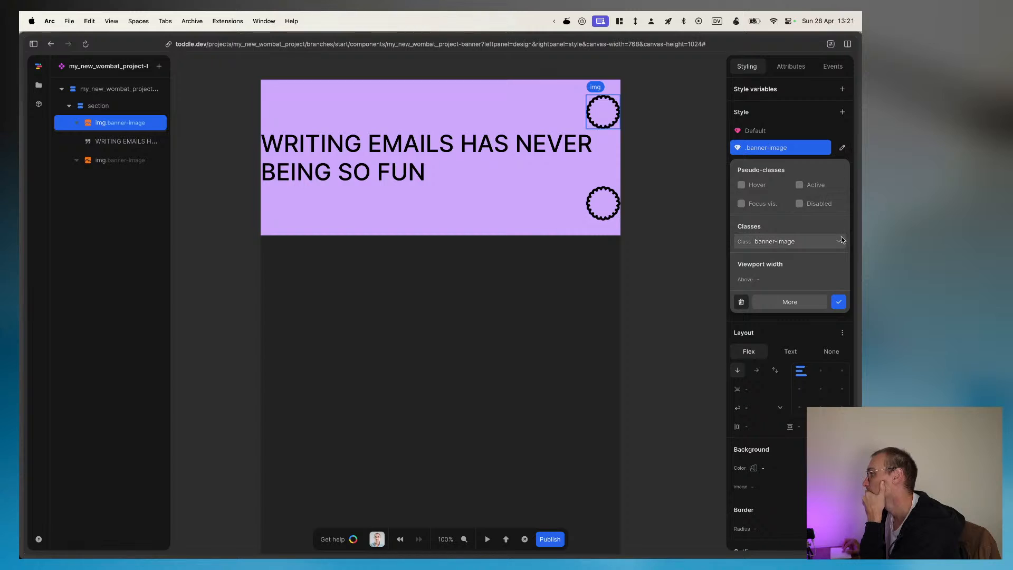
{"action": "left_click", "coordinate": [839, 302]}
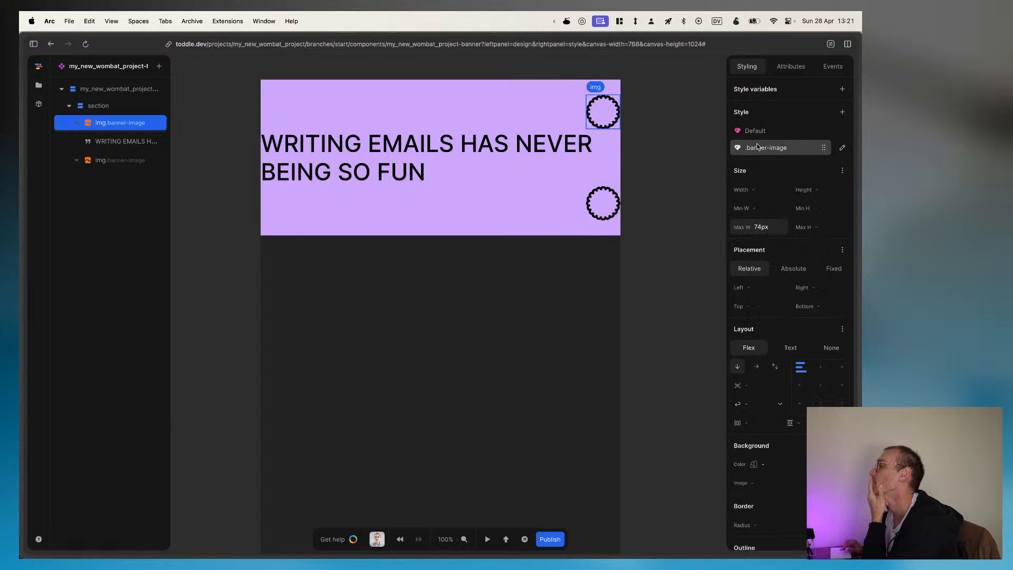
Step: Arrange the banner section's items in a vertically centred row aligned to the start, and widen the canvas to 1176px
{"action": "left_click", "coordinate": [126, 105]}
{"action": "left_click", "coordinate": [755, 349]}
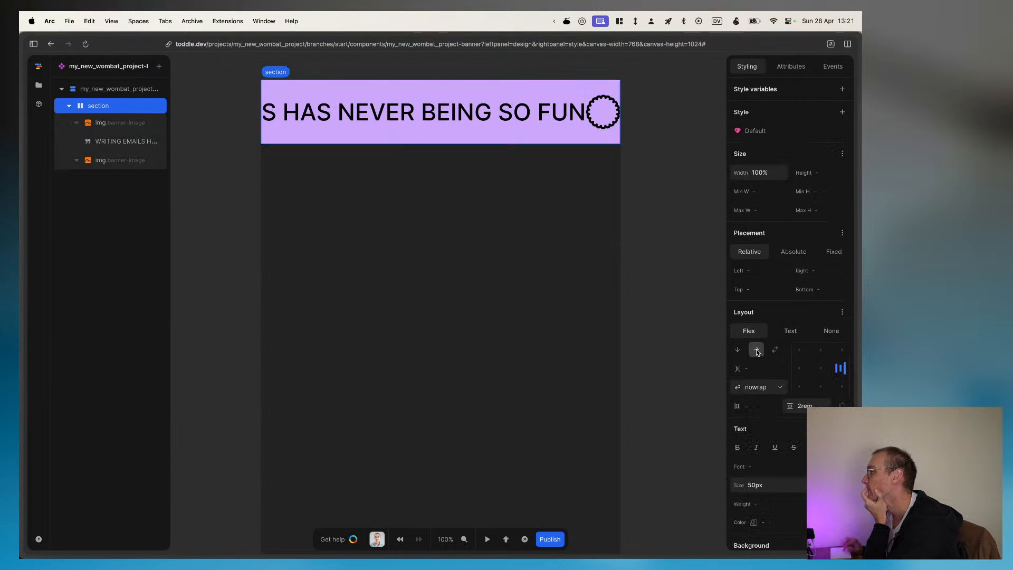
{"action": "left_click", "coordinate": [802, 369]}
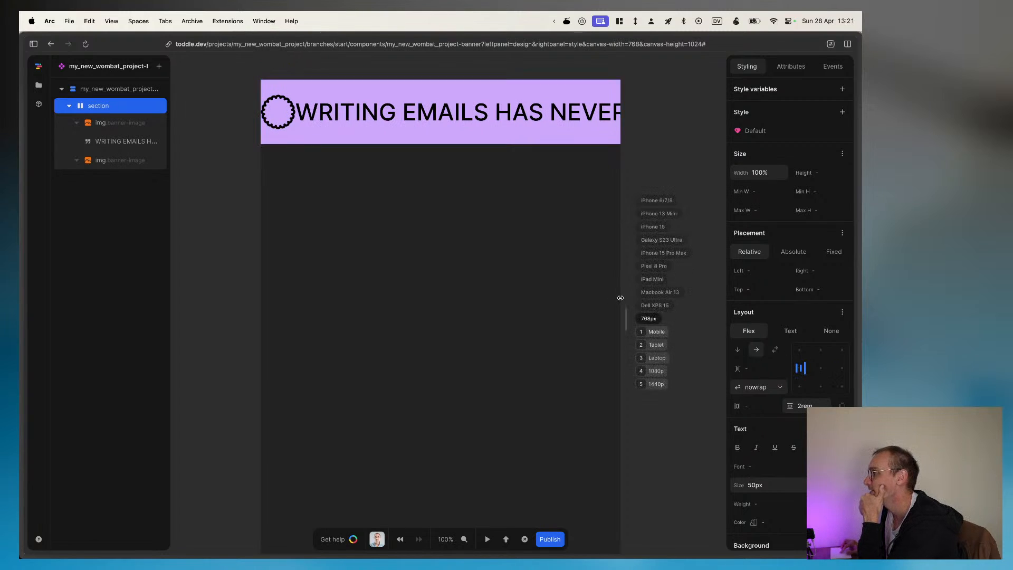
{"action": "left_click_drag", "start_coordinate": [624, 293], "coordinate": [737, 280]}
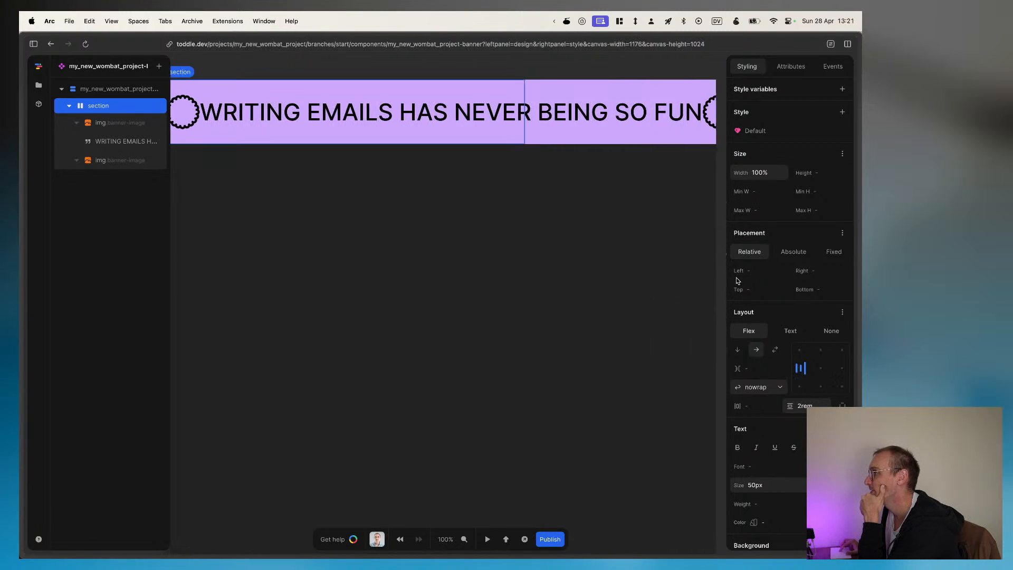
{"action": "left_click", "coordinate": [554, 286]}
Step: Try a horizontal padding of 1rem on the banner section and clear it
{"action": "left_click", "coordinate": [124, 105]}
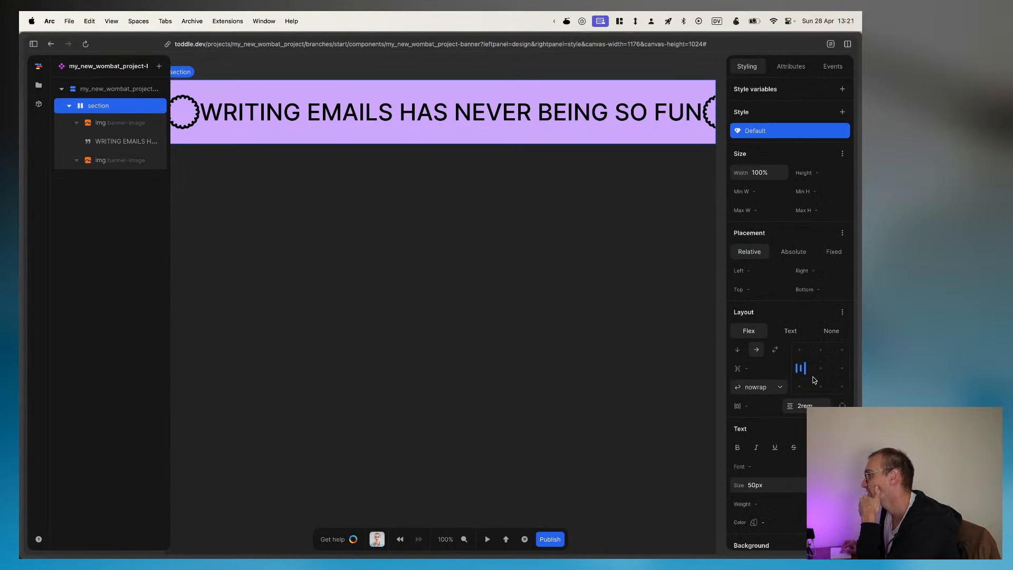
{"action": "left_click", "coordinate": [753, 404]}
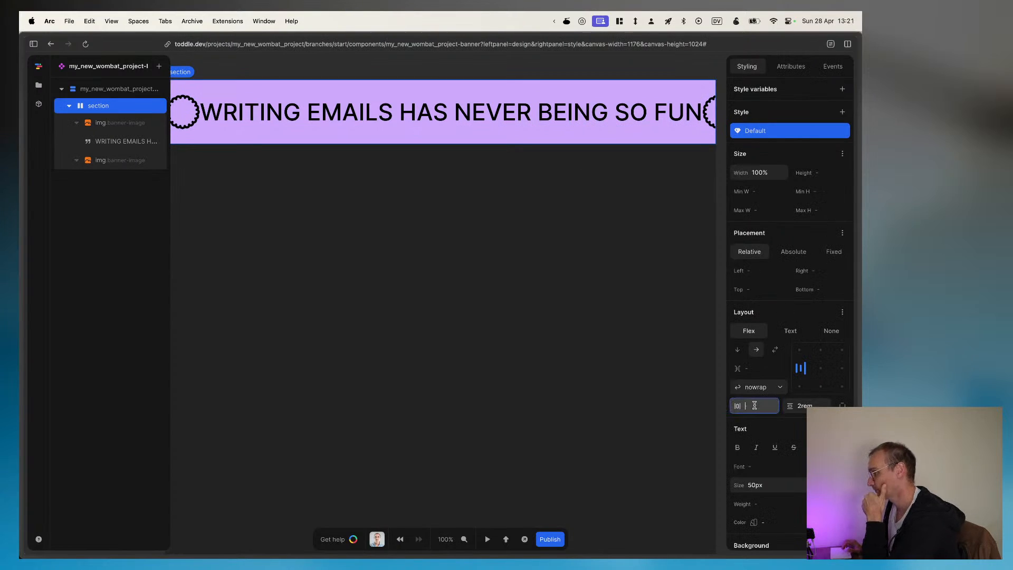
{"action": "type", "text": "1"}
{"action": "key", "text": "BackSpace"}
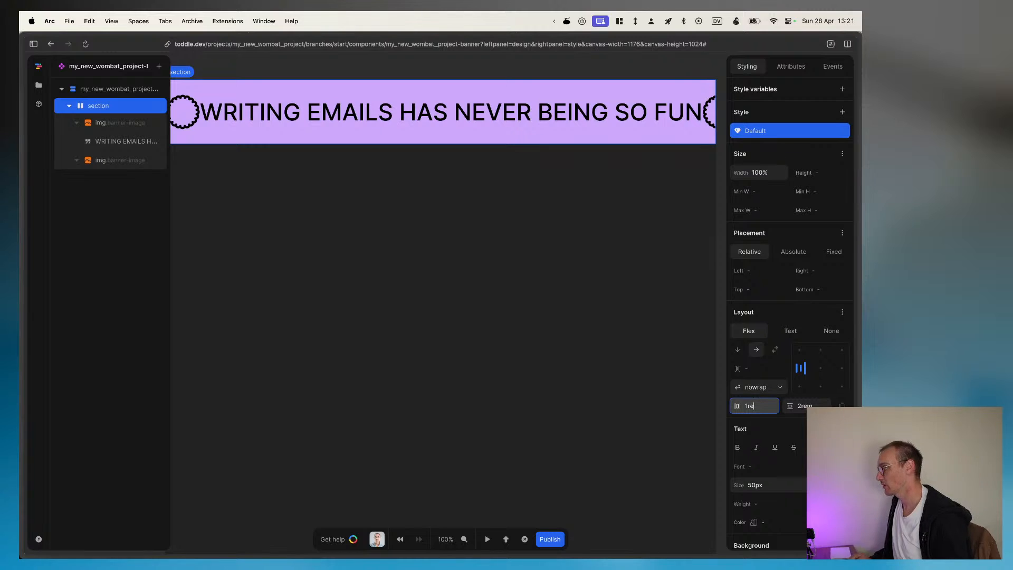
{"action": "type", "text": "m"}
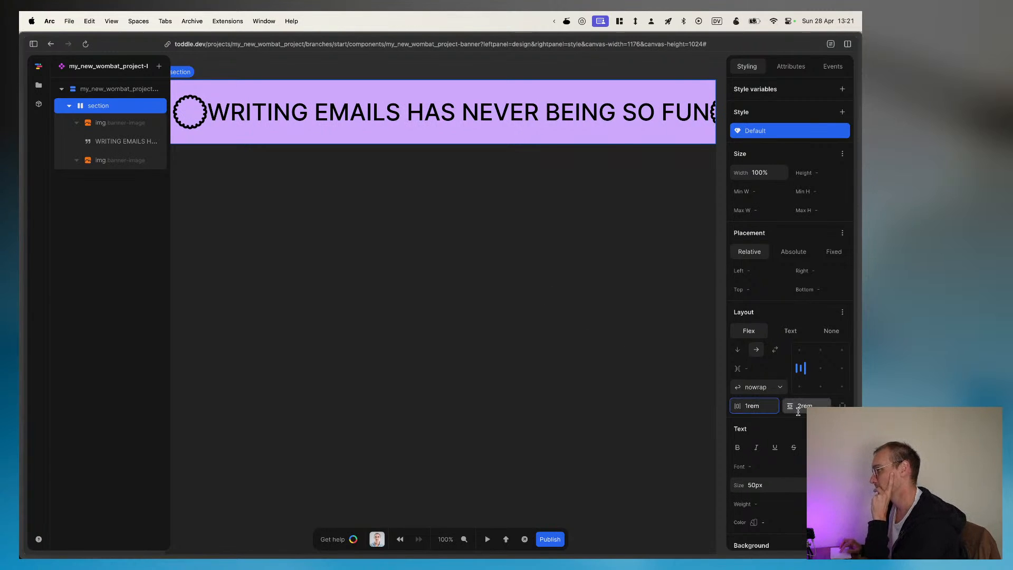
{"action": "key", "text": "super+a"}
{"action": "key", "text": "super+c"}
{"action": "key", "text": "BackSpace"}
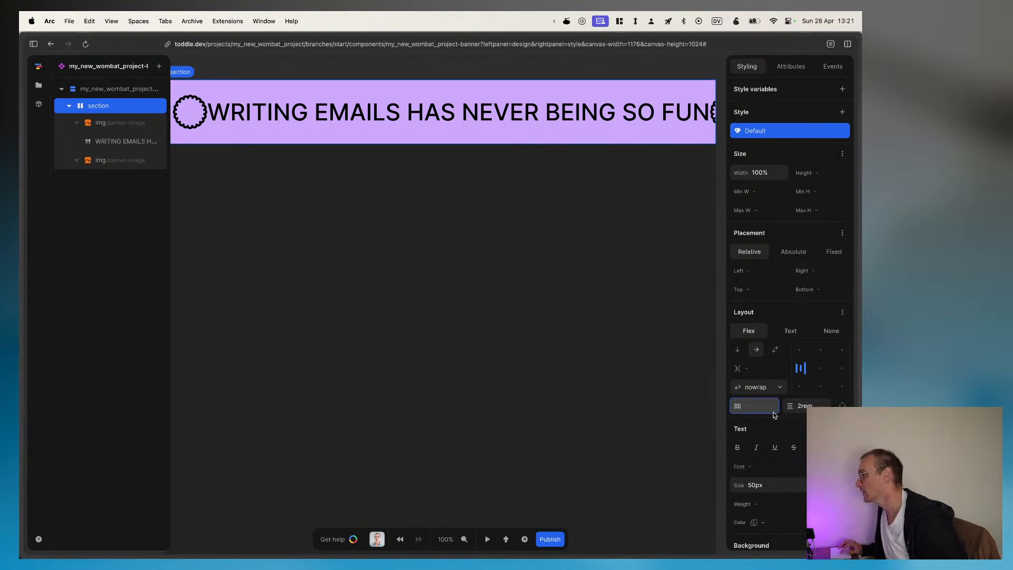
Step: Set the gap between the banner section's items to 2rem and deselect the section
{"action": "left_click", "coordinate": [760, 367]}
{"action": "key", "text": "super+v"}
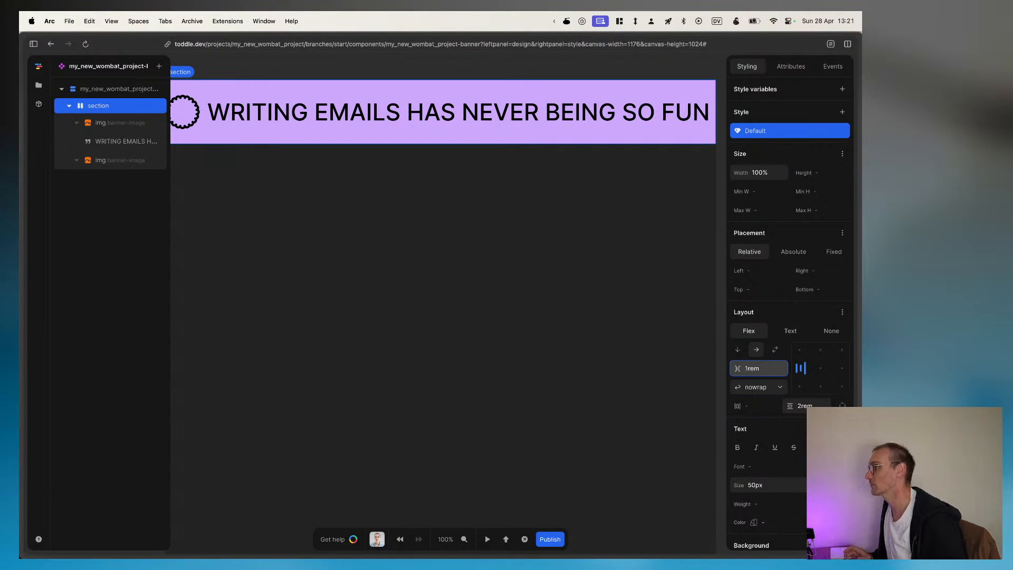
{"action": "key", "text": "Left"}
{"action": "key", "text": "Left"}
{"action": "key", "text": "Left"}
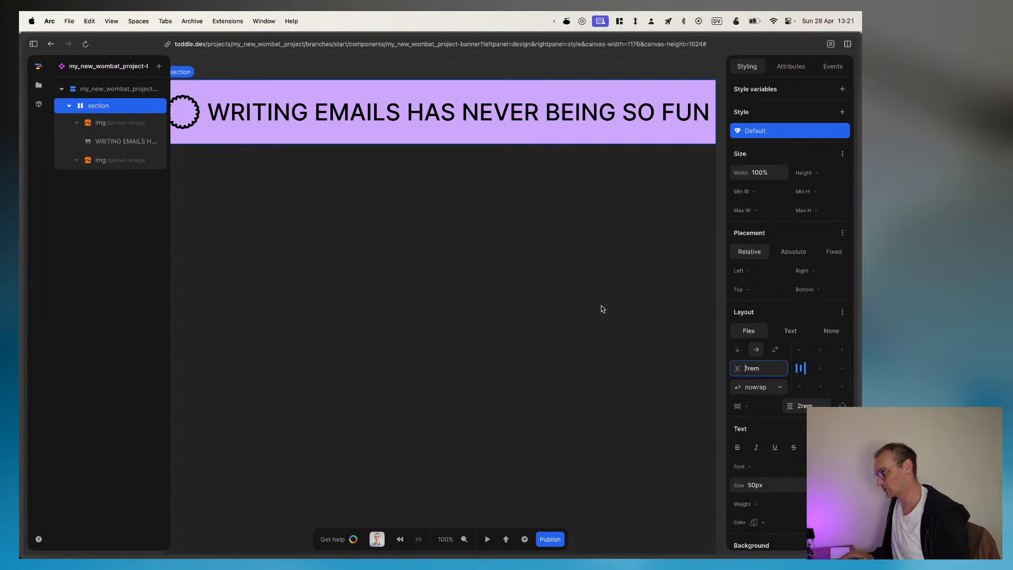
{"action": "key", "text": "BackSpace"}
{"action": "type", "text": "2"}
{"action": "left_click", "coordinate": [257, 180]}
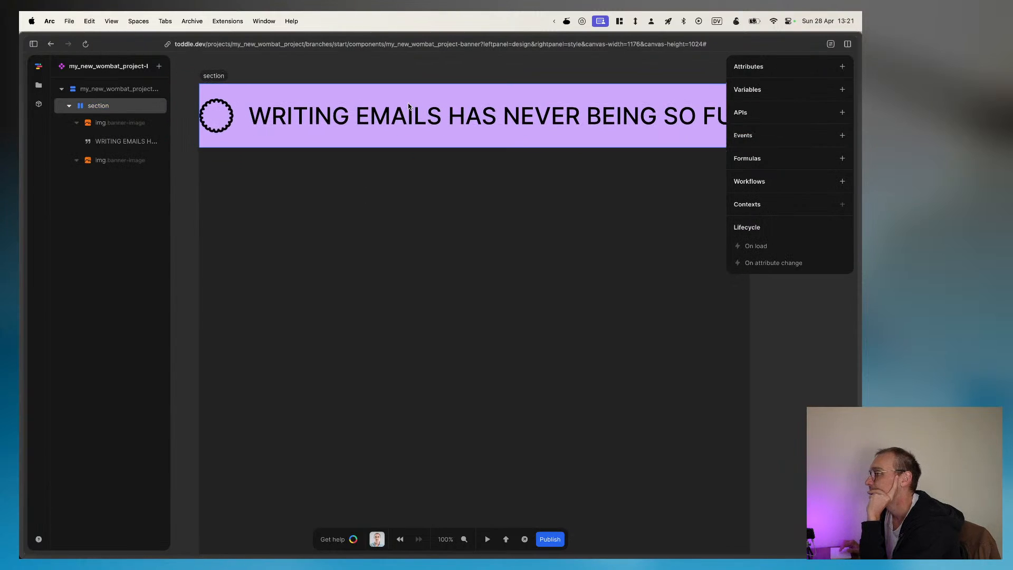
{"action": "left_click", "coordinate": [69, 106]}
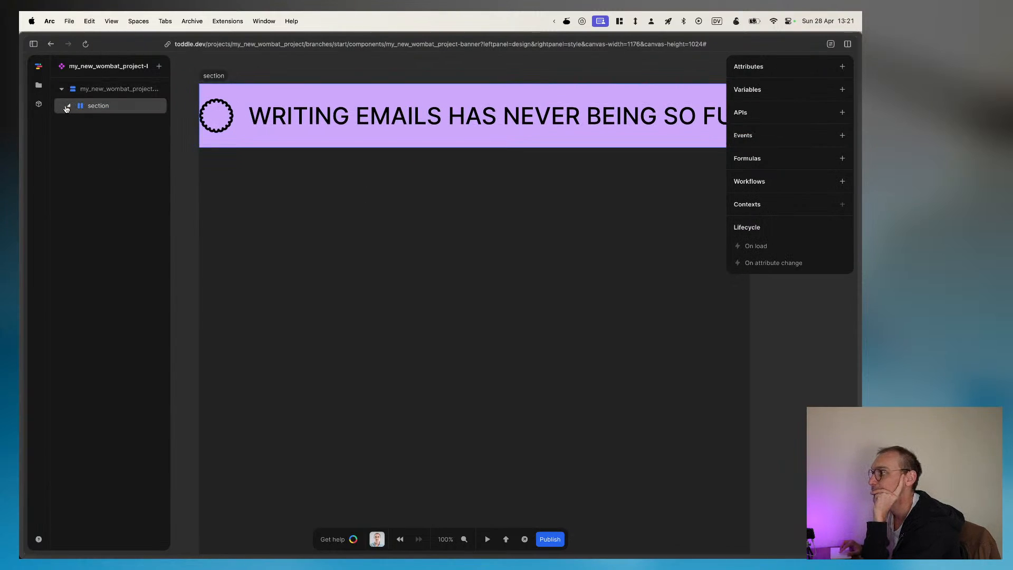
{"action": "left_click", "coordinate": [69, 105]}
Step: Switch to Figma and examine the purple banner strip and the neighbouring Features and Plans sections in the page design
{"action": "mouse_move", "coordinate": [844, 313]}
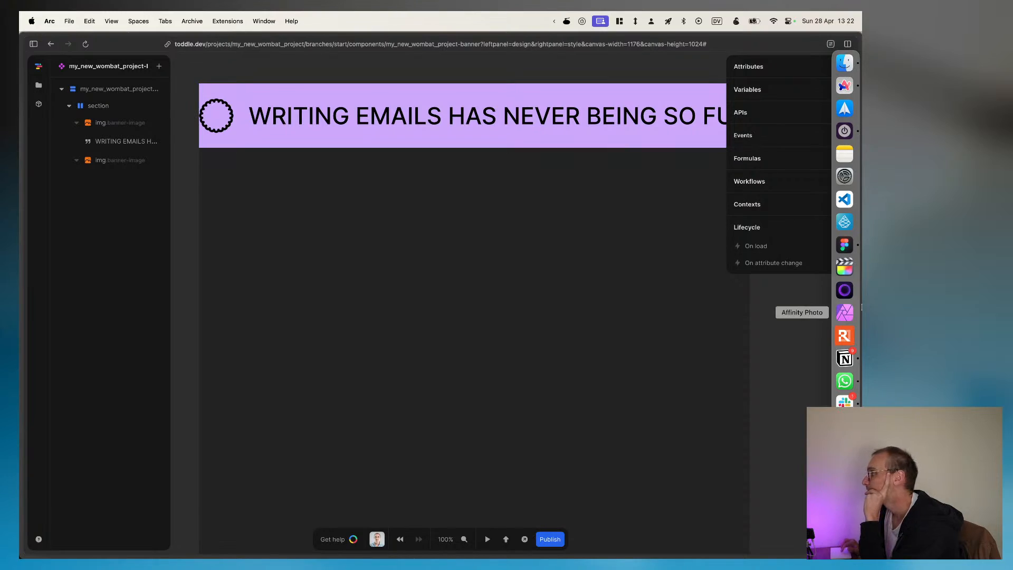
{"action": "left_click", "coordinate": [843, 249]}
{"action": "scroll", "coordinate": [476, 358], "scroll_direction": "down", "scroll_amount": 15}
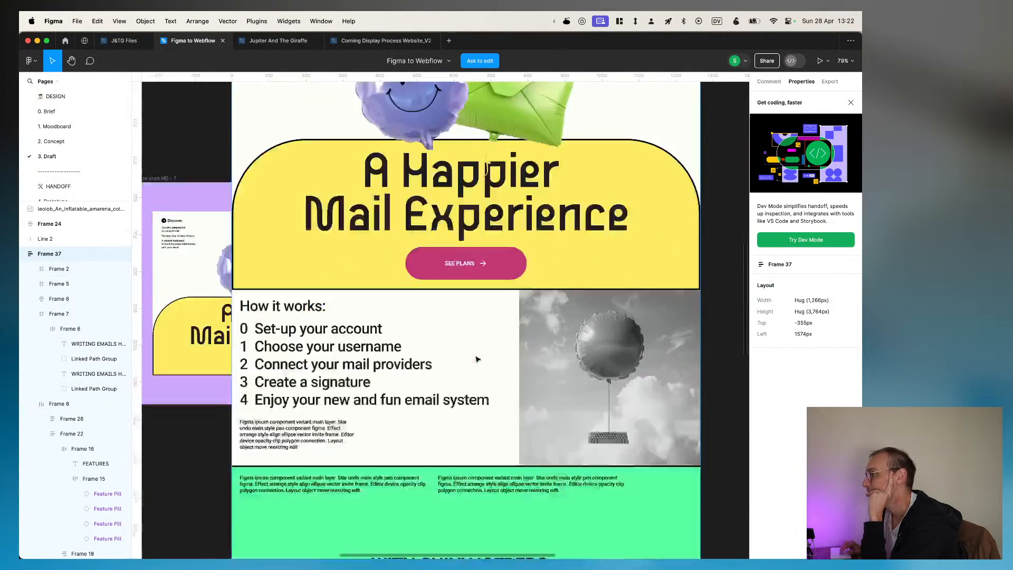
{"action": "scroll", "coordinate": [476, 358], "scroll_direction": "down", "scroll_amount": 2}
{"action": "scroll", "coordinate": [475, 358], "scroll_direction": "down", "scroll_amount": 5}
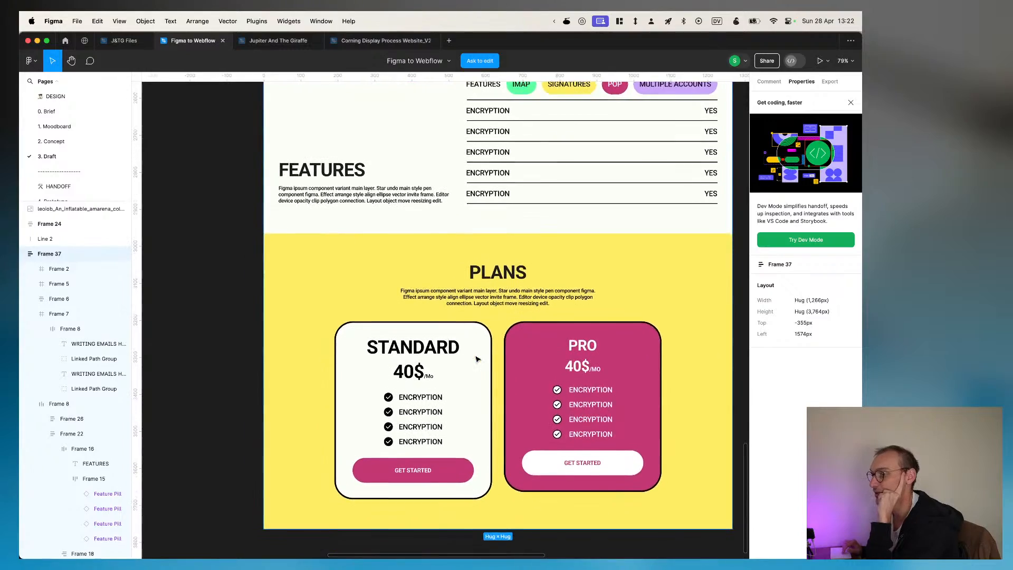
{"action": "scroll", "coordinate": [475, 359], "scroll_direction": "up", "scroll_amount": 6}
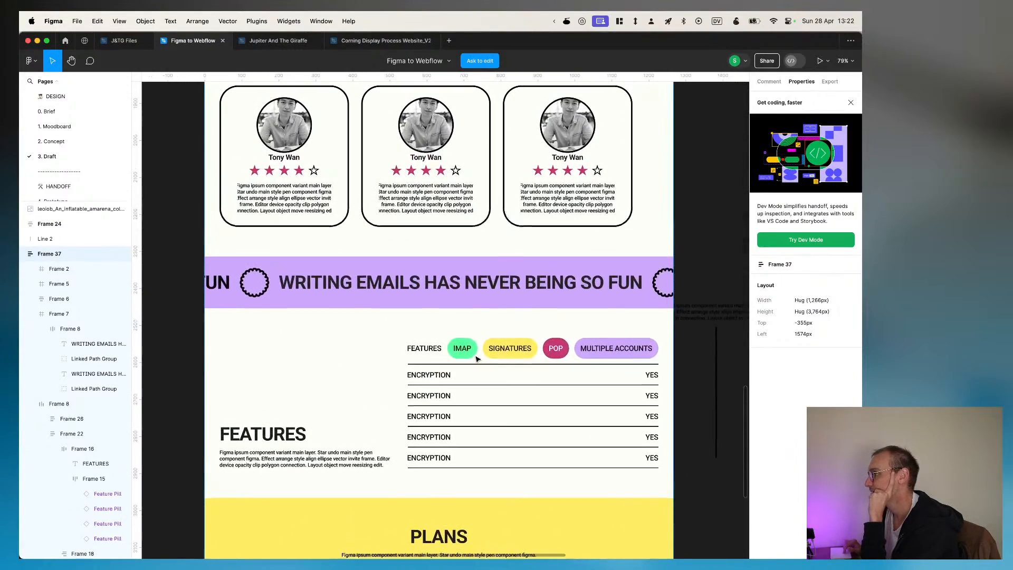
{"action": "scroll", "coordinate": [476, 359], "scroll_direction": "down", "scroll_amount": 1}
{"action": "scroll", "coordinate": [476, 359], "scroll_direction": "left", "scroll_amount": 1}
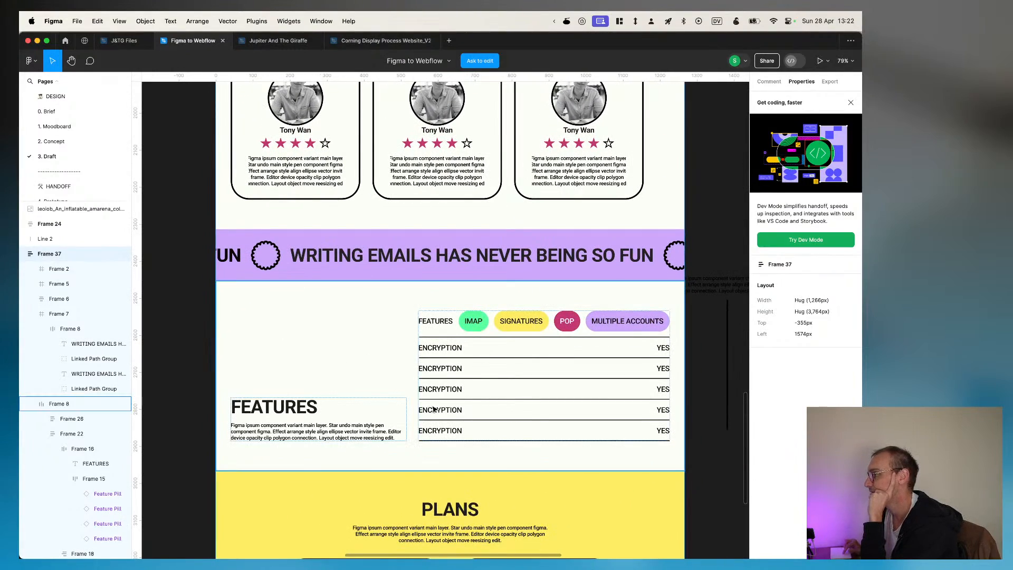
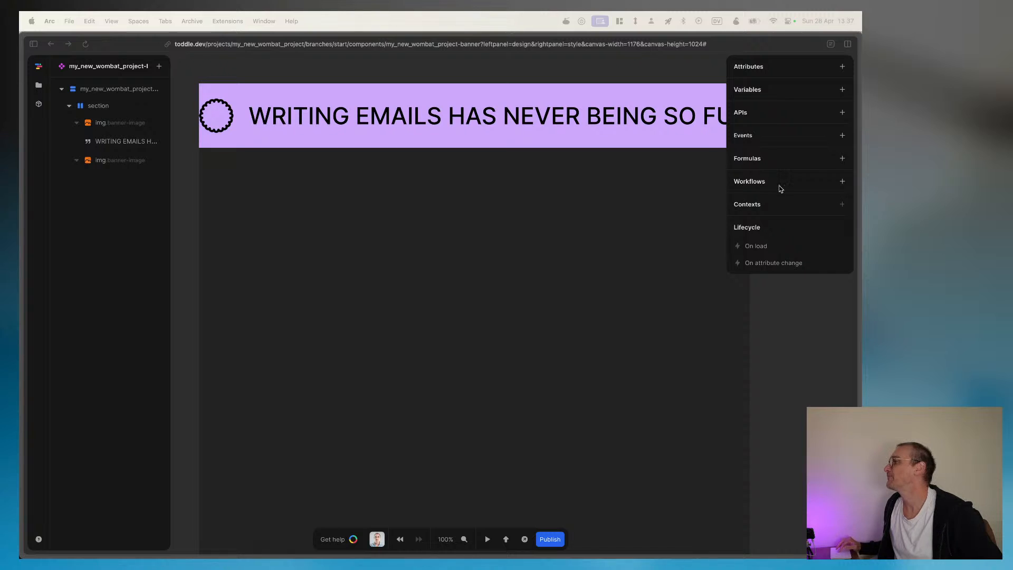
Step: Add a new formula to the banner component that outputs a static value
{"action": "left_click", "coordinate": [799, 206]}
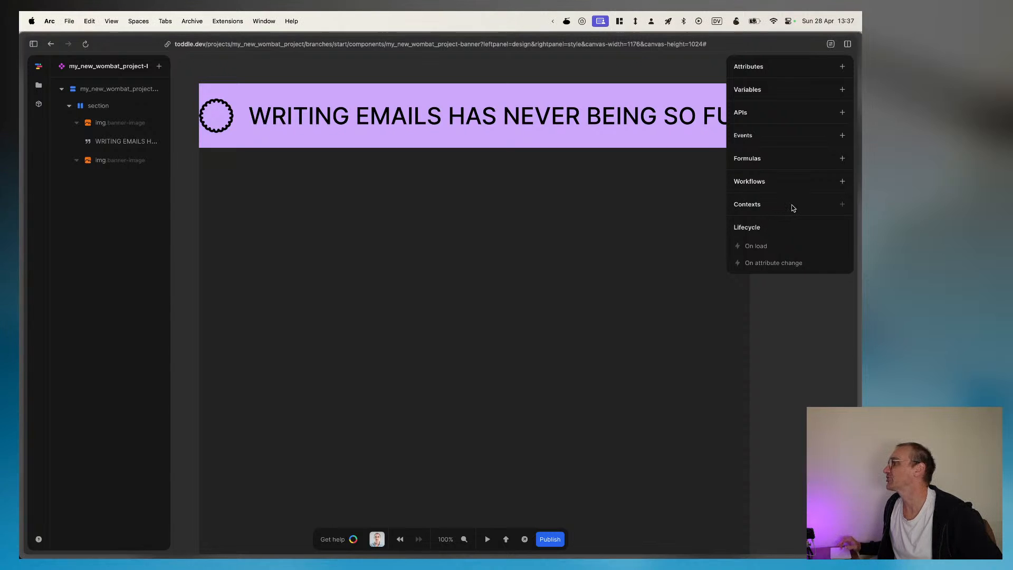
{"action": "left_click", "coordinate": [842, 159]}
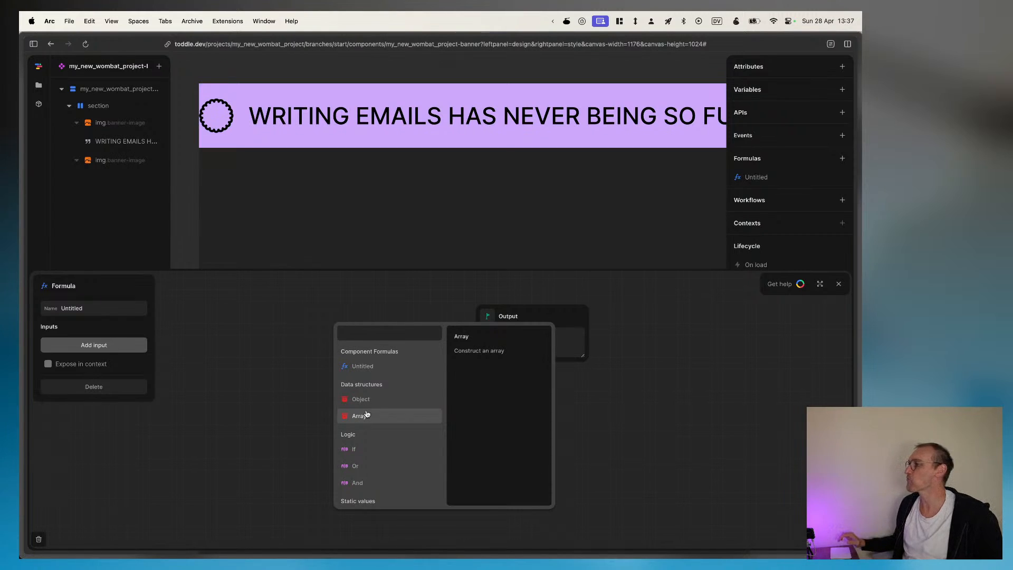
{"action": "left_click", "coordinate": [275, 349]}
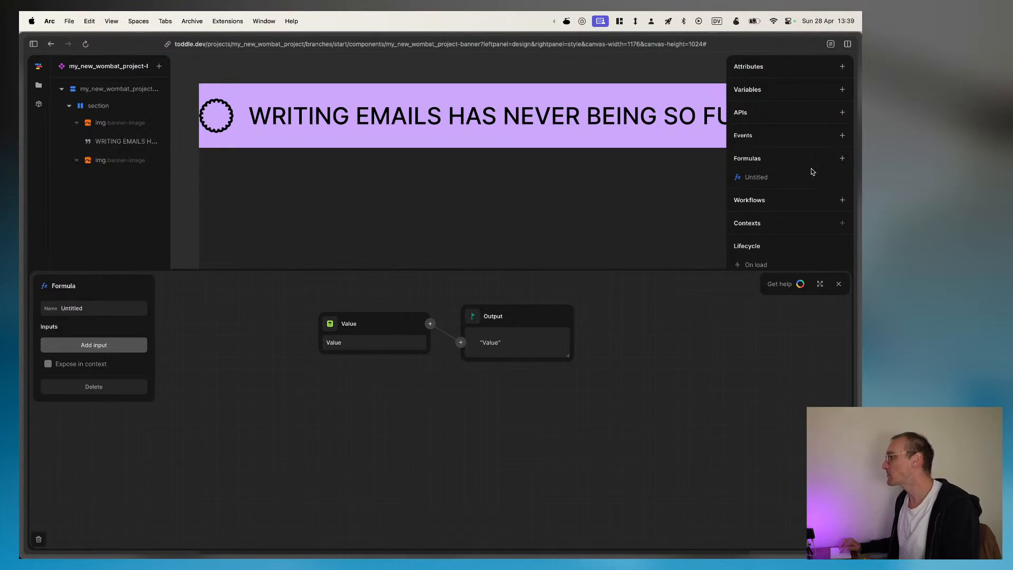
Step: Switch to Figma and copy the testimonial section's heading text "What who already tried us says"
{"action": "mouse_move", "coordinate": [858, 261]}
{"action": "left_click", "coordinate": [845, 244]}
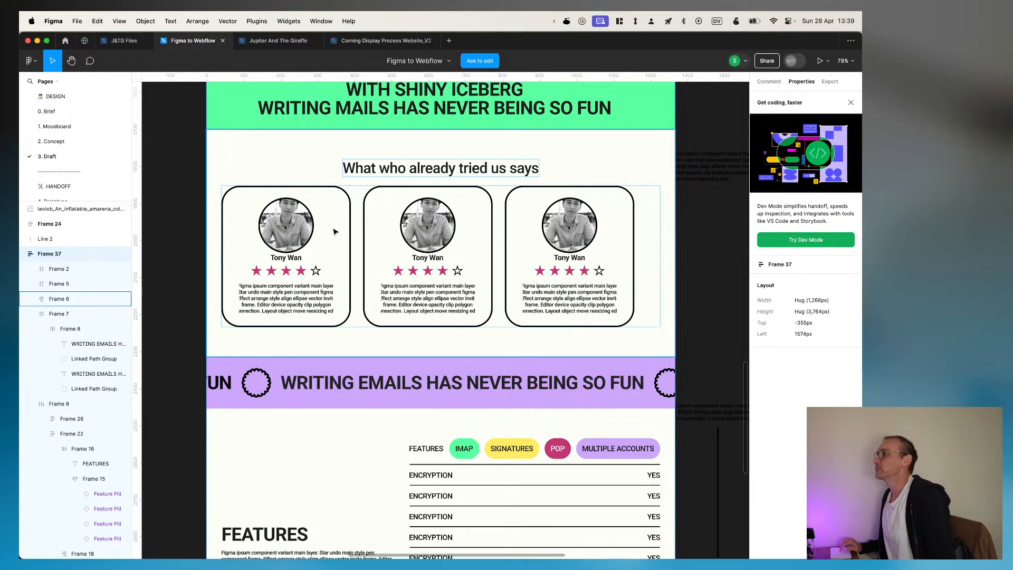
{"action": "scroll", "coordinate": [287, 275], "scroll_direction": "down", "scroll_amount": 5}
{"action": "scroll", "coordinate": [296, 301], "scroll_direction": "up", "scroll_amount": 4}
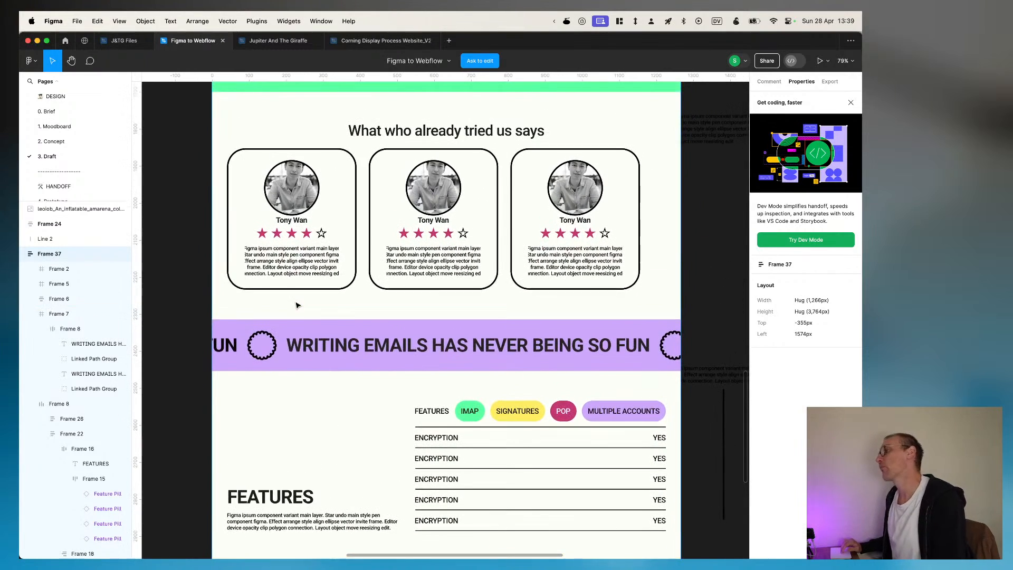
{"action": "left_click", "coordinate": [461, 134]}
{"action": "double_click", "coordinate": [459, 132]}
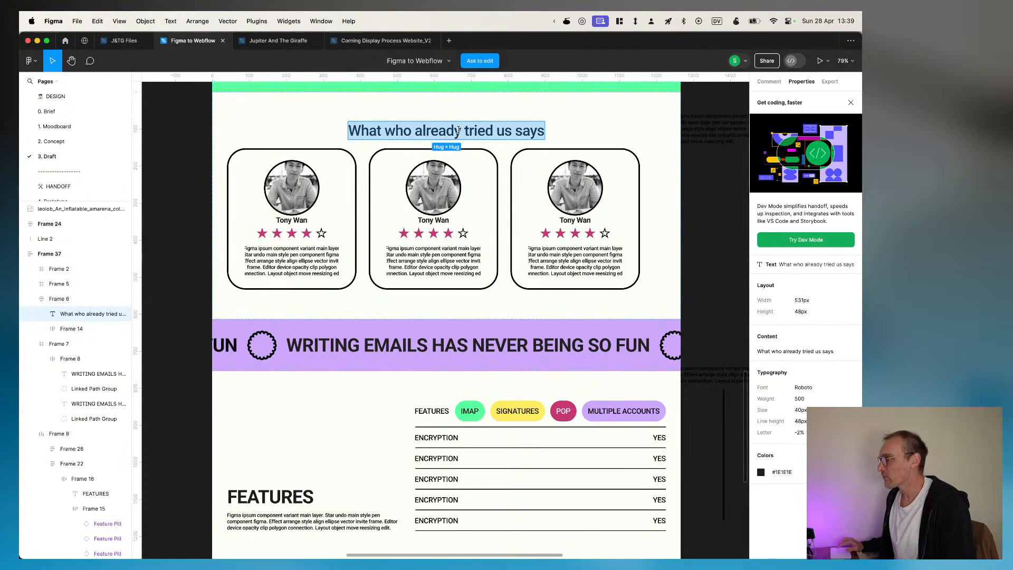
{"action": "scroll", "coordinate": [429, 185], "scroll_direction": "up", "scroll_amount": 3}
{"action": "key", "text": "super+Tab"}
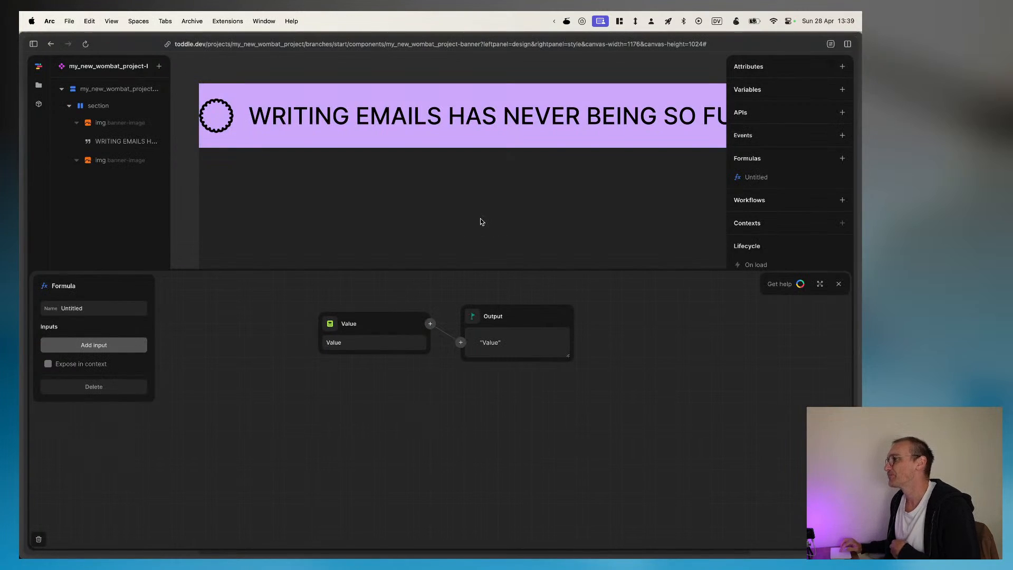
Step: Close the banner component's formula editor and open the HomePage from the project files
{"action": "left_click", "coordinate": [839, 284]}
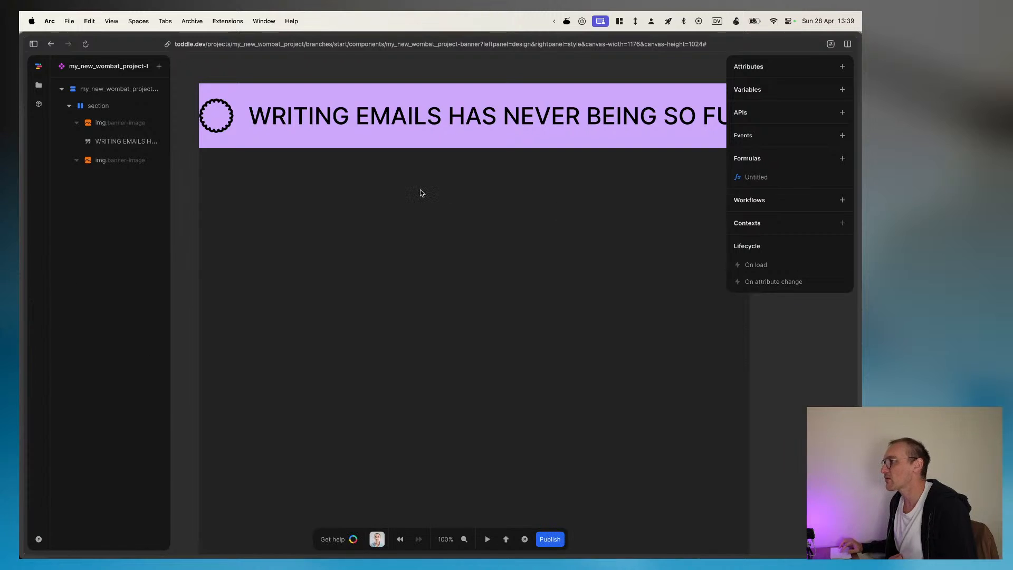
{"action": "left_click", "coordinate": [69, 106]}
{"action": "left_click", "coordinate": [78, 93]}
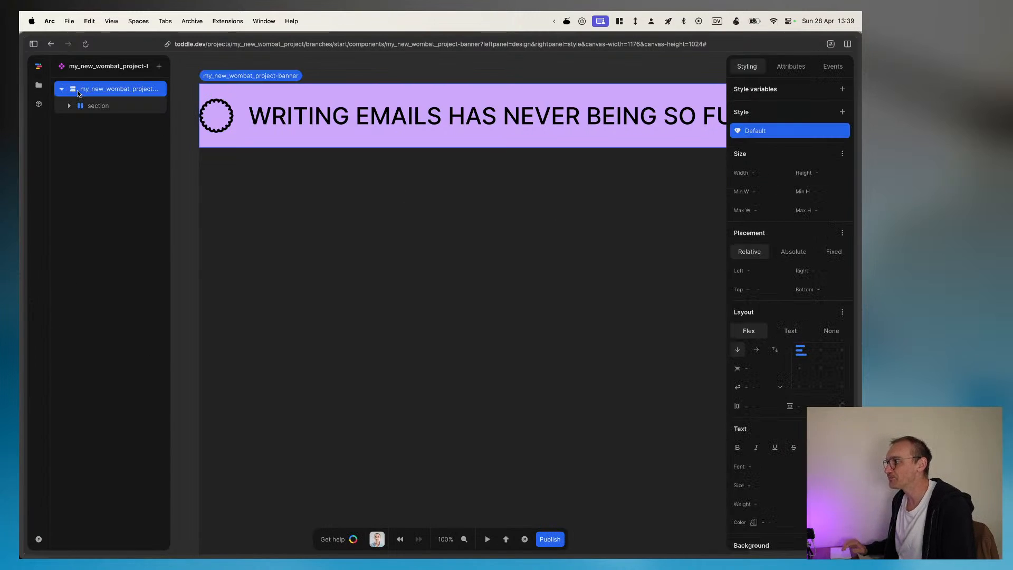
{"action": "key", "text": "Tab"}
{"action": "key", "text": "Escape"}
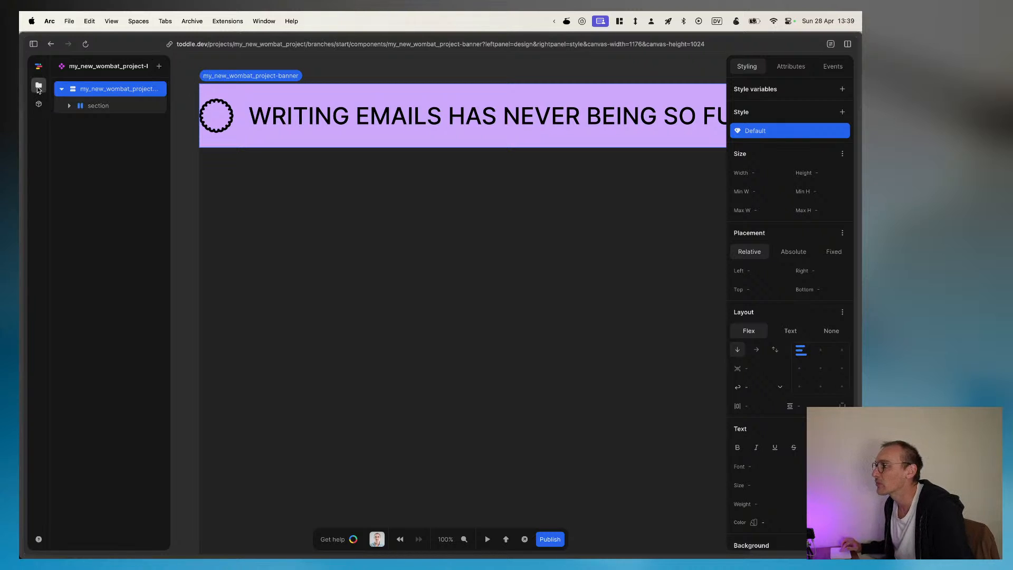
{"action": "left_click", "coordinate": [38, 86]}
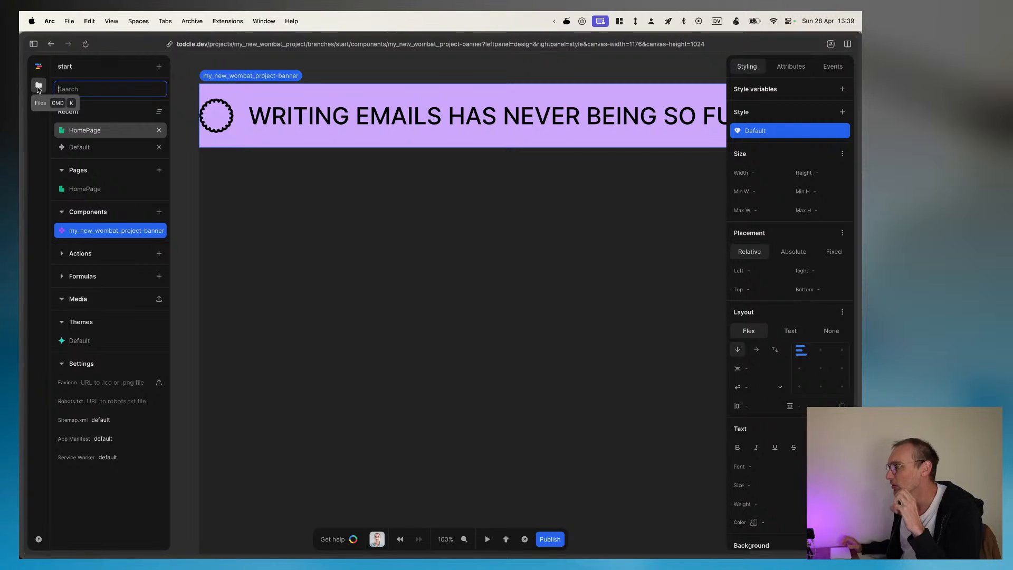
{"action": "left_click", "coordinate": [38, 87]}
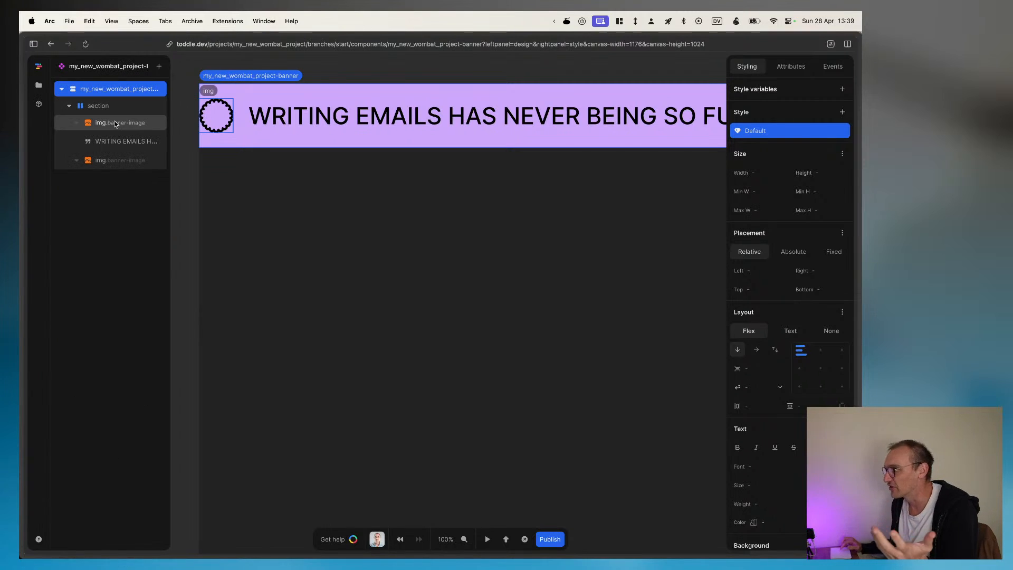
{"action": "left_click", "coordinate": [71, 89]}
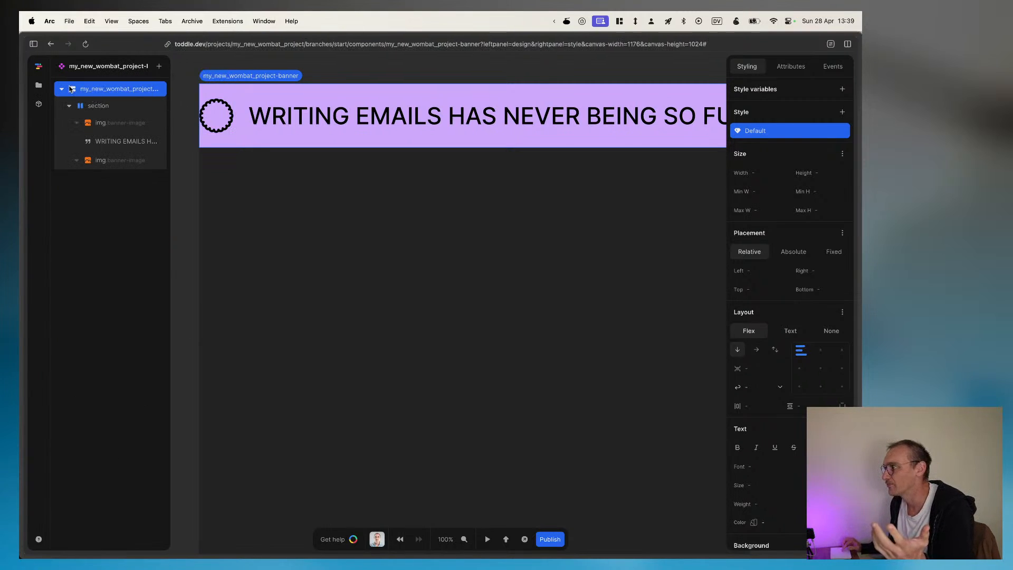
{"action": "left_click", "coordinate": [39, 85]}
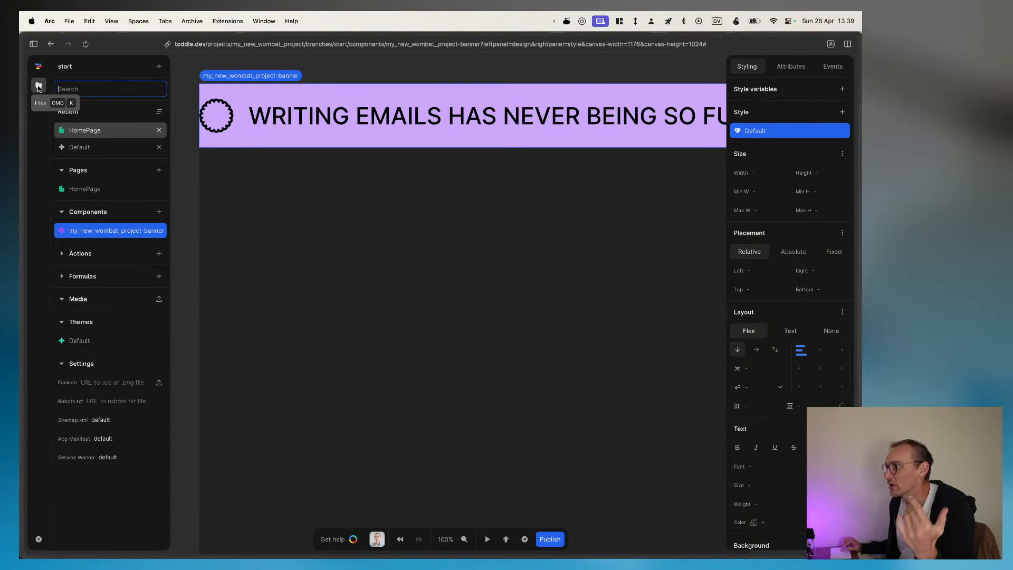
{"action": "left_click", "coordinate": [95, 131]}
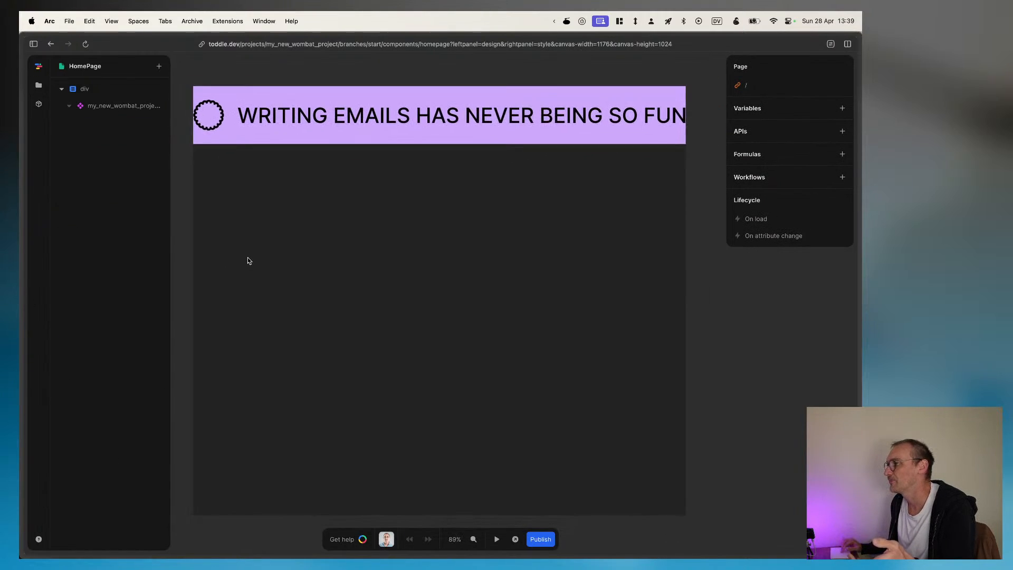
Step: Add a section element to the HomePage's root div, after the banner component, and select it
{"action": "left_click", "coordinate": [96, 91]}
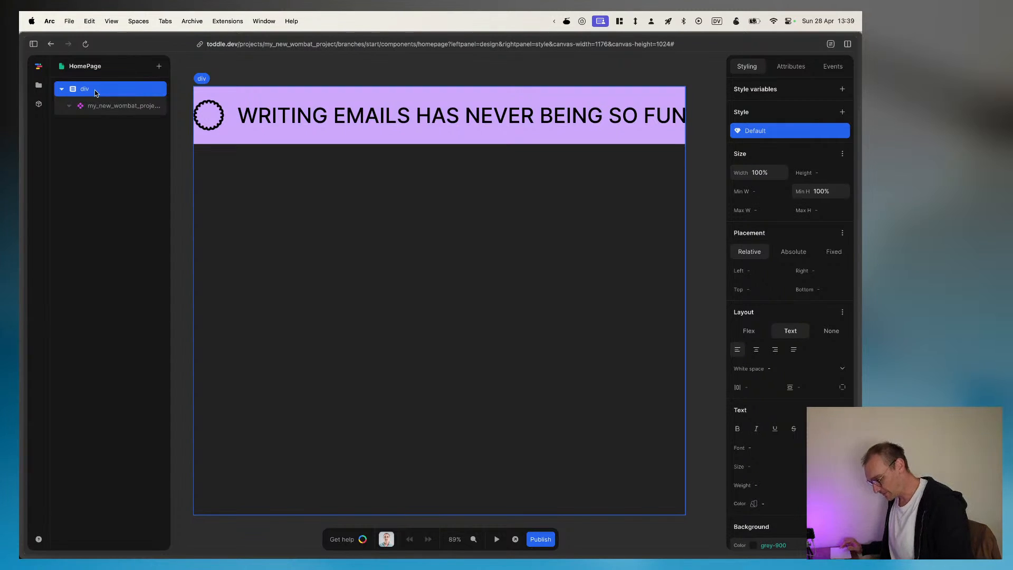
{"action": "key", "text": "a"}
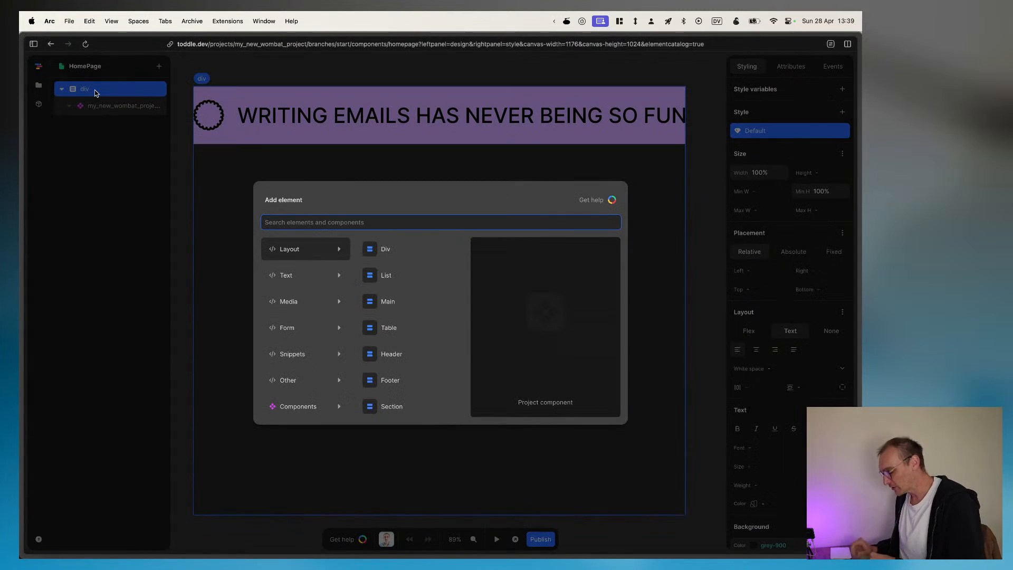
{"action": "type", "text": "section"}
{"action": "key", "text": "Return"}
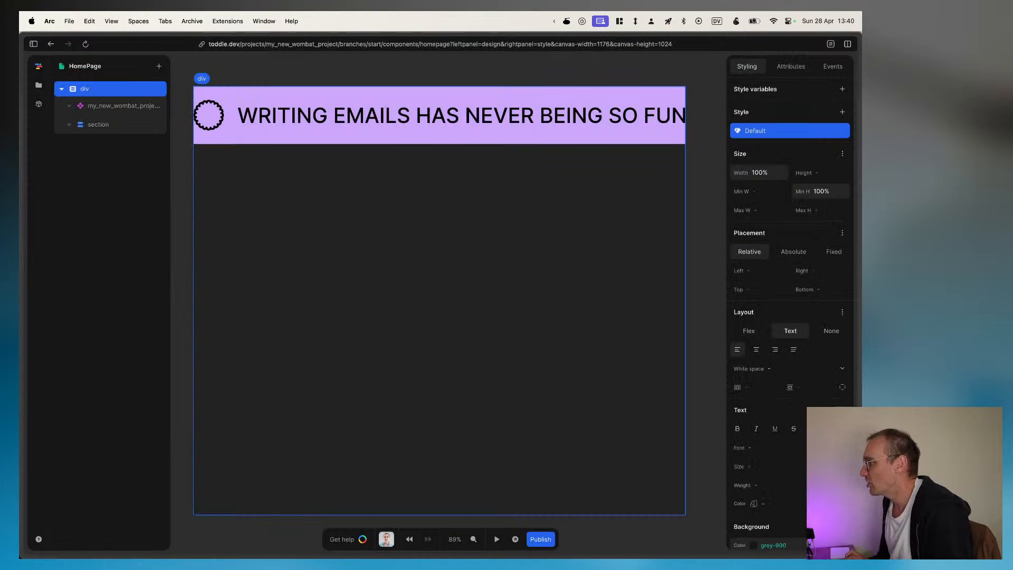
{"action": "left_click", "coordinate": [95, 126]}
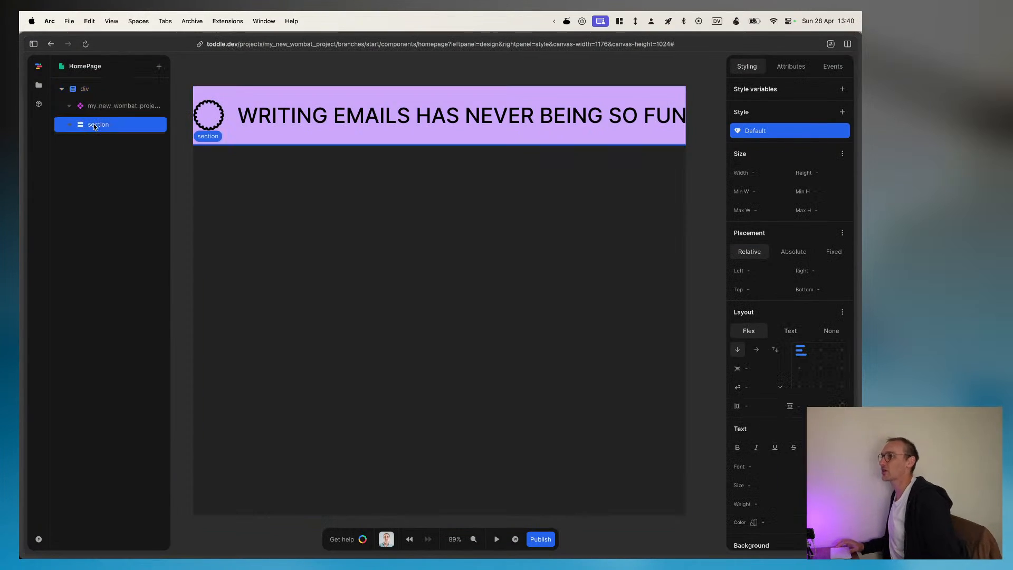
{"action": "key", "text": "super+Tab"}
{"action": "key", "text": "super+Tab"}
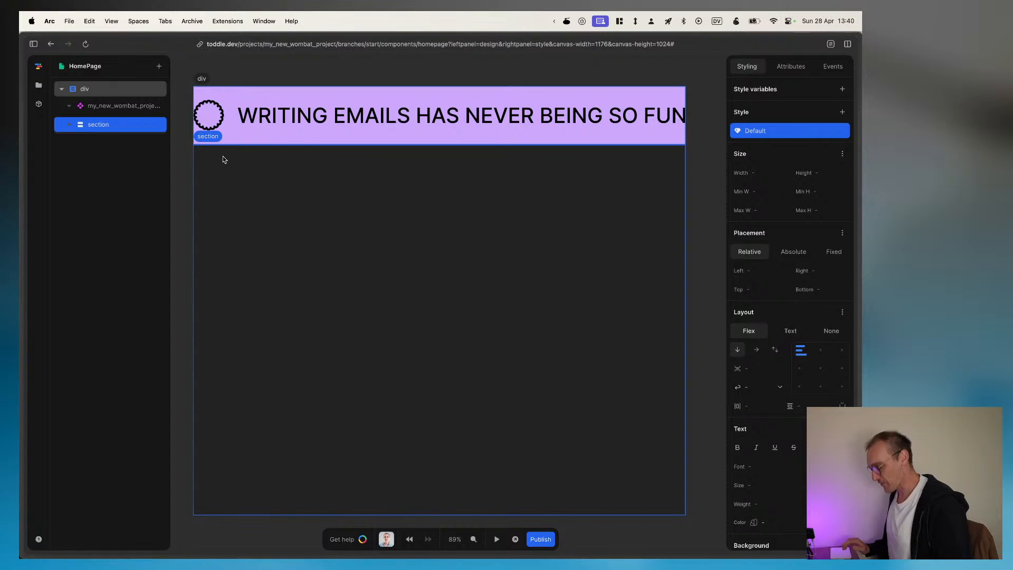
{"action": "key", "text": "super+backslash"}
{"action": "key", "text": "Escape"}
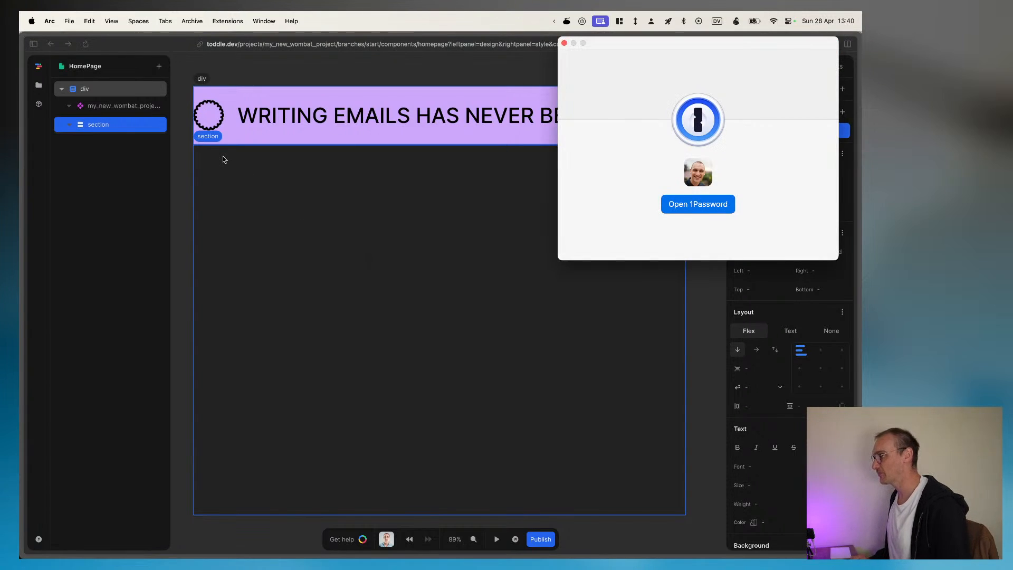
{"action": "key", "text": "Escape"}
Step: Add a Heading 2 inside the new section and set its text to "What who already tried us says"
{"action": "key", "text": "a"}
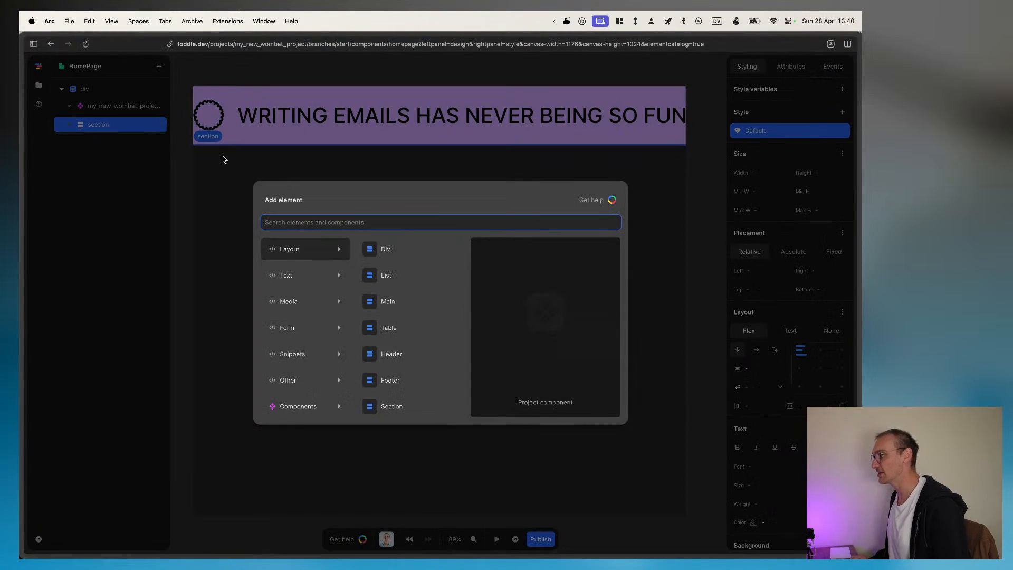
{"action": "type", "text": "head"}
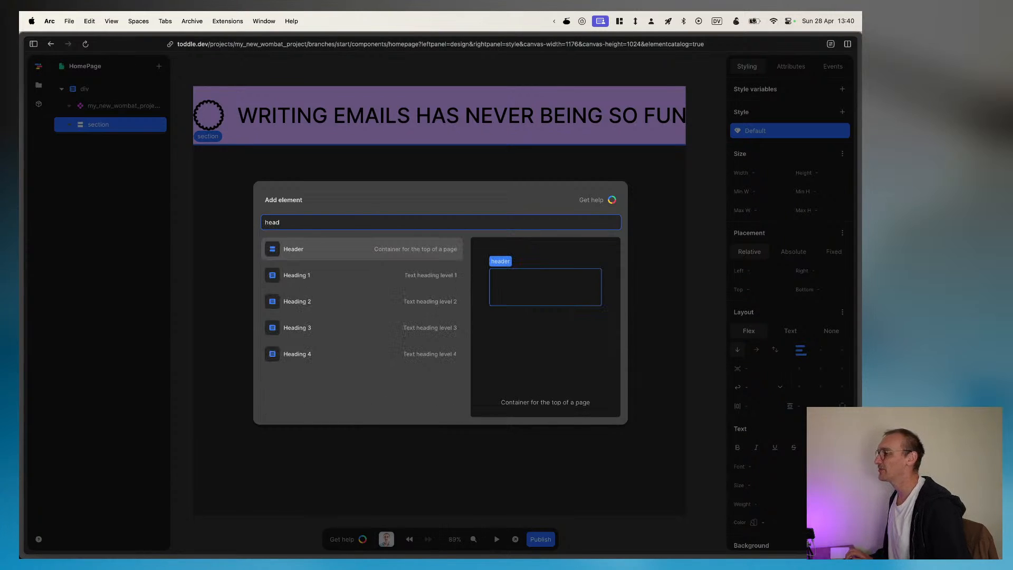
{"action": "key", "text": "Down"}
{"action": "key", "text": "Down"}
{"action": "key", "text": "Return"}
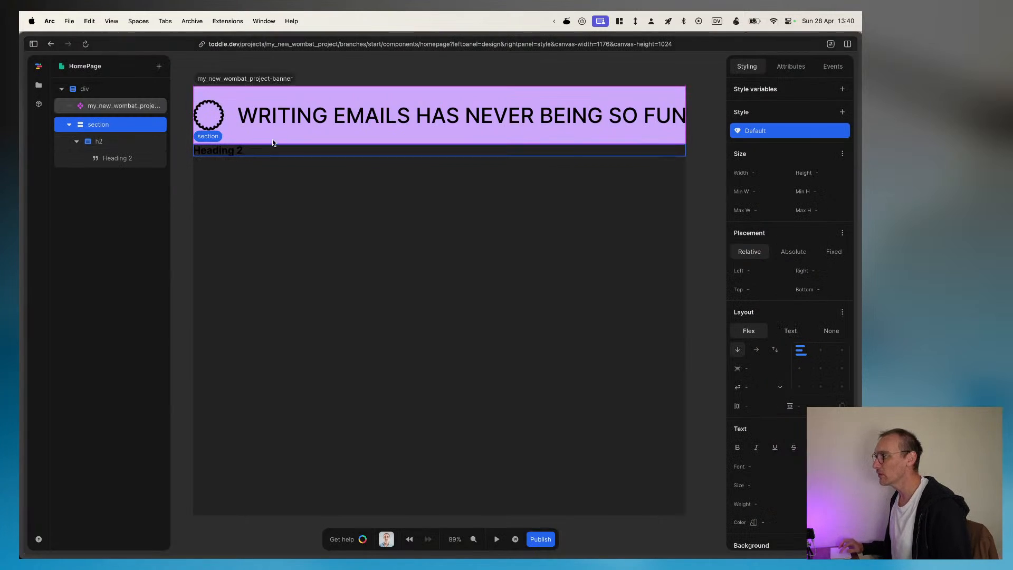
{"action": "left_click", "coordinate": [237, 152]}
{"action": "type", "text": "What who already tried us says"}
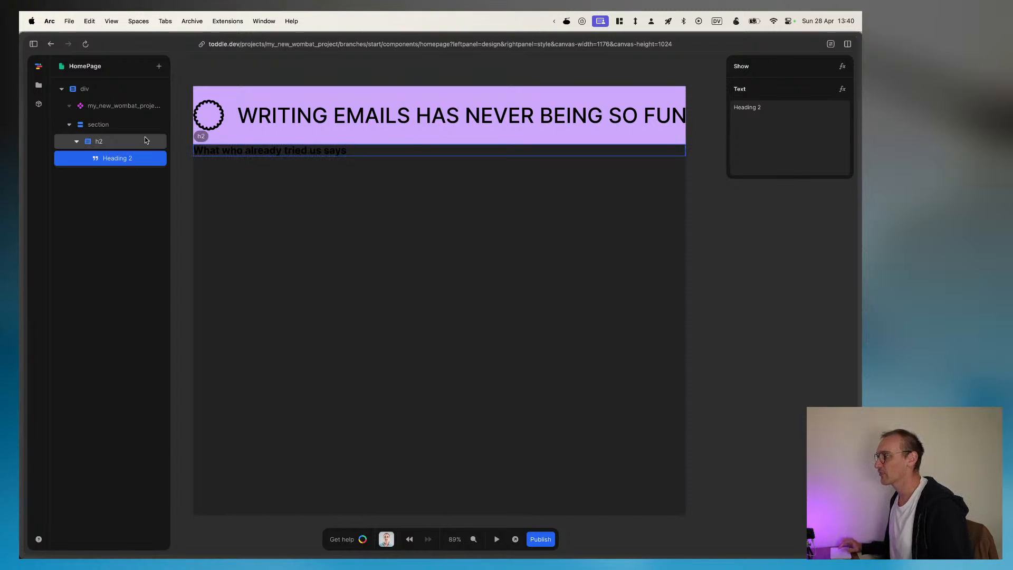
Step: Switch to Figma and copy the testimonial section's background colour #FDFFF7
{"action": "key", "text": "super+Tab"}
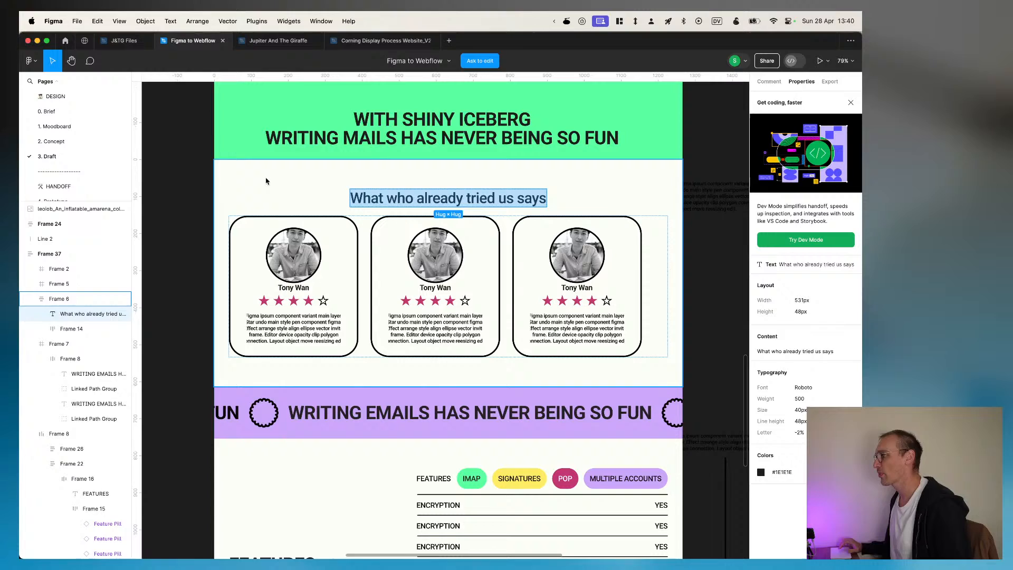
{"action": "left_click", "coordinate": [266, 180]}
{"action": "left_click", "coordinate": [790, 377]}
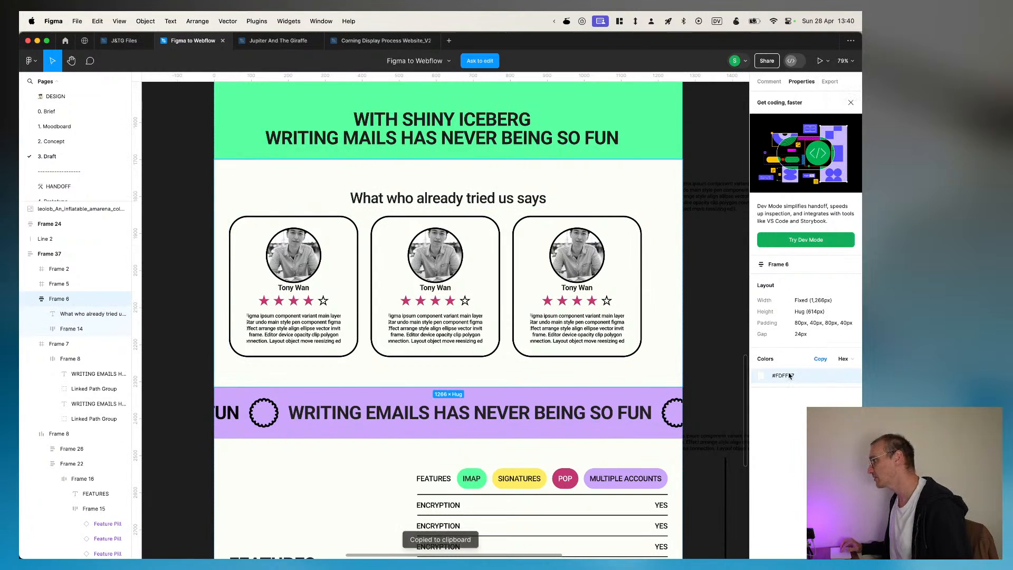
{"action": "key", "text": "super+Tab"}
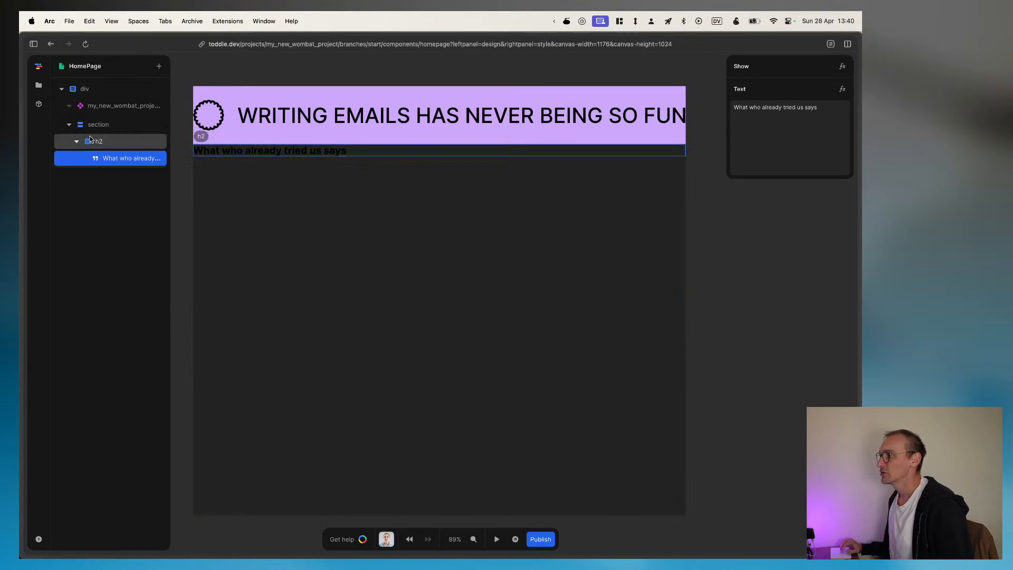
{"action": "key", "text": "super+Tab"}
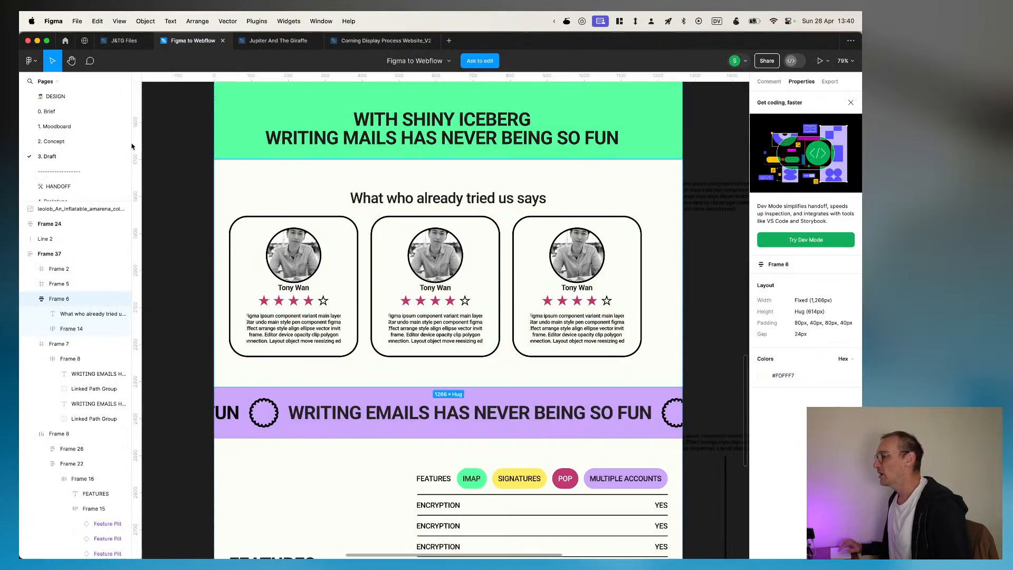
{"action": "scroll", "coordinate": [381, 217], "scroll_direction": "up", "scroll_amount": 10}
{"action": "scroll", "coordinate": [380, 217], "scroll_direction": "down", "scroll_amount": 20}
{"action": "key", "text": "super+Tab"}
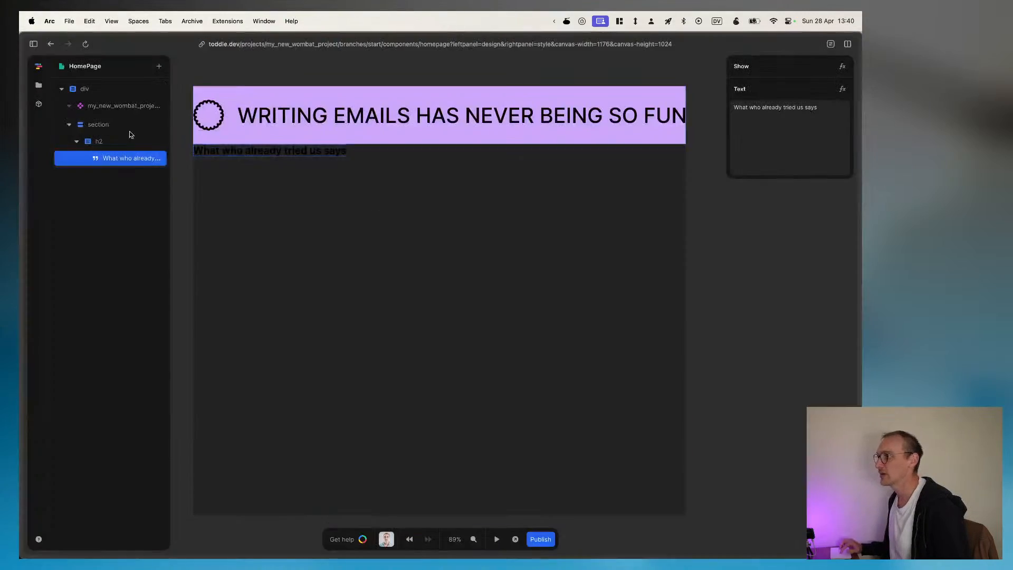
Step: Add a colour named Cream with the value #FDFFF7 to the Maingroups colours of the Default theme
{"action": "left_click", "coordinate": [104, 90]}
{"action": "scroll", "coordinate": [776, 388], "scroll_direction": "down", "scroll_amount": 5}
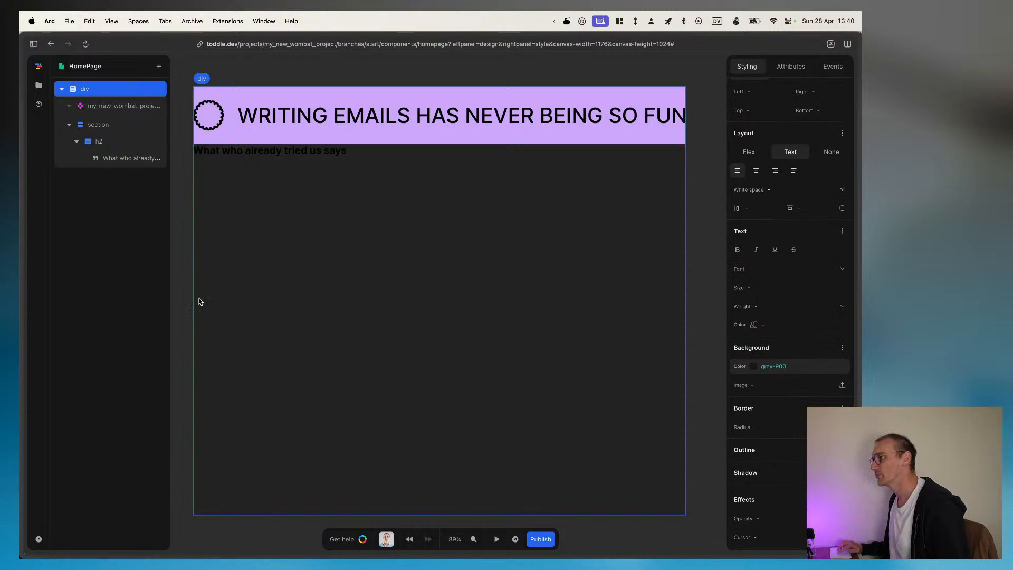
{"action": "left_click", "coordinate": [39, 85]}
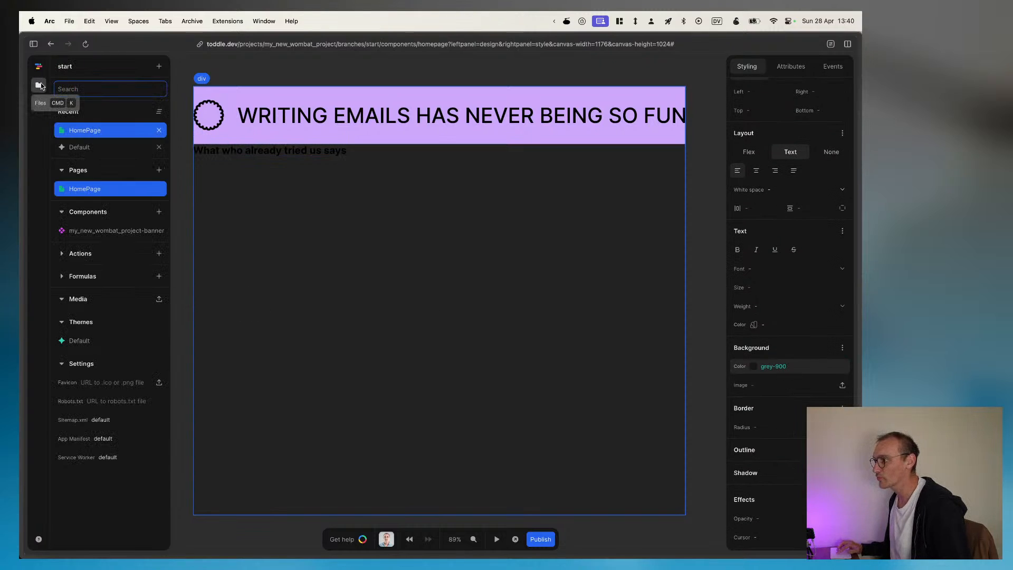
{"action": "left_click", "coordinate": [85, 341]}
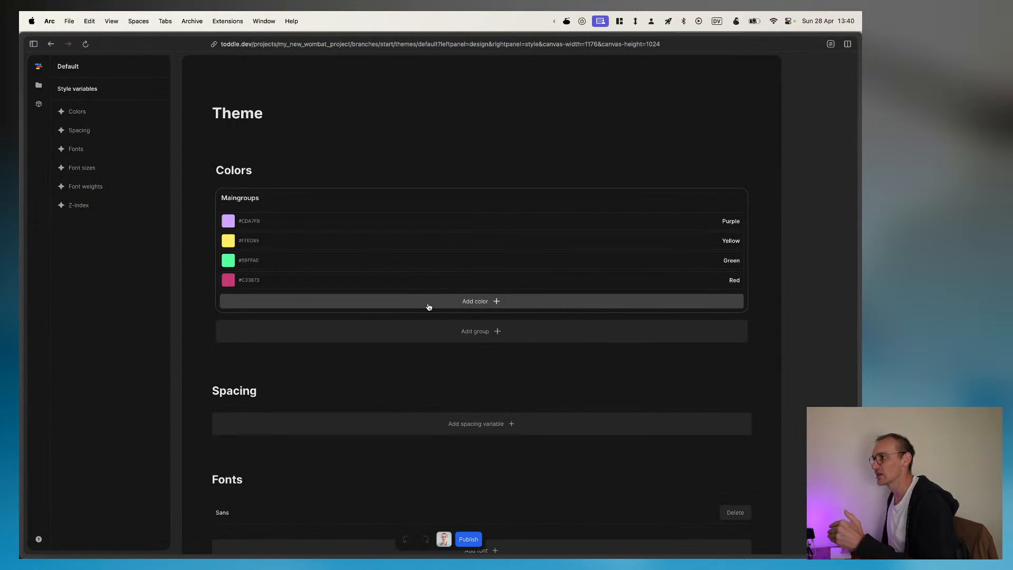
{"action": "left_click", "coordinate": [478, 304]}
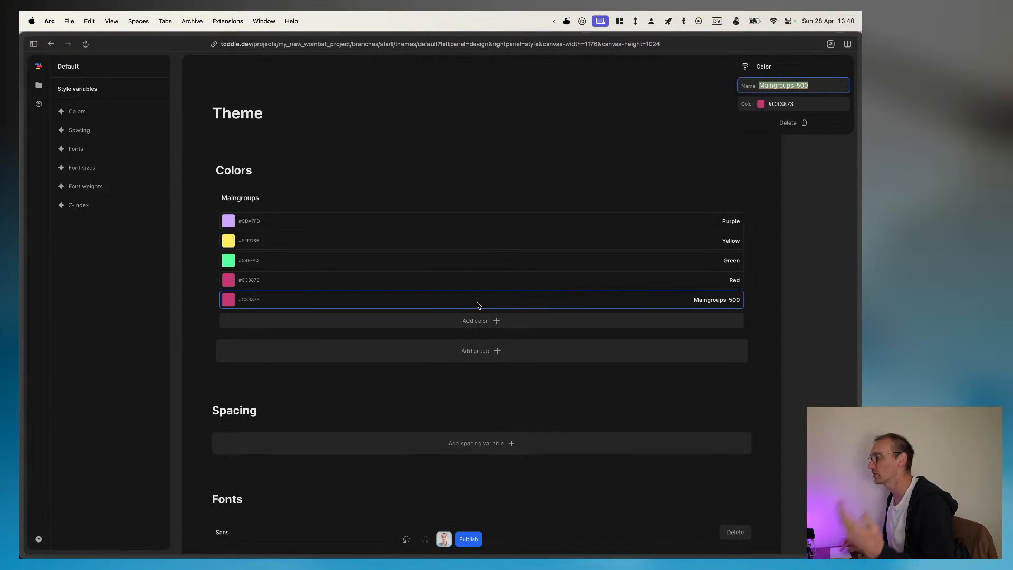
{"action": "type", "text": "Cream"}
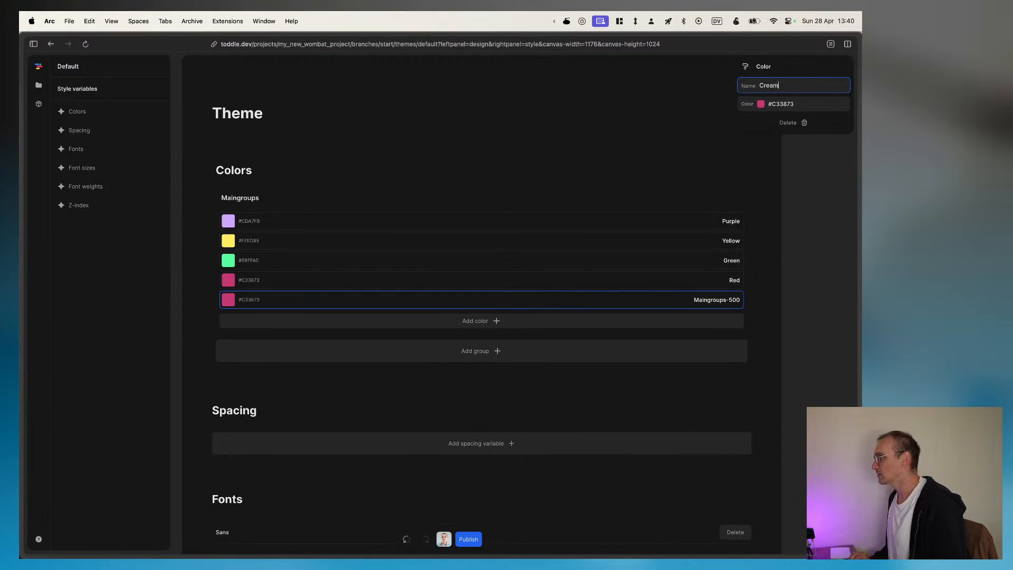
{"action": "key", "text": "Tab"}
{"action": "key", "text": "super+v"}
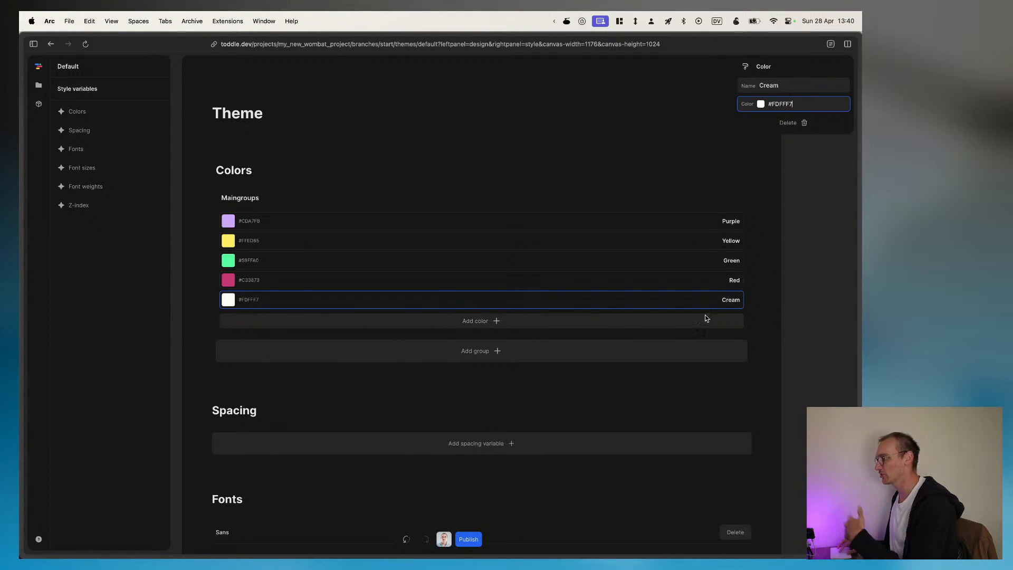
{"action": "left_click", "coordinate": [765, 320]}
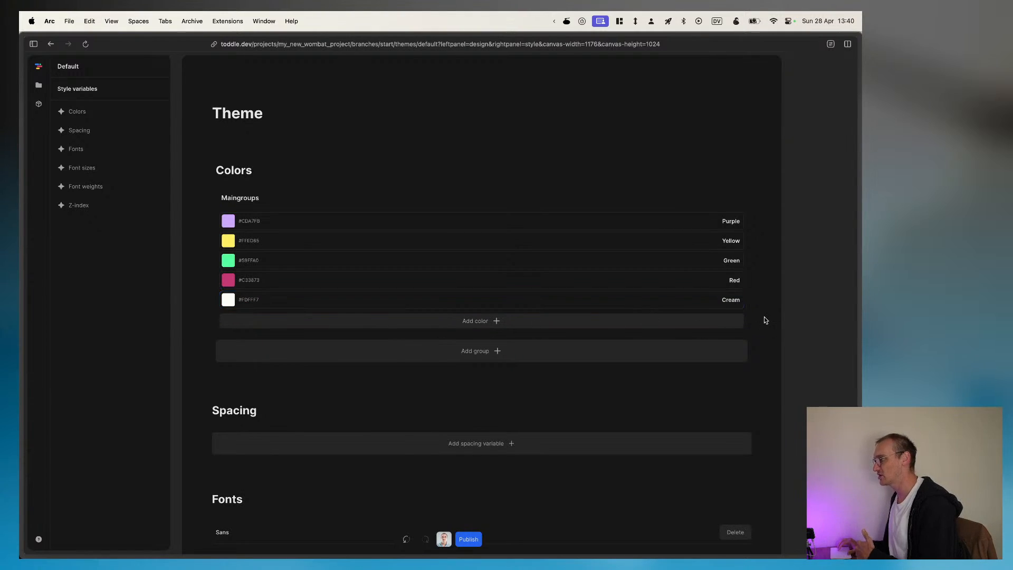
Step: Return to the HomePage and set the root div's background colour to the Cream theme colour
{"action": "left_click", "coordinate": [41, 86]}
{"action": "left_click", "coordinate": [88, 189]}
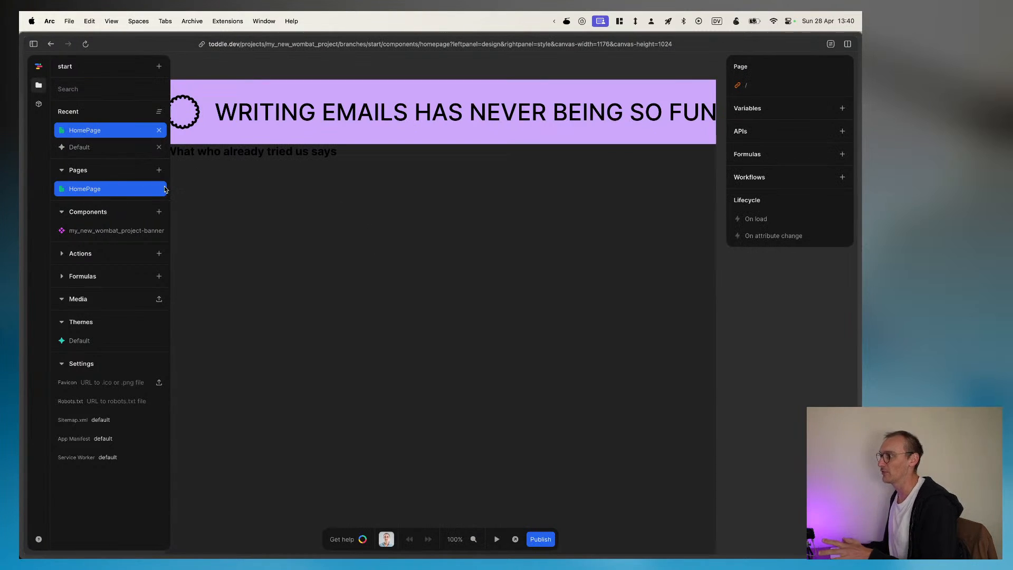
{"action": "left_click", "coordinate": [40, 103]}
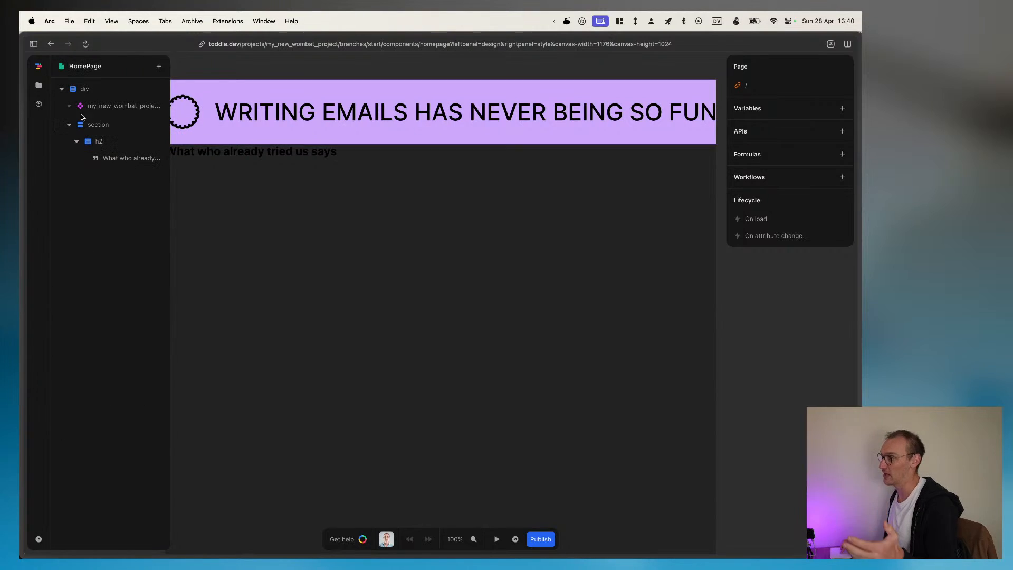
{"action": "left_click", "coordinate": [80, 88]}
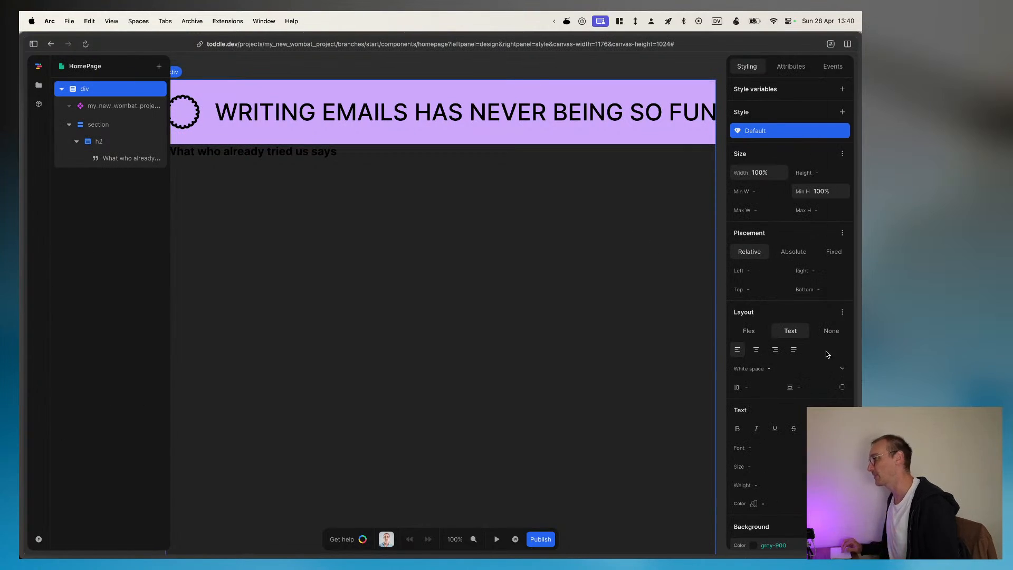
{"action": "scroll", "coordinate": [782, 347], "scroll_direction": "down", "scroll_amount": 5}
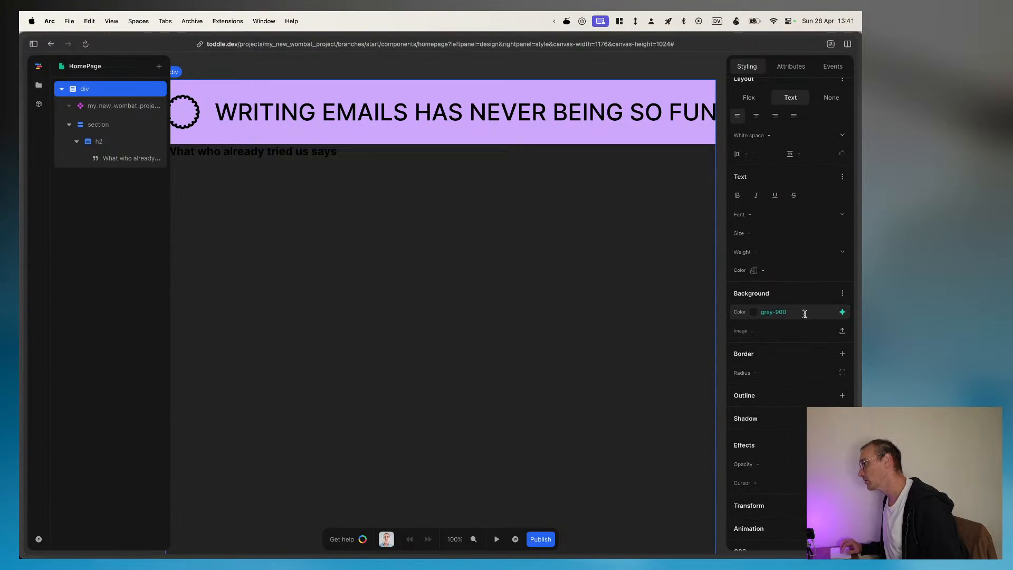
{"action": "left_click", "coordinate": [840, 313]}
{"action": "left_click", "coordinate": [780, 312]}
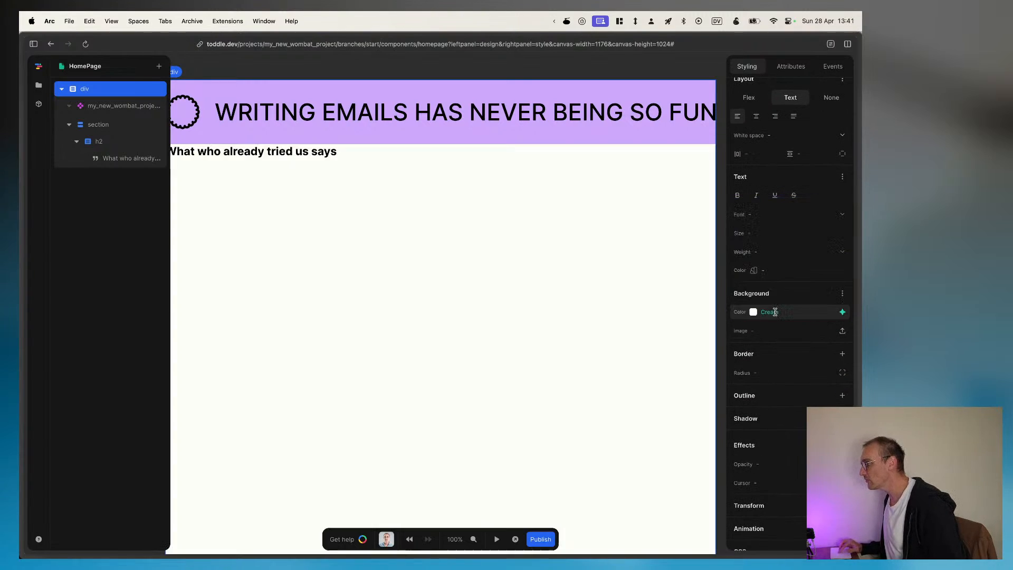
{"action": "scroll", "coordinate": [500, 240], "scroll_direction": "up", "scroll_amount": 1}
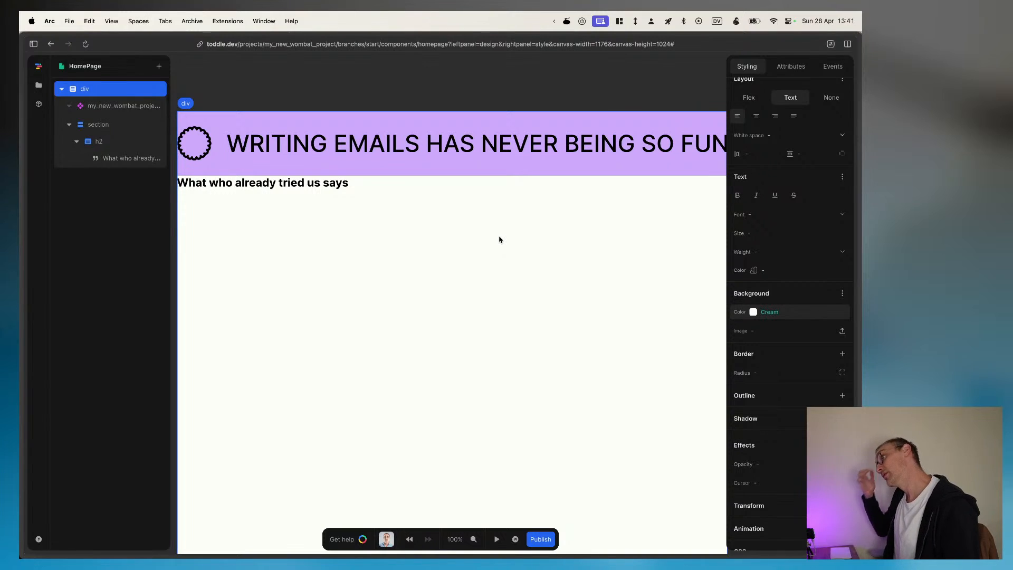
Step: Centre-align the text of the h2 heading in the section
{"action": "left_click", "coordinate": [112, 124]}
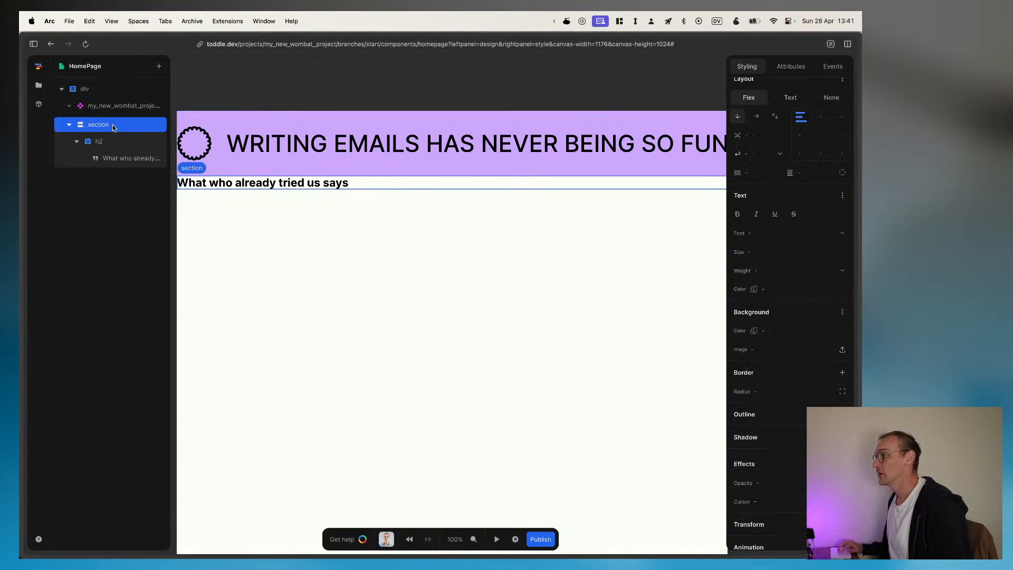
{"action": "left_click", "coordinate": [103, 140]}
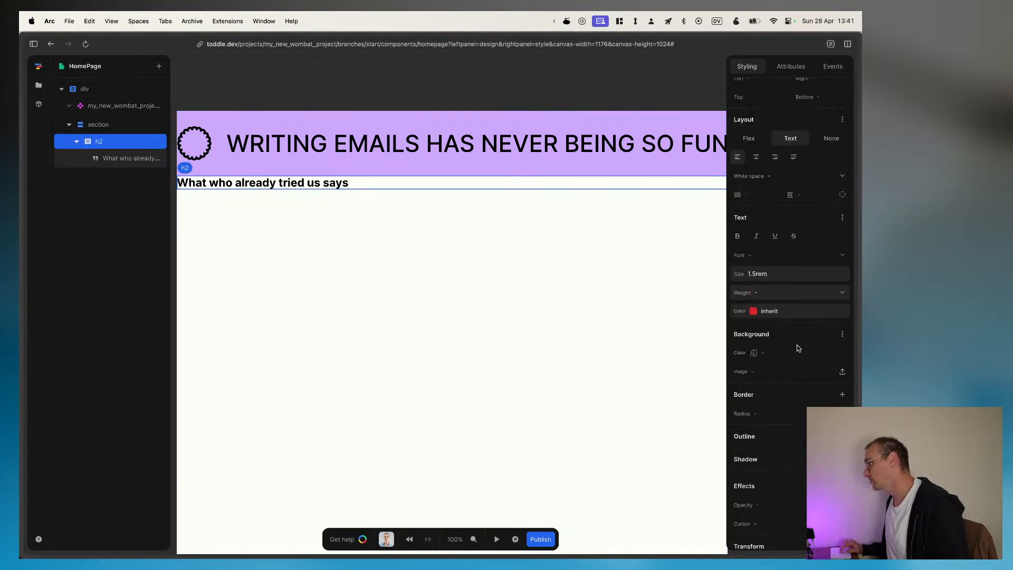
{"action": "scroll", "coordinate": [798, 349], "scroll_direction": "up", "scroll_amount": 5}
{"action": "left_click", "coordinate": [755, 317]}
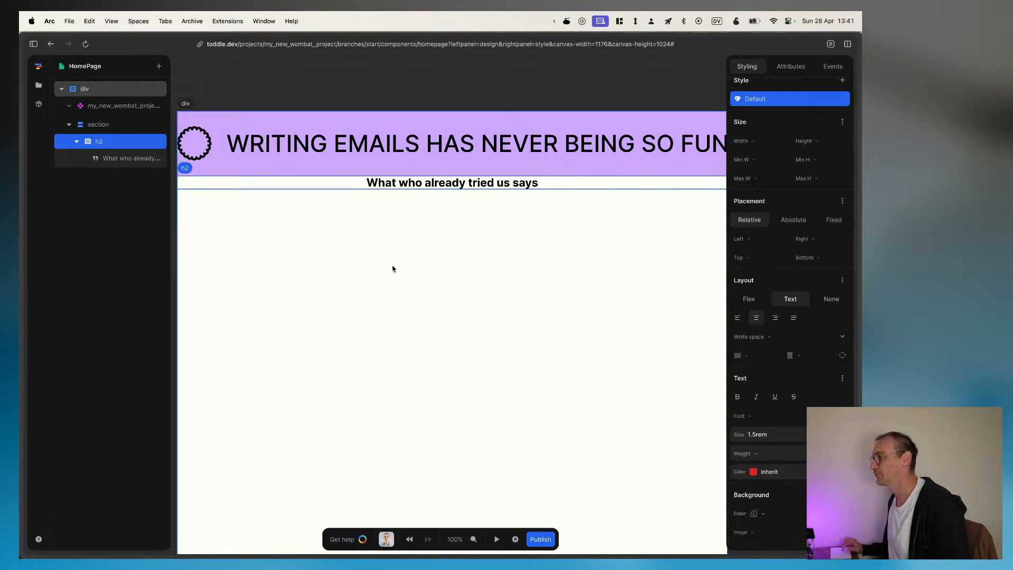
Step: Select the section, switch to Figma to measure the spacing around the testimonial heading, and return to the HomePage
{"action": "left_click", "coordinate": [99, 123]}
{"action": "key", "text": "super+Tab"}
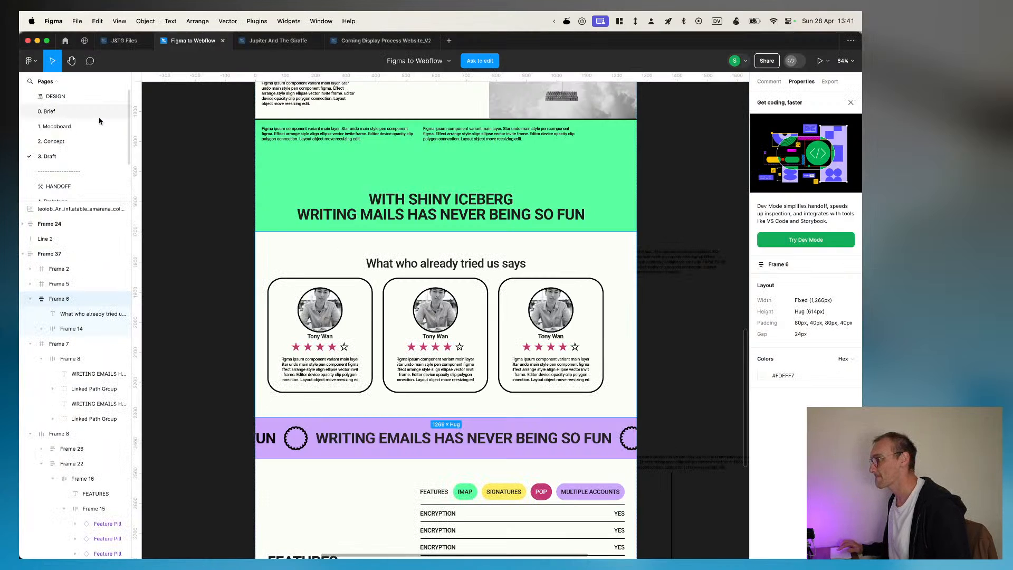
{"action": "left_click", "coordinate": [451, 259]}
{"action": "key", "text": "alt"}
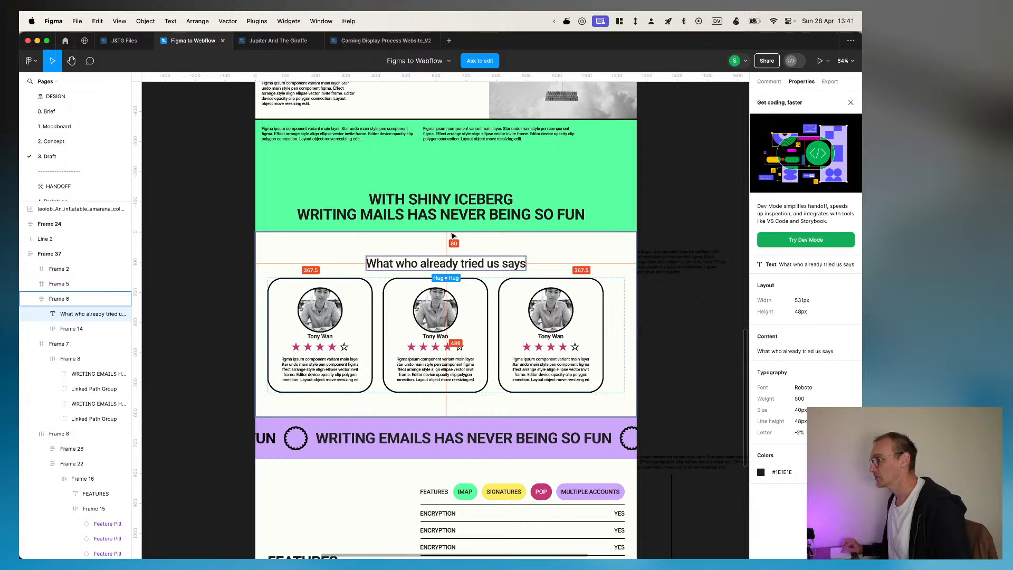
{"action": "key", "text": "super+Tab"}
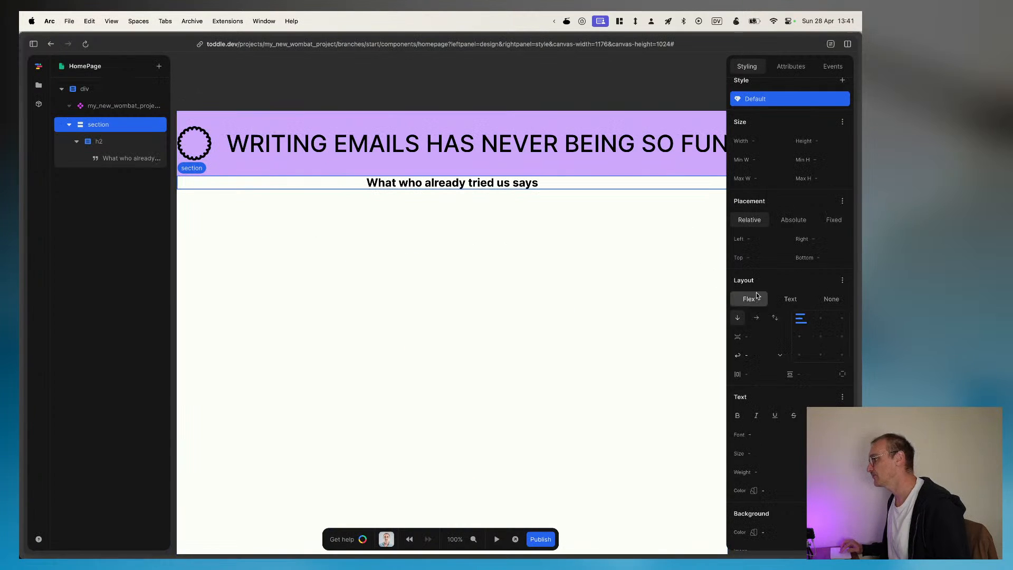
Step: Set the section's vertical padding to 80px, leaving its flex gap empty
{"action": "scroll", "coordinate": [779, 418], "scroll_direction": "down", "scroll_amount": 1}
{"action": "scroll", "coordinate": [780, 418], "scroll_direction": "down", "scroll_amount": 1}
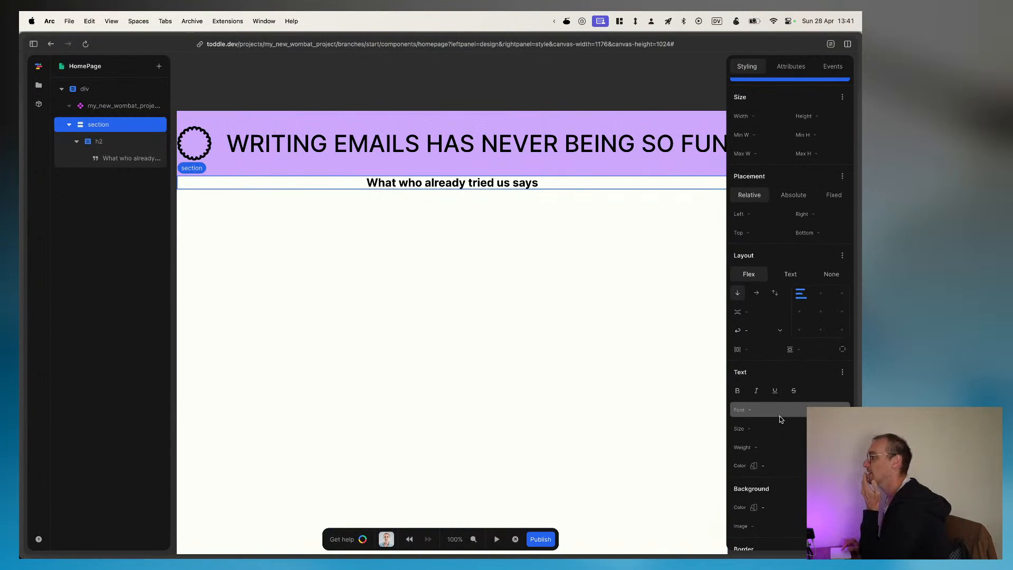
{"action": "scroll", "coordinate": [780, 418], "scroll_direction": "down", "scroll_amount": 3}
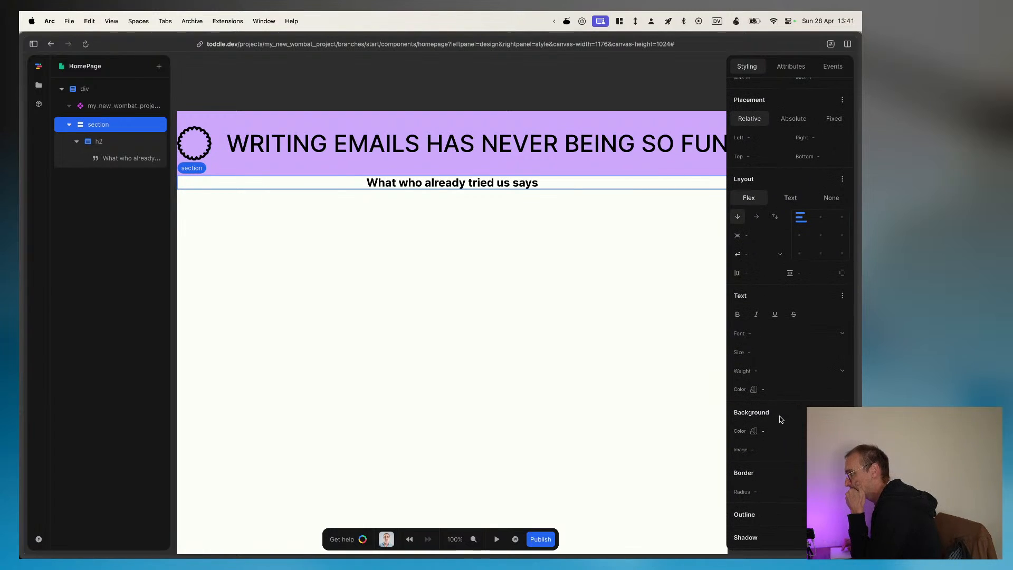
{"action": "scroll", "coordinate": [780, 418], "scroll_direction": "down", "scroll_amount": 5}
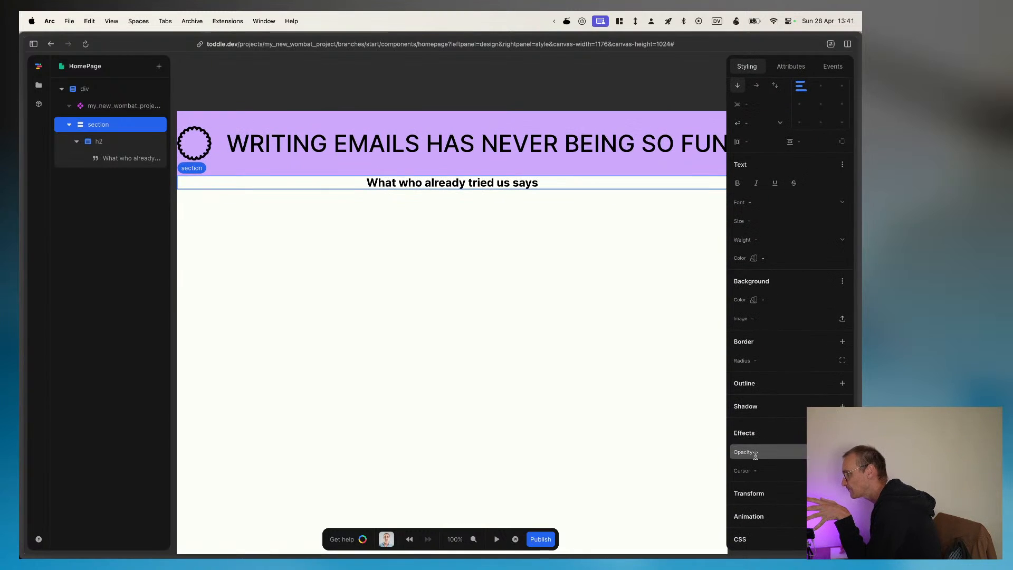
{"action": "scroll", "coordinate": [815, 371], "scroll_direction": "up", "scroll_amount": 10}
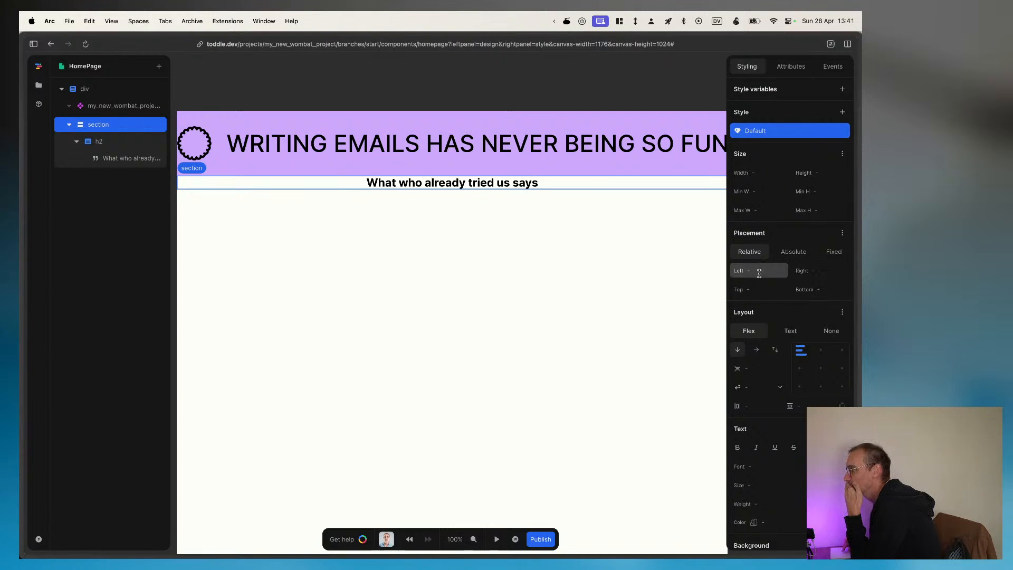
{"action": "scroll", "coordinate": [760, 277], "scroll_direction": "down", "scroll_amount": 1}
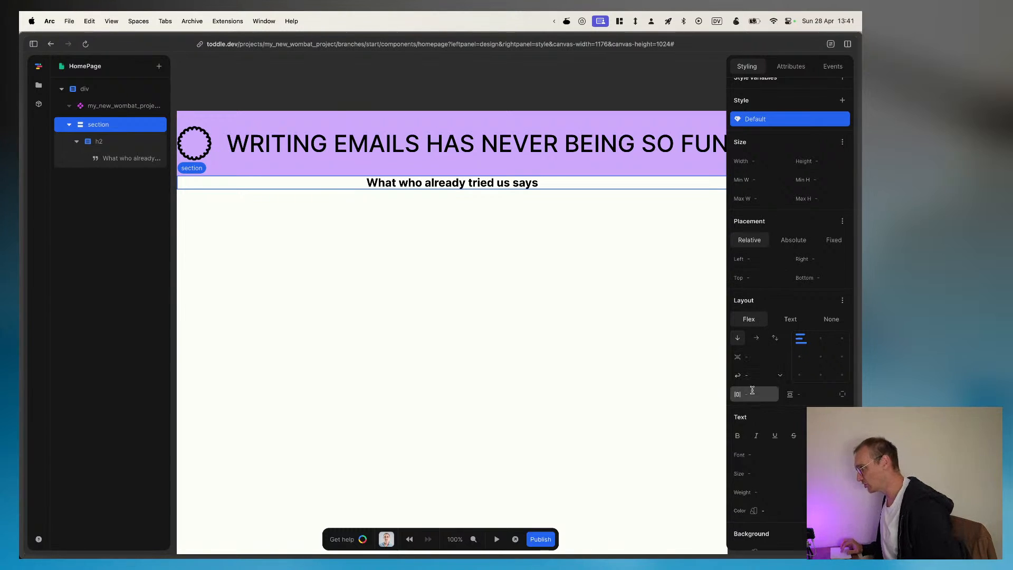
{"action": "left_click", "coordinate": [755, 356]}
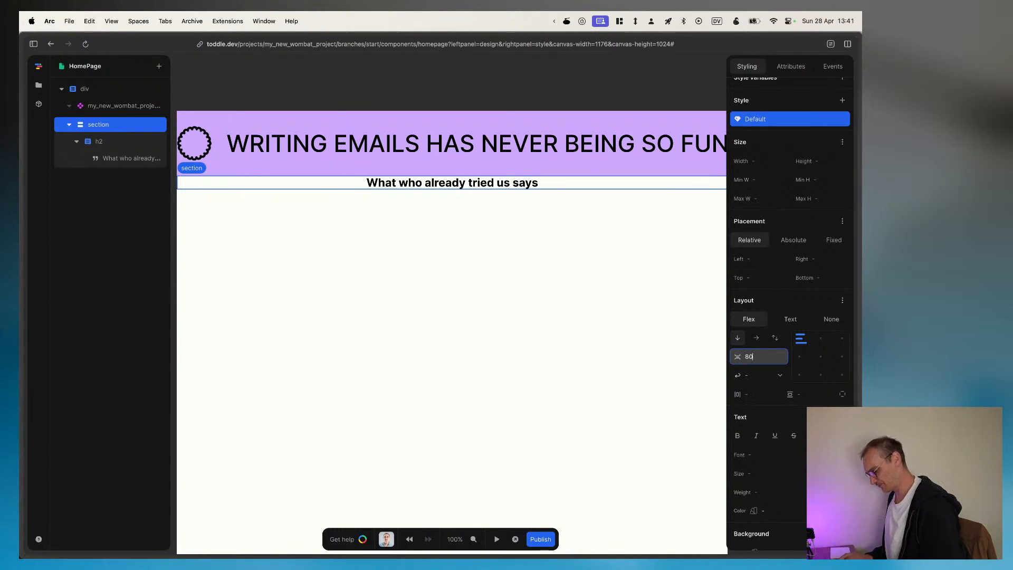
{"action": "double_click", "coordinate": [756, 356]}
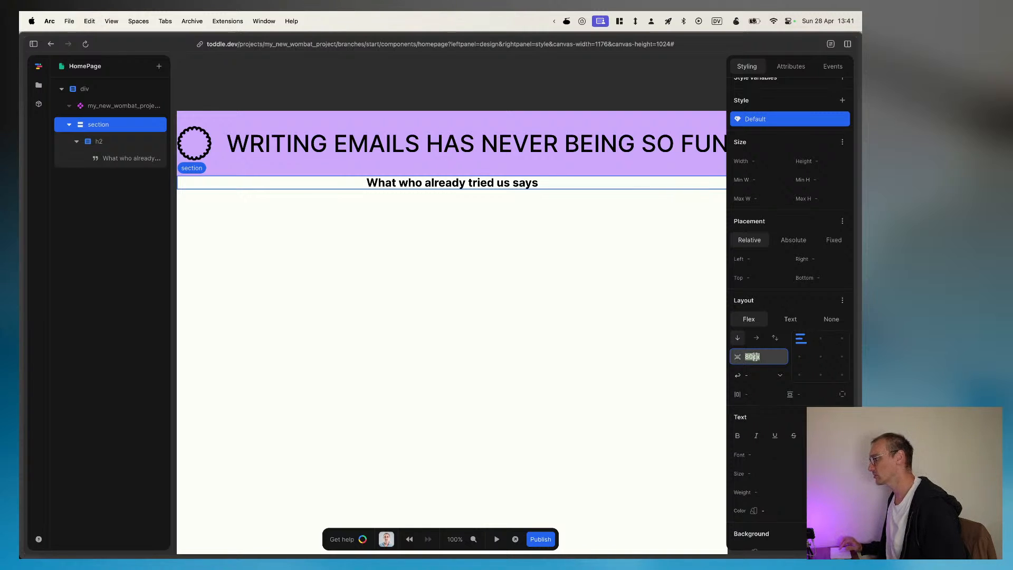
{"action": "key", "text": "ctrl+x"}
{"action": "left_click", "coordinate": [806, 394]}
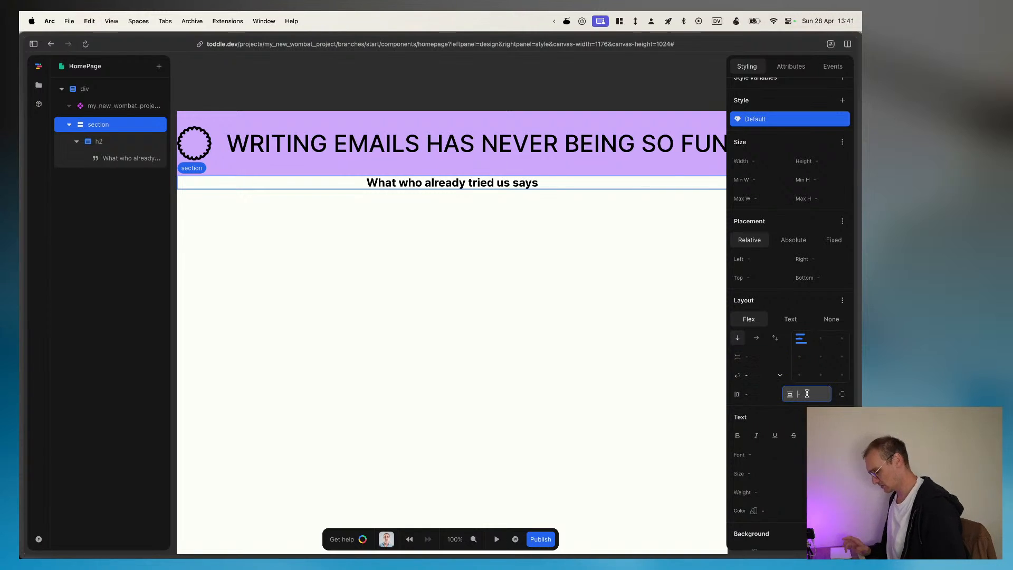
{"action": "key", "text": "ctrl+v"}
Step: Check the testimonial cards frame's side spacing in Figma and set the section's horizontal padding to 40px in toddle
{"action": "key", "text": "super+Tab"}
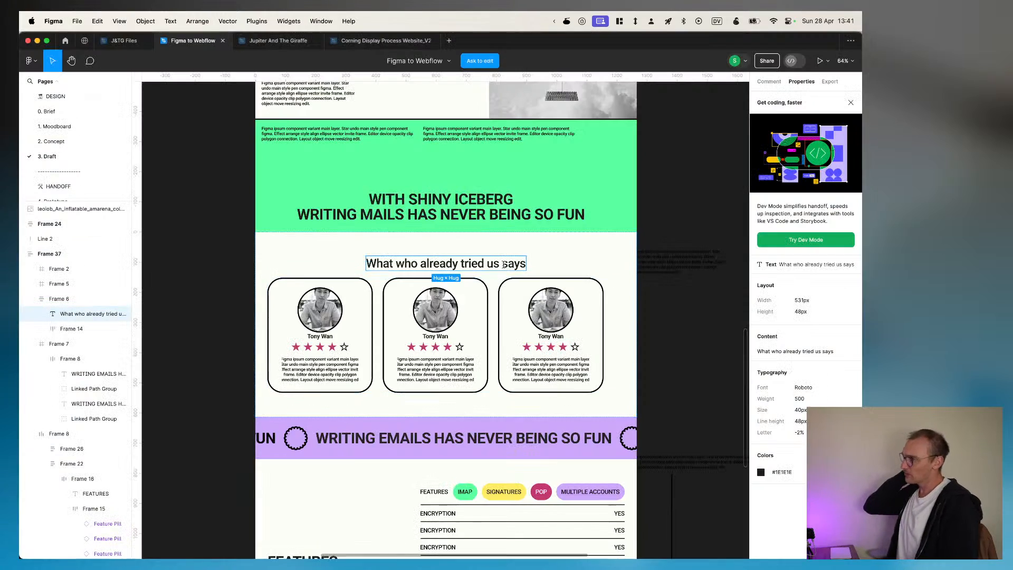
{"action": "left_click", "coordinate": [522, 327]}
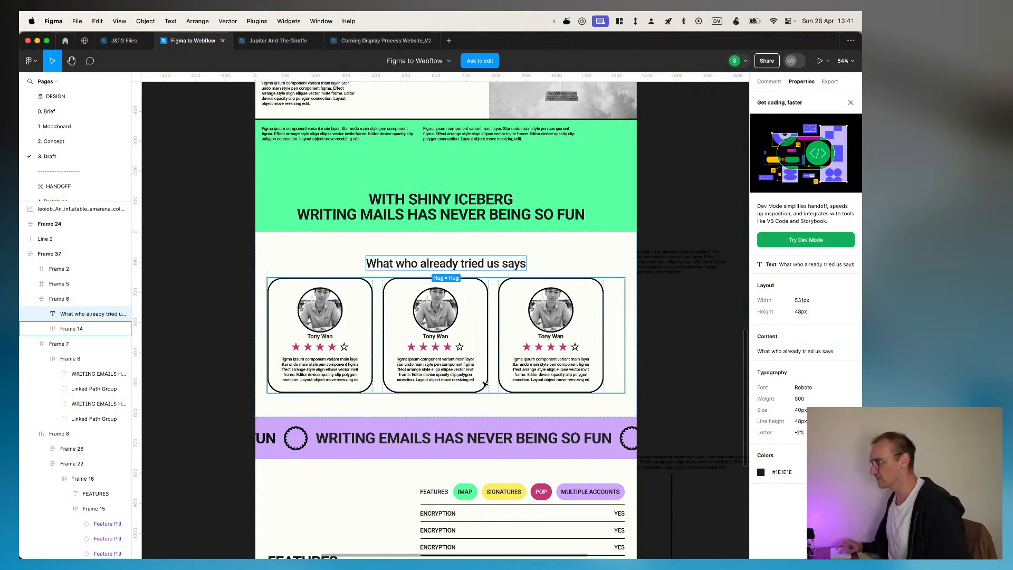
{"action": "key", "text": "super+Tab"}
{"action": "key", "text": "super+Tab"}
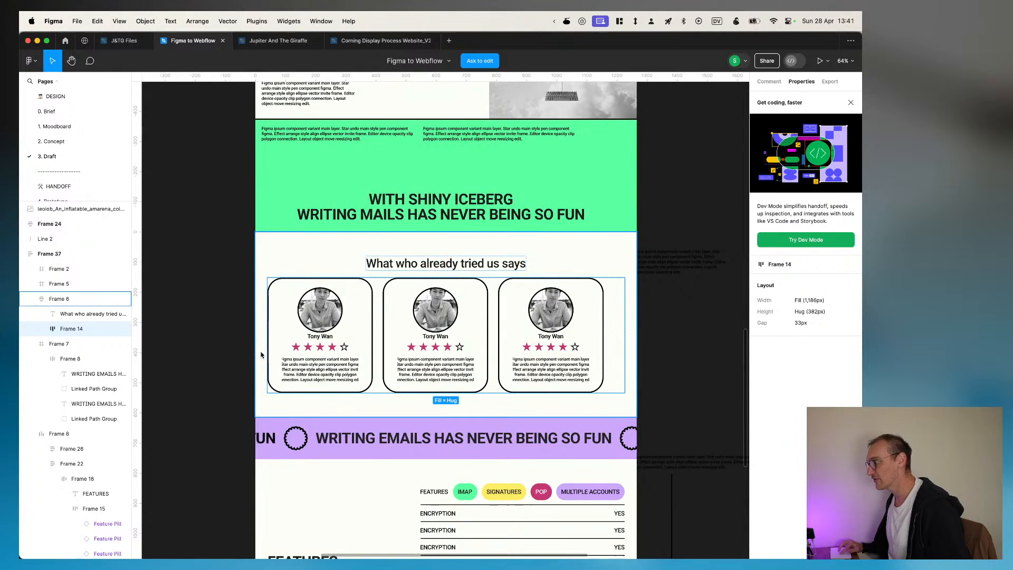
{"action": "key", "text": "super+Tab"}
{"action": "left_click", "coordinate": [760, 394]}
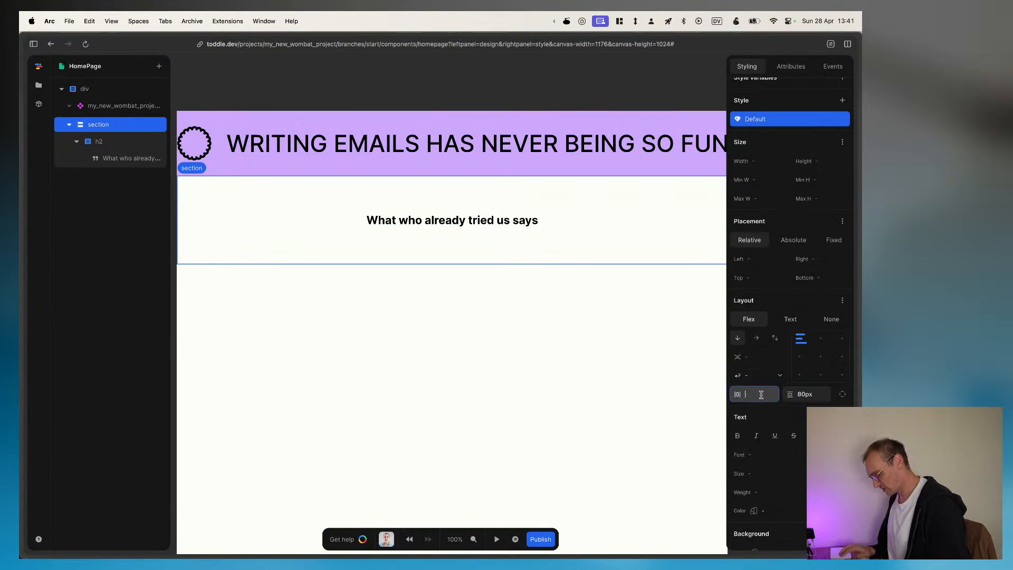
{"action": "type", "text": "40px"}
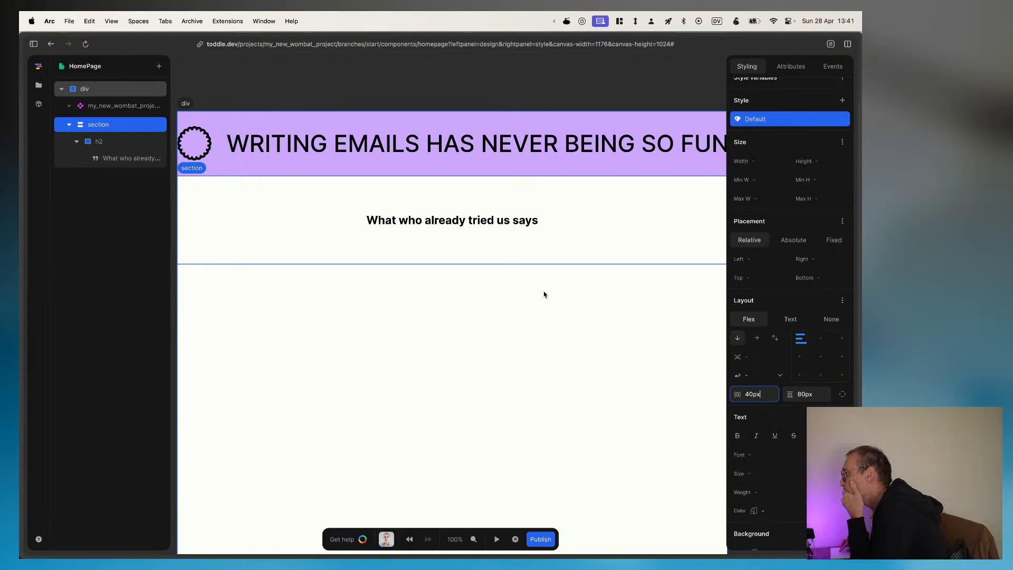
Step: View the section's additional layout and placement styles, including its margins, and switch back to the Figma testimonial design
{"action": "left_click", "coordinate": [842, 300]}
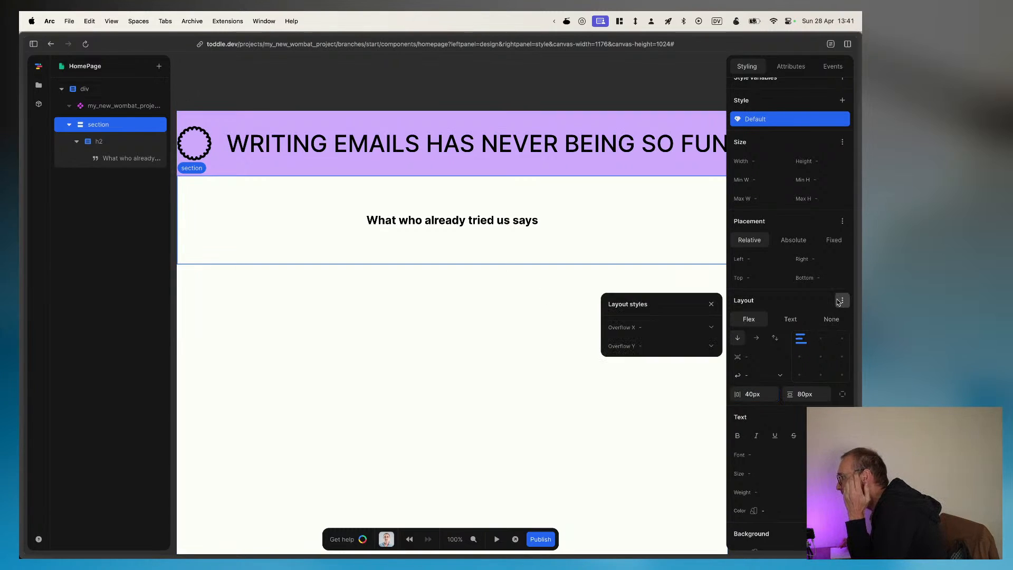
{"action": "left_click", "coordinate": [842, 222]}
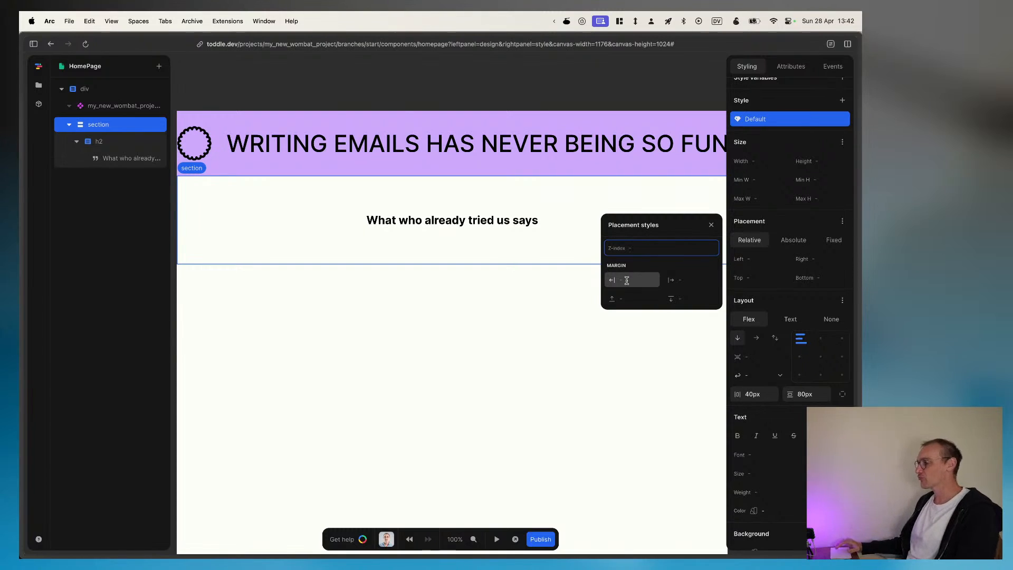
{"action": "key", "text": "super+Tab"}
Step: Switch back to the HomePage in toddle and collapse the h2 heading in the section's element tree
{"action": "key", "text": "super+Tab"}
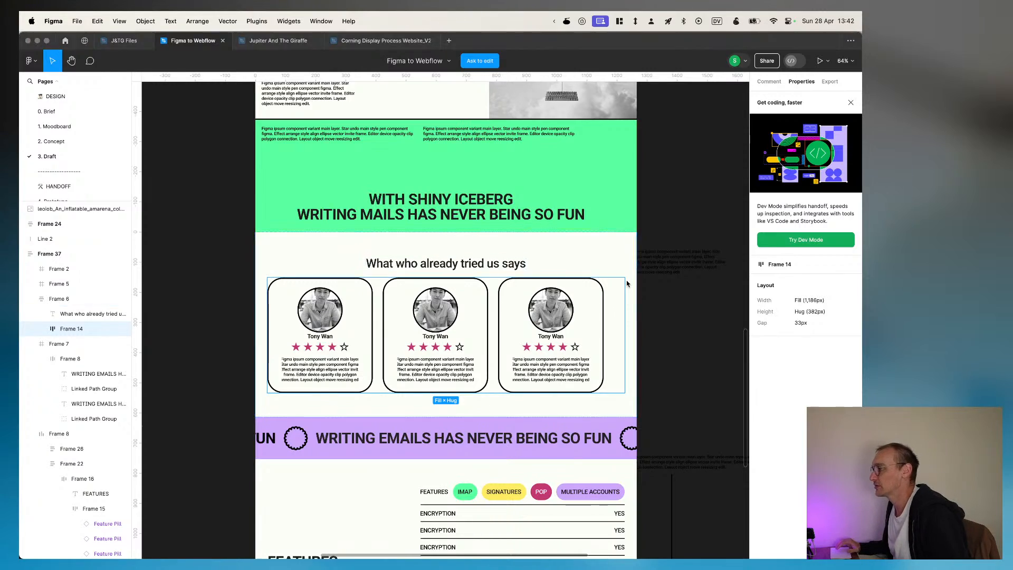
{"action": "key", "text": "super+Tab"}
{"action": "key", "text": "super+Tab"}
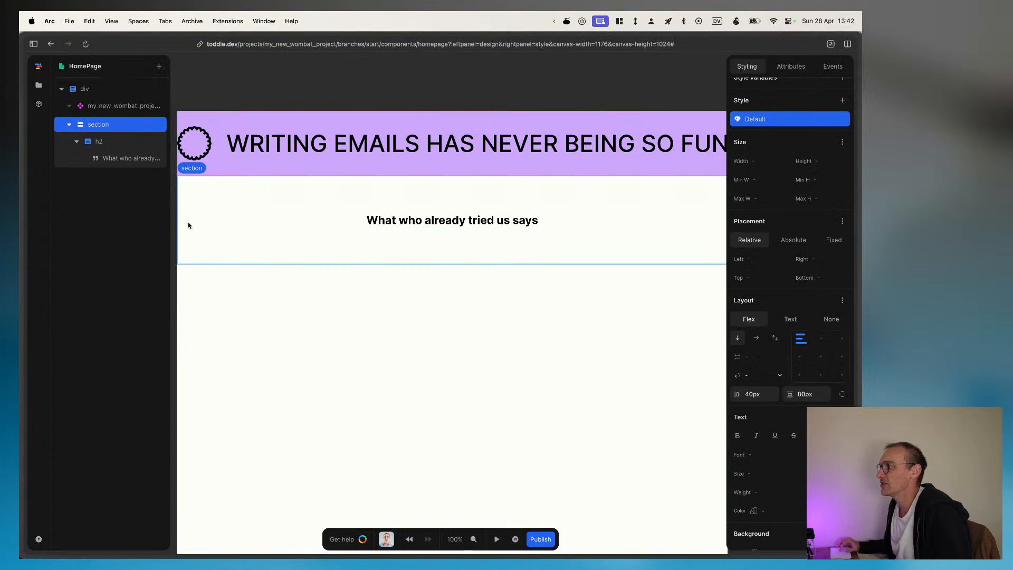
{"action": "left_click", "coordinate": [76, 143]}
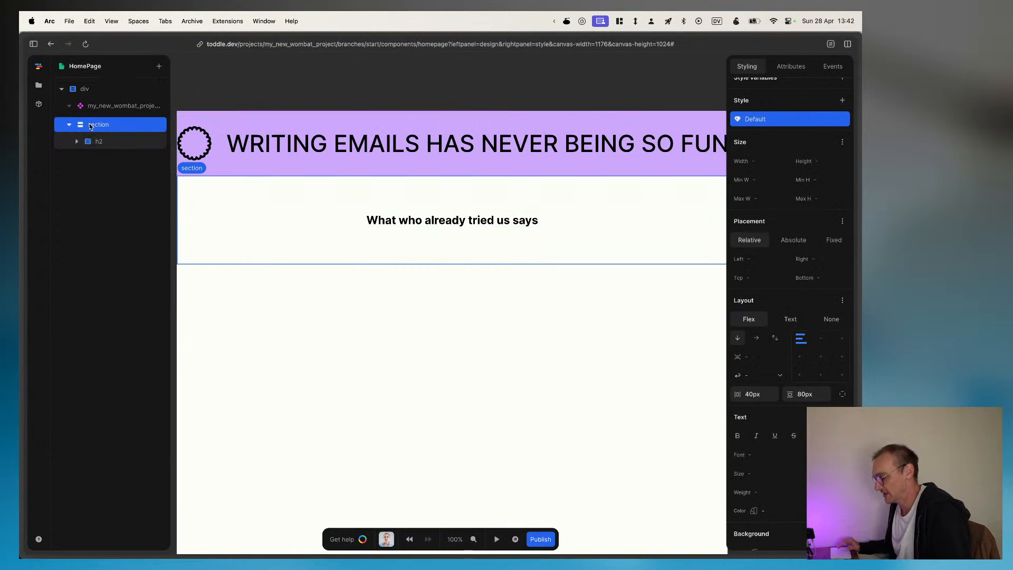
{"action": "key", "text": "super+shift+x"}
{"action": "key", "text": "Escape"}
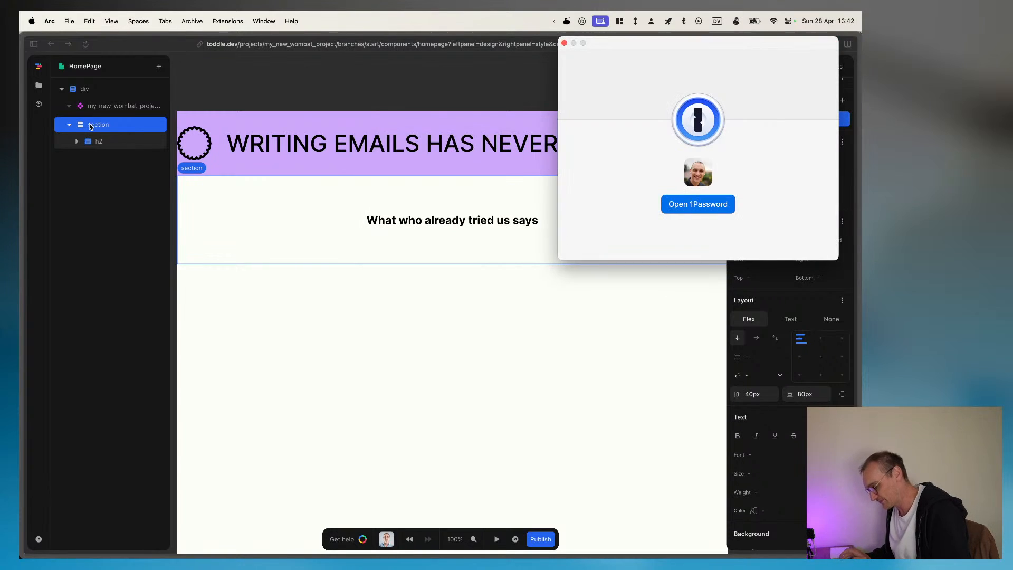
{"action": "left_click", "coordinate": [316, 320]}
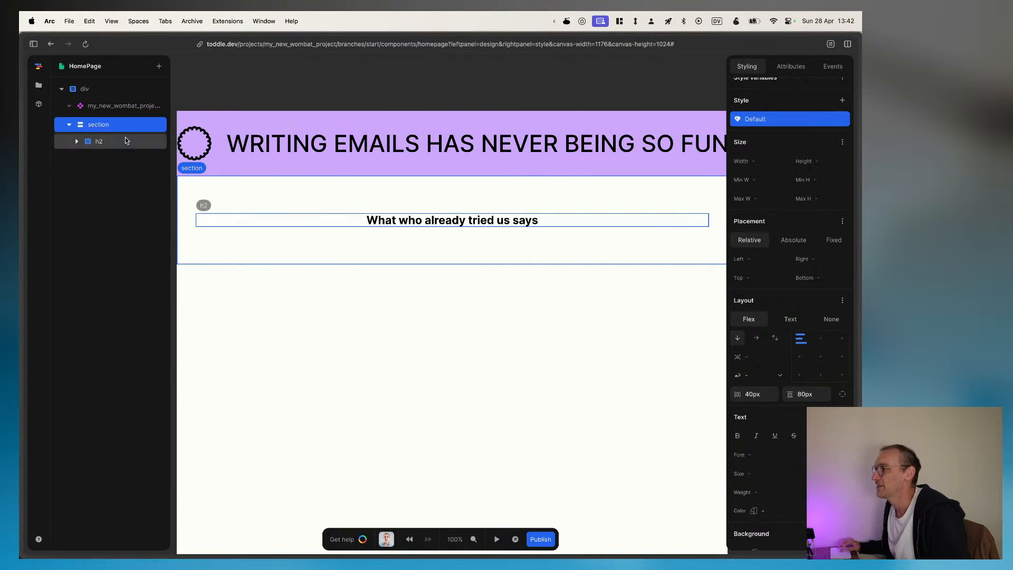
Step: Browse the element catalog's layout, text, media, form and snippet categories for the section and search it for "article"
{"action": "key", "text": "a"}
{"action": "mouse_move", "coordinate": [319, 275]}
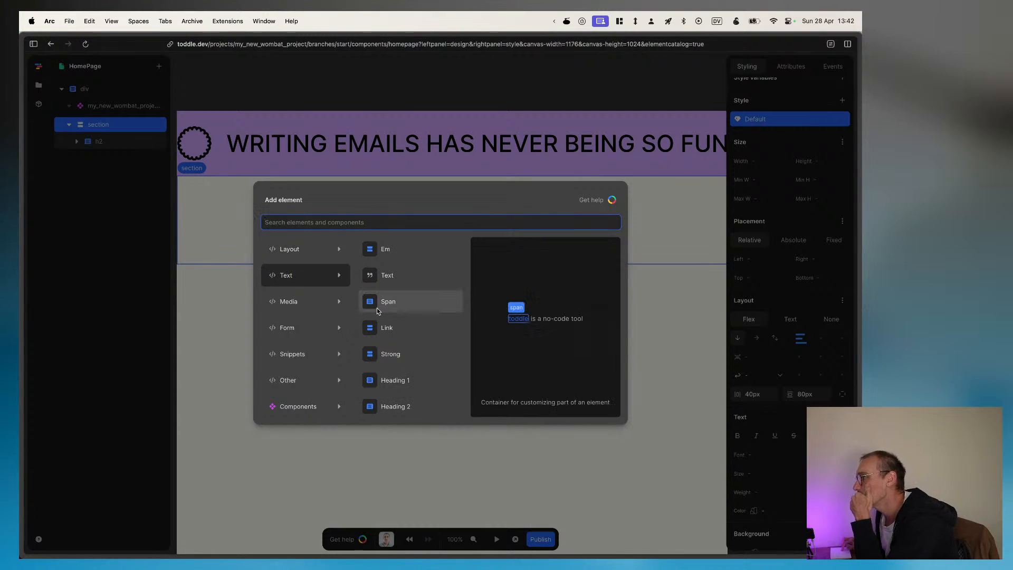
{"action": "mouse_move", "coordinate": [296, 245]}
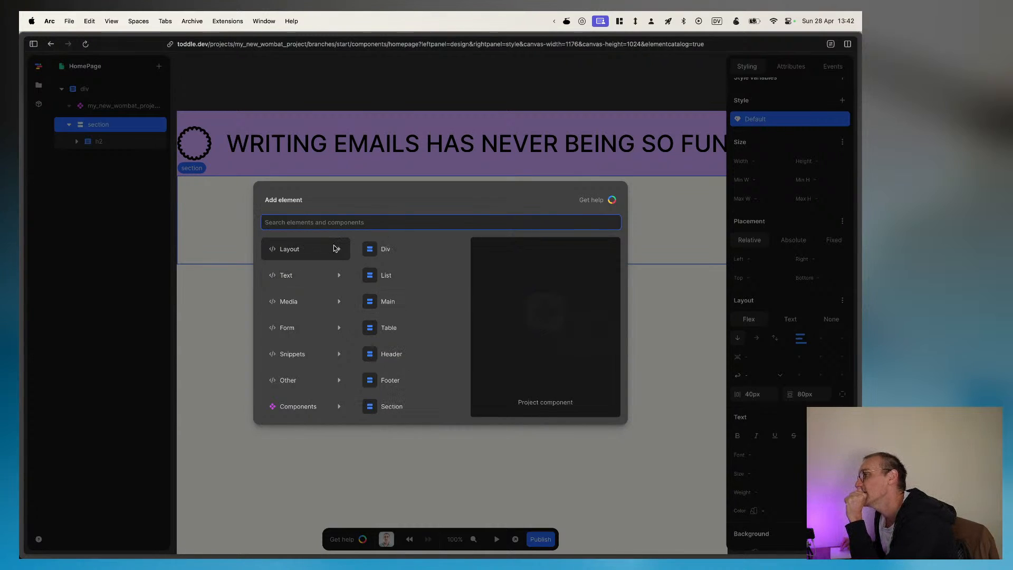
{"action": "scroll", "coordinate": [372, 295], "scroll_direction": "down", "scroll_amount": 1}
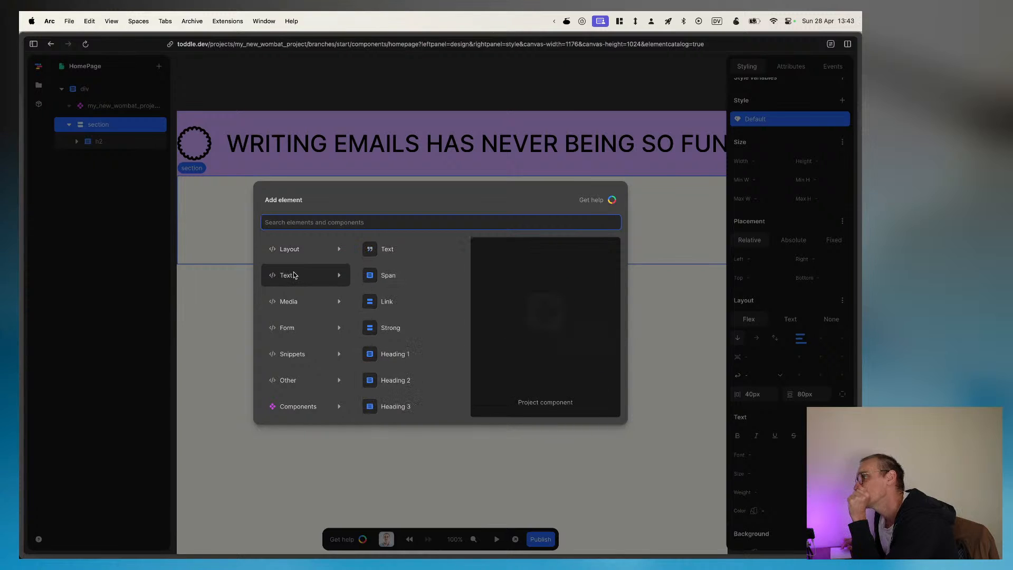
{"action": "scroll", "coordinate": [370, 295], "scroll_direction": "down", "scroll_amount": 3}
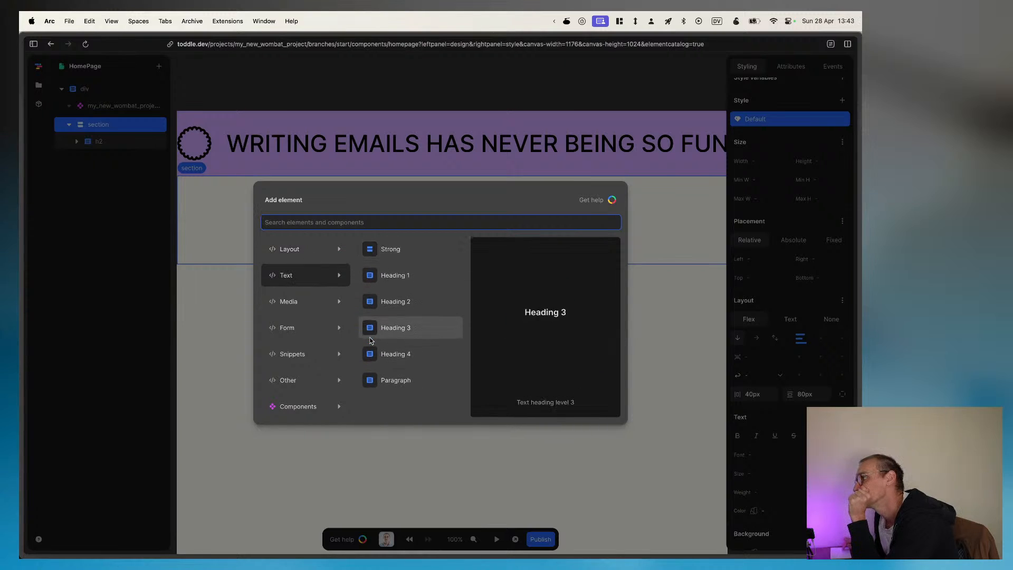
{"action": "mouse_move", "coordinate": [312, 302]}
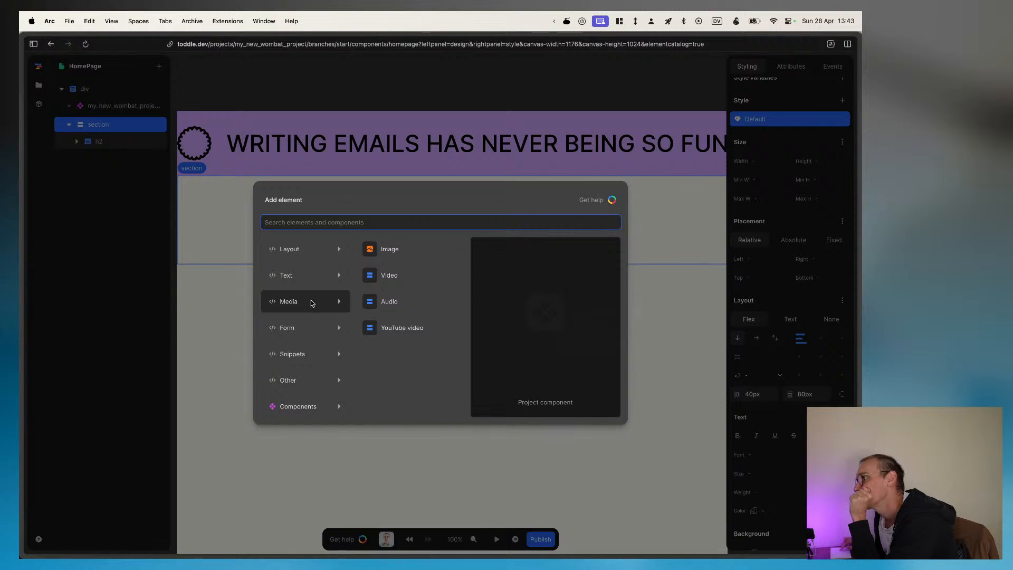
{"action": "mouse_move", "coordinate": [310, 325]}
{"action": "mouse_move", "coordinate": [311, 358]}
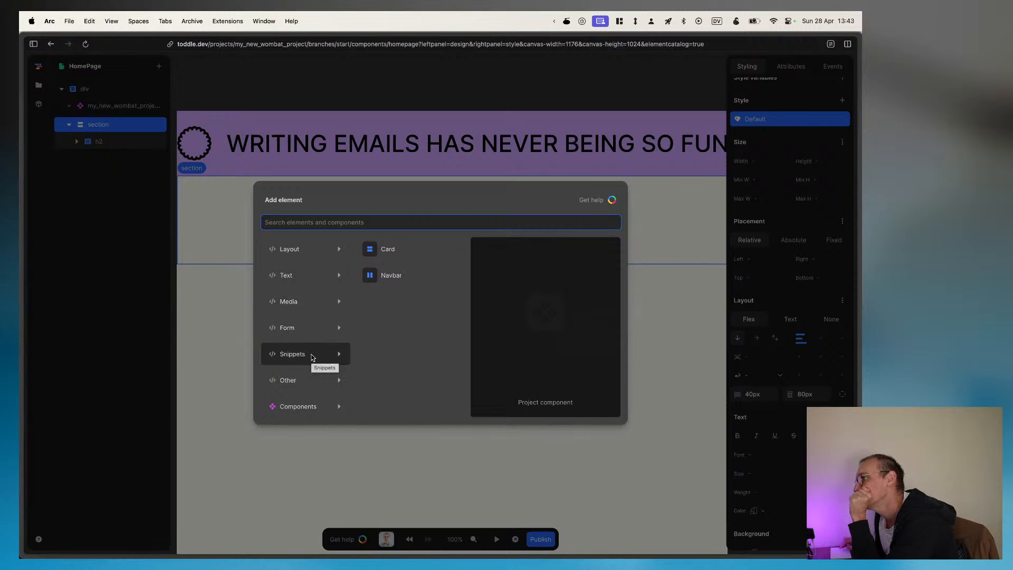
{"action": "mouse_move", "coordinate": [311, 386]}
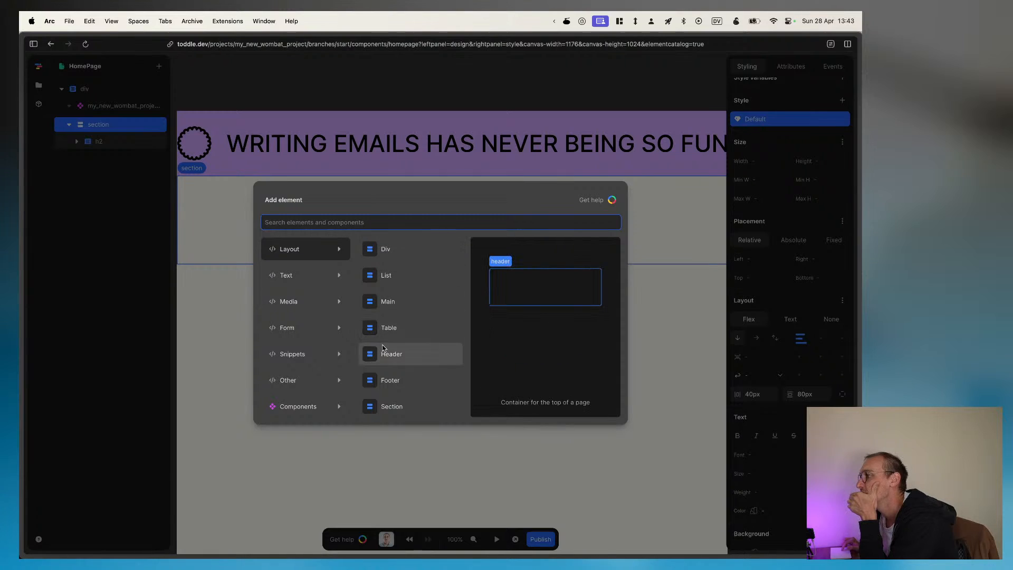
{"action": "type", "text": "artic"}
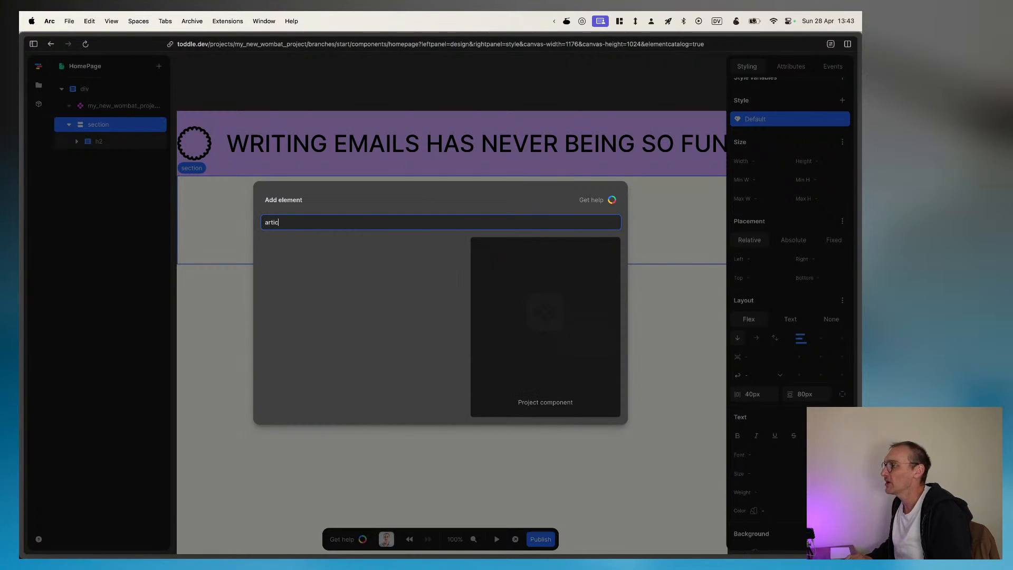
{"action": "type", "text": "le"}
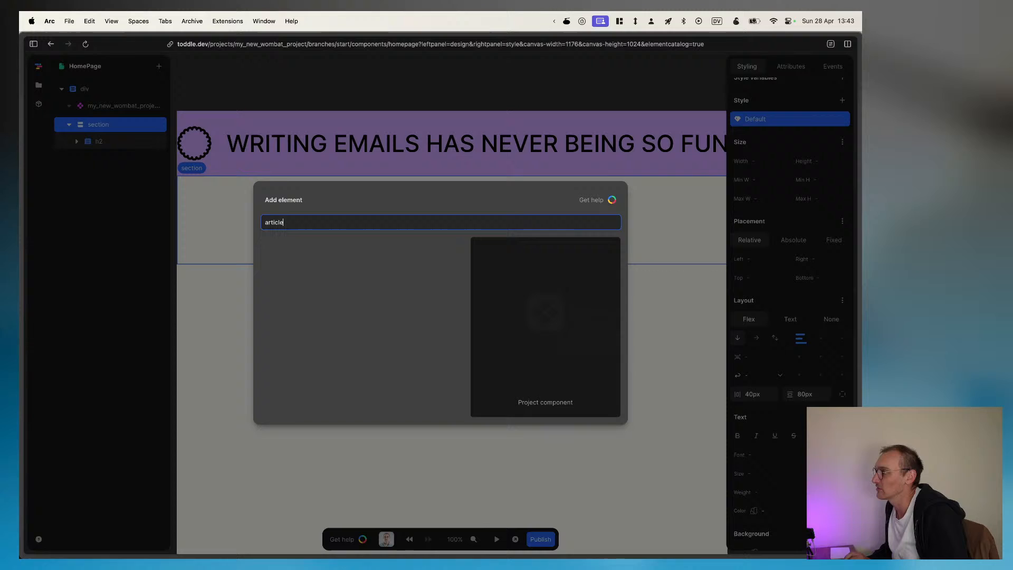
Step: Search the element catalog for "div" and add a Div to the section below the heading
{"action": "key", "text": "super+a"}
{"action": "key", "text": "BackSpace"}
{"action": "type", "text": "div"}
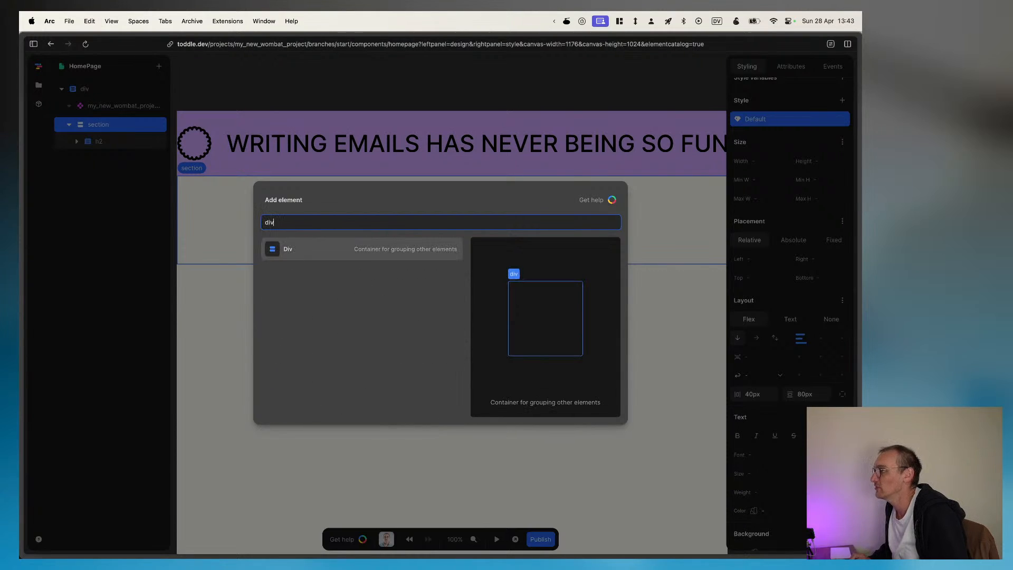
{"action": "key", "text": "Return"}
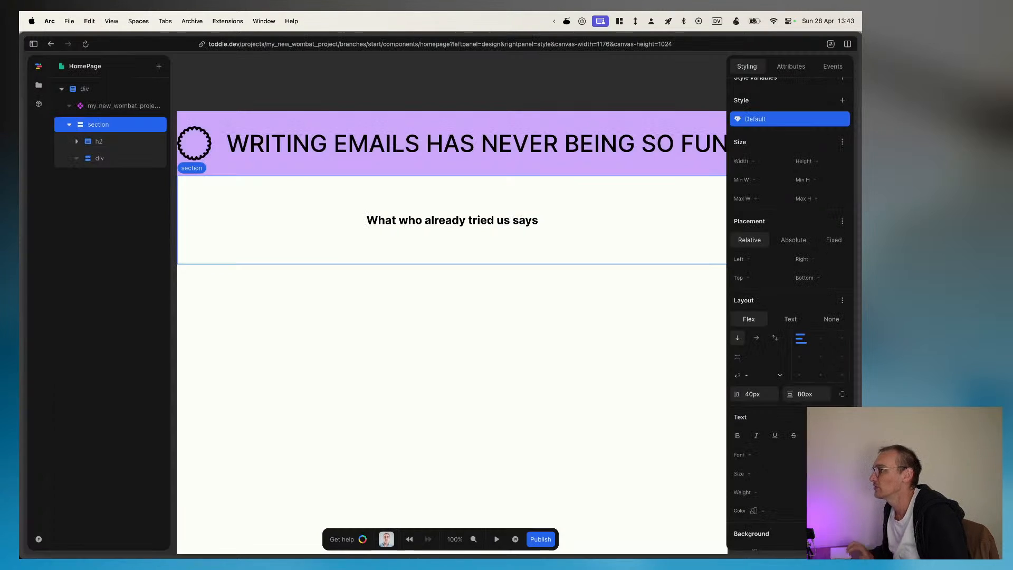
Step: Select the new div in the section and add another Div nested inside it
{"action": "left_click", "coordinate": [90, 160]}
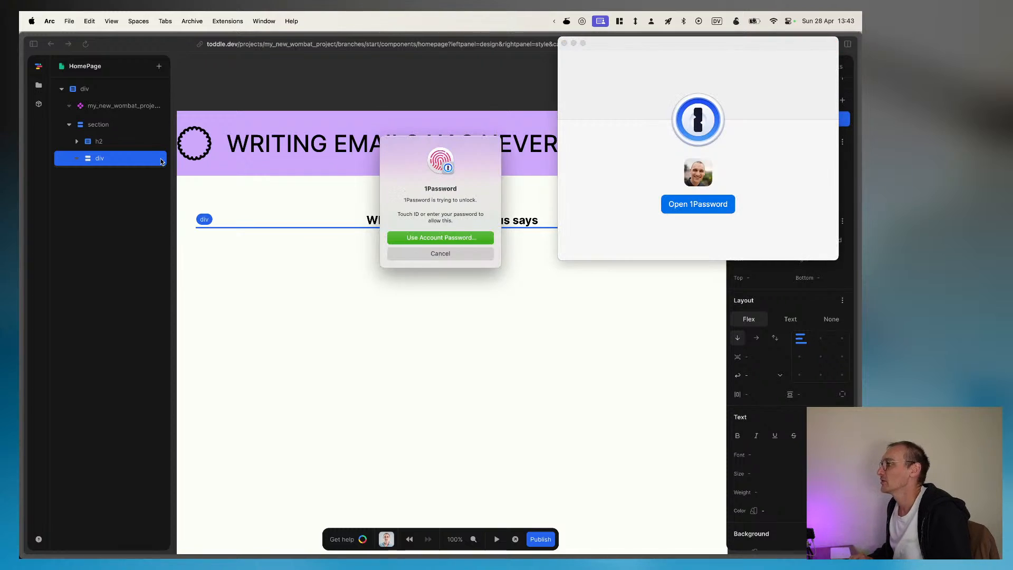
{"action": "key", "text": "Escape"}
{"action": "key", "text": "Escape"}
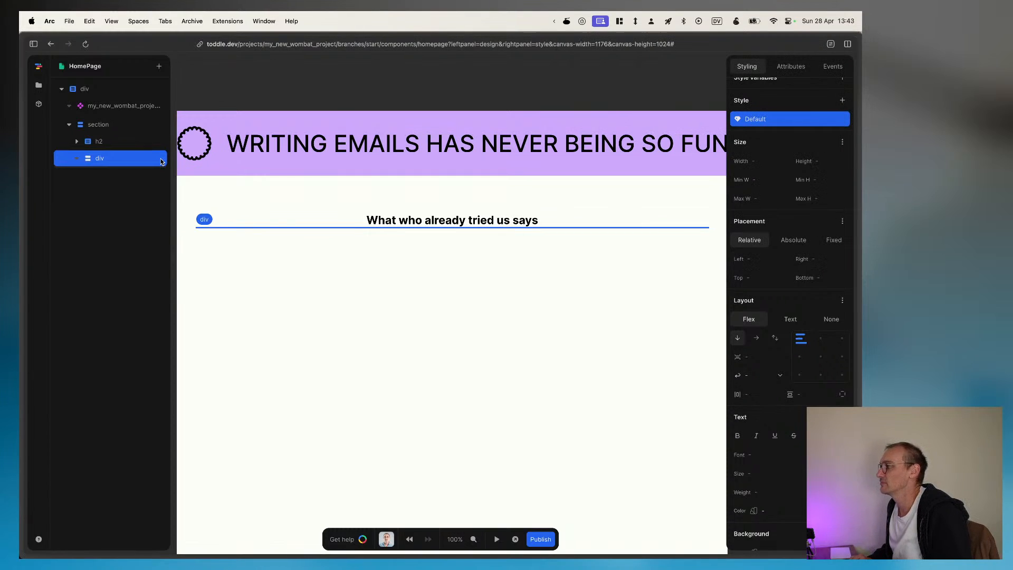
{"action": "type", "text": "adiv"}
{"action": "key", "text": "Return"}
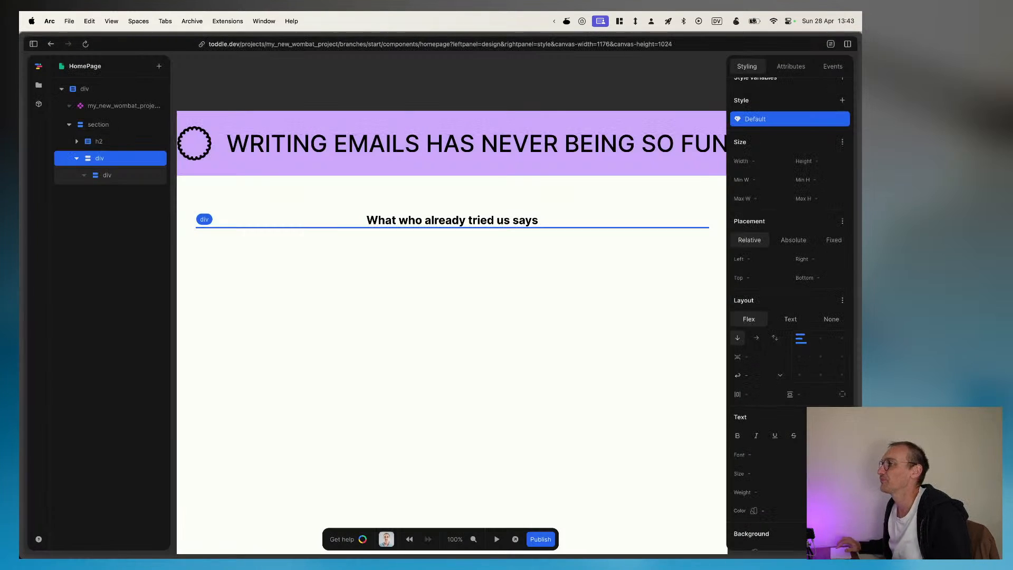
Step: Change the nested div's HTML tag to article
{"action": "left_click", "coordinate": [127, 178]}
{"action": "left_click", "coordinate": [784, 67]}
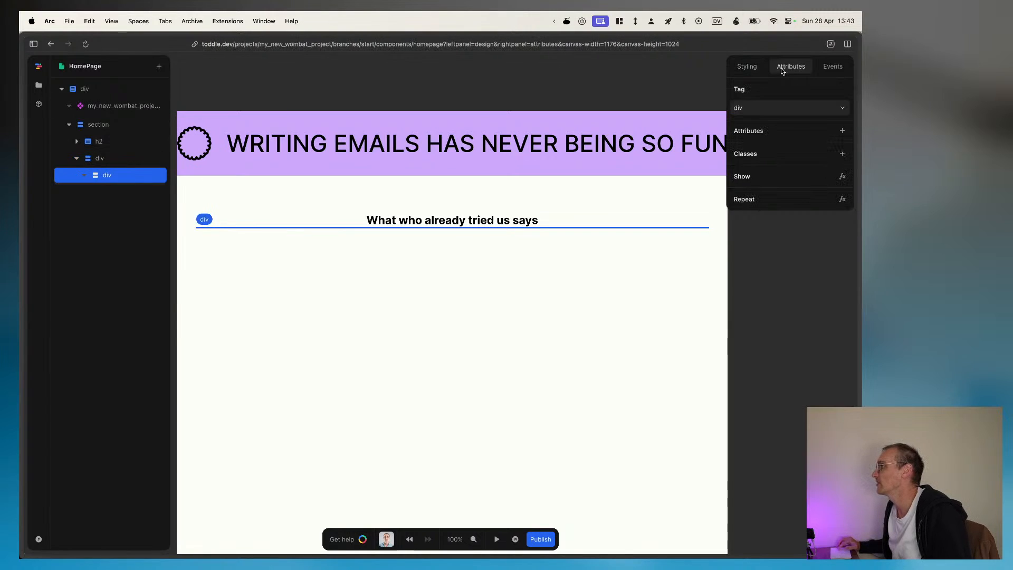
{"action": "left_click", "coordinate": [765, 106]}
{"action": "type", "text": "artic"}
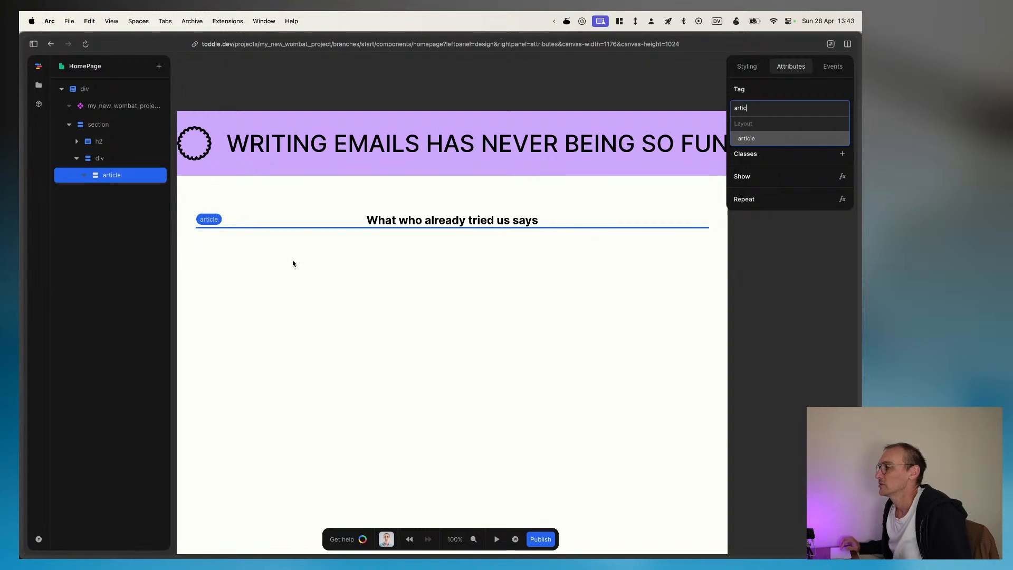
{"action": "key", "text": "Return"}
Step: Try a width of 33% on the article inside the container div, and clear the value again
{"action": "left_click", "coordinate": [110, 158]}
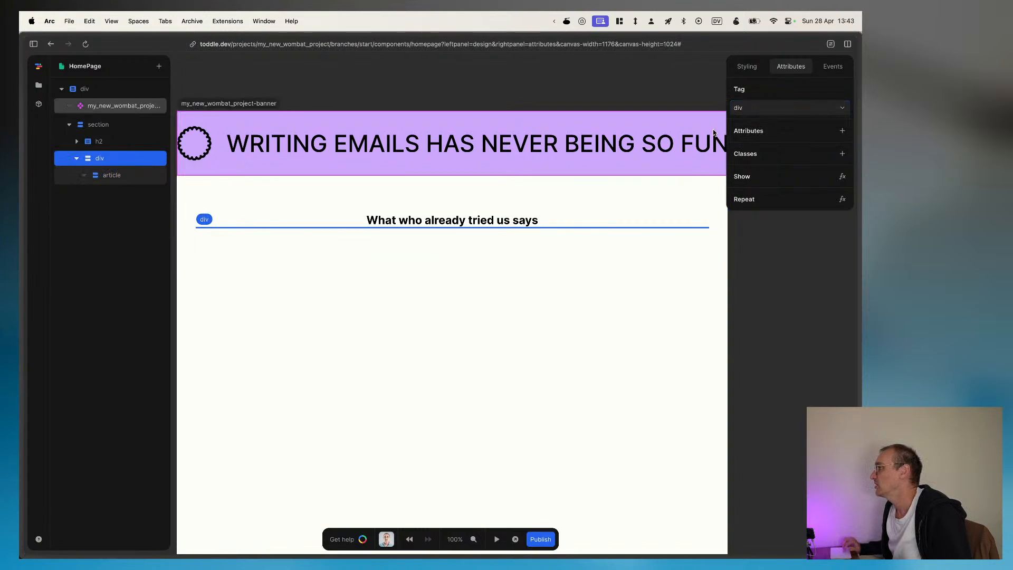
{"action": "left_click", "coordinate": [744, 67]}
{"action": "scroll", "coordinate": [804, 382], "scroll_direction": "down", "scroll_amount": 5}
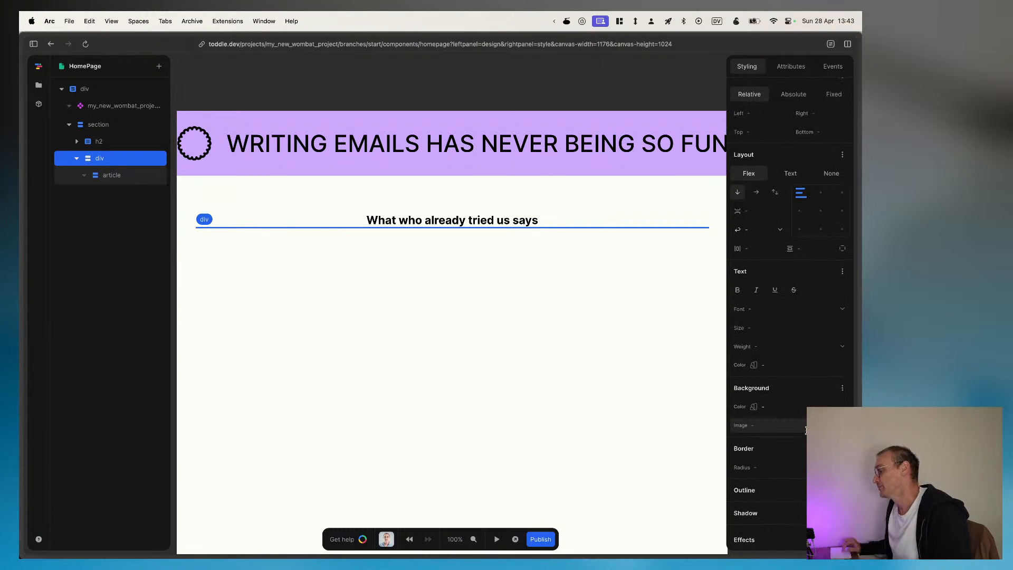
{"action": "scroll", "coordinate": [805, 412], "scroll_direction": "down", "scroll_amount": 1}
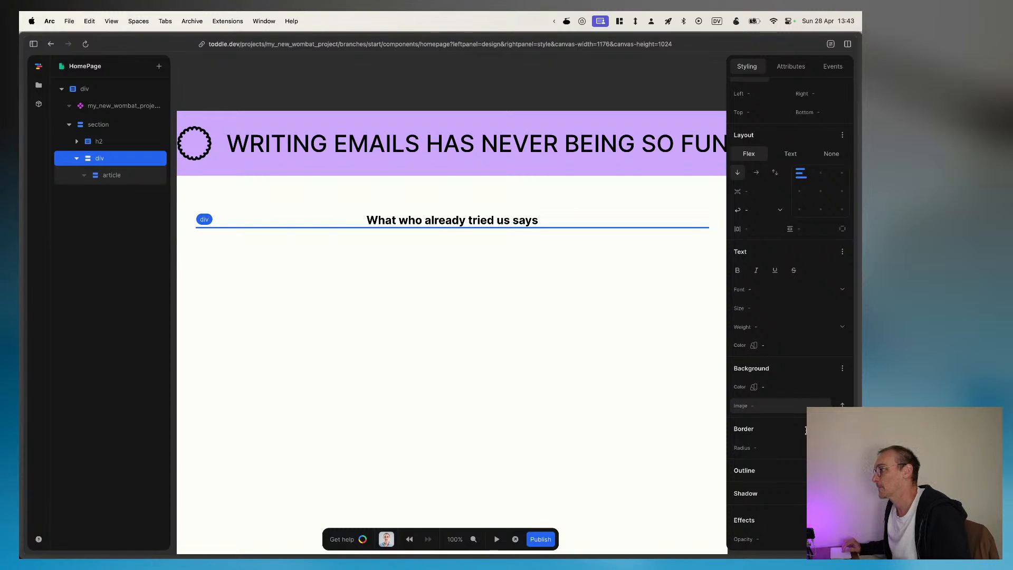
{"action": "left_click", "coordinate": [106, 177]}
{"action": "scroll", "coordinate": [758, 239], "scroll_direction": "up", "scroll_amount": 5}
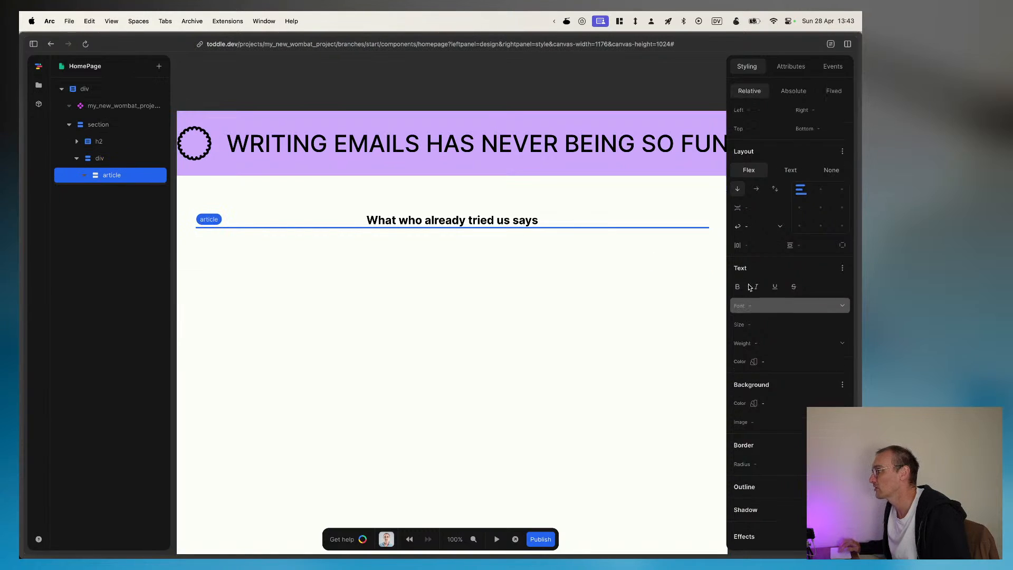
{"action": "left_click", "coordinate": [766, 174]}
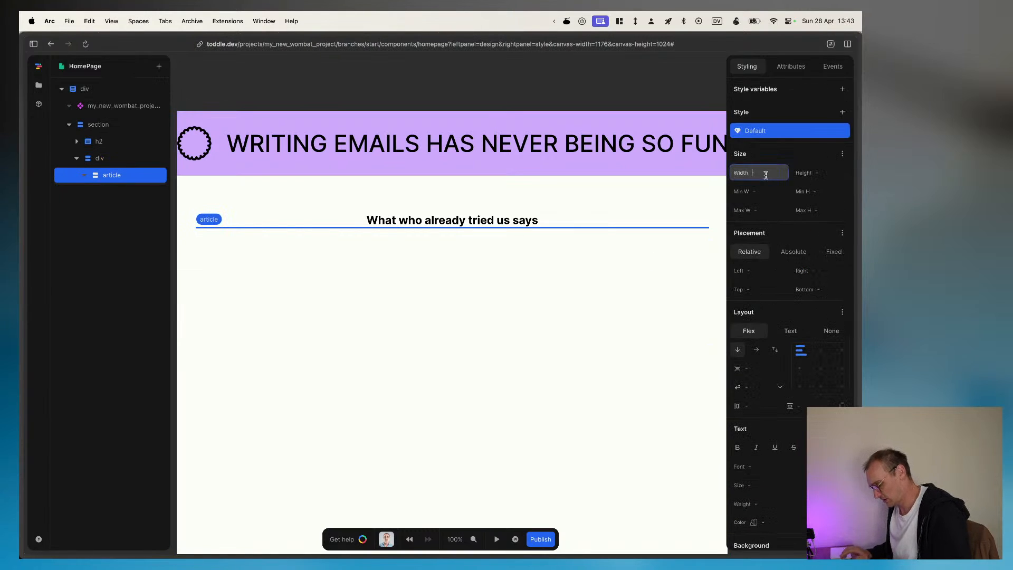
{"action": "type", "text": "33"}
{"action": "key", "text": "super+a"}
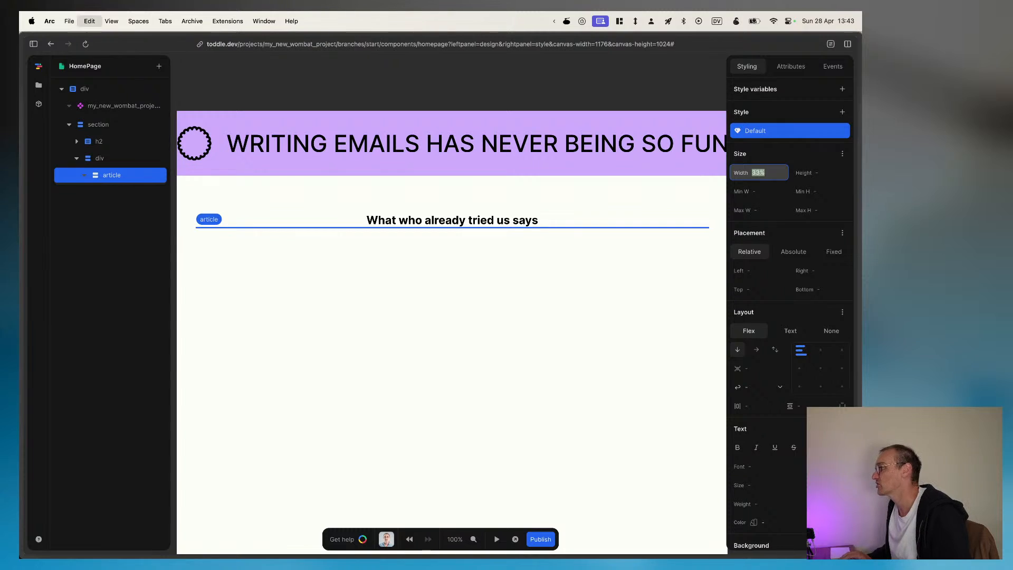
{"action": "key", "text": "BackSpace"}
Step: Select the div containing the article and examine its layout, other styling options and attributes
{"action": "left_click", "coordinate": [127, 158]}
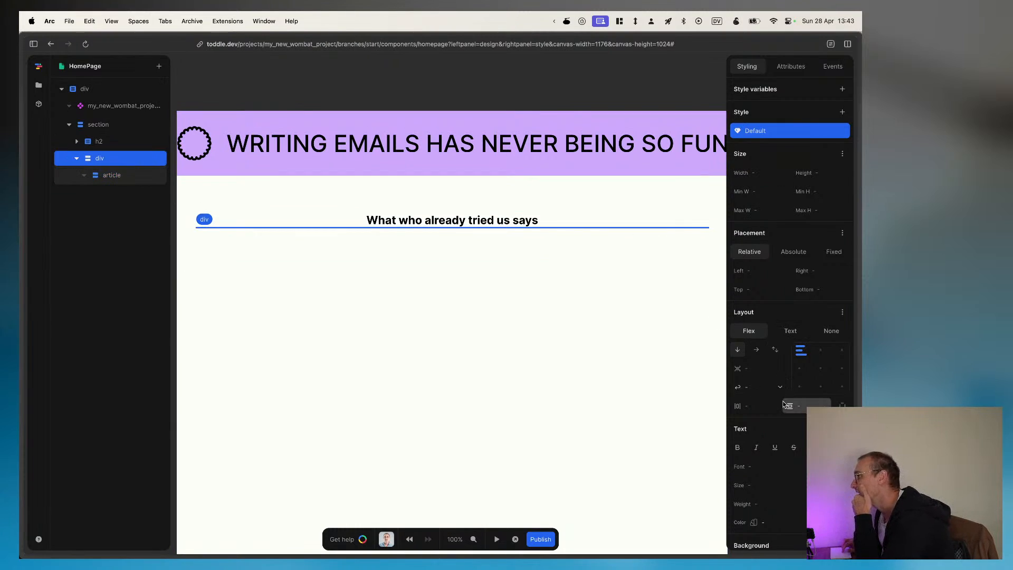
{"action": "scroll", "coordinate": [813, 354], "scroll_direction": "down", "scroll_amount": 2}
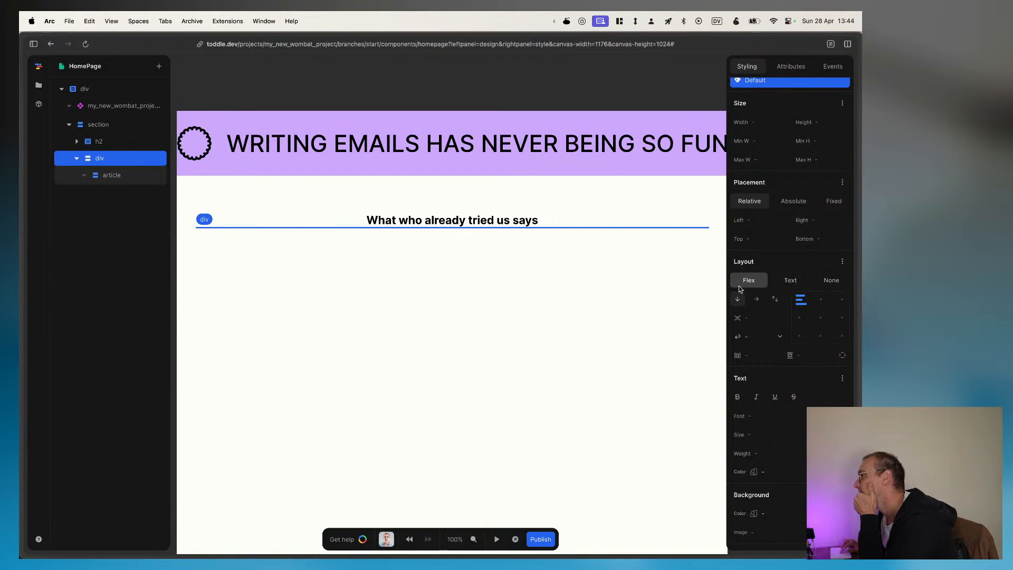
{"action": "left_click", "coordinate": [843, 262]}
{"action": "left_click", "coordinate": [842, 261]}
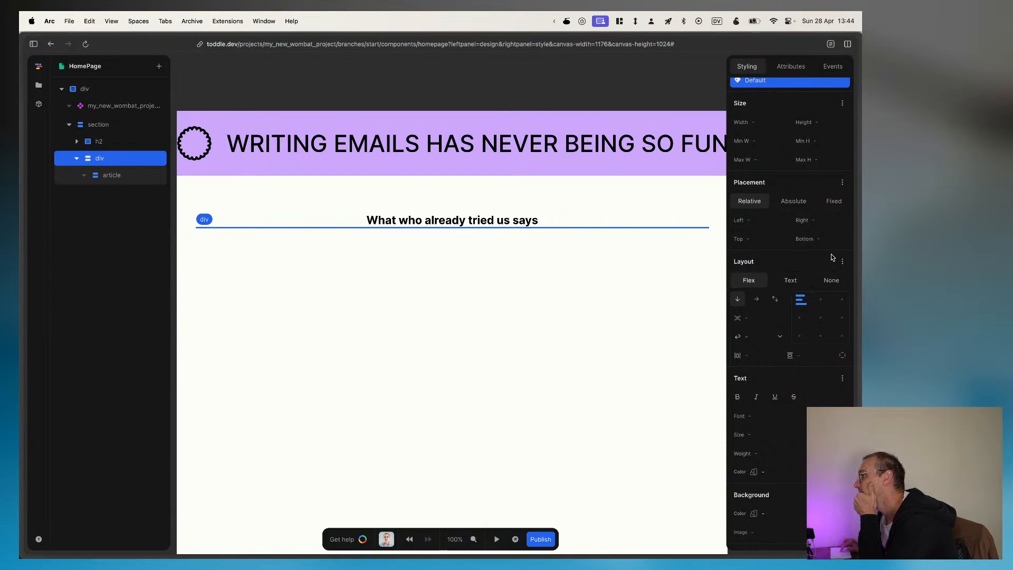
{"action": "scroll", "coordinate": [829, 356], "scroll_direction": "down", "scroll_amount": 2}
{"action": "scroll", "coordinate": [829, 359], "scroll_direction": "down", "scroll_amount": 6}
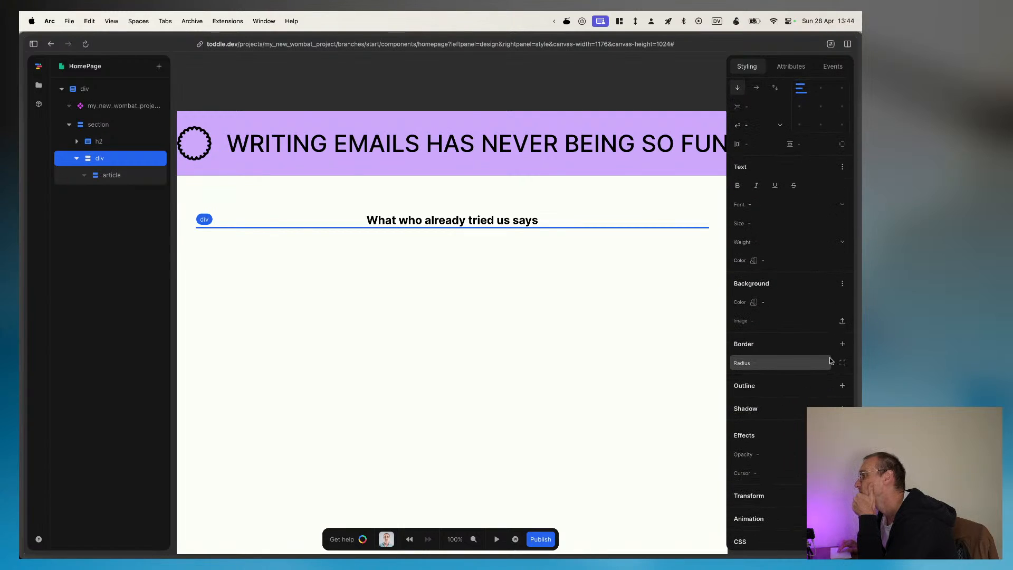
{"action": "scroll", "coordinate": [831, 361], "scroll_direction": "down", "scroll_amount": 1}
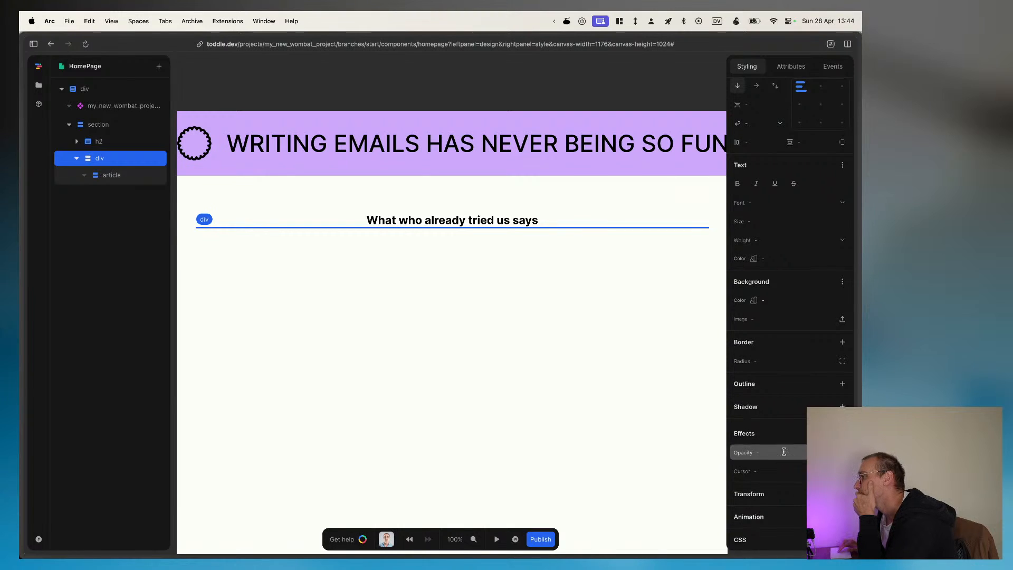
{"action": "scroll", "coordinate": [785, 452], "scroll_direction": "up", "scroll_amount": 3}
{"action": "scroll", "coordinate": [784, 451], "scroll_direction": "up", "scroll_amount": 5}
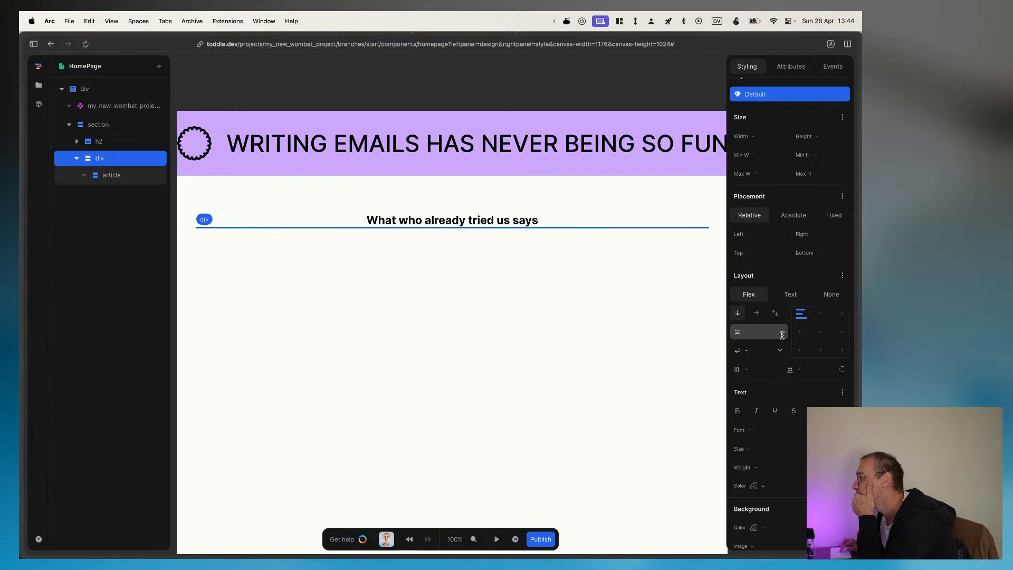
{"action": "scroll", "coordinate": [784, 350], "scroll_direction": "up", "scroll_amount": 1}
{"action": "scroll", "coordinate": [784, 350], "scroll_direction": "up", "scroll_amount": 1}
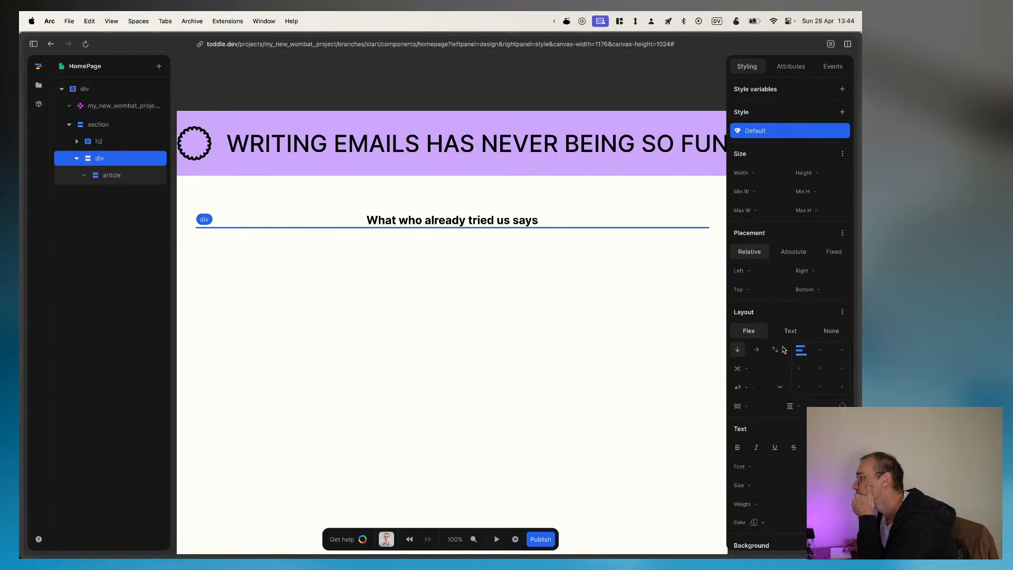
{"action": "left_click", "coordinate": [790, 66]}
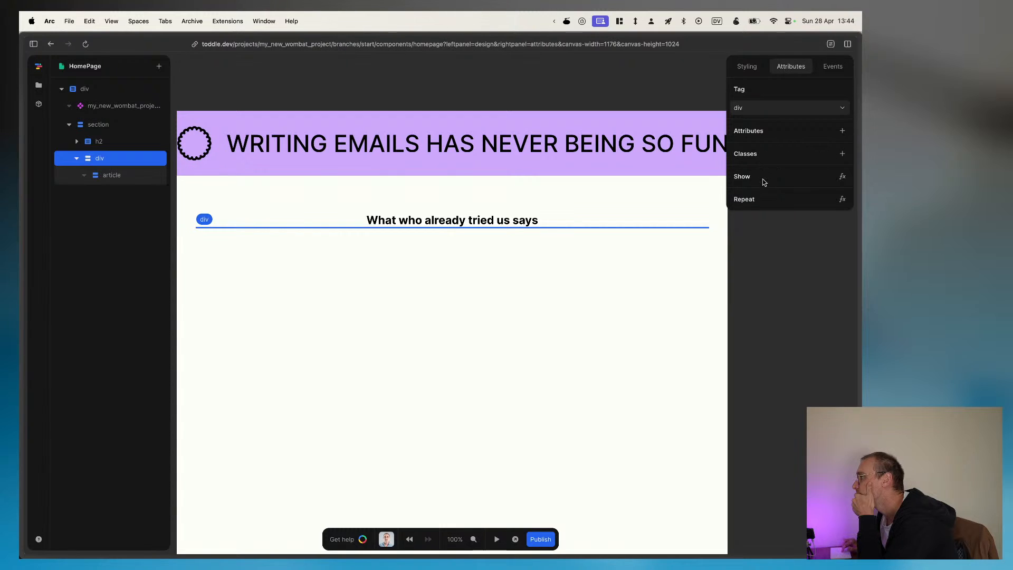
{"action": "left_click", "coordinate": [744, 69]}
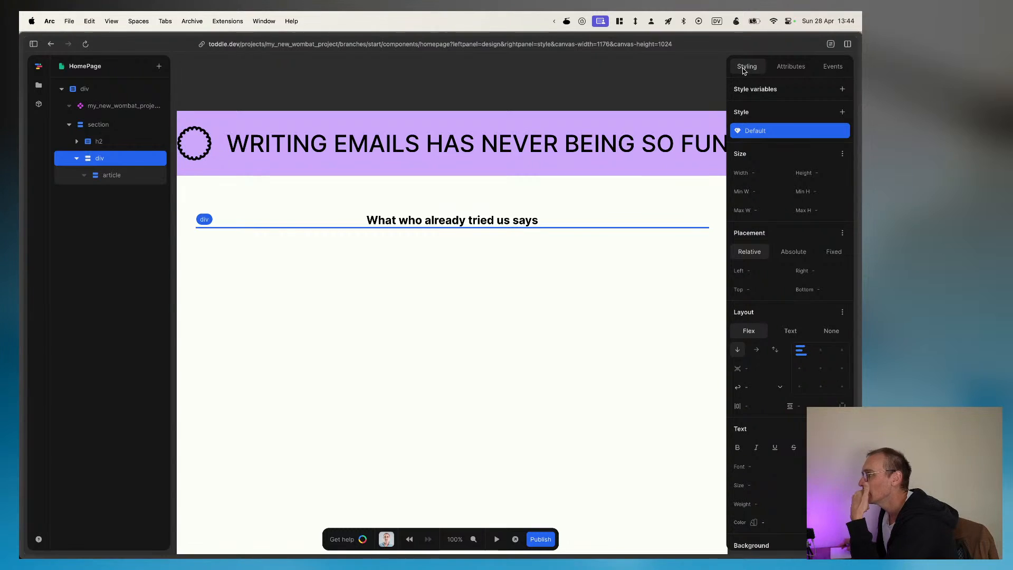
Step: Set the width of the article inside the container div to 33.33%
{"action": "left_click", "coordinate": [578, 228]}
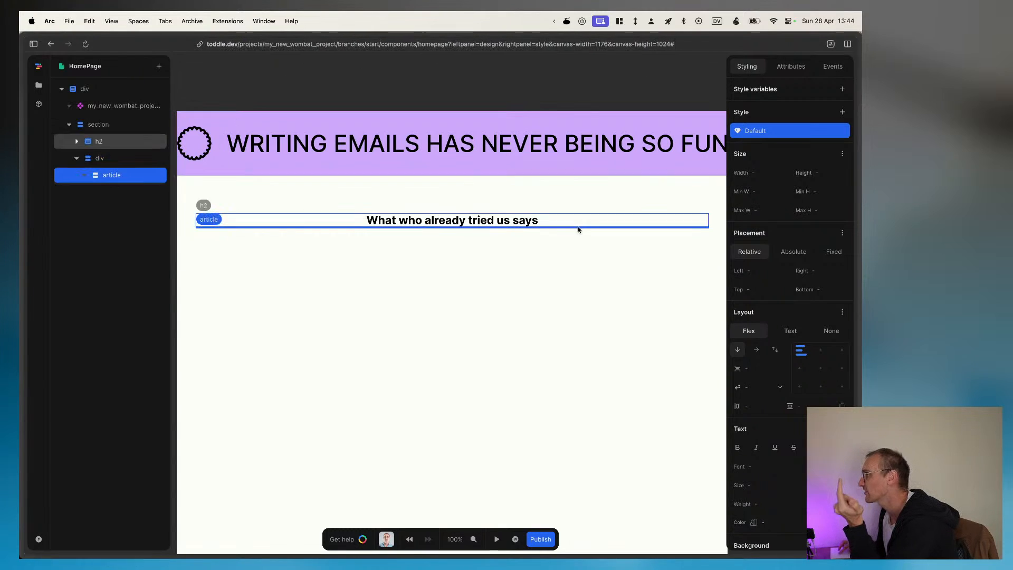
{"action": "left_click", "coordinate": [758, 179]}
{"action": "type", "text": "3"}
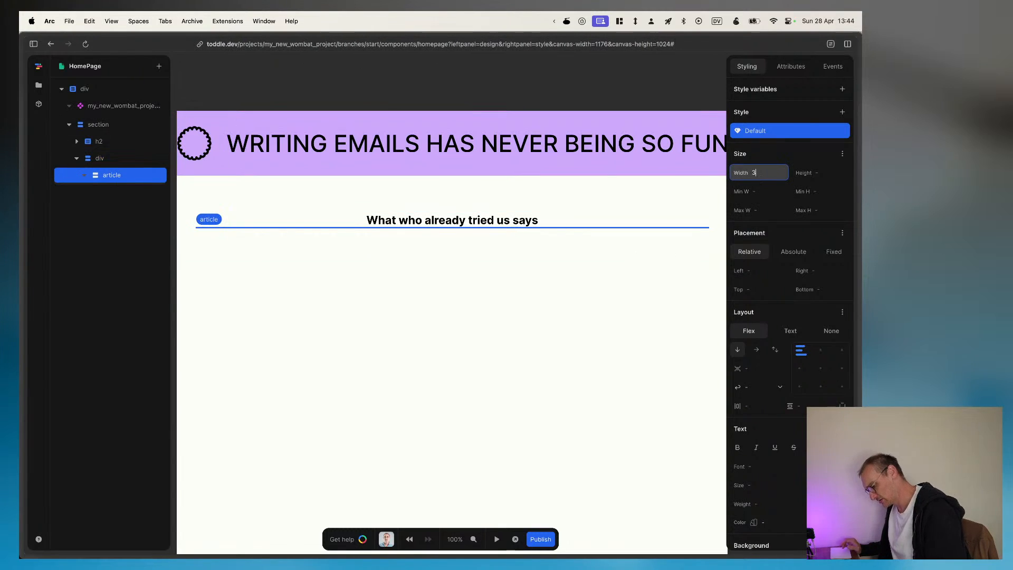
{"action": "type", "text": "3.33"}
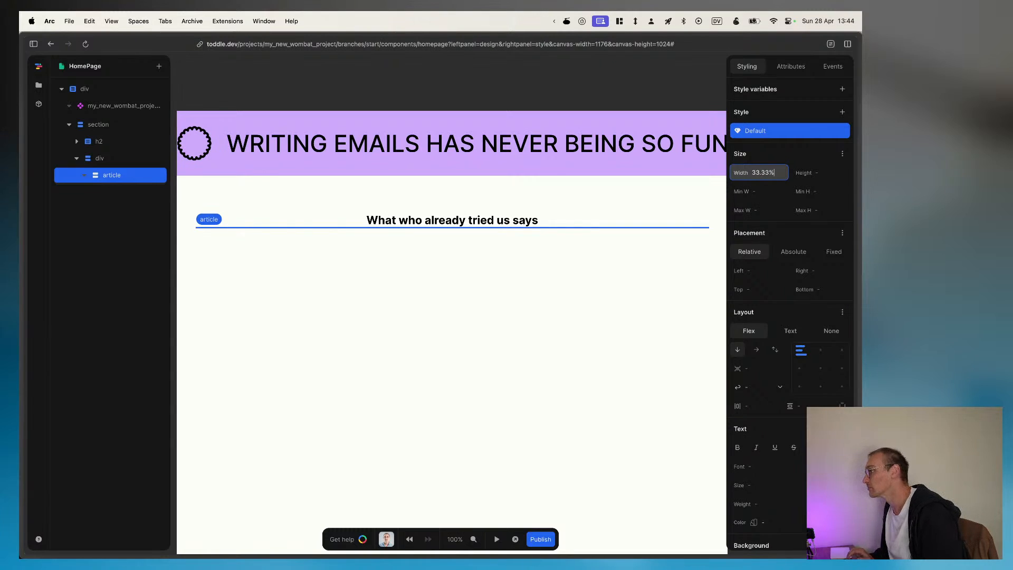
{"action": "key", "text": "Return"}
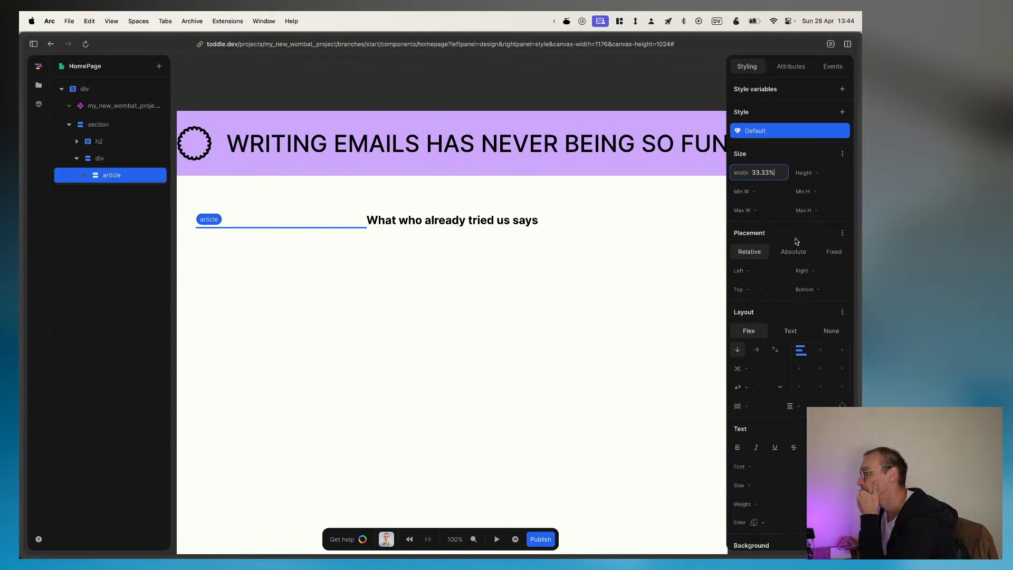
Step: Start a Repeat formula on the article with an Array feeding its output
{"action": "mouse_move", "coordinate": [21, 195]}
{"action": "left_click", "coordinate": [111, 179]}
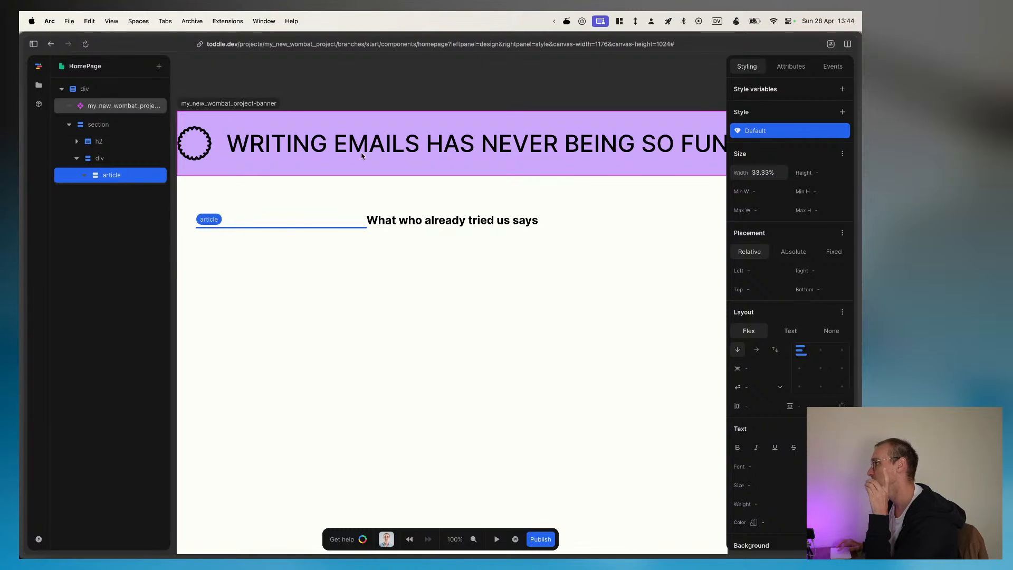
{"action": "left_click", "coordinate": [794, 64]}
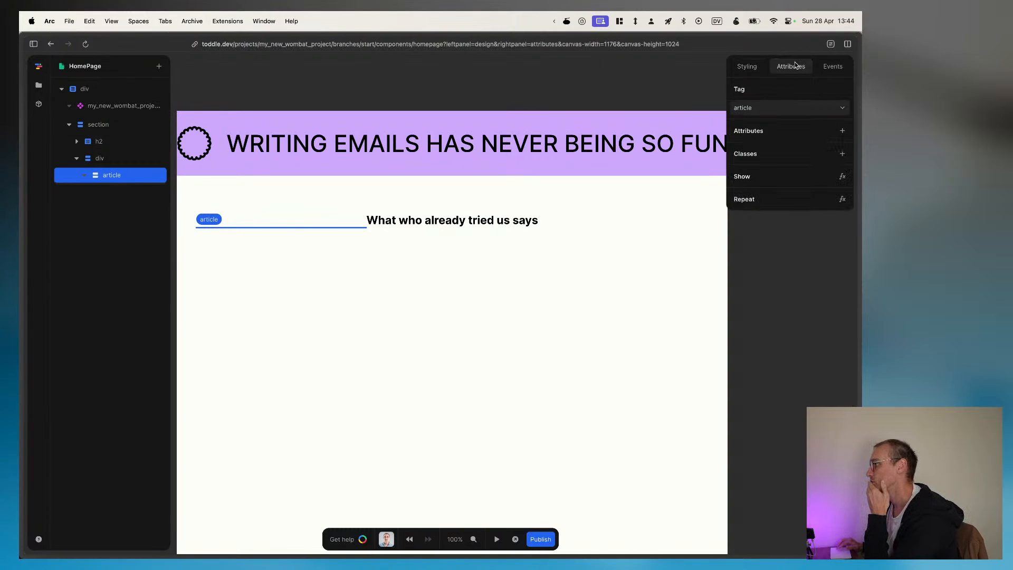
{"action": "left_click", "coordinate": [842, 200]}
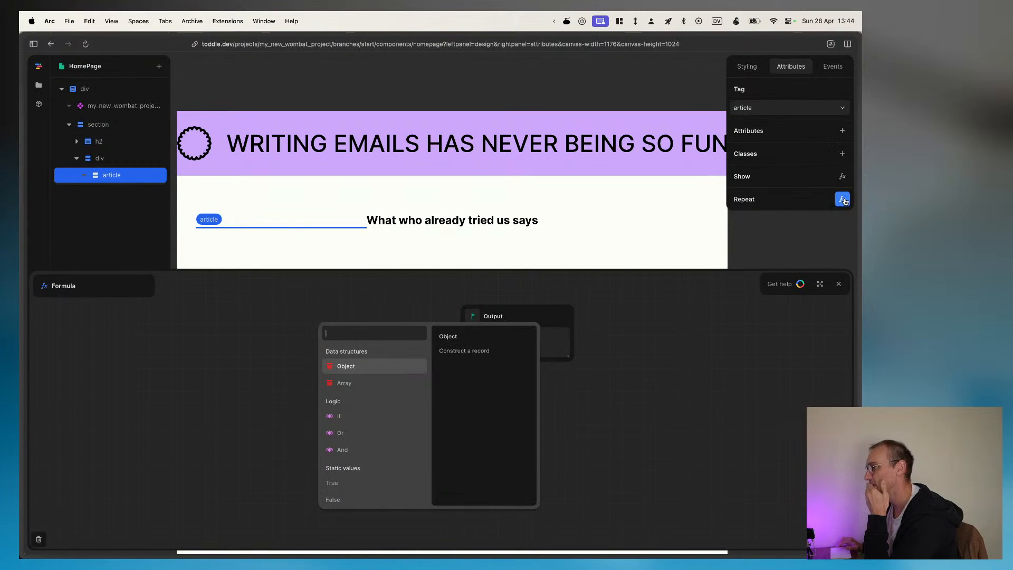
{"action": "left_click", "coordinate": [344, 383]}
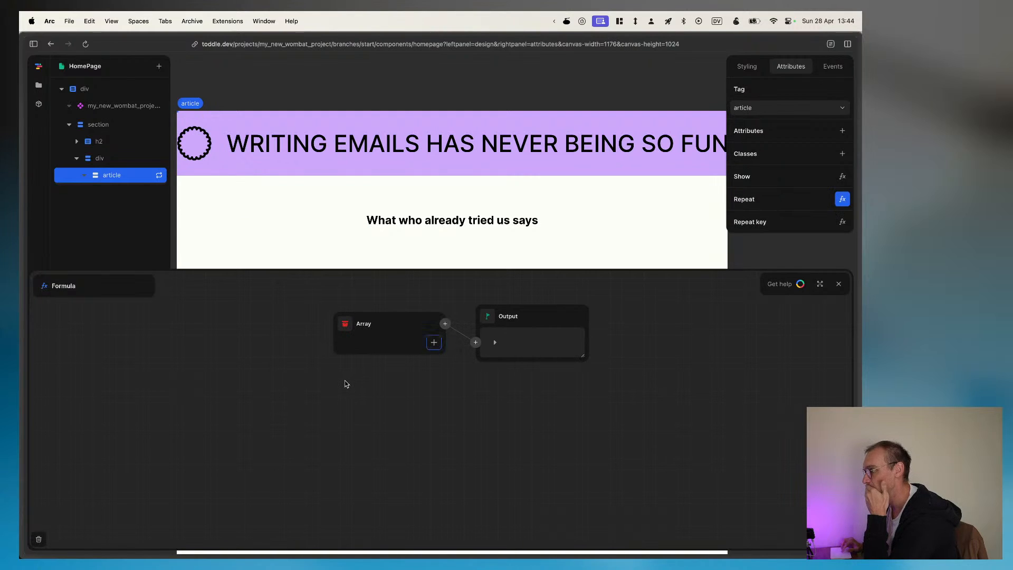
Step: Try an array item with the value object in the Repeat formula, and remove the item again
{"action": "left_click", "coordinate": [433, 343]}
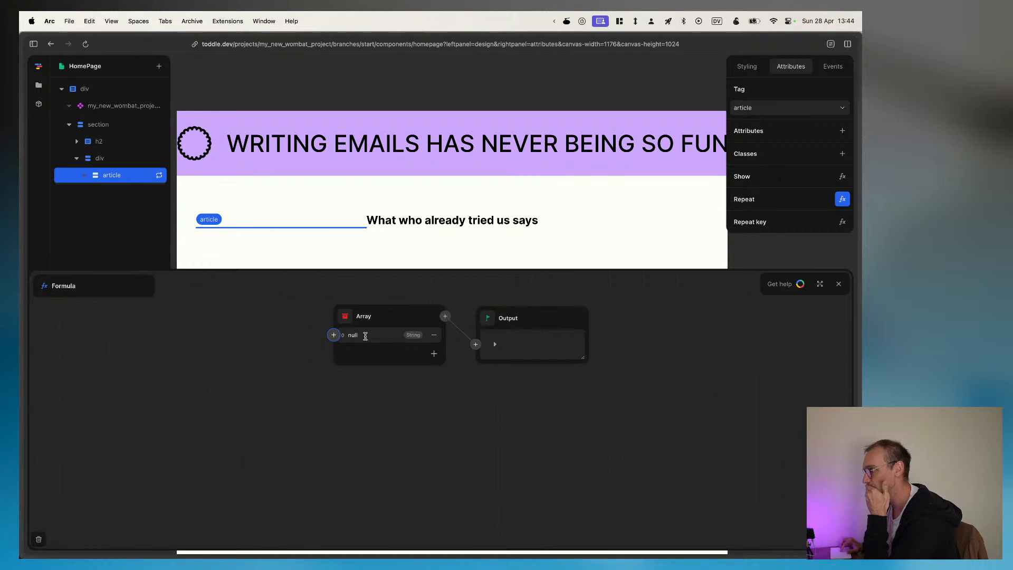
{"action": "left_click", "coordinate": [365, 336]}
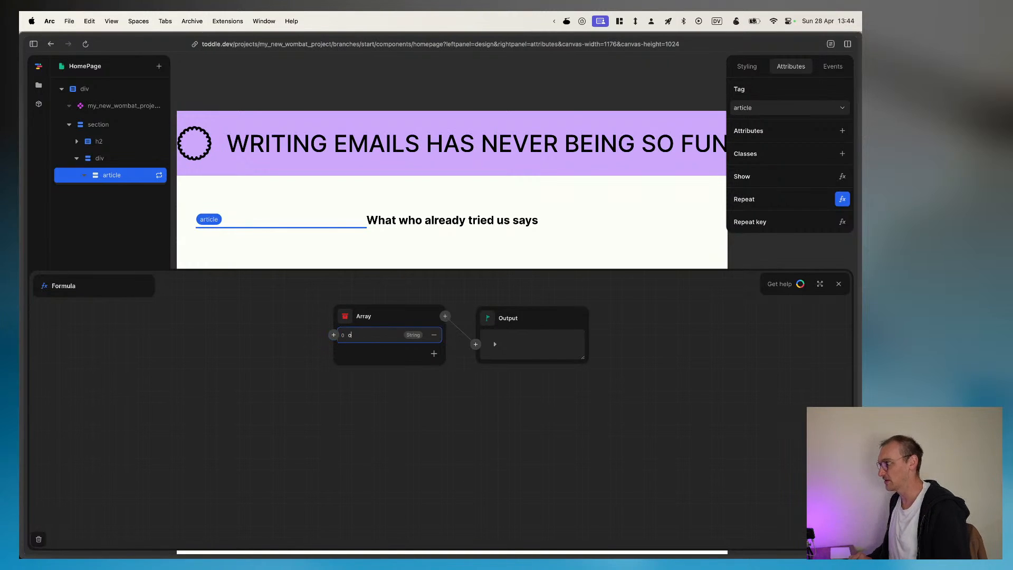
{"action": "type", "text": "object"}
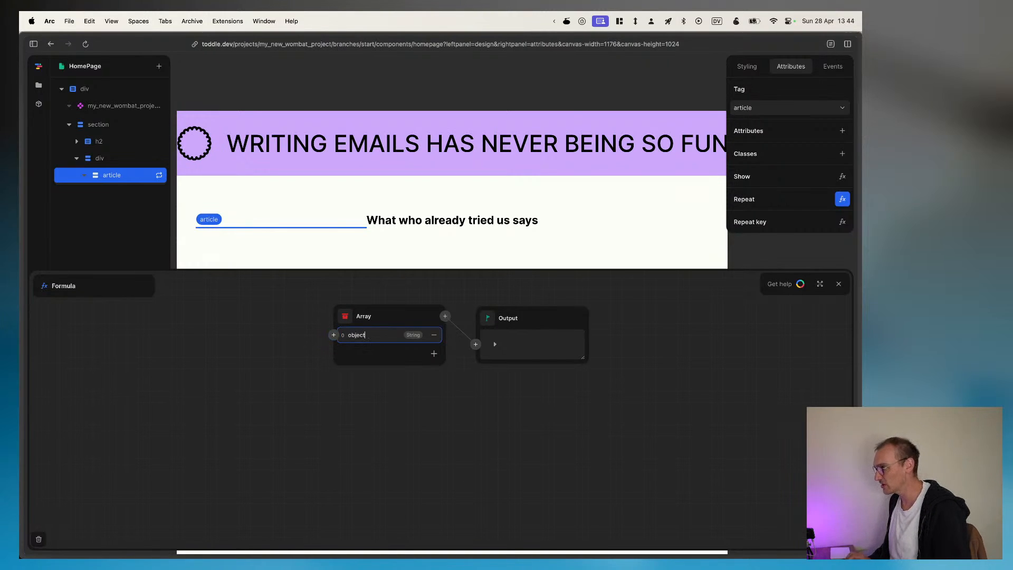
{"action": "left_click", "coordinate": [413, 337]}
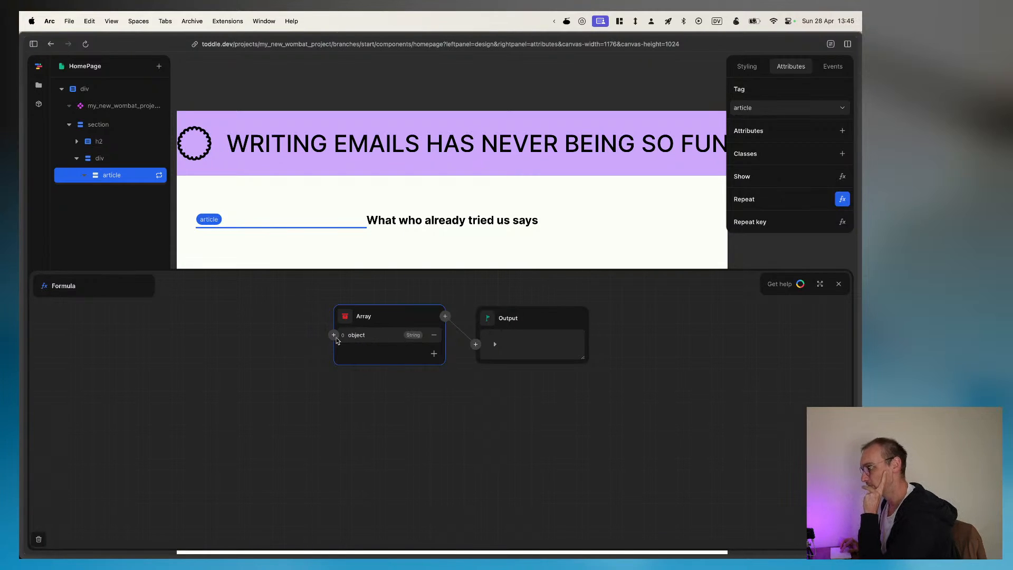
{"action": "left_click", "coordinate": [334, 335]}
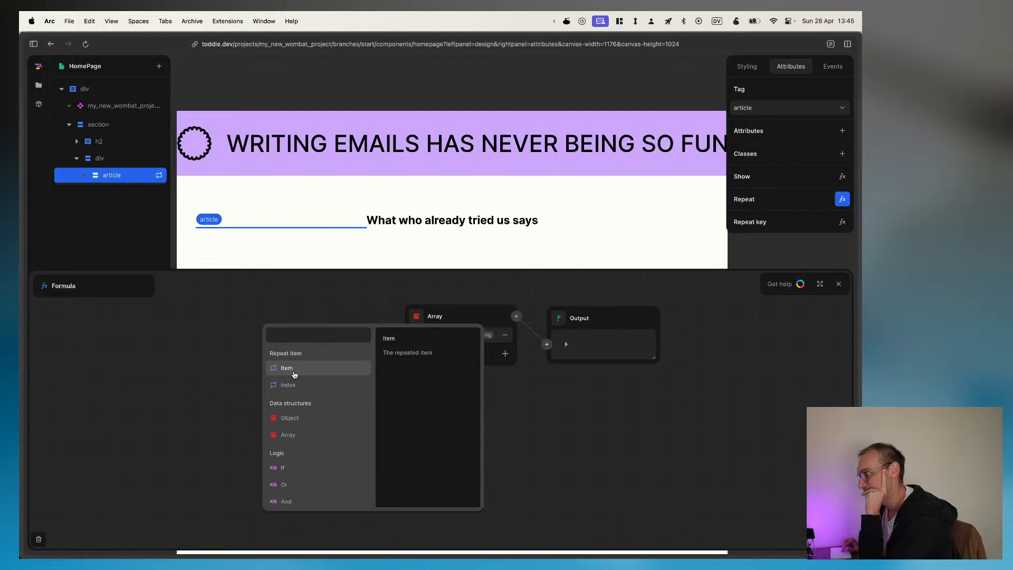
{"action": "left_click", "coordinate": [497, 321]}
{"action": "left_click", "coordinate": [434, 335]}
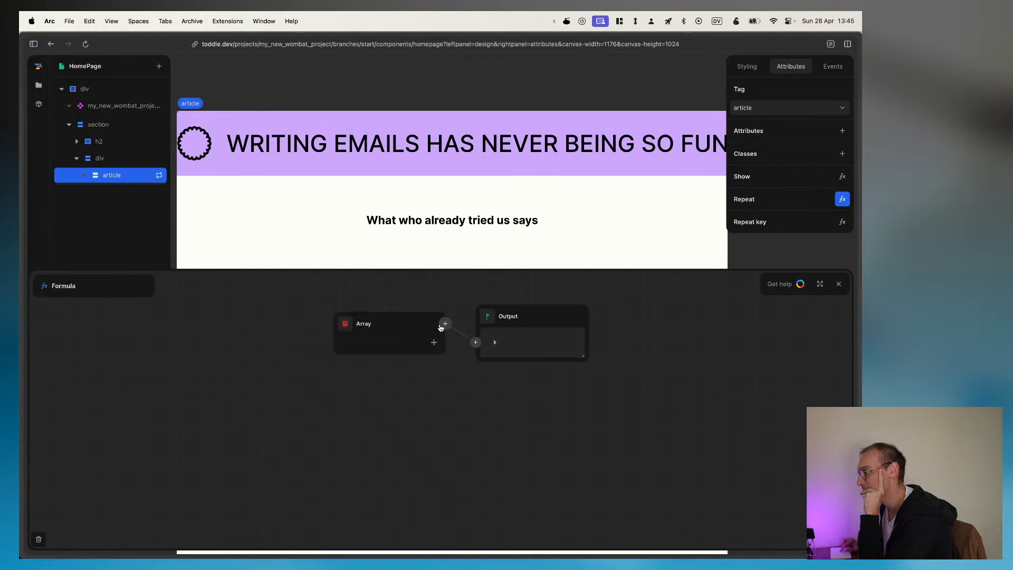
Step: Replace the Array in the article's Repeat formula with an Object
{"action": "left_click", "coordinate": [434, 345]}
{"action": "left_click", "coordinate": [444, 316]}
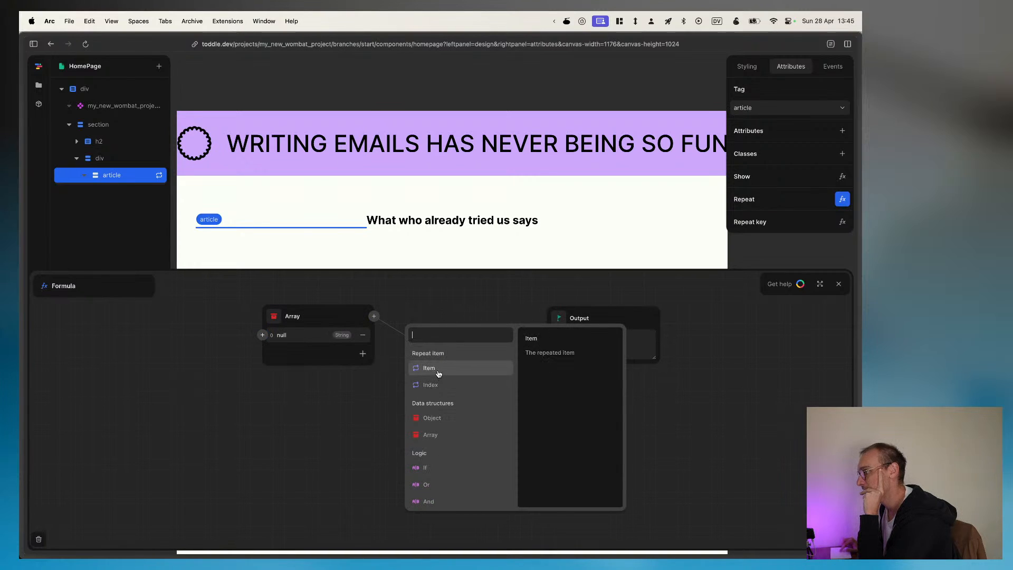
{"action": "left_click", "coordinate": [437, 419]}
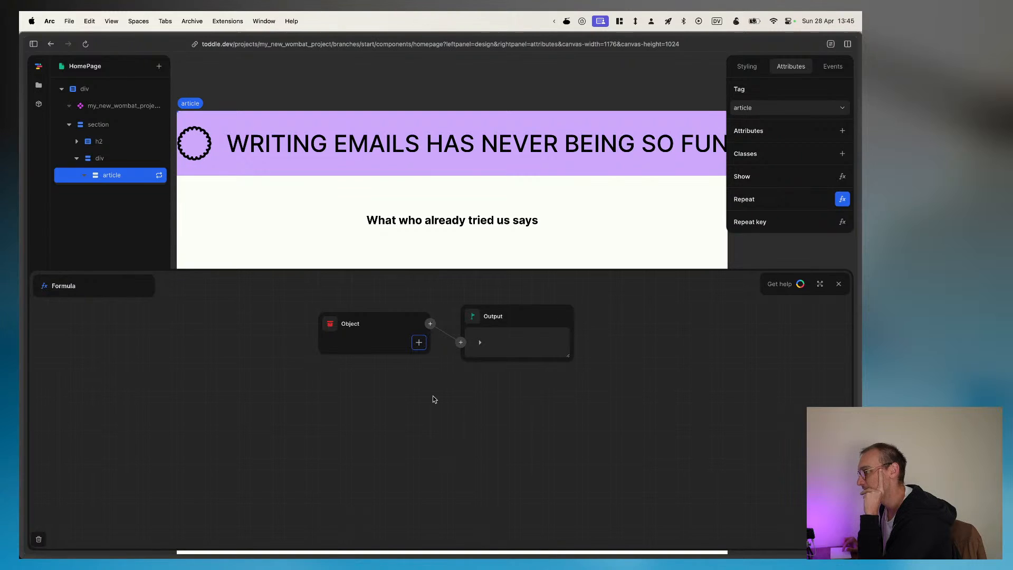
Step: Add an entry to the object with the key person and the value name
{"action": "left_click", "coordinate": [419, 343]}
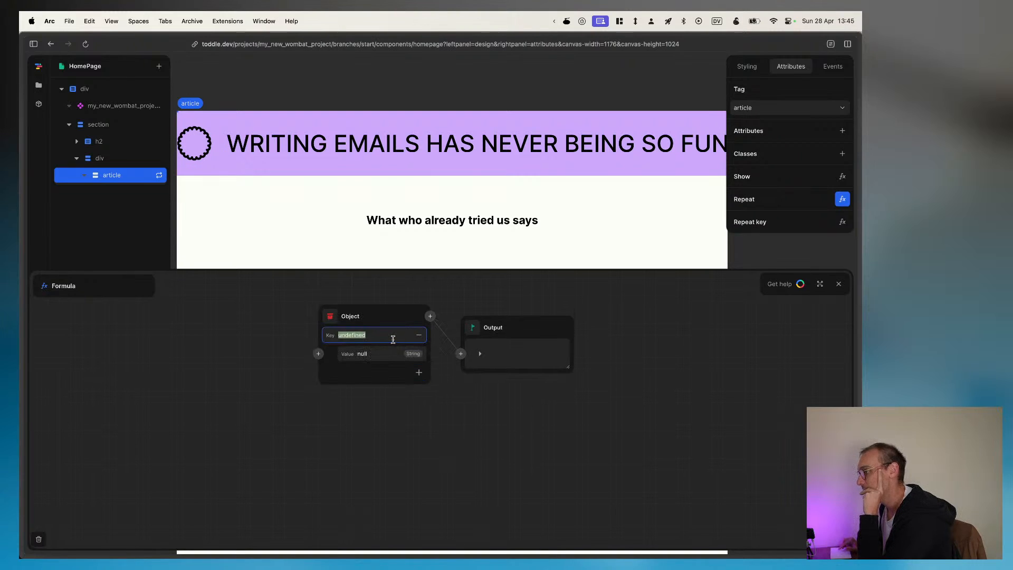
{"action": "type", "text": "person"}
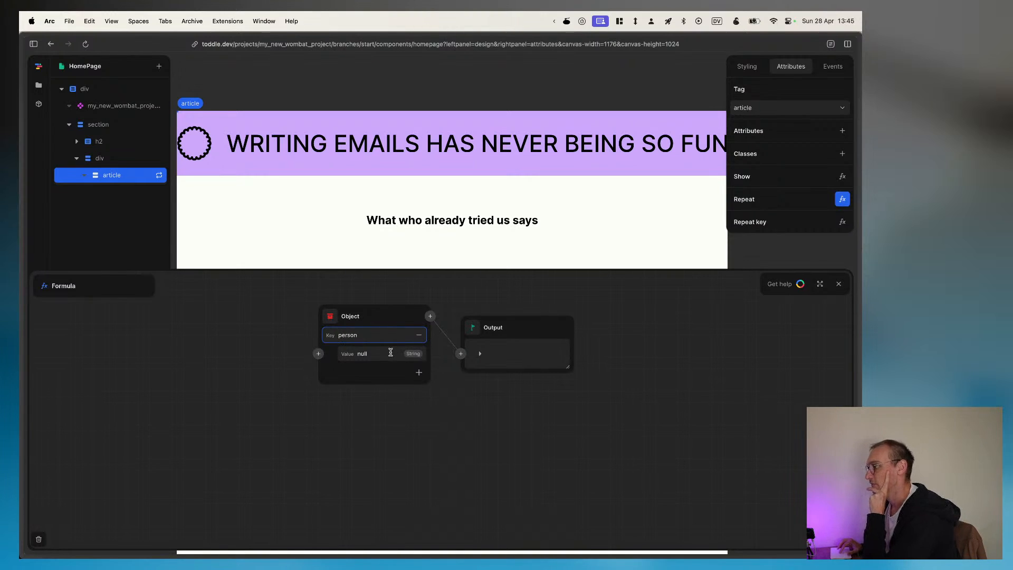
{"action": "left_click", "coordinate": [389, 353]}
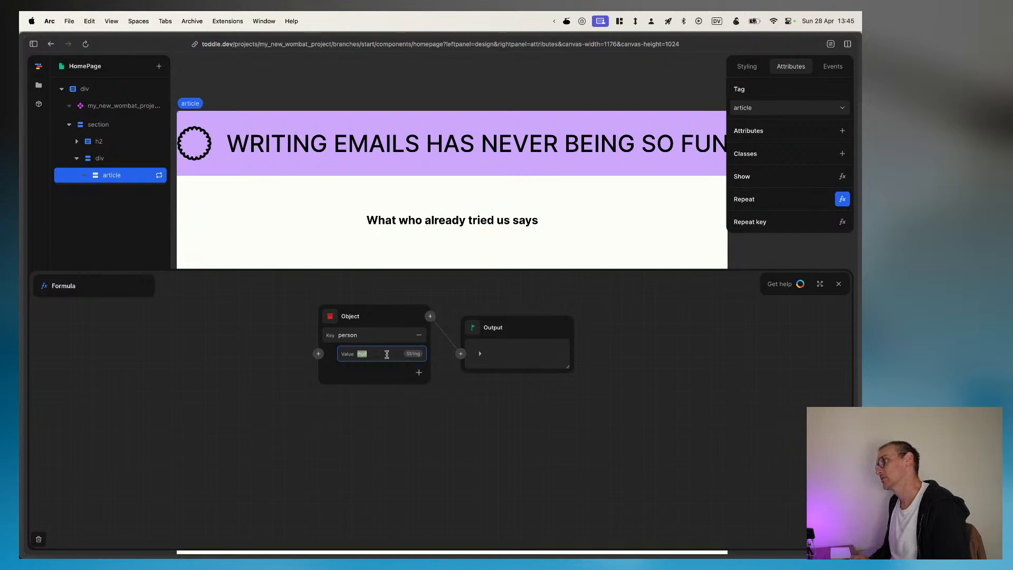
{"action": "type", "text": "name"}
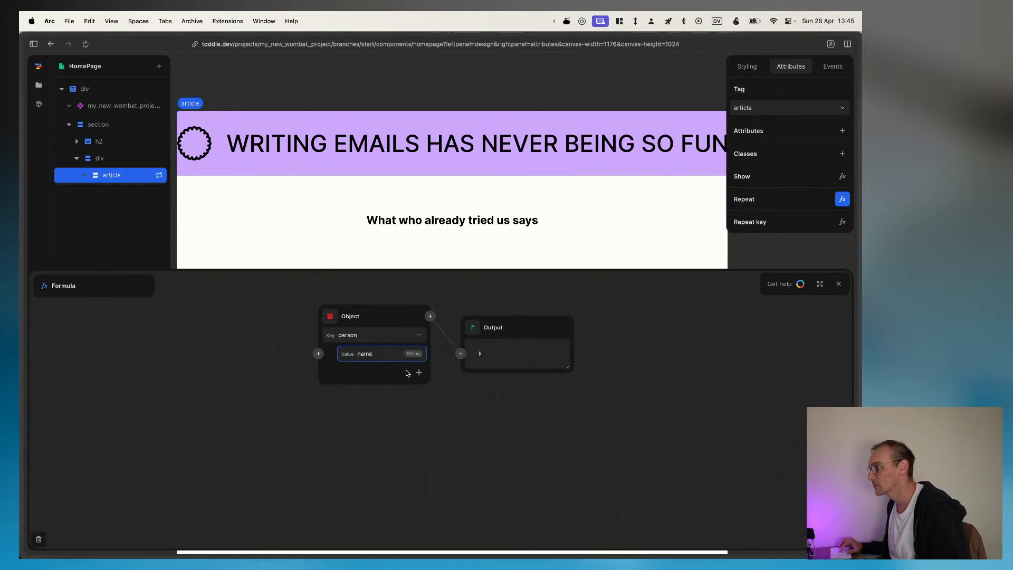
{"action": "left_click", "coordinate": [419, 373]}
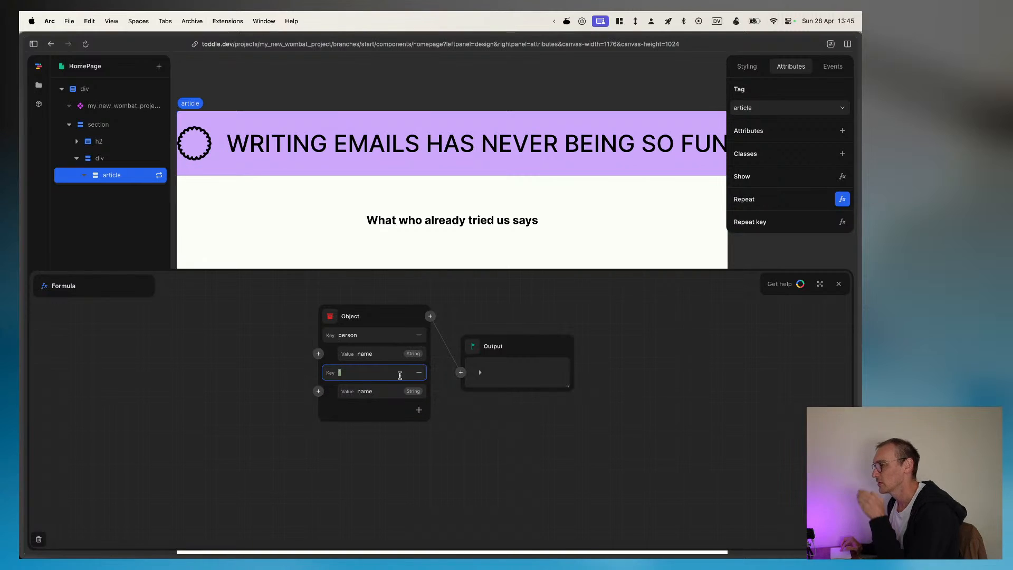
{"action": "left_click", "coordinate": [419, 372]}
{"action": "left_click", "coordinate": [318, 354]}
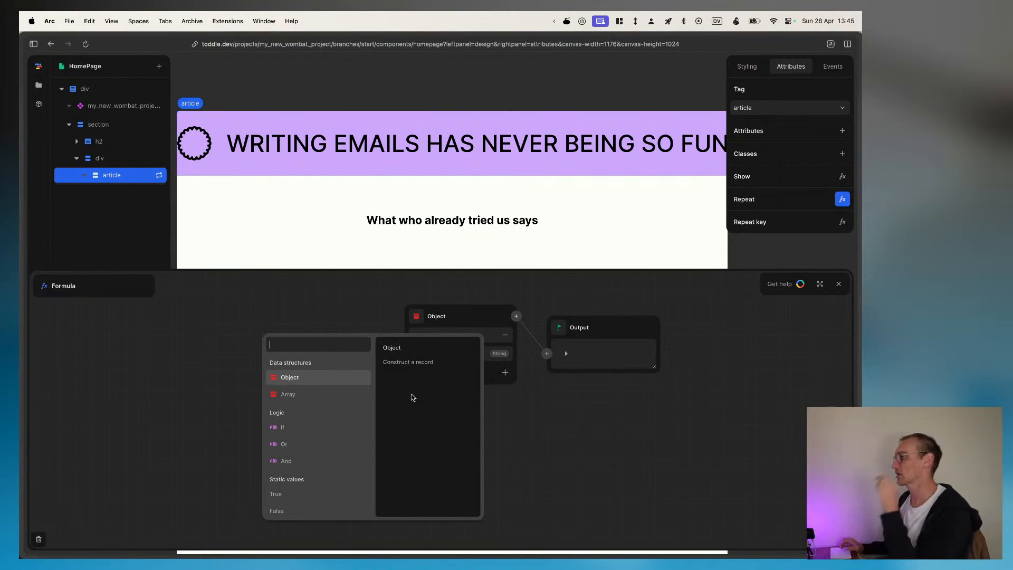
{"action": "scroll", "coordinate": [350, 437], "scroll_direction": "down", "scroll_amount": 6}
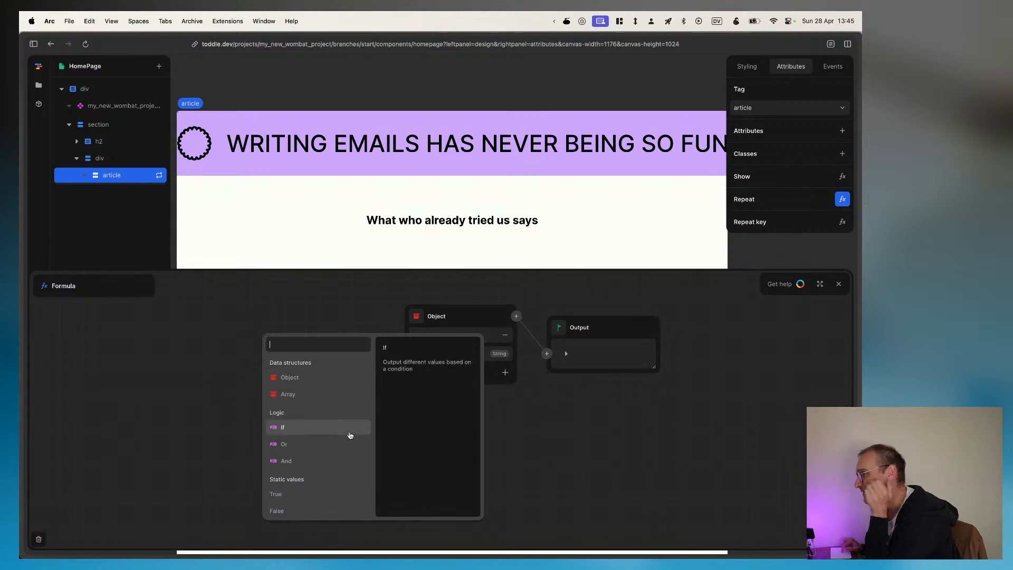
{"action": "left_click", "coordinate": [458, 313]}
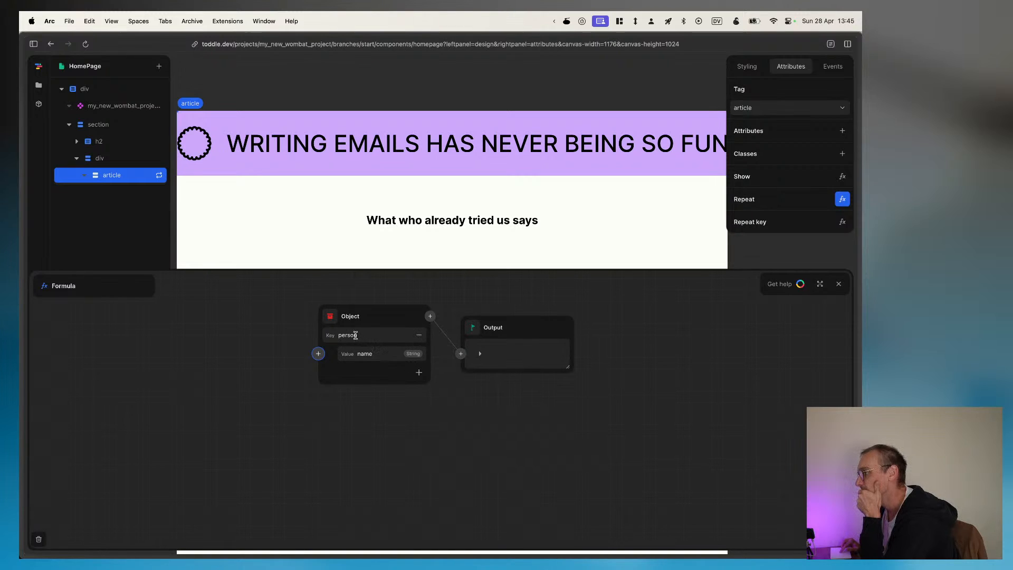
Step: Change the object entry's key to name and enter a sample first name as its value
{"action": "double_click", "coordinate": [364, 336]}
{"action": "type", "text": "name"}
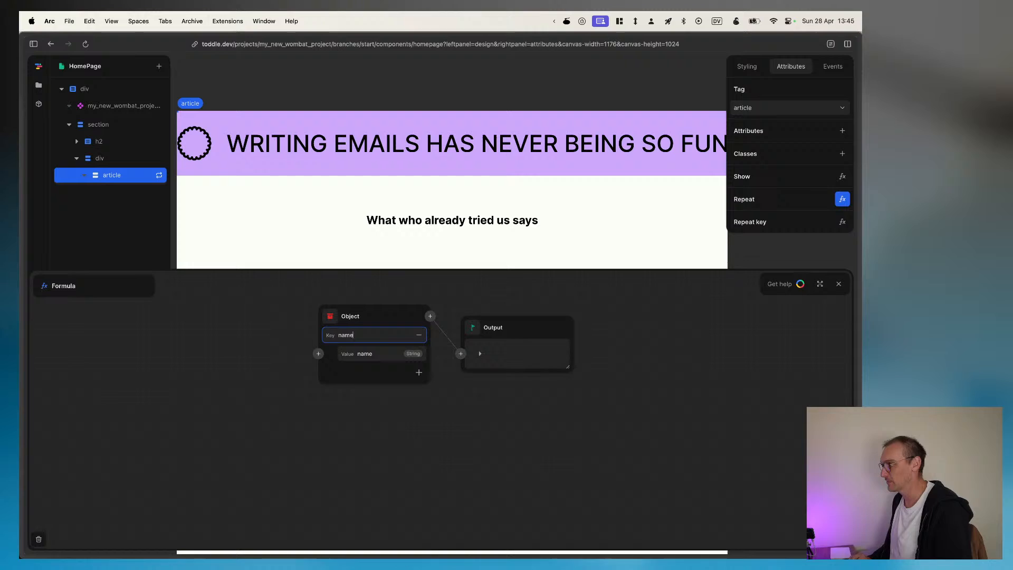
{"action": "key", "text": "Return"}
{"action": "double_click", "coordinate": [365, 354]}
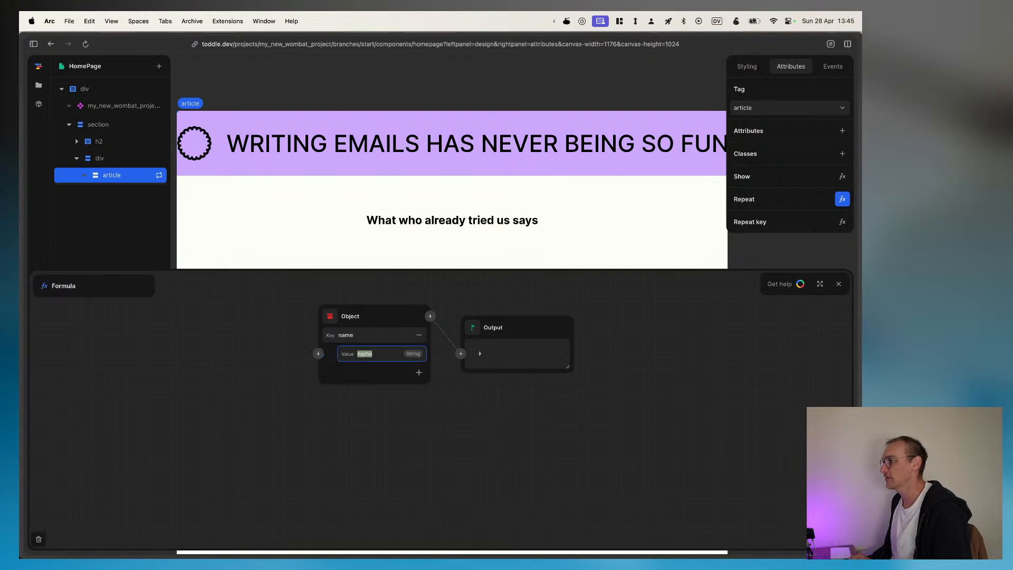
{"action": "type", "text": "sam"}
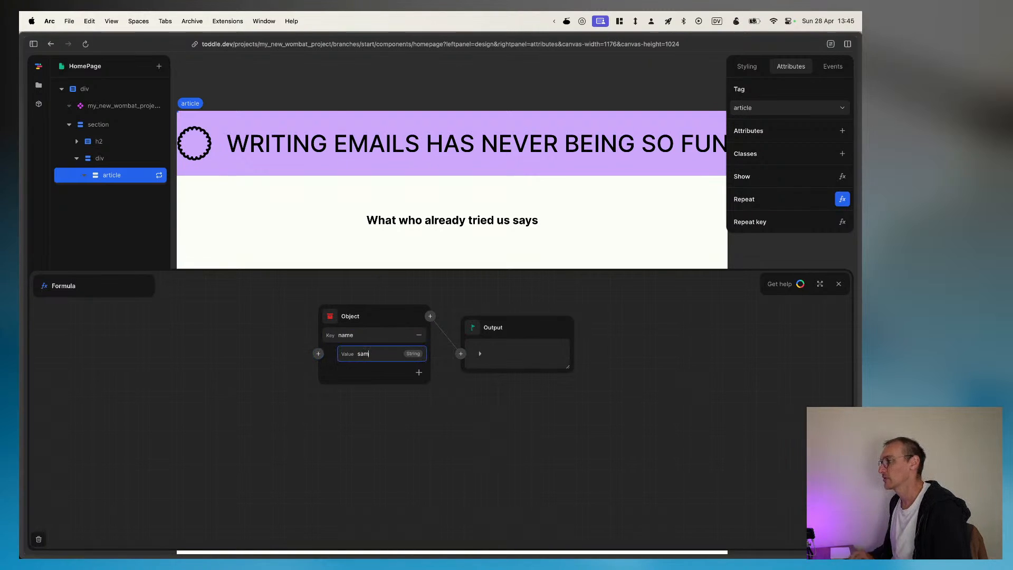
Step: Add a second entry to the object with the key rating and the value 4
{"action": "left_click", "coordinate": [418, 373]}
{"action": "key", "text": "super+Tab"}
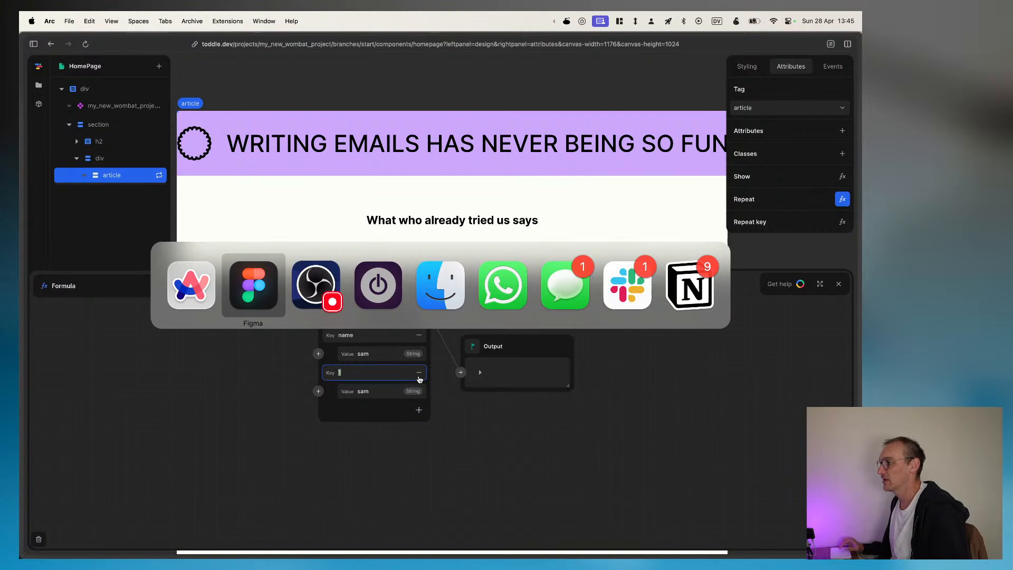
{"action": "key", "text": "super+Tab"}
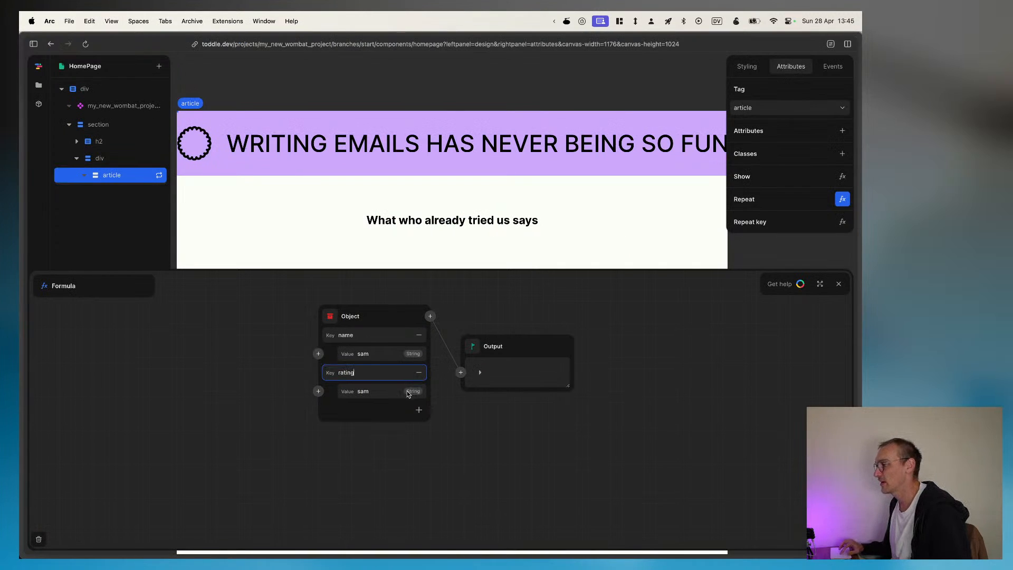
{"action": "double_click", "coordinate": [373, 391]}
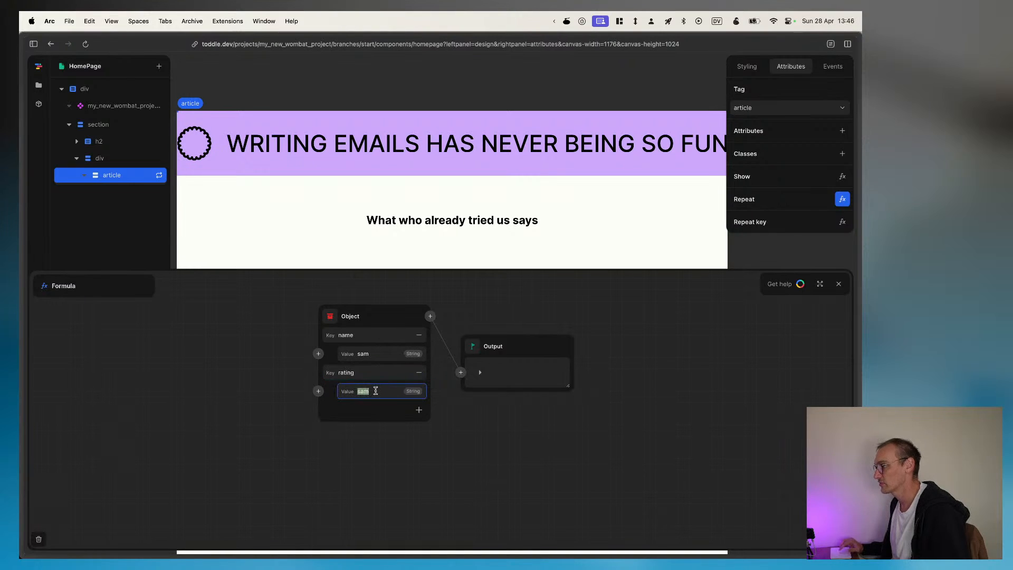
{"action": "key", "text": "BackSpace"}
{"action": "left_click", "coordinate": [318, 391]}
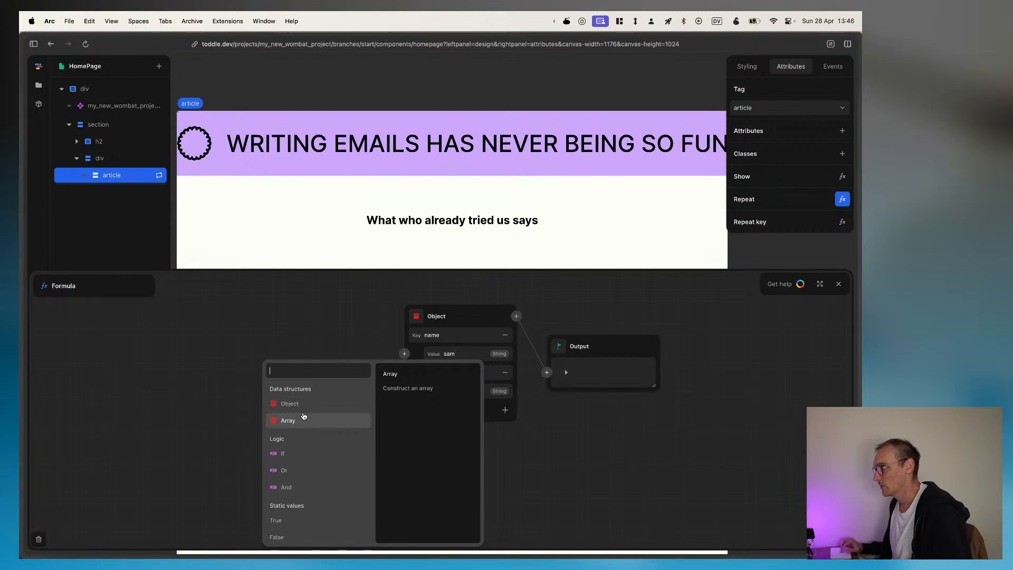
{"action": "left_click", "coordinate": [492, 373]}
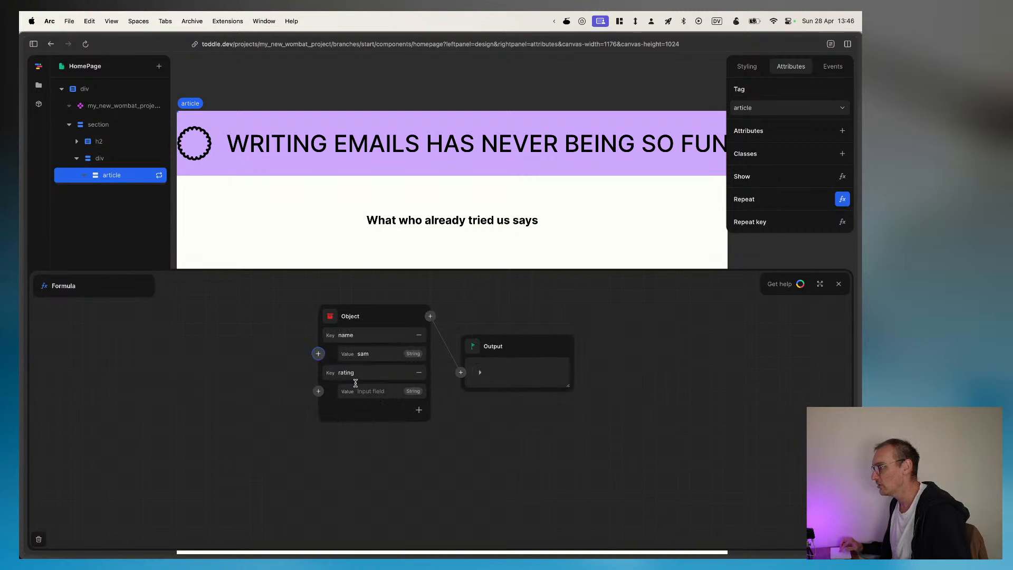
{"action": "left_click", "coordinate": [377, 389]}
{"action": "type", "text": "4"}
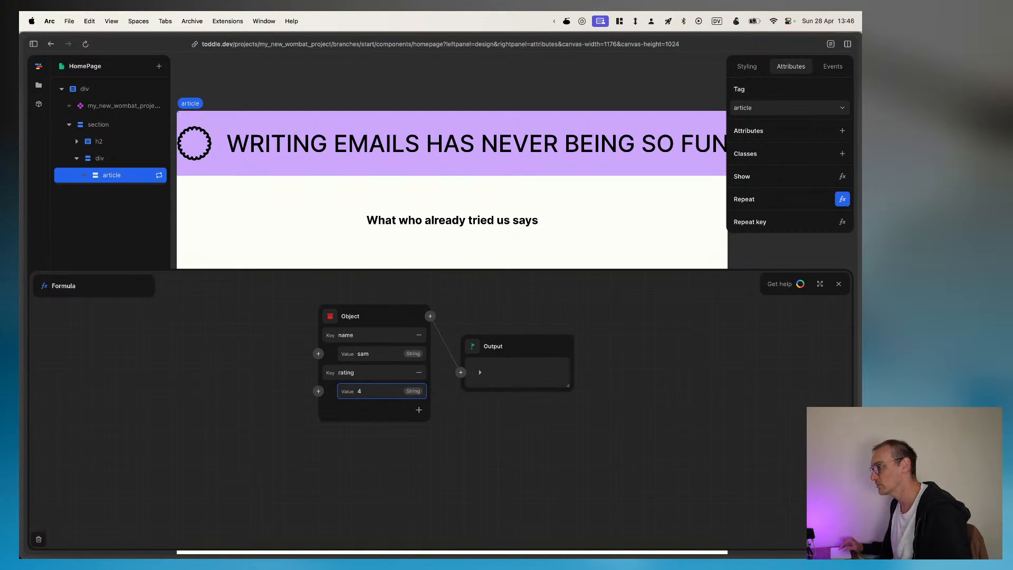
Step: Add a third entry to the Repeat formula's object with the key description and a short placeholder value
{"action": "left_click", "coordinate": [419, 409]}
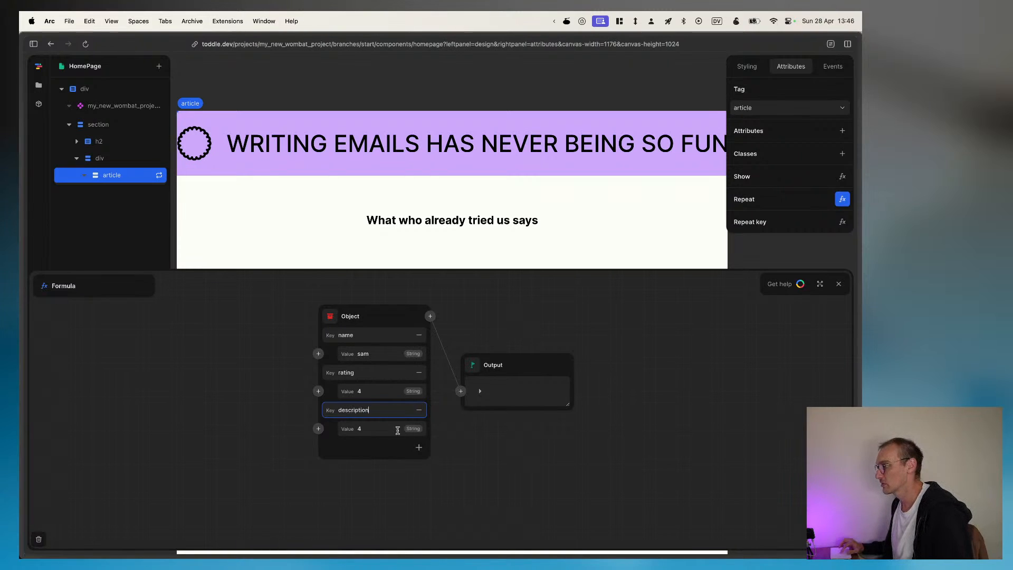
{"action": "key", "text": "Tab"}
{"action": "type", "text": "b"}
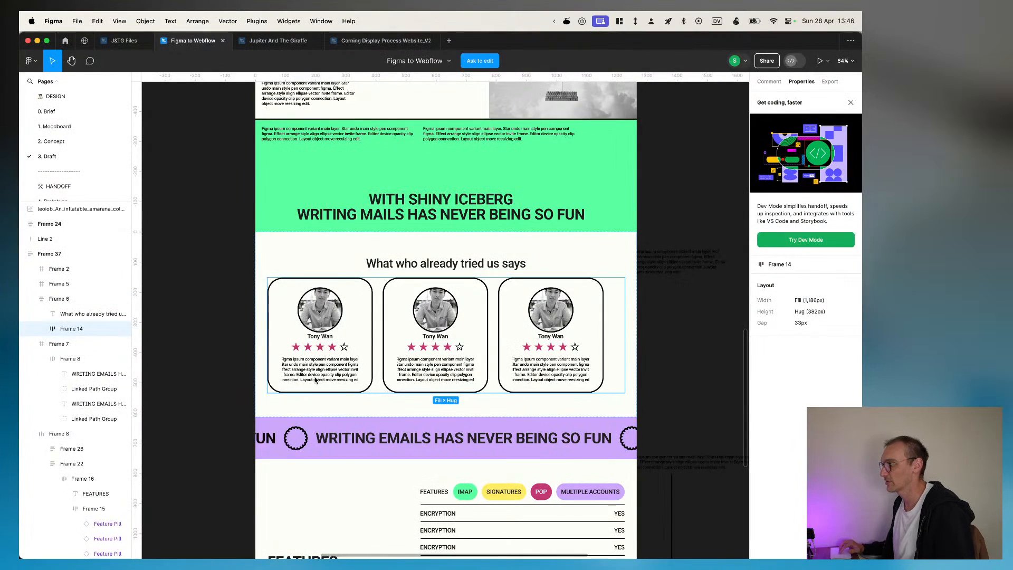
Step: Copy the first testimonial card's paragraph from Figma, paste it as the description value in toddle, and expand the formula output
{"action": "double_click", "coordinate": [316, 376]}
{"action": "double_click", "coordinate": [316, 376]}
{"action": "right_click", "coordinate": [315, 375]}
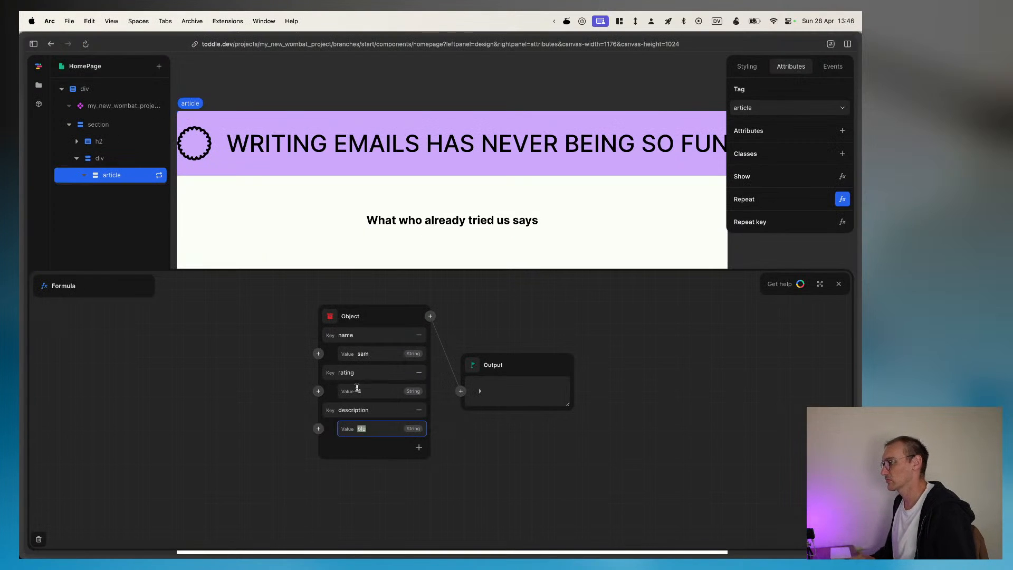
{"action": "key", "text": "super+v"}
{"action": "left_click", "coordinate": [320, 394]}
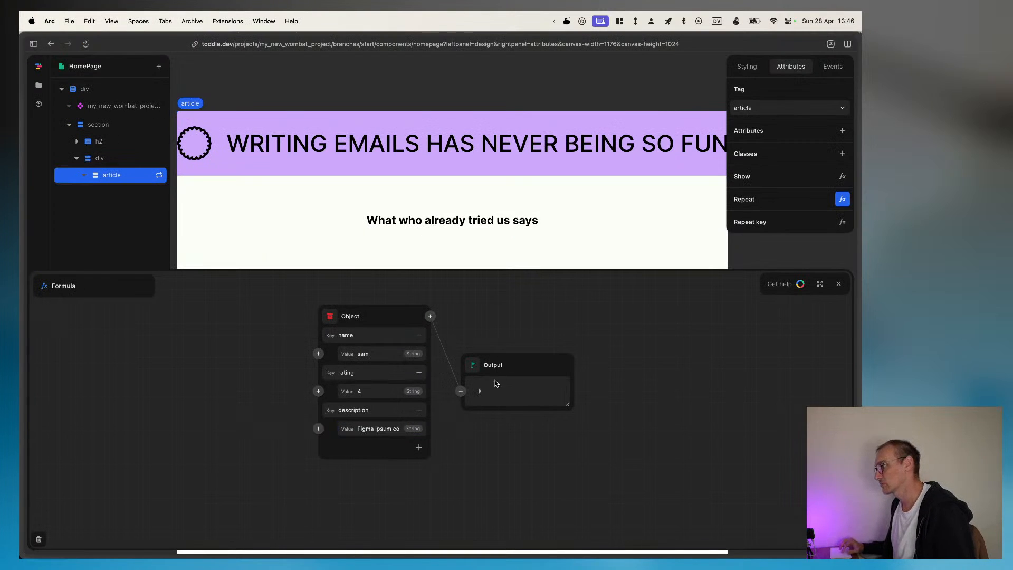
{"action": "left_click", "coordinate": [480, 391]}
{"action": "scroll", "coordinate": [524, 398], "scroll_direction": "down", "scroll_amount": 2}
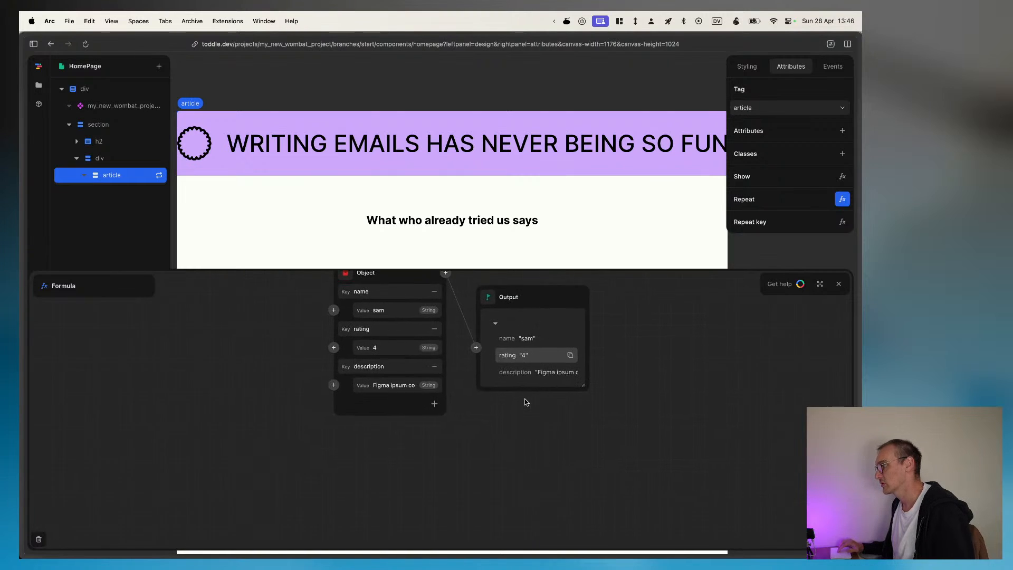
{"action": "scroll", "coordinate": [524, 402], "scroll_direction": "up", "scroll_amount": 2}
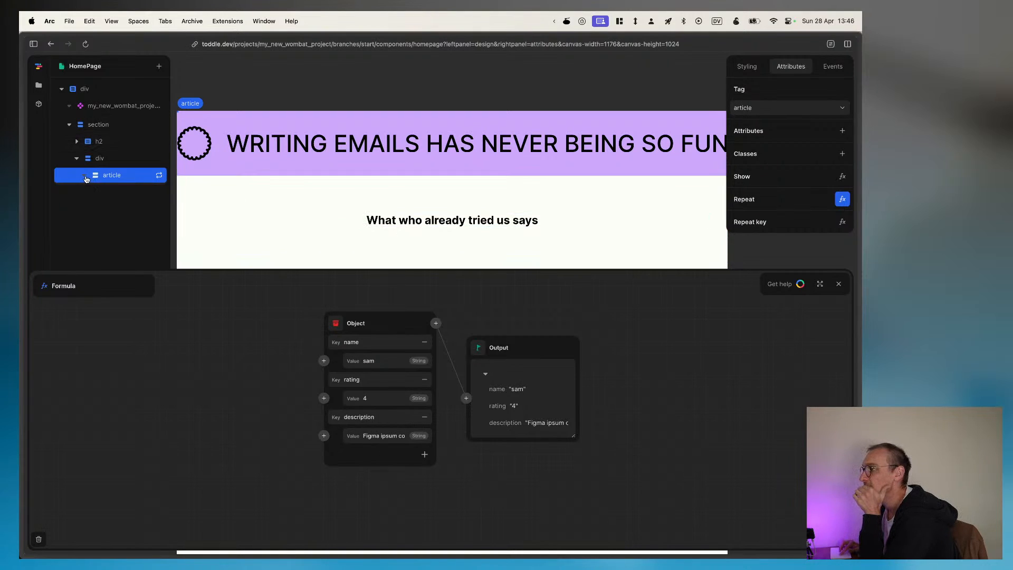
Step: Add a Heading 3 element inside the repeated article
{"action": "key", "text": "a"}
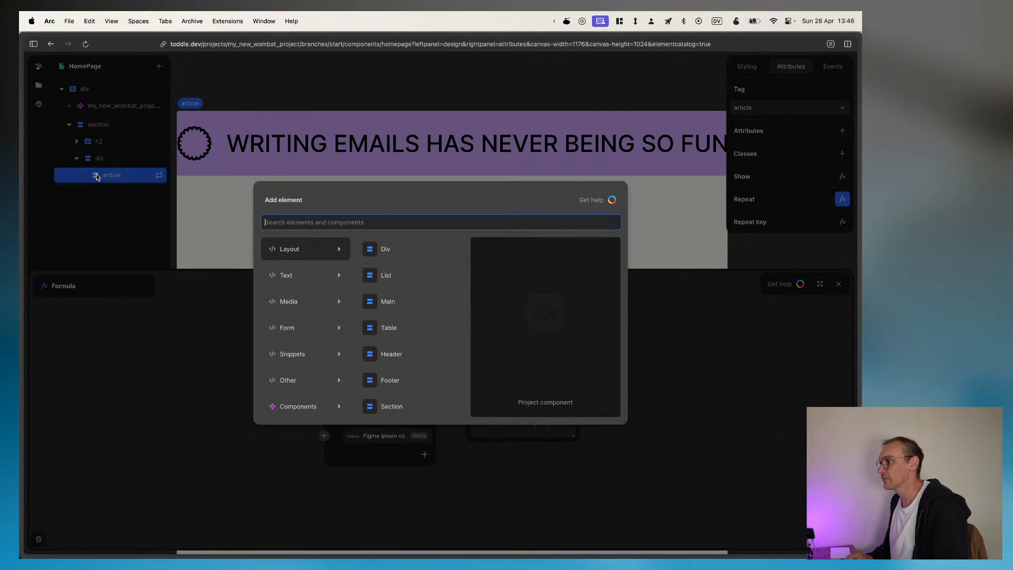
{"action": "type", "text": "he"}
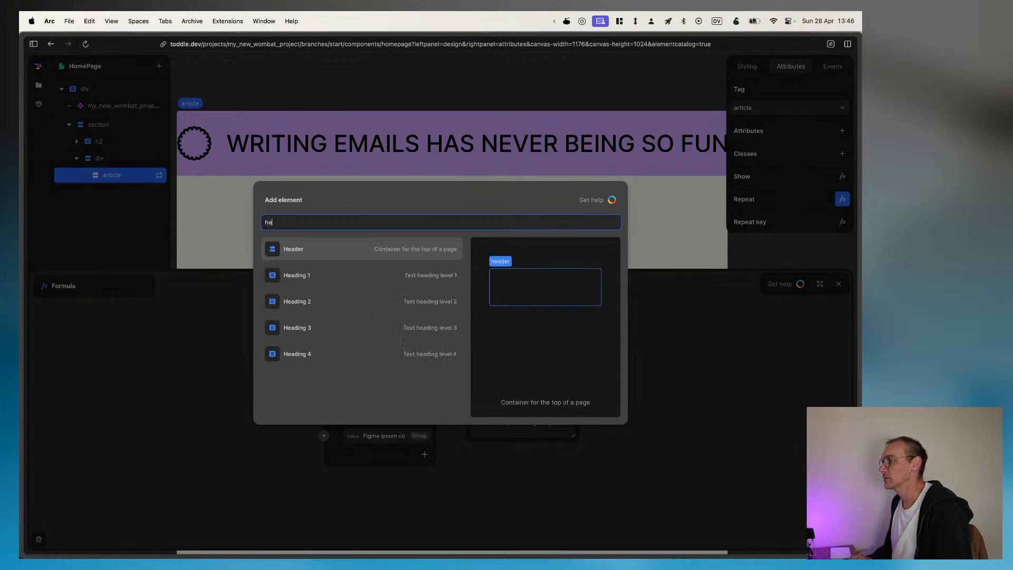
{"action": "key", "text": "Down"}
{"action": "key", "text": "Down"}
{"action": "key", "text": "Down"}
{"action": "key", "text": "Return"}
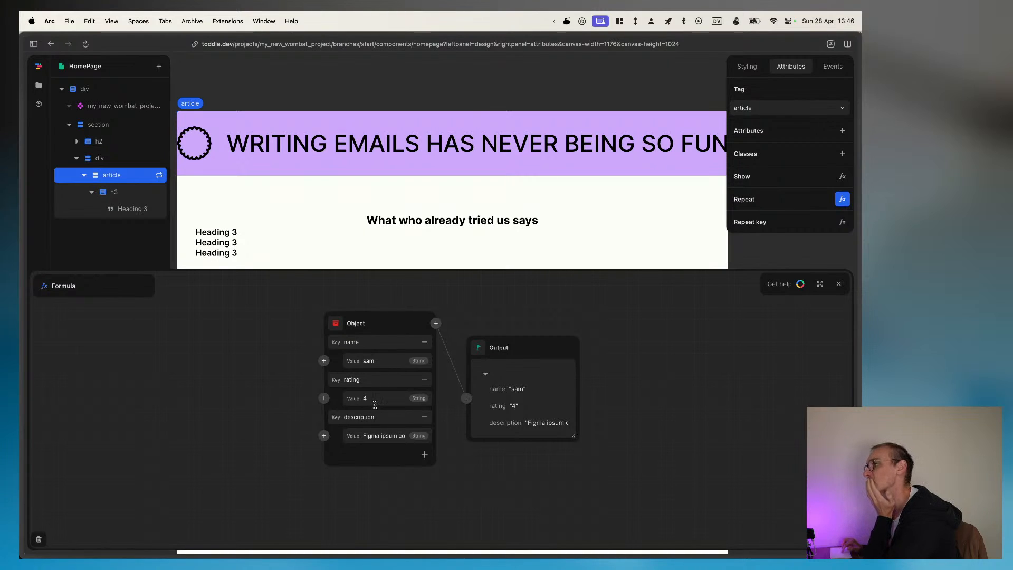
Step: Examine the Text and Show formulas of the article's Heading 3 text for a way to bind the repeated data
{"action": "left_click", "coordinate": [138, 212]}
{"action": "left_click", "coordinate": [841, 89]}
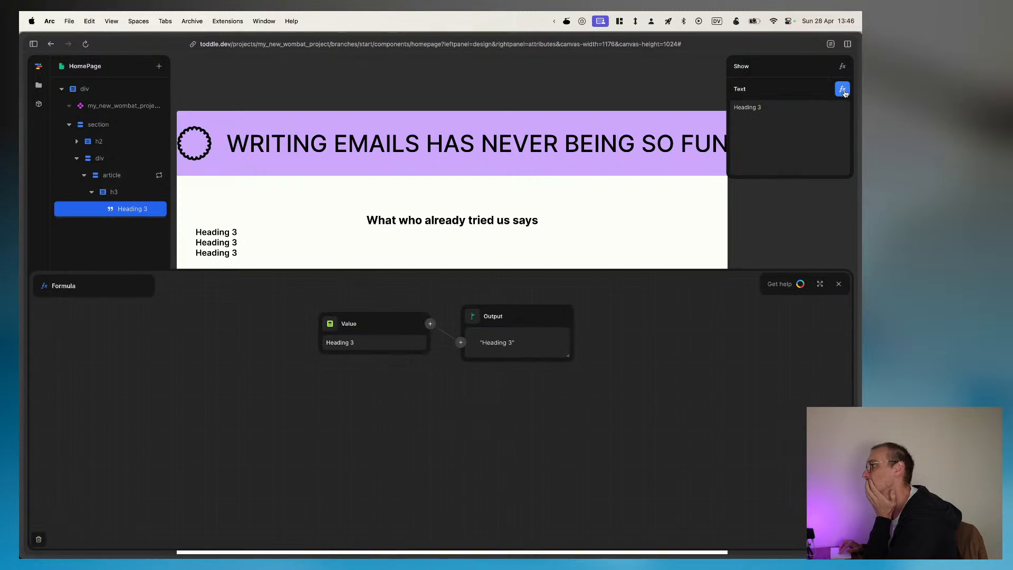
{"action": "left_click", "coordinate": [366, 341]}
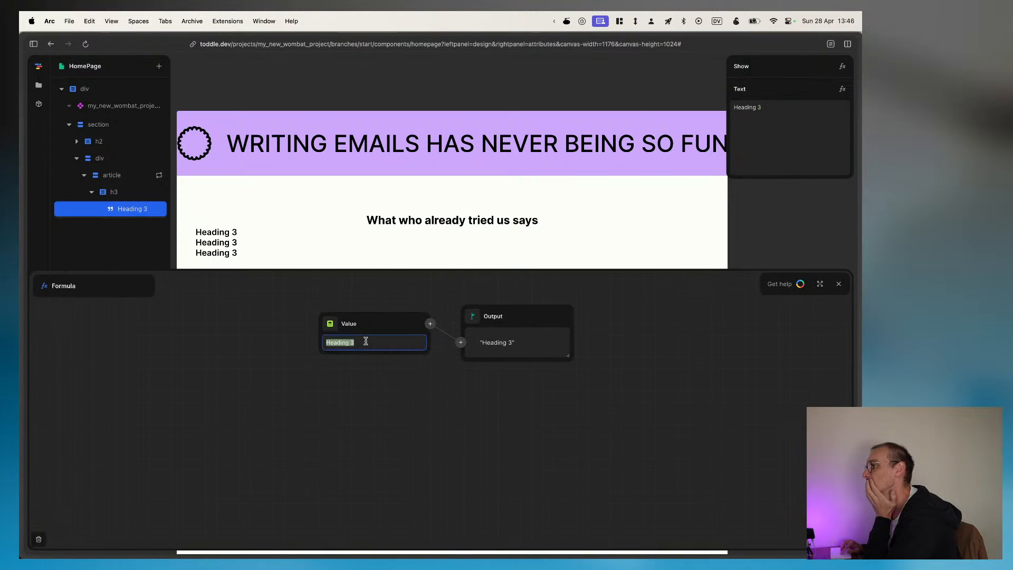
{"action": "left_click", "coordinate": [814, 93]}
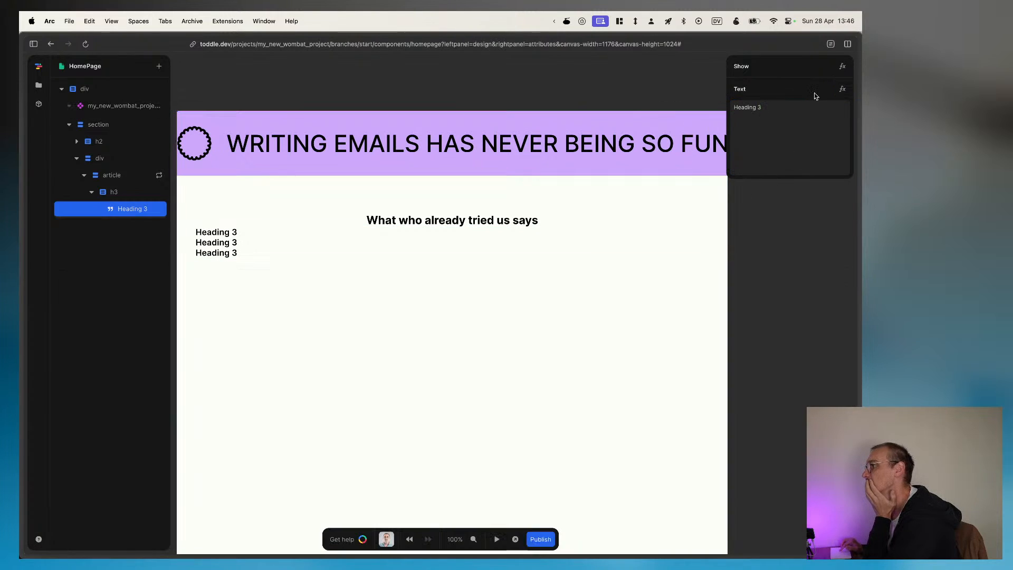
{"action": "left_click", "coordinate": [842, 67]}
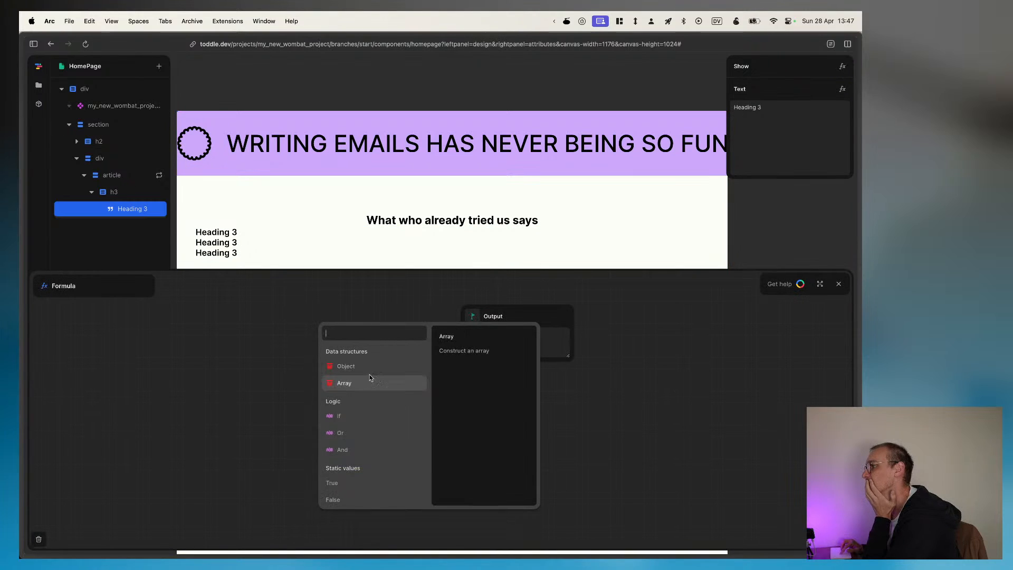
{"action": "left_click", "coordinate": [633, 399]}
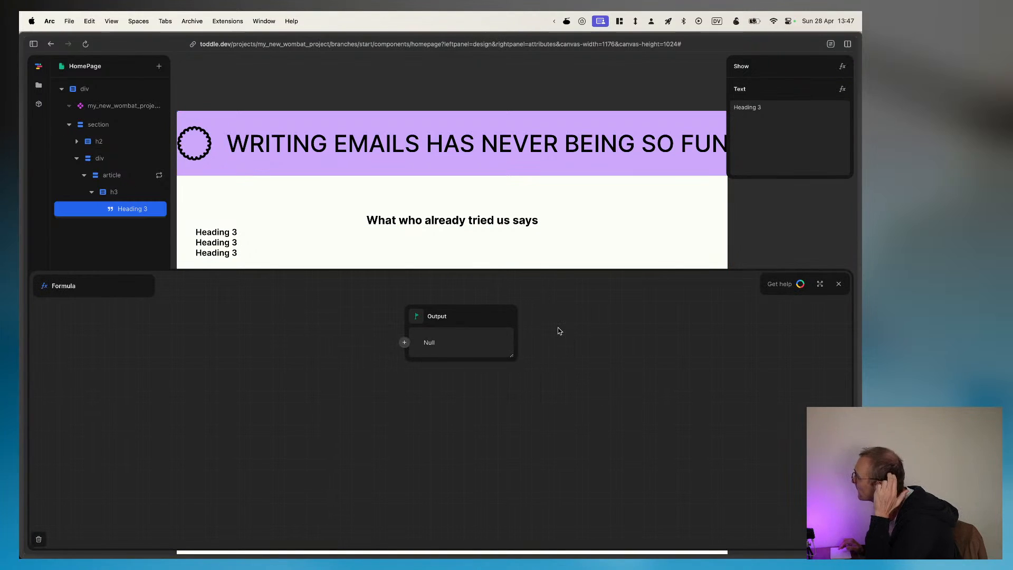
{"action": "left_click", "coordinate": [215, 238]}
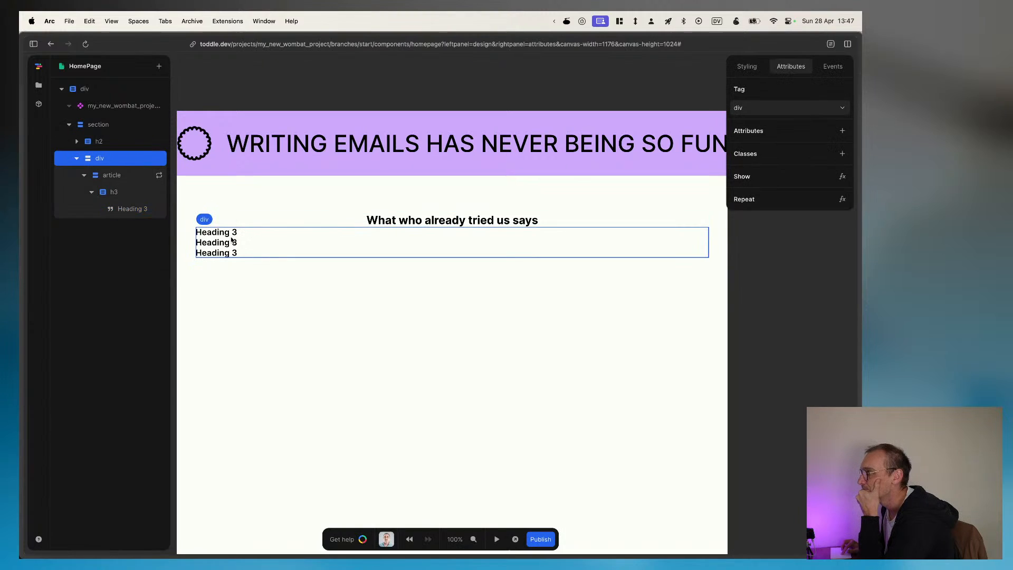
{"action": "left_click", "coordinate": [112, 177]}
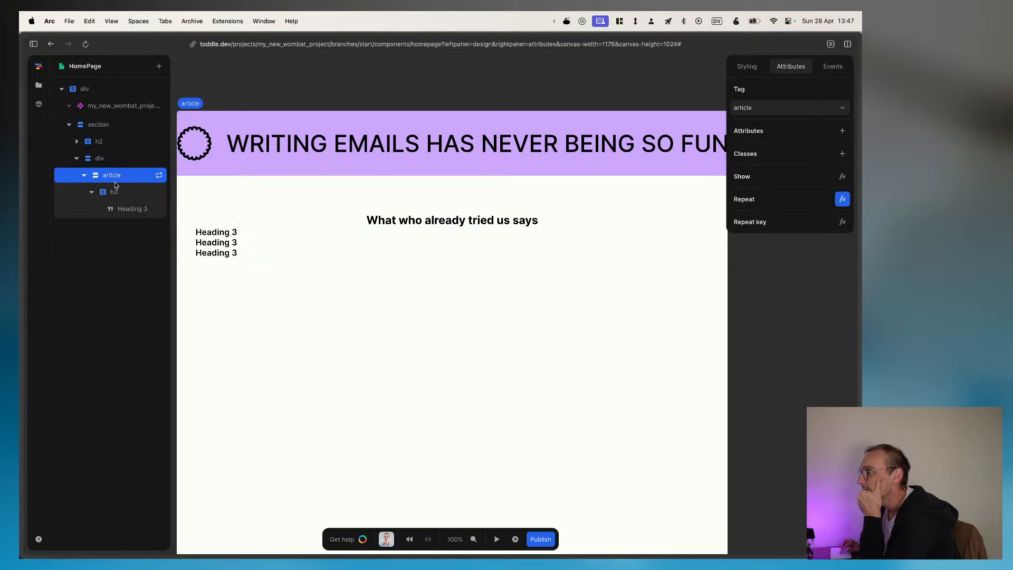
{"action": "left_click", "coordinate": [115, 192]}
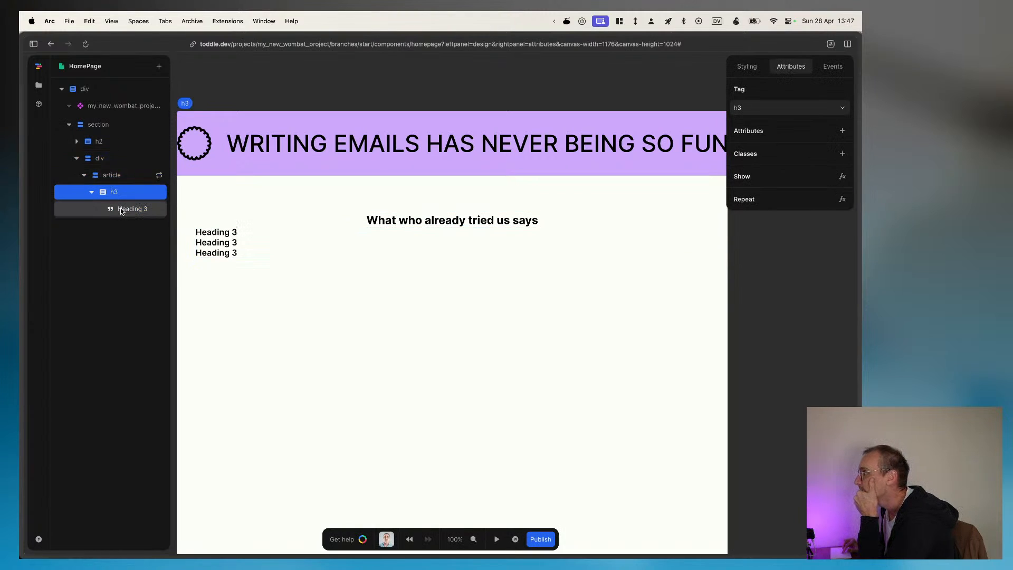
{"action": "left_click", "coordinate": [121, 210]}
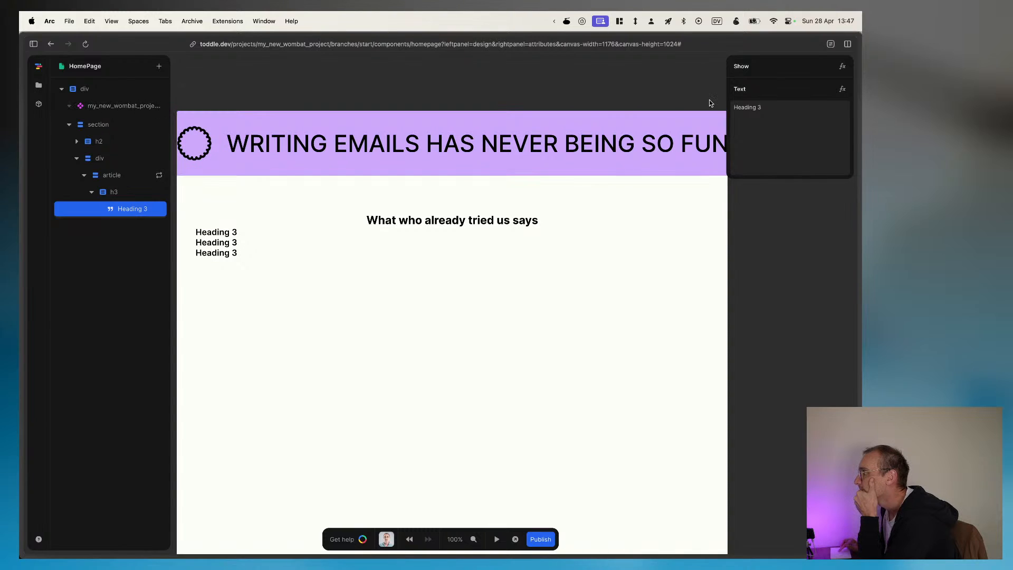
Step: Insert an ID function after the Heading 3 value in its Text formula and browse the formulas available for its input and output
{"action": "left_click", "coordinate": [842, 90]}
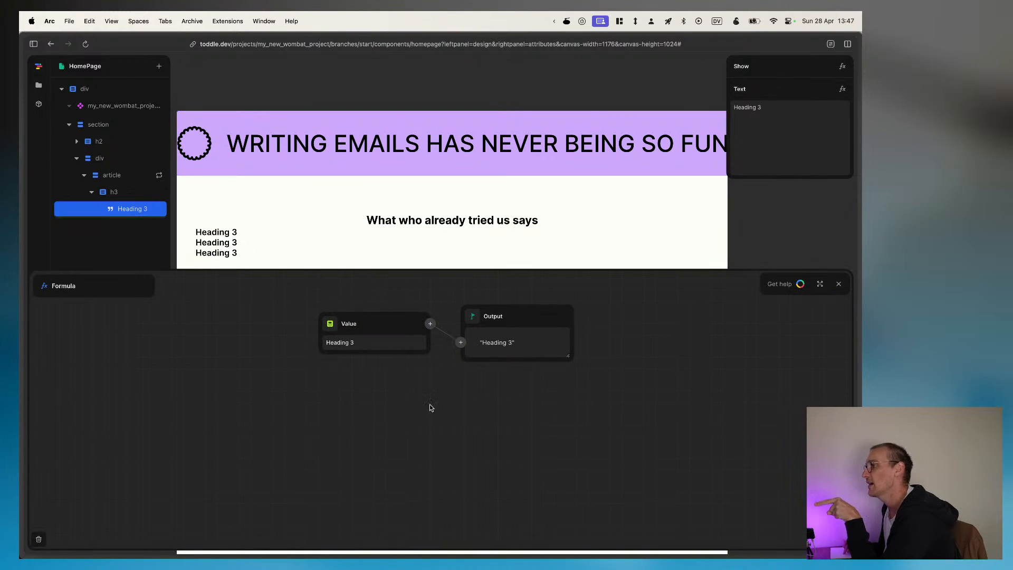
{"action": "left_click", "coordinate": [430, 325]}
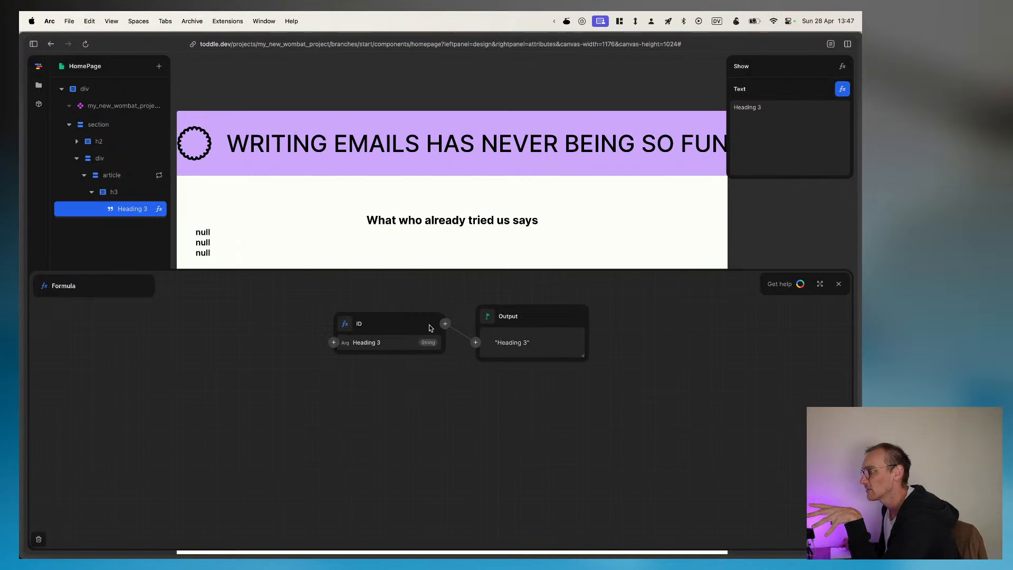
{"action": "left_click", "coordinate": [334, 343]}
{"action": "scroll", "coordinate": [316, 395], "scroll_direction": "down", "scroll_amount": 10}
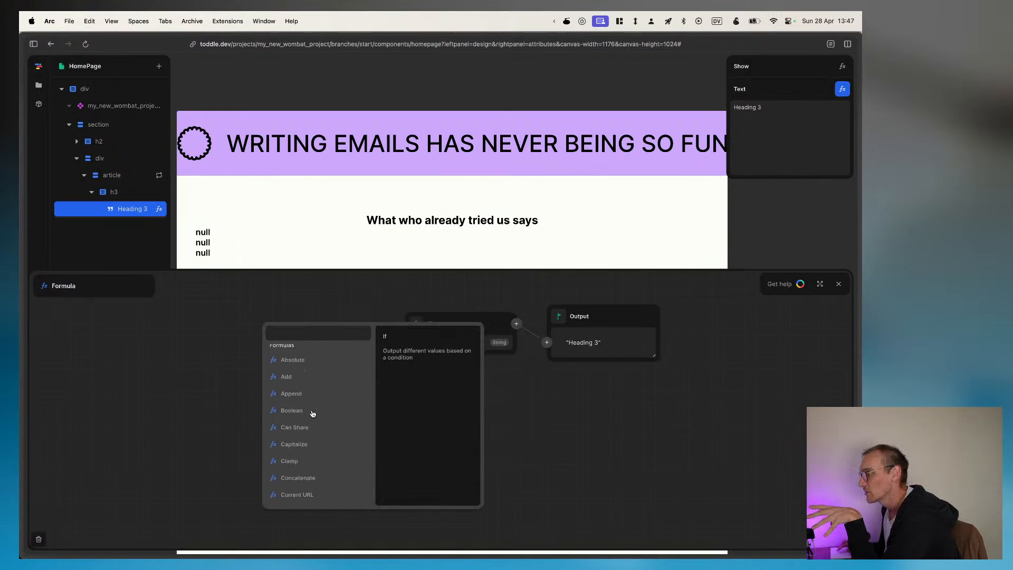
{"action": "scroll", "coordinate": [312, 413], "scroll_direction": "down", "scroll_amount": 3}
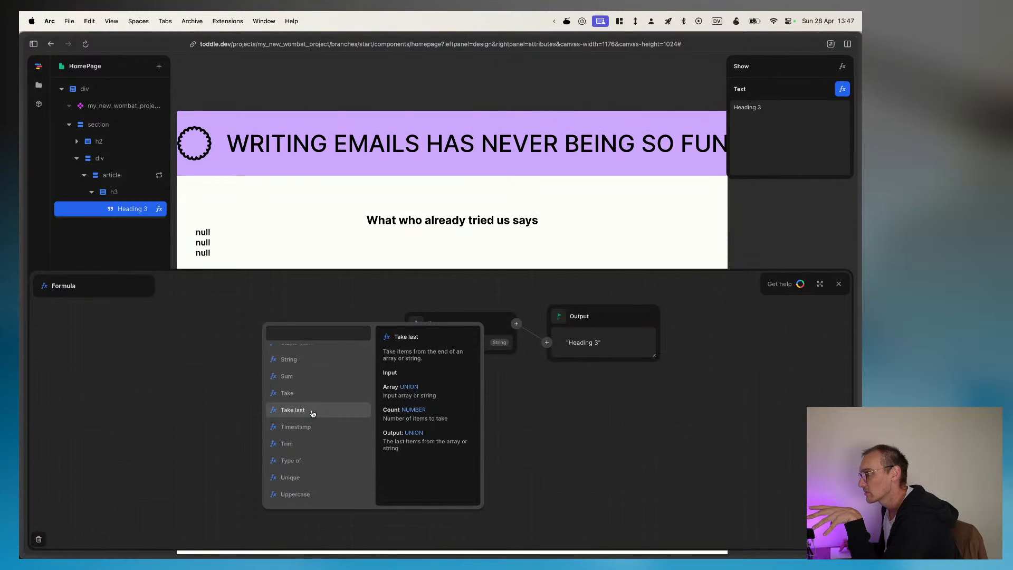
{"action": "scroll", "coordinate": [312, 413], "scroll_direction": "up", "scroll_amount": 10}
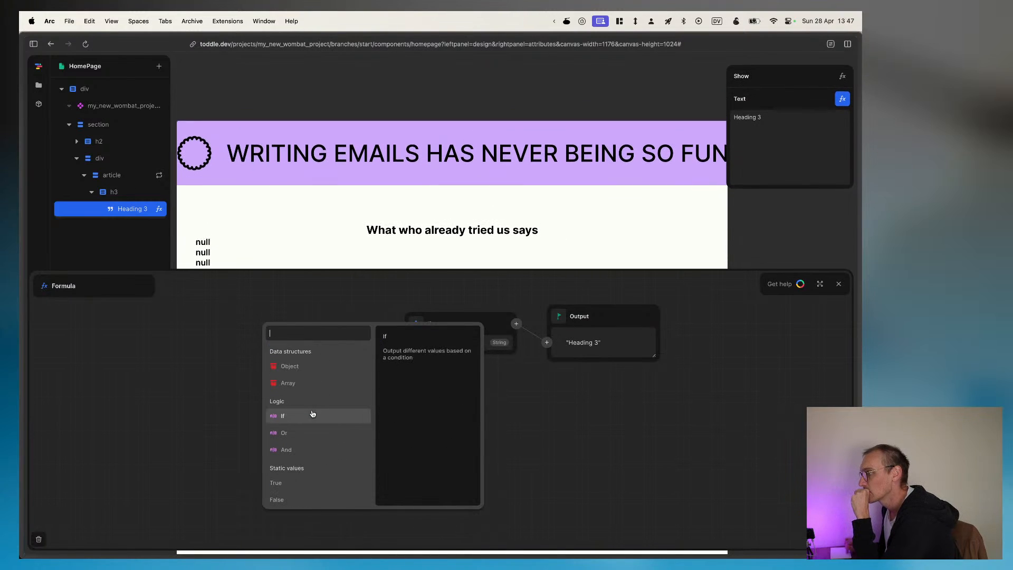
{"action": "left_click", "coordinate": [166, 396]}
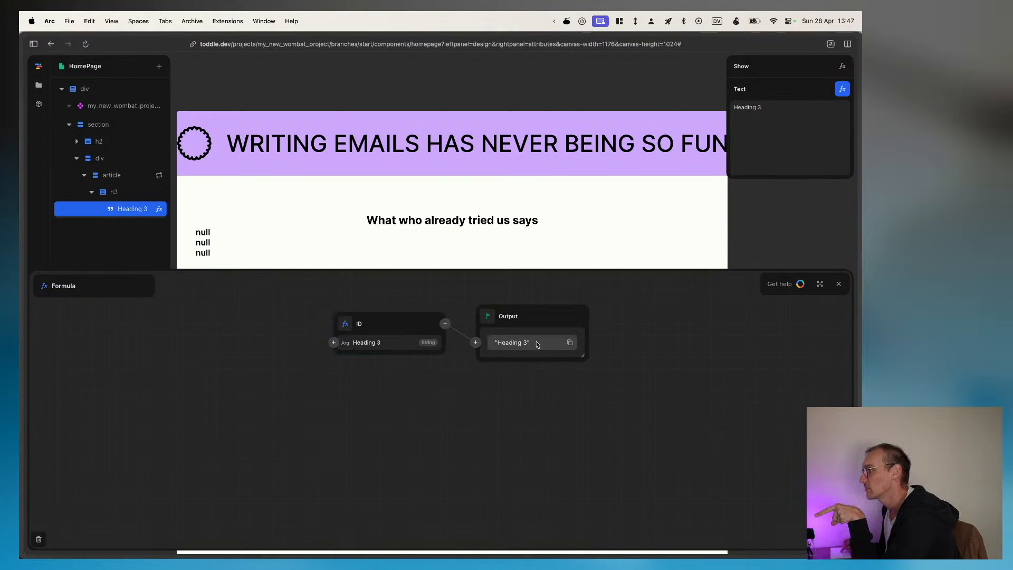
{"action": "left_click", "coordinate": [475, 342]}
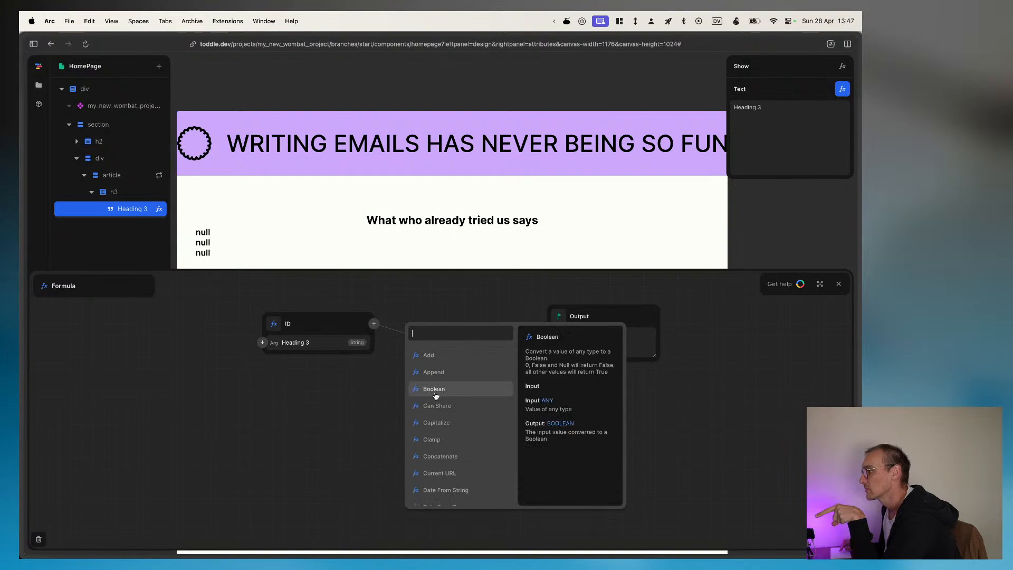
{"action": "key", "text": "Escape"}
Step: Replace the Object in the article's Repeat formula with an Array and give it three items
{"action": "left_click", "coordinate": [113, 181]}
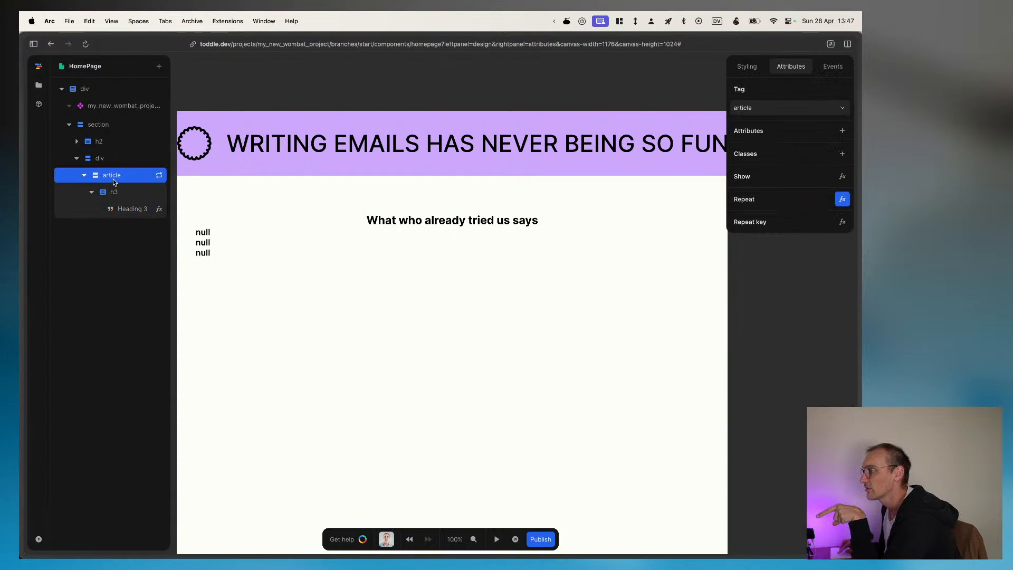
{"action": "left_click", "coordinate": [838, 200]}
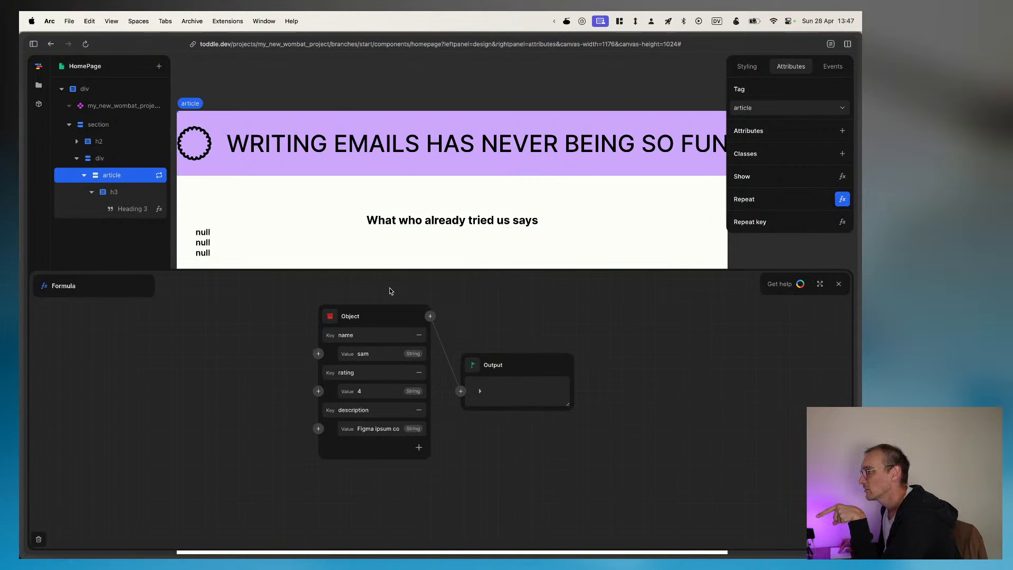
{"action": "left_click", "coordinate": [430, 316]}
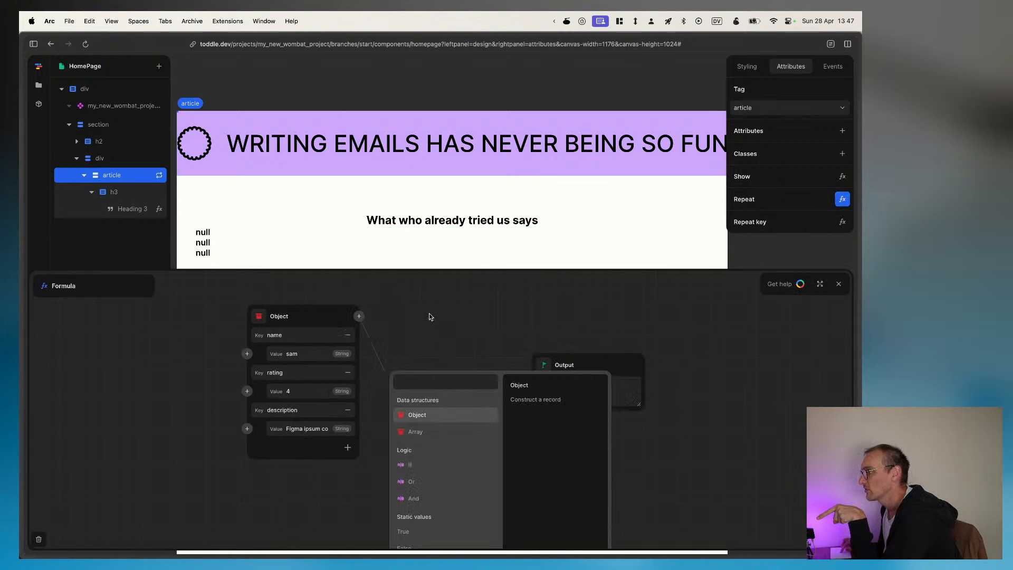
{"action": "left_click", "coordinate": [427, 431]}
{"action": "left_click", "coordinate": [433, 342]}
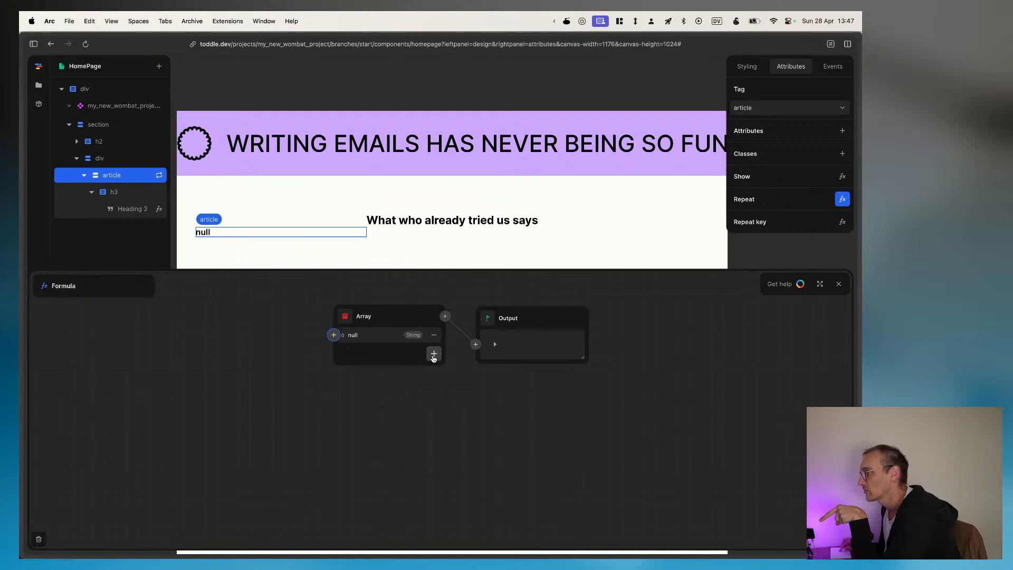
{"action": "left_click", "coordinate": [434, 353]}
{"action": "left_click", "coordinate": [433, 373]}
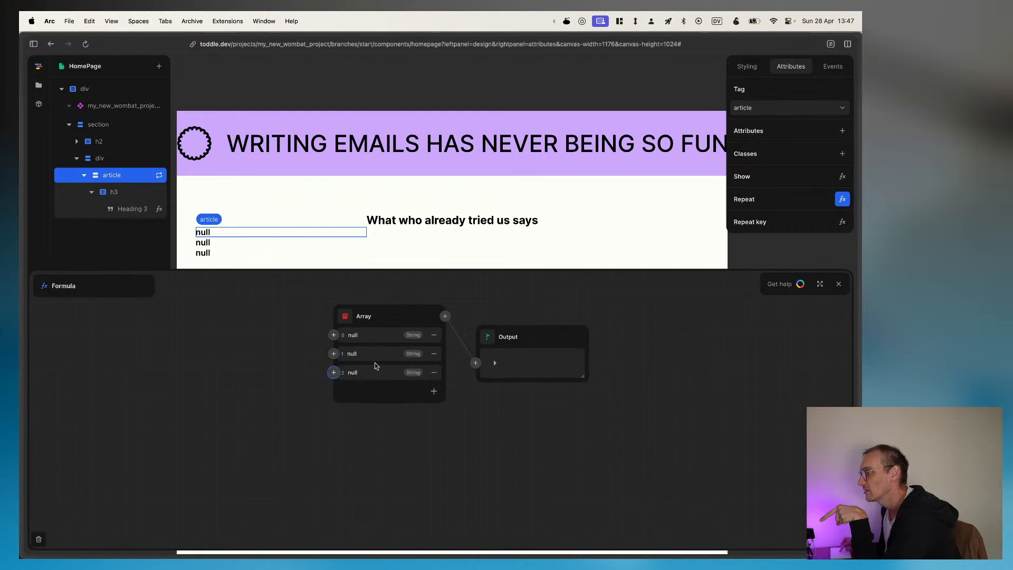
Step: Try the repeat Item as the array's first entry, and replace it with an Object
{"action": "left_click", "coordinate": [334, 335]}
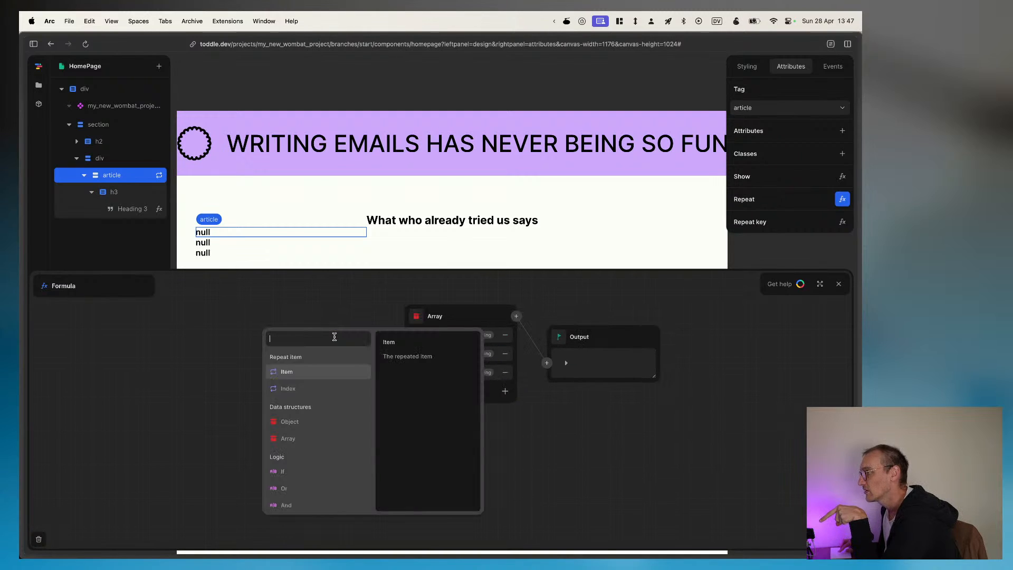
{"action": "left_click", "coordinate": [296, 372]}
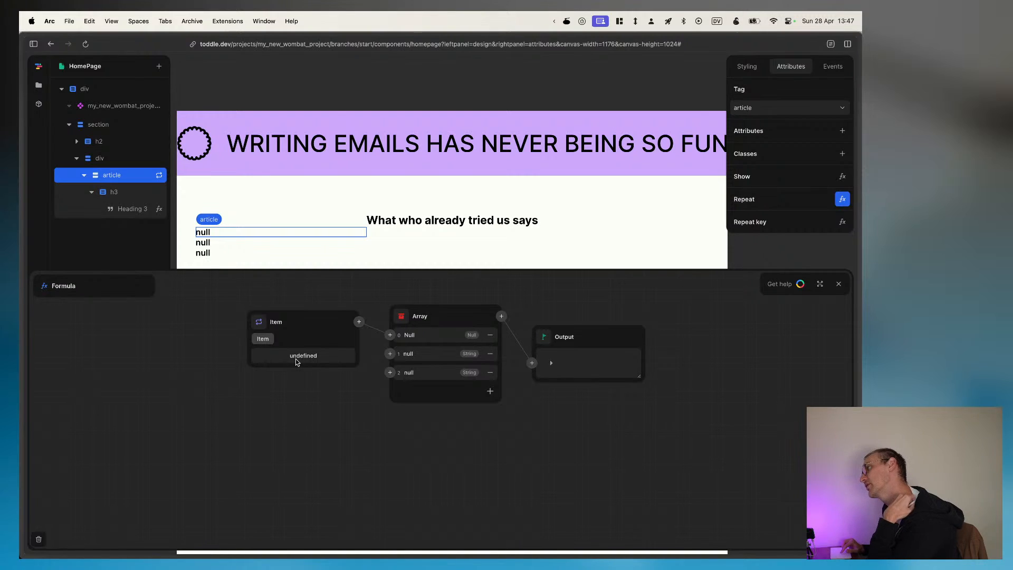
{"action": "left_click", "coordinate": [390, 334]}
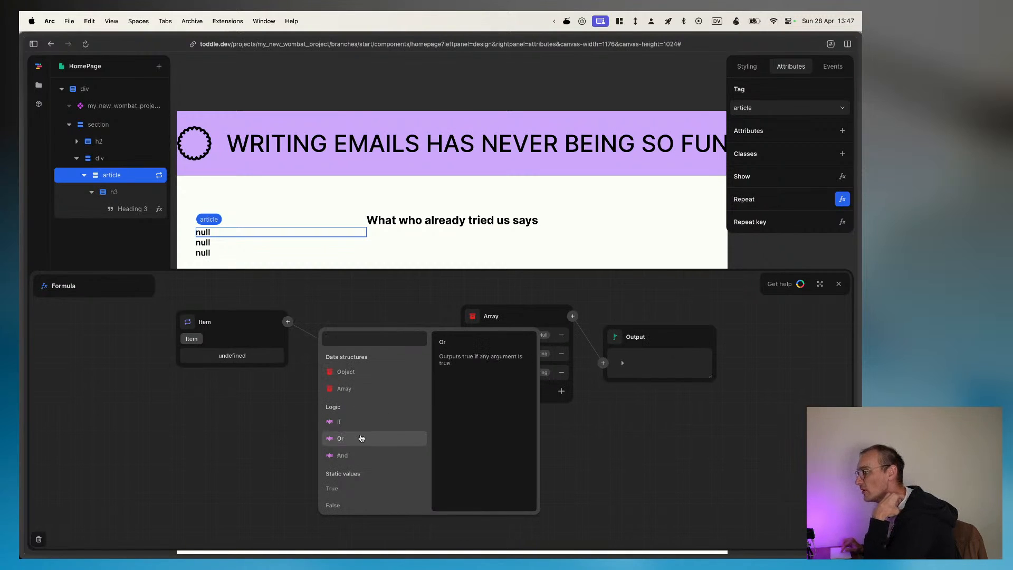
{"action": "scroll", "coordinate": [361, 438], "scroll_direction": "down", "scroll_amount": 2}
{"action": "scroll", "coordinate": [362, 438], "scroll_direction": "up", "scroll_amount": 2}
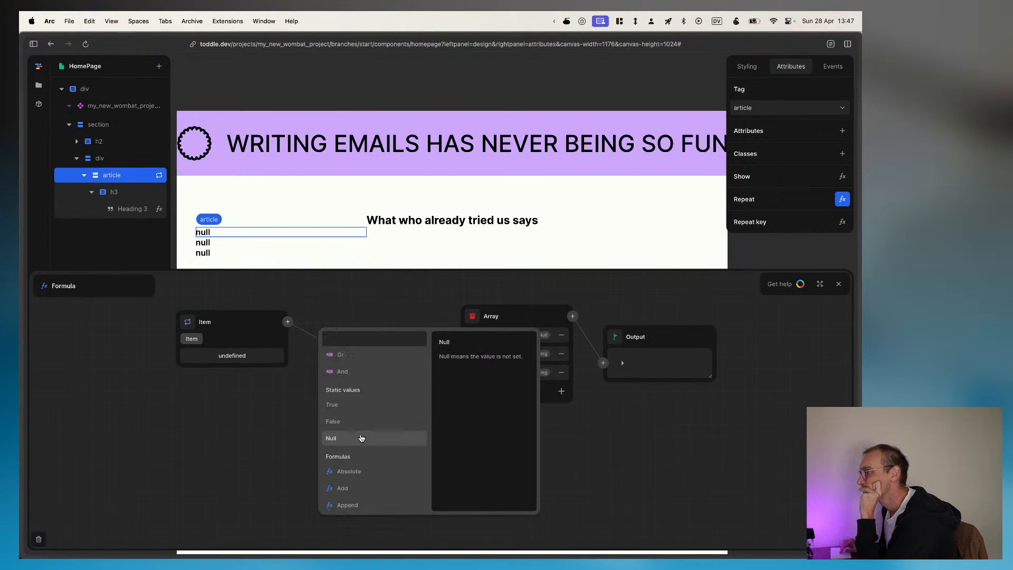
{"action": "left_click", "coordinate": [346, 371]}
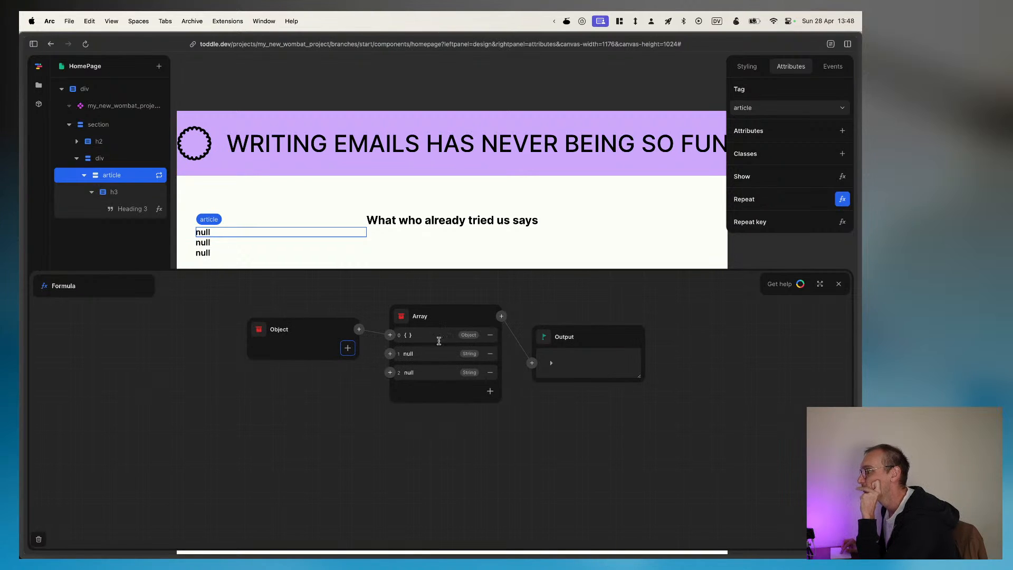
Step: Add a name key to the Object feeding the array's first entry and give it a sample first name
{"action": "left_click", "coordinate": [430, 333]}
{"action": "left_click", "coordinate": [347, 348]}
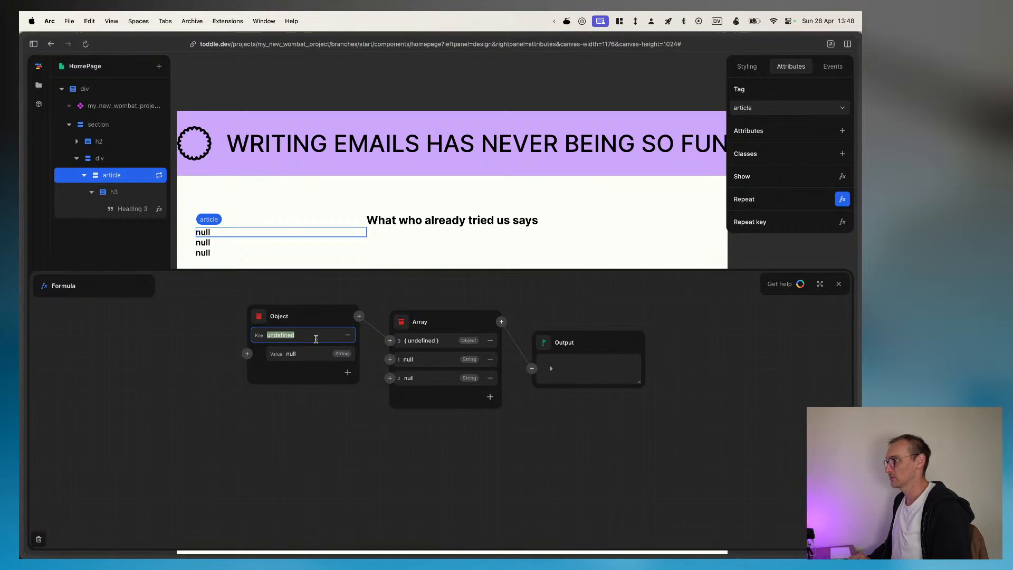
{"action": "type", "text": "name"}
{"action": "key", "text": "Tab"}
{"action": "key", "text": "Tab"}
{"action": "type", "text": "sam"}
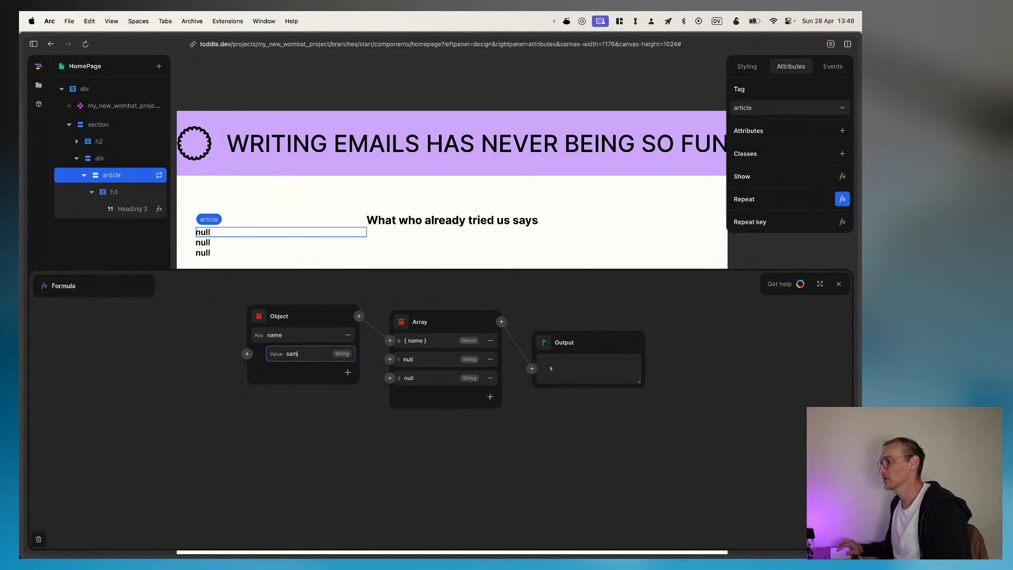
Step: Add a second key called rating to the first entry's Object and set its value to 5
{"action": "left_click", "coordinate": [348, 372]}
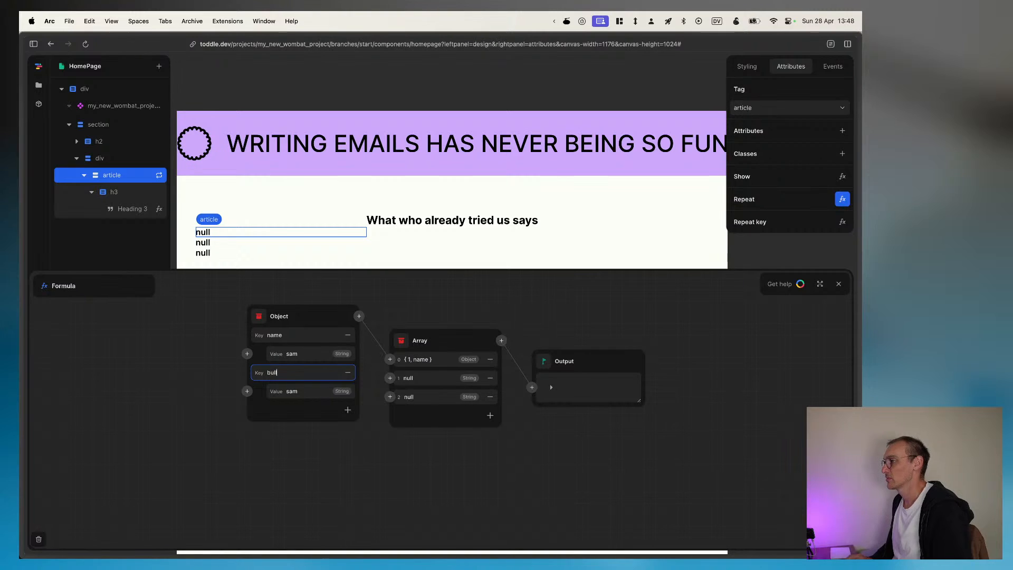
{"action": "type", "text": "name"}
{"action": "key", "text": "Tab"}
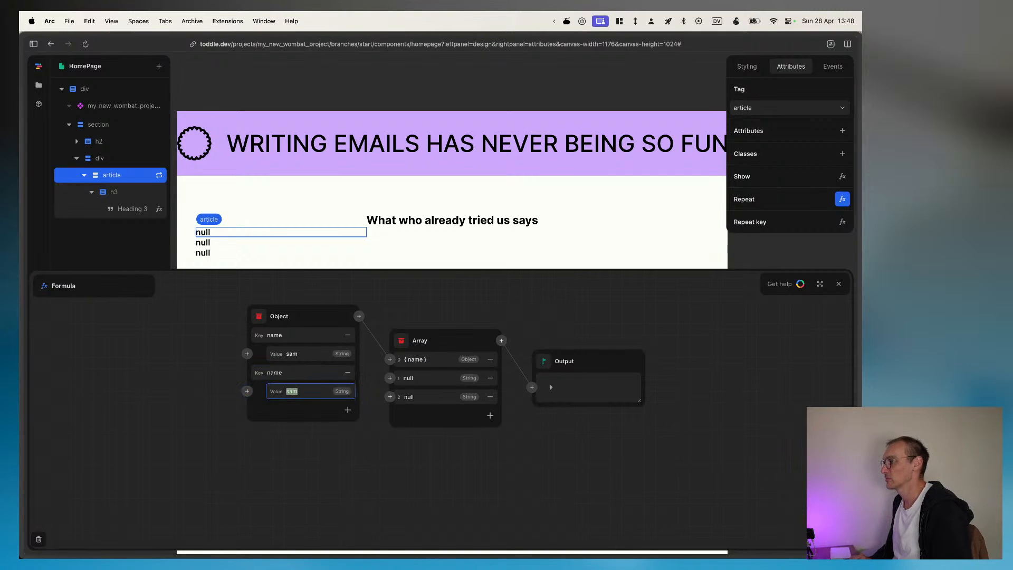
{"action": "type", "text": "name"}
{"action": "key", "text": "ctrl+a"}
{"action": "type", "text": "tom"}
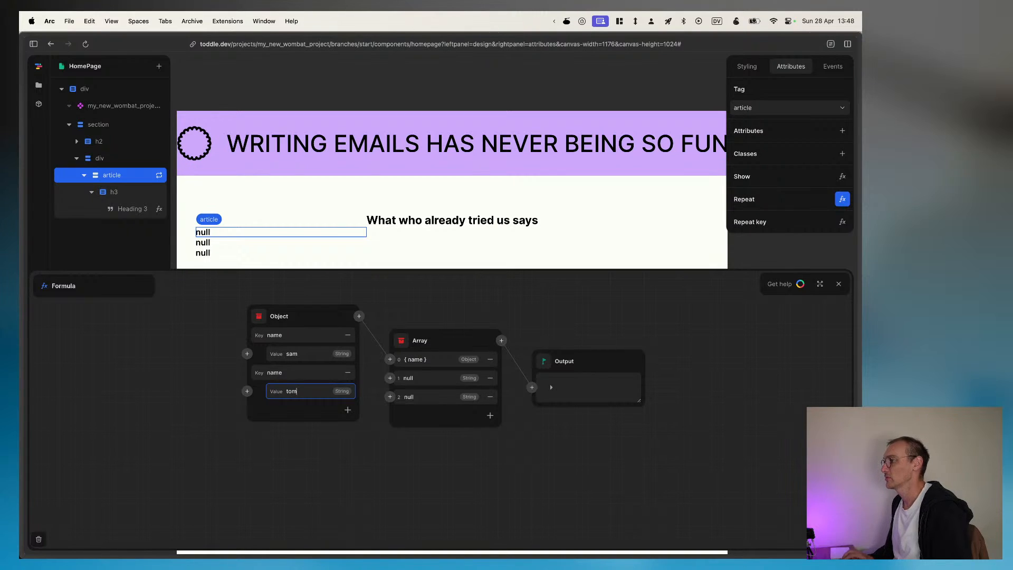
{"action": "key", "text": "shift+Tab"}
{"action": "key", "text": "shift+Tab"}
{"action": "type", "text": "rating"}
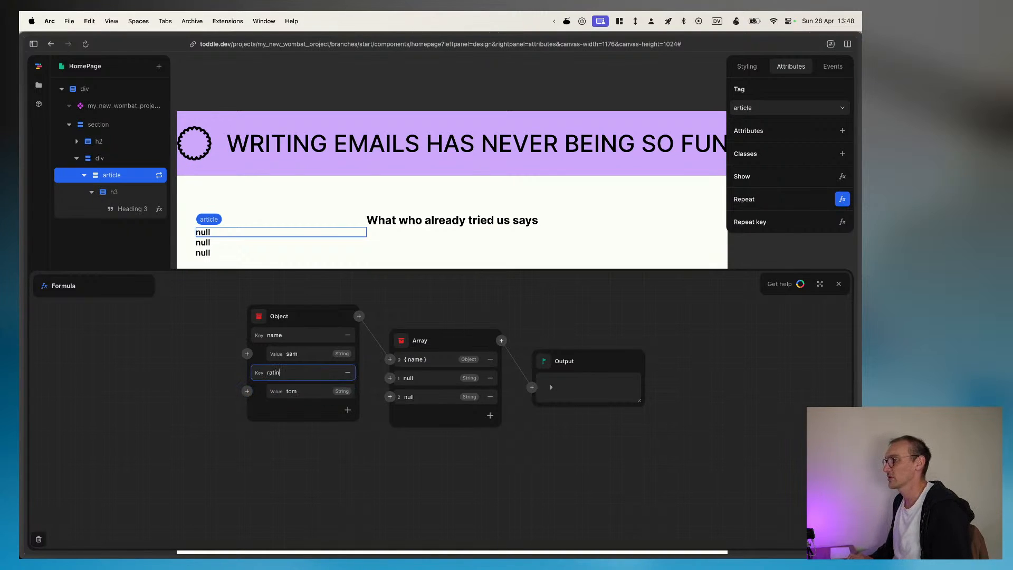
{"action": "key", "text": "Tab"}
{"action": "key", "text": "Tab"}
{"action": "type", "text": "5"}
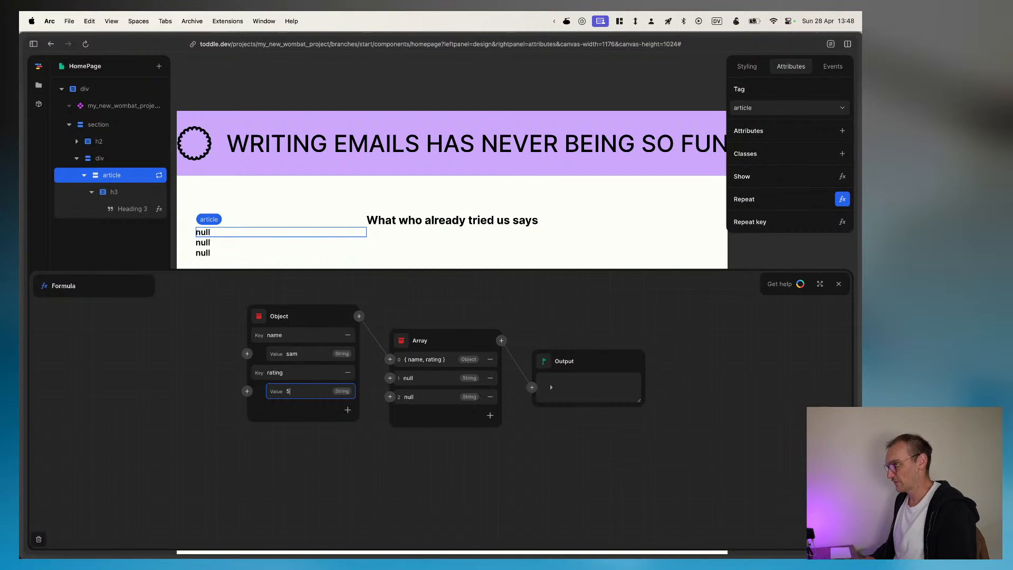
Step: Add a description key to the first entry's Object and fill it with the "Figma ipsum" placeholder text copied from the Figma design
{"action": "left_click", "coordinate": [347, 410]}
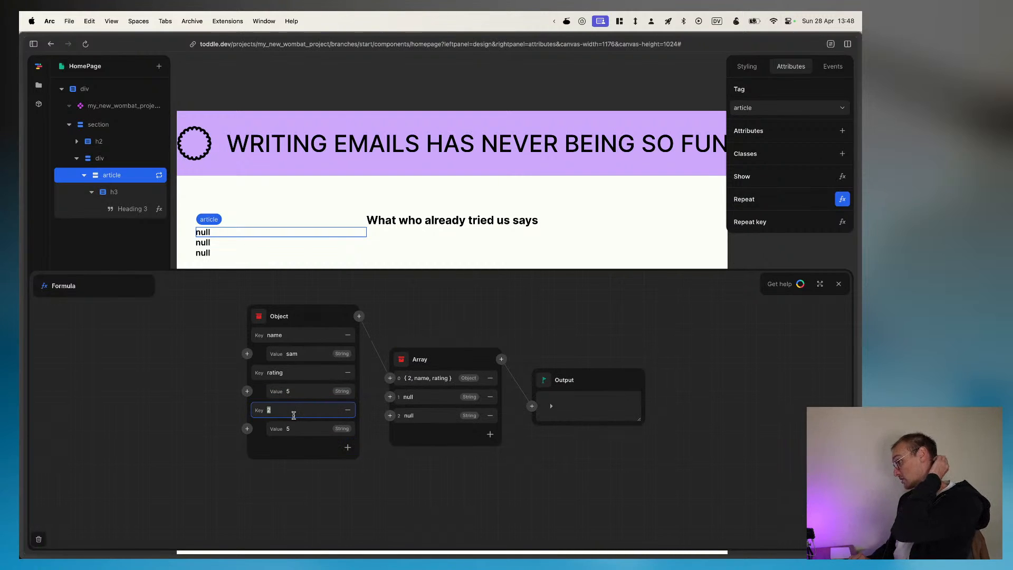
{"action": "type", "text": "description"}
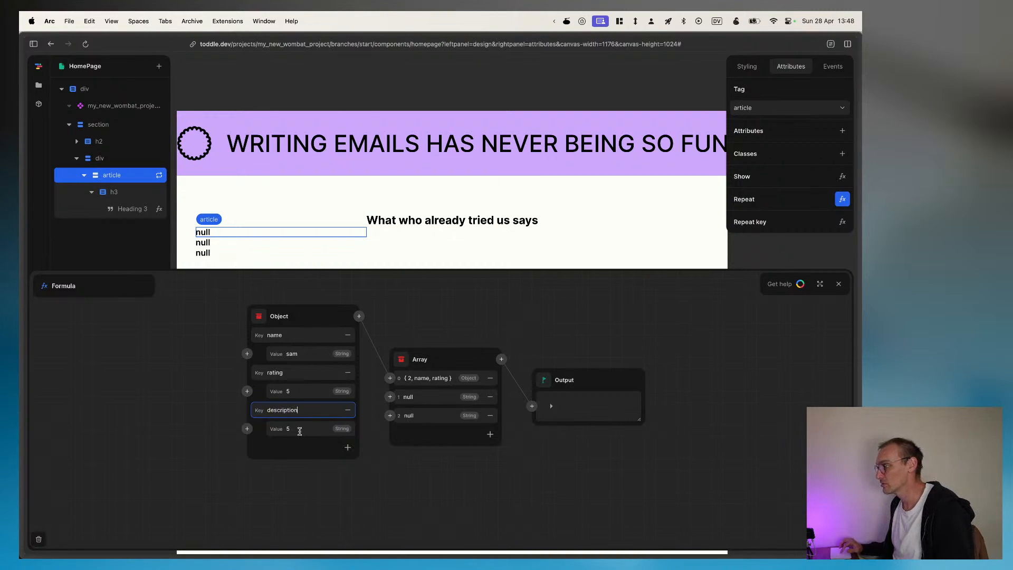
{"action": "double_click", "coordinate": [299, 431]}
{"action": "type", "text": "\"Heading 3\""}
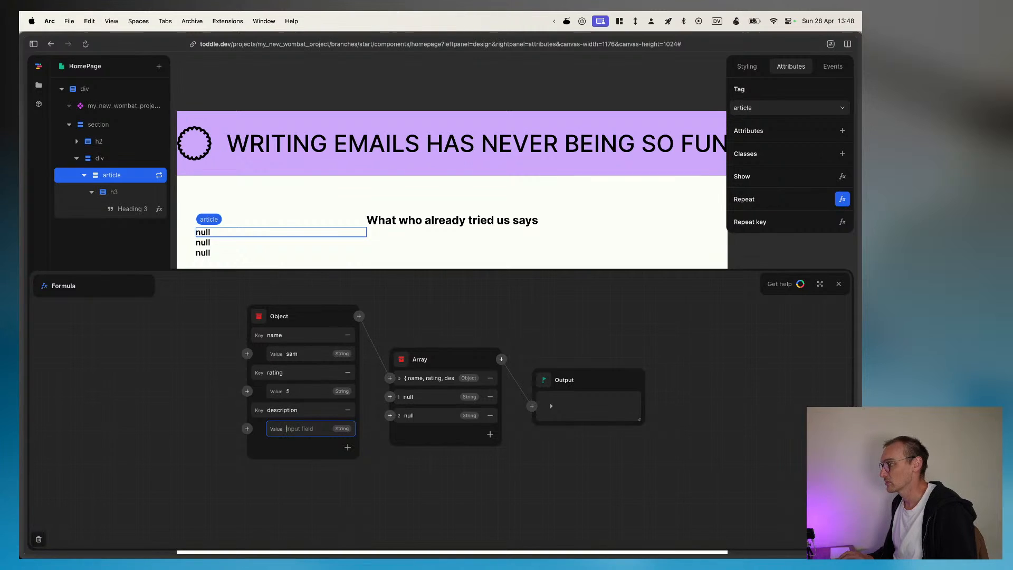
{"action": "key", "text": "super+Tab"}
{"action": "key", "text": "super+c"}
{"action": "key", "text": "super+Tab"}
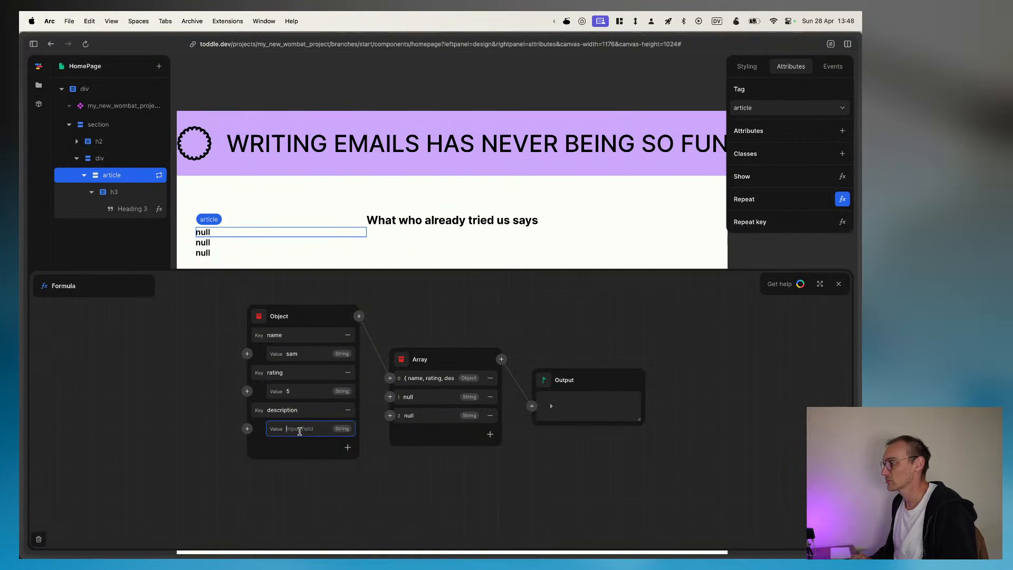
{"action": "key", "text": "super+v"}
{"action": "left_click", "coordinate": [258, 468]}
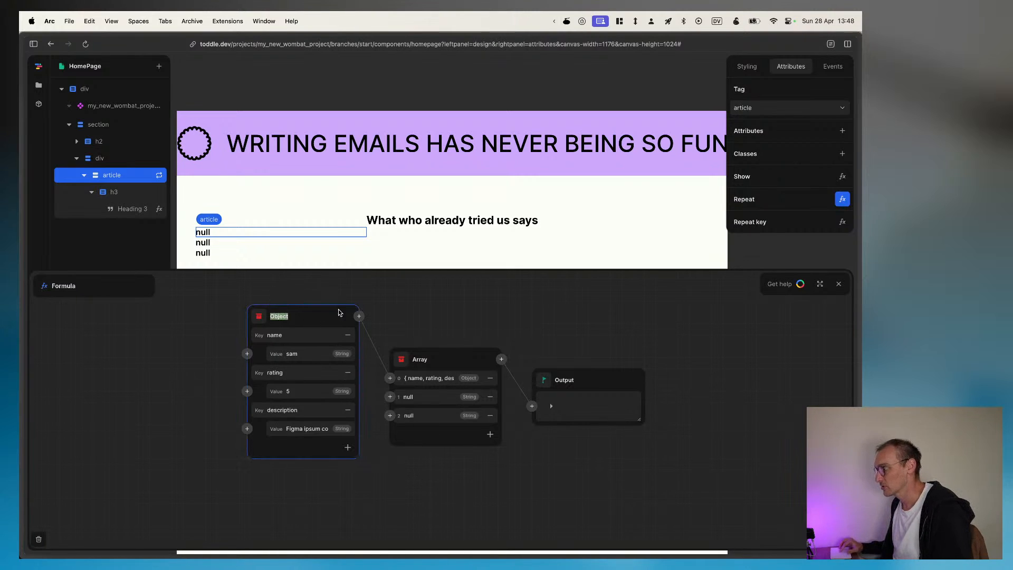
Step: Try the repeat Item as the source for the array's second and third entries
{"action": "left_click", "coordinate": [359, 315]}
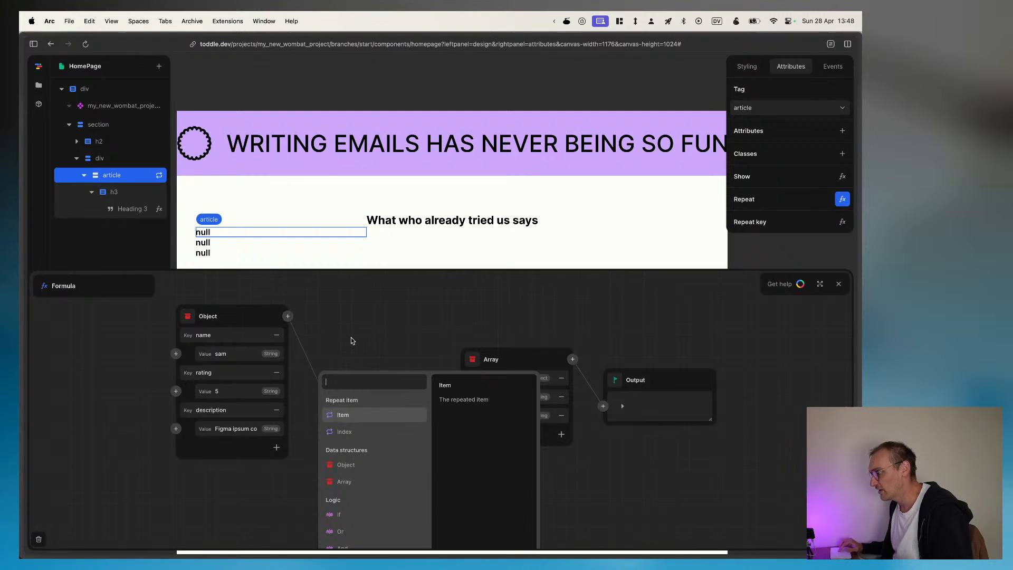
{"action": "left_click", "coordinate": [358, 333]}
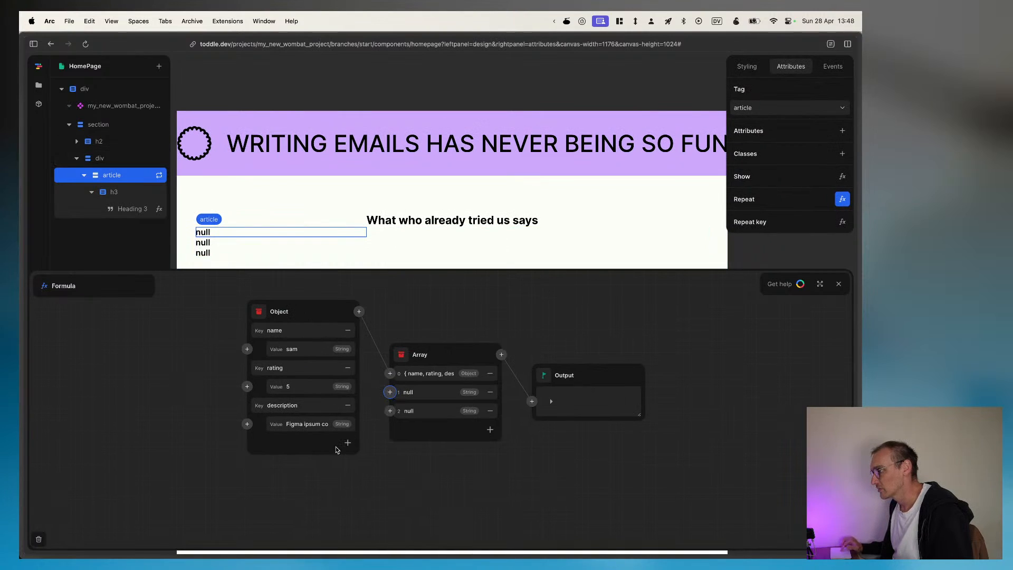
{"action": "left_click", "coordinate": [390, 410]}
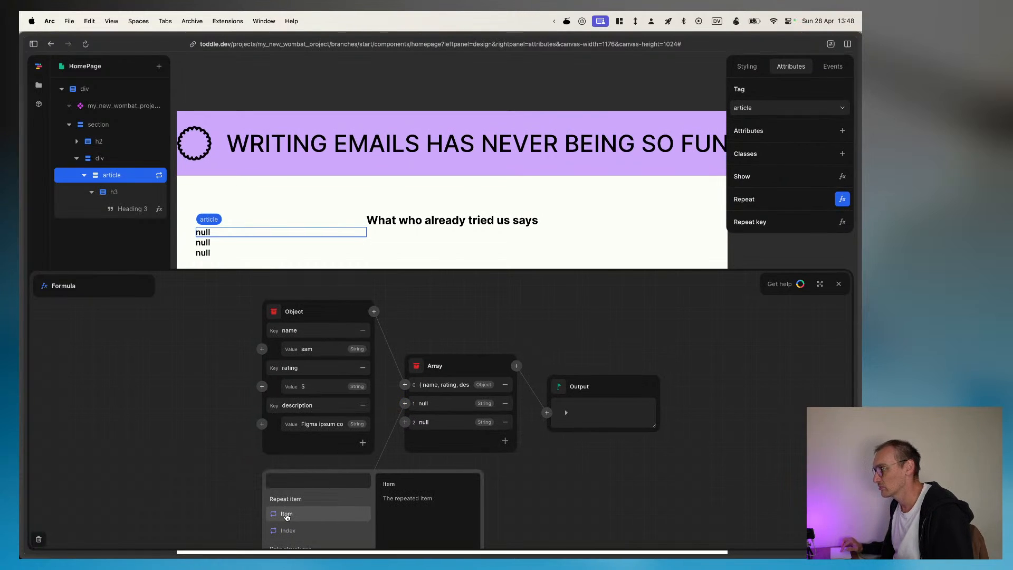
{"action": "left_click", "coordinate": [287, 515]}
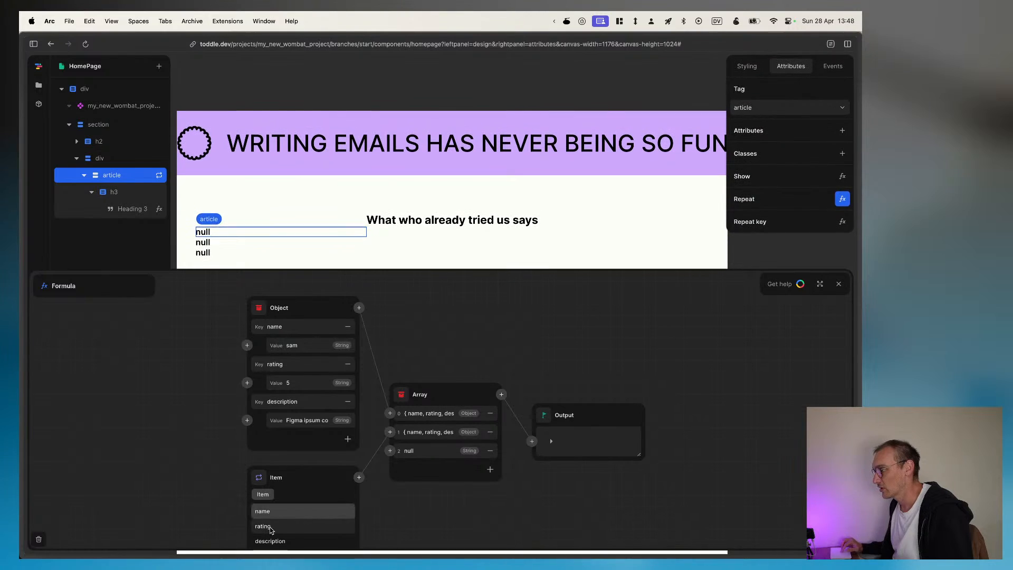
{"action": "left_click", "coordinate": [391, 451]}
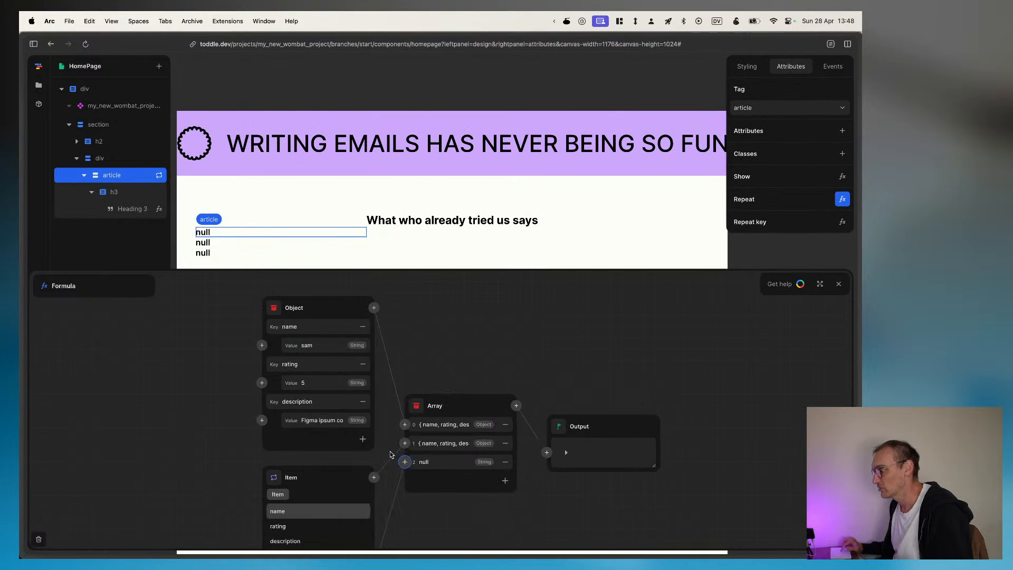
{"action": "left_click", "coordinate": [288, 441]}
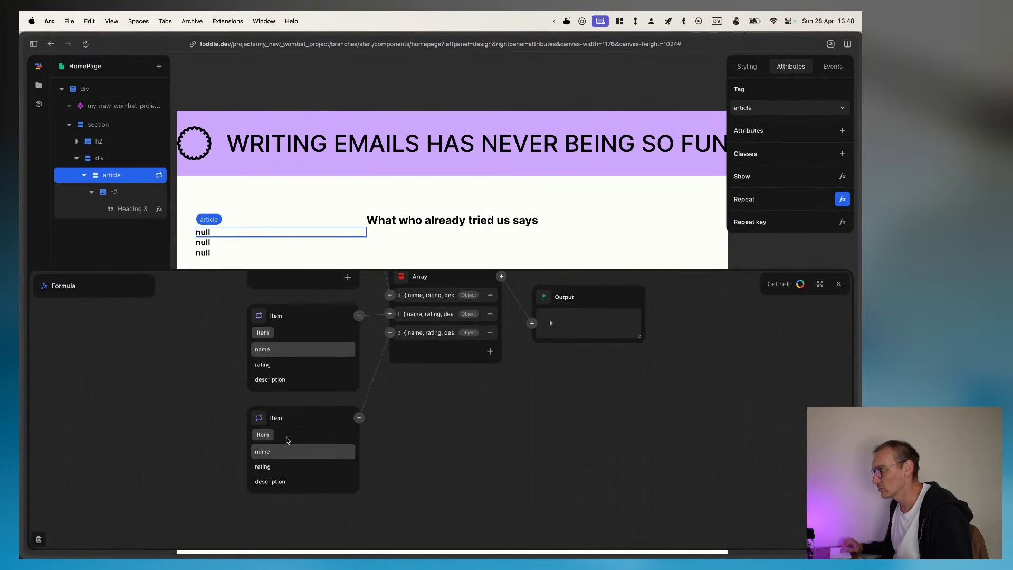
Step: Try narrowing the third entry's Item to its name, and return it to the whole Item
{"action": "left_click", "coordinate": [296, 451]}
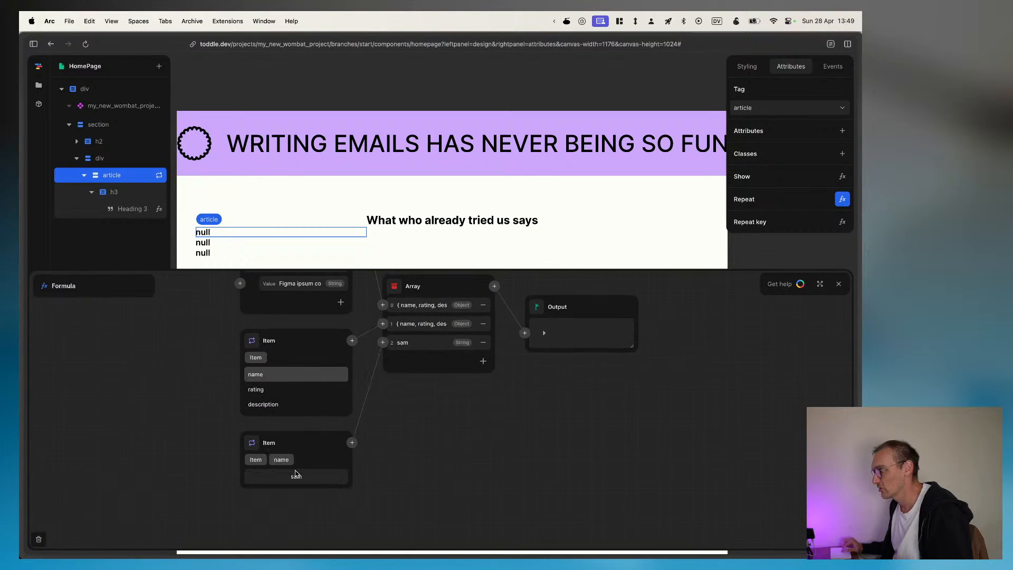
{"action": "double_click", "coordinate": [296, 476]}
{"action": "left_click", "coordinate": [256, 460]}
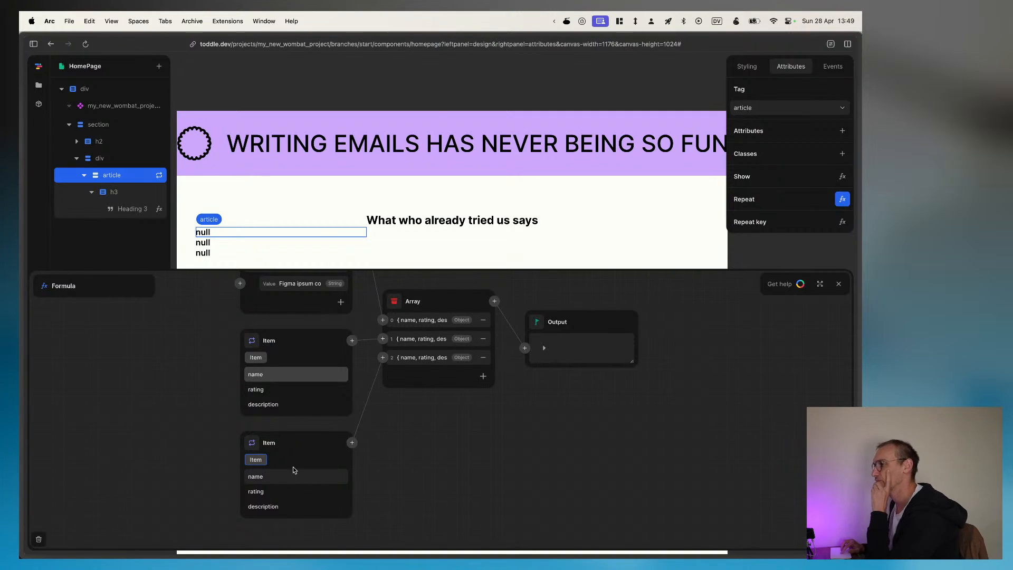
{"action": "scroll", "coordinate": [316, 425], "scroll_direction": "up", "scroll_amount": 1}
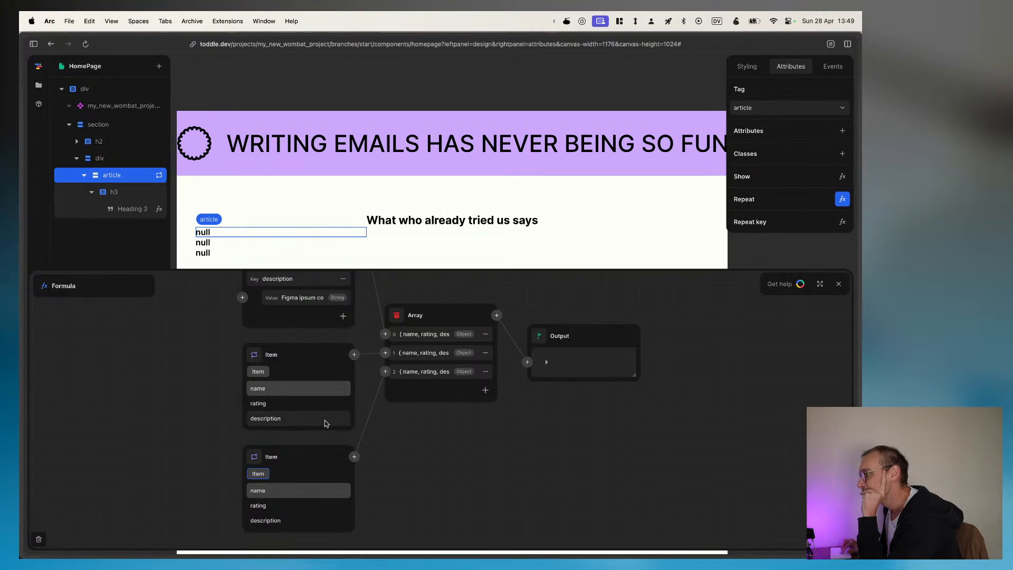
Step: Replace the Item feeding the array's third entry with the repeat Index
{"action": "left_click", "coordinate": [354, 457]}
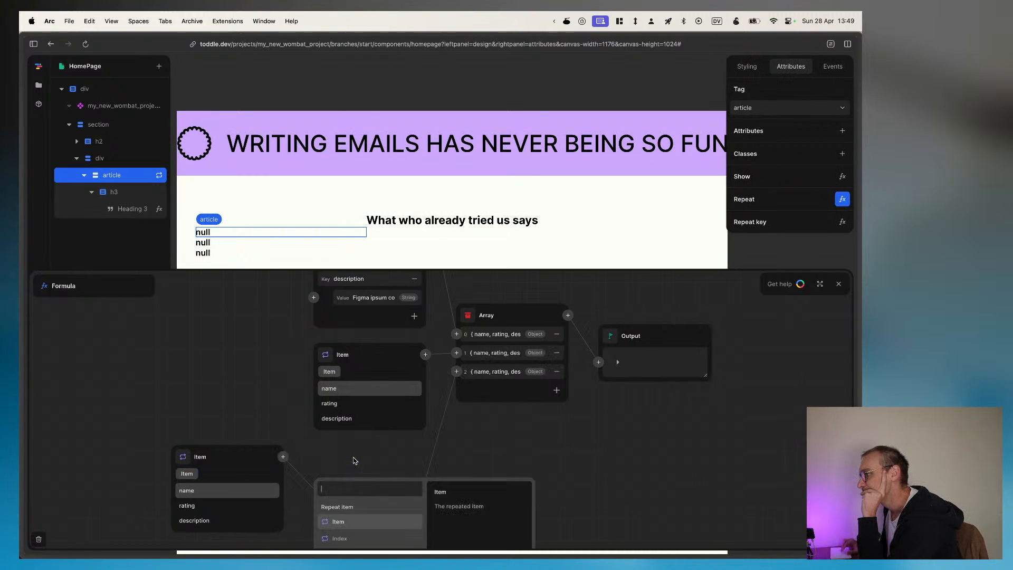
{"action": "key", "text": "Return"}
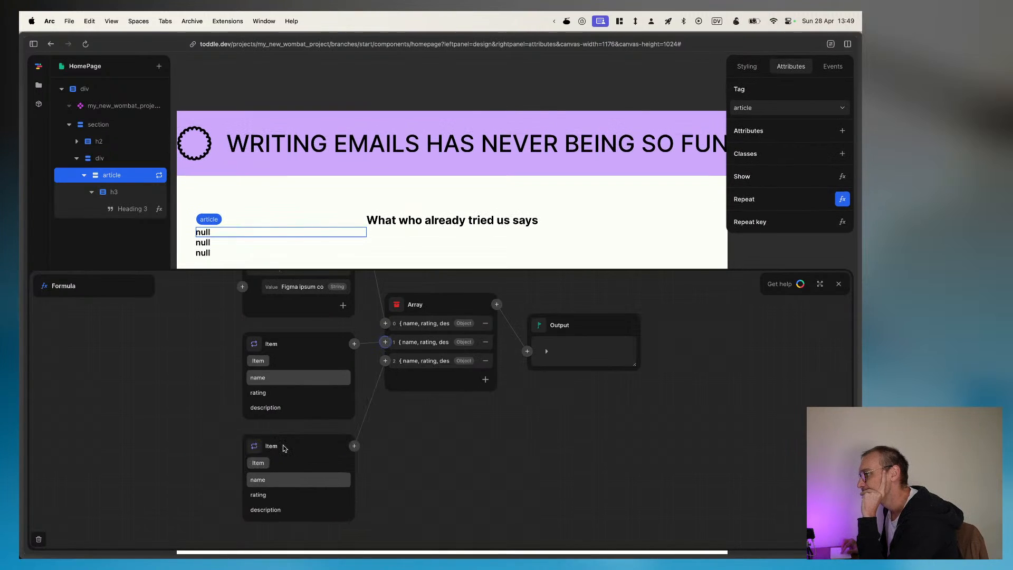
{"action": "left_click", "coordinate": [385, 364]}
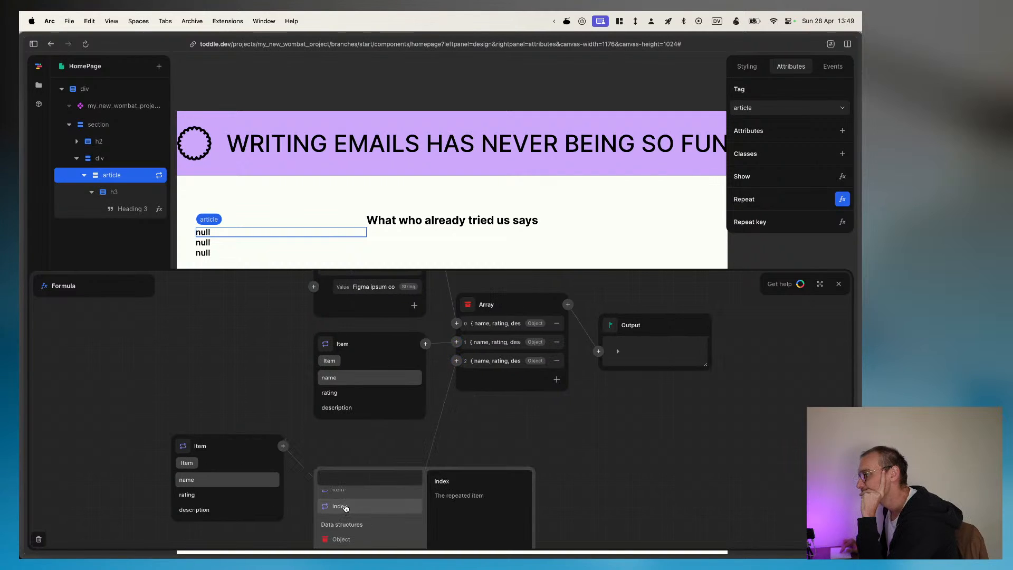
{"action": "left_click", "coordinate": [340, 504]}
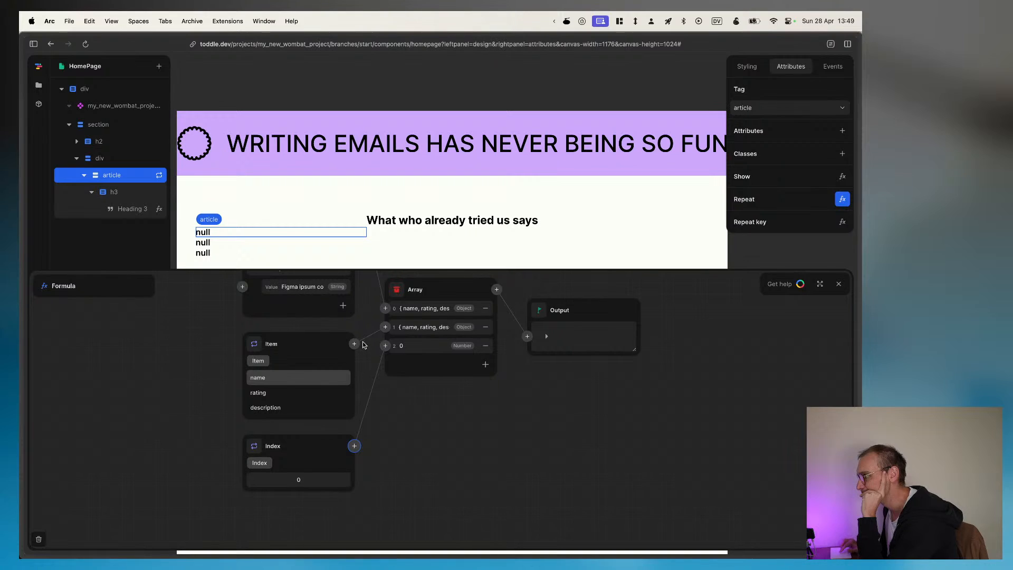
Step: Replace the Item feeding the array's second entry with an empty Object
{"action": "left_click", "coordinate": [385, 327]}
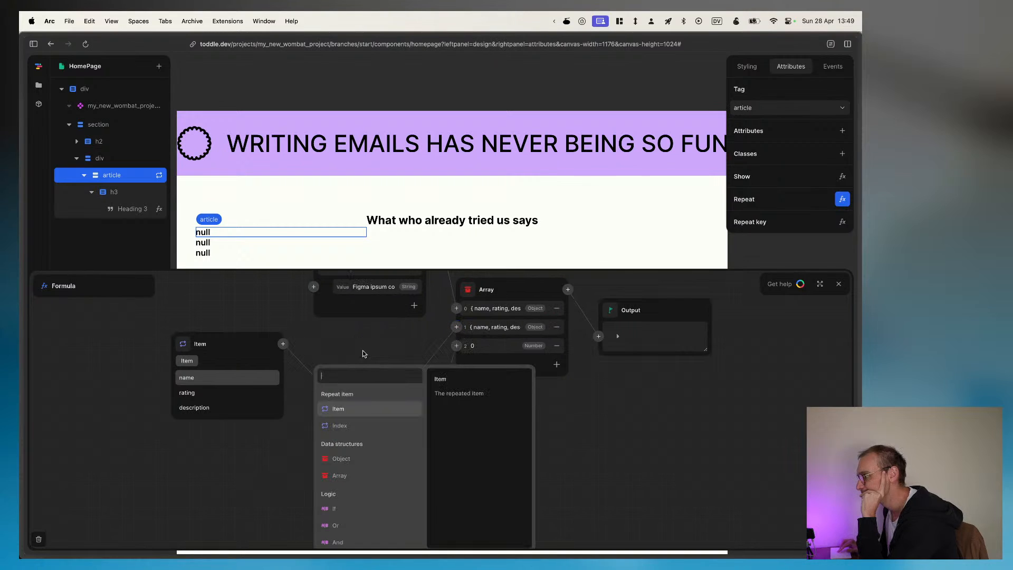
{"action": "left_click", "coordinate": [345, 462]}
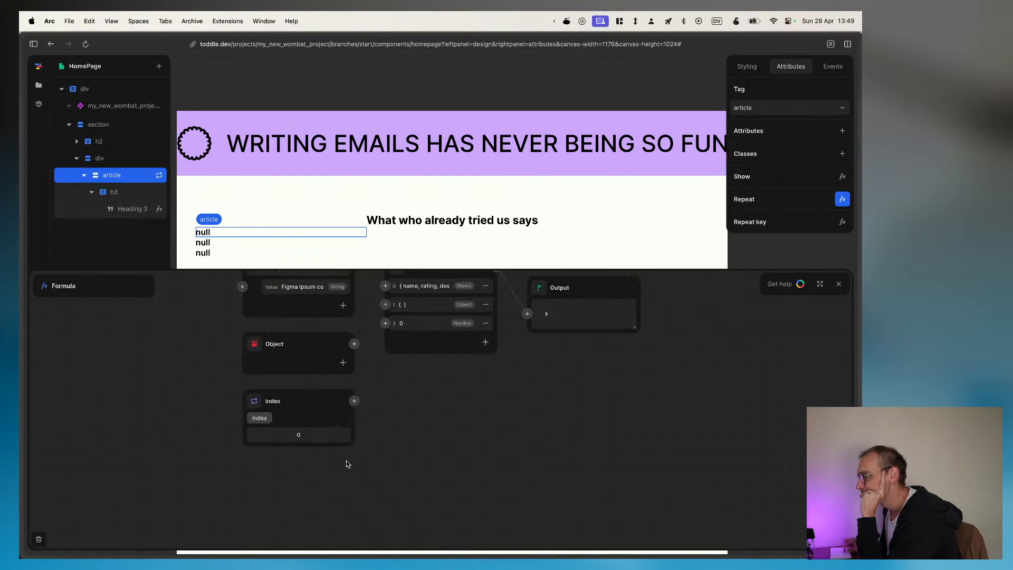
{"action": "left_click", "coordinate": [385, 315]}
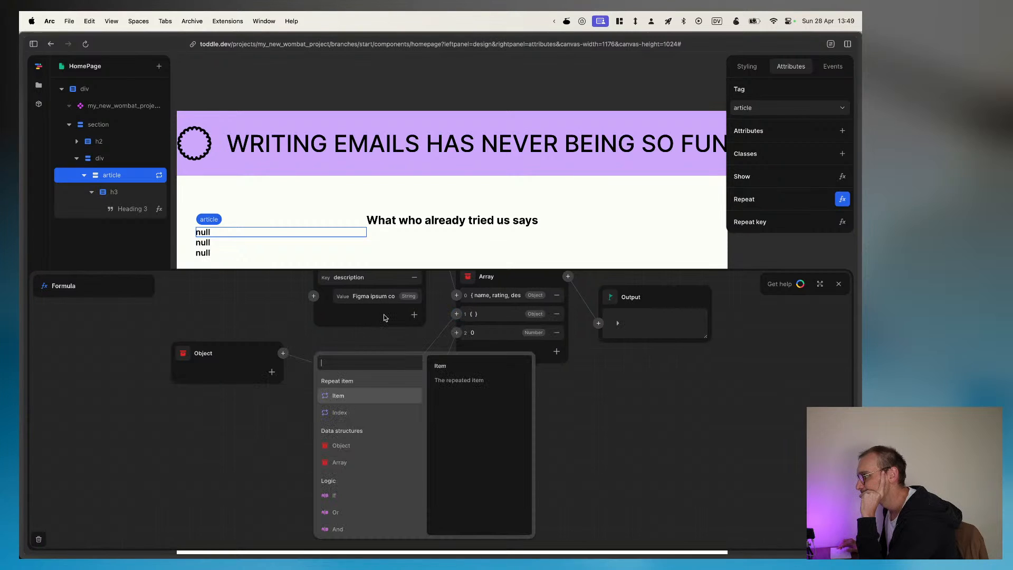
{"action": "left_click", "coordinate": [338, 448]}
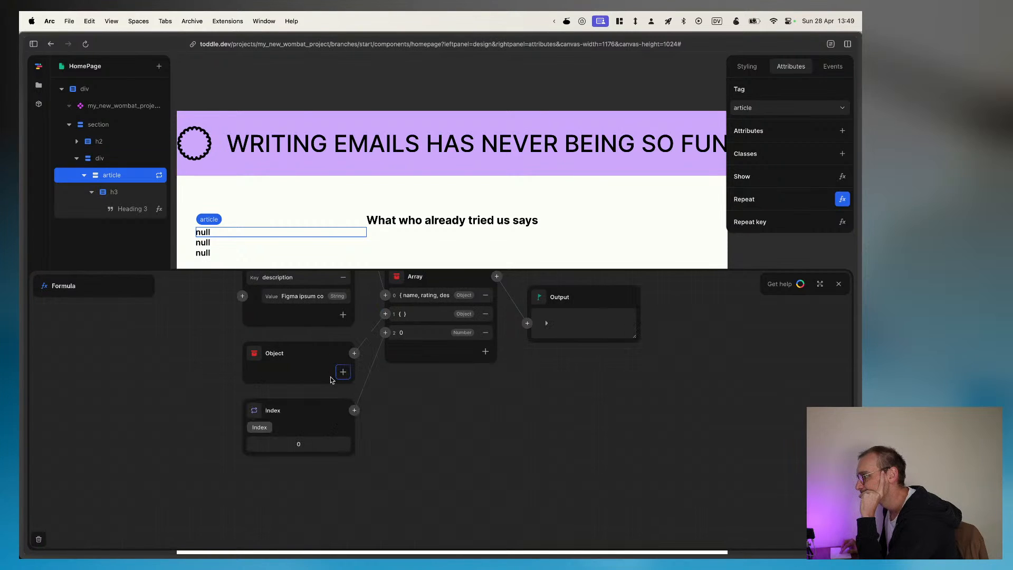
Step: Add the keys name, rating and description to the Object feeding the array's second entry
{"action": "left_click", "coordinate": [343, 371]}
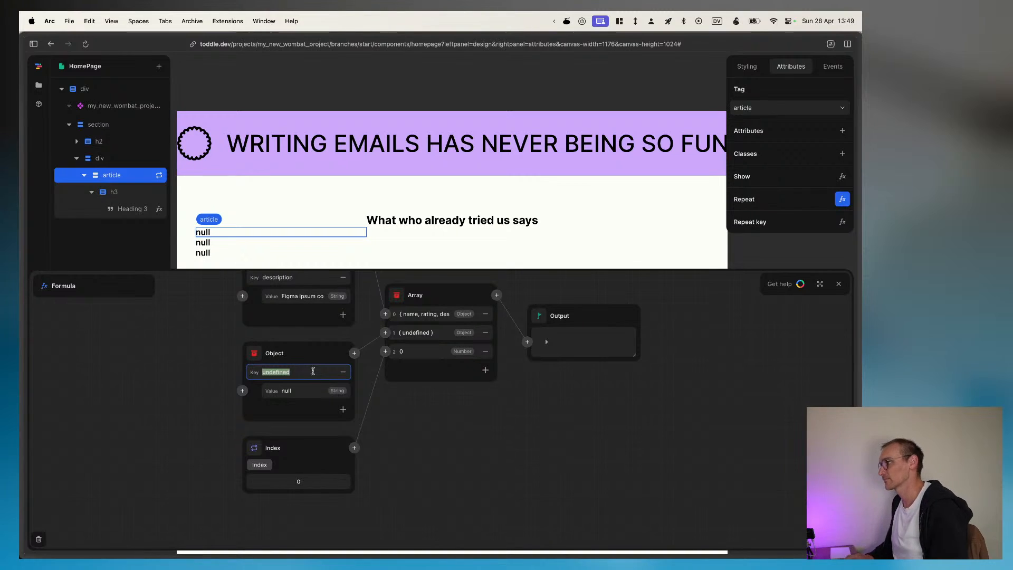
{"action": "type", "text": "name"}
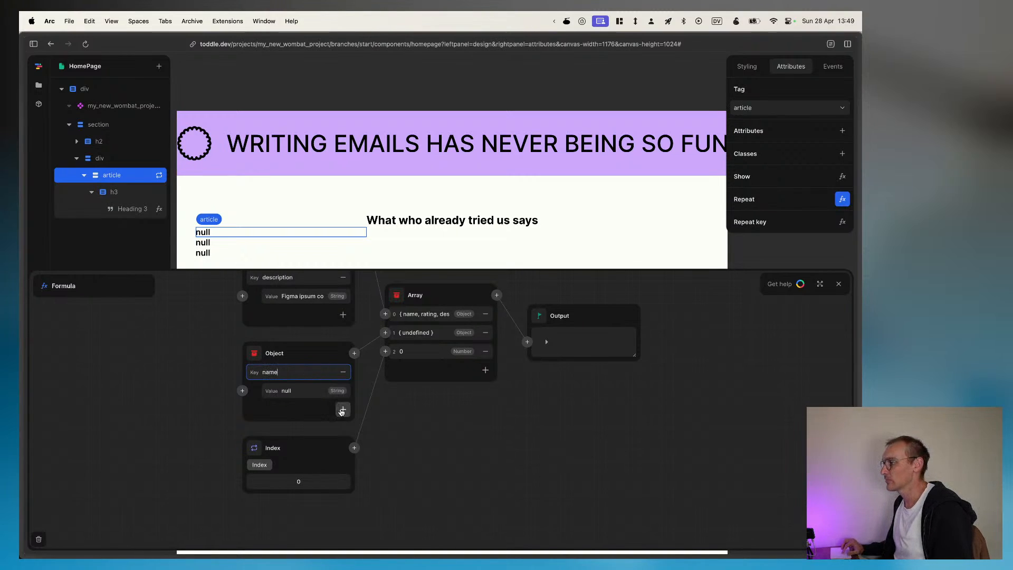
{"action": "left_click", "coordinate": [343, 409]}
{"action": "type", "text": "rating"}
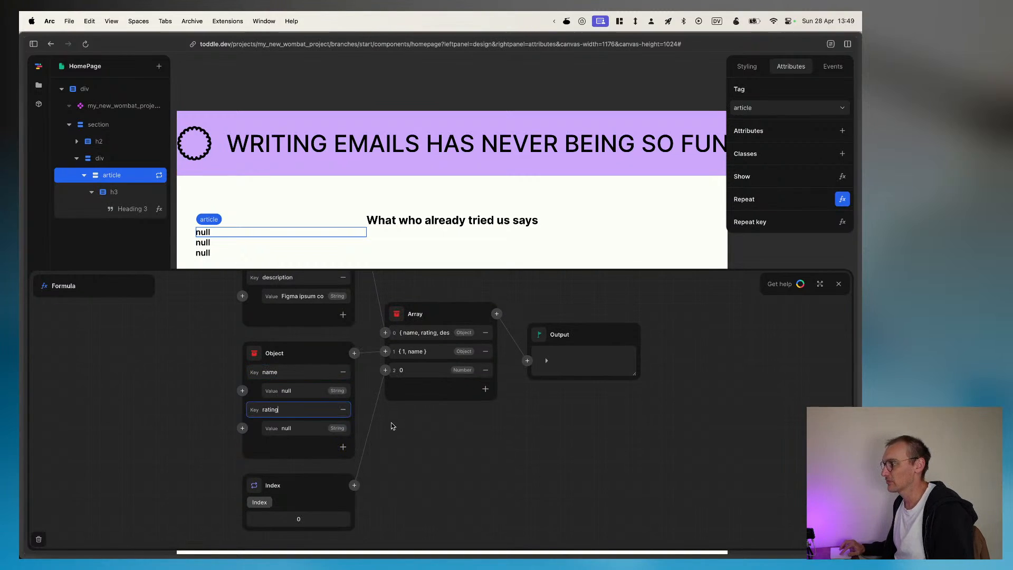
{"action": "left_click", "coordinate": [343, 447]}
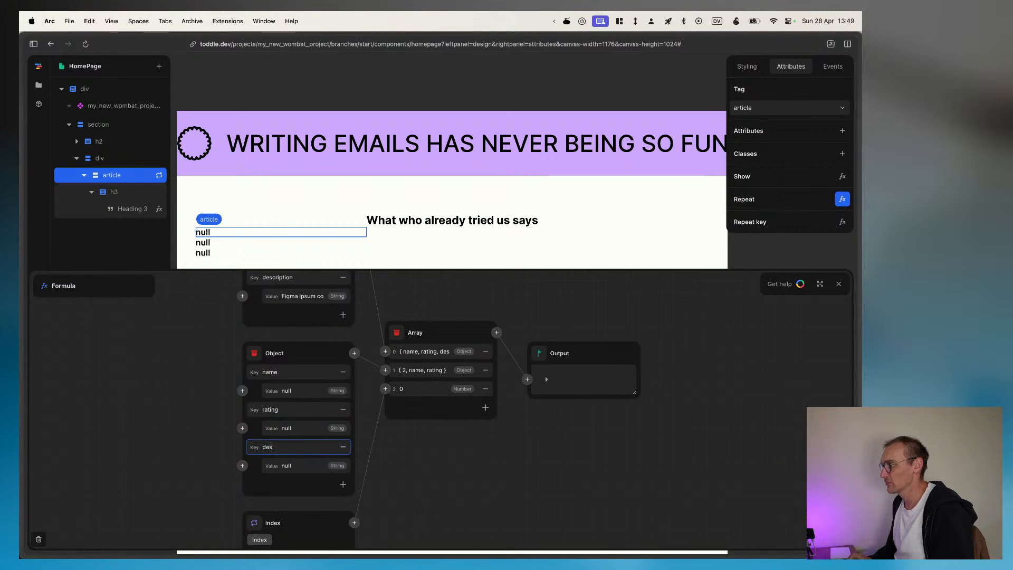
{"action": "type", "text": "description"}
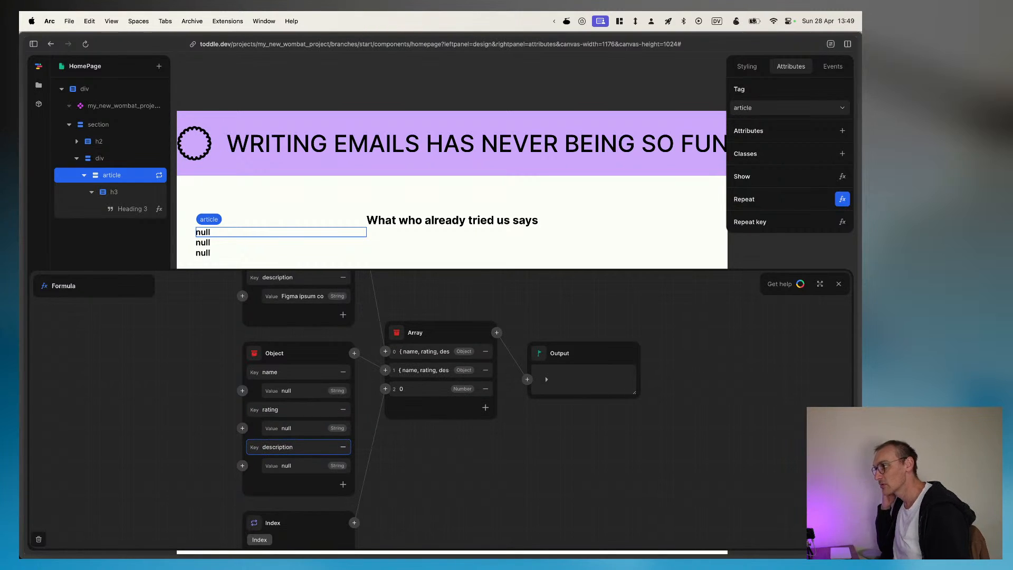
{"action": "scroll", "coordinate": [440, 369], "scroll_direction": "down", "scroll_amount": 3}
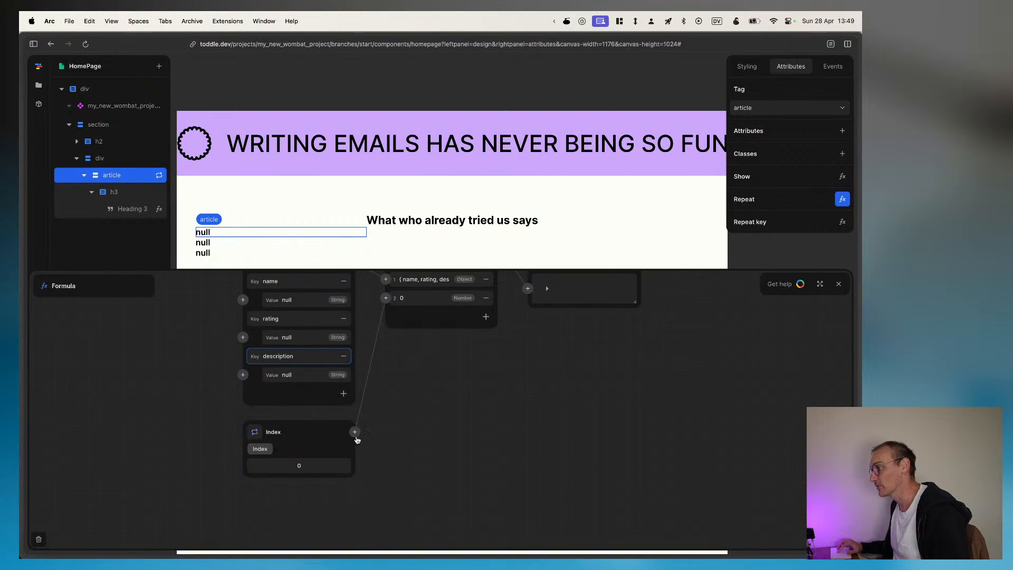
Step: Replace the Index feeding the array's third entry with an Object containing the keys name, rating and description
{"action": "left_click", "coordinate": [385, 298]}
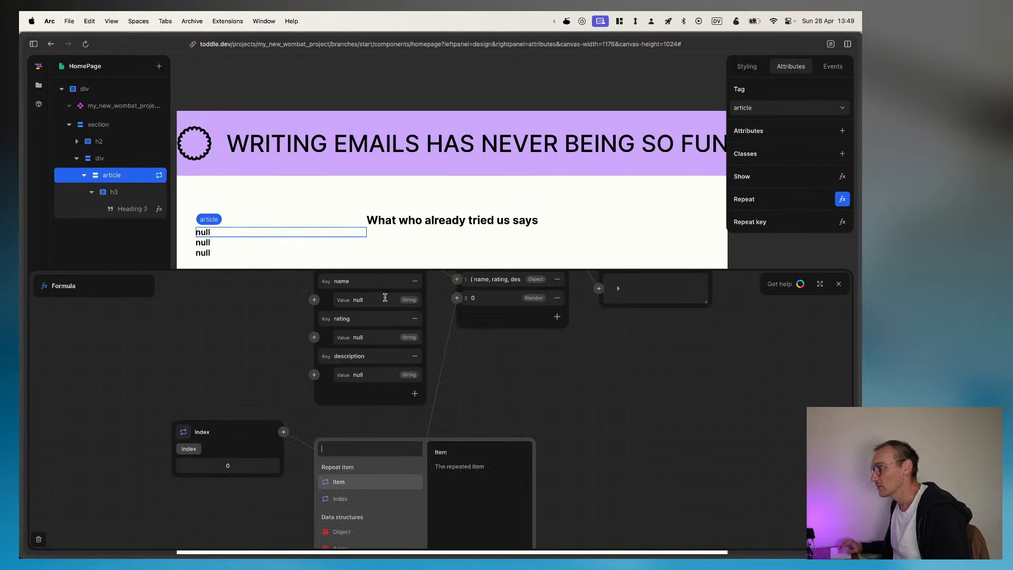
{"action": "left_click", "coordinate": [341, 533]}
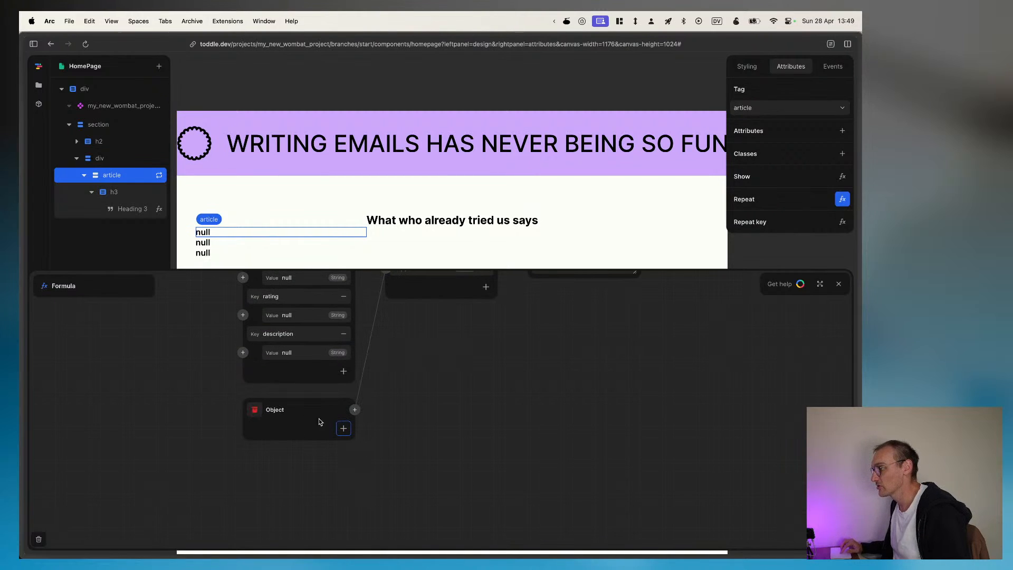
{"action": "left_click", "coordinate": [343, 427]}
{"action": "type", "text": "name"}
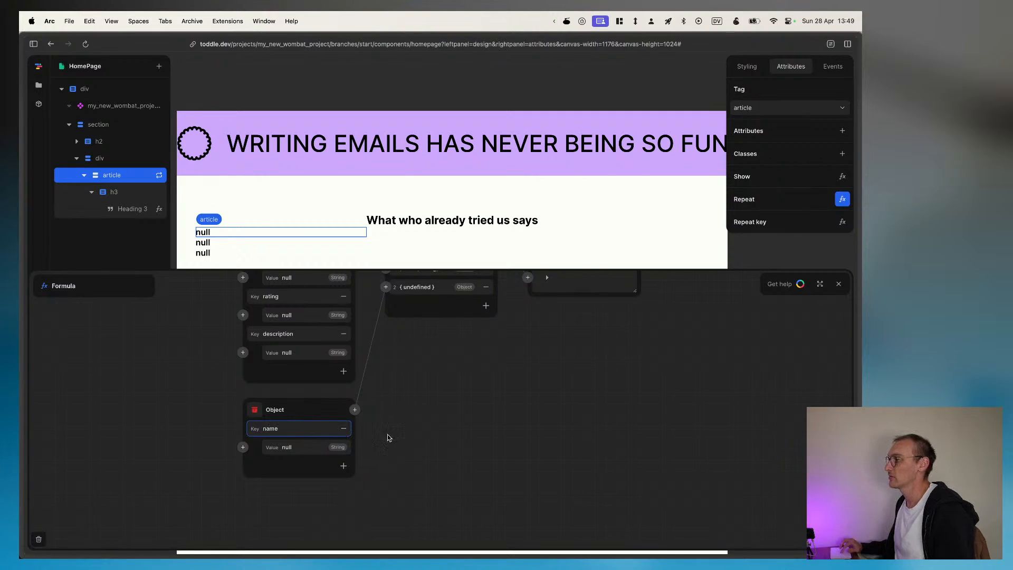
{"action": "left_click", "coordinate": [344, 465]}
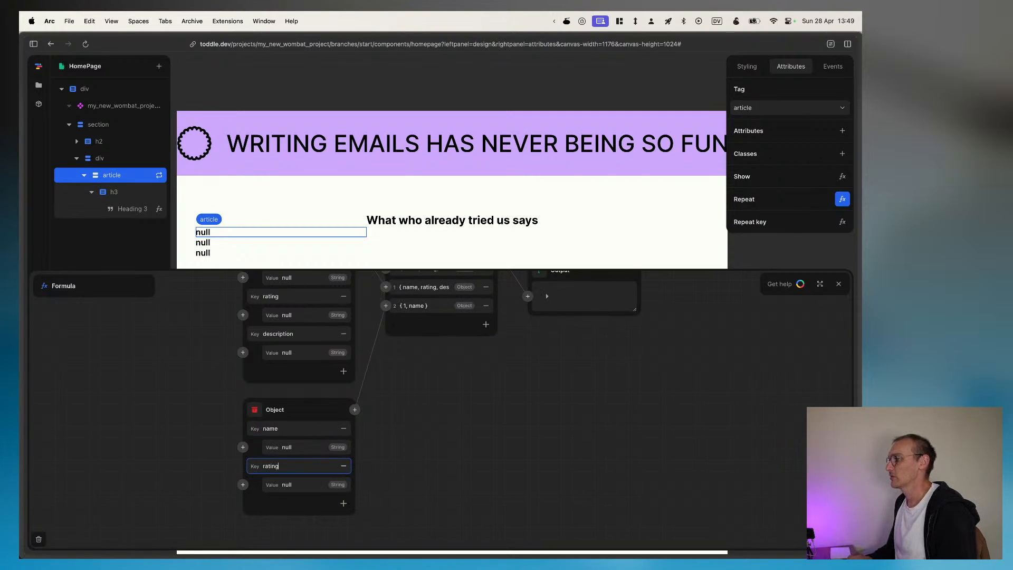
{"action": "left_click", "coordinate": [343, 502]}
{"action": "type", "text": "description"}
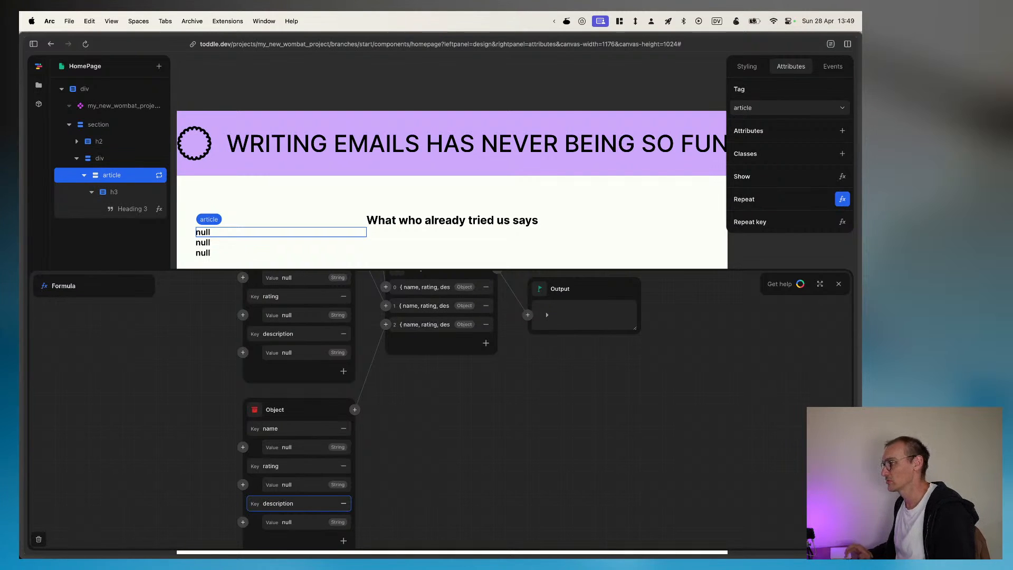
Step: Try feeding the repeat Item's name into the ID argument of the heading text's formula
{"action": "scroll", "coordinate": [438, 444], "scroll_direction": "up", "scroll_amount": 4}
{"action": "scroll", "coordinate": [443, 457], "scroll_direction": "up", "scroll_amount": 1}
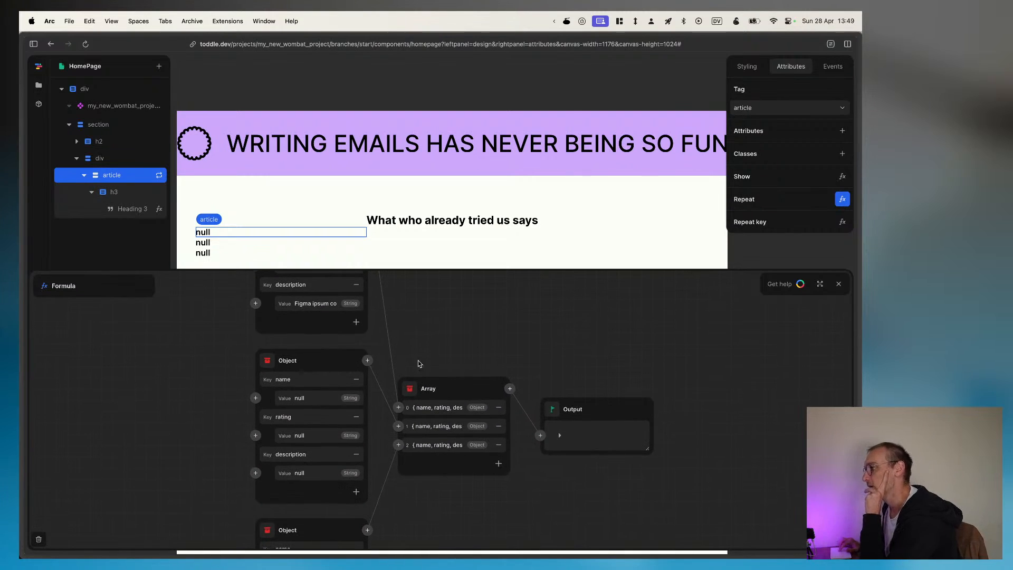
{"action": "left_click", "coordinate": [124, 193]}
{"action": "left_click", "coordinate": [137, 209]}
{"action": "left_click", "coordinate": [158, 211]}
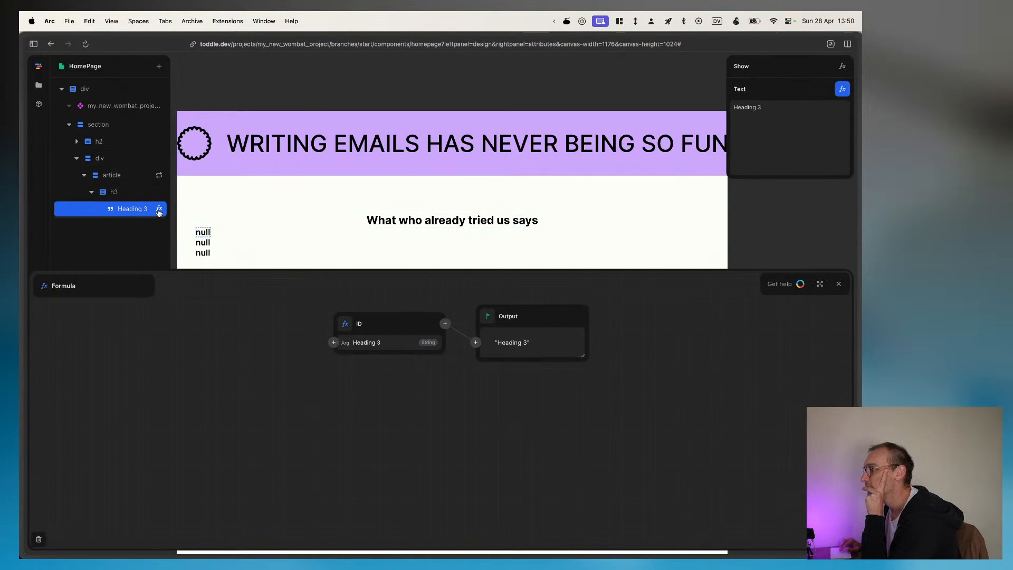
{"action": "left_click", "coordinate": [333, 343]}
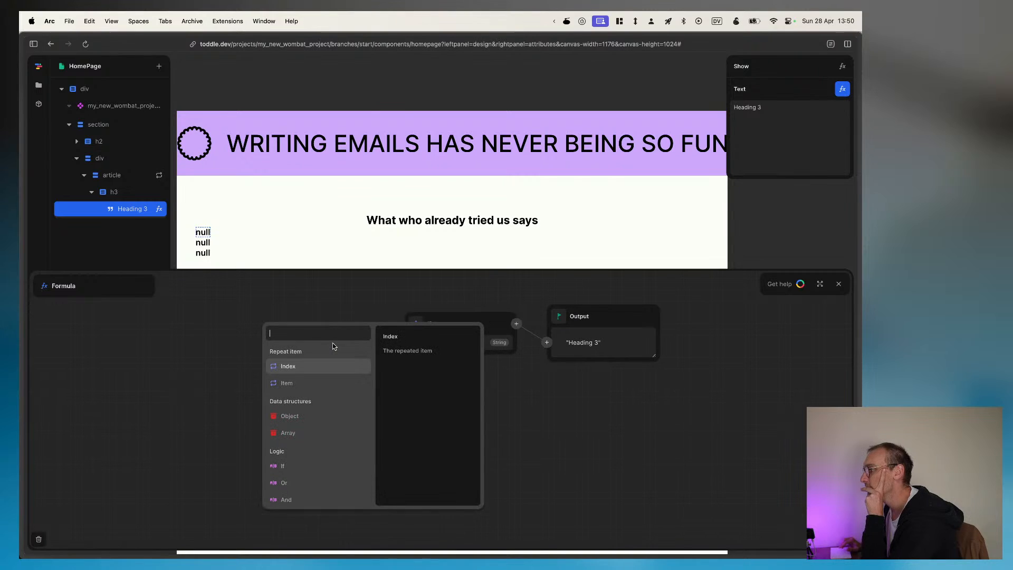
{"action": "left_click", "coordinate": [286, 383]}
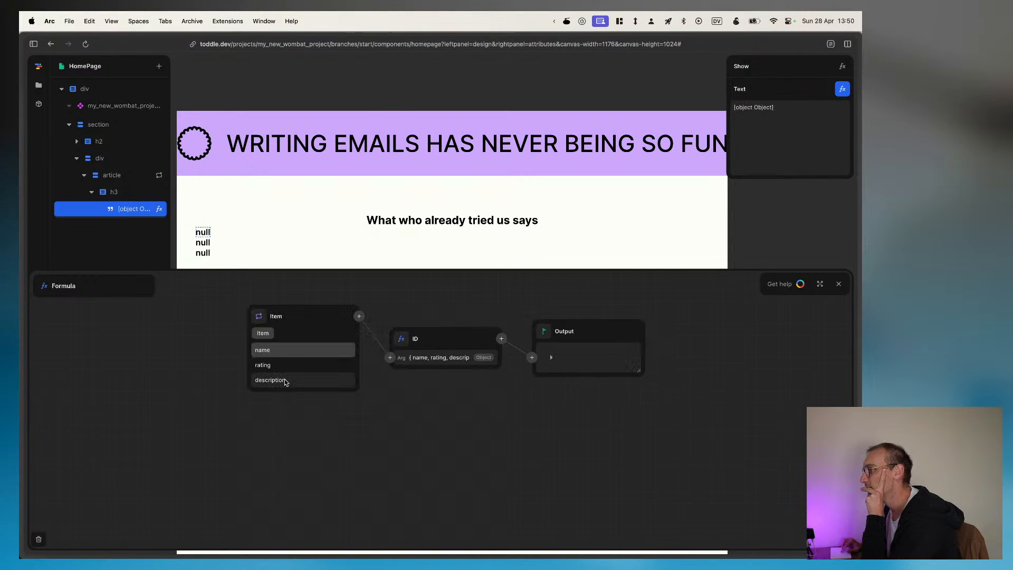
{"action": "left_click", "coordinate": [273, 353]}
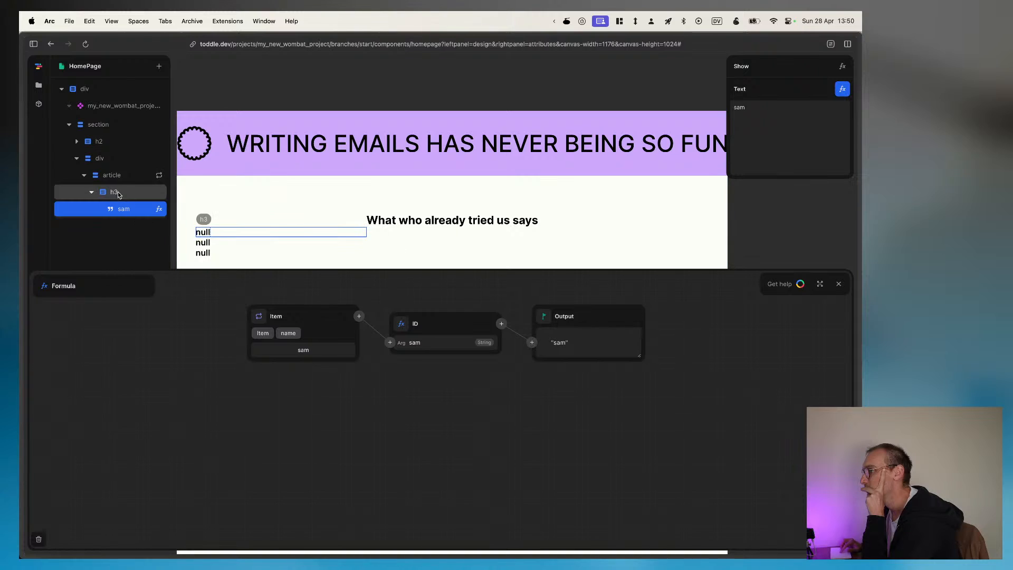
Step: Replace the ID node in the heading text's formula with the repeat Item's name, connected directly to the Output
{"action": "left_click", "coordinate": [91, 192]}
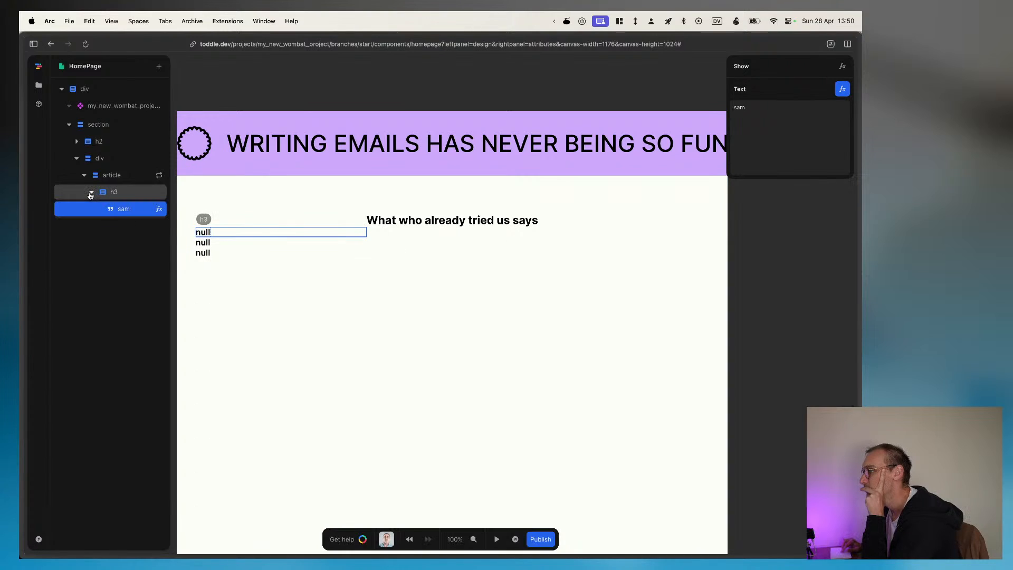
{"action": "left_click", "coordinate": [97, 178]}
{"action": "left_click", "coordinate": [92, 192]}
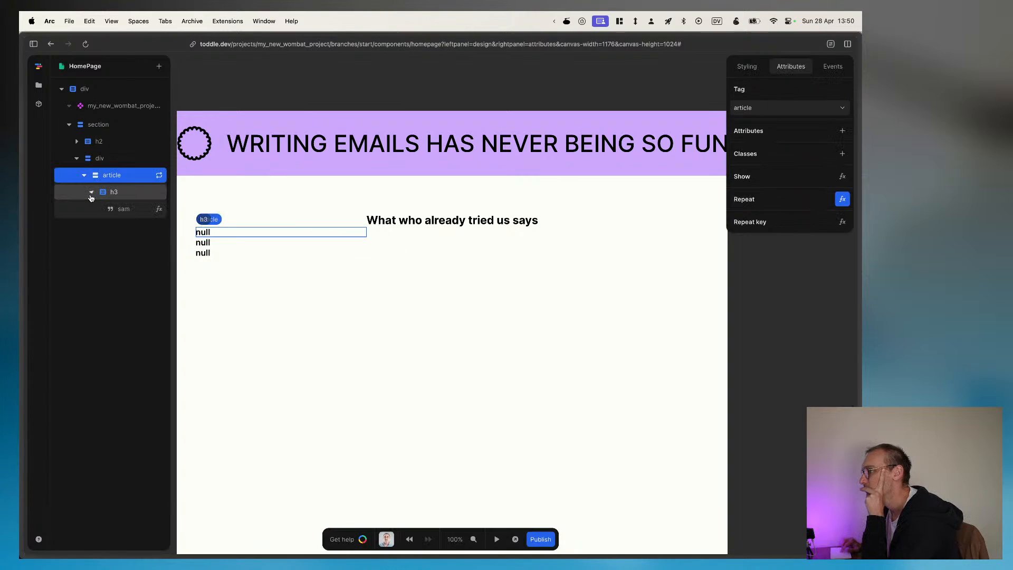
{"action": "left_click", "coordinate": [110, 210]}
{"action": "left_click", "coordinate": [158, 210]}
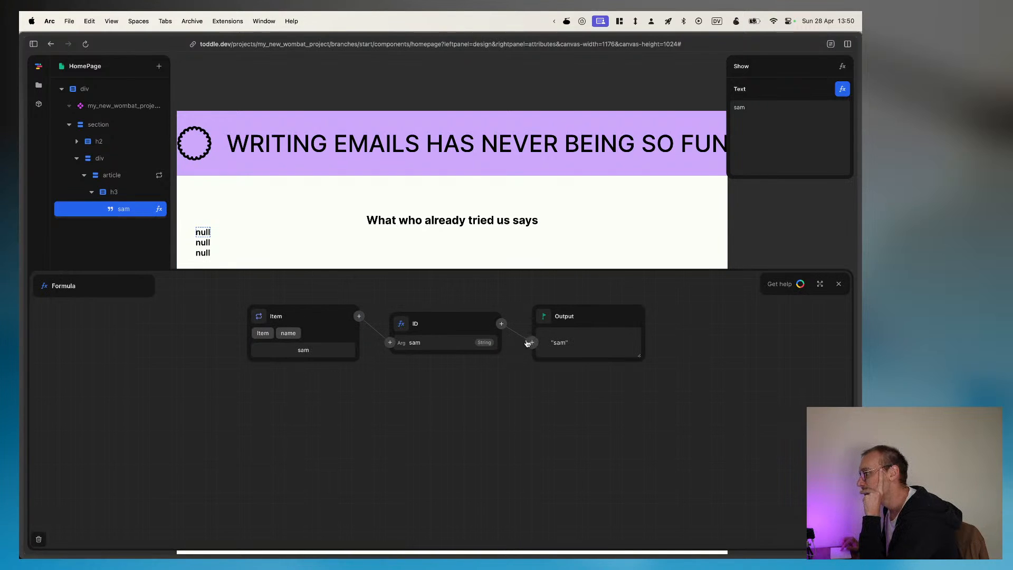
{"action": "left_click", "coordinate": [501, 323]}
{"action": "left_click", "coordinate": [485, 382]}
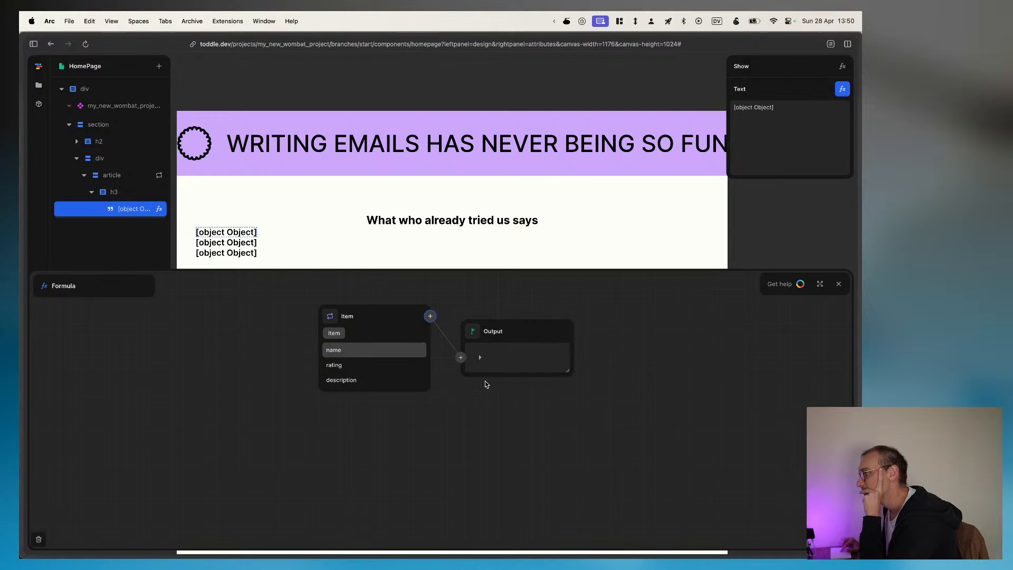
{"action": "left_click", "coordinate": [334, 350]}
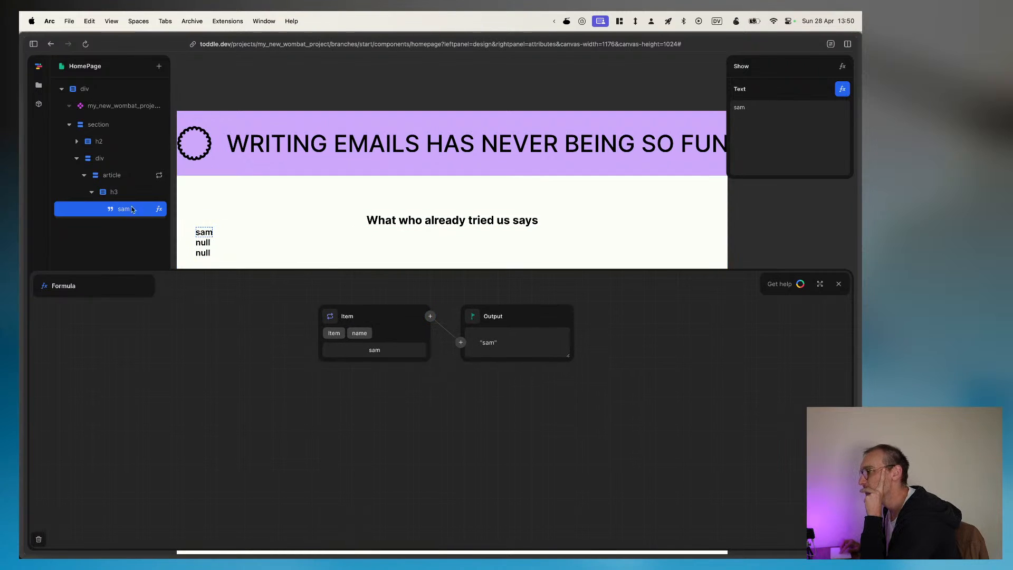
Step: Fill in the name values of the second and third Objects in the article's Repeat formula with sample first names
{"action": "left_click", "coordinate": [110, 175]}
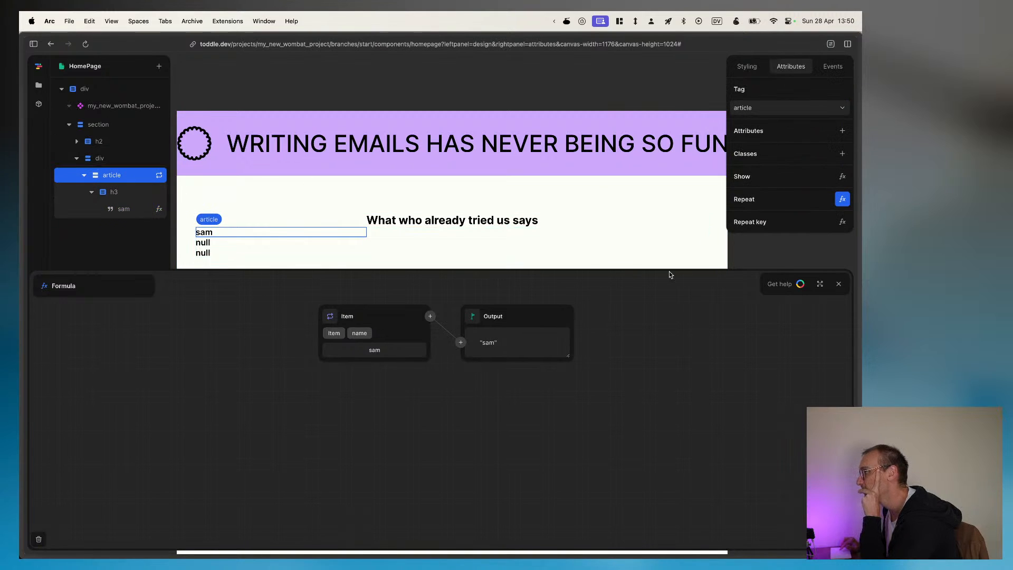
{"action": "left_click", "coordinate": [842, 199]}
{"action": "scroll", "coordinate": [401, 422], "scroll_direction": "down", "scroll_amount": 3}
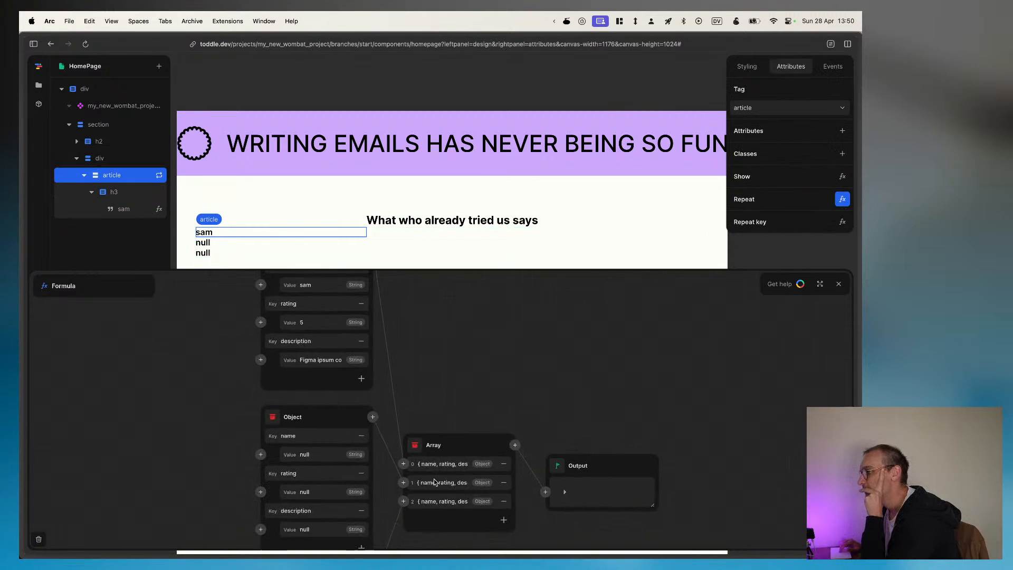
{"action": "double_click", "coordinate": [314, 439]}
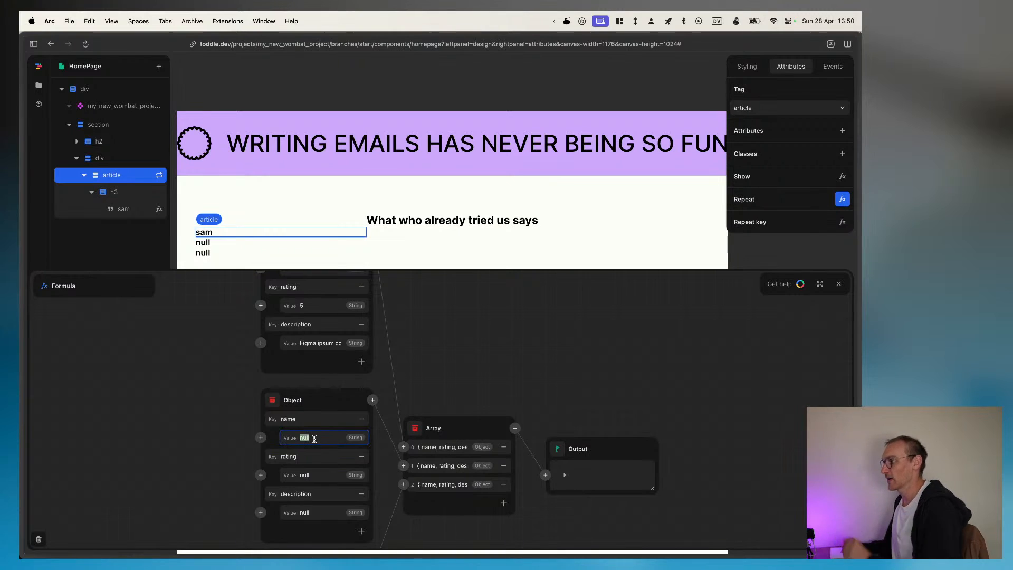
{"action": "type", "text": "tome"}
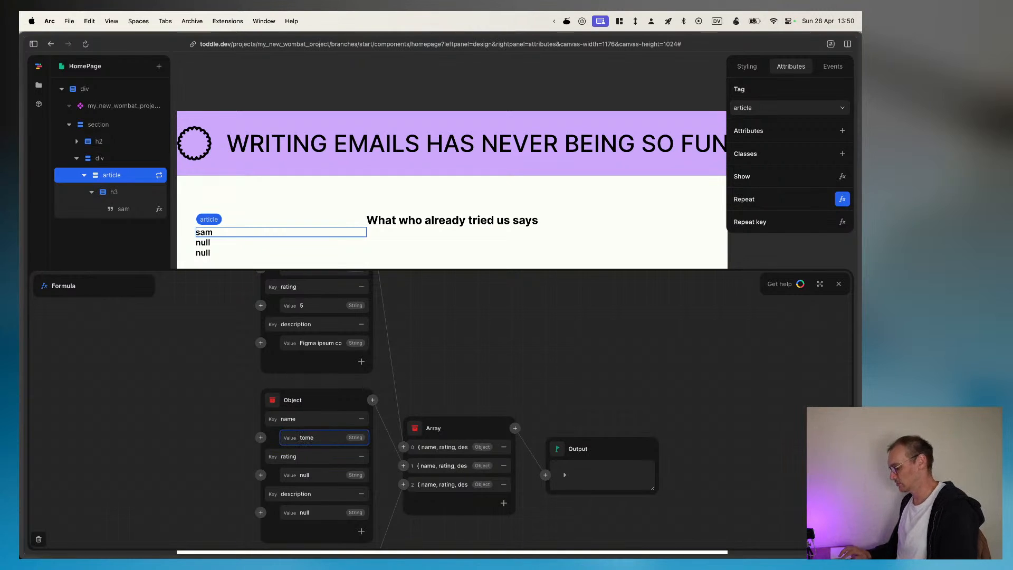
{"action": "scroll", "coordinate": [327, 422], "scroll_direction": "down", "scroll_amount": 4}
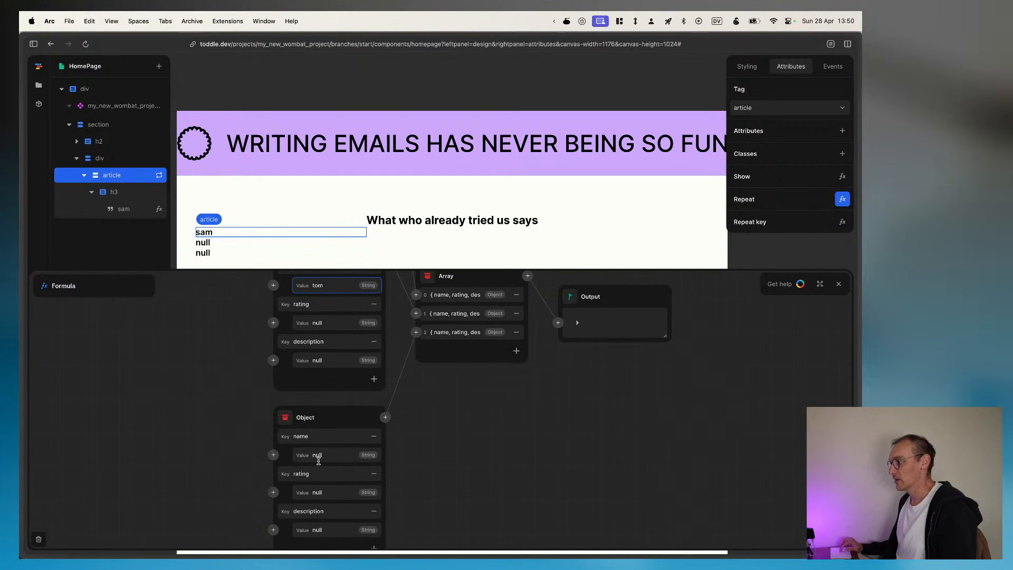
{"action": "double_click", "coordinate": [317, 455]}
{"action": "type", "text": "john"}
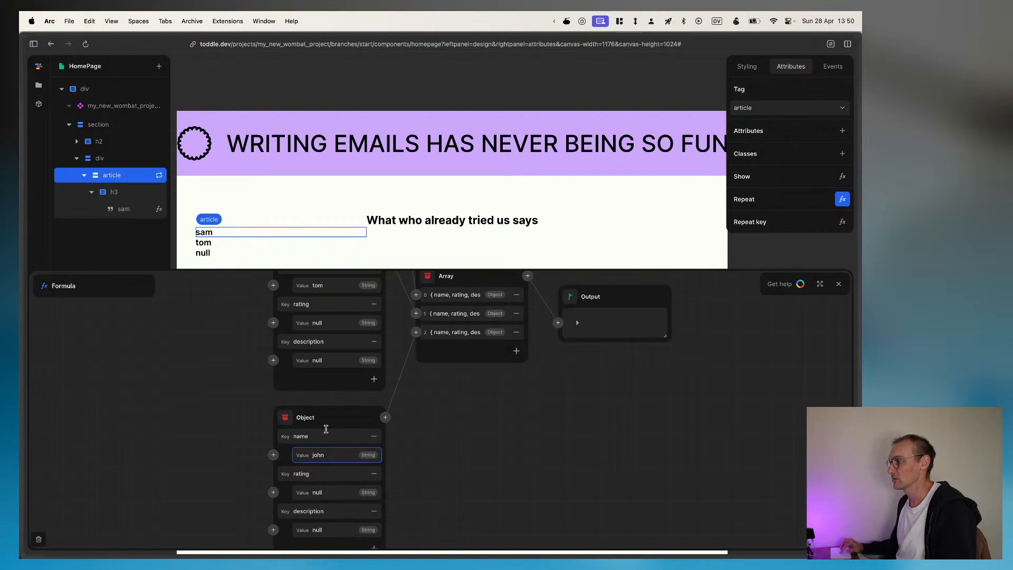
Step: Set the rating to 3 in the second Object and 5 in the third Object
{"action": "scroll", "coordinate": [327, 422], "scroll_direction": "up", "scroll_amount": 1}
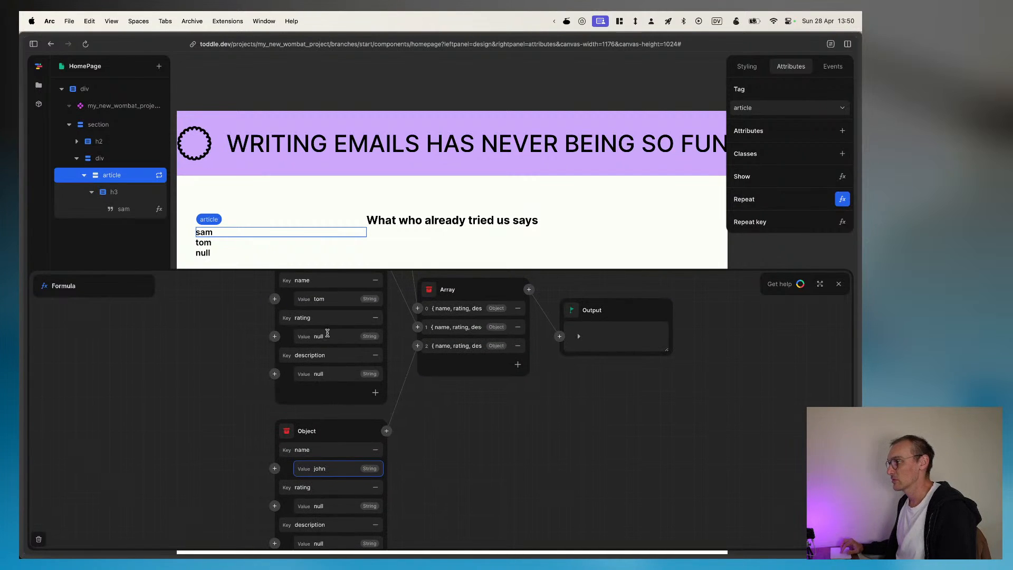
{"action": "double_click", "coordinate": [327, 335]}
{"action": "type", "text": "3"}
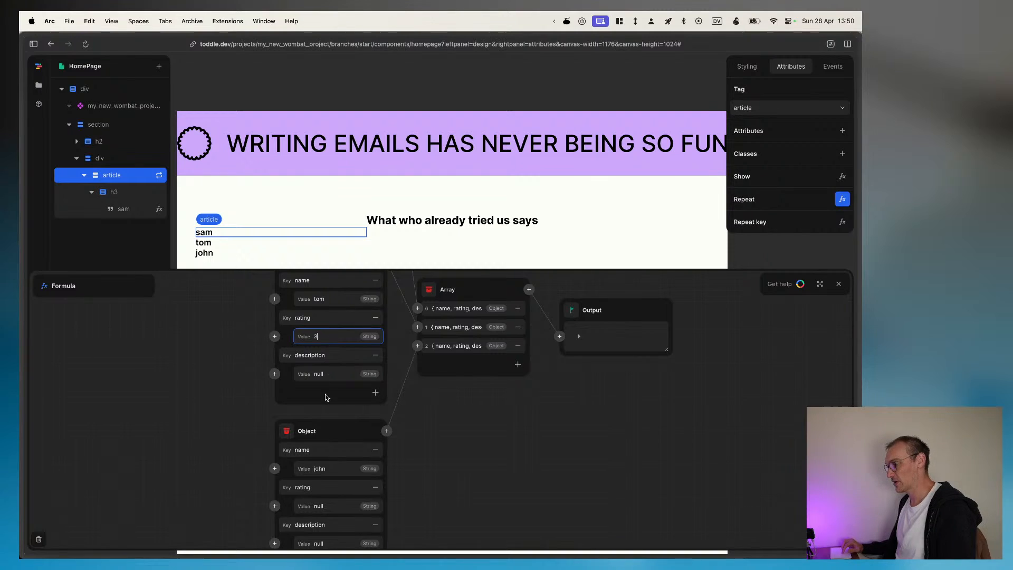
{"action": "scroll", "coordinate": [327, 396], "scroll_direction": "down", "scroll_amount": 2}
{"action": "left_click", "coordinate": [346, 447]}
{"action": "double_click", "coordinate": [346, 447]}
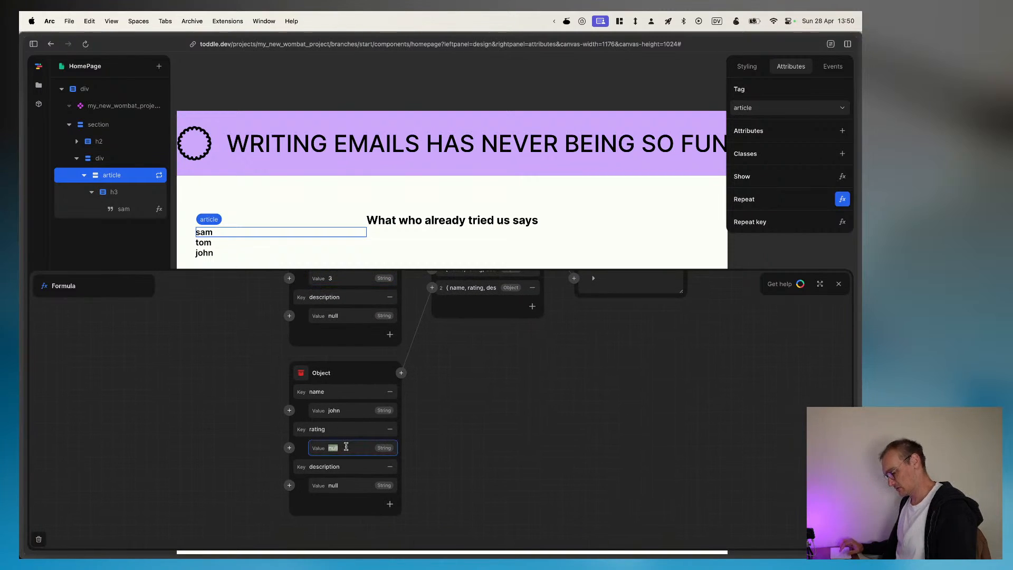
{"action": "type", "text": "5"}
Step: Paste the copied Figma ipsum text as the description value of the third and second Objects
{"action": "double_click", "coordinate": [349, 484]}
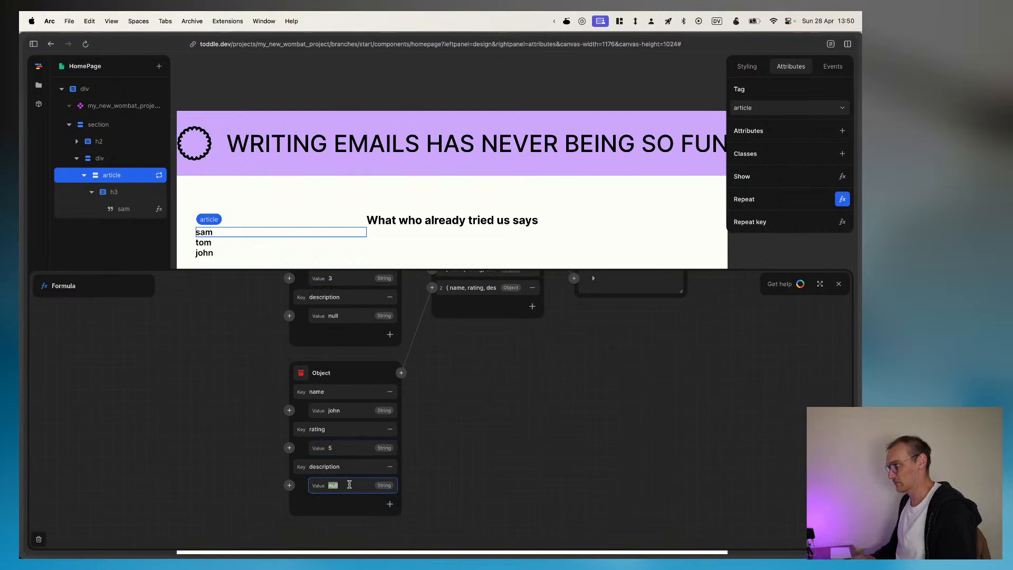
{"action": "key", "text": "super+v"}
{"action": "double_click", "coordinate": [347, 315]}
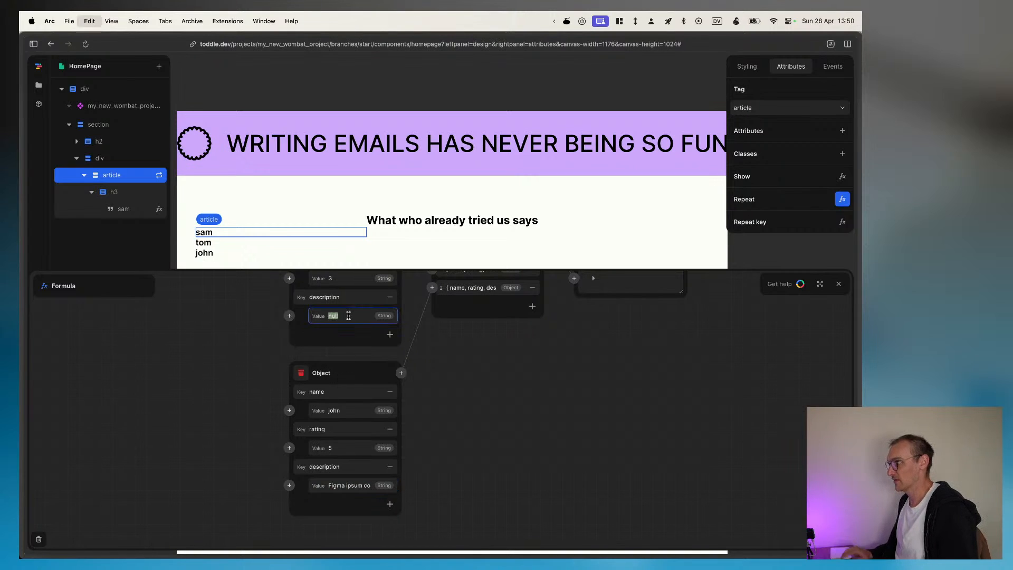
{"action": "key", "text": "super+v"}
{"action": "left_click", "coordinate": [215, 380]}
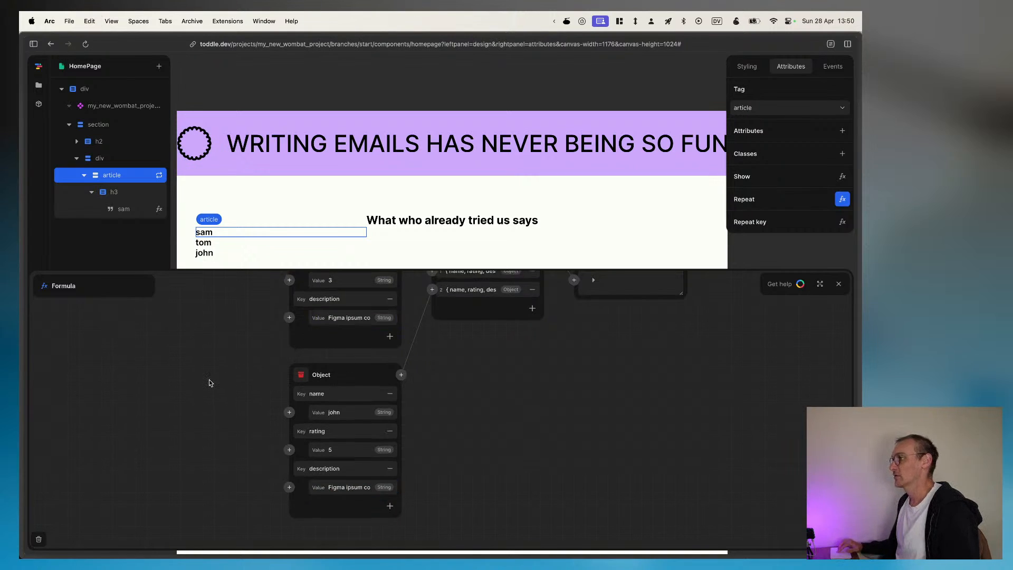
Step: Inspect the array and its first output entry in the article's Repeat formula, and collapse the h3 in the element tree
{"action": "scroll", "coordinate": [211, 382], "scroll_direction": "up", "scroll_amount": 8}
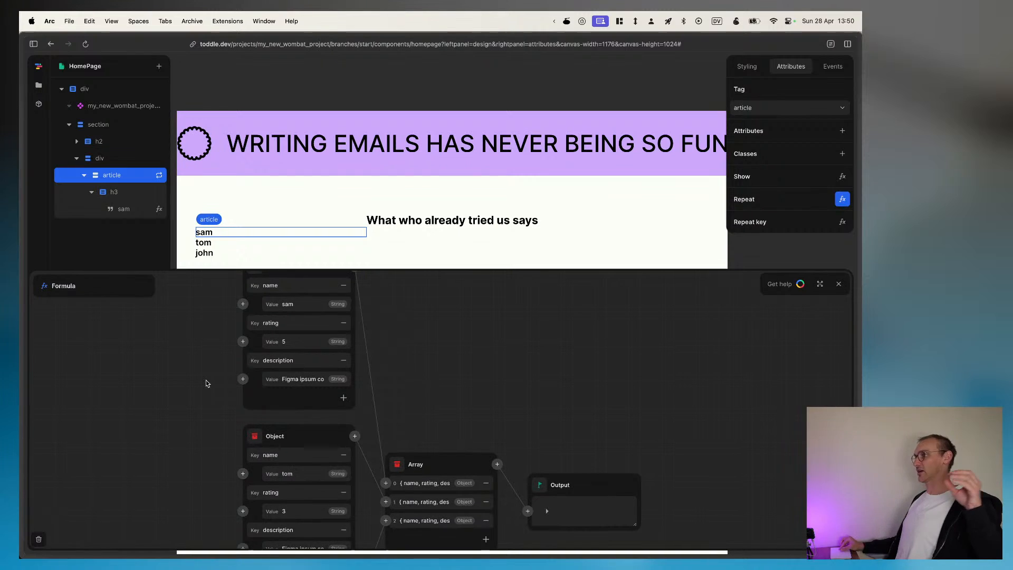
{"action": "scroll", "coordinate": [206, 381], "scroll_direction": "left", "scroll_amount": 2}
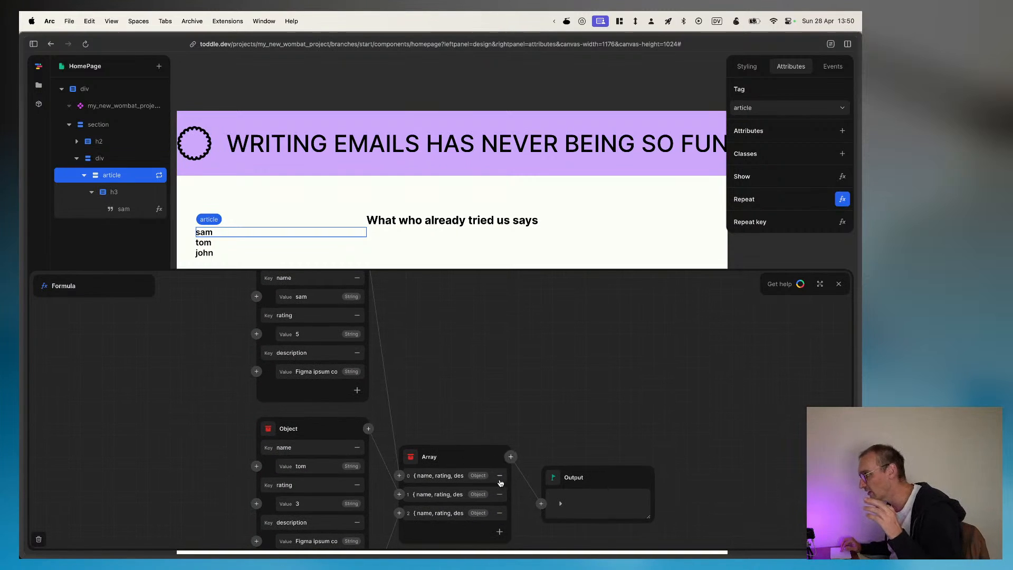
{"action": "left_click", "coordinate": [451, 456]}
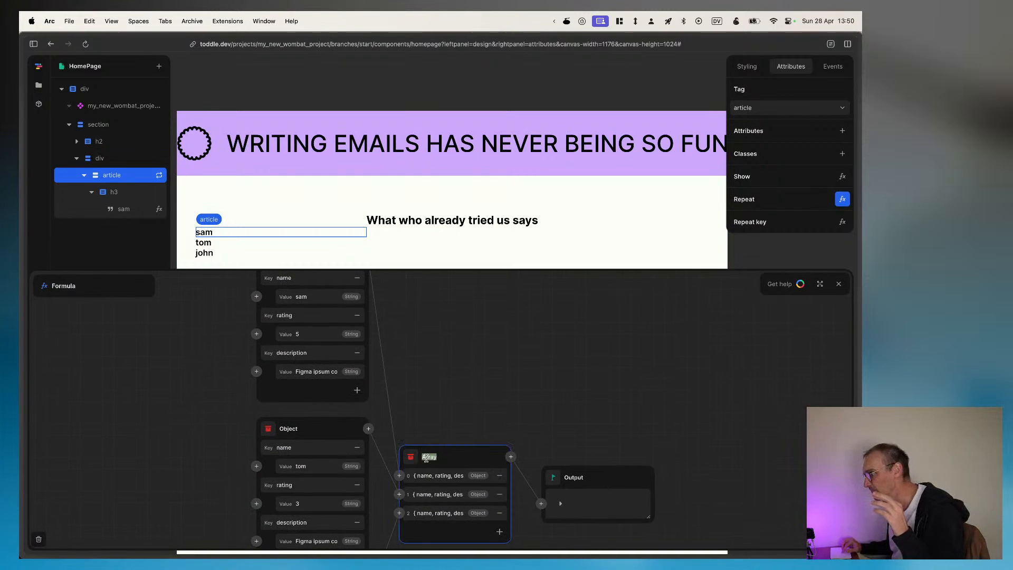
{"action": "left_click", "coordinate": [481, 389]}
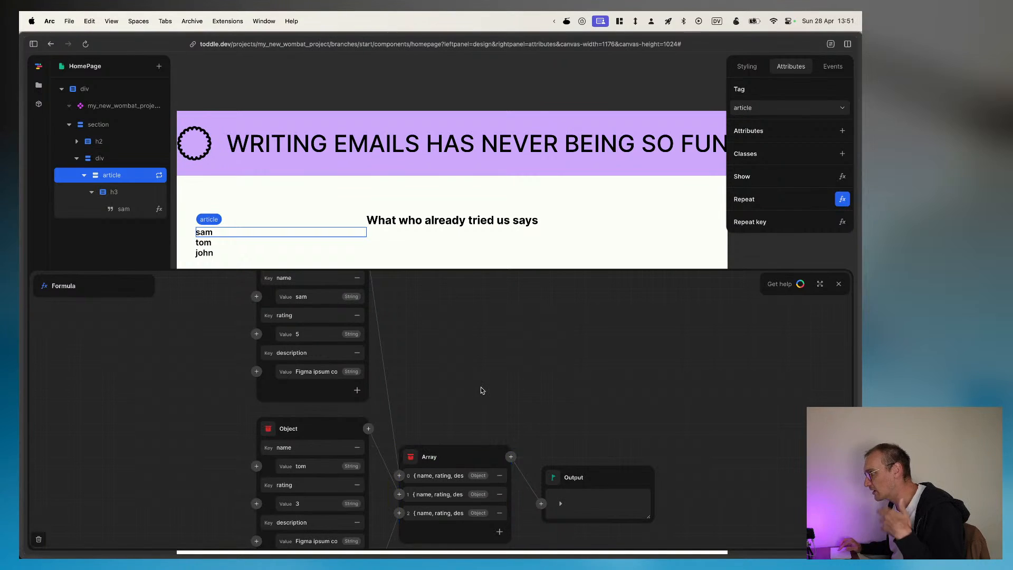
{"action": "left_click", "coordinate": [560, 503]}
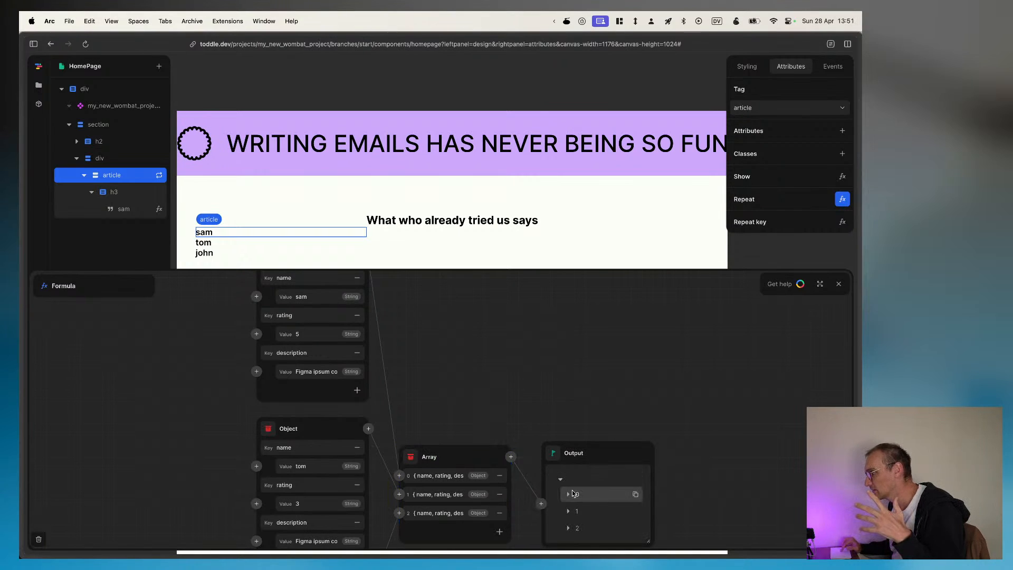
{"action": "left_click", "coordinate": [568, 494]}
{"action": "left_click", "coordinate": [561, 456]}
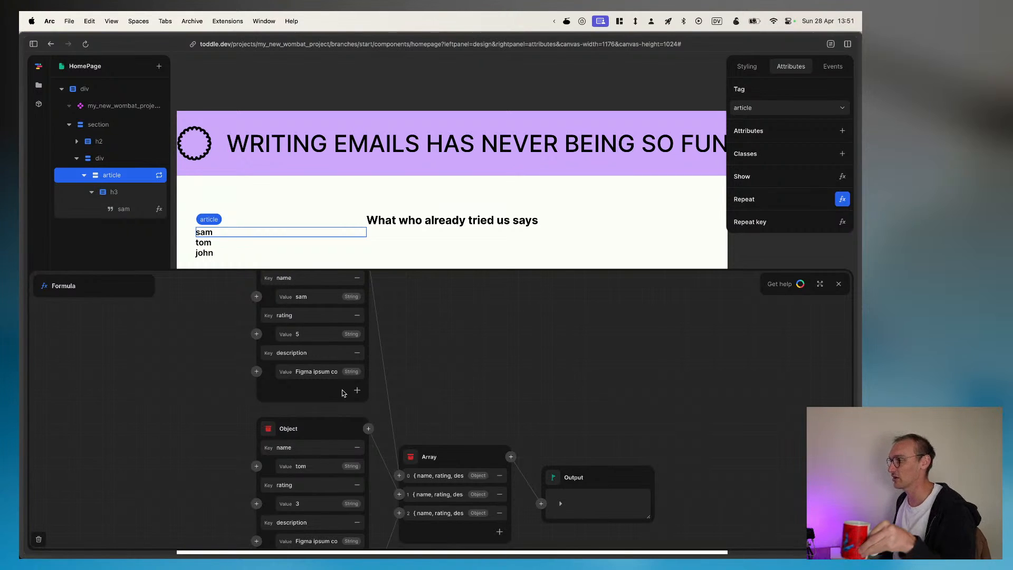
{"action": "scroll", "coordinate": [342, 389], "scroll_direction": "up", "scroll_amount": 3}
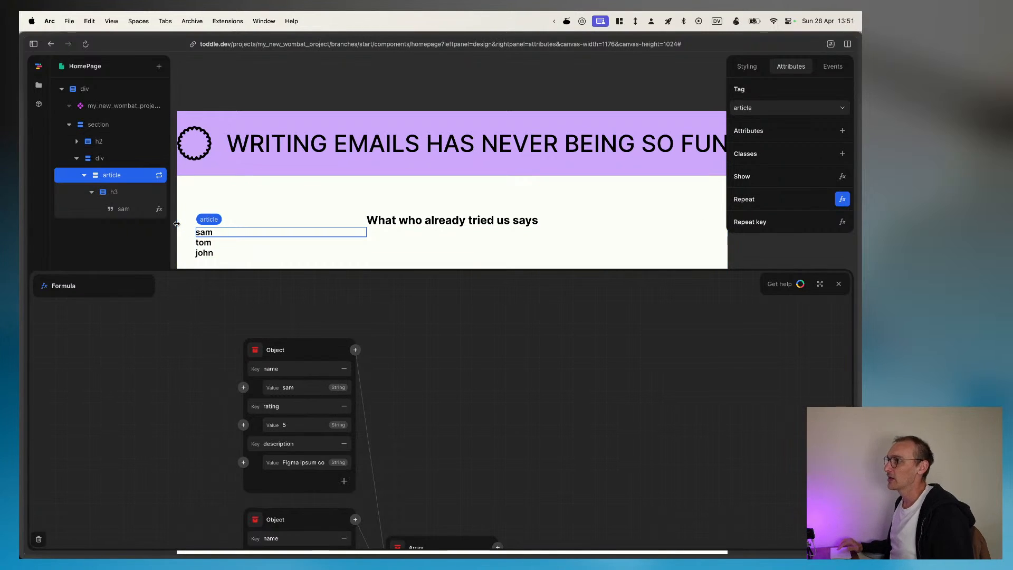
{"action": "left_click", "coordinate": [92, 192]}
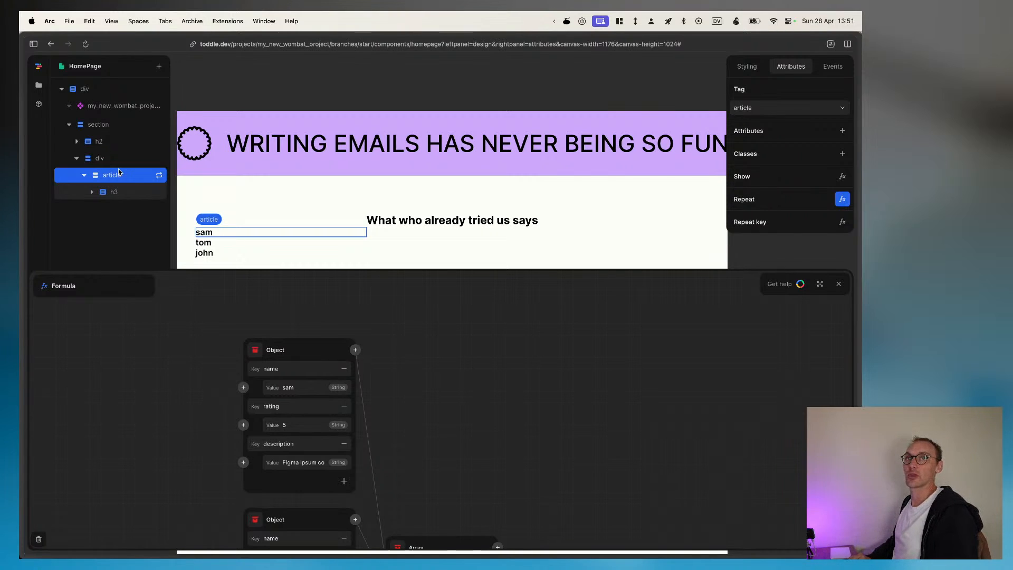
Step: Add an Image element inside the repeated article, below the h3, and select it
{"action": "type", "text": "e"}
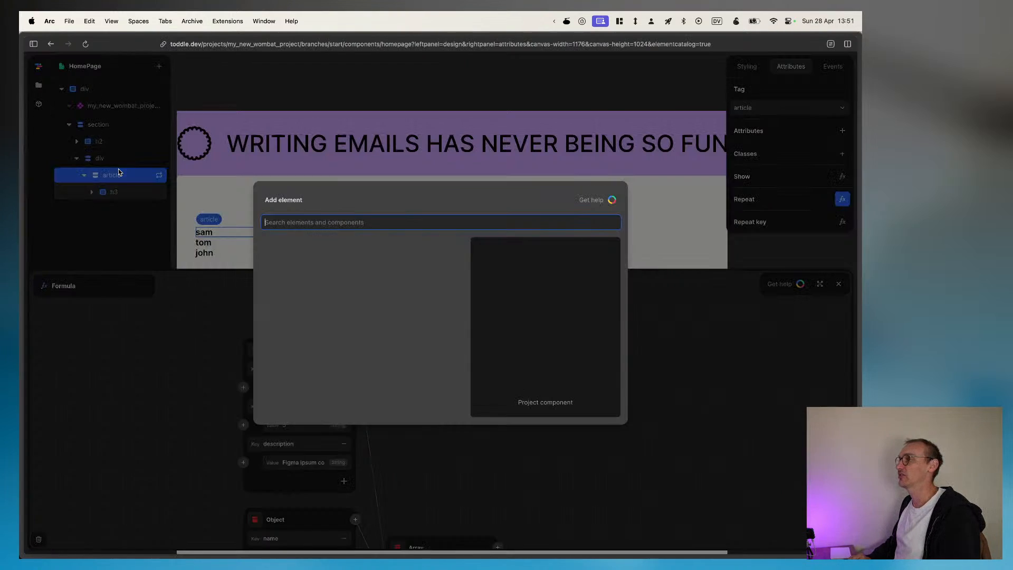
{"action": "type", "text": "imag"}
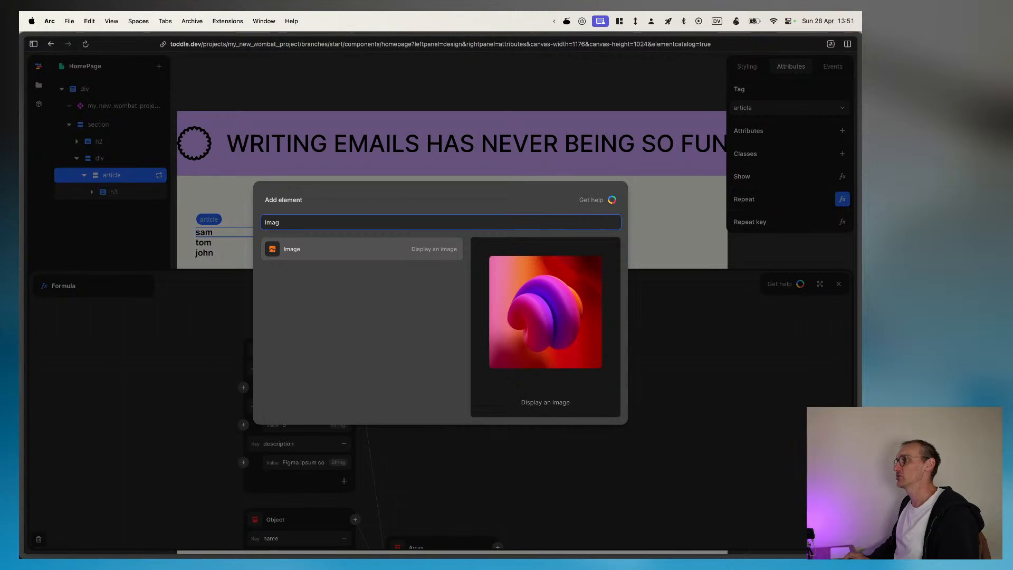
{"action": "key", "text": "Return"}
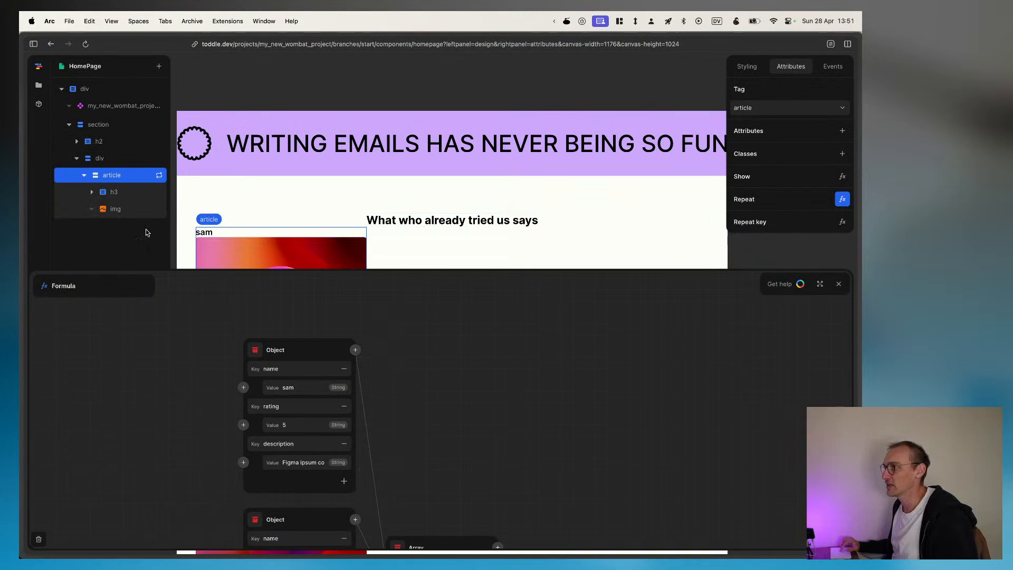
{"action": "left_click", "coordinate": [115, 210]}
Step: Switch to Finder, close its two open windows and return to the toddle editor
{"action": "key", "text": "super+Tab"}
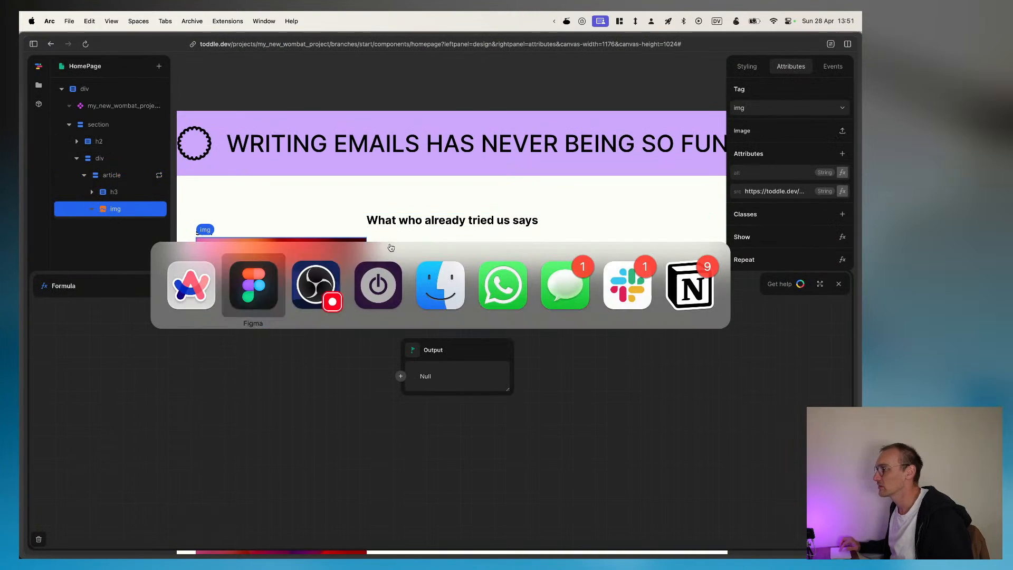
{"action": "key", "text": "super+Tab"}
{"action": "key", "text": "super+Tab"}
{"action": "key", "text": "super+Tab"}
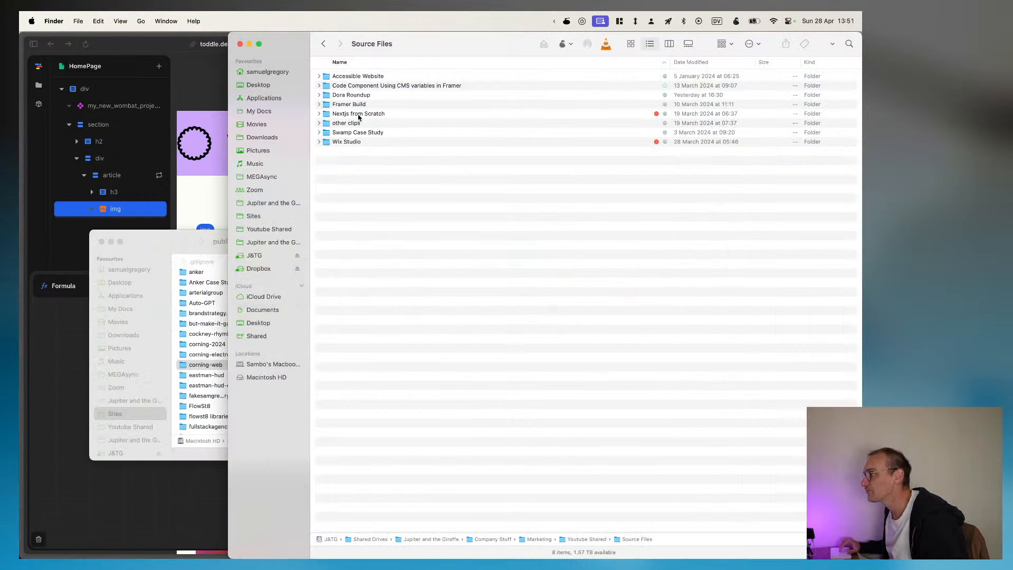
{"action": "left_click", "coordinate": [240, 44]}
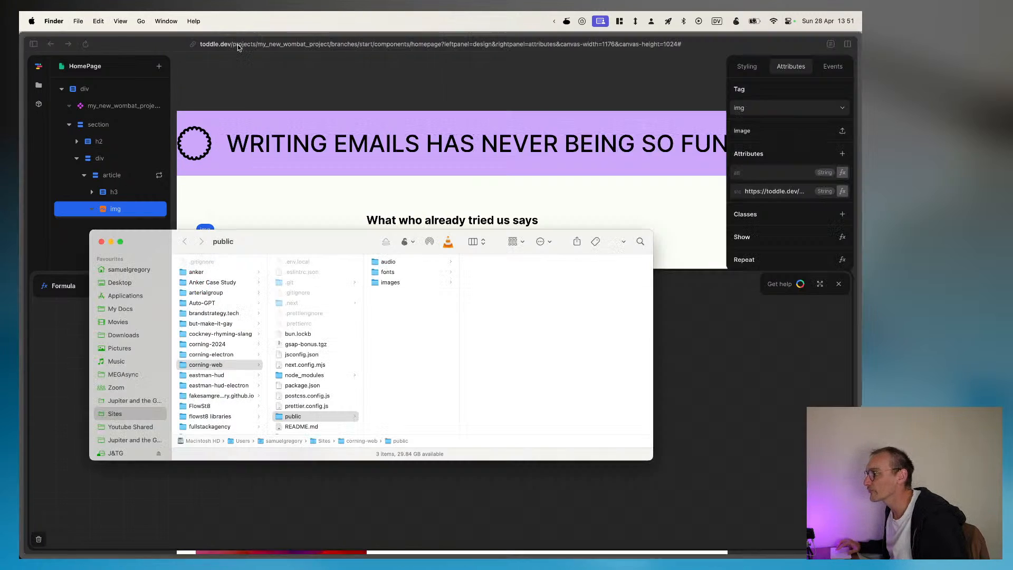
{"action": "left_click", "coordinate": [101, 243]}
{"action": "left_click", "coordinate": [805, 122]}
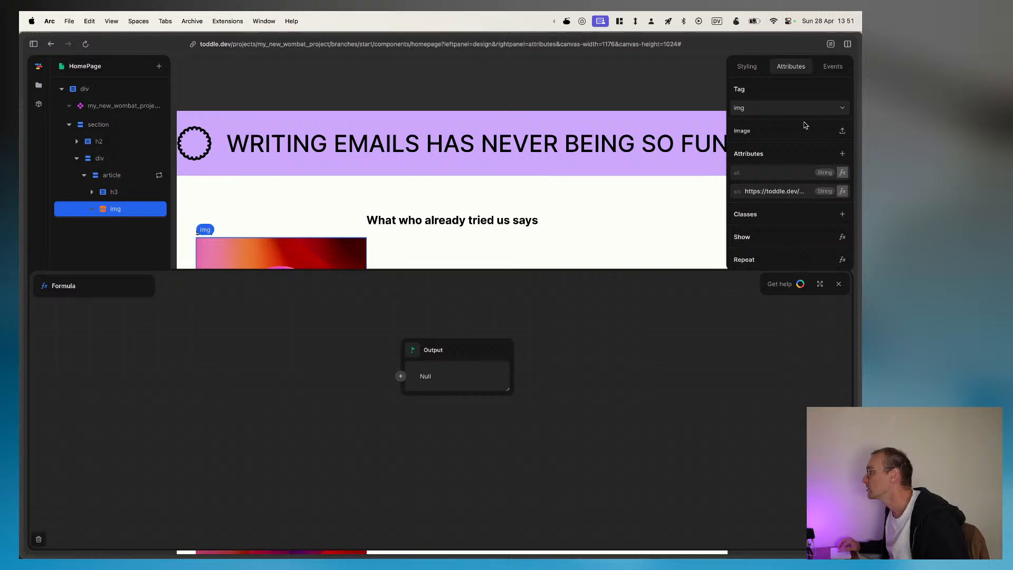
Step: Open the img element's image upload and preview 1 star.svg from the stream folder
{"action": "left_click", "coordinate": [842, 131]}
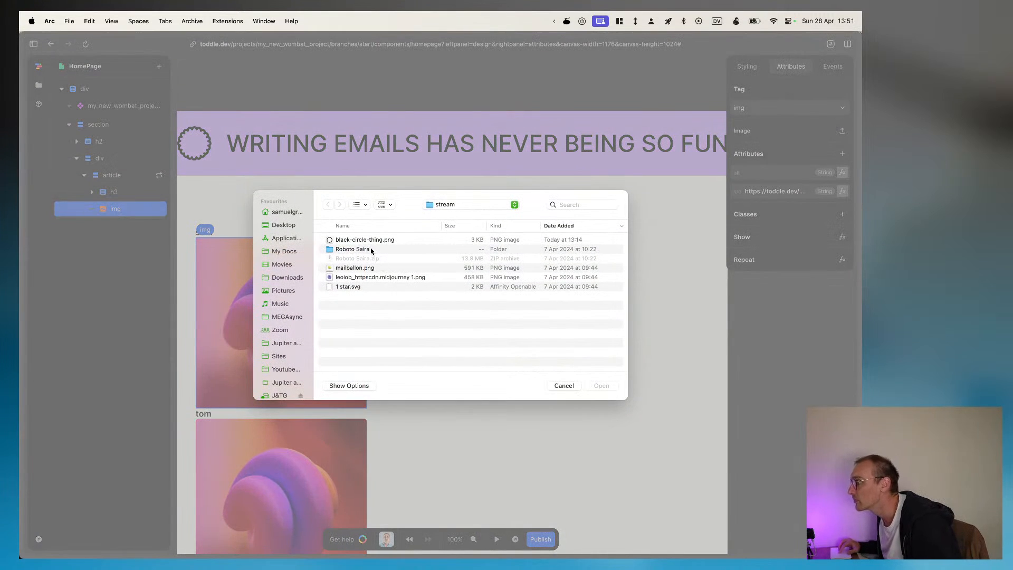
{"action": "left_click", "coordinate": [358, 289]}
{"action": "key", "text": "space"}
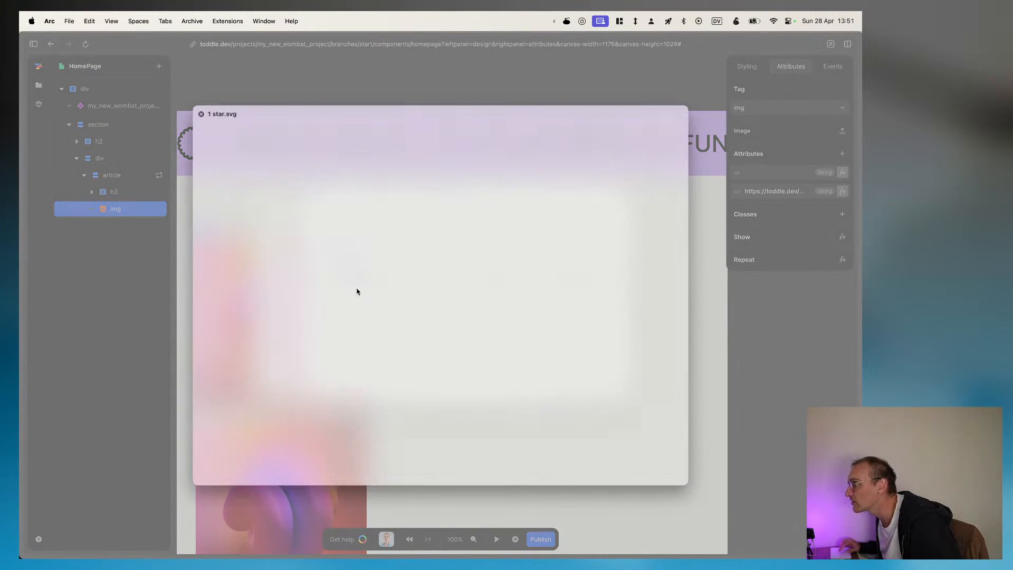
{"action": "key", "text": "space"}
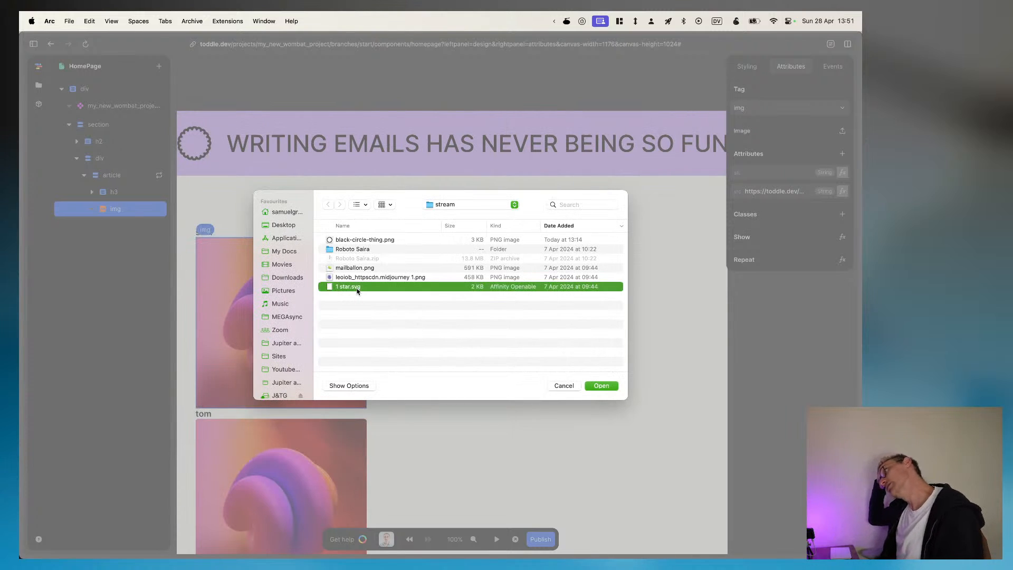
Step: Switch to Figma and export the first testimonial card's first filled star as star-full.png in the stream folder
{"action": "key", "text": "super+Tab"}
{"action": "key", "text": "super+Tab"}
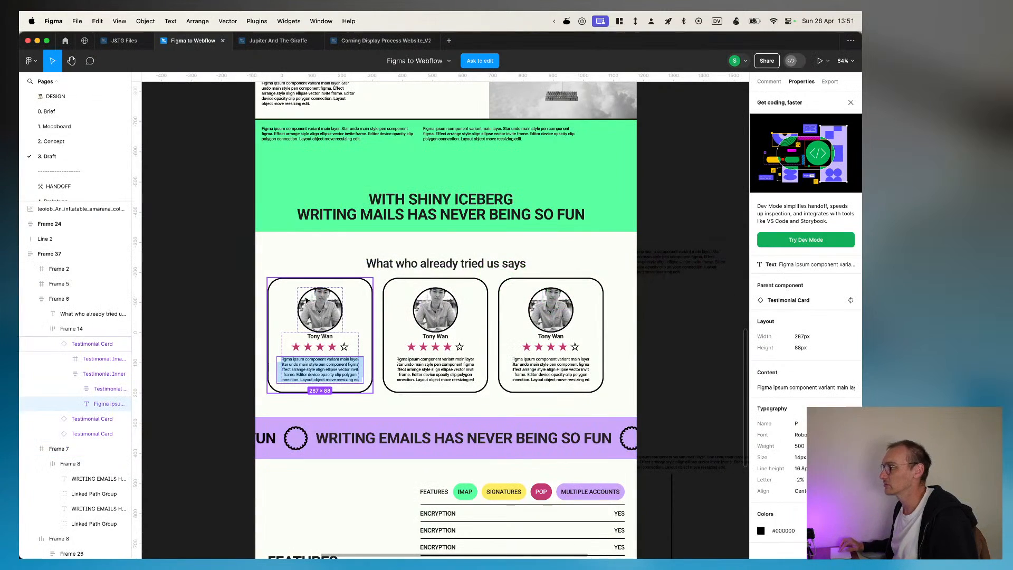
{"action": "double_click", "coordinate": [296, 349]}
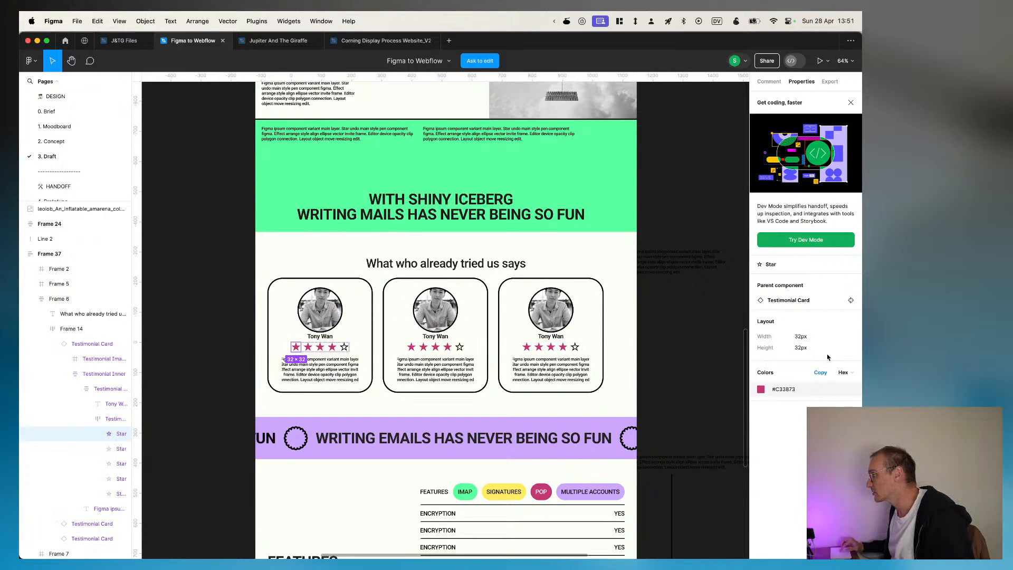
{"action": "left_click", "coordinate": [829, 82]}
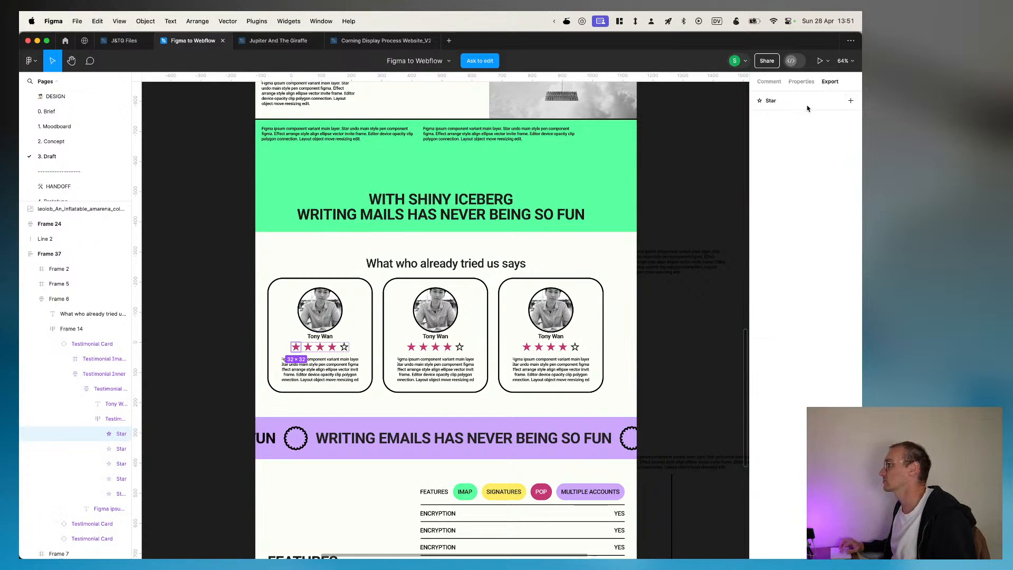
{"action": "left_click", "coordinate": [850, 100]}
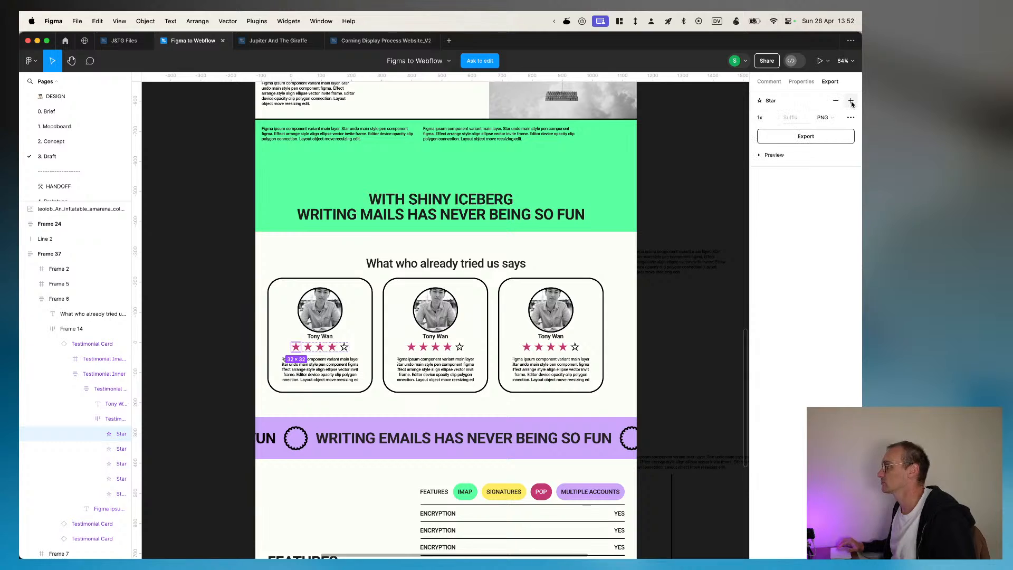
{"action": "left_click", "coordinate": [820, 143]}
{"action": "type", "text": "sn"}
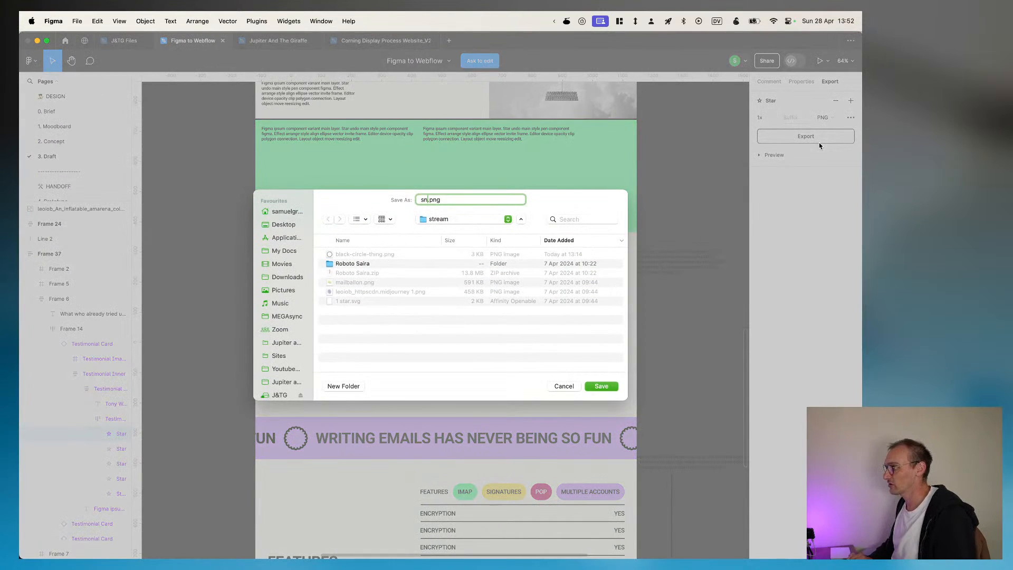
{"action": "key", "text": "BackSpace"}
{"action": "type", "text": "tar-full"}
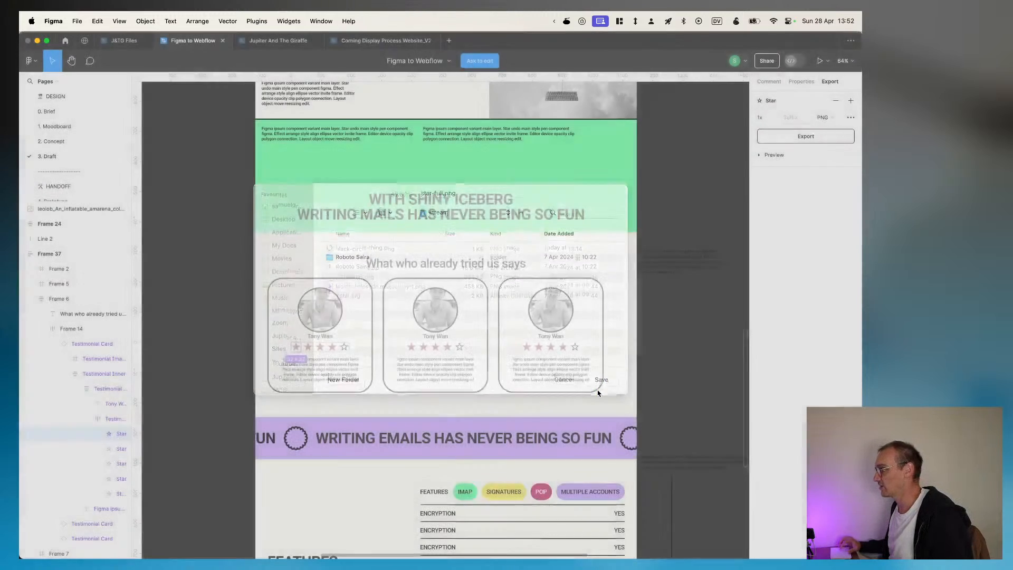
{"action": "left_click", "coordinate": [600, 387]}
Step: Export the first testimonial card's empty star as star-empty.png in the stream folder
{"action": "left_click", "coordinate": [344, 347]}
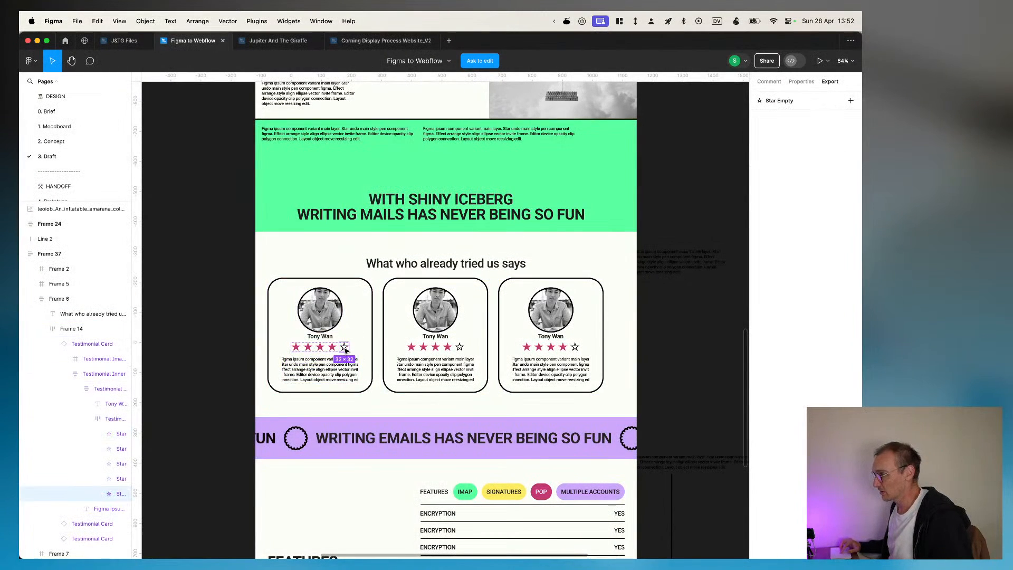
{"action": "left_click", "coordinate": [851, 101]}
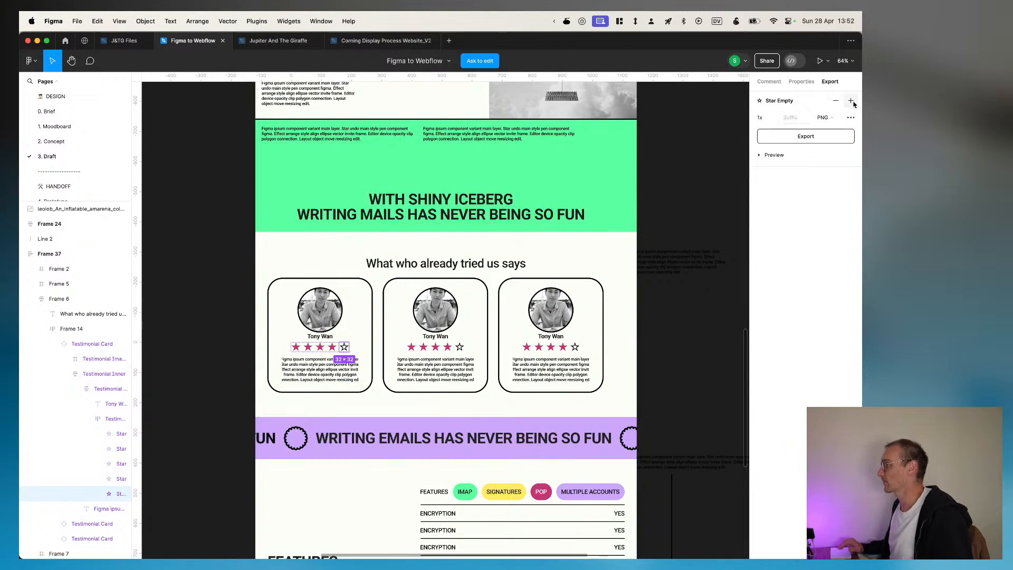
{"action": "left_click", "coordinate": [831, 136]}
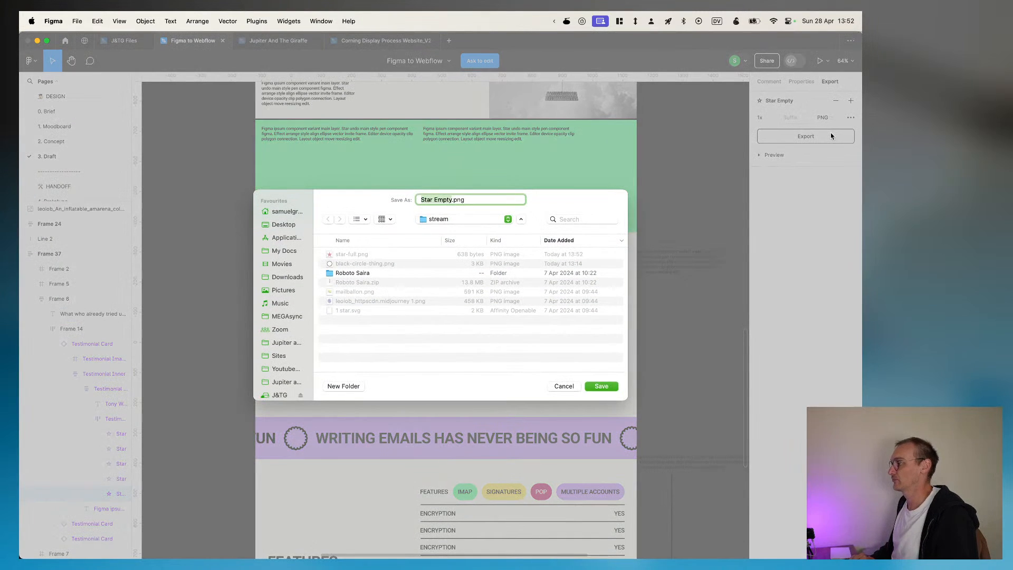
{"action": "type", "text": "star-empty"}
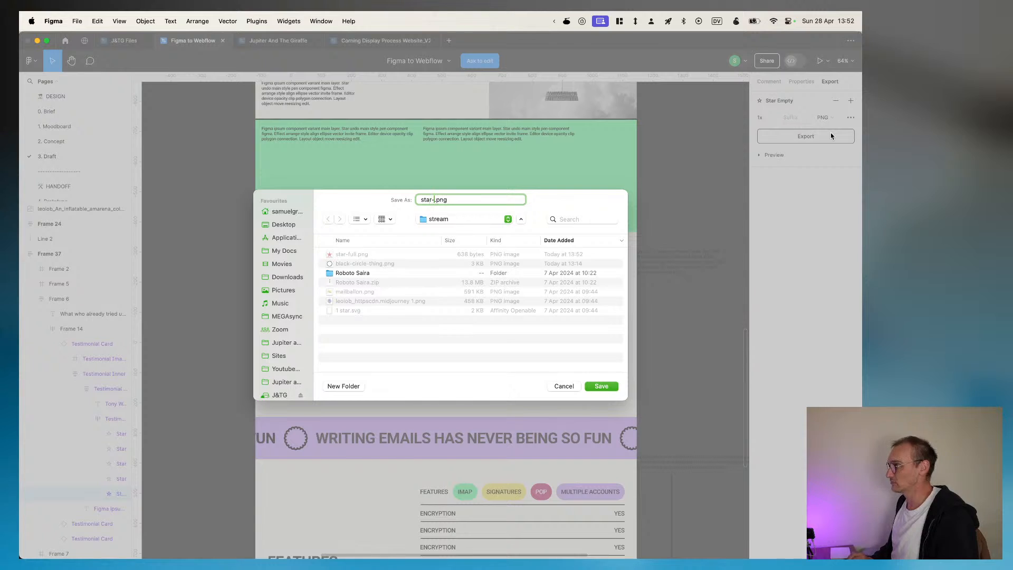
{"action": "key", "text": "Return"}
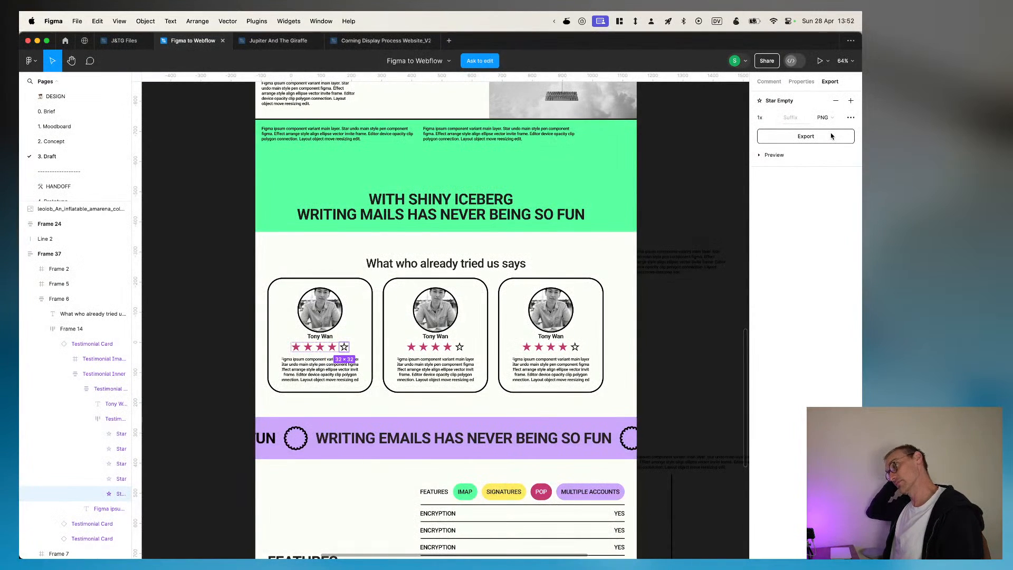
Step: Return to toddle and upload star-full.png as the image of the article's img element
{"action": "key", "text": "super+Tab"}
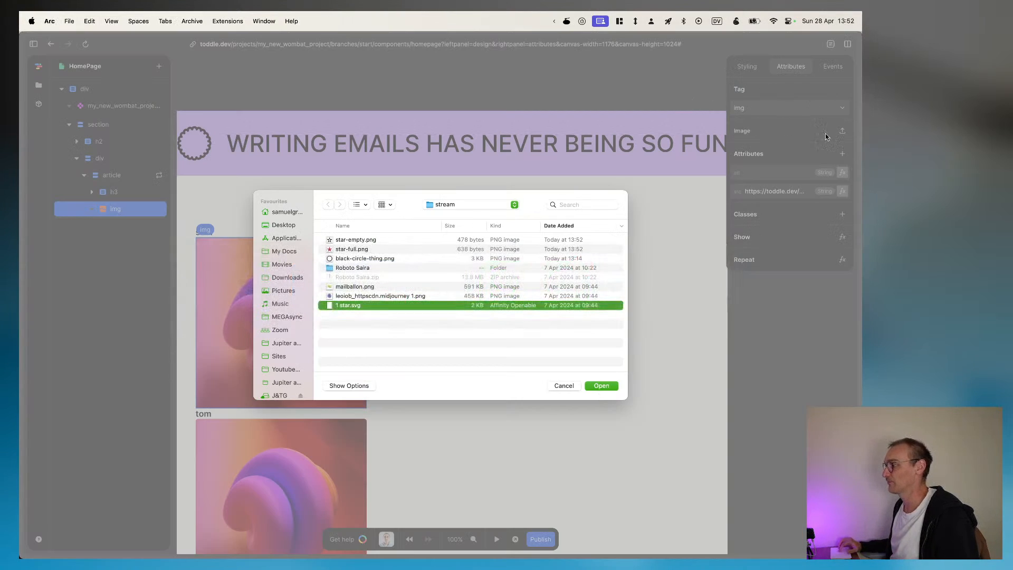
{"action": "left_click", "coordinate": [358, 250]}
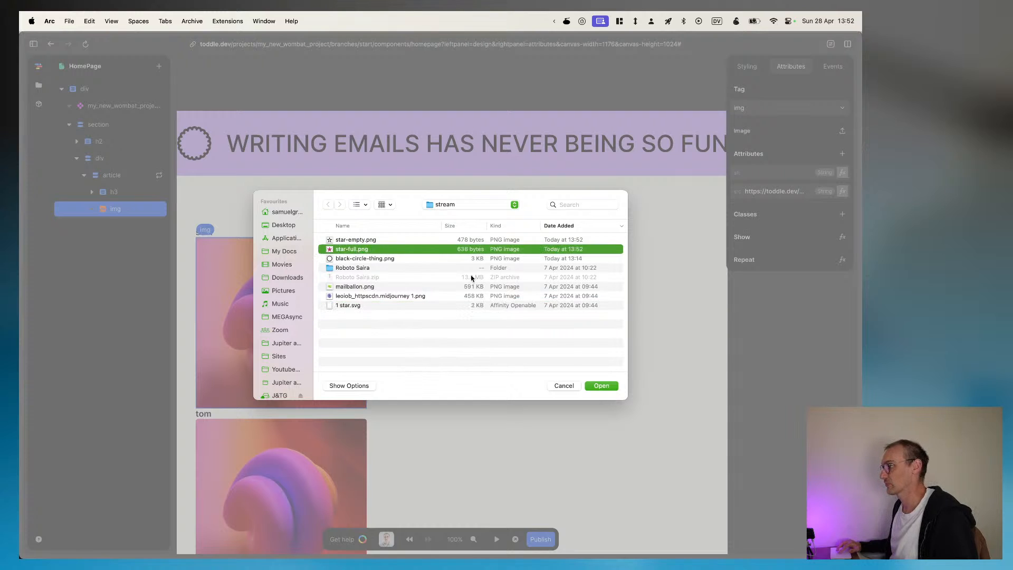
{"action": "left_click", "coordinate": [600, 386]}
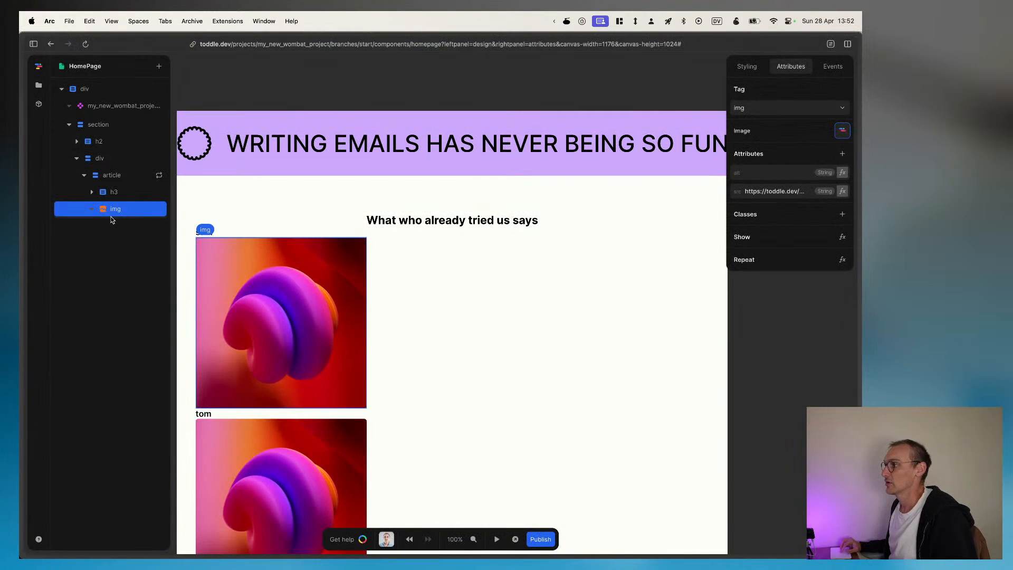
Step: Set the img element's Repeat formula to the repeated item's rating
{"action": "left_click", "coordinate": [841, 260]}
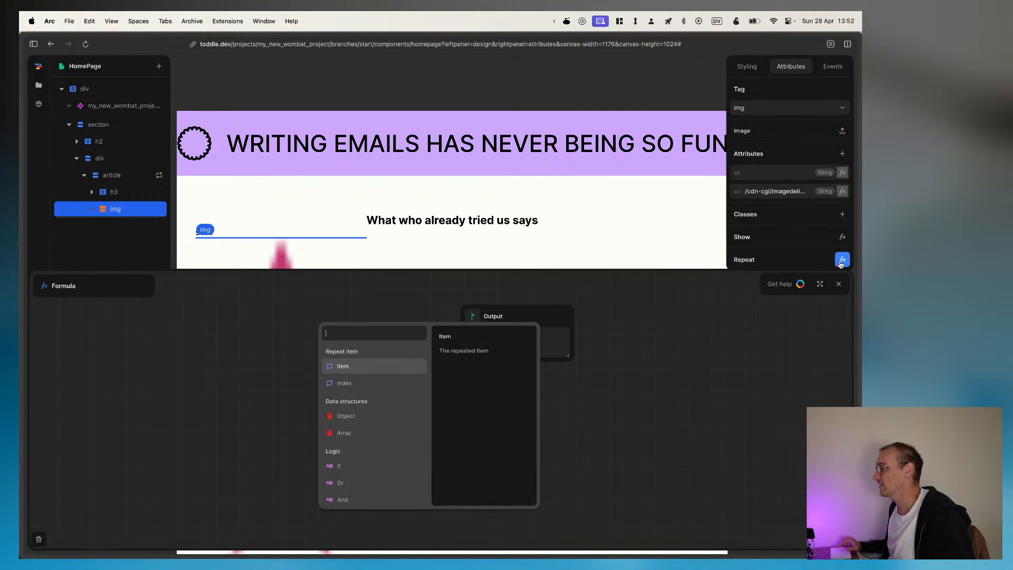
{"action": "left_click", "coordinate": [341, 366]}
{"action": "left_click", "coordinate": [346, 365]}
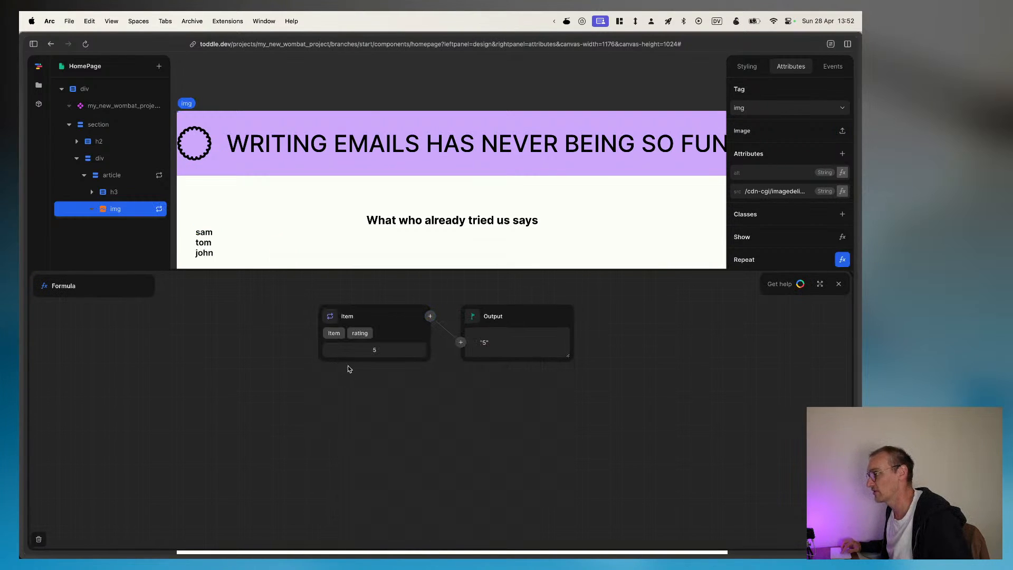
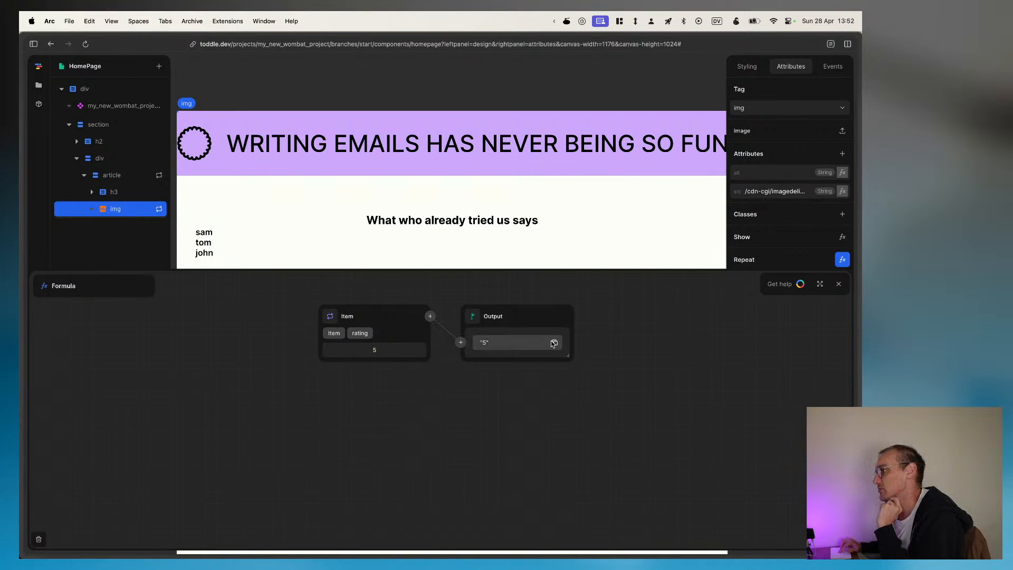
Step: Replace the img element's Repeat formula source with an Array feeding the Output
{"action": "left_click", "coordinate": [461, 342]}
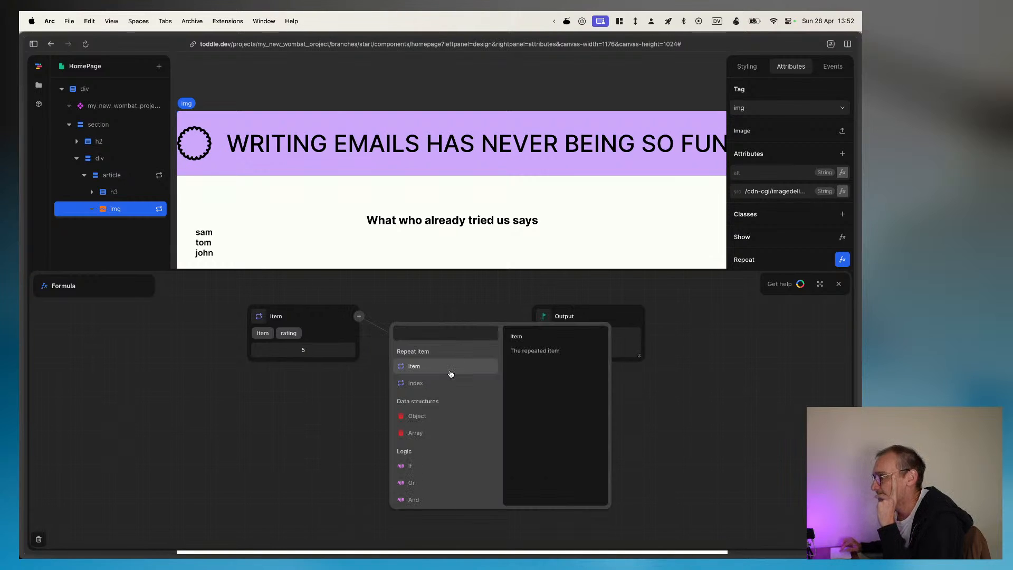
{"action": "left_click", "coordinate": [440, 434]}
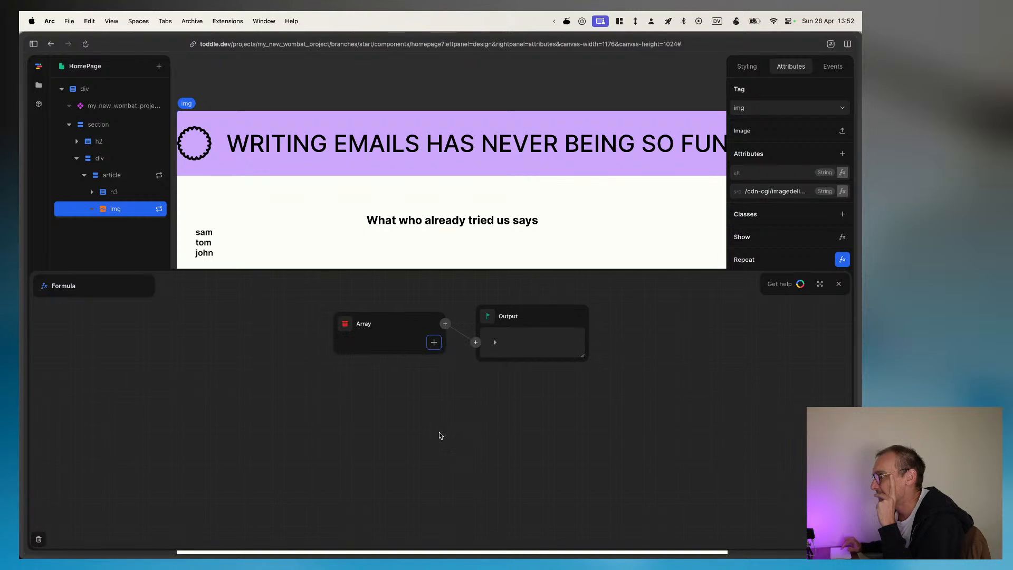
Step: Try an array element fed by Parent and switched to the repeated Item's rating, then remove that element
{"action": "left_click", "coordinate": [434, 344]}
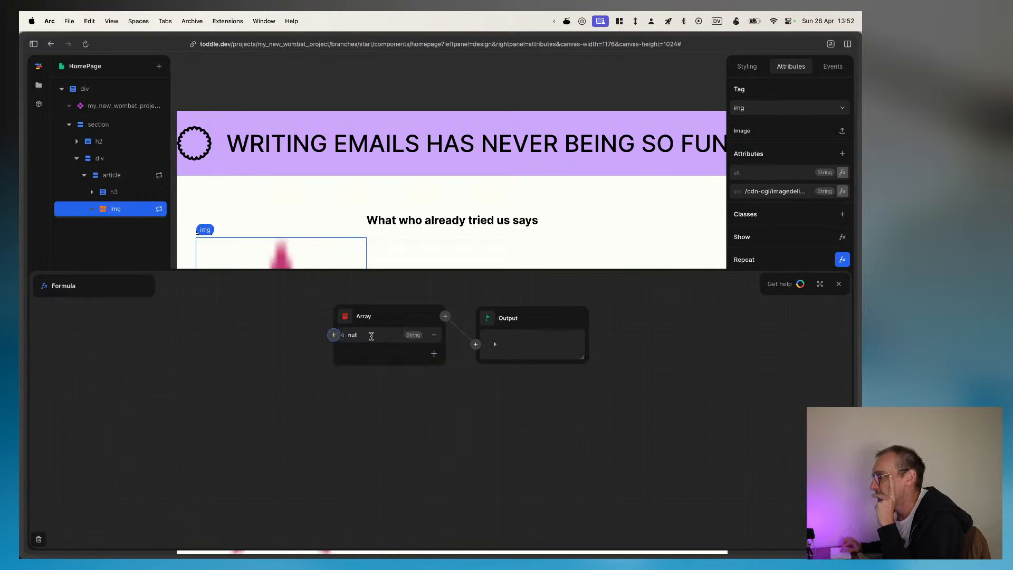
{"action": "left_click", "coordinate": [333, 335]}
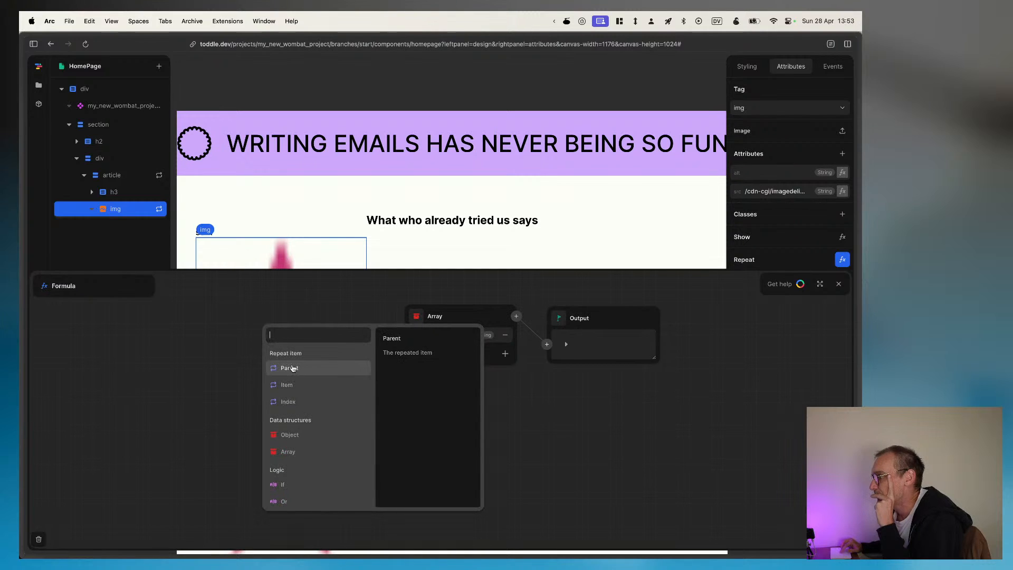
{"action": "left_click", "coordinate": [291, 368]}
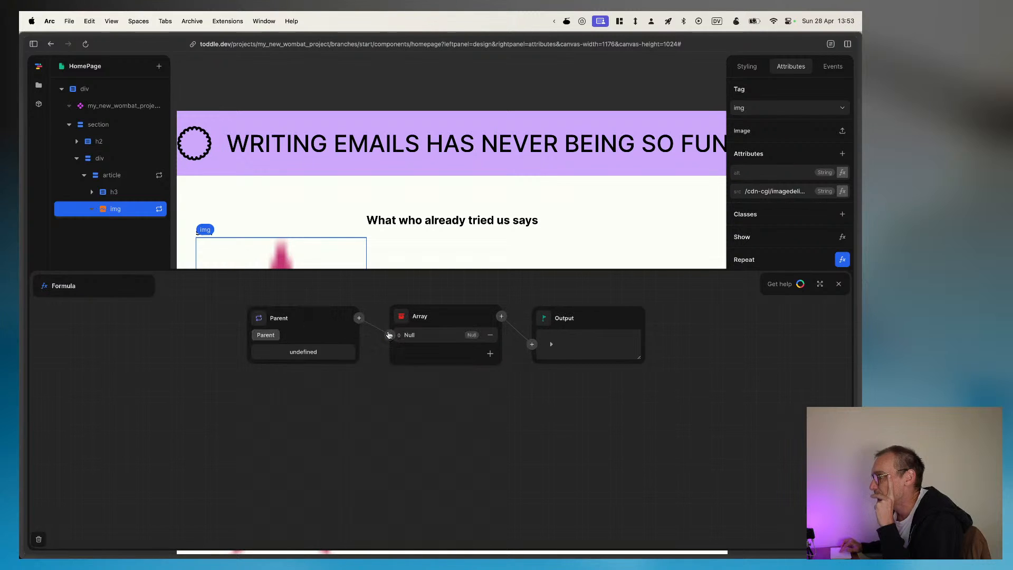
{"action": "left_click", "coordinate": [390, 334]}
{"action": "left_click", "coordinate": [346, 374]}
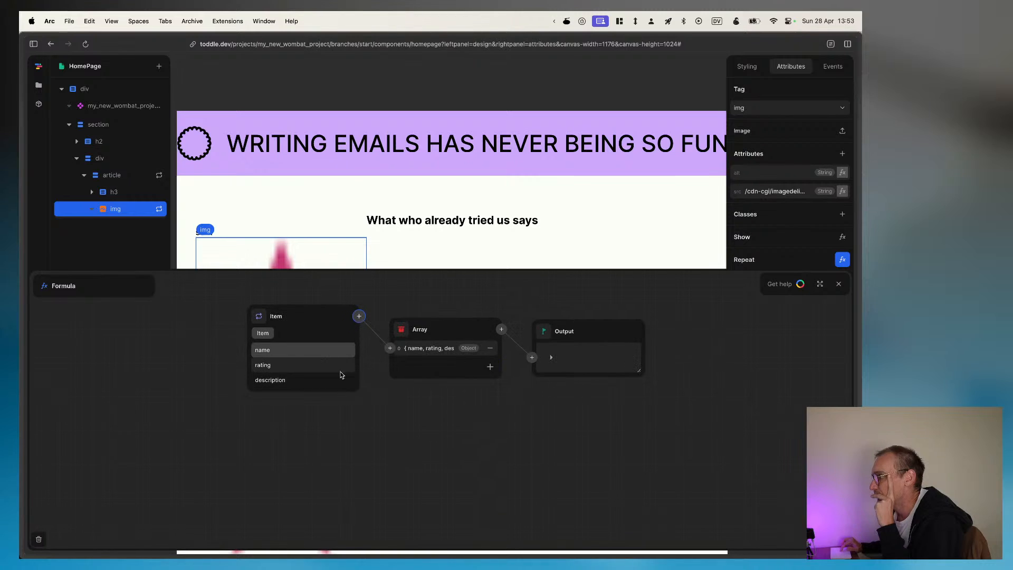
{"action": "left_click", "coordinate": [270, 366]}
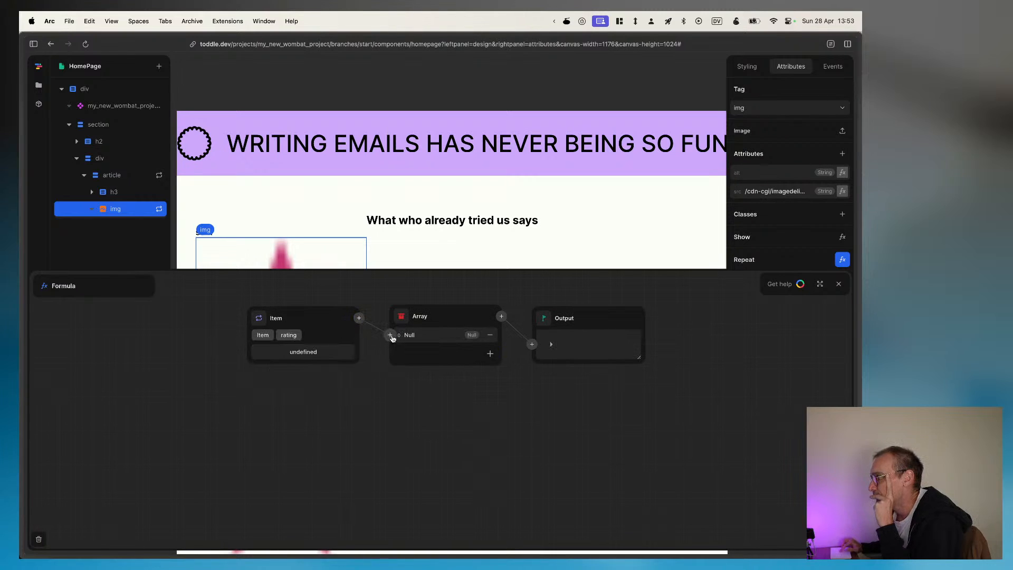
{"action": "left_click", "coordinate": [490, 338]}
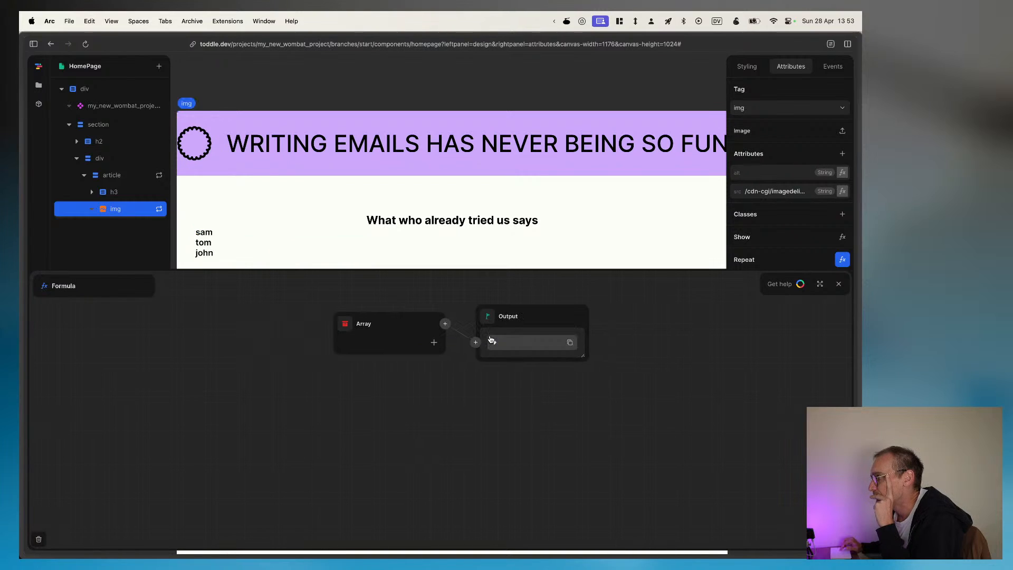
Step: Try filling the Array with two elements that both use the repeated Item's rating, then remove both elements
{"action": "left_click", "coordinate": [433, 342]}
{"action": "left_click", "coordinate": [334, 335]}
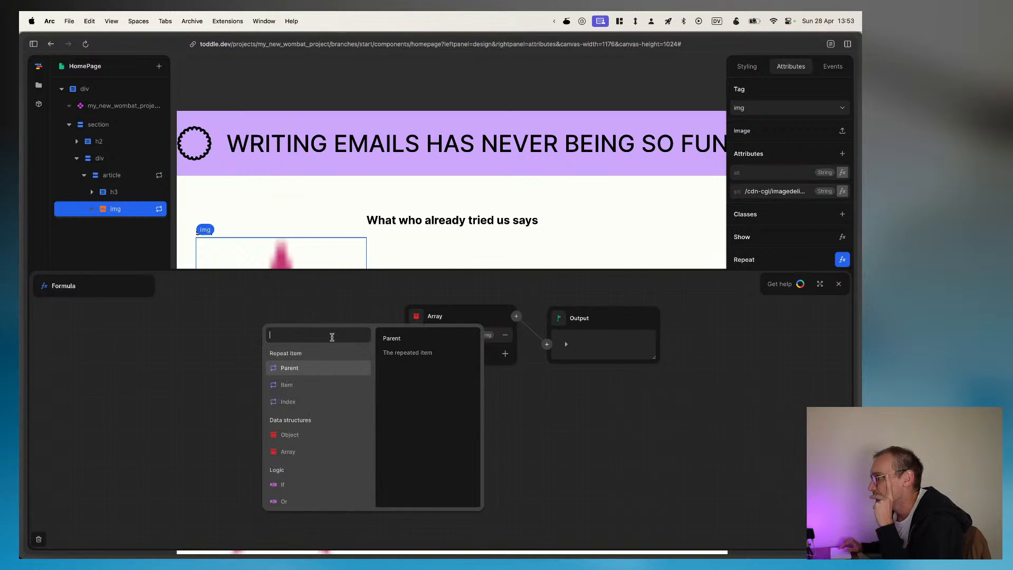
{"action": "left_click", "coordinate": [290, 385]}
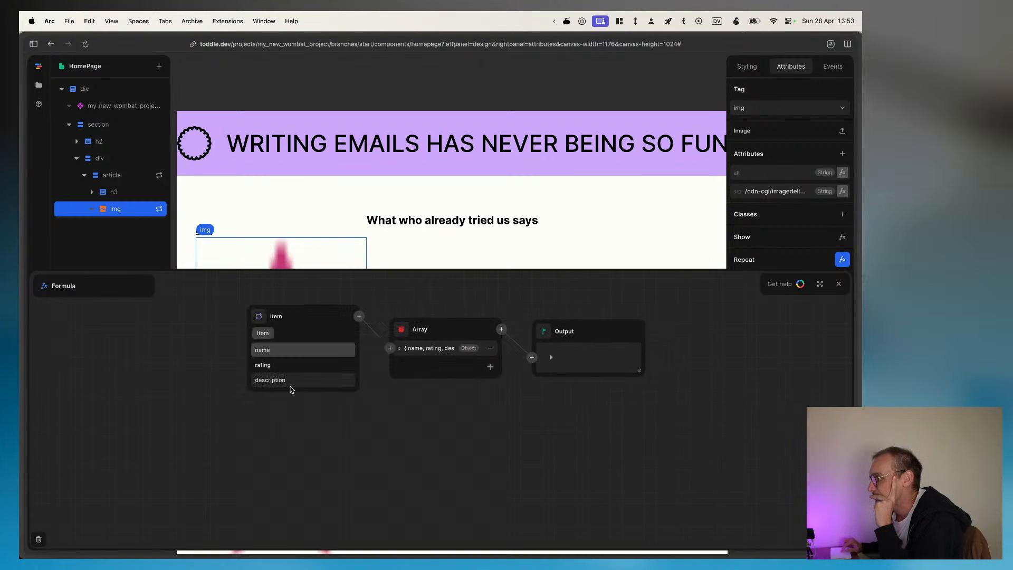
{"action": "left_click", "coordinate": [264, 360]}
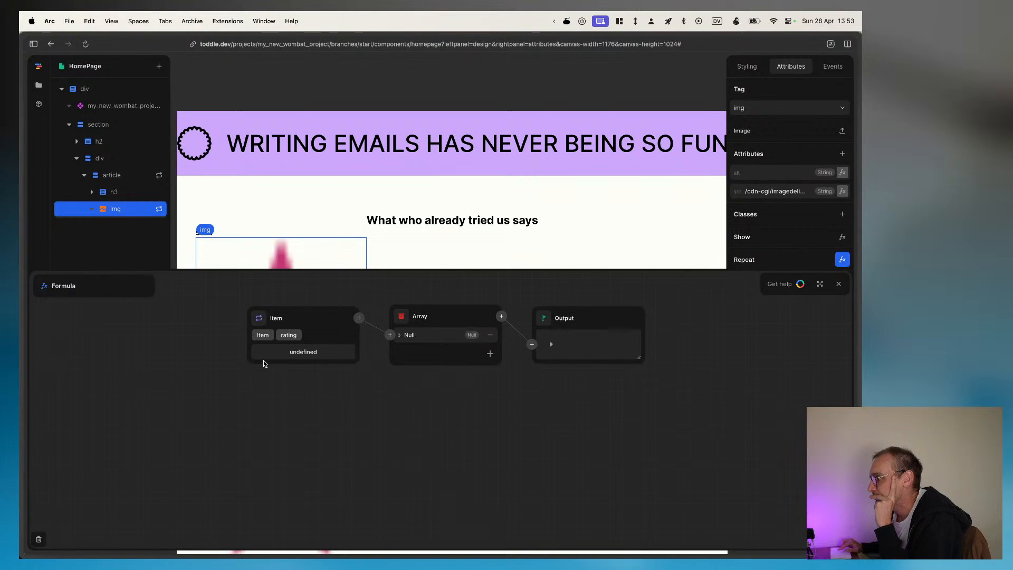
{"action": "left_click", "coordinate": [490, 354]}
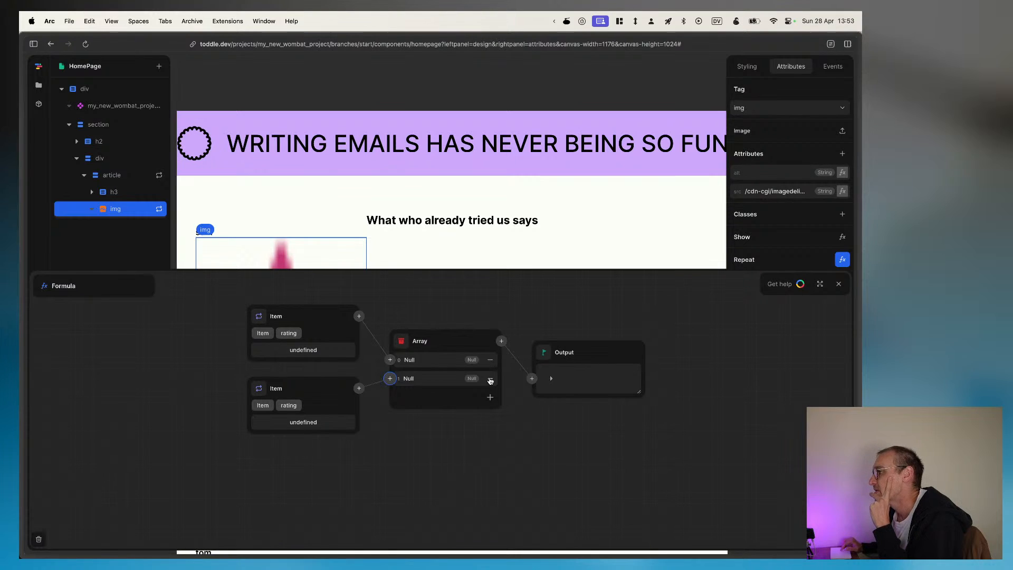
{"action": "left_click", "coordinate": [490, 380]}
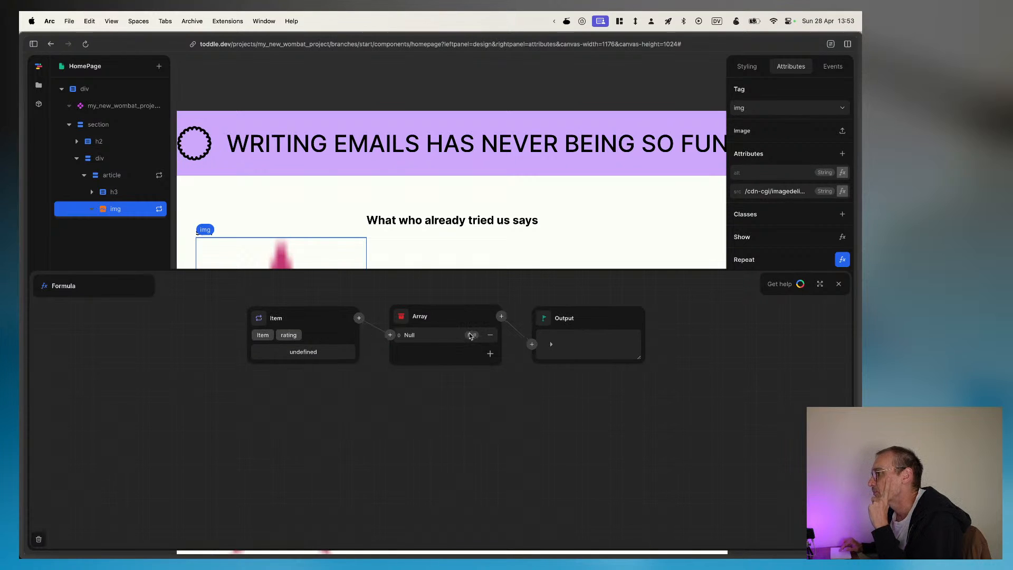
{"action": "left_click", "coordinate": [490, 338]}
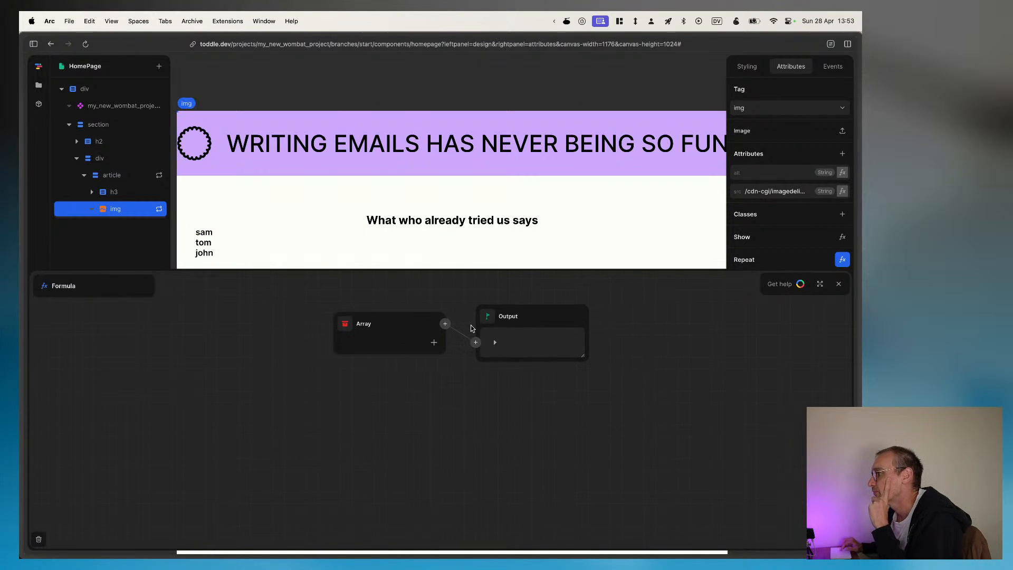
Step: Look through the available data structures and formulas for one to apply to the Array before the Output
{"action": "left_click", "coordinate": [447, 325]}
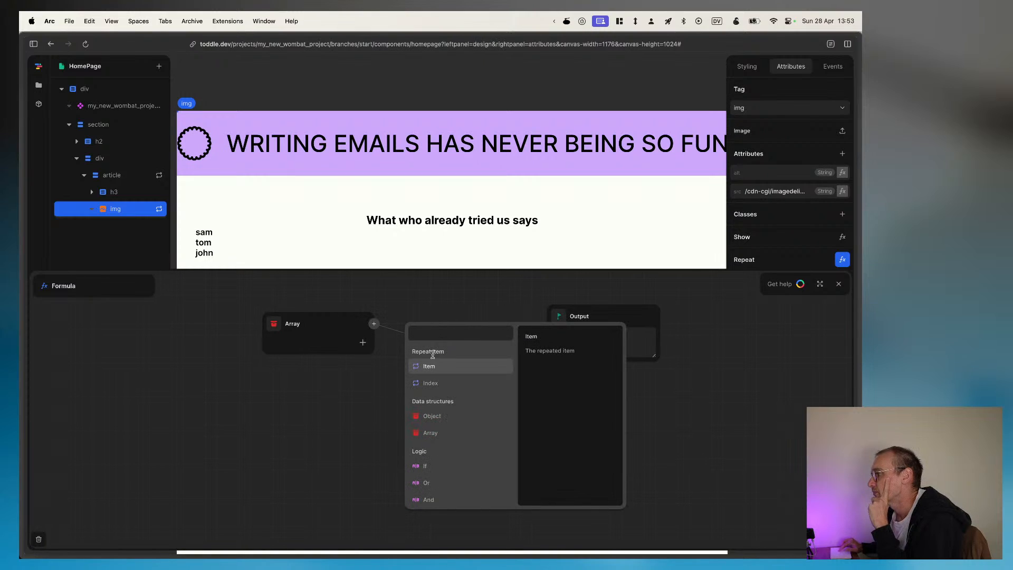
{"action": "scroll", "coordinate": [432, 401], "scroll_direction": "down", "scroll_amount": 5}
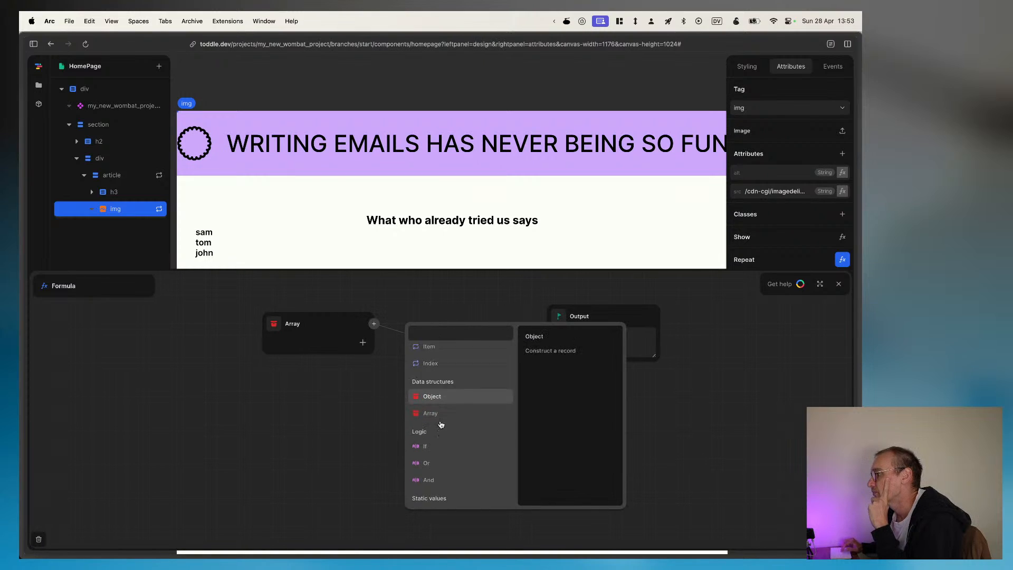
{"action": "scroll", "coordinate": [441, 424], "scroll_direction": "down", "scroll_amount": 3}
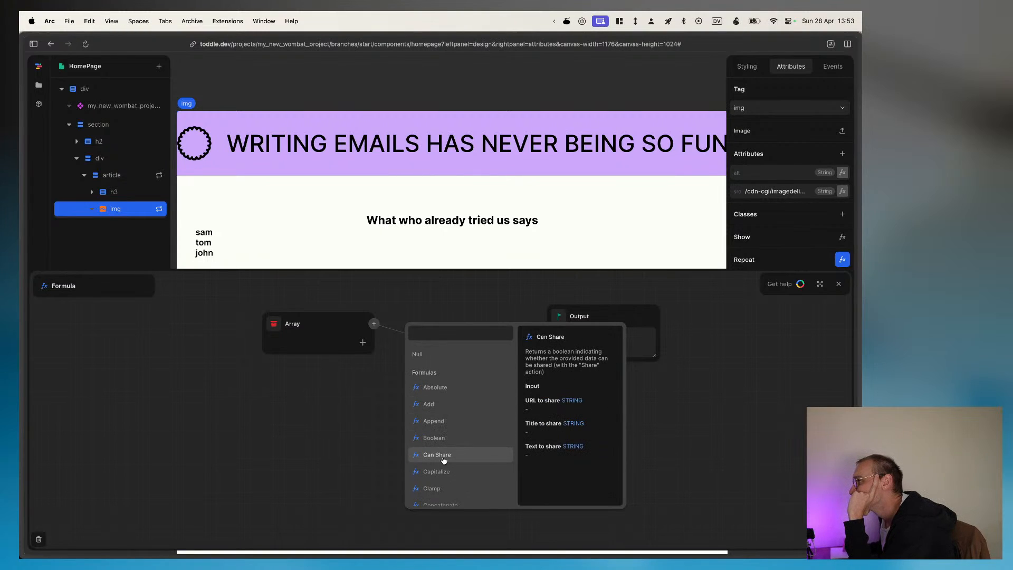
{"action": "scroll", "coordinate": [443, 459], "scroll_direction": "down", "scroll_amount": 2}
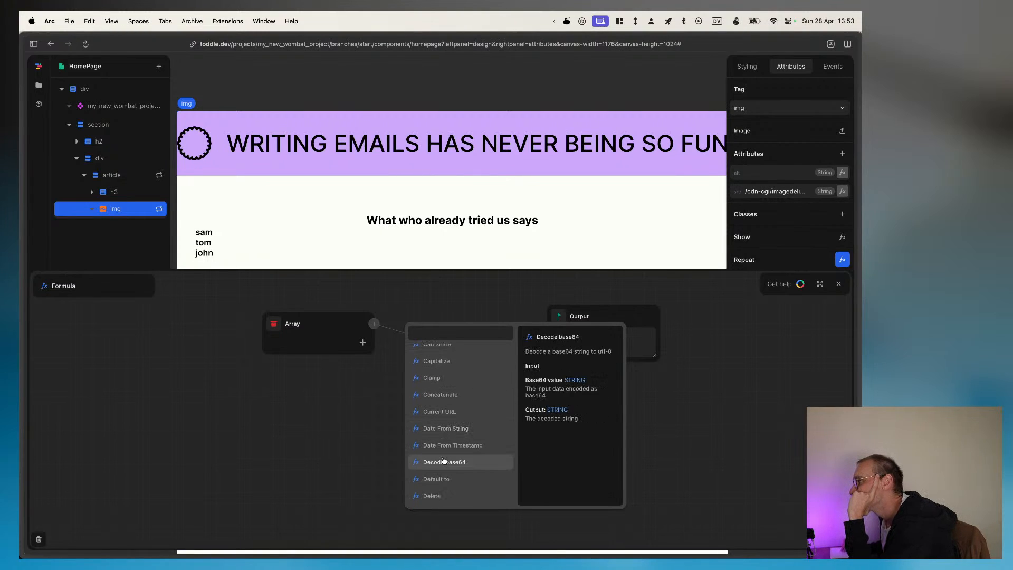
{"action": "scroll", "coordinate": [443, 461], "scroll_direction": "down", "scroll_amount": 1}
{"action": "scroll", "coordinate": [443, 460], "scroll_direction": "down", "scroll_amount": 1}
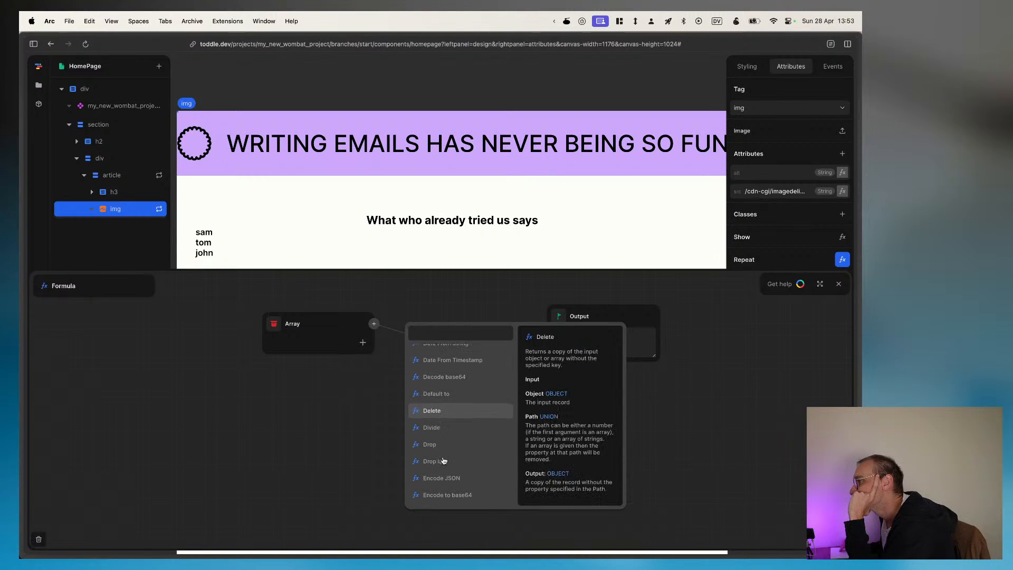
{"action": "scroll", "coordinate": [444, 461], "scroll_direction": "down", "scroll_amount": 1}
{"action": "scroll", "coordinate": [443, 461], "scroll_direction": "down", "scroll_amount": 1}
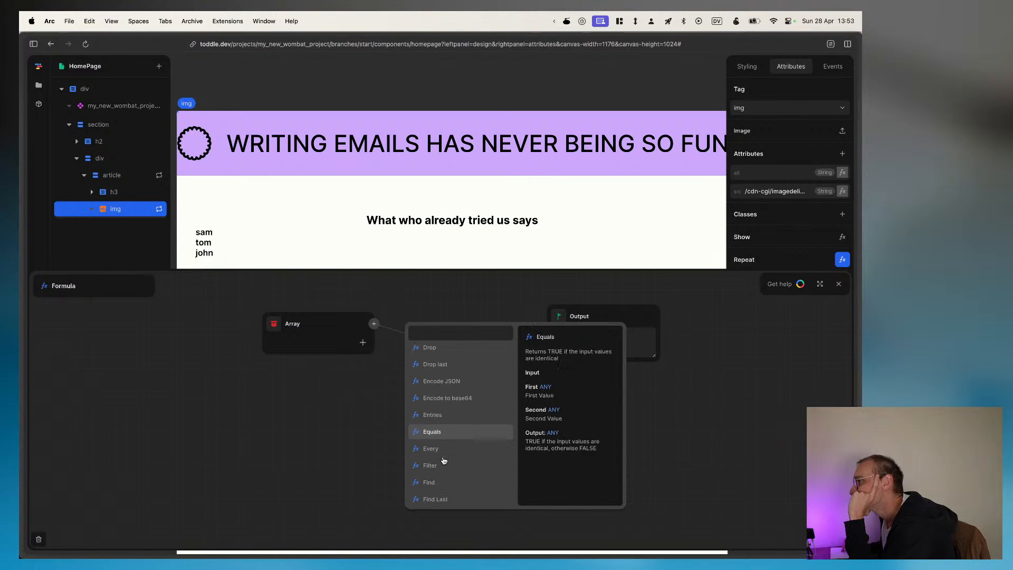
{"action": "scroll", "coordinate": [443, 461], "scroll_direction": "down", "scroll_amount": 1}
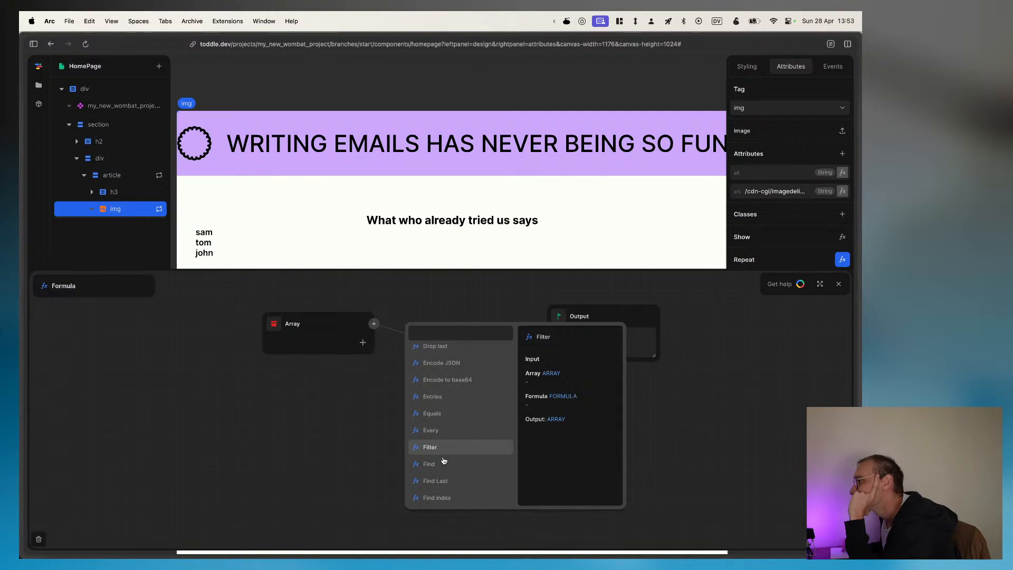
{"action": "scroll", "coordinate": [443, 460], "scroll_direction": "down", "scroll_amount": 1}
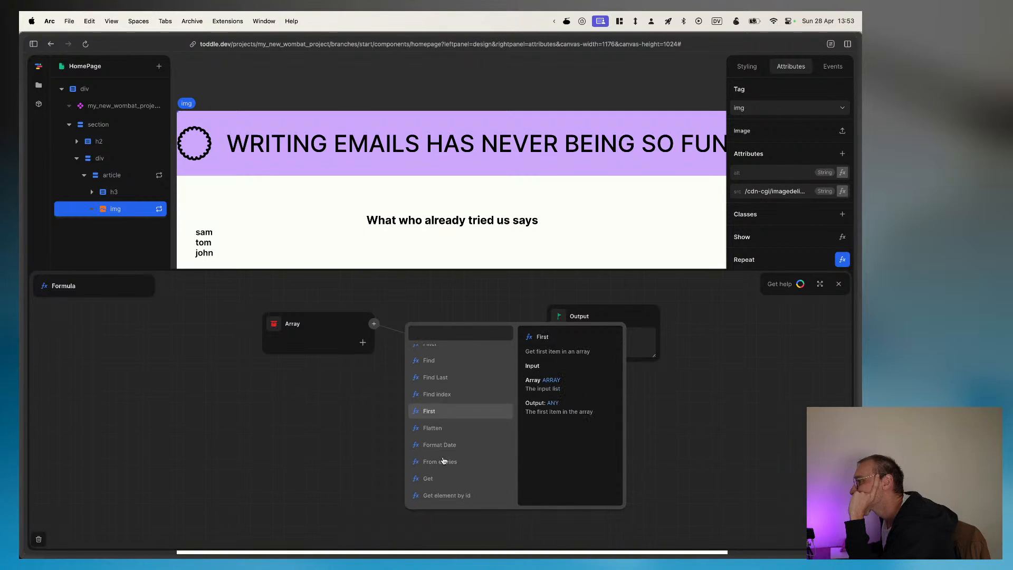
{"action": "scroll", "coordinate": [444, 460], "scroll_direction": "down", "scroll_amount": 1}
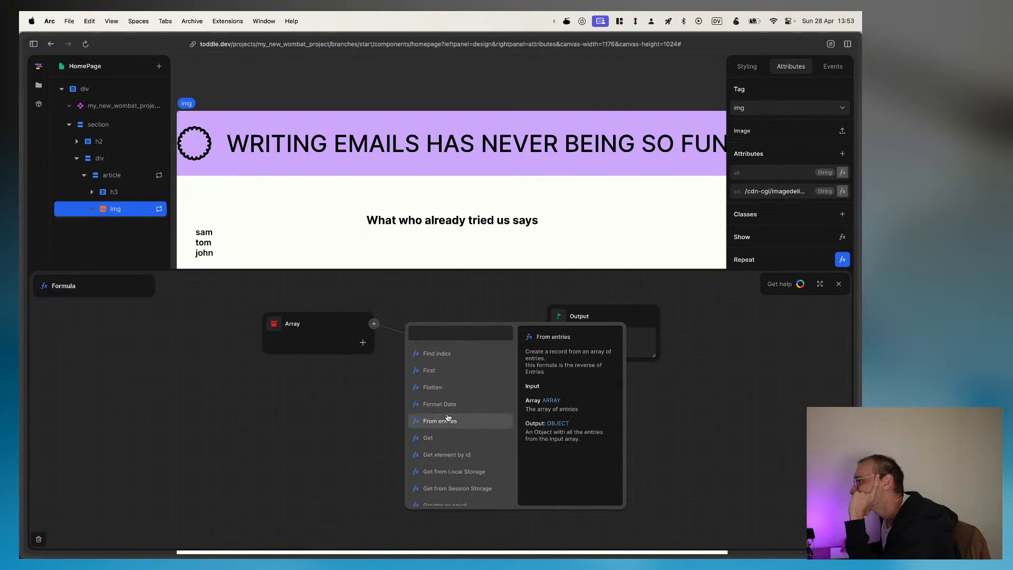
{"action": "scroll", "coordinate": [448, 418], "scroll_direction": "down", "scroll_amount": 1}
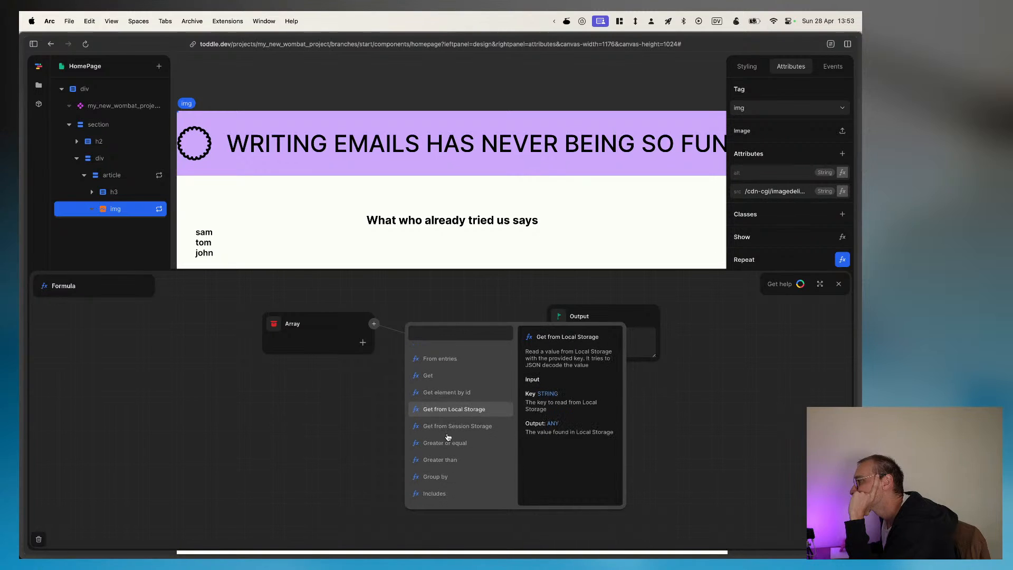
{"action": "scroll", "coordinate": [452, 475], "scroll_direction": "down", "scroll_amount": 3}
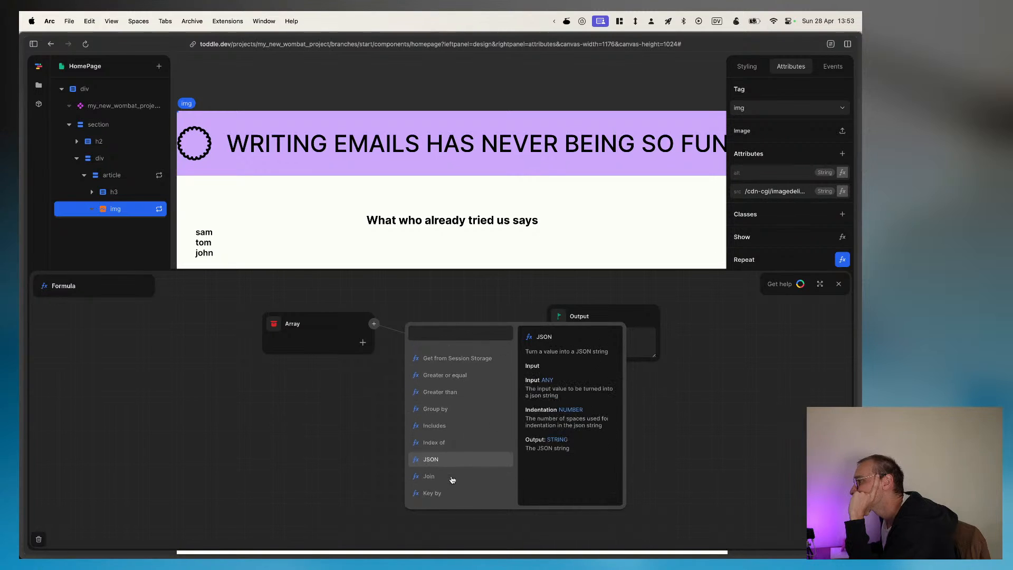
{"action": "scroll", "coordinate": [452, 479], "scroll_direction": "down", "scroll_amount": 3}
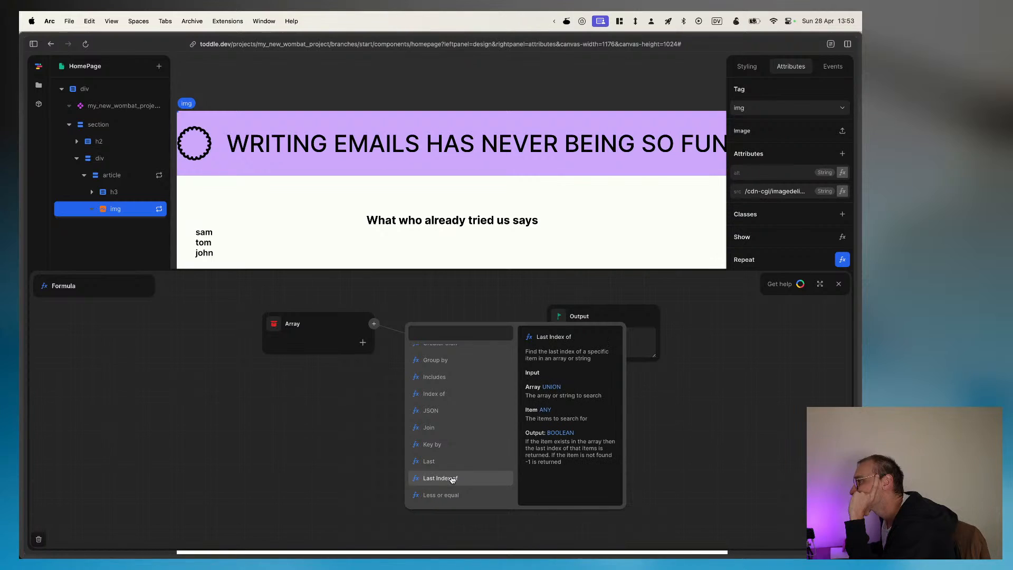
{"action": "scroll", "coordinate": [452, 480], "scroll_direction": "down", "scroll_amount": 7}
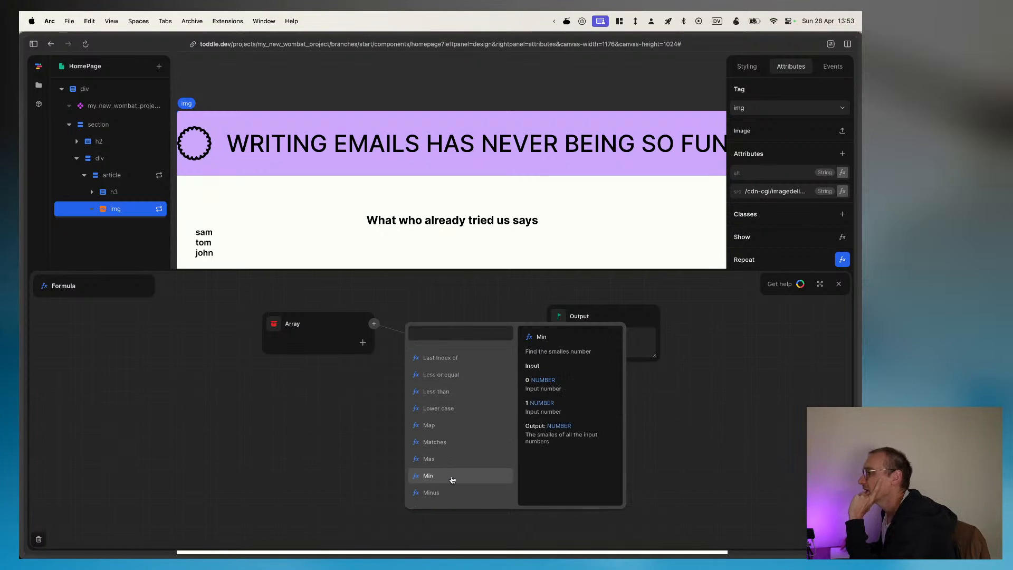
{"action": "scroll", "coordinate": [452, 479], "scroll_direction": "down", "scroll_amount": 5}
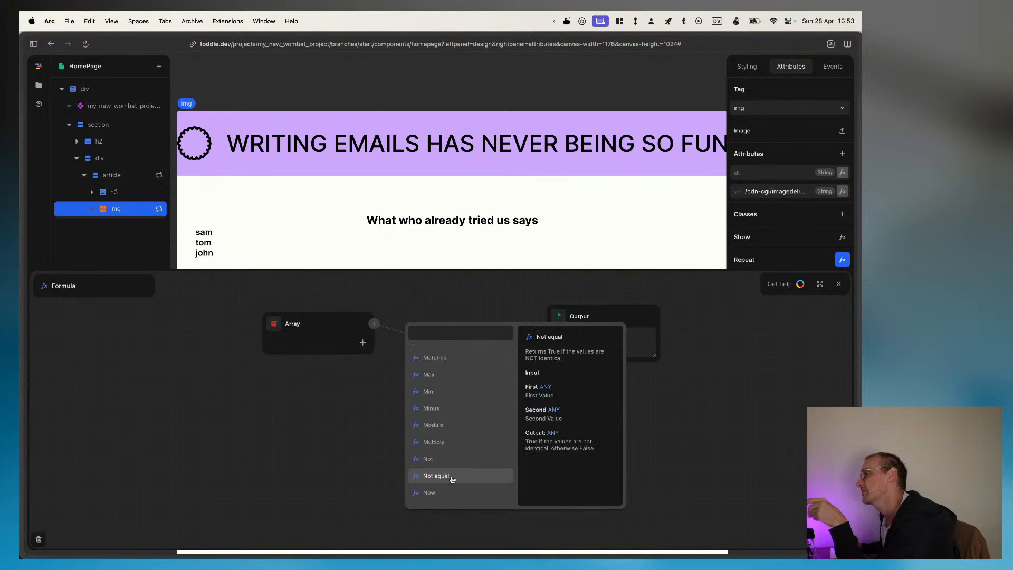
{"action": "scroll", "coordinate": [452, 479], "scroll_direction": "down", "scroll_amount": 4}
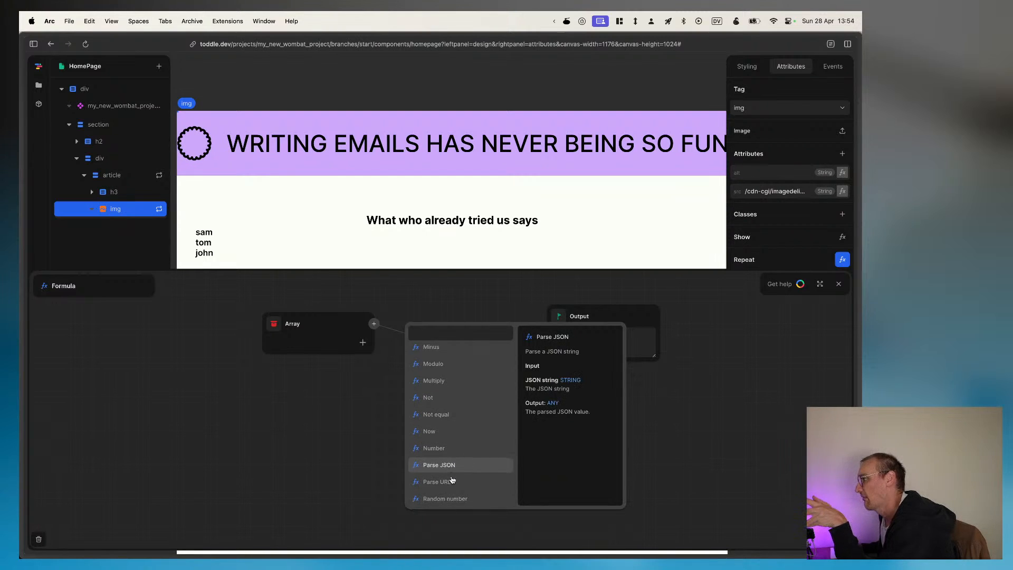
{"action": "scroll", "coordinate": [452, 479], "scroll_direction": "down", "scroll_amount": 2}
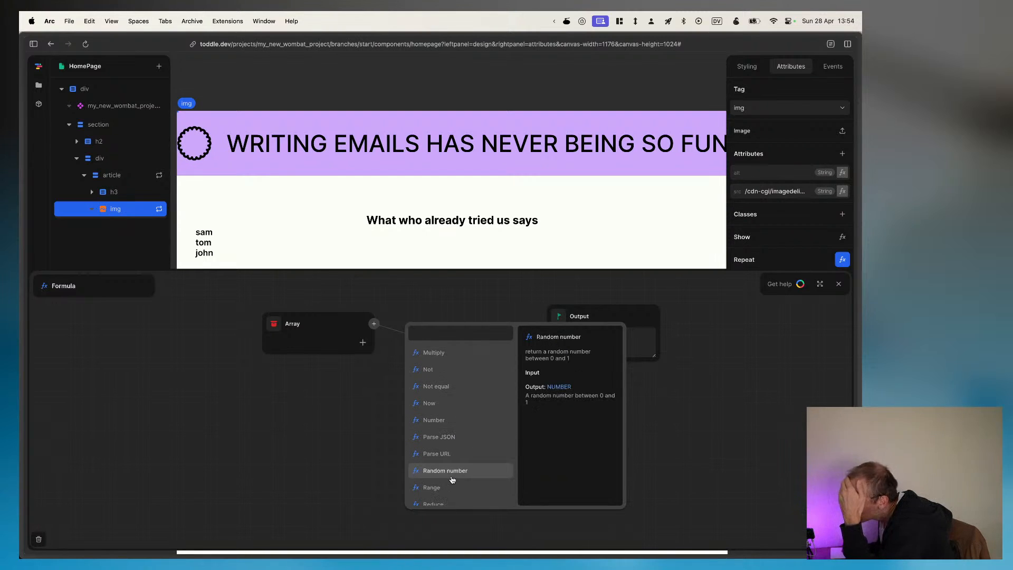
{"action": "scroll", "coordinate": [452, 479], "scroll_direction": "down", "scroll_amount": 8}
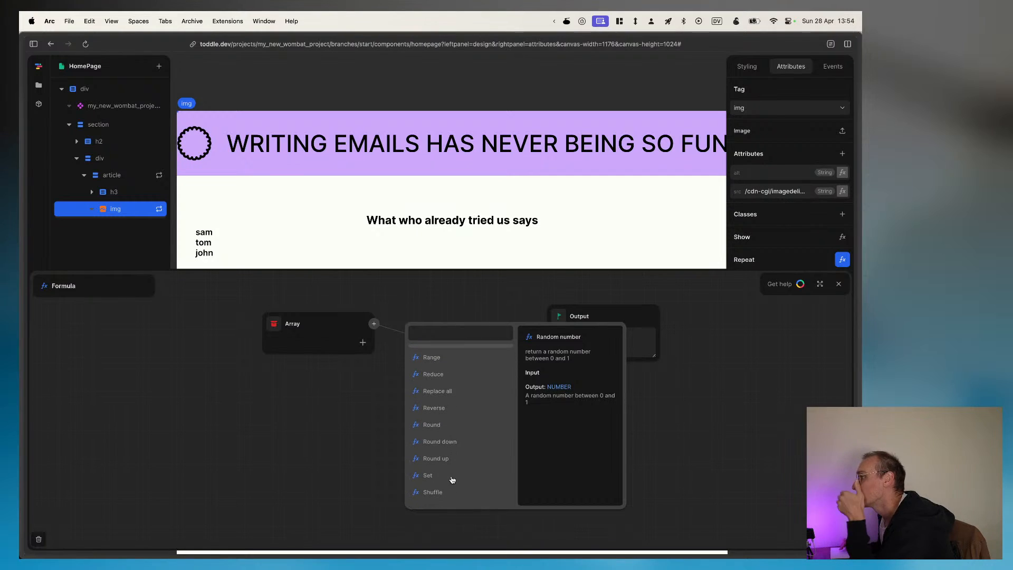
{"action": "scroll", "coordinate": [452, 479], "scroll_direction": "down", "scroll_amount": 4}
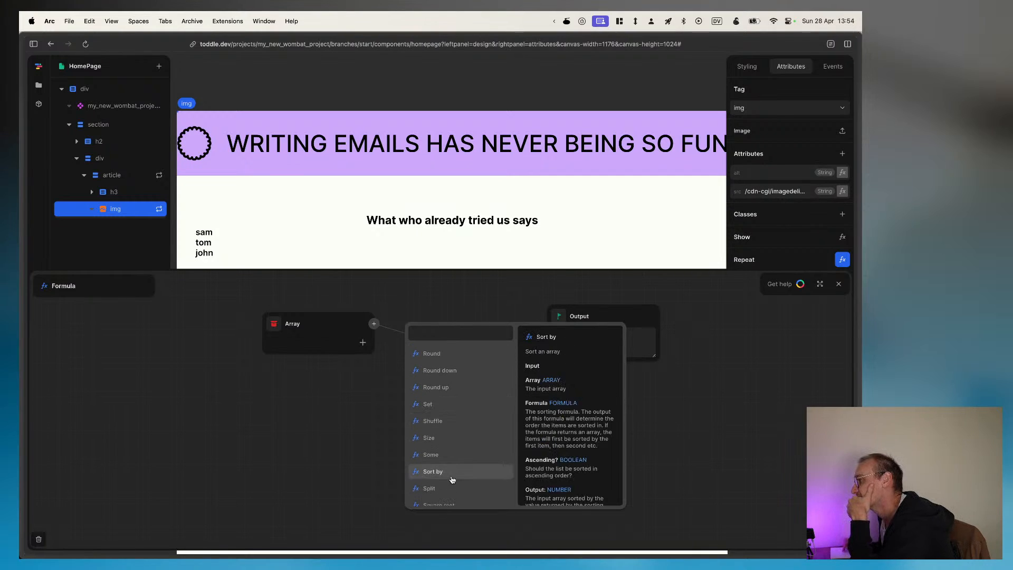
{"action": "scroll", "coordinate": [453, 480], "scroll_direction": "down", "scroll_amount": 6}
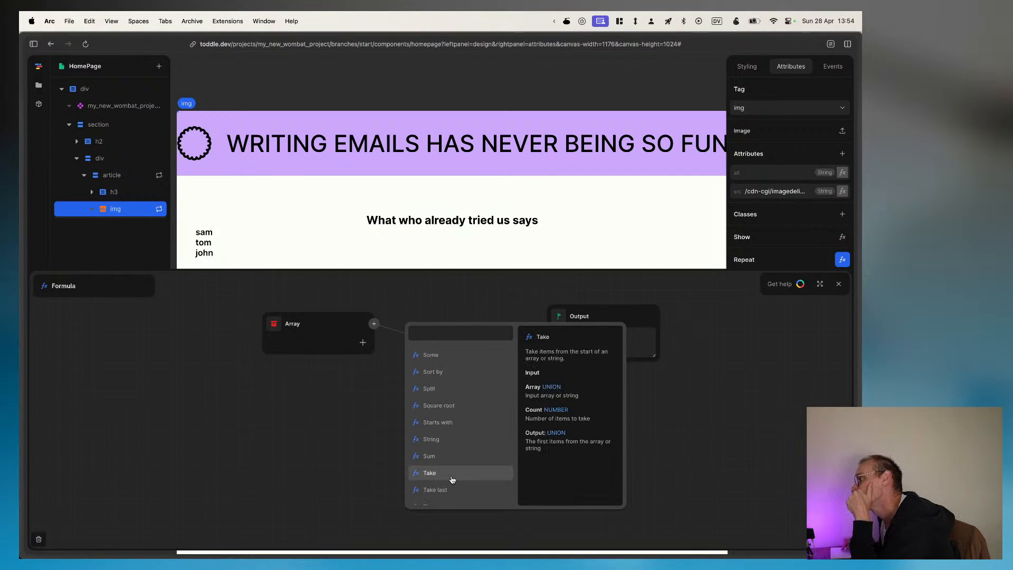
{"action": "scroll", "coordinate": [452, 479], "scroll_direction": "down", "scroll_amount": 5}
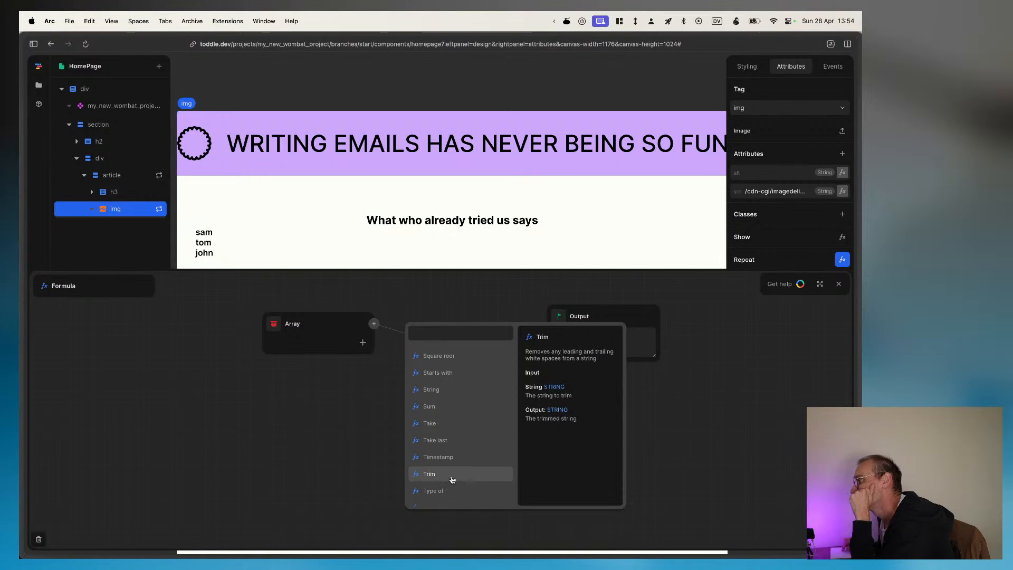
{"action": "scroll", "coordinate": [452, 479], "scroll_direction": "up", "scroll_amount": 15}
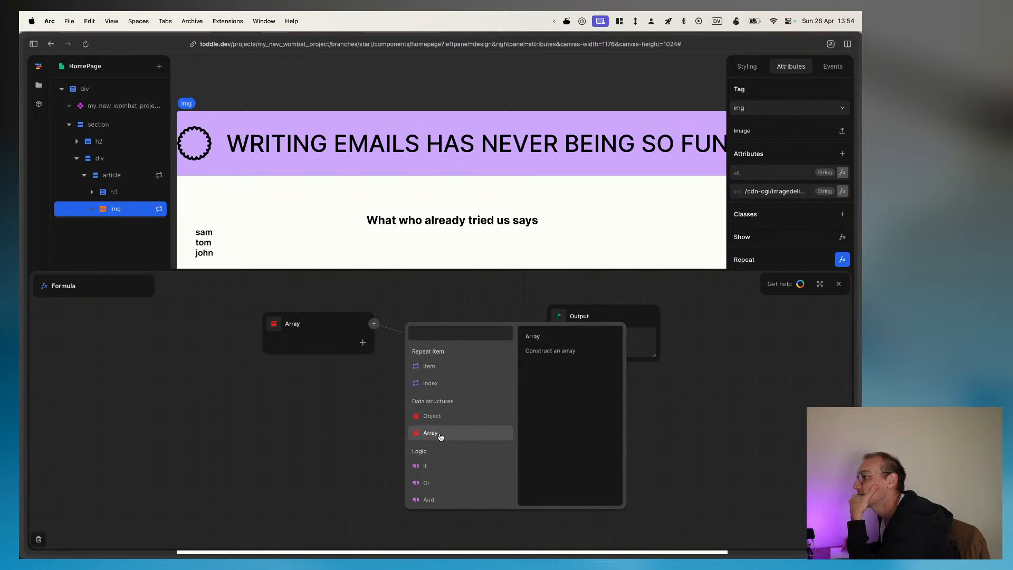
Step: Try feeding the Output directly from the repeated Item's rating, then put an empty Array in its place
{"action": "left_click", "coordinate": [438, 368]}
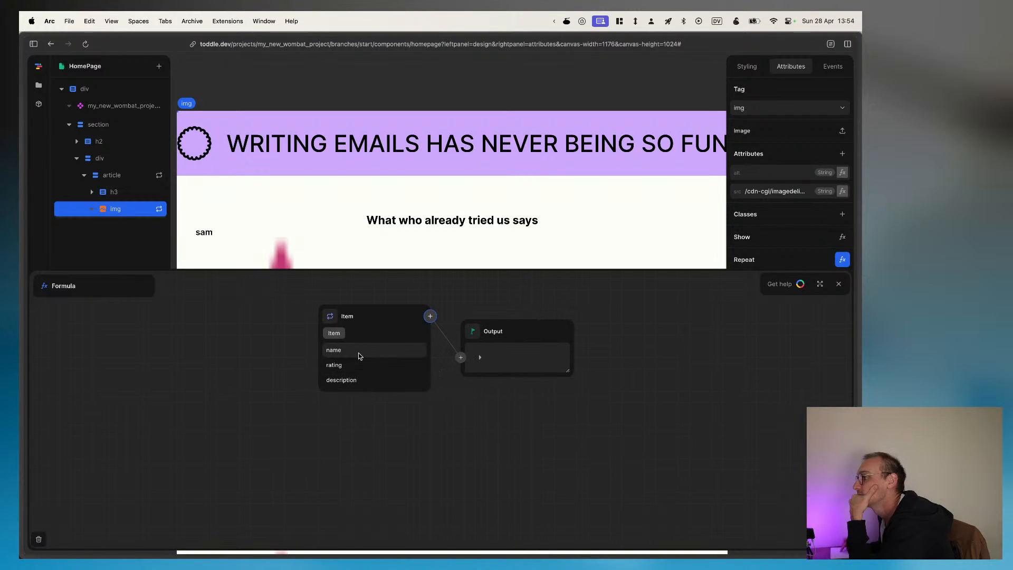
{"action": "left_click", "coordinate": [348, 365]}
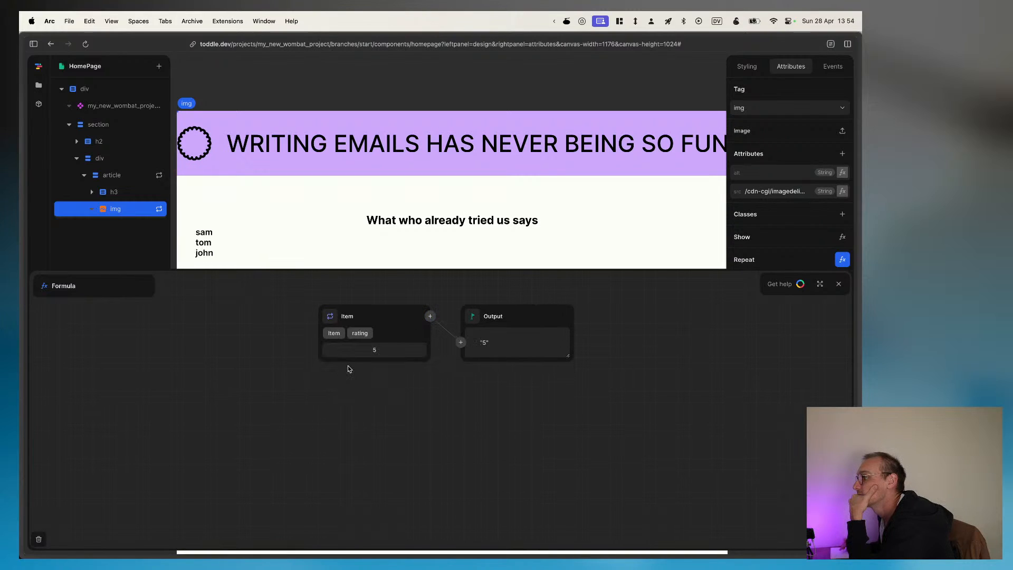
{"action": "left_click", "coordinate": [459, 342]}
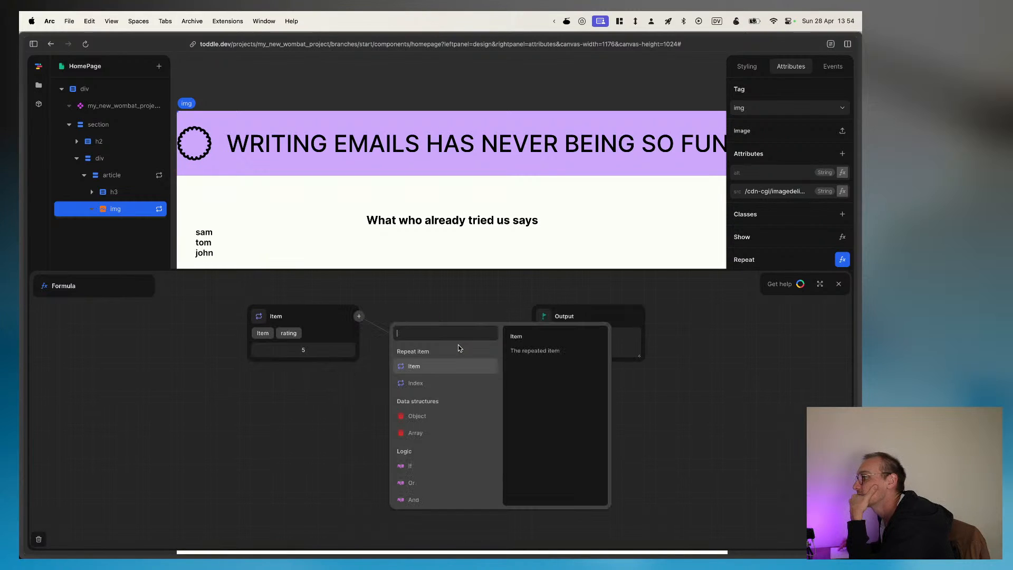
{"action": "left_click", "coordinate": [420, 433]}
Step: Try adding an empty element to the Array, then remove that element
{"action": "left_click", "coordinate": [475, 343]}
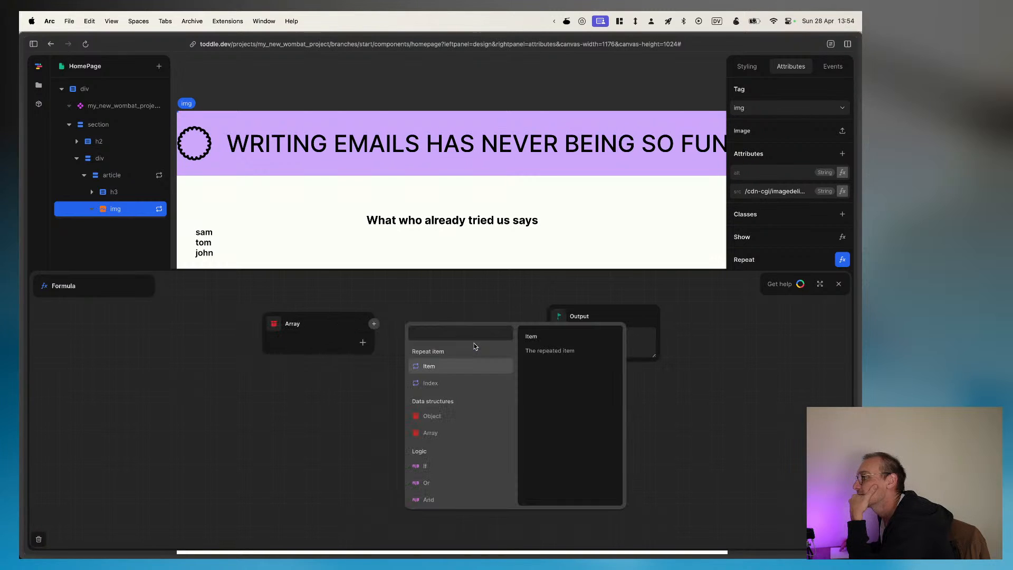
{"action": "left_click", "coordinate": [355, 347]}
{"action": "left_click", "coordinate": [433, 353]}
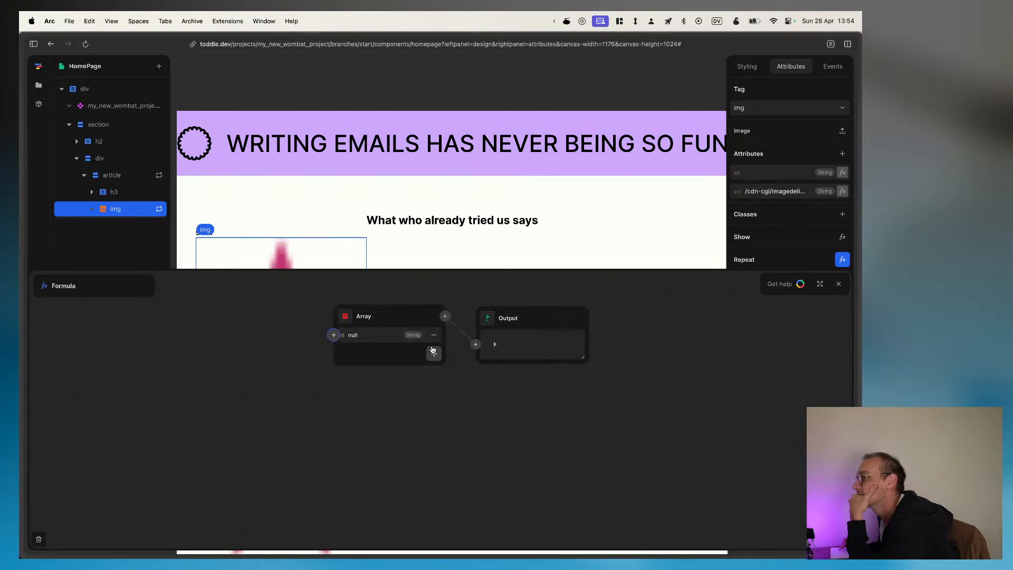
{"action": "left_click", "coordinate": [433, 334]}
Step: Swap the Array for the repeated Item's rating as the Output's source, then switch back to an Array
{"action": "left_click", "coordinate": [475, 343]}
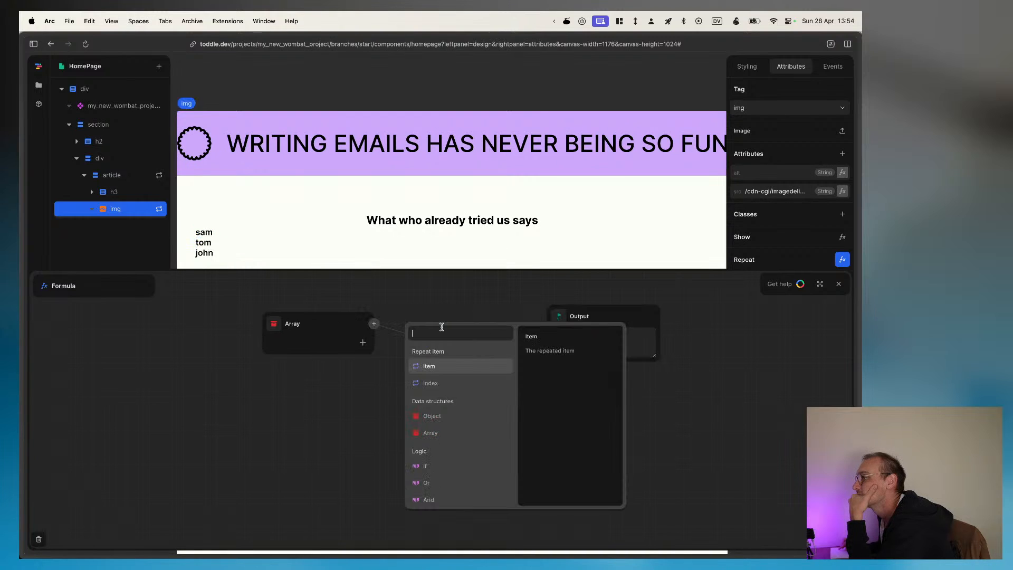
{"action": "left_click", "coordinate": [429, 366]}
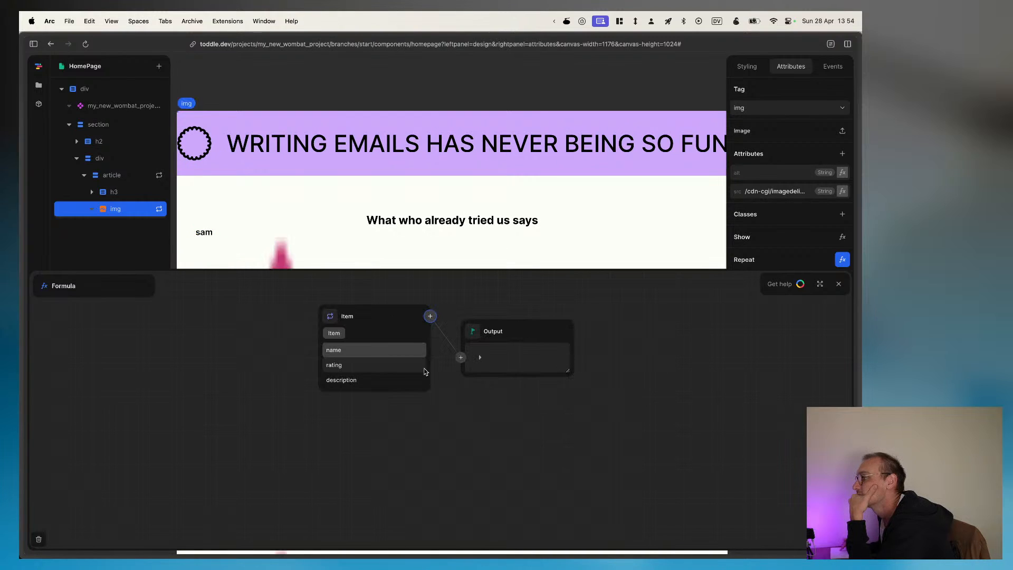
{"action": "left_click", "coordinate": [341, 363]}
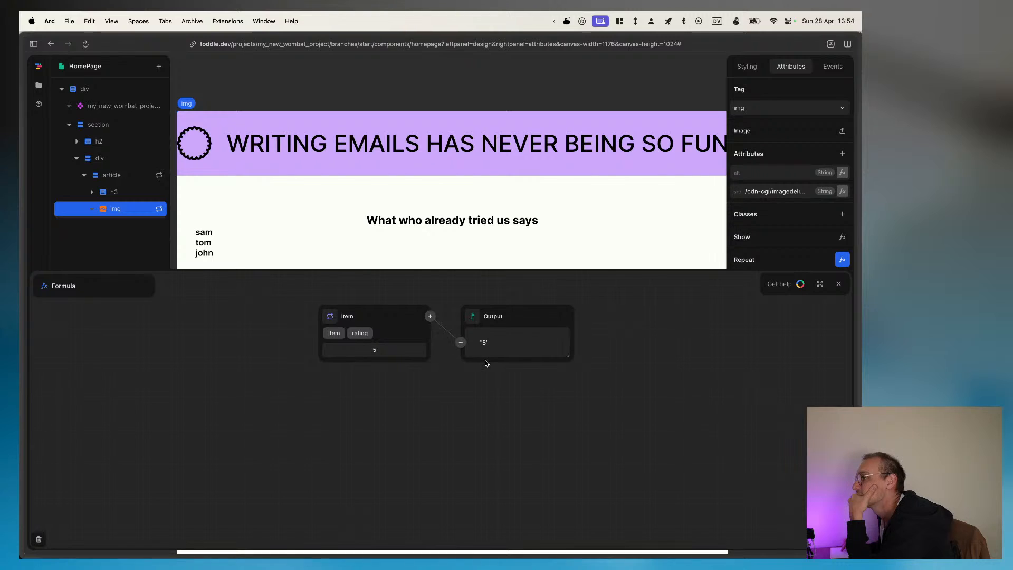
{"action": "scroll", "coordinate": [306, 219], "scroll_direction": "down", "scroll_amount": 3}
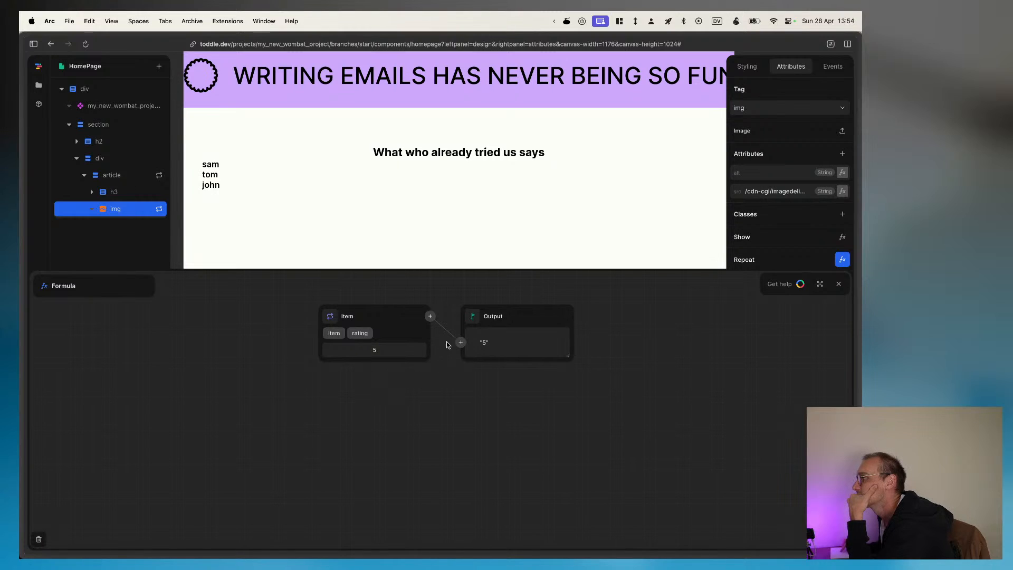
{"action": "left_click", "coordinate": [429, 317]}
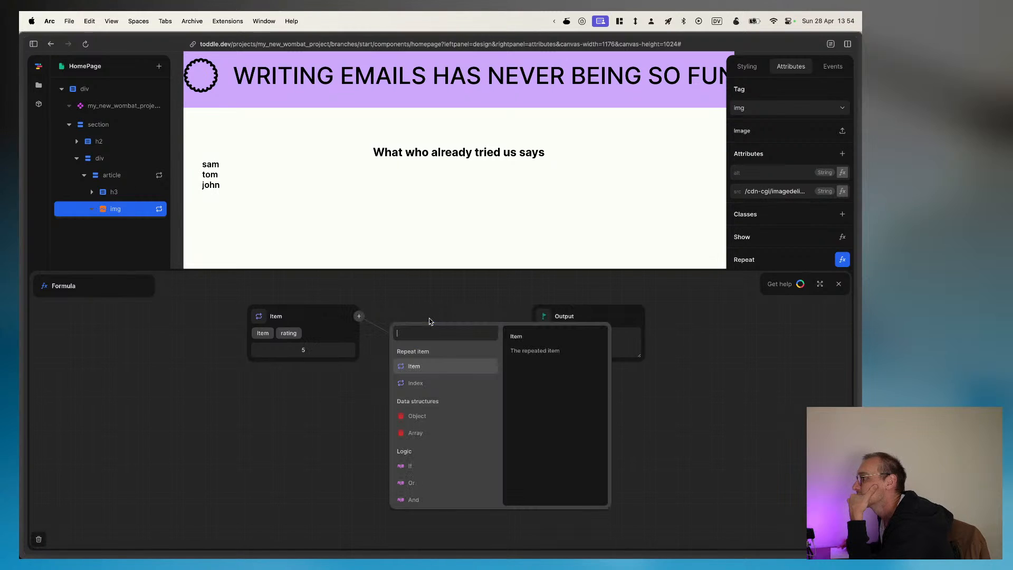
{"action": "left_click", "coordinate": [440, 432]}
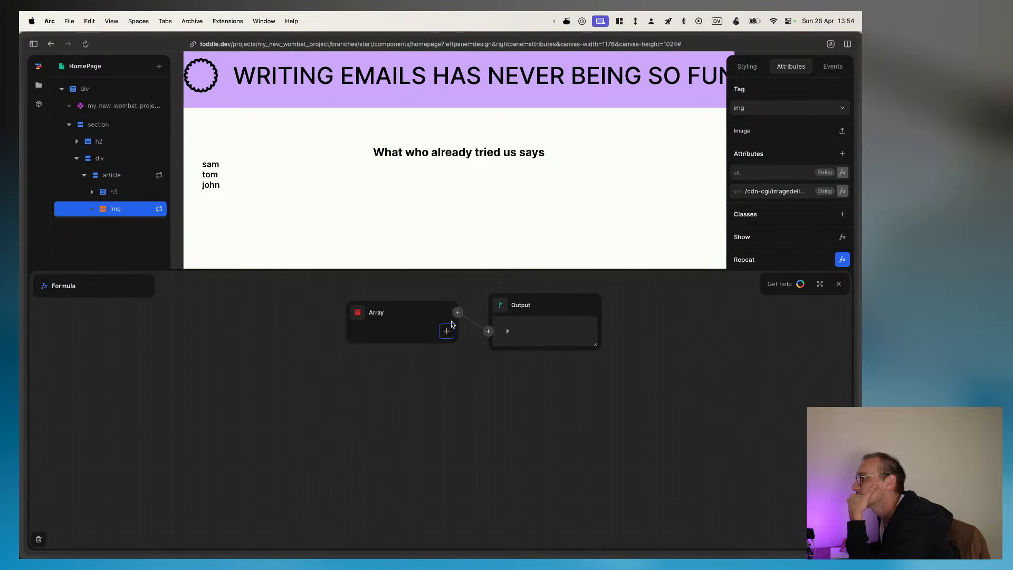
Step: Retry the repeated Item's rating as the direct source of the Output, then restore the empty Array
{"action": "left_click", "coordinate": [451, 321]}
{"action": "left_click", "coordinate": [441, 356]}
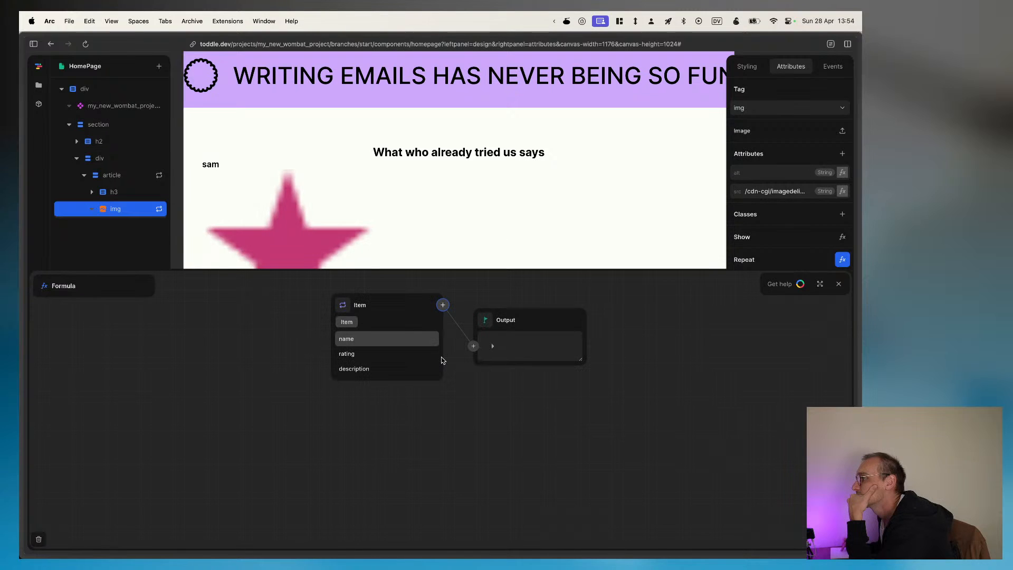
{"action": "left_click", "coordinate": [375, 354]}
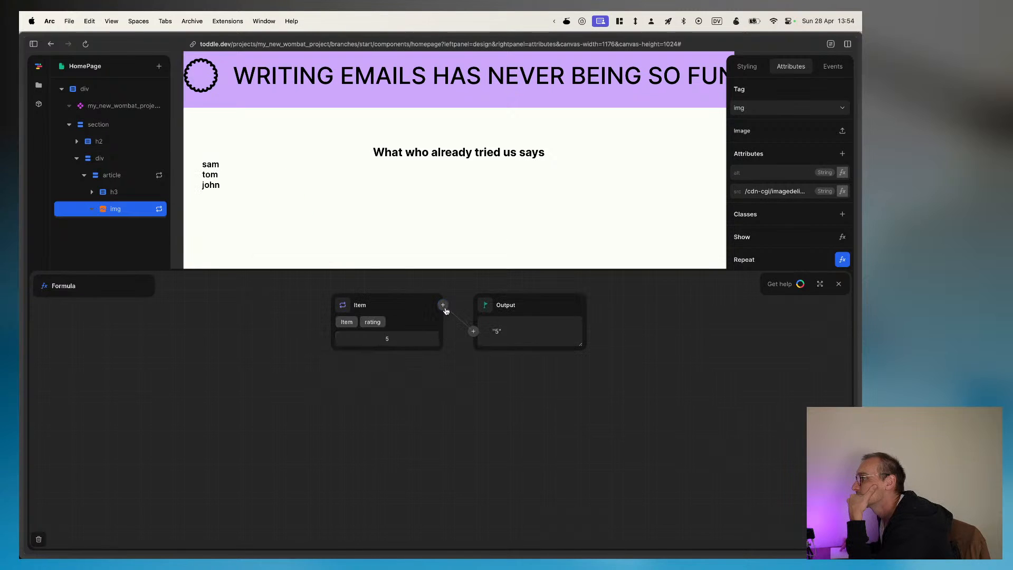
{"action": "left_click", "coordinate": [473, 331]}
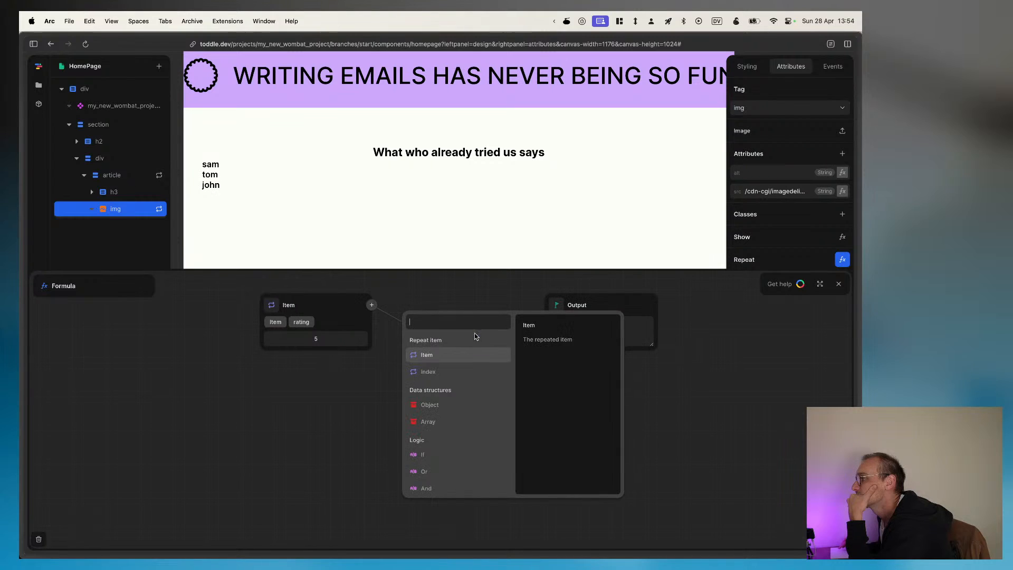
{"action": "left_click", "coordinate": [430, 420]}
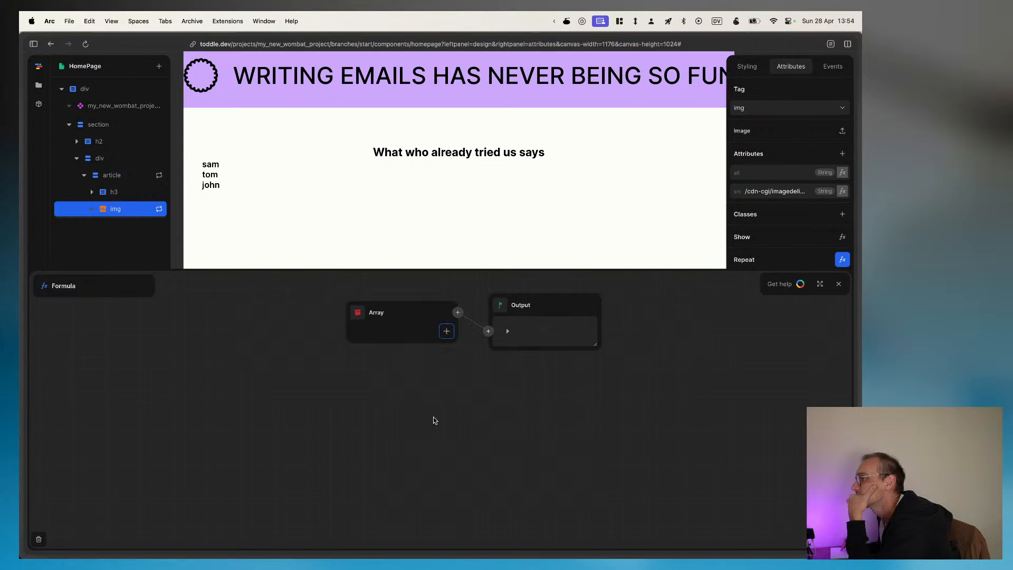
Step: Add two elements to the Array, each fed by the repeated Item's rating
{"action": "left_click", "coordinate": [448, 331]}
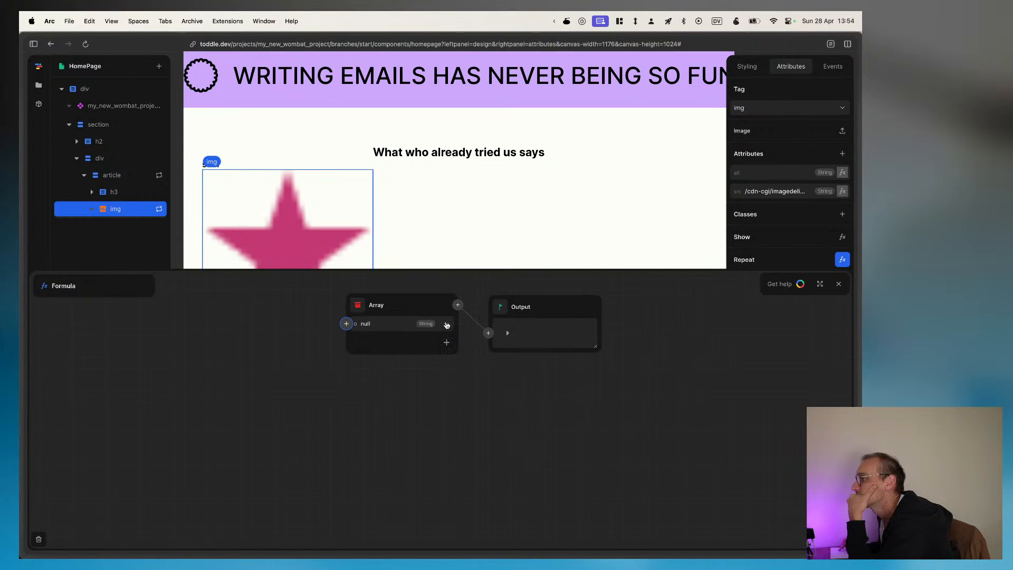
{"action": "left_click", "coordinate": [346, 324]}
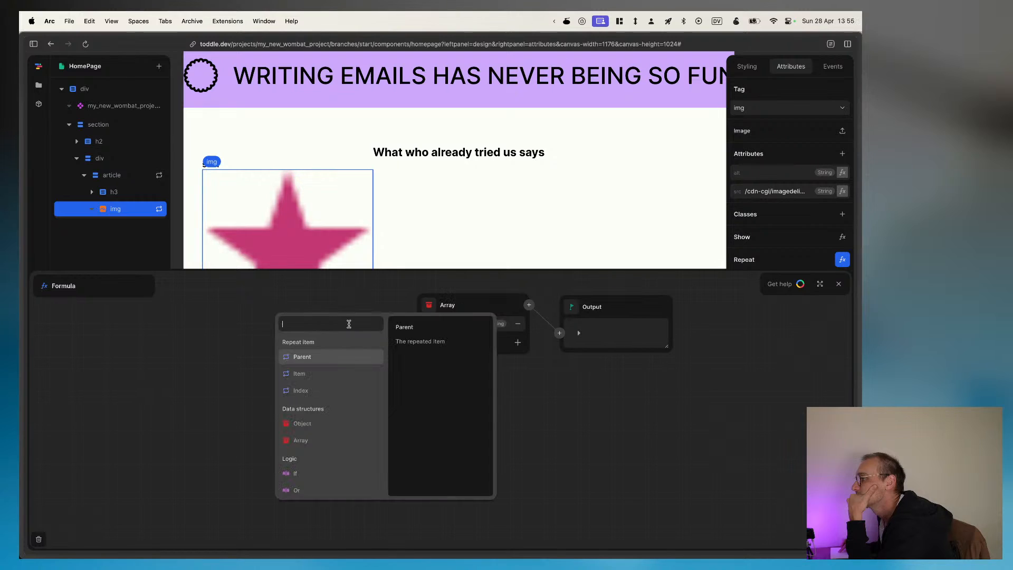
{"action": "left_click", "coordinate": [303, 375]}
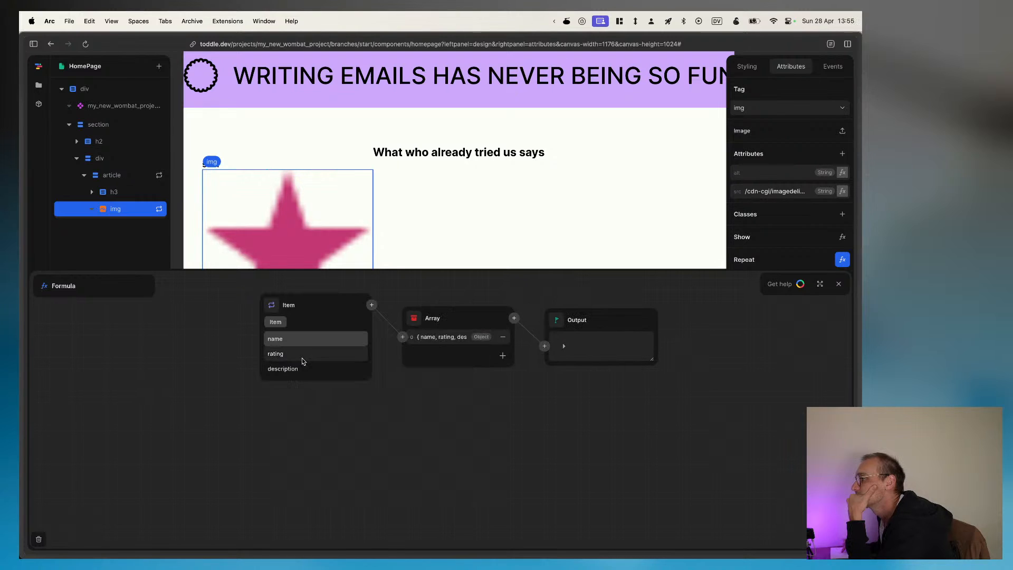
{"action": "left_click", "coordinate": [299, 356]}
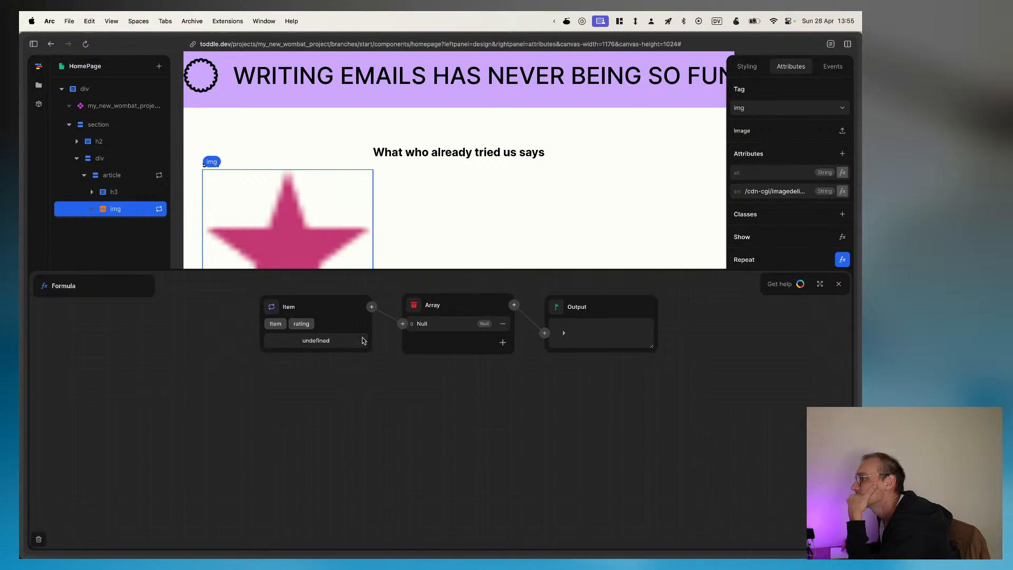
{"action": "left_click", "coordinate": [455, 326]}
{"action": "left_click", "coordinate": [504, 343]}
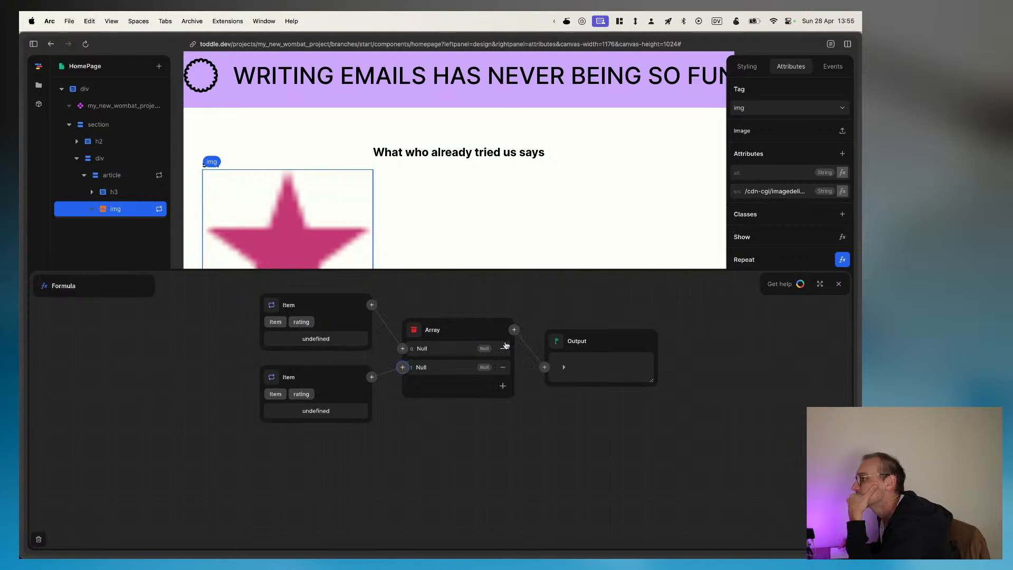
Step: Look through the available formulas for the Array's second element for one that suits repeating by rating
{"action": "left_click", "coordinate": [402, 367]}
{"action": "scroll", "coordinate": [402, 470], "scroll_direction": "down", "scroll_amount": 5}
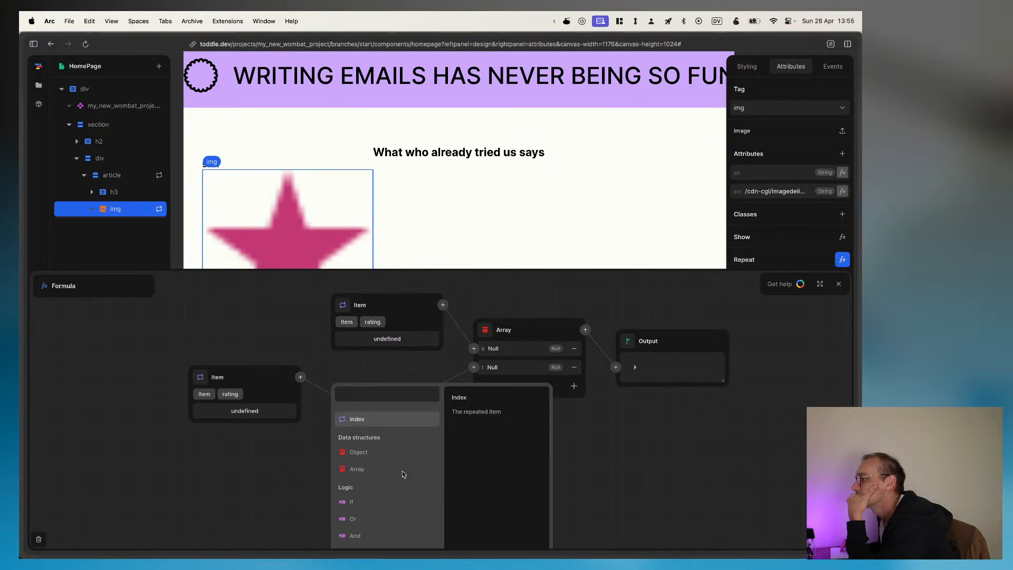
{"action": "scroll", "coordinate": [402, 473], "scroll_direction": "down", "scroll_amount": 2}
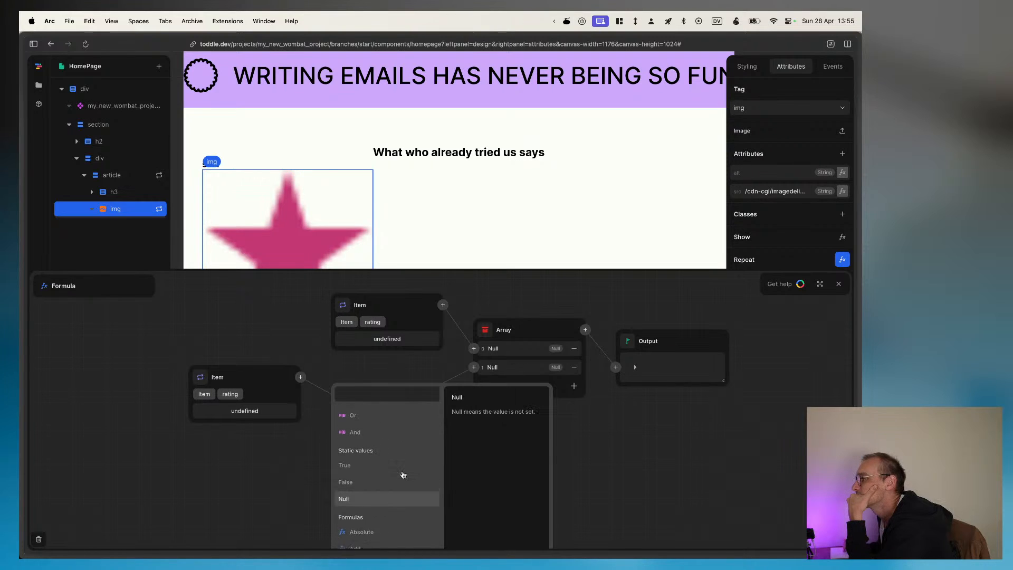
{"action": "scroll", "coordinate": [403, 475], "scroll_direction": "down", "scroll_amount": 3}
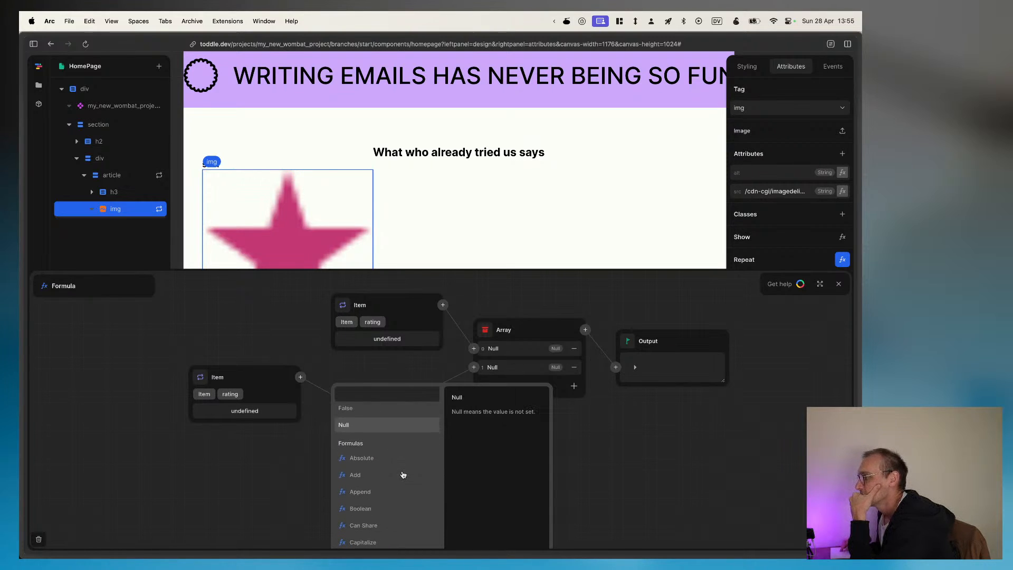
{"action": "scroll", "coordinate": [403, 475], "scroll_direction": "down", "scroll_amount": 3}
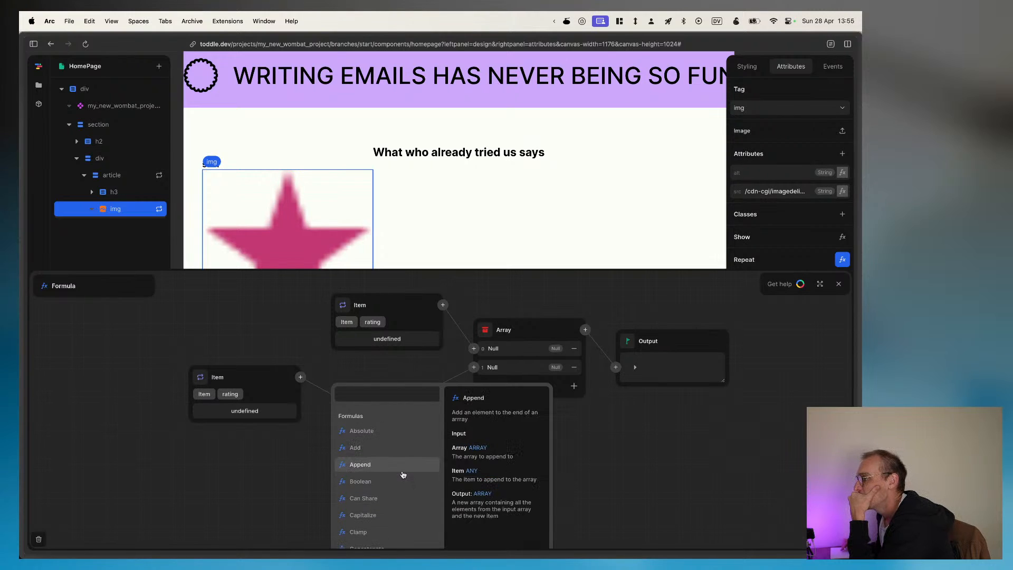
{"action": "scroll", "coordinate": [403, 475], "scroll_direction": "down", "scroll_amount": 3}
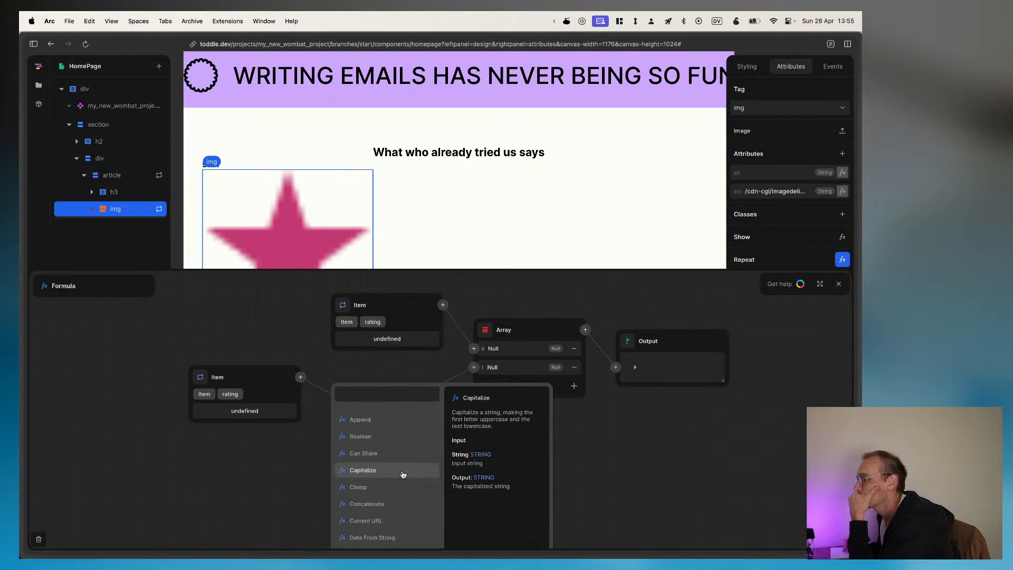
{"action": "scroll", "coordinate": [403, 474], "scroll_direction": "down", "scroll_amount": 4}
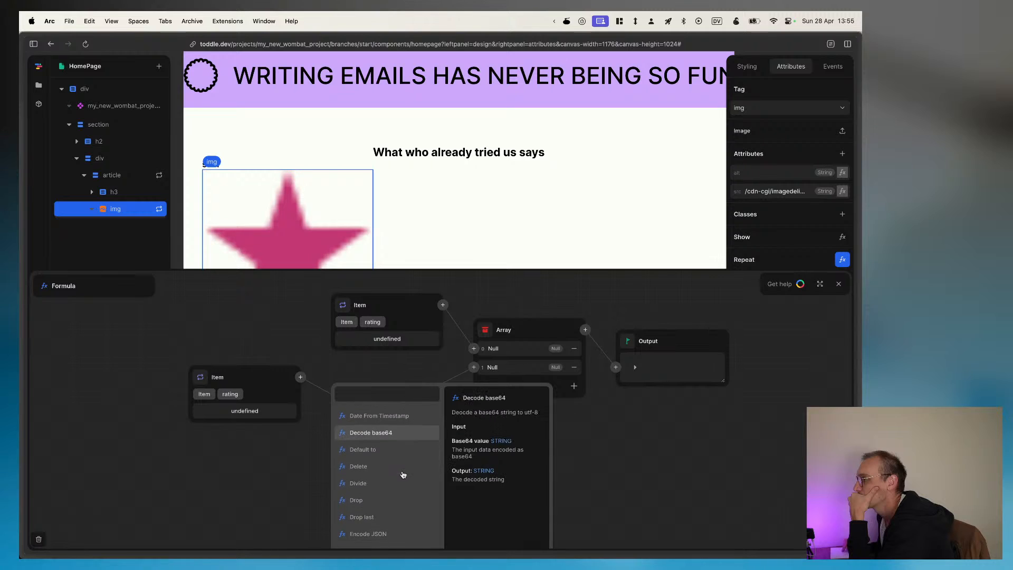
{"action": "scroll", "coordinate": [403, 475], "scroll_direction": "down", "scroll_amount": 3}
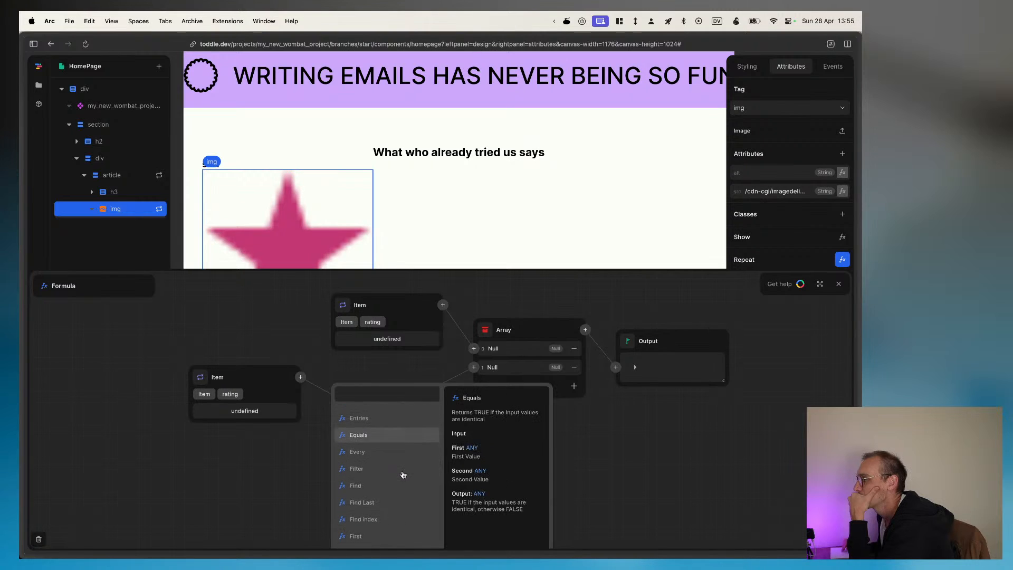
{"action": "scroll", "coordinate": [403, 475], "scroll_direction": "up", "scroll_amount": 1}
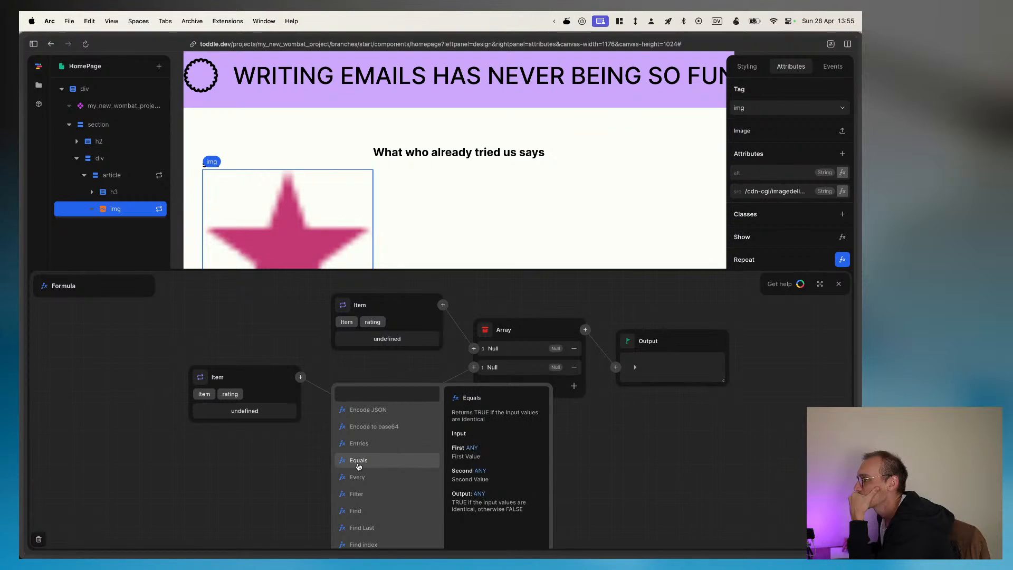
{"action": "scroll", "coordinate": [357, 464], "scroll_direction": "down", "scroll_amount": 3}
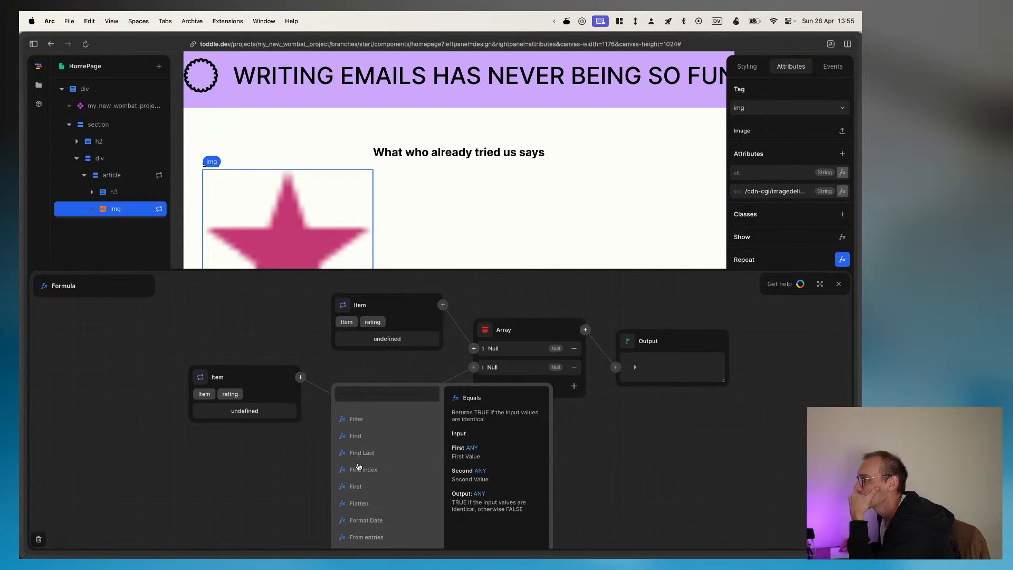
{"action": "scroll", "coordinate": [359, 466], "scroll_direction": "down", "scroll_amount": 5}
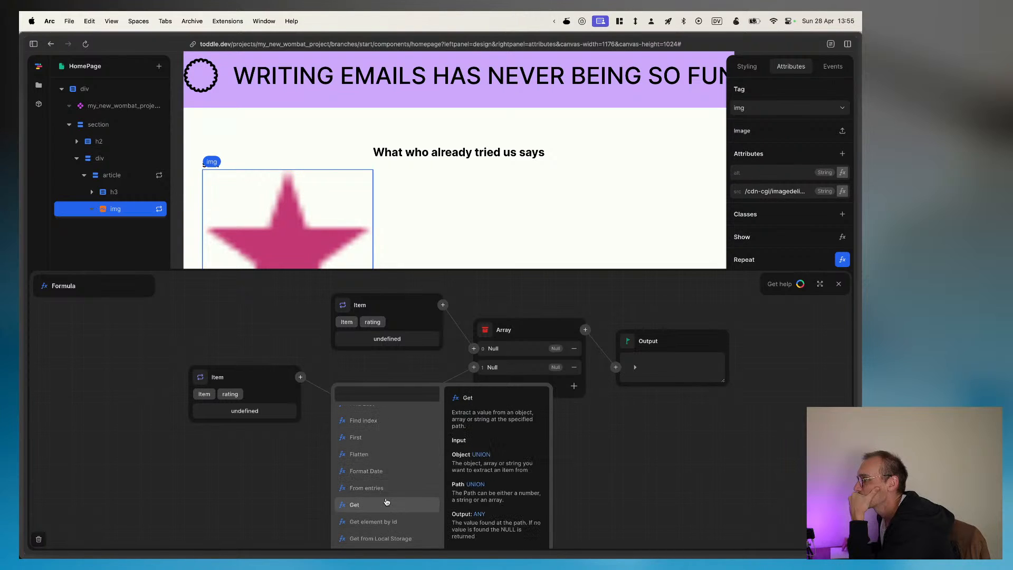
{"action": "scroll", "coordinate": [366, 477], "scroll_direction": "down", "scroll_amount": 3}
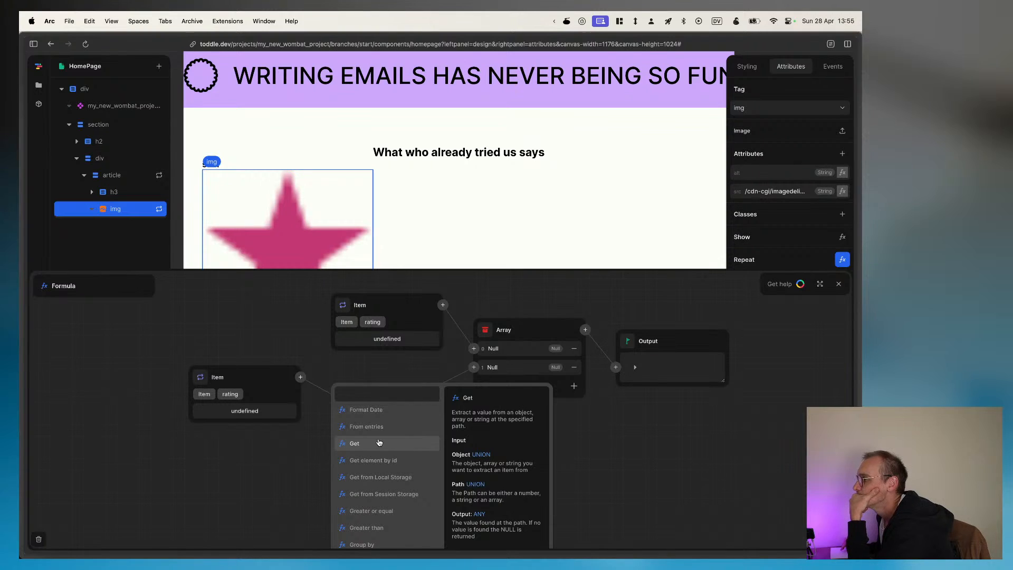
{"action": "scroll", "coordinate": [376, 453], "scroll_direction": "down", "scroll_amount": 4}
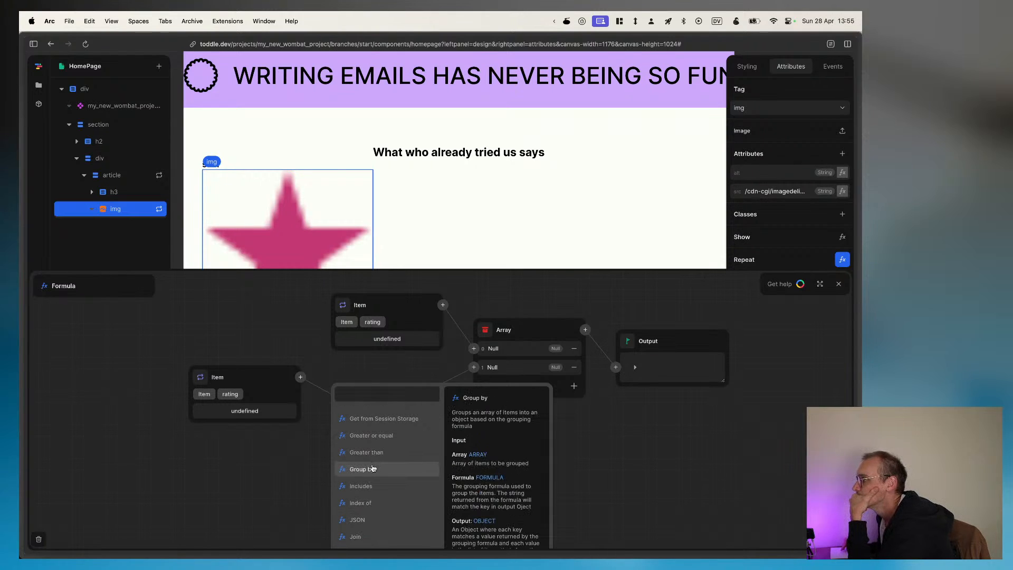
{"action": "scroll", "coordinate": [372, 468], "scroll_direction": "down", "scroll_amount": 7}
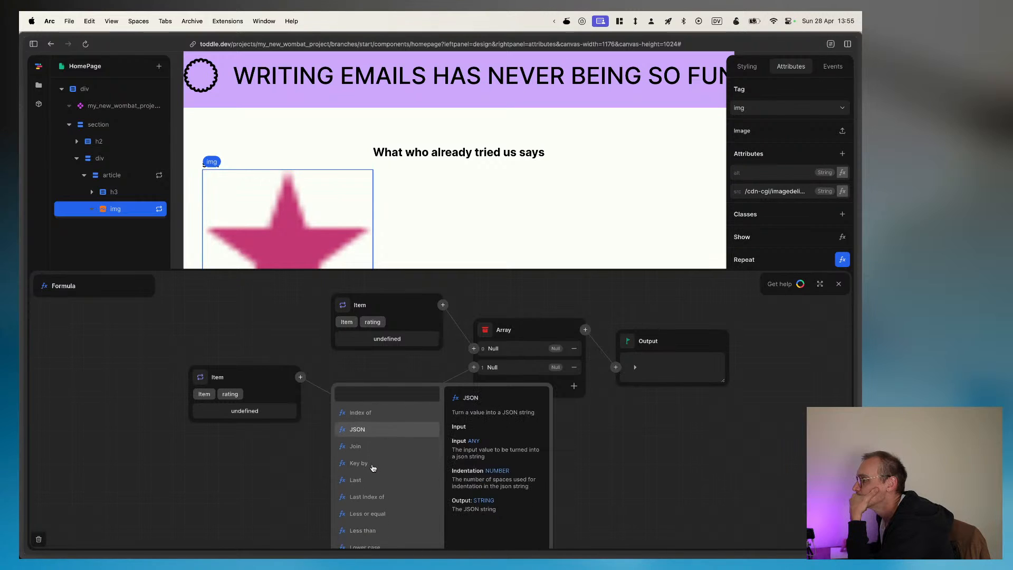
{"action": "scroll", "coordinate": [372, 468], "scroll_direction": "down", "scroll_amount": 8}
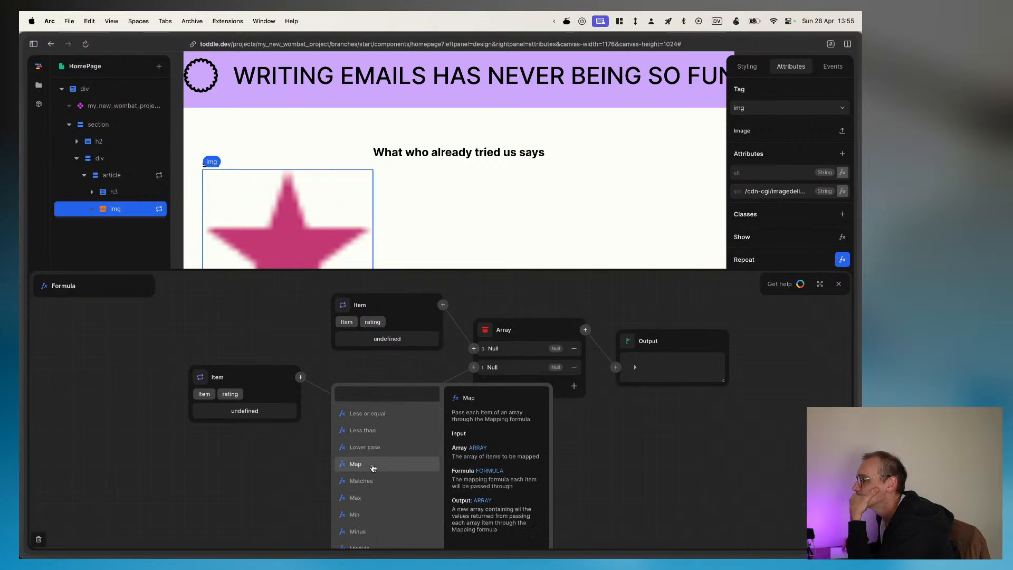
{"action": "scroll", "coordinate": [373, 468], "scroll_direction": "down", "scroll_amount": 8}
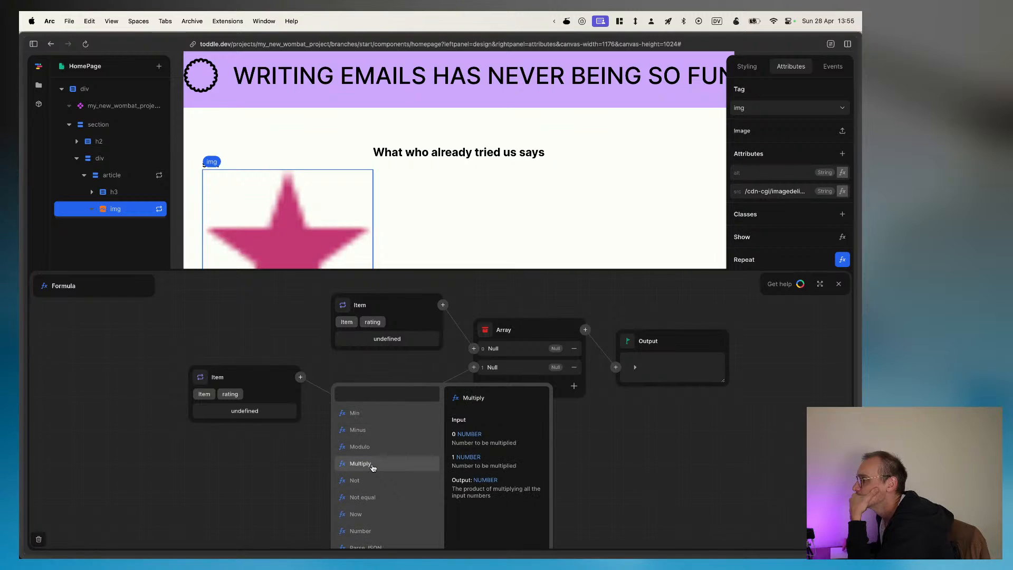
{"action": "scroll", "coordinate": [372, 468], "scroll_direction": "down", "scroll_amount": 5}
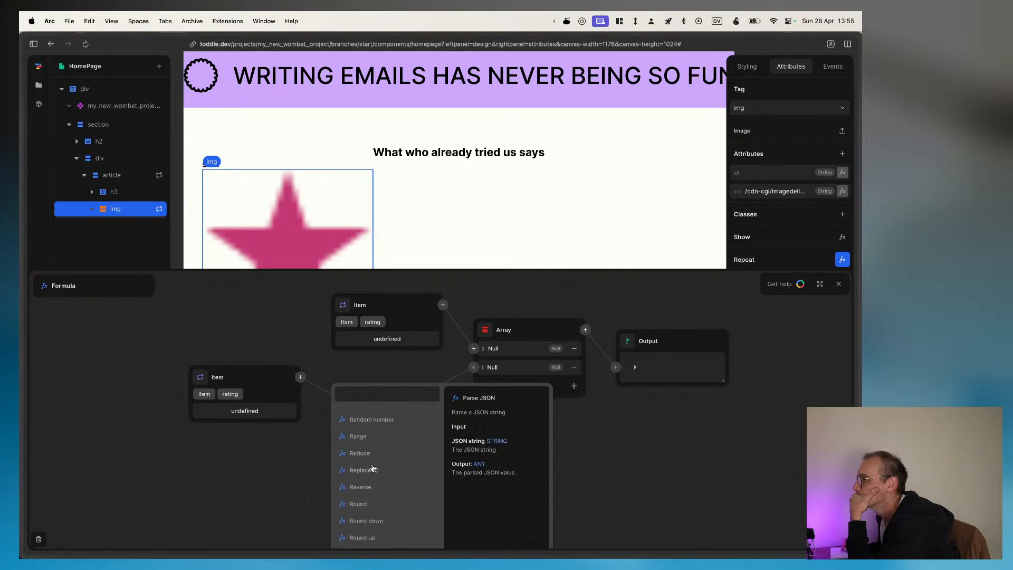
{"action": "left_click", "coordinate": [278, 465]}
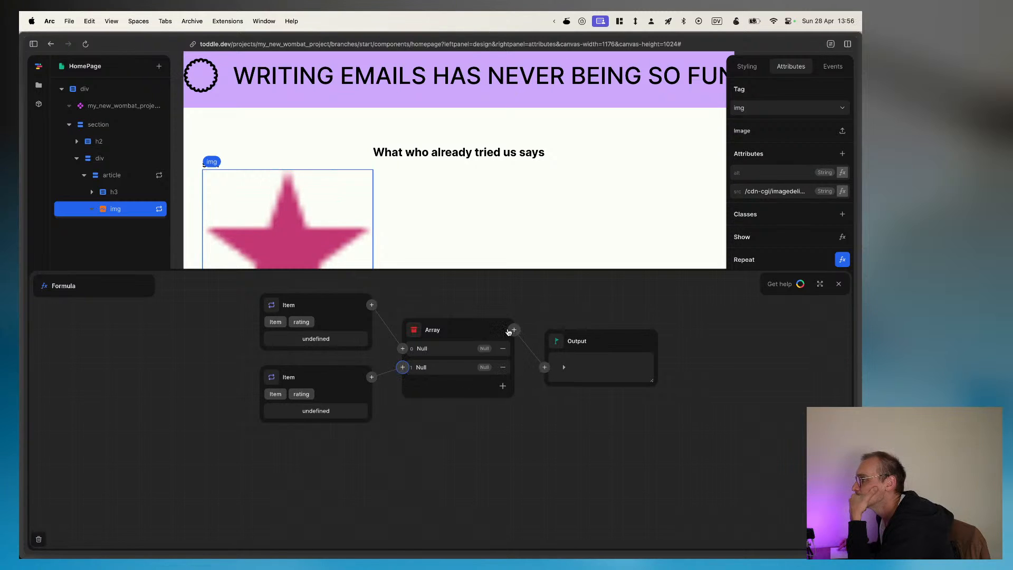
Step: Replace the Array in the image's Repeat formula with the repeated Item's rating as the Output's source, then close the formula
{"action": "left_click", "coordinate": [545, 368]}
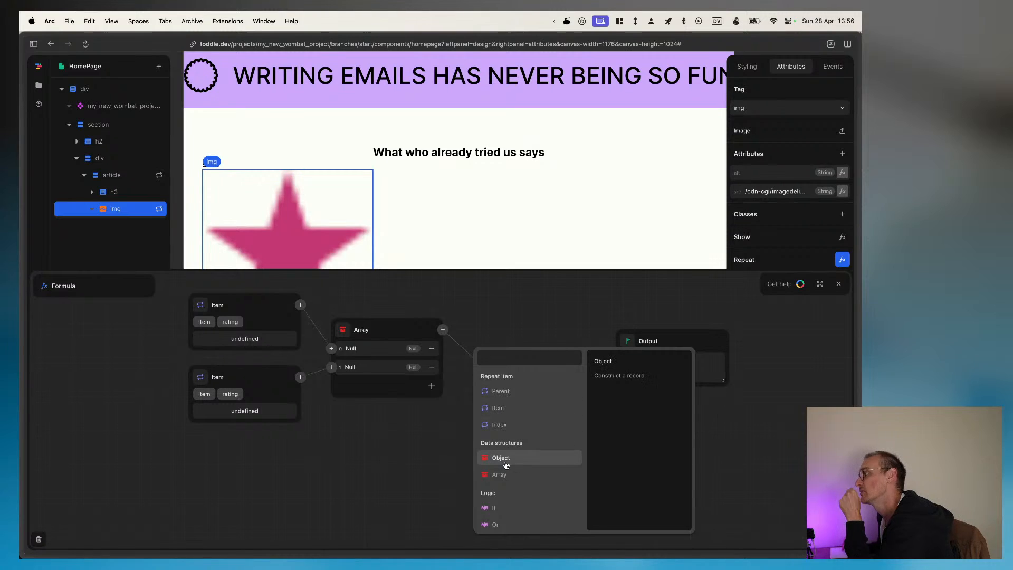
{"action": "left_click", "coordinate": [514, 391]}
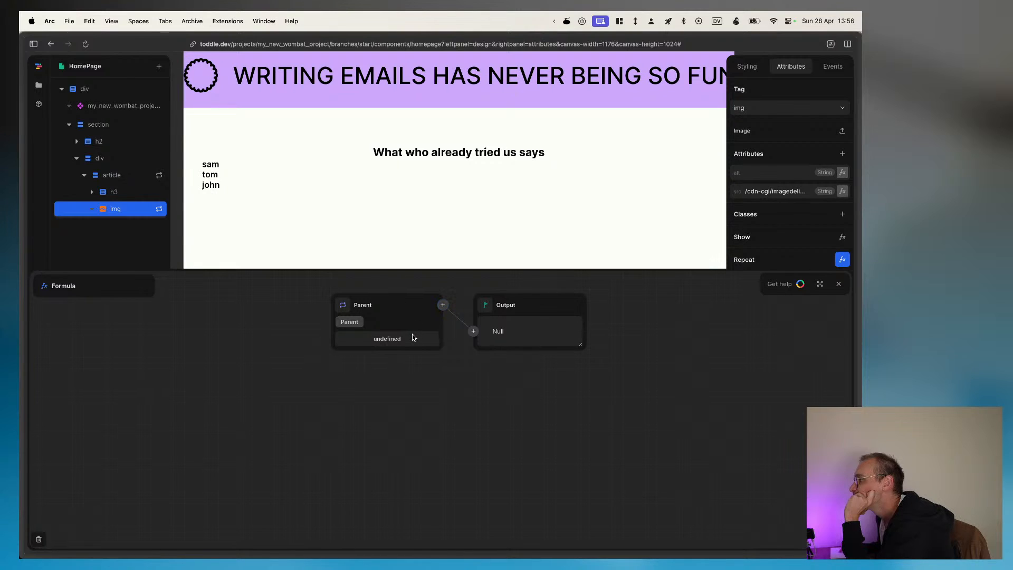
{"action": "left_click", "coordinate": [446, 307]}
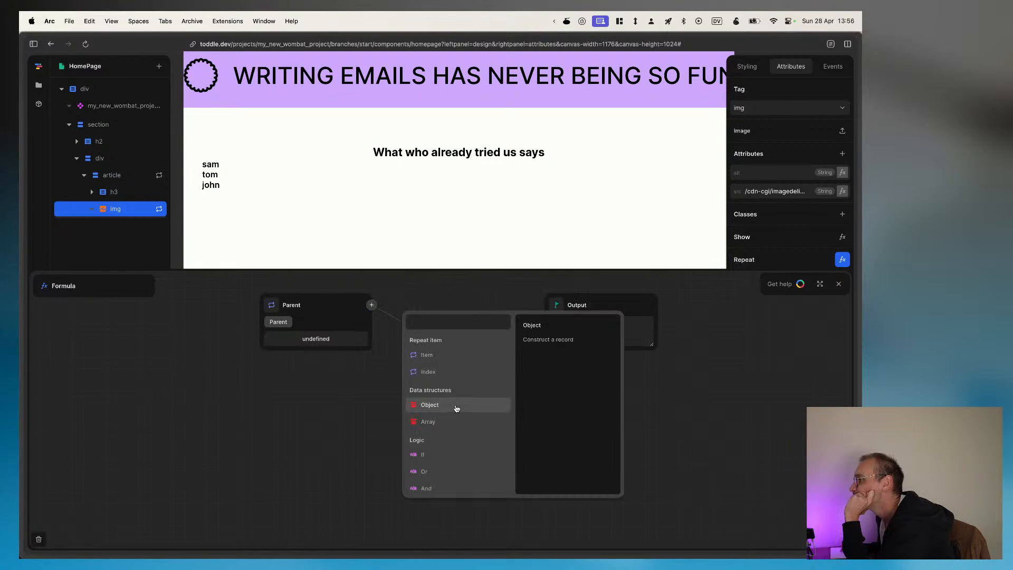
{"action": "left_click", "coordinate": [446, 359]}
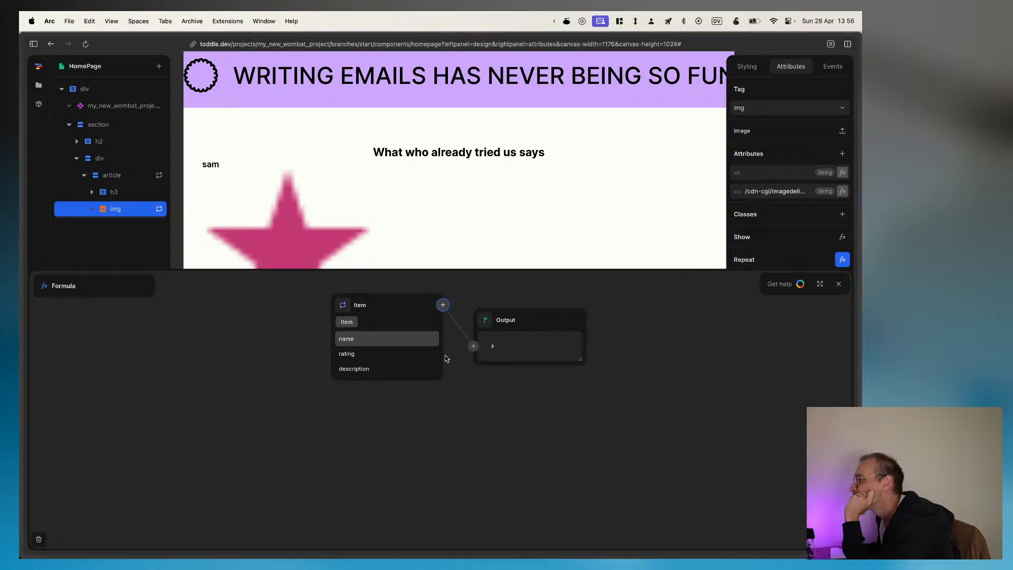
{"action": "left_click", "coordinate": [369, 353]}
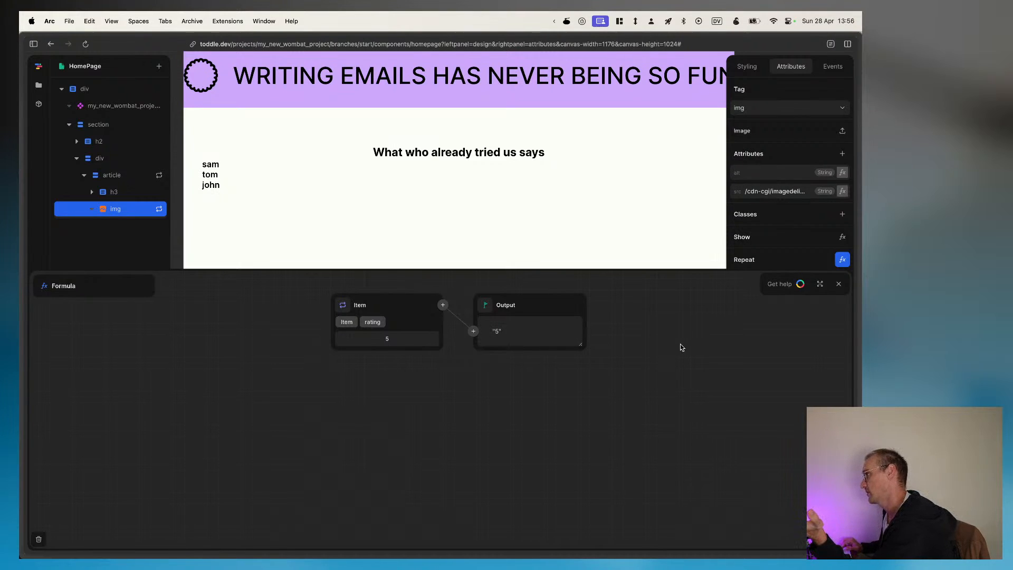
{"action": "left_click", "coordinate": [839, 285]}
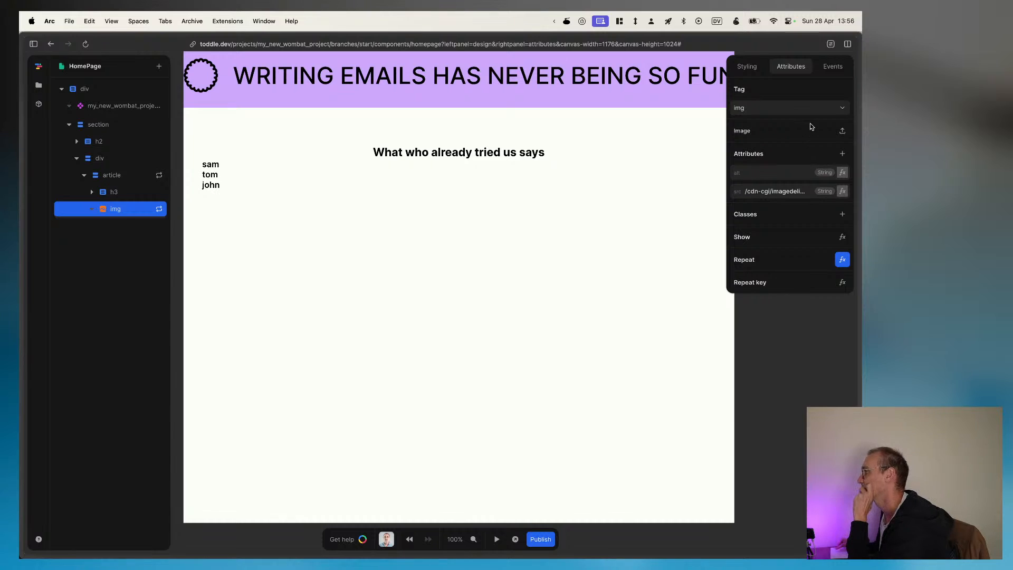
Step: Try routing the image's src formula through an ID function fed by the repeated Item's rating
{"action": "left_click", "coordinate": [843, 192]}
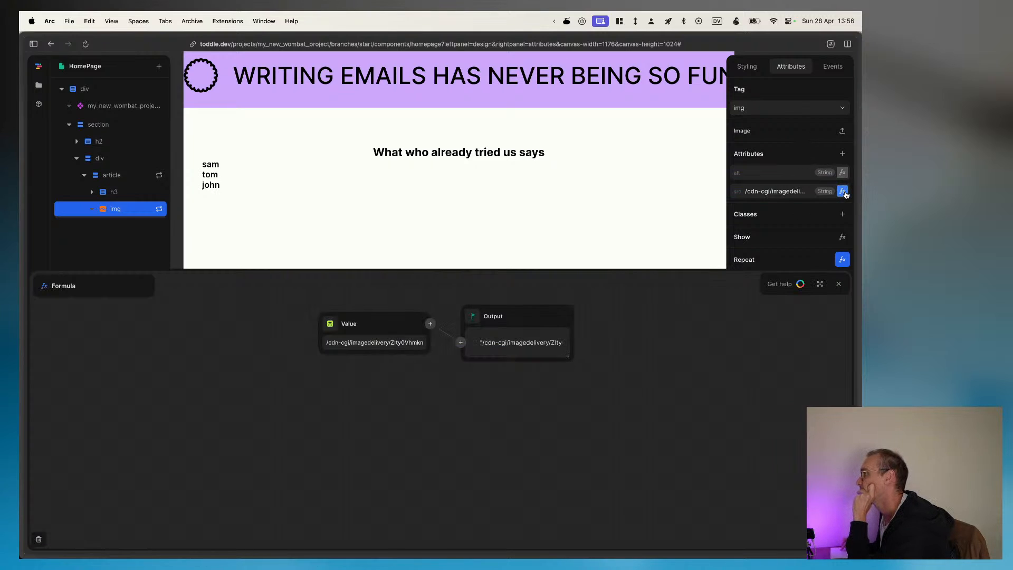
{"action": "left_click", "coordinate": [430, 325]}
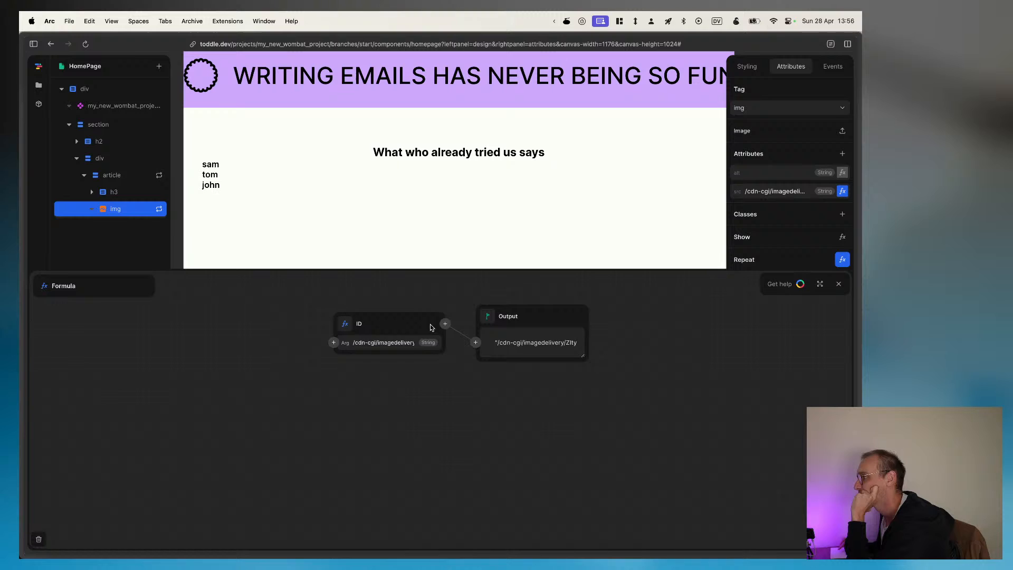
{"action": "left_click", "coordinate": [334, 342]}
{"action": "left_click", "coordinate": [288, 367]}
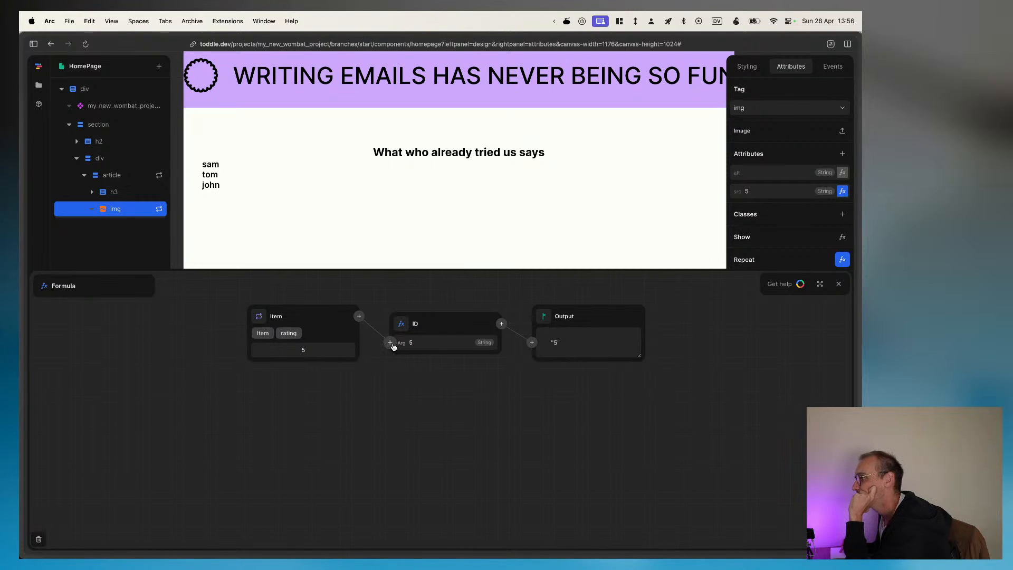
Step: Set an empty Array as the Output's source in the image's src formula and leave the formula editor
{"action": "left_click", "coordinate": [501, 324]}
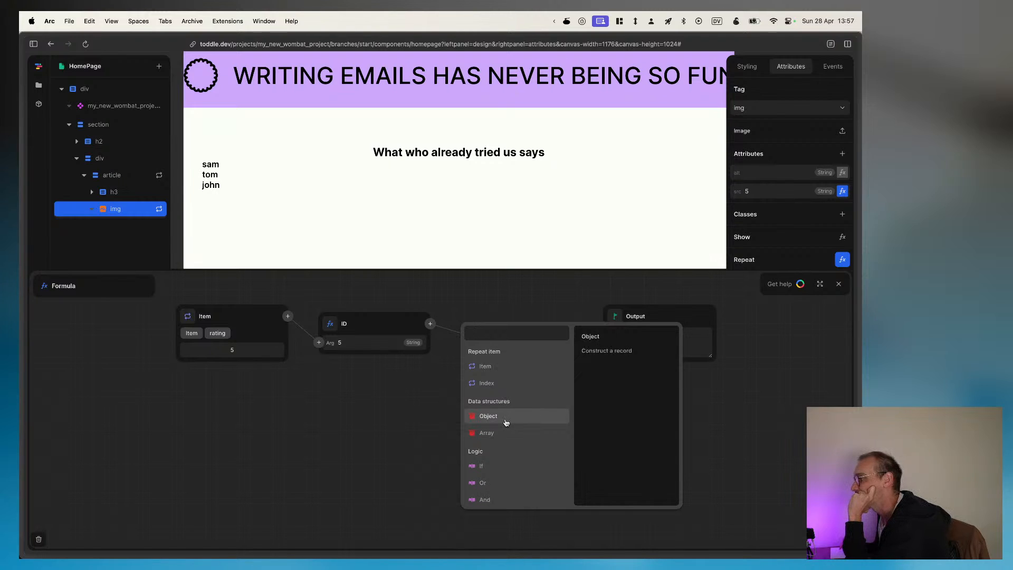
{"action": "left_click", "coordinate": [497, 438]}
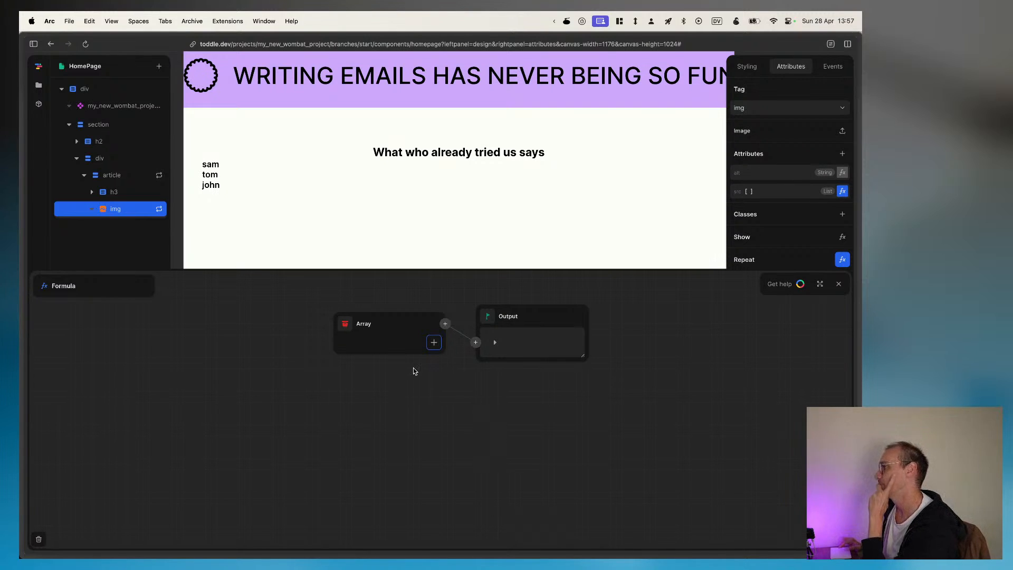
{"action": "left_click", "coordinate": [749, 192]}
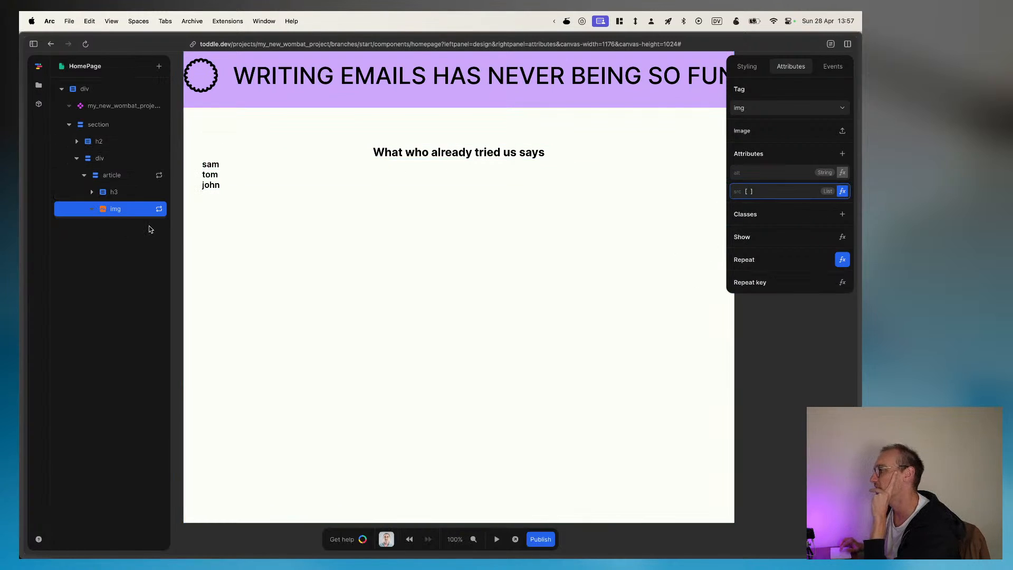
Step: Add three elements to the Array in the image's src formula, each fed by the repeated Item's rating, and expand the Output
{"action": "left_click", "coordinate": [844, 193]}
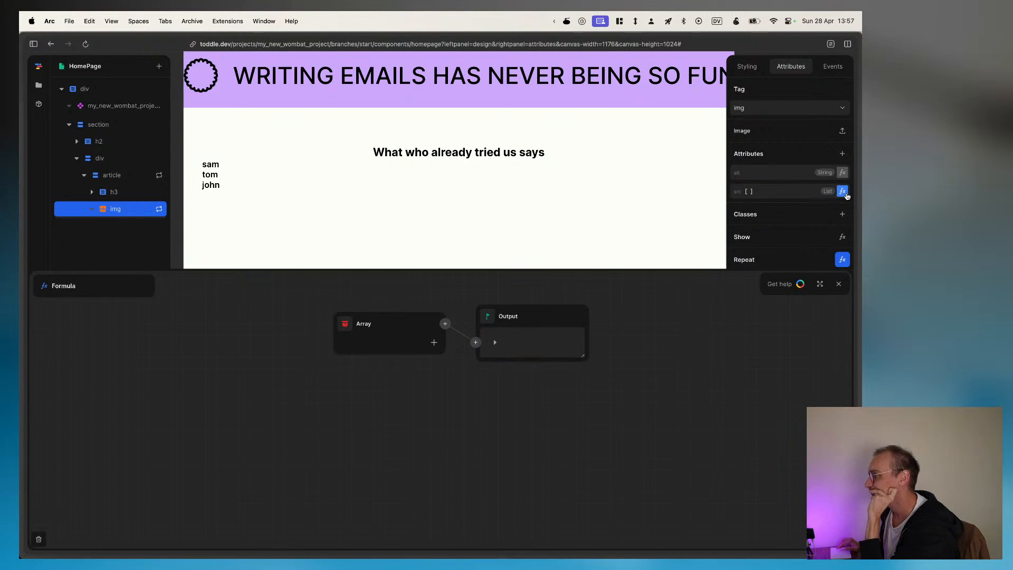
{"action": "left_click", "coordinate": [434, 342]}
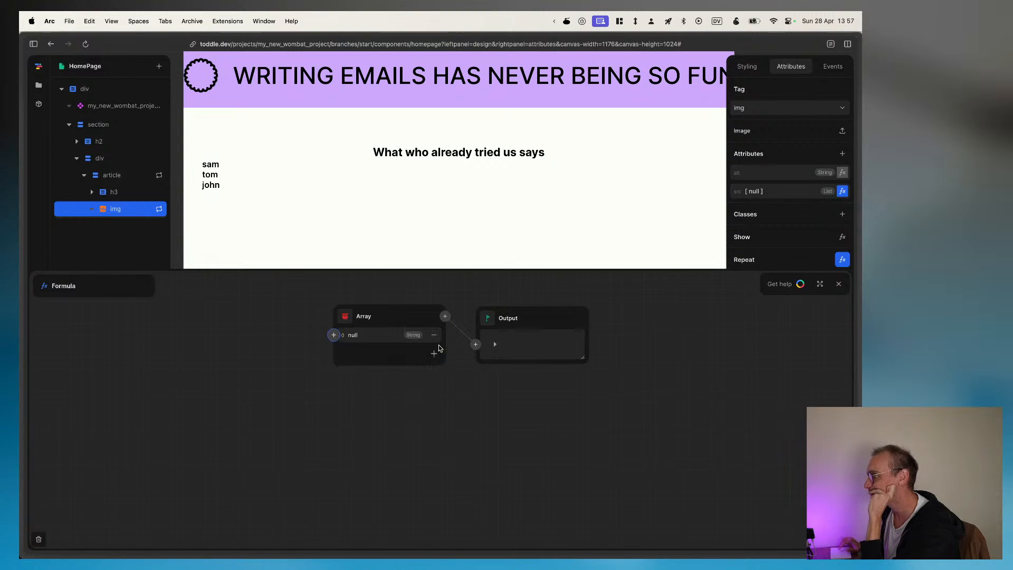
{"action": "left_click", "coordinate": [333, 335]}
{"action": "left_click", "coordinate": [286, 368]}
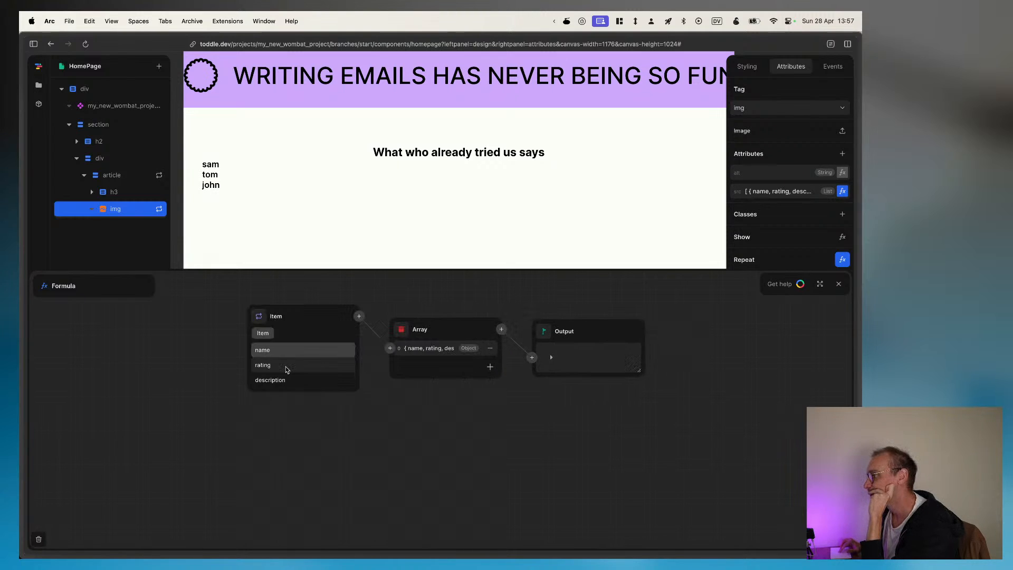
{"action": "left_click", "coordinate": [273, 365]}
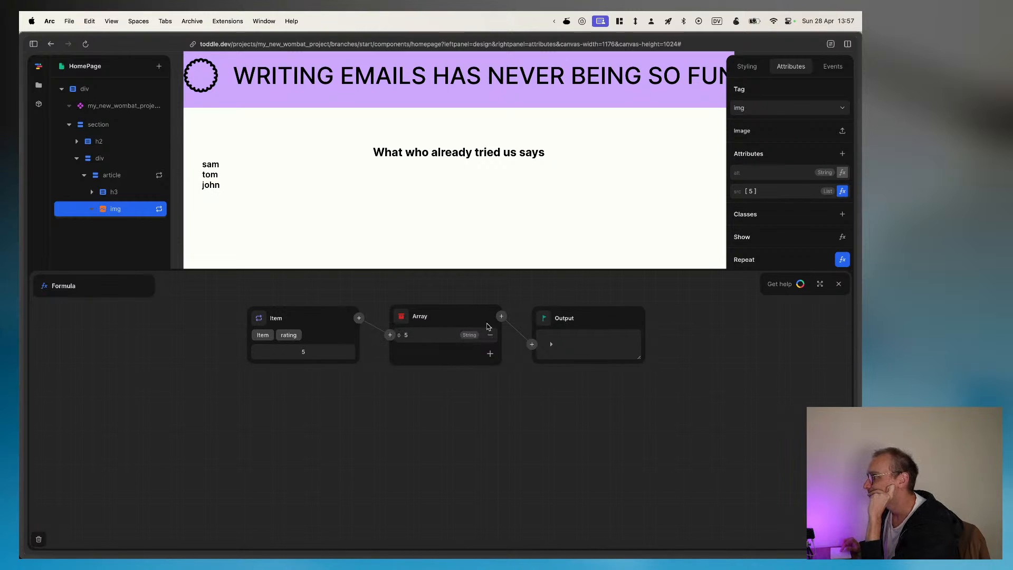
{"action": "left_click", "coordinate": [490, 353]}
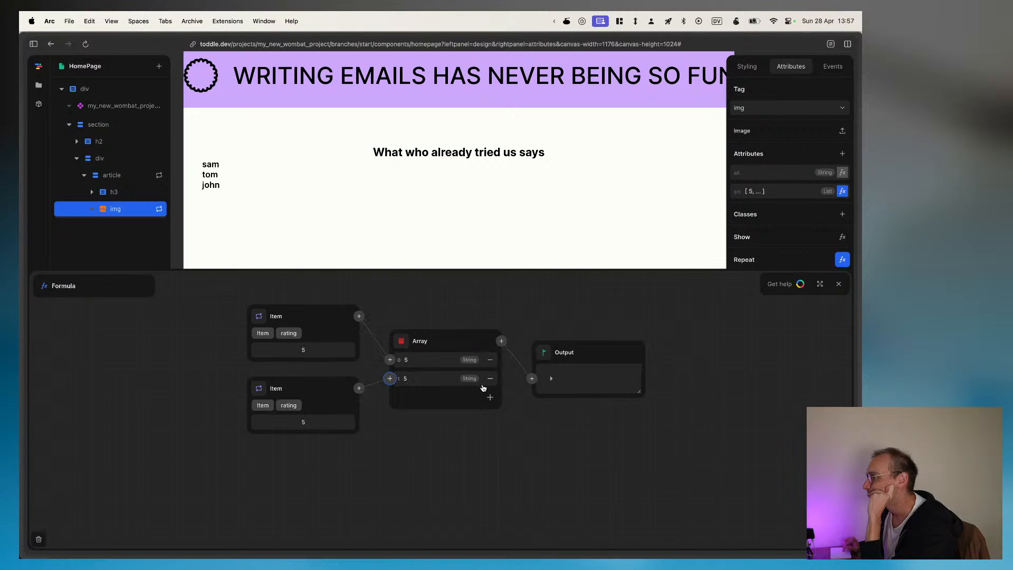
{"action": "left_click", "coordinate": [490, 402]}
{"action": "left_click", "coordinate": [551, 415]}
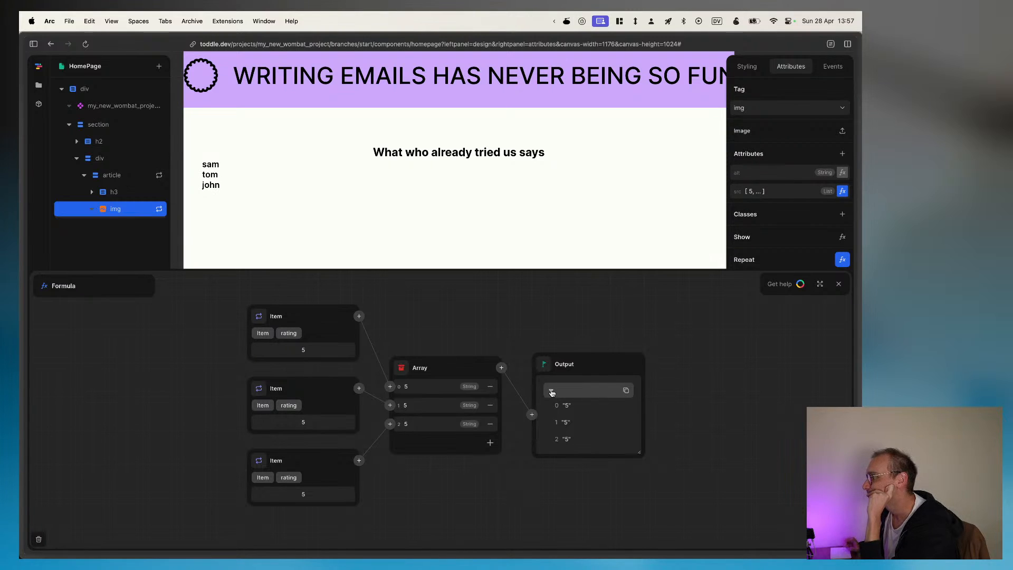
Step: Remove the second and third elements from the Array in the image's src formula and dismiss the node picker
{"action": "left_click", "coordinate": [490, 423]}
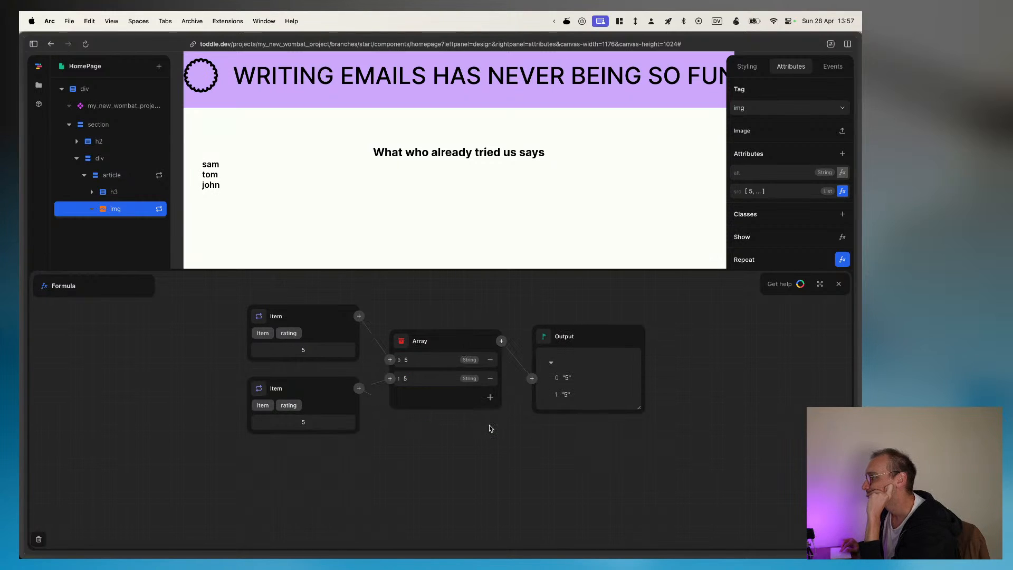
{"action": "left_click", "coordinate": [489, 377]}
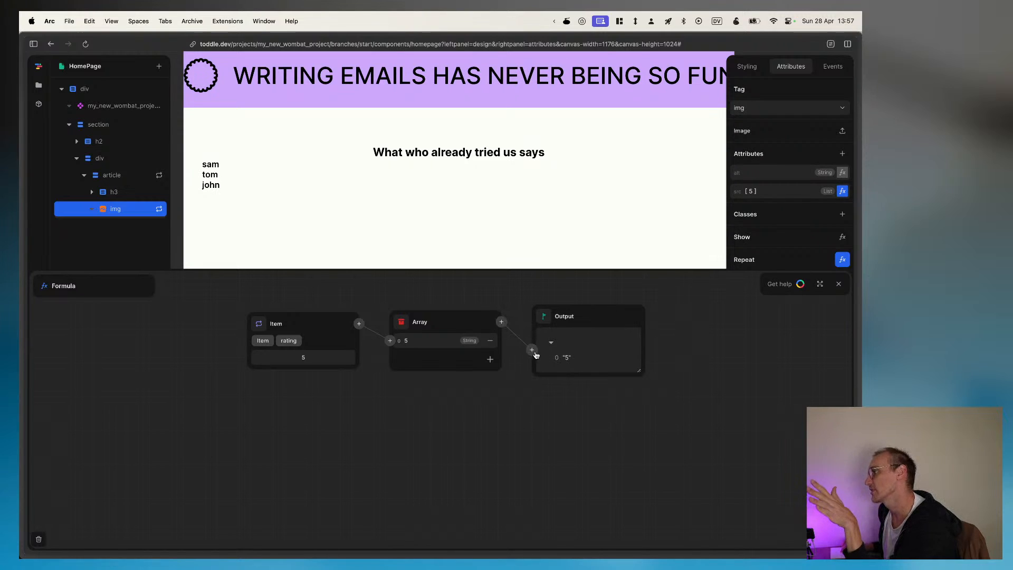
{"action": "left_click", "coordinate": [390, 341]}
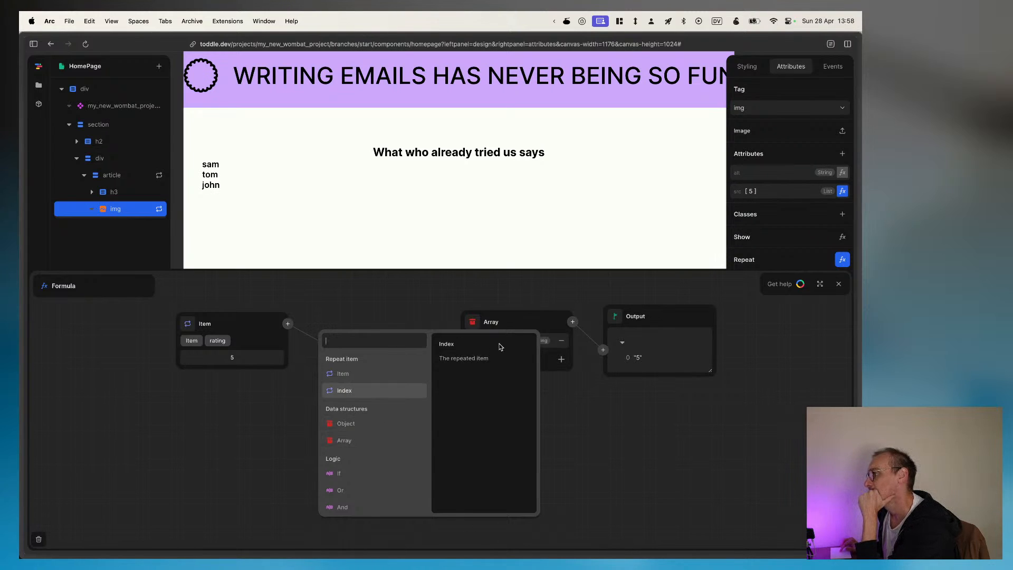
{"action": "key", "text": "Escape"}
Step: Replace the Array element's rating value with the text "url 1"
{"action": "left_click", "coordinate": [414, 341]}
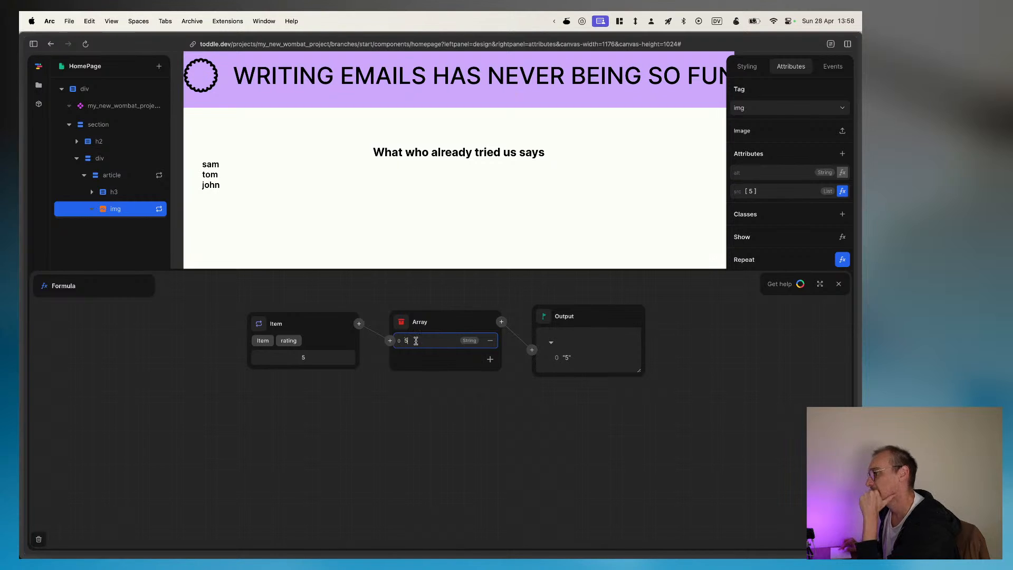
{"action": "key", "text": "BackSpace"}
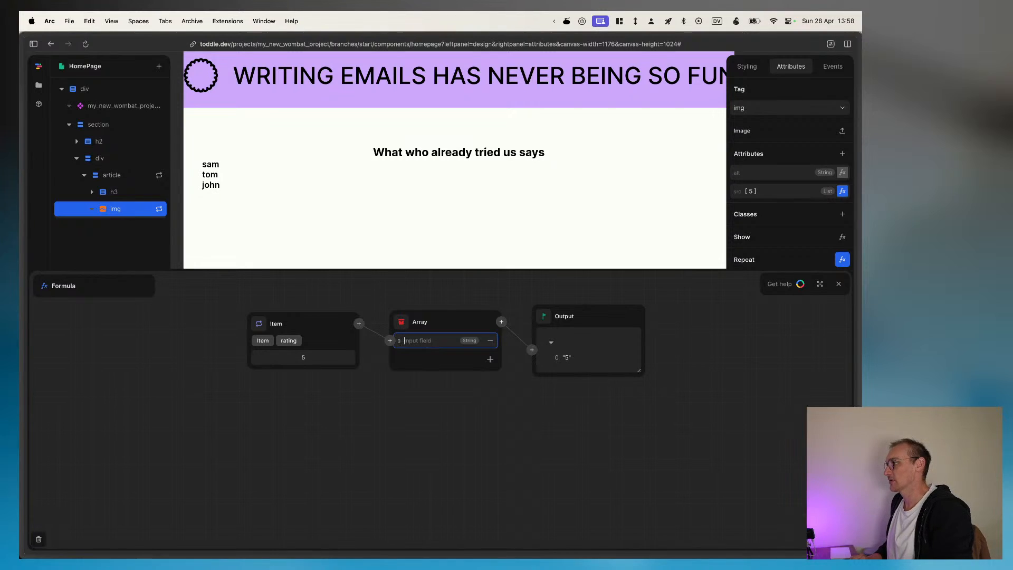
{"action": "type", "text": "url 1"}
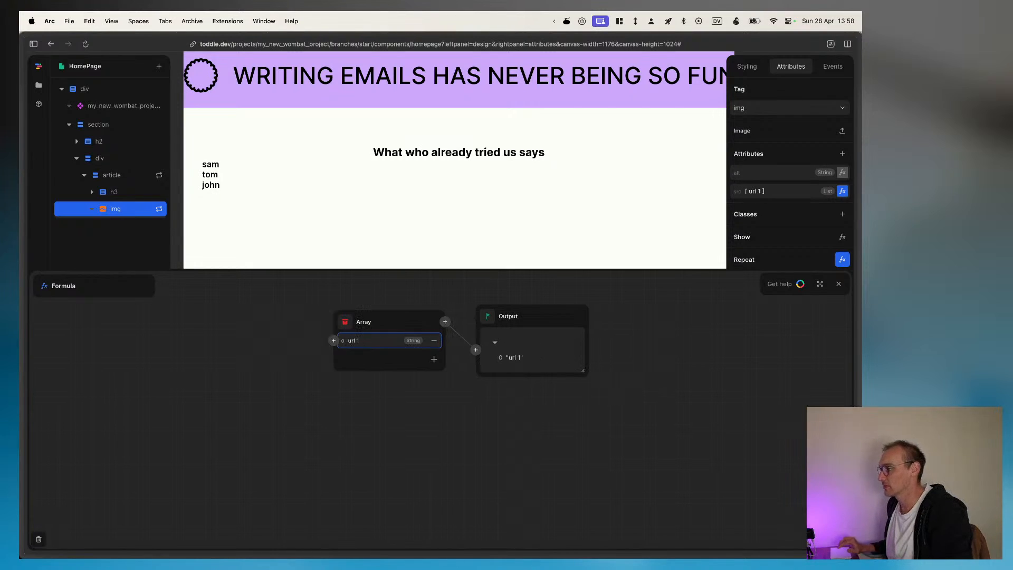
Step: Try the repeat Index as the Array element's source, then replace it with the repeated Item's rating
{"action": "left_click", "coordinate": [333, 341]}
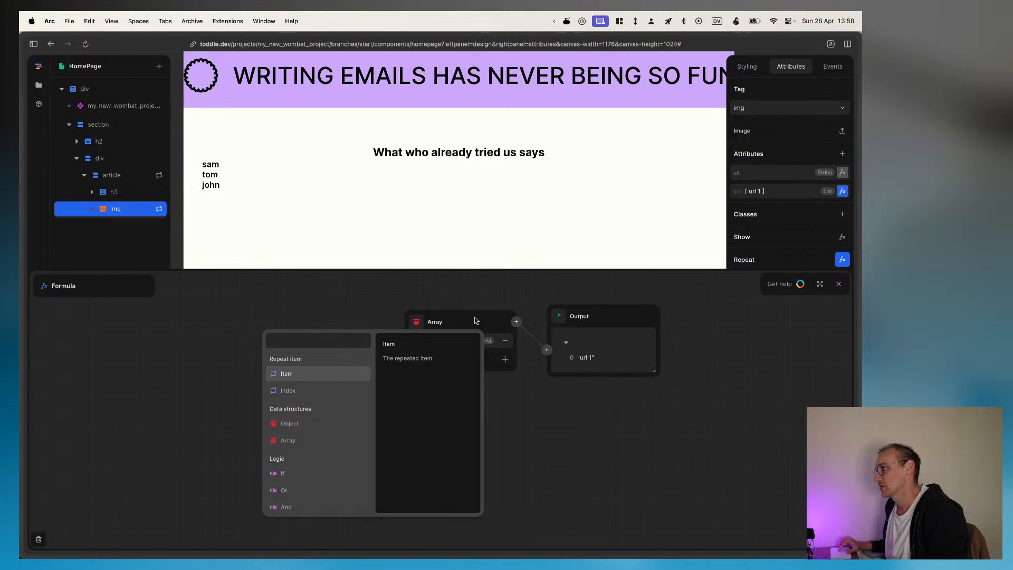
{"action": "left_click", "coordinate": [296, 395]}
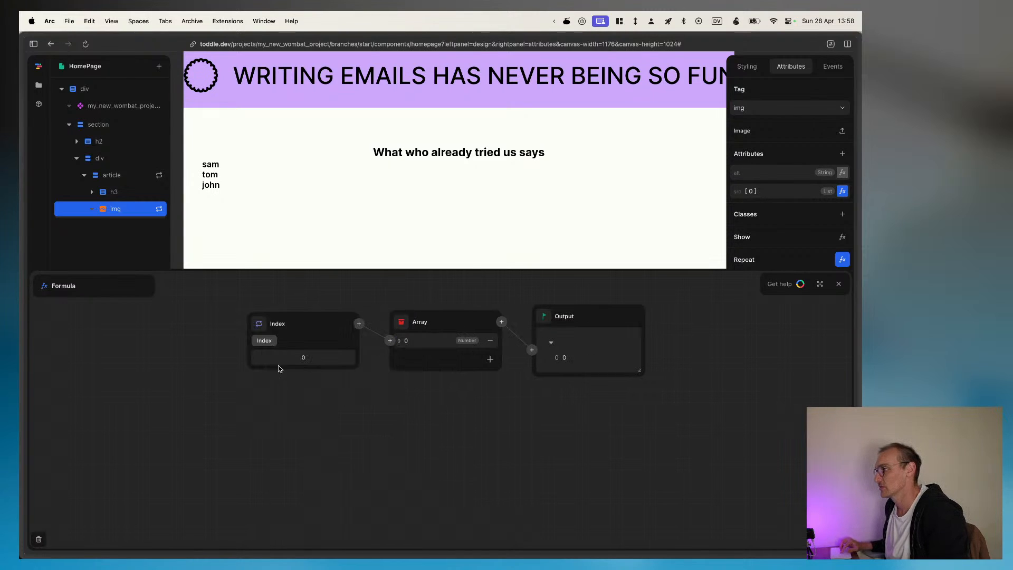
{"action": "left_click", "coordinate": [359, 323]}
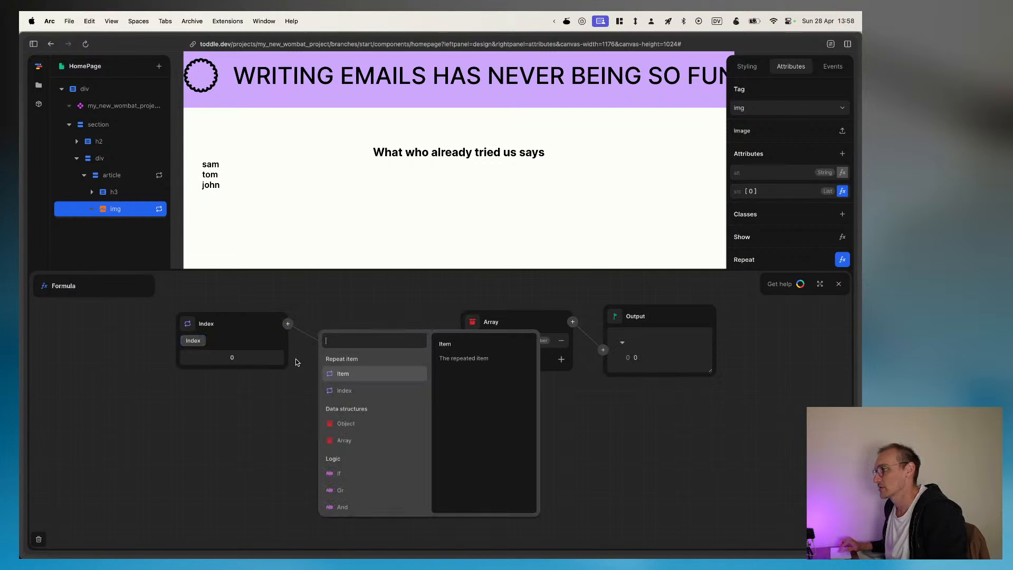
{"action": "left_click", "coordinate": [341, 378]}
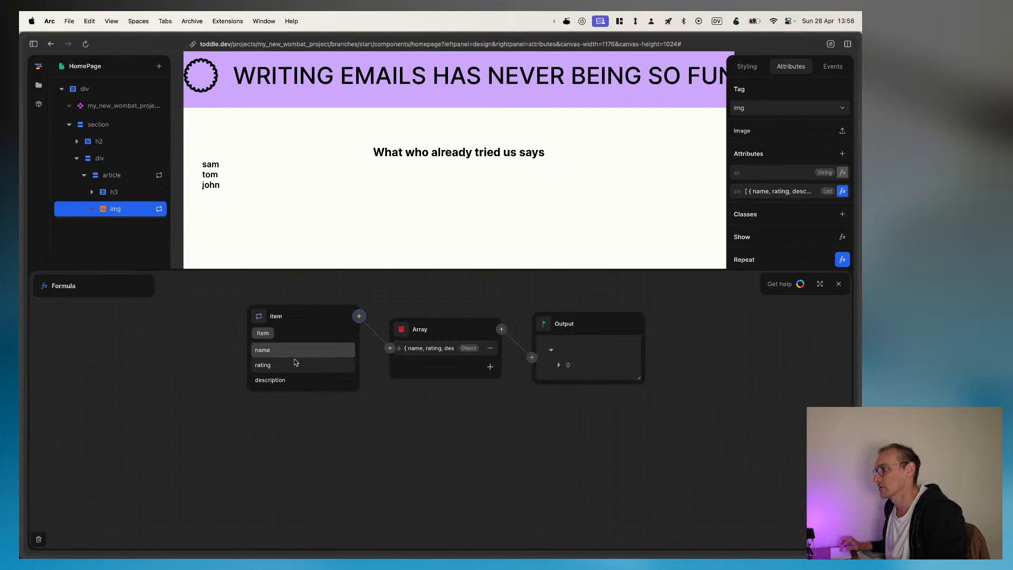
{"action": "left_click", "coordinate": [274, 363]}
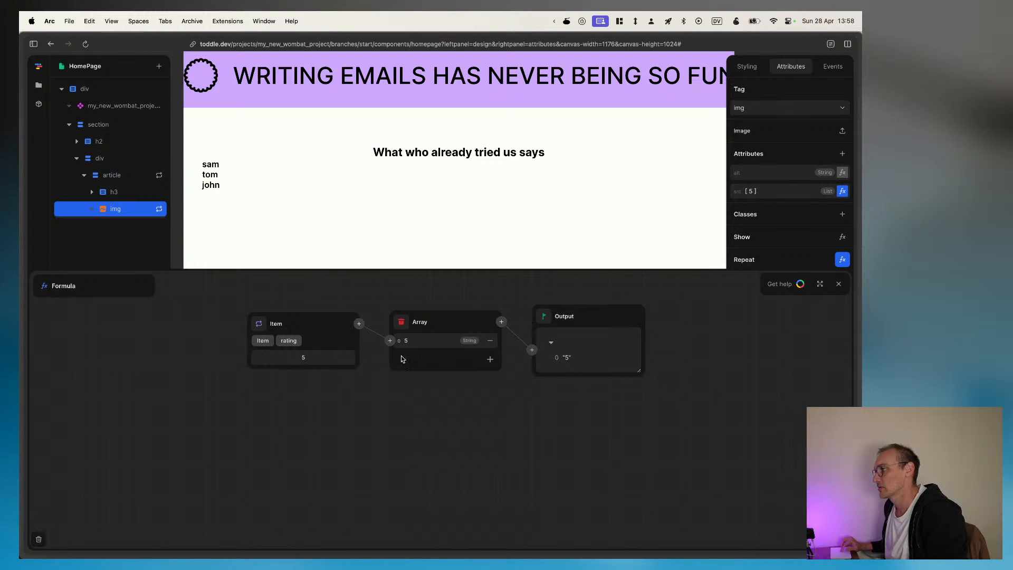
Step: Try the repeat Index twice more as the Array element's source, returning to the repeated Item's rating each time
{"action": "left_click", "coordinate": [390, 340]}
{"action": "left_click", "coordinate": [348, 393]}
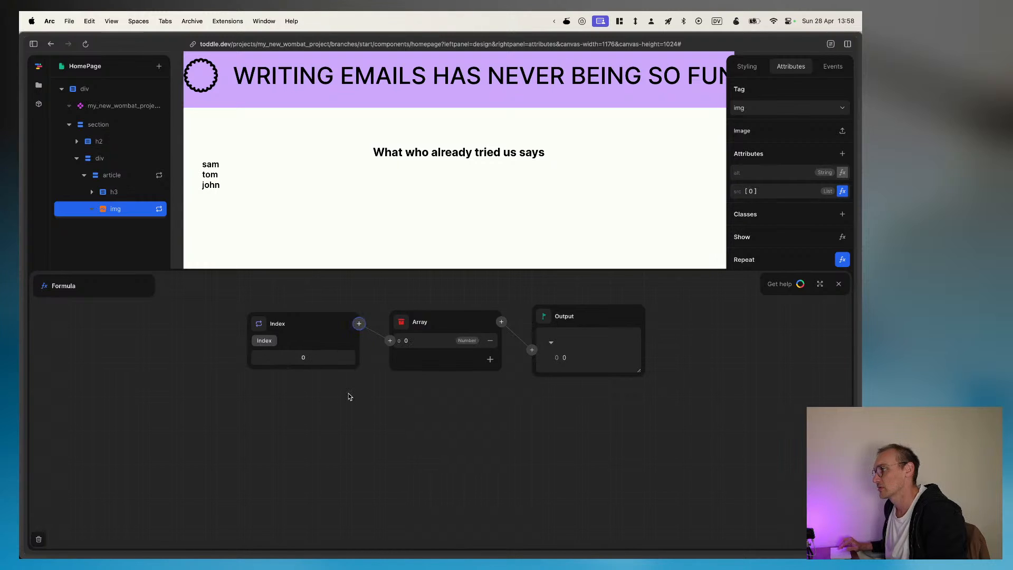
{"action": "left_click", "coordinate": [389, 340]}
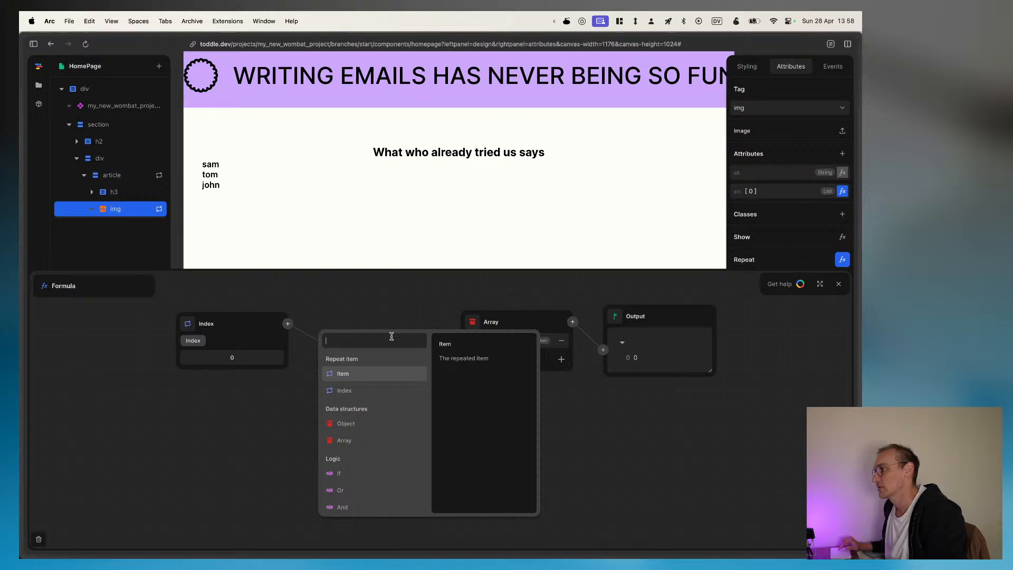
{"action": "left_click", "coordinate": [343, 374]}
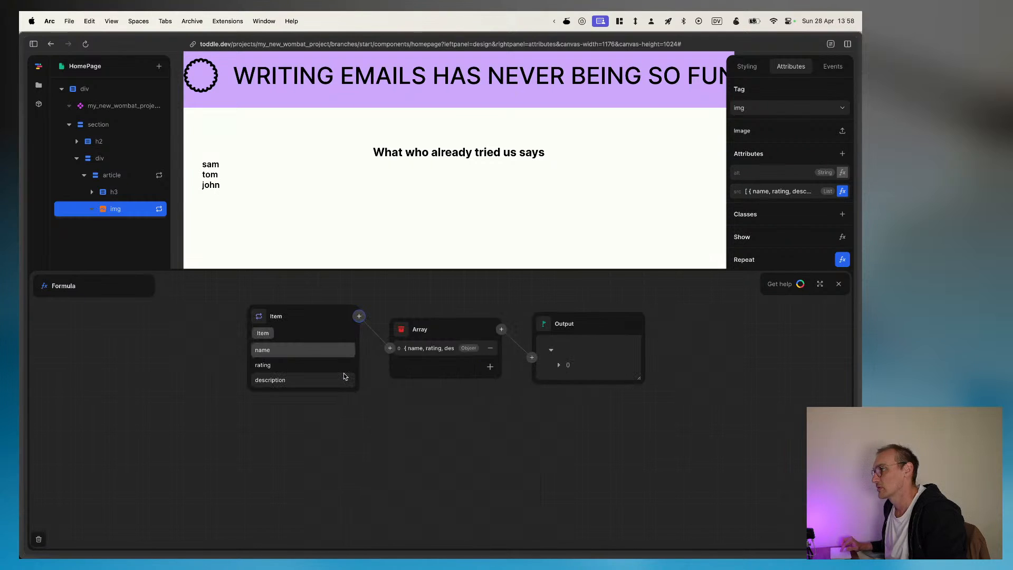
{"action": "left_click", "coordinate": [311, 366]}
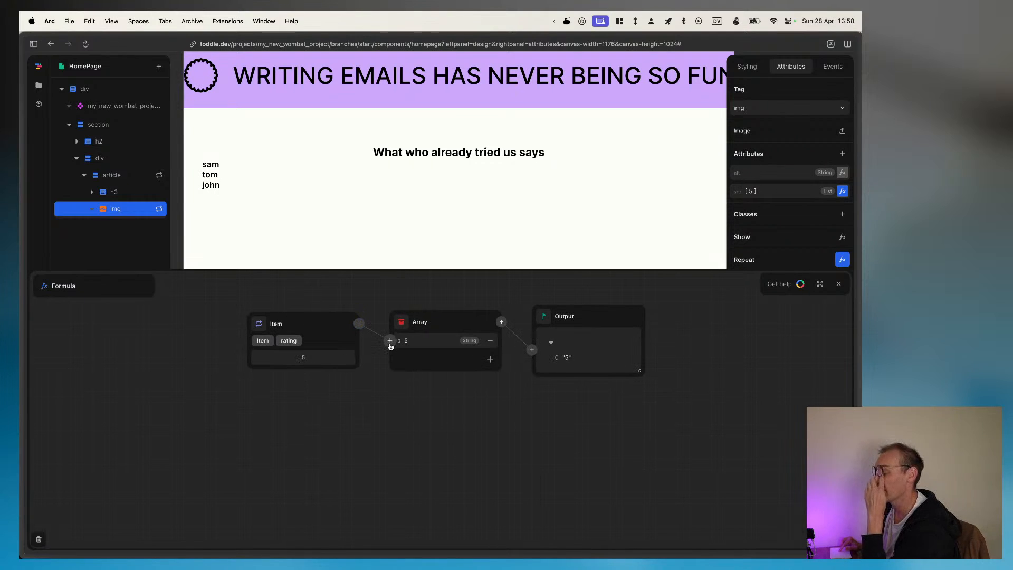
{"action": "left_click", "coordinate": [358, 323]}
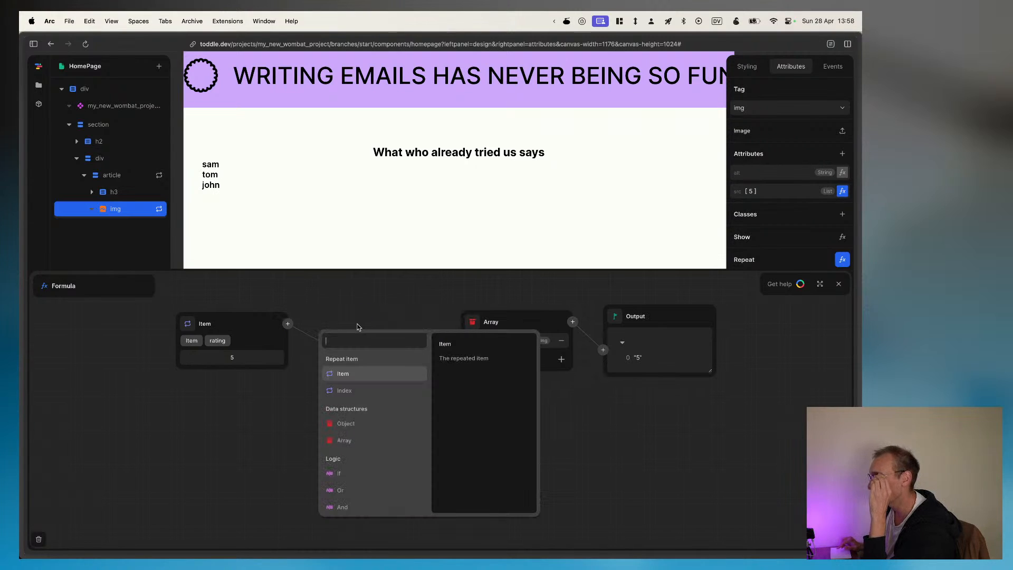
{"action": "left_click", "coordinate": [344, 390]}
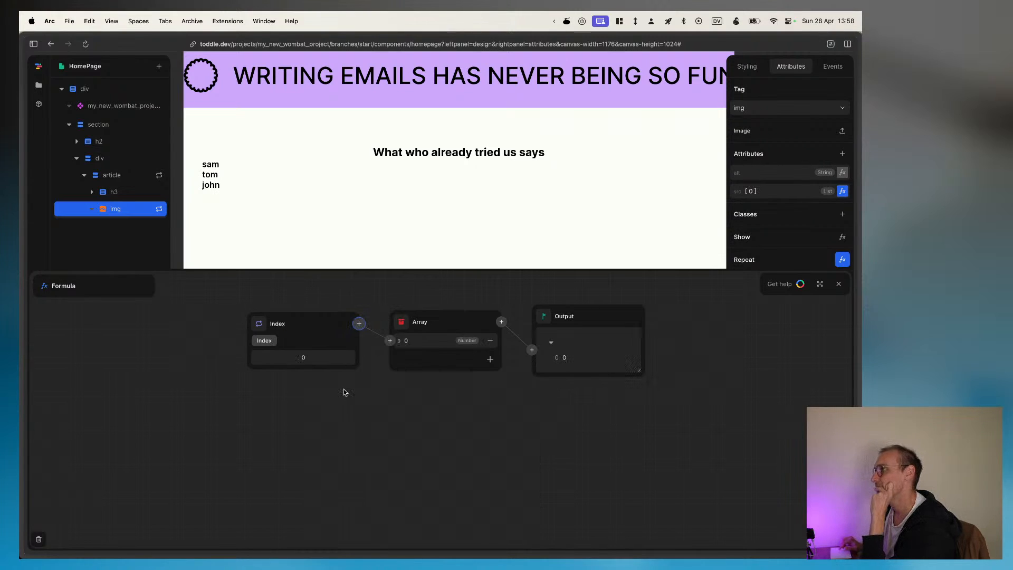
{"action": "left_click", "coordinate": [358, 323]}
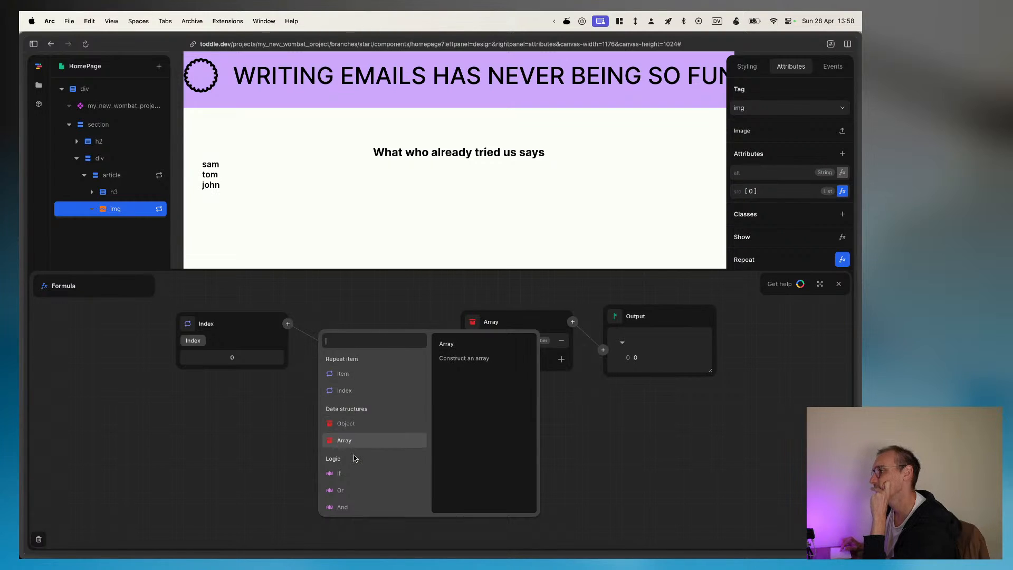
{"action": "scroll", "coordinate": [354, 455], "scroll_direction": "down", "scroll_amount": 3}
{"action": "scroll", "coordinate": [355, 459], "scroll_direction": "up", "scroll_amount": 3}
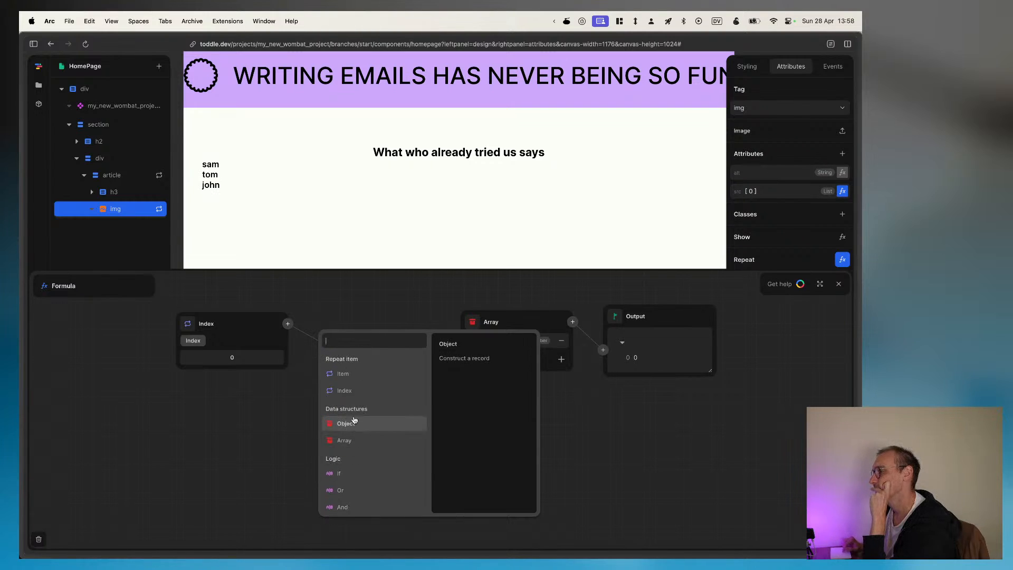
{"action": "left_click", "coordinate": [353, 377]}
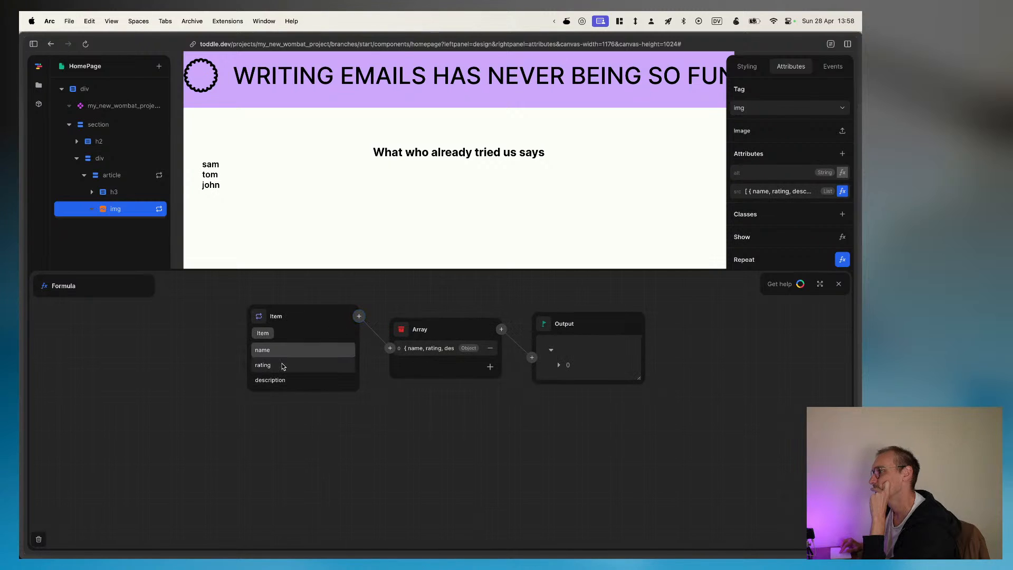
{"action": "left_click", "coordinate": [308, 364]}
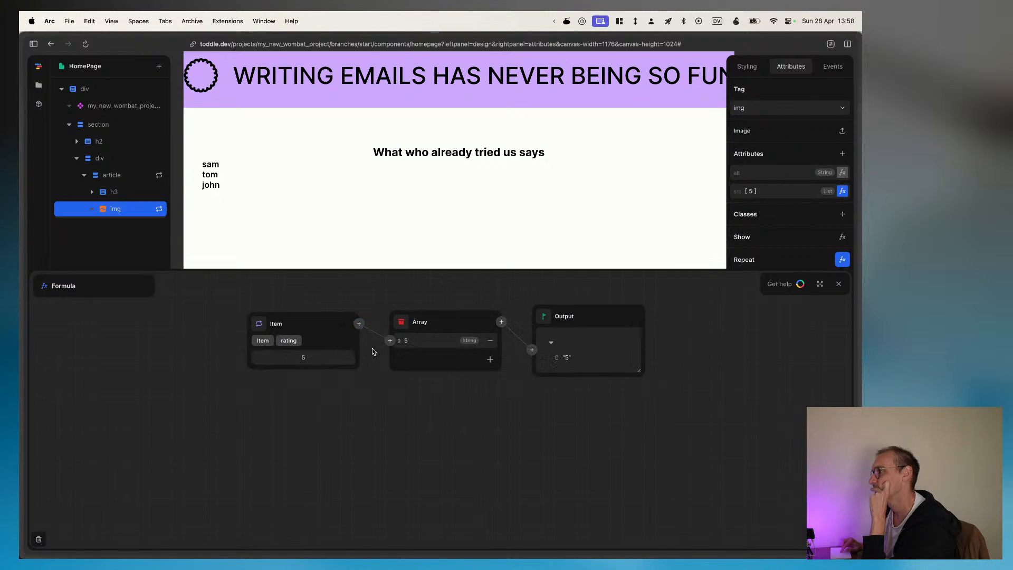
Step: Replace the Array with the repeat Index as the Output's source, then swap the Index for the repeated Item's rating
{"action": "left_click", "coordinate": [501, 323]}
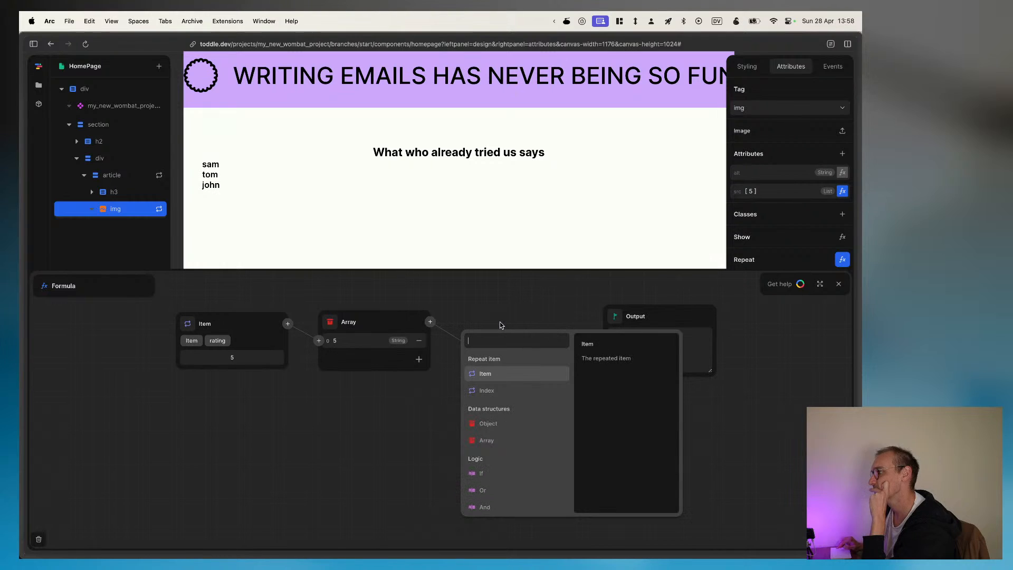
{"action": "left_click", "coordinate": [497, 382]}
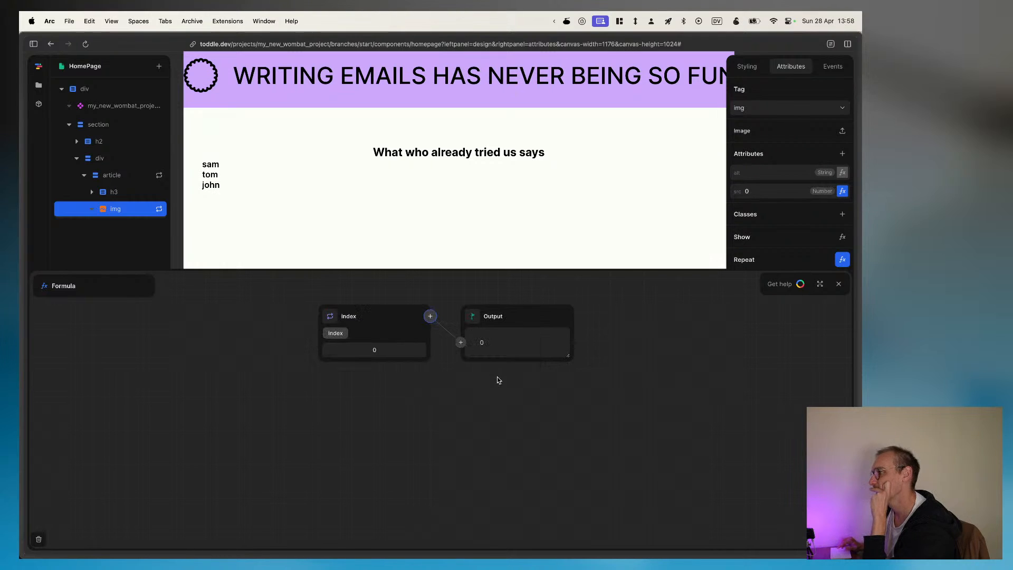
{"action": "left_click", "coordinate": [430, 316]}
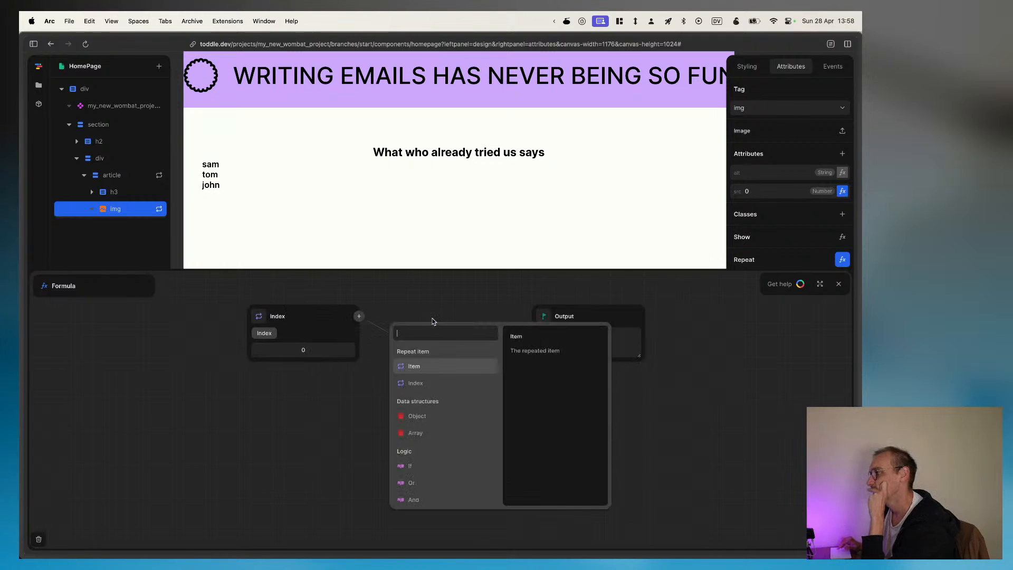
{"action": "left_click", "coordinate": [411, 381]}
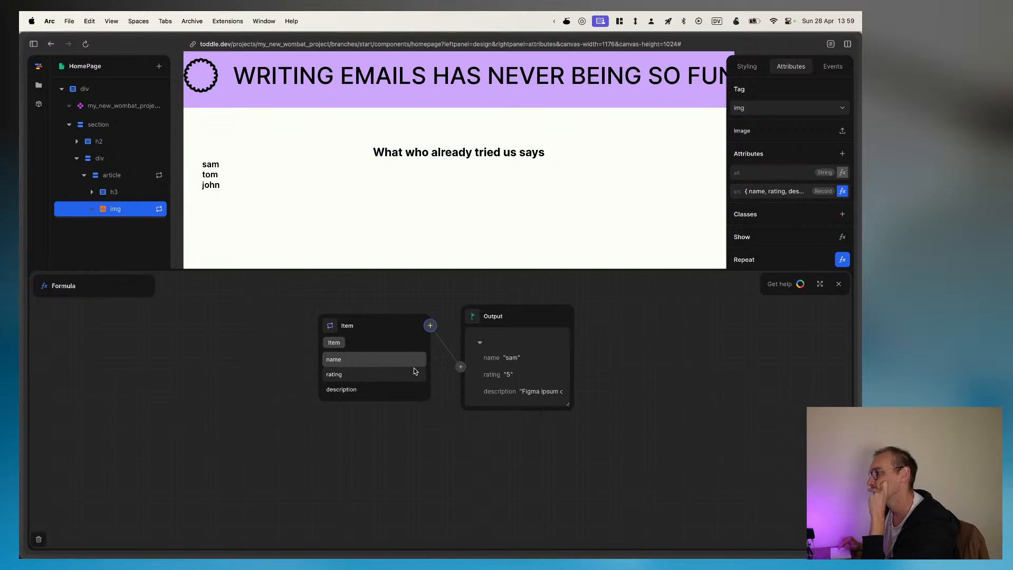
{"action": "left_click", "coordinate": [365, 379]}
{"action": "left_click", "coordinate": [333, 341]}
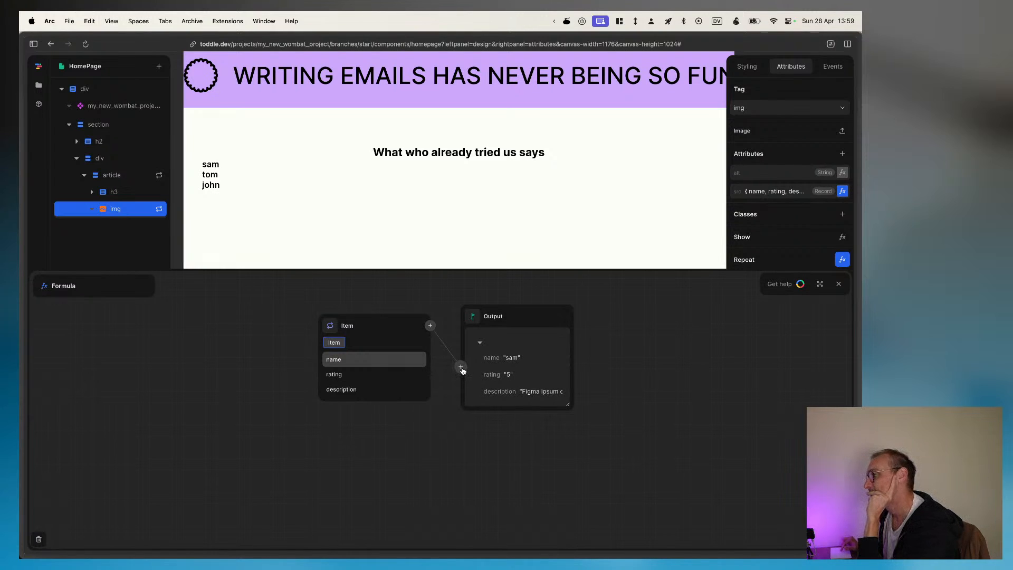
{"action": "left_click", "coordinate": [348, 374]}
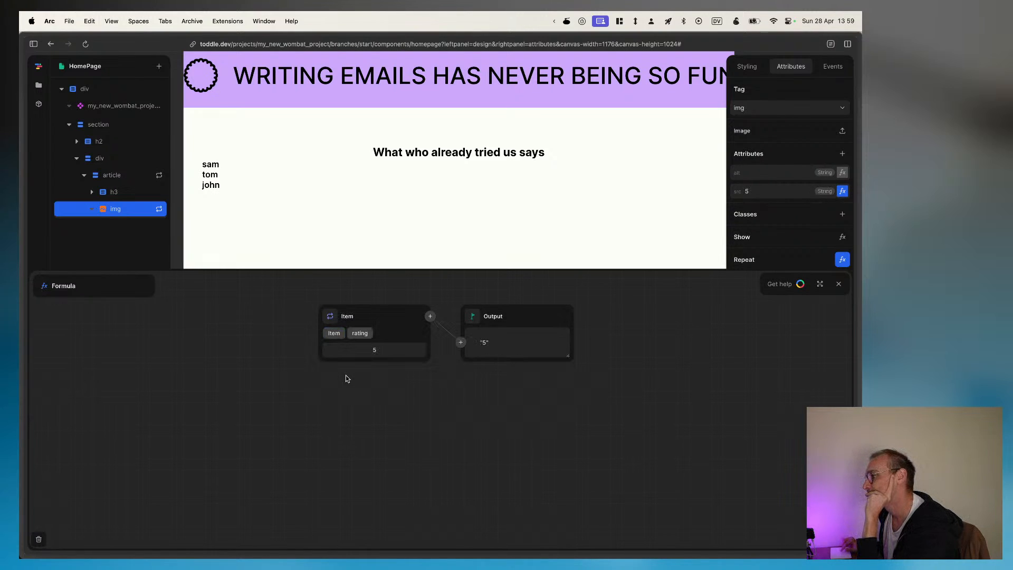
Step: Replace the rating with an Array as the Output's source in the image's src formula and add five elements to it
{"action": "left_click", "coordinate": [460, 343]}
{"action": "scroll", "coordinate": [453, 417], "scroll_direction": "down", "scroll_amount": 1}
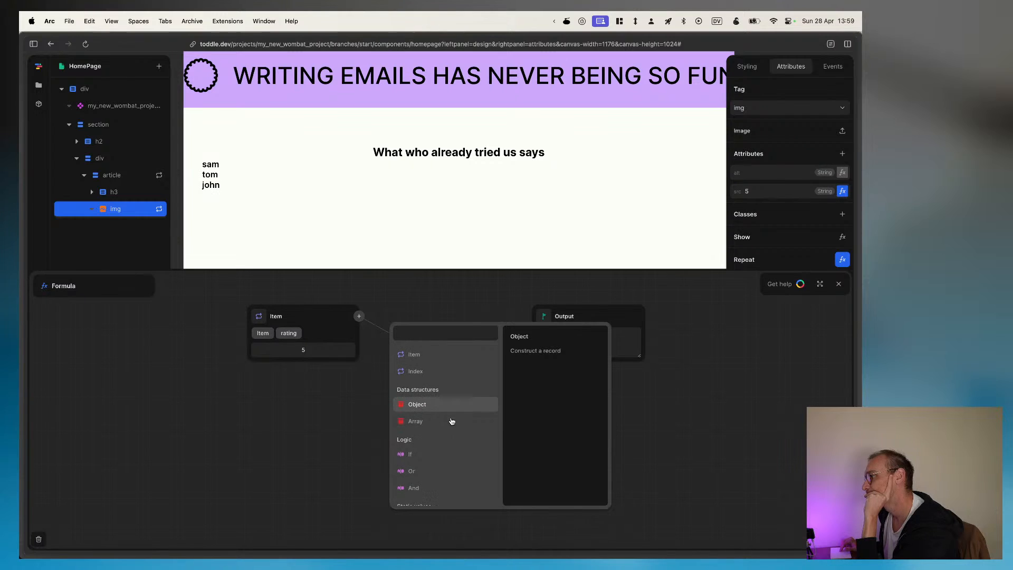
{"action": "left_click", "coordinate": [441, 427]}
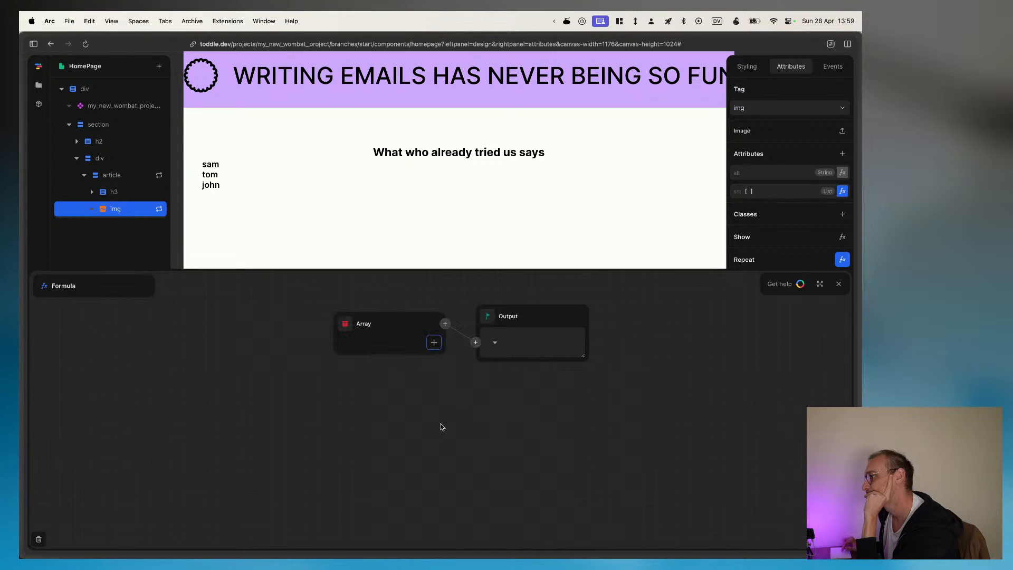
{"action": "left_click", "coordinate": [434, 342]}
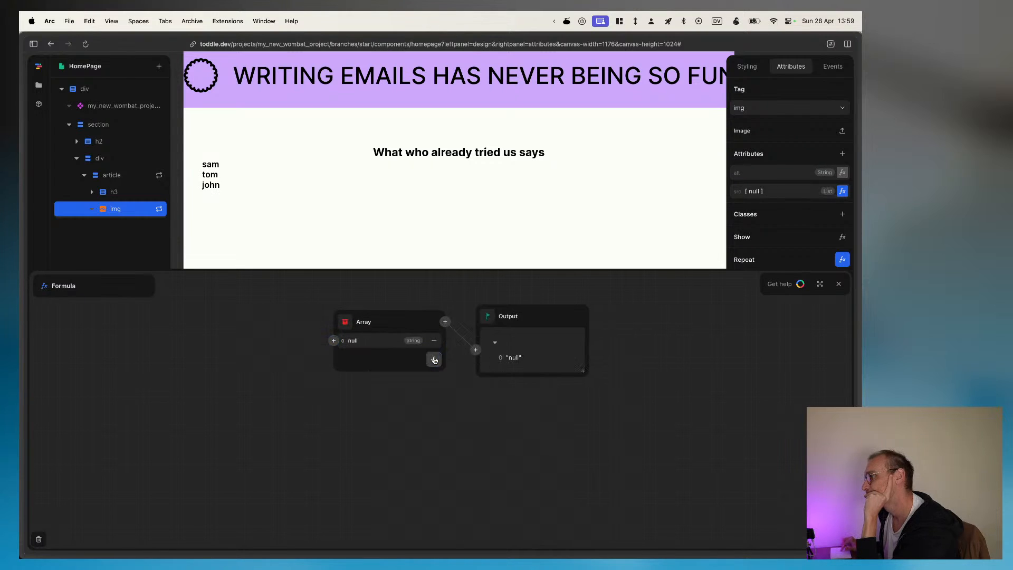
{"action": "left_click", "coordinate": [434, 360]}
{"action": "left_click", "coordinate": [433, 379]}
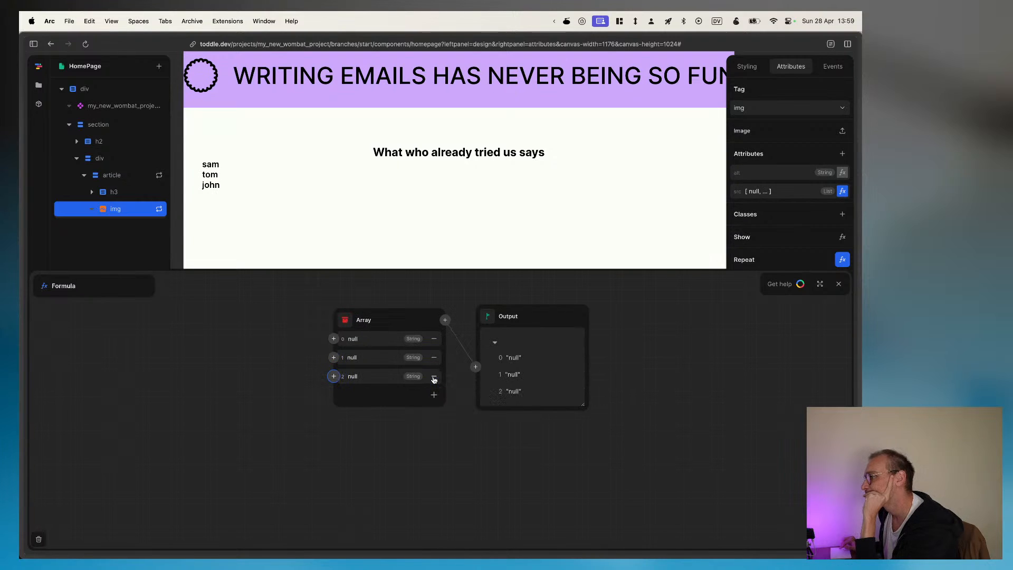
{"action": "left_click", "coordinate": [431, 397]}
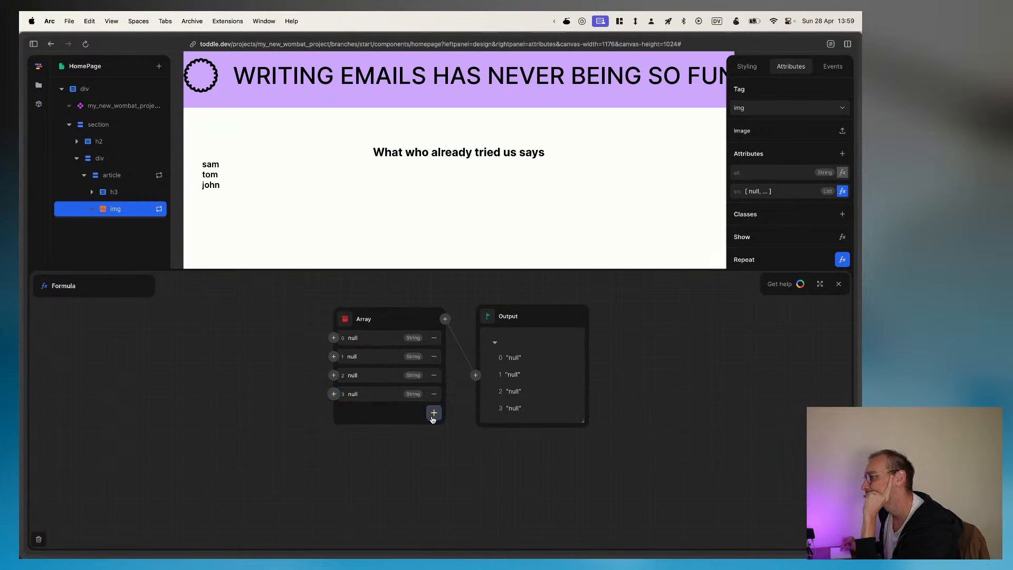
{"action": "left_click", "coordinate": [432, 413]}
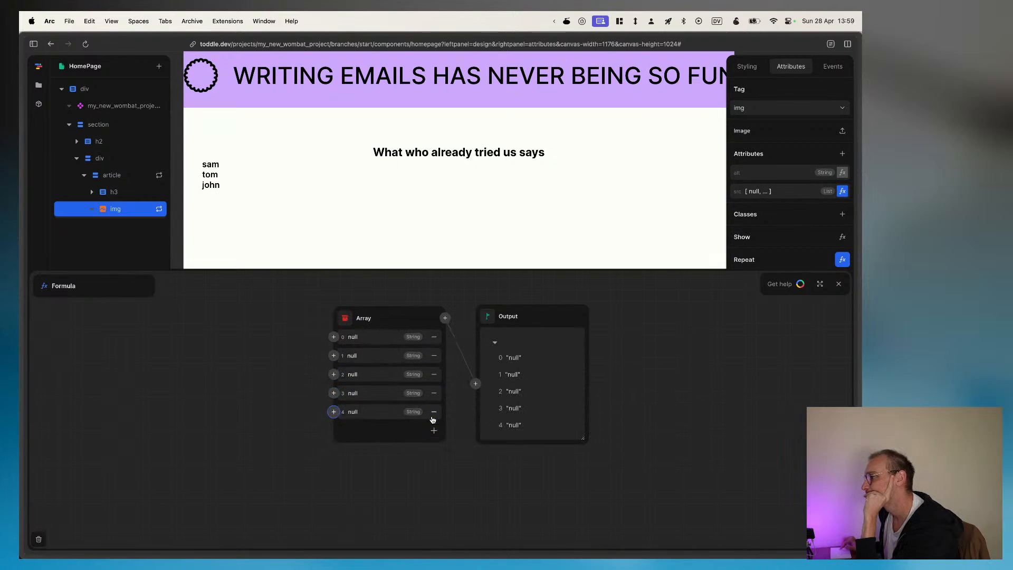
Step: Try the repeated Item's rating as the source of the first Array element
{"action": "left_click", "coordinate": [334, 336]}
{"action": "left_click", "coordinate": [286, 377]}
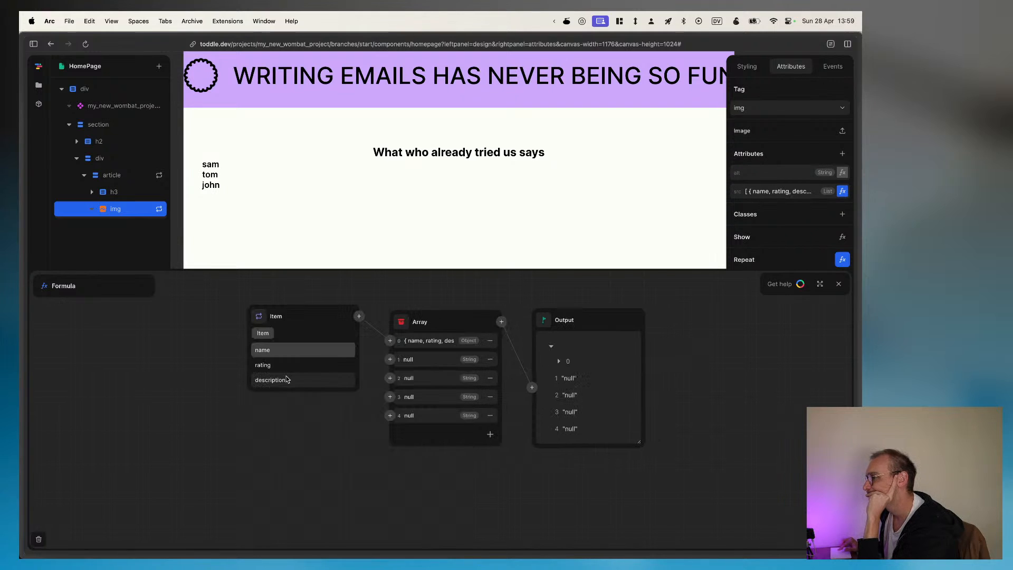
{"action": "left_click", "coordinate": [286, 363]}
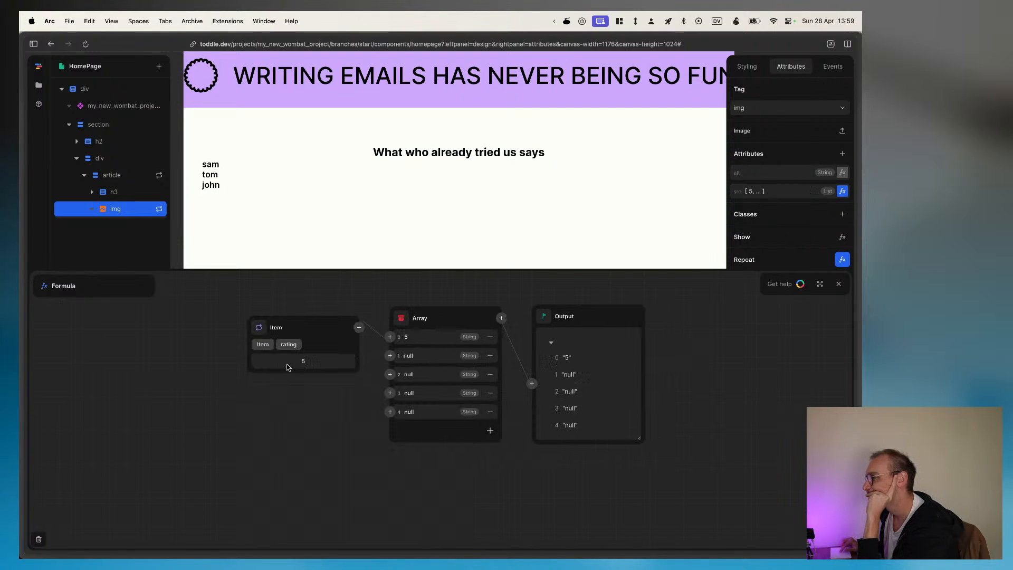
{"action": "left_click", "coordinate": [390, 356]}
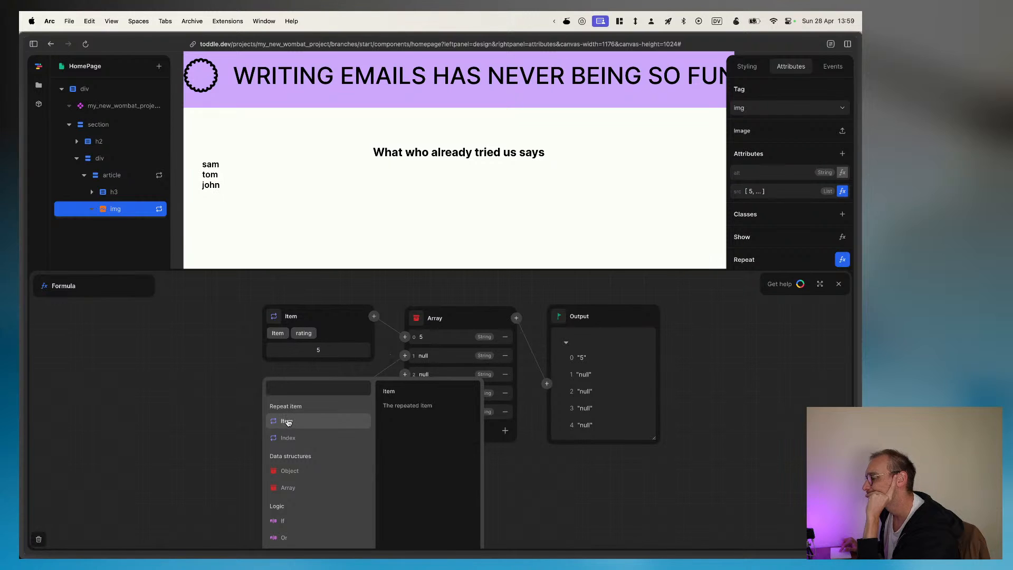
{"action": "scroll", "coordinate": [327, 422], "scroll_direction": "down", "scroll_amount": 1}
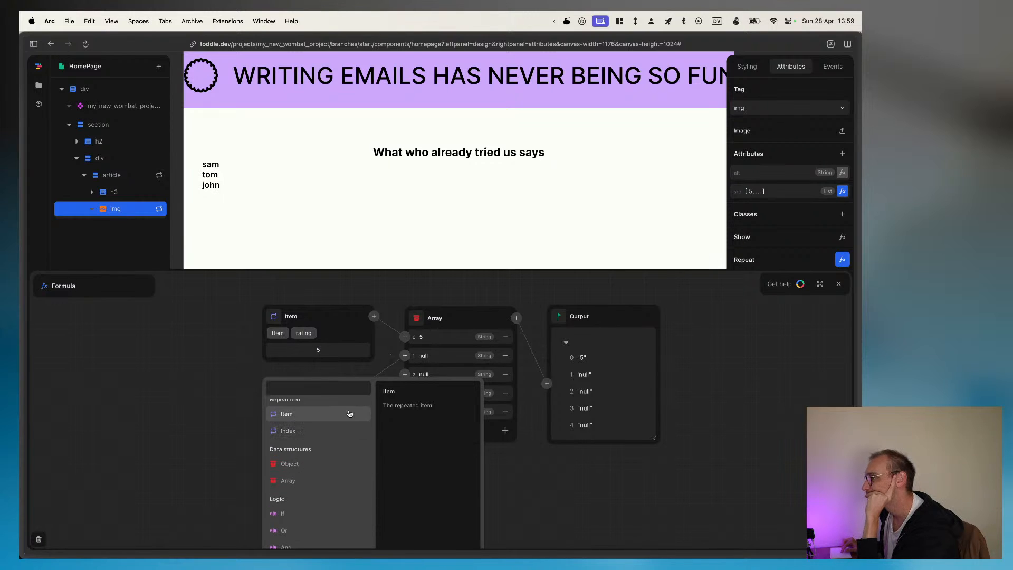
Step: Set the five Array elements to url 1, url 2, url 3, url 4 and url 5
{"action": "left_click", "coordinate": [433, 333]}
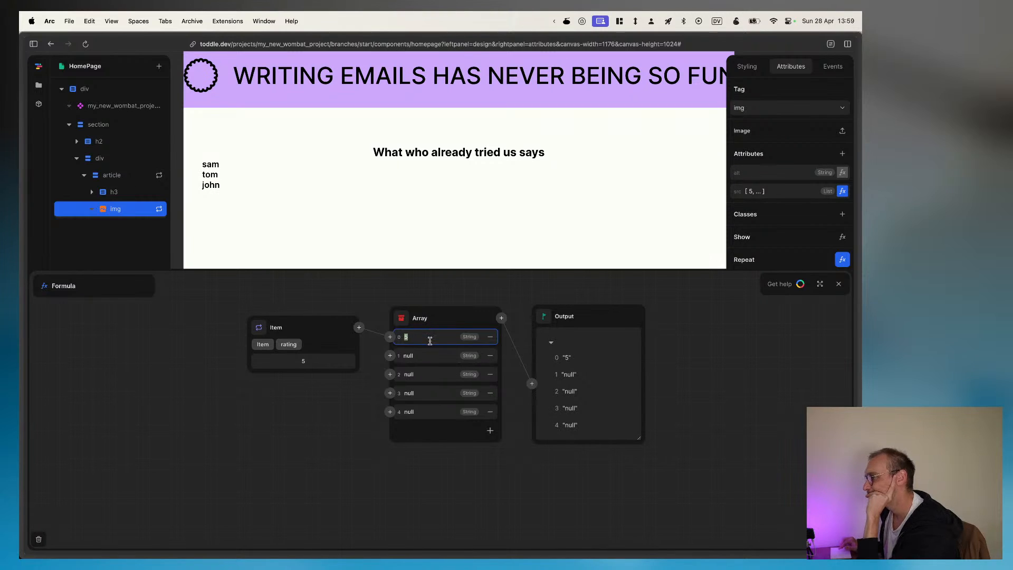
{"action": "type", "text": "url 1"}
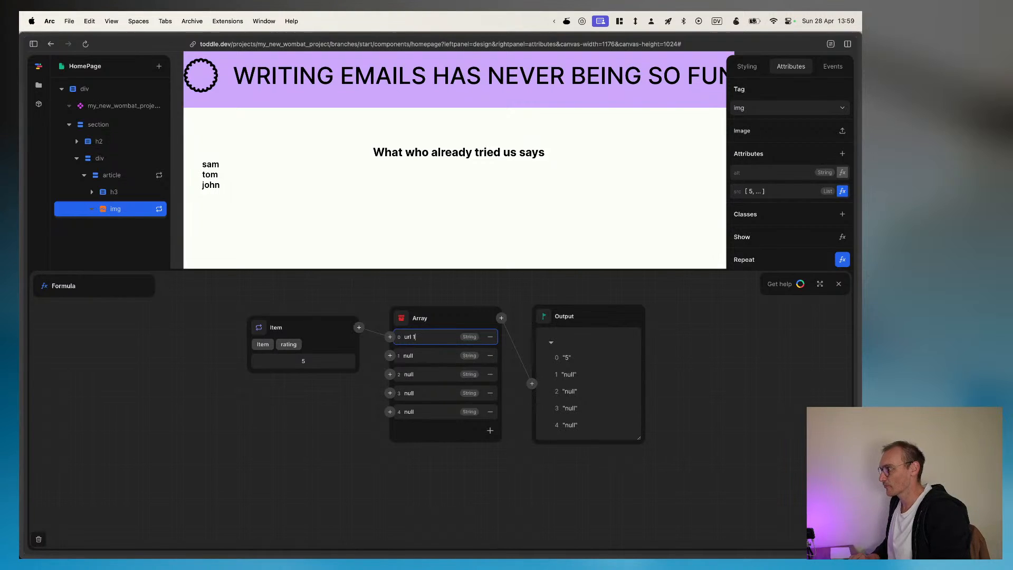
{"action": "left_click", "coordinate": [373, 354]}
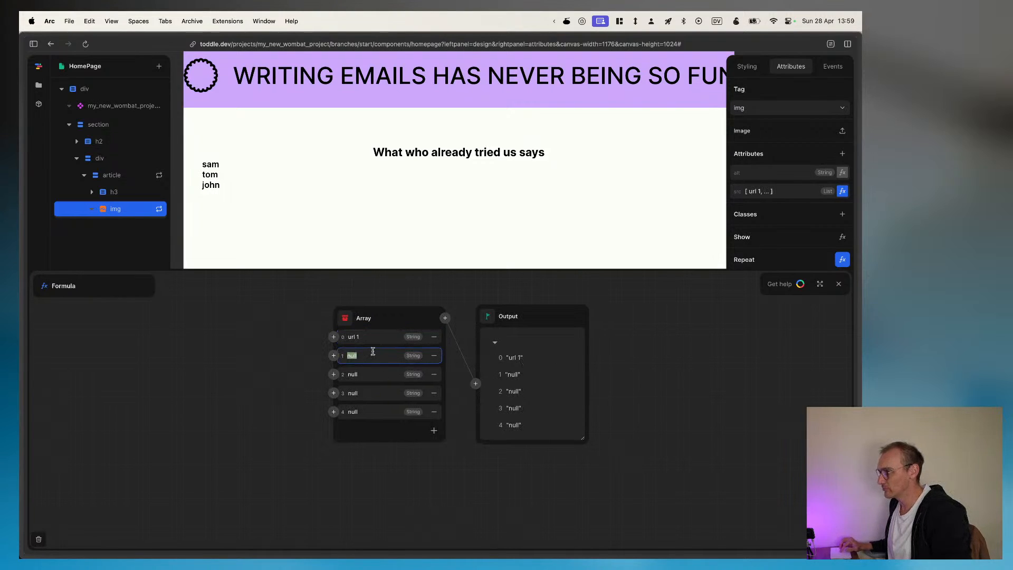
{"action": "type", "text": "u"}
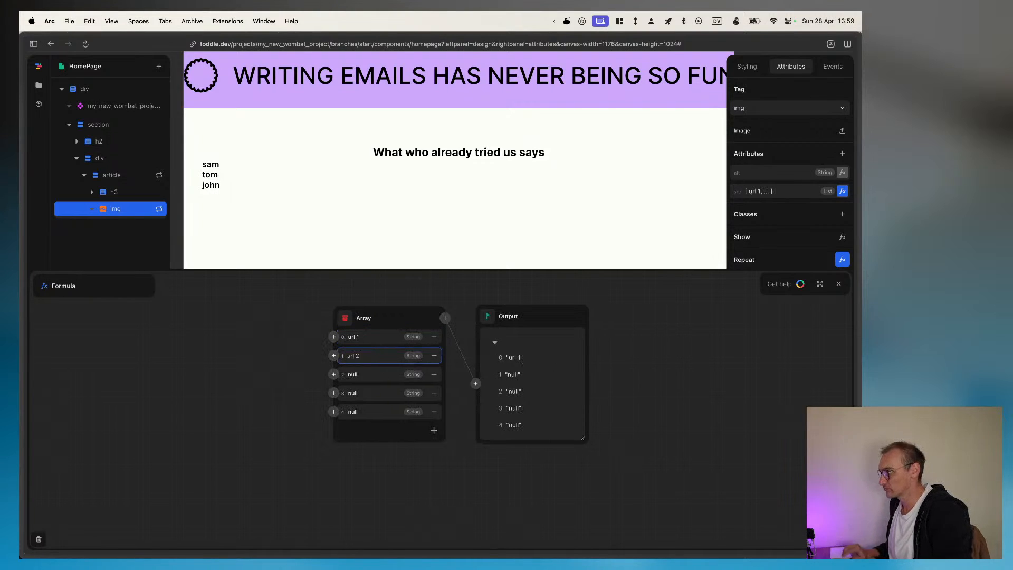
{"action": "left_click", "coordinate": [372, 370]}
{"action": "type", "text": "url"}
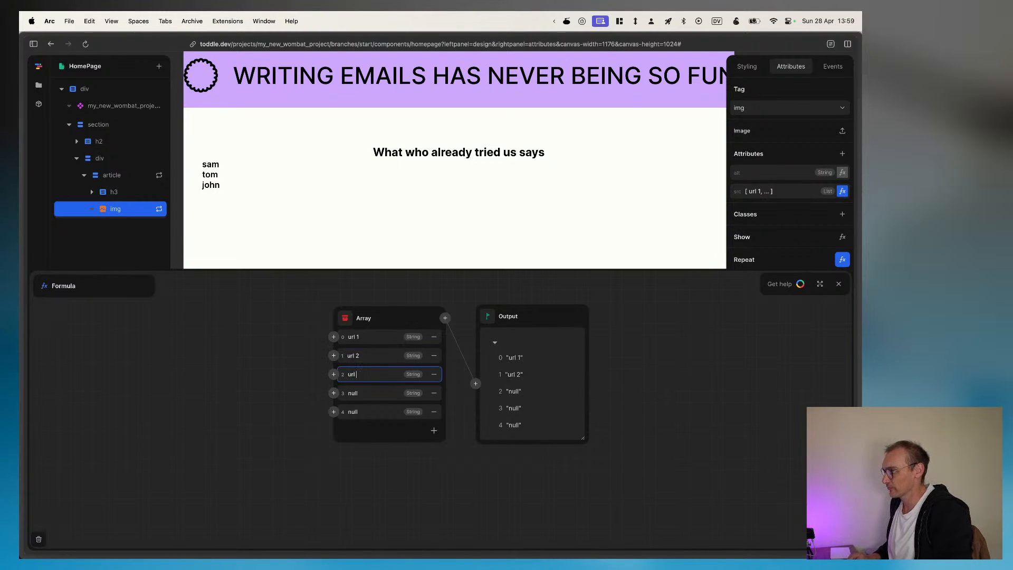
{"action": "type", "text": " 3"}
{"action": "left_click", "coordinate": [363, 395]}
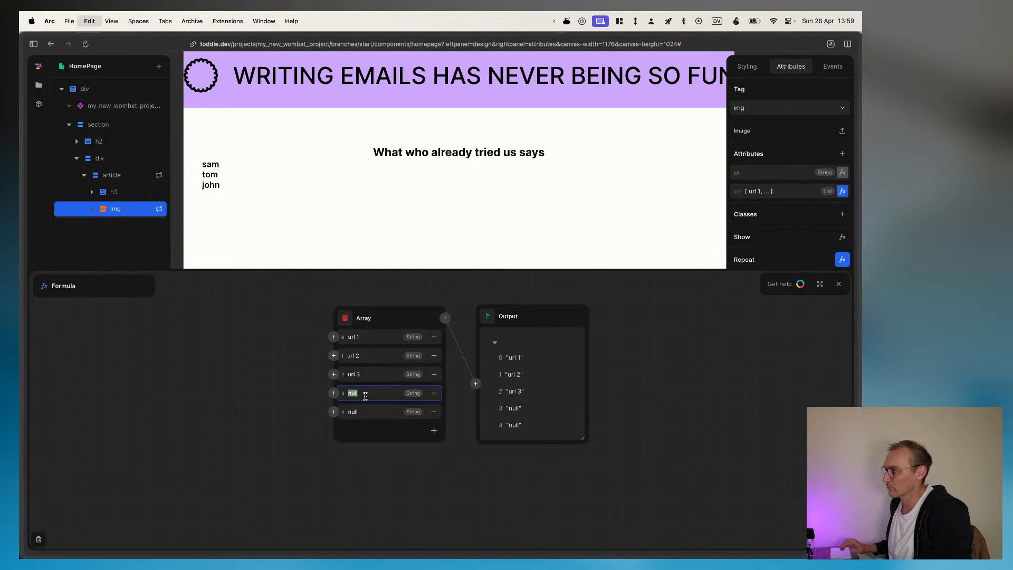
{"action": "type", "text": "u"}
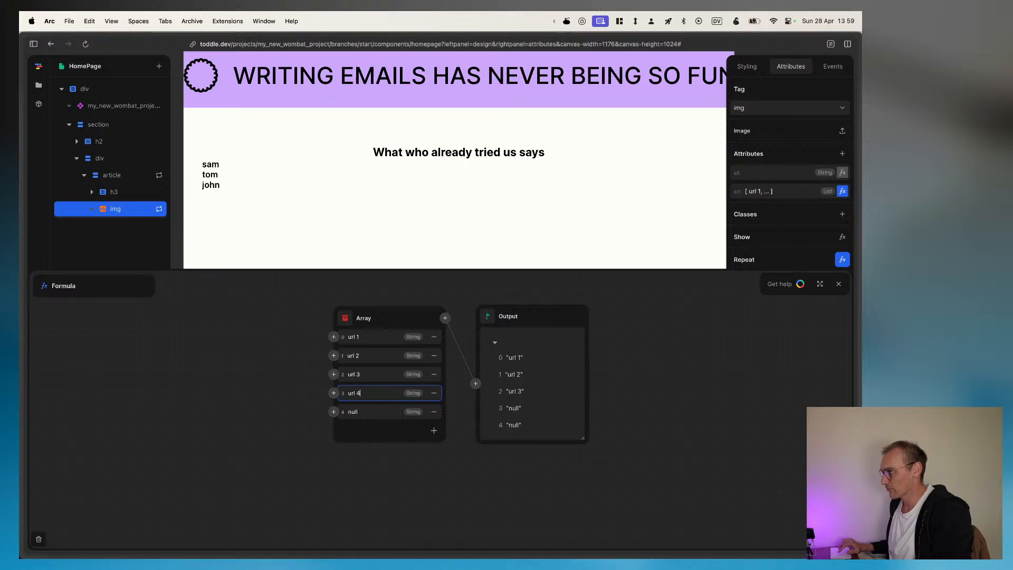
{"action": "left_click", "coordinate": [364, 412]}
{"action": "type", "text": "url 5"}
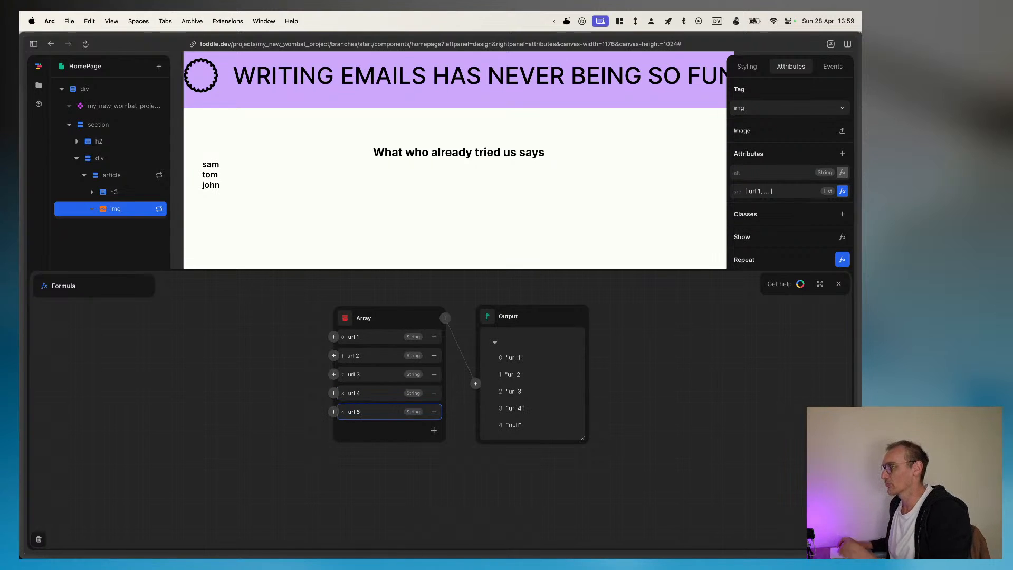
{"action": "left_click", "coordinate": [379, 431]}
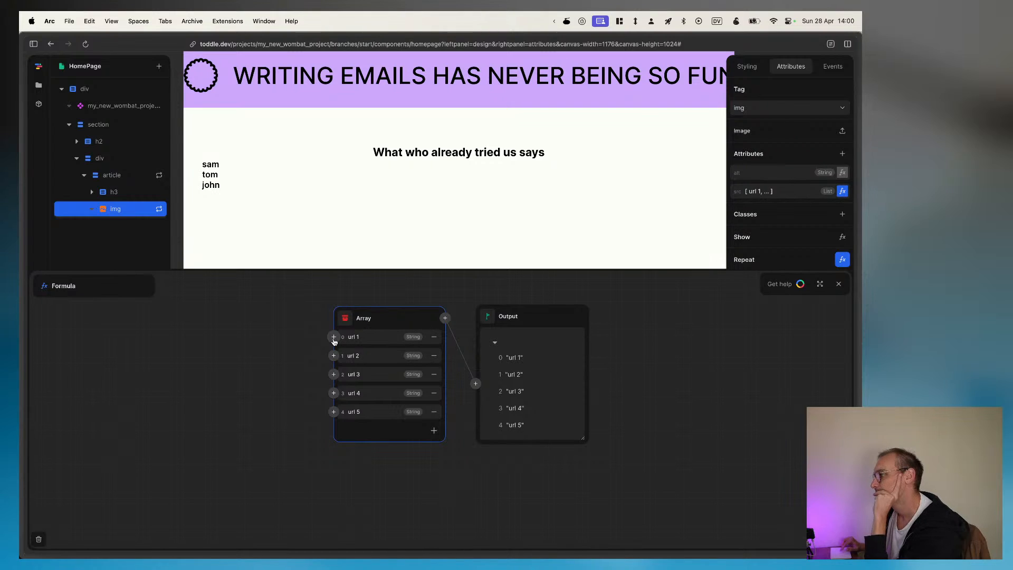
{"action": "left_click", "coordinate": [475, 384]}
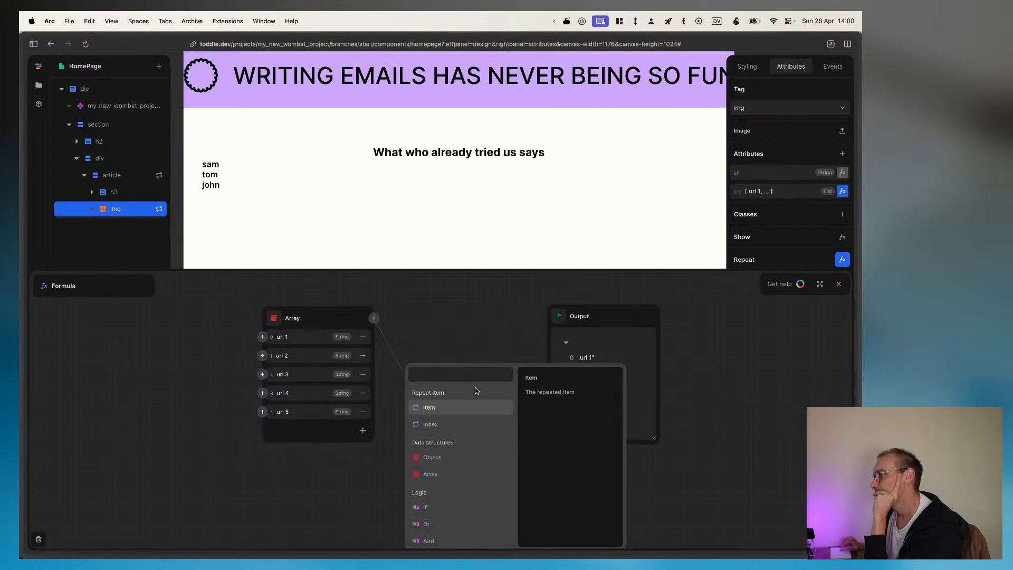
{"action": "scroll", "coordinate": [471, 452], "scroll_direction": "down", "scroll_amount": 5}
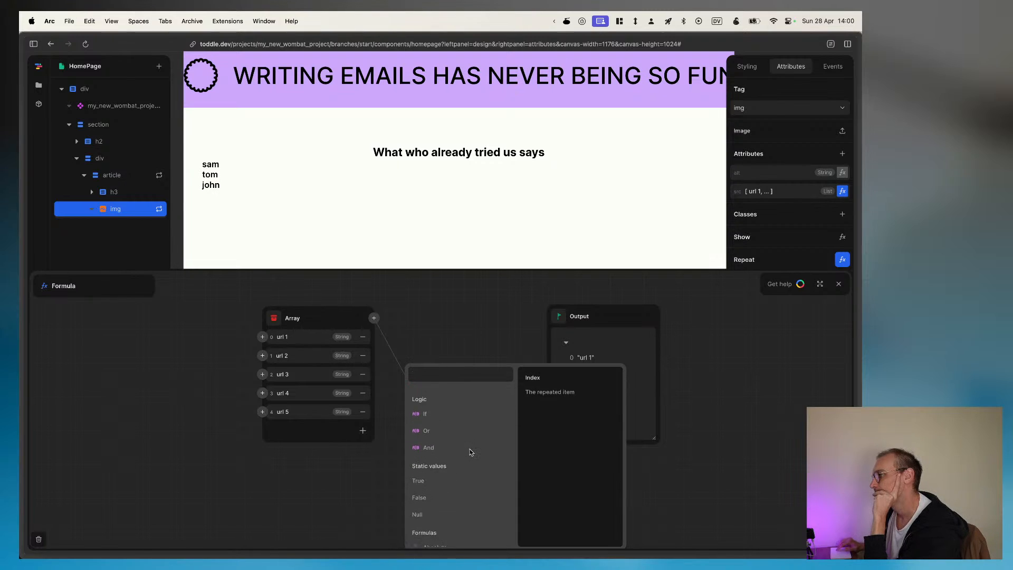
{"action": "scroll", "coordinate": [471, 452], "scroll_direction": "down", "scroll_amount": 5}
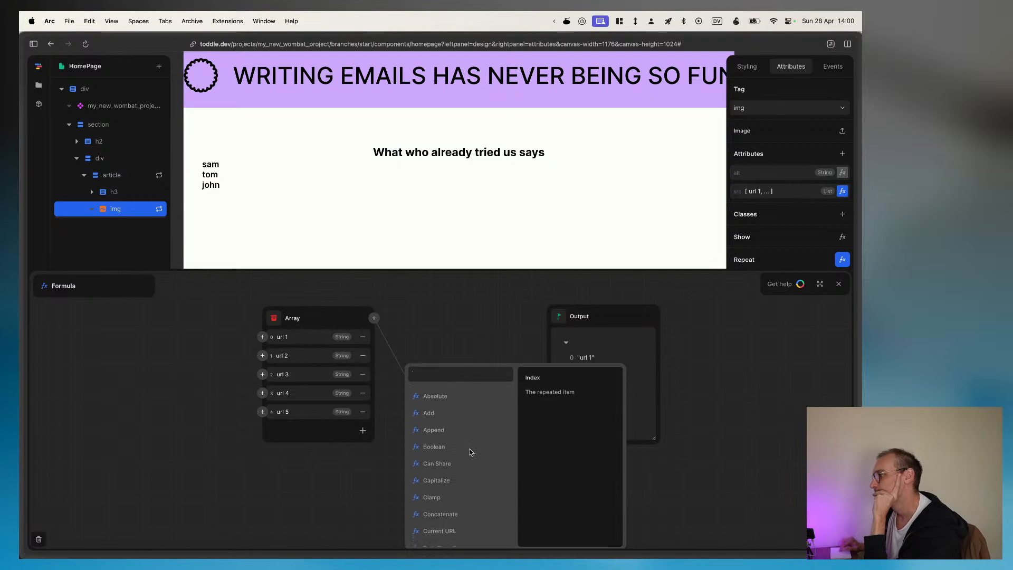
{"action": "scroll", "coordinate": [470, 438], "scroll_direction": "down", "scroll_amount": 1}
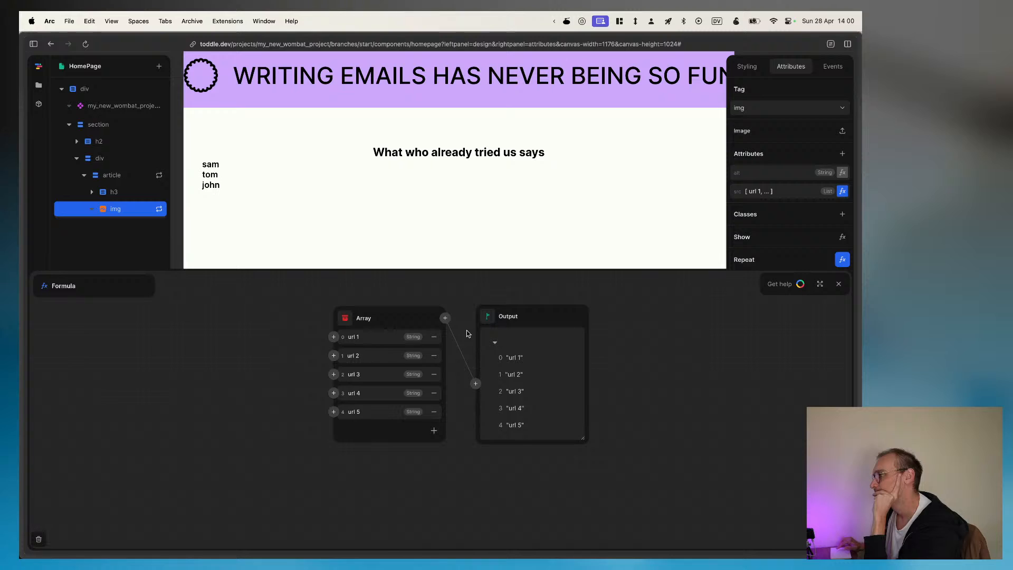
Step: Connect the repeated Item's rating as the source of the first Array element
{"action": "left_click", "coordinate": [333, 338]}
{"action": "left_click", "coordinate": [290, 378]}
{"action": "left_click", "coordinate": [289, 365]}
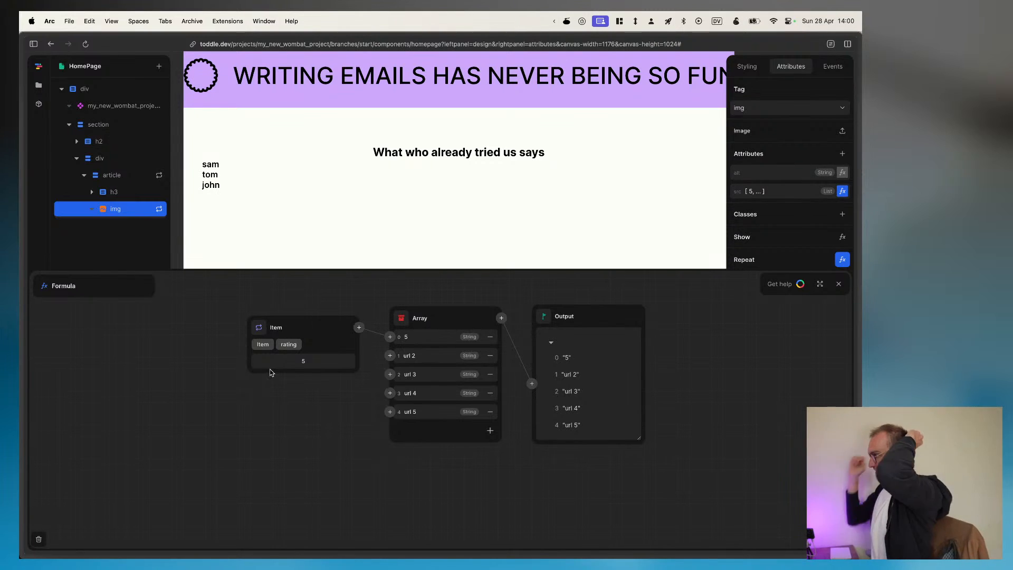
Step: Read the formula editor help and its custom code page on creating custom actions and formulas
{"action": "left_click", "coordinate": [789, 284]}
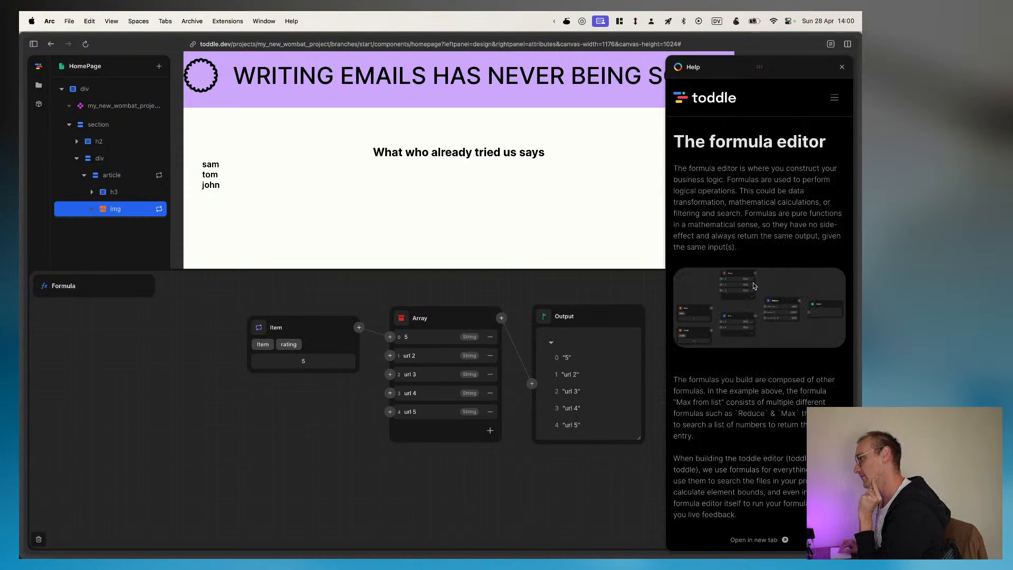
{"action": "scroll", "coordinate": [760, 442], "scroll_direction": "down", "scroll_amount": 10}
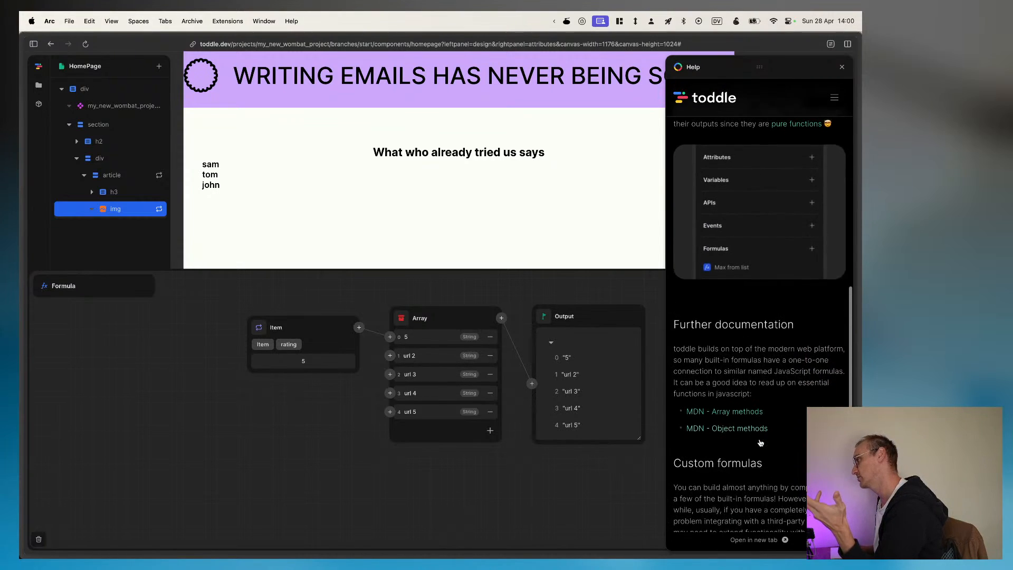
{"action": "scroll", "coordinate": [760, 442], "scroll_direction": "up", "scroll_amount": 4}
{"action": "scroll", "coordinate": [776, 396], "scroll_direction": "down", "scroll_amount": 7}
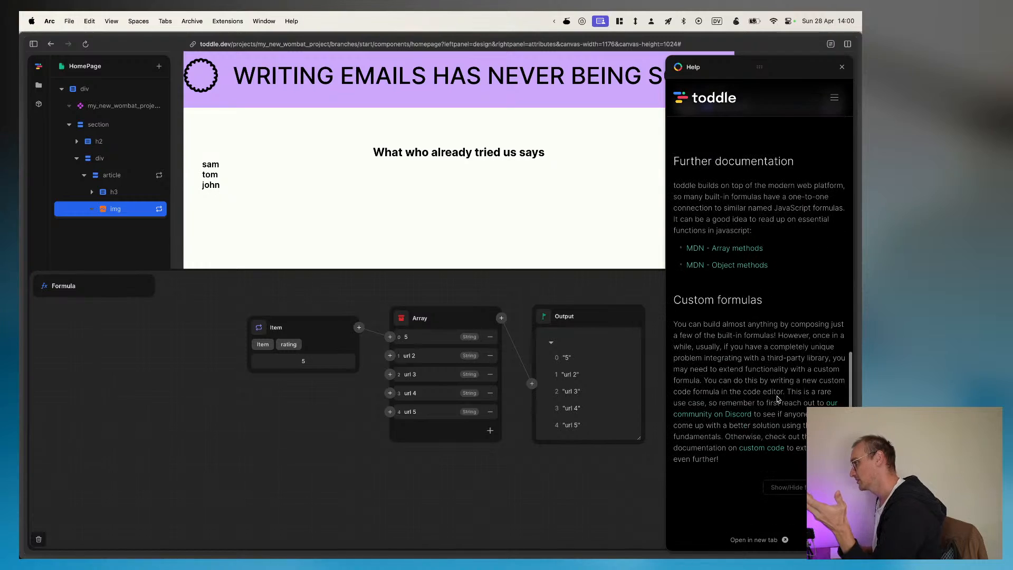
{"action": "left_click", "coordinate": [765, 449]}
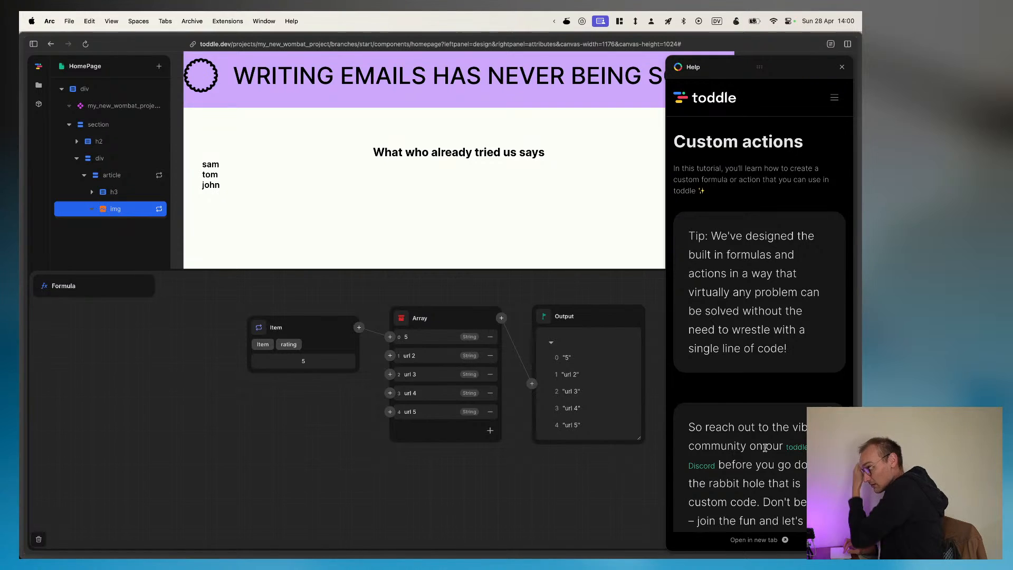
{"action": "scroll", "coordinate": [765, 428], "scroll_direction": "down", "scroll_amount": 5}
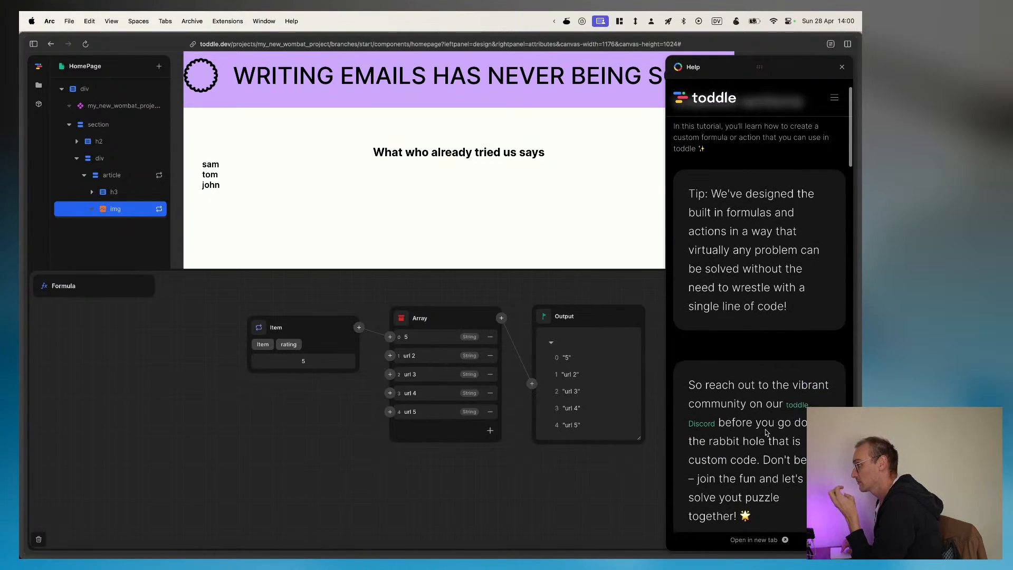
{"action": "scroll", "coordinate": [766, 433], "scroll_direction": "down", "scroll_amount": 4}
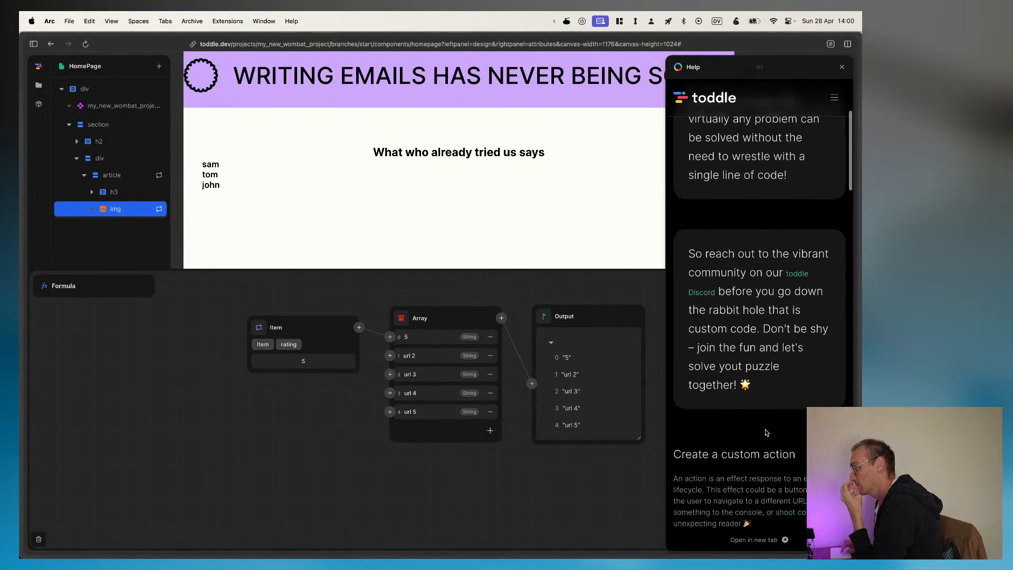
{"action": "scroll", "coordinate": [766, 432], "scroll_direction": "down", "scroll_amount": 5}
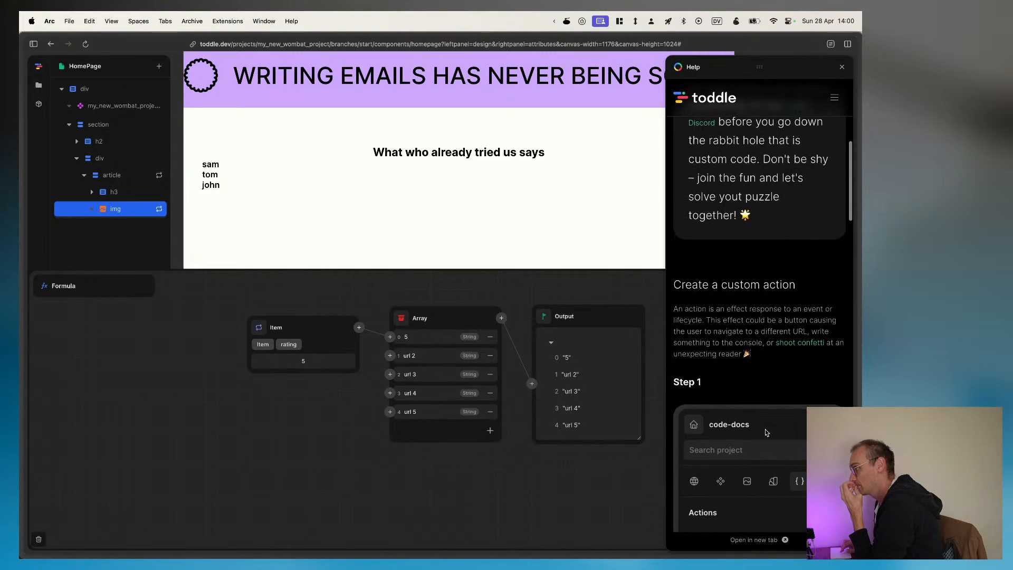
{"action": "scroll", "coordinate": [752, 393], "scroll_direction": "down", "scroll_amount": 7}
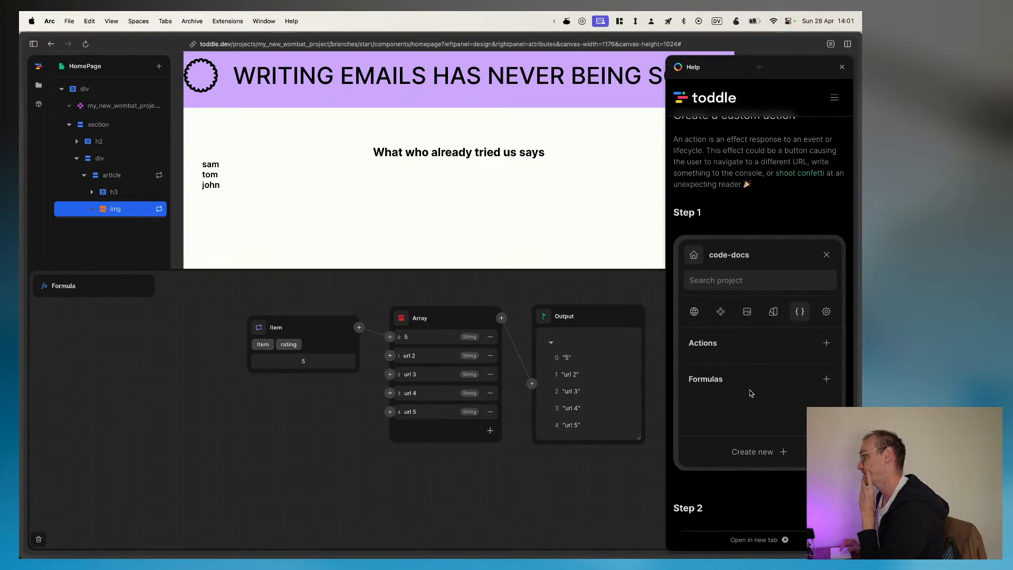
{"action": "scroll", "coordinate": [751, 393], "scroll_direction": "up", "scroll_amount": 6}
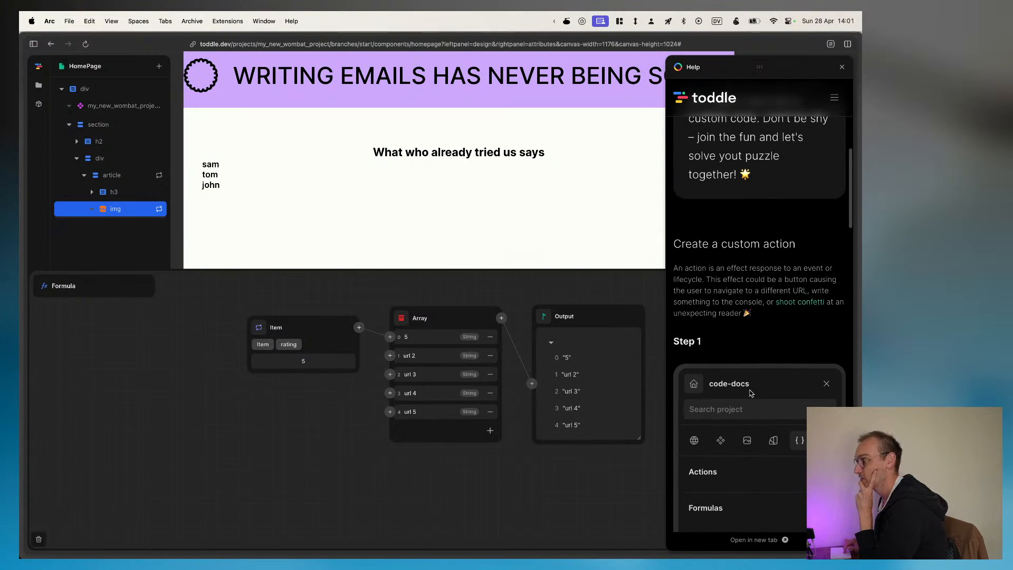
{"action": "scroll", "coordinate": [752, 393], "scroll_direction": "down", "scroll_amount": 10}
{"action": "scroll", "coordinate": [751, 393], "scroll_direction": "down", "scroll_amount": 10}
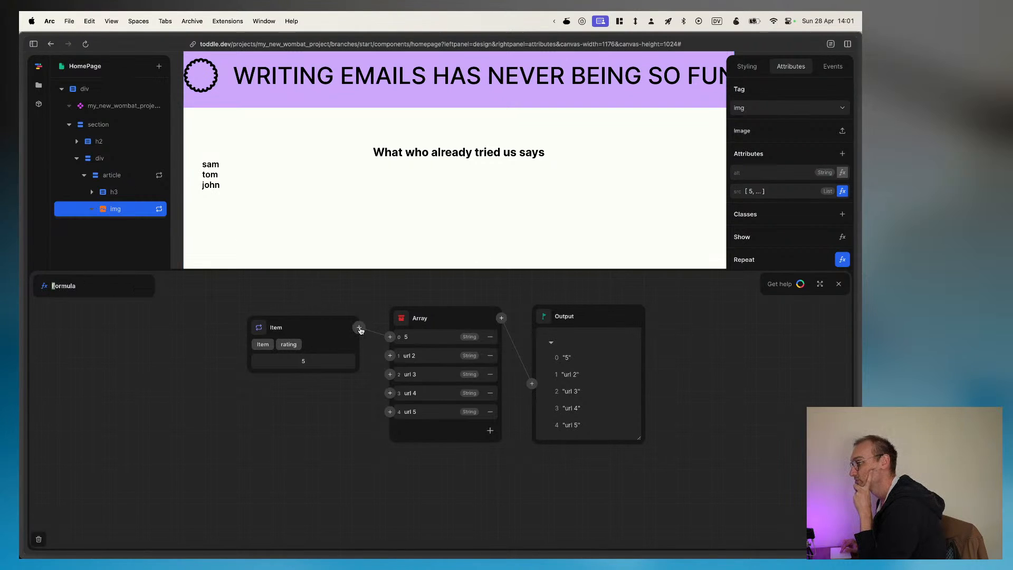
Step: Check the img's Repeat formula, close the formula editor and deselect the element
{"action": "left_click", "coordinate": [842, 260]}
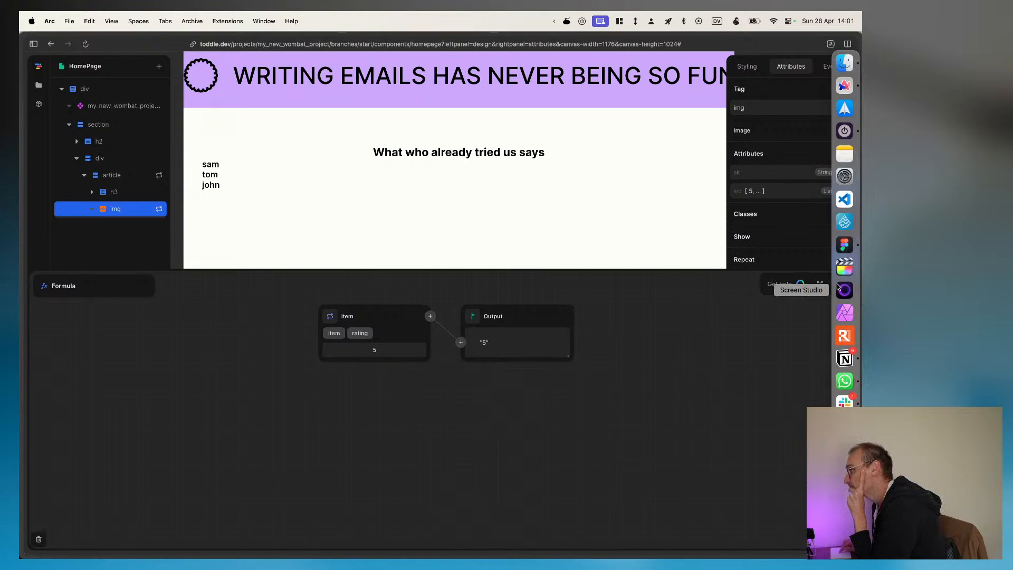
{"action": "left_click", "coordinate": [839, 284]}
{"action": "left_click", "coordinate": [765, 374]}
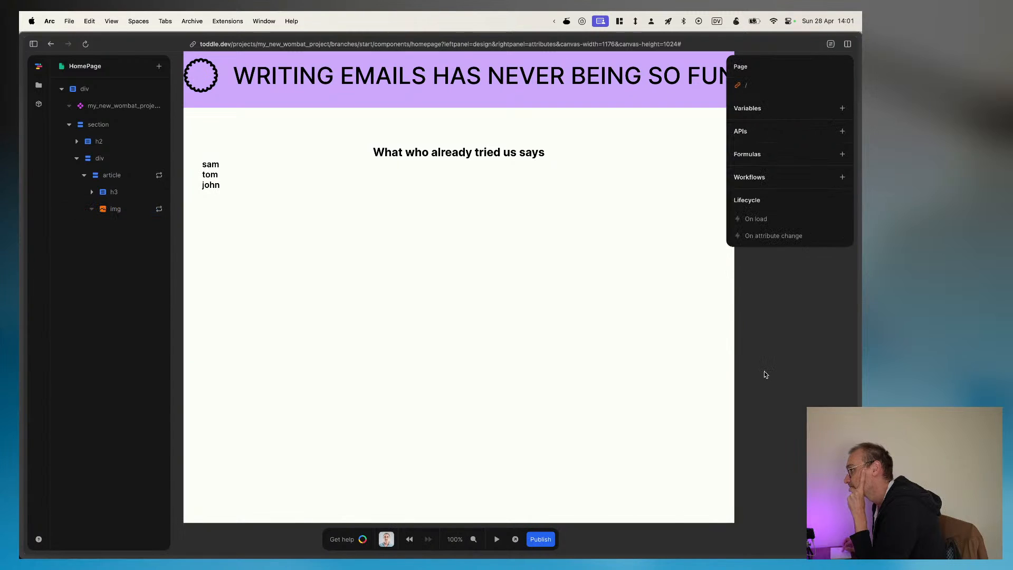
Step: Add a new variable to the page and delete it
{"action": "left_click", "coordinate": [842, 108]}
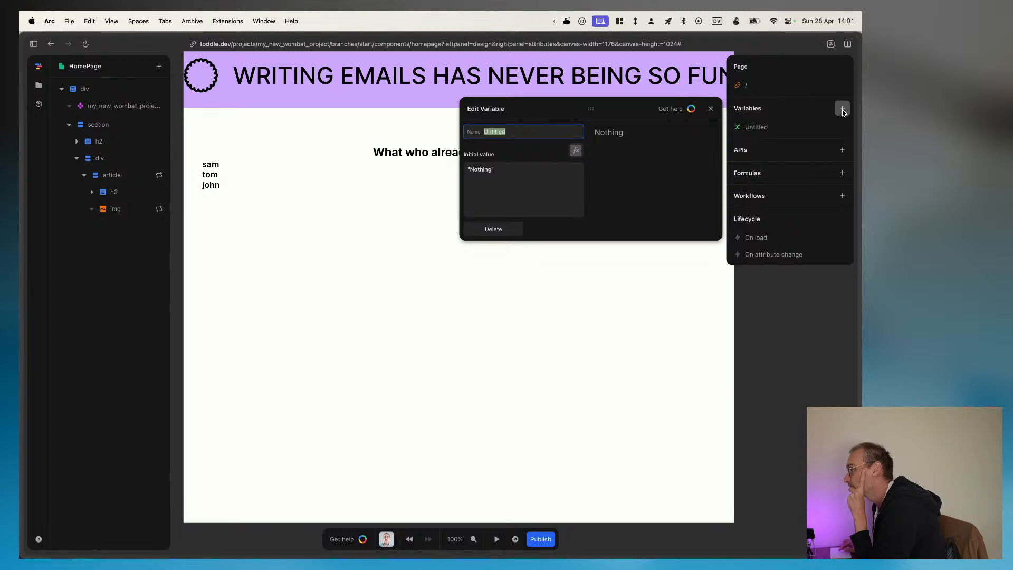
{"action": "right_click", "coordinate": [840, 125]}
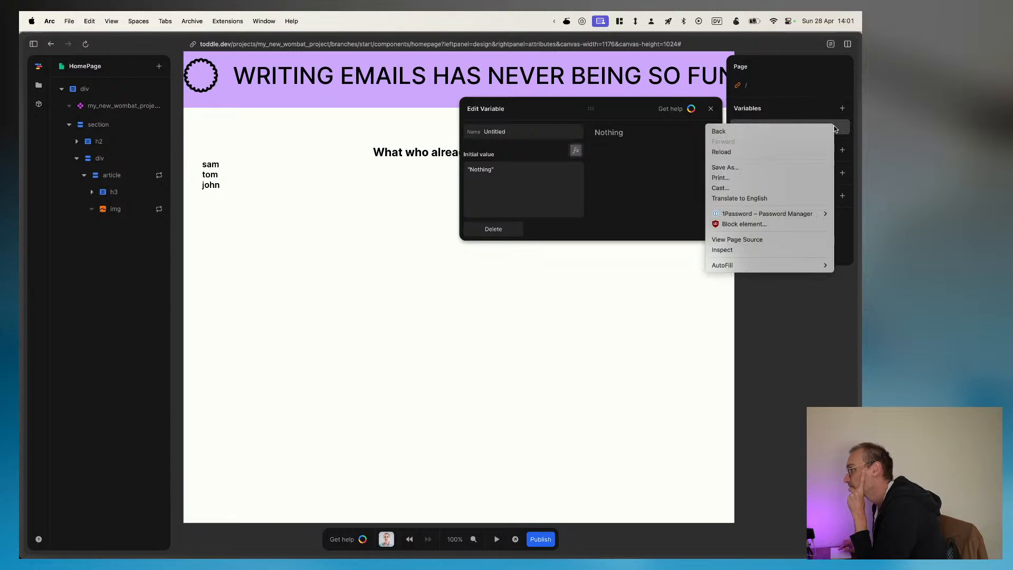
{"action": "key", "text": "Escape"}
{"action": "left_click", "coordinate": [710, 109]}
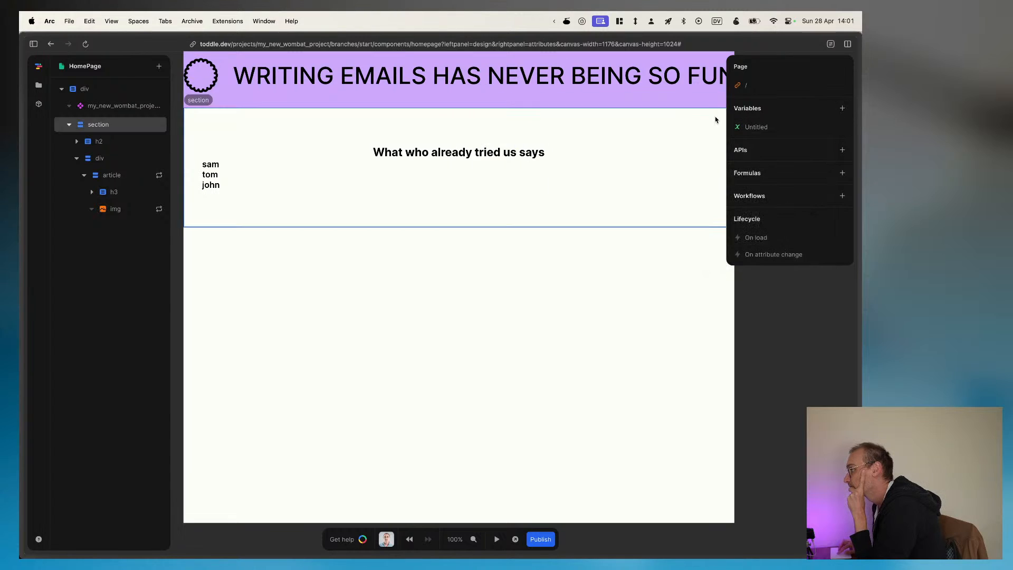
{"action": "left_click", "coordinate": [765, 128]}
{"action": "left_click", "coordinate": [761, 128]}
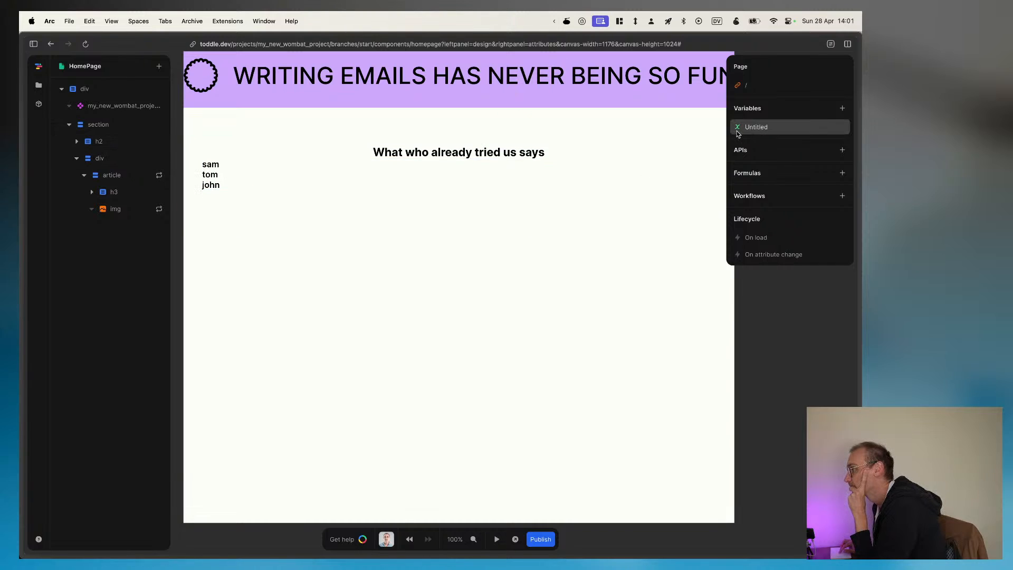
{"action": "left_click", "coordinate": [759, 128]}
{"action": "left_click", "coordinate": [488, 255]}
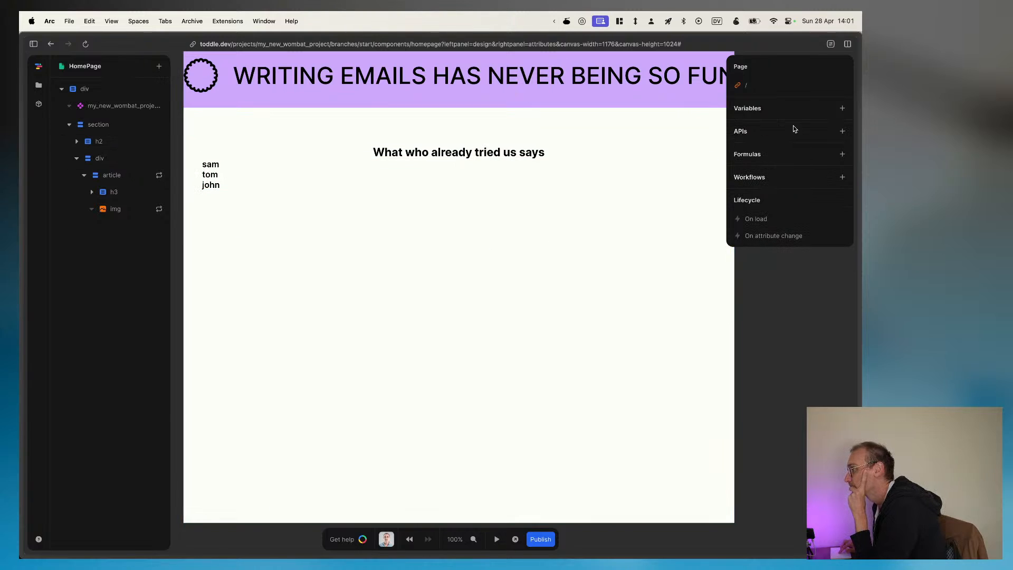
{"action": "left_click", "coordinate": [842, 132]}
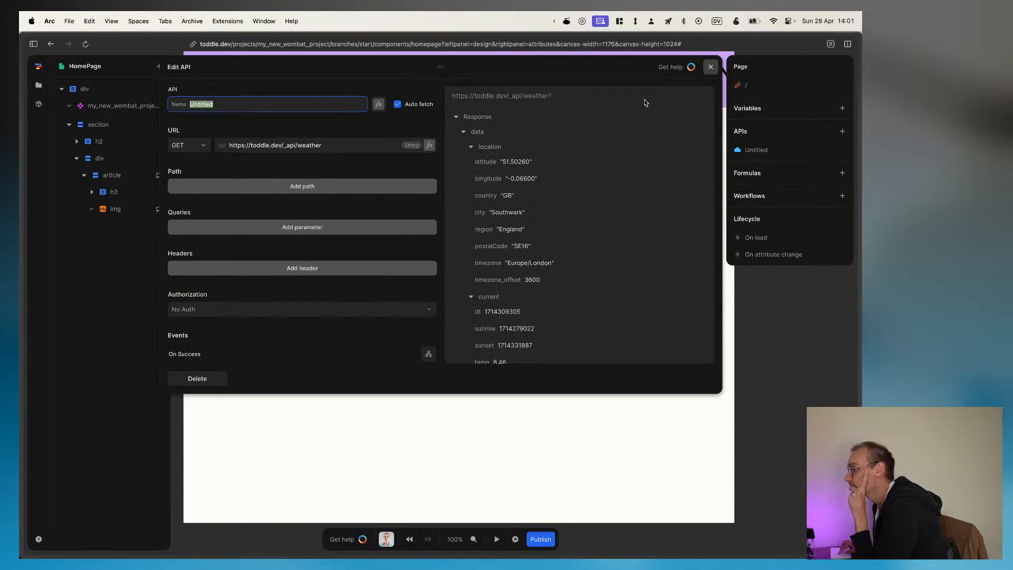
{"action": "left_click", "coordinate": [195, 379]}
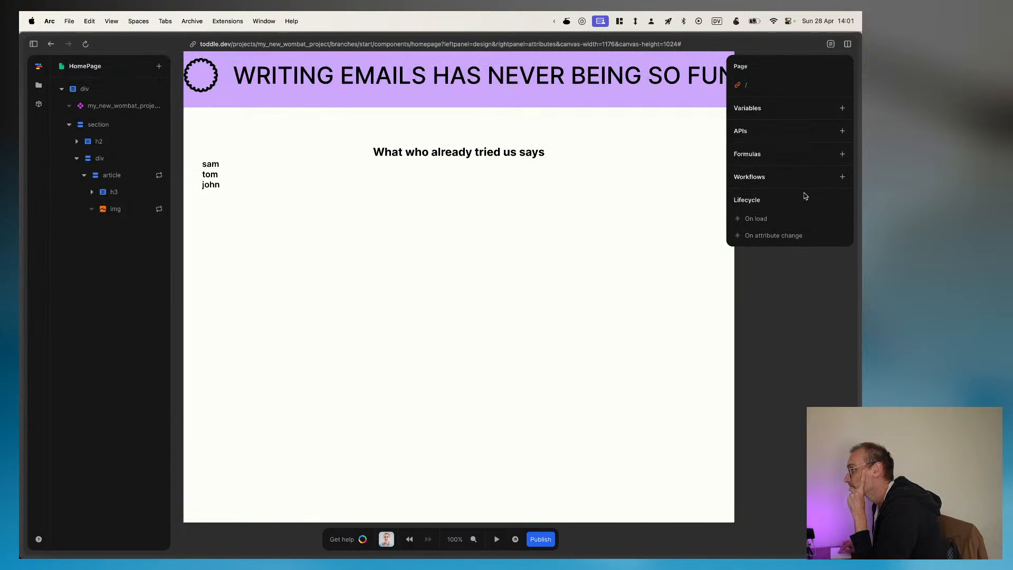
{"action": "left_click", "coordinate": [134, 209]}
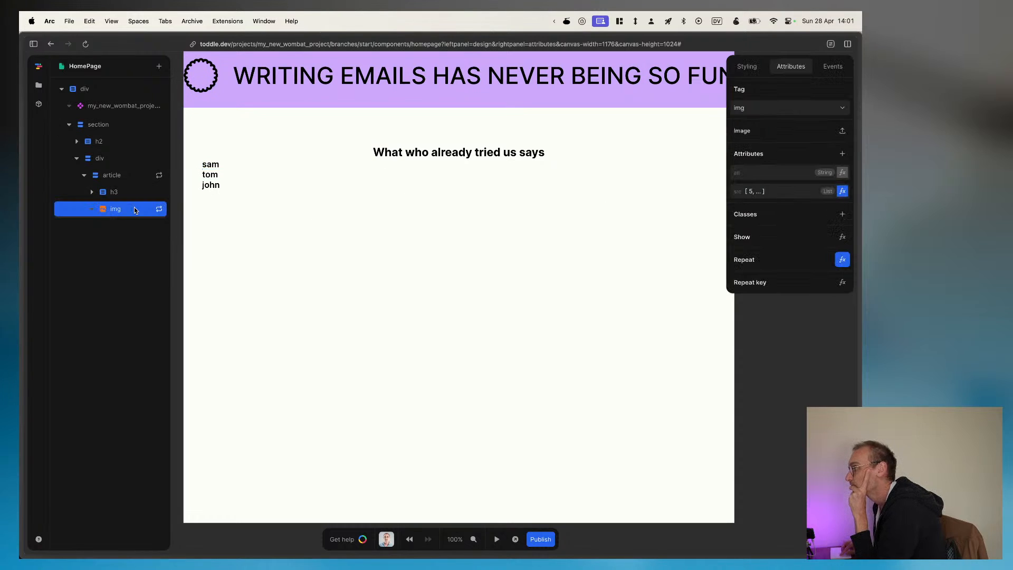
{"action": "left_click", "coordinate": [691, 397]}
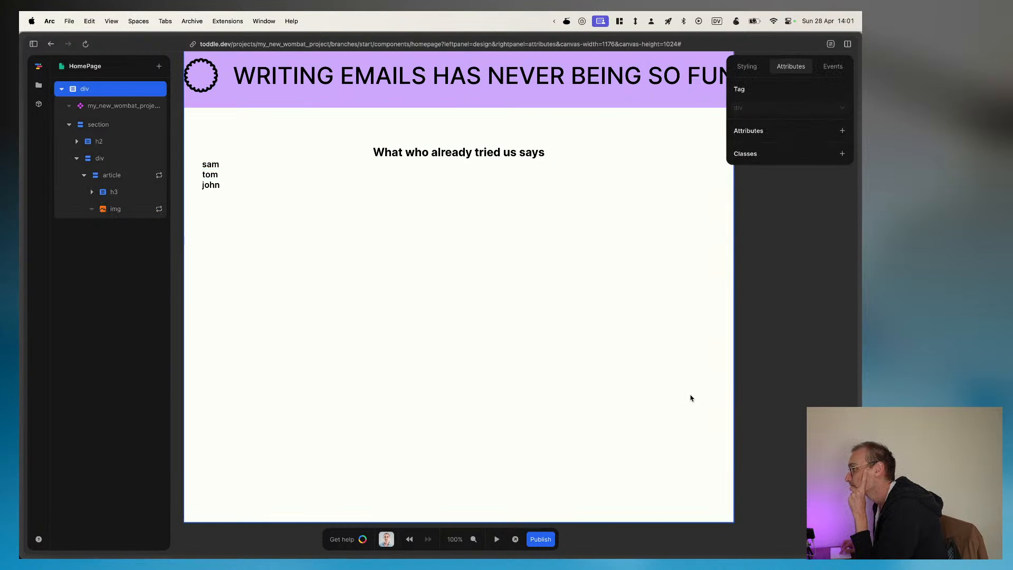
{"action": "left_click", "coordinate": [783, 358]}
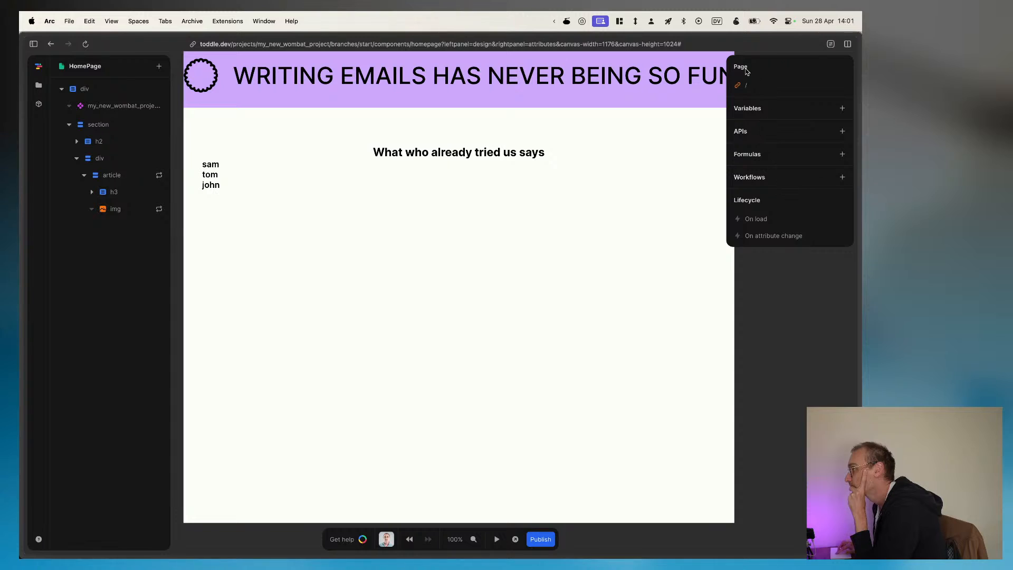
Step: Create a custom action named reviewers in the project
{"action": "left_click", "coordinate": [39, 85]}
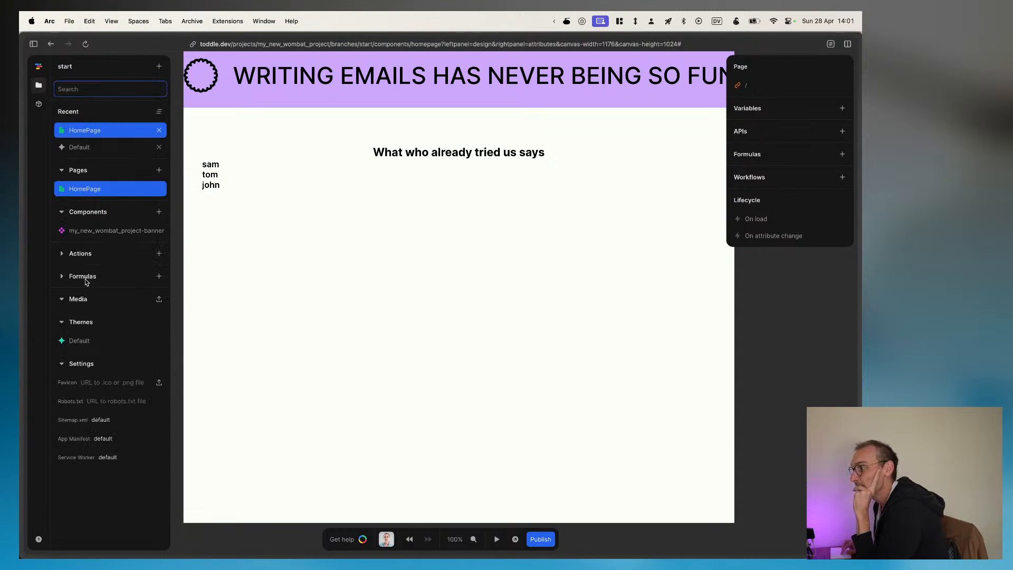
{"action": "left_click", "coordinate": [159, 254]}
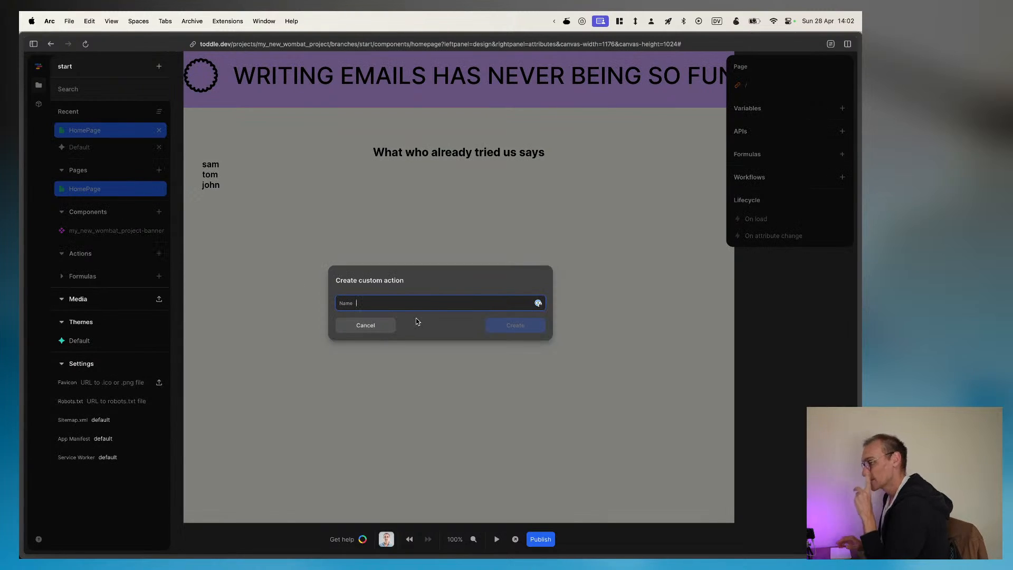
{"action": "type", "text": "reviewers"}
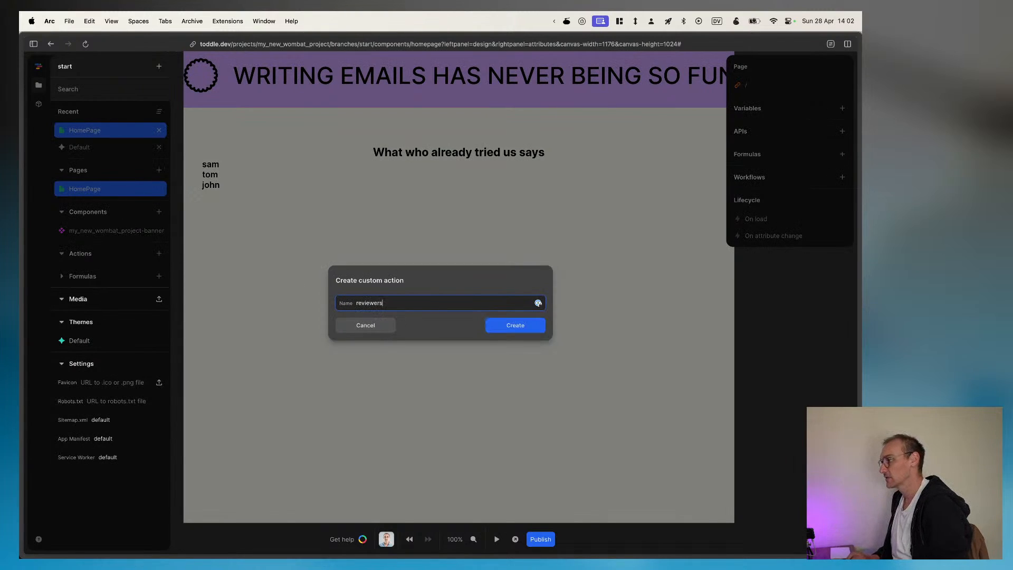
{"action": "key", "text": "Return"}
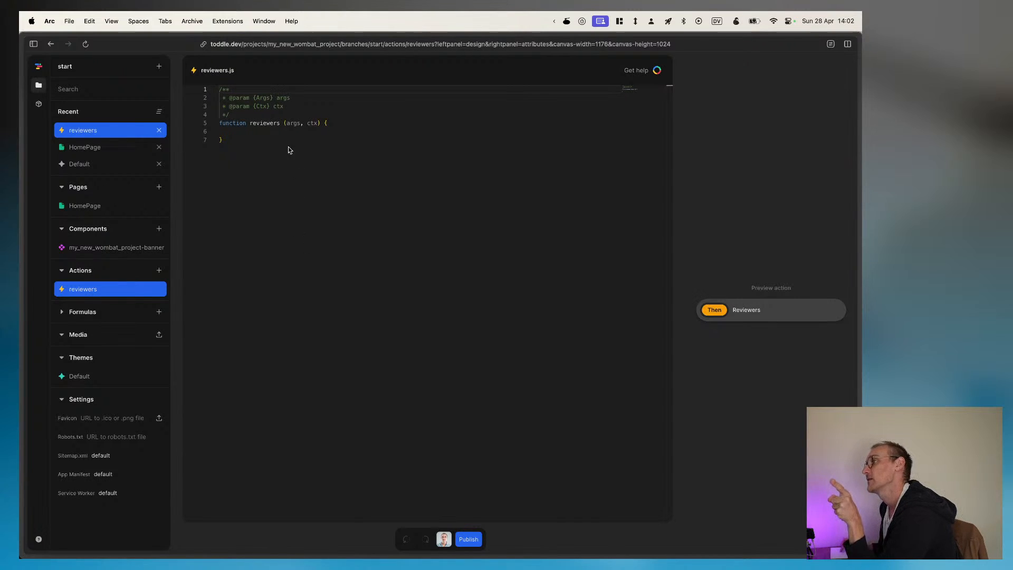
Step: Make the reviewers function return ratings[args.index]
{"action": "left_click", "coordinate": [257, 133]}
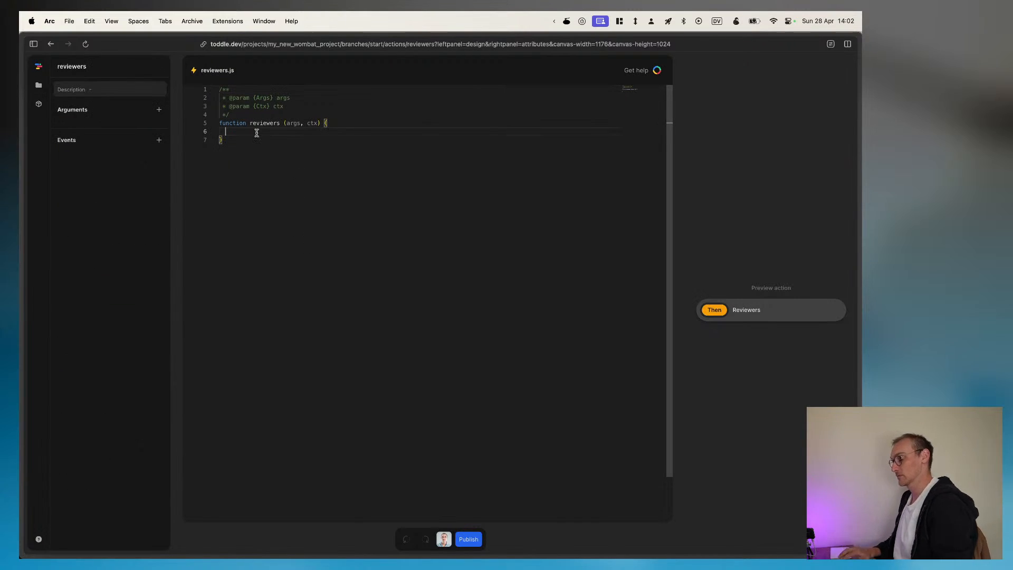
{"action": "type", "text": "return "}
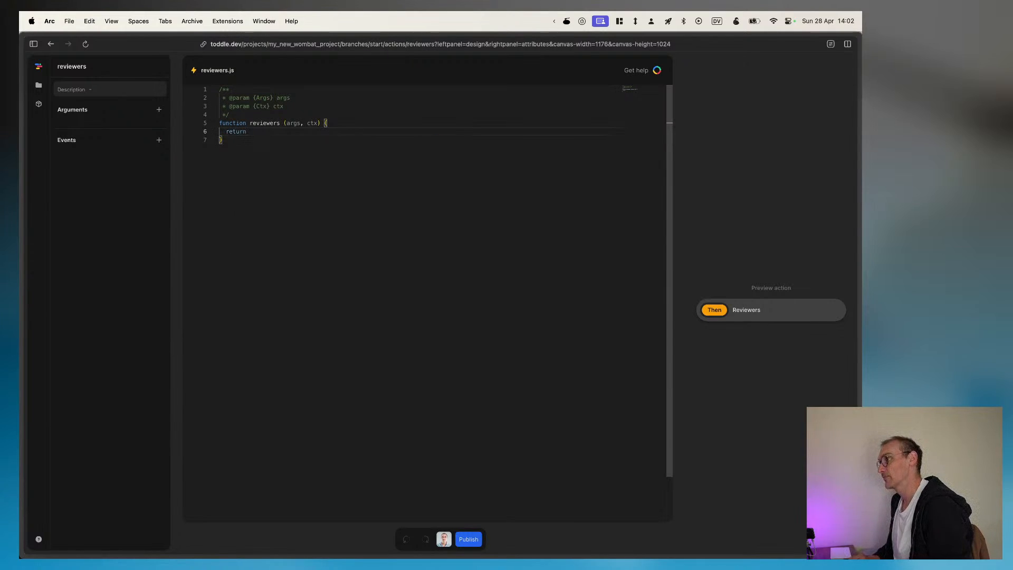
{"action": "type", "text": "ratings"}
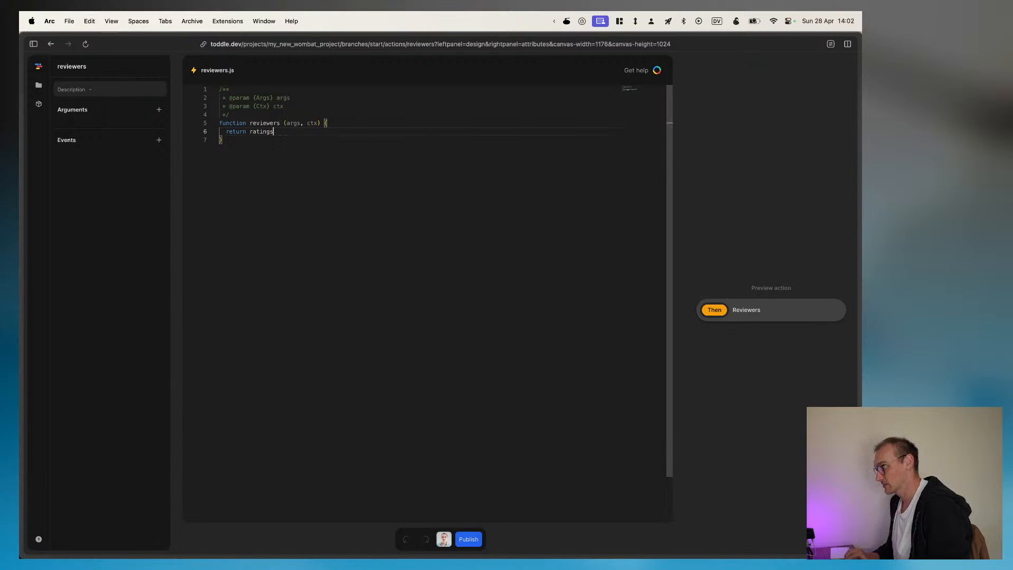
{"action": "type", "text": "[args"}
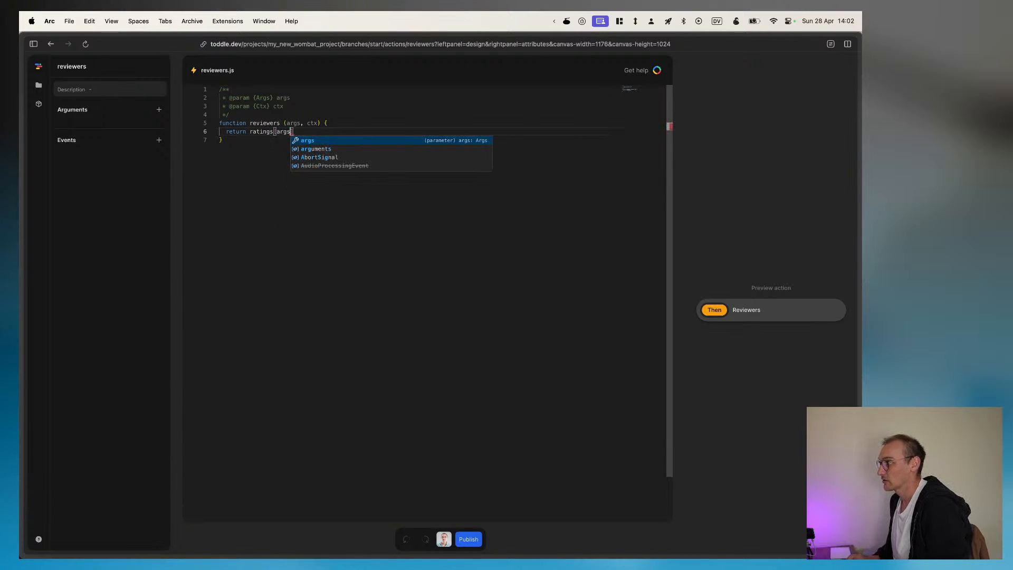
{"action": "type", "text": "."}
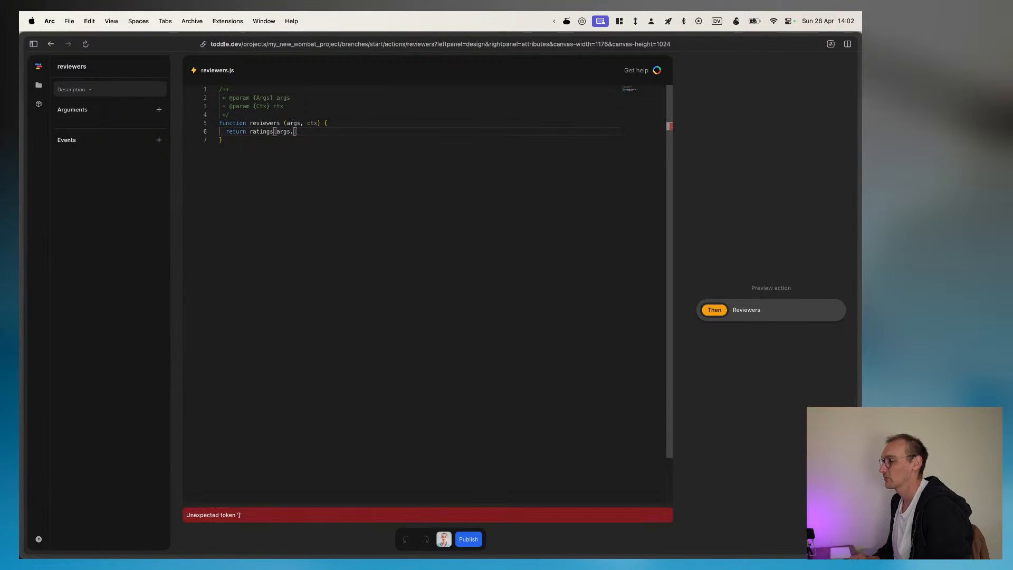
{"action": "type", "text": "index"}
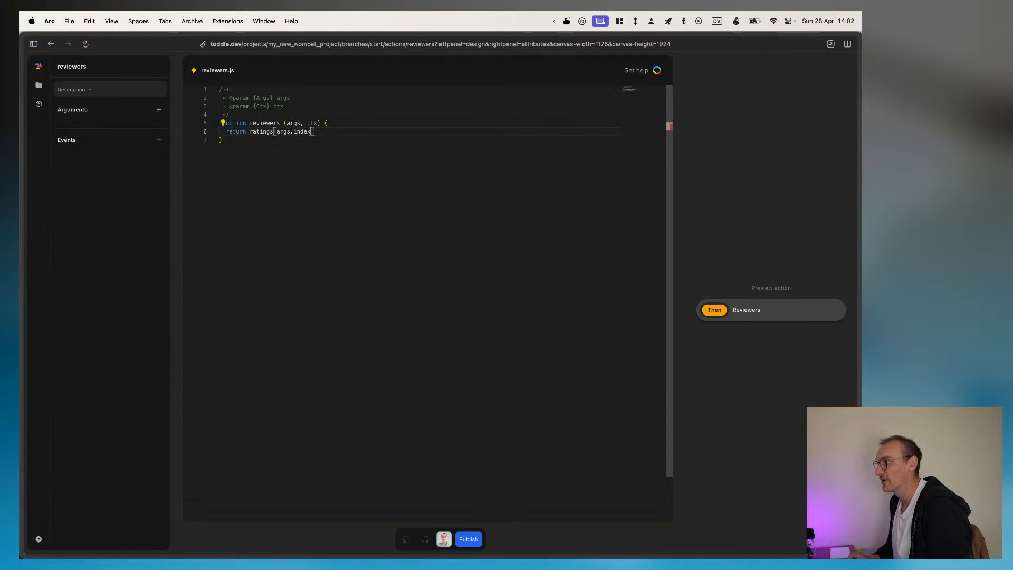
Step: Declare an array constant named ratings above the return statement of the reviewers function
{"action": "key", "text": "Up"}
{"action": "key", "text": "Right"}
{"action": "key", "text": "Right"}
{"action": "key", "text": "Right"}
{"action": "key", "text": "Right"}
{"action": "key", "text": "Return"}
{"action": "type", "text": "co"}
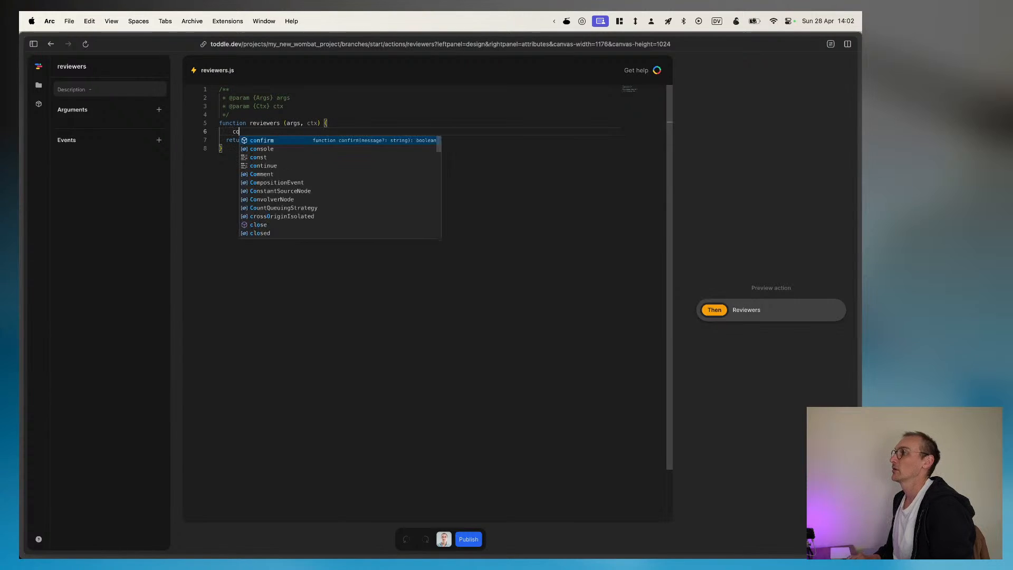
{"action": "type", "text": "nst ratings "}
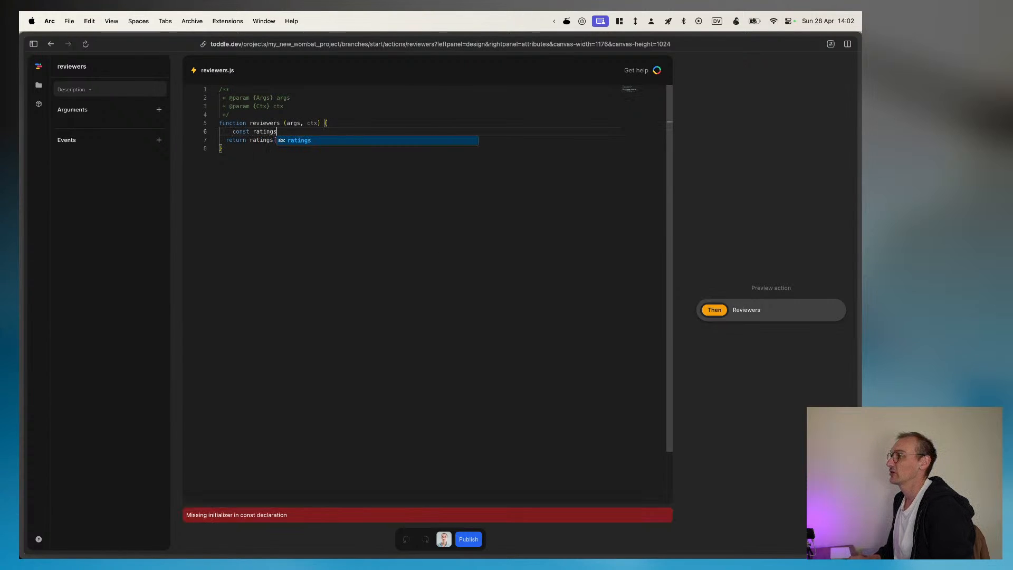
{"action": "type", "text": "= ["}
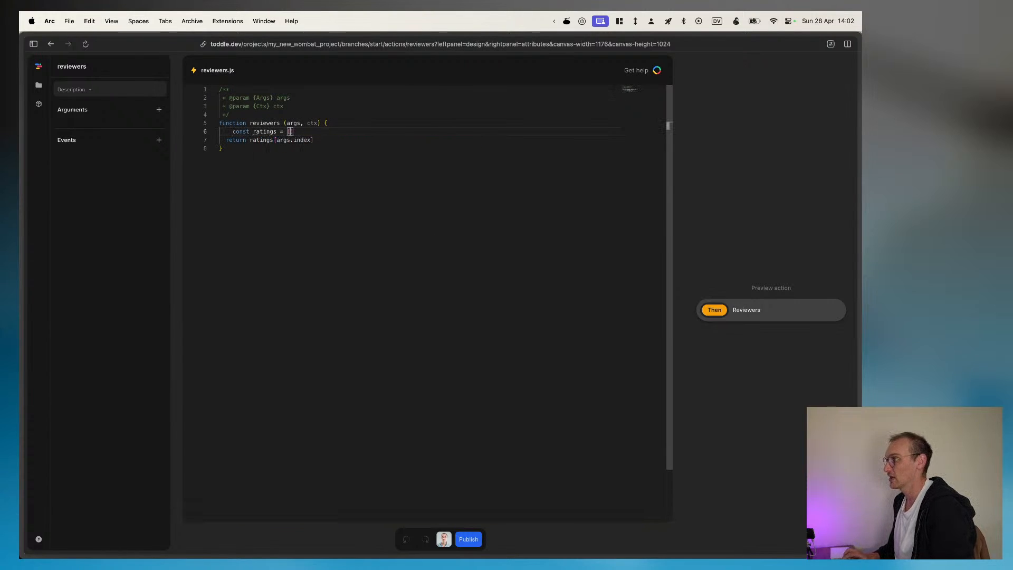
Step: Fill the ratings array with the strings 'url 1', 'url 2' and 'url 3', one per line
{"action": "key", "text": "Return"}
{"action": "type", "text": "'url 2'"}
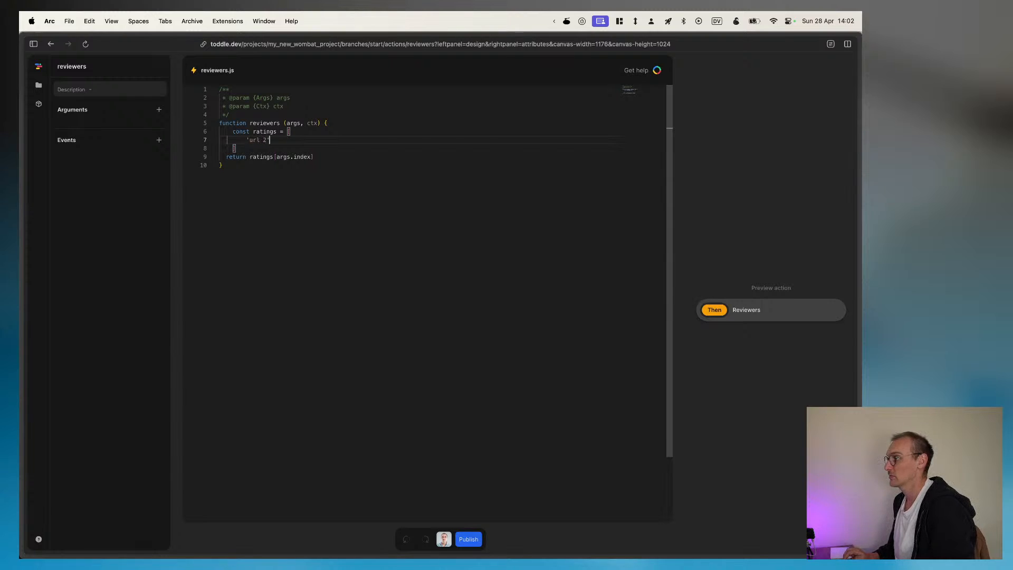
{"action": "type", "text": ","}
{"action": "key", "text": "Return"}
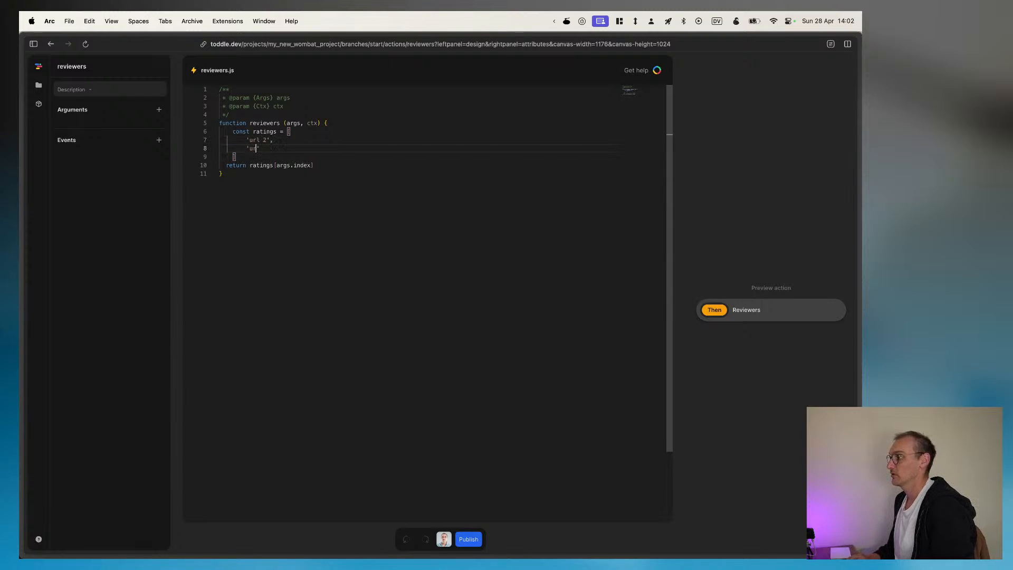
{"action": "key", "text": "Return"}
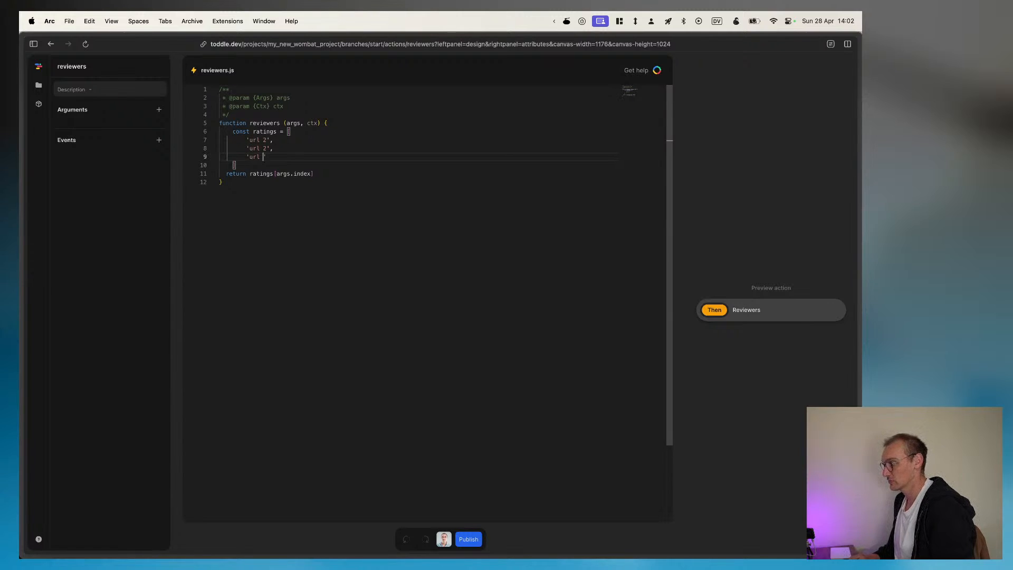
{"action": "key", "text": "BackSpace"}
{"action": "type", "text": "1"}
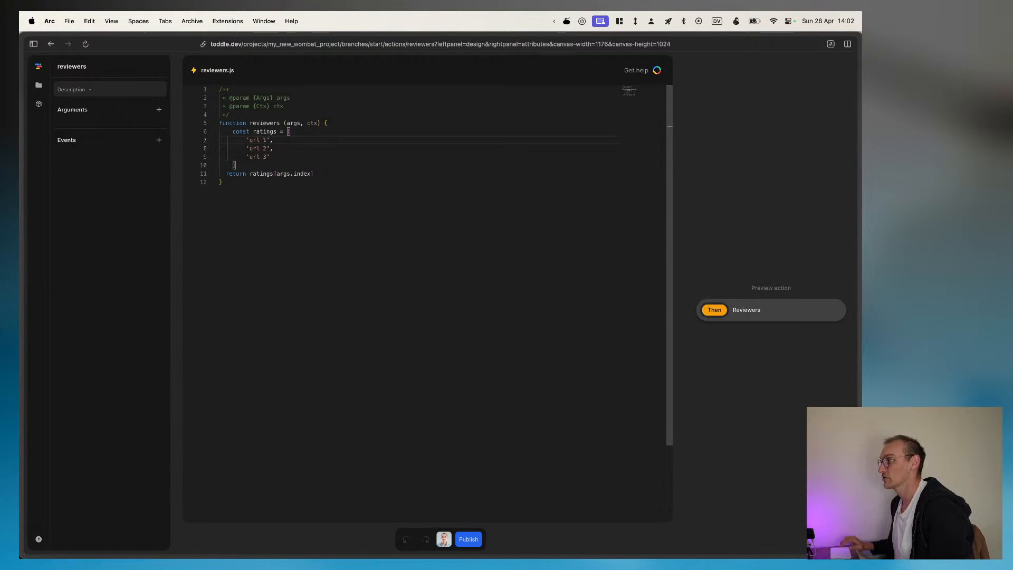
{"action": "left_click", "coordinate": [351, 249]}
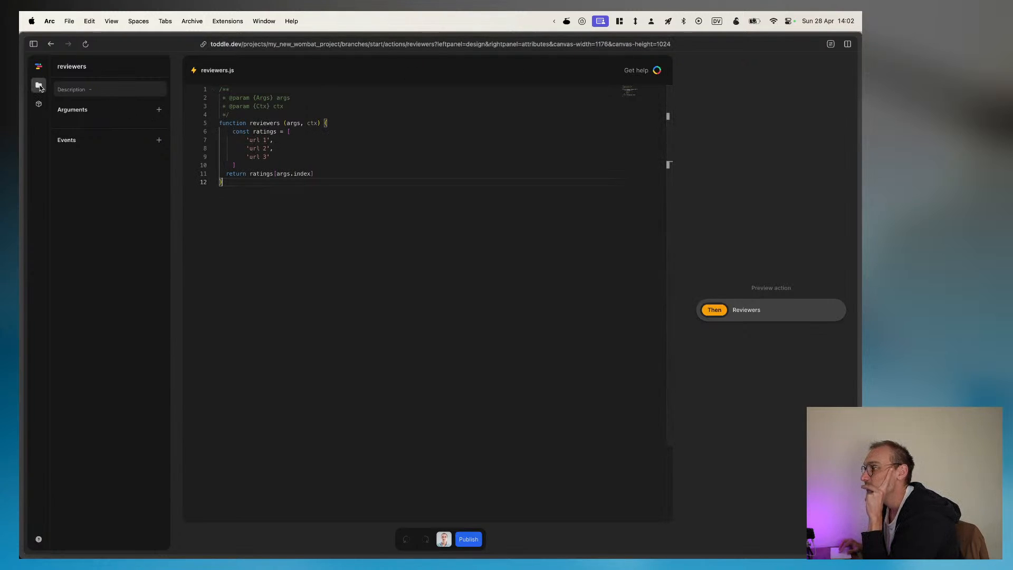
Step: Return to the HomePage and open the formula of the img's src attribute
{"action": "left_click", "coordinate": [39, 86]}
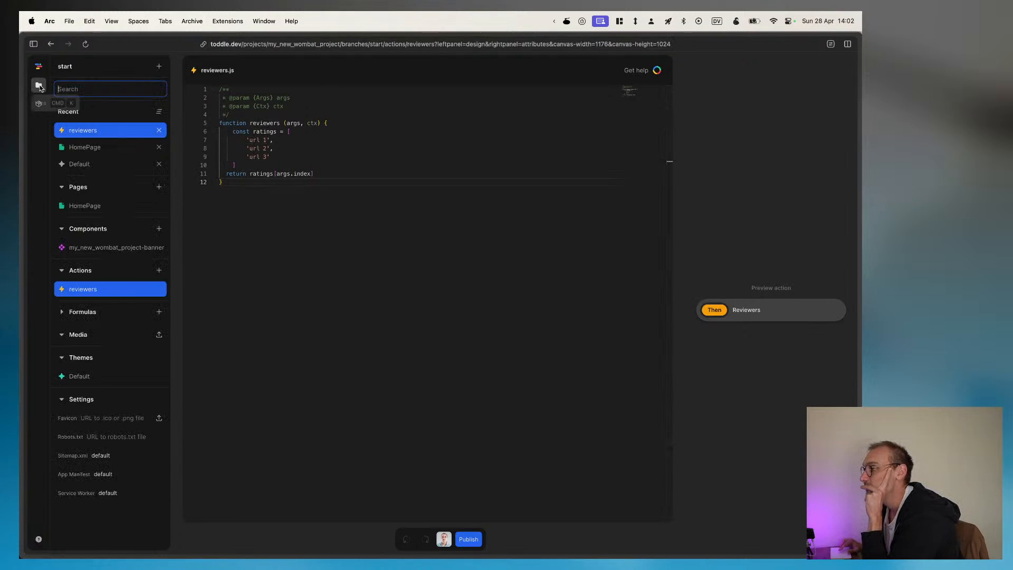
{"action": "left_click", "coordinate": [93, 148]}
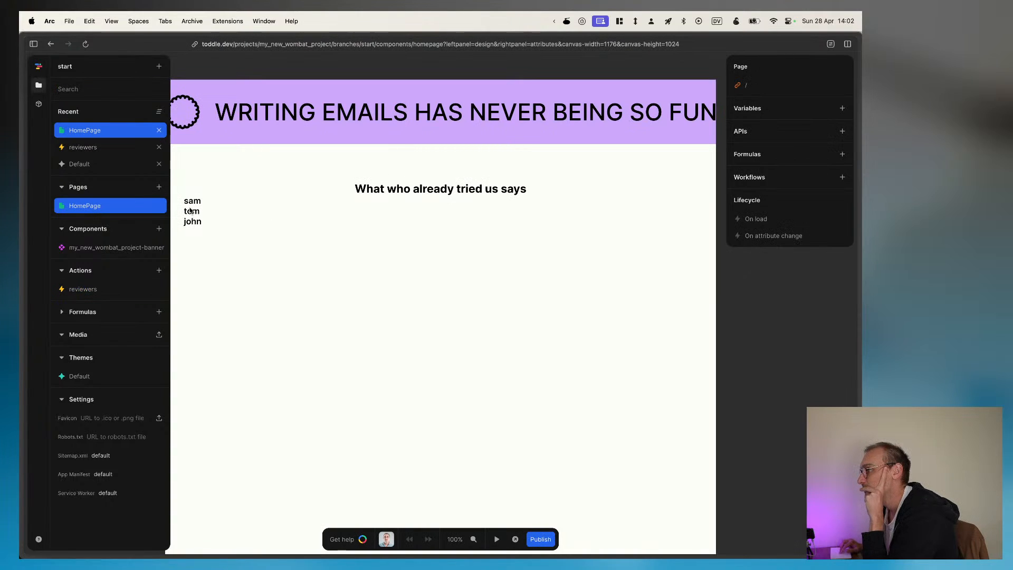
{"action": "left_click", "coordinate": [191, 211]}
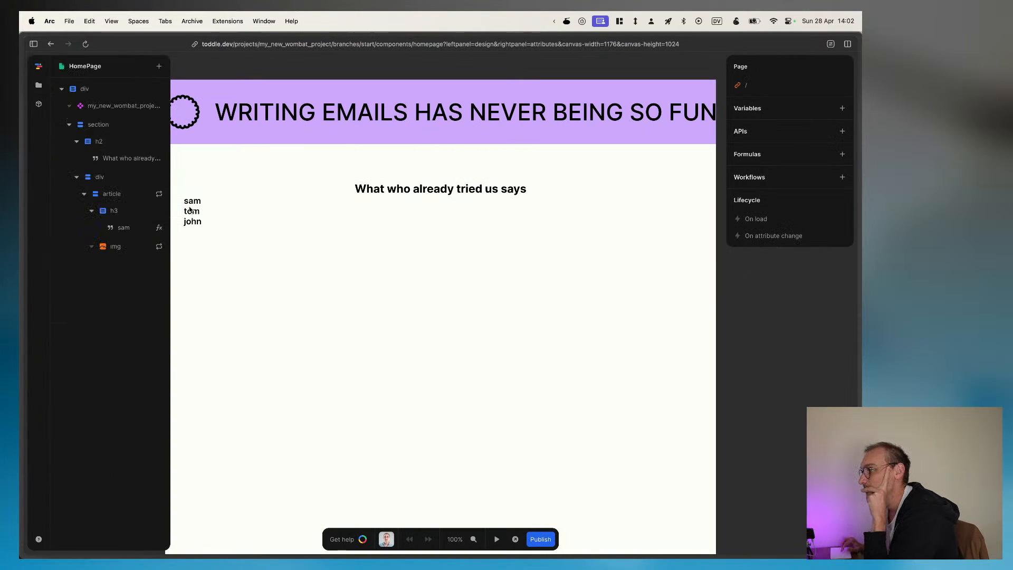
{"action": "left_click", "coordinate": [120, 248]}
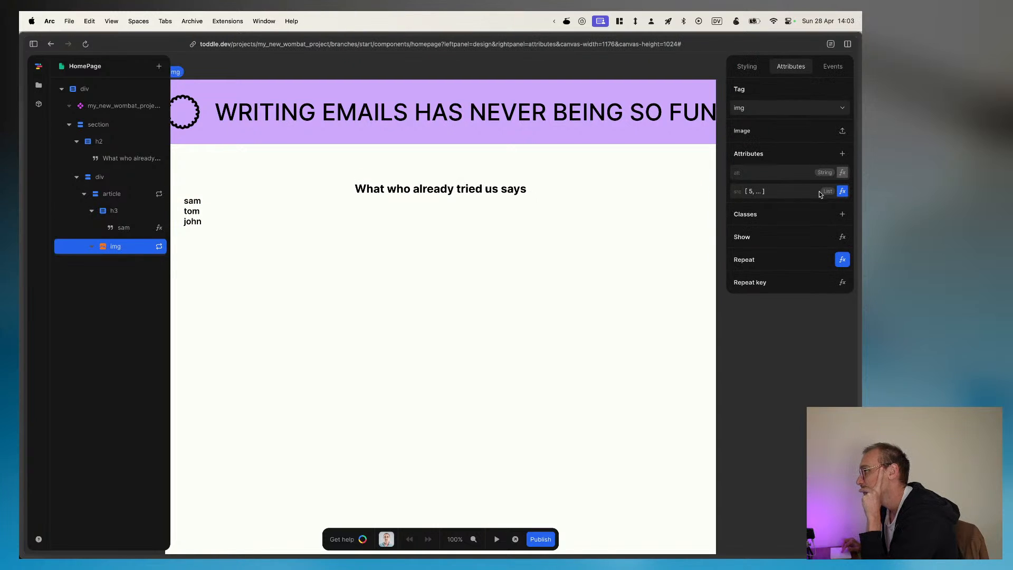
{"action": "left_click", "coordinate": [842, 191]}
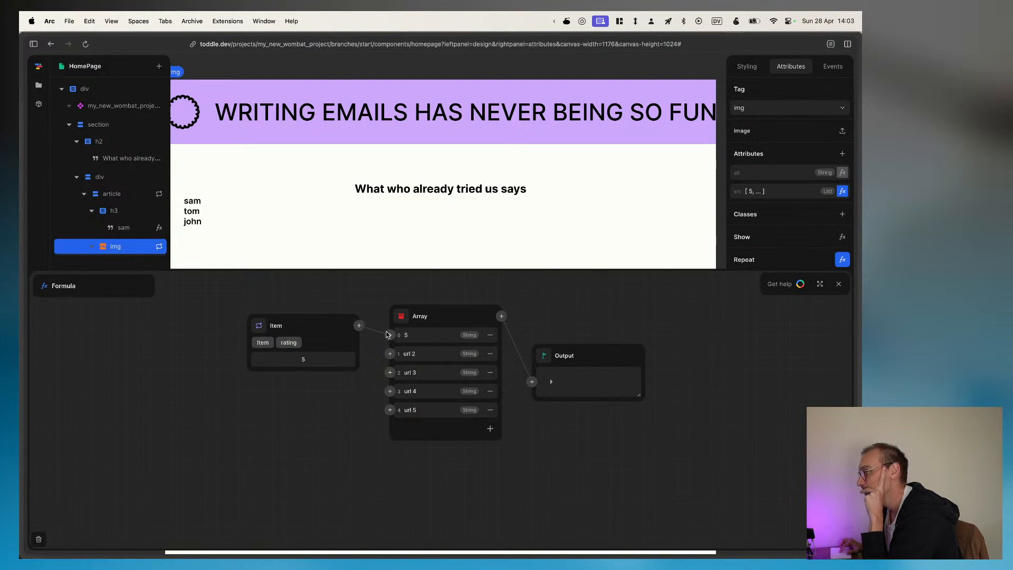
Step: Browse the formulas available for insertion after the Array node for one that can pick an item from it
{"action": "left_click", "coordinate": [501, 316]}
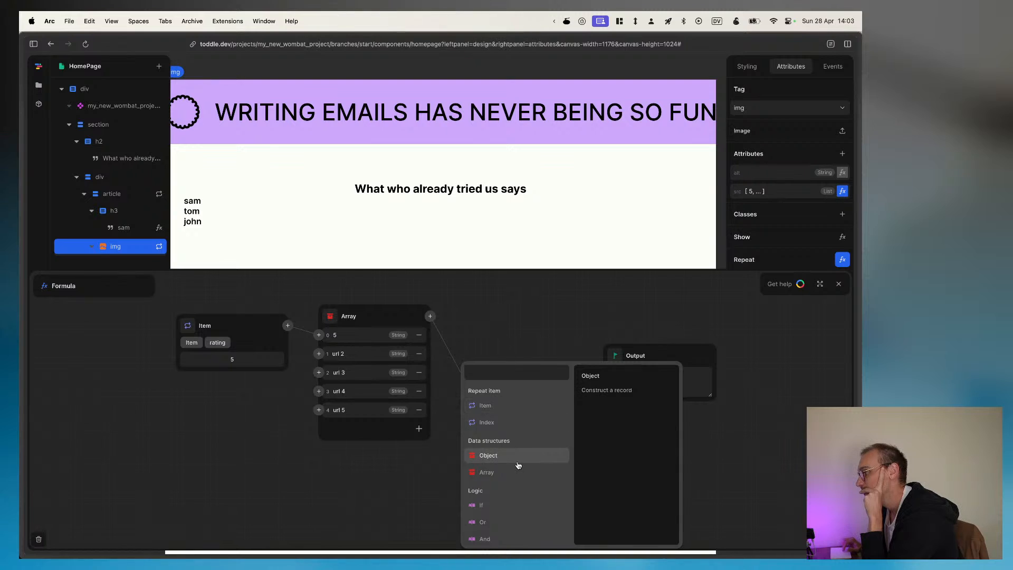
{"action": "scroll", "coordinate": [518, 464], "scroll_direction": "down", "scroll_amount": 5}
{"action": "scroll", "coordinate": [518, 464], "scroll_direction": "up", "scroll_amount": 5}
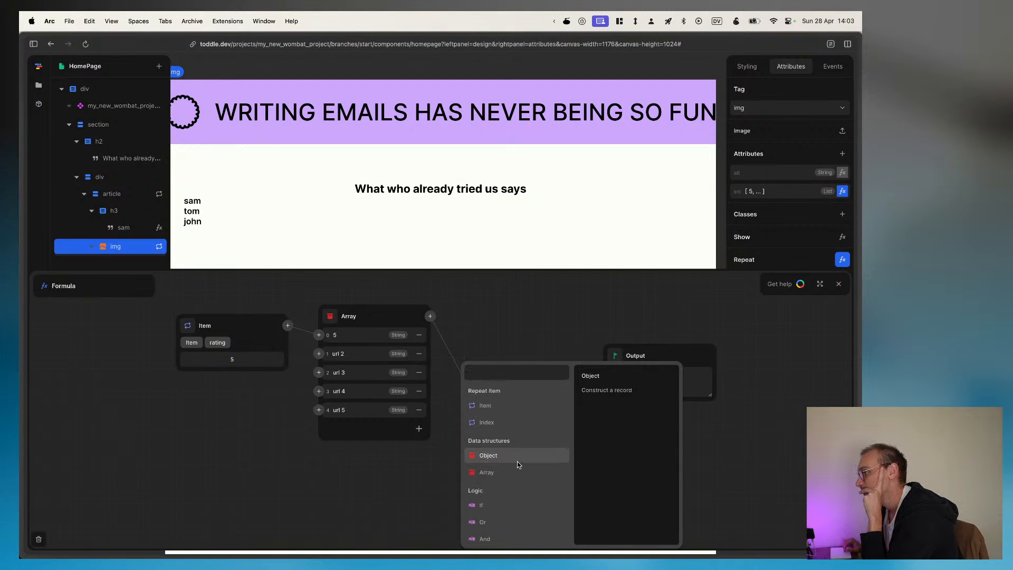
{"action": "scroll", "coordinate": [516, 463], "scroll_direction": "down", "scroll_amount": 10}
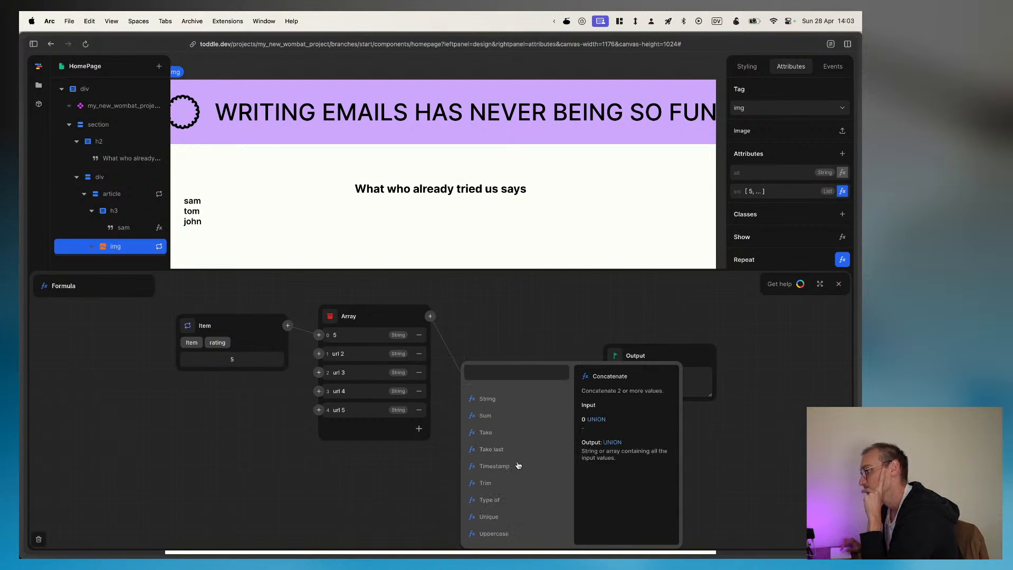
{"action": "scroll", "coordinate": [518, 464], "scroll_direction": "up", "scroll_amount": 10}
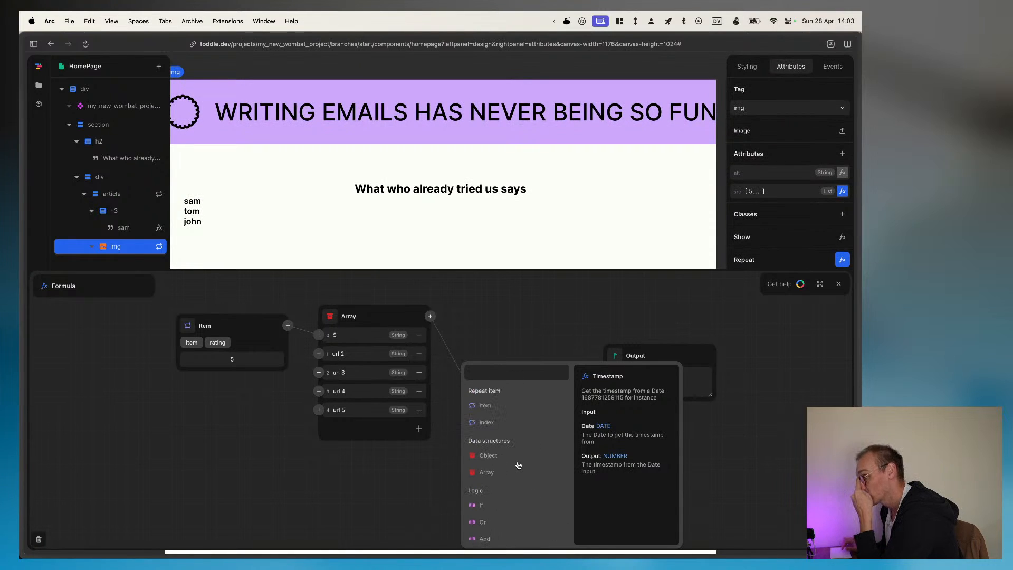
{"action": "scroll", "coordinate": [509, 517], "scroll_direction": "down", "scroll_amount": 3}
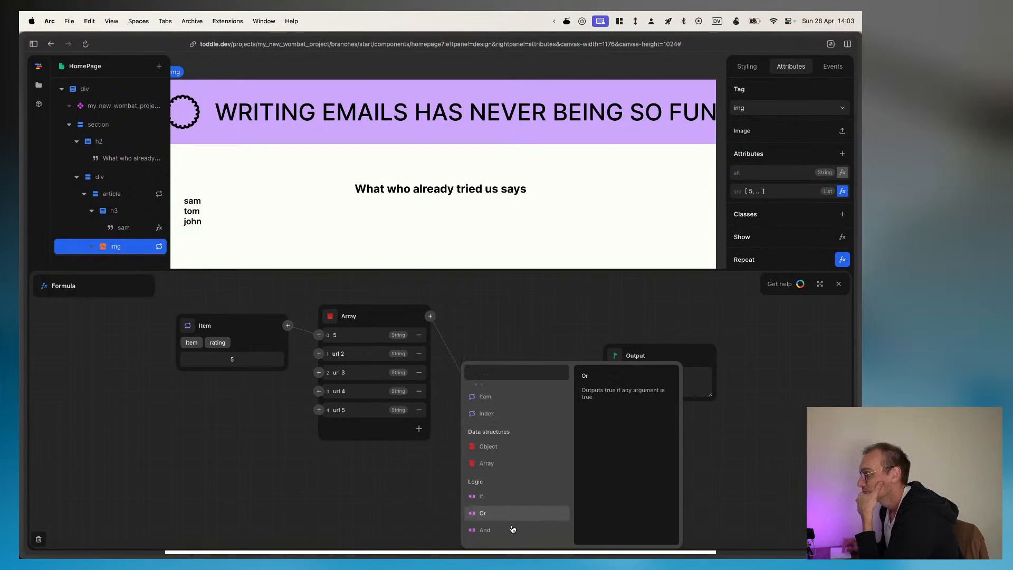
{"action": "scroll", "coordinate": [511, 528], "scroll_direction": "down", "scroll_amount": 3}
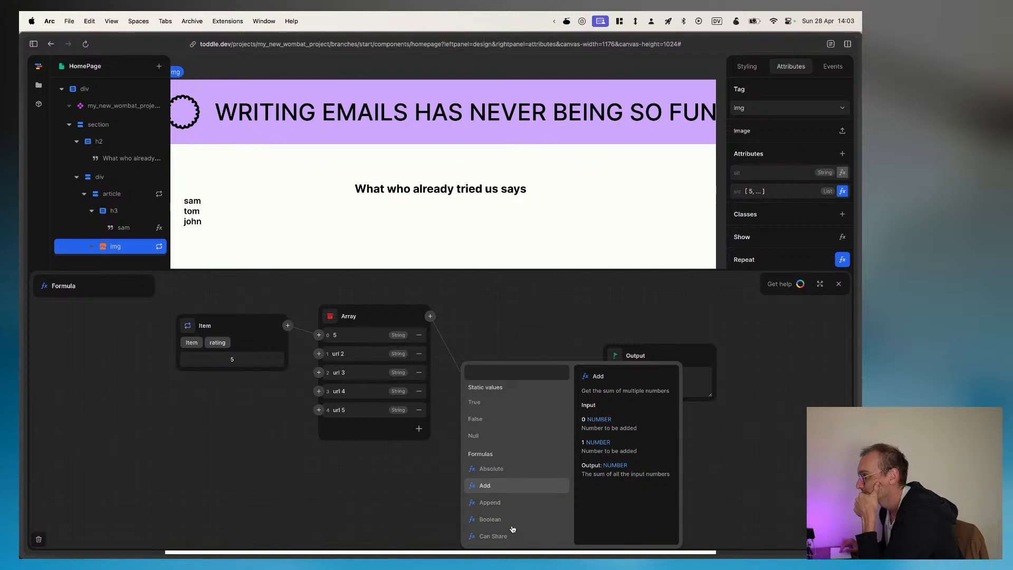
{"action": "scroll", "coordinate": [512, 528], "scroll_direction": "down", "scroll_amount": 5}
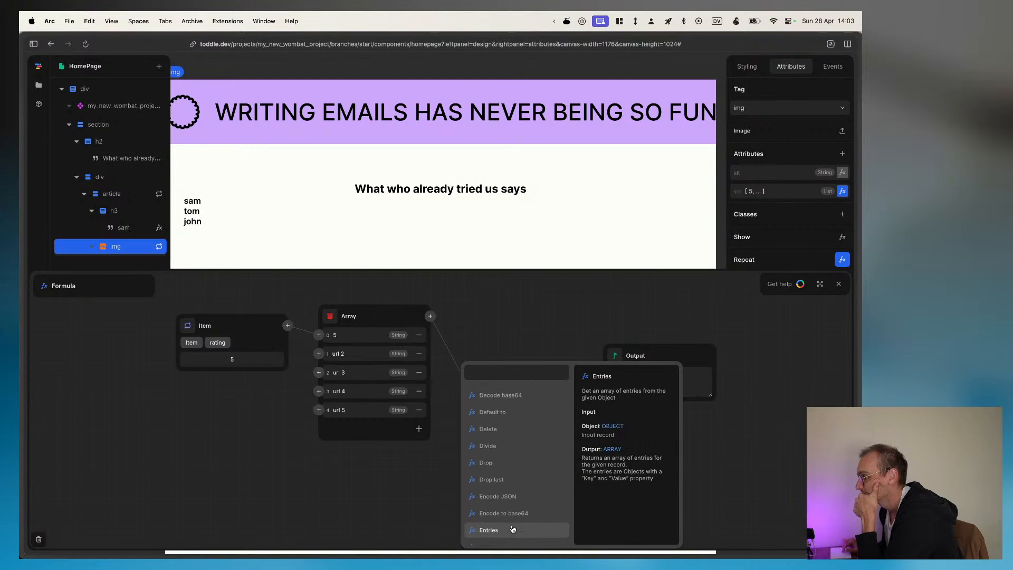
{"action": "scroll", "coordinate": [511, 528], "scroll_direction": "down", "scroll_amount": 5}
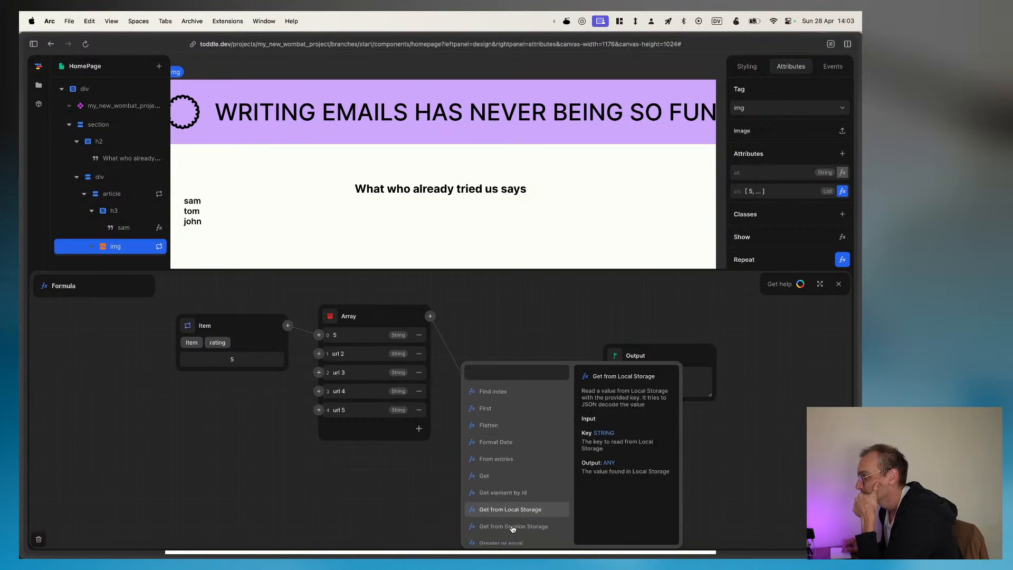
{"action": "left_click", "coordinate": [357, 500]}
Step: Open the built-in help documentation and find The formula editor article in the Formulas section
{"action": "left_click", "coordinate": [780, 283]}
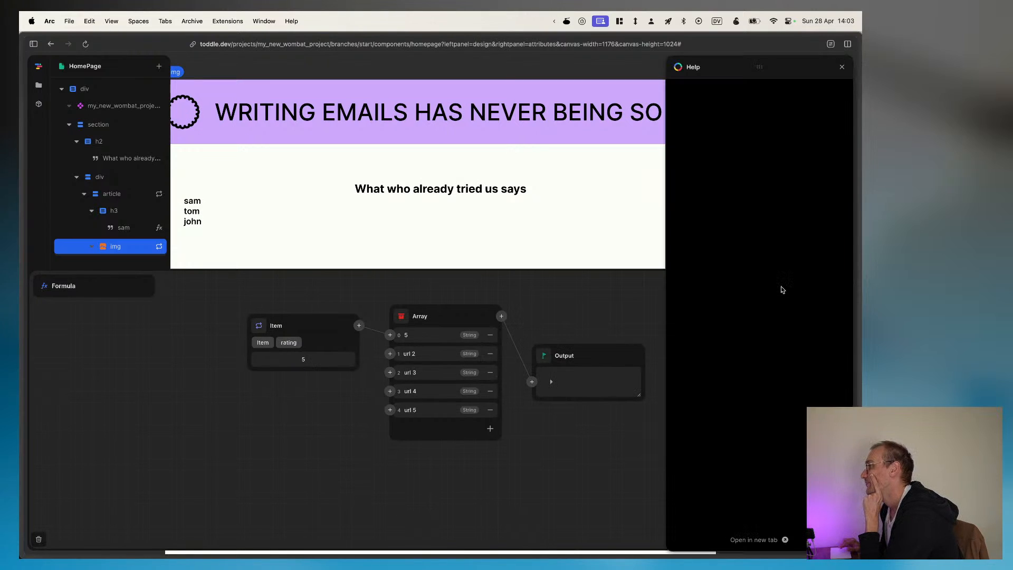
{"action": "left_click", "coordinate": [832, 104]}
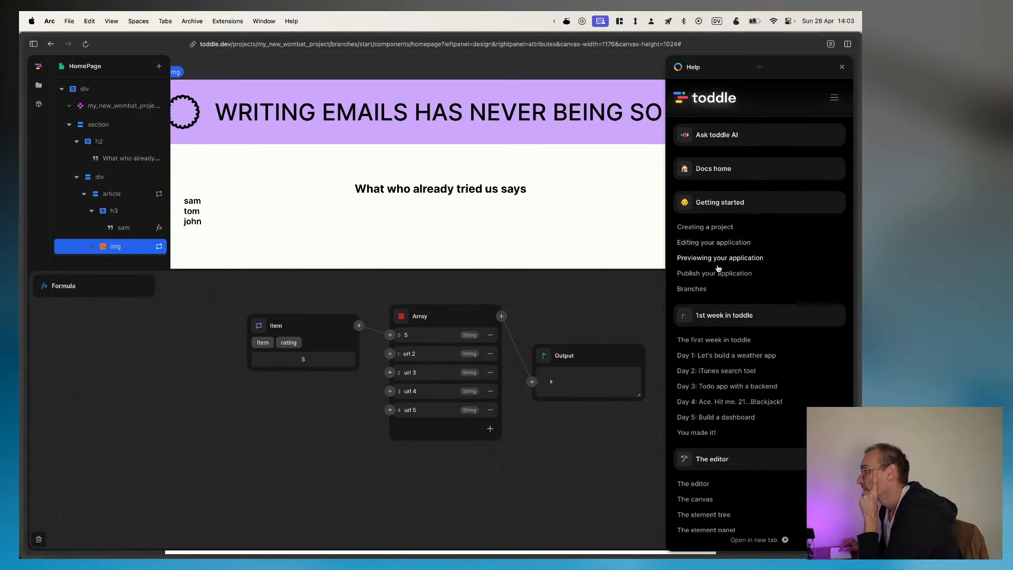
{"action": "scroll", "coordinate": [712, 324], "scroll_direction": "down", "scroll_amount": 2}
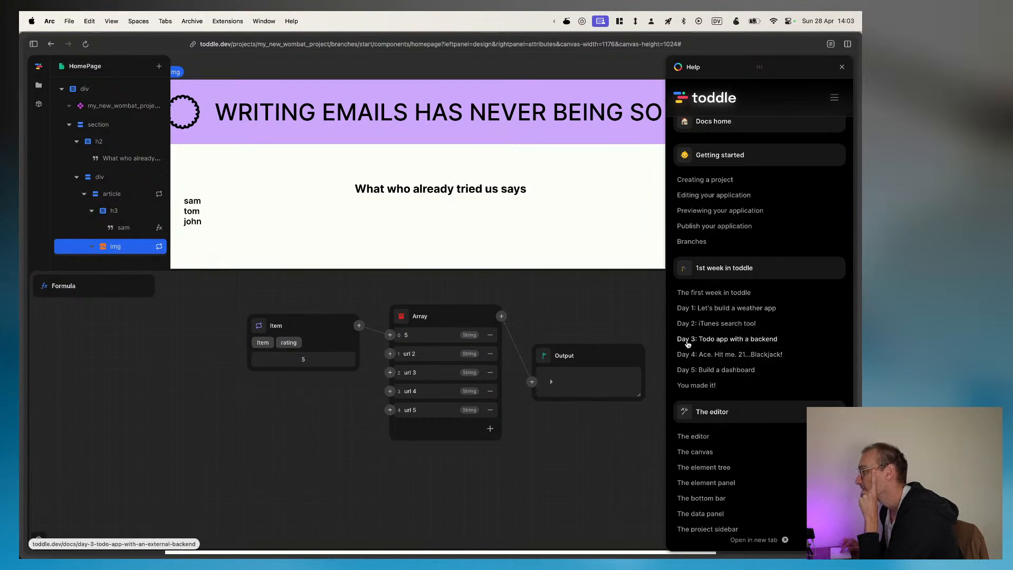
{"action": "scroll", "coordinate": [738, 296], "scroll_direction": "down", "scroll_amount": 1}
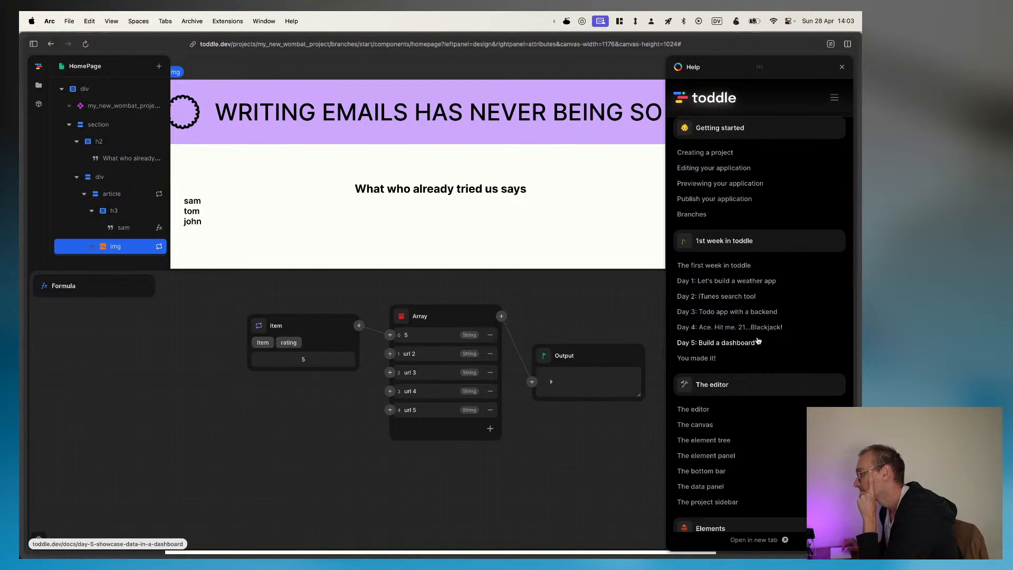
{"action": "scroll", "coordinate": [758, 340], "scroll_direction": "down", "scroll_amount": 1}
{"action": "scroll", "coordinate": [755, 340], "scroll_direction": "down", "scroll_amount": 2}
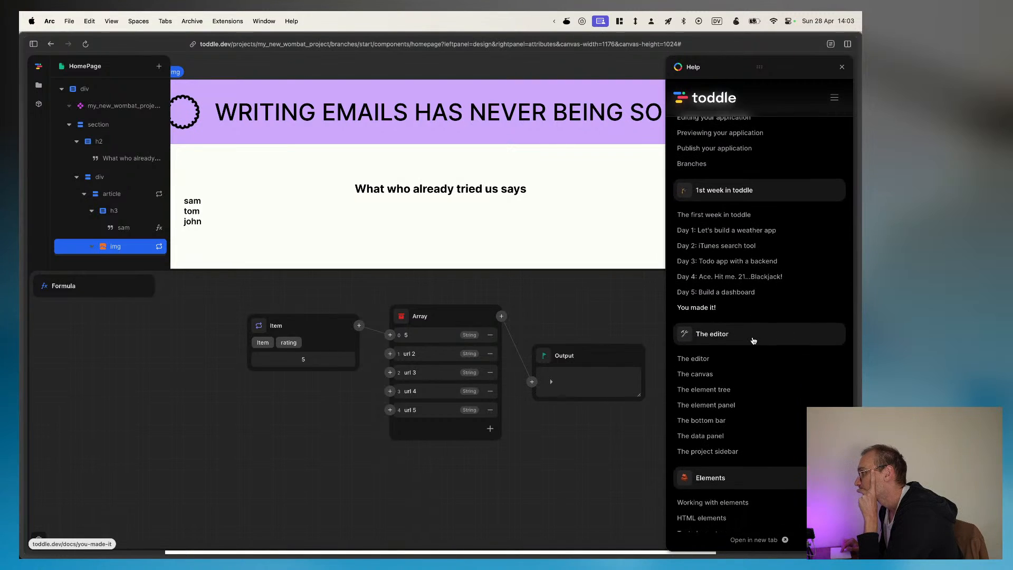
{"action": "scroll", "coordinate": [754, 358], "scroll_direction": "down", "scroll_amount": 5}
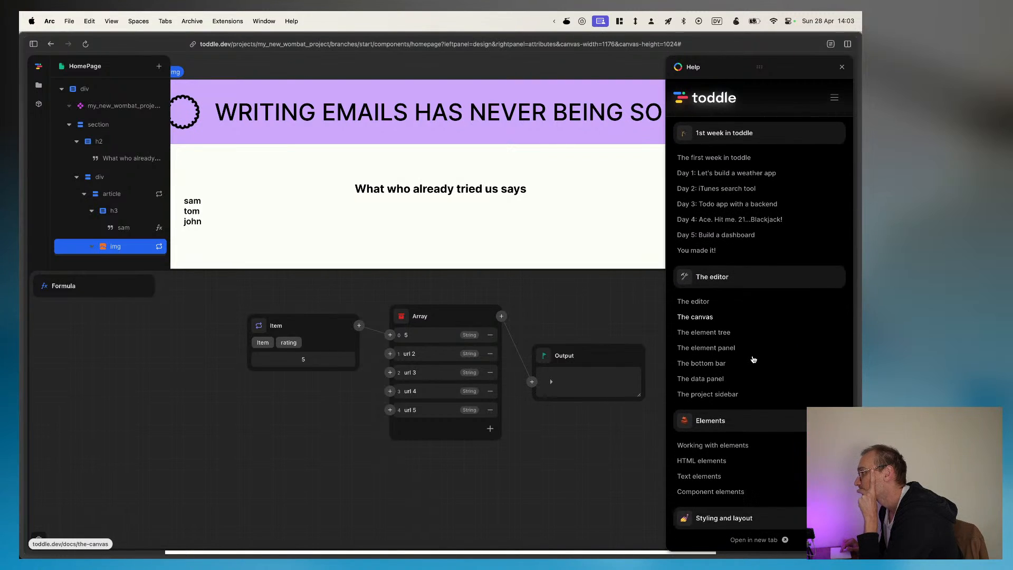
{"action": "scroll", "coordinate": [764, 420], "scroll_direction": "down", "scroll_amount": 9}
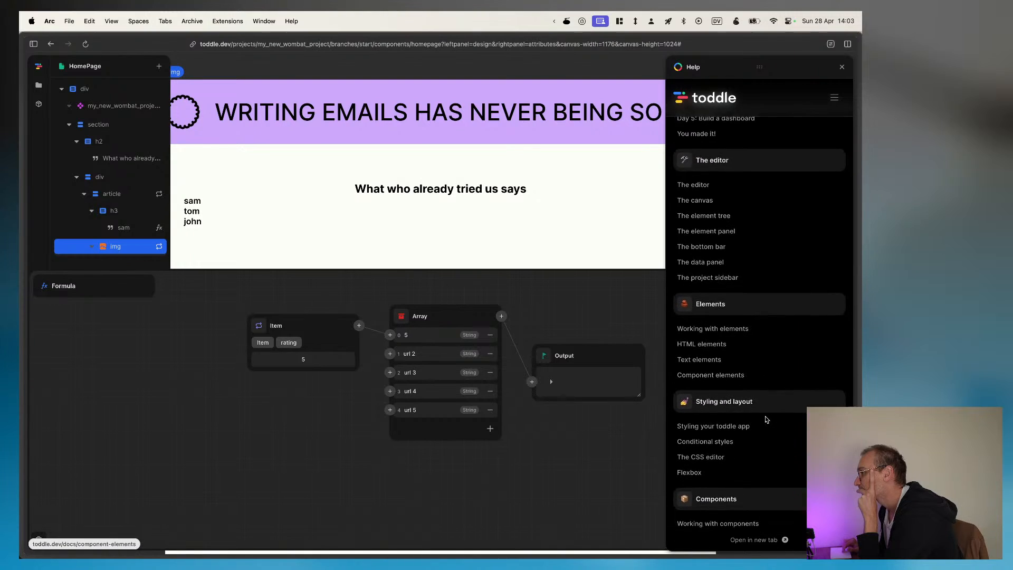
{"action": "scroll", "coordinate": [766, 420], "scroll_direction": "down", "scroll_amount": 3}
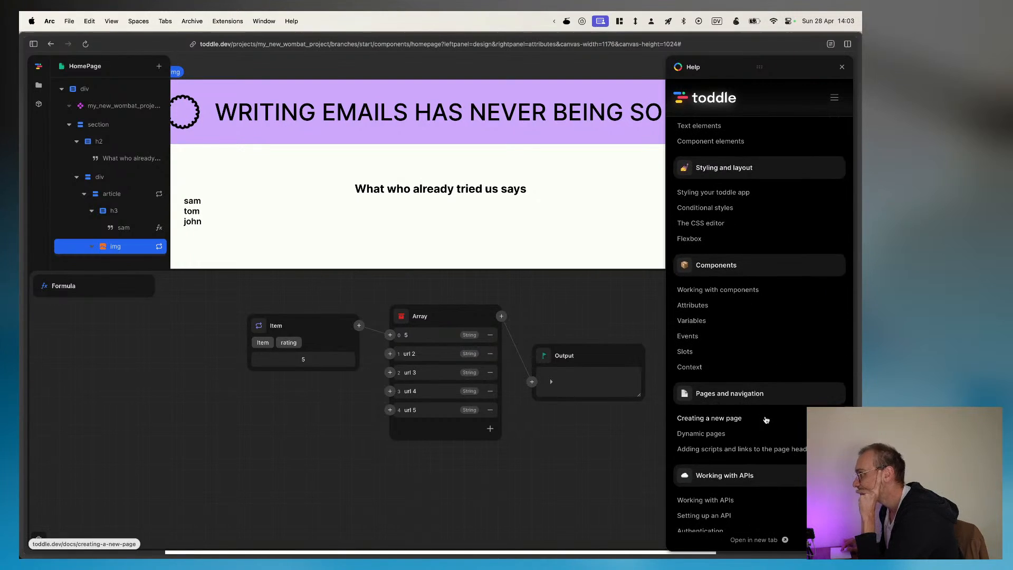
{"action": "scroll", "coordinate": [766, 420], "scroll_direction": "down", "scroll_amount": 2}
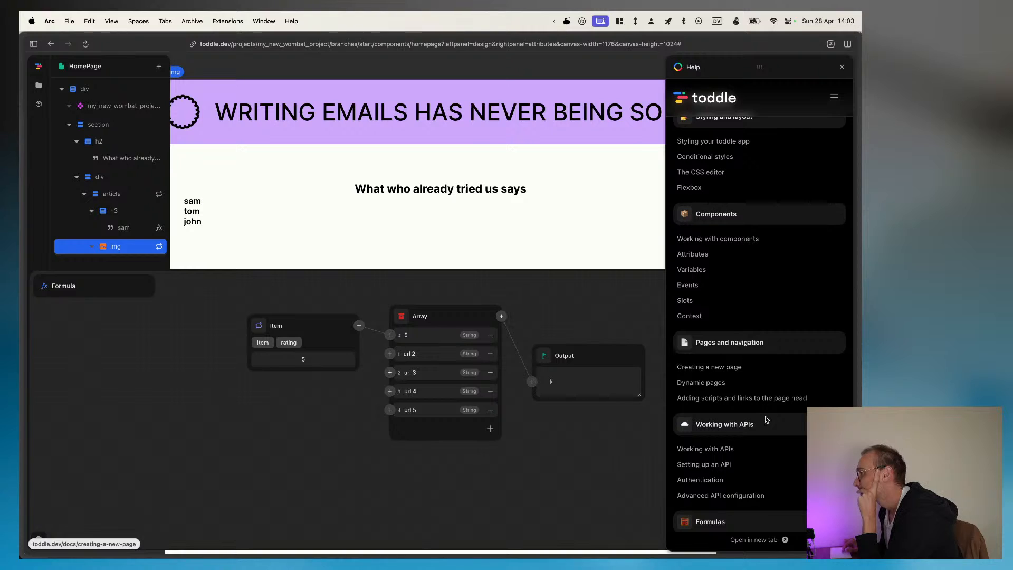
{"action": "scroll", "coordinate": [766, 420], "scroll_direction": "down", "scroll_amount": 7}
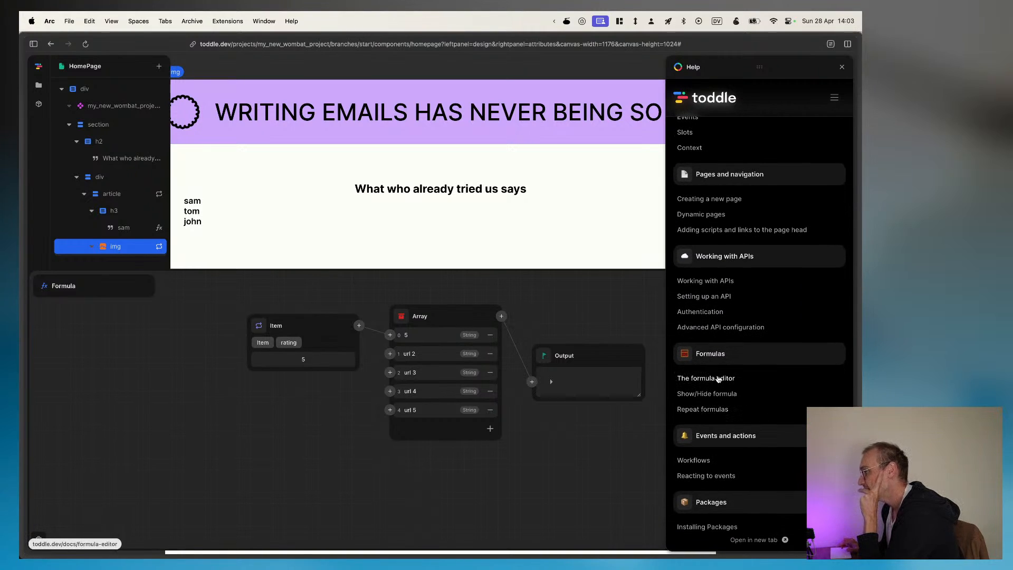
{"action": "left_click", "coordinate": [718, 379]}
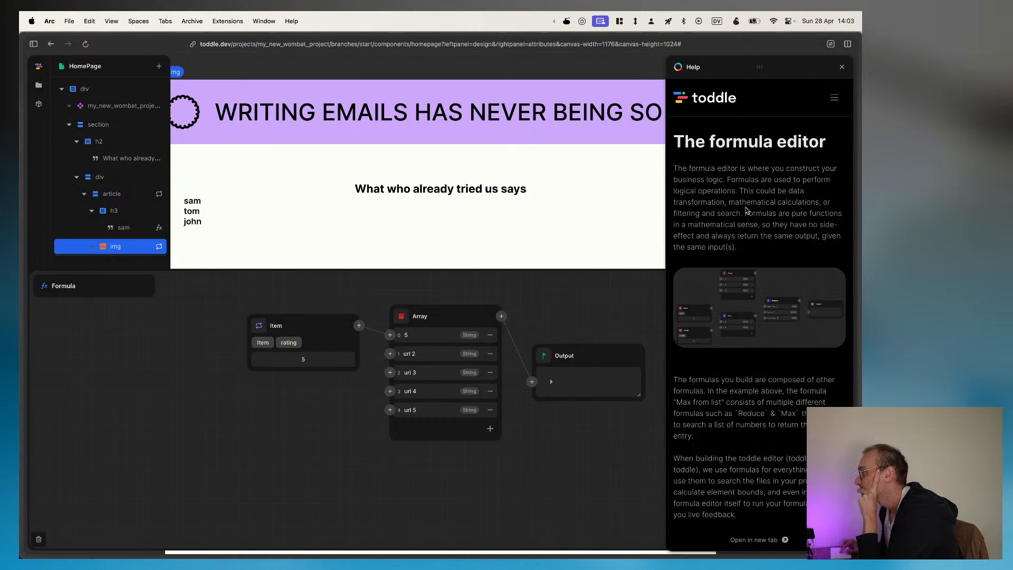
Step: Read The formula editor article, including its Reusable formulas, Further documentation and Custom formulas sections
{"action": "scroll", "coordinate": [791, 314], "scroll_direction": "down", "scroll_amount": 9}
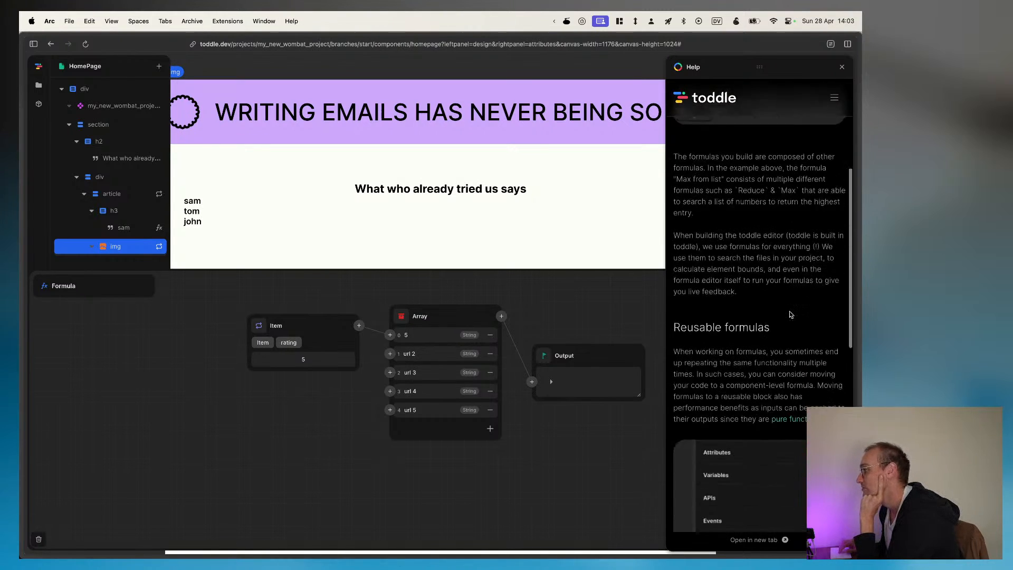
{"action": "scroll", "coordinate": [791, 314], "scroll_direction": "down", "scroll_amount": 6}
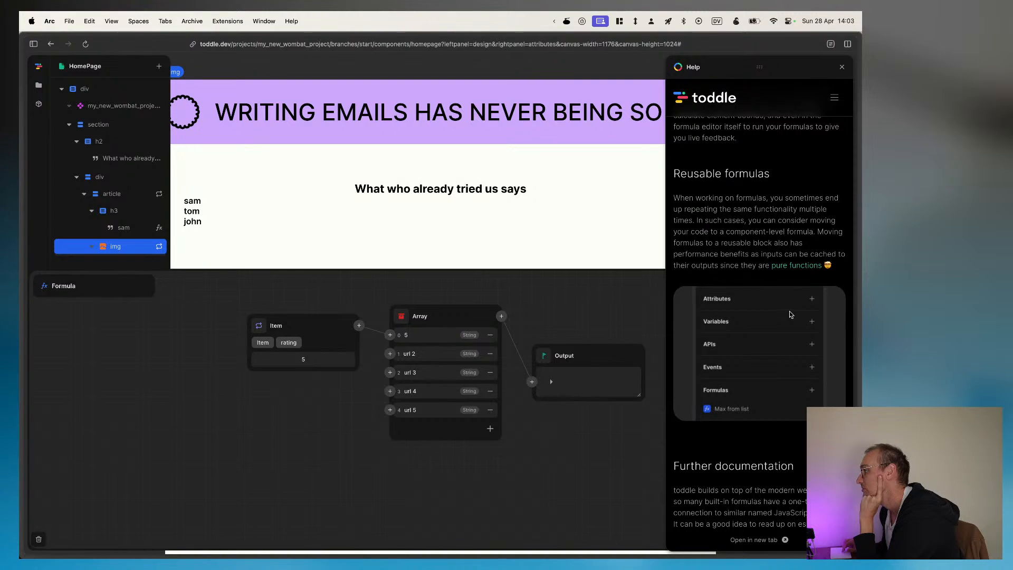
{"action": "scroll", "coordinate": [791, 315], "scroll_direction": "down", "scroll_amount": 5}
{"action": "scroll", "coordinate": [791, 314], "scroll_direction": "down", "scroll_amount": 7}
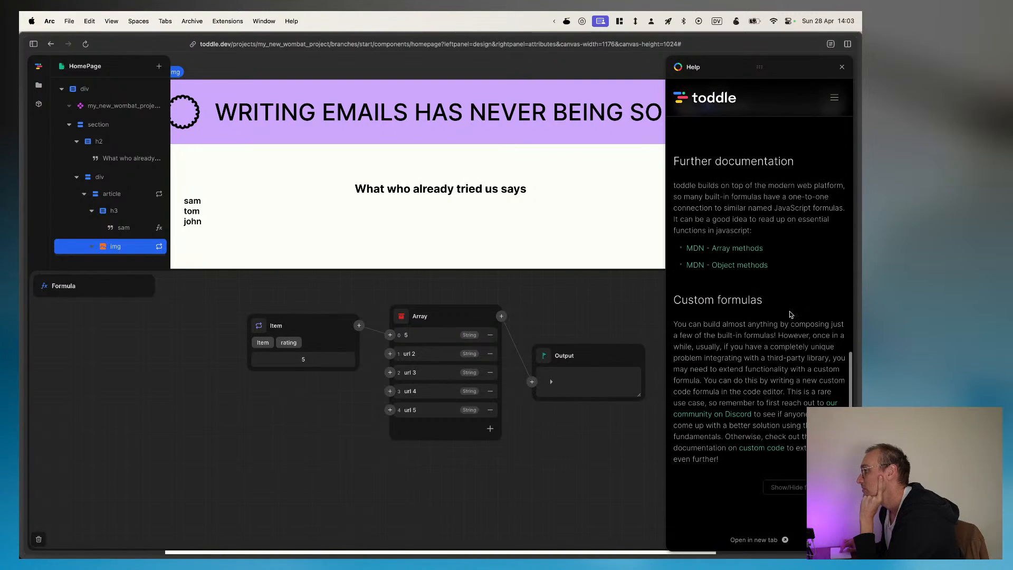
{"action": "scroll", "coordinate": [791, 315], "scroll_direction": "up", "scroll_amount": 10}
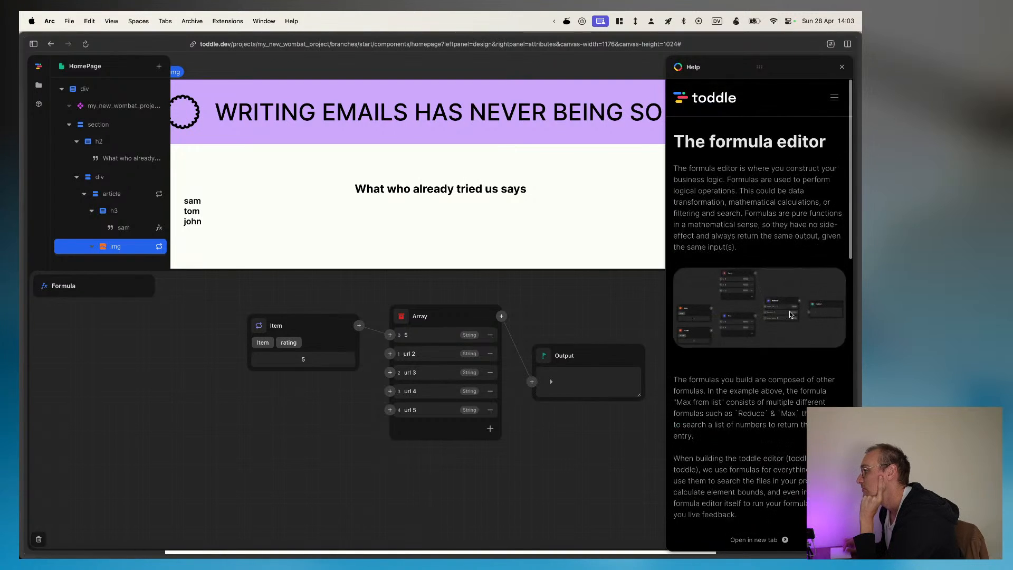
{"action": "scroll", "coordinate": [791, 314], "scroll_direction": "down", "scroll_amount": 10}
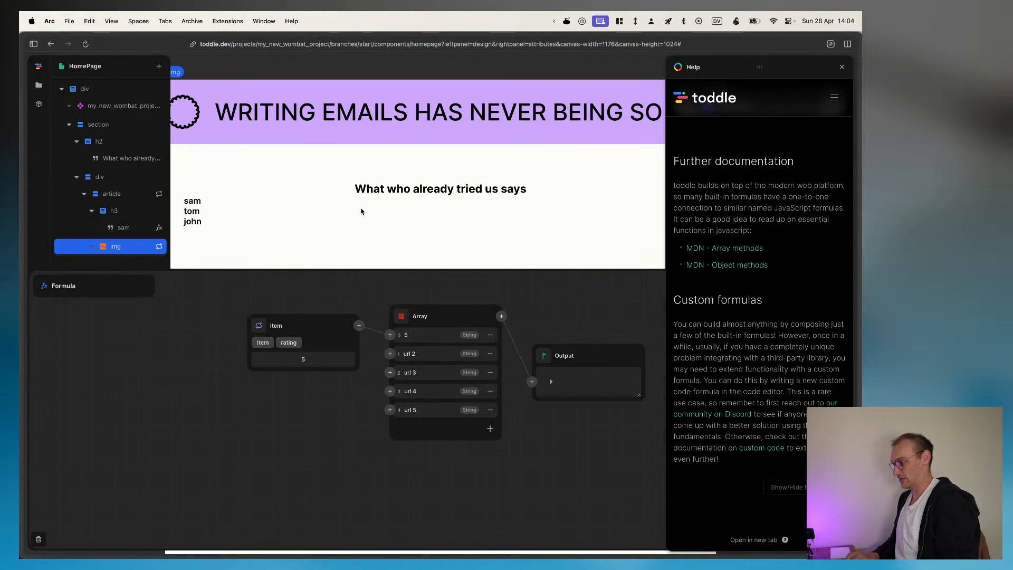
Step: Switch to YouTube in a new tab and search for toddle
{"action": "key", "text": "super+t"}
{"action": "type", "text": "yout"}
{"action": "key", "text": "Return"}
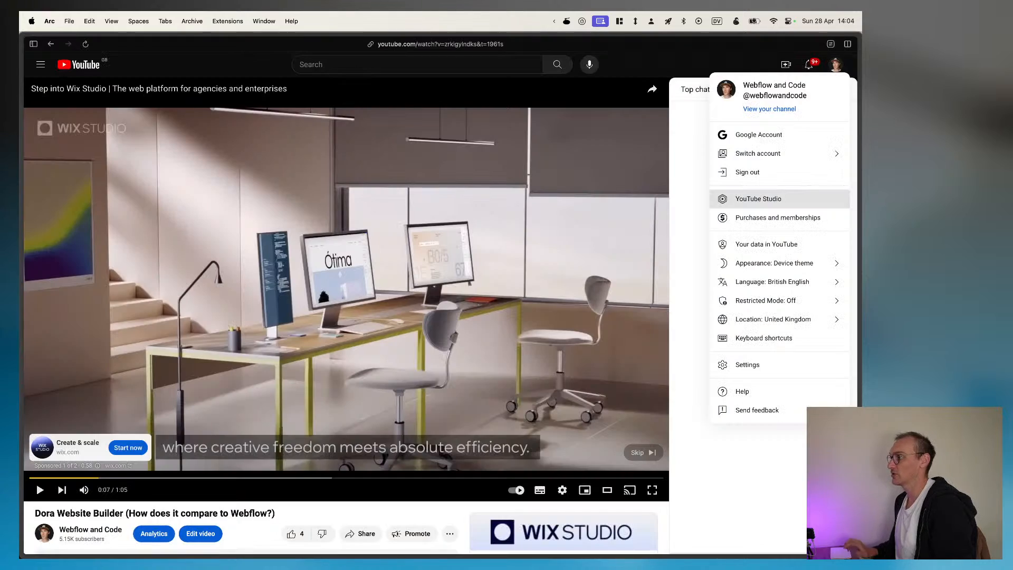
{"action": "left_click", "coordinate": [389, 64]}
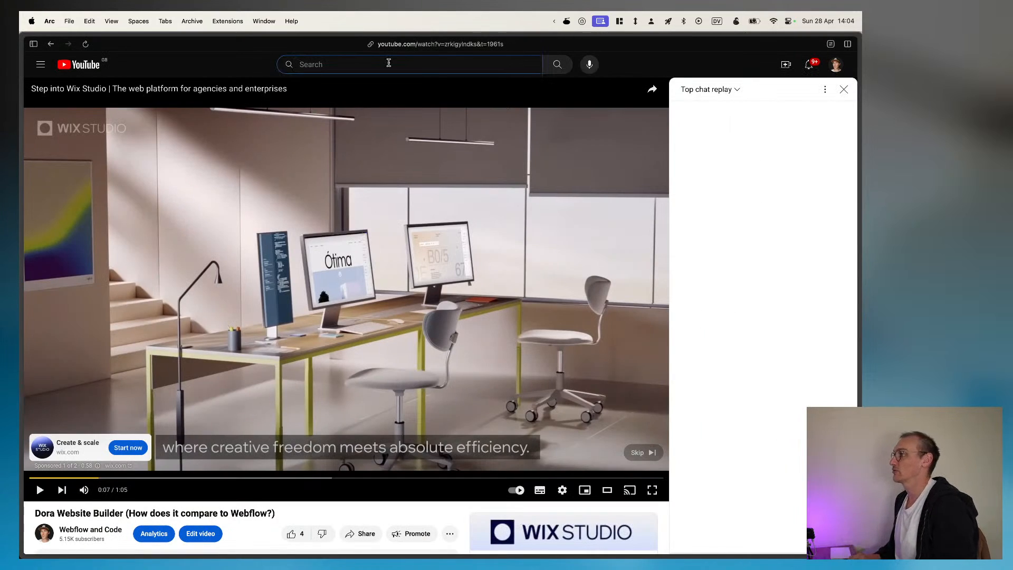
{"action": "type", "text": "toddle"}
{"action": "key", "text": "Return"}
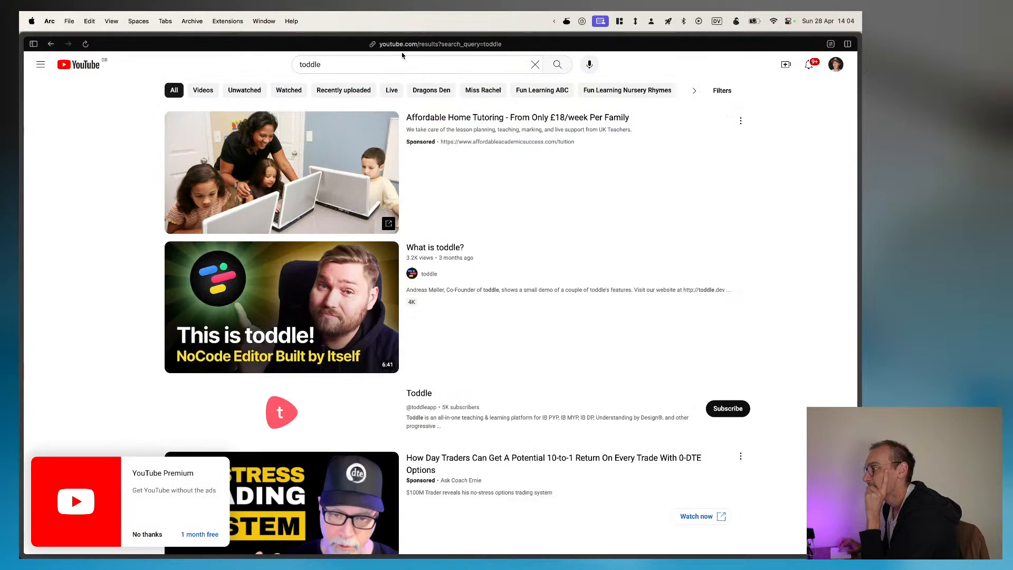
{"action": "left_click", "coordinate": [402, 62]}
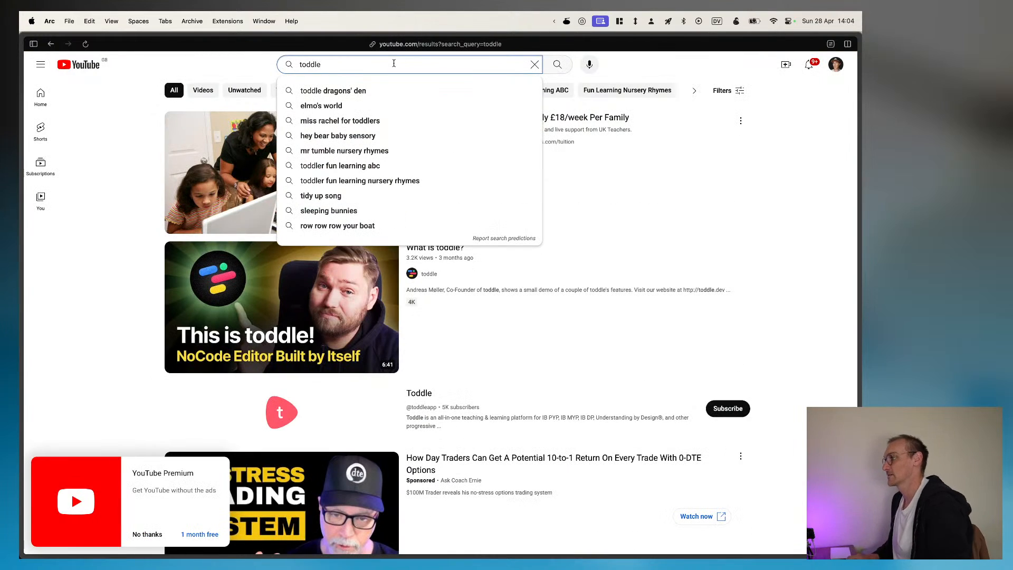
{"action": "left_click", "coordinate": [412, 273]}
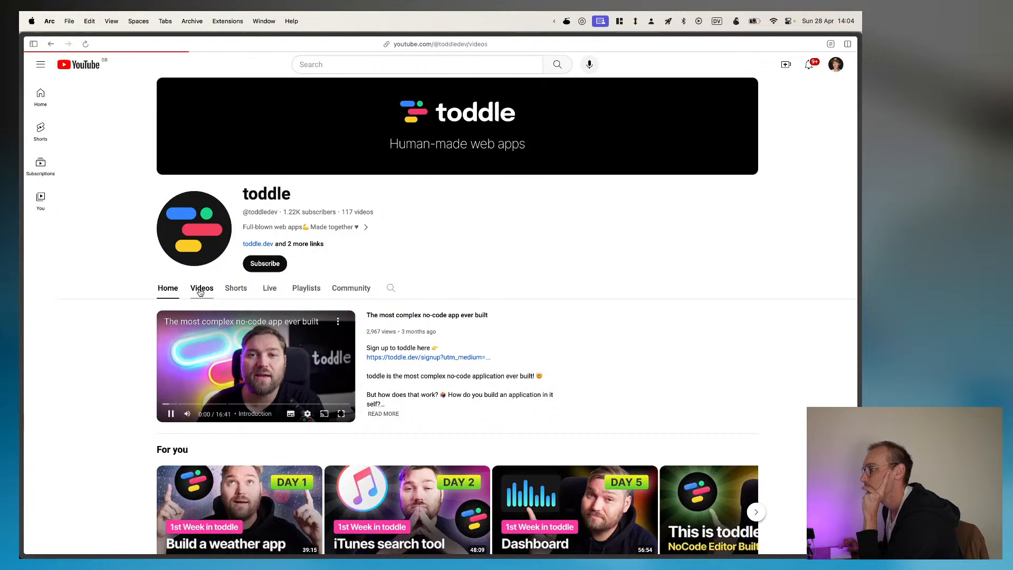
{"action": "left_click", "coordinate": [201, 289]}
Step: Browse the toddle channel's latest videos for a tutorial on formulas or selecting items from an array
{"action": "scroll", "coordinate": [119, 407], "scroll_direction": "down", "scroll_amount": 3}
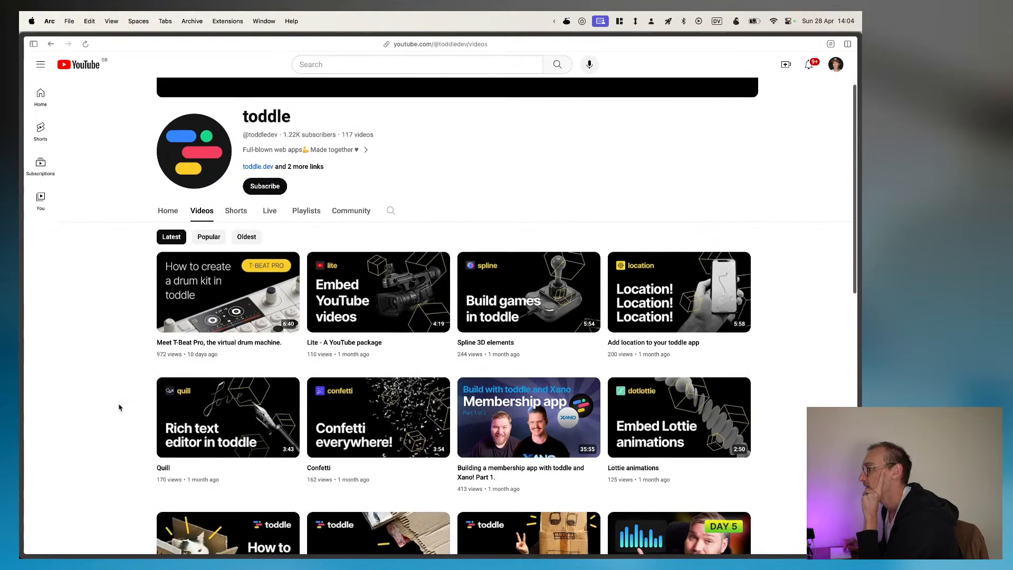
{"action": "scroll", "coordinate": [119, 407], "scroll_direction": "down", "scroll_amount": 3}
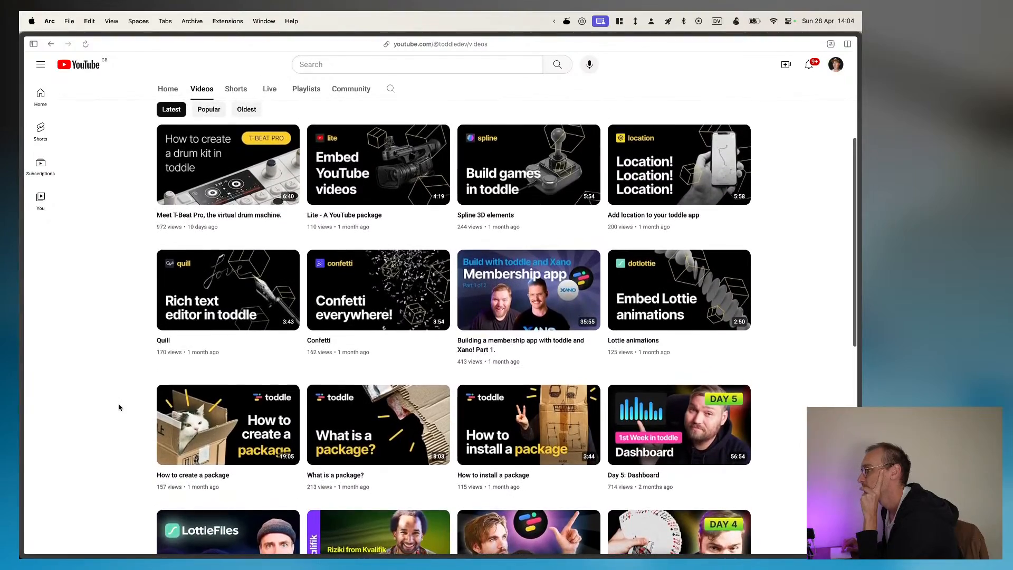
{"action": "scroll", "coordinate": [119, 407], "scroll_direction": "down", "scroll_amount": 12}
{"action": "scroll", "coordinate": [119, 407], "scroll_direction": "down", "scroll_amount": 15}
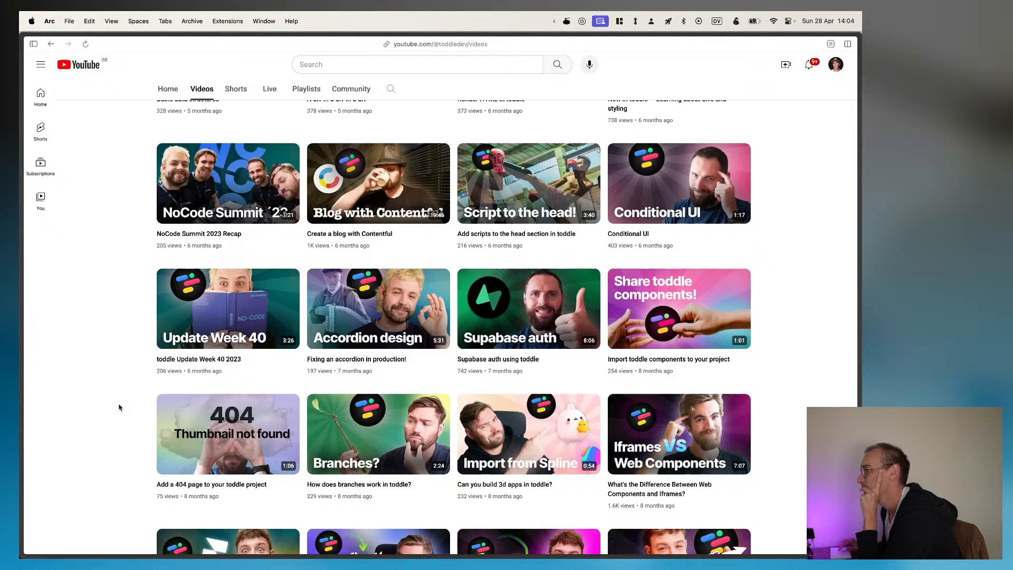
{"action": "scroll", "coordinate": [120, 407], "scroll_direction": "up", "scroll_amount": 2}
{"action": "scroll", "coordinate": [120, 407], "scroll_direction": "up", "scroll_amount": 5}
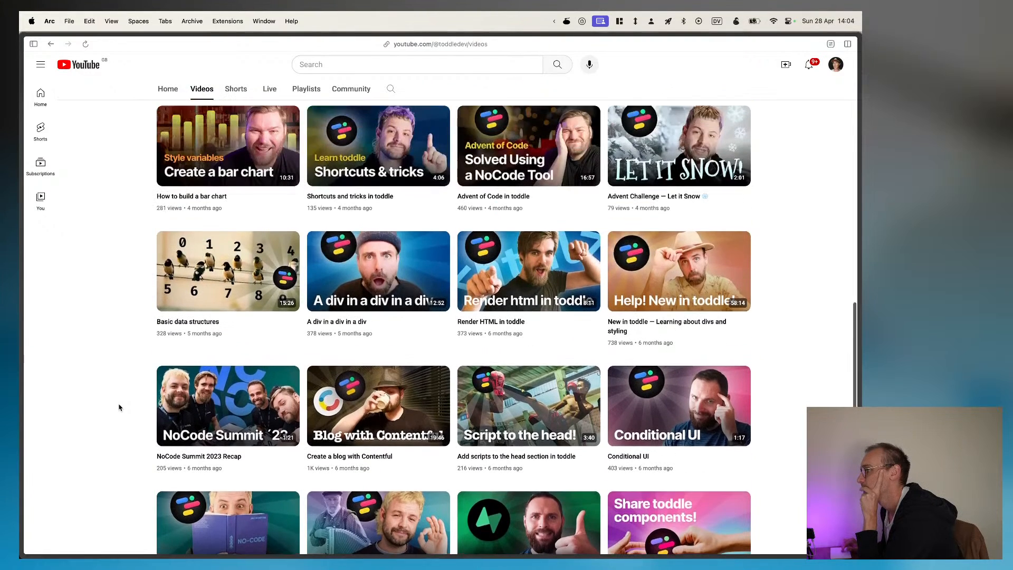
{"action": "scroll", "coordinate": [119, 407], "scroll_direction": "up", "scroll_amount": 1}
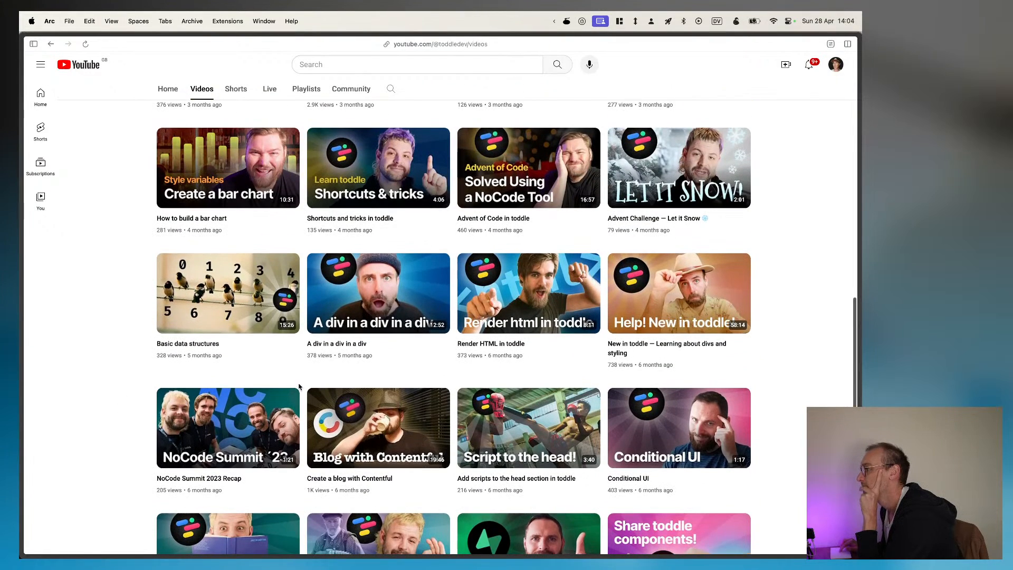
{"action": "scroll", "coordinate": [309, 377], "scroll_direction": "up", "scroll_amount": 2}
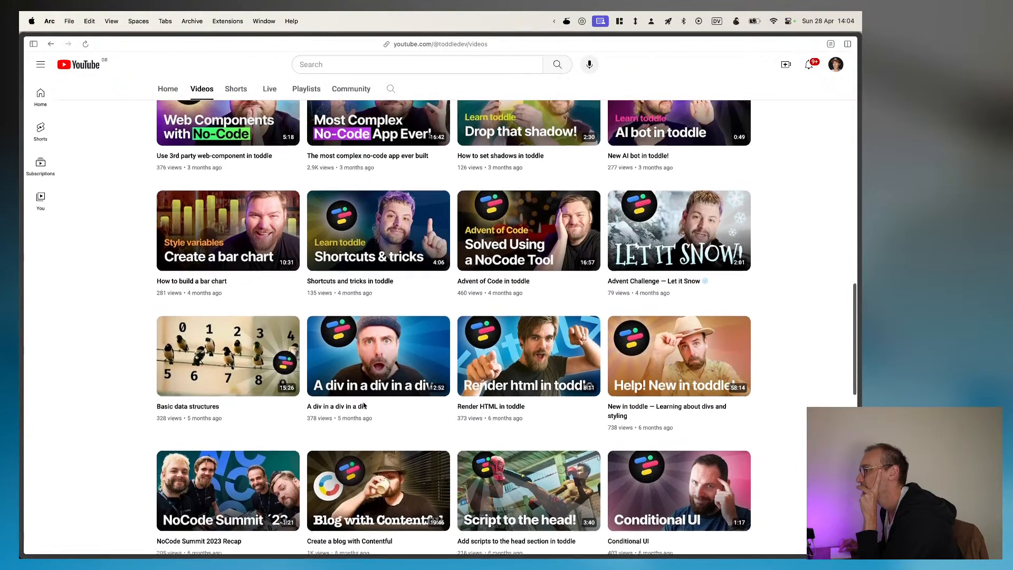
{"action": "scroll", "coordinate": [363, 405], "scroll_direction": "up", "scroll_amount": 2}
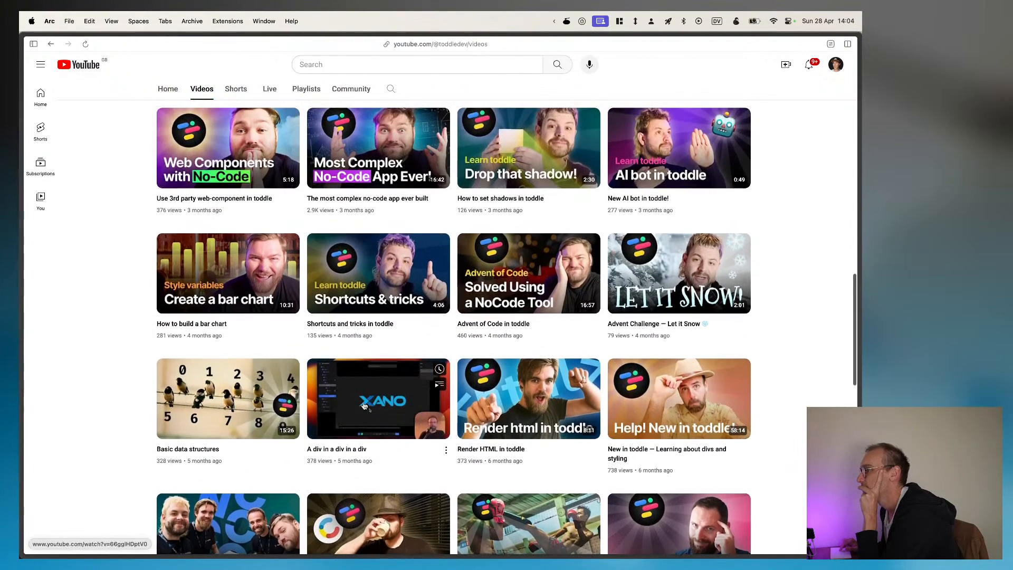
{"action": "scroll", "coordinate": [363, 405], "scroll_direction": "up", "scroll_amount": 4}
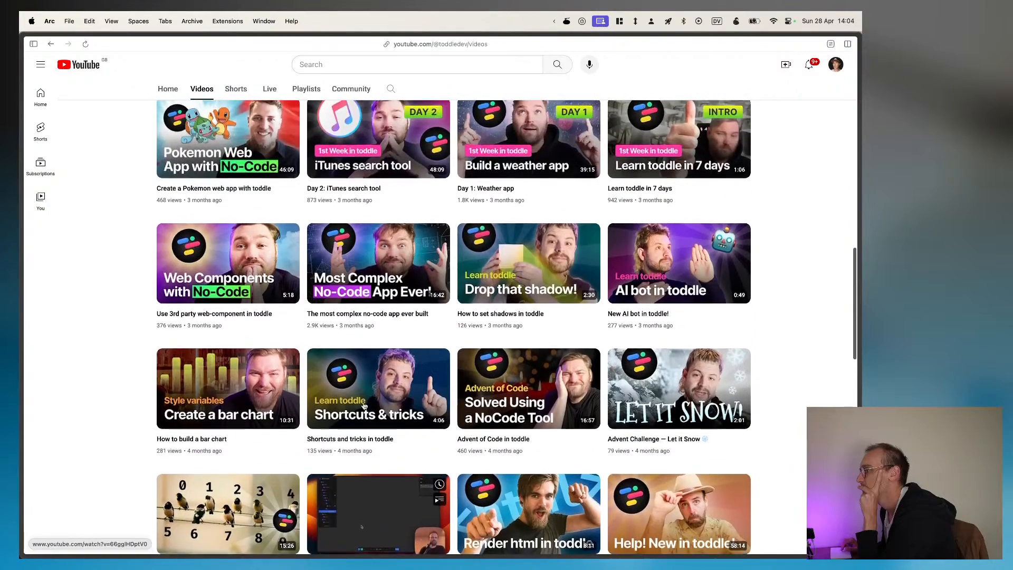
{"action": "scroll", "coordinate": [364, 405], "scroll_direction": "up", "scroll_amount": 15}
Step: Search within the toddle channel for formula and open the video 9. A Deep dive on formulas
{"action": "left_click", "coordinate": [390, 289]}
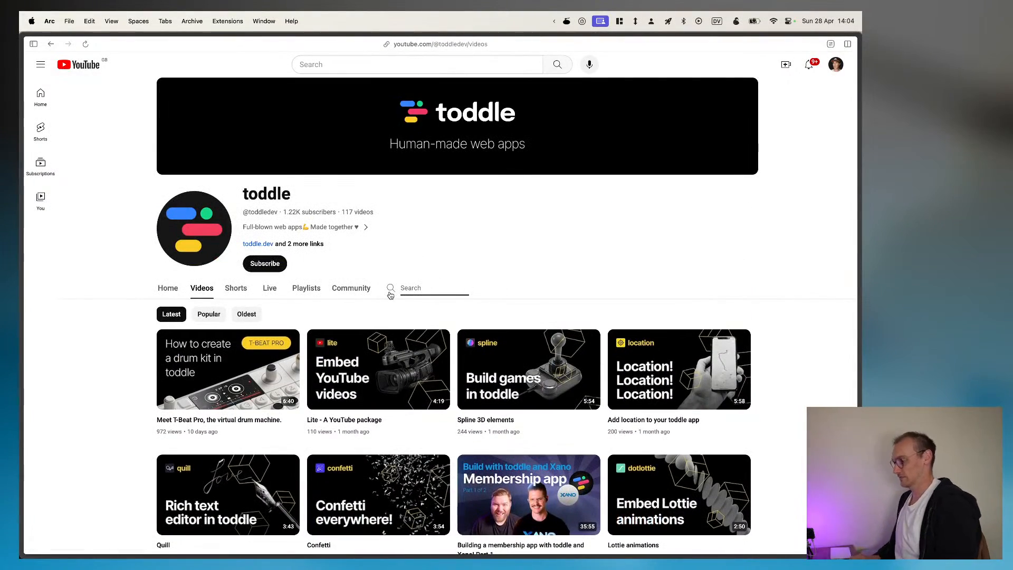
{"action": "type", "text": "formula"}
{"action": "key", "text": "Return"}
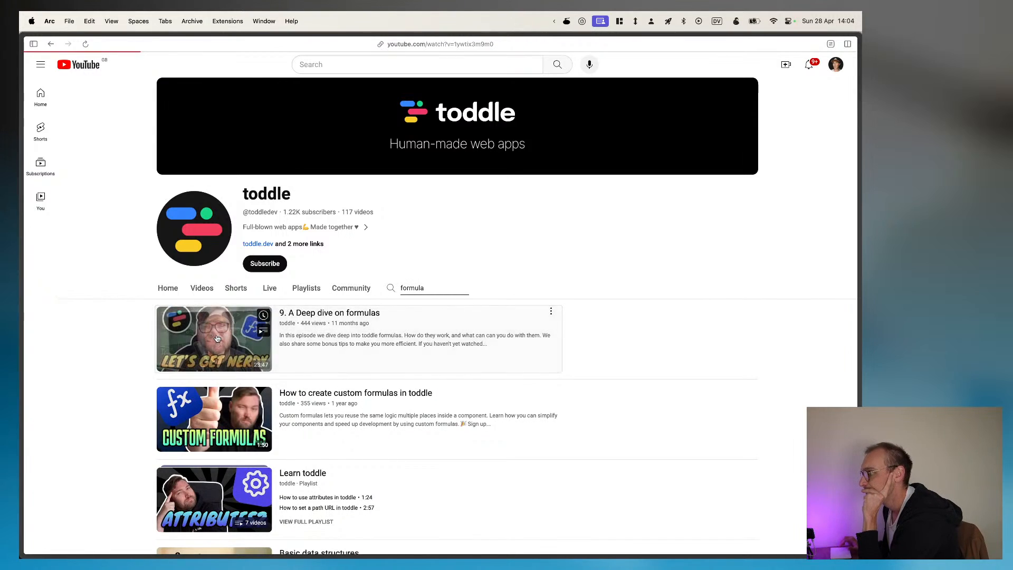
{"action": "left_click", "coordinate": [241, 328]}
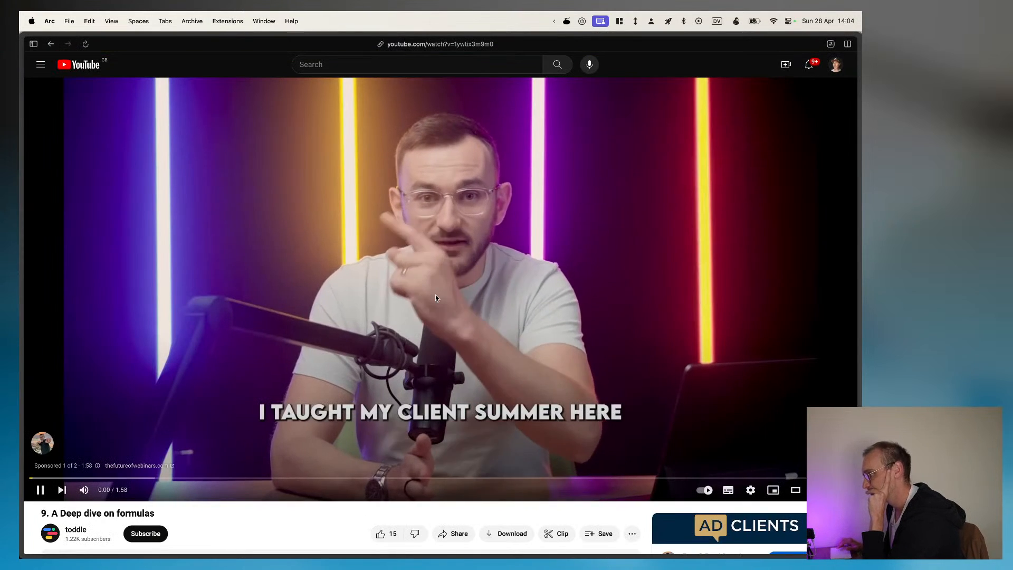
Step: Lower the sound volume and change the playback speed of the formulas video
{"action": "key", "text": "XF86AudioLowerVolume"}
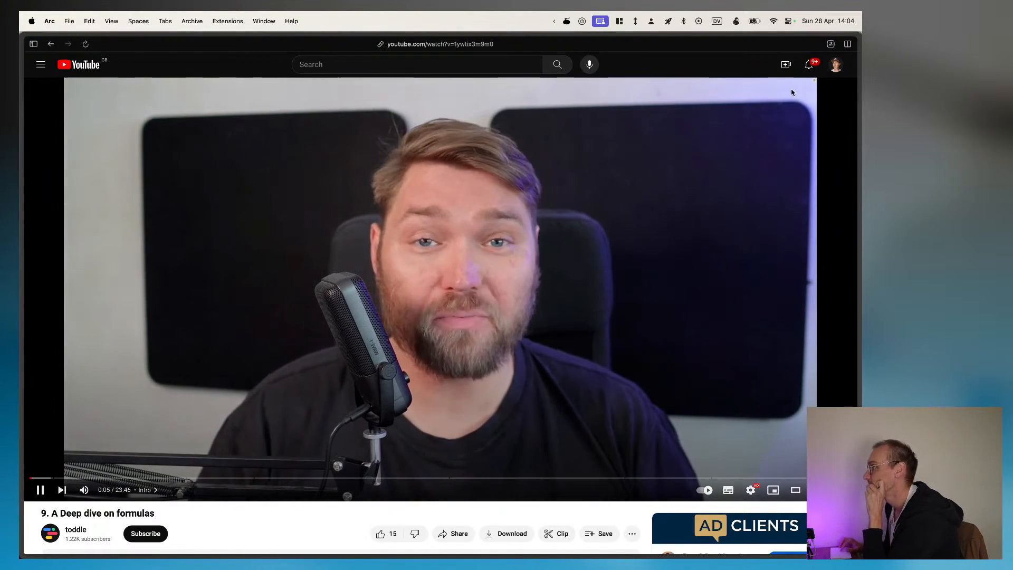
{"action": "left_click", "coordinate": [754, 496]}
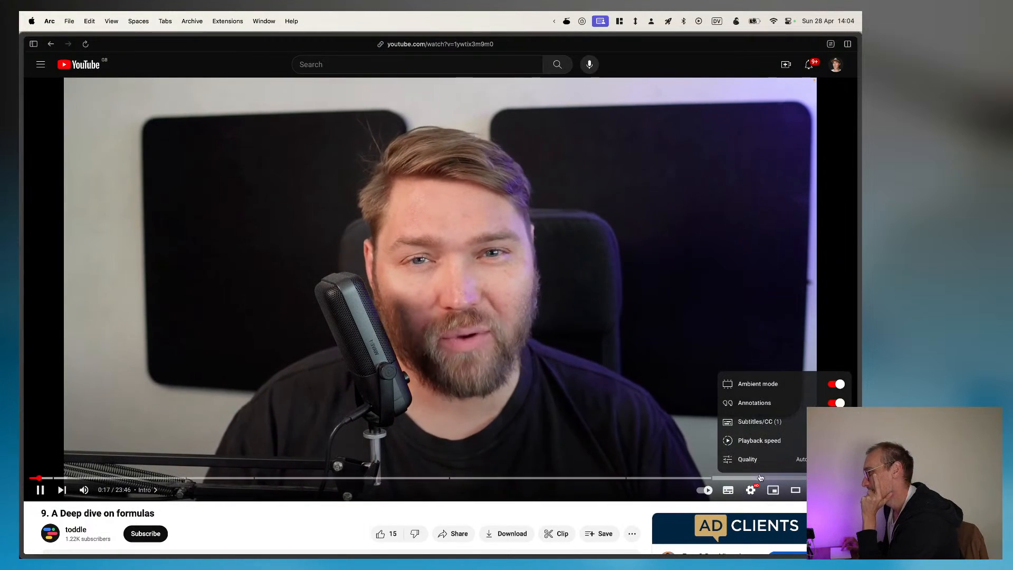
{"action": "left_click", "coordinate": [775, 440]}
{"action": "left_click", "coordinate": [757, 421]}
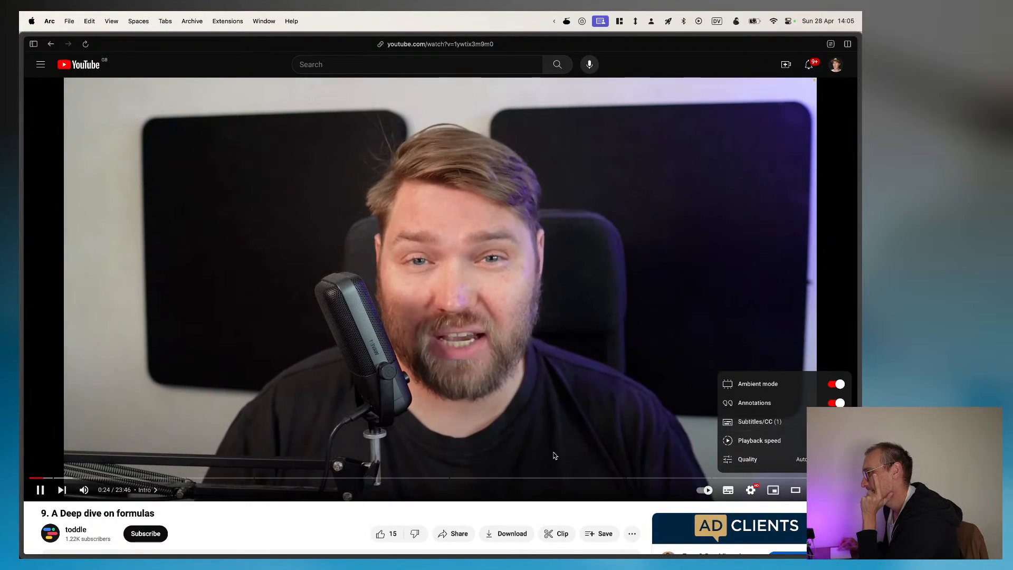
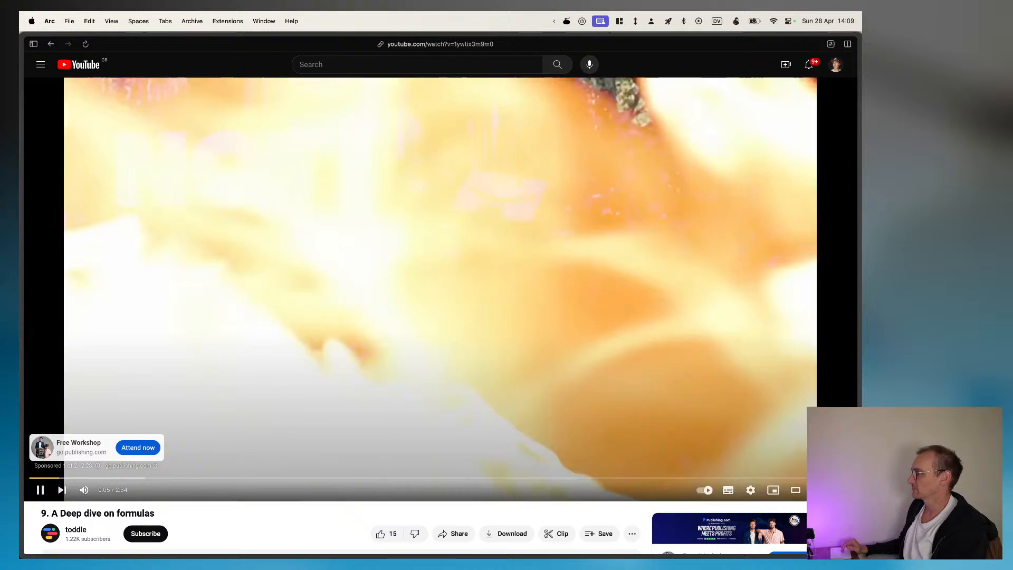
Step: Skip the advert, watch the formulas video into its Data structures chapter, and return to the my_new_wombat_project editor
{"action": "left_click", "coordinate": [827, 448]}
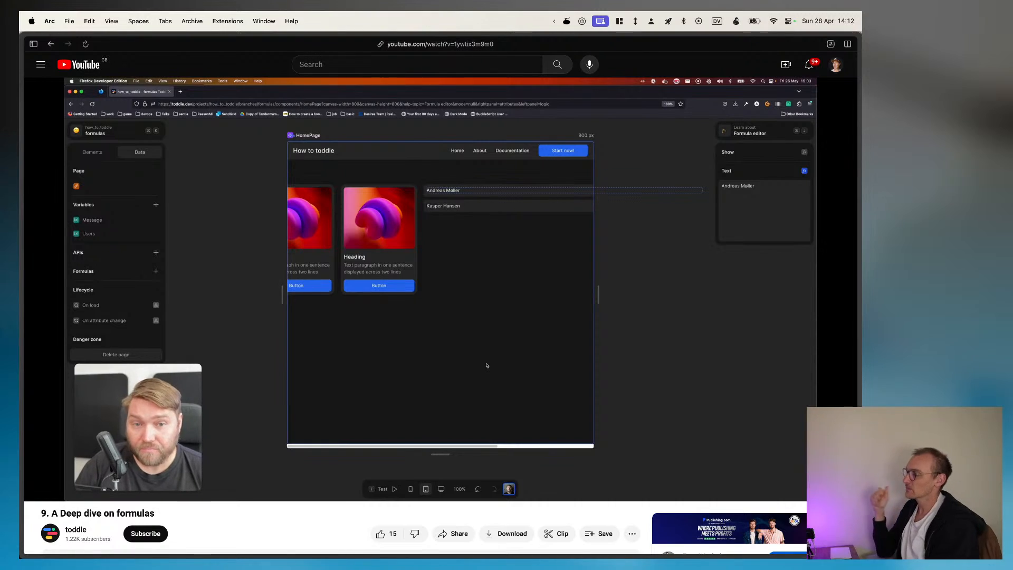
{"action": "left_click", "coordinate": [48, 494]}
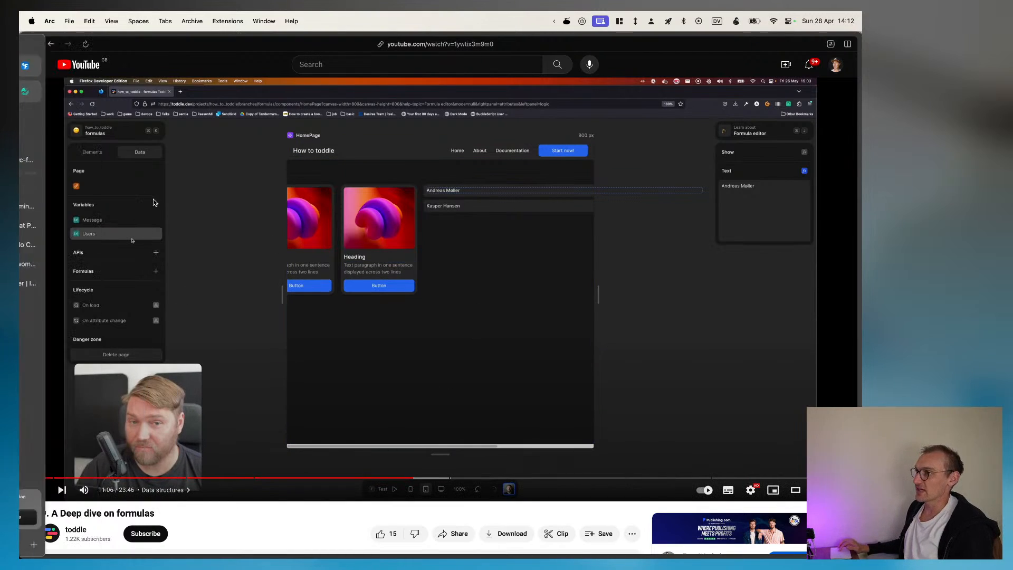
{"action": "left_click", "coordinate": [53, 230]}
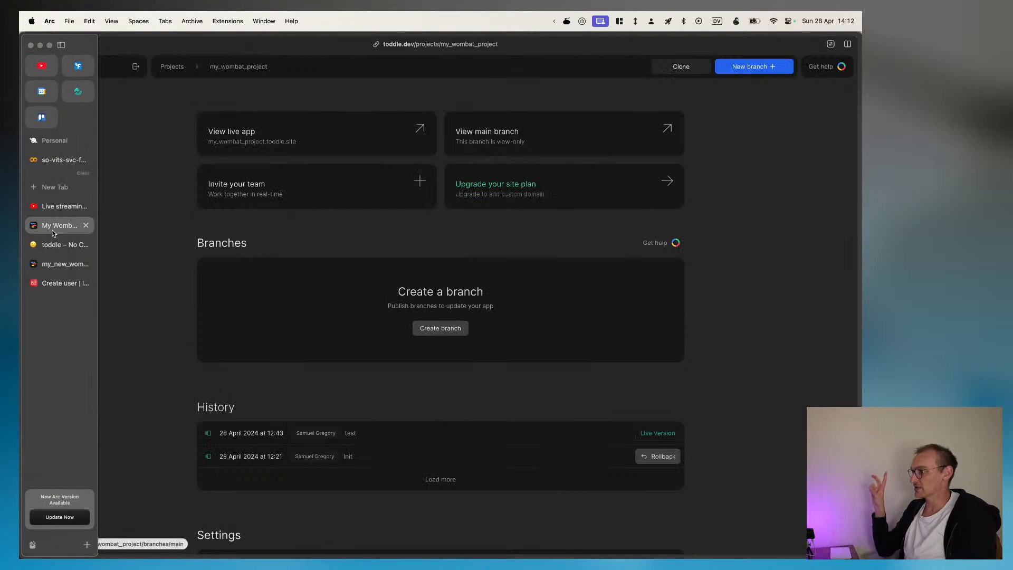
{"action": "left_click", "coordinate": [60, 263]}
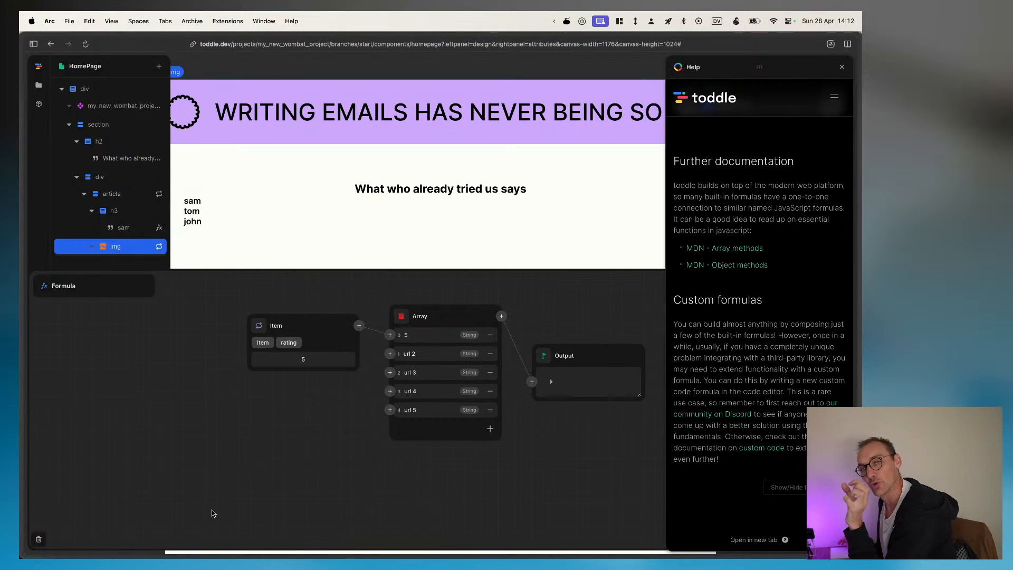
Step: Close the image formula editor and inspect the reviewers action's code, arguments and events
{"action": "left_click", "coordinate": [178, 372]}
{"action": "left_click", "coordinate": [38, 85]}
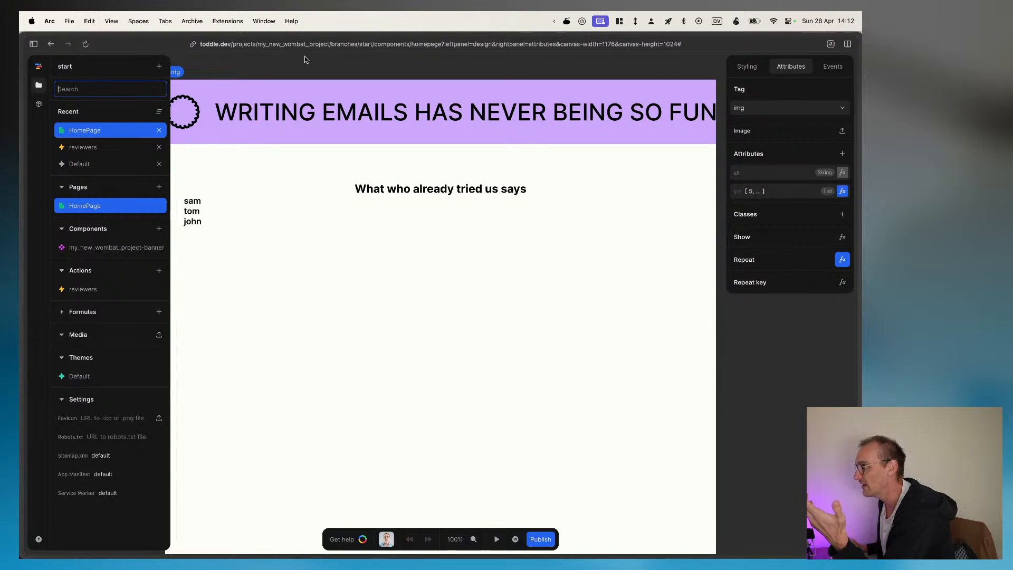
{"action": "left_click", "coordinate": [299, 71]}
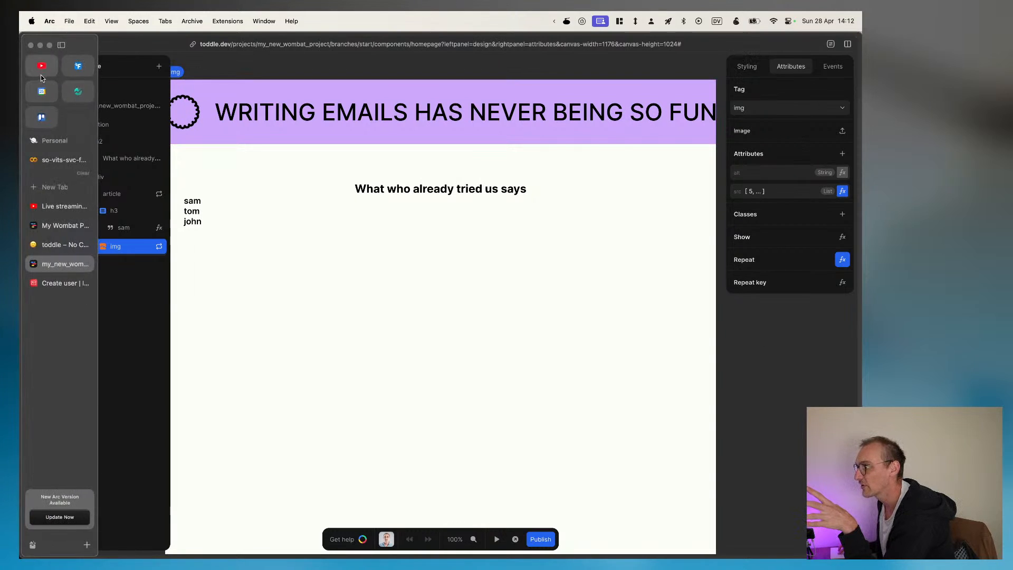
{"action": "left_click", "coordinate": [38, 87]}
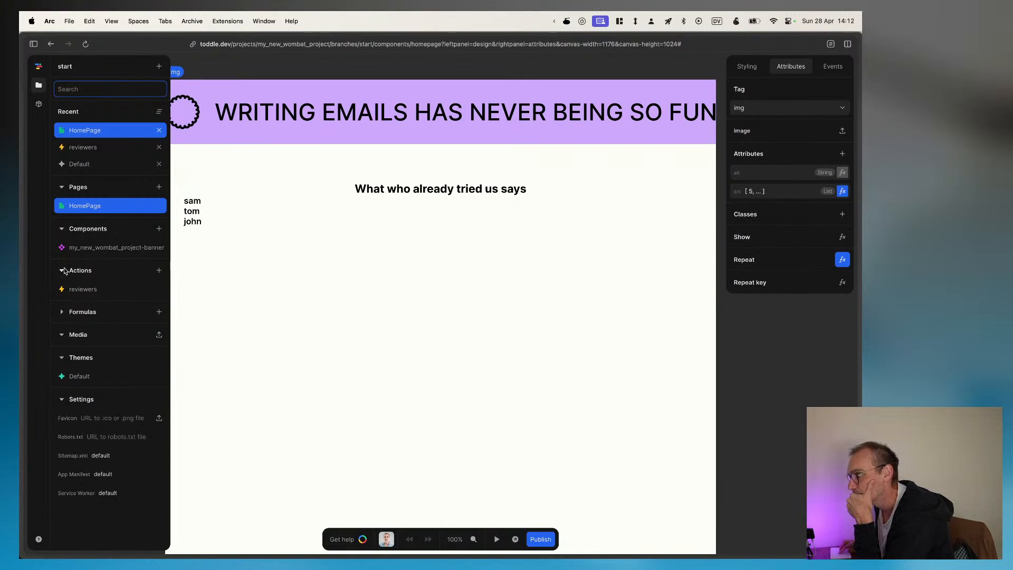
{"action": "left_click", "coordinate": [150, 294]}
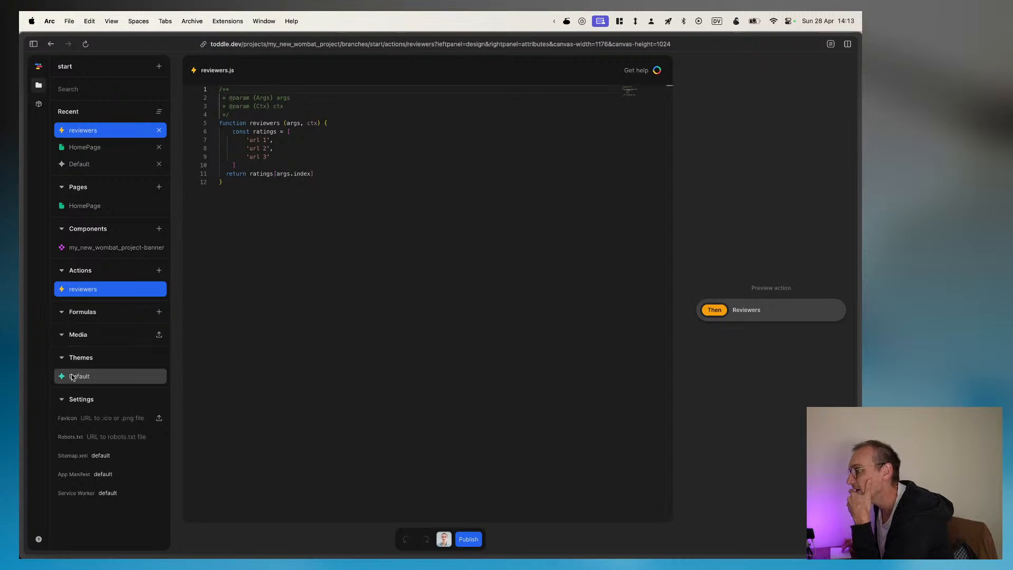
{"action": "left_click", "coordinate": [40, 87]}
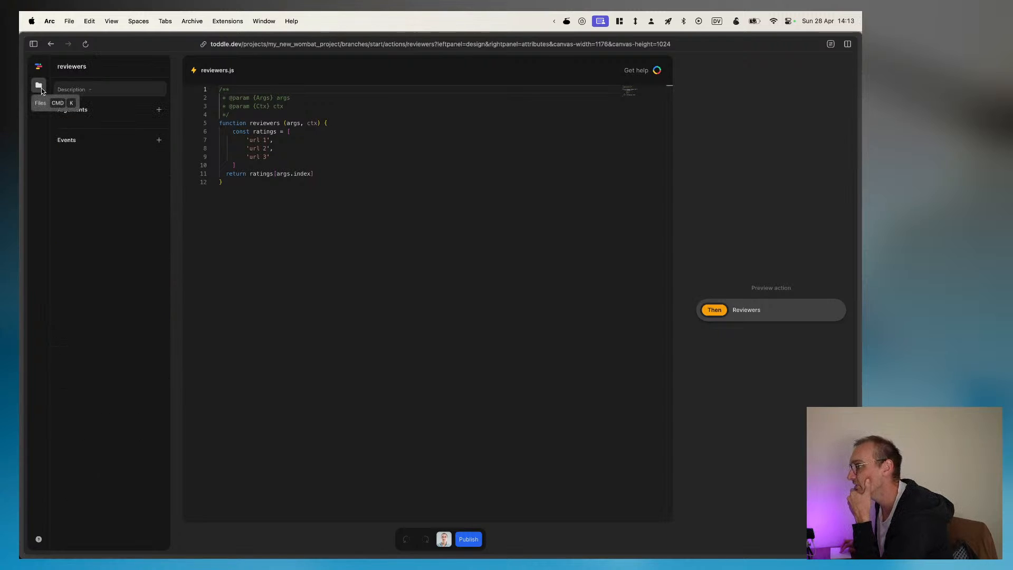
{"action": "left_click", "coordinate": [158, 110]}
{"action": "left_click", "coordinate": [159, 130]}
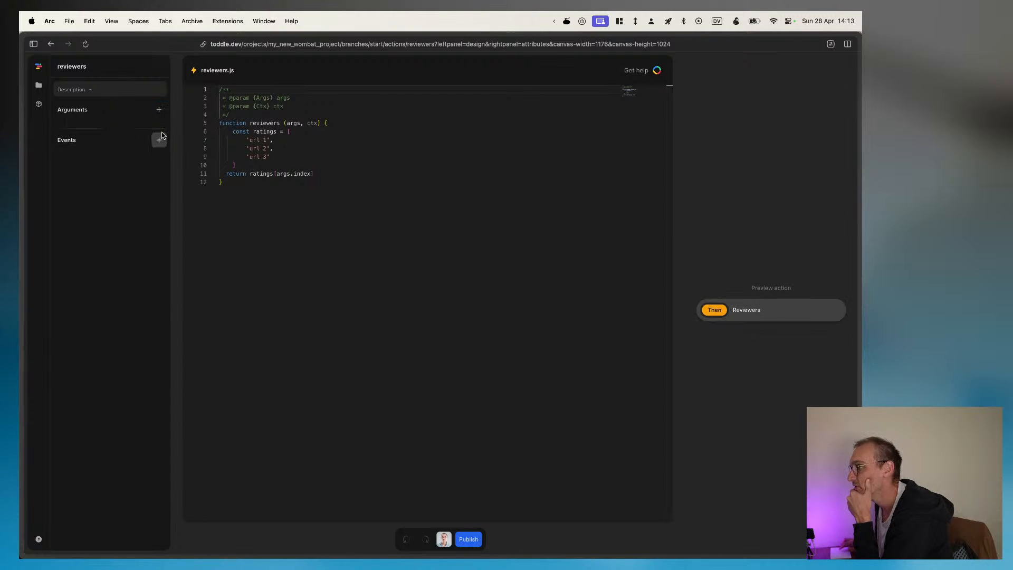
{"action": "left_click", "coordinate": [41, 87]}
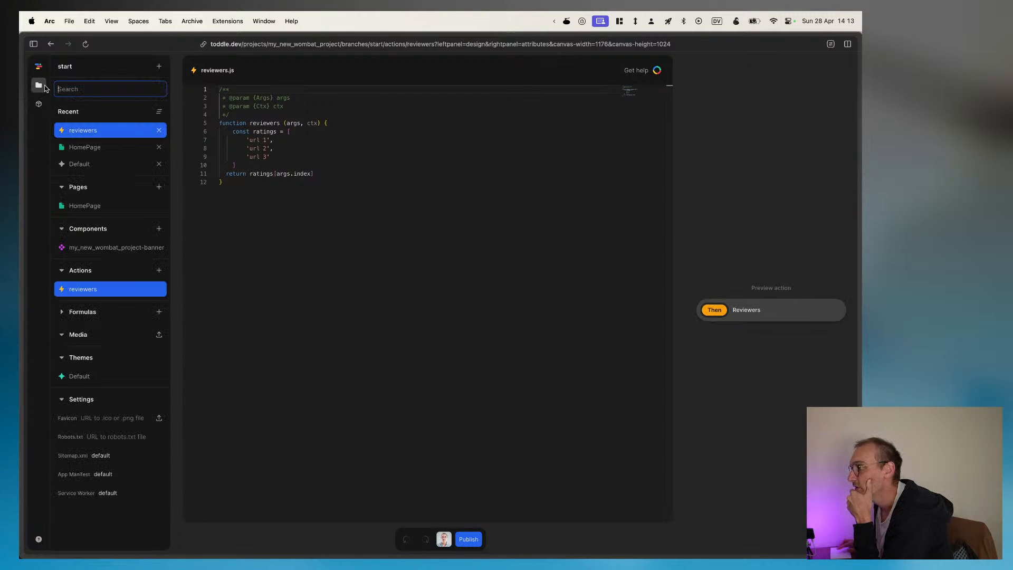
Step: Add a page variable named Reviewers to the HomePage
{"action": "left_click", "coordinate": [99, 147]}
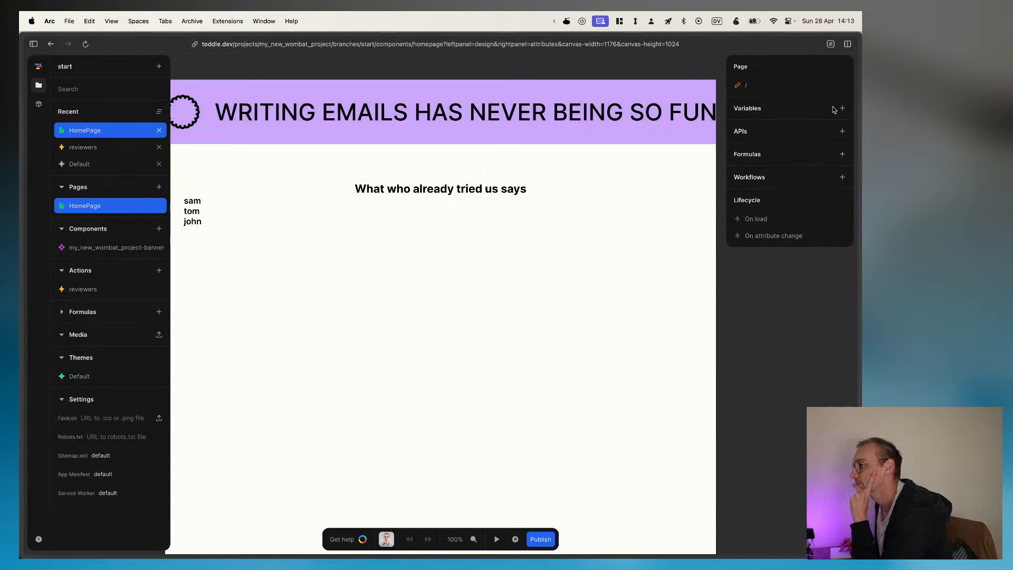
{"action": "left_click", "coordinate": [842, 109]}
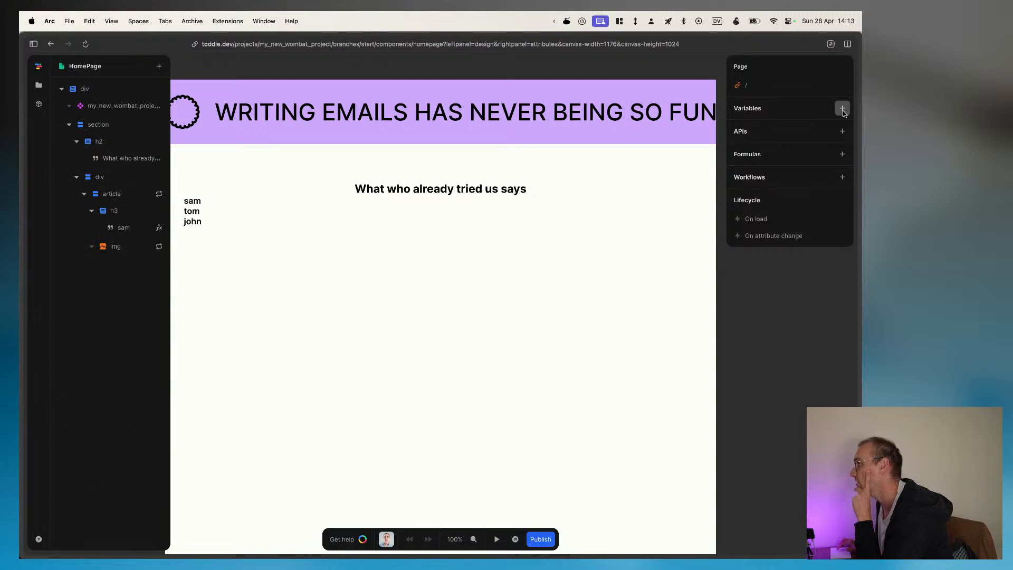
{"action": "left_click", "coordinate": [843, 110]}
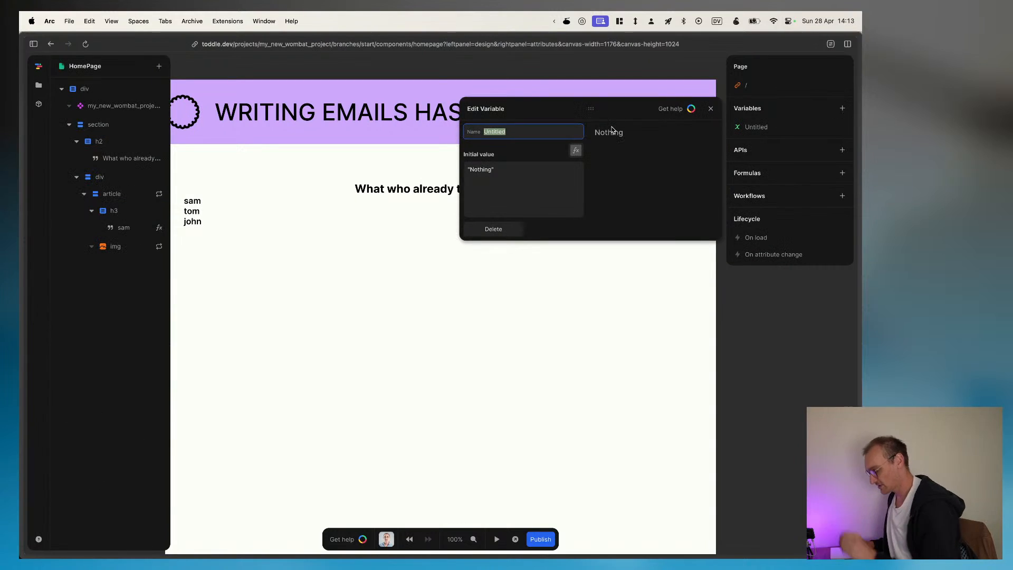
{"action": "type", "text": "Use"}
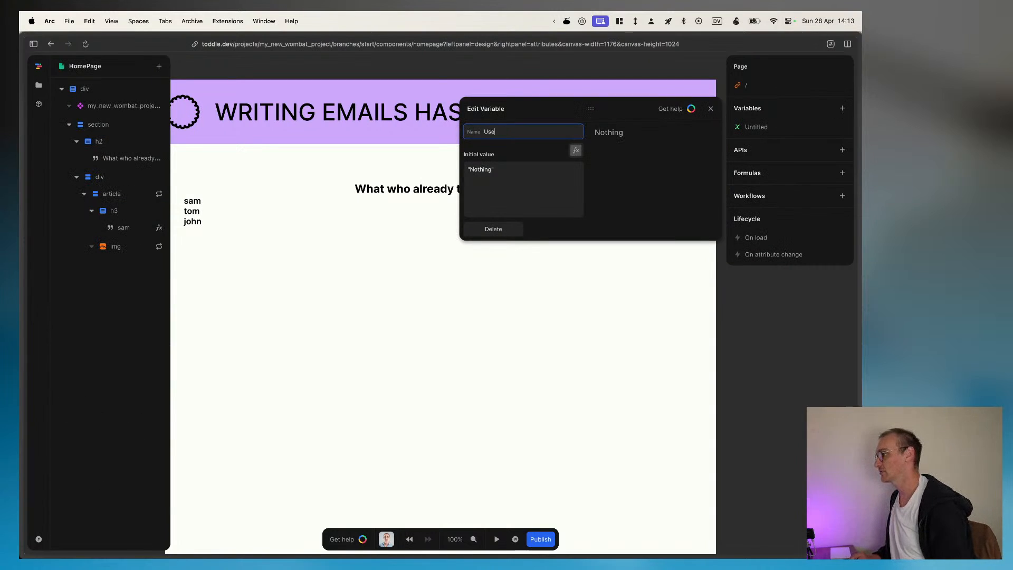
{"action": "type", "text": "rs"}
{"action": "key", "text": "super+a"}
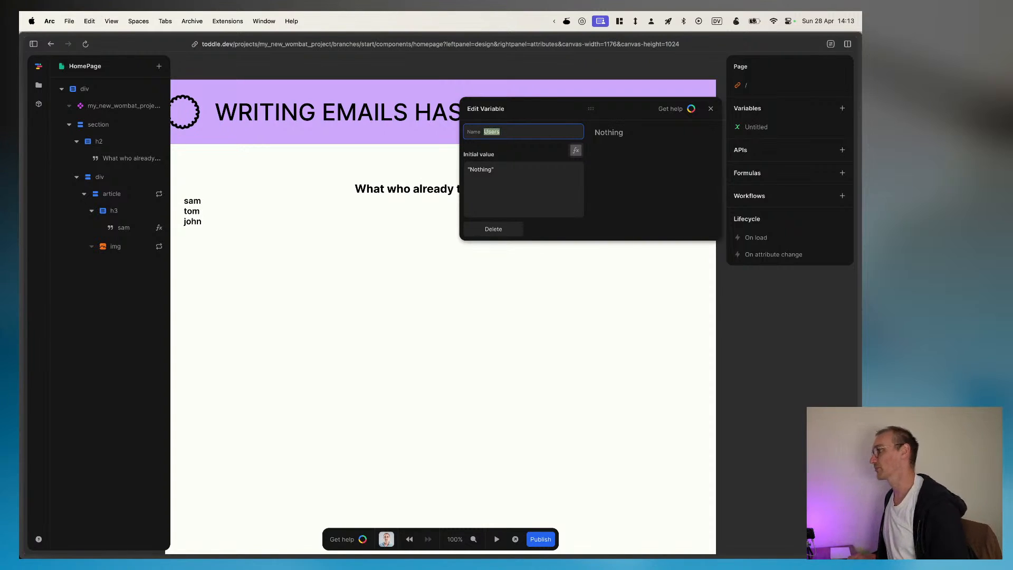
{"action": "type", "text": "Review"}
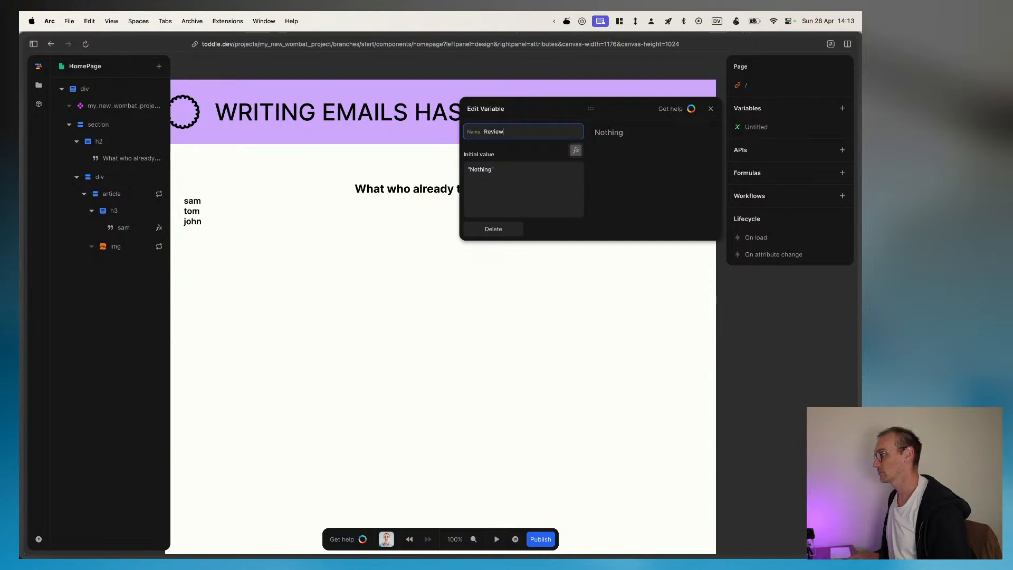
Step: Build the Reviewers variable's initial value as an array formula containing one object item
{"action": "left_click", "coordinate": [576, 151]}
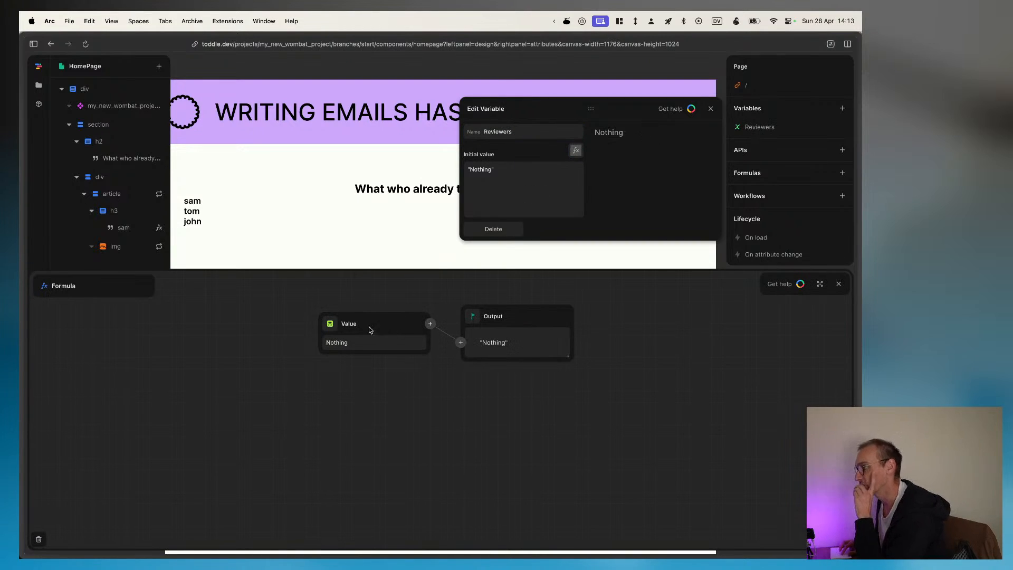
{"action": "left_click", "coordinate": [341, 324]}
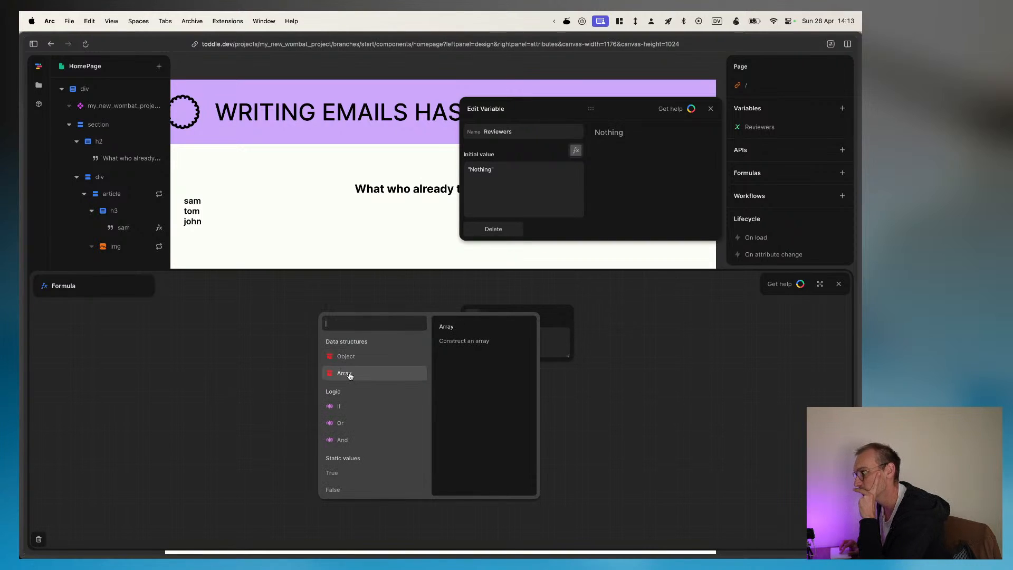
{"action": "left_click", "coordinate": [342, 357]}
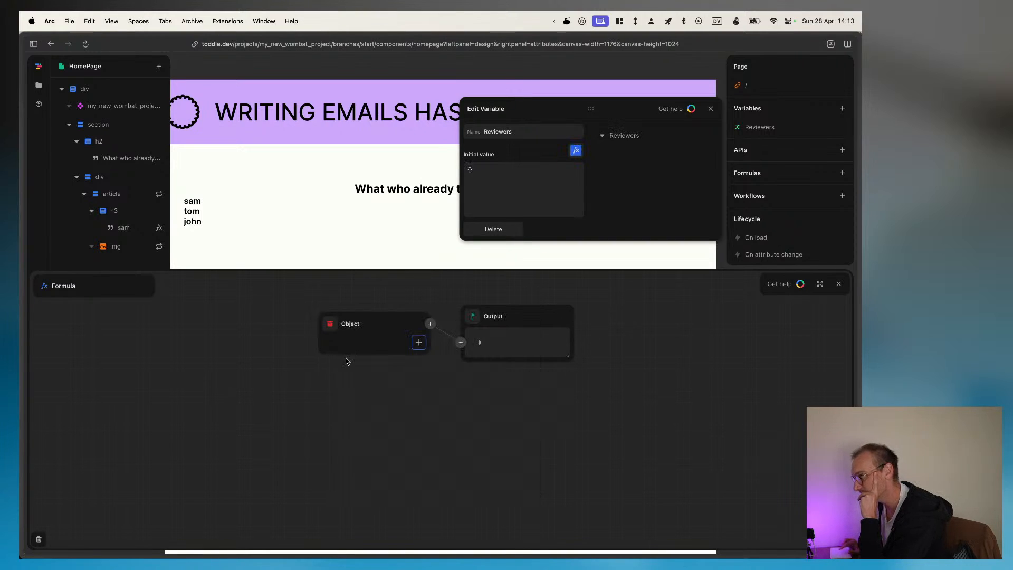
{"action": "left_click", "coordinate": [329, 323]}
{"action": "left_click", "coordinate": [338, 372]}
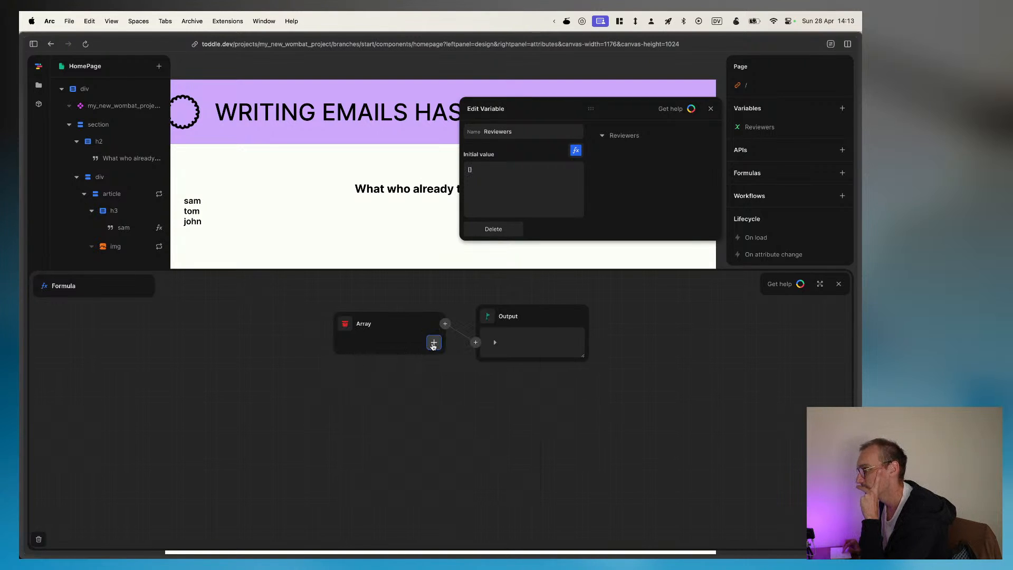
{"action": "left_click", "coordinate": [433, 342]}
{"action": "left_click", "coordinate": [335, 338]}
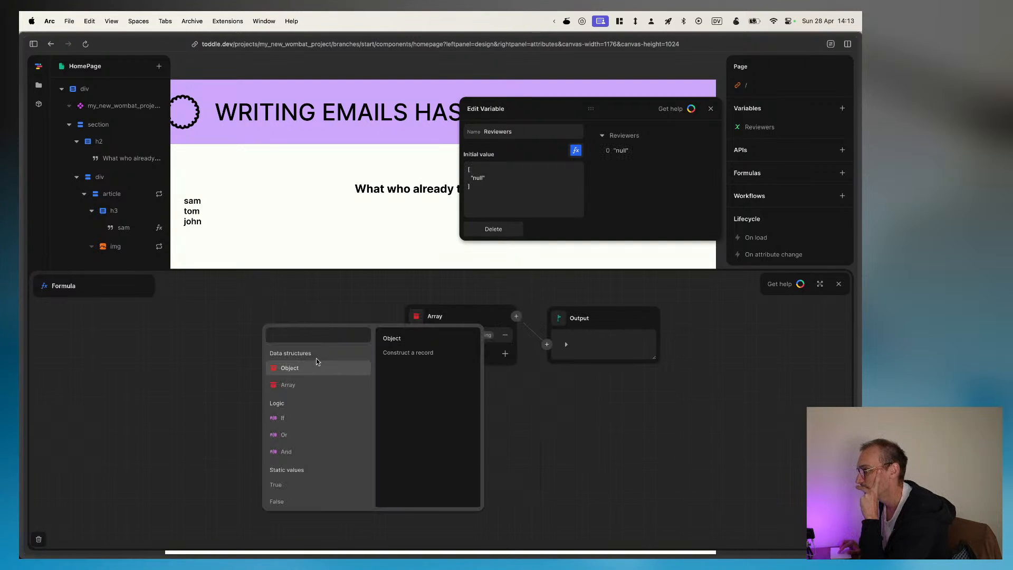
{"action": "left_click", "coordinate": [291, 368]}
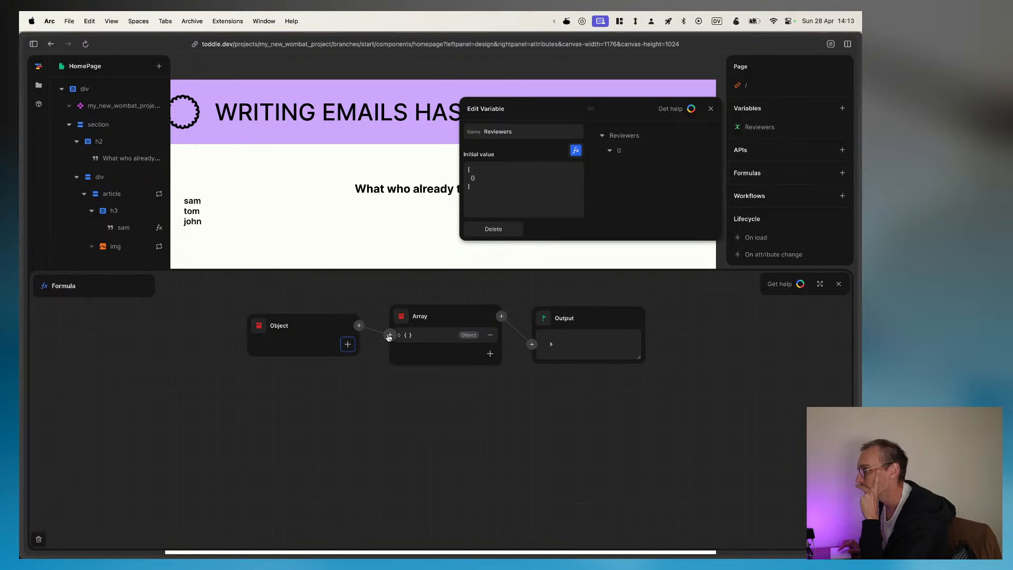
Step: Add a name key to the object and enter the reviewer's first name as its value
{"action": "left_click", "coordinate": [348, 344]}
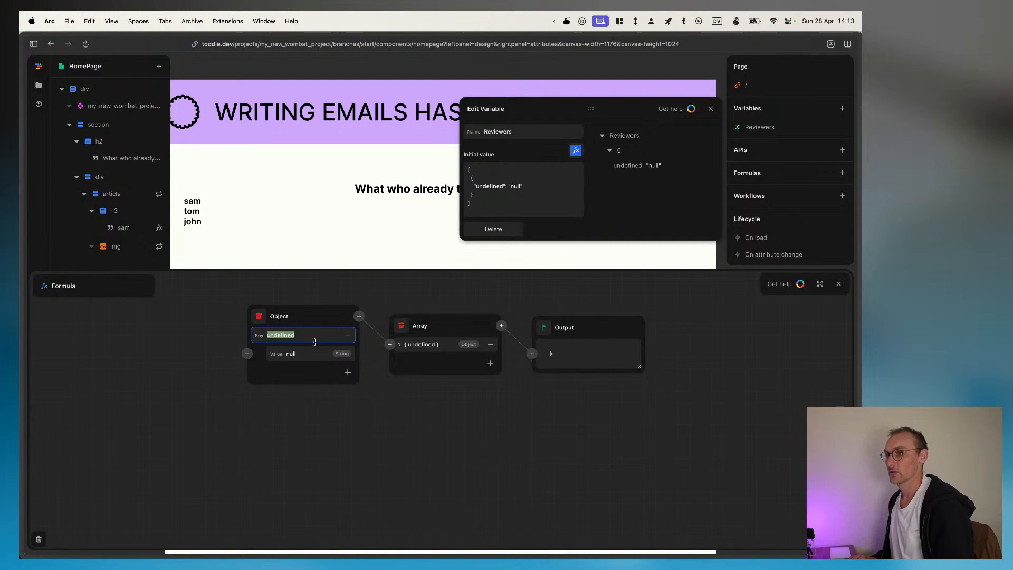
{"action": "type", "text": "name"}
{"action": "left_click", "coordinate": [314, 359]}
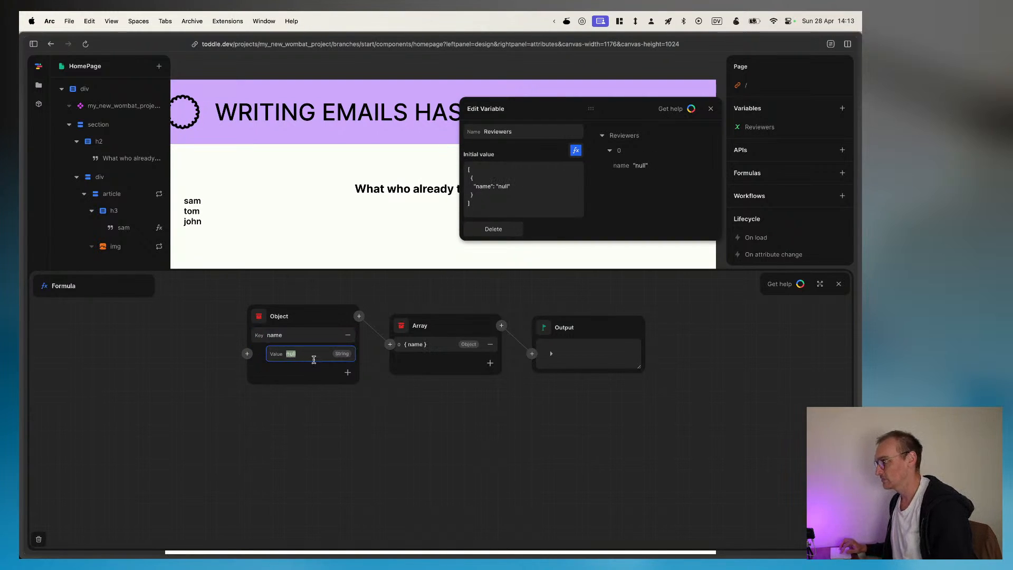
{"action": "type", "text": "Same"}
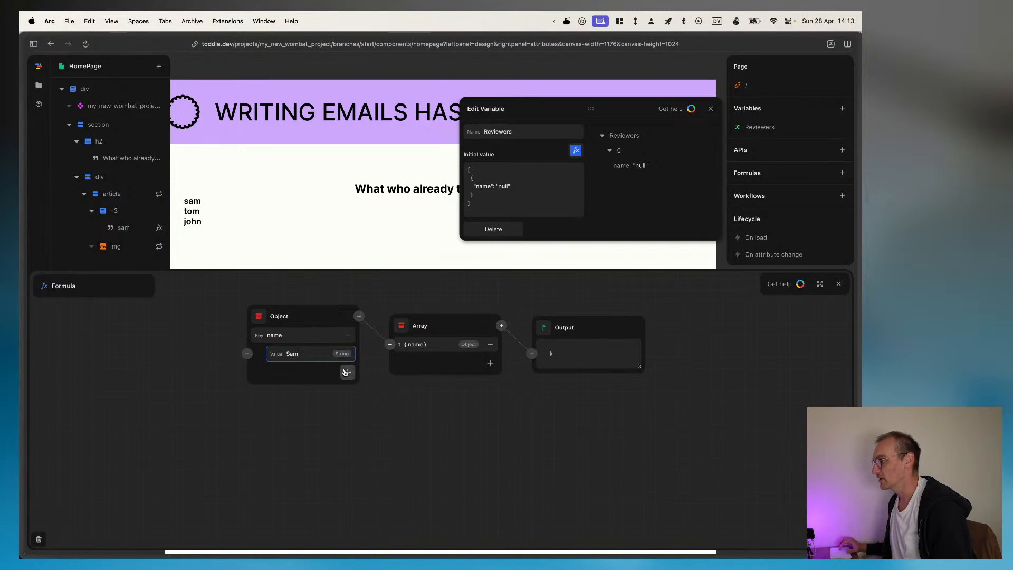
Step: Add a rating key to the object with the value 5
{"action": "left_click", "coordinate": [348, 372]}
{"action": "type", "text": "R"}
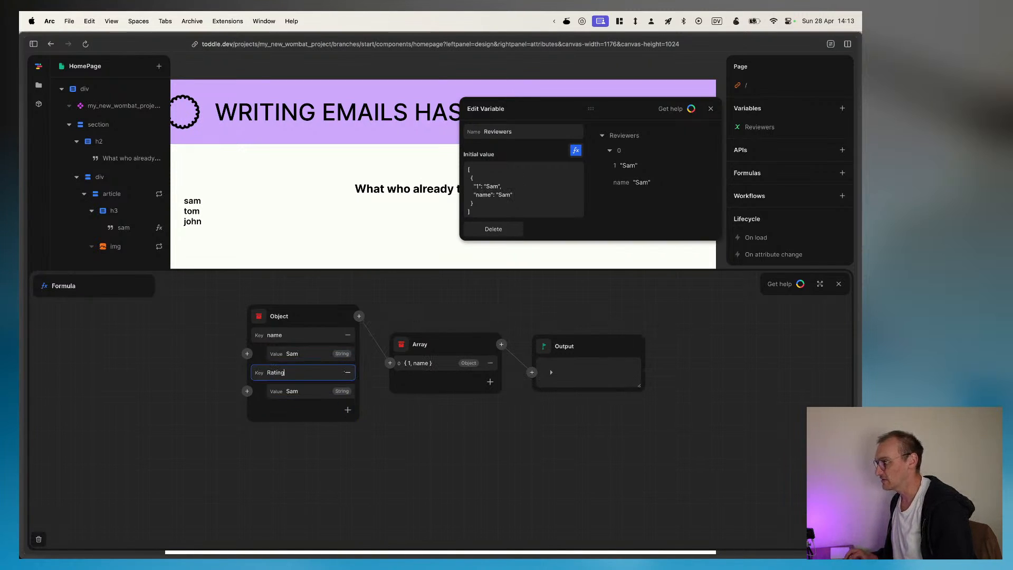
{"action": "type", "text": "ating"}
{"action": "key", "text": "super+a"}
{"action": "type", "text": "rat"}
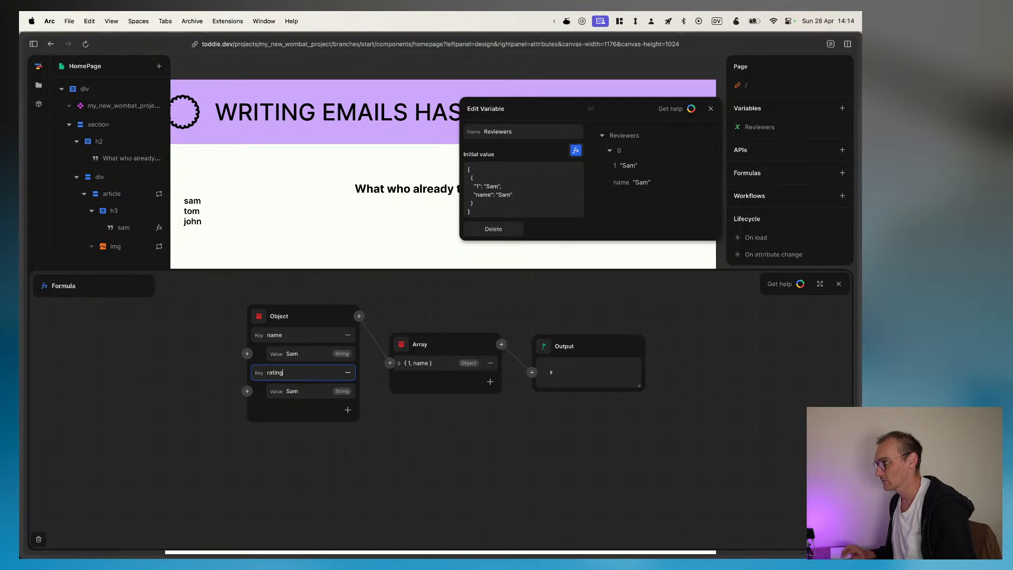
{"action": "type", "text": "ing"}
{"action": "left_click", "coordinate": [314, 388]}
{"action": "type", "text": "5"}
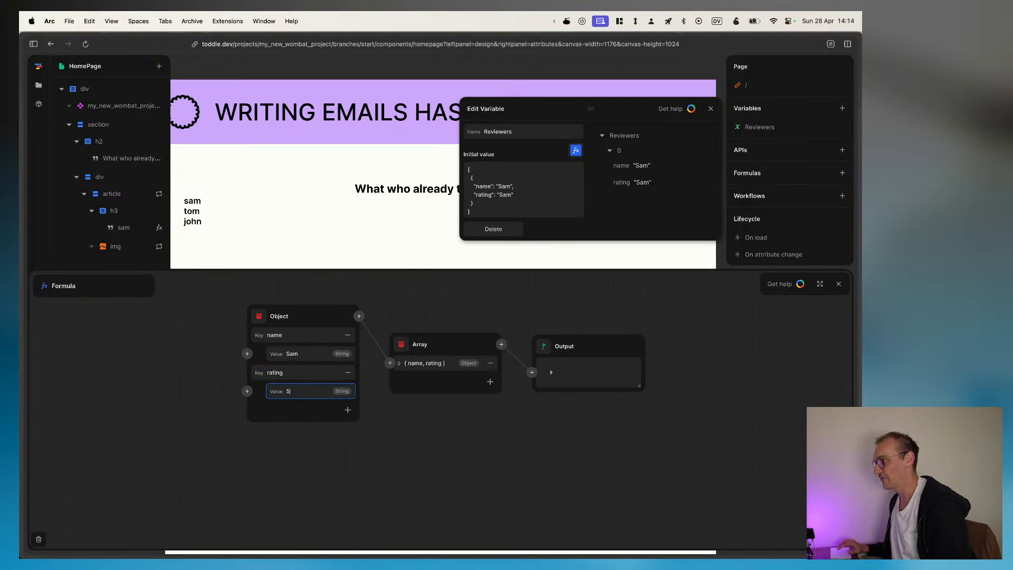
Step: Add a review key to the object and fill its value with the testimonial paragraph copied from the Figma design
{"action": "left_click", "coordinate": [347, 409]}
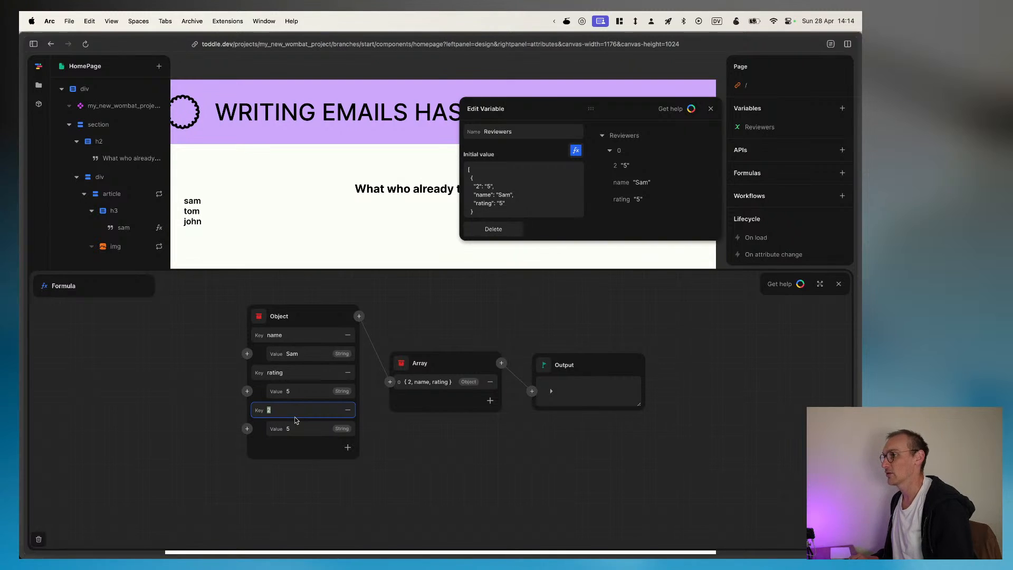
{"action": "type", "text": "review"}
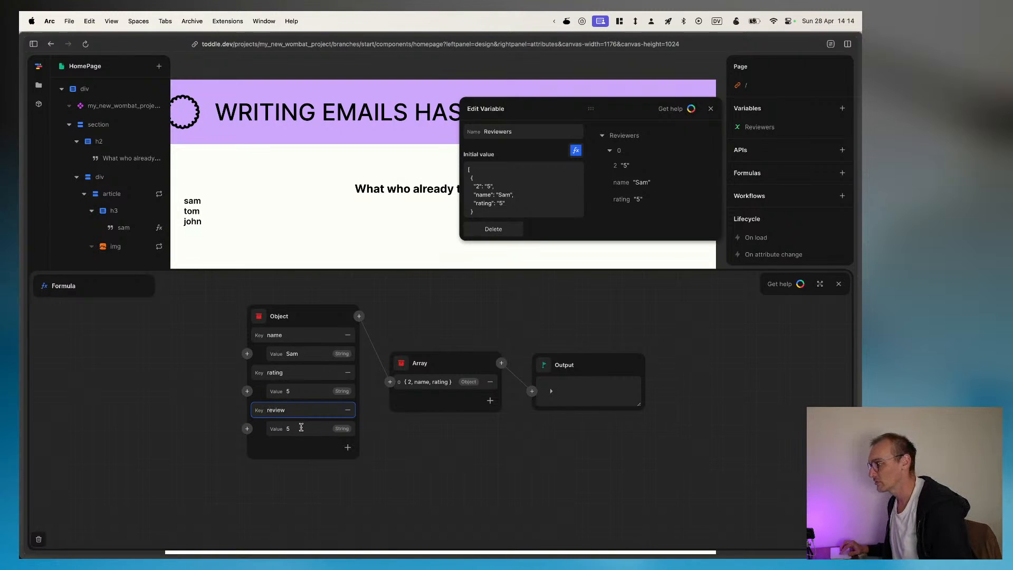
{"action": "left_click", "coordinate": [302, 429]}
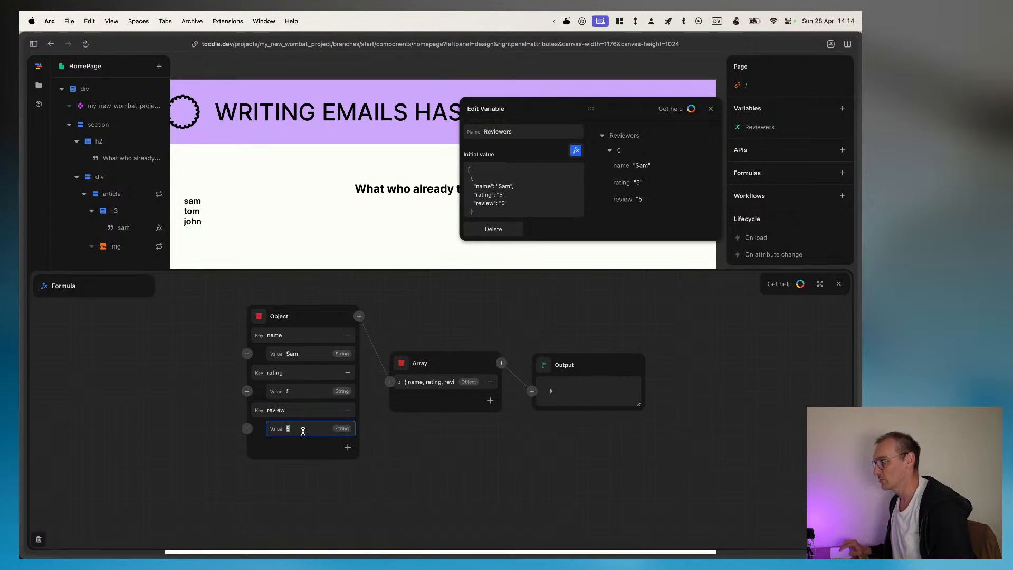
{"action": "key", "text": "super+Tab"}
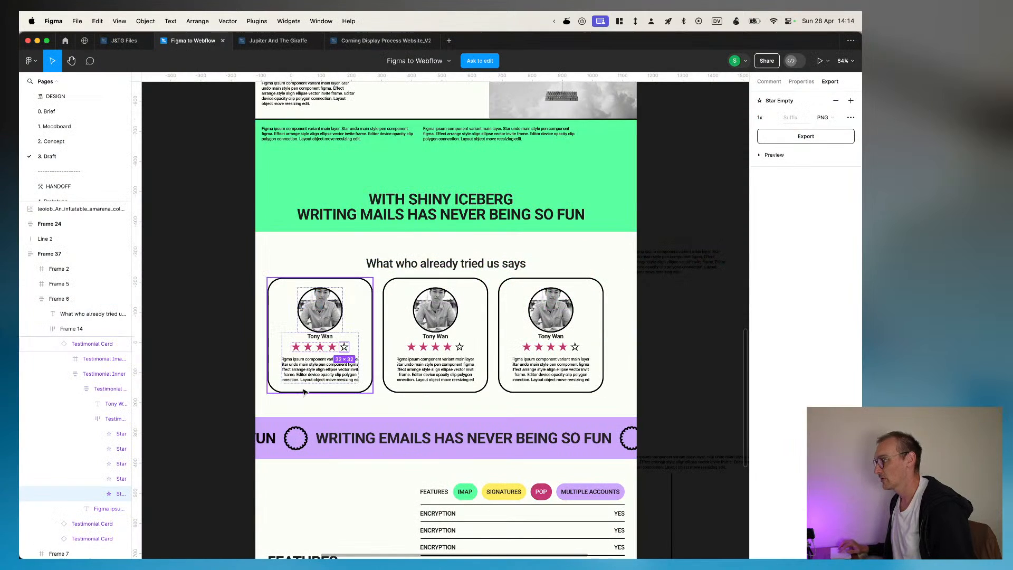
{"action": "left_click", "coordinate": [310, 371]}
{"action": "key", "text": "super+Tab"}
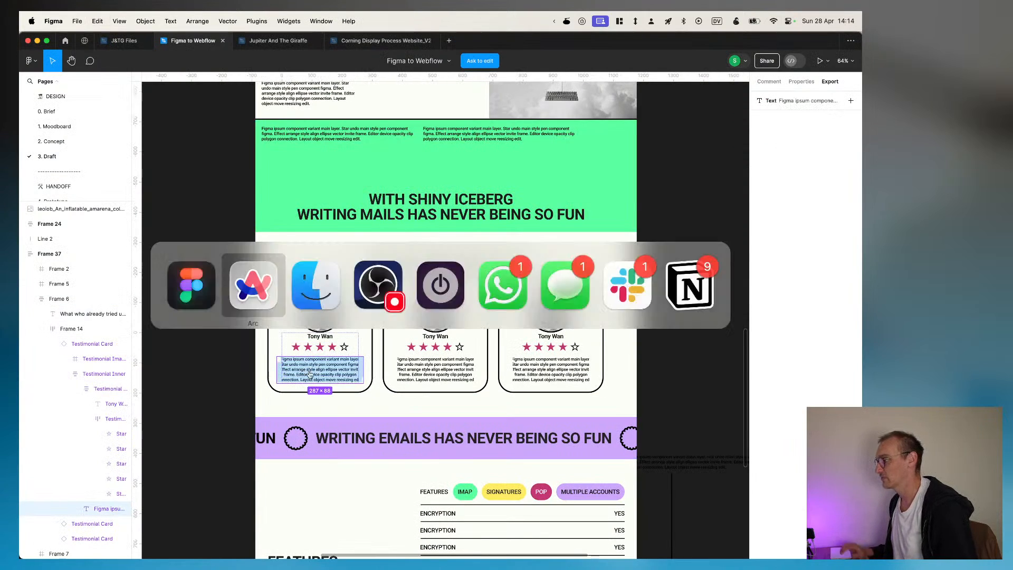
{"action": "key", "text": "super+v"}
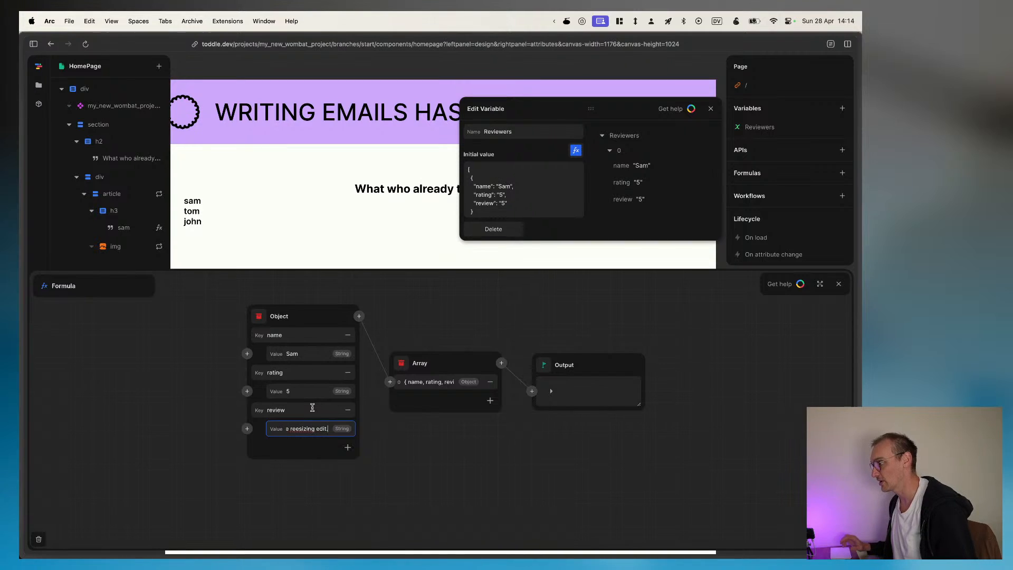
Step: Add a second reviewer object to the array and enter that reviewer's first name as its name value
{"action": "left_click", "coordinate": [309, 476]}
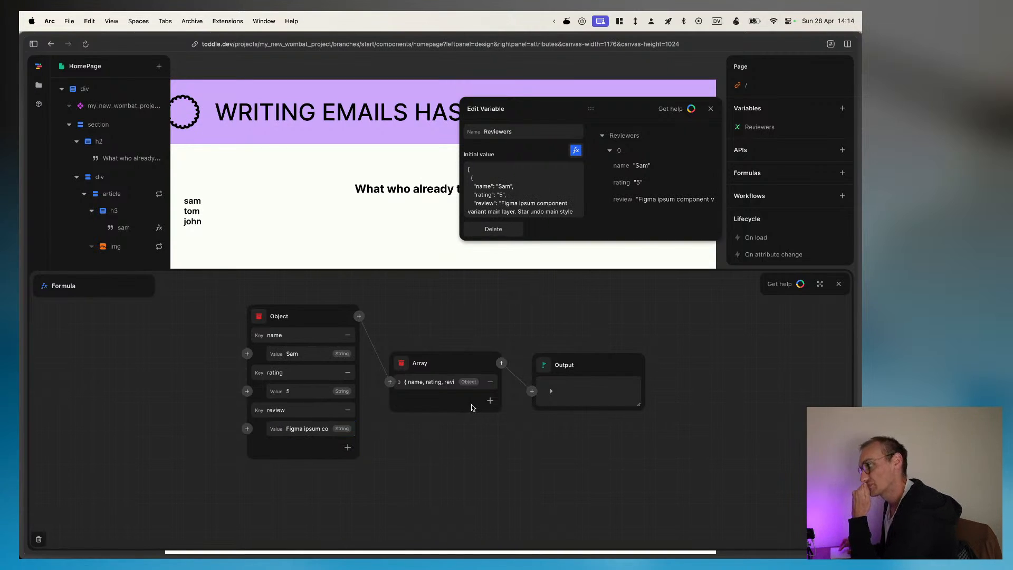
{"action": "left_click", "coordinate": [490, 400]}
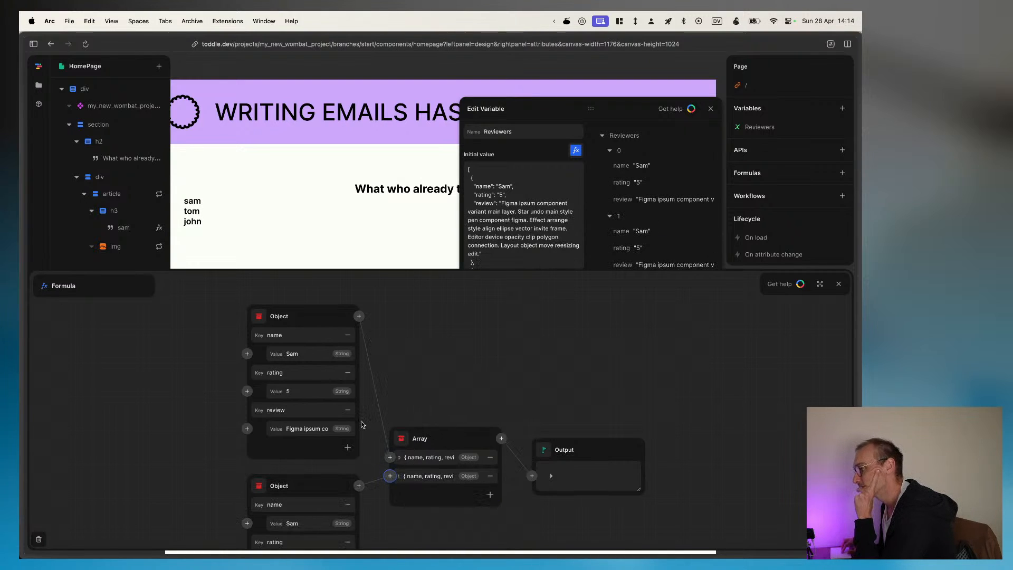
{"action": "scroll", "coordinate": [363, 424], "scroll_direction": "down", "scroll_amount": 5}
{"action": "double_click", "coordinate": [326, 400]}
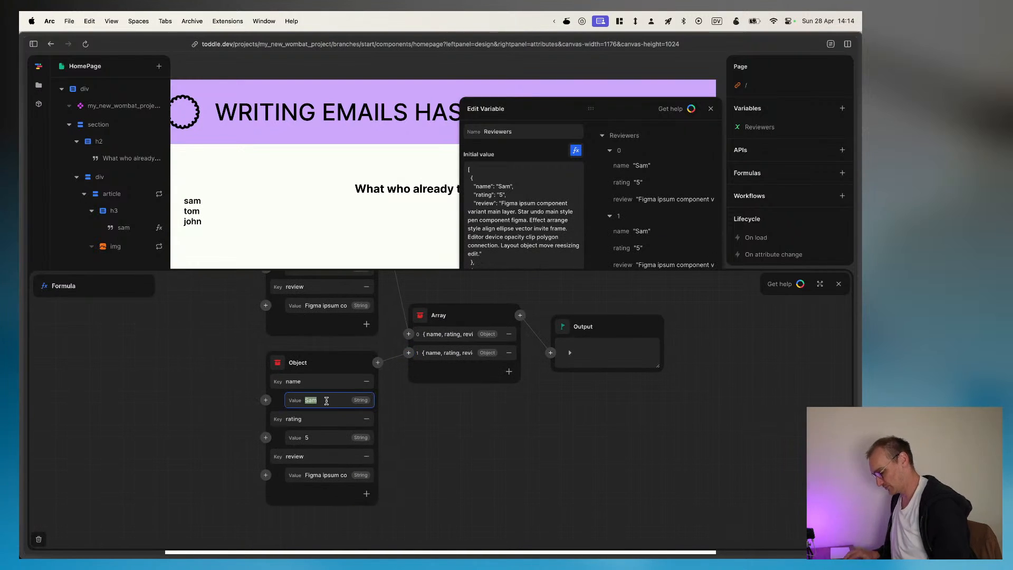
{"action": "type", "text": "Tom"}
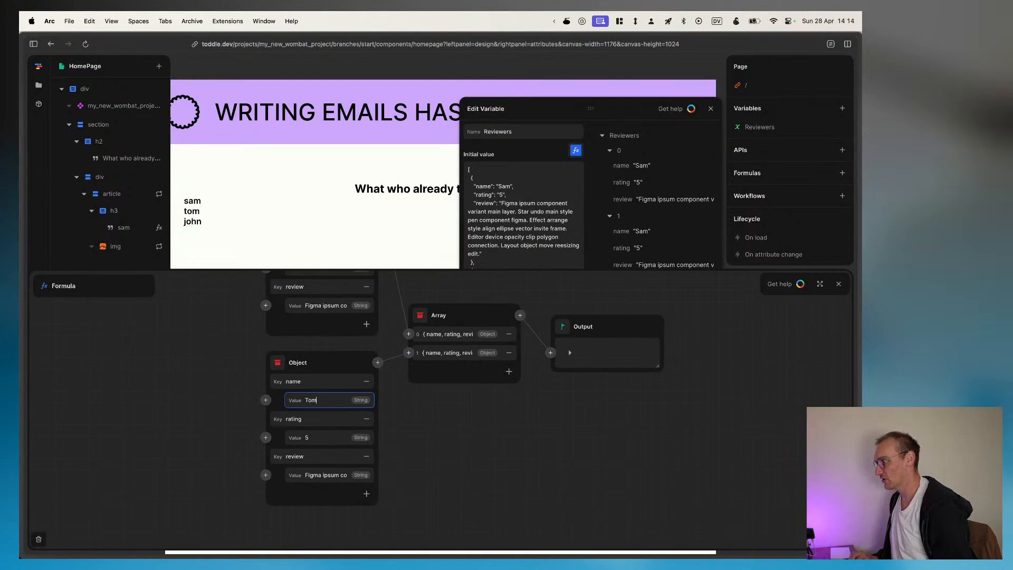
Step: Add a third reviewer object to the array, entering that reviewer's first name and a rating of 4
{"action": "left_click", "coordinate": [509, 370]}
{"action": "scroll", "coordinate": [342, 493], "scroll_direction": "down", "scroll_amount": 3}
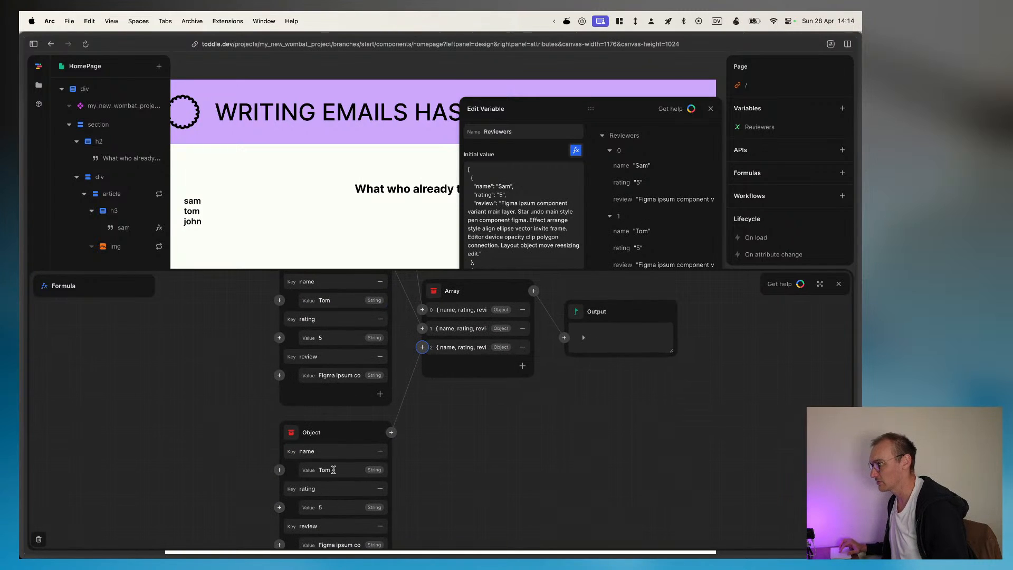
{"action": "double_click", "coordinate": [334, 469]}
{"action": "type", "text": "John"}
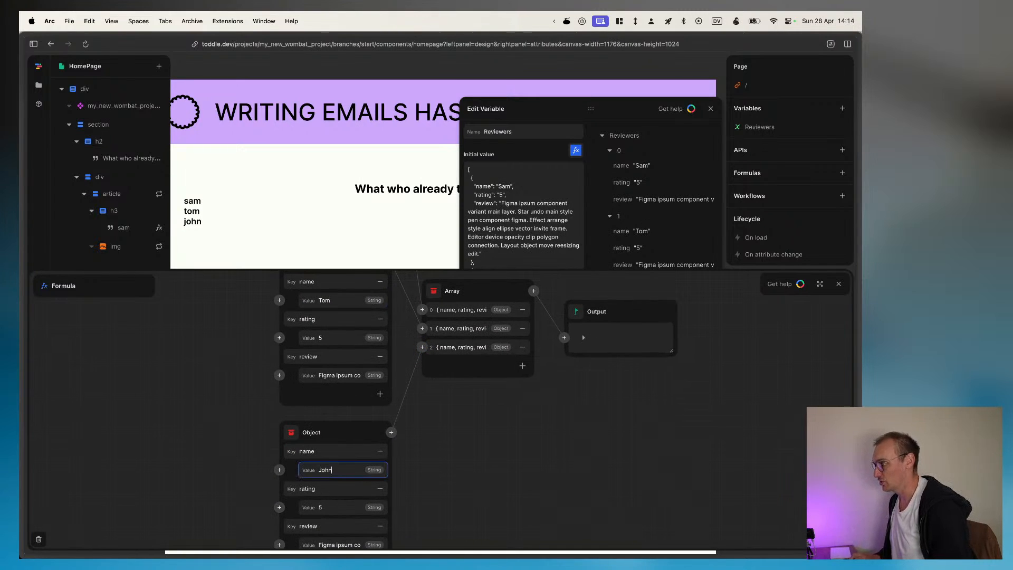
{"action": "left_click", "coordinate": [329, 506]}
{"action": "type", "text": "4"}
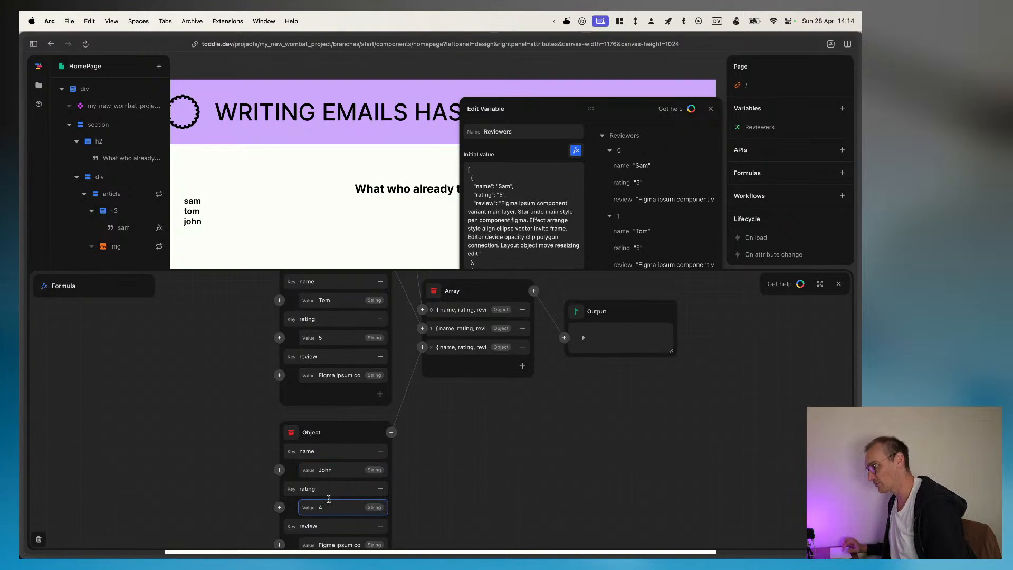
Step: Set the second reviewer object's rating to 3
{"action": "scroll", "coordinate": [332, 426], "scroll_direction": "up", "scroll_amount": 2}
{"action": "left_click", "coordinate": [331, 363]}
{"action": "type", "text": "3"}
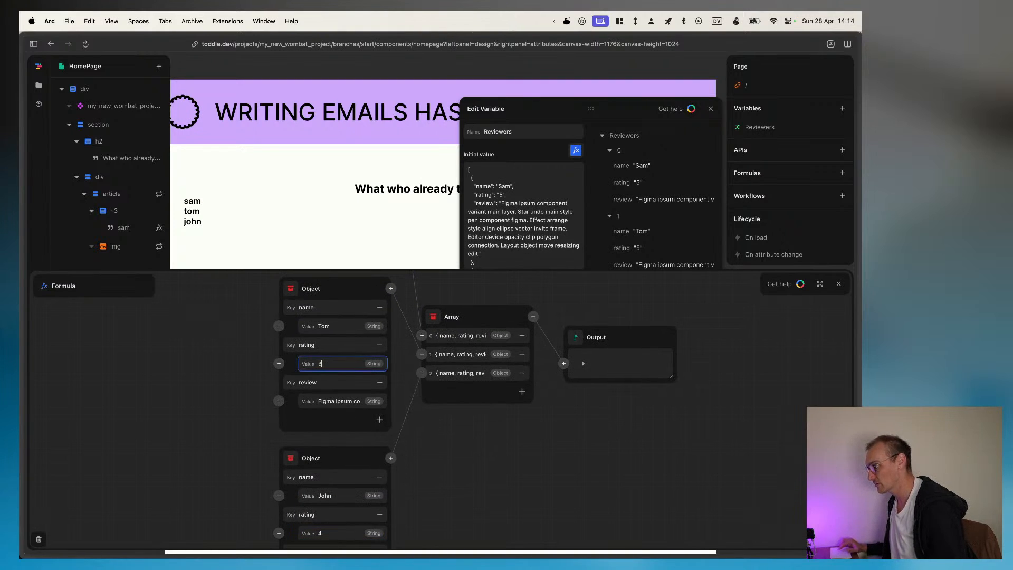
{"action": "left_click", "coordinate": [466, 457]}
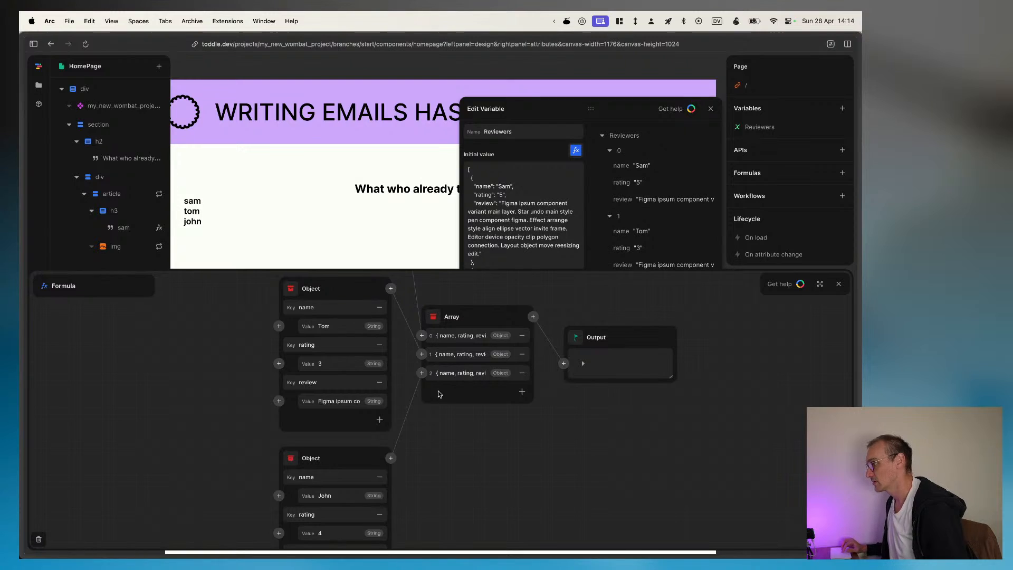
Step: Review the variable's initial value and expand all three reviewer entries in the formula output
{"action": "scroll", "coordinate": [503, 208], "scroll_direction": "down", "scroll_amount": 6}
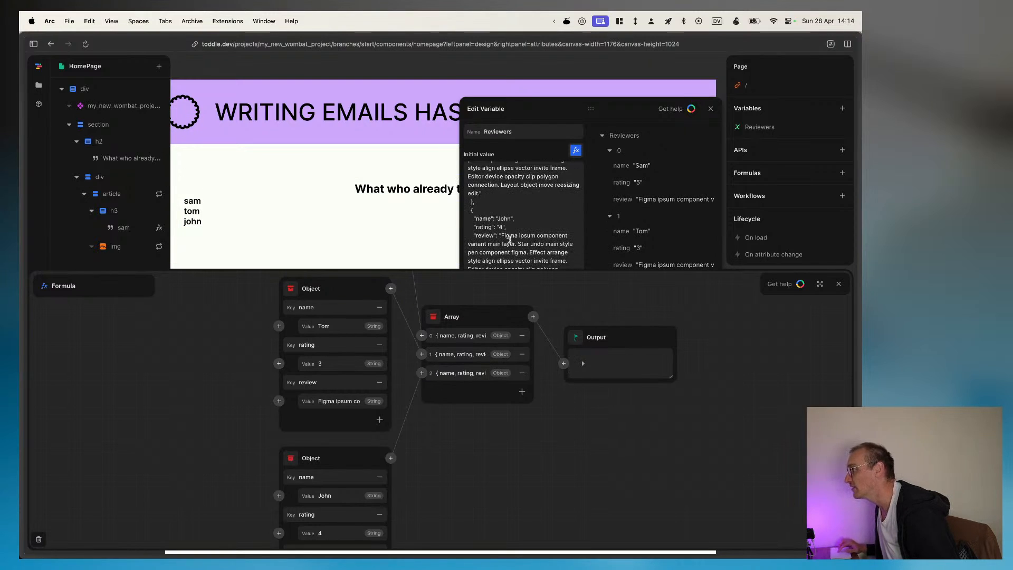
{"action": "left_click", "coordinate": [583, 368]}
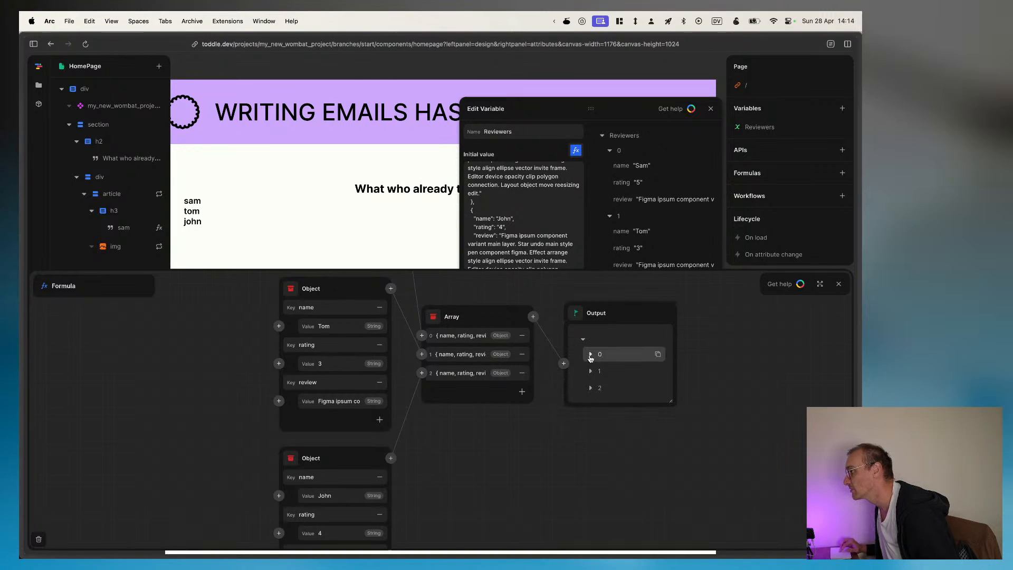
{"action": "left_click", "coordinate": [590, 354]}
{"action": "left_click", "coordinate": [591, 396]}
{"action": "left_click", "coordinate": [589, 436]}
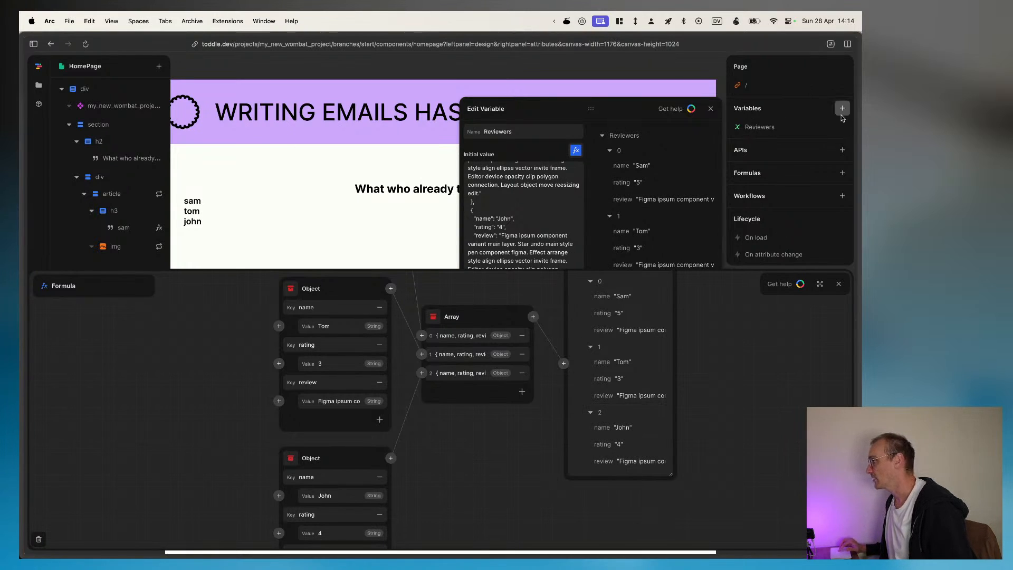
Step: Create a new page variable named Review Images
{"action": "left_click", "coordinate": [841, 109]}
{"action": "left_click", "coordinate": [768, 146]}
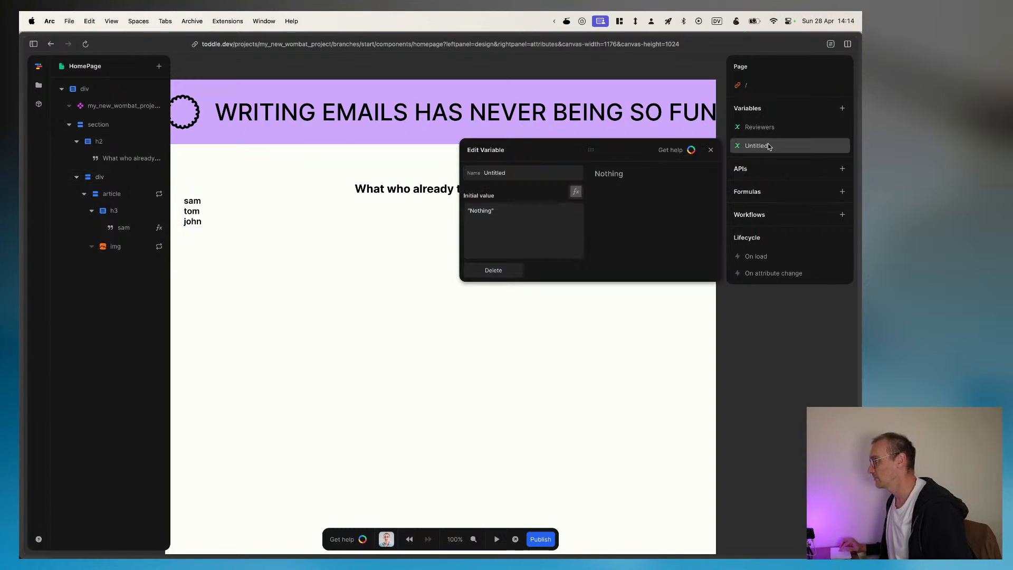
{"action": "type", "text": "Review Images"}
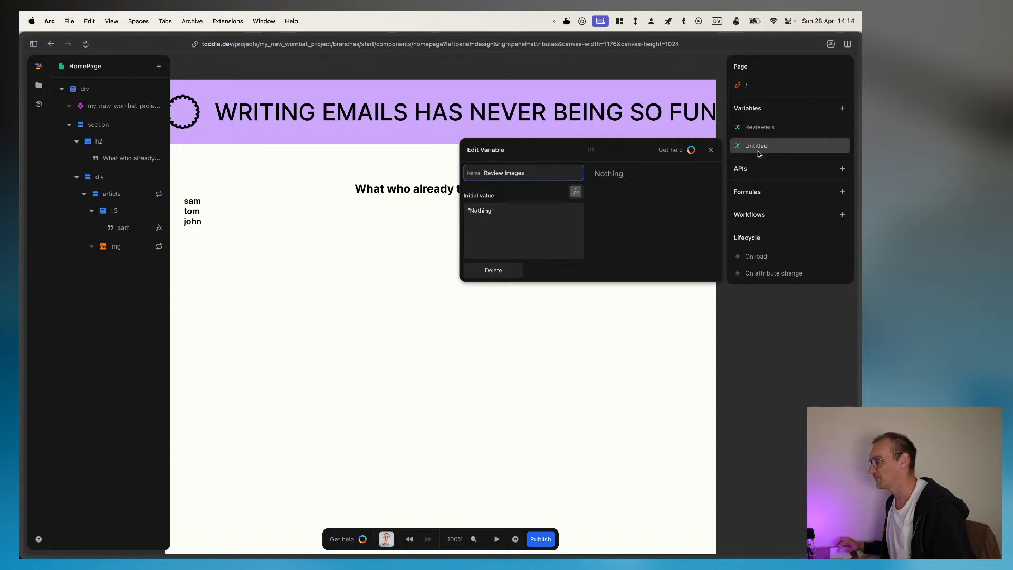
{"action": "left_click", "coordinate": [554, 210]}
Step: Make the Review Images initial value an array formula and add one string item without filling it in
{"action": "left_click", "coordinate": [575, 191]}
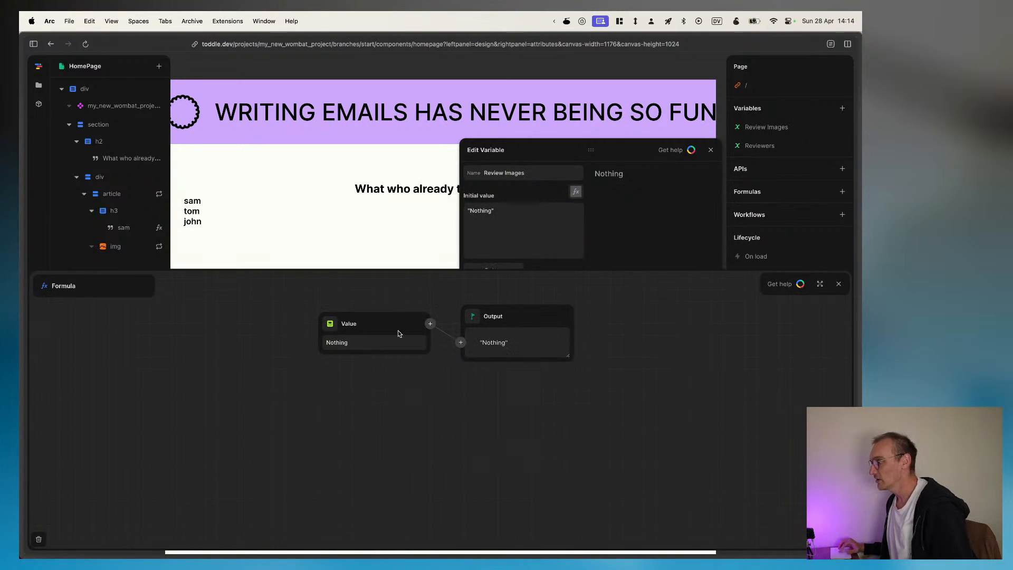
{"action": "left_click", "coordinate": [330, 323]}
{"action": "left_click", "coordinate": [370, 372]}
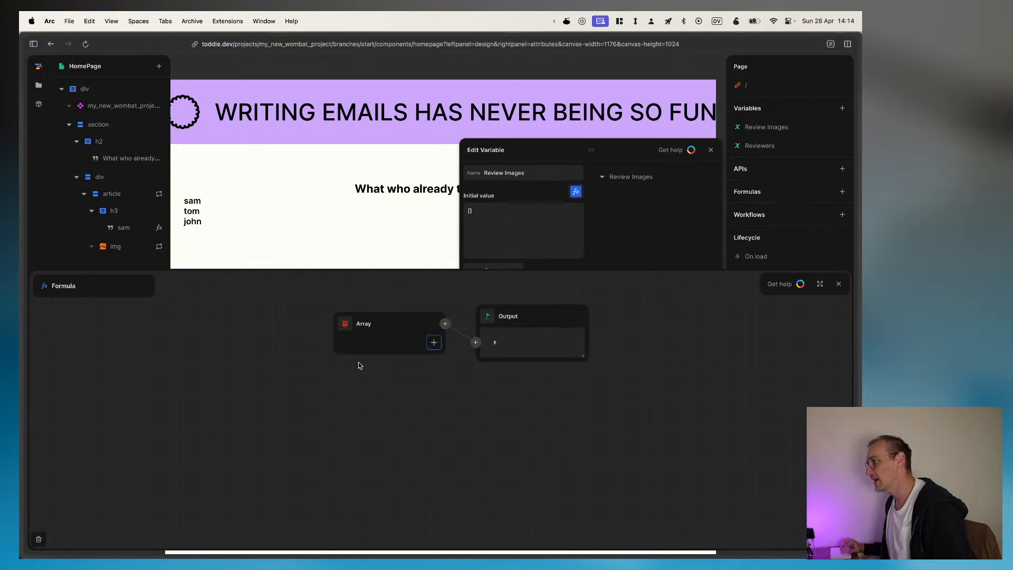
{"action": "left_click", "coordinate": [432, 343]}
{"action": "left_click", "coordinate": [377, 331]}
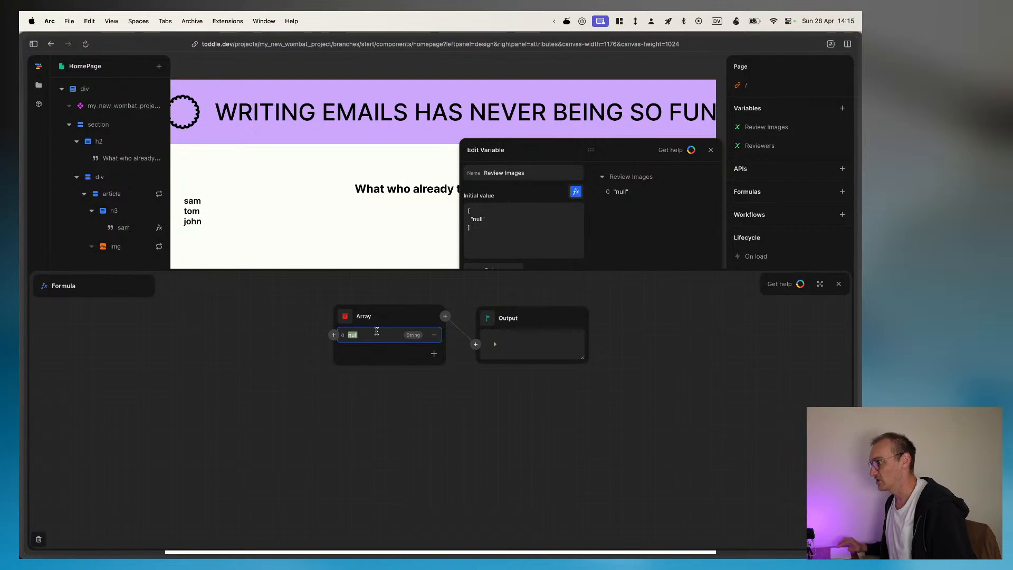
{"action": "left_click", "coordinate": [707, 373]}
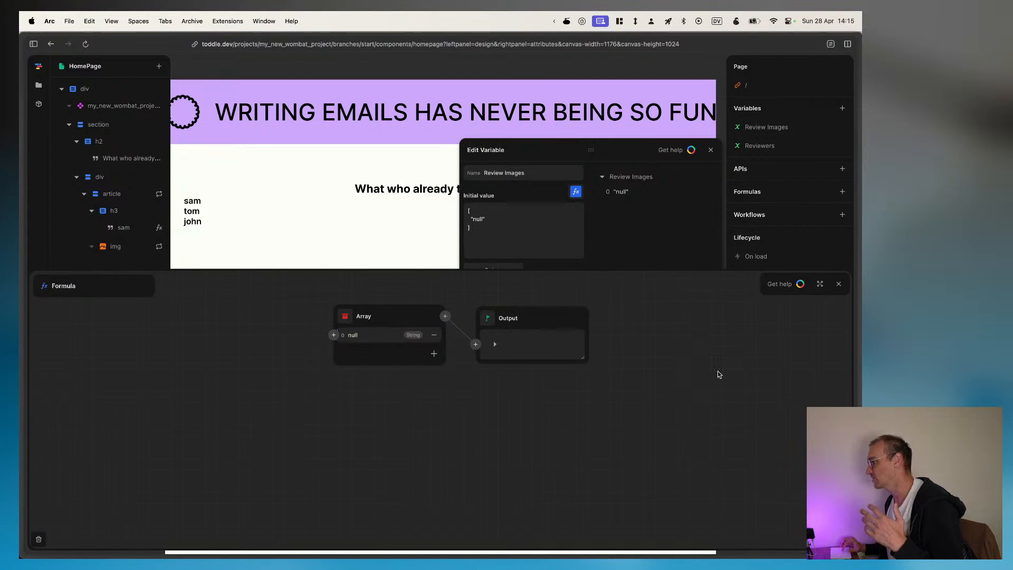
Step: Open the project's file overview and check its Media section for uploaded images
{"action": "left_click", "coordinate": [39, 85]}
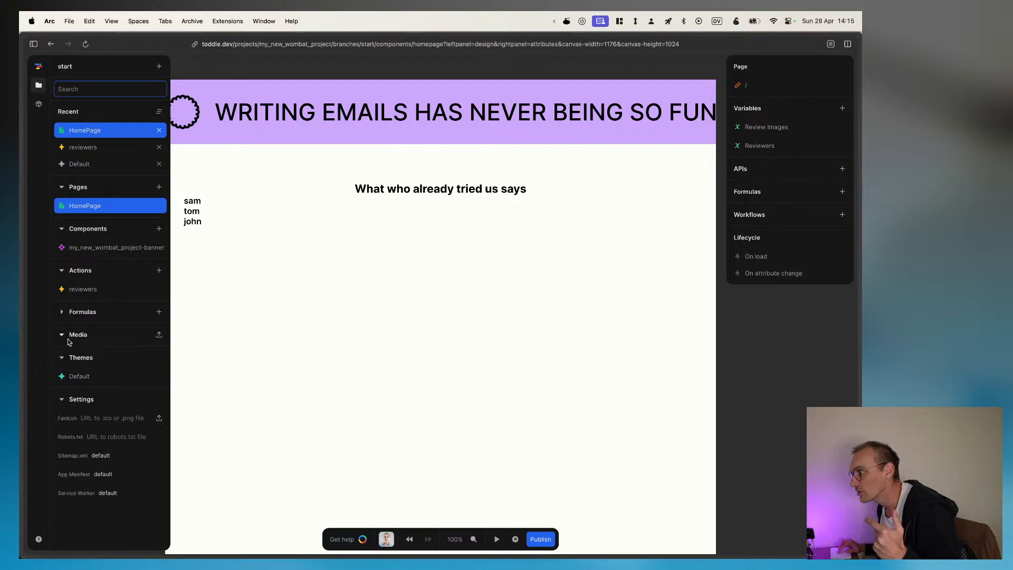
{"action": "left_click", "coordinate": [133, 339]}
{"action": "left_click", "coordinate": [62, 337]}
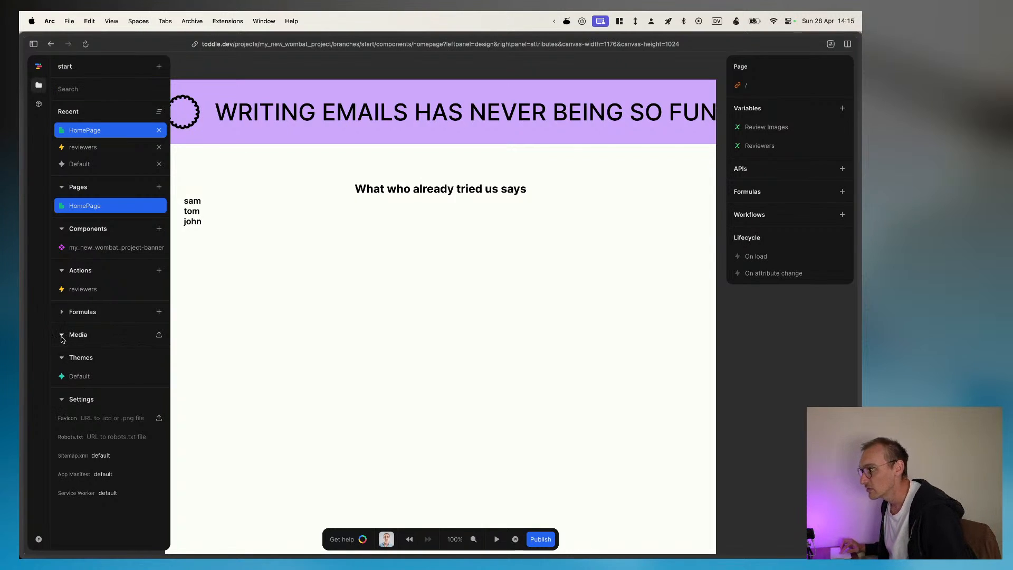
{"action": "double_click", "coordinate": [61, 338]}
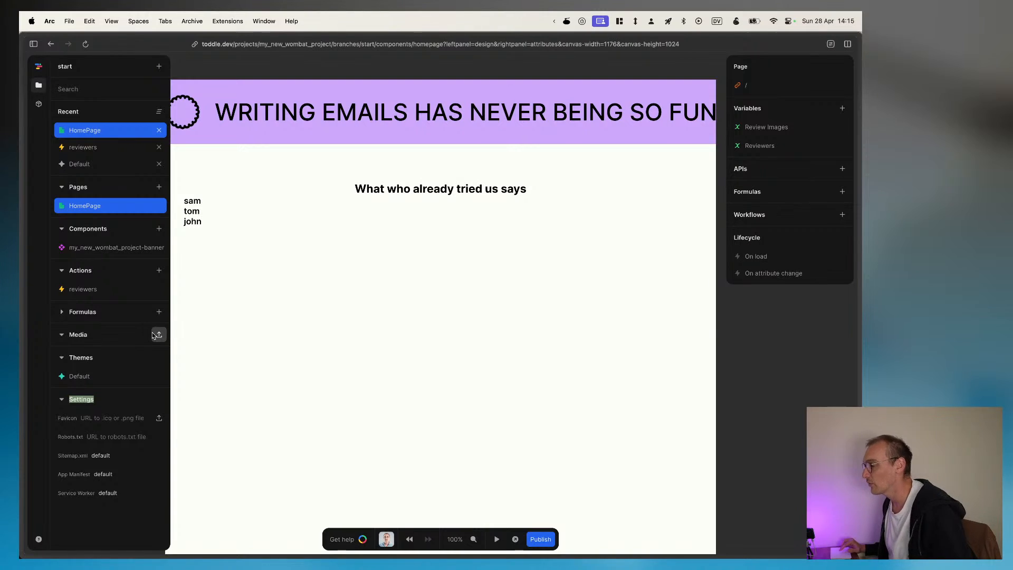
Step: Switch to Figma and export the first card's Testimonial Rating frame at 1x as 4-stars.png into the stream folder
{"action": "key", "text": "super+Tab"}
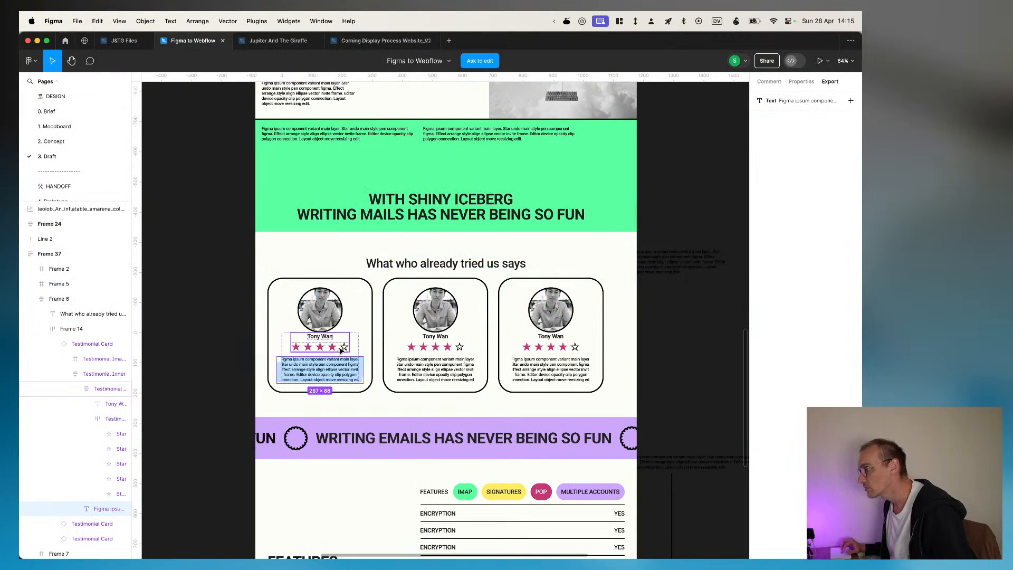
{"action": "left_click", "coordinate": [341, 350]}
{"action": "left_click", "coordinate": [113, 418]}
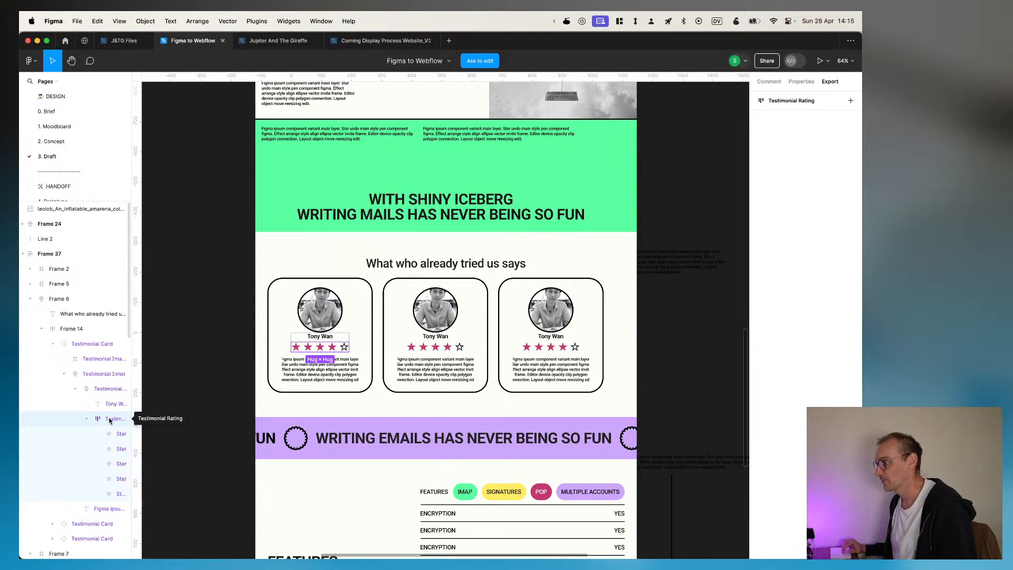
{"action": "right_click", "coordinate": [111, 420]}
{"action": "left_click", "coordinate": [106, 421]}
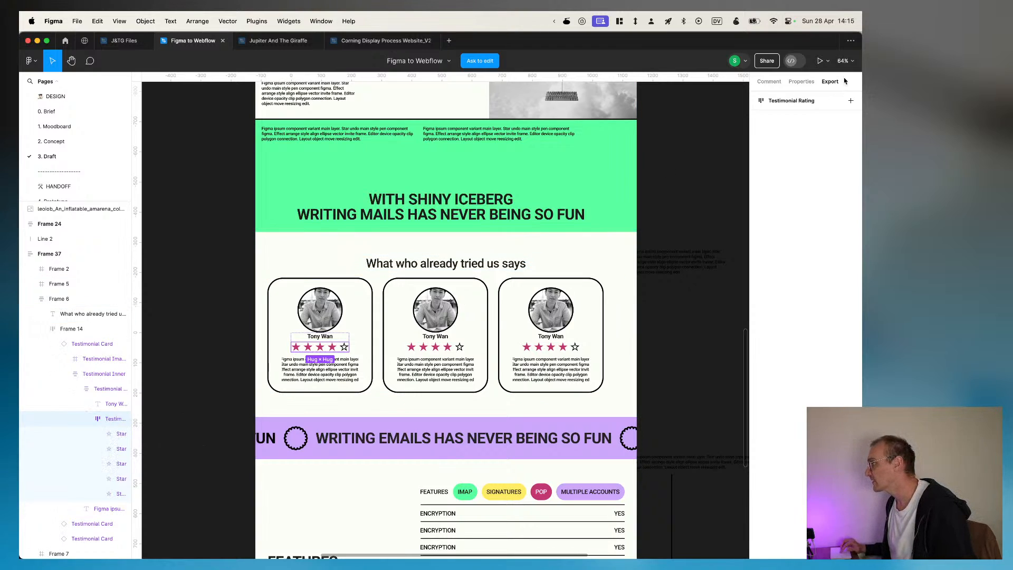
{"action": "left_click", "coordinate": [851, 100]}
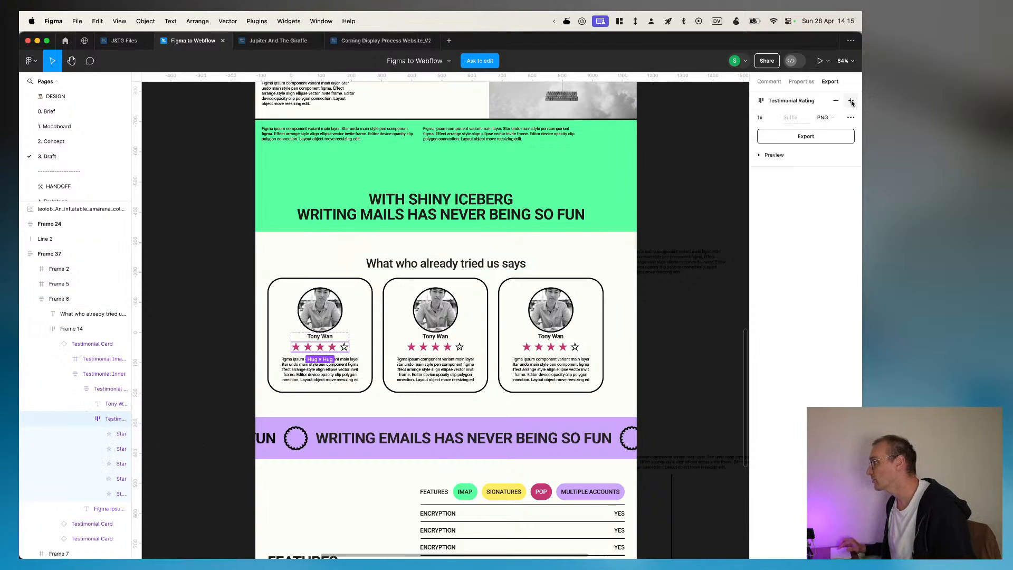
{"action": "left_click", "coordinate": [822, 138]}
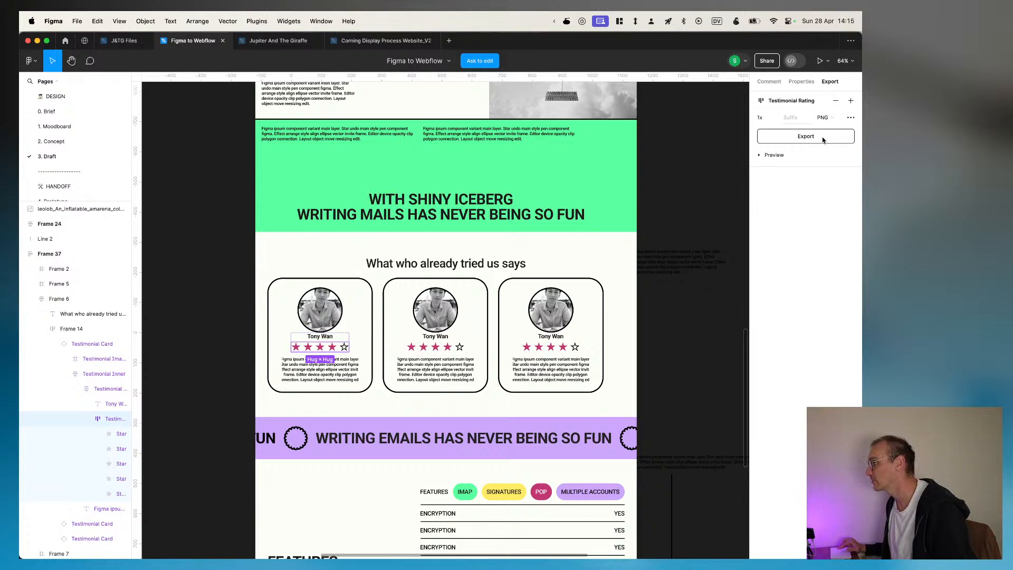
{"action": "type", "text": "4-starts"}
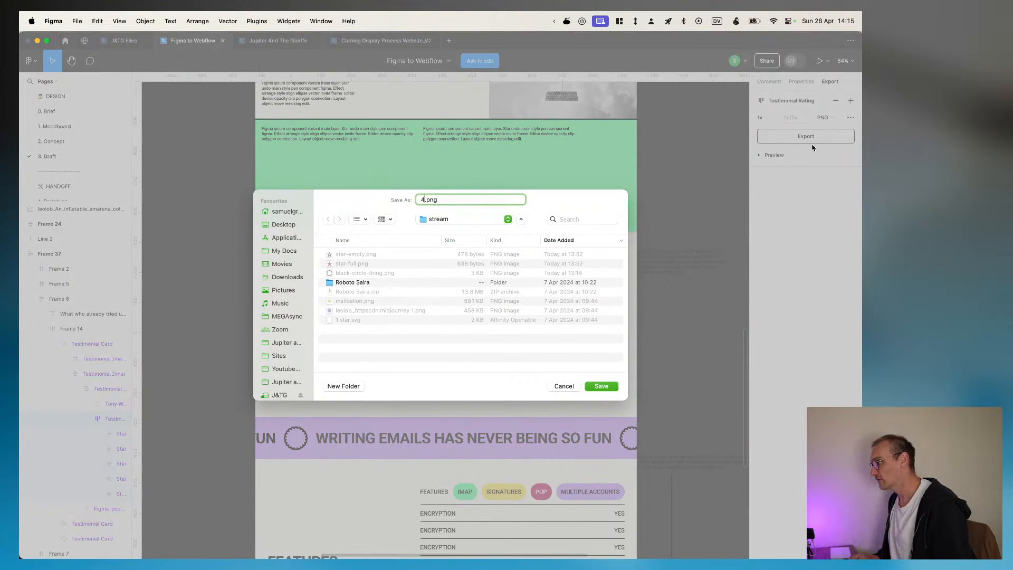
{"action": "key", "text": "BackSpace"}
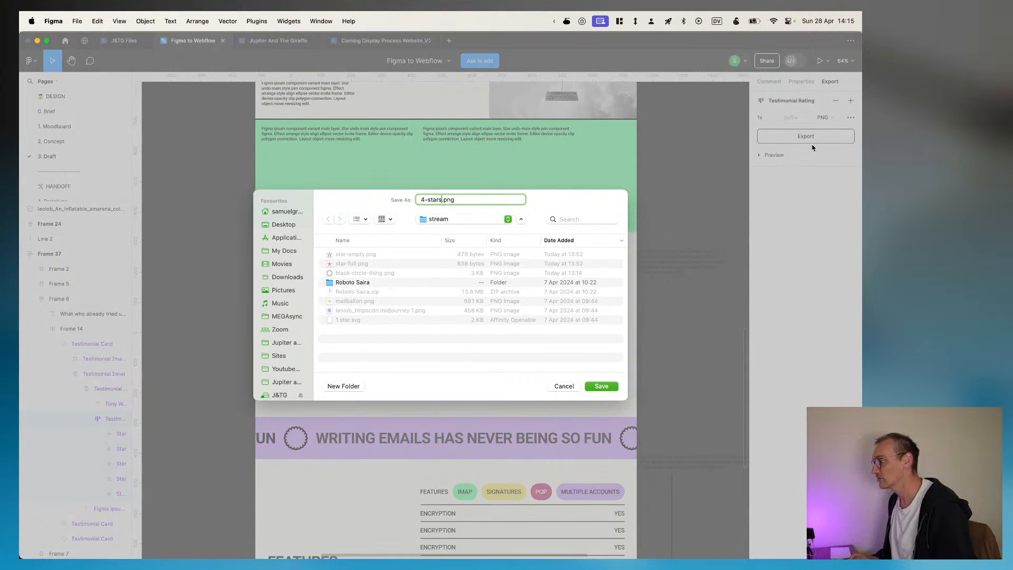
{"action": "key", "text": "Return"}
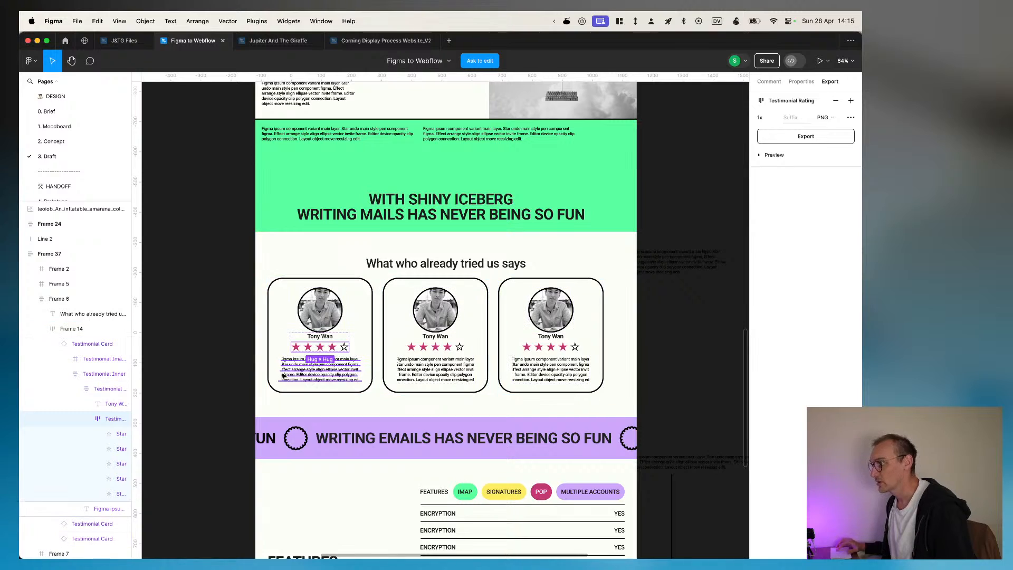
Step: Examine the individual star layers in the first testimonial card, and switch back to toddle
{"action": "left_click", "coordinate": [107, 493]}
{"action": "scroll", "coordinate": [366, 333], "scroll_direction": "up", "scroll_amount": 5}
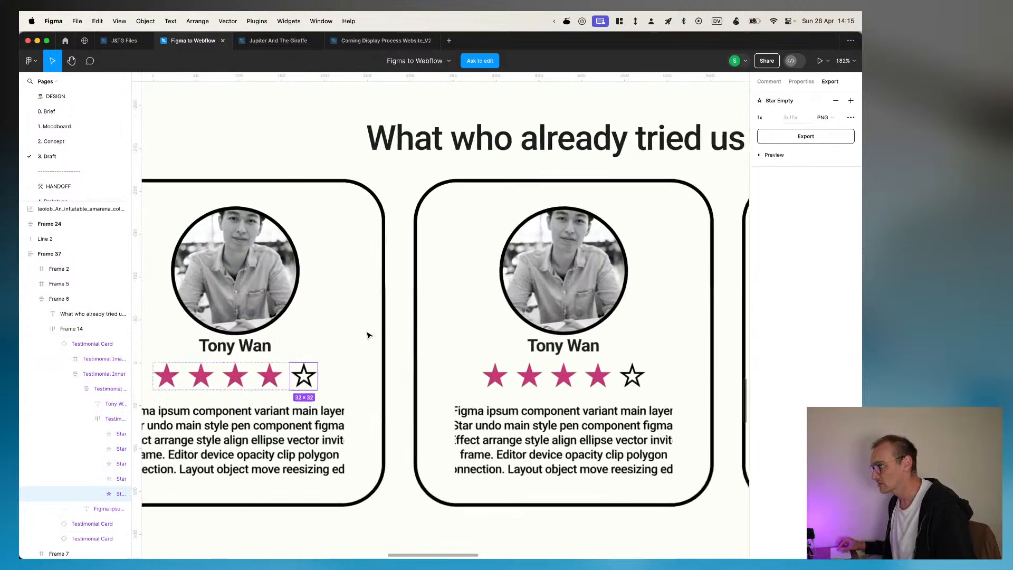
{"action": "scroll", "coordinate": [368, 335], "scroll_direction": "down", "scroll_amount": 3}
{"action": "scroll", "coordinate": [367, 335], "scroll_direction": "left", "scroll_amount": 4}
{"action": "left_click", "coordinate": [117, 478]}
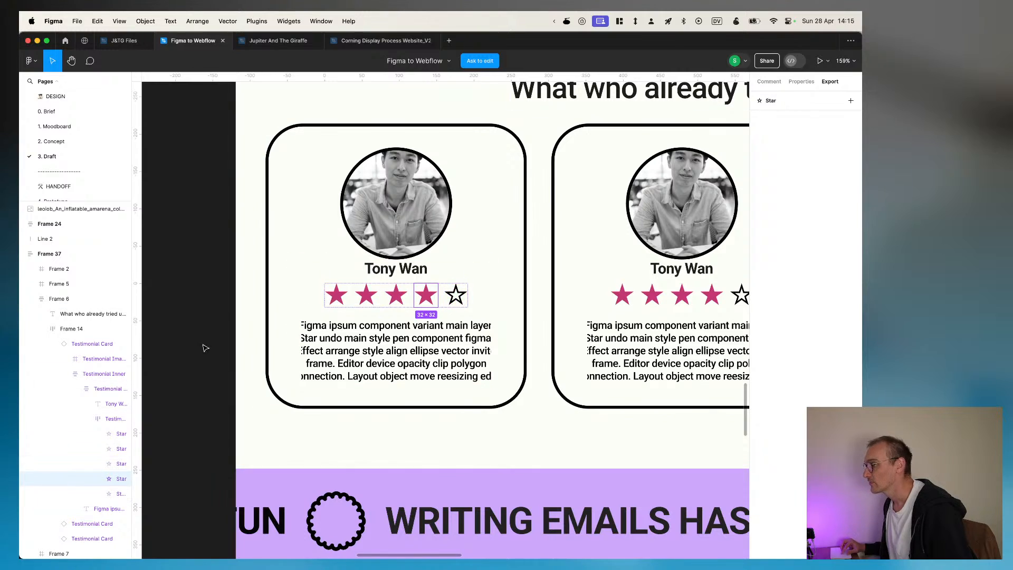
{"action": "left_click", "coordinate": [452, 298]}
{"action": "left_click", "coordinate": [442, 297]}
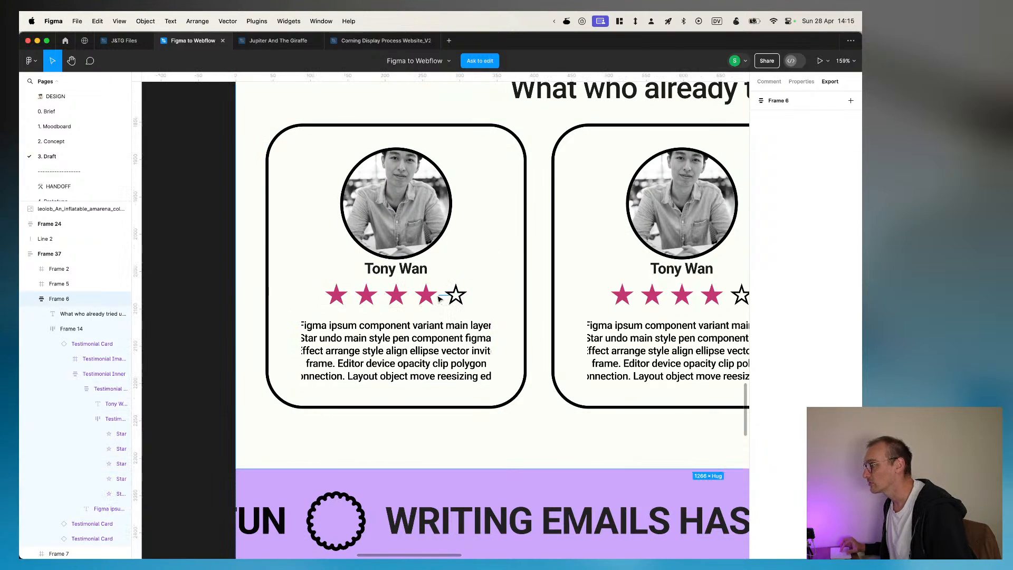
{"action": "double_click", "coordinate": [453, 296]}
{"action": "double_click", "coordinate": [453, 295]}
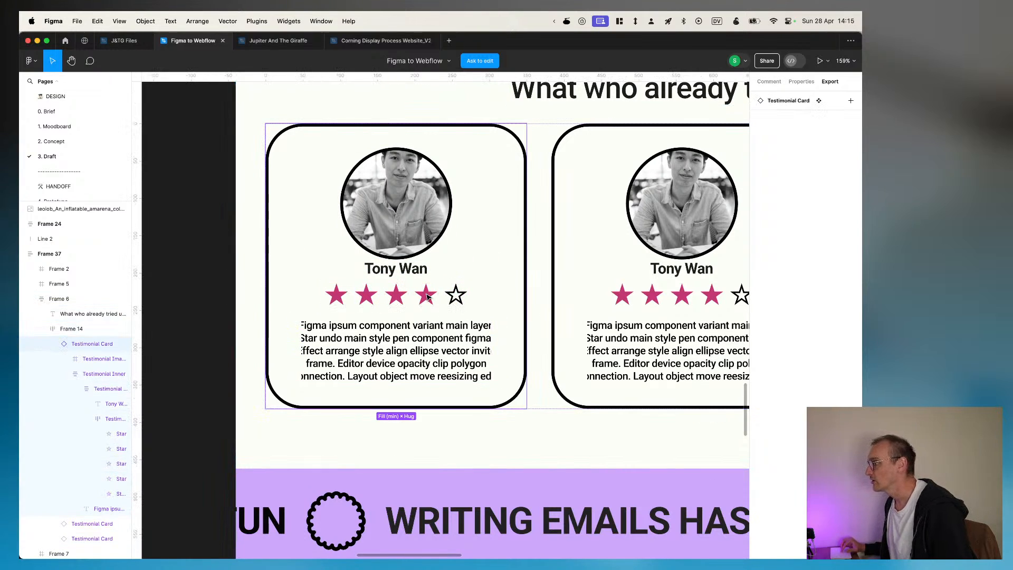
{"action": "double_click", "coordinate": [429, 298]}
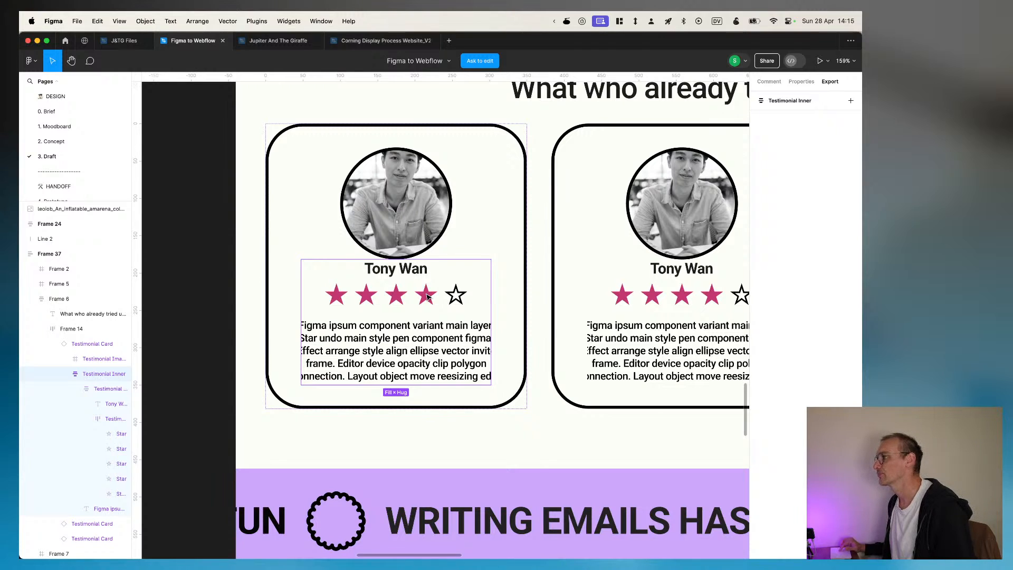
{"action": "key", "text": "super+Tab"}
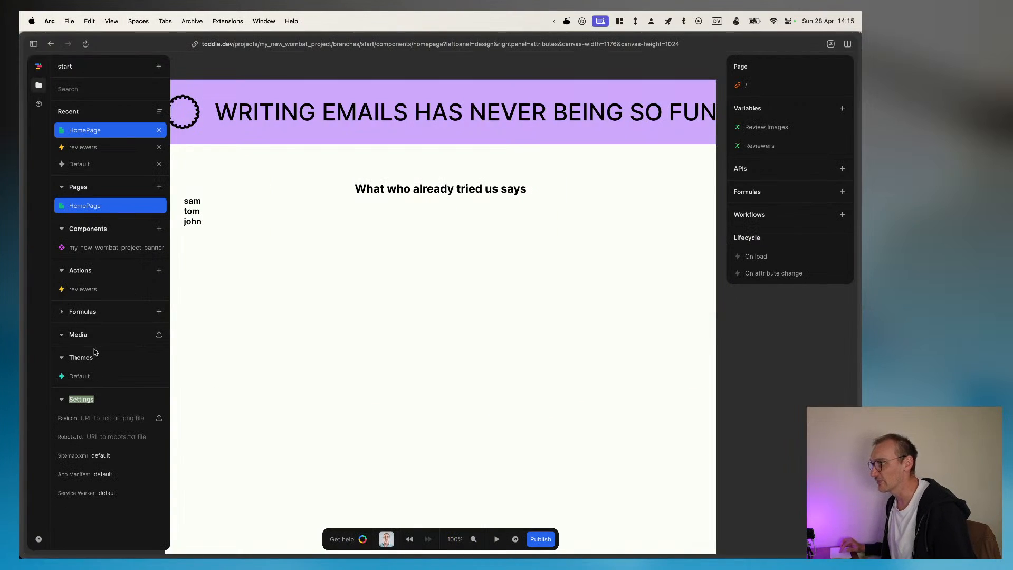
{"action": "key", "text": "super+Tab"}
{"action": "key", "text": "Tab"}
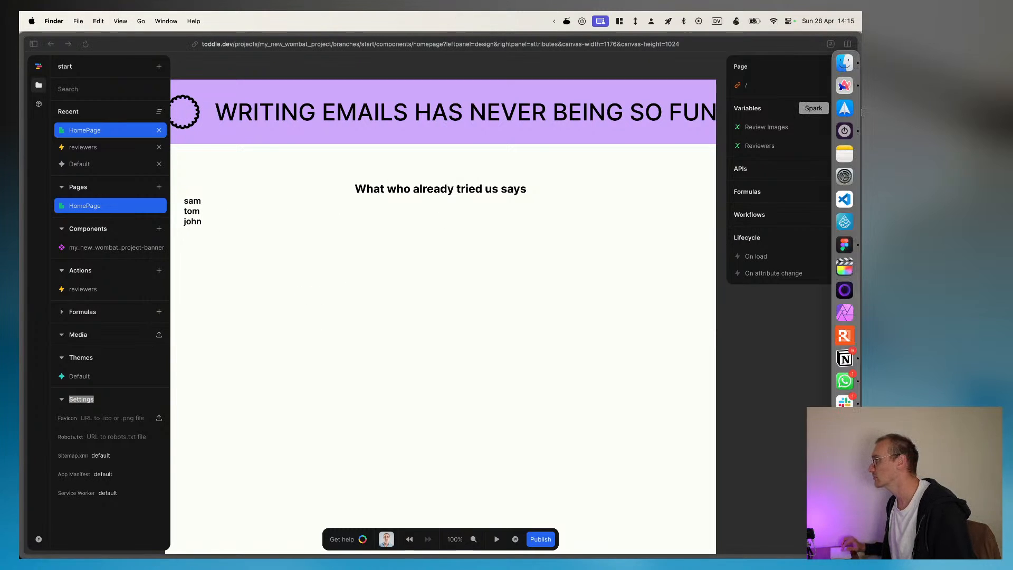
{"action": "left_click", "coordinate": [844, 62]}
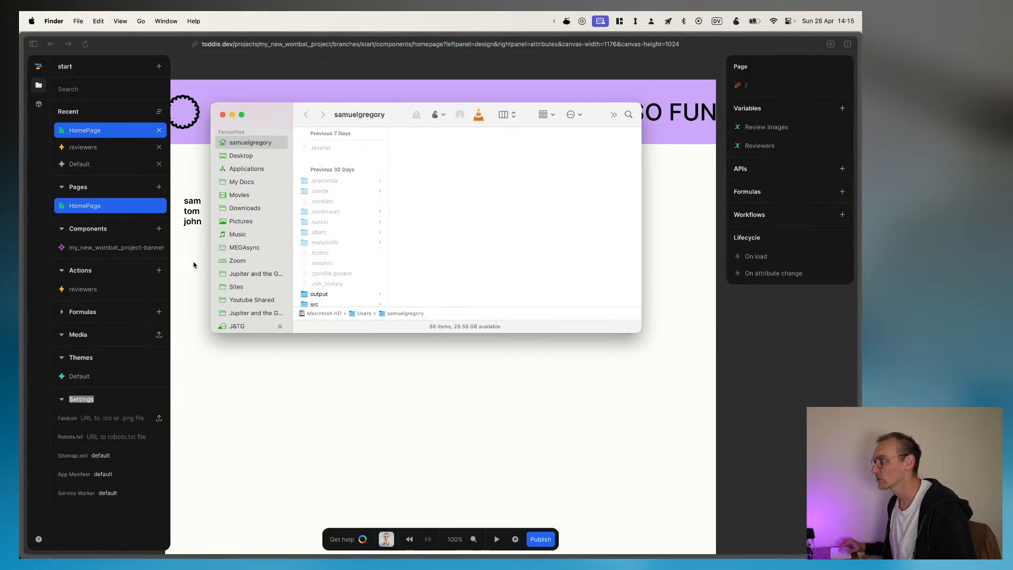
{"action": "left_click_drag", "start_coordinate": [337, 107], "coordinate": [20, 108]}
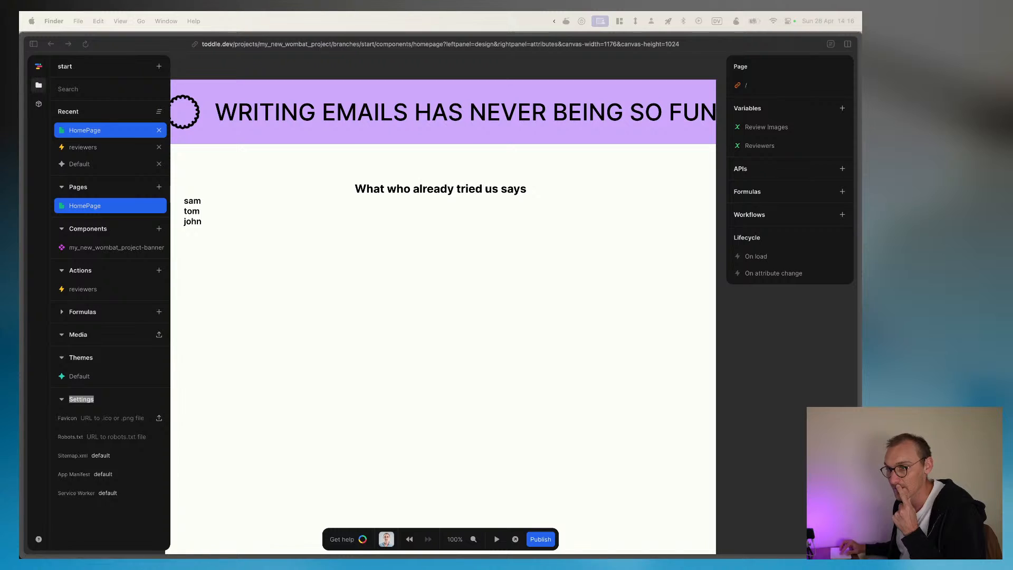
{"action": "left_click_drag", "start_coordinate": [407, 166], "coordinate": [92, 338]}
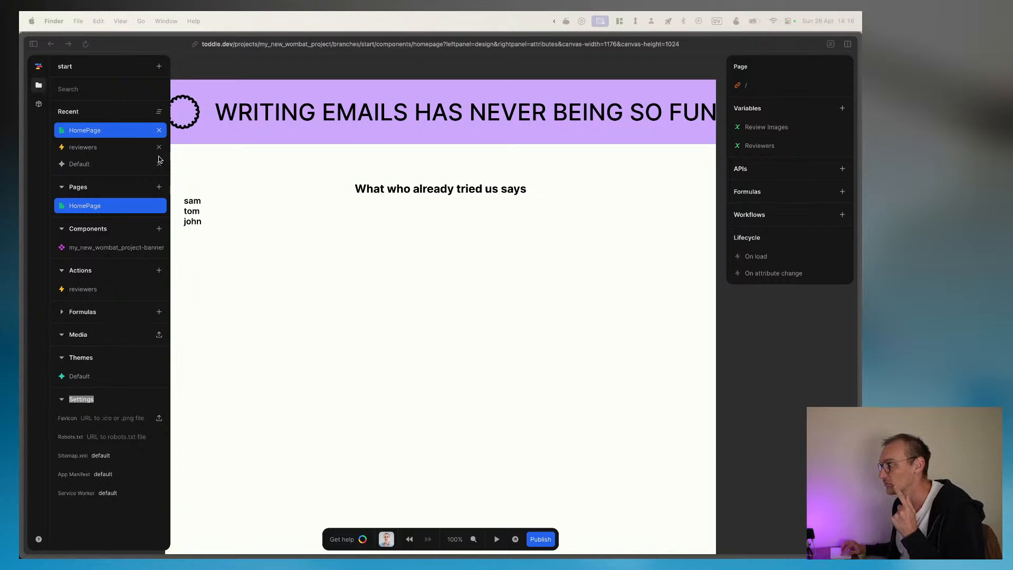
{"action": "left_click", "coordinate": [140, 329]}
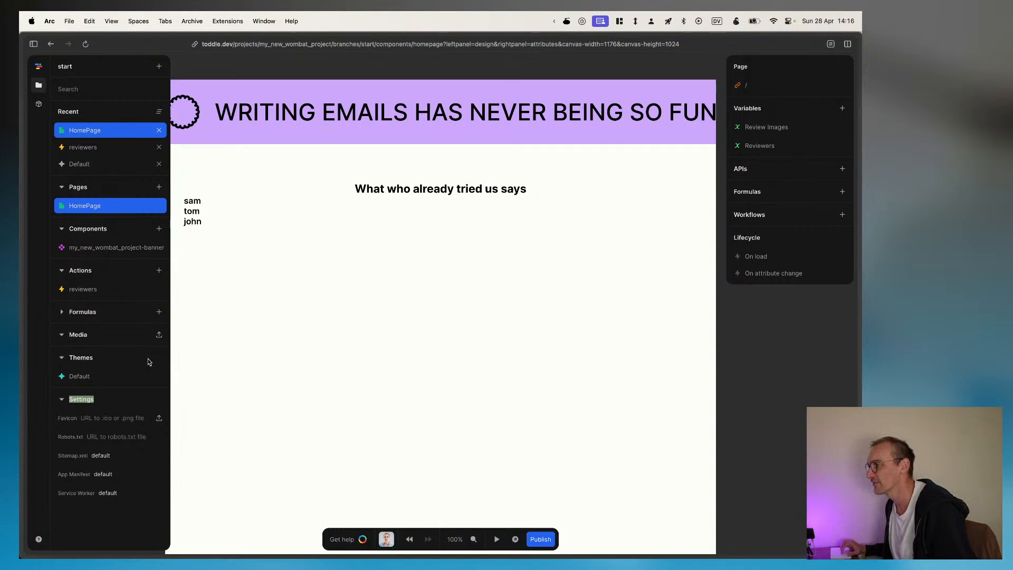
Step: Upload 4-stars.png from the stream folder to the project's Media section
{"action": "left_click", "coordinate": [159, 334]}
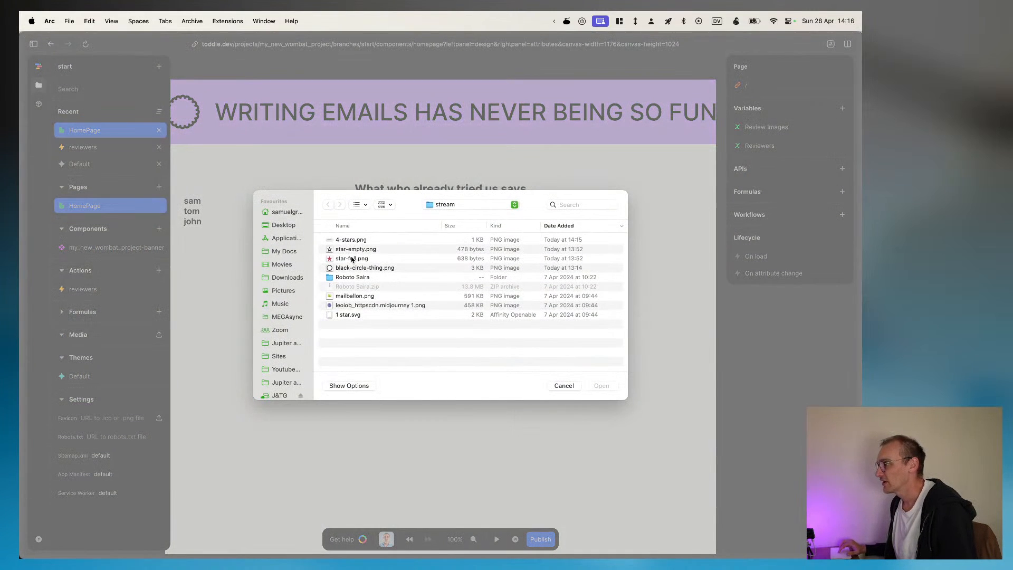
{"action": "left_click", "coordinate": [344, 242]}
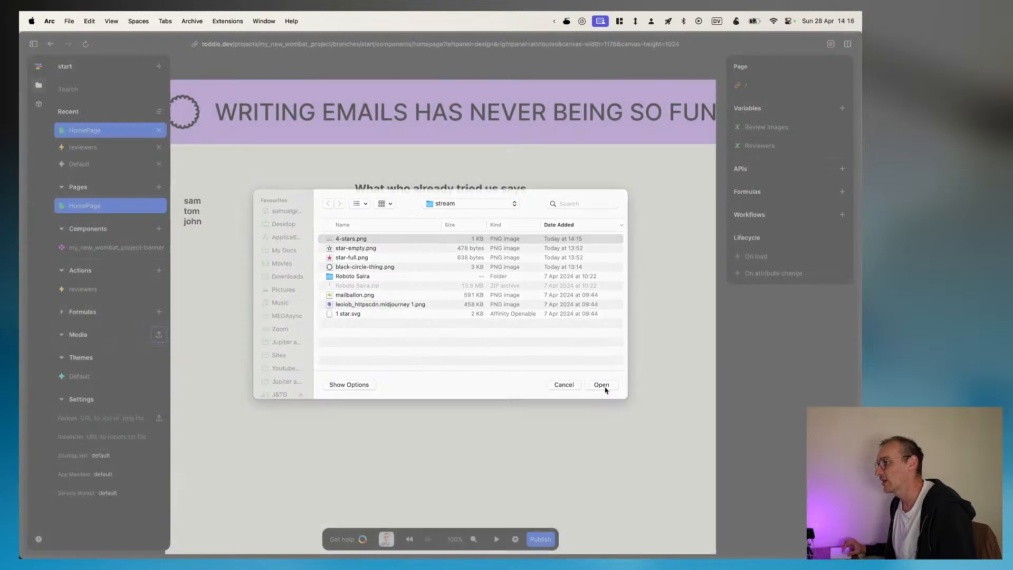
{"action": "left_click", "coordinate": [602, 387]}
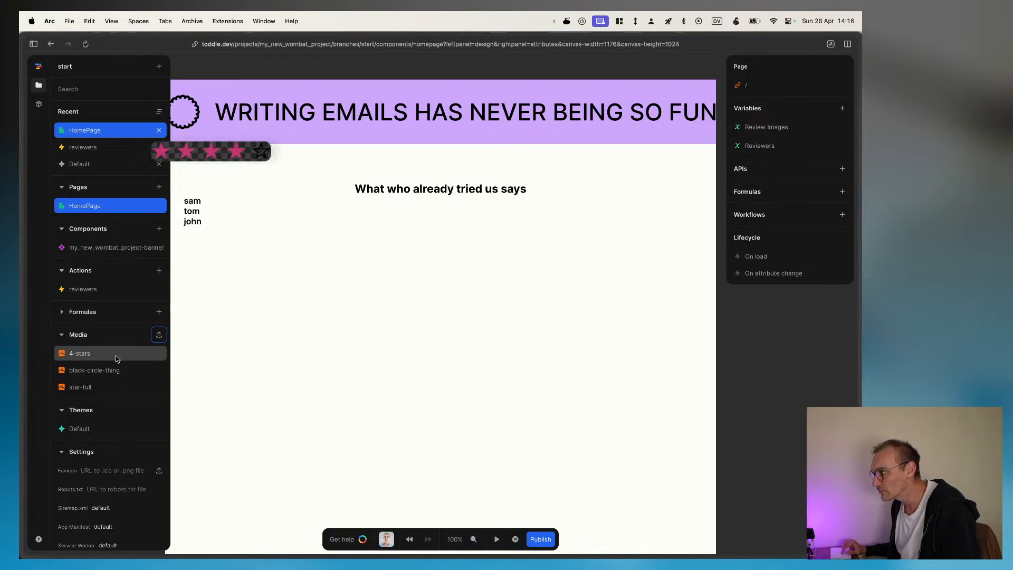
Step: Copy the full-size image path of the 4-stars media file and close its details
{"action": "left_click", "coordinate": [116, 356]}
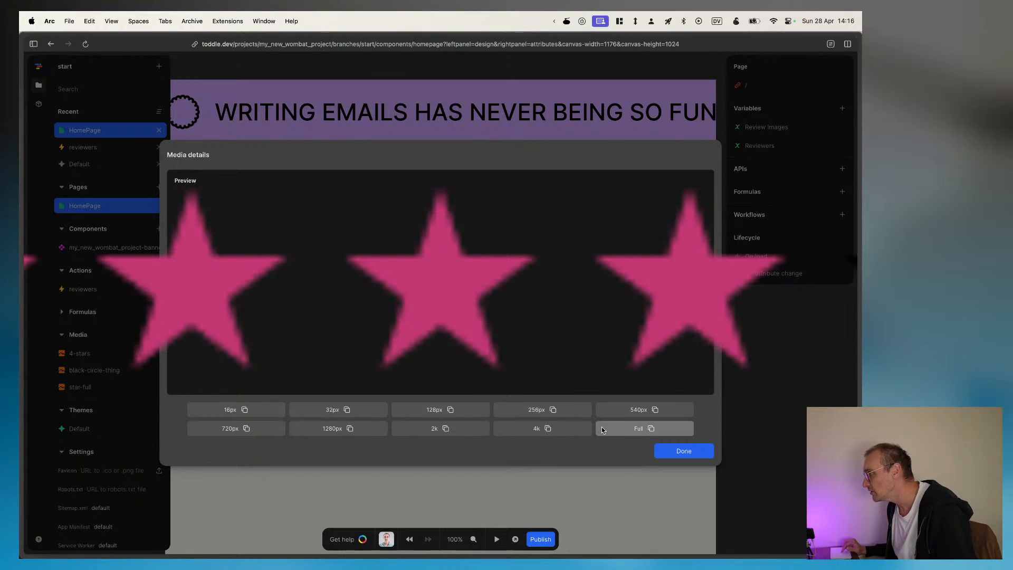
{"action": "left_click", "coordinate": [650, 429]}
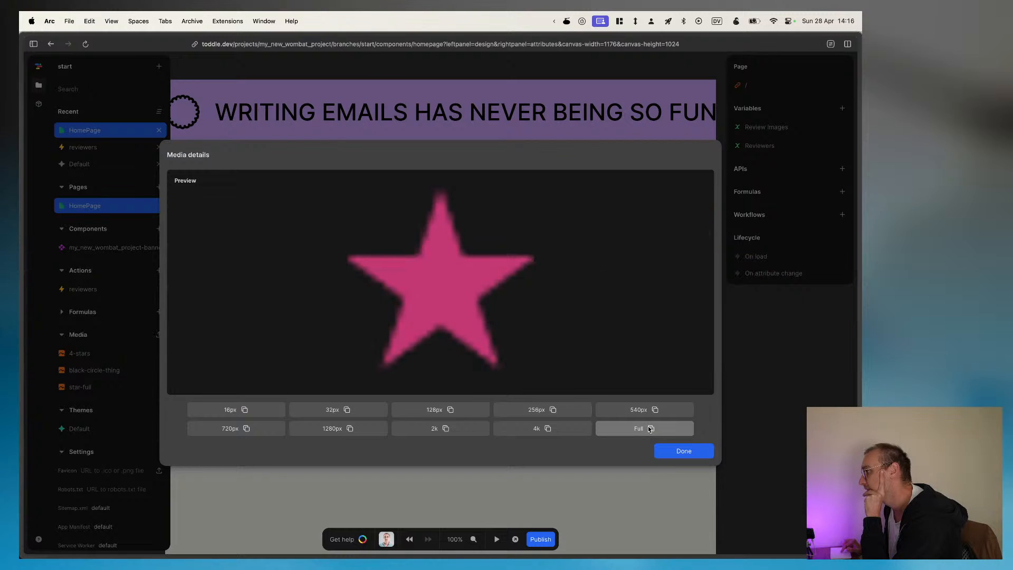
{"action": "left_click", "coordinate": [676, 452]}
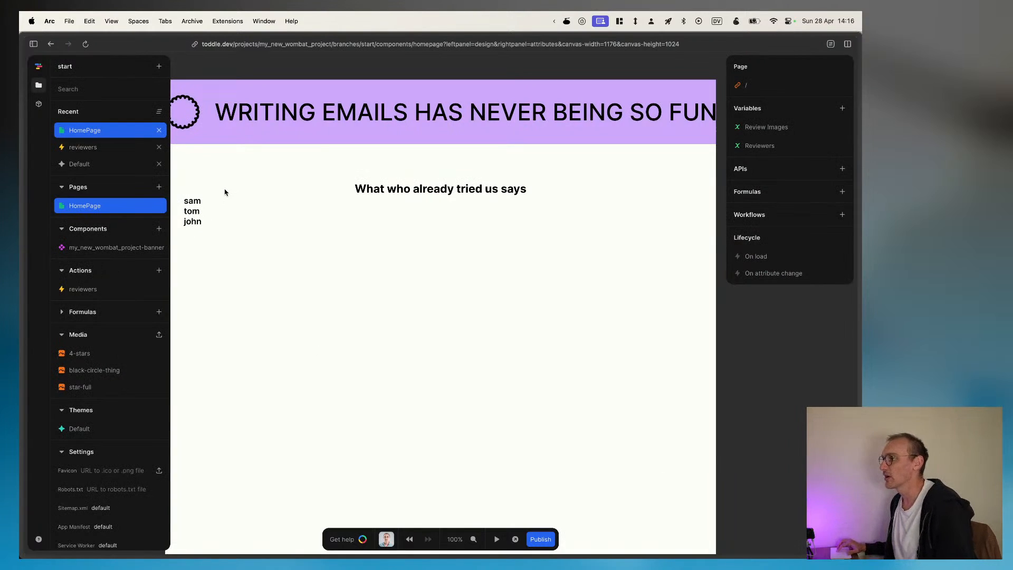
Step: Replace the null item in the Review Images variable's array formula with the copied 4-stars full-size image path
{"action": "left_click", "coordinate": [766, 127]}
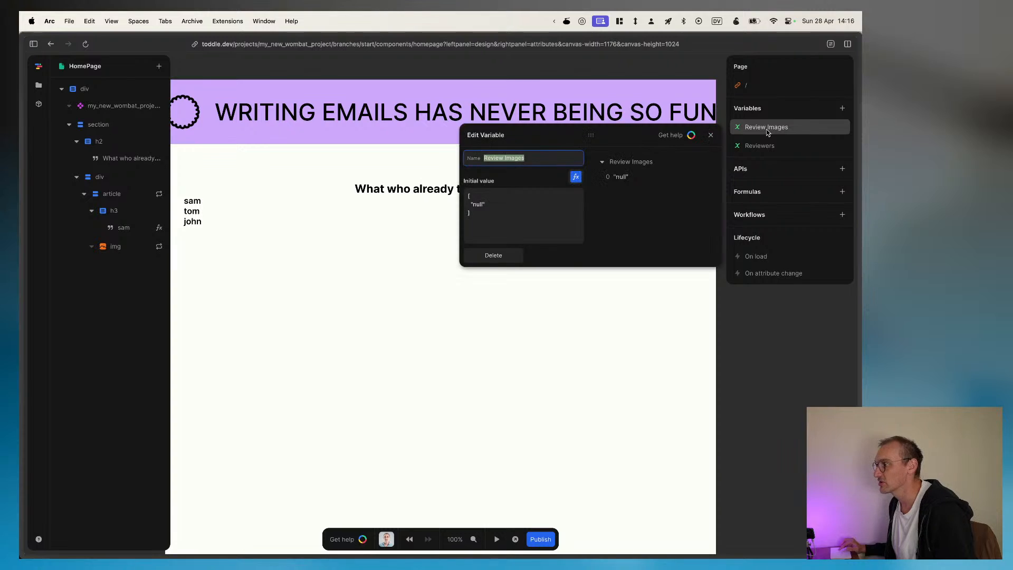
{"action": "double_click", "coordinate": [492, 207]}
{"action": "left_click", "coordinate": [575, 176]}
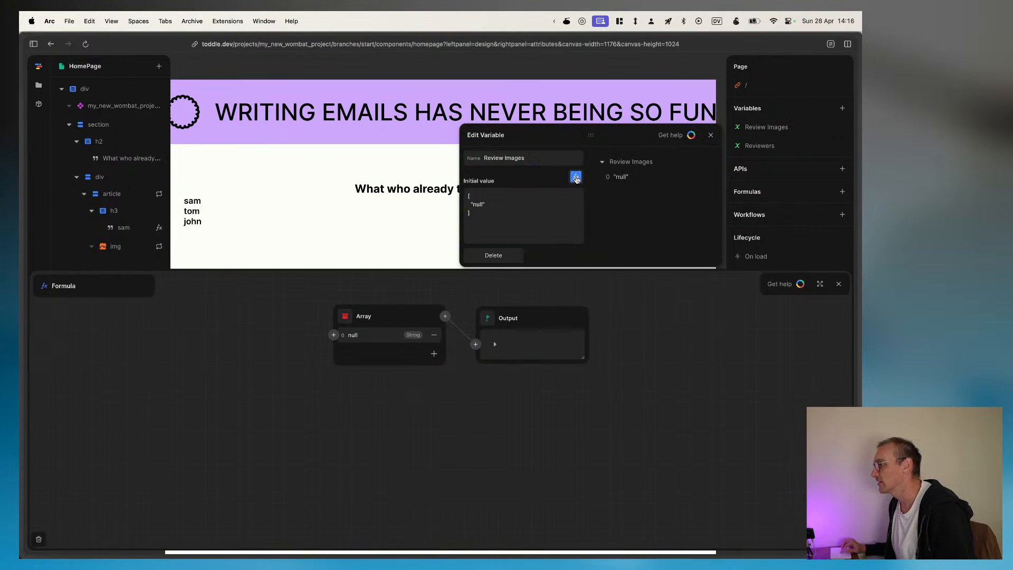
{"action": "left_click", "coordinate": [378, 335]}
{"action": "key", "text": "super+v"}
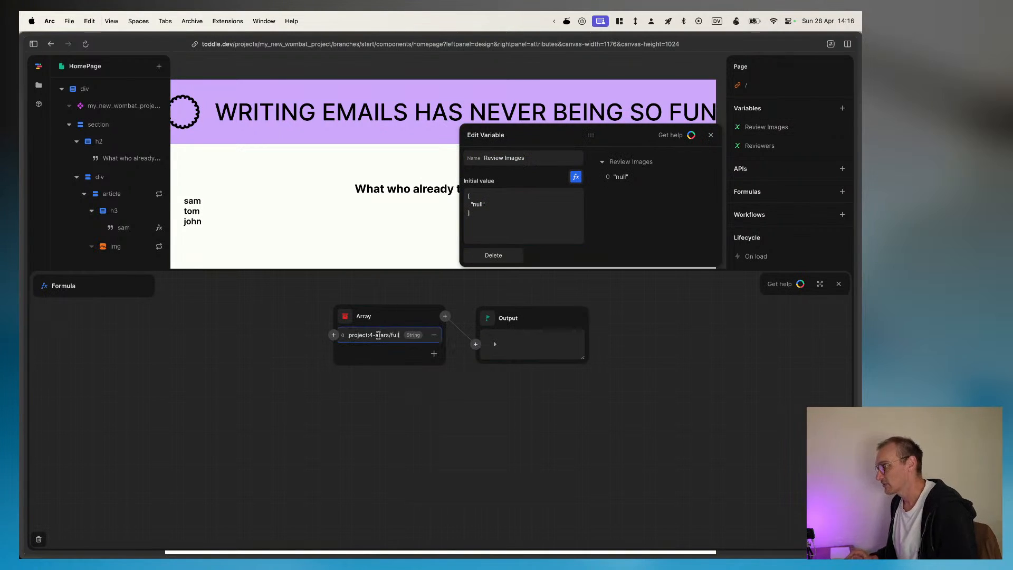
Step: Add four more string items to the Review Images array, each holding the same 4-stars path, and close the variable editor
{"action": "left_click", "coordinate": [434, 354]}
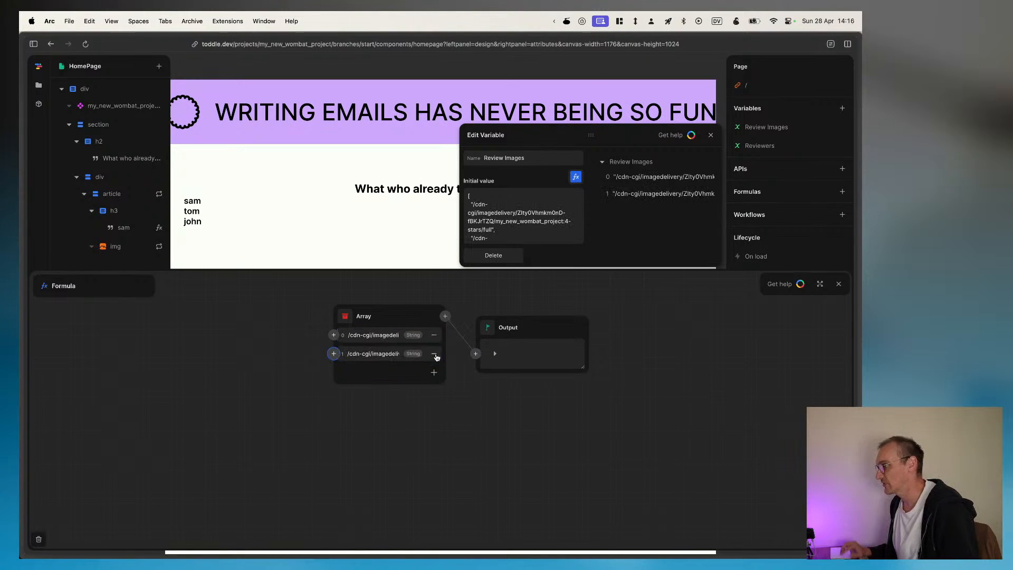
{"action": "left_click", "coordinate": [369, 352]}
{"action": "key", "text": "super+v"}
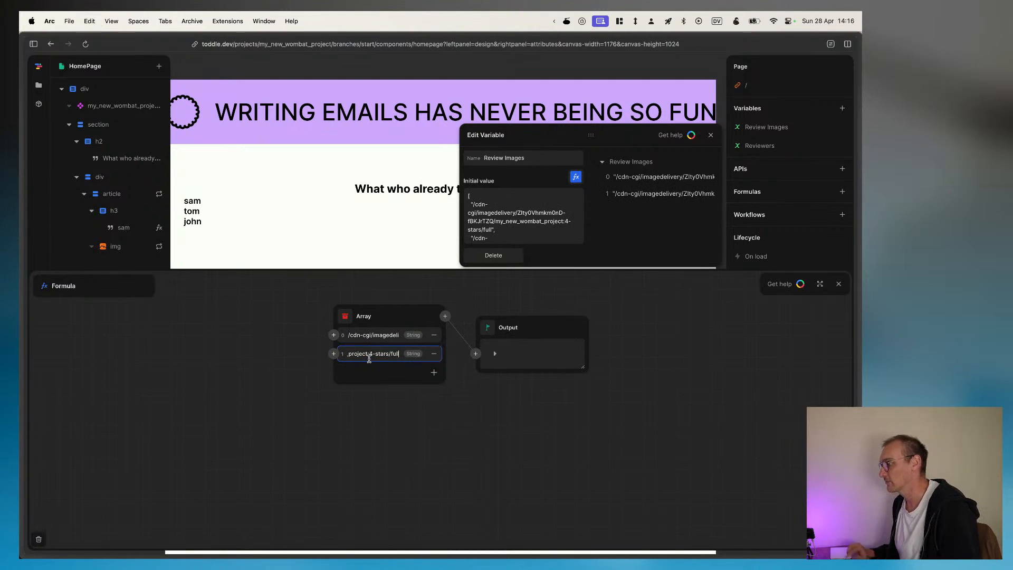
{"action": "left_click", "coordinate": [433, 372]}
{"action": "left_click", "coordinate": [385, 372]}
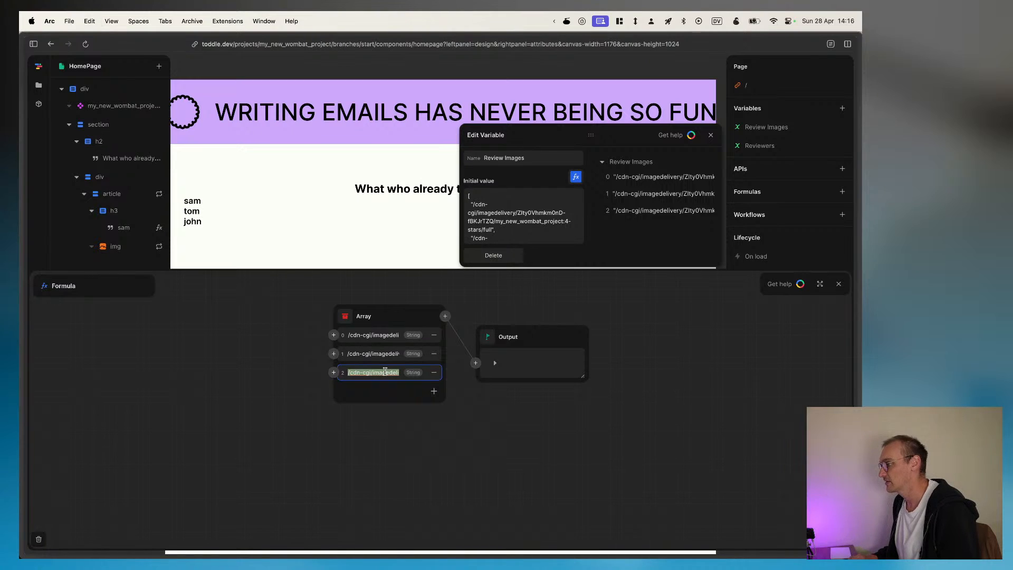
{"action": "key", "text": "super+v"}
{"action": "left_click", "coordinate": [391, 390]}
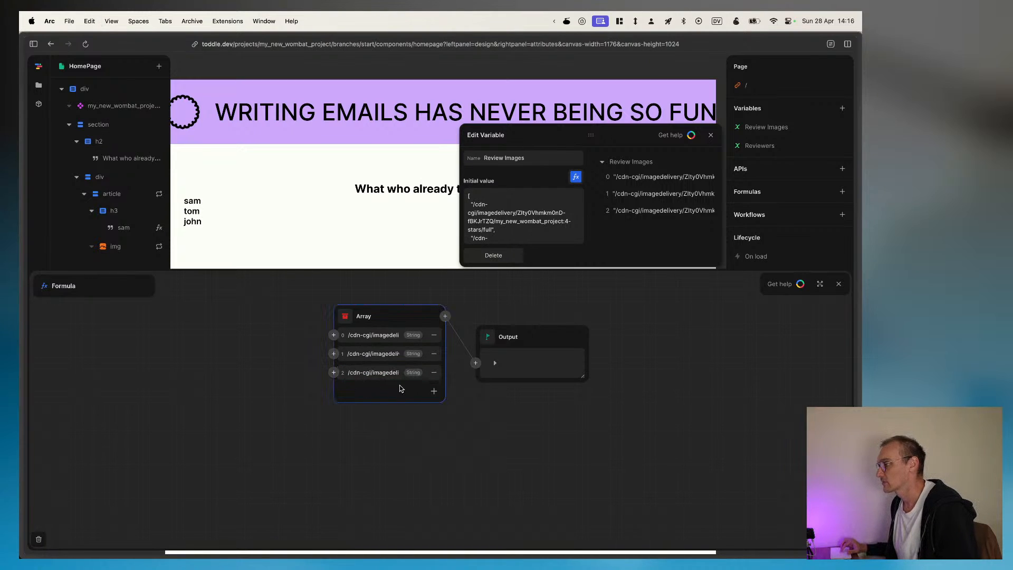
{"action": "left_click", "coordinate": [434, 391]}
{"action": "left_click", "coordinate": [377, 390]}
{"action": "key", "text": "super+v"}
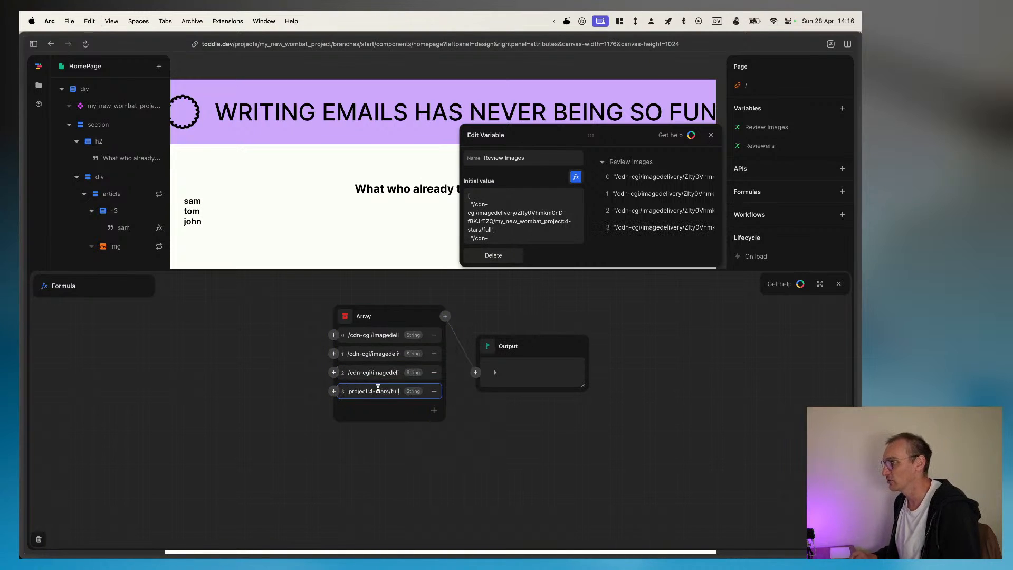
{"action": "left_click", "coordinate": [434, 410]}
{"action": "left_click", "coordinate": [378, 409]}
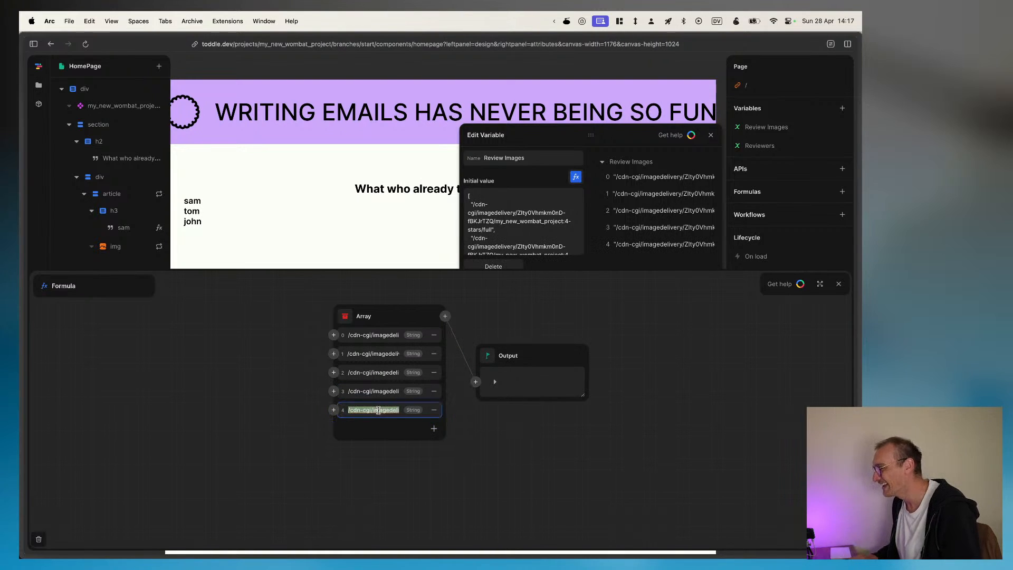
{"action": "key", "text": "super+v"}
{"action": "left_click", "coordinate": [294, 386]}
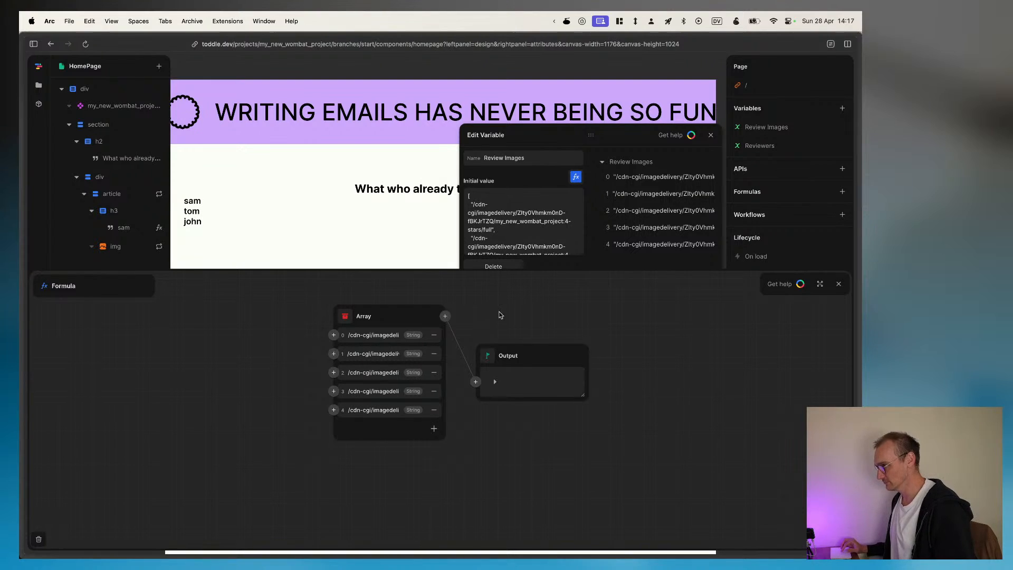
{"action": "left_click", "coordinate": [710, 136]}
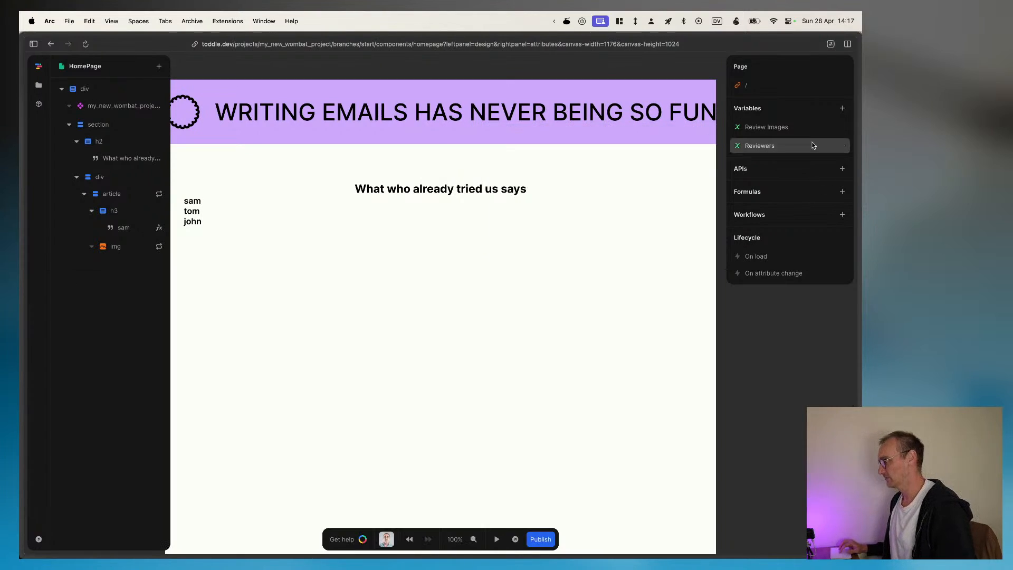
Step: Replace the hardcoded array in the article's Repeat formula with the Reviewers variable
{"action": "left_click", "coordinate": [126, 193]}
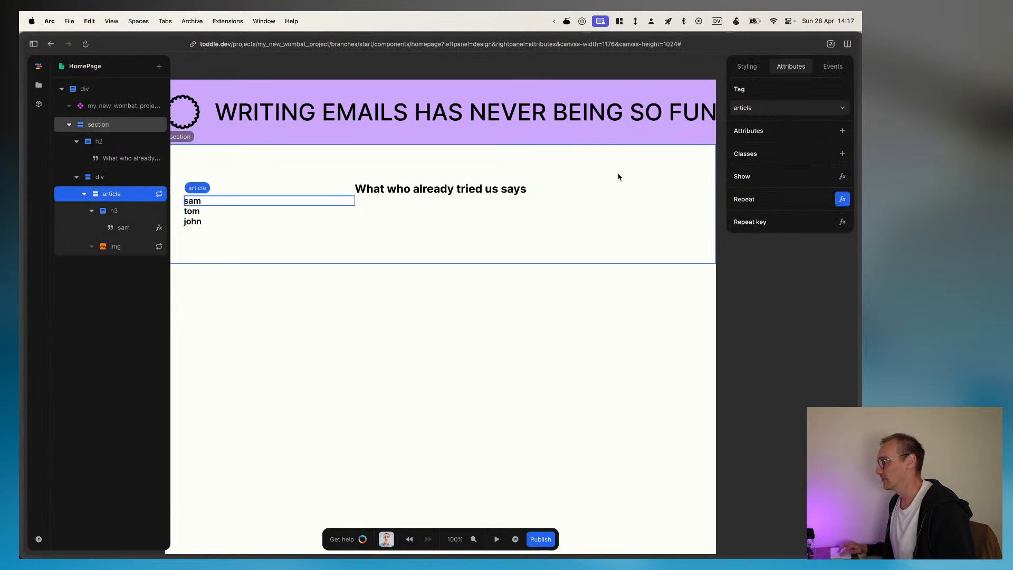
{"action": "left_click", "coordinate": [843, 200]}
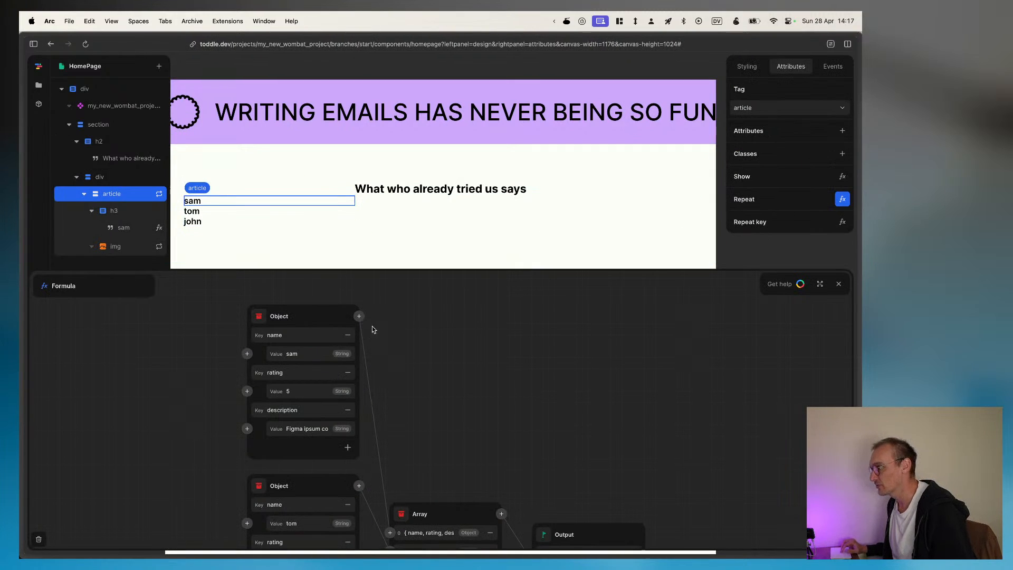
{"action": "scroll", "coordinate": [385, 369], "scroll_direction": "down", "scroll_amount": 3}
{"action": "left_click", "coordinate": [413, 451]}
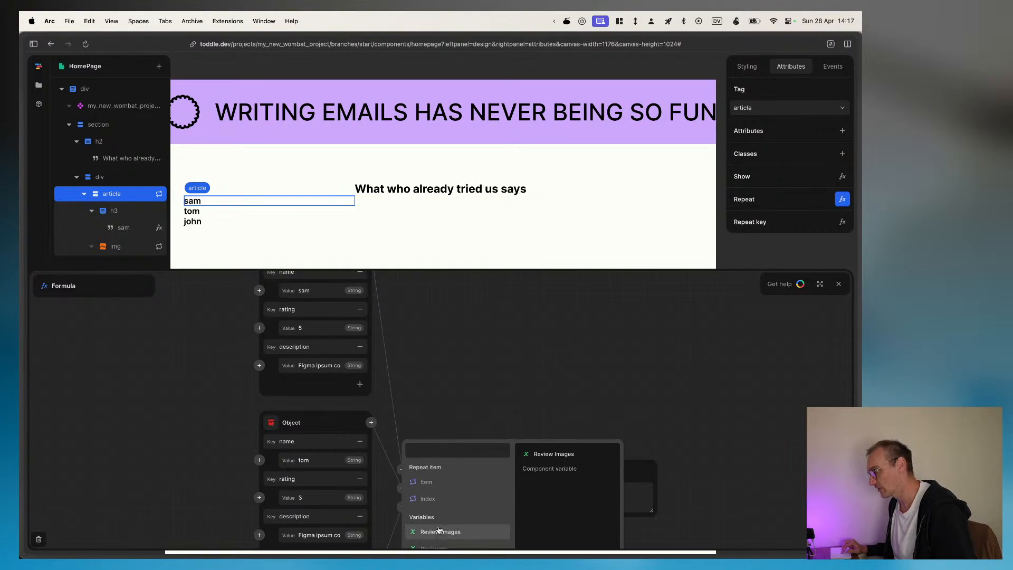
{"action": "scroll", "coordinate": [437, 529], "scroll_direction": "down", "scroll_amount": 1}
{"action": "left_click", "coordinate": [436, 520]}
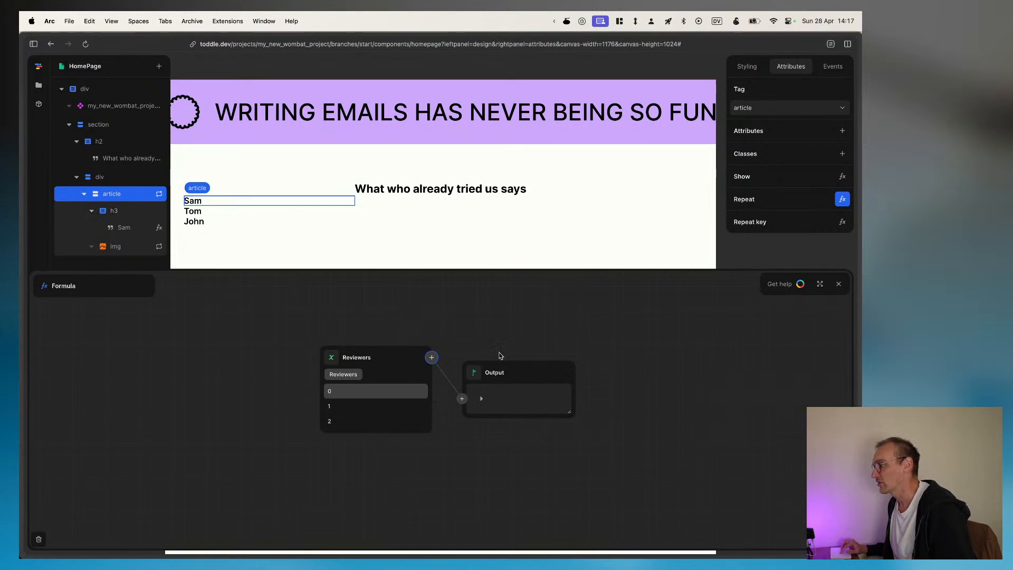
Step: Reselect the repeat item's name property in the text formula inside the article's h3
{"action": "left_click", "coordinate": [123, 228]}
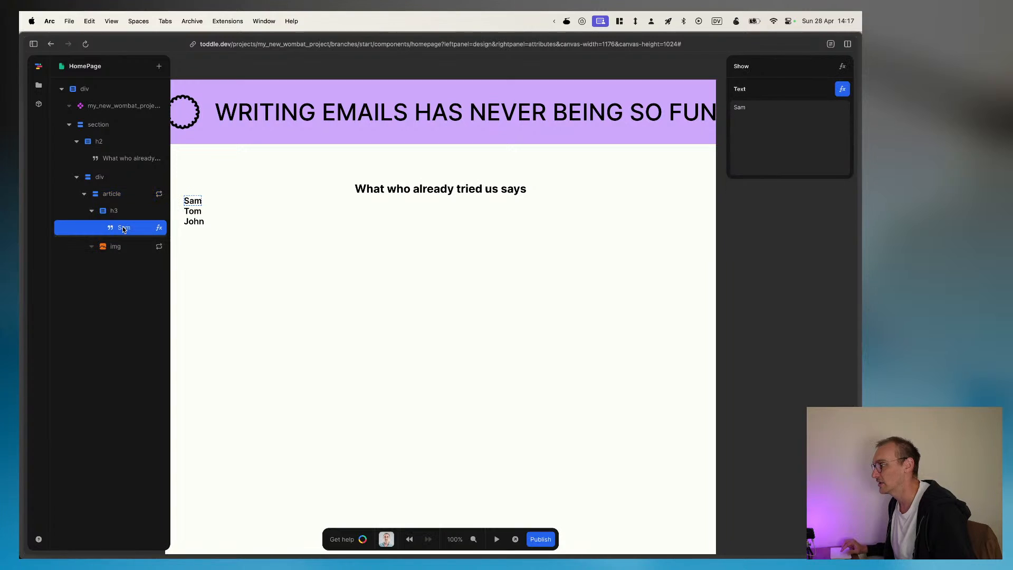
{"action": "left_click", "coordinate": [160, 228]}
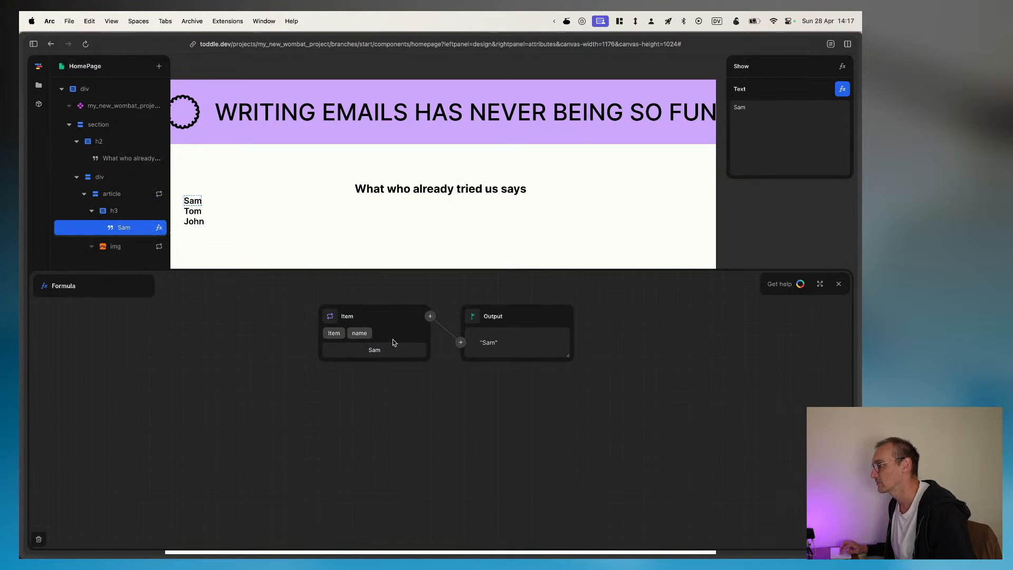
{"action": "left_click", "coordinate": [333, 338]}
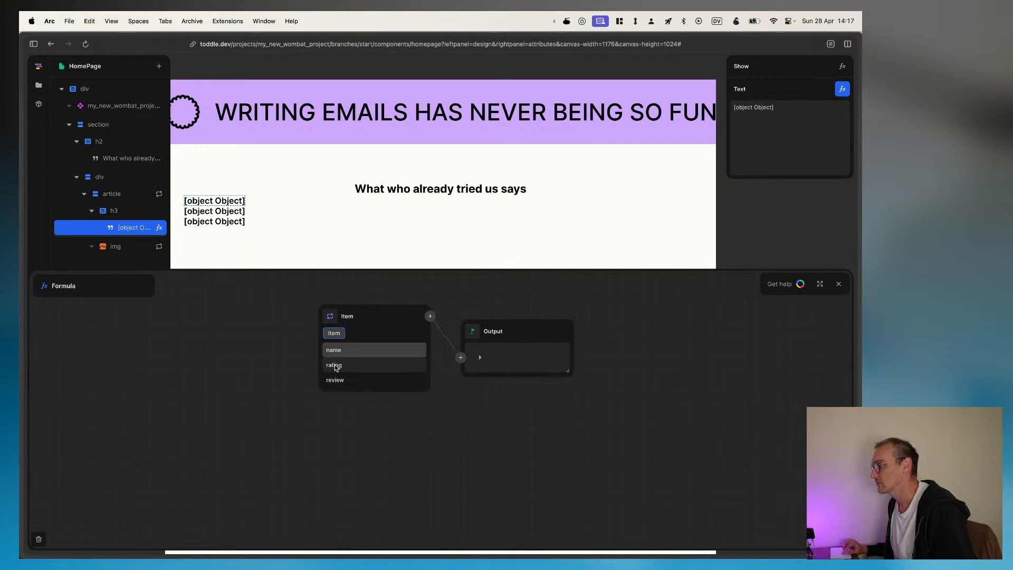
{"action": "left_click", "coordinate": [334, 350]}
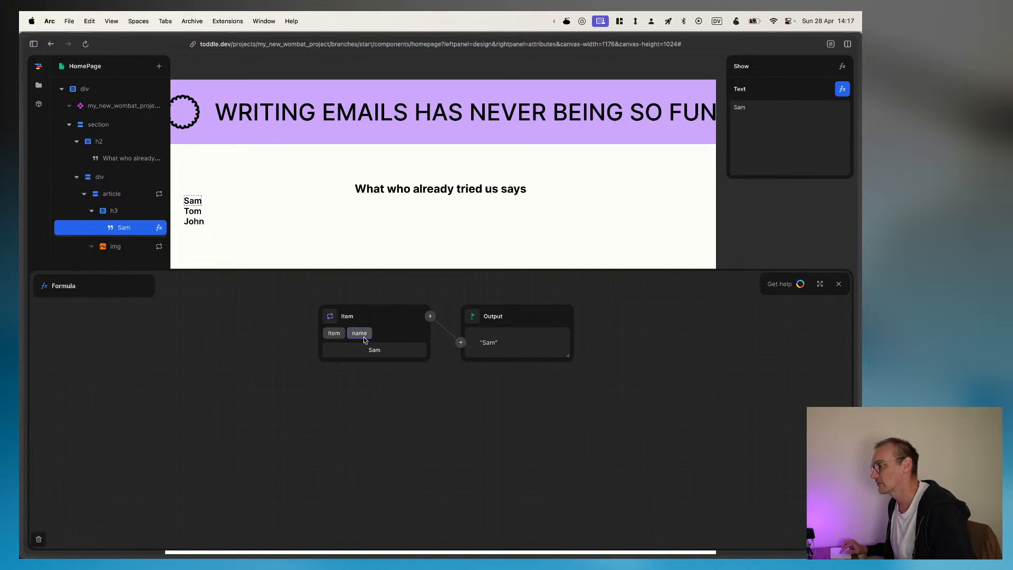
Step: Reselect the repeat item's rating property in the Repeat formula of the article's img
{"action": "left_click", "coordinate": [117, 246]}
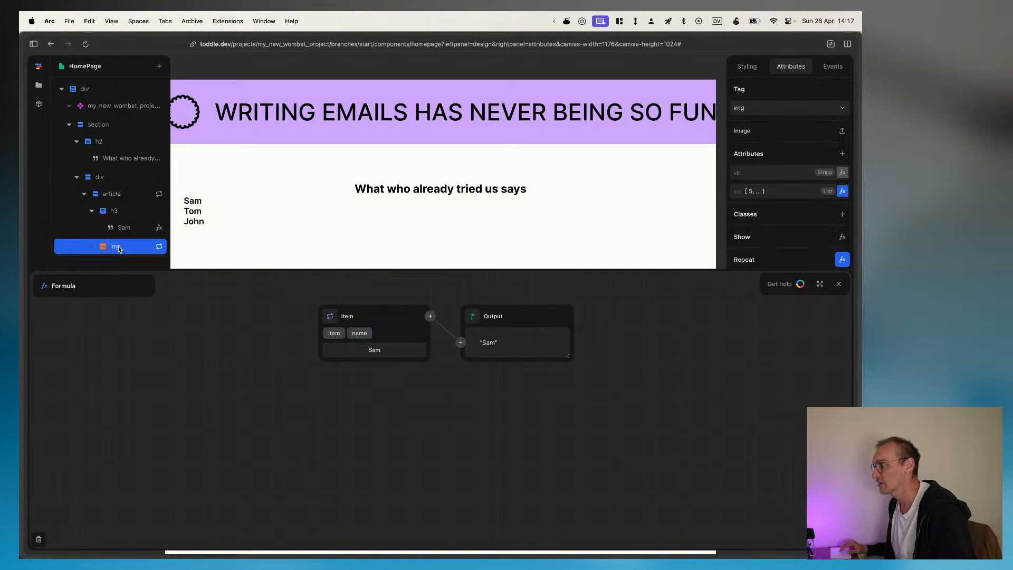
{"action": "left_click", "coordinate": [842, 262]}
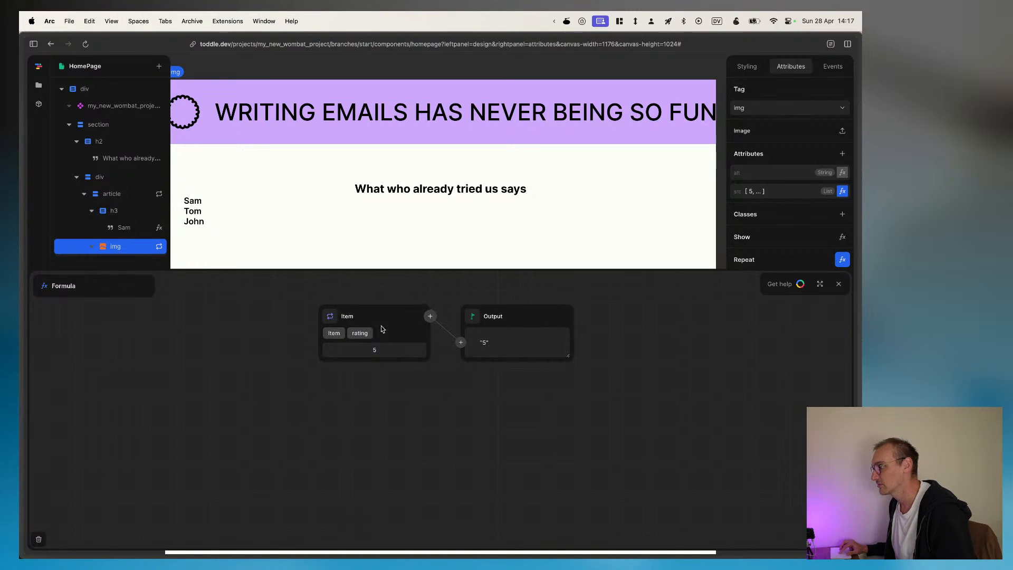
{"action": "left_click", "coordinate": [334, 333]}
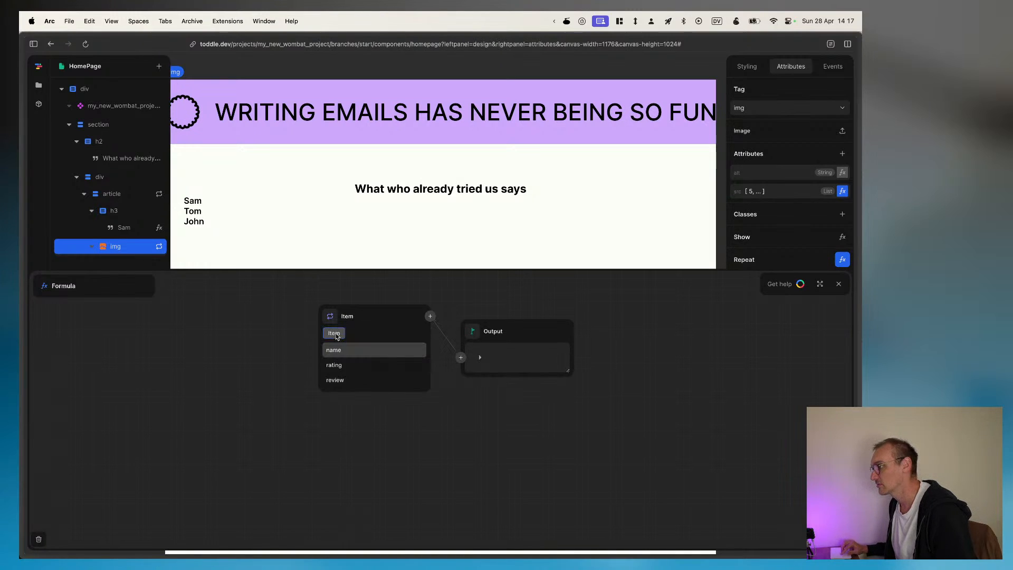
{"action": "left_click", "coordinate": [332, 366]}
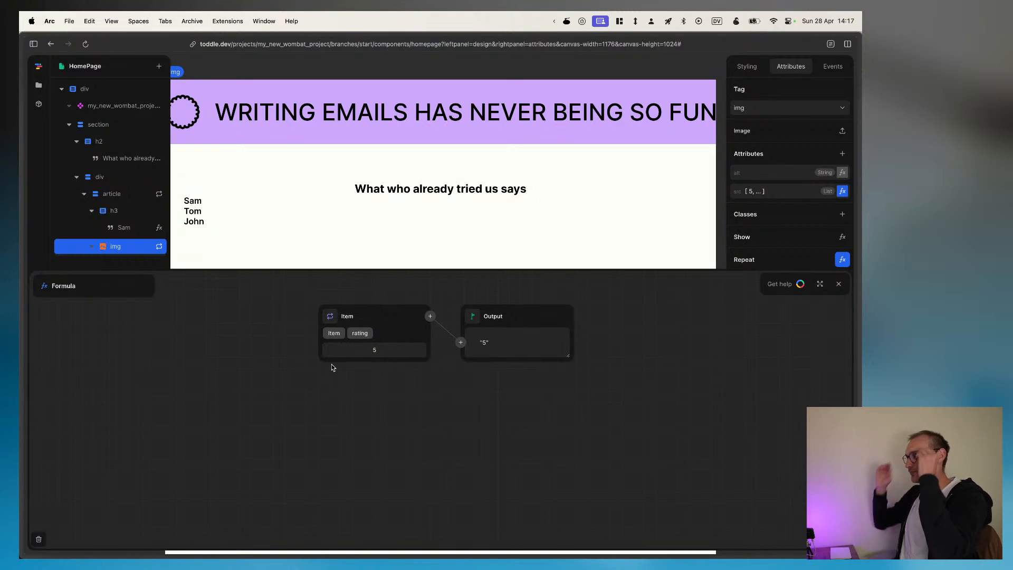
Step: Try the Review Images variable's entry 1 in the img's Repeat formula, then return to the whole list
{"action": "left_click", "coordinate": [457, 341]}
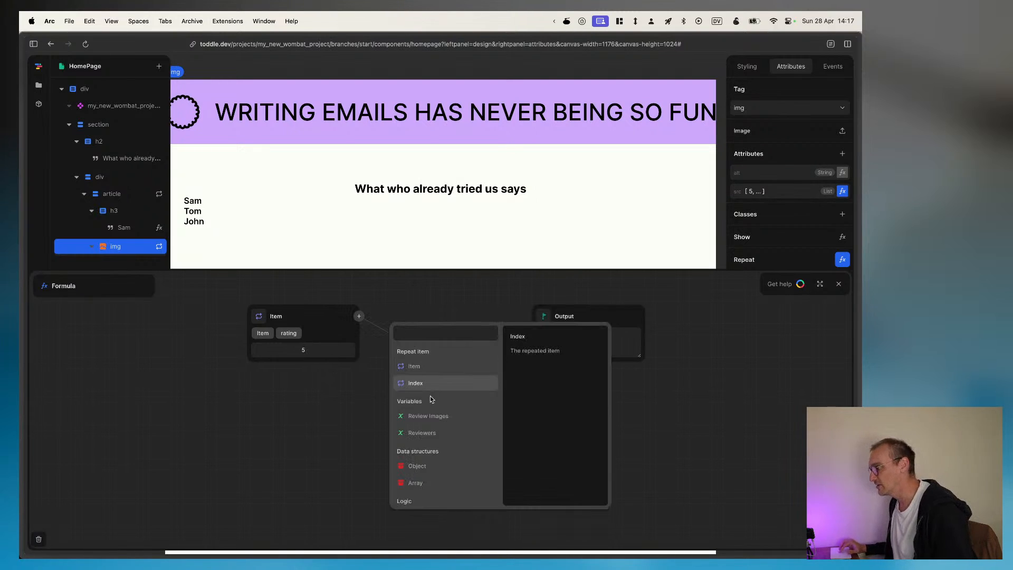
{"action": "left_click", "coordinate": [429, 421]}
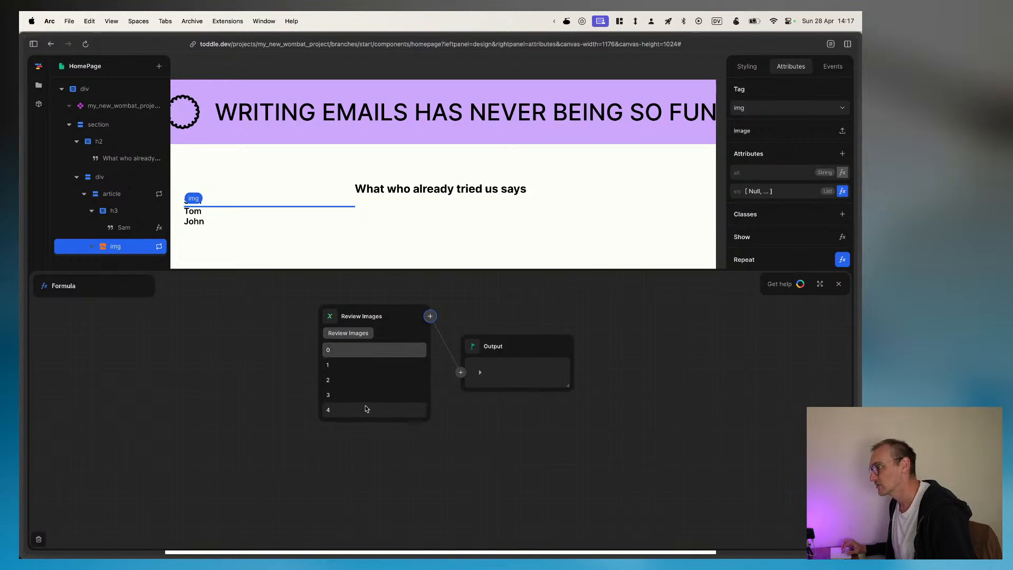
{"action": "left_click", "coordinate": [351, 364]}
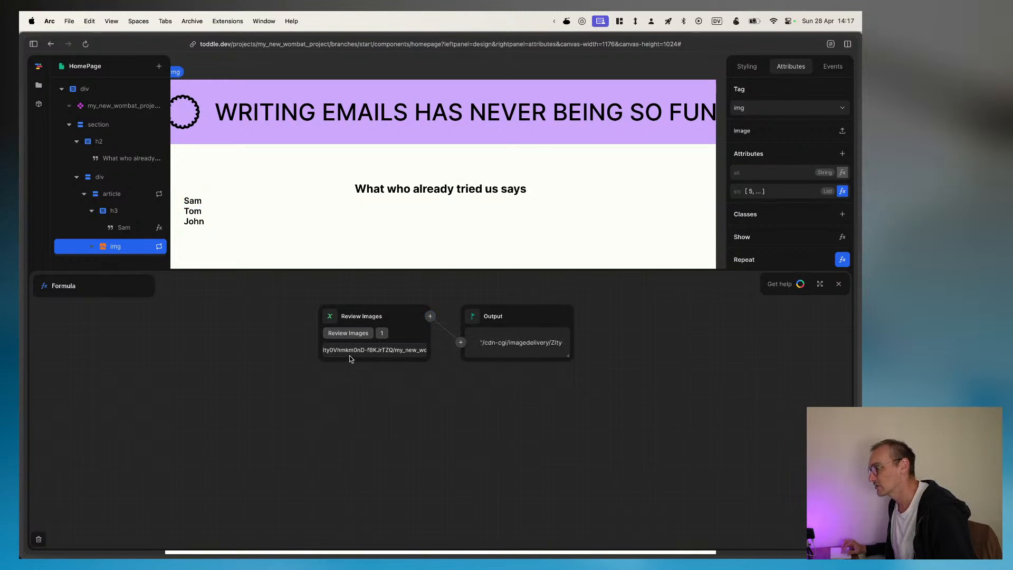
{"action": "left_click", "coordinate": [348, 333]}
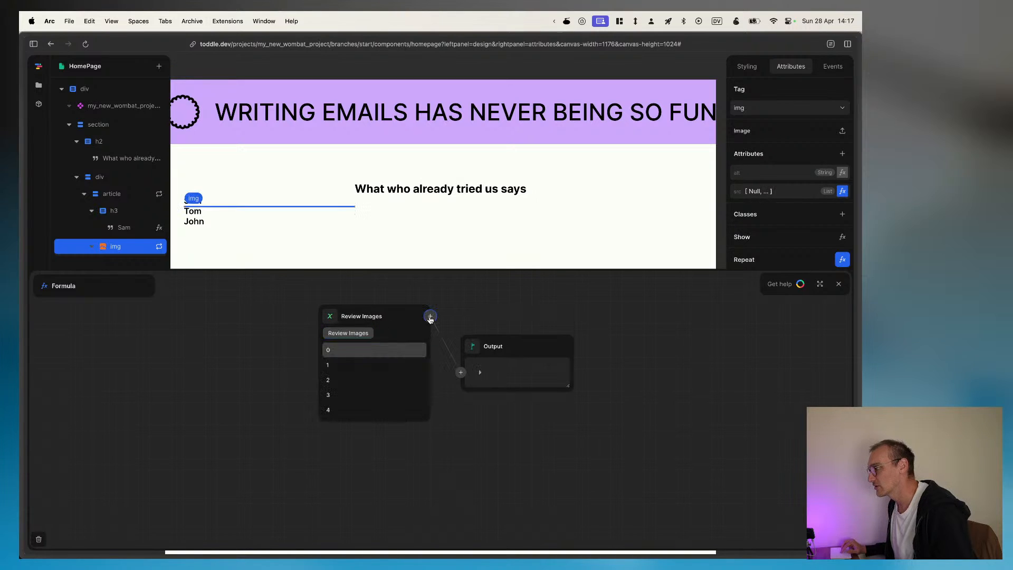
Step: Try the repeat Index, the repeat Item and the Review Images variable in turn as the img's Repeat source
{"action": "left_click", "coordinate": [430, 316]}
{"action": "left_click", "coordinate": [417, 429]}
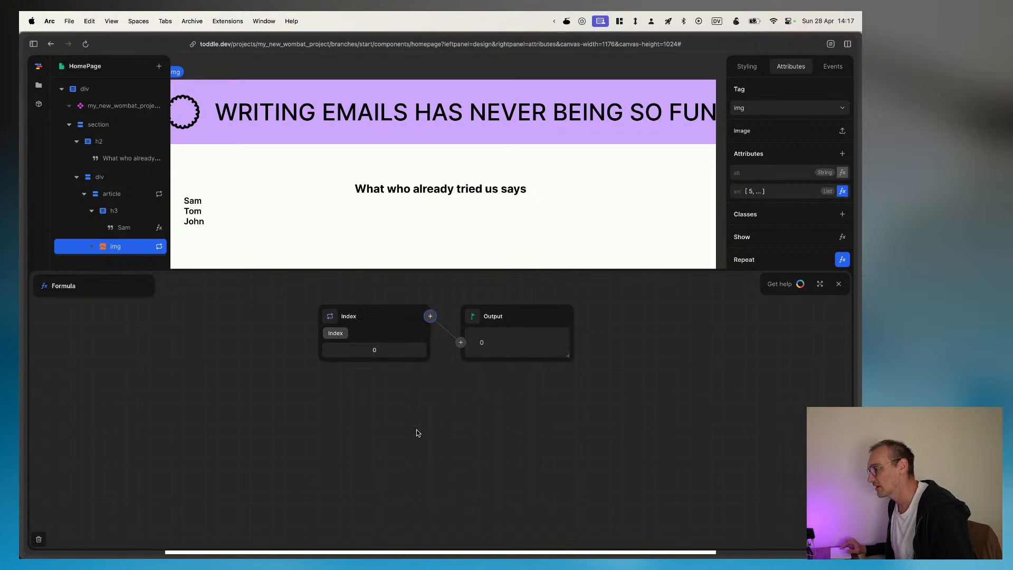
{"action": "left_click", "coordinate": [430, 316]}
{"action": "left_click", "coordinate": [418, 416]}
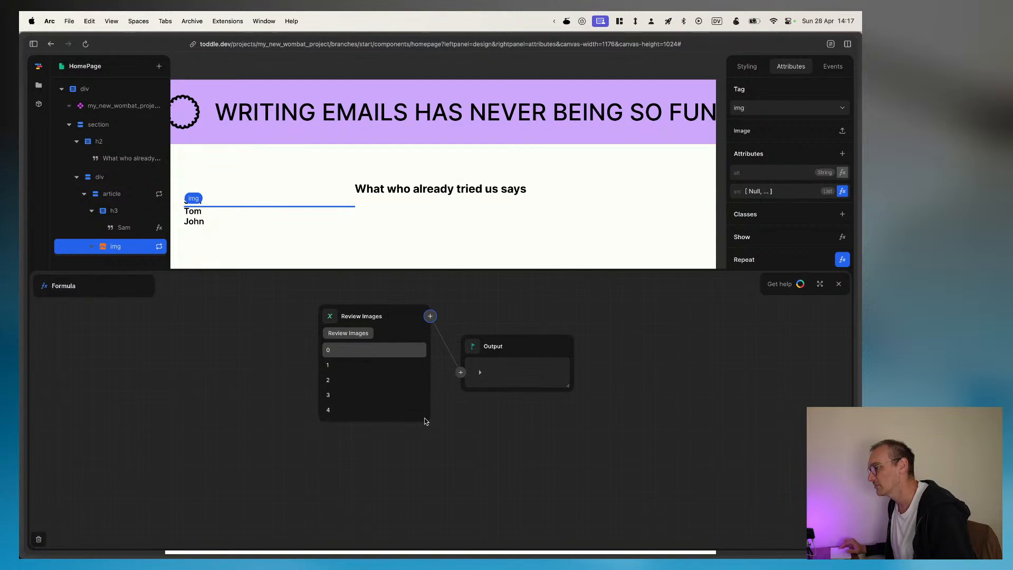
{"action": "left_click", "coordinate": [460, 372]}
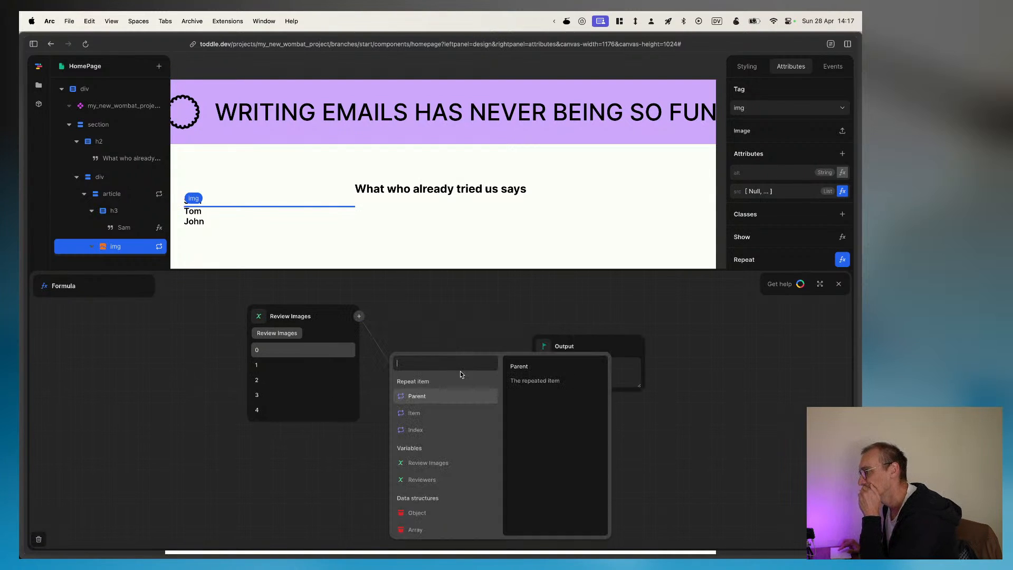
{"action": "left_click", "coordinate": [433, 414]}
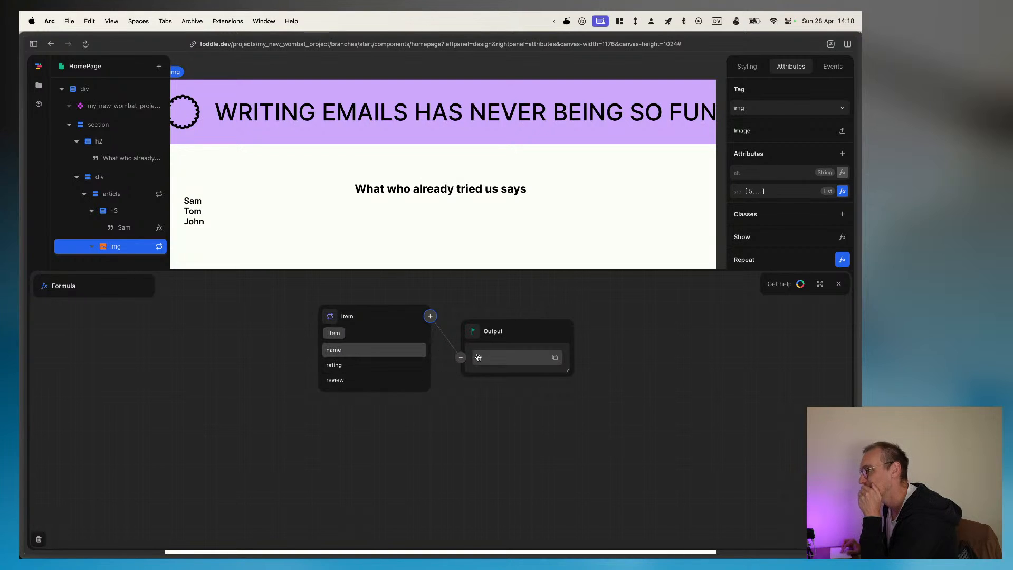
{"action": "left_click", "coordinate": [461, 358]}
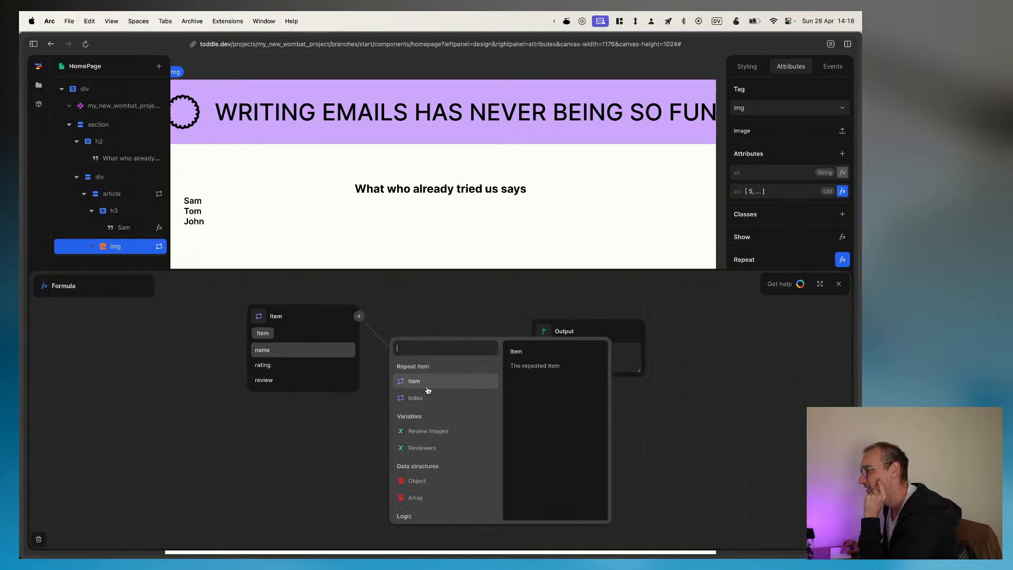
{"action": "left_click", "coordinate": [438, 433]}
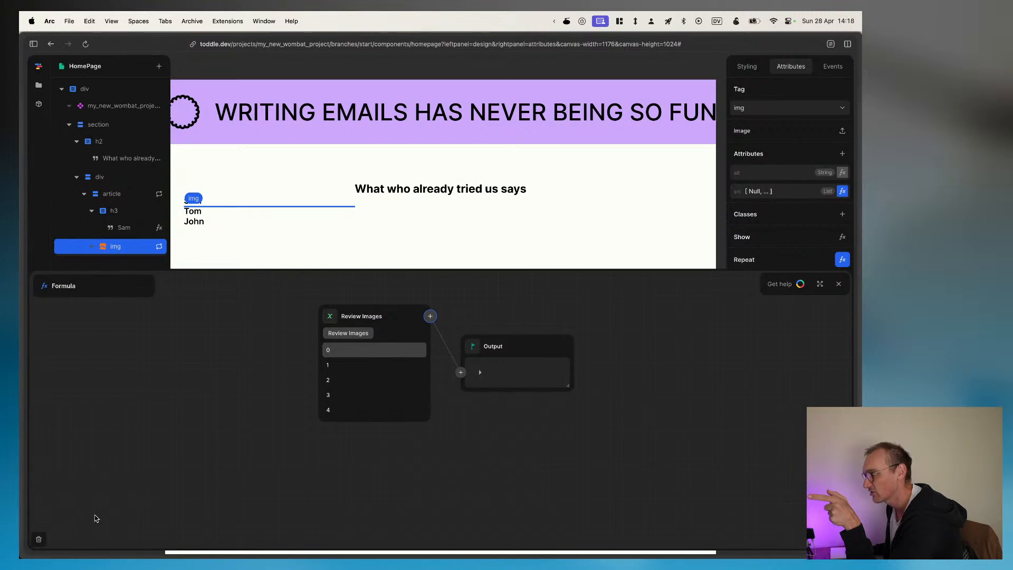
Step: Remove the img's Repeat formula and replace the hardcoded array in its src formula with the Review Images variable
{"action": "left_click", "coordinate": [37, 540]}
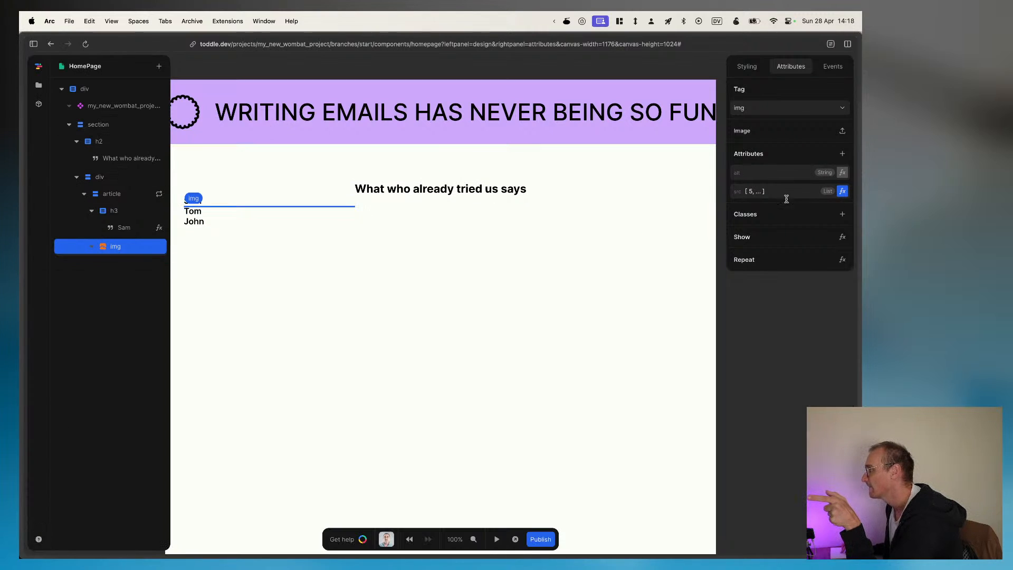
{"action": "left_click", "coordinate": [843, 192]}
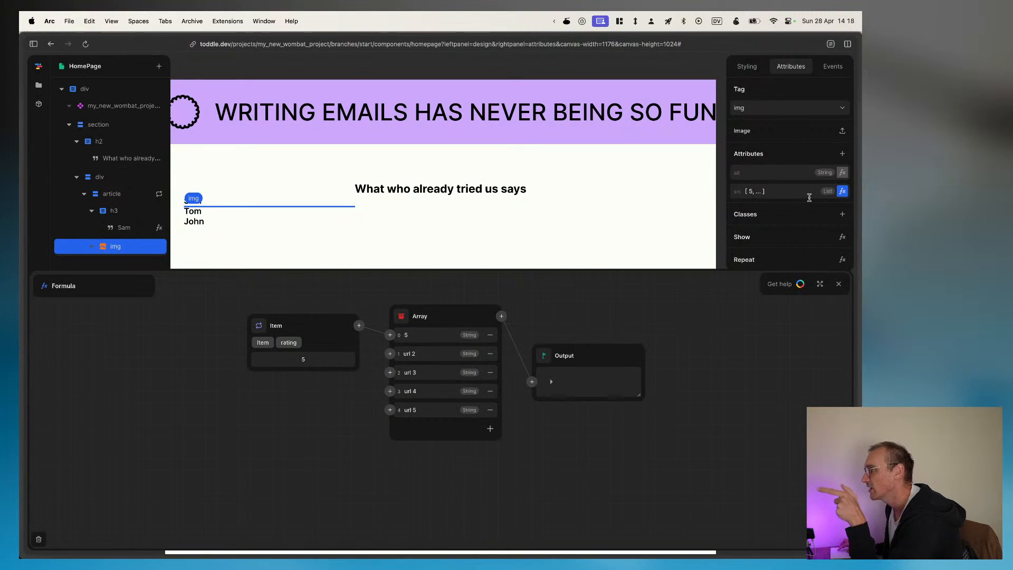
{"action": "left_click", "coordinate": [265, 346]}
{"action": "left_click", "coordinate": [265, 364]}
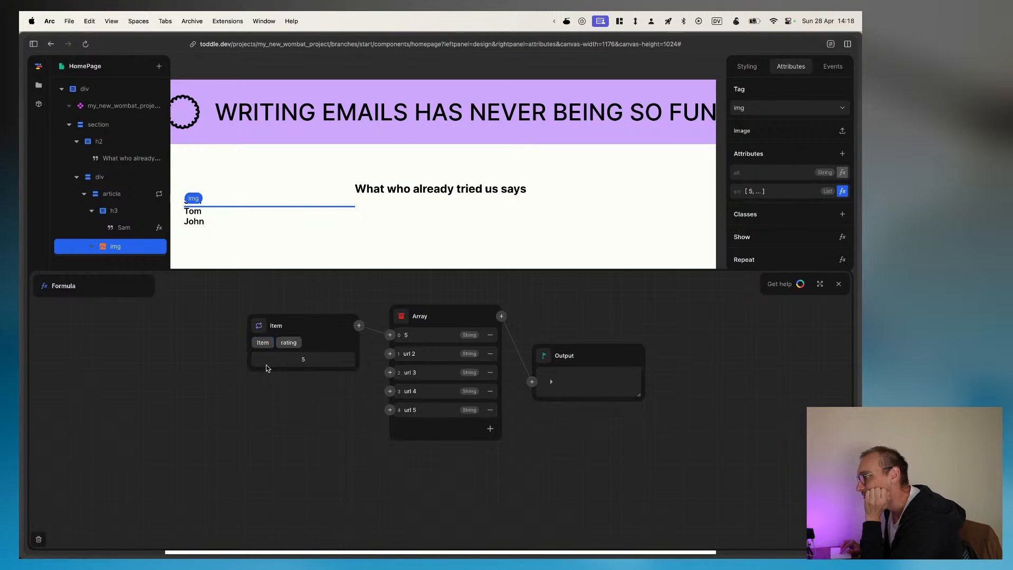
{"action": "left_click", "coordinate": [402, 317]}
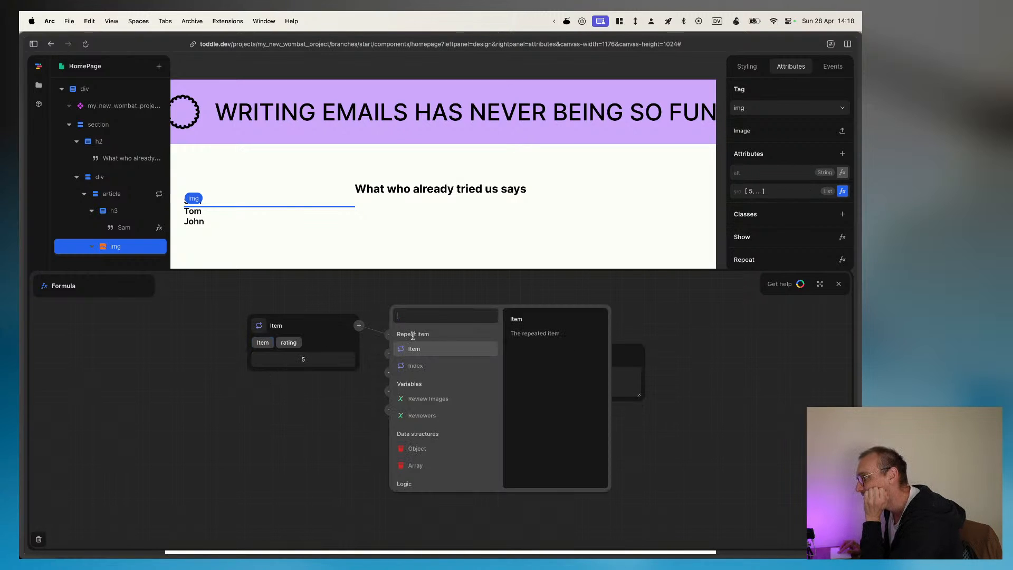
{"action": "left_click", "coordinate": [441, 399]}
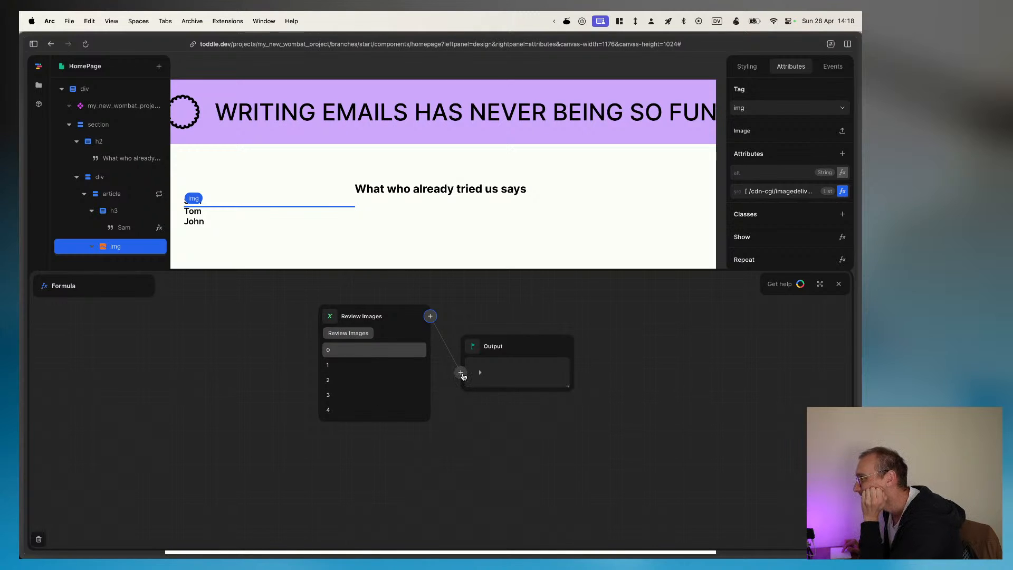
Step: Switch the img's src formula from the Review Images variable to the repeat item's rating property
{"action": "left_click", "coordinate": [461, 373]}
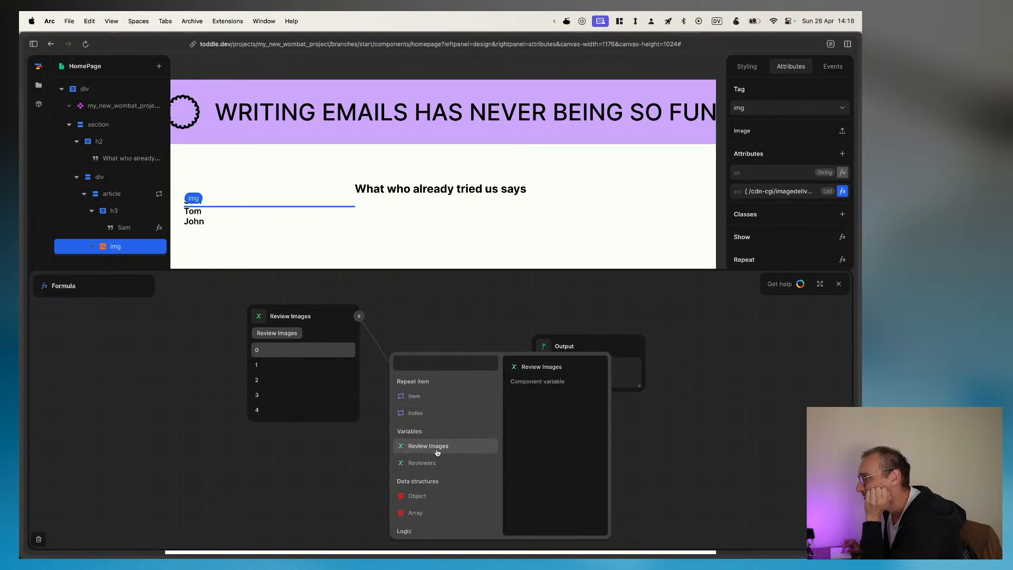
{"action": "left_click", "coordinate": [418, 400]}
{"action": "left_click", "coordinate": [346, 365]}
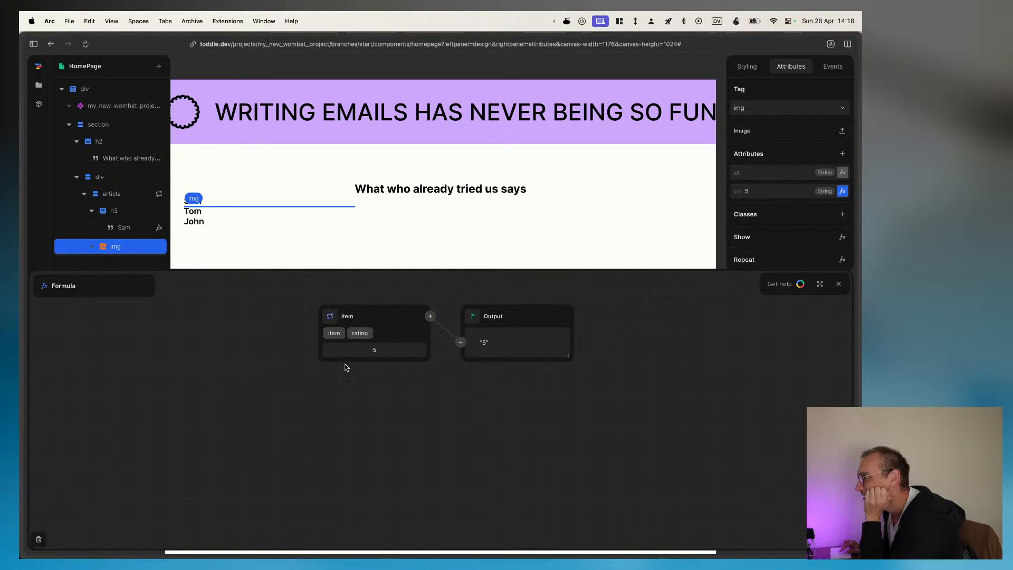
{"action": "left_click", "coordinate": [328, 316]}
{"action": "left_click", "coordinate": [400, 297]}
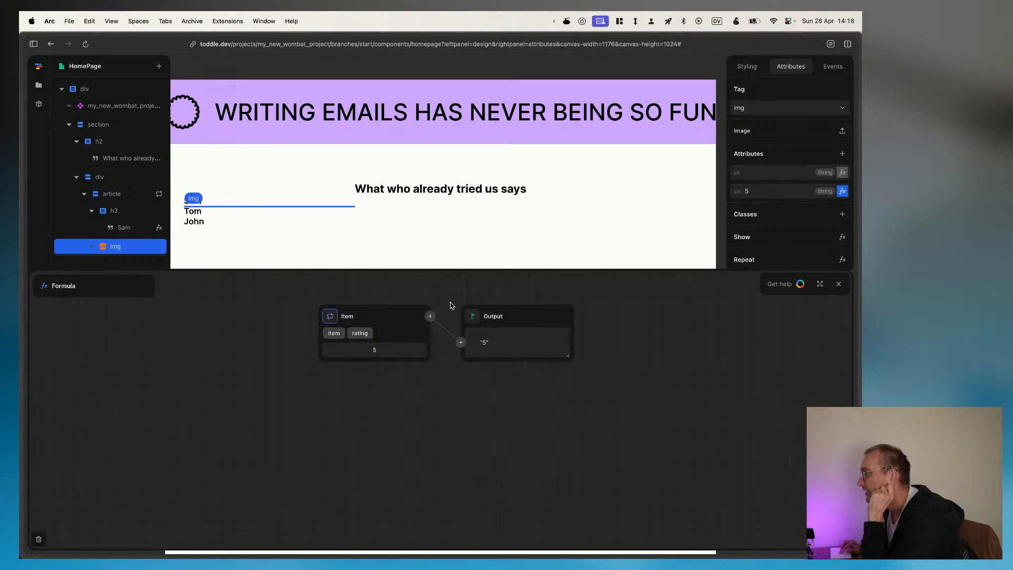
Step: Try passing the item's rating through the Absolute function in the img's src formula
{"action": "left_click", "coordinate": [461, 341]}
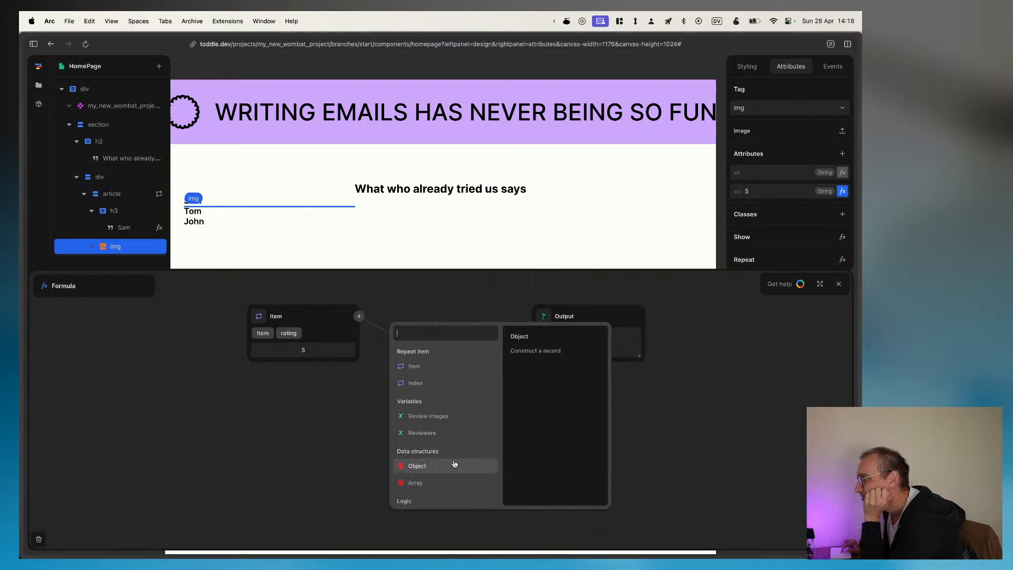
{"action": "scroll", "coordinate": [446, 467], "scroll_direction": "down", "scroll_amount": 5}
{"action": "left_click", "coordinate": [420, 484]}
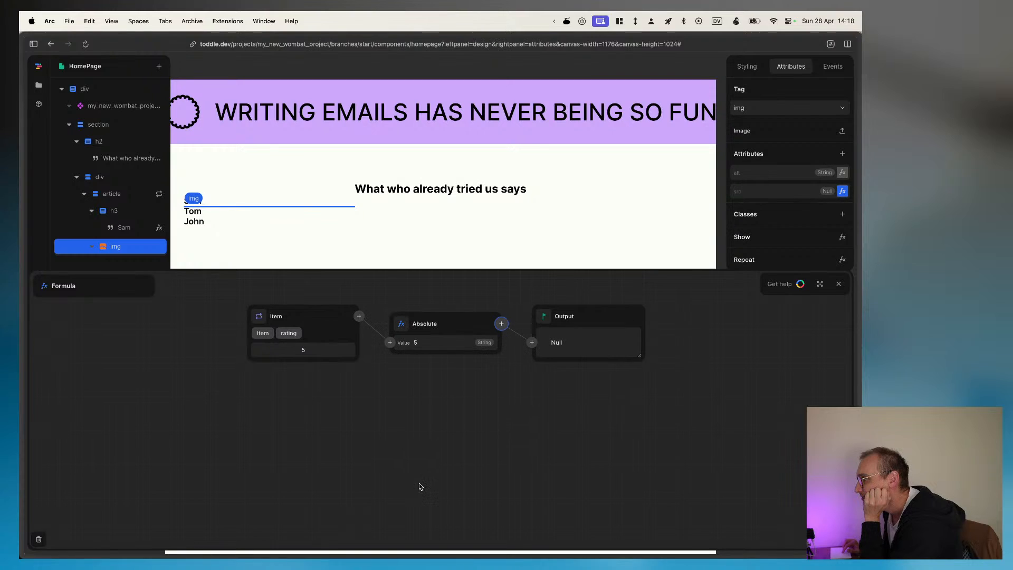
Step: Replace the Absolute function with the Review Images variable and try its entries 1 and 0 as the img's src
{"action": "left_click", "coordinate": [401, 324]}
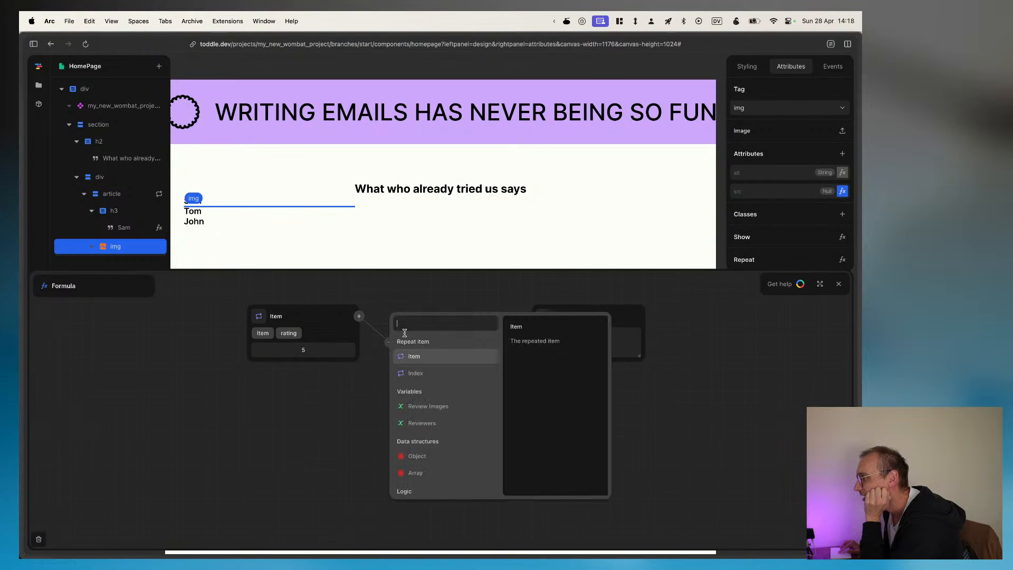
{"action": "left_click", "coordinate": [427, 406]}
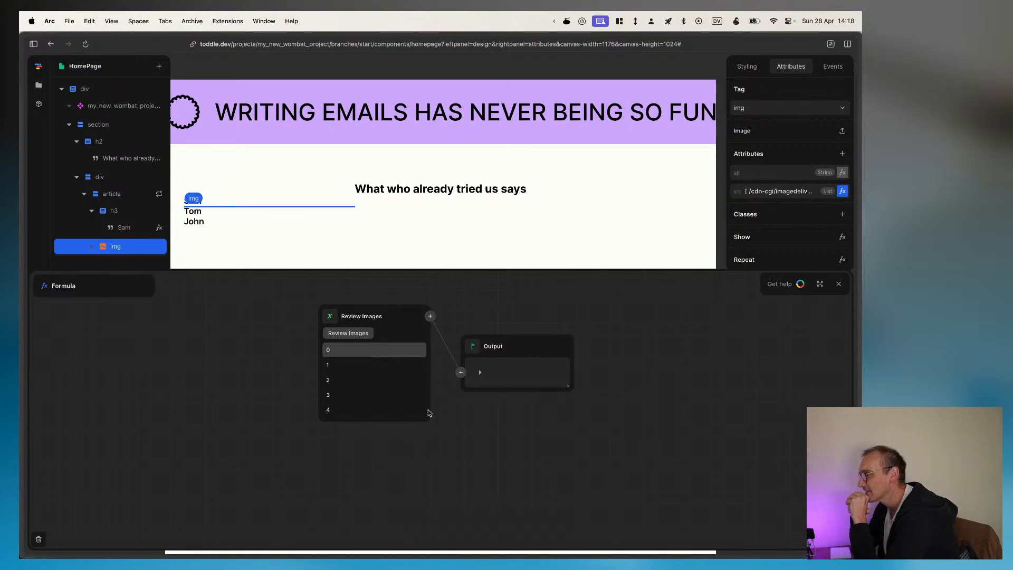
{"action": "left_click", "coordinate": [378, 364]}
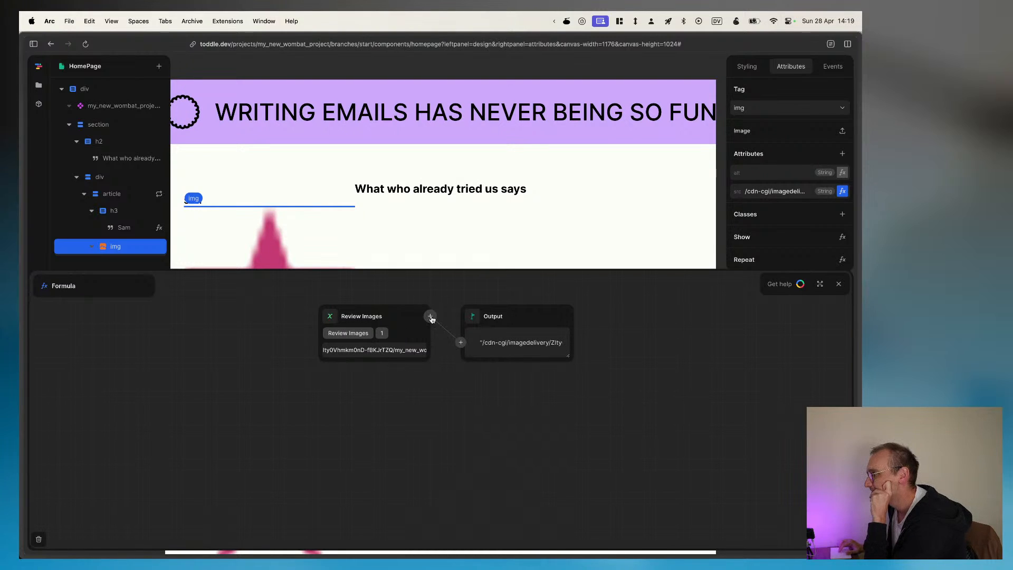
{"action": "left_click", "coordinate": [380, 335]}
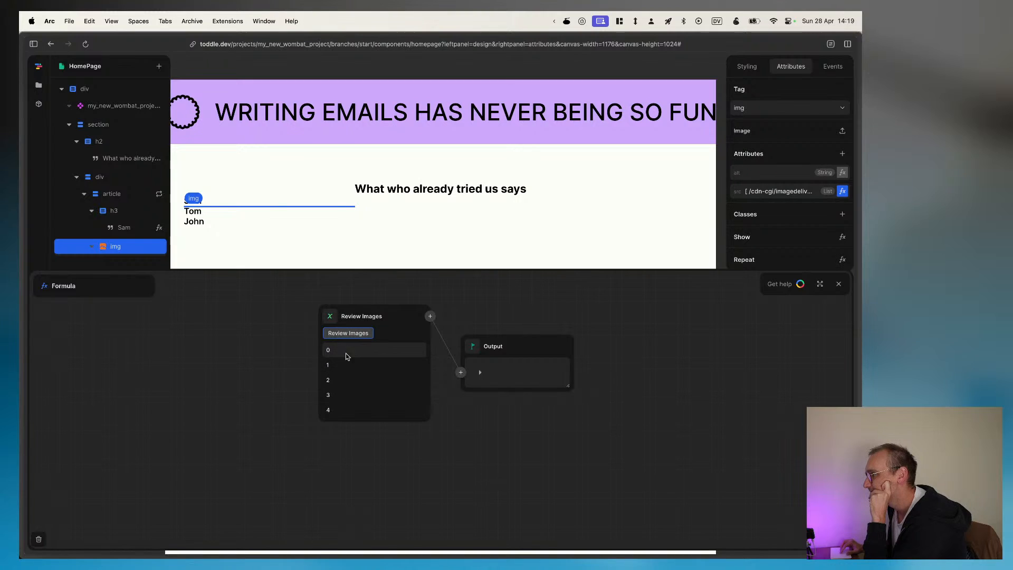
{"action": "left_click", "coordinate": [346, 352]}
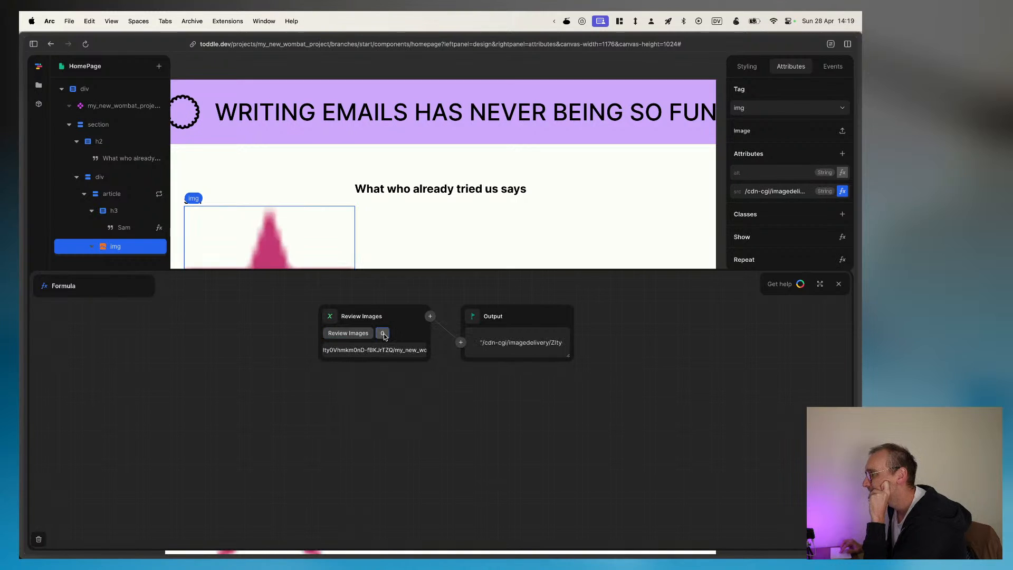
Step: Try the repeat item's rating property again as the img's src in place of Review Images
{"action": "left_click", "coordinate": [460, 343]}
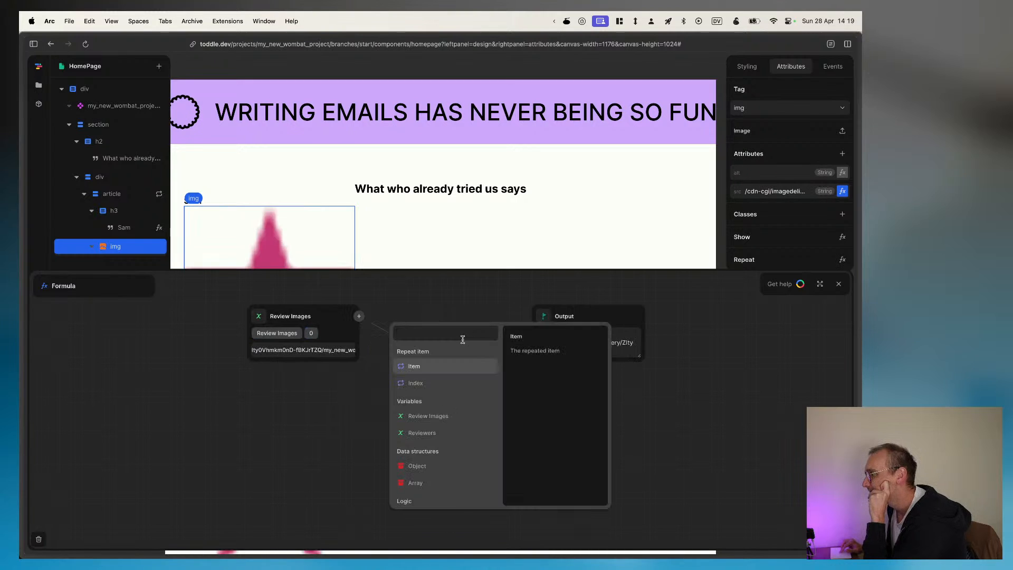
{"action": "left_click", "coordinate": [417, 366]}
{"action": "left_click", "coordinate": [378, 369]}
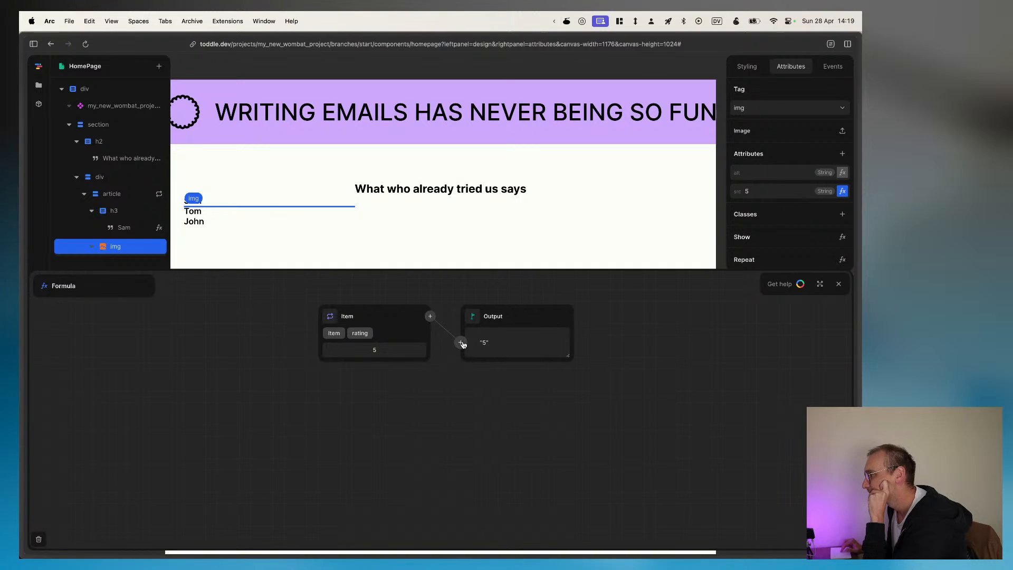
Step: Set the img's src formula to the Review Images variable, trying entry 0 before using the whole list
{"action": "left_click", "coordinate": [461, 343]}
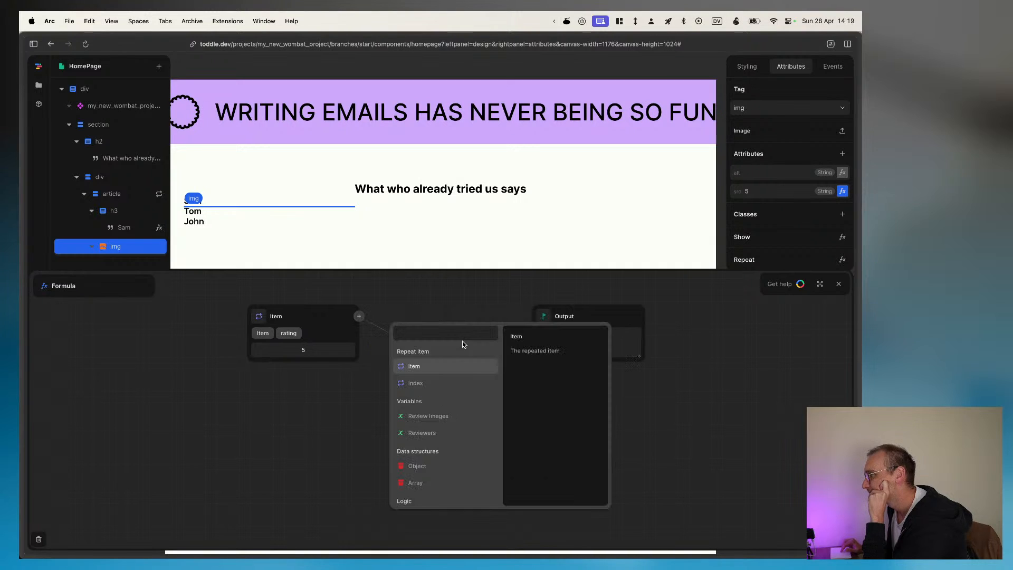
{"action": "left_click", "coordinate": [420, 418]}
{"action": "left_click", "coordinate": [324, 351]}
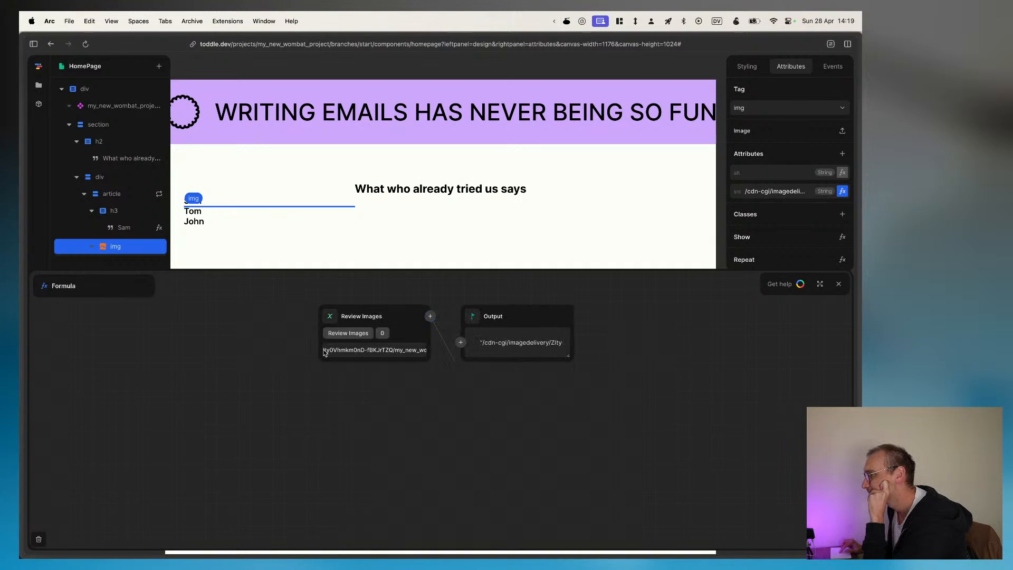
{"action": "left_click", "coordinate": [459, 343]}
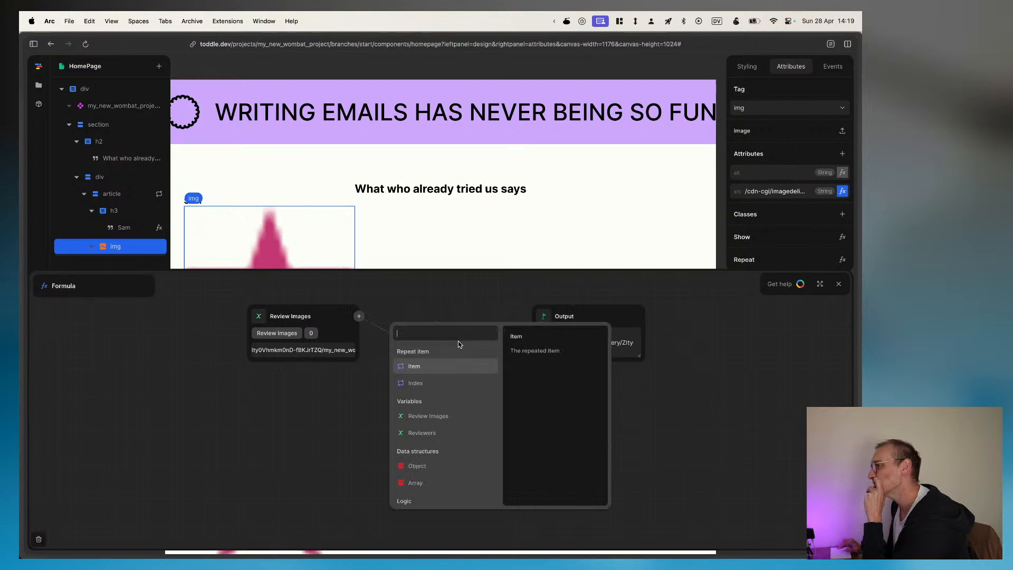
{"action": "left_click", "coordinate": [429, 417]}
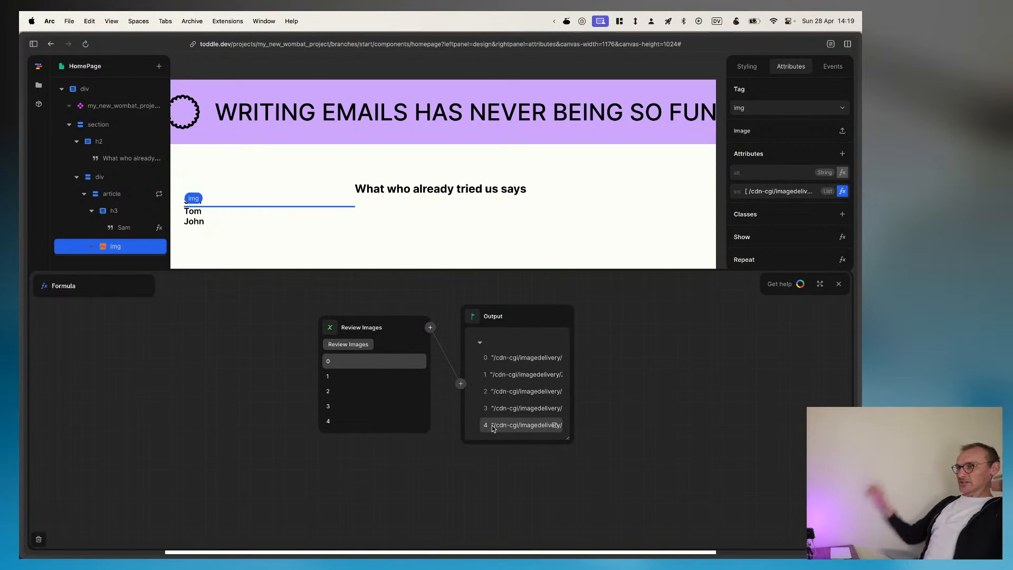
Step: Try the repeat item's Index as the img's src in place of the Review Images variable
{"action": "mouse_move", "coordinate": [20, 506]}
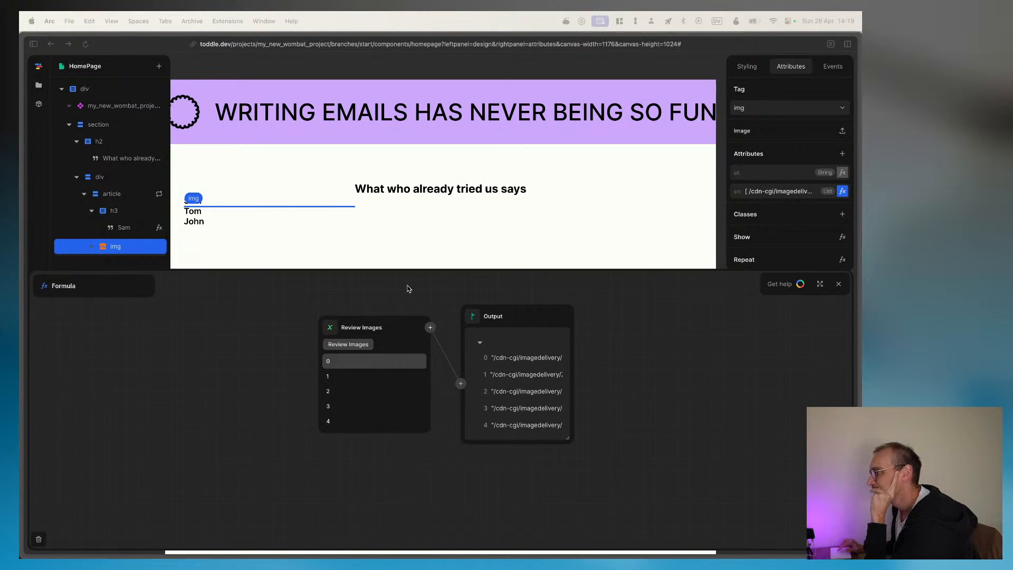
{"action": "left_click", "coordinate": [412, 364]}
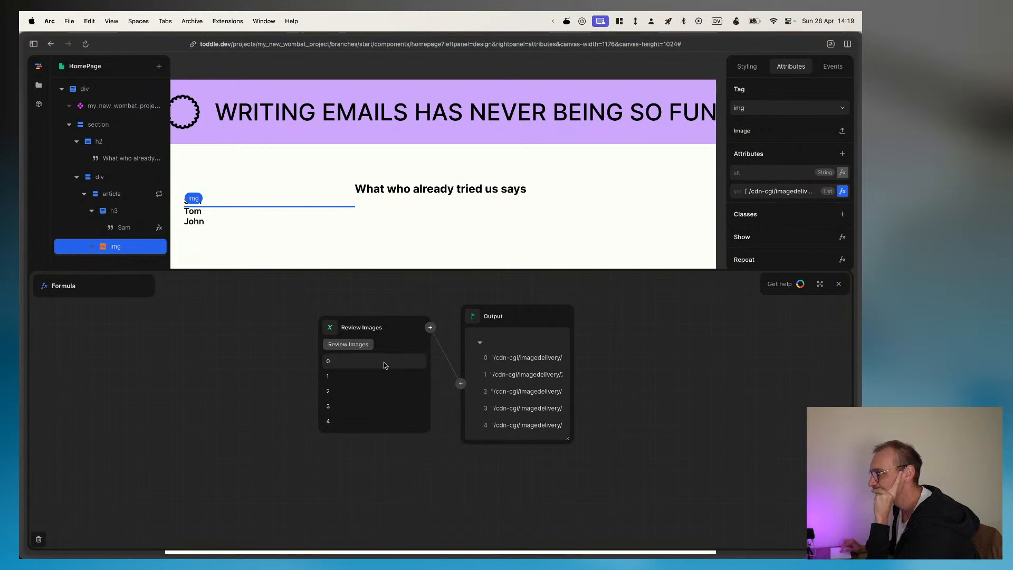
{"action": "left_click", "coordinate": [430, 326]}
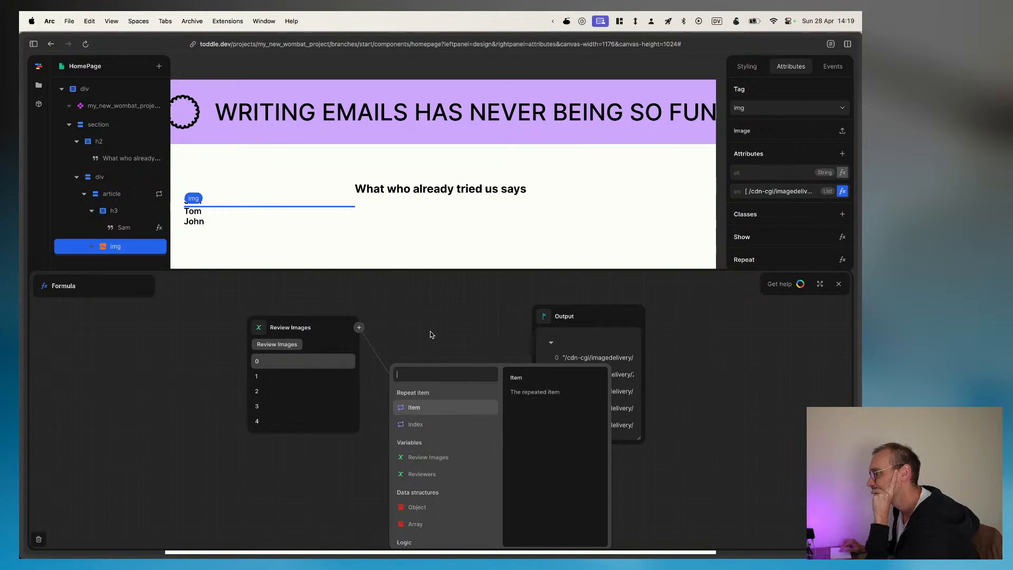
{"action": "left_click", "coordinate": [415, 425]}
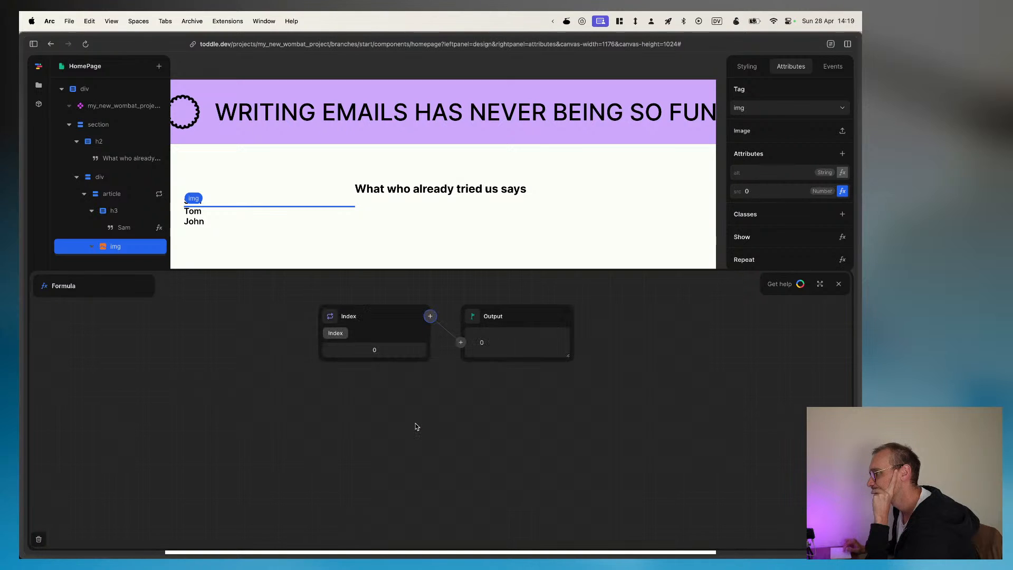
Step: Switch the src formula back to Review Images, widen the Output node and try entry 1
{"action": "left_click", "coordinate": [460, 342]}
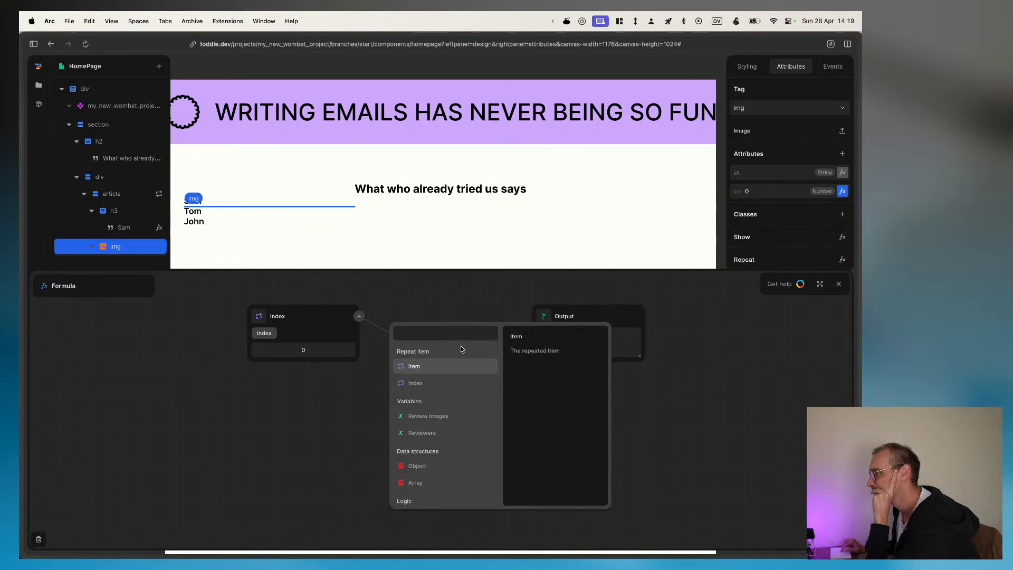
{"action": "left_click", "coordinate": [428, 416]}
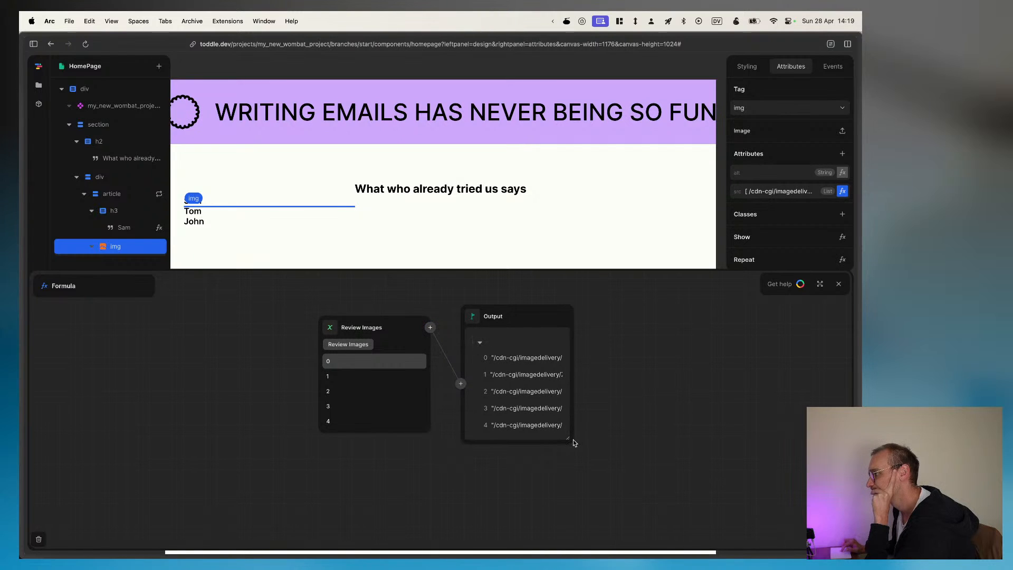
{"action": "left_click_drag", "start_coordinate": [570, 442], "coordinate": [686, 440]}
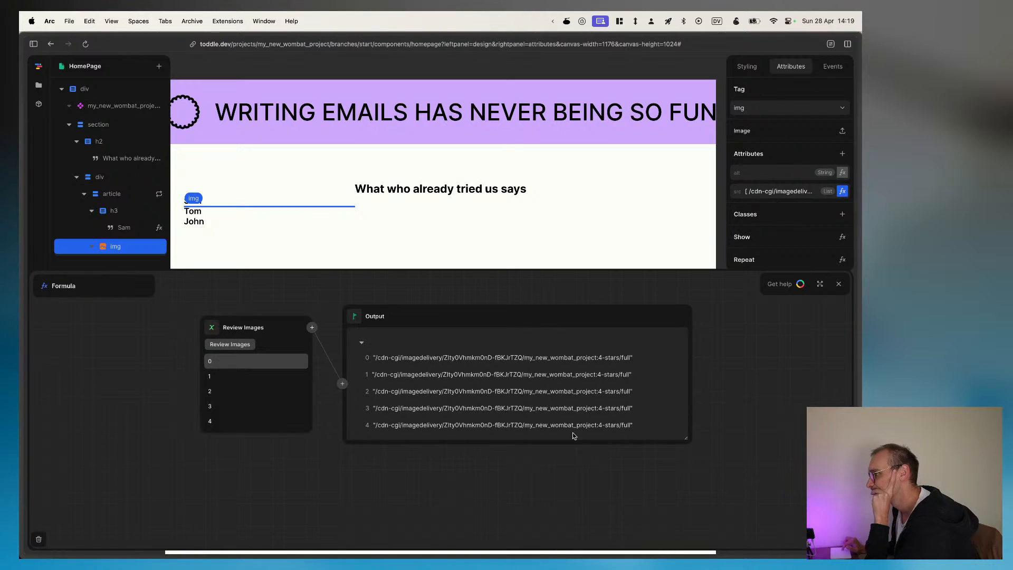
{"action": "left_click", "coordinate": [265, 360]}
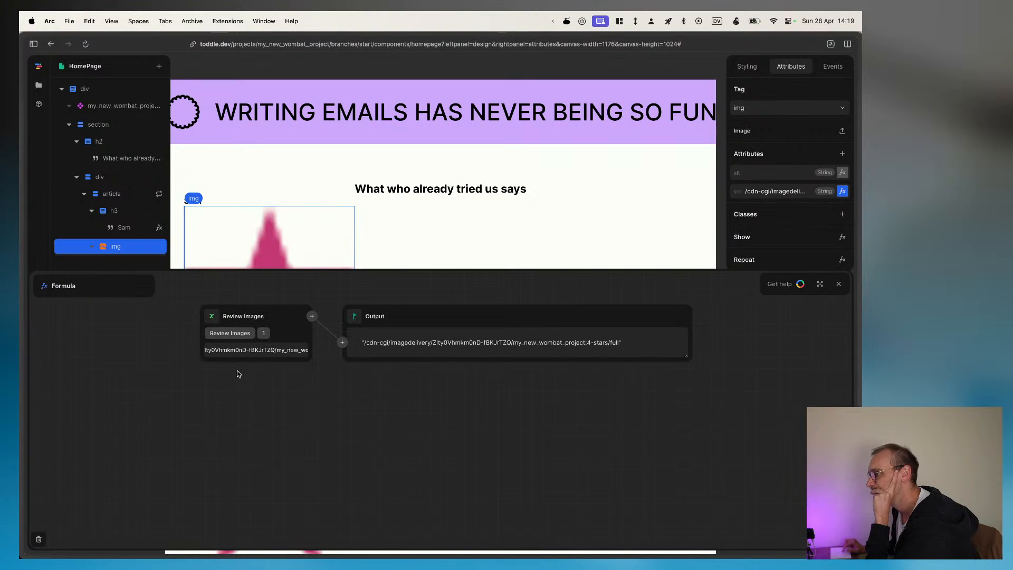
Step: Replace Review Images in the src formula with an Array whose first element is the repeat item's rating
{"action": "left_click", "coordinate": [311, 317]}
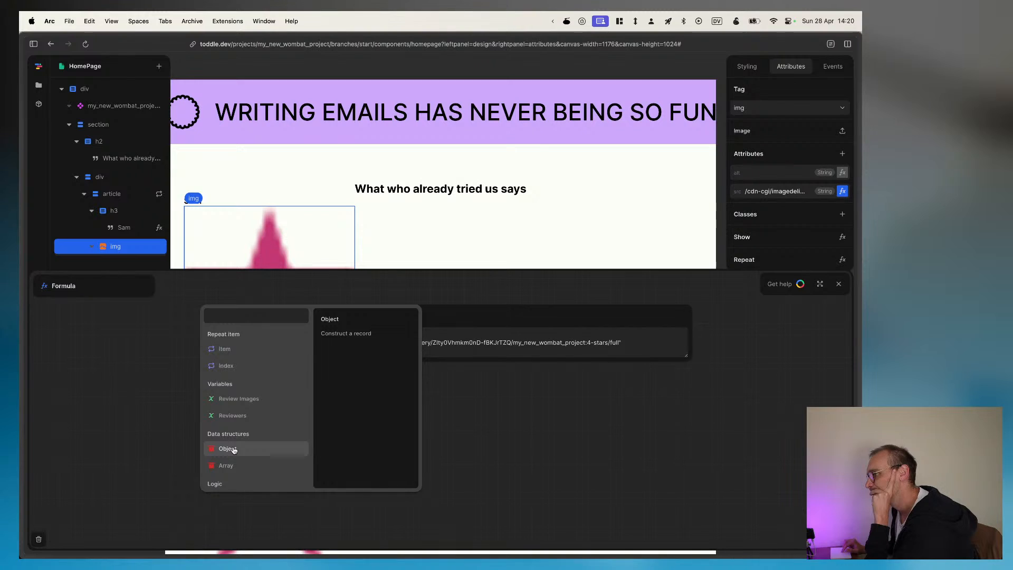
{"action": "left_click", "coordinate": [228, 465]}
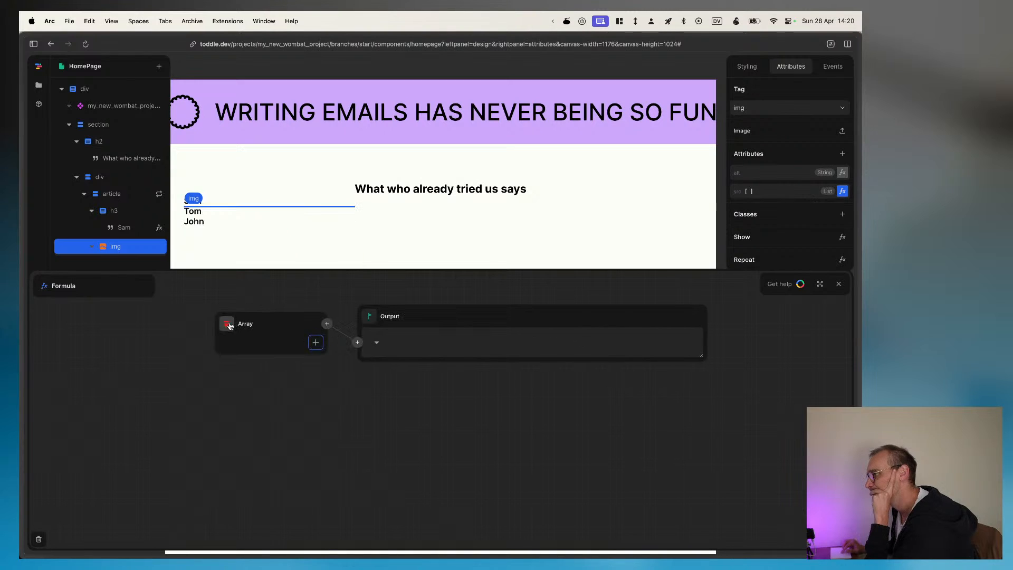
{"action": "left_click", "coordinate": [315, 342]}
{"action": "left_click", "coordinate": [220, 341]}
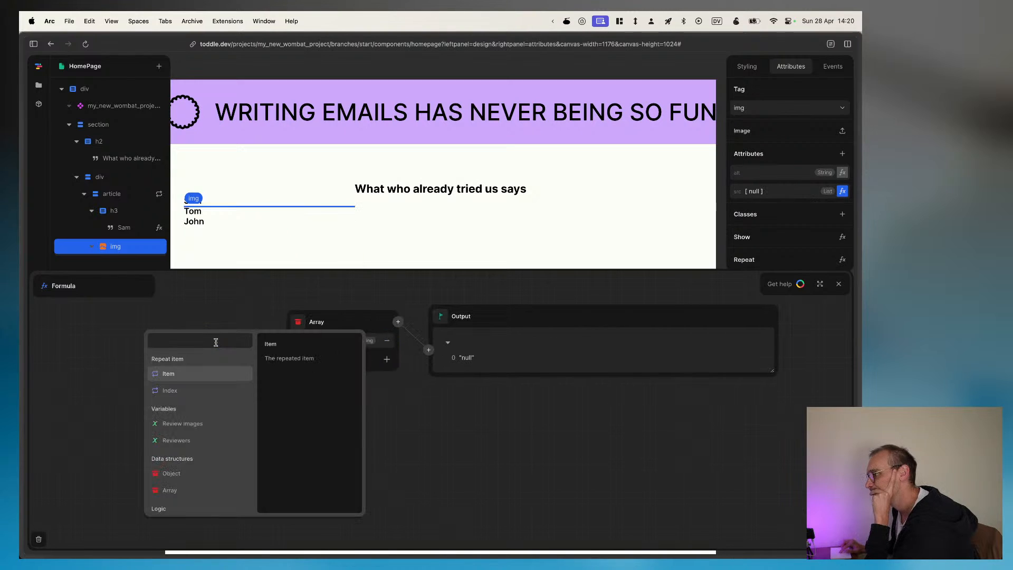
{"action": "left_click", "coordinate": [171, 375]}
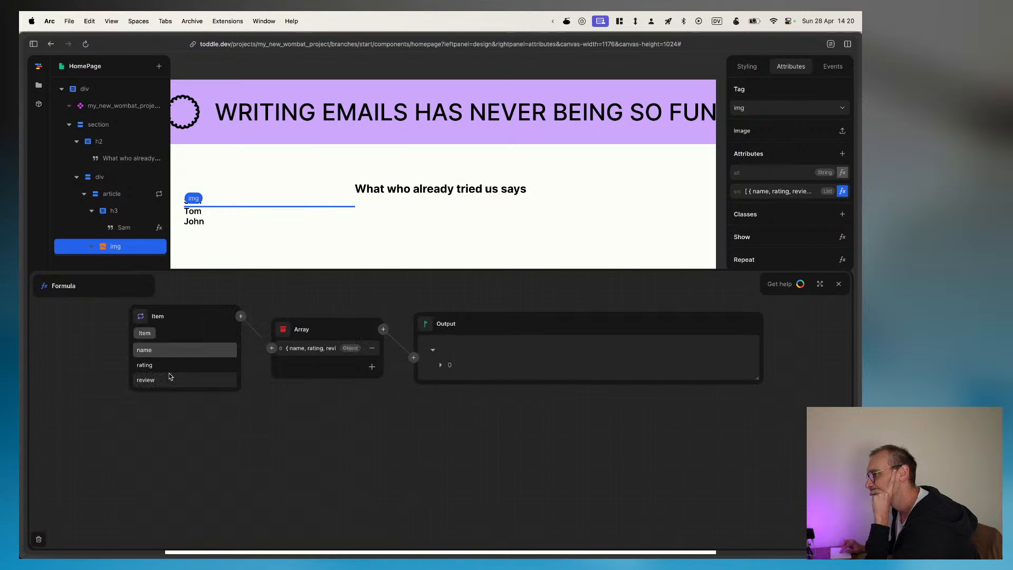
{"action": "left_click", "coordinate": [198, 363]}
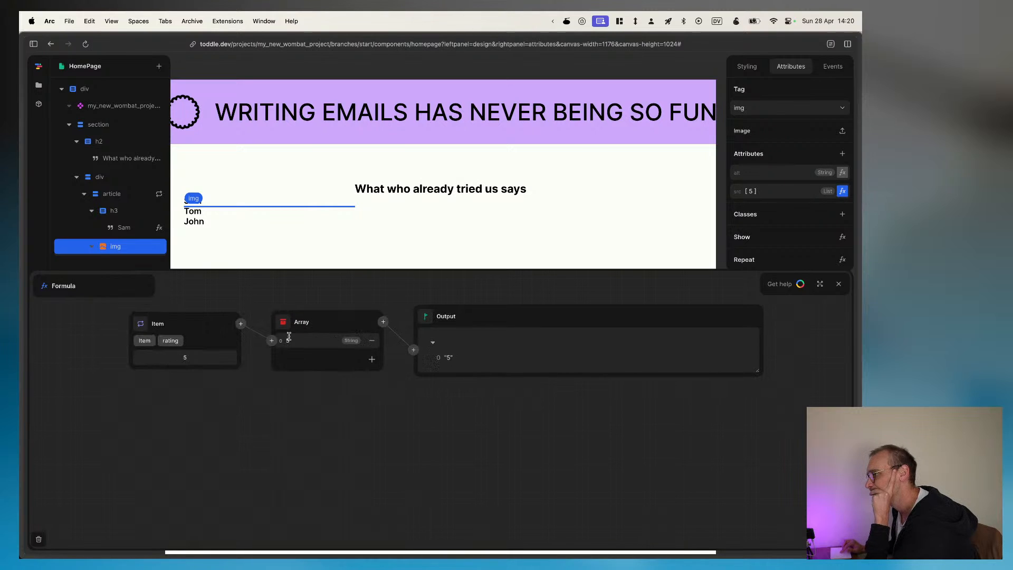
Step: Try a second element in the Array and remove it, then replace the Array with the Review Images variable
{"action": "left_click", "coordinate": [372, 359]}
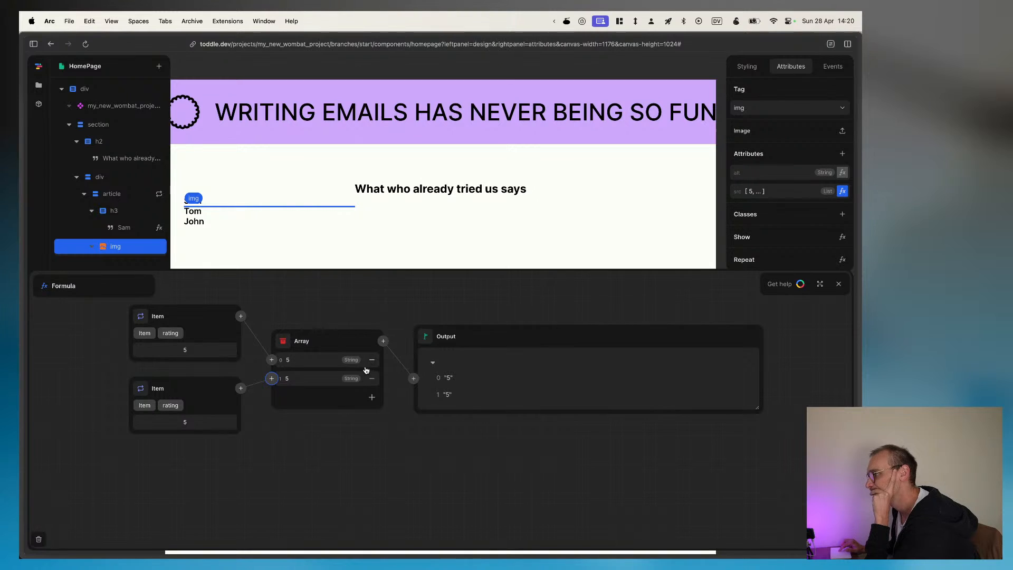
{"action": "left_click", "coordinate": [371, 379]}
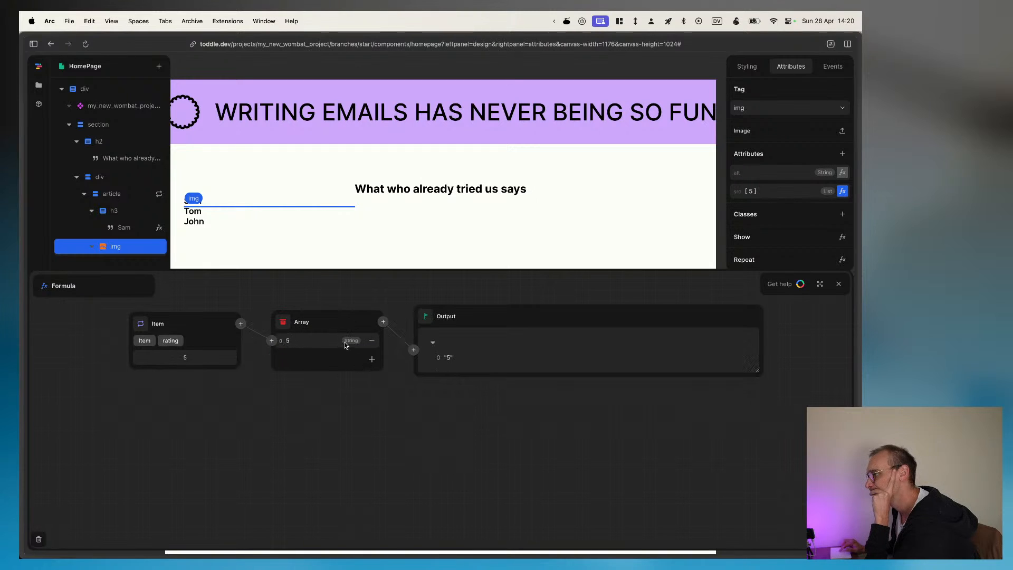
{"action": "left_click", "coordinate": [282, 322]}
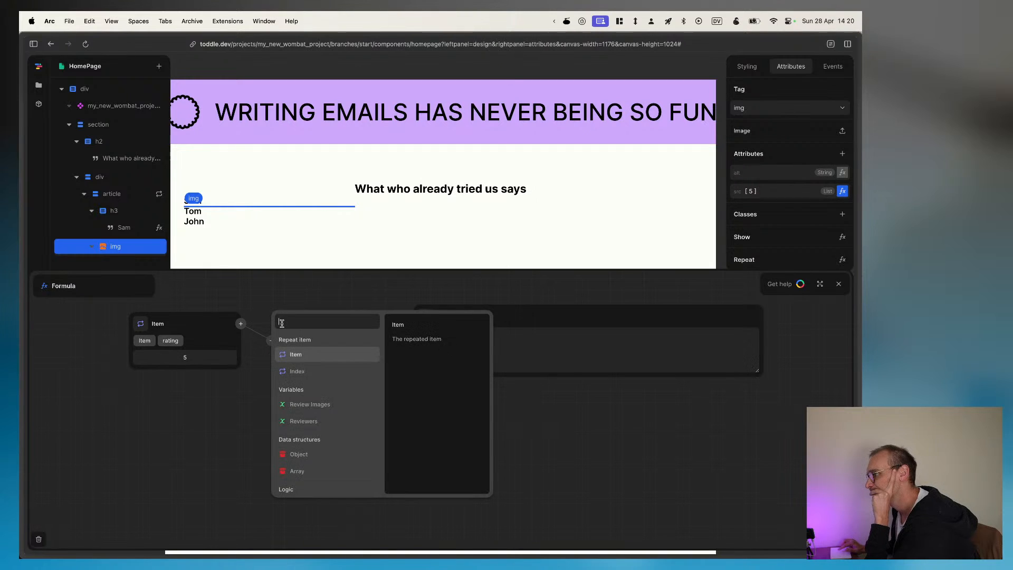
{"action": "left_click", "coordinate": [307, 405]}
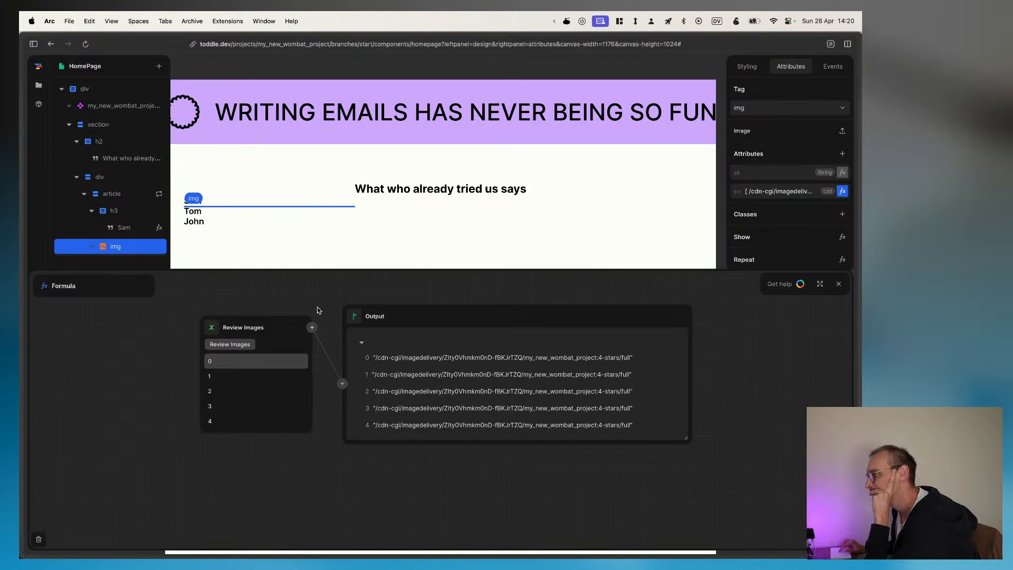
Step: Try the repeat item's rating as the img's src instead of the Review Images variable
{"action": "left_click", "coordinate": [311, 328]}
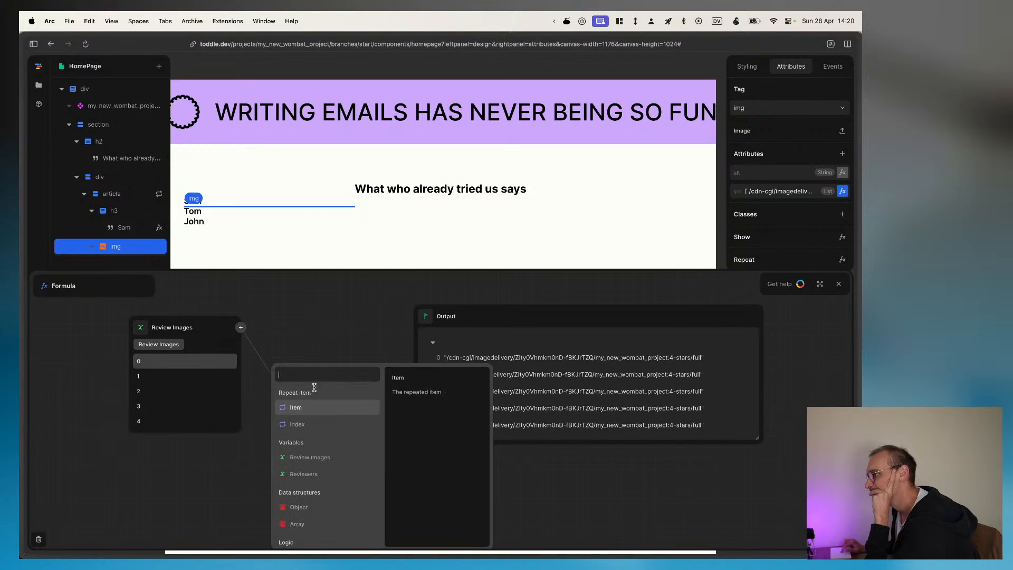
{"action": "left_click", "coordinate": [152, 328]}
{"action": "left_click", "coordinate": [212, 328]}
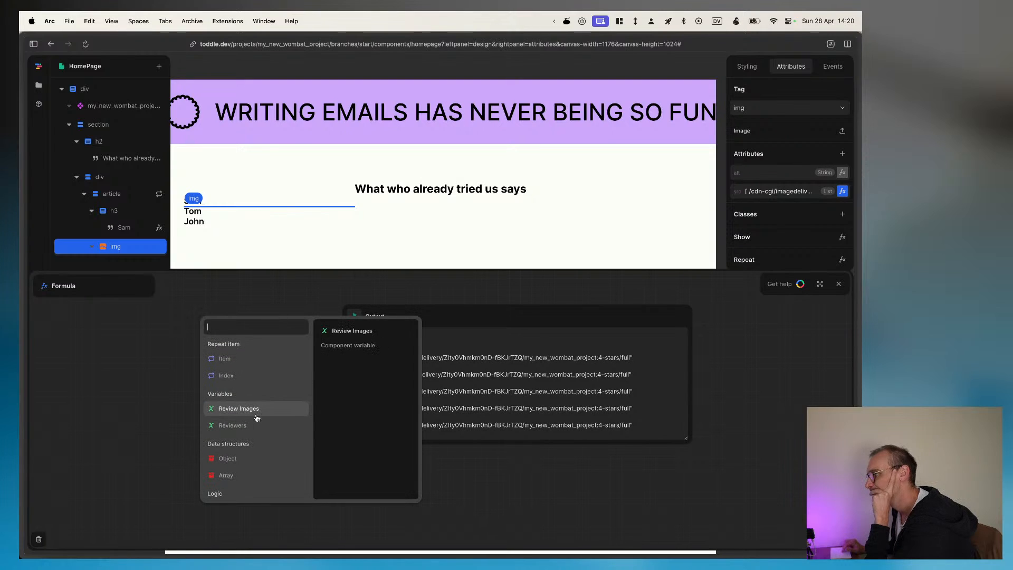
{"action": "left_click", "coordinate": [224, 360]}
{"action": "left_click", "coordinate": [220, 375]}
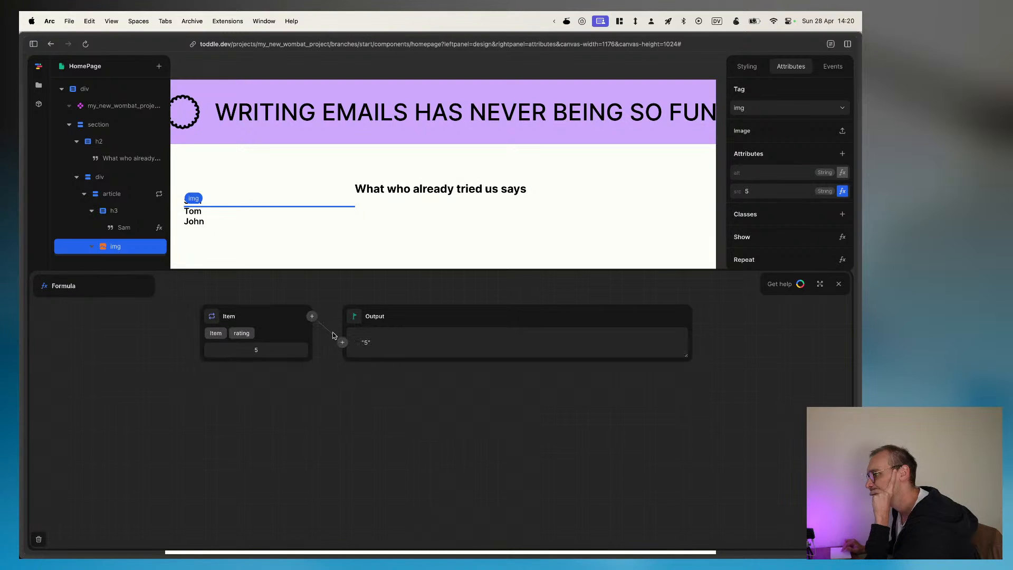
Step: Examine the available logic and formula functions that could process the item's rating
{"action": "left_click", "coordinate": [311, 316]}
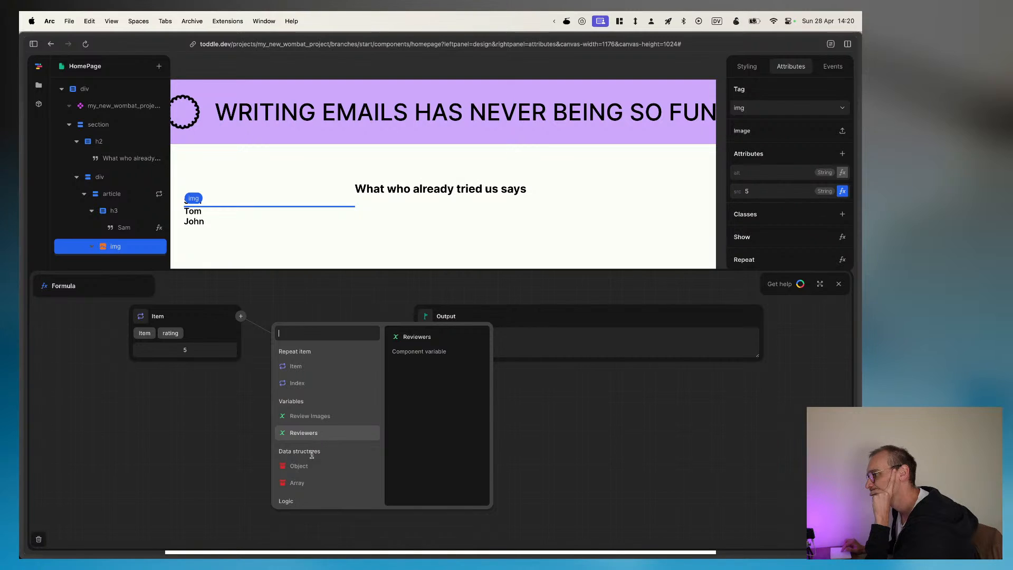
{"action": "scroll", "coordinate": [308, 478], "scroll_direction": "down", "scroll_amount": 5}
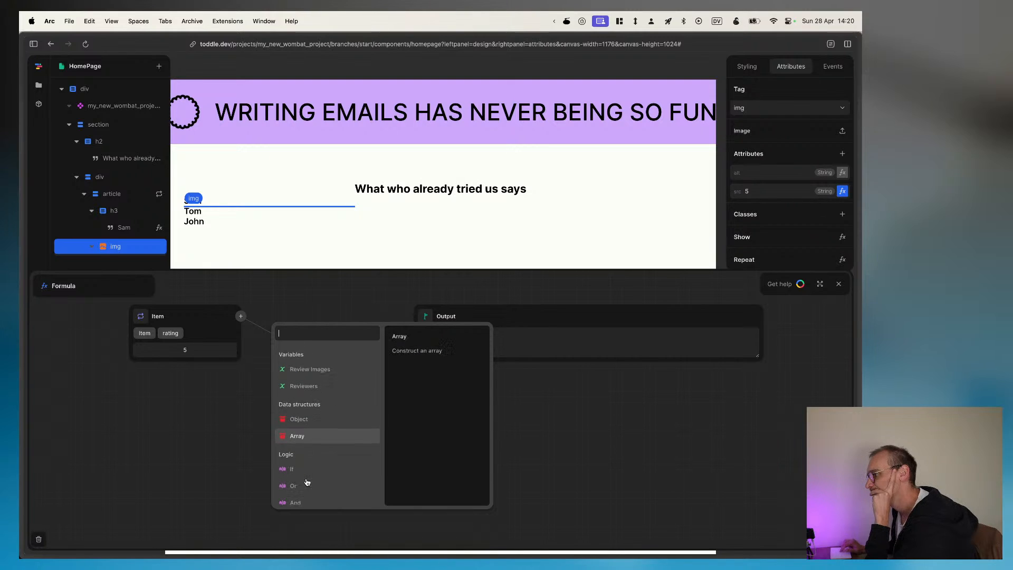
{"action": "scroll", "coordinate": [309, 481], "scroll_direction": "down", "scroll_amount": 3}
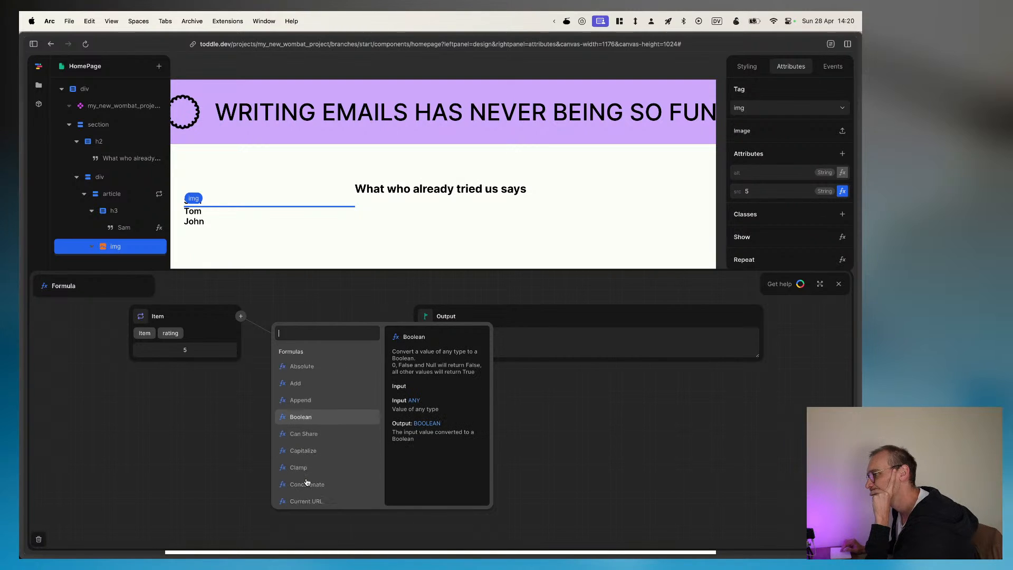
{"action": "scroll", "coordinate": [309, 481], "scroll_direction": "up", "scroll_amount": 10}
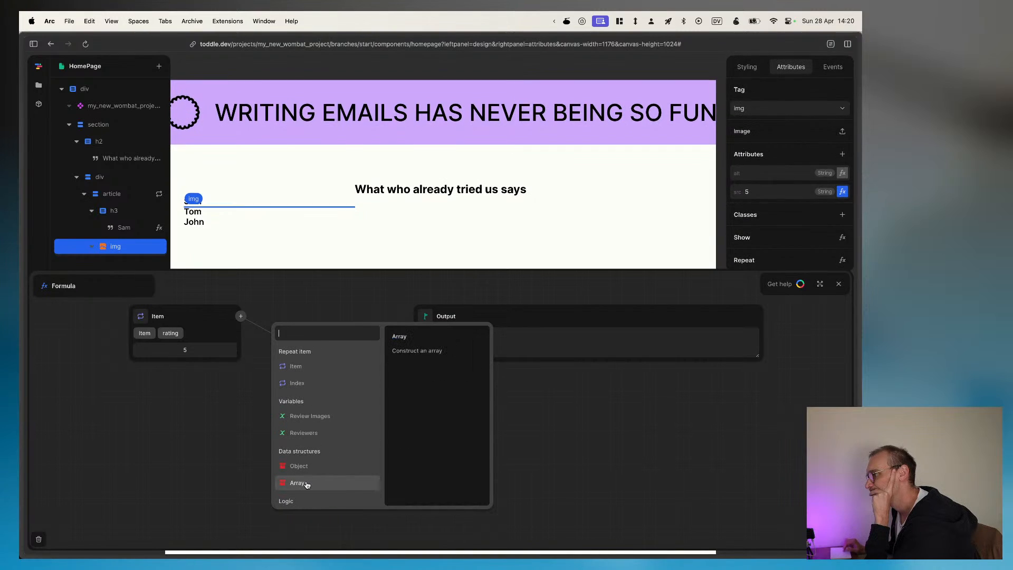
{"action": "scroll", "coordinate": [307, 482], "scroll_direction": "down", "scroll_amount": 7}
{"action": "scroll", "coordinate": [307, 484], "scroll_direction": "down", "scroll_amount": 5}
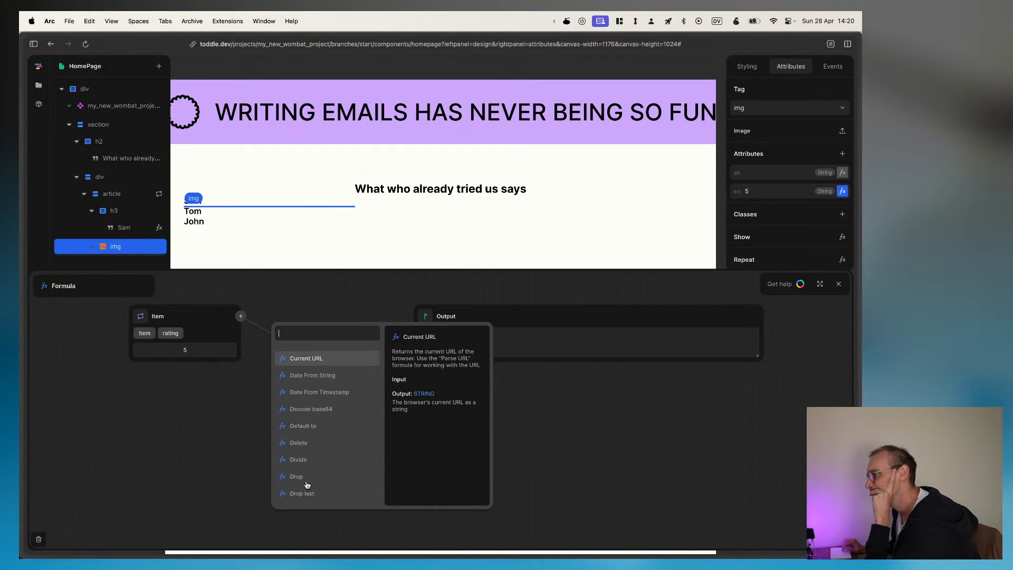
{"action": "scroll", "coordinate": [308, 484], "scroll_direction": "down", "scroll_amount": 4}
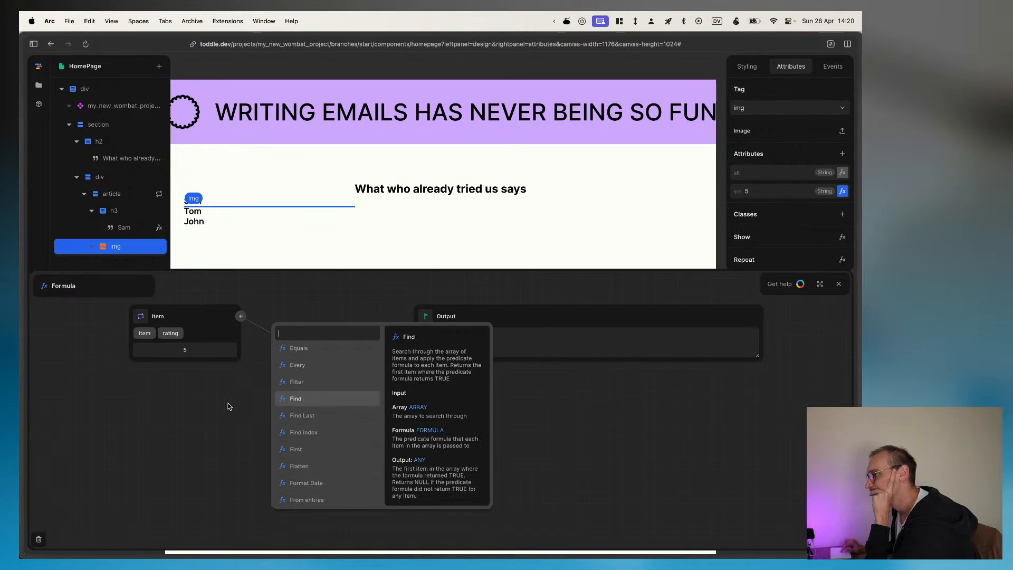
{"action": "left_click", "coordinate": [228, 356]}
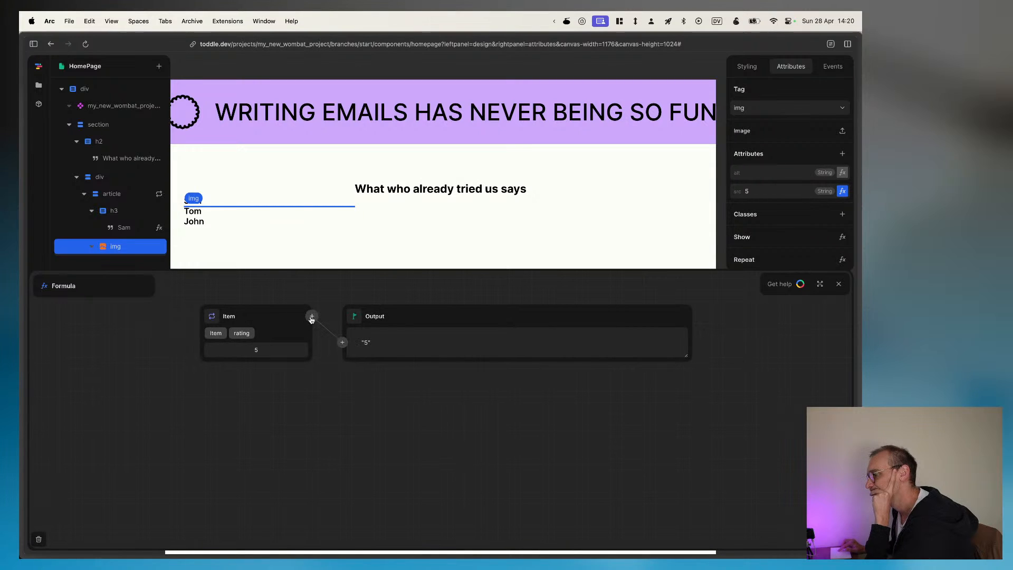
Step: Replace the item's rating with Review Images in the src formula, trying entry 0 before keeping the whole list
{"action": "left_click", "coordinate": [312, 318]}
{"action": "left_click", "coordinate": [310, 425]}
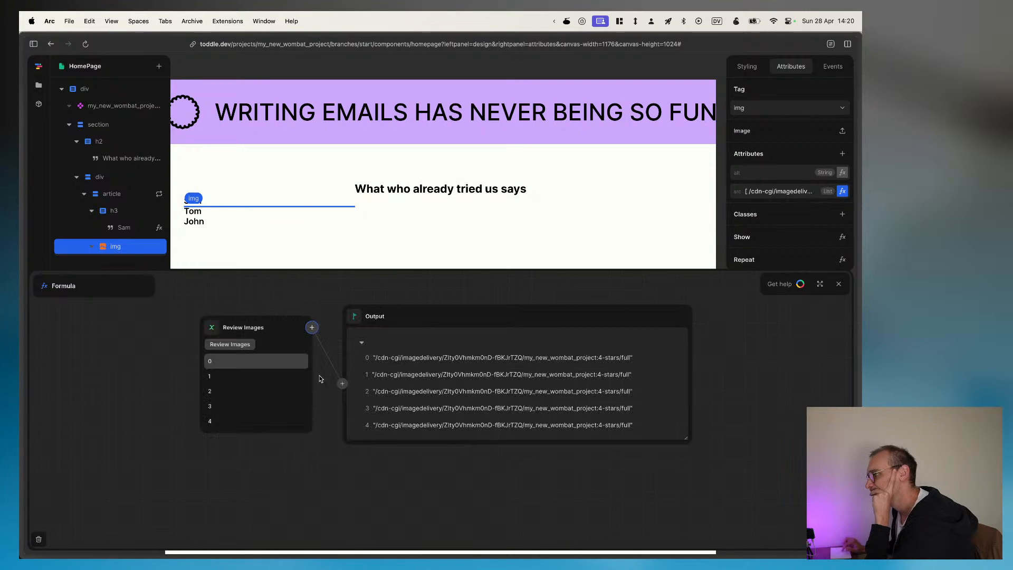
{"action": "left_click", "coordinate": [263, 360]}
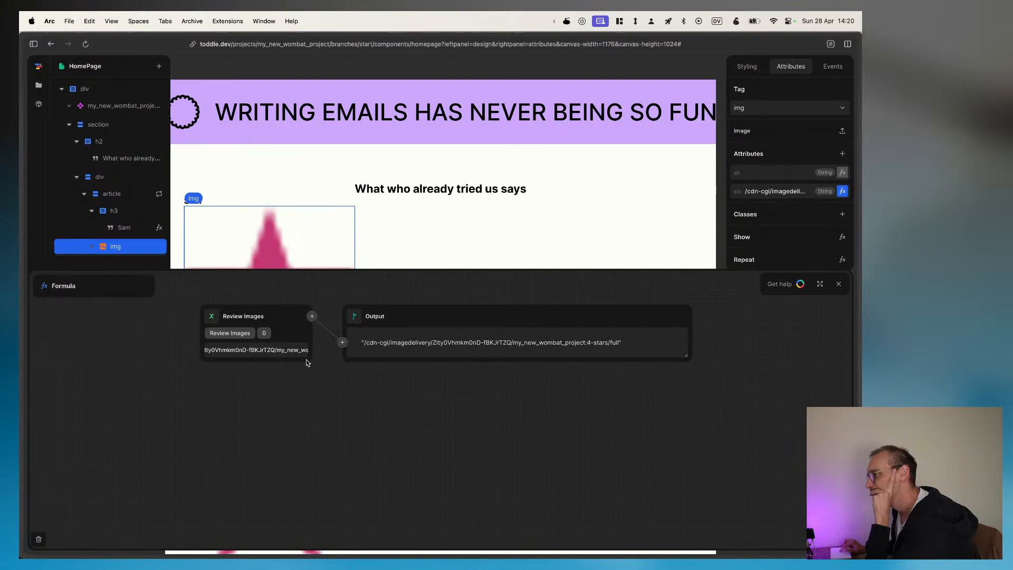
{"action": "left_click", "coordinate": [229, 333]}
Step: Feed the Review Images list into a Find index function in the img's src formula
{"action": "left_click", "coordinate": [343, 386]}
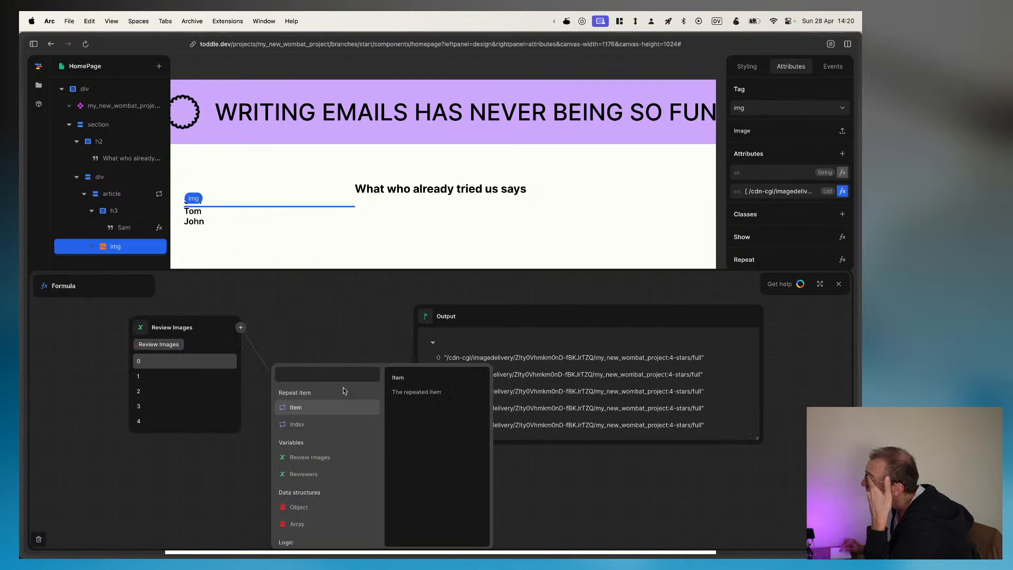
{"action": "scroll", "coordinate": [350, 472], "scroll_direction": "down", "scroll_amount": 5}
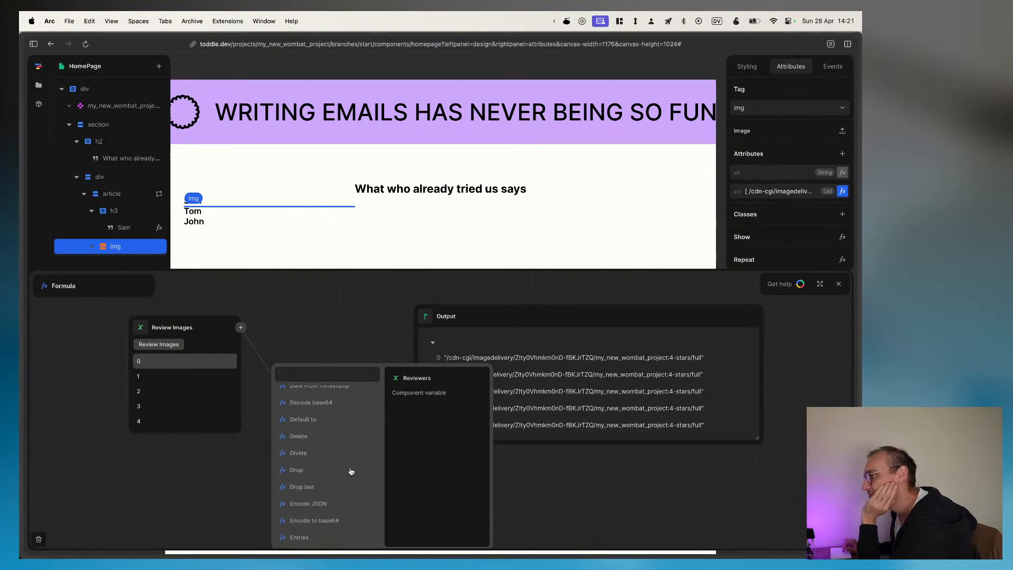
{"action": "scroll", "coordinate": [350, 471], "scroll_direction": "up", "scroll_amount": 3}
{"action": "scroll", "coordinate": [350, 471], "scroll_direction": "up", "scroll_amount": 3}
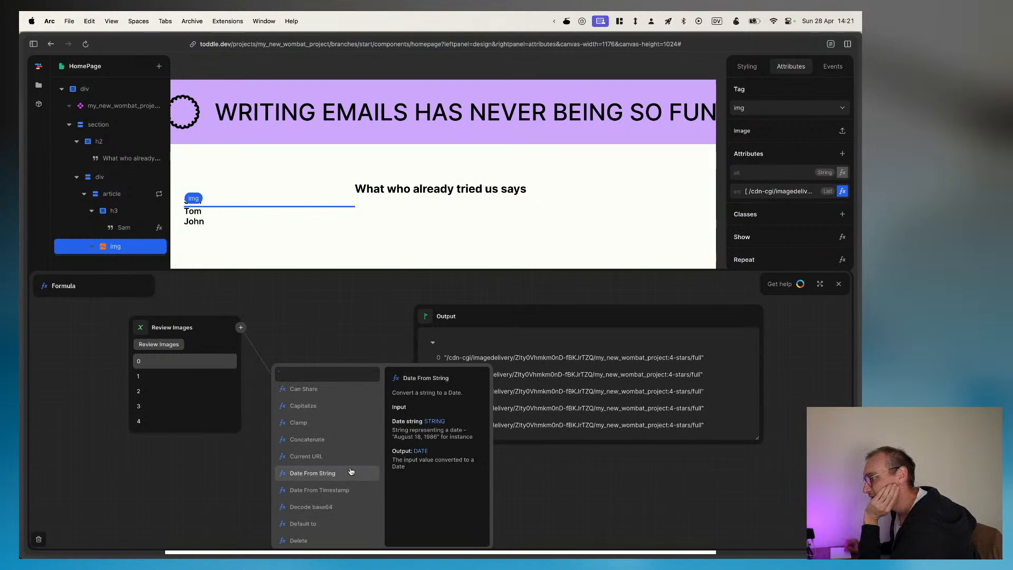
{"action": "scroll", "coordinate": [351, 471], "scroll_direction": "up", "scroll_amount": 2}
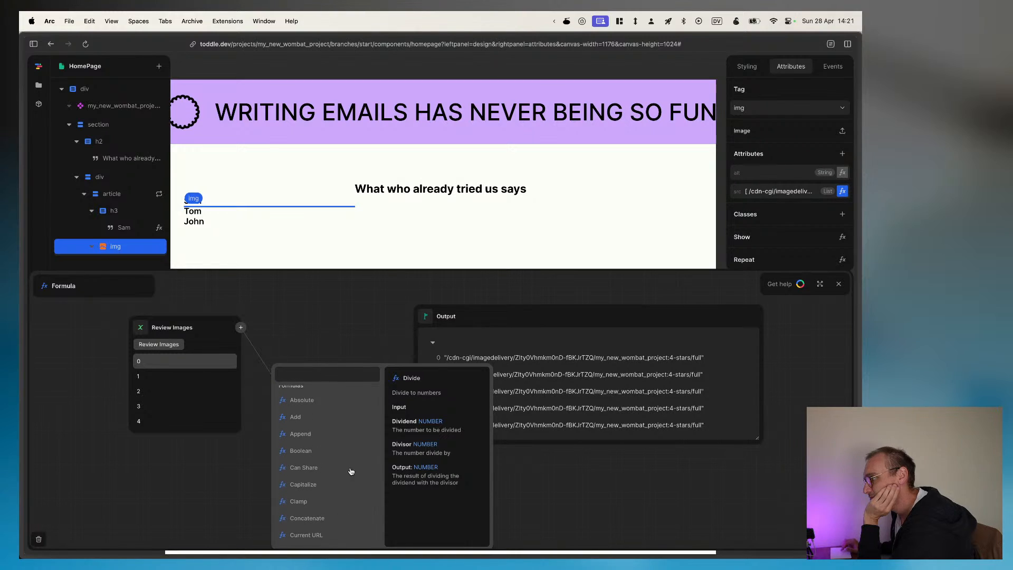
{"action": "scroll", "coordinate": [350, 472], "scroll_direction": "down", "scroll_amount": 4}
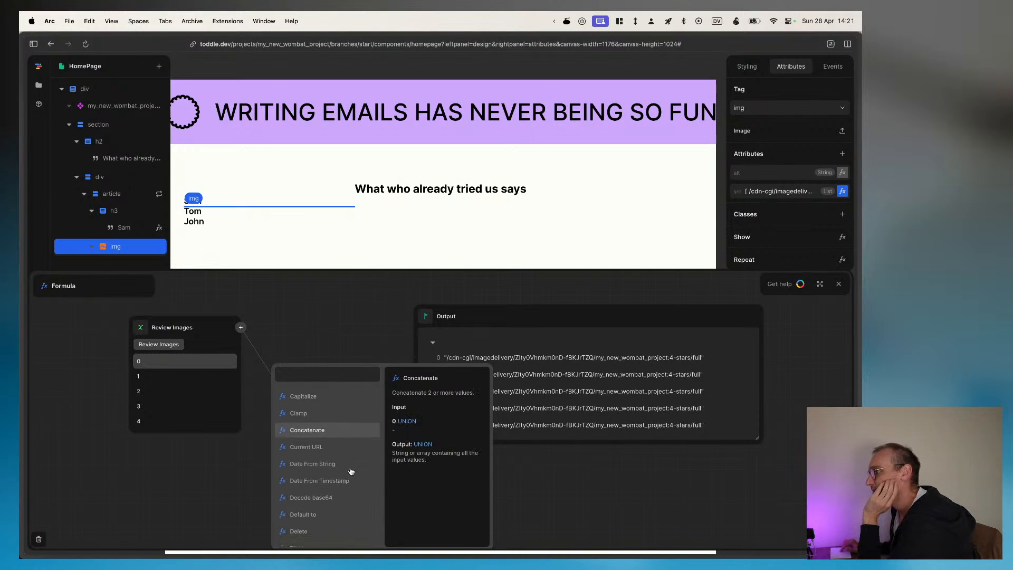
{"action": "scroll", "coordinate": [350, 471], "scroll_direction": "down", "scroll_amount": 5}
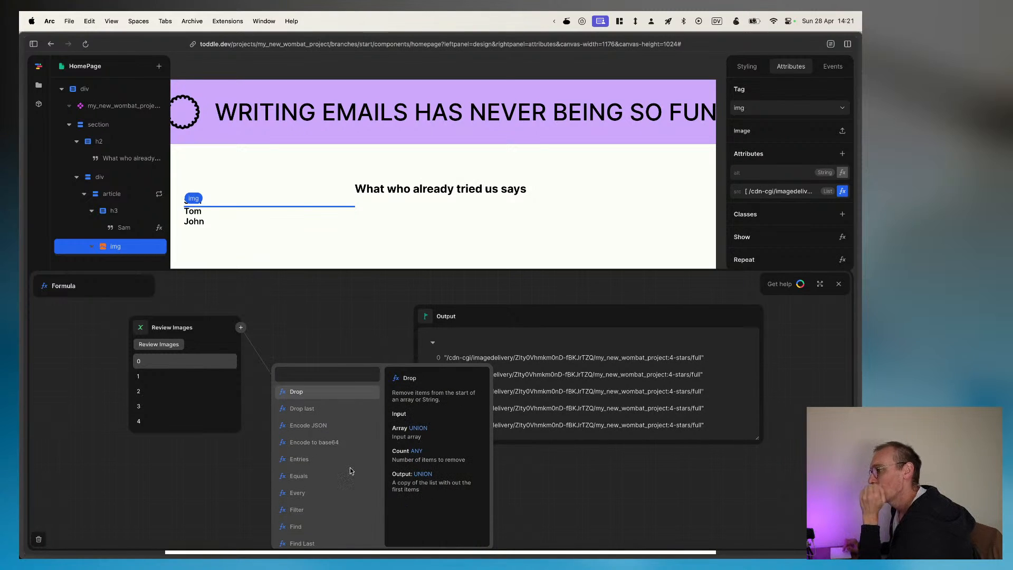
{"action": "scroll", "coordinate": [311, 483], "scroll_direction": "down", "scroll_amount": 2}
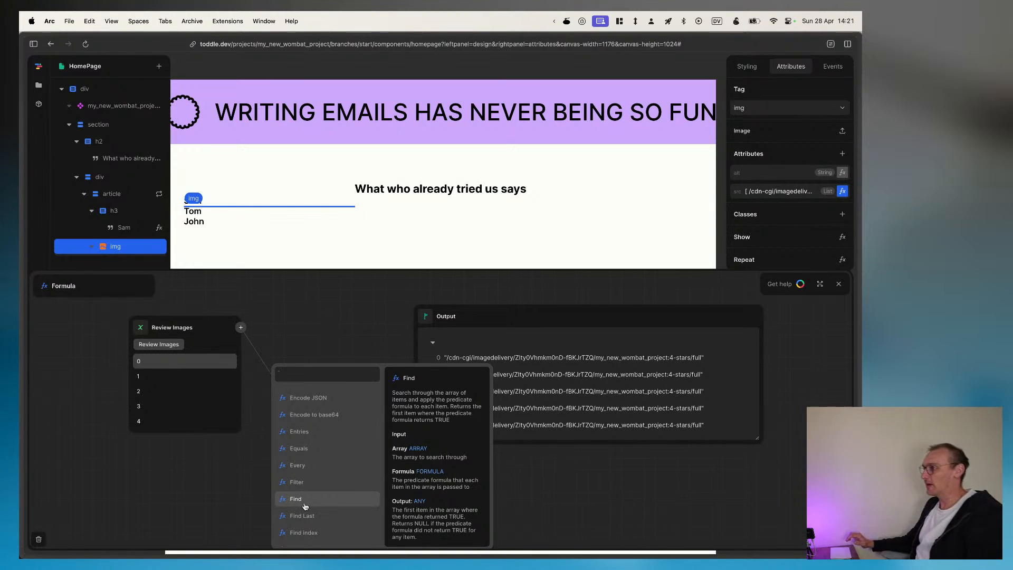
{"action": "right_click", "coordinate": [305, 506]}
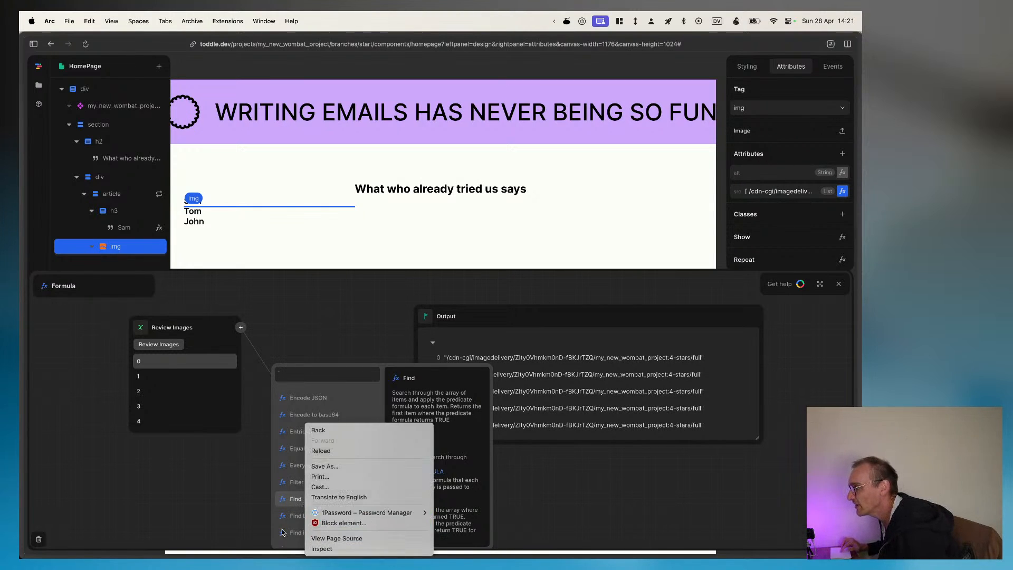
{"action": "left_click", "coordinate": [283, 533]}
{"action": "left_click", "coordinate": [299, 533]}
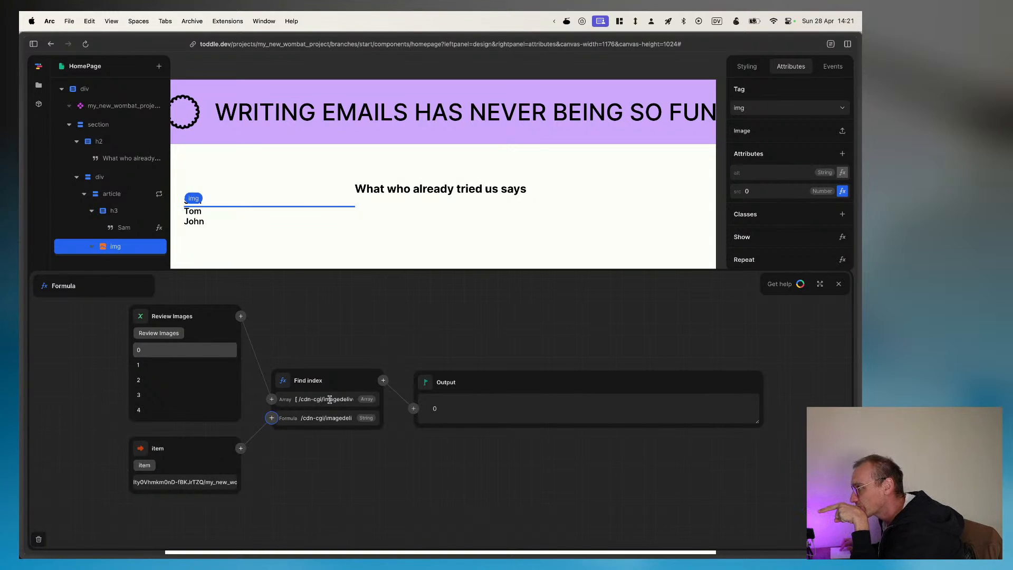
Step: Replace the item argument in Find index's Formula input with the repeat item's rating
{"action": "left_click", "coordinate": [355, 417]}
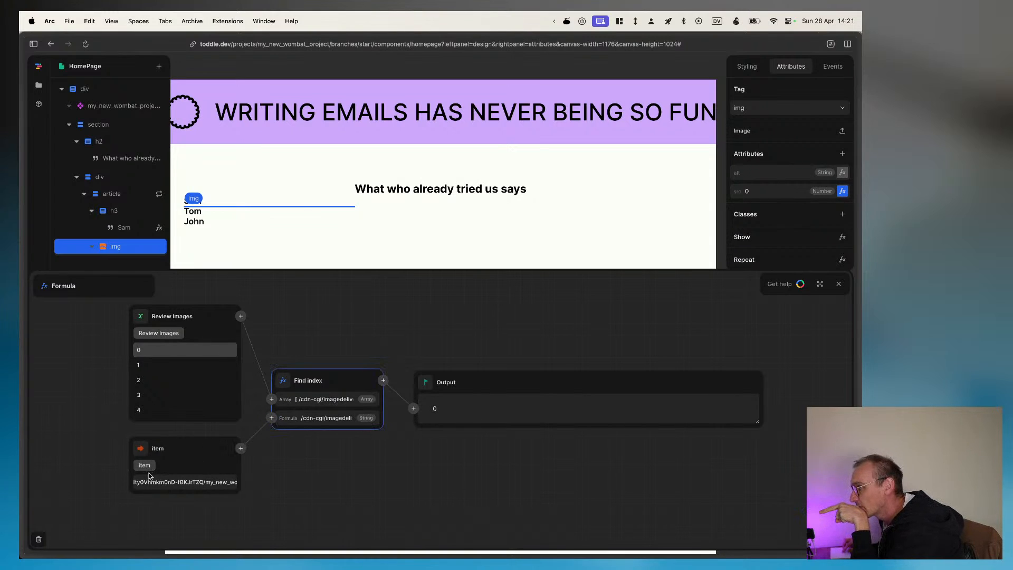
{"action": "left_click", "coordinate": [173, 489]}
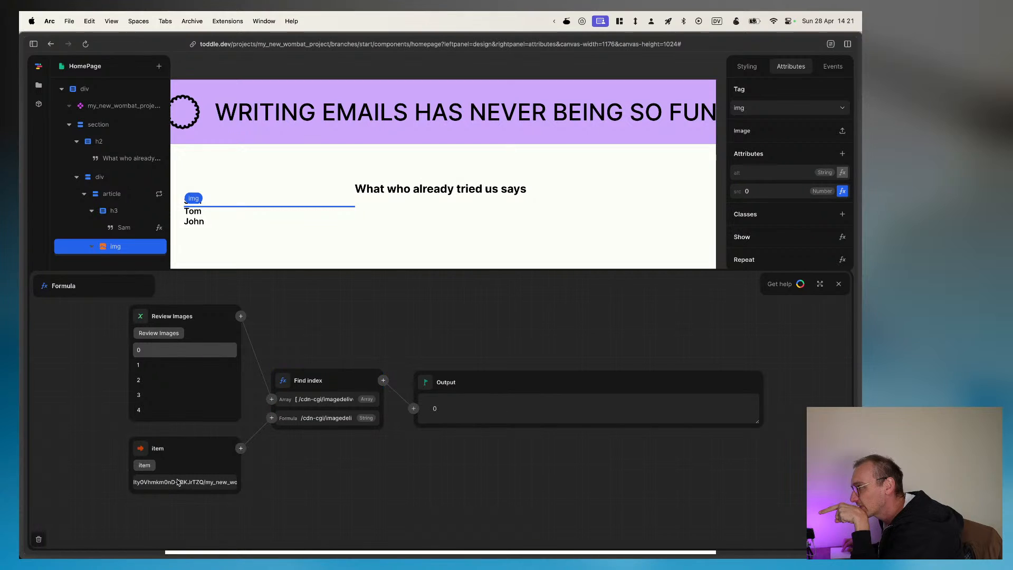
{"action": "left_click", "coordinate": [241, 449]}
{"action": "scroll", "coordinate": [247, 496], "scroll_direction": "down", "scroll_amount": 2}
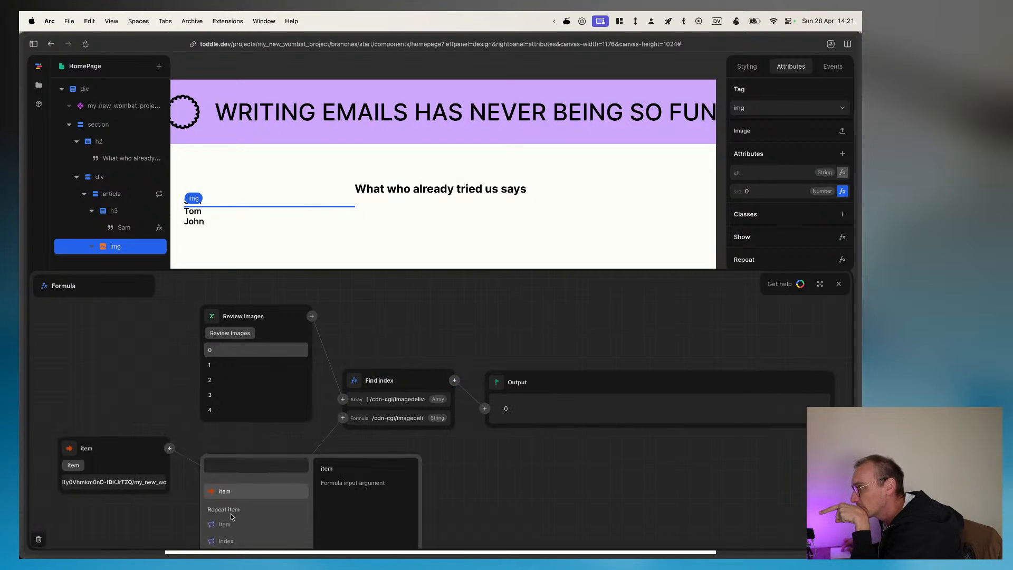
{"action": "left_click", "coordinate": [226, 524]}
{"action": "left_click", "coordinate": [158, 497]}
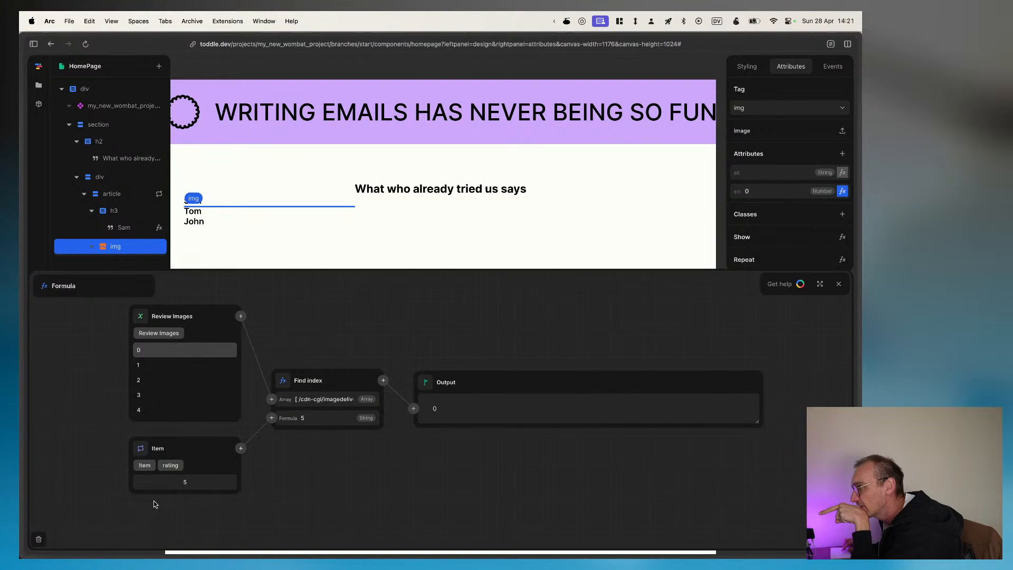
{"action": "left_click", "coordinate": [310, 419]}
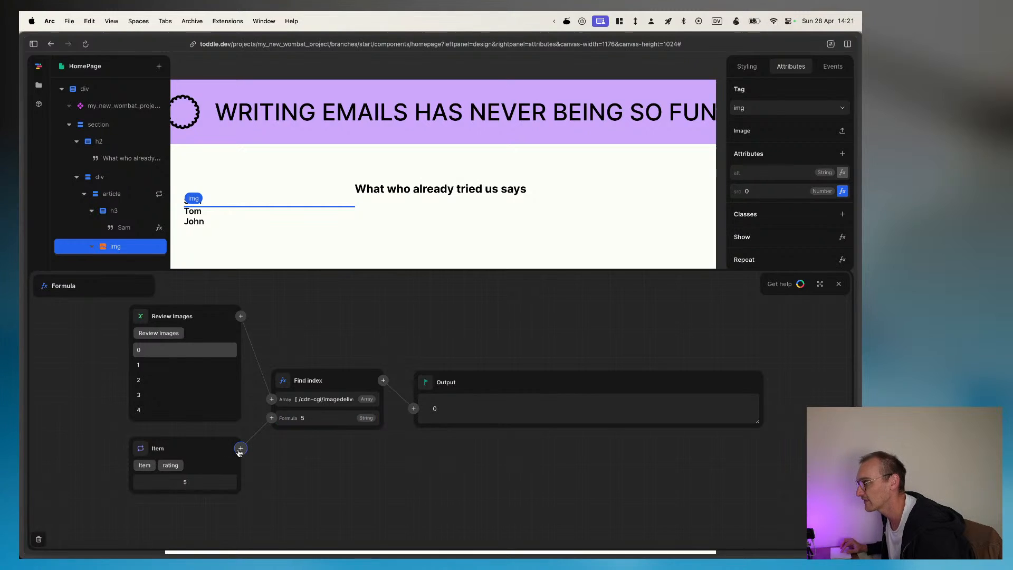
Step: Insert a Minus function between the item's rating and Find index, subtracting 1 from the rating
{"action": "left_click", "coordinate": [241, 448]}
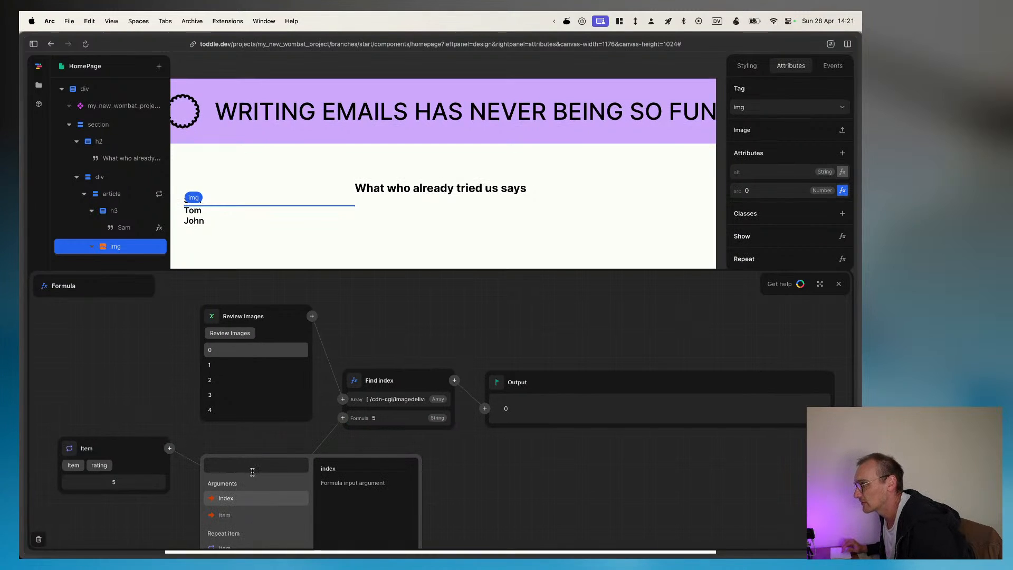
{"action": "scroll", "coordinate": [256, 438], "scroll_direction": "down", "scroll_amount": 1}
{"action": "scroll", "coordinate": [259, 512], "scroll_direction": "down", "scroll_amount": 10}
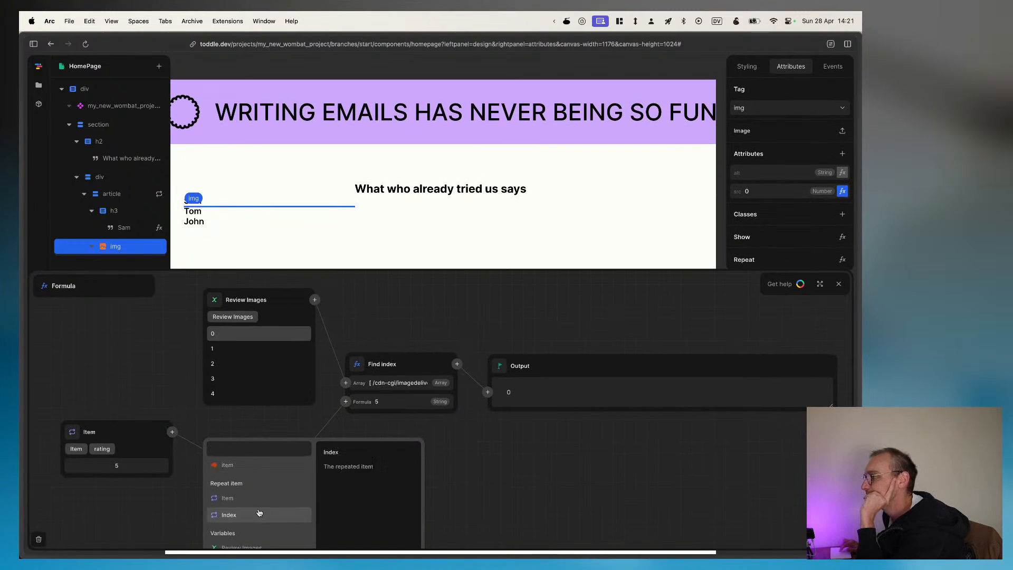
{"action": "scroll", "coordinate": [258, 512], "scroll_direction": "down", "scroll_amount": 10}
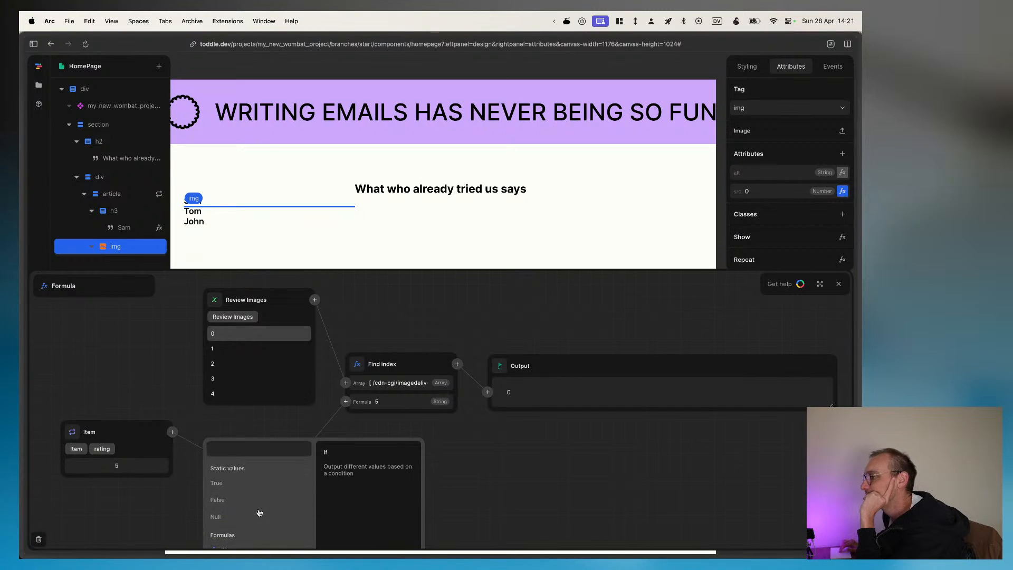
{"action": "scroll", "coordinate": [259, 512], "scroll_direction": "down", "scroll_amount": 10}
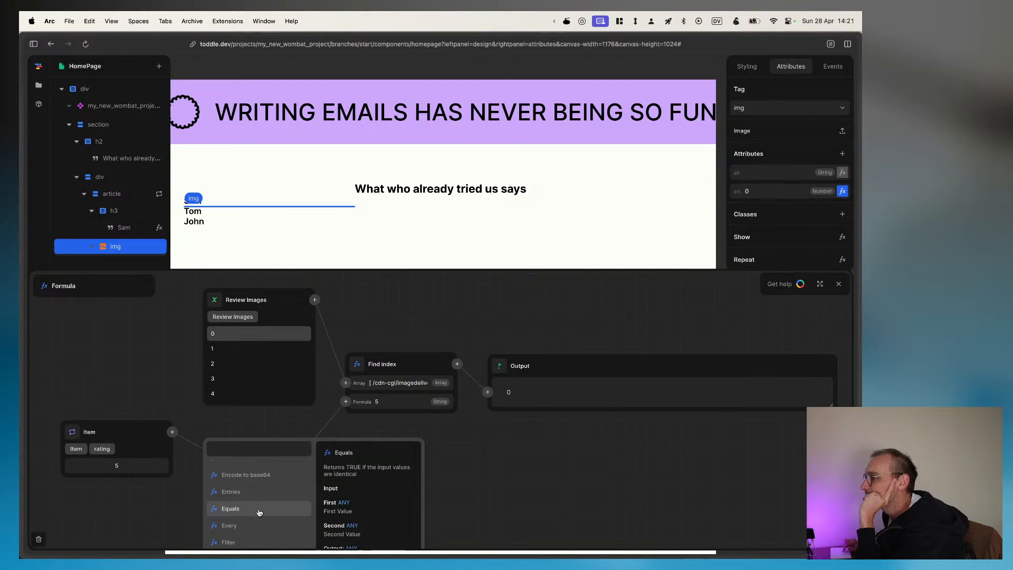
{"action": "scroll", "coordinate": [258, 512], "scroll_direction": "down", "scroll_amount": 5}
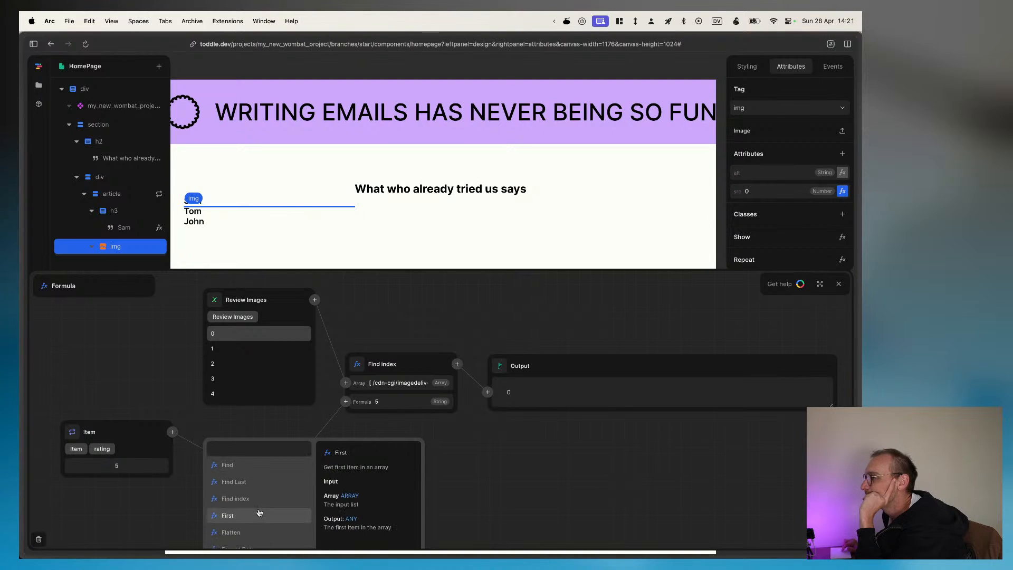
{"action": "scroll", "coordinate": [259, 512], "scroll_direction": "down", "scroll_amount": 3}
{"action": "scroll", "coordinate": [259, 512], "scroll_direction": "down", "scroll_amount": 3}
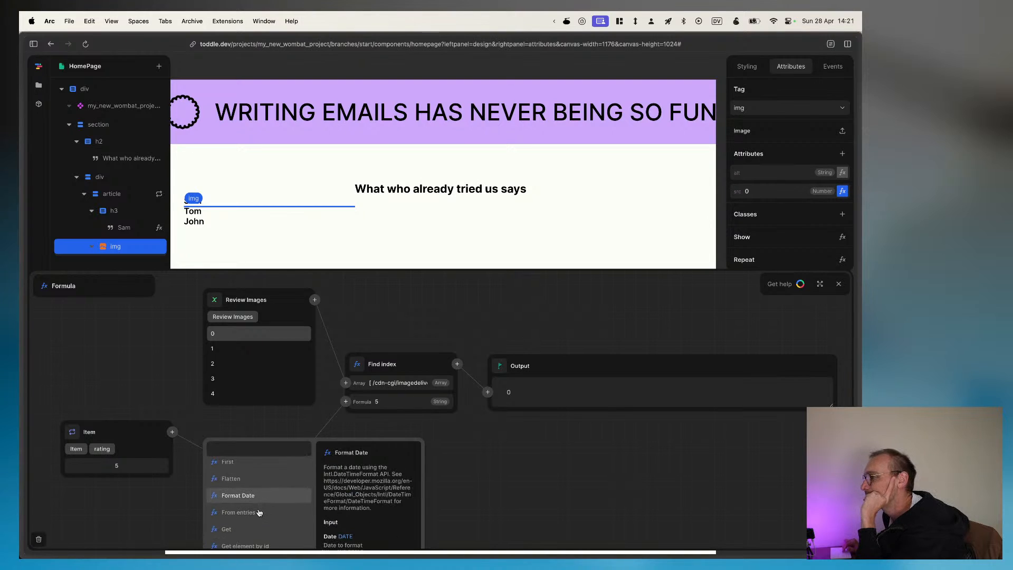
{"action": "scroll", "coordinate": [259, 512], "scroll_direction": "down", "scroll_amount": 1}
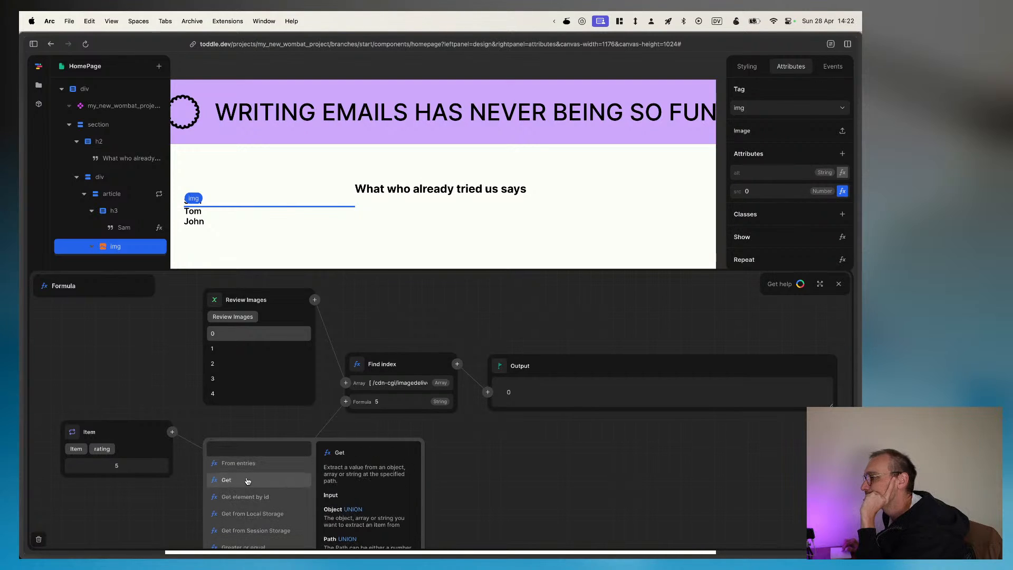
{"action": "scroll", "coordinate": [247, 480], "scroll_direction": "down", "scroll_amount": 5}
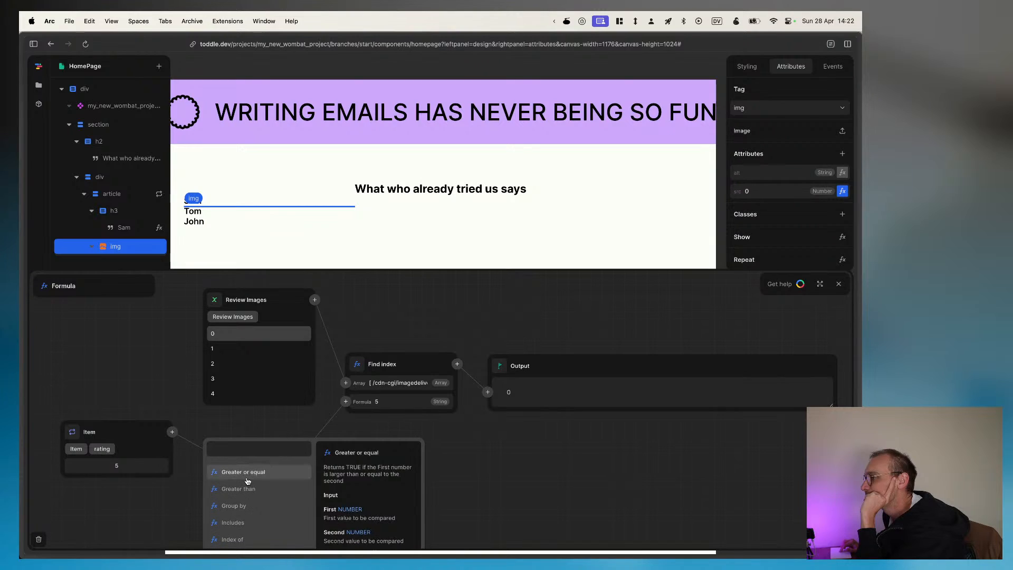
{"action": "scroll", "coordinate": [248, 491], "scroll_direction": "down", "scroll_amount": 2}
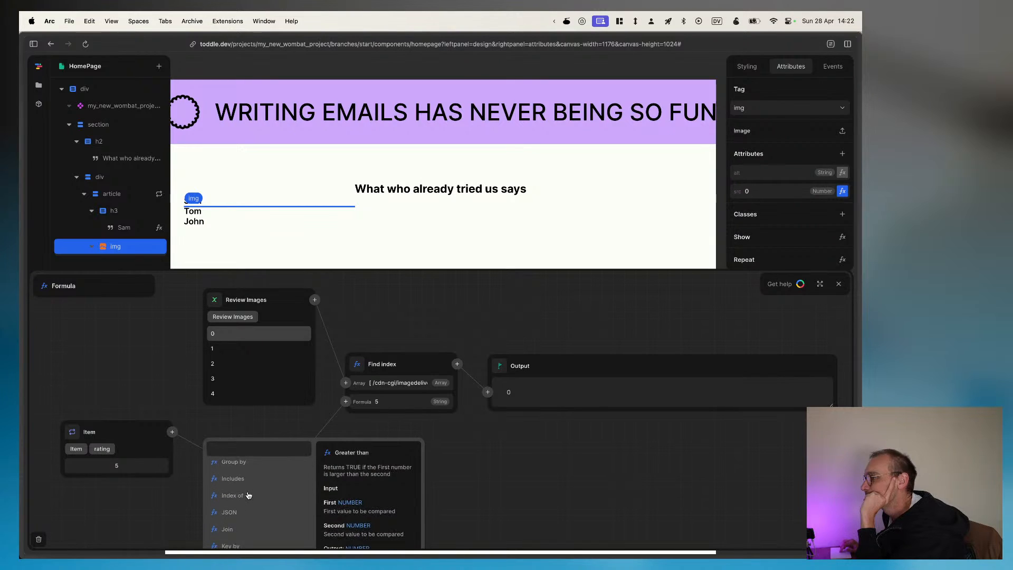
{"action": "scroll", "coordinate": [248, 494], "scroll_direction": "down", "scroll_amount": 1}
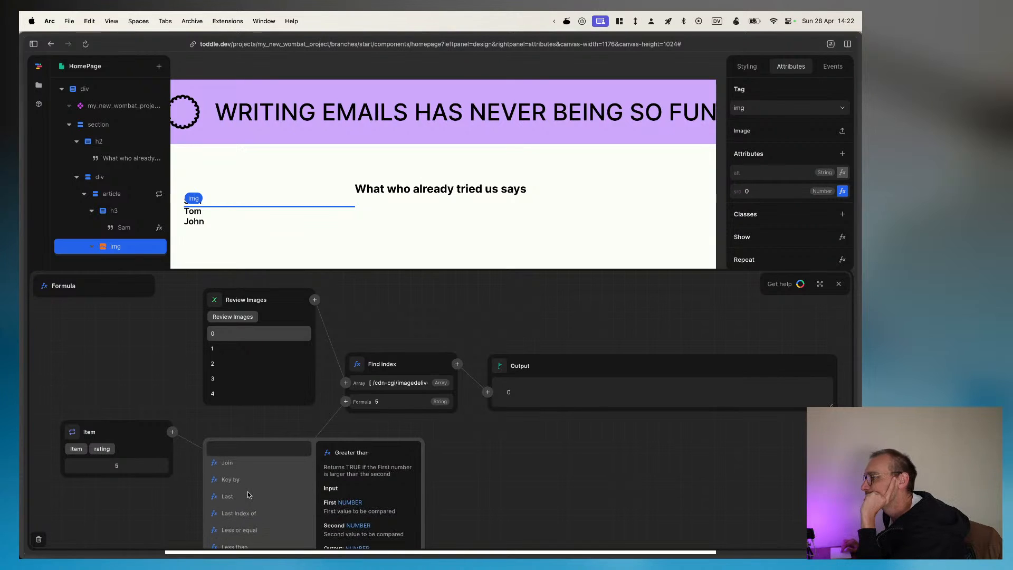
{"action": "scroll", "coordinate": [247, 494], "scroll_direction": "down", "scroll_amount": 2}
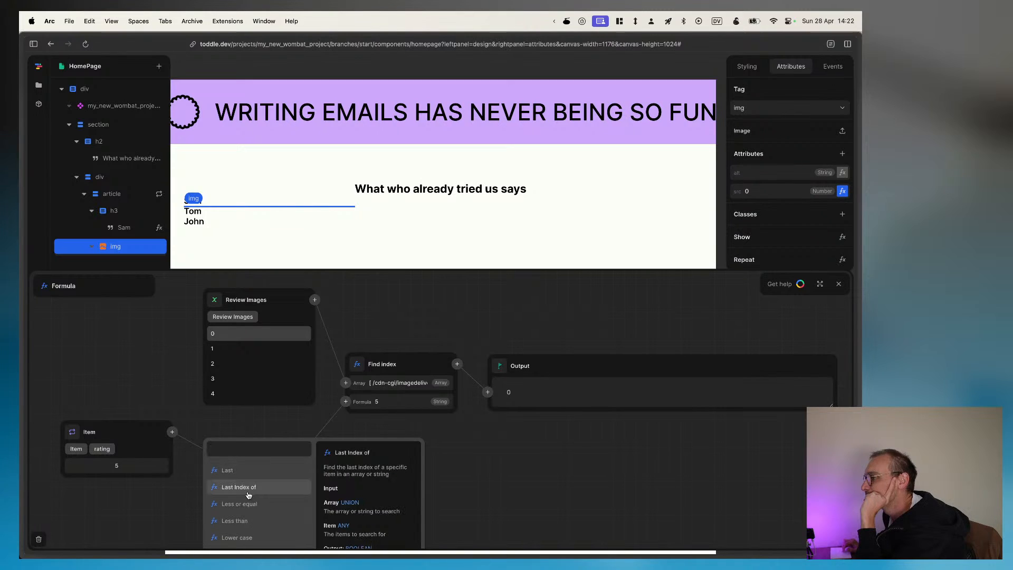
{"action": "scroll", "coordinate": [248, 494], "scroll_direction": "down", "scroll_amount": 3}
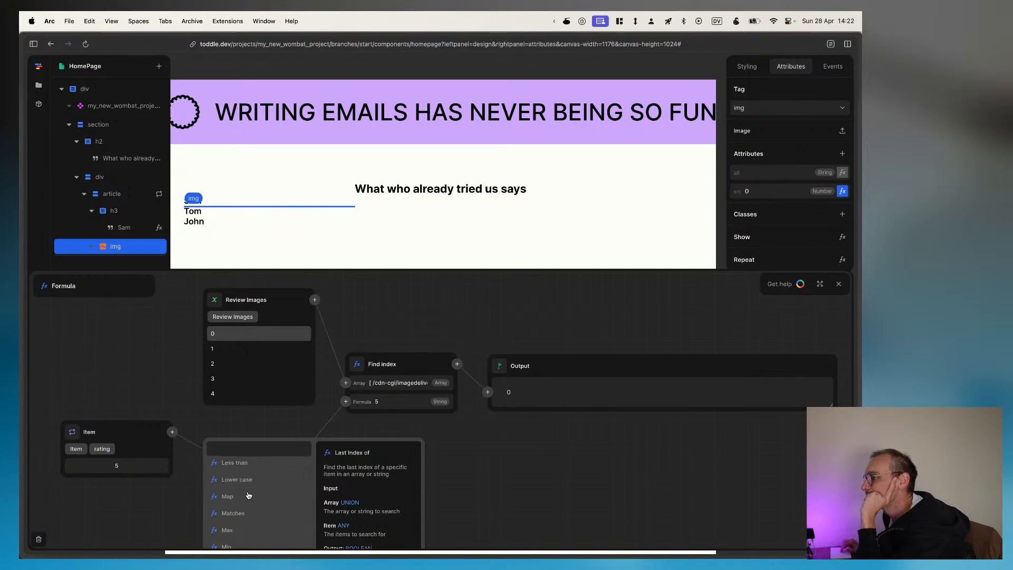
{"action": "scroll", "coordinate": [248, 494], "scroll_direction": "down", "scroll_amount": 3}
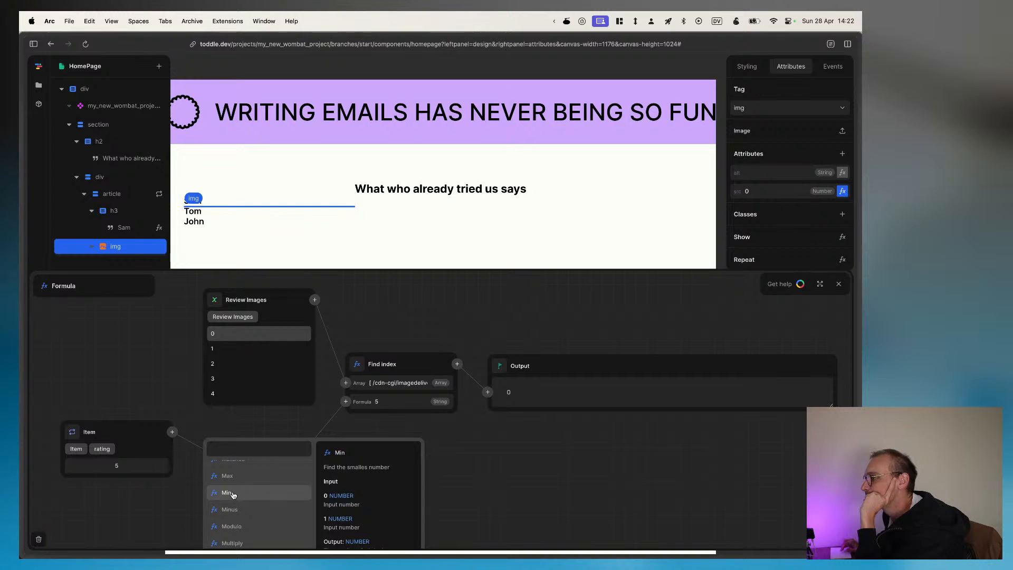
{"action": "scroll", "coordinate": [233, 494], "scroll_direction": "down", "scroll_amount": 2}
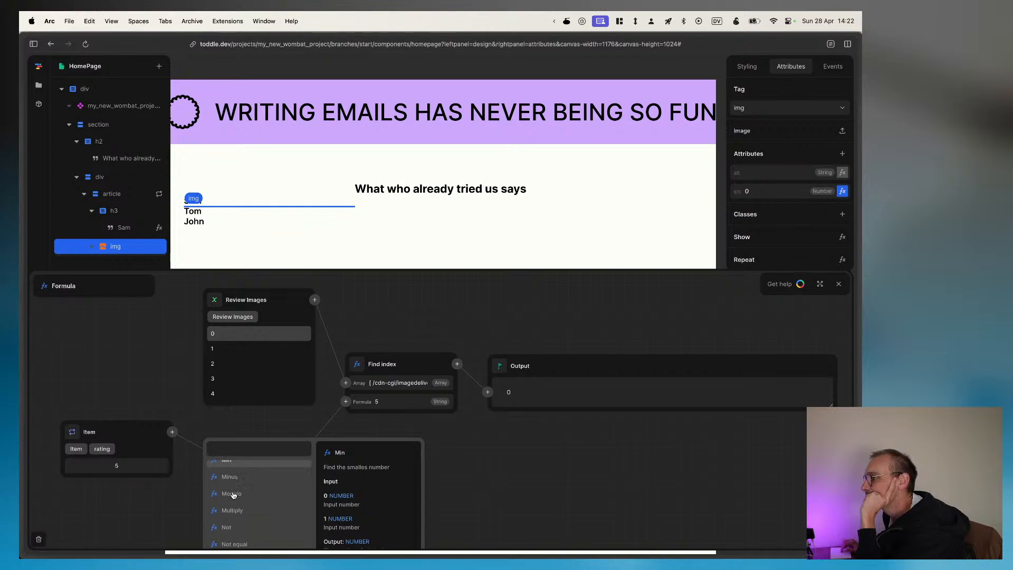
{"action": "left_click", "coordinate": [233, 482]}
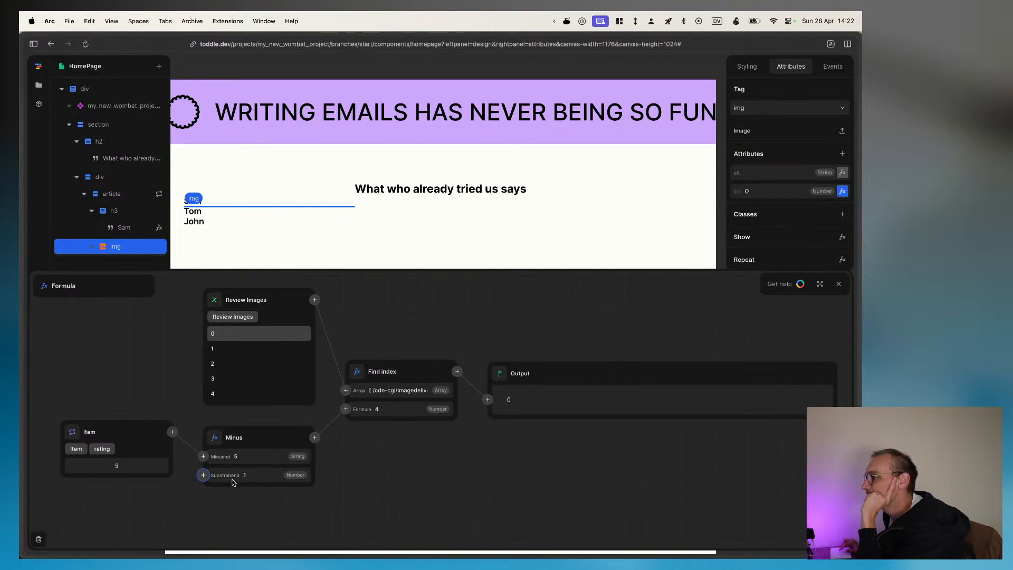
Step: Check Find index's inputs, then try Review Images entry 1 as its array, return to the whole list, and select entry 1 again
{"action": "left_click", "coordinate": [391, 395]}
{"action": "left_click", "coordinate": [386, 393]}
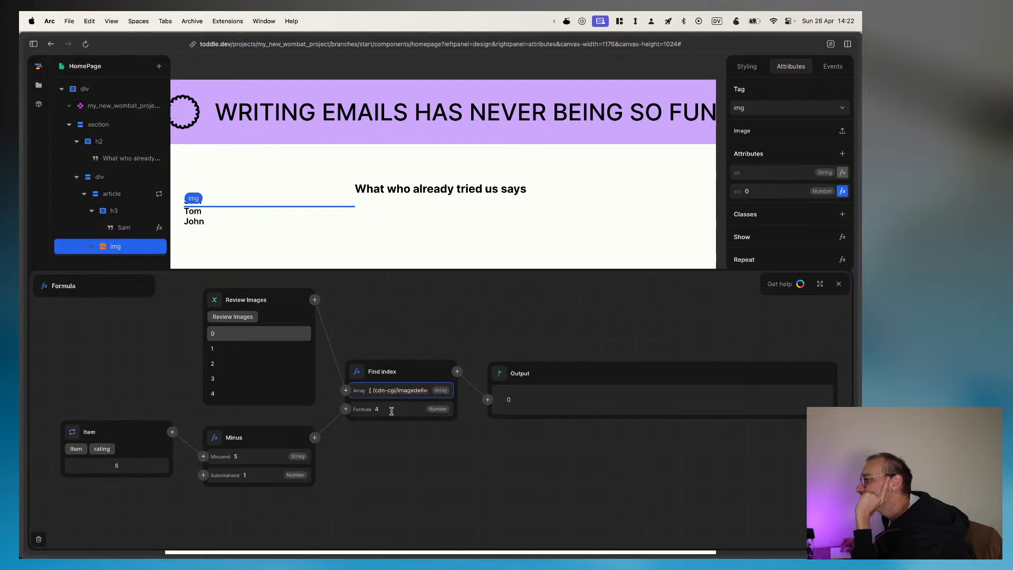
{"action": "left_click", "coordinate": [392, 410]}
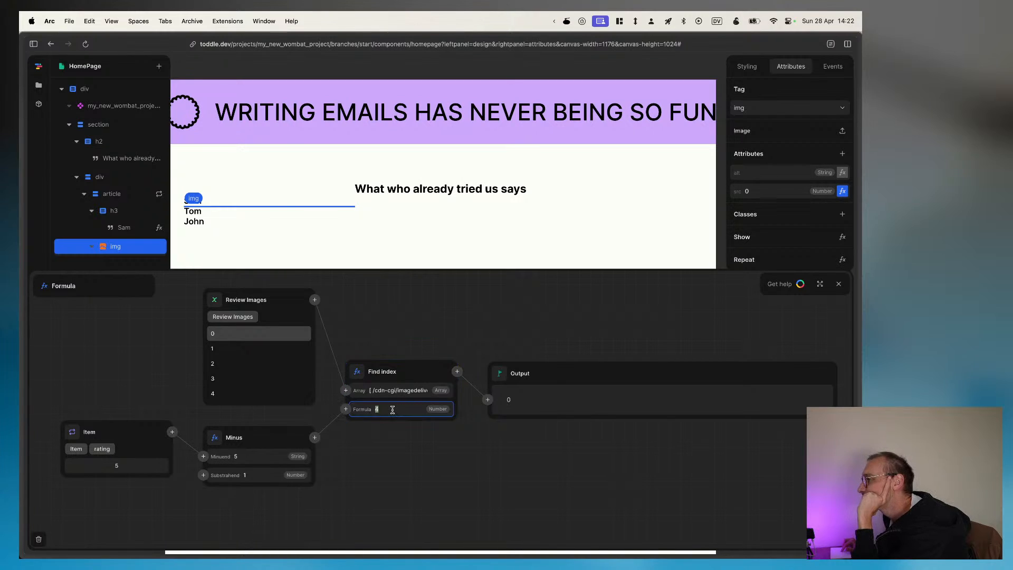
{"action": "left_click", "coordinate": [374, 390]}
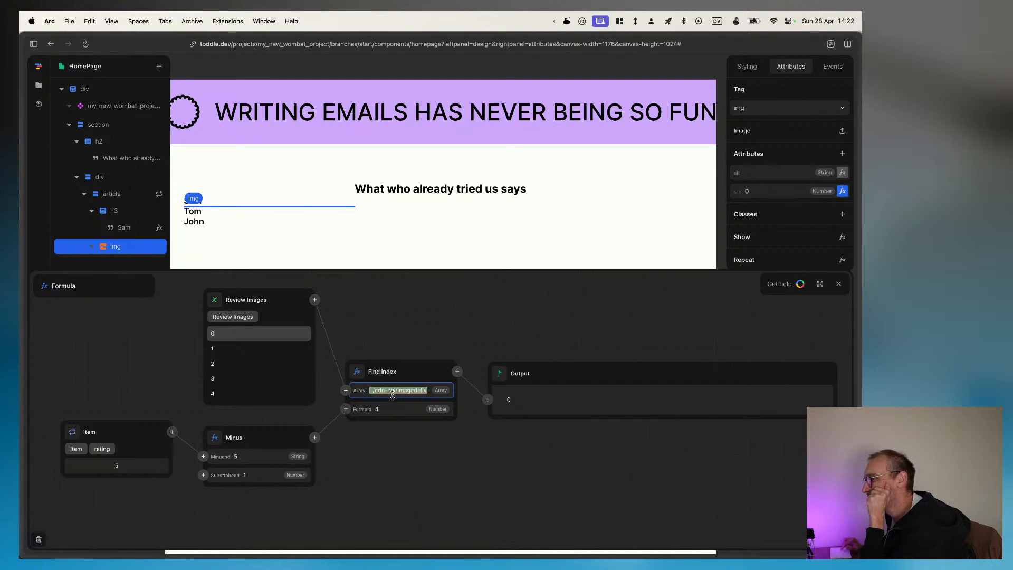
{"action": "left_click", "coordinate": [225, 346]}
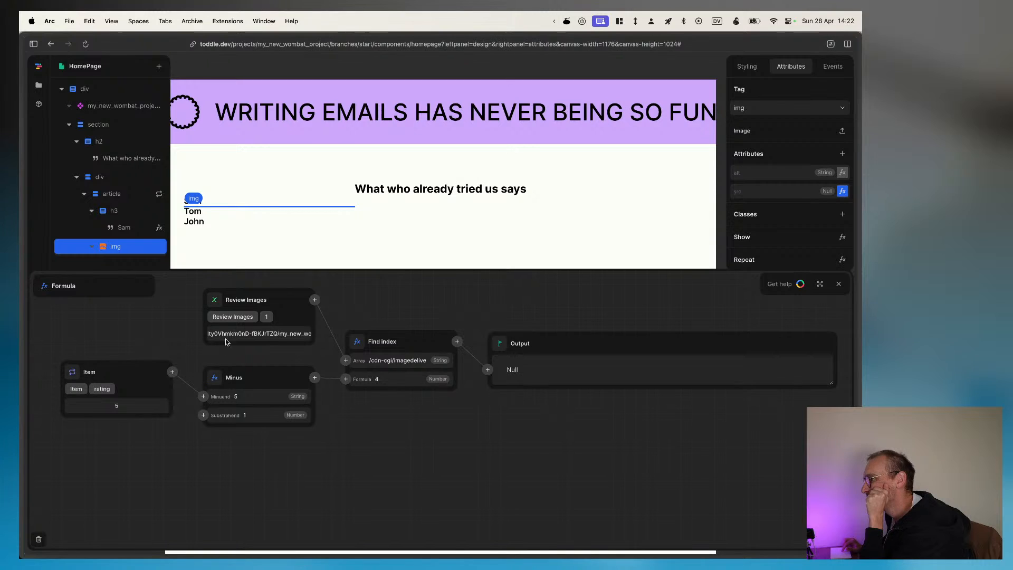
{"action": "left_click", "coordinate": [226, 318]}
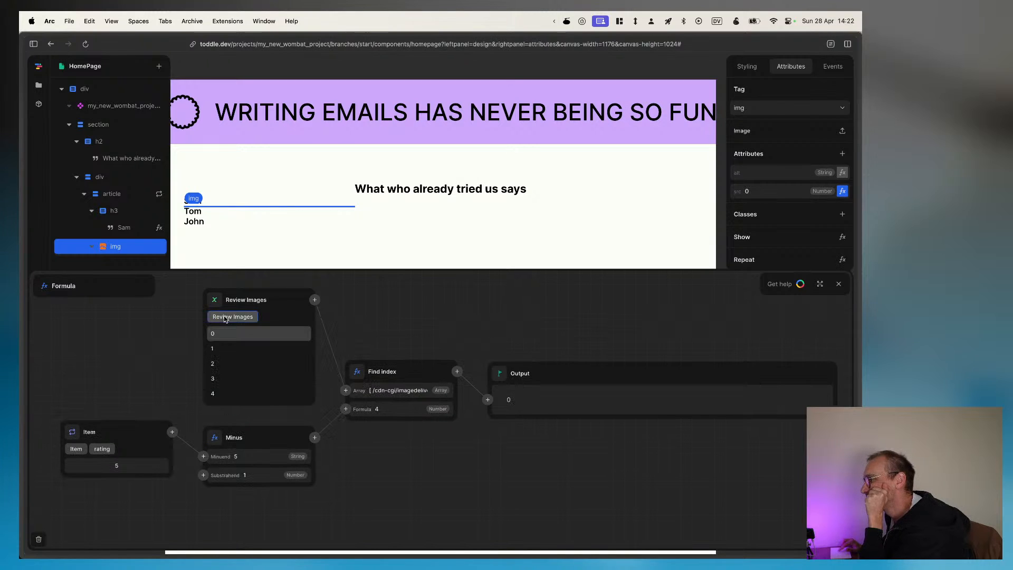
{"action": "left_click", "coordinate": [212, 347]}
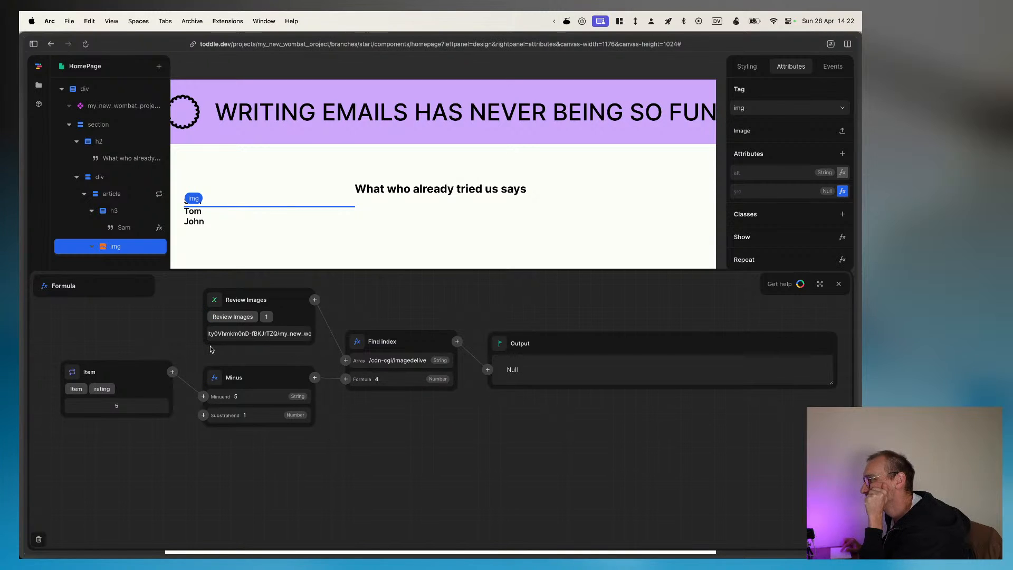
Step: Return the Review Images input of the src formula to the whole list instead of a single entry
{"action": "left_click", "coordinate": [214, 318]}
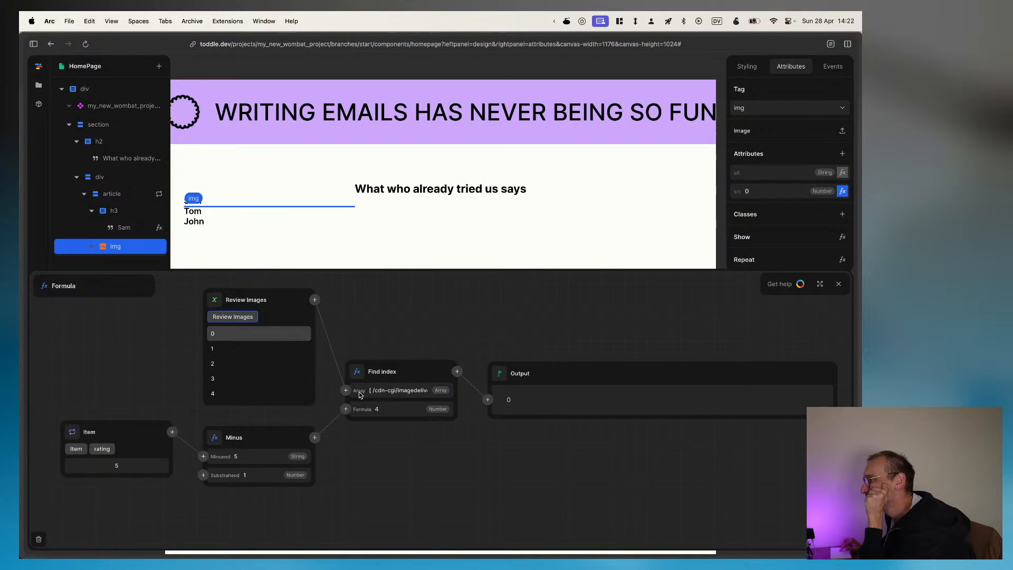
{"action": "left_click", "coordinate": [456, 372]}
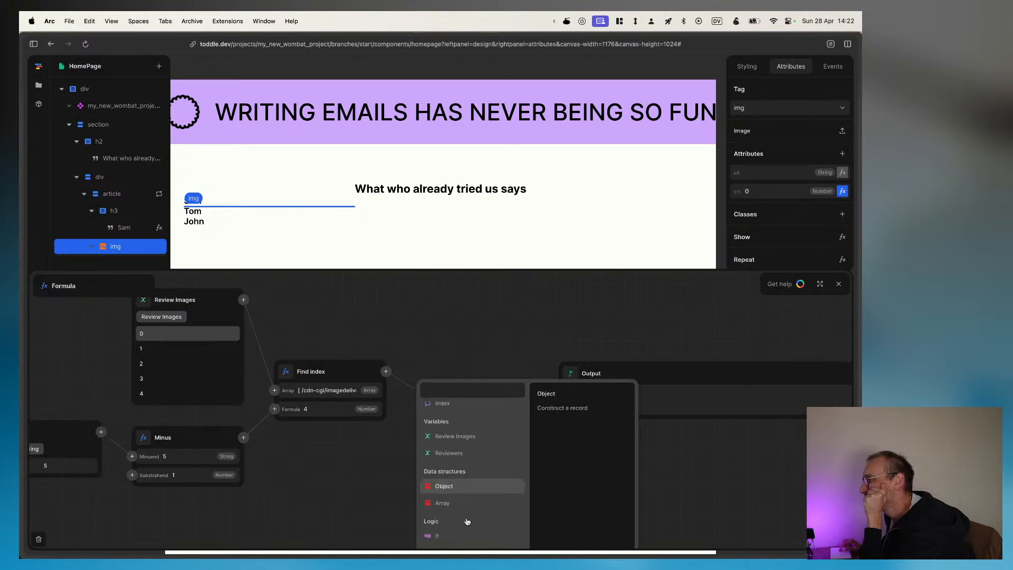
{"action": "scroll", "coordinate": [467, 521], "scroll_direction": "down", "scroll_amount": 10}
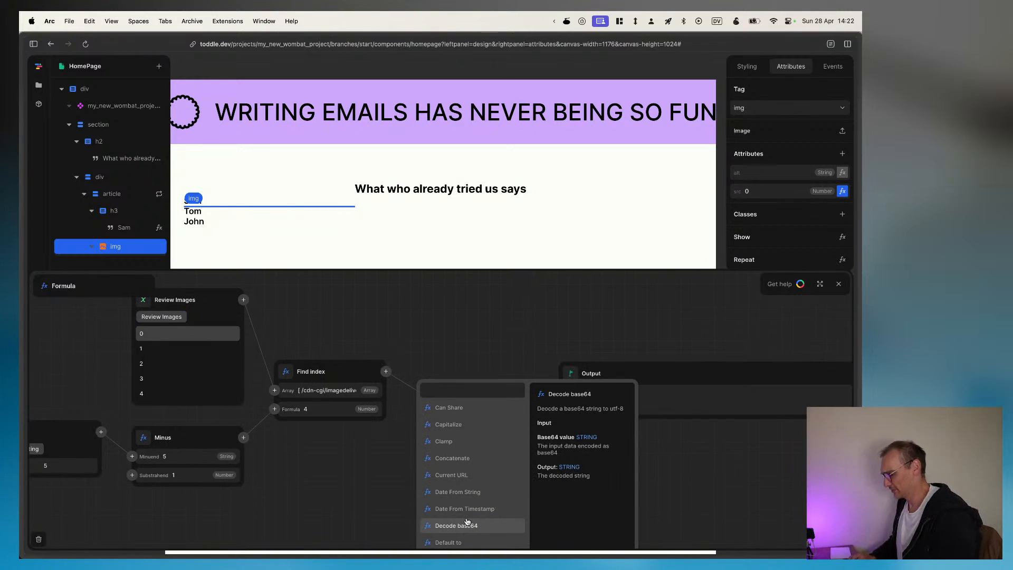
{"action": "type", "text": "find"}
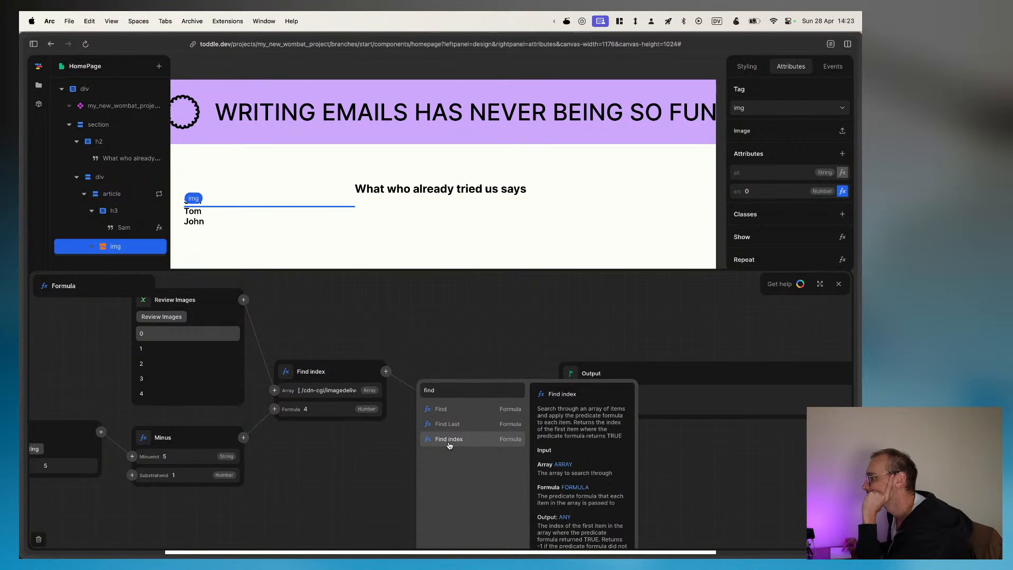
{"action": "left_click", "coordinate": [452, 410]}
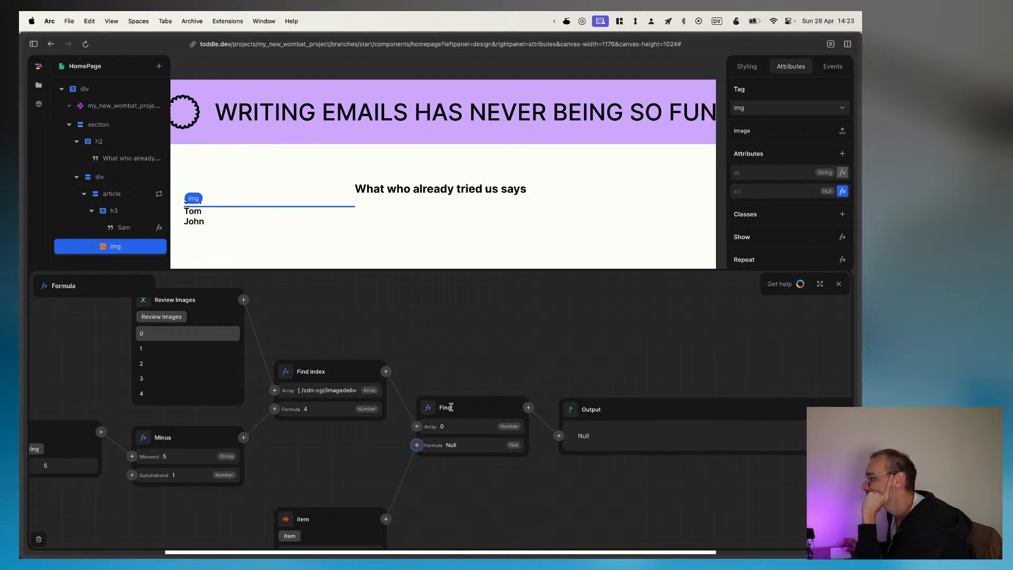
{"action": "scroll", "coordinate": [359, 460], "scroll_direction": "down", "scroll_amount": 3}
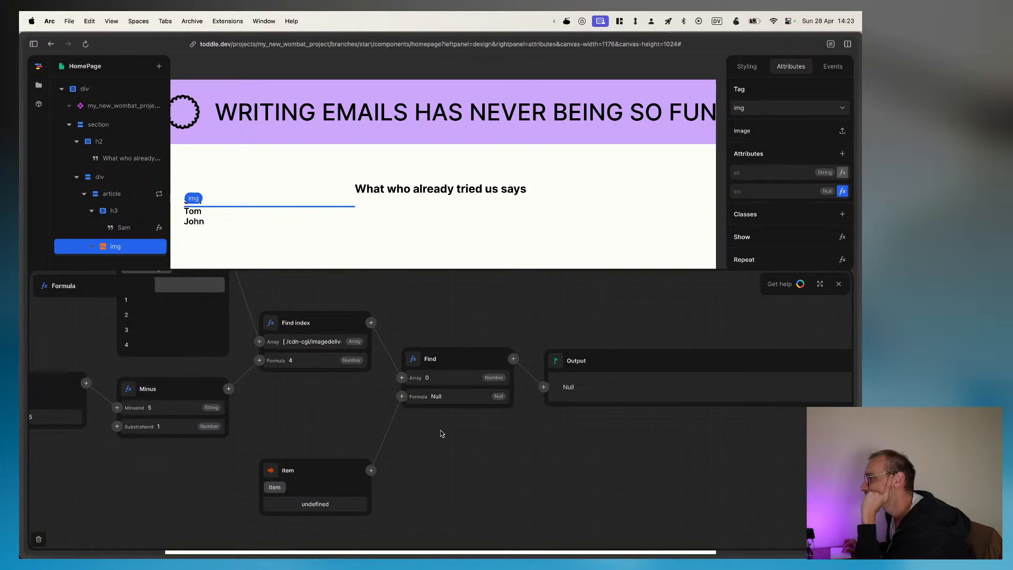
{"action": "right_click", "coordinate": [330, 470]}
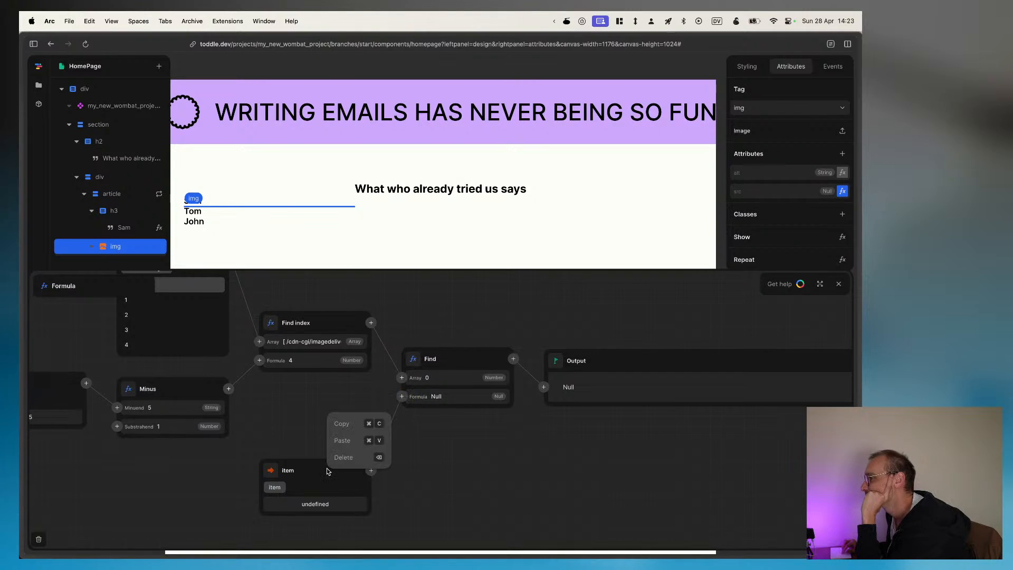
{"action": "left_click", "coordinate": [353, 459]}
{"action": "right_click", "coordinate": [437, 332]}
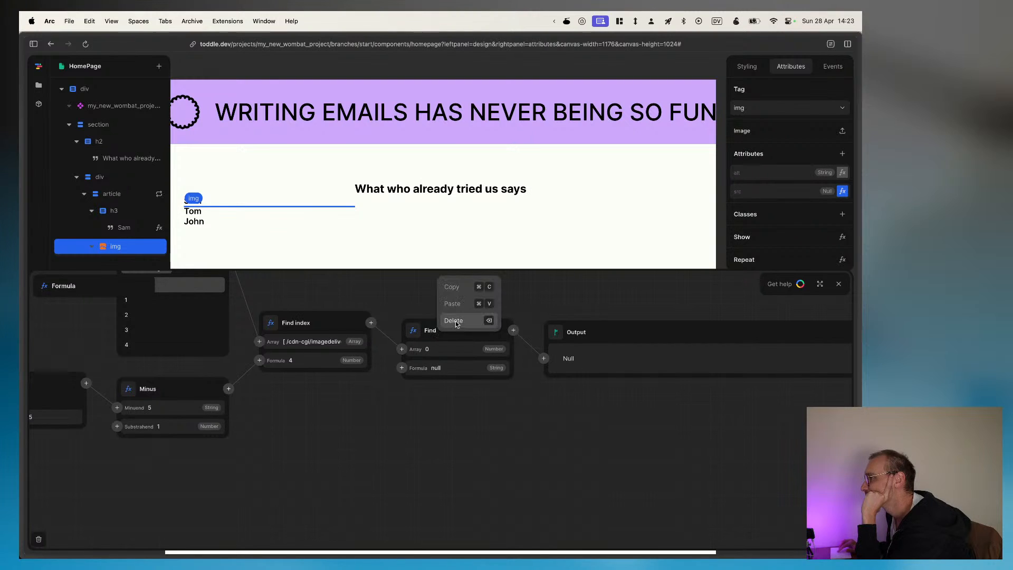
{"action": "left_click", "coordinate": [456, 324]}
Step: Try an Index of function in place of Find index in the img's src formula
{"action": "left_click", "coordinate": [342, 323]}
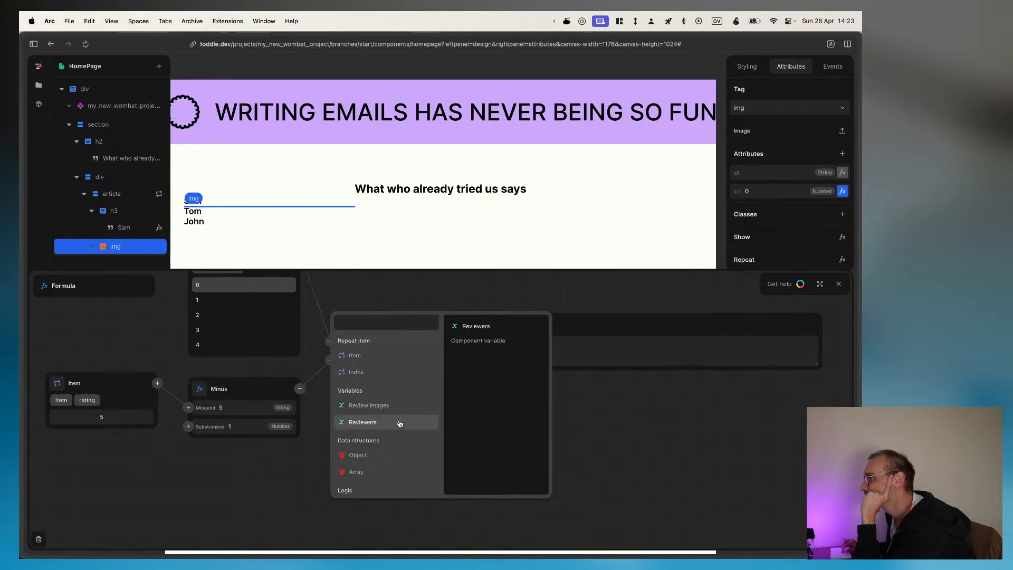
{"action": "type", "text": "index"}
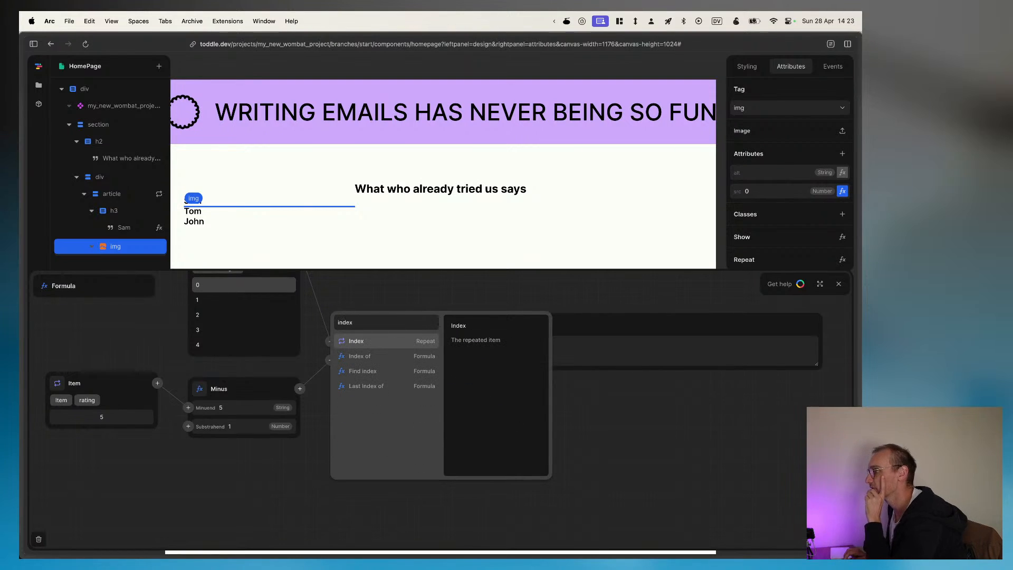
{"action": "key", "text": "Down"}
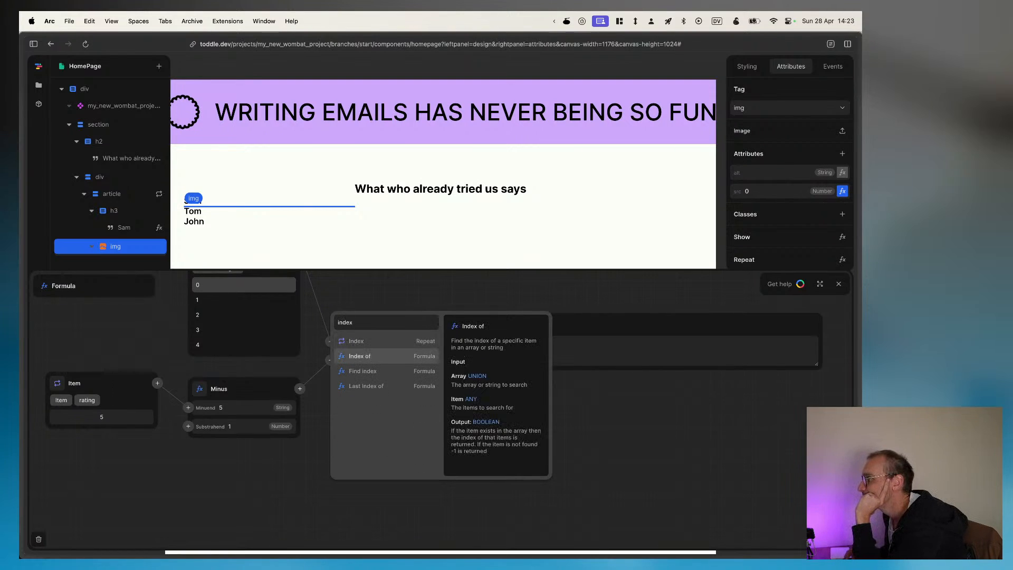
{"action": "key", "text": "Return"}
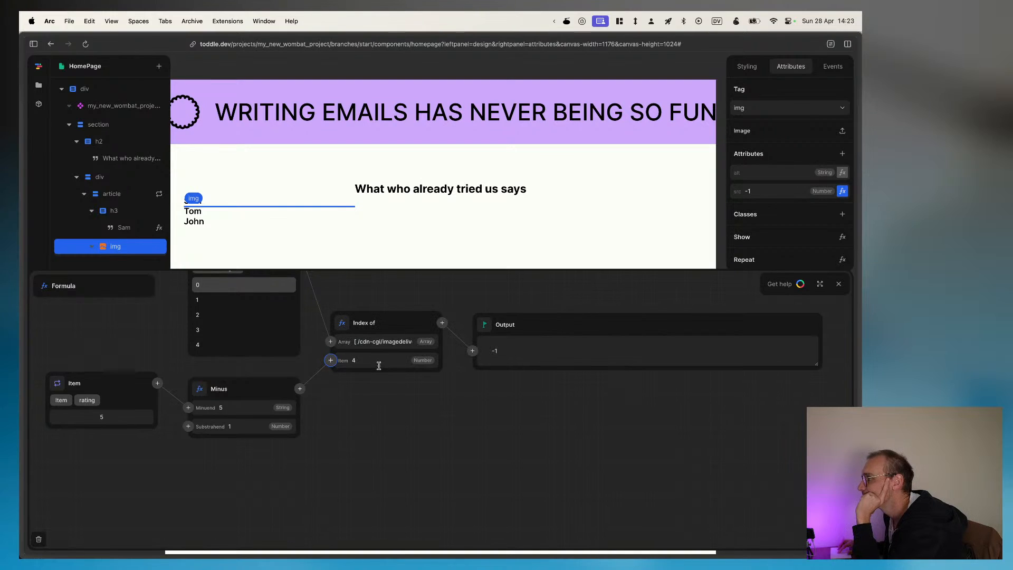
Step: Examine the descriptions of the index and find functions as possible replacements for Index of
{"action": "left_click", "coordinate": [340, 324]}
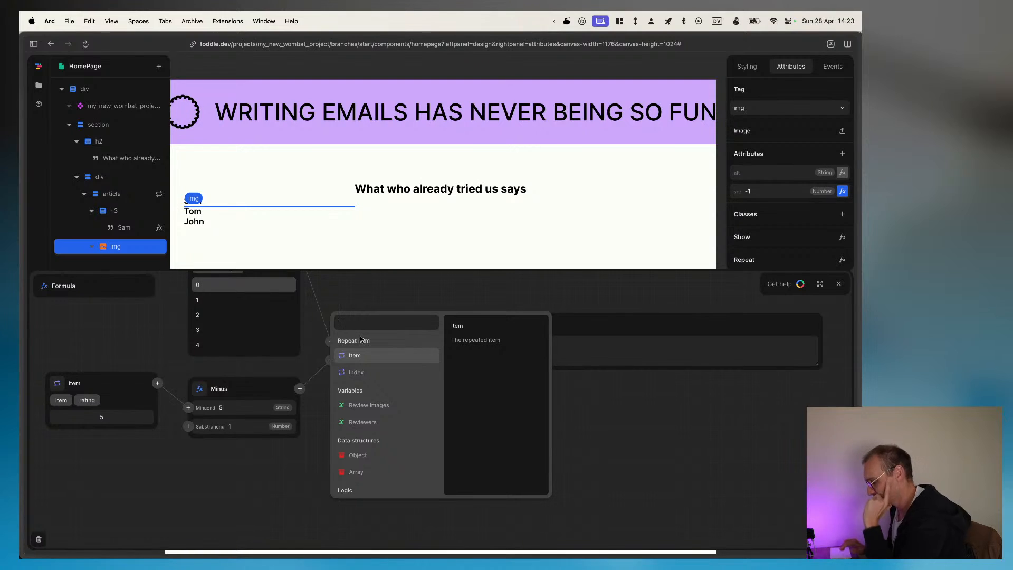
{"action": "type", "text": "index"}
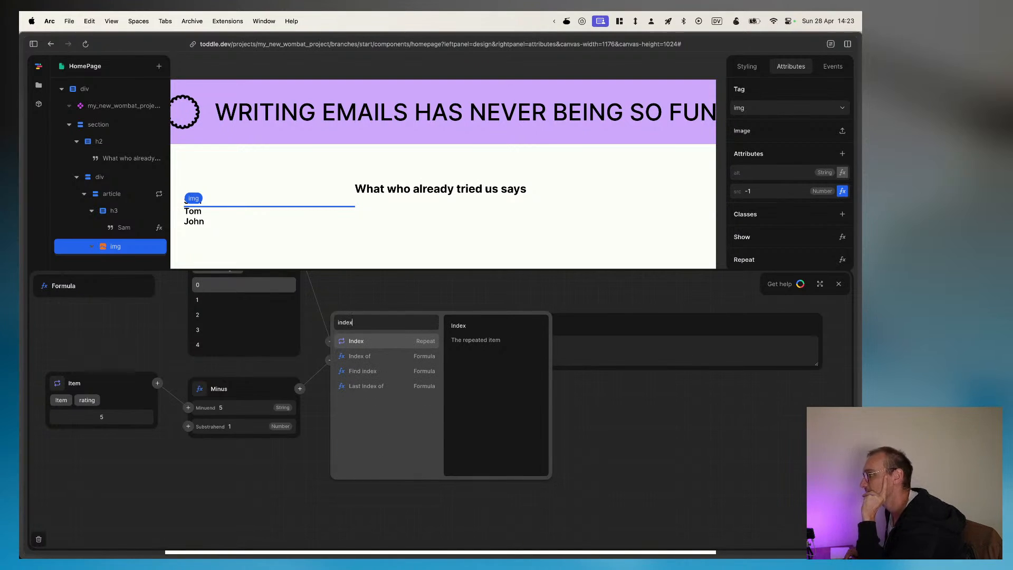
{"action": "key", "text": "Down"}
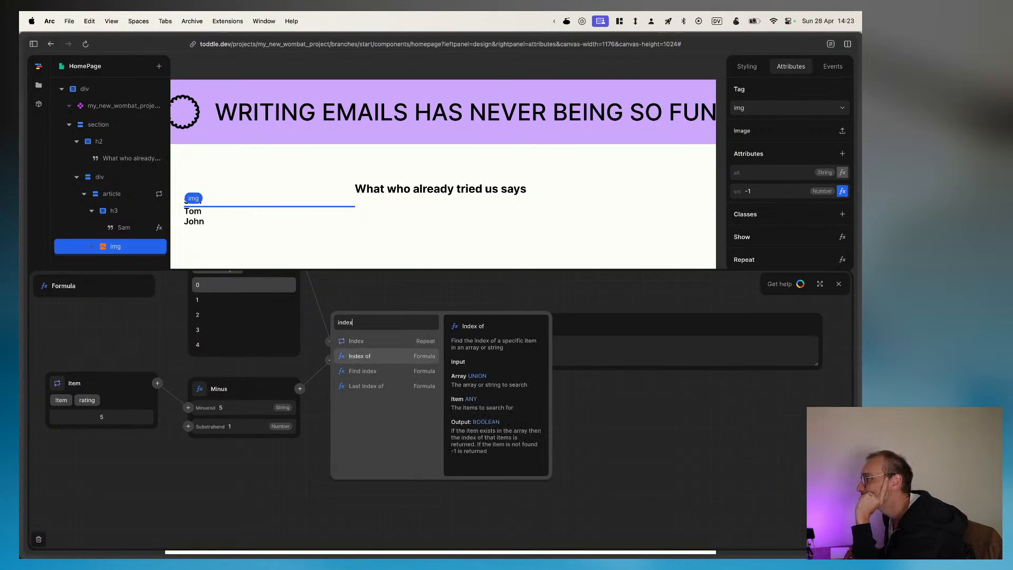
{"action": "key", "text": "Down"}
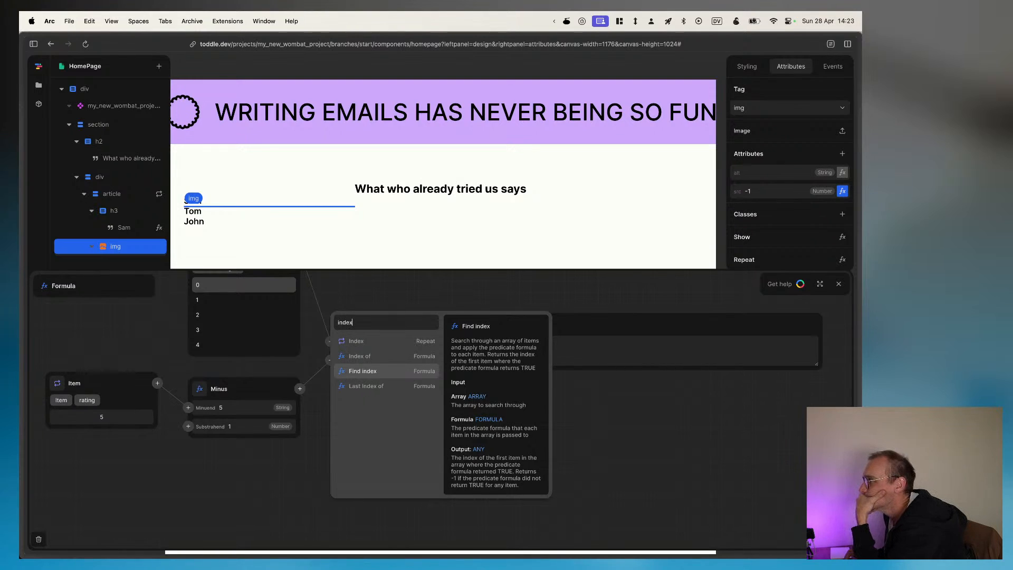
{"action": "key", "text": "Down"}
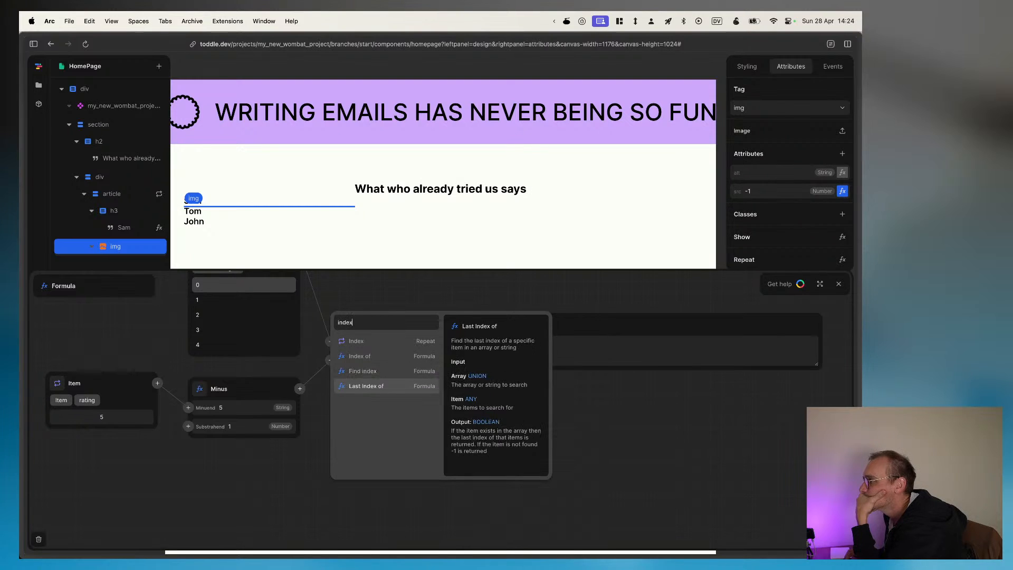
{"action": "key", "text": "BackSpace"}
{"action": "key", "text": "BackSpace"}
{"action": "key", "text": "BackSpace"}
{"action": "key", "text": "BackSpace"}
{"action": "key", "text": "BackSpace"}
{"action": "type", "text": "find"}
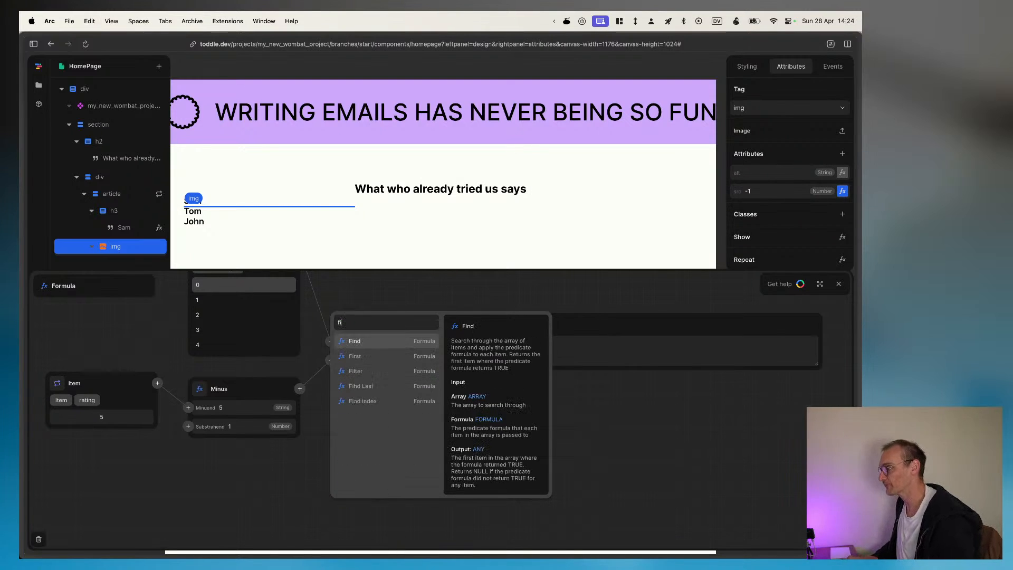
{"action": "key", "text": "Down"}
{"action": "key", "text": "Down"}
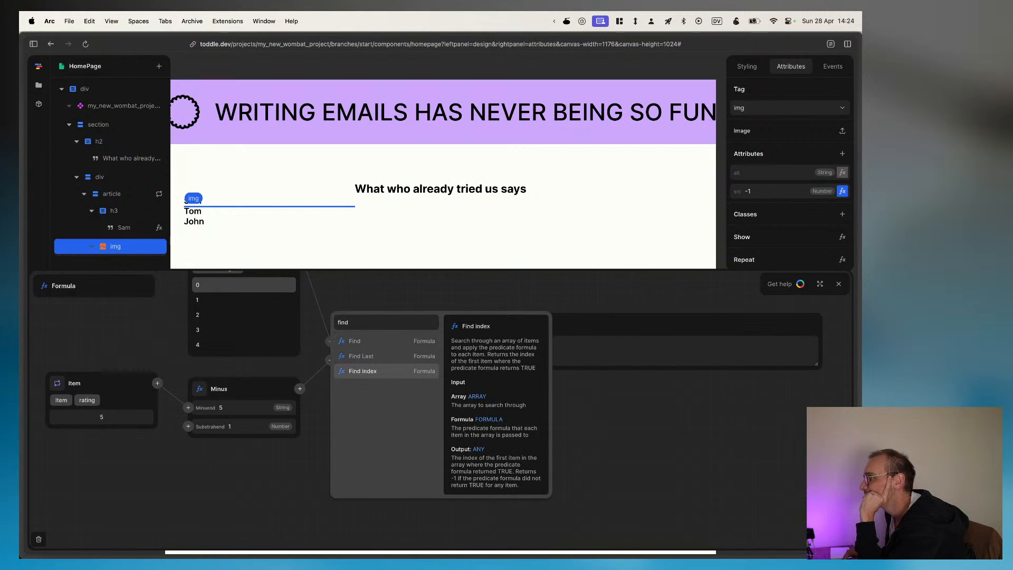
{"action": "key", "text": "Up"}
{"action": "key", "text": "Up"}
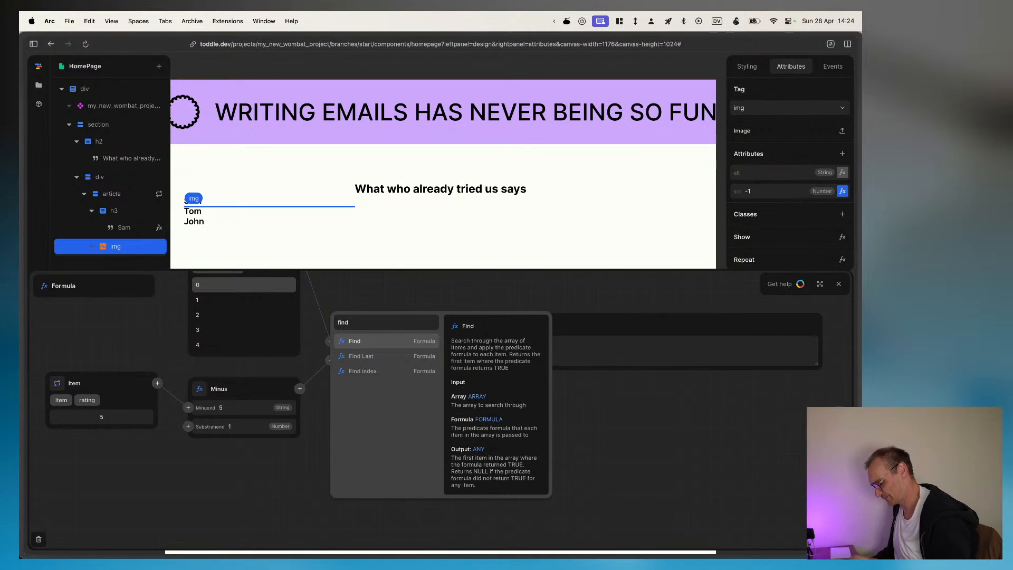
Step: Replace Index of with a Get function in the src formula and check the star images on the canvas
{"action": "key", "text": "BackSpace"}
{"action": "key", "text": "BackSpace"}
{"action": "key", "text": "BackSpace"}
{"action": "key", "text": "BackSpace"}
{"action": "type", "text": "get"}
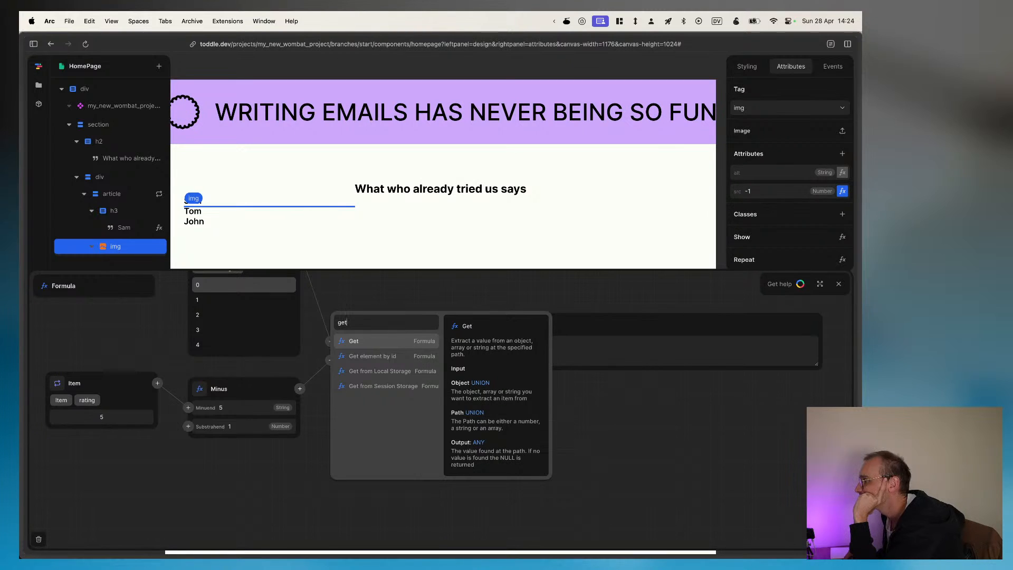
{"action": "key", "text": "Return"}
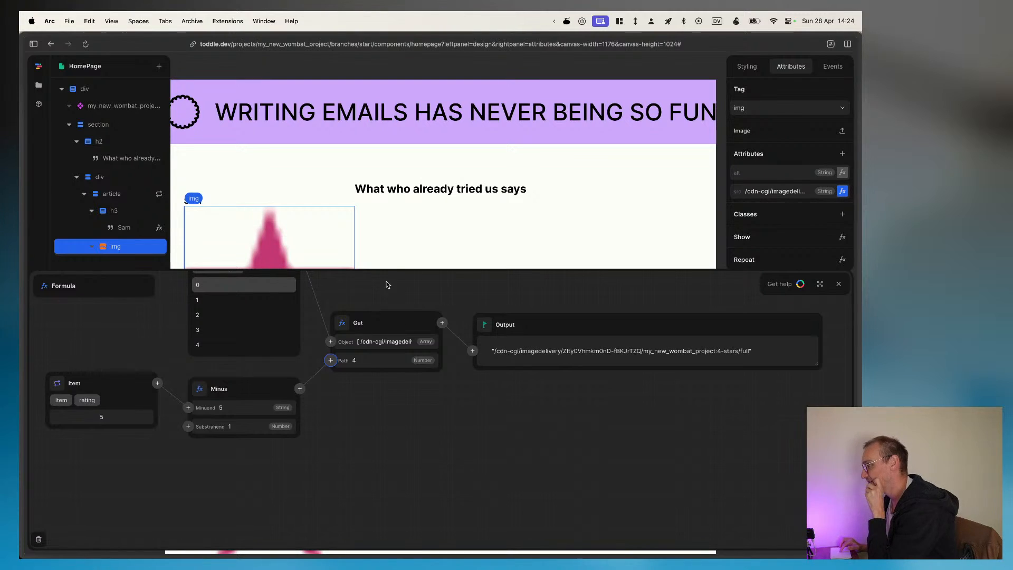
{"action": "scroll", "coordinate": [375, 163], "scroll_direction": "down", "scroll_amount": 5}
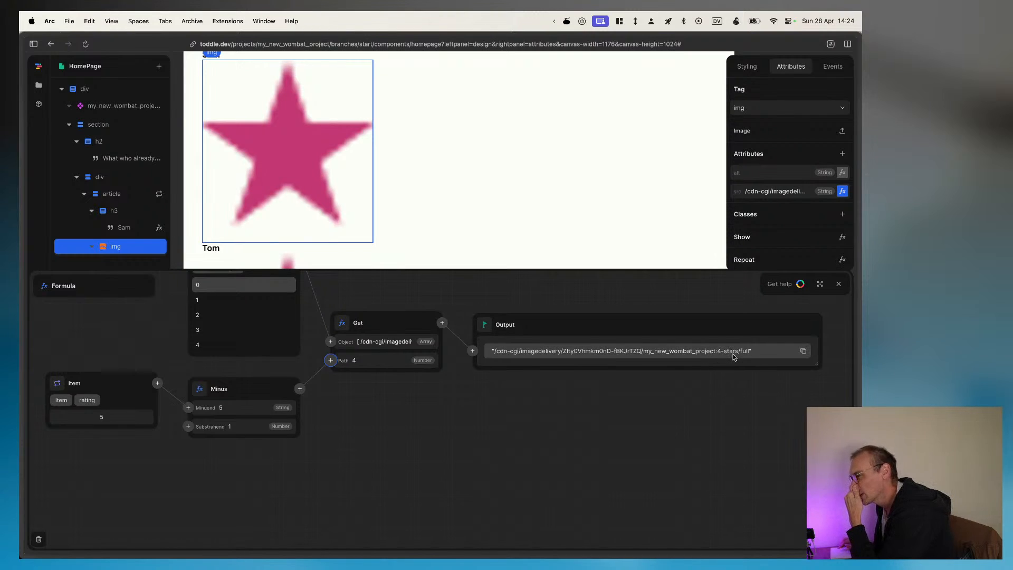
{"action": "scroll", "coordinate": [425, 198], "scroll_direction": "down", "scroll_amount": 5}
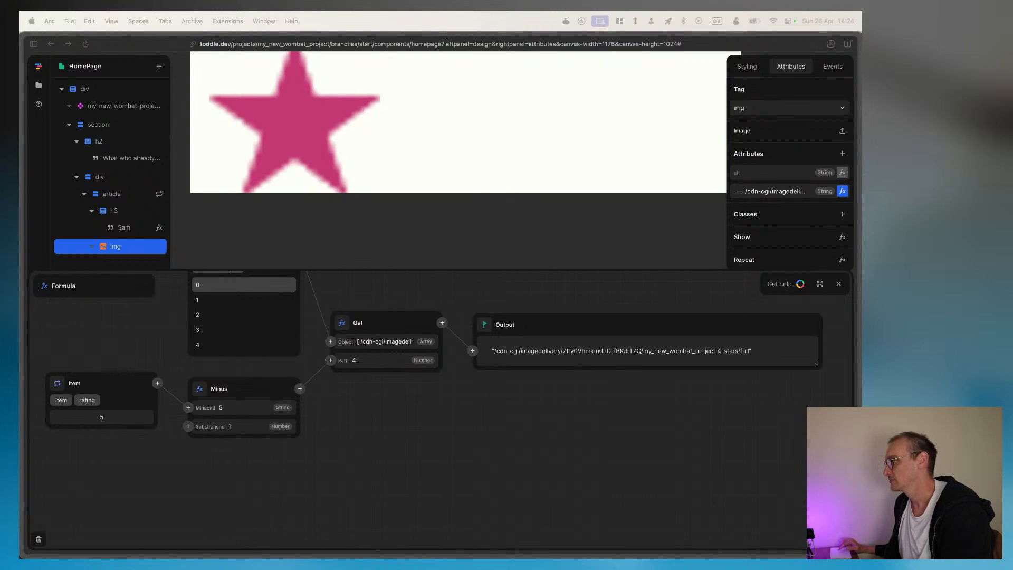
Step: Add a p element inside the repeated article, below the img
{"action": "left_click", "coordinate": [91, 211]}
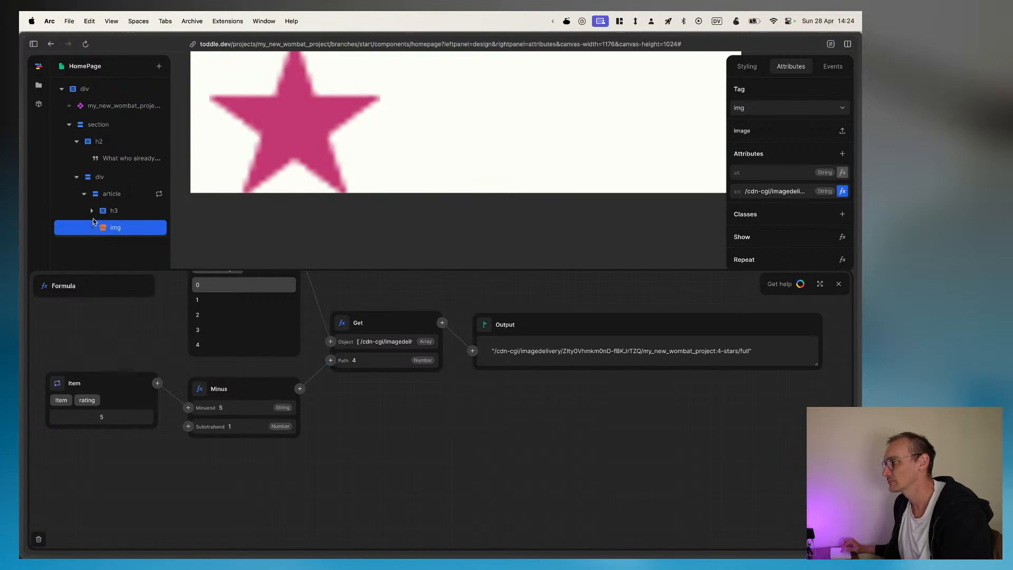
{"action": "left_click", "coordinate": [103, 197]}
{"action": "type", "text": "o"}
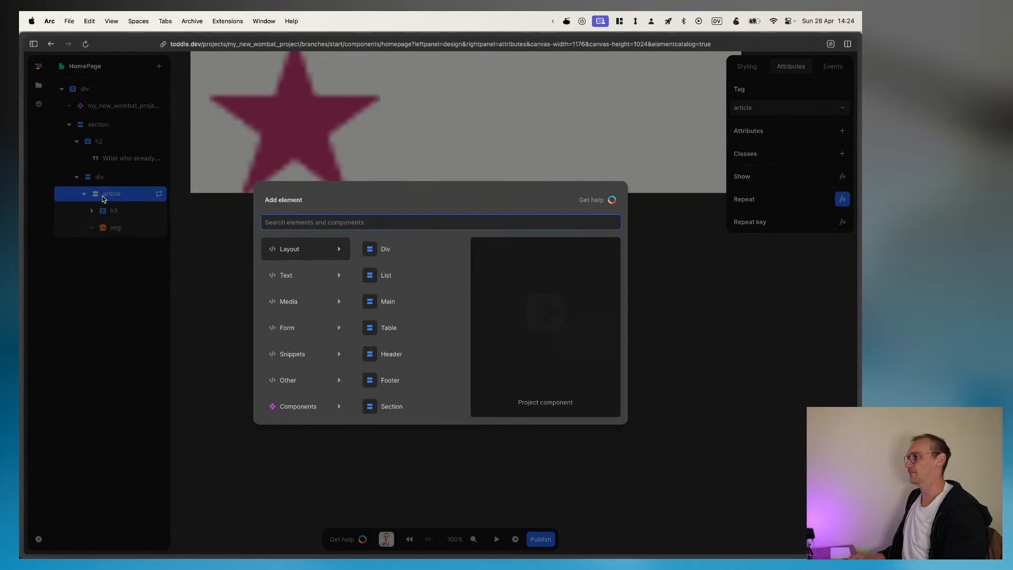
{"action": "type", "text": "pa"}
{"action": "key", "text": "Return"}
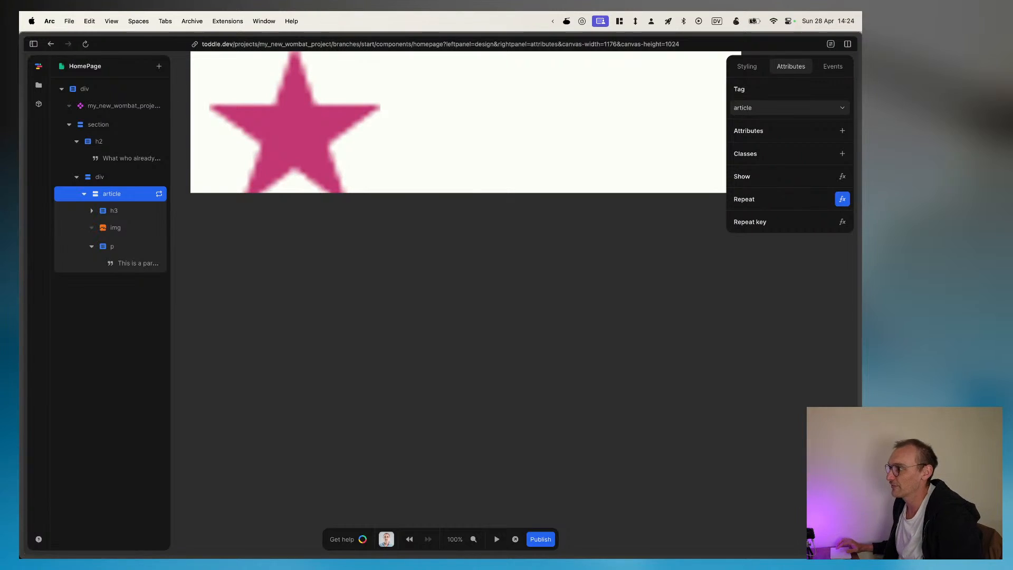
Step: Bind the new paragraph's text to the repeat item's review field
{"action": "left_click", "coordinate": [132, 262]}
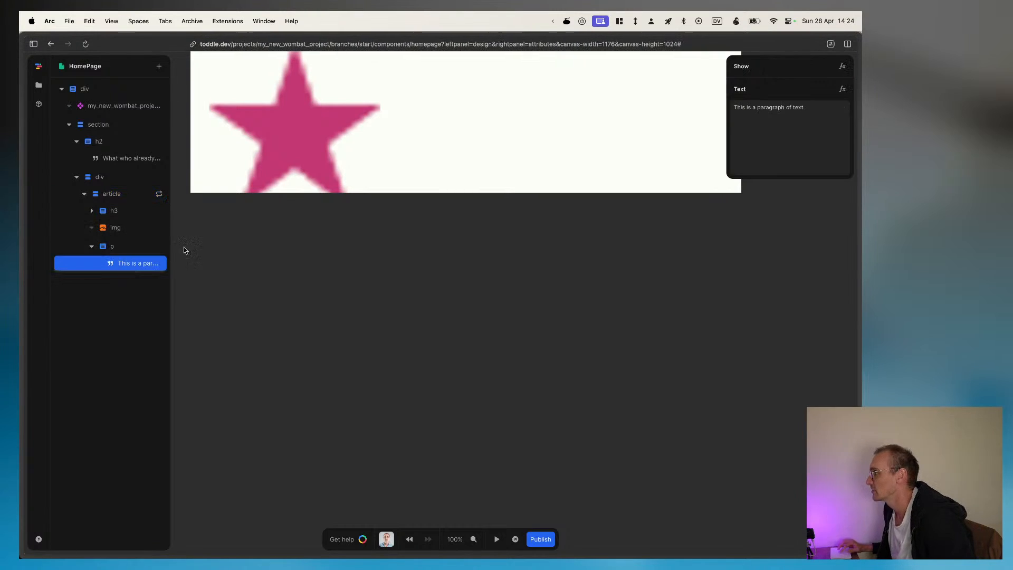
{"action": "left_click", "coordinate": [843, 90]}
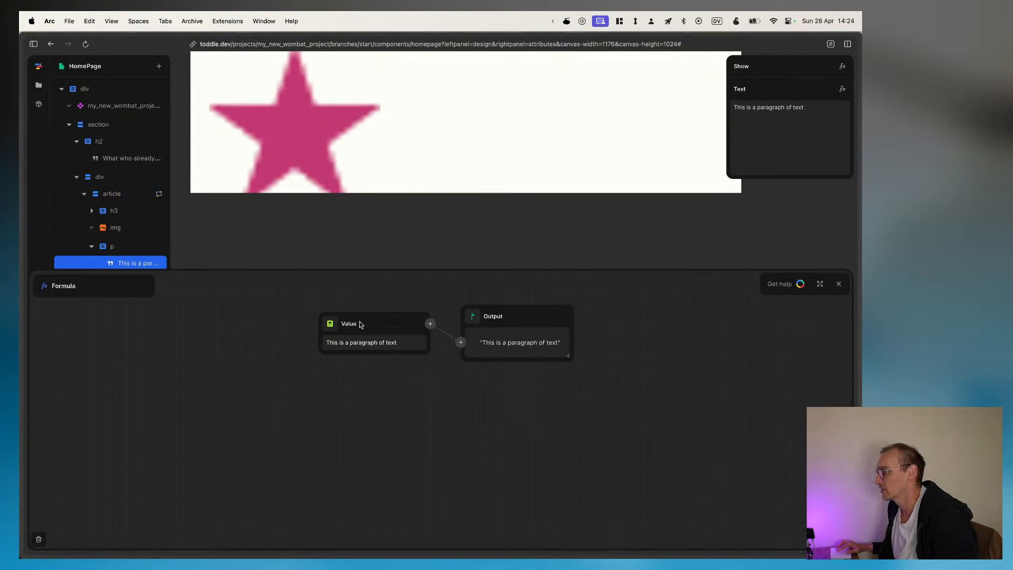
{"action": "left_click", "coordinate": [331, 325]}
{"action": "left_click", "coordinate": [334, 358]}
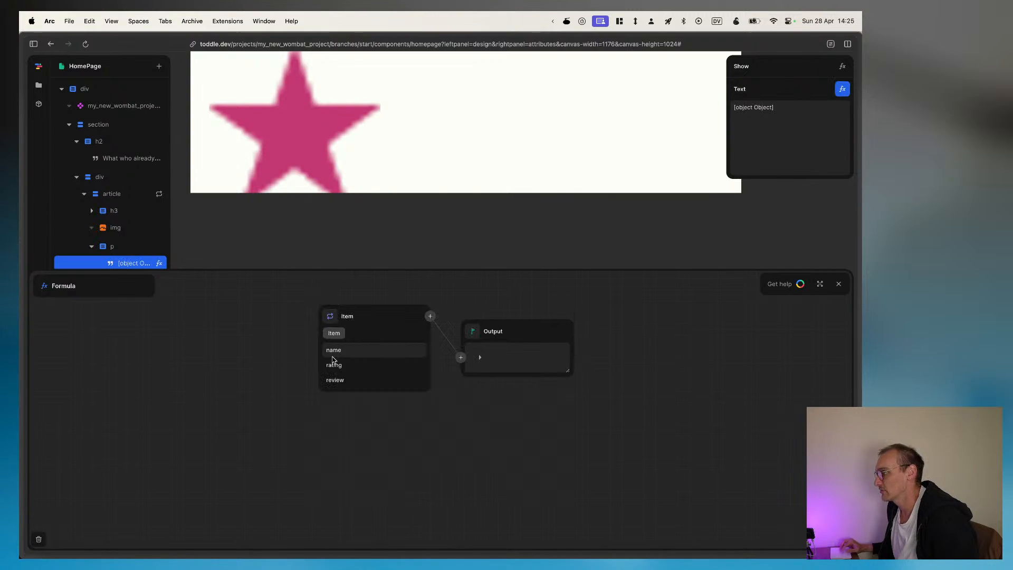
{"action": "left_click", "coordinate": [374, 357]}
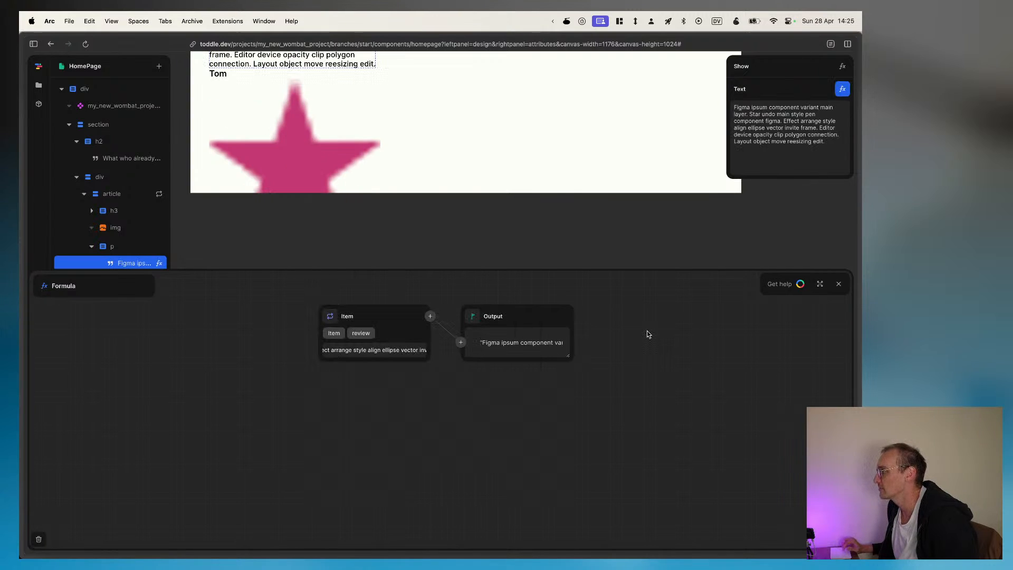
{"action": "scroll", "coordinate": [355, 129], "scroll_direction": "up", "scroll_amount": 3}
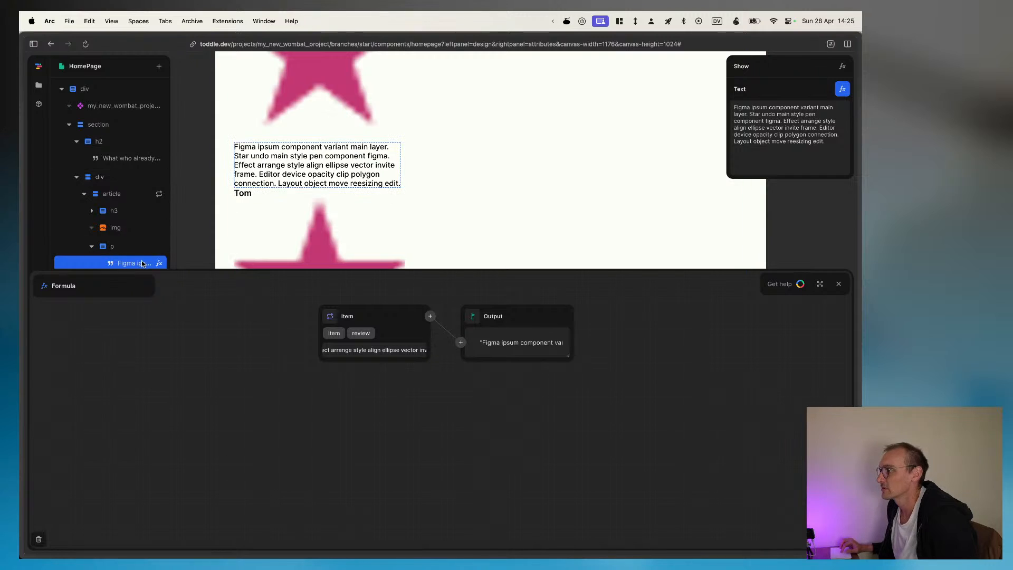
{"action": "left_click", "coordinate": [92, 249]}
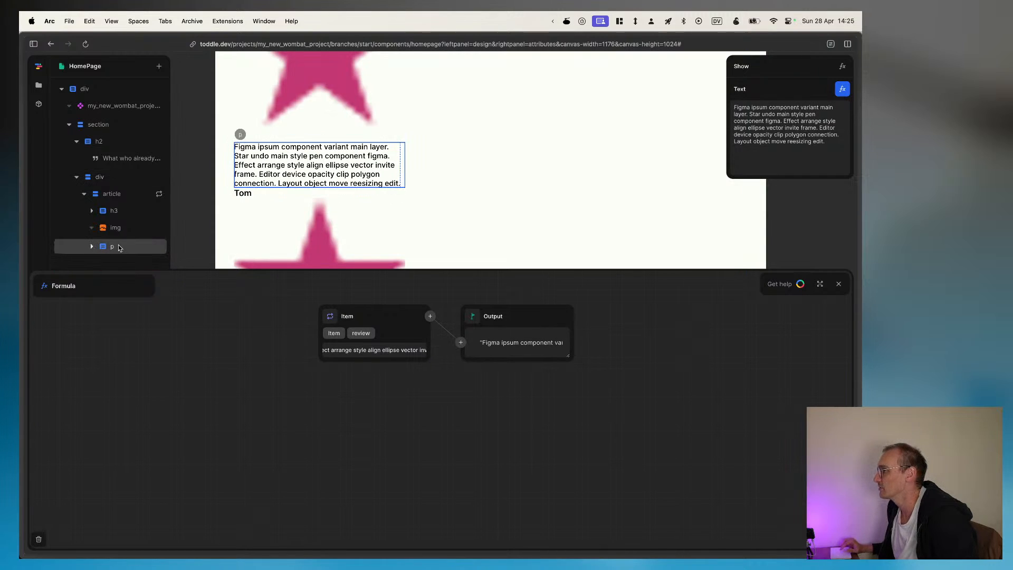
{"action": "left_click", "coordinate": [103, 250]}
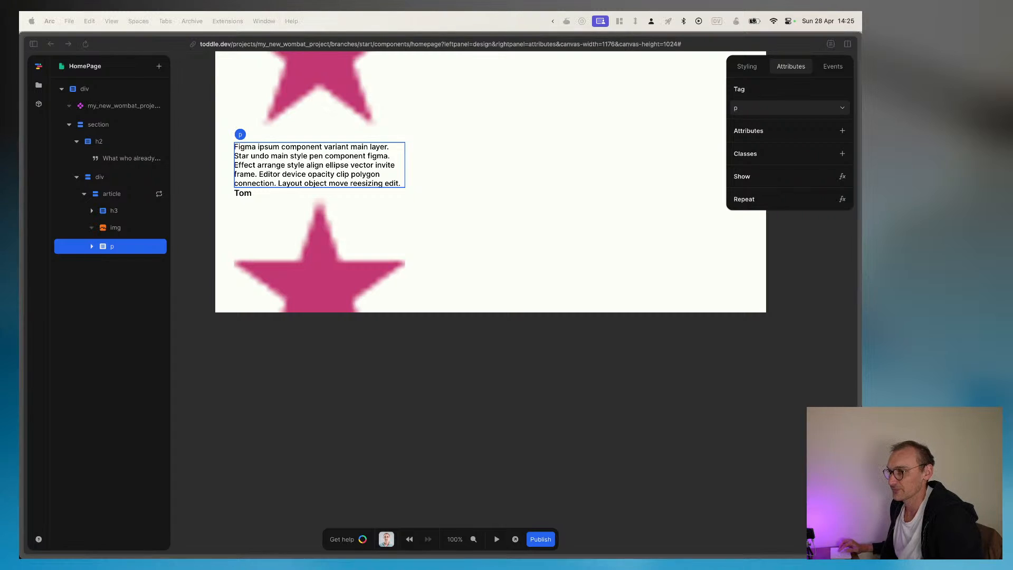
{"action": "scroll", "coordinate": [326, 305], "scroll_direction": "up", "scroll_amount": 10}
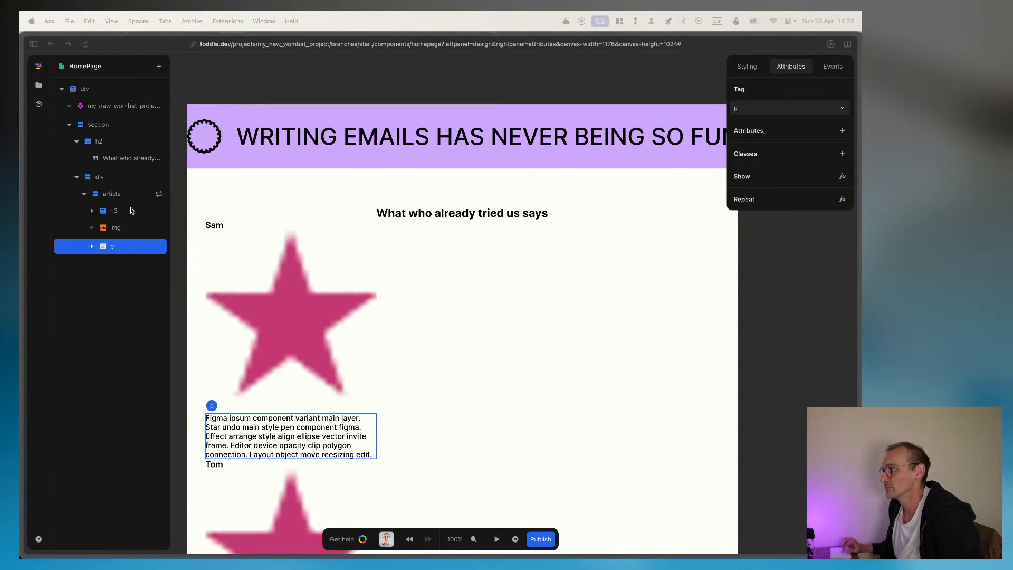
Step: Lay out the div containing the repeated articles as a horizontal flex row
{"action": "left_click", "coordinate": [84, 194]}
{"action": "left_click", "coordinate": [94, 195]}
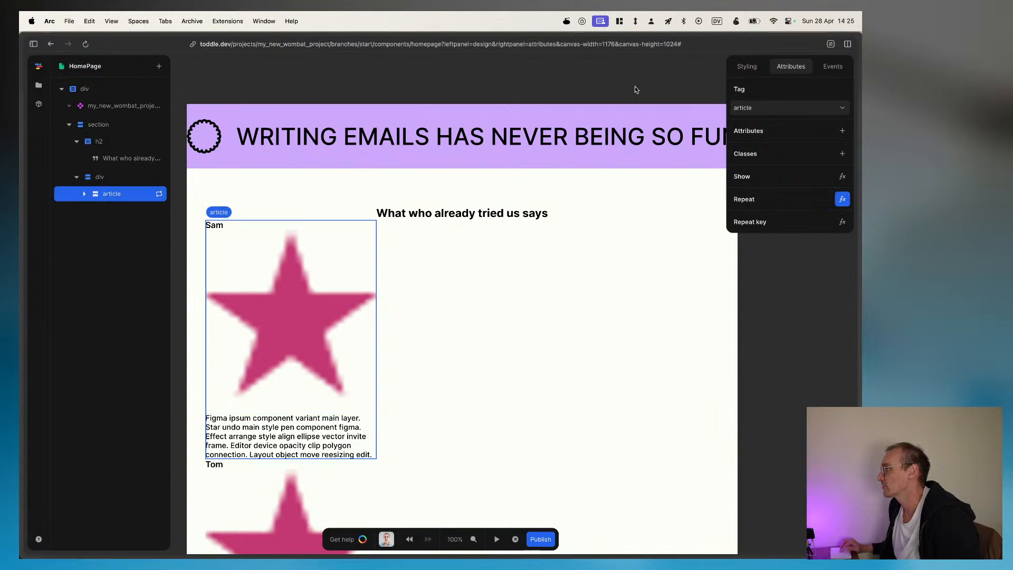
{"action": "left_click", "coordinate": [748, 70]}
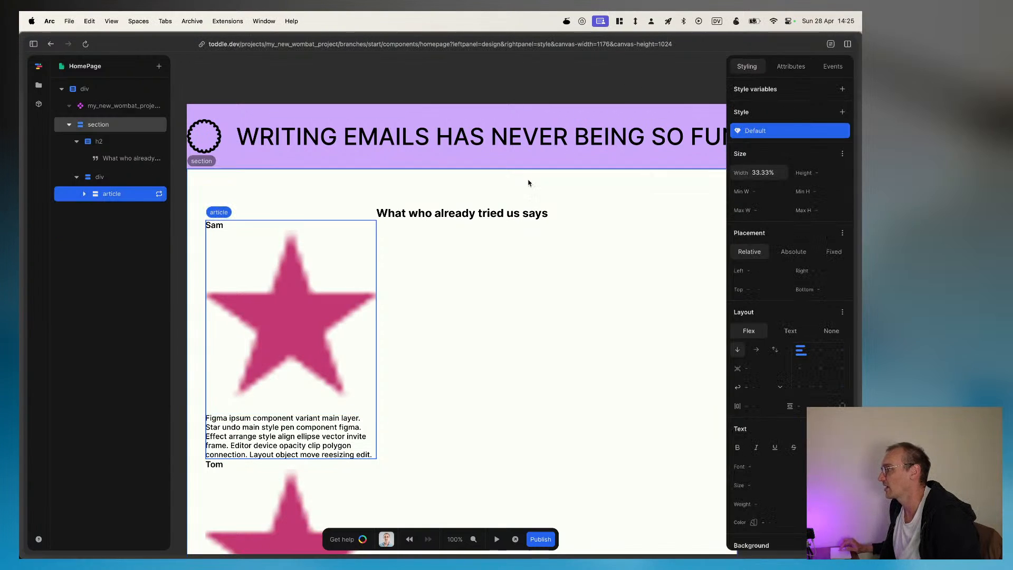
{"action": "left_click", "coordinate": [588, 227]}
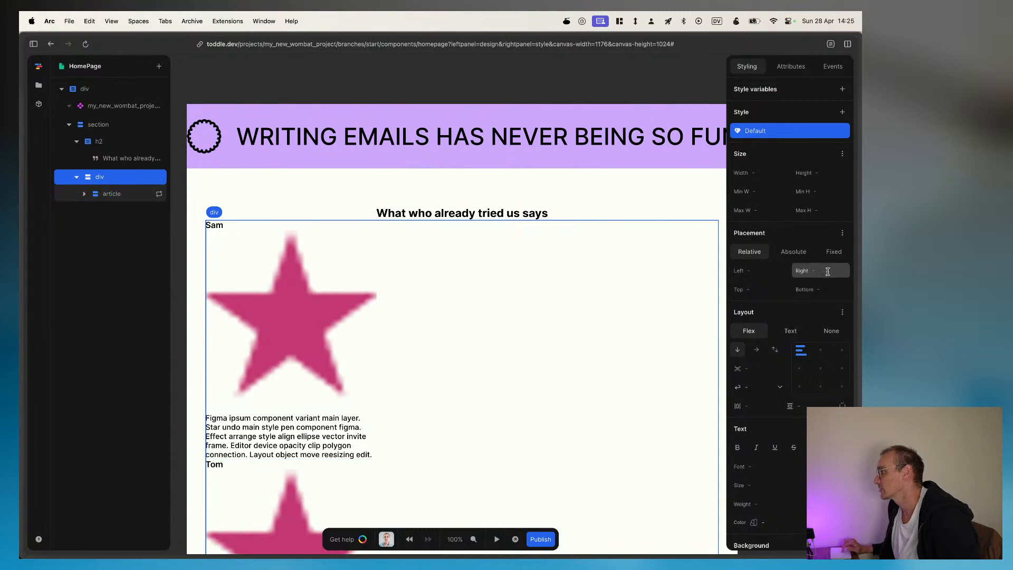
{"action": "left_click", "coordinate": [756, 350]}
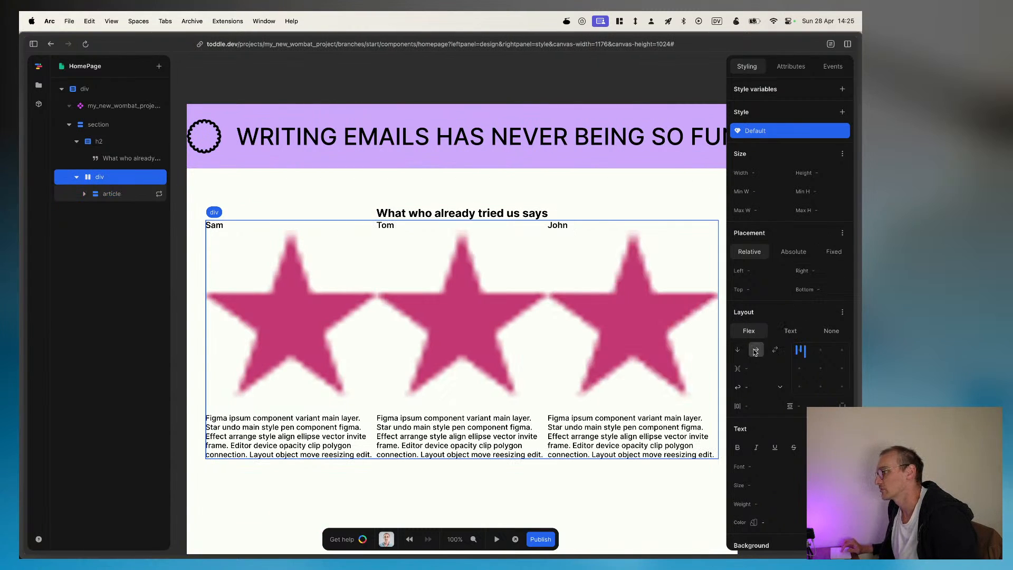
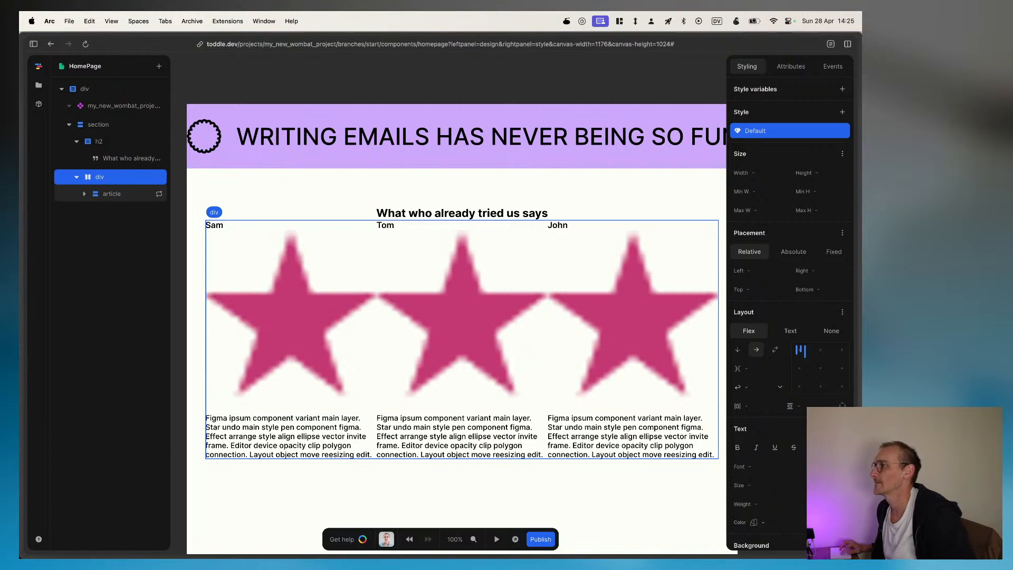
Step: In the Reviewers variable's formula, add an "image" key with an empty value to the first reviewer object
{"action": "left_click", "coordinate": [648, 70]}
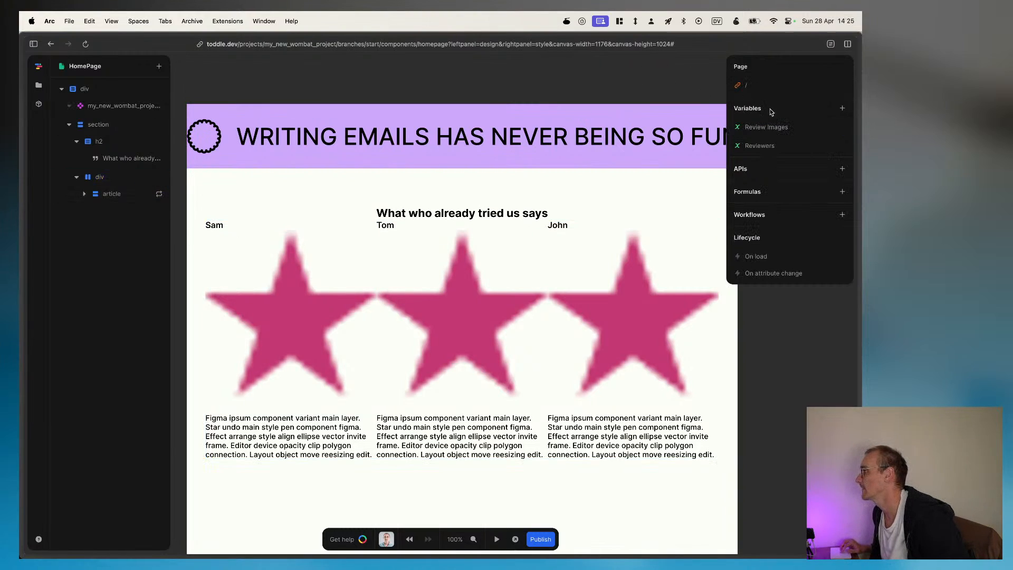
{"action": "left_click", "coordinate": [762, 145]}
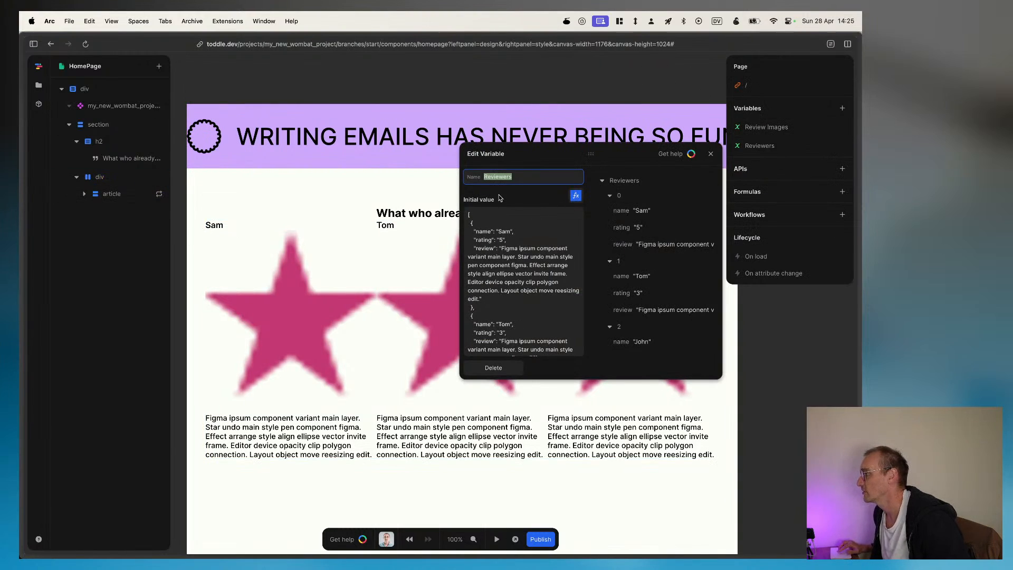
{"action": "left_click_drag", "start_coordinate": [509, 209], "coordinate": [526, 234]}
{"action": "left_click", "coordinate": [575, 195]}
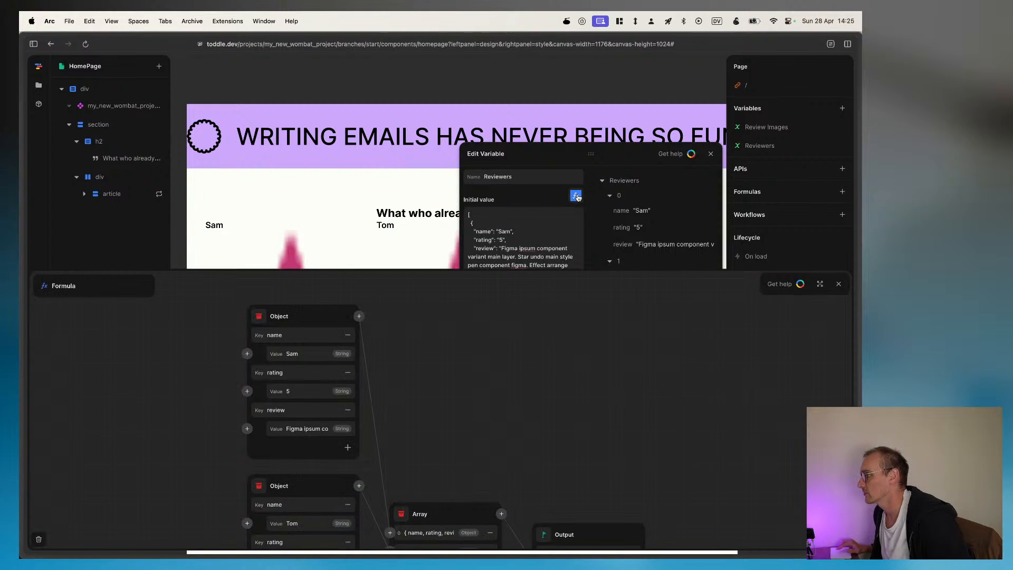
{"action": "scroll", "coordinate": [310, 403], "scroll_direction": "down", "scroll_amount": 2}
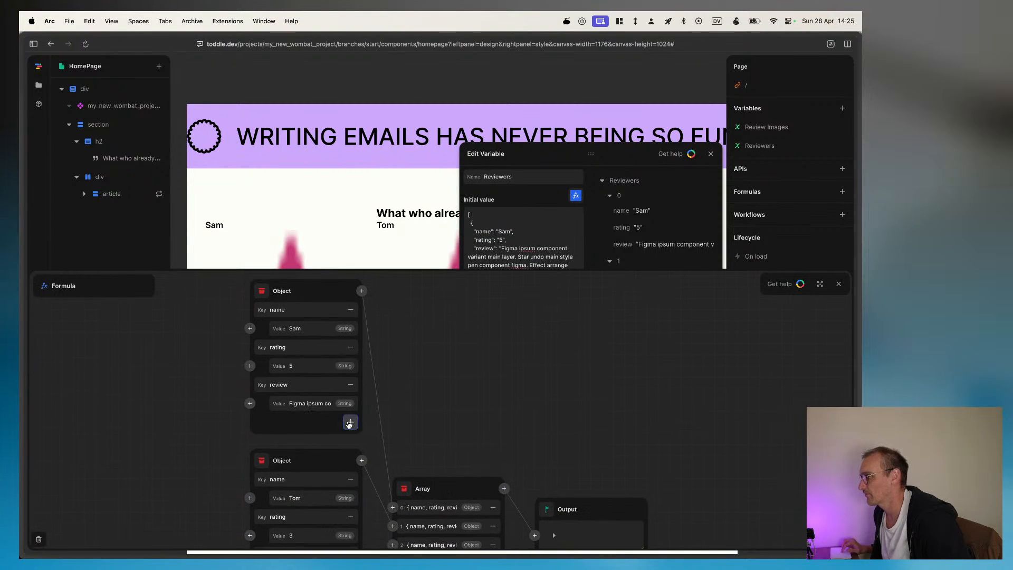
{"action": "left_click", "coordinate": [351, 422]}
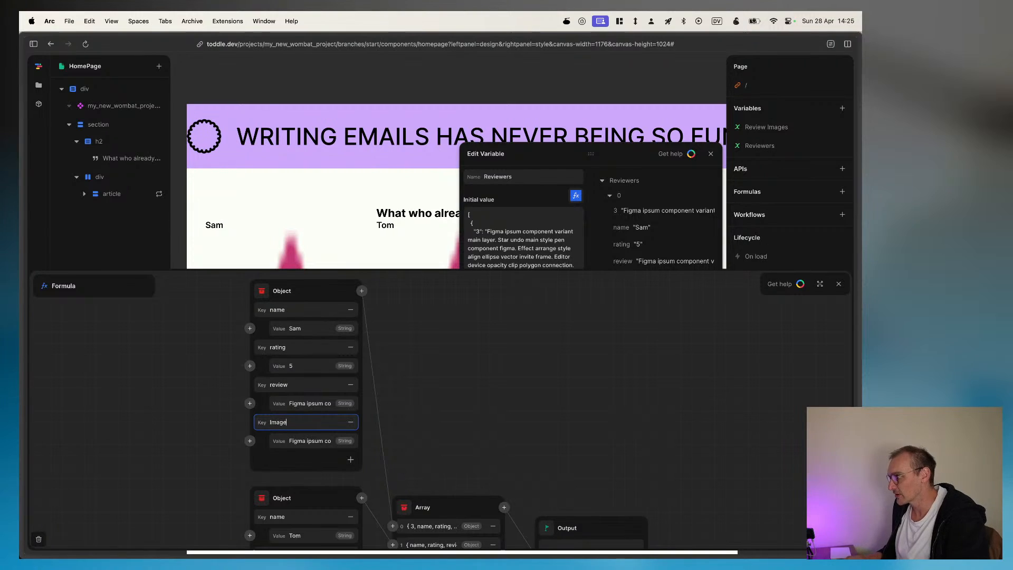
{"action": "type", "text": "Image"}
{"action": "key", "text": "super+a"}
{"action": "type", "text": "image"}
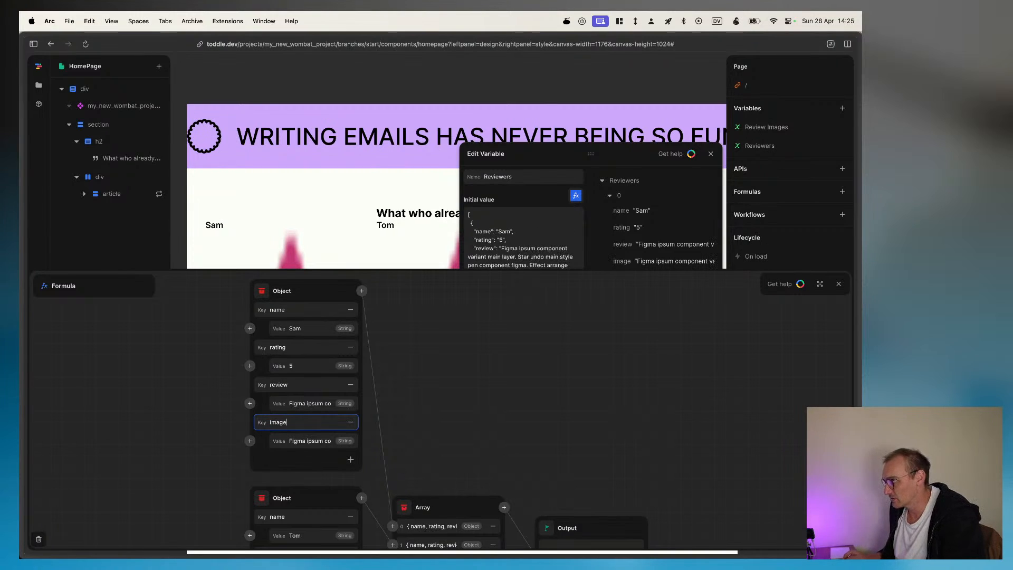
{"action": "left_click", "coordinate": [312, 440]}
{"action": "key", "text": "super+a"}
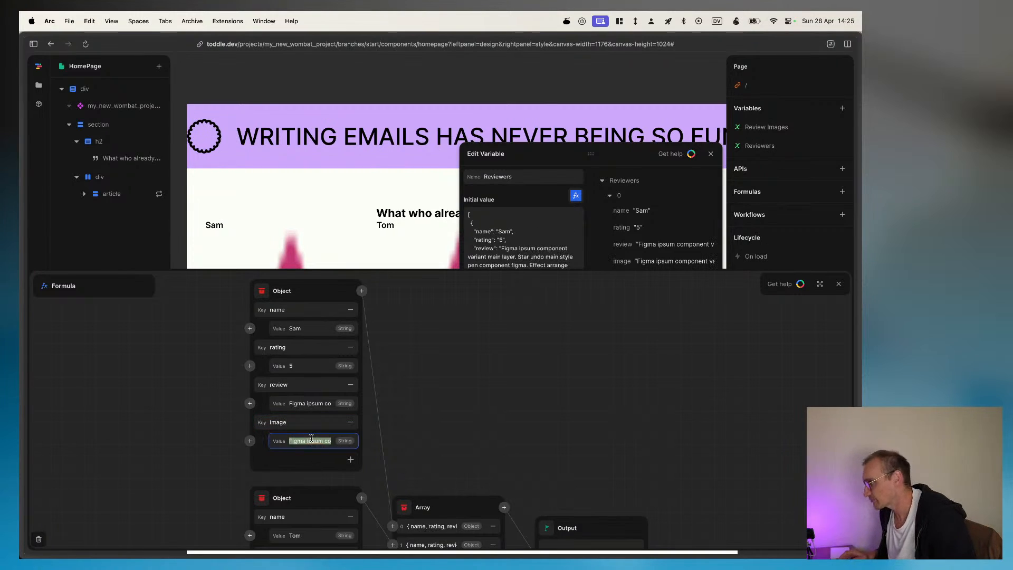
{"action": "key", "text": "BackSpace"}
Step: Add an "image" key to both the second and third reviewer objects in the formula
{"action": "scroll", "coordinate": [193, 414], "scroll_direction": "down", "scroll_amount": 10}
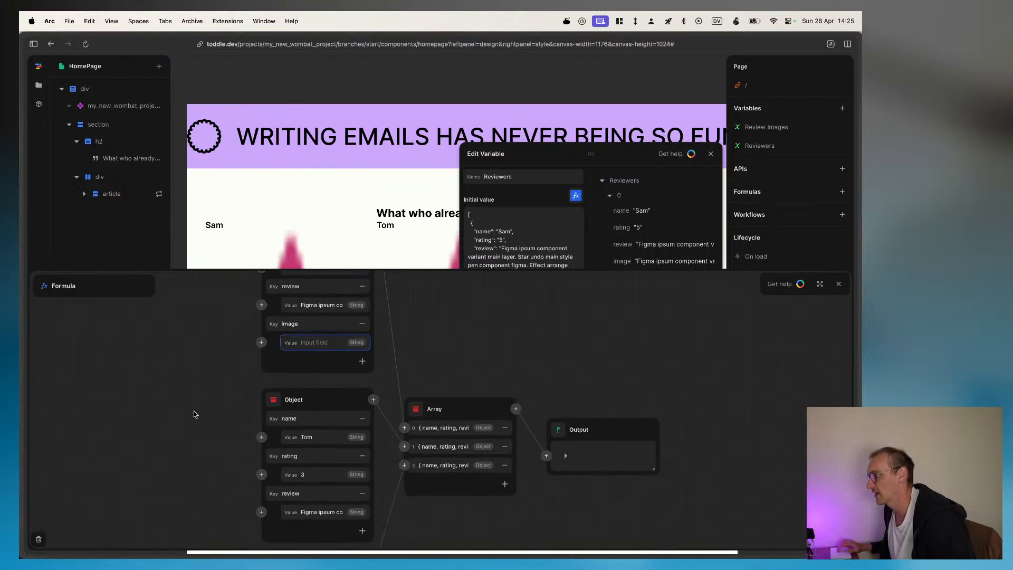
{"action": "left_click", "coordinate": [366, 362]}
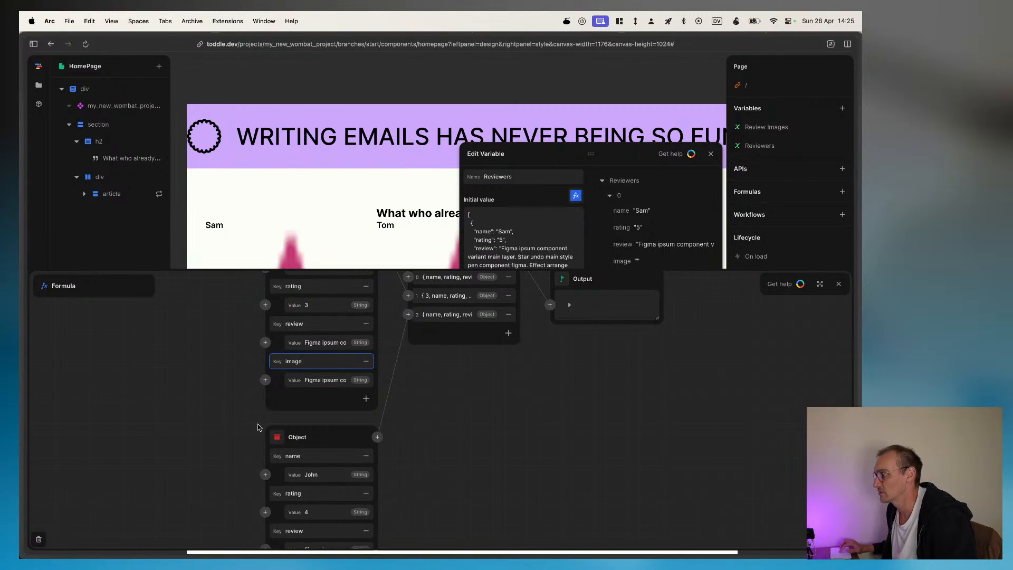
{"action": "scroll", "coordinate": [245, 440], "scroll_direction": "down", "scroll_amount": 5}
{"action": "left_click", "coordinate": [369, 428]}
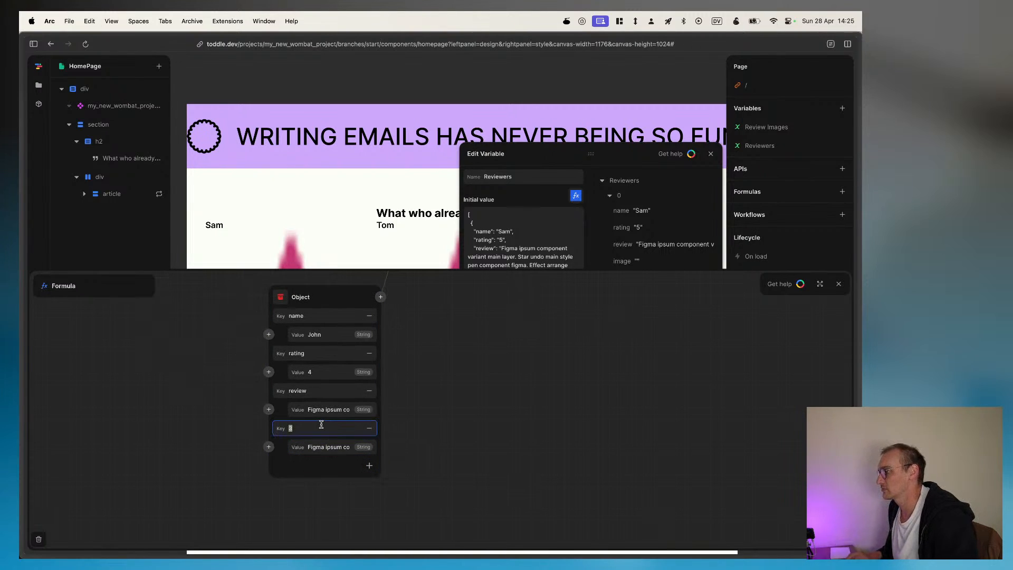
{"action": "type", "text": "image"}
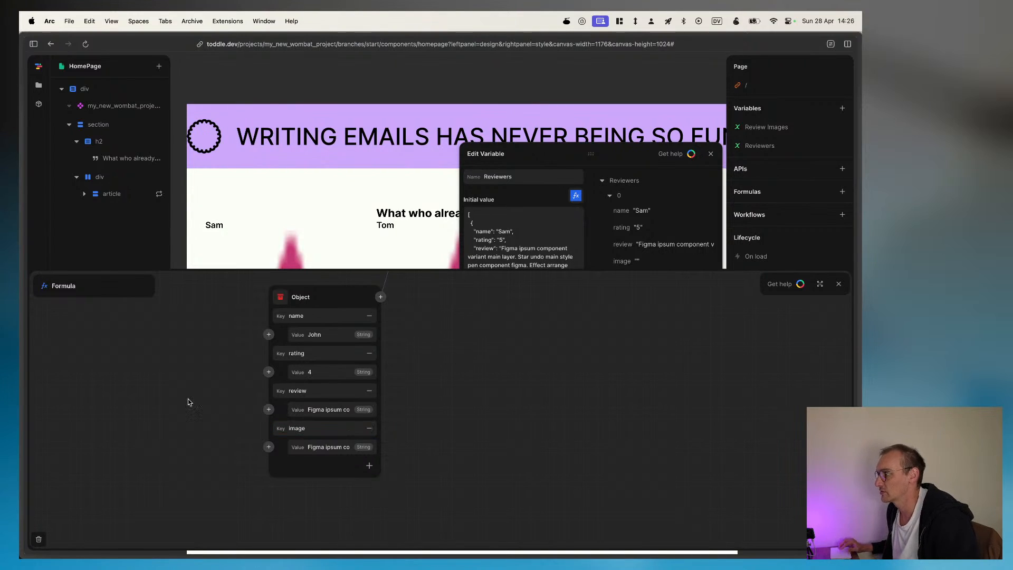
Step: Upload profile-2.jpg from the Pictures folder to the project's media
{"action": "left_click", "coordinate": [39, 86]}
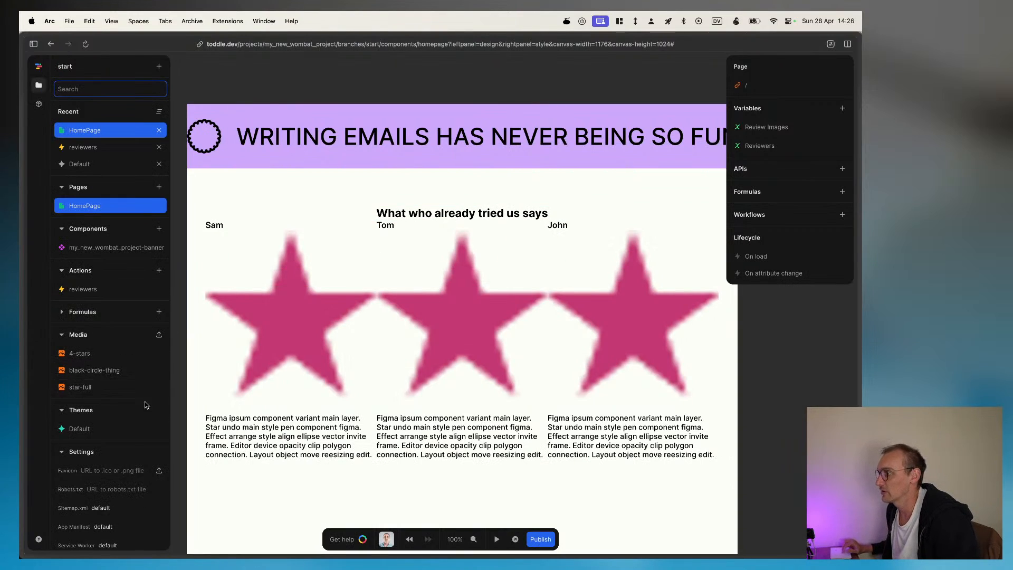
{"action": "scroll", "coordinate": [118, 458], "scroll_direction": "down", "scroll_amount": 1}
{"action": "key", "text": "super+Tab"}
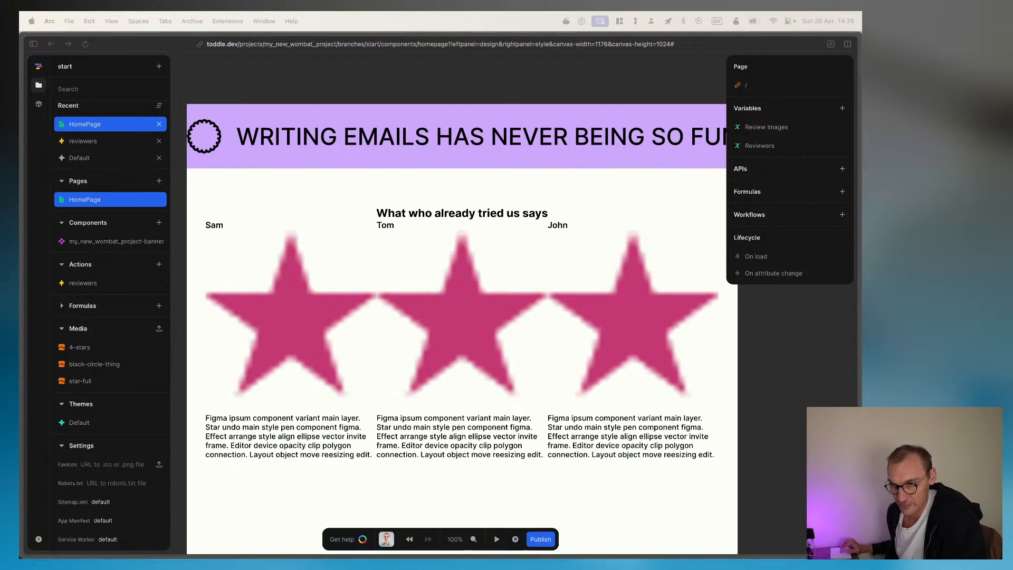
{"action": "left_click_drag", "start_coordinate": [19, 280], "coordinate": [159, 331]}
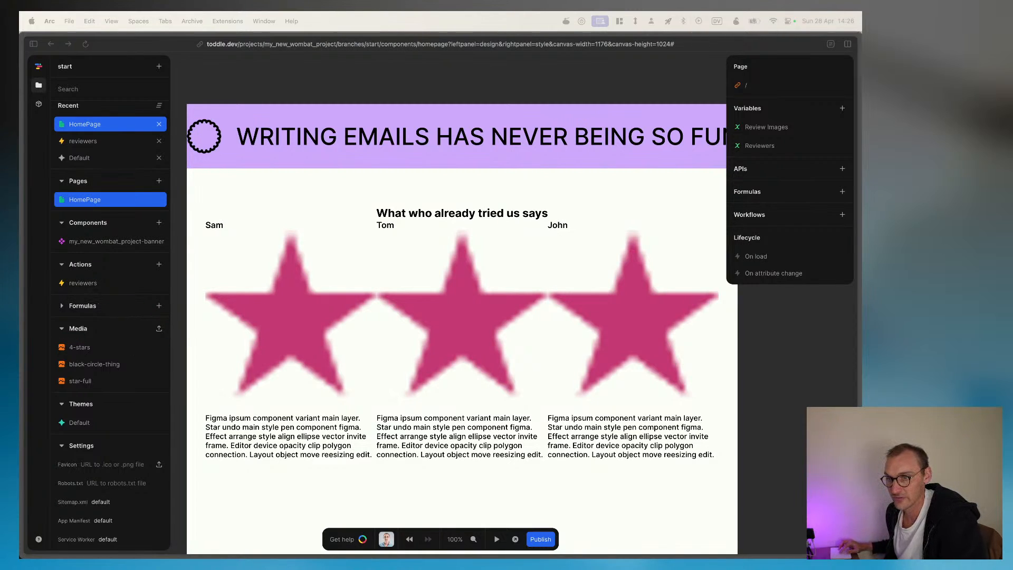
{"action": "left_click", "coordinate": [159, 328]}
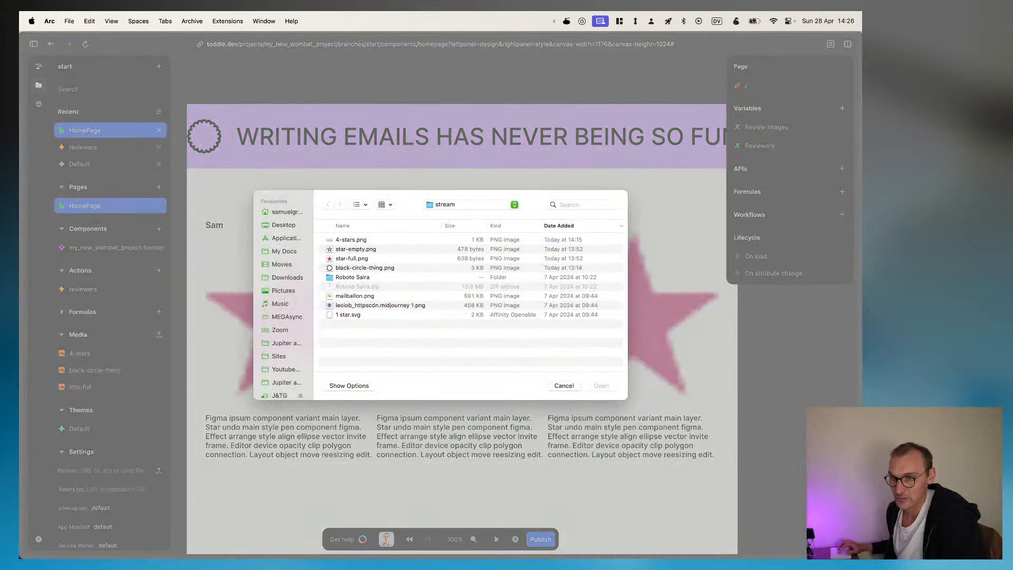
{"action": "left_click_drag", "start_coordinate": [410, 197], "coordinate": [378, 262]}
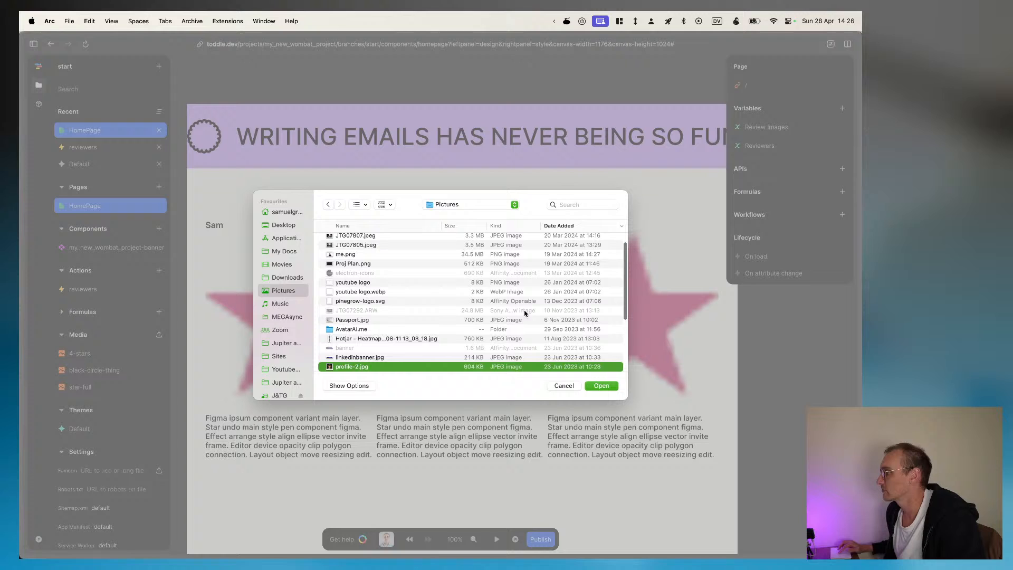
{"action": "left_click", "coordinate": [604, 386]}
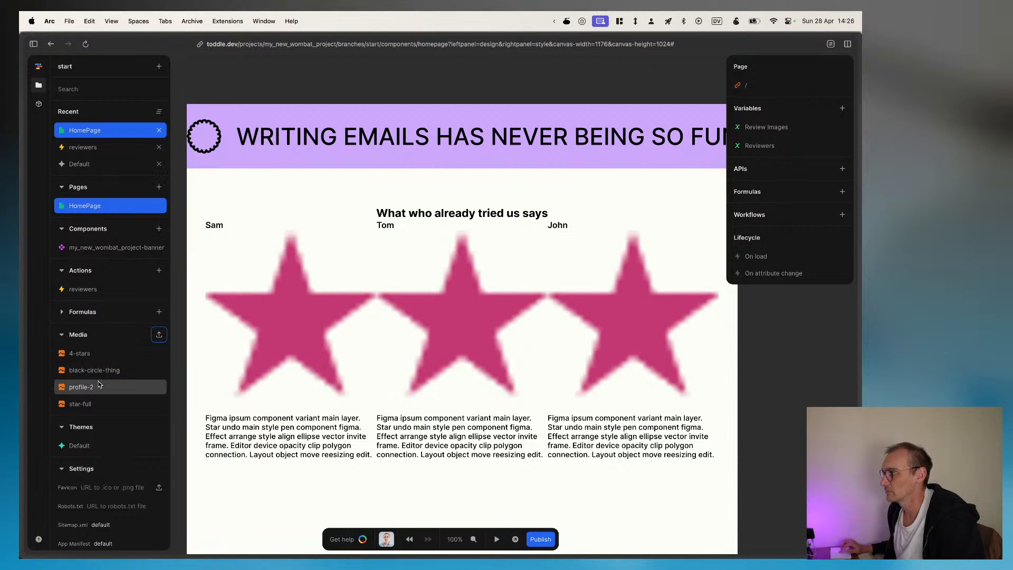
Step: Copy the 128px link of the profile-2 media image and return to the HomePage element tree
{"action": "left_click", "coordinate": [100, 385]}
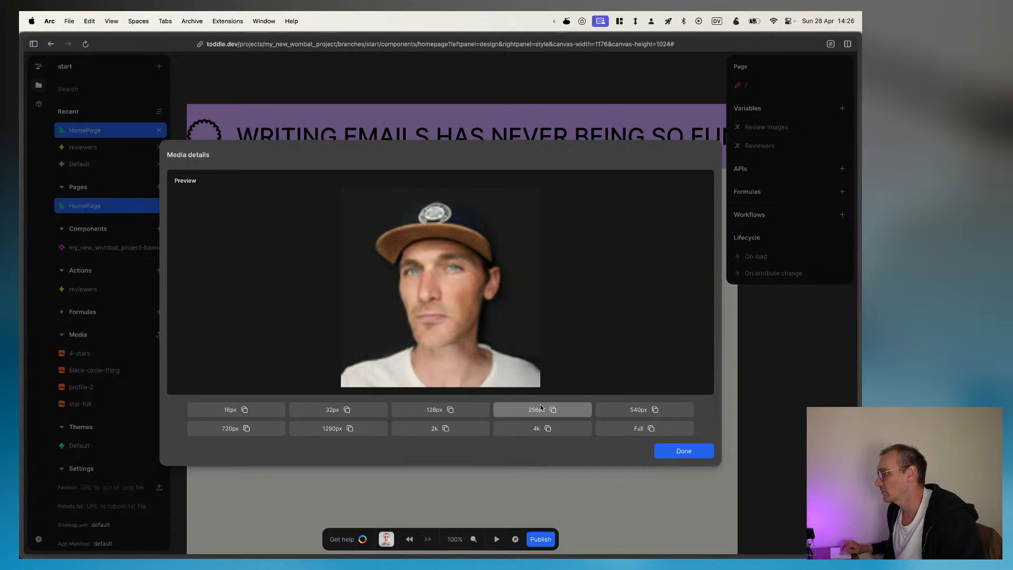
{"action": "left_click", "coordinate": [675, 454]}
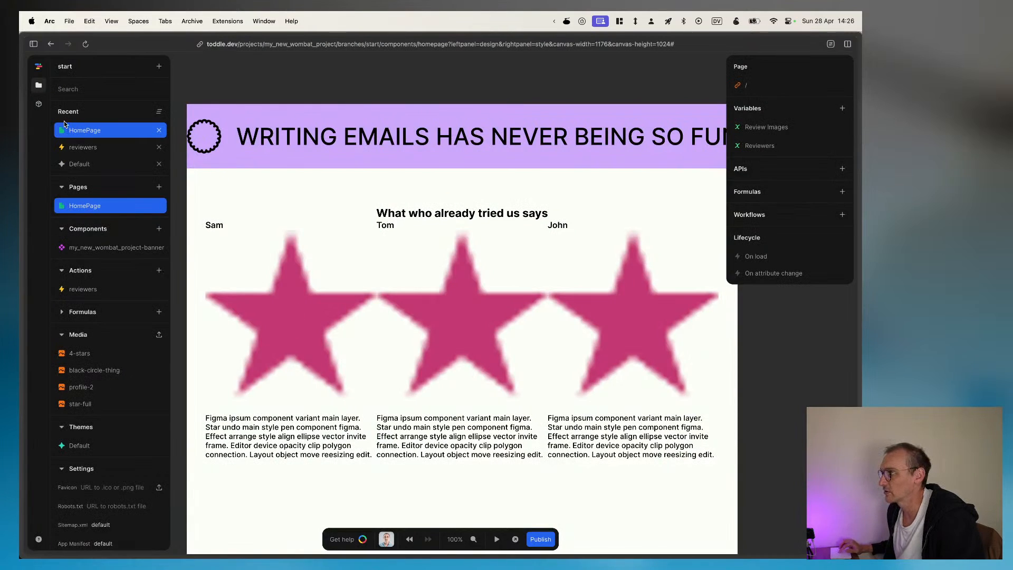
{"action": "left_click", "coordinate": [39, 85]}
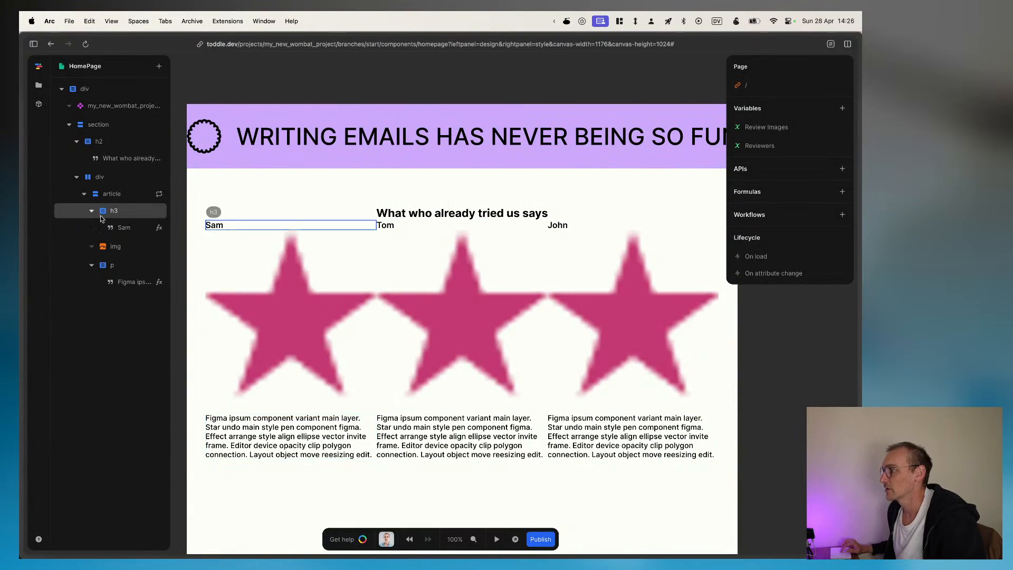
Step: Add an Image element inside the repeated article
{"action": "left_click", "coordinate": [112, 195]}
{"action": "type", "text": "aimage"}
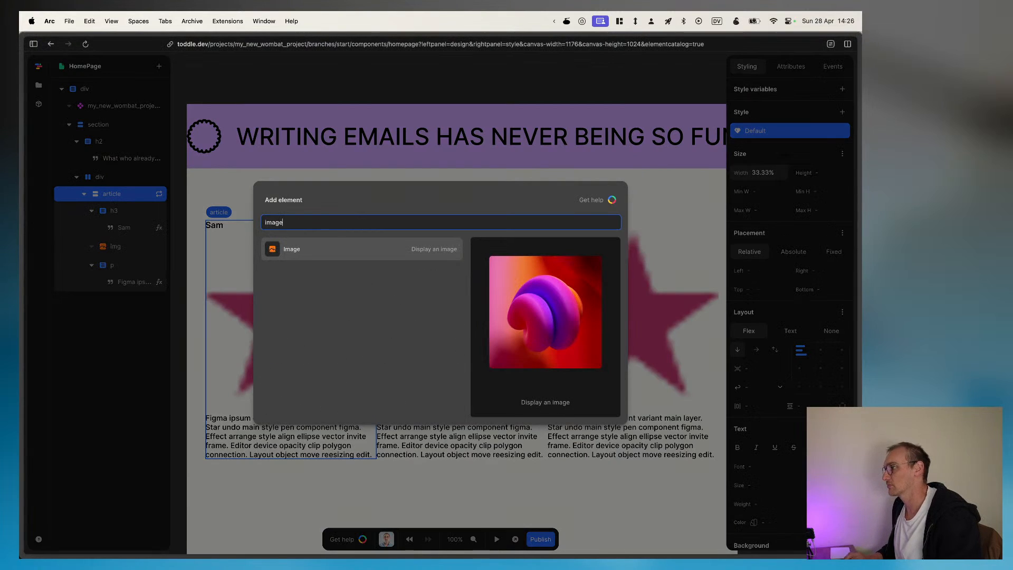
{"action": "key", "text": "Return"}
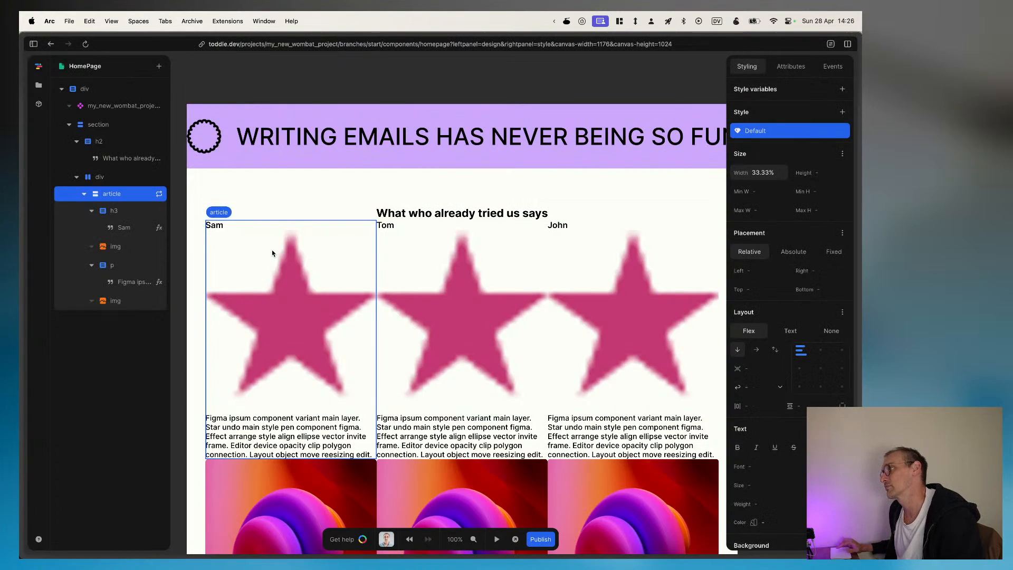
Step: Bind the new image's src attribute to the image field of the repeated Item through a formula
{"action": "left_click", "coordinate": [311, 501]}
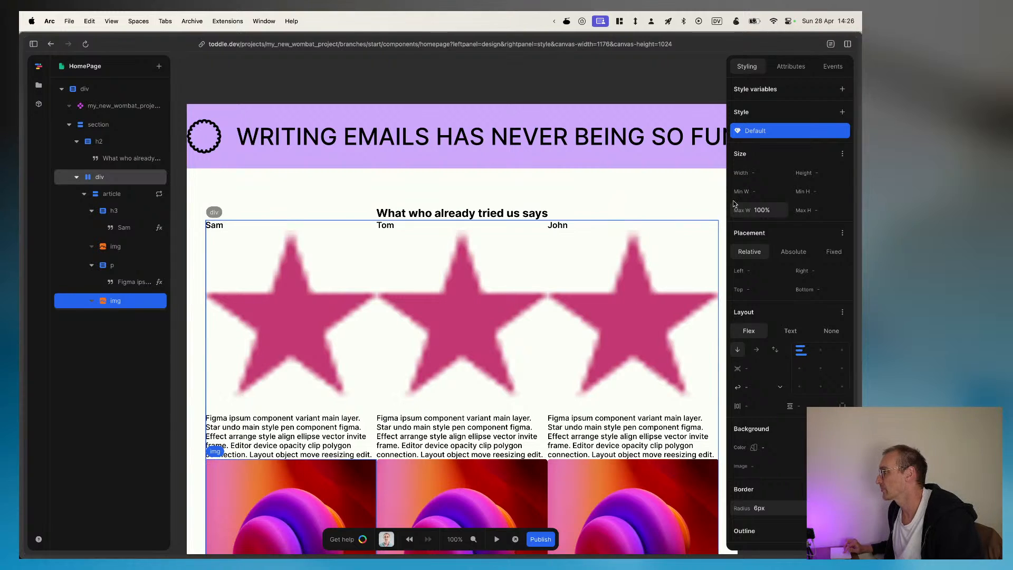
{"action": "left_click", "coordinate": [787, 67]}
{"action": "left_click", "coordinate": [843, 192]}
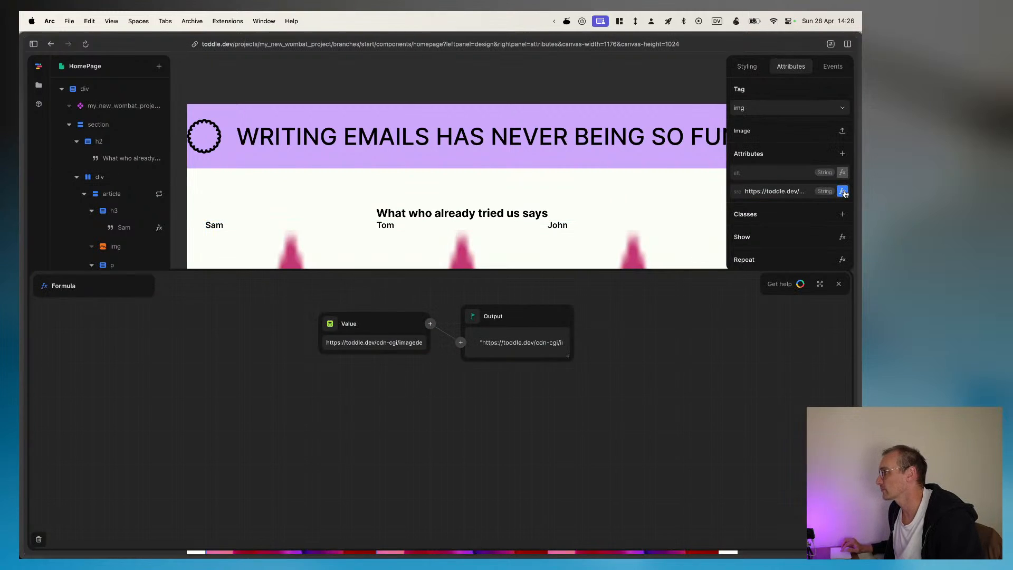
{"action": "left_click", "coordinate": [331, 322]}
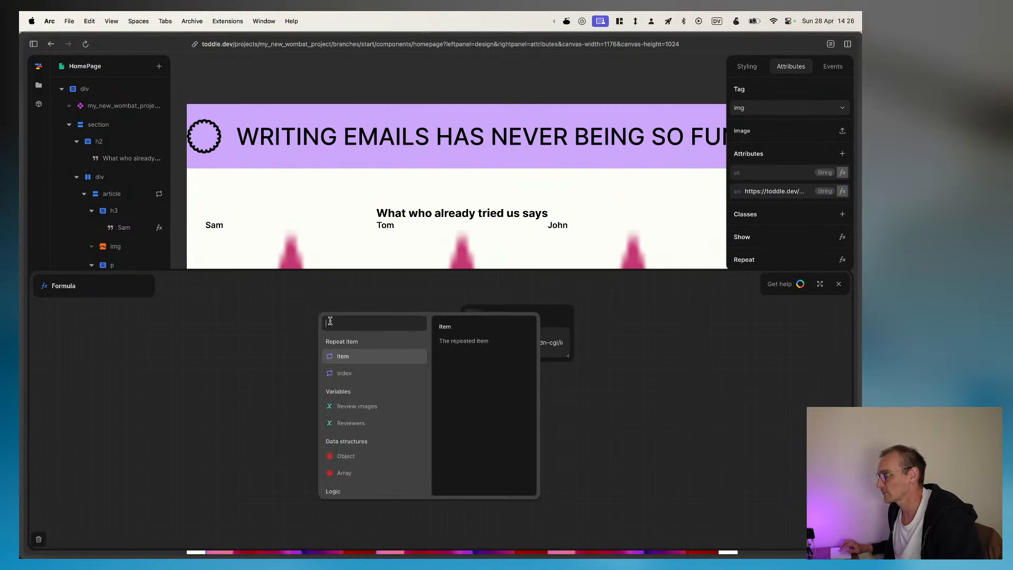
{"action": "left_click", "coordinate": [344, 358]}
{"action": "left_click", "coordinate": [350, 395]}
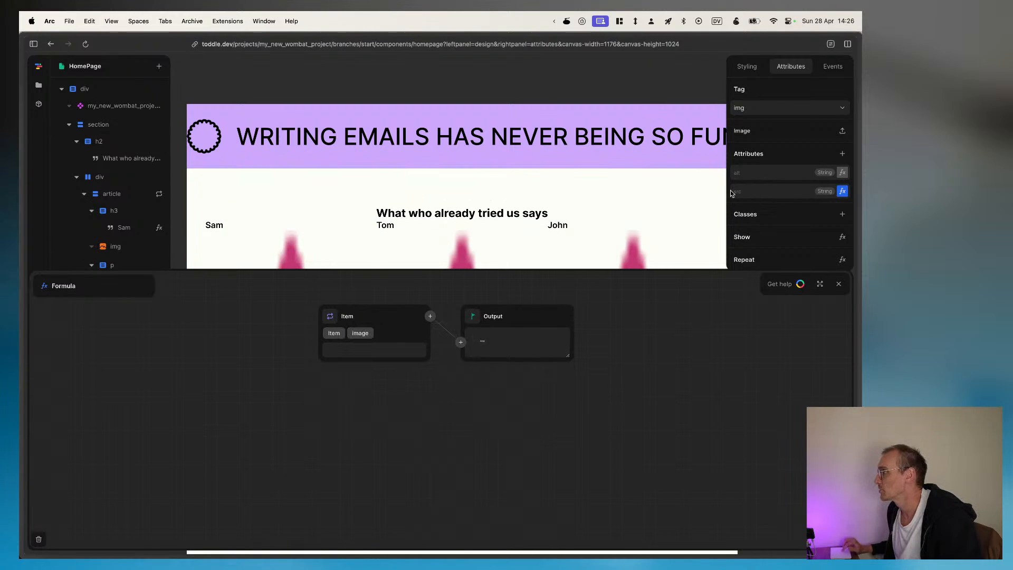
Step: In the Reviewers variable's formula, paste the copied 128px profile-2 link as the first reviewer's image value
{"action": "left_click", "coordinate": [679, 68]}
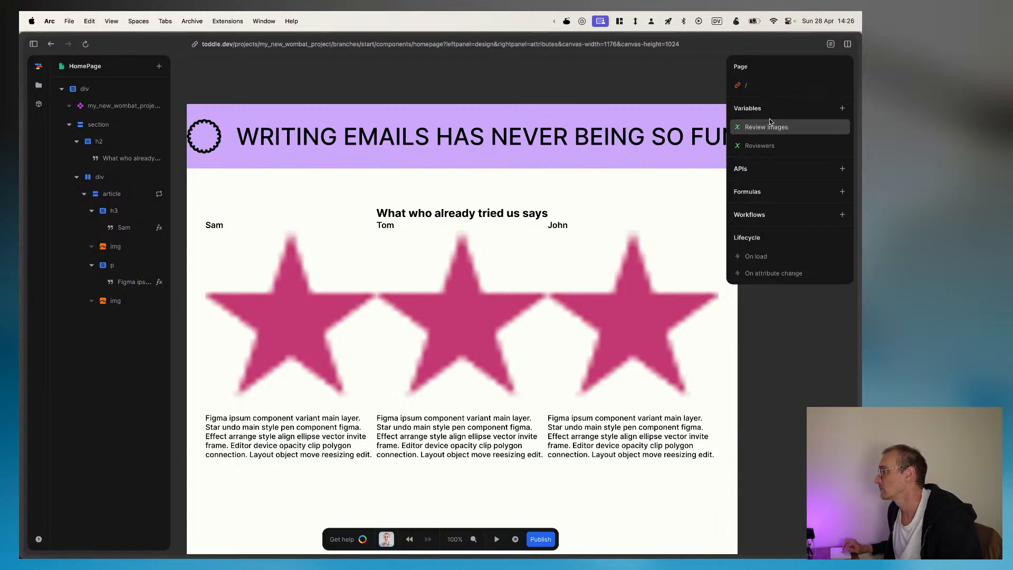
{"action": "left_click", "coordinate": [763, 146]}
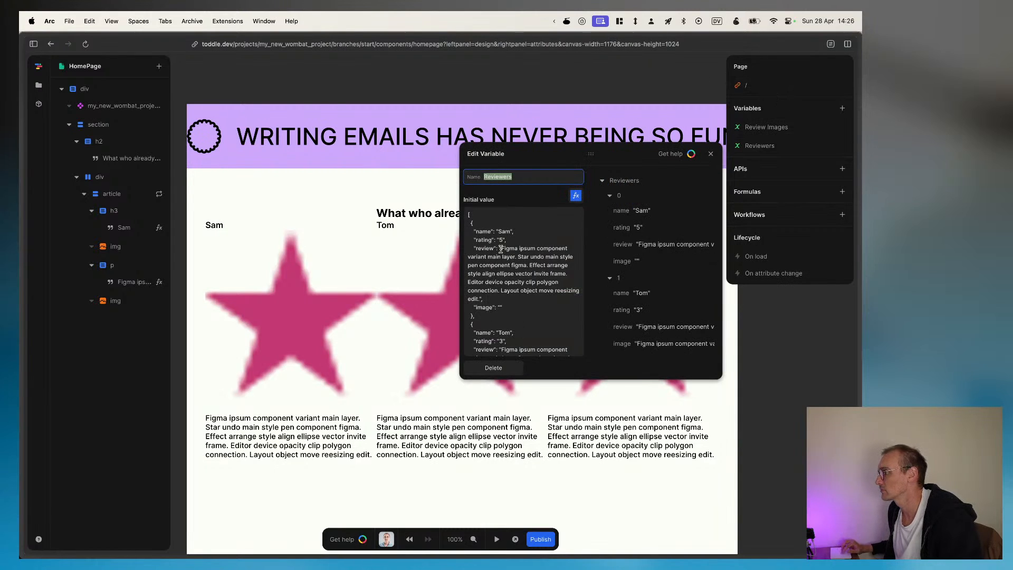
{"action": "left_click", "coordinate": [570, 199]}
{"action": "left_click", "coordinate": [308, 466]}
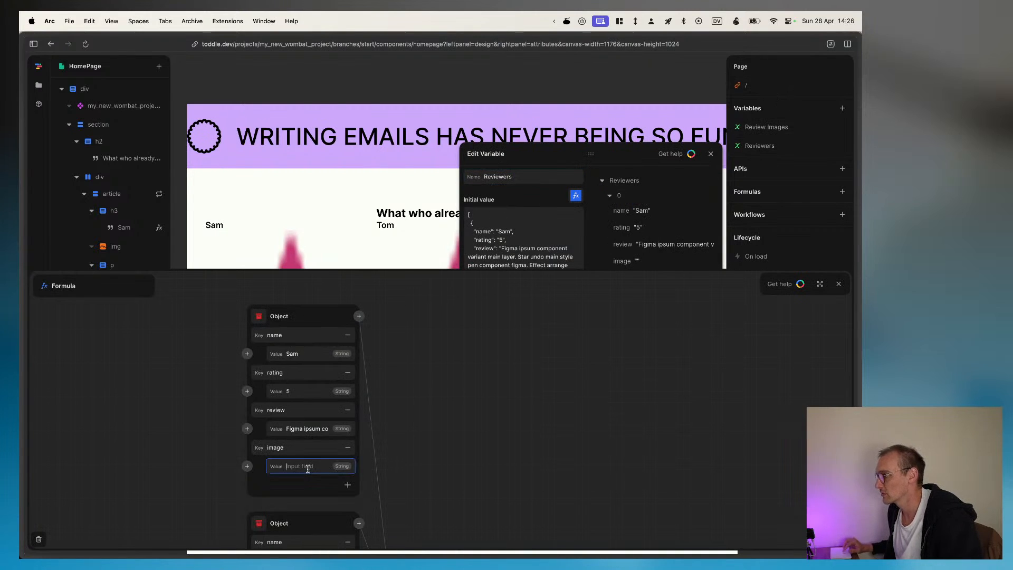
{"action": "key", "text": "super+v"}
Step: Replace the image values of the second and third reviewer objects with the same 128px profile-2 link
{"action": "scroll", "coordinate": [309, 475], "scroll_direction": "down", "scroll_amount": 6}
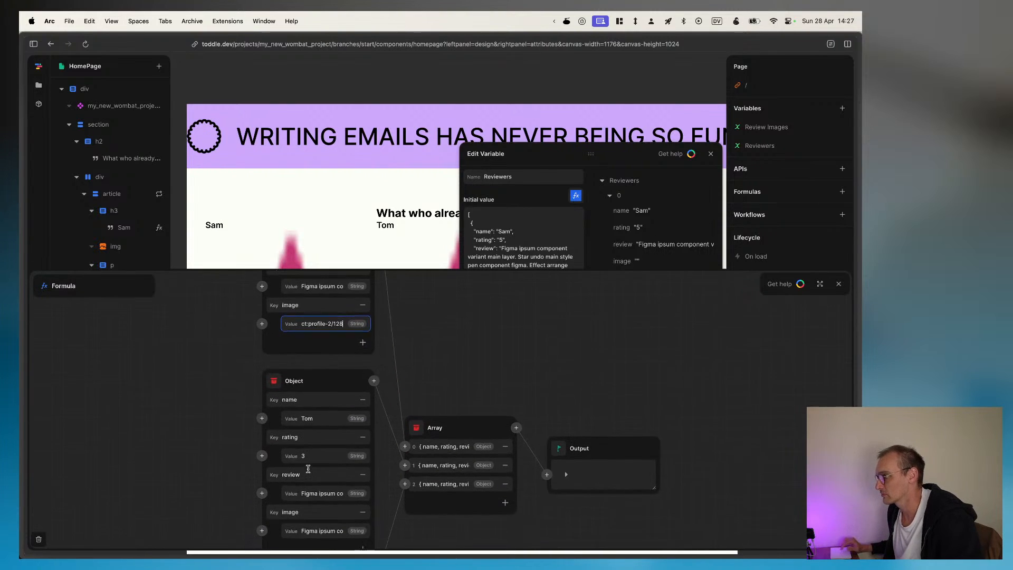
{"action": "left_click", "coordinate": [319, 495]}
{"action": "key", "text": "super+a"}
{"action": "key", "text": "super+v"}
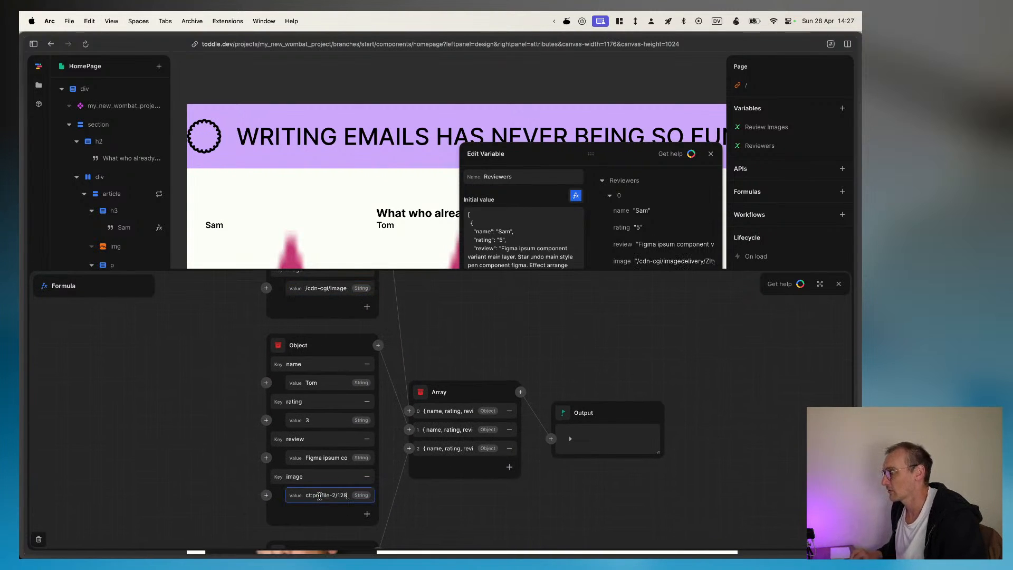
{"action": "scroll", "coordinate": [319, 495], "scroll_direction": "down", "scroll_amount": 4}
{"action": "scroll", "coordinate": [319, 496], "scroll_direction": "down", "scroll_amount": 4}
{"action": "left_click", "coordinate": [336, 523]}
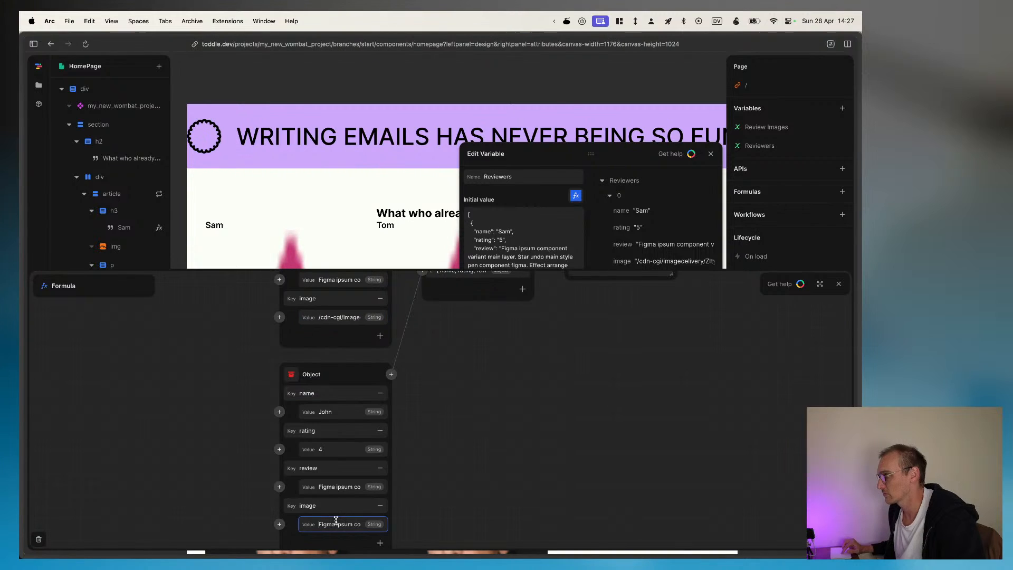
{"action": "key", "text": "super+a"}
{"action": "key", "text": "super+v"}
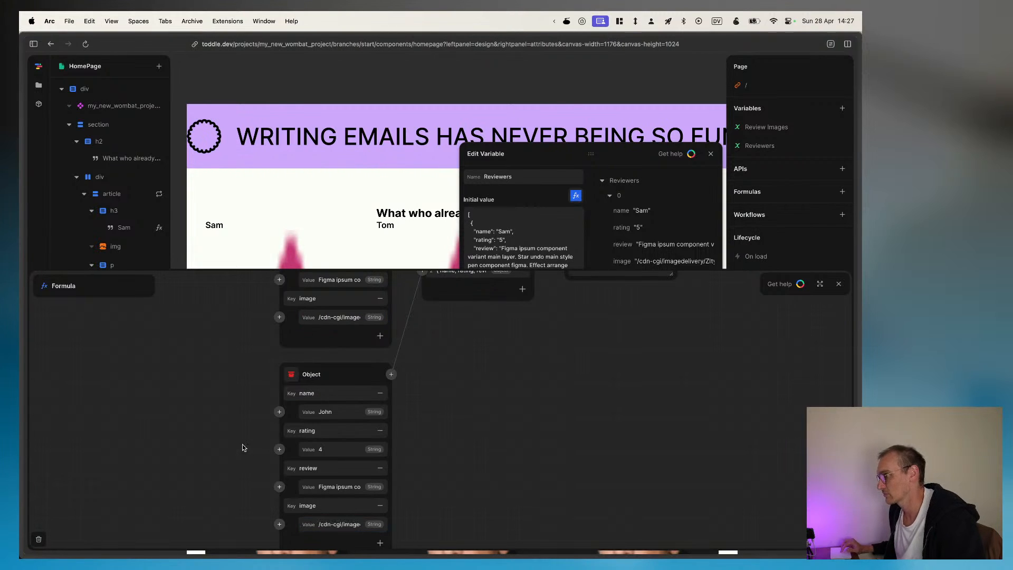
{"action": "scroll", "coordinate": [569, 379], "scroll_direction": "up", "scroll_amount": 6}
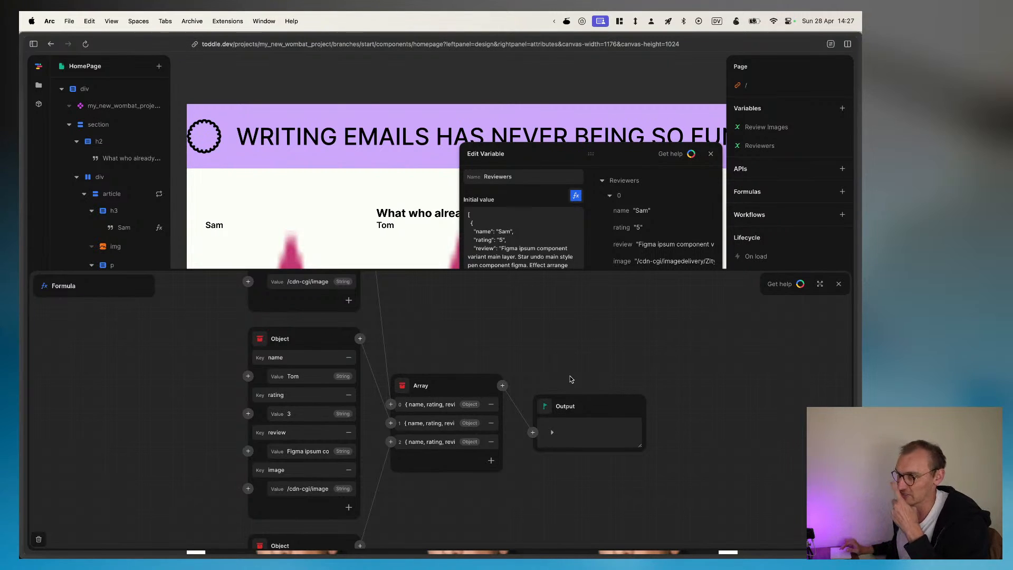
{"action": "scroll", "coordinate": [570, 379], "scroll_direction": "up", "scroll_amount": 1}
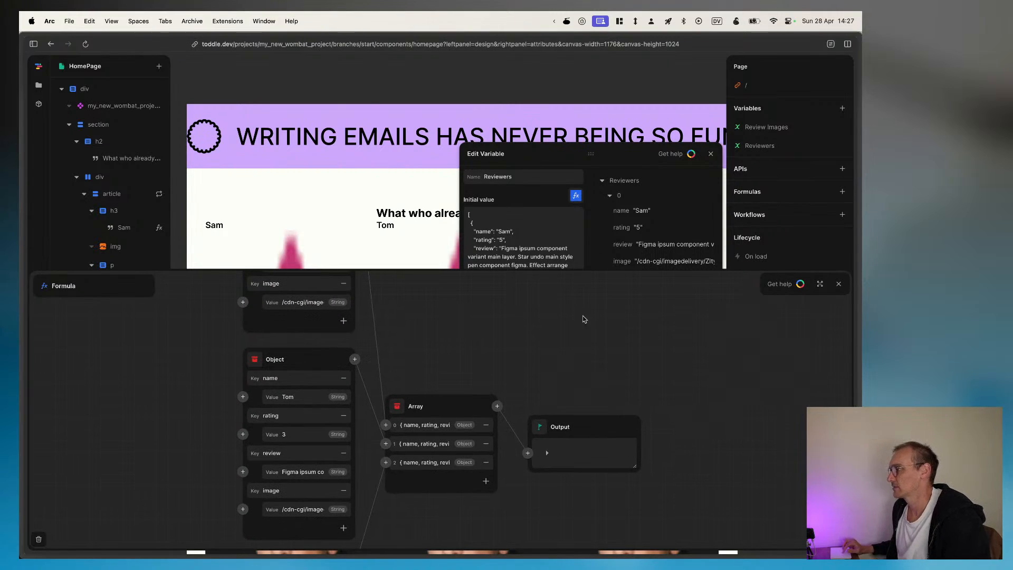
Step: Close the Reviewers variable and move the profile image to the first position inside the repeated article, above the name heading
{"action": "left_click", "coordinate": [710, 154]}
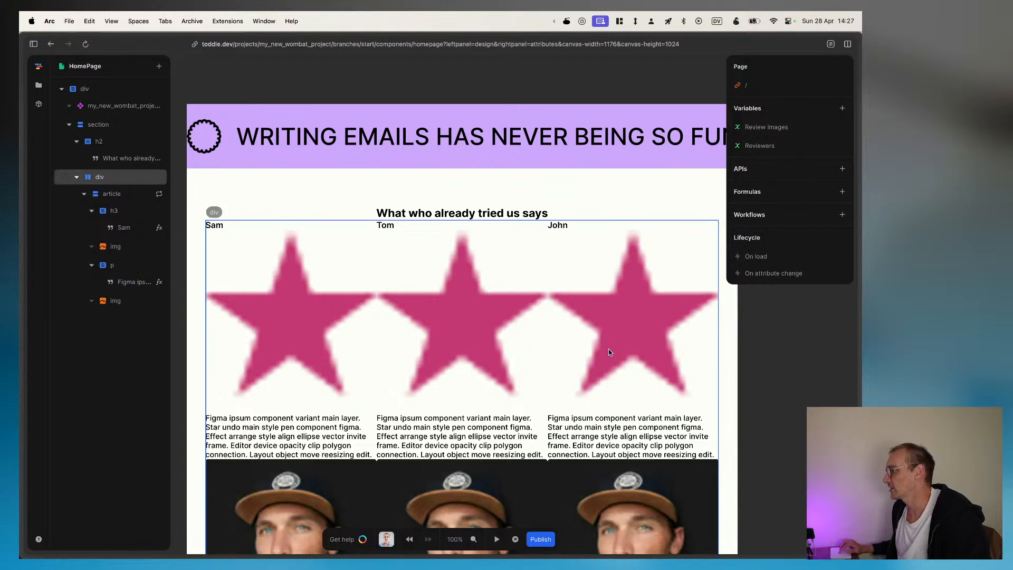
{"action": "scroll", "coordinate": [609, 352], "scroll_direction": "down", "scroll_amount": 4}
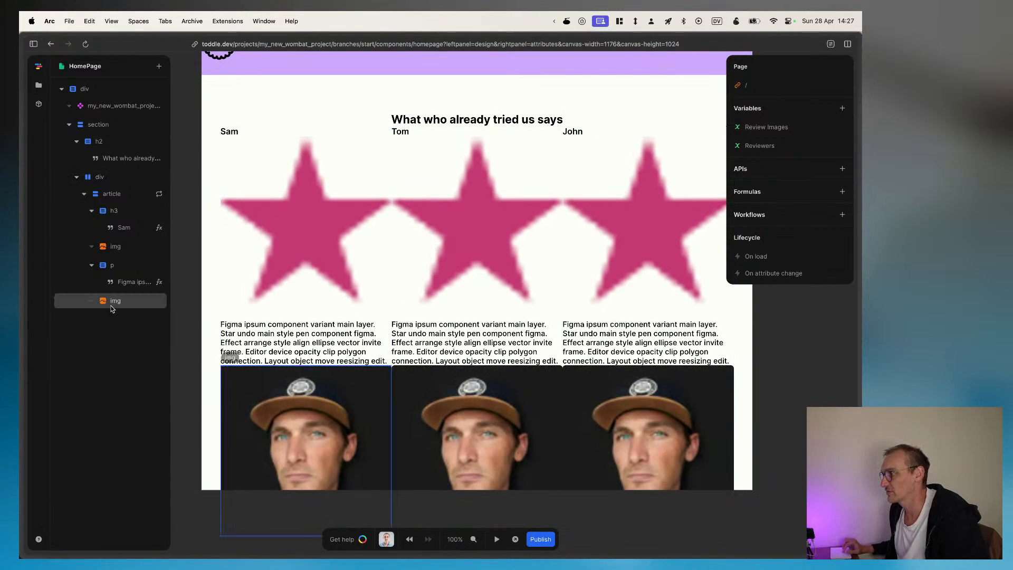
{"action": "left_click_drag", "start_coordinate": [112, 307], "coordinate": [109, 198]}
{"action": "left_click", "coordinate": [336, 248]}
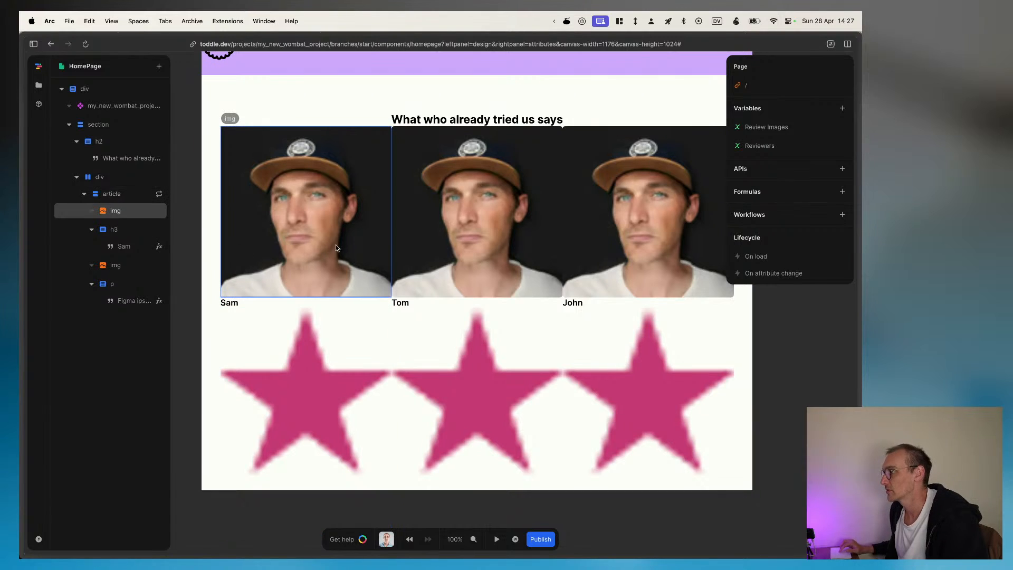
Step: Check the portrait in the Figma testimonial card, and set the profile image's maximum width to 150px in toddle
{"action": "left_click", "coordinate": [108, 212]}
{"action": "key", "text": "super+Tab"}
{"action": "key", "text": "super+Tab"}
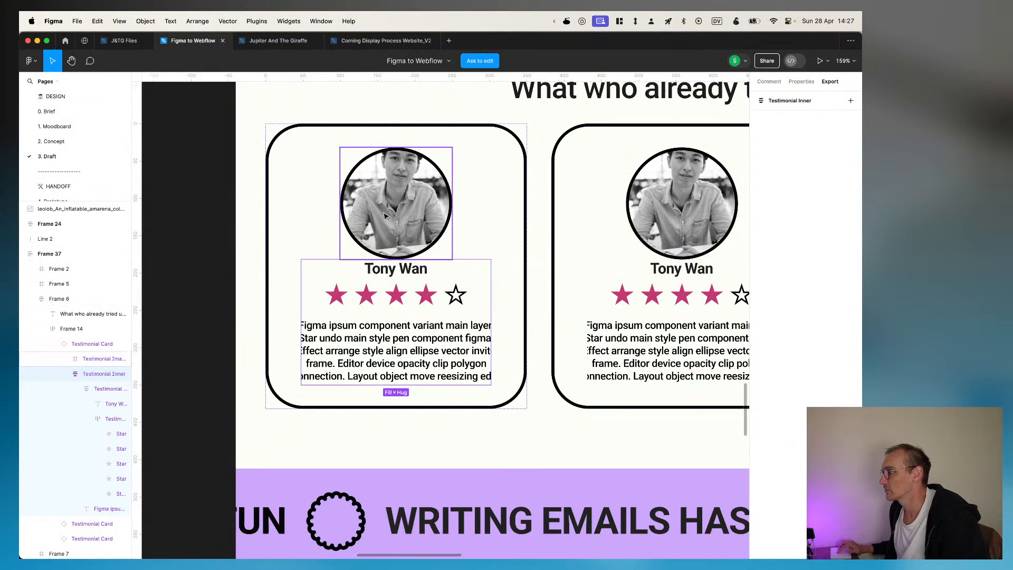
{"action": "left_click", "coordinate": [384, 215]}
{"action": "key", "text": "super+Tab"}
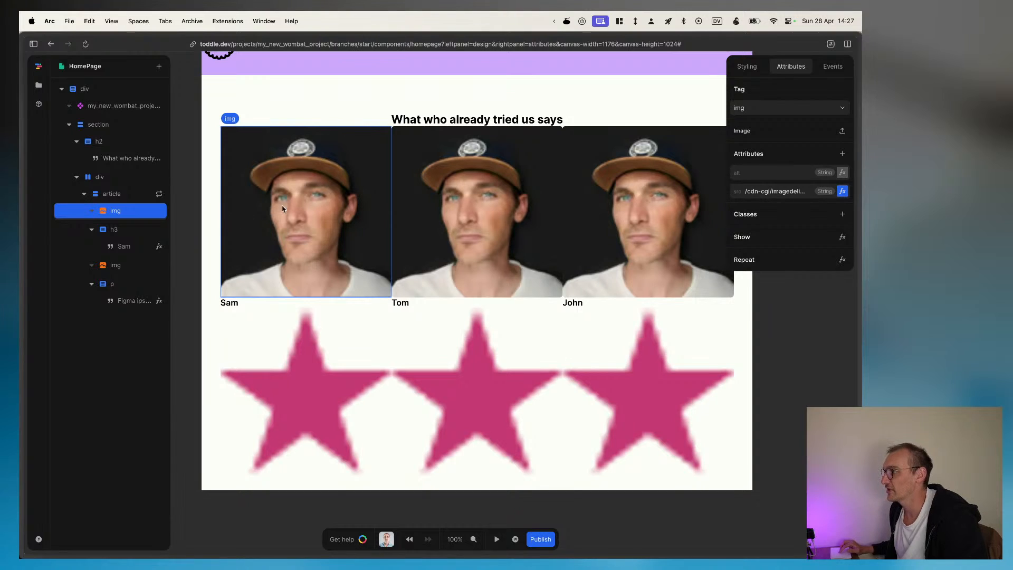
{"action": "left_click", "coordinate": [747, 66]}
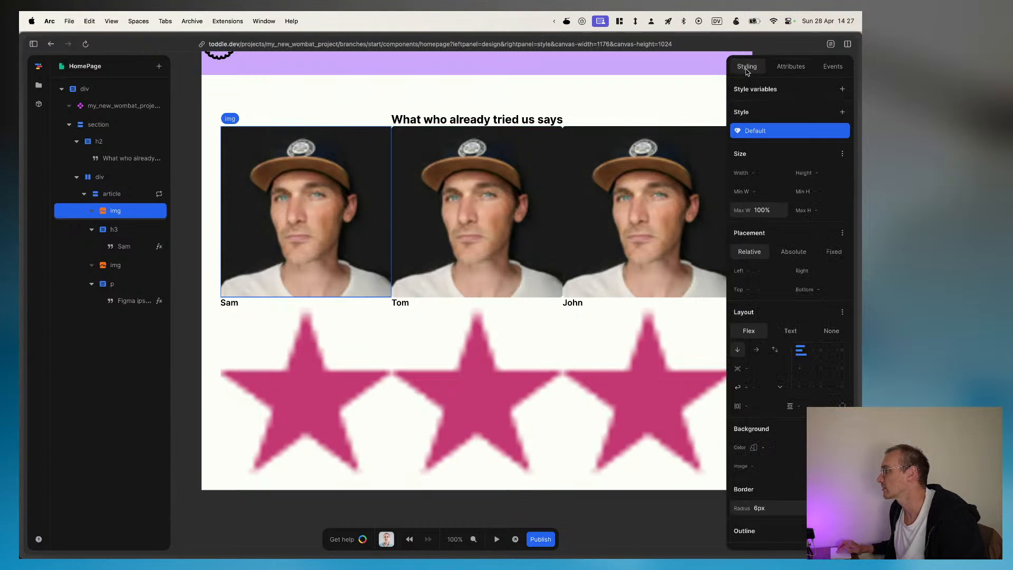
{"action": "left_click", "coordinate": [775, 210]}
{"action": "type", "text": "150px"}
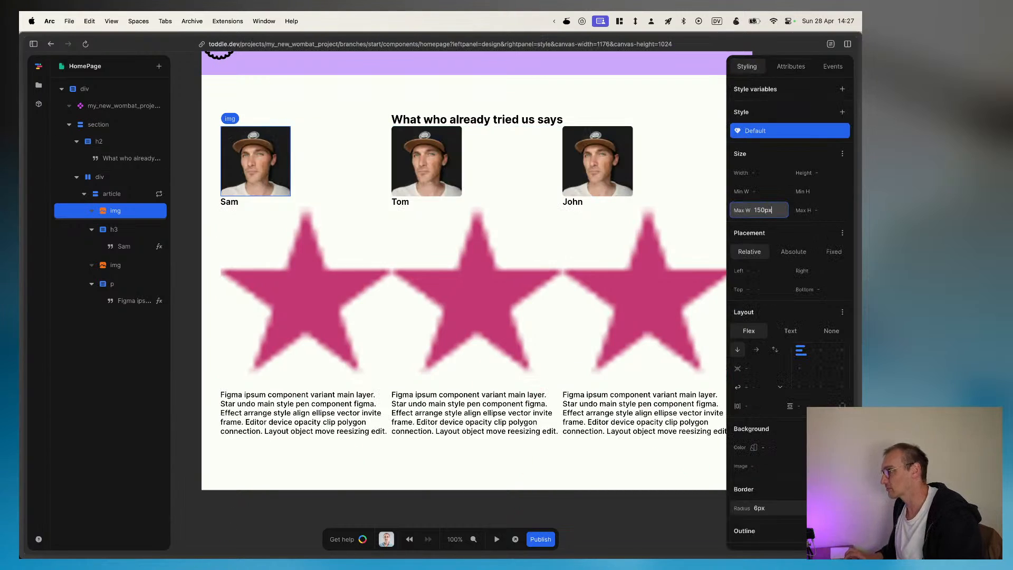
Step: Set the profile image's border radius to 50%
{"action": "scroll", "coordinate": [775, 332], "scroll_direction": "down", "scroll_amount": 5}
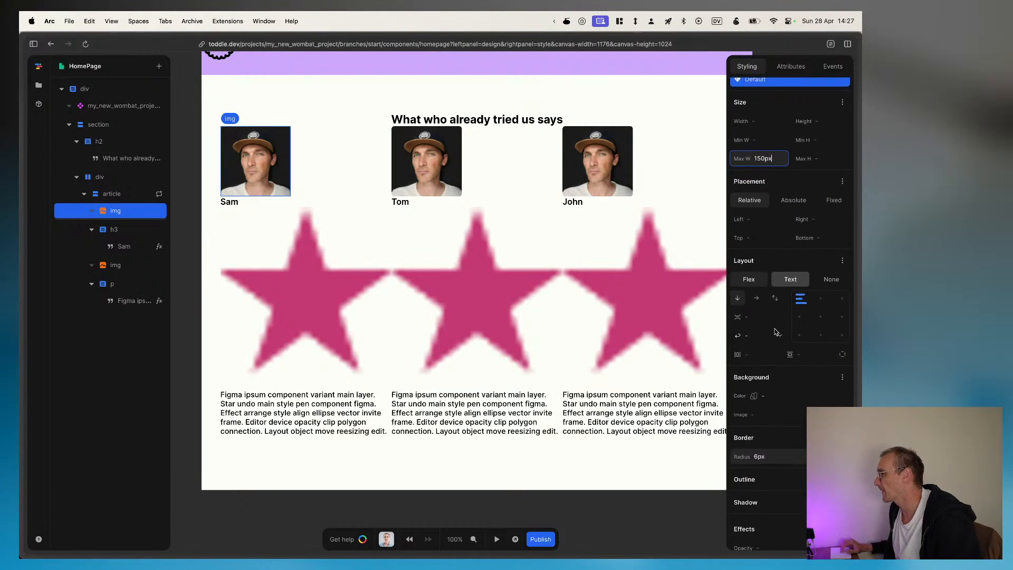
{"action": "scroll", "coordinate": [775, 331], "scroll_direction": "down", "scroll_amount": 1}
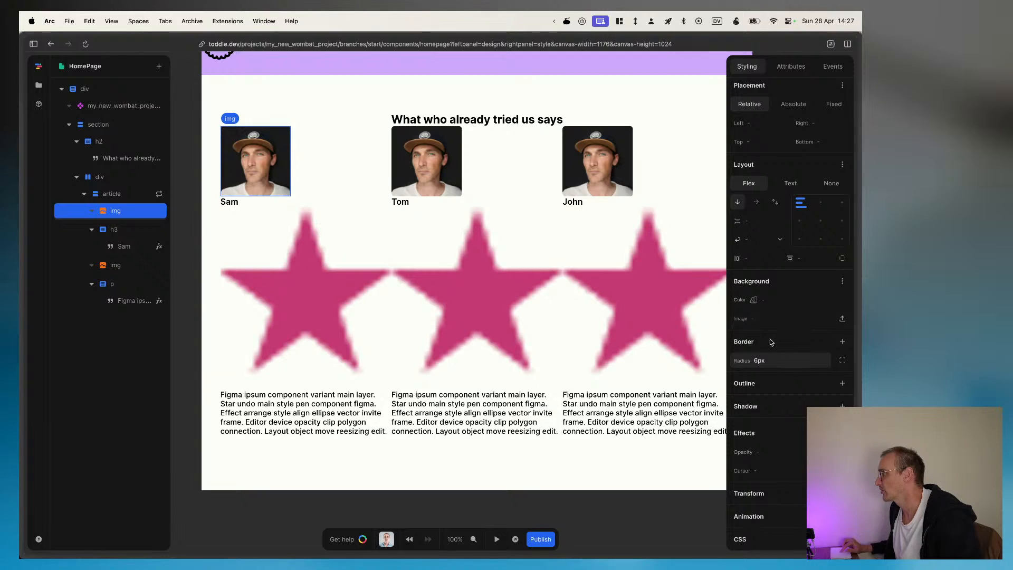
{"action": "left_click", "coordinate": [775, 360]}
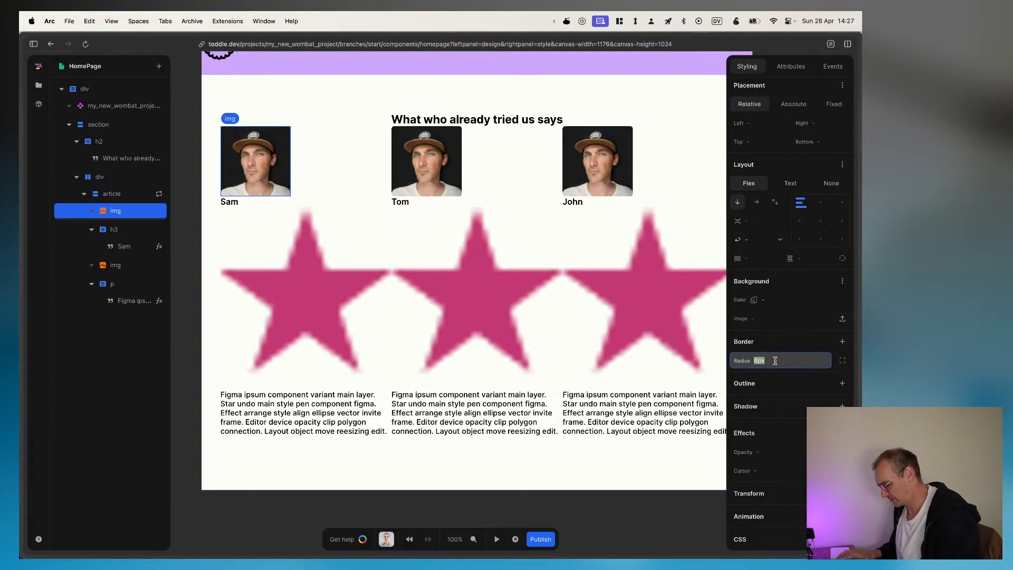
{"action": "type", "text": "50%"}
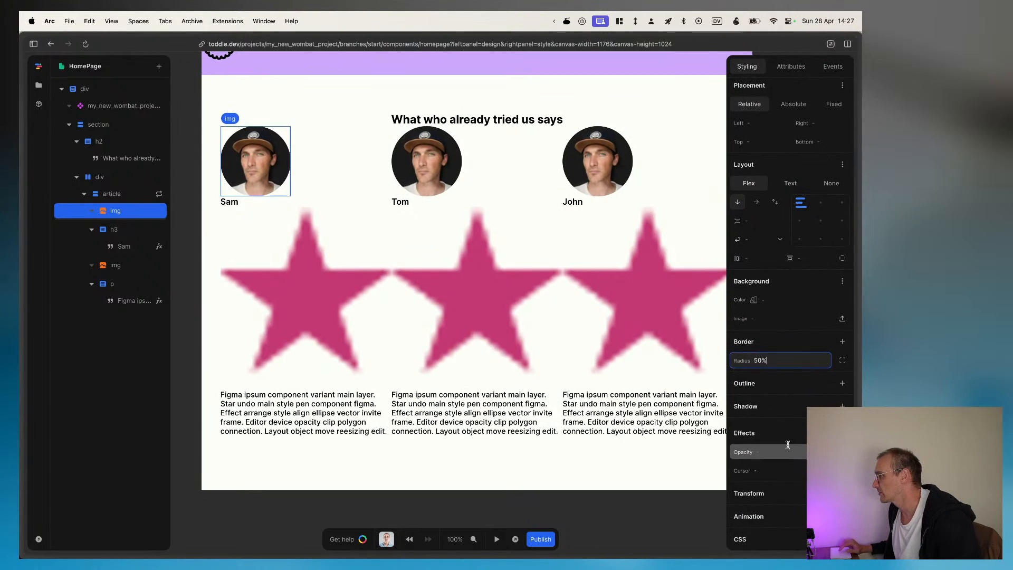
Step: Add a solid black #000000 outline with a width of 4px to the profile image
{"action": "left_click", "coordinate": [842, 383]}
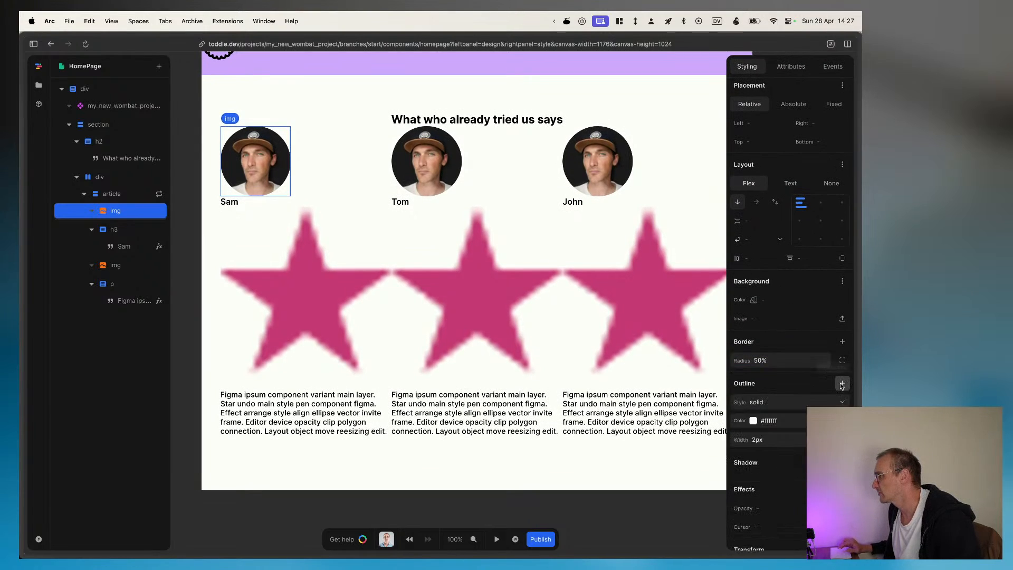
{"action": "left_click", "coordinate": [754, 420]}
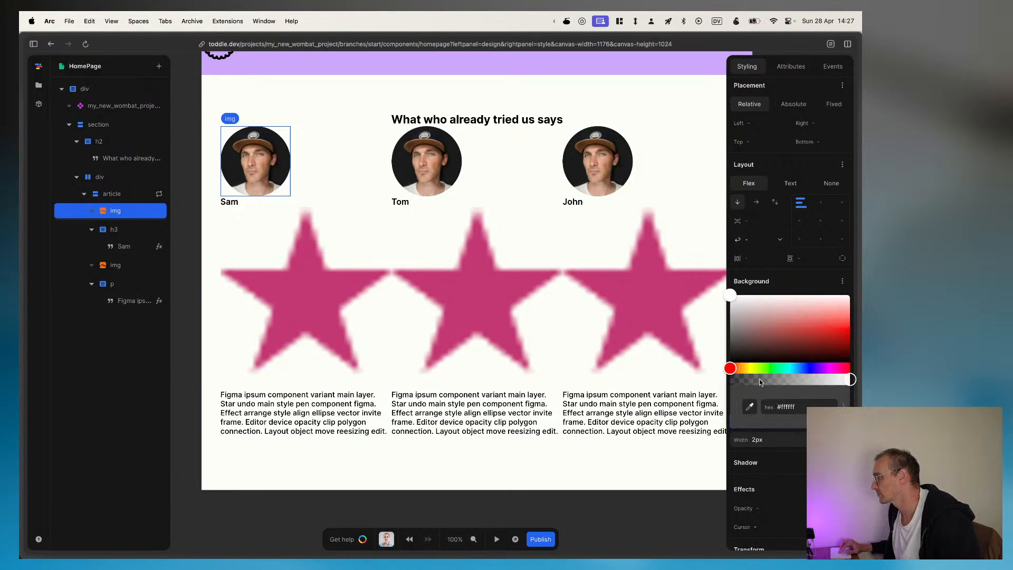
{"action": "left_click", "coordinate": [749, 361]}
{"action": "left_click", "coordinate": [806, 466]}
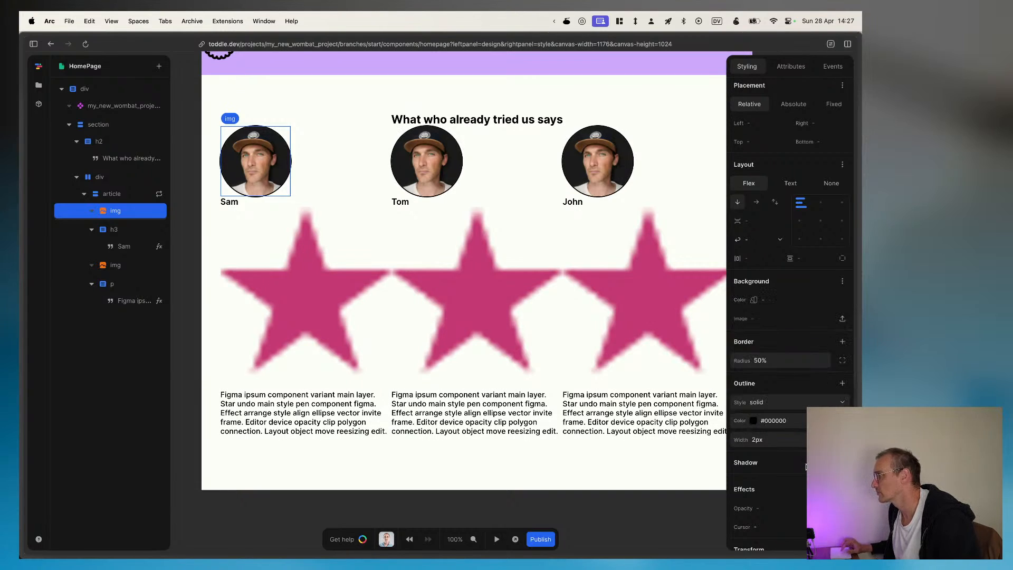
{"action": "left_click", "coordinate": [765, 444]}
{"action": "type", "text": "4"}
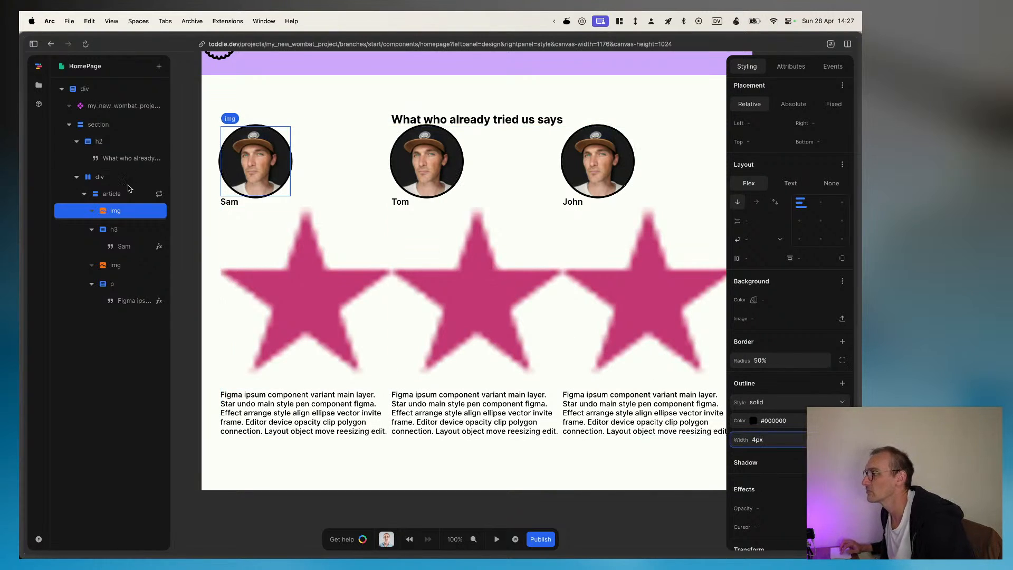
Step: Align the repeated article's contents to the center in both directions
{"action": "left_click", "coordinate": [105, 198]}
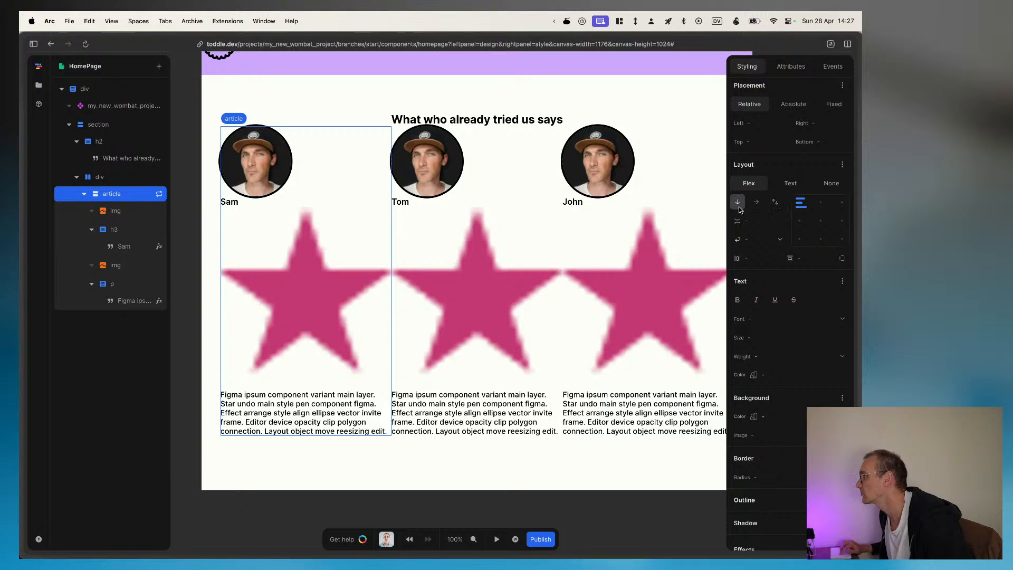
{"action": "left_click", "coordinate": [820, 222]}
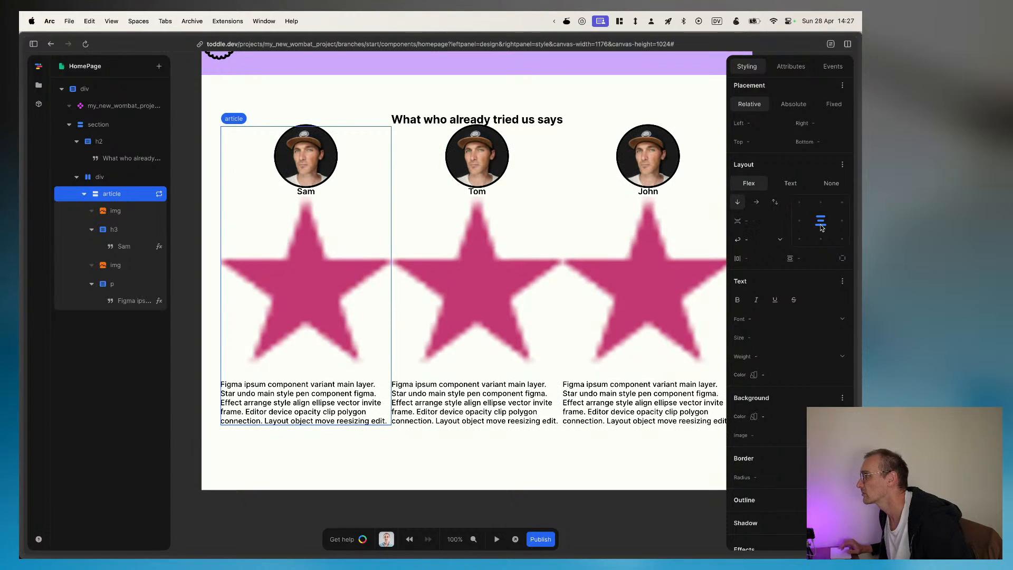
Step: Copy the 540px link of the 4-stars media file from the project files
{"action": "left_click", "coordinate": [293, 271]}
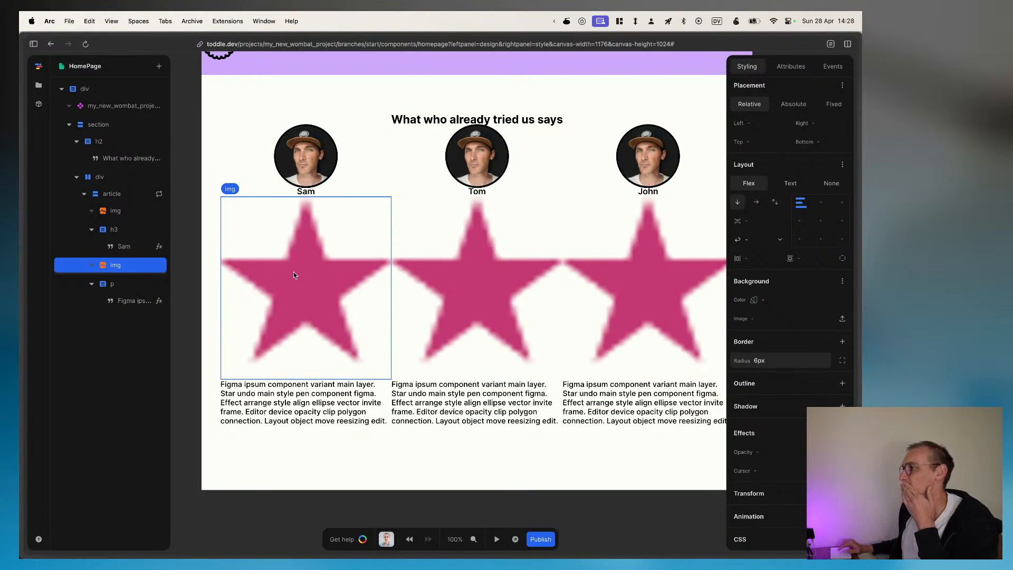
{"action": "mouse_move", "coordinate": [22, 115]}
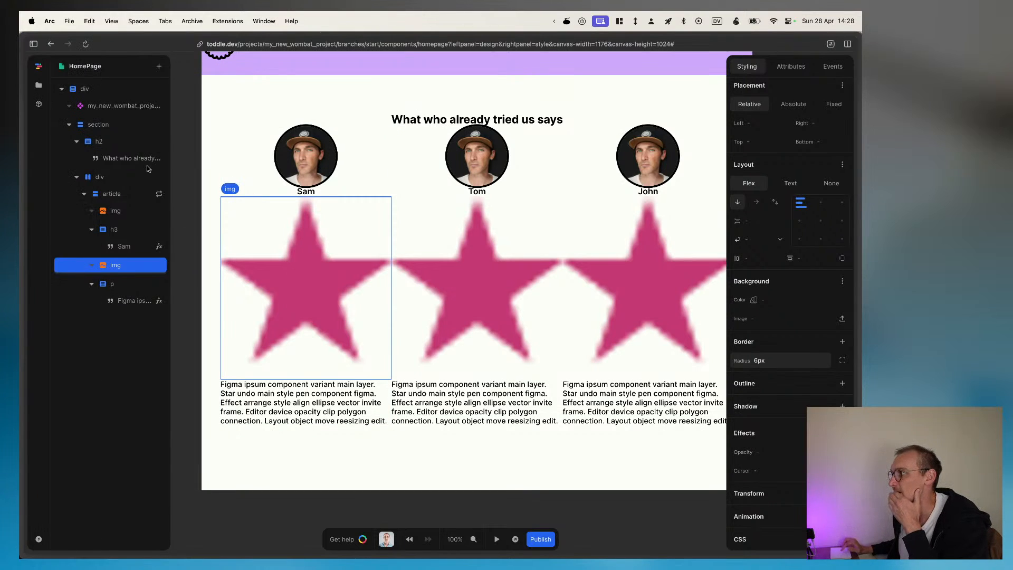
{"action": "left_click", "coordinate": [39, 85]}
{"action": "mouse_move", "coordinate": [103, 365]}
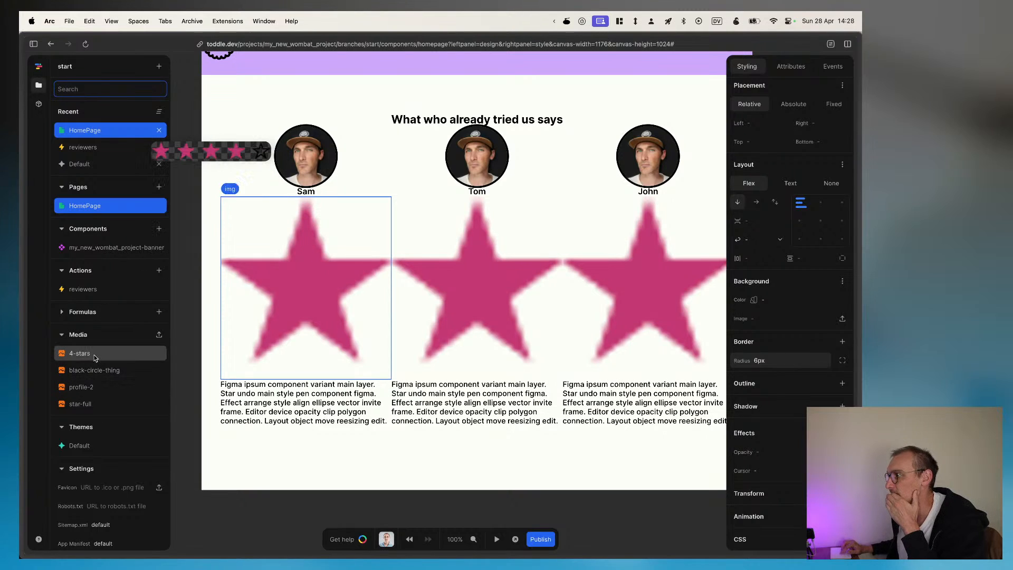
{"action": "left_click", "coordinate": [110, 355]}
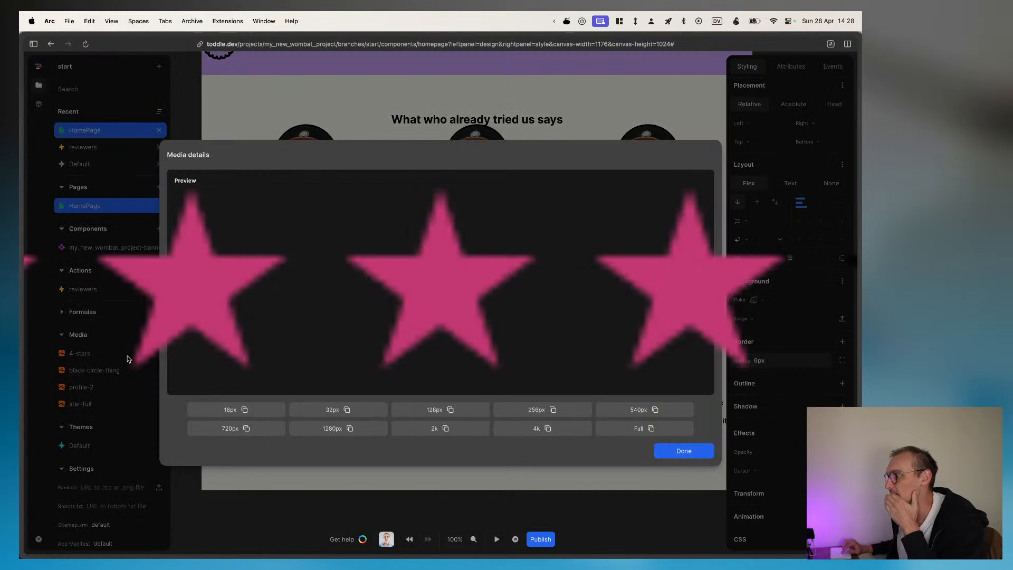
{"action": "left_click", "coordinate": [649, 413]}
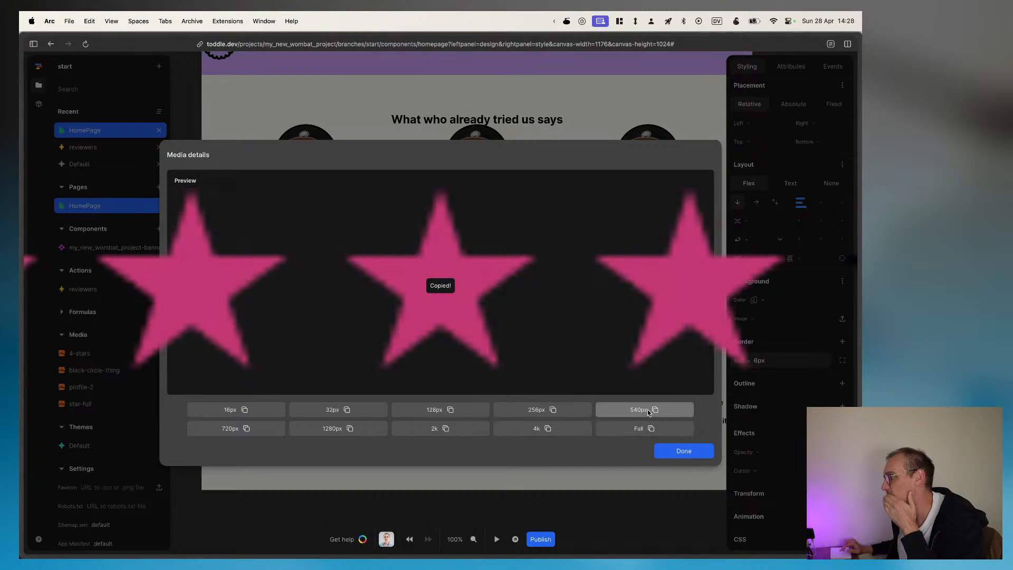
{"action": "left_click", "coordinate": [692, 453]}
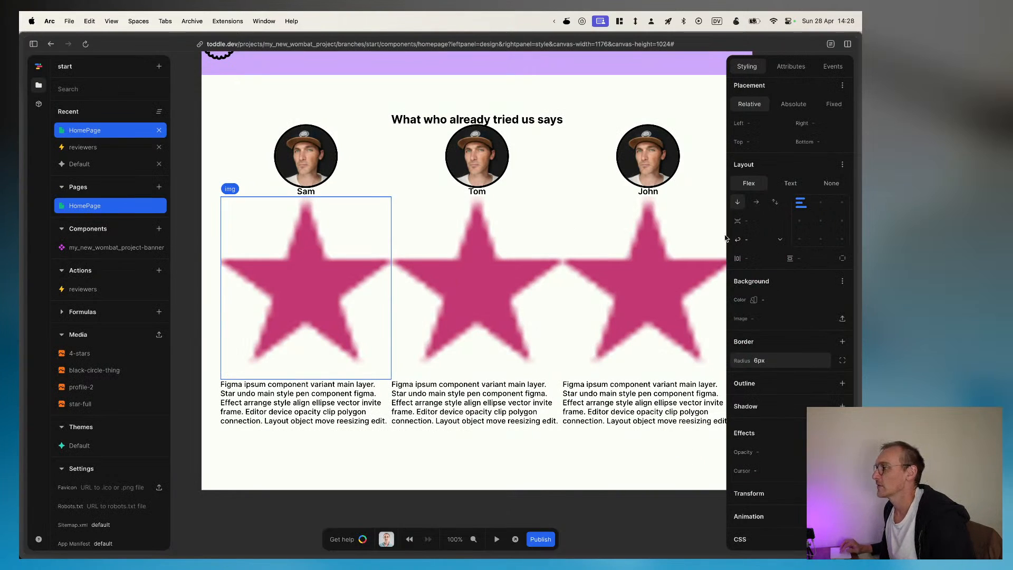
Step: In the Review Images variable's formula, replace the first three array values with the copied 540px 4-stars link
{"action": "left_click", "coordinate": [646, 90]}
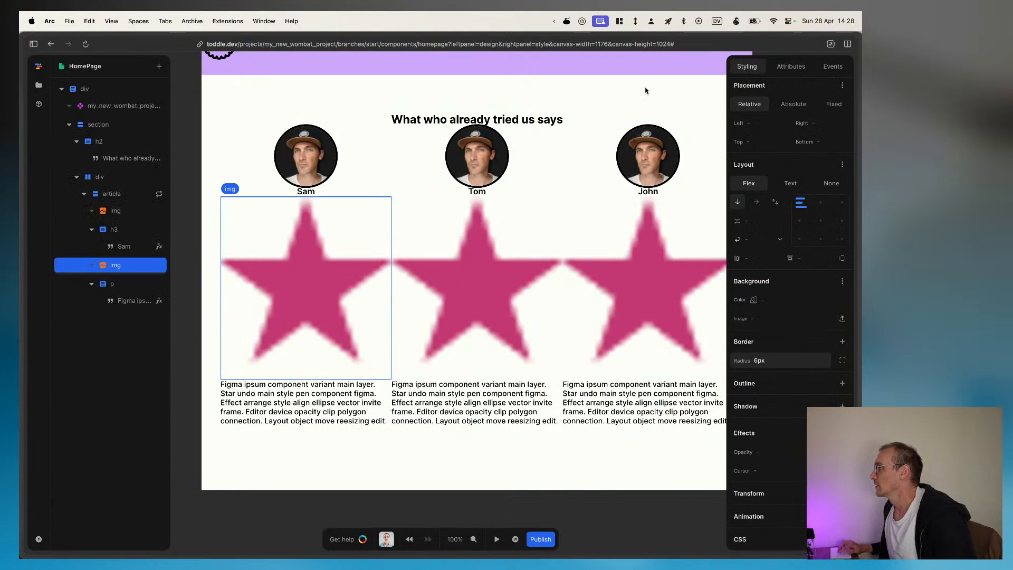
{"action": "left_click", "coordinate": [593, 513]}
{"action": "left_click", "coordinate": [763, 131]}
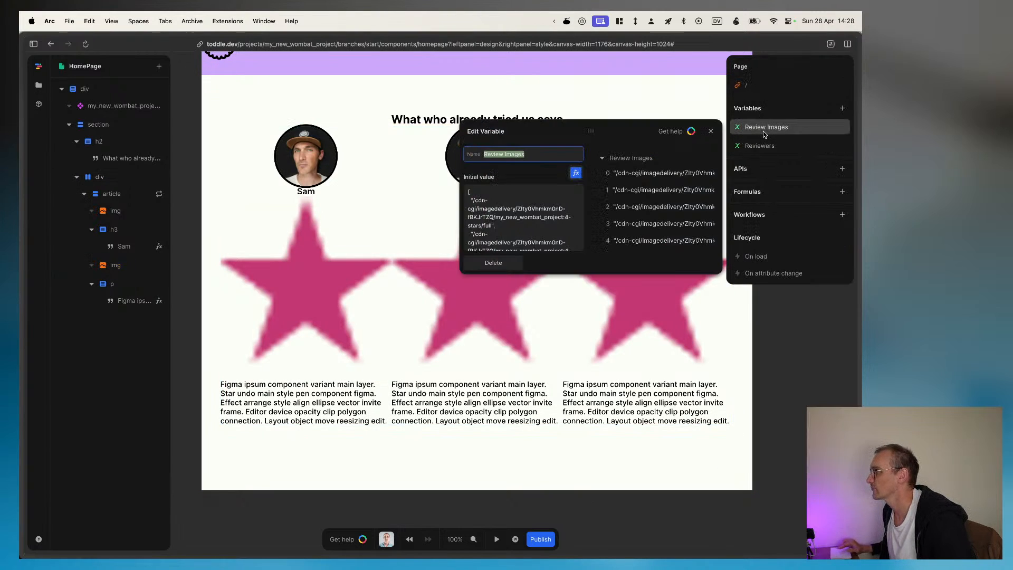
{"action": "left_click", "coordinate": [511, 209]}
{"action": "left_click", "coordinate": [575, 172]}
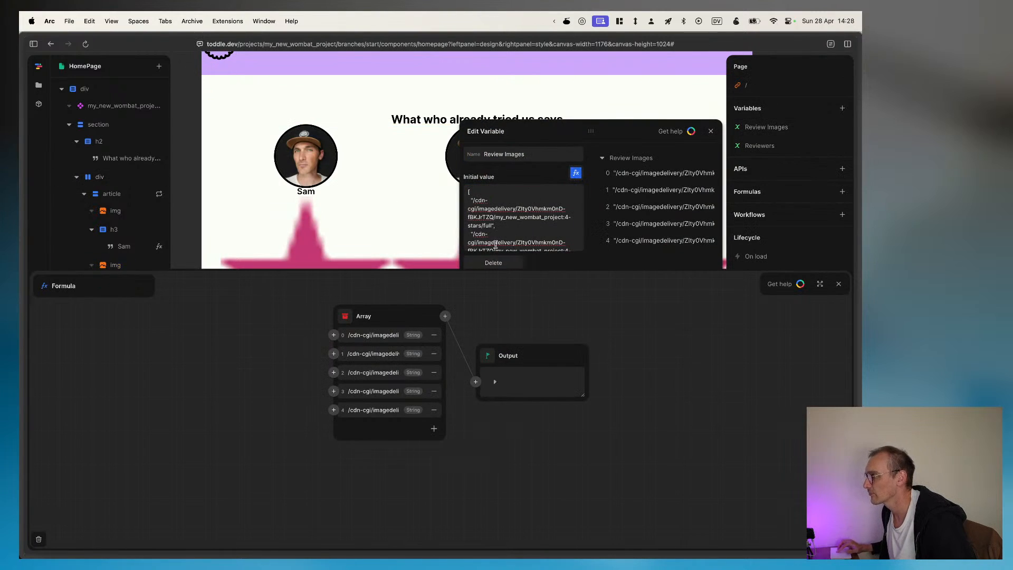
{"action": "key", "text": "super+a"}
{"action": "key", "text": "super+v"}
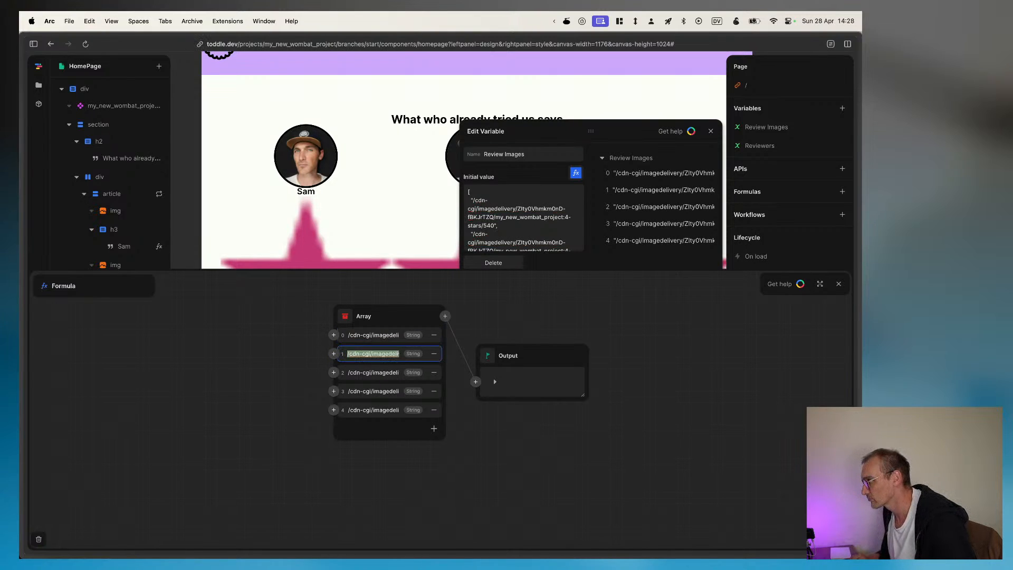
{"action": "key", "text": "super+v"}
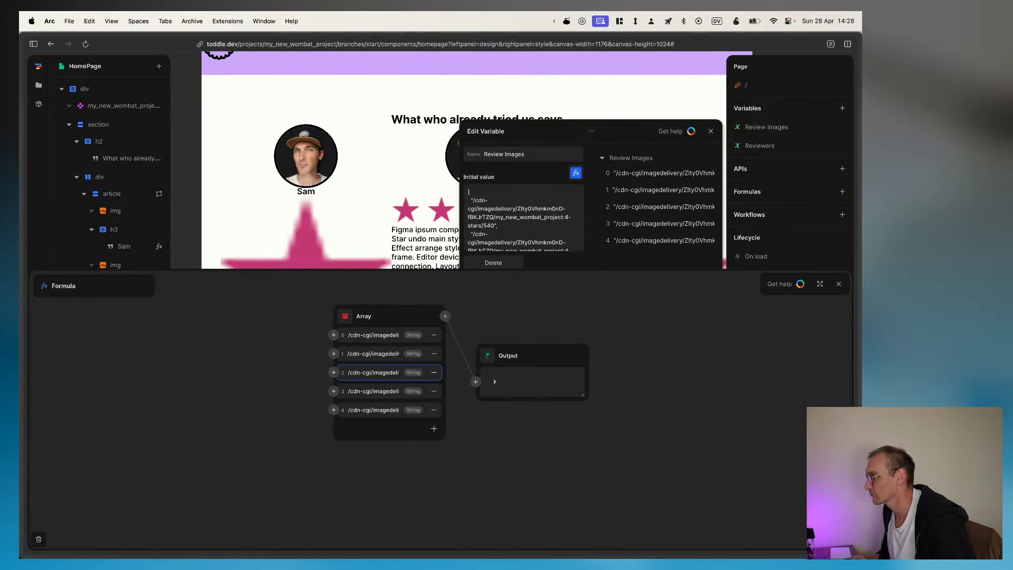
Step: Replace the fourth and fifth values of the Review Images array with the same 540px link, and close the variable
{"action": "key", "text": "Tab"}
{"action": "key", "text": "Tab"}
{"action": "key", "text": "super+v"}
{"action": "key", "text": "Tab"}
{"action": "key", "text": "Tab"}
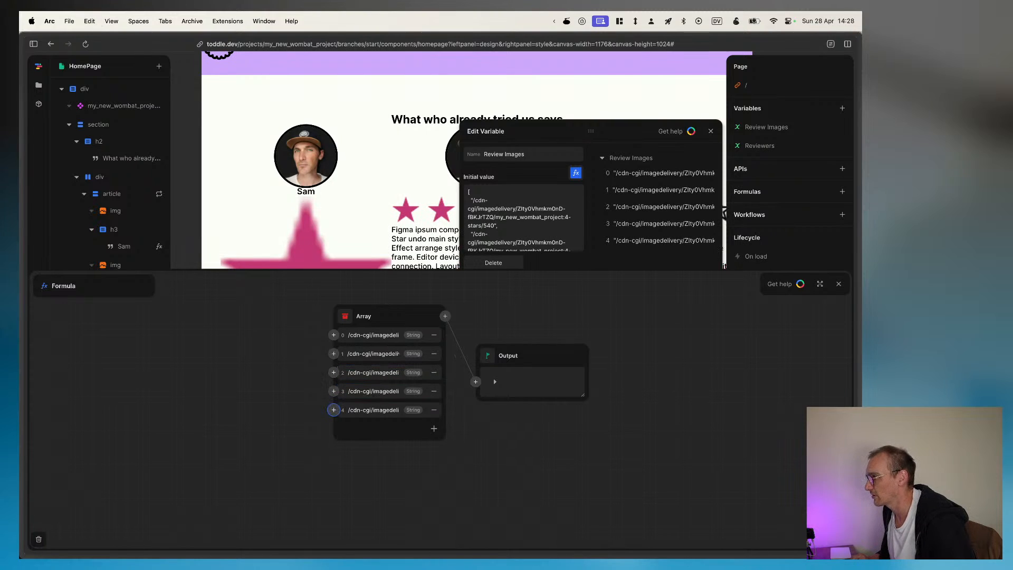
{"action": "key", "text": "super+v"}
{"action": "left_click", "coordinate": [246, 326]}
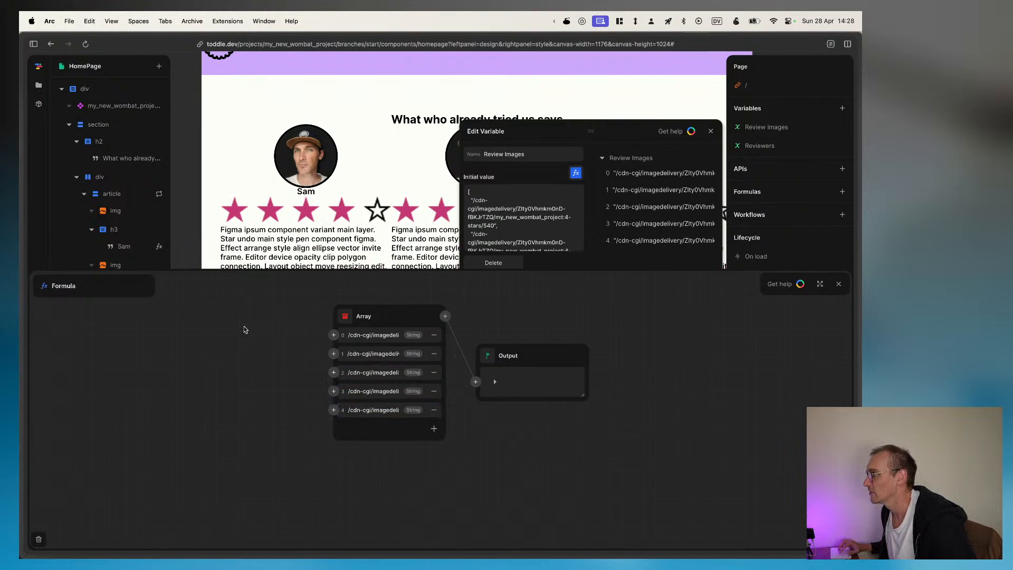
{"action": "left_click", "coordinate": [710, 130]}
Step: Switch to Figma and inspect the layout properties of the first testimonial card's star rating, and return to toddle
{"action": "key", "text": "super+Tab"}
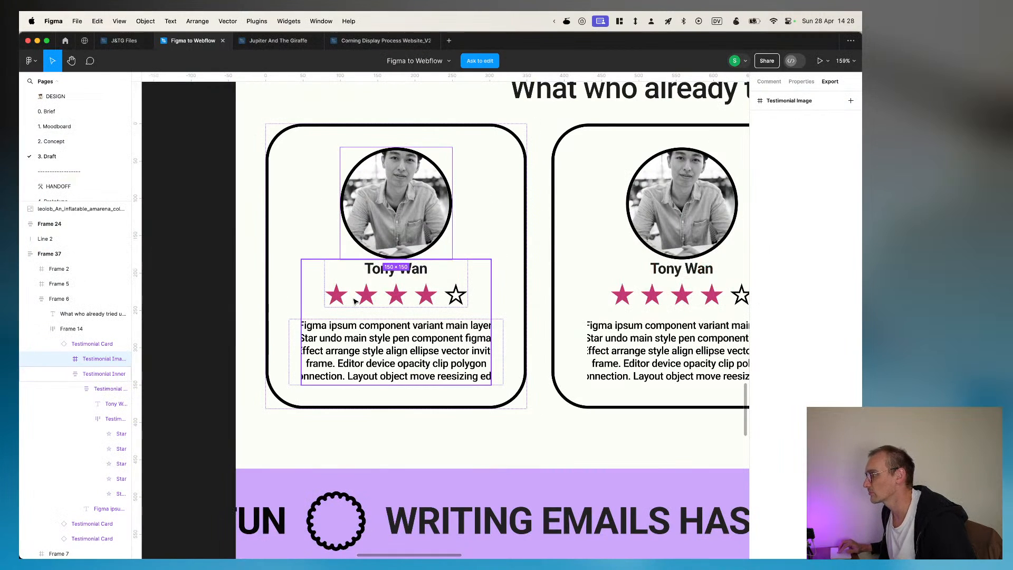
{"action": "left_click", "coordinate": [354, 302]}
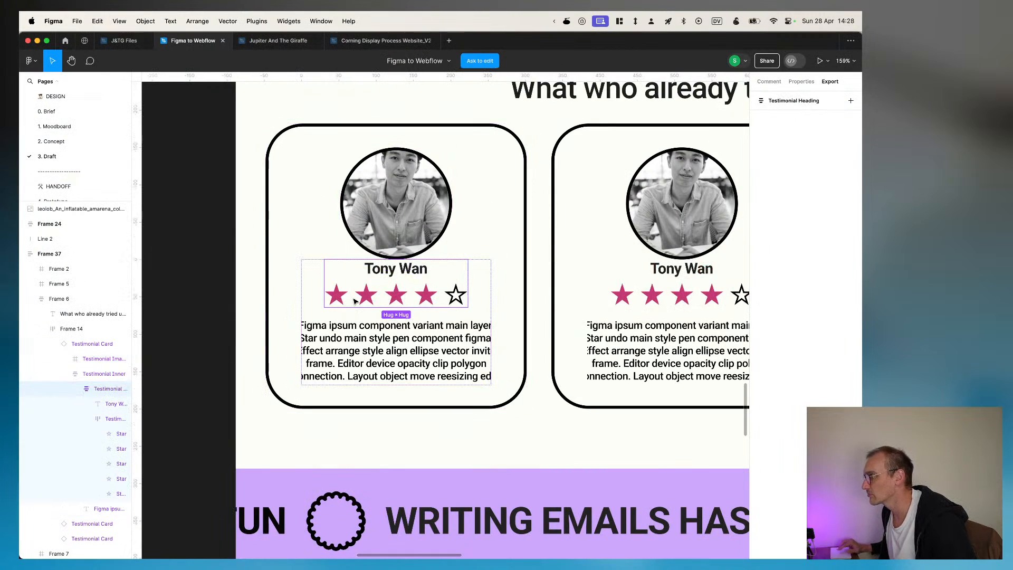
{"action": "left_click", "coordinate": [355, 301]}
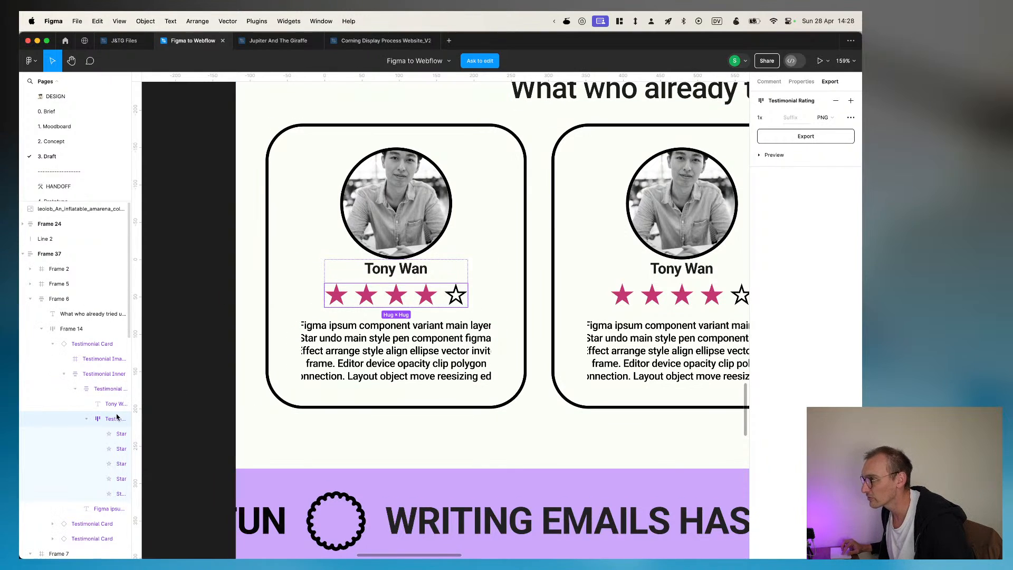
{"action": "left_click", "coordinate": [799, 83]}
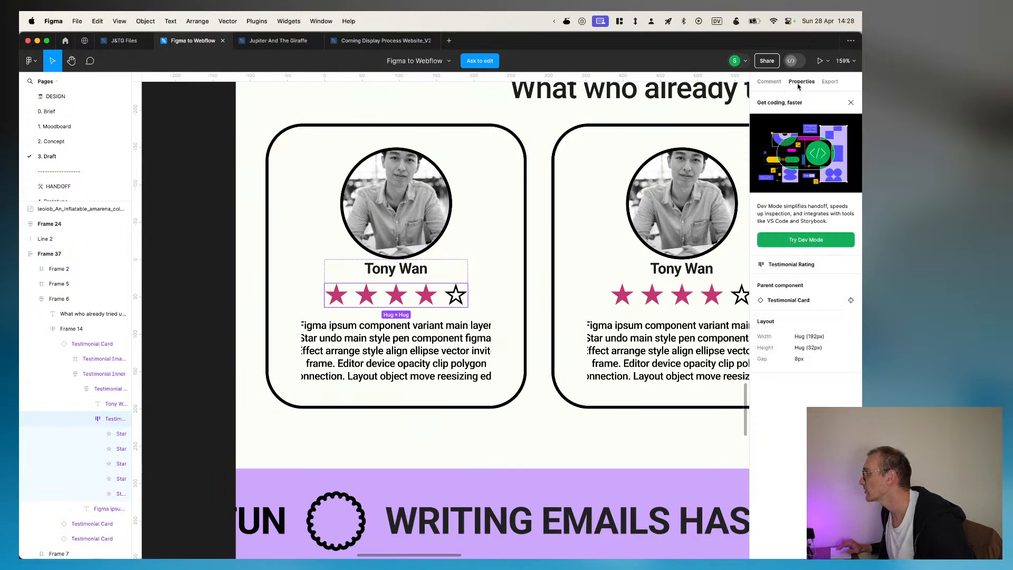
{"action": "key", "text": "super+Tab"}
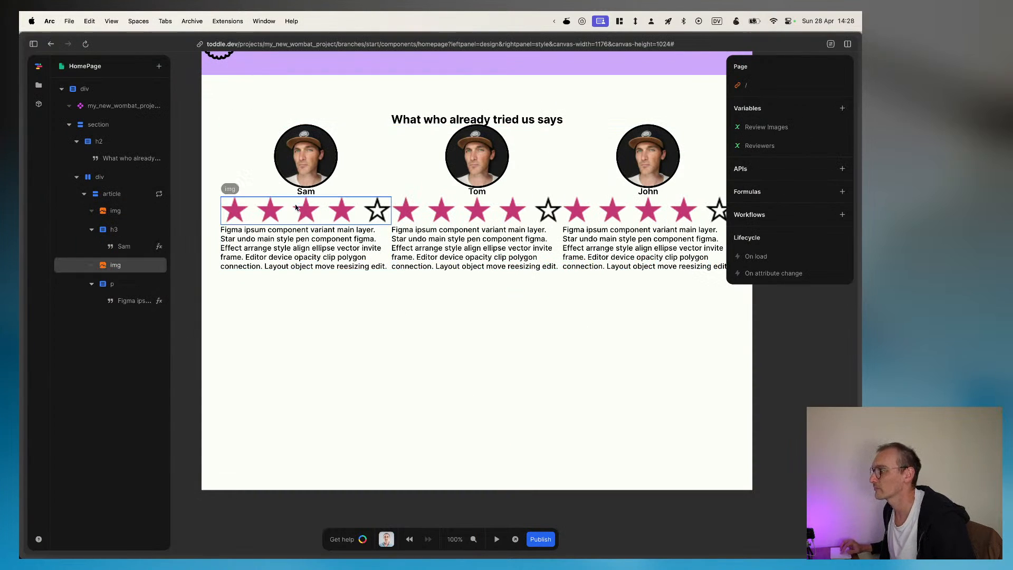
Step: Set the star rating image's maximum width to 192px and its width to 100%
{"action": "left_click", "coordinate": [116, 269]}
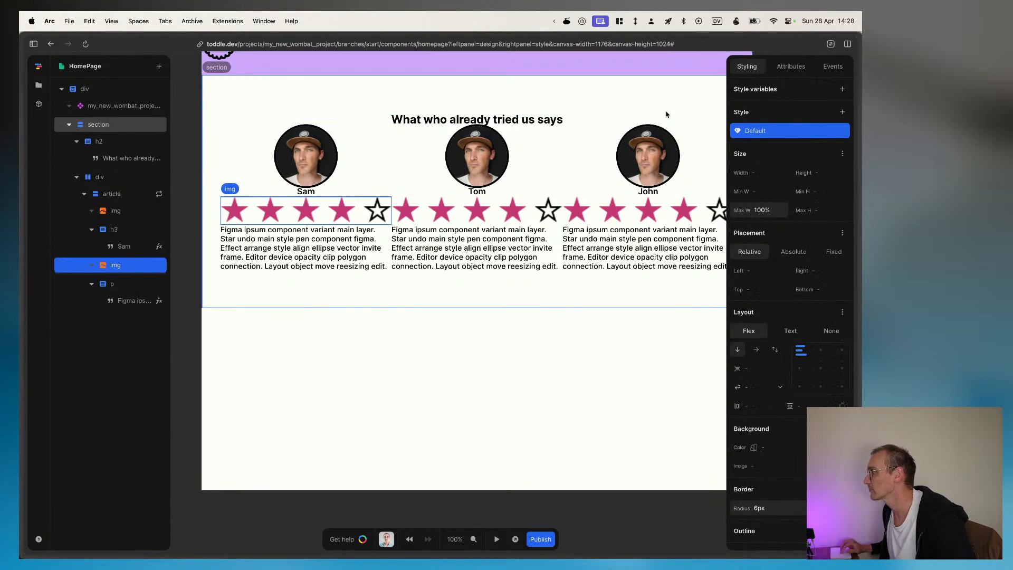
{"action": "left_click", "coordinate": [772, 211]}
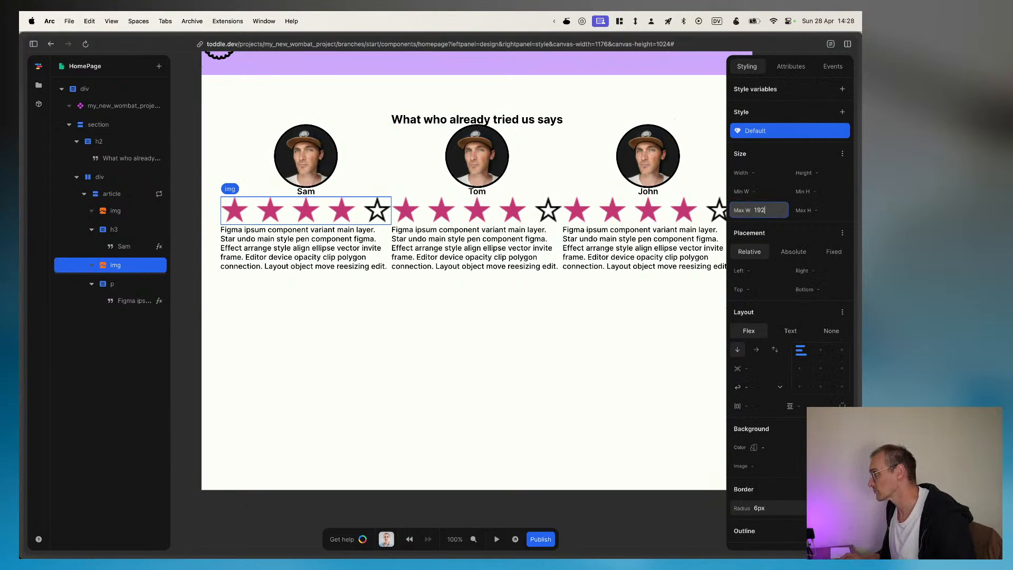
{"action": "key", "text": "Return"}
{"action": "left_click", "coordinate": [758, 174]}
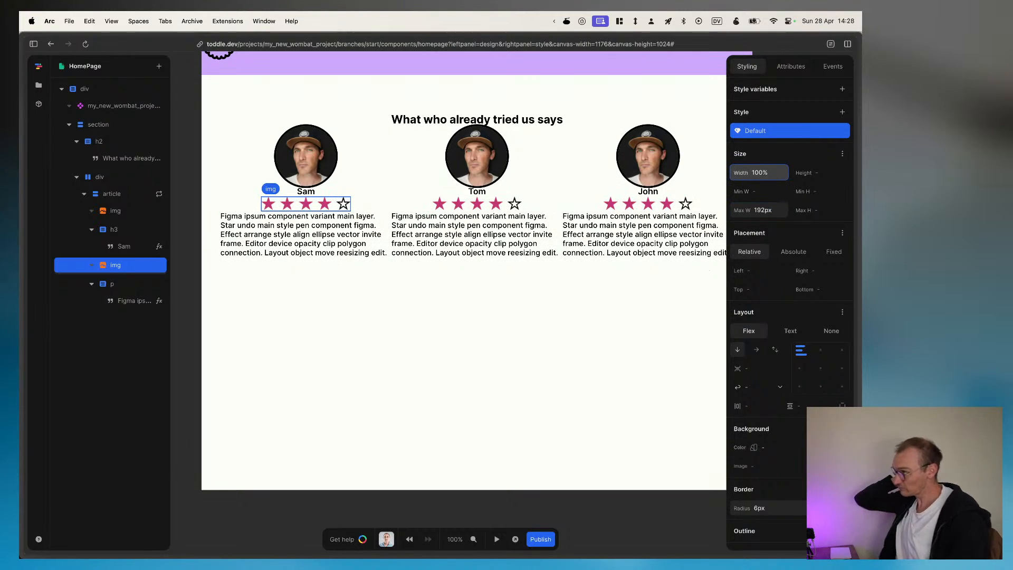
{"action": "key", "text": "Return"}
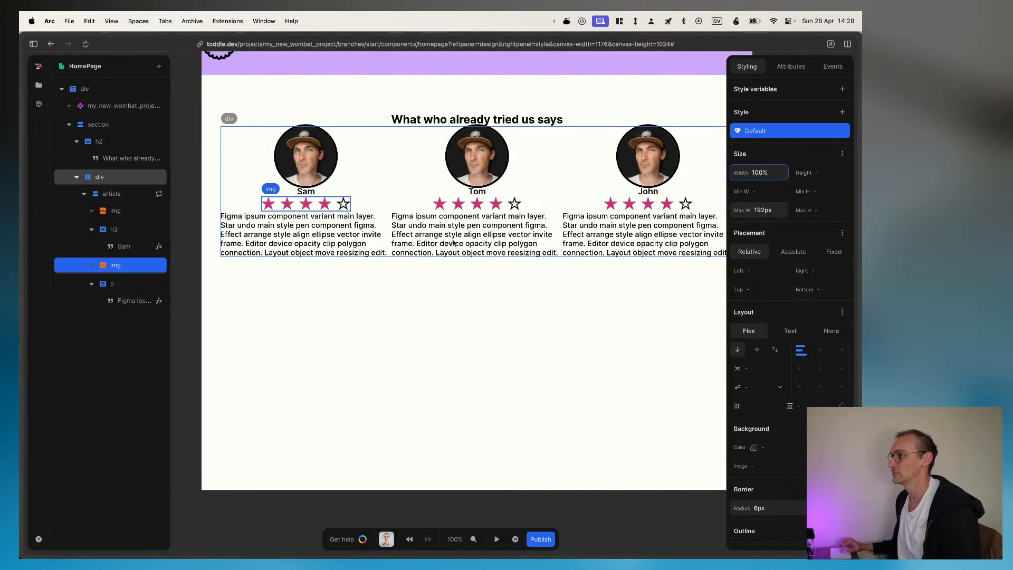
Step: Centre the review paragraph's text and set an 8px gap between the items of the review article
{"action": "left_click", "coordinate": [146, 278]}
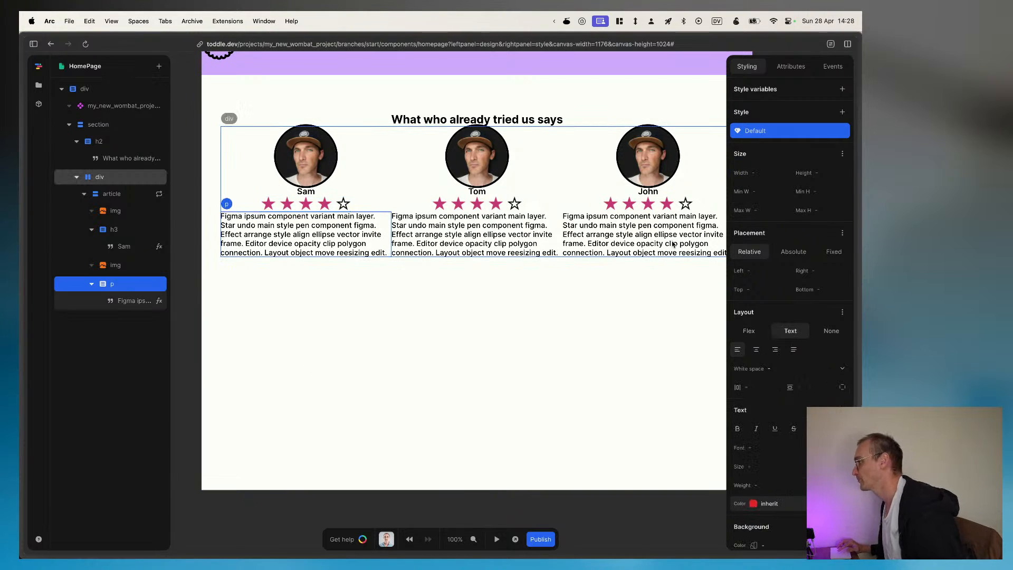
{"action": "left_click", "coordinate": [758, 354]}
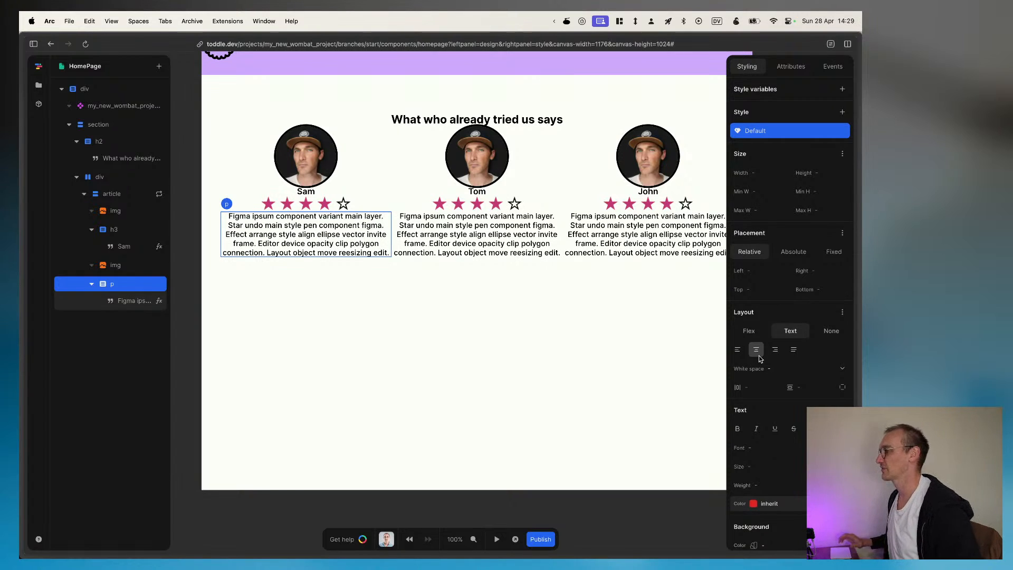
{"action": "left_click", "coordinate": [120, 197]}
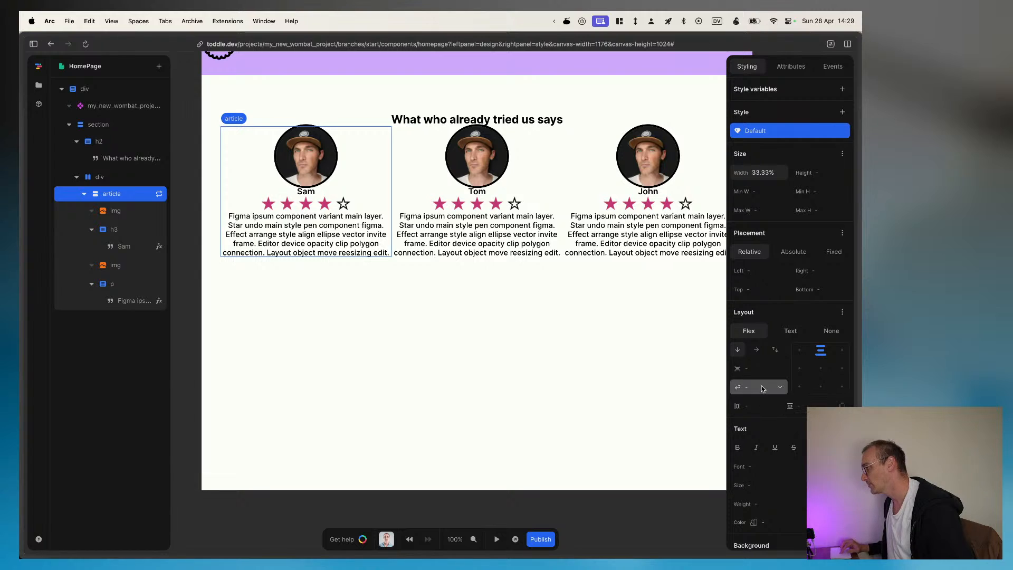
{"action": "left_click", "coordinate": [757, 368]}
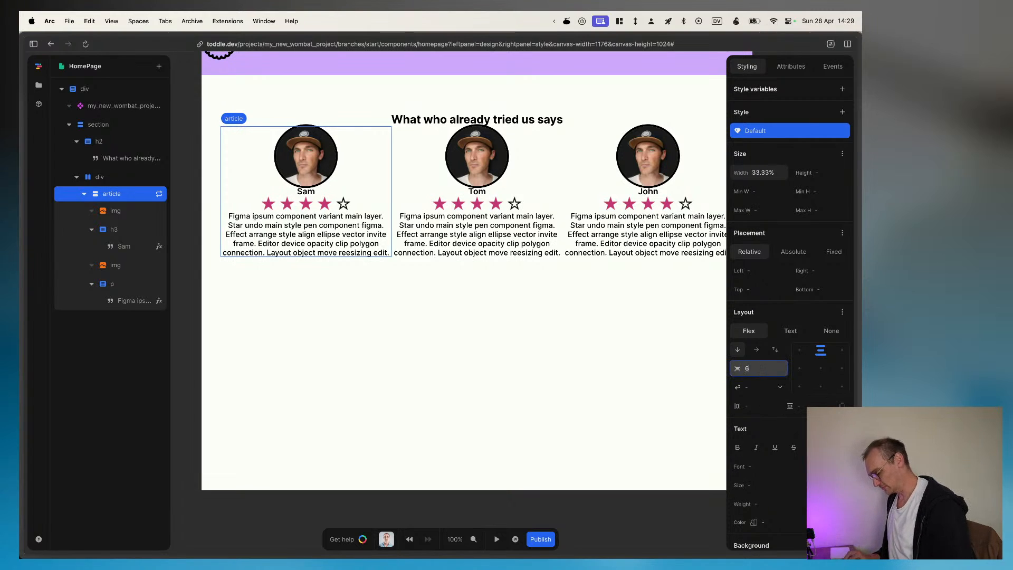
{"action": "type", "text": "8px"}
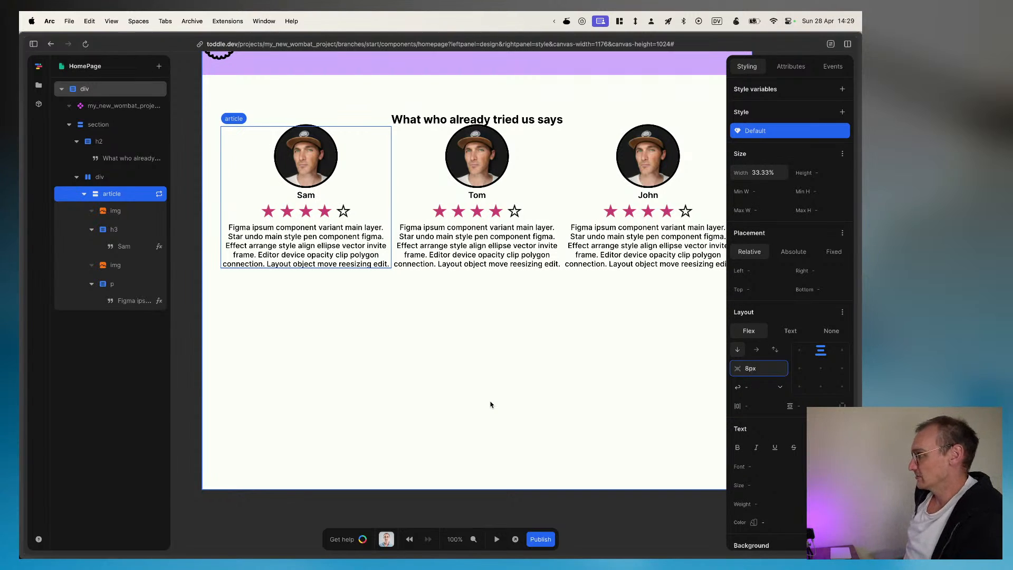
{"action": "scroll", "coordinate": [490, 405], "scroll_direction": "up", "scroll_amount": 5}
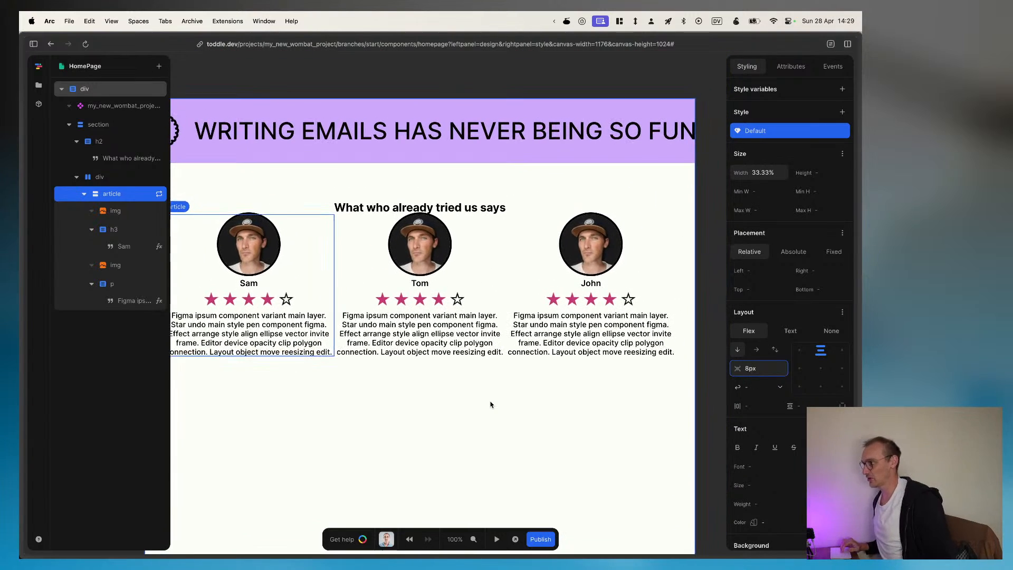
{"action": "scroll", "coordinate": [490, 404], "scroll_direction": "down", "scroll_amount": 4}
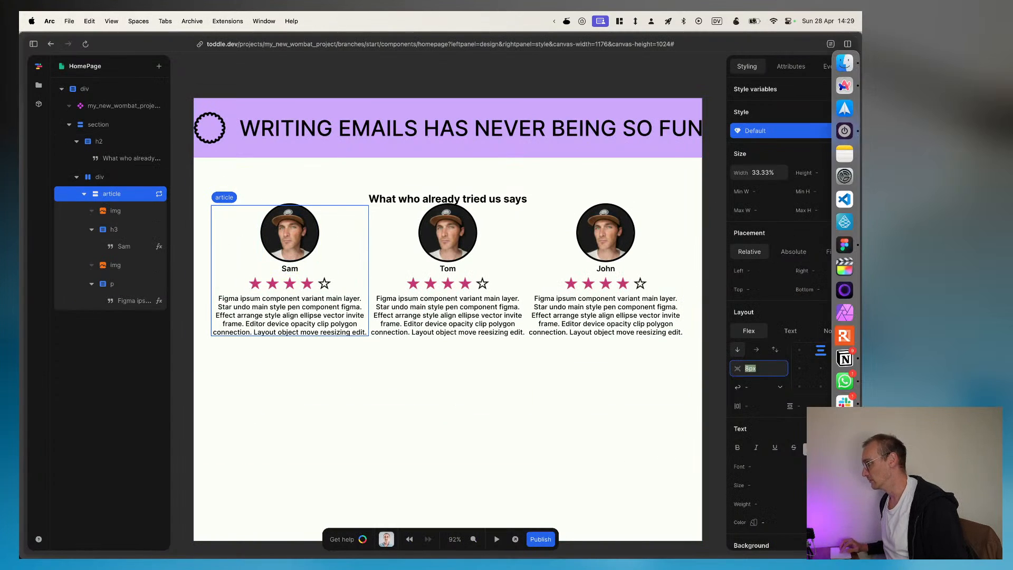
Step: Look through the review article's styling options down to the background, border and shadow settings
{"action": "scroll", "coordinate": [793, 482], "scroll_direction": "down", "scroll_amount": 5}
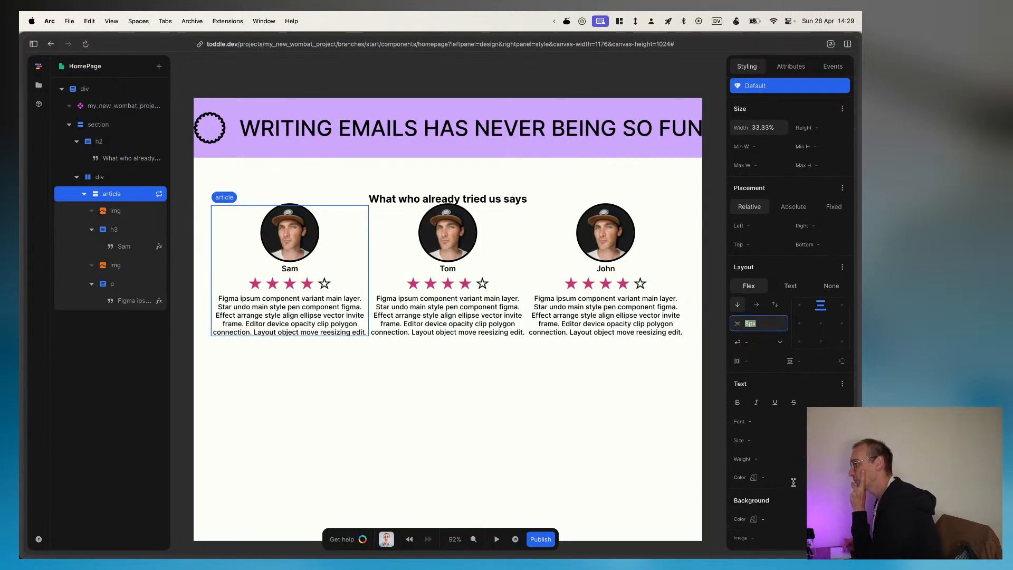
{"action": "scroll", "coordinate": [793, 482], "scroll_direction": "down", "scroll_amount": 2}
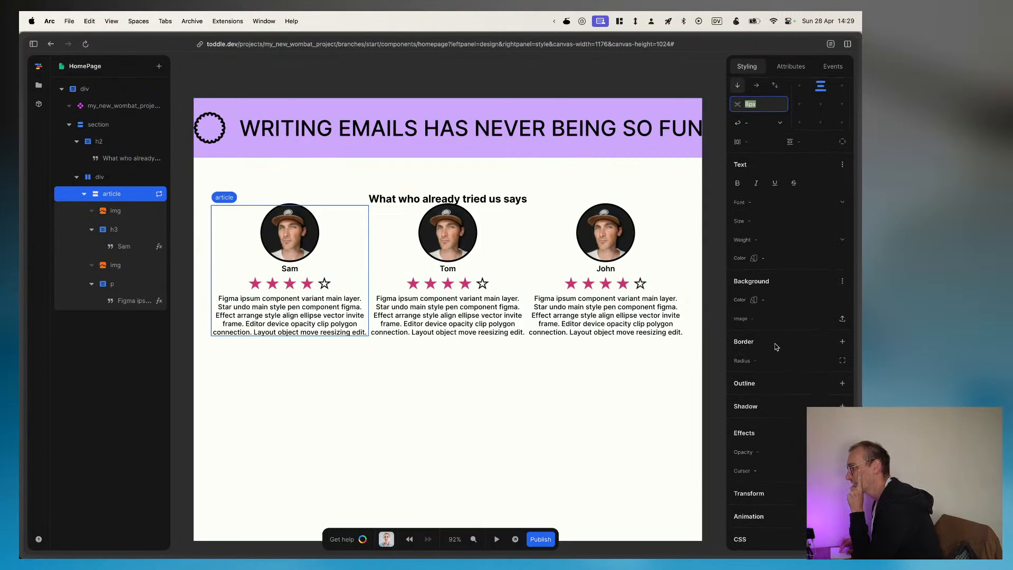
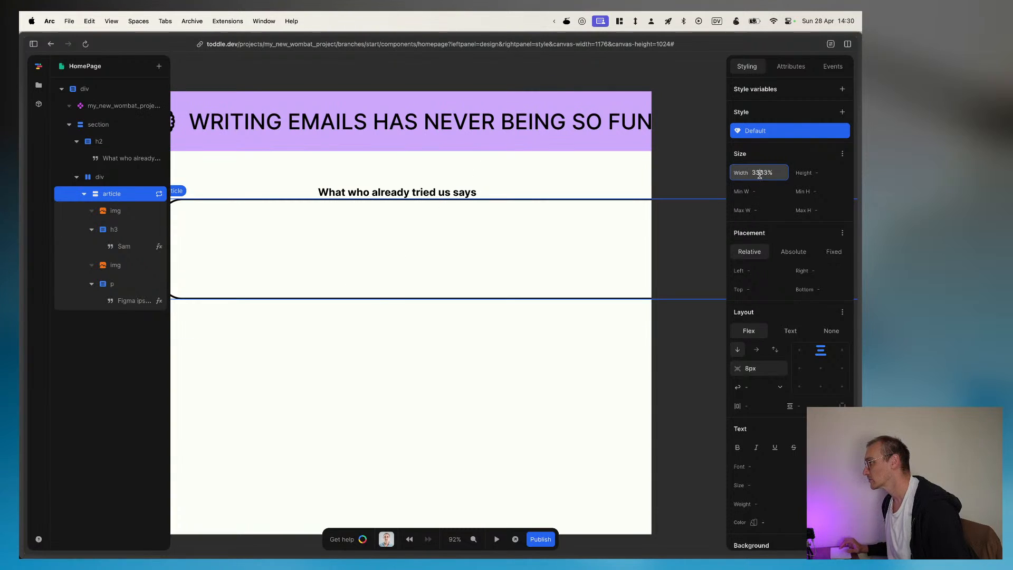
Step: Set the review article's width to 33.33%
{"action": "left_click", "coordinate": [760, 173]}
{"action": "type", "text": "."}
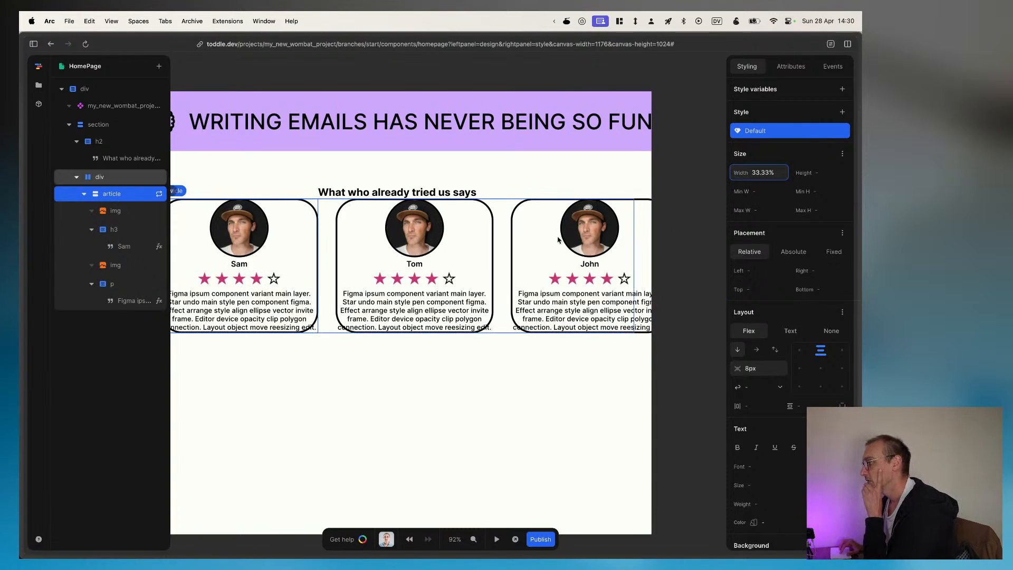
Step: Try widths of 100% and 100vw on the div that holds the review articles, and clear its width again
{"action": "left_click", "coordinate": [115, 178]}
{"action": "mouse_move", "coordinate": [860, 269]}
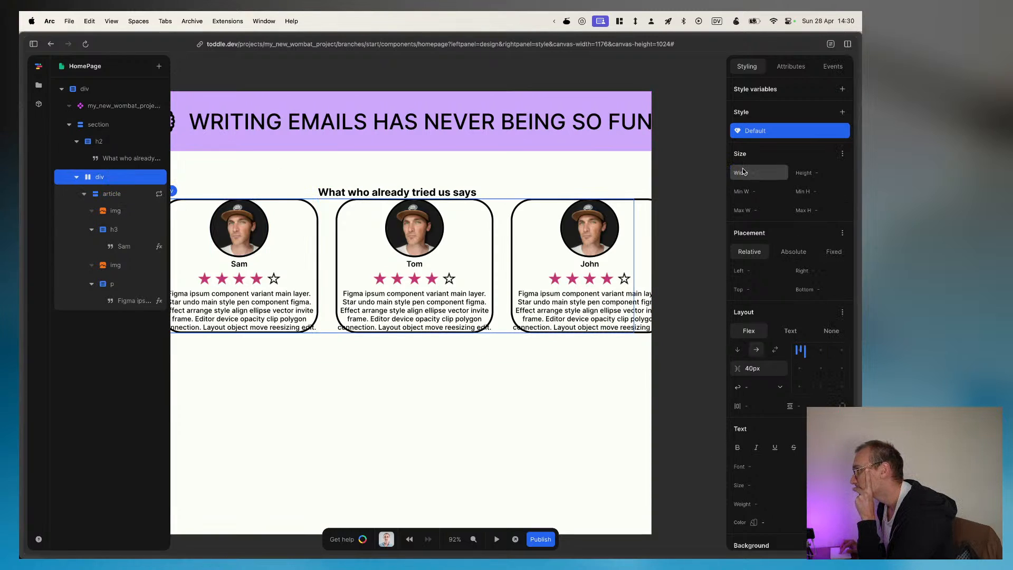
{"action": "left_click", "coordinate": [759, 173]}
{"action": "type", "text": "100%"}
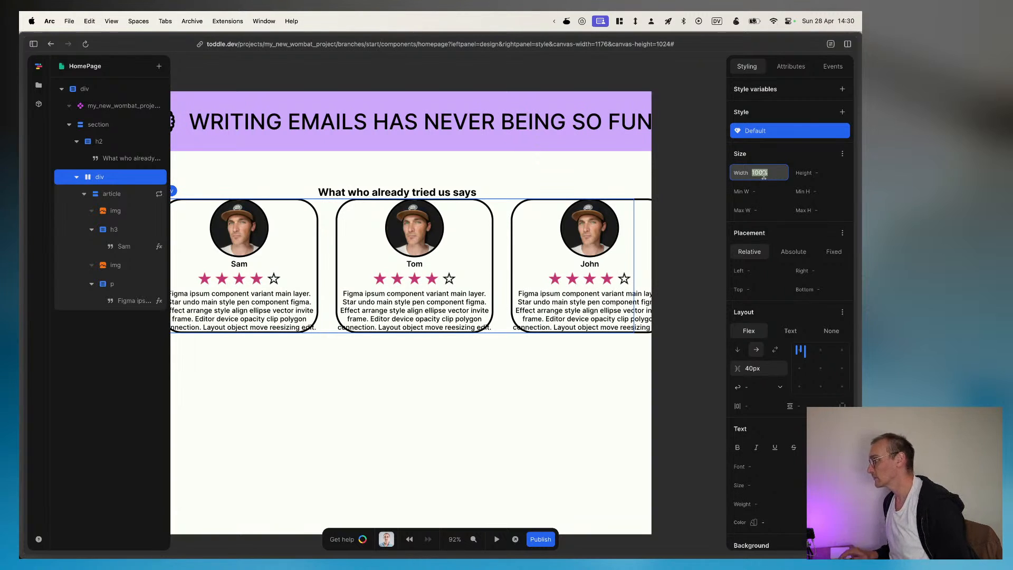
{"action": "key", "text": "BackSpace"}
{"action": "type", "text": "vw"}
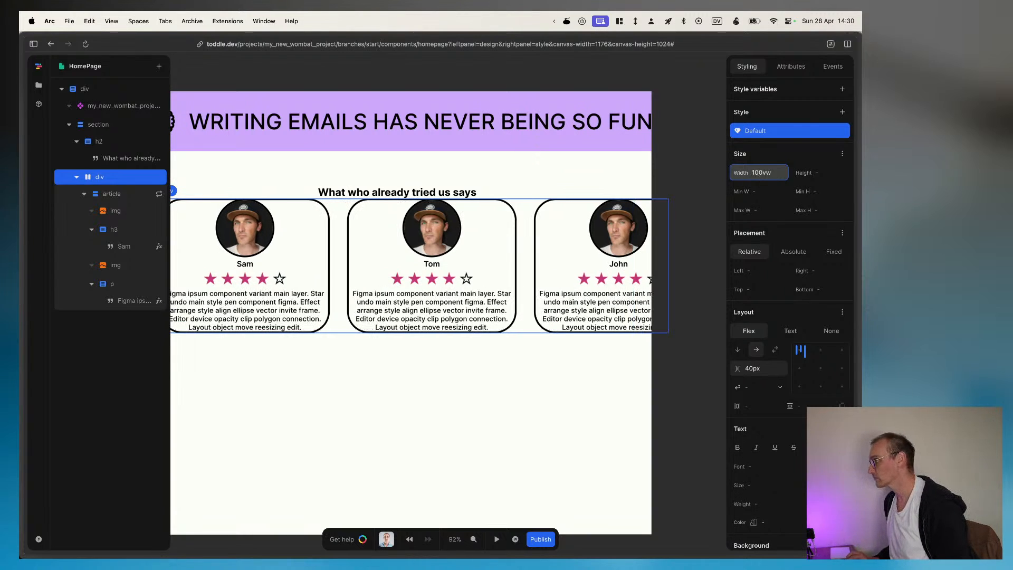
{"action": "key", "text": "super+a"}
{"action": "key", "text": "BackSpace"}
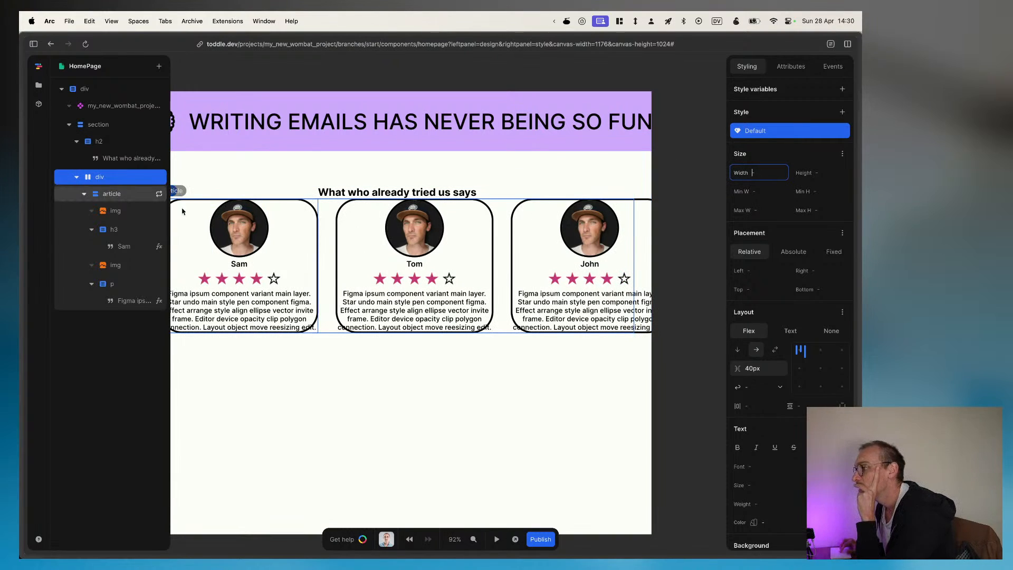
Step: Set the flex wrapping of the div that holds the review articles to nowrap
{"action": "left_click", "coordinate": [139, 196]}
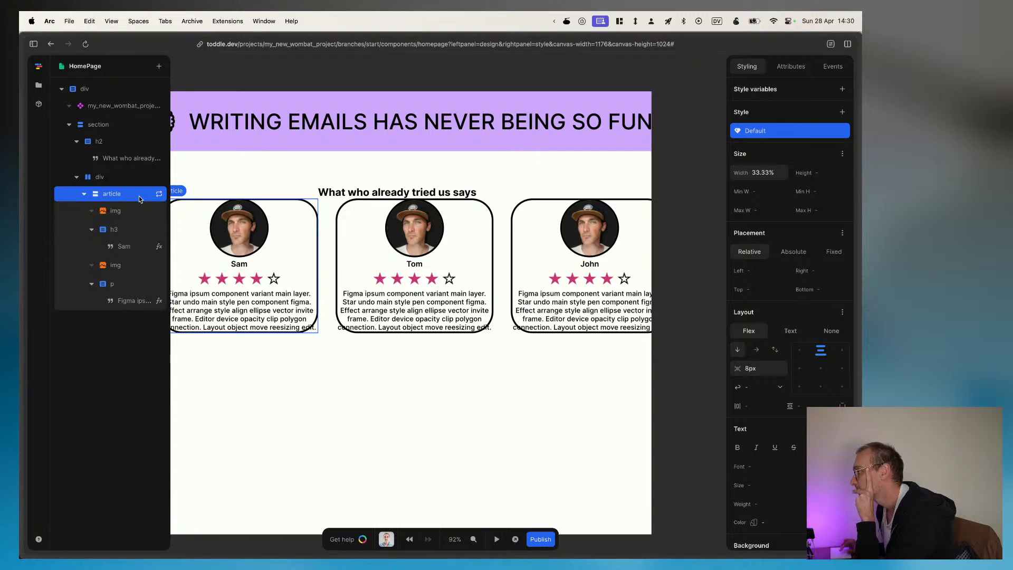
{"action": "left_click", "coordinate": [121, 178]}
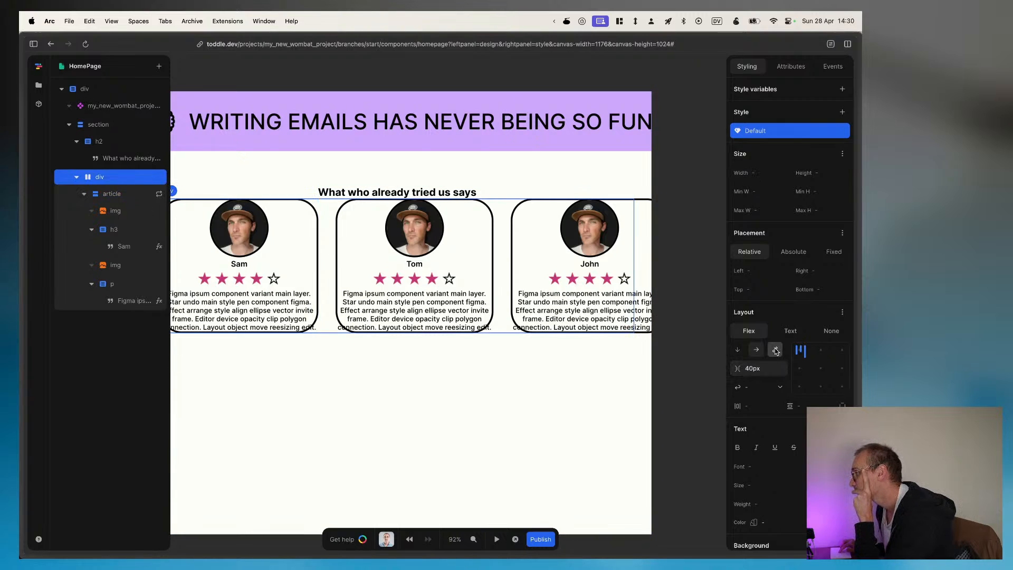
{"action": "left_click", "coordinate": [779, 386]}
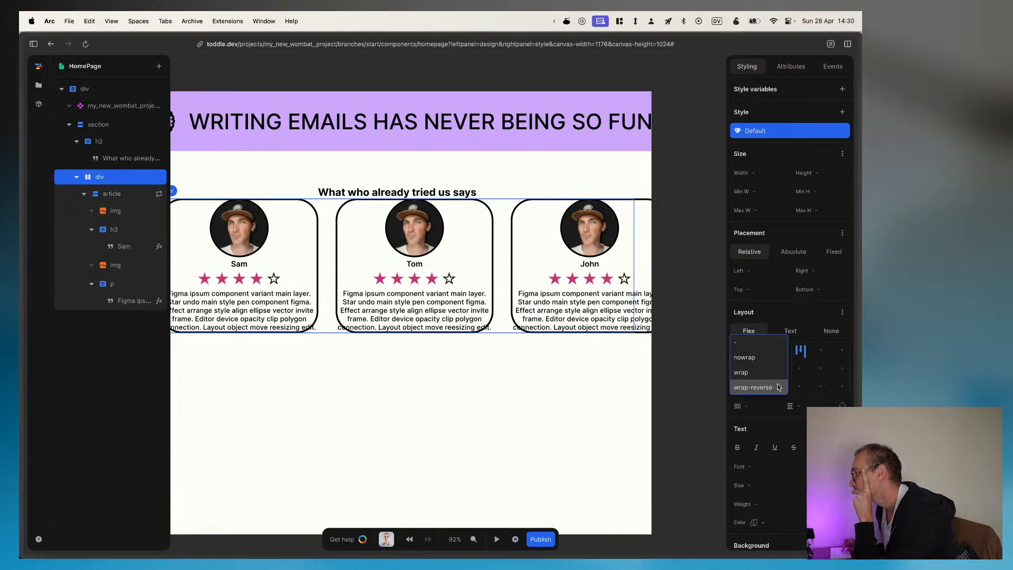
{"action": "left_click", "coordinate": [749, 357]}
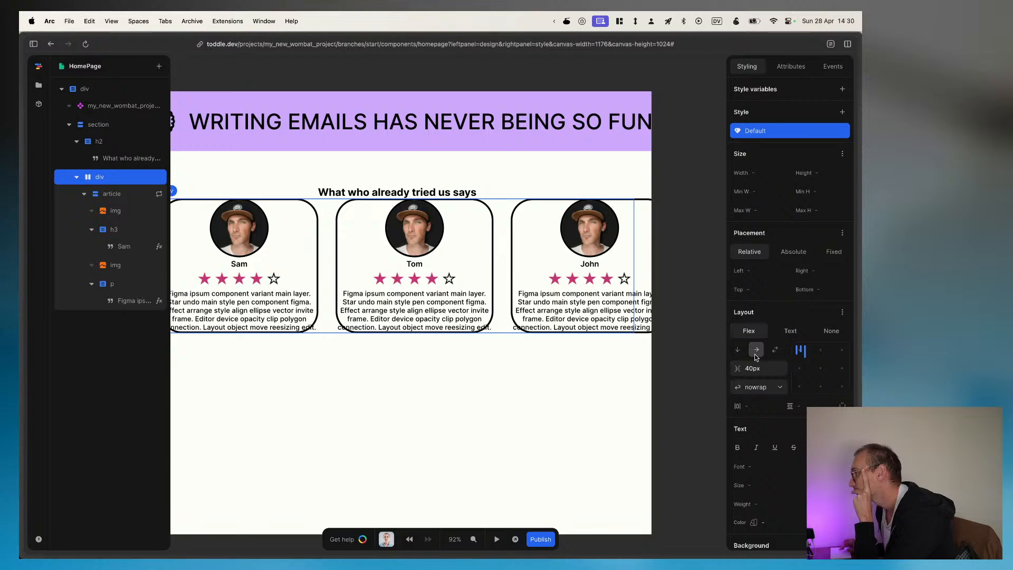
Step: Try centring the review cards horizontally within their container div, and return them to start alignment
{"action": "left_click", "coordinate": [822, 354]}
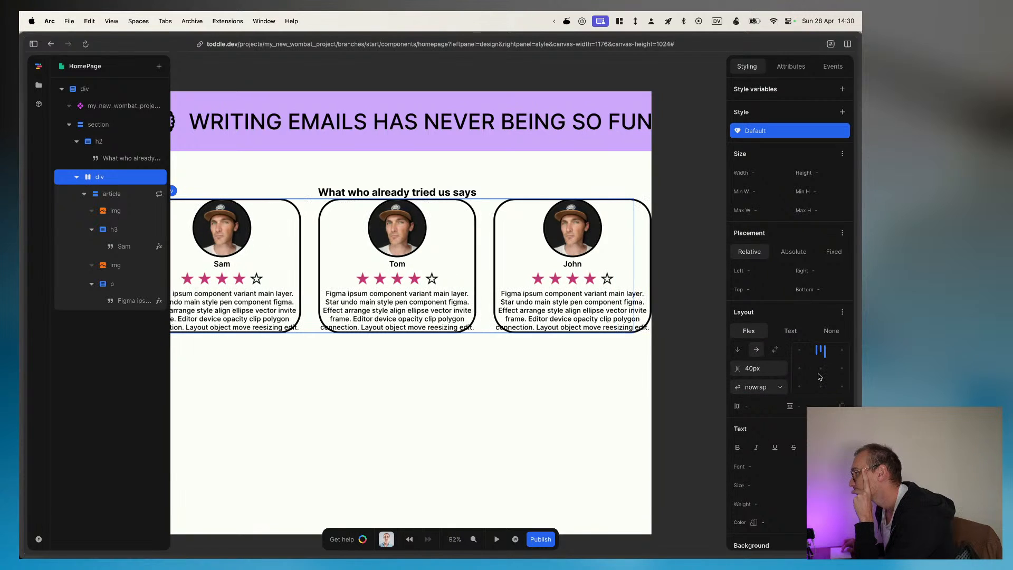
{"action": "left_click", "coordinate": [799, 352]}
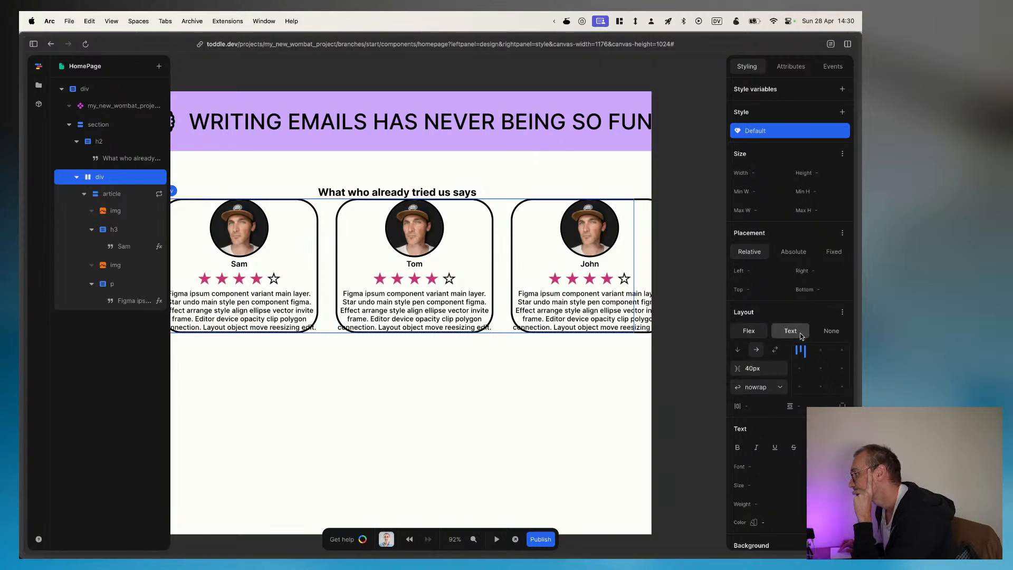
{"action": "left_click", "coordinate": [841, 315]}
{"action": "left_click", "coordinate": [842, 315]}
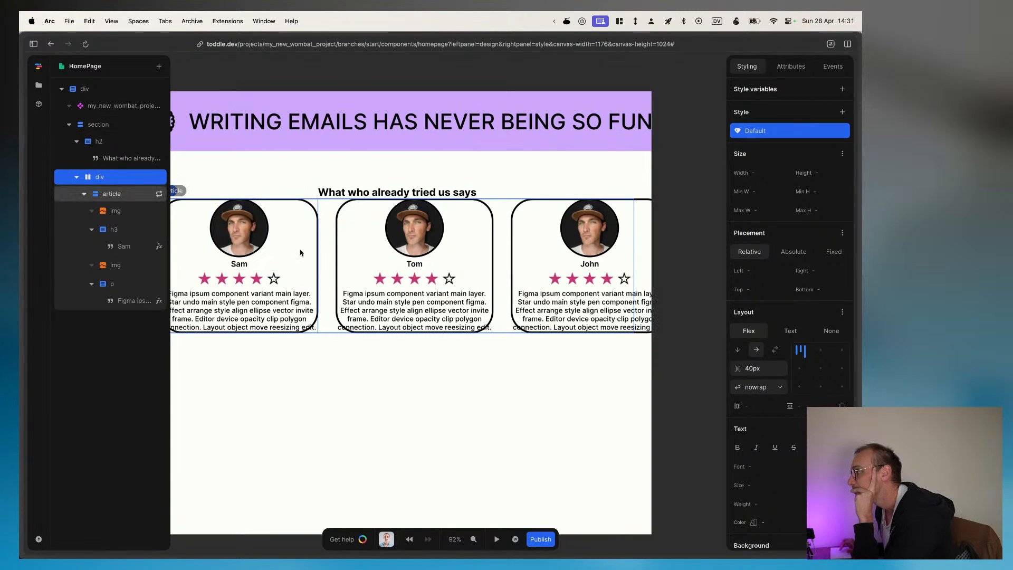
Step: Open the start branch's publish page and return to editing the branch without publishing
{"action": "scroll", "coordinate": [300, 252], "scroll_direction": "left", "scroll_amount": 2}
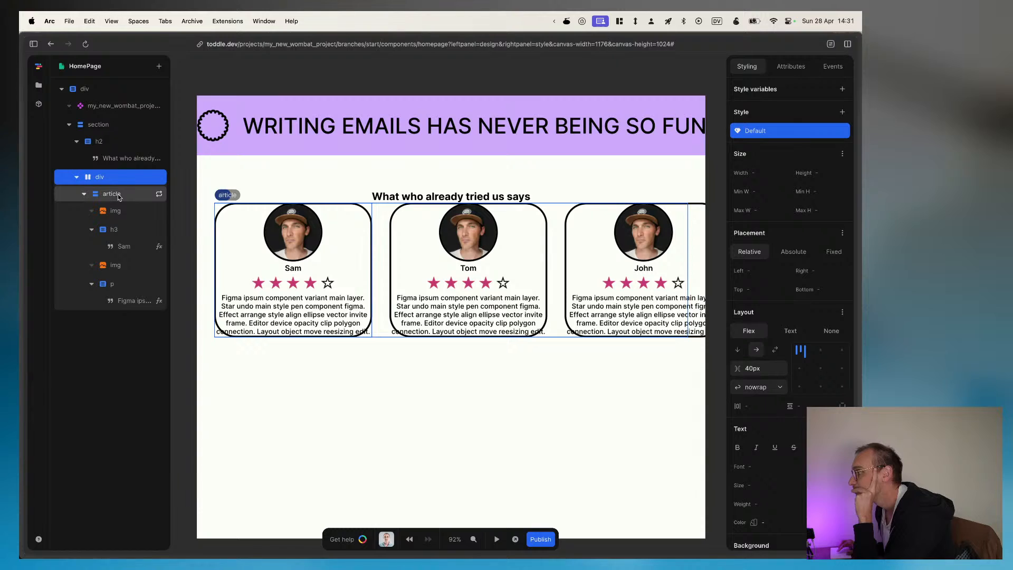
{"action": "left_click", "coordinate": [540, 540]}
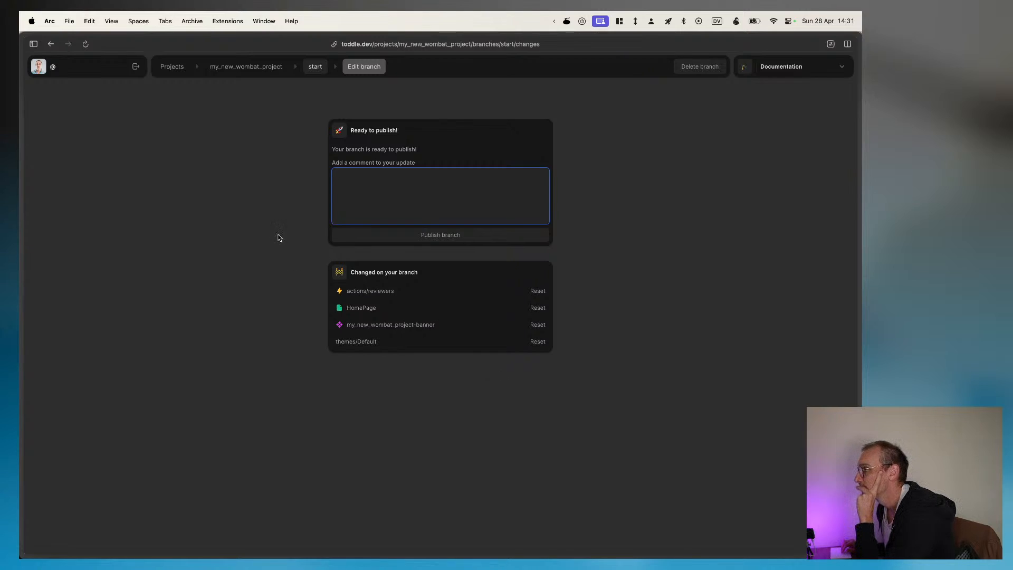
{"action": "left_click", "coordinate": [315, 68]}
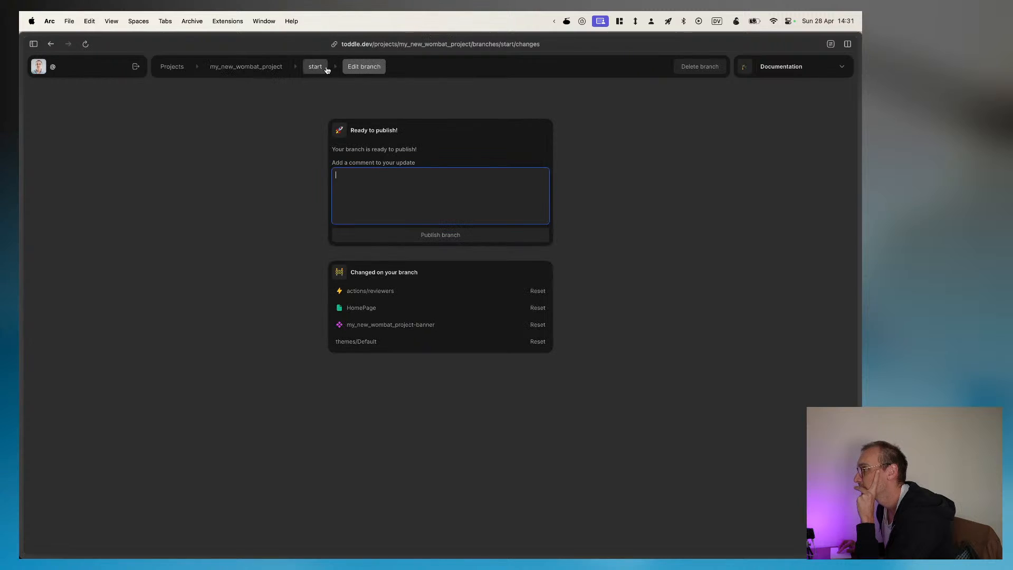
{"action": "left_click", "coordinate": [377, 70]}
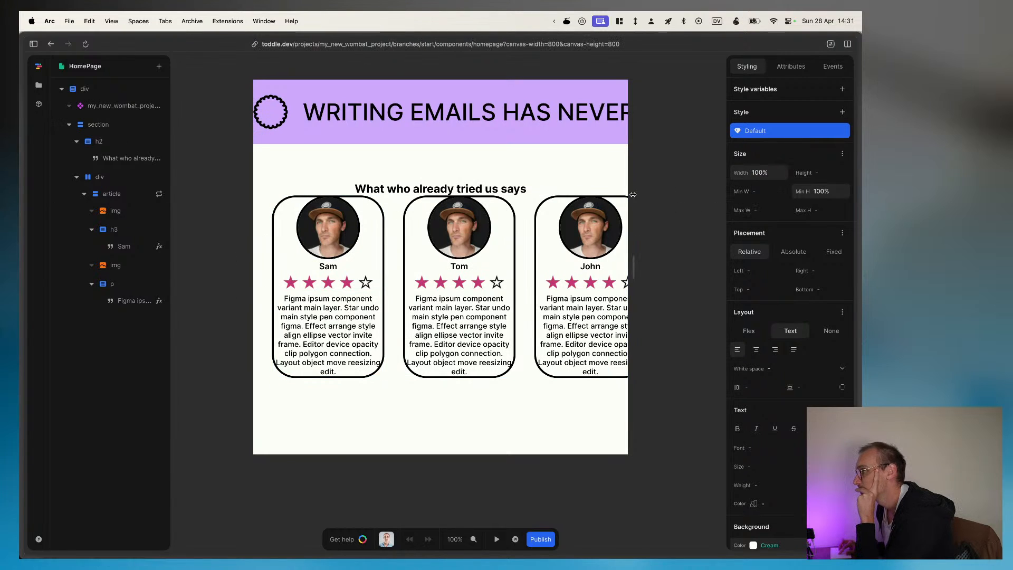
Step: Widen the home page canvas to about 1172px and run the page in test mode
{"action": "left_click_drag", "start_coordinate": [632, 195], "coordinate": [719, 190]}
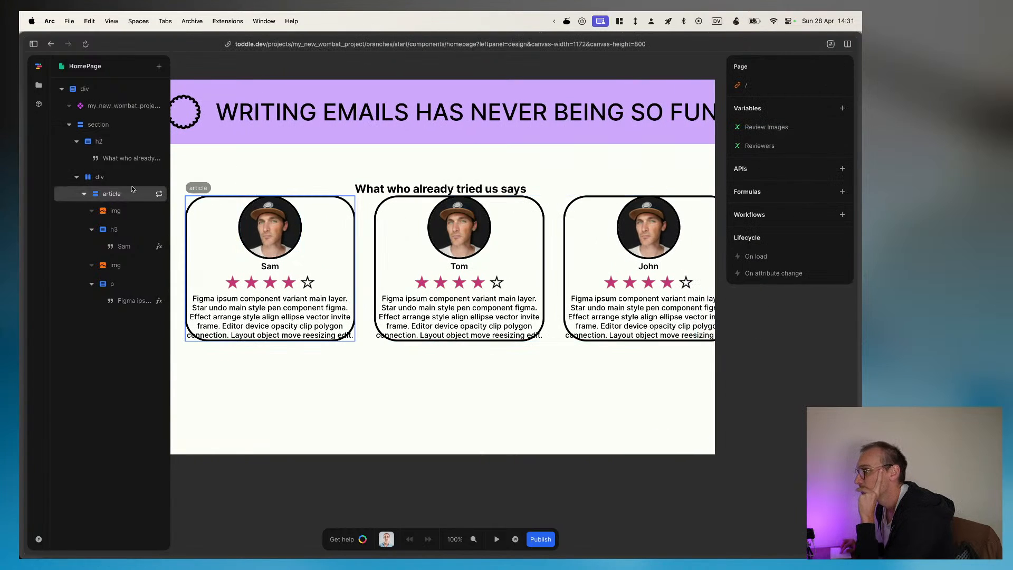
{"action": "left_click", "coordinate": [114, 200]}
{"action": "left_click", "coordinate": [497, 538]}
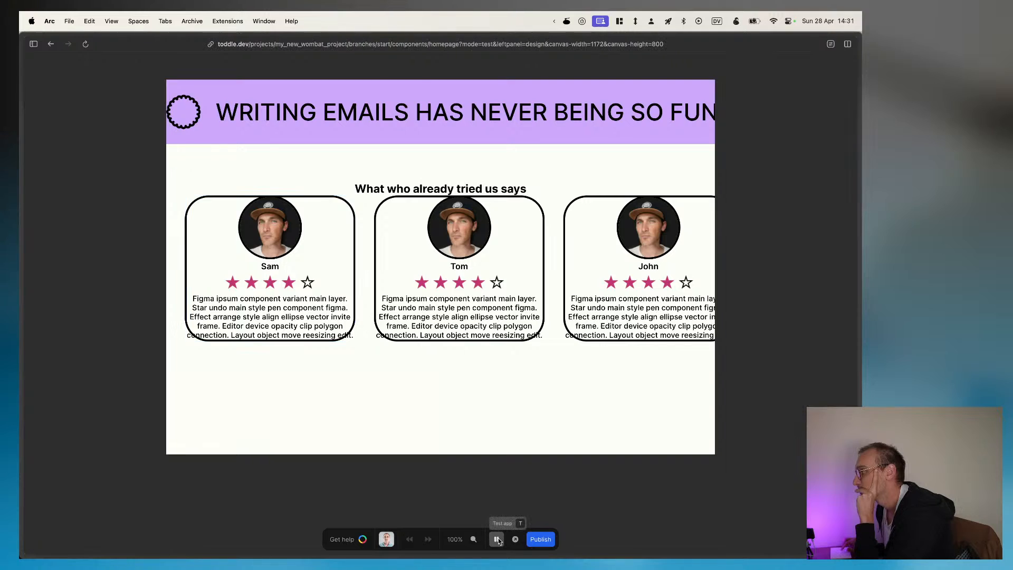
Step: Inspect the first review card in the browser's developer tools and locate its container in the element tree
{"action": "right_click", "coordinate": [346, 278]}
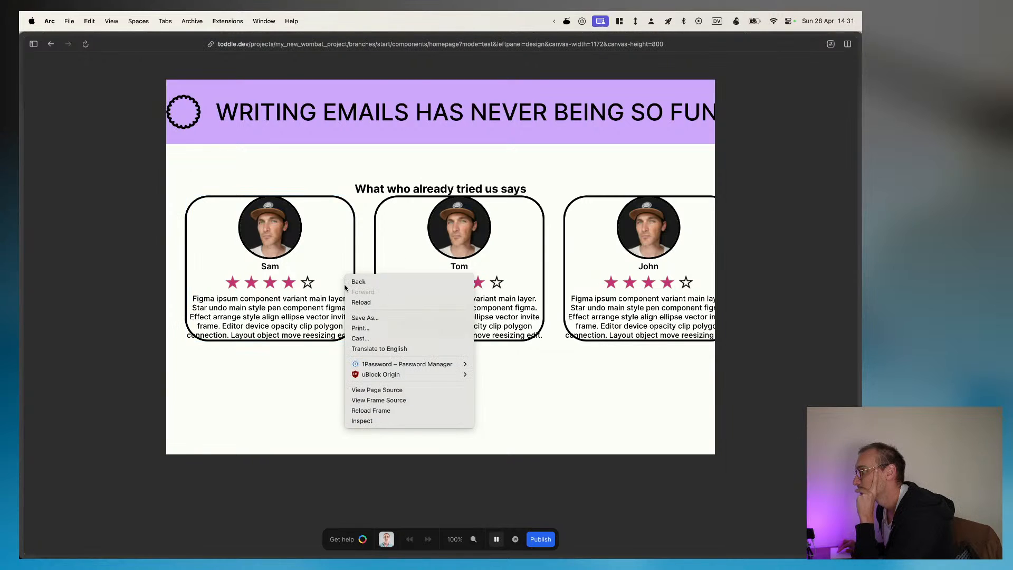
{"action": "left_click", "coordinate": [366, 422]}
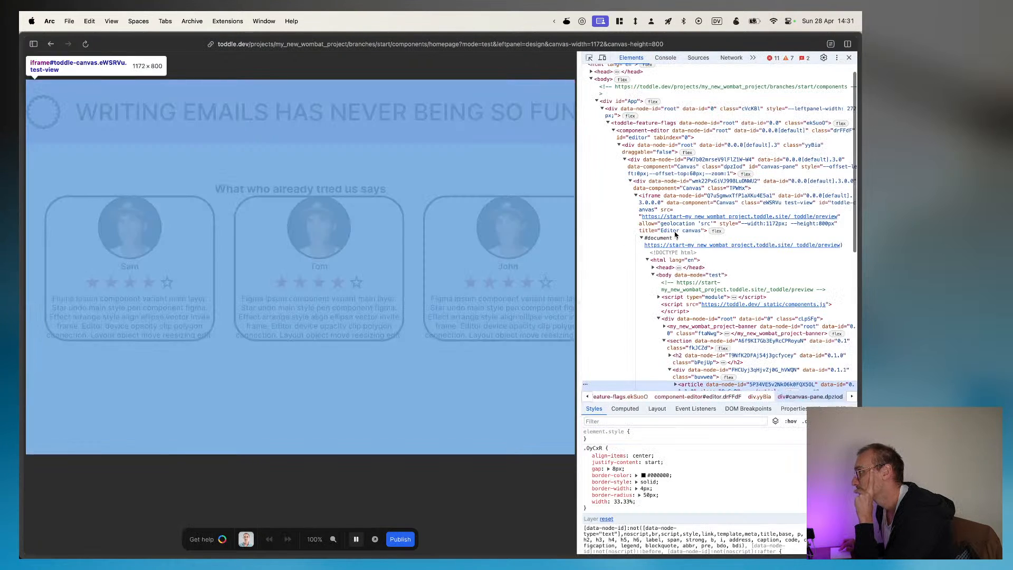
{"action": "scroll", "coordinate": [678, 321], "scroll_direction": "down", "scroll_amount": 3}
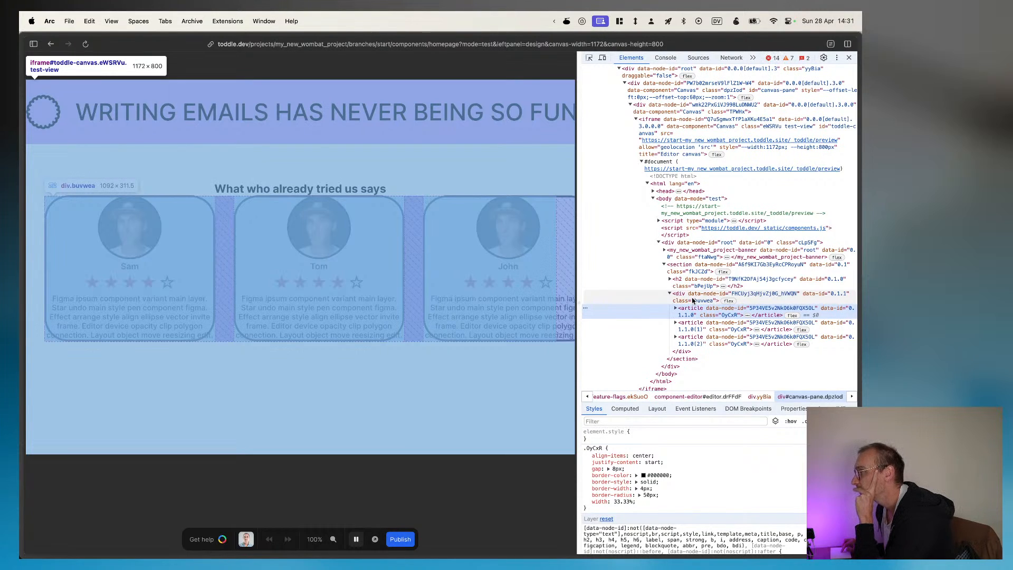
Step: Try box-sizing border-box and content-box as inline styles on the div wrapping the review articles, and disable the property
{"action": "left_click", "coordinate": [693, 300]}
{"action": "left_click", "coordinate": [619, 442]}
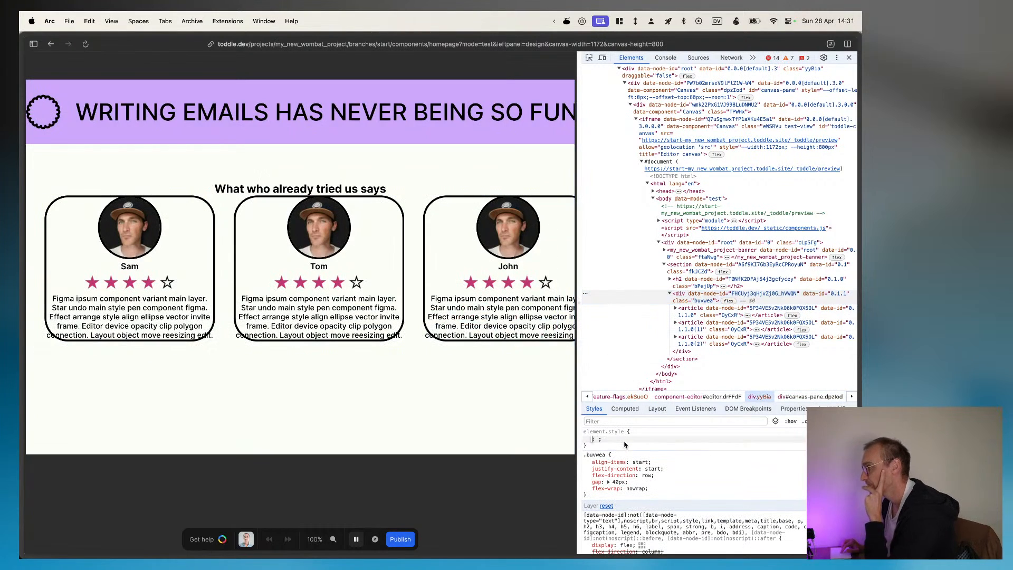
{"action": "type", "text": "box"}
{"action": "key", "text": "Tab"}
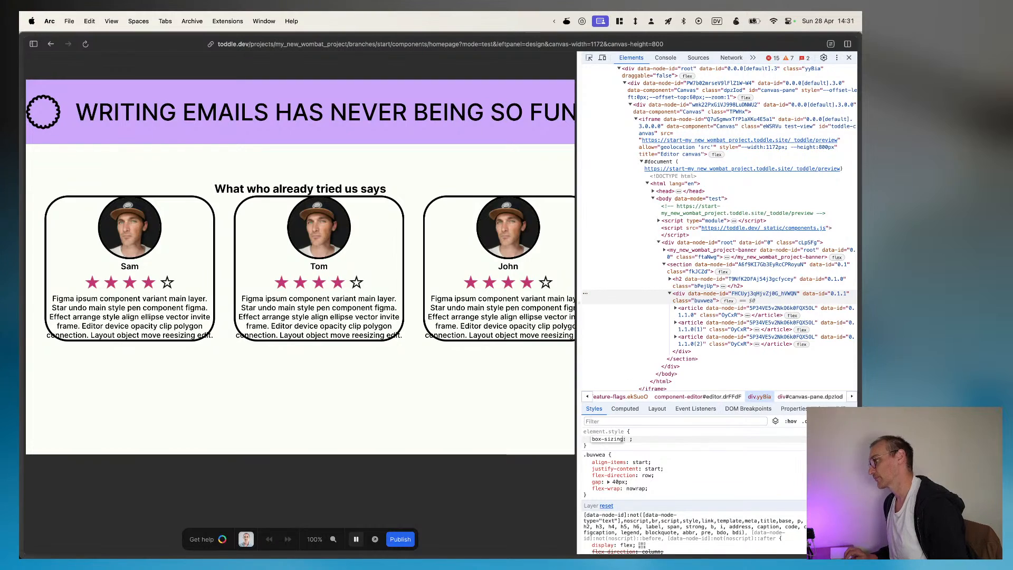
{"action": "type", "text": "border"}
{"action": "key", "text": "Right"}
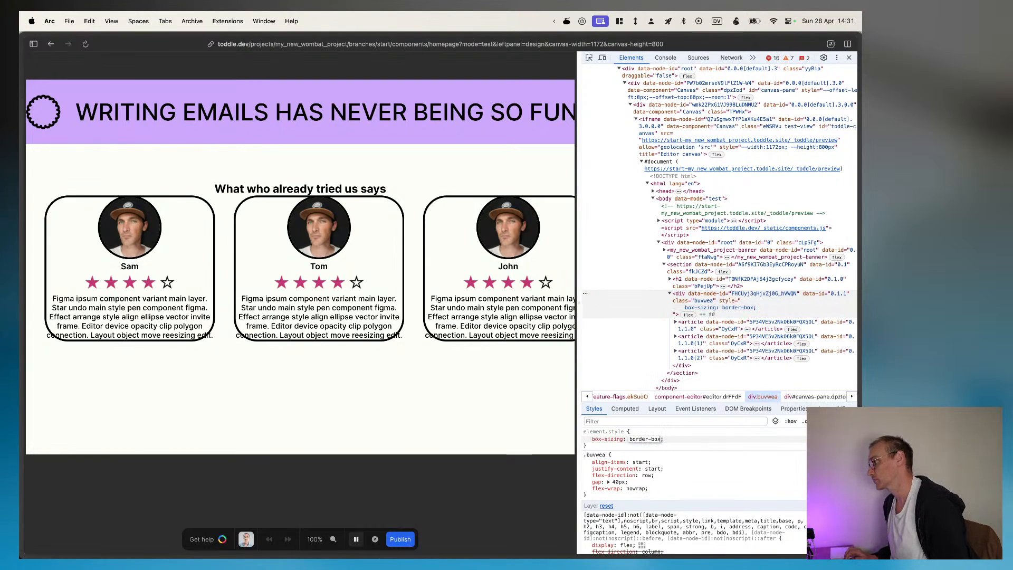
{"action": "key", "text": "super+a"}
{"action": "type", "text": "content-box"}
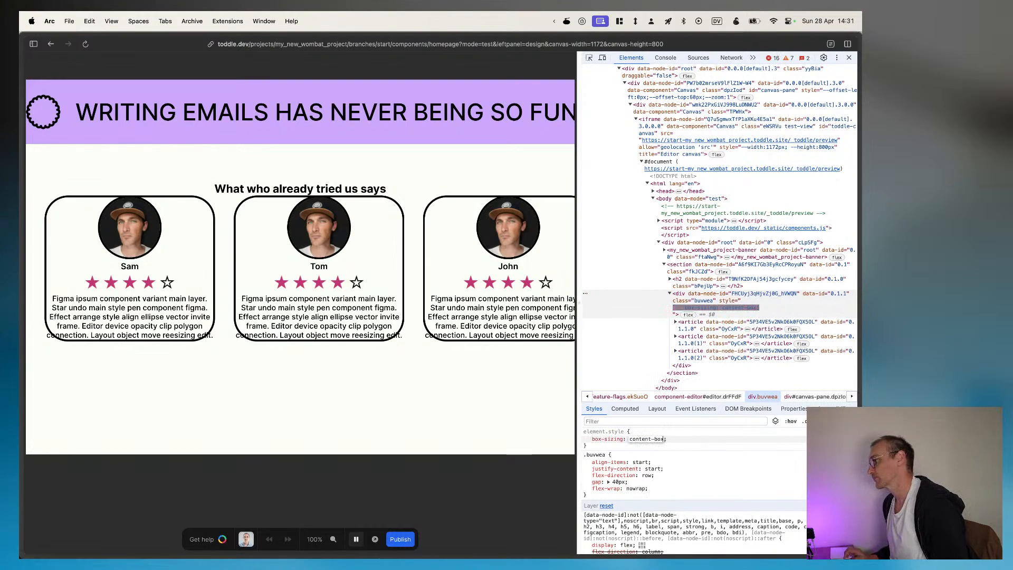
{"action": "key", "text": "Return"}
{"action": "left_click", "coordinate": [587, 439]}
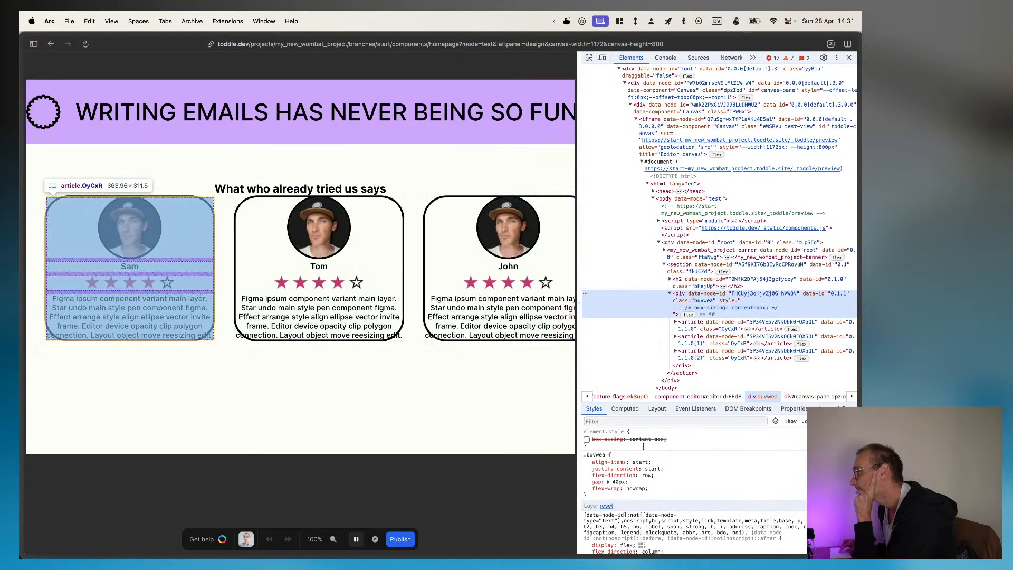
Step: Examine the default flex and box-sizing CSS rules applied to the wrapper div and the first review article
{"action": "scroll", "coordinate": [679, 494], "scroll_direction": "down", "scroll_amount": 3}
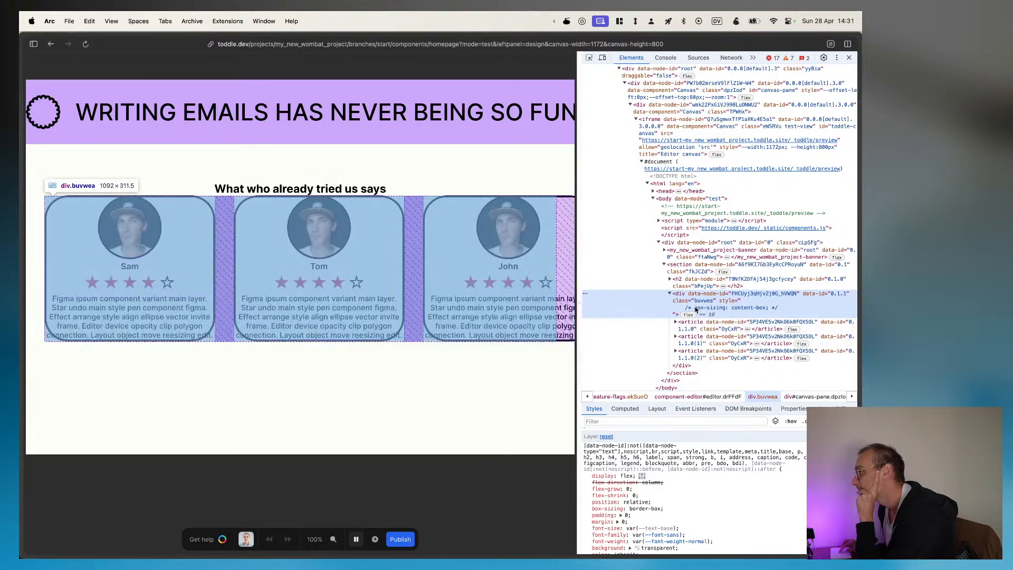
{"action": "left_click", "coordinate": [695, 328]}
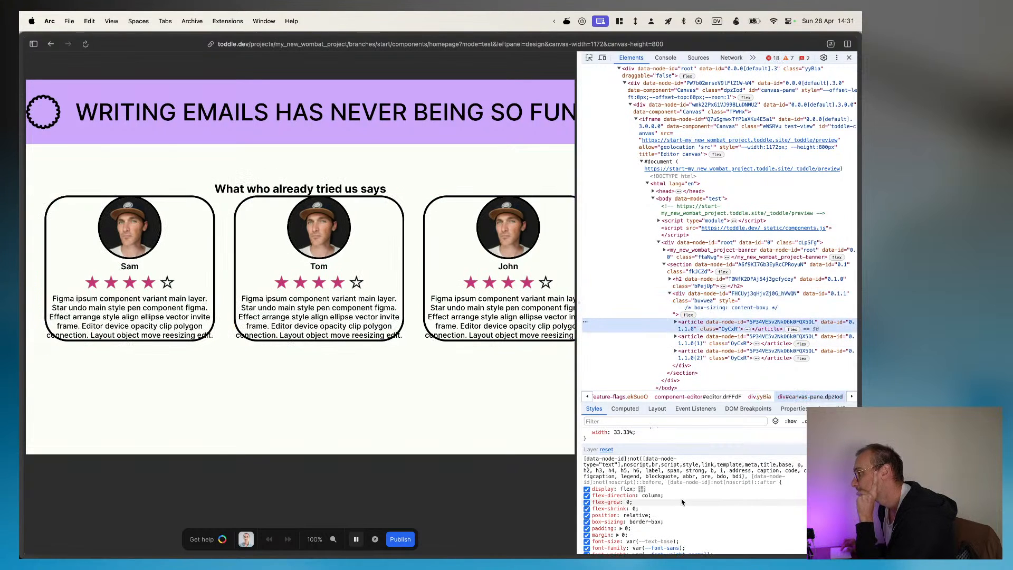
{"action": "scroll", "coordinate": [682, 501], "scroll_direction": "down", "scroll_amount": 1}
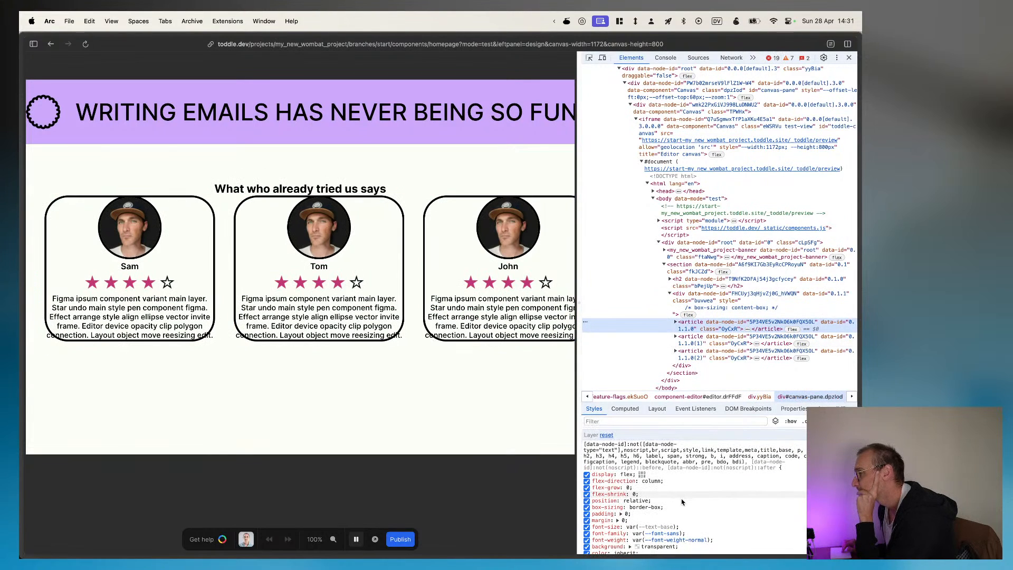
{"action": "left_click", "coordinate": [663, 499]}
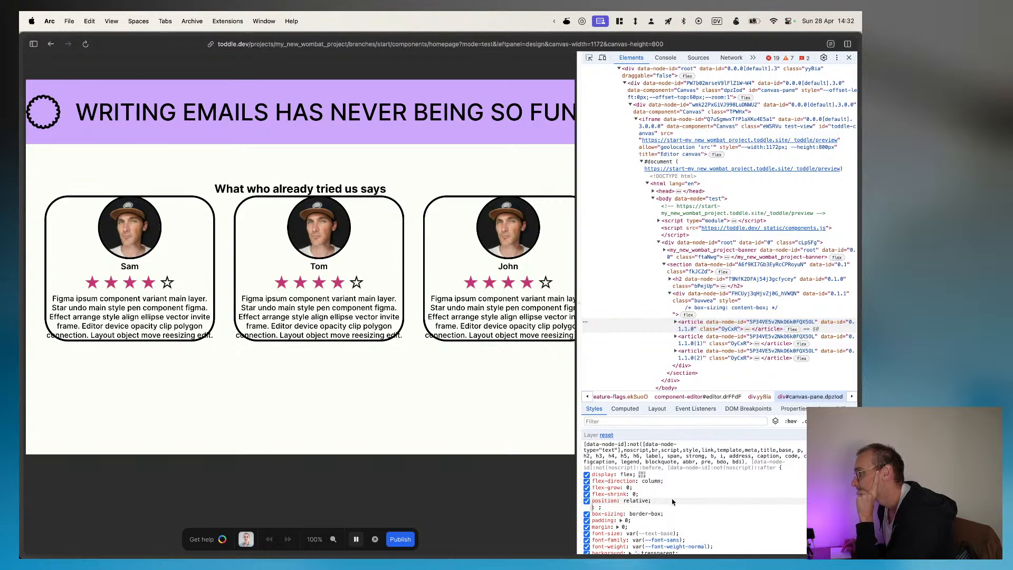
{"action": "left_click", "coordinate": [416, 379]}
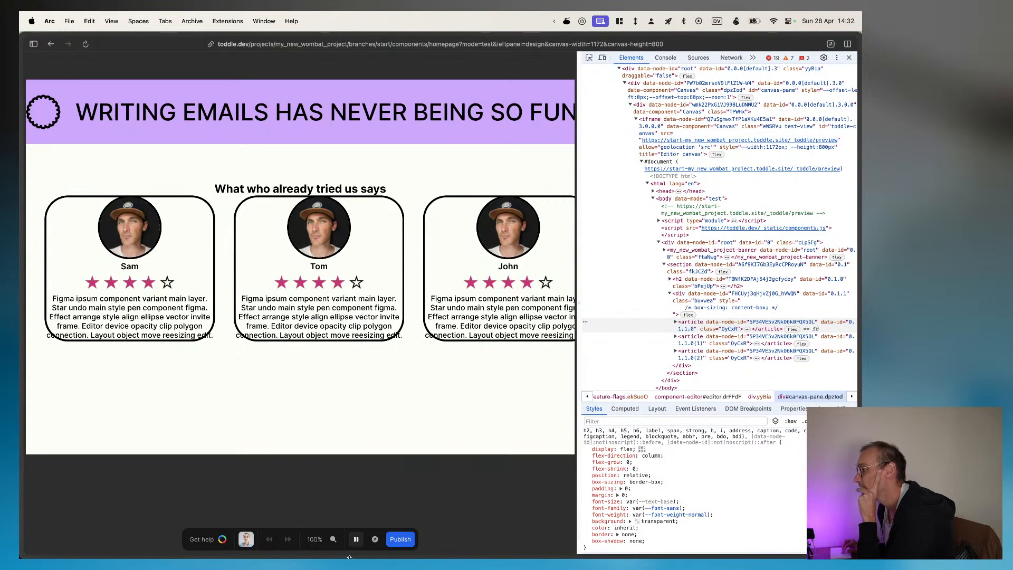
Step: Leave test mode and close the developer tools
{"action": "left_click", "coordinate": [355, 539]}
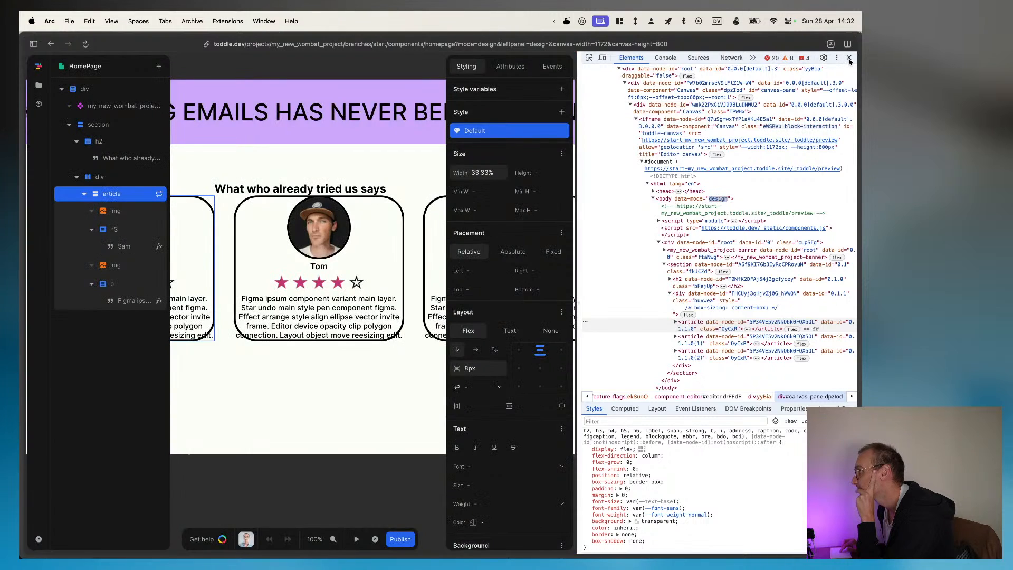
{"action": "key", "text": "super+alt+i"}
{"action": "scroll", "coordinate": [468, 315], "scroll_direction": "down", "scroll_amount": 4}
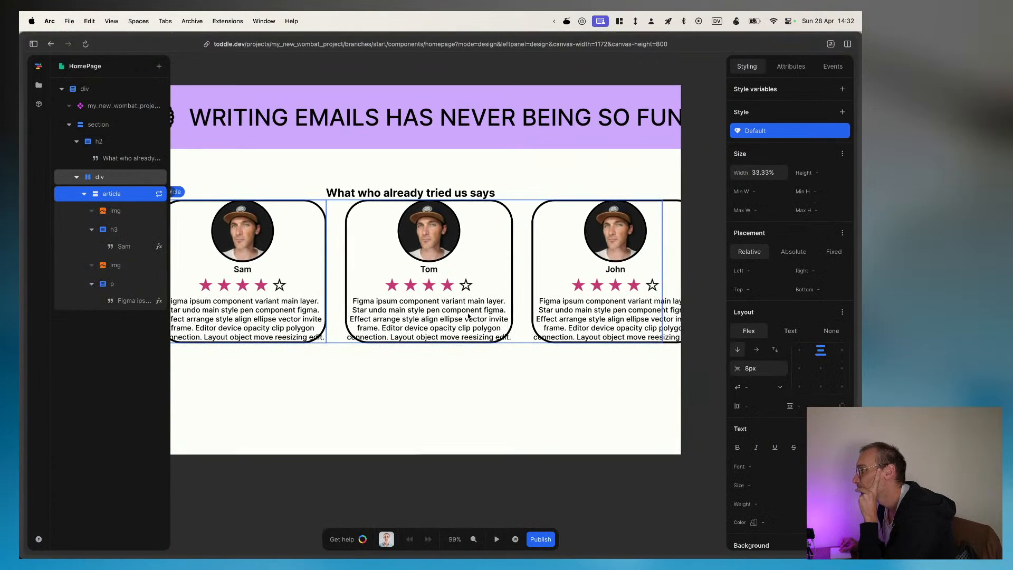
Step: Try the Text layout on the review article, and return it to a top-centred vertical Flex layout with an 8px gap
{"action": "scroll", "coordinate": [468, 315], "scroll_direction": "down", "scroll_amount": 1}
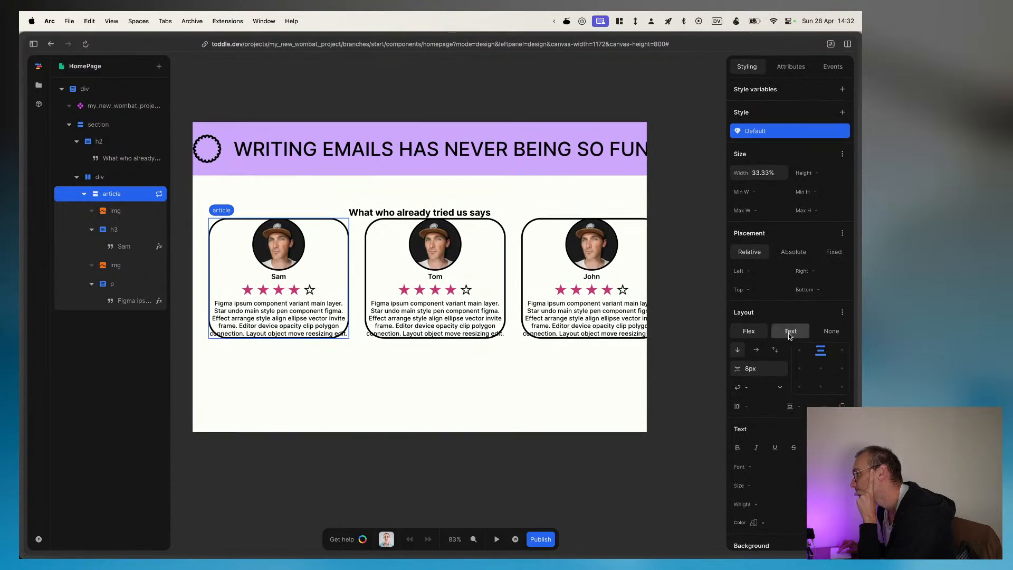
{"action": "scroll", "coordinate": [789, 493], "scroll_direction": "down", "scroll_amount": 6}
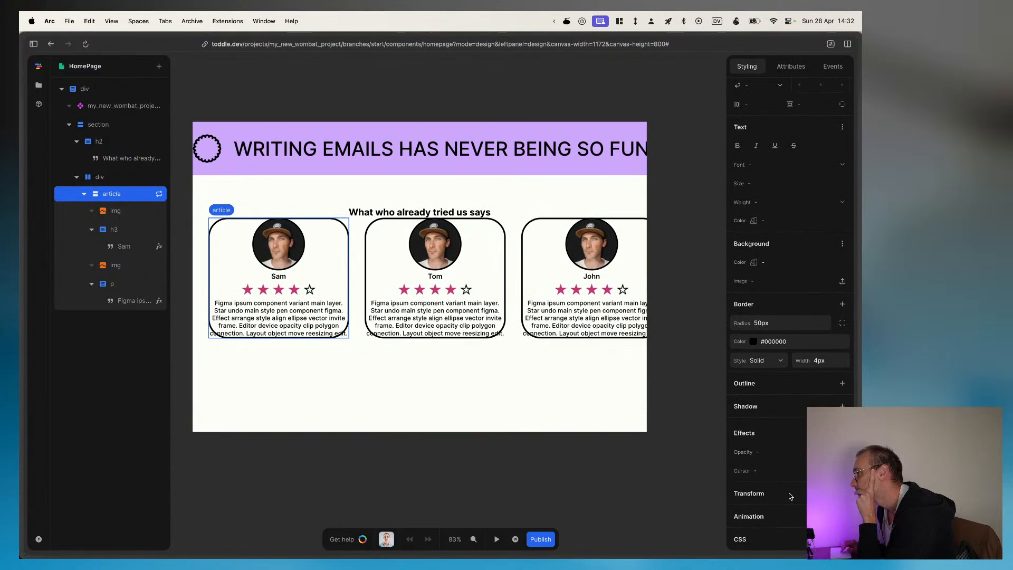
{"action": "scroll", "coordinate": [789, 492], "scroll_direction": "up", "scroll_amount": 4}
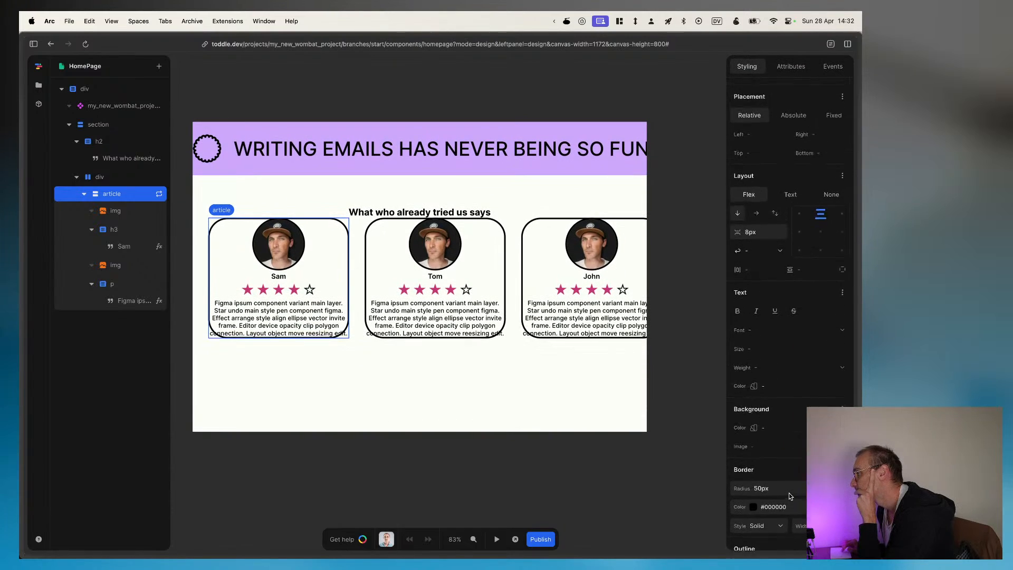
{"action": "scroll", "coordinate": [789, 495], "scroll_direction": "up", "scroll_amount": 3}
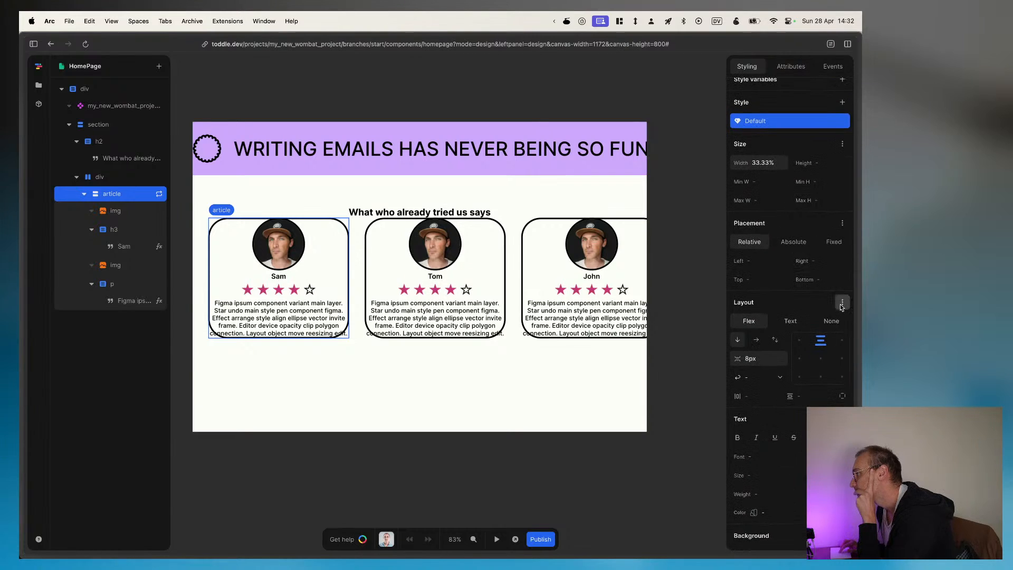
{"action": "left_click", "coordinate": [786, 321]}
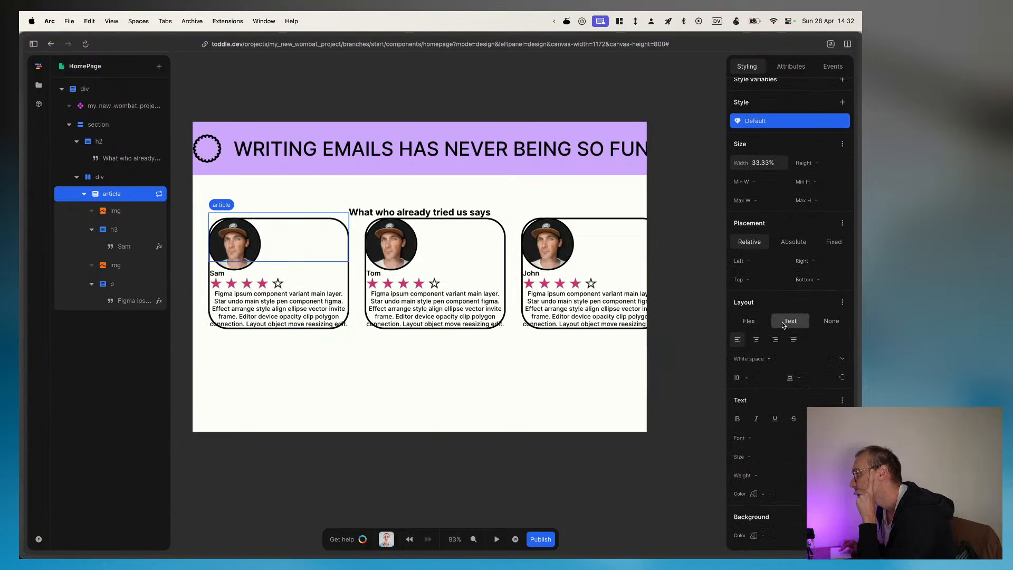
{"action": "right_click", "coordinate": [753, 322]}
{"action": "left_click", "coordinate": [753, 322]}
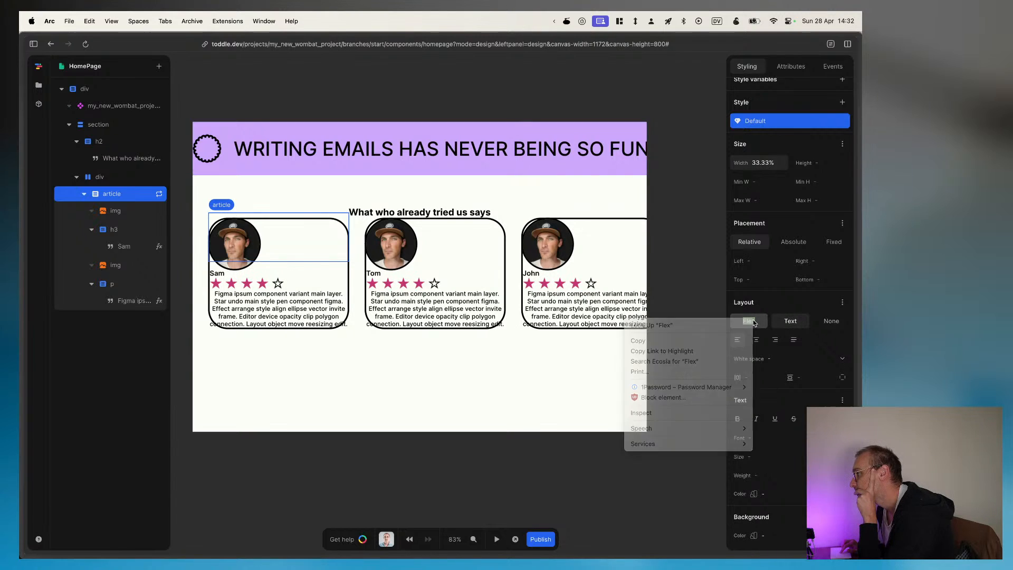
{"action": "left_click", "coordinate": [753, 323]}
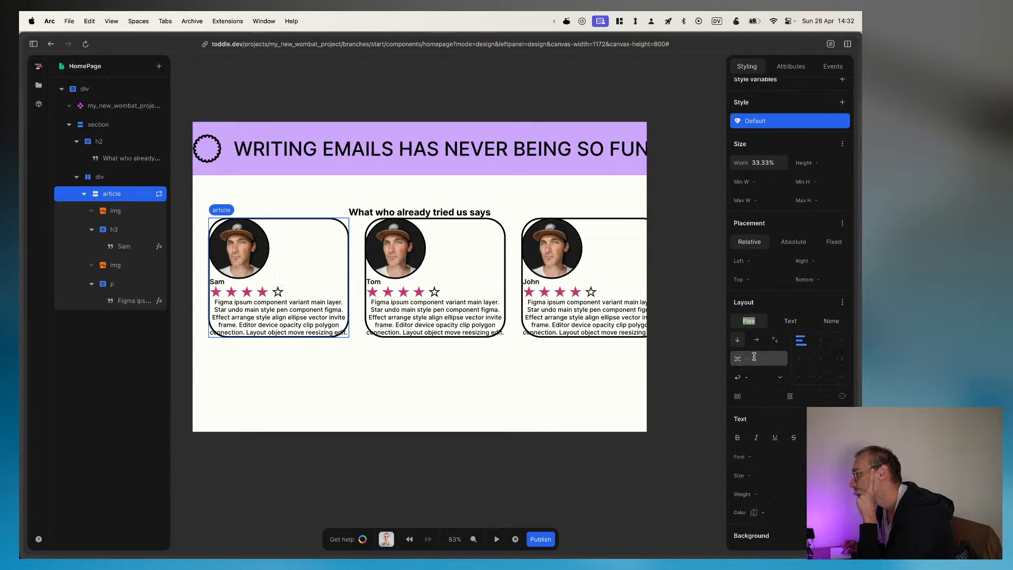
{"action": "left_click", "coordinate": [820, 340]}
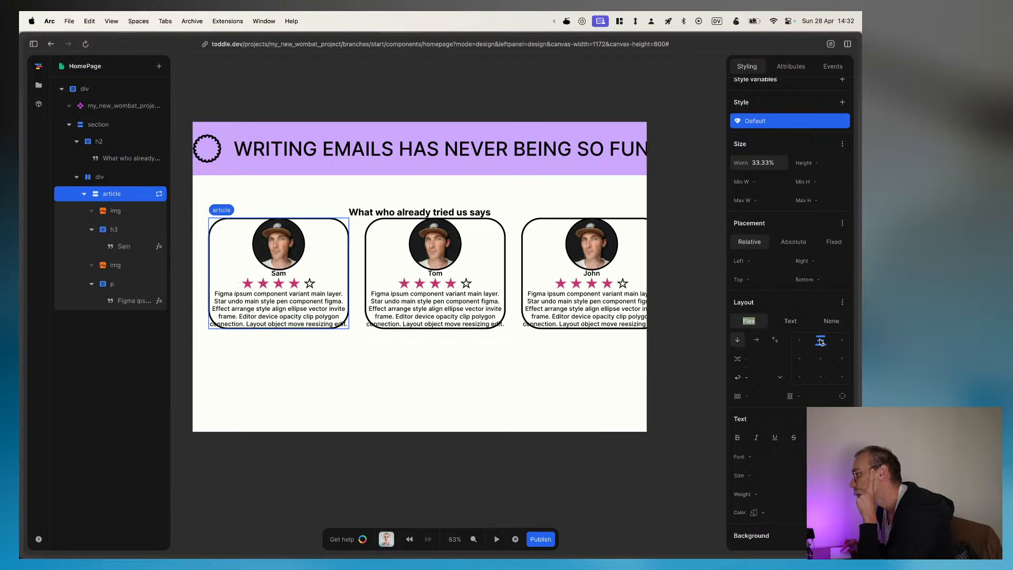
{"action": "left_click", "coordinate": [760, 358]}
{"action": "type", "text": "8"}
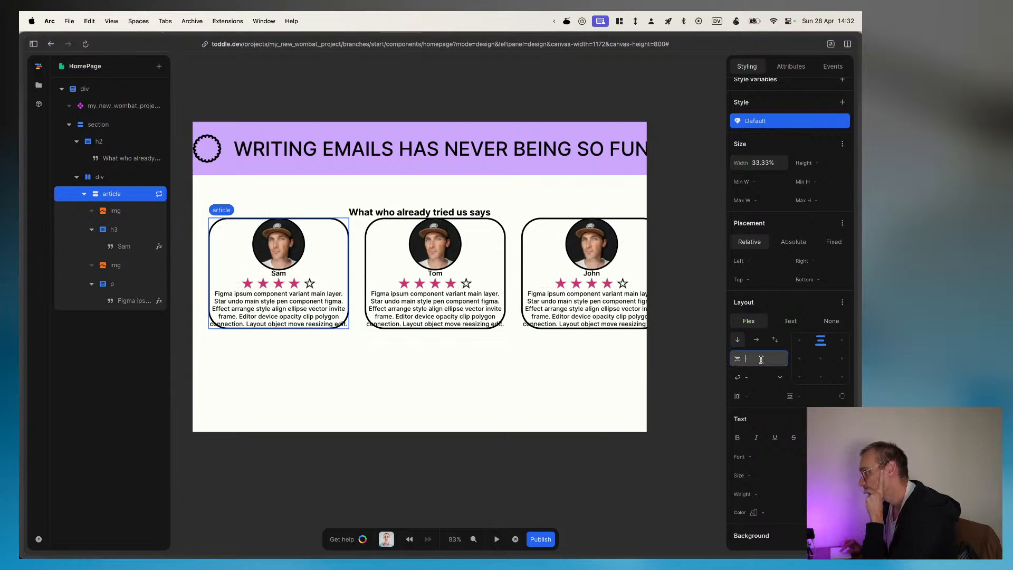
{"action": "key", "text": "Return"}
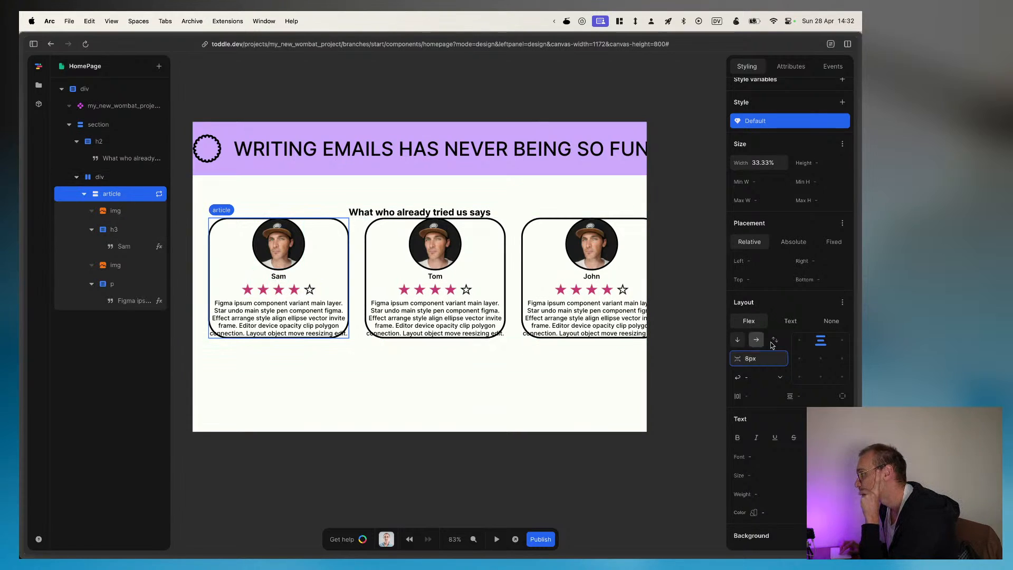
{"action": "left_click", "coordinate": [842, 224]}
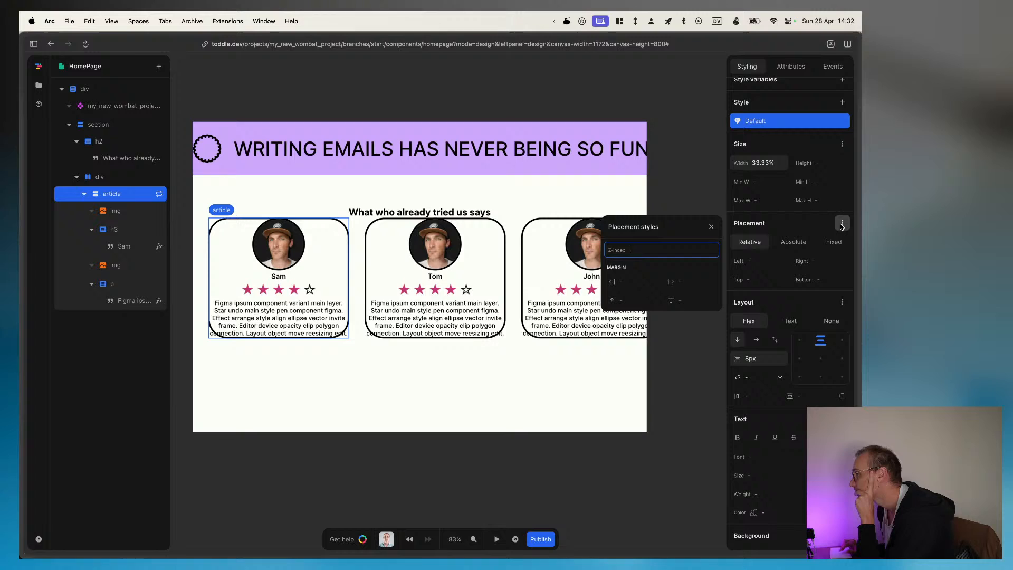
{"action": "left_click", "coordinate": [631, 301]}
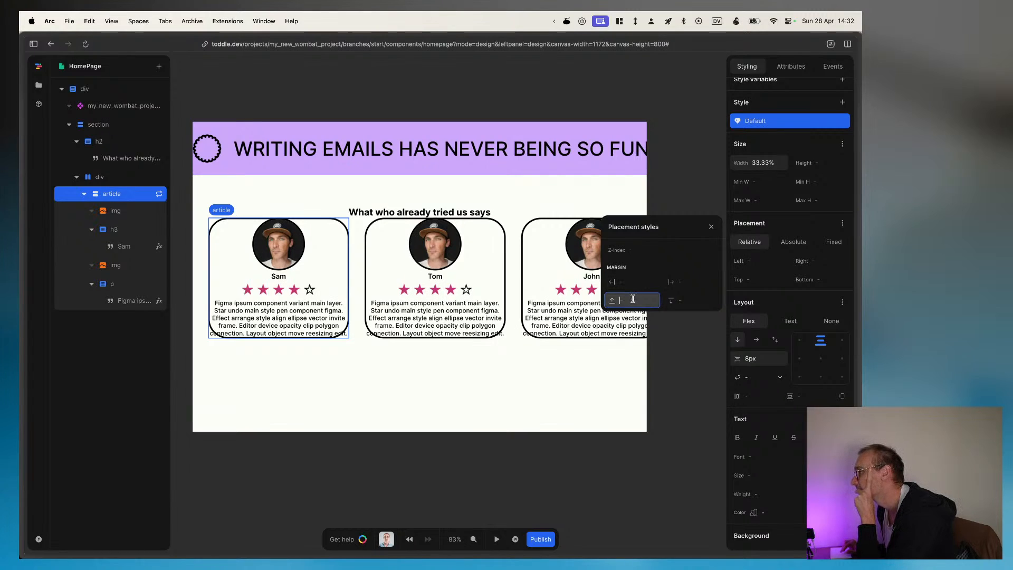
{"action": "left_click", "coordinate": [96, 196]}
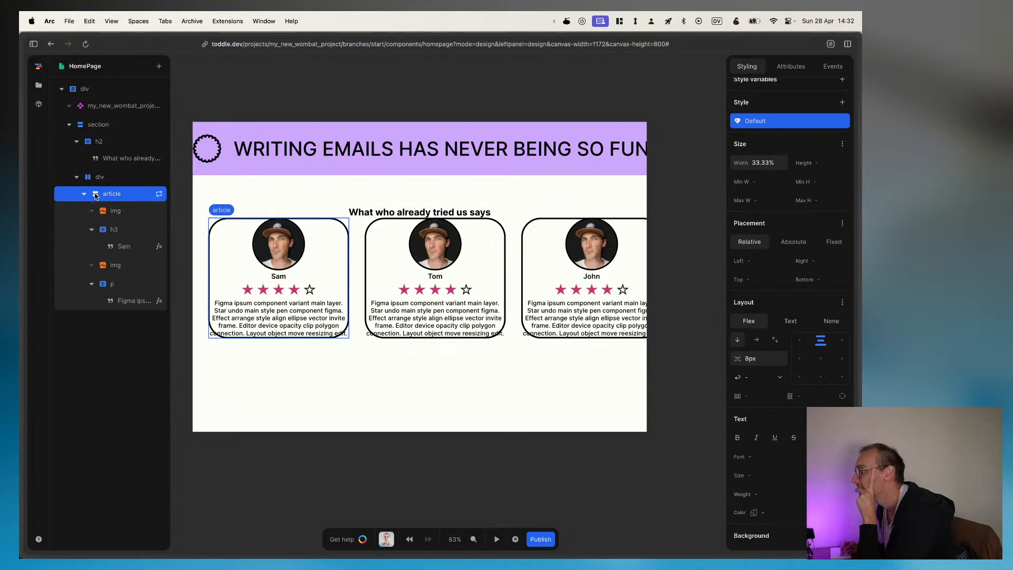
Step: Give the review article 16px of vertical padding and 16px of horizontal padding
{"action": "left_click", "coordinate": [815, 397]}
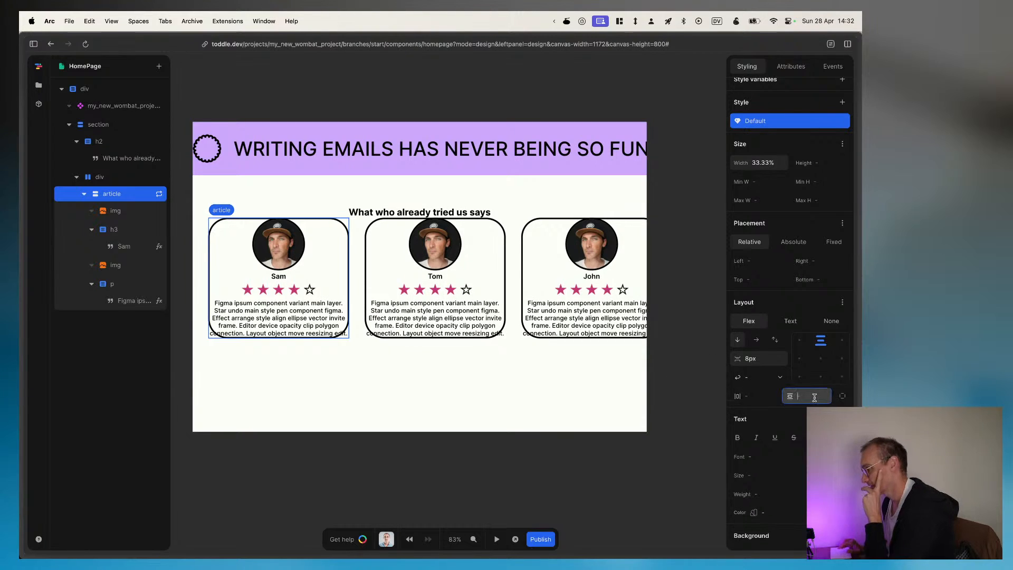
{"action": "type", "text": "8px"}
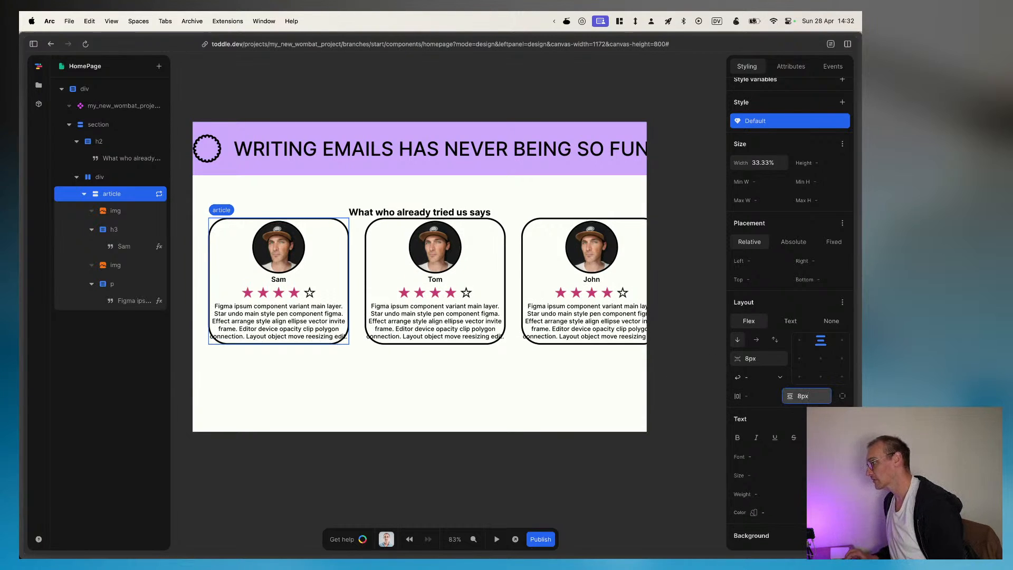
{"action": "type", "text": "16px"}
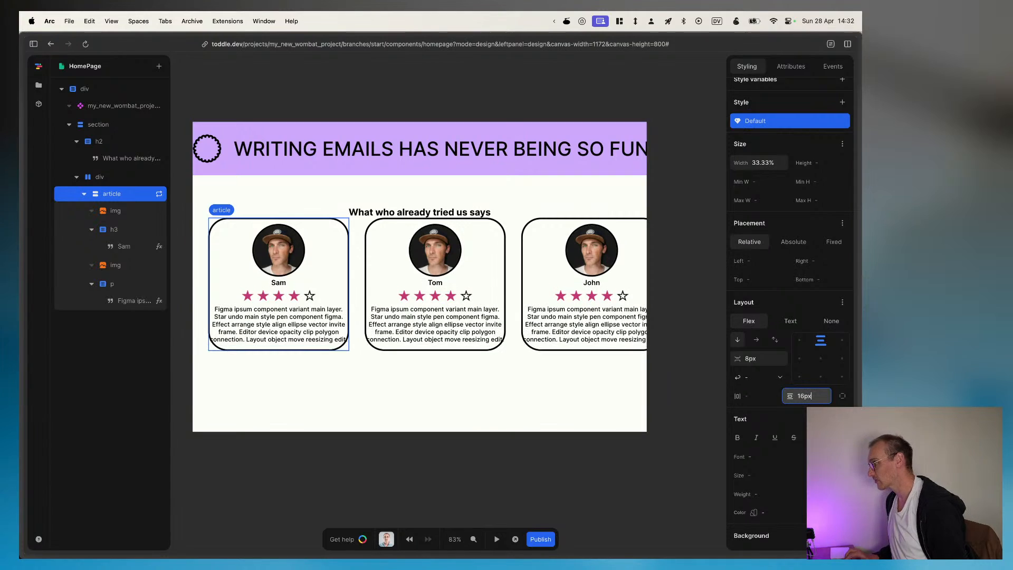
{"action": "left_click", "coordinate": [763, 399]}
{"action": "type", "text": "16"}
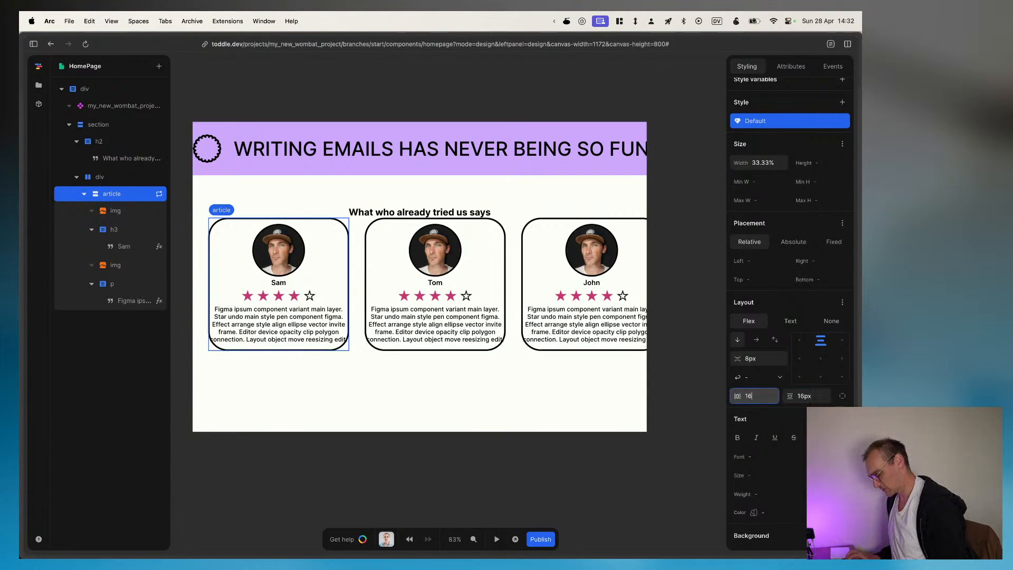
{"action": "type", "text": "px"}
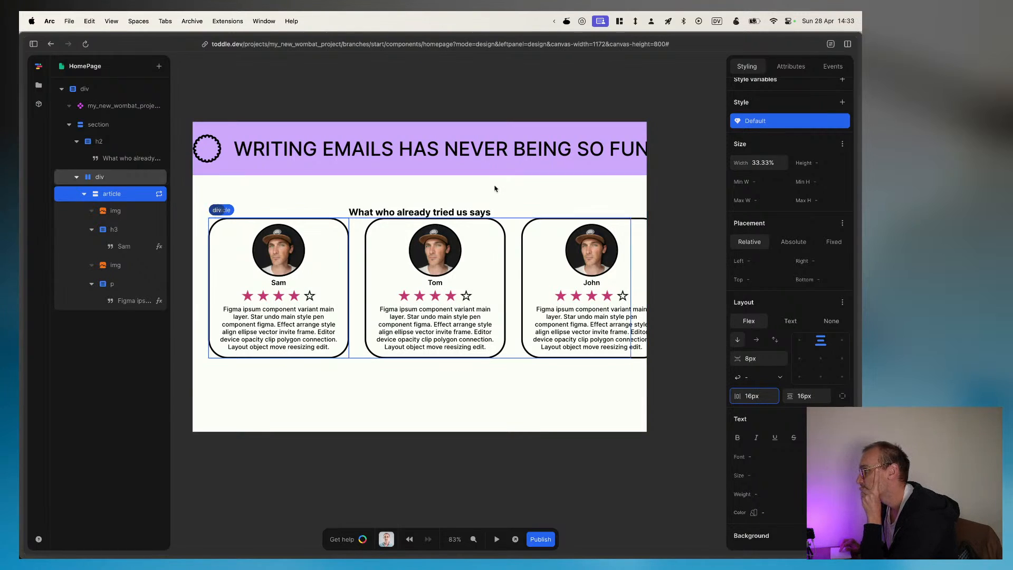
Step: Set the review article's max width to 33.33% and its width to 100%
{"action": "left_click", "coordinate": [101, 177]}
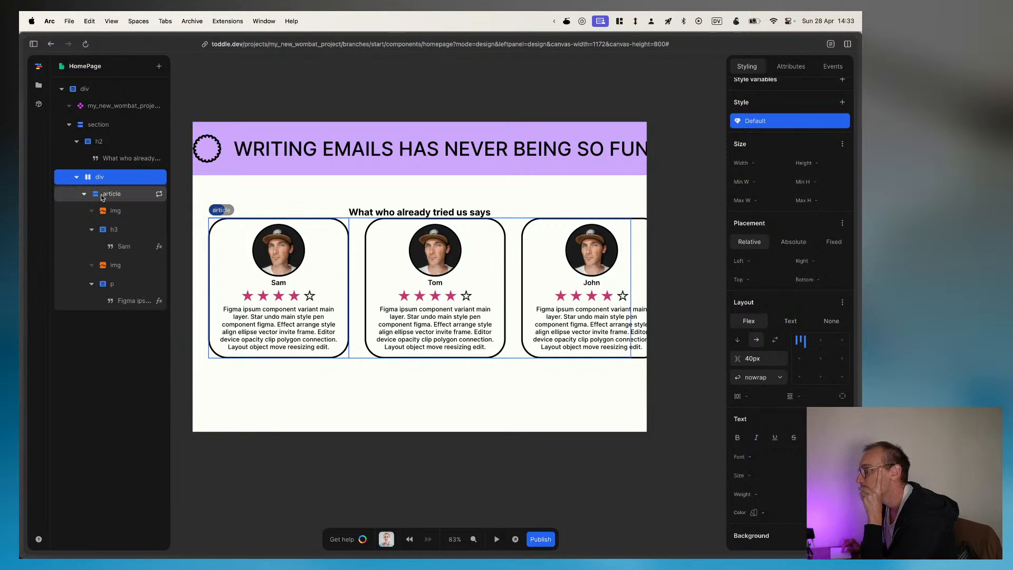
{"action": "left_click", "coordinate": [102, 195]}
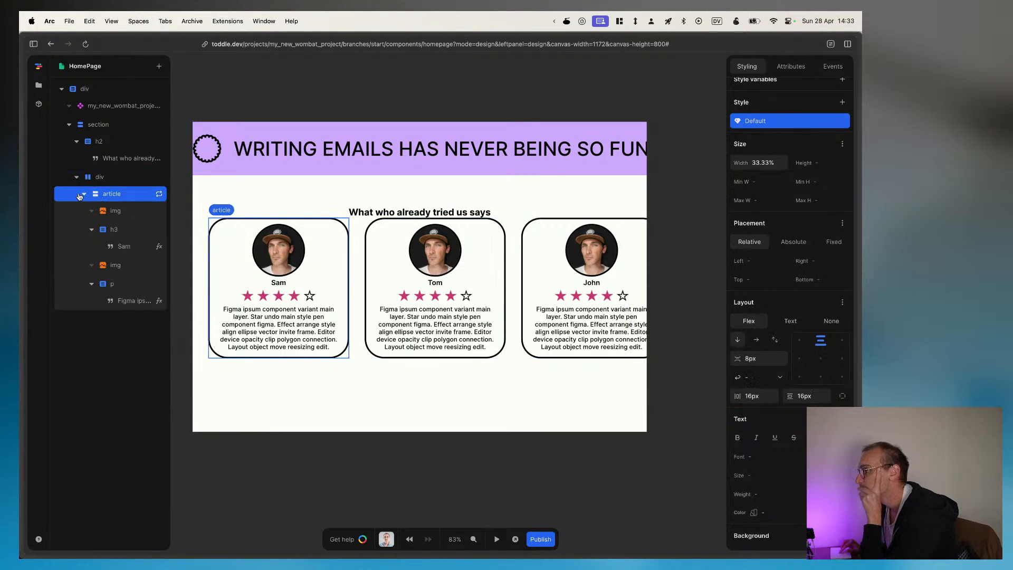
{"action": "left_click", "coordinate": [83, 194]}
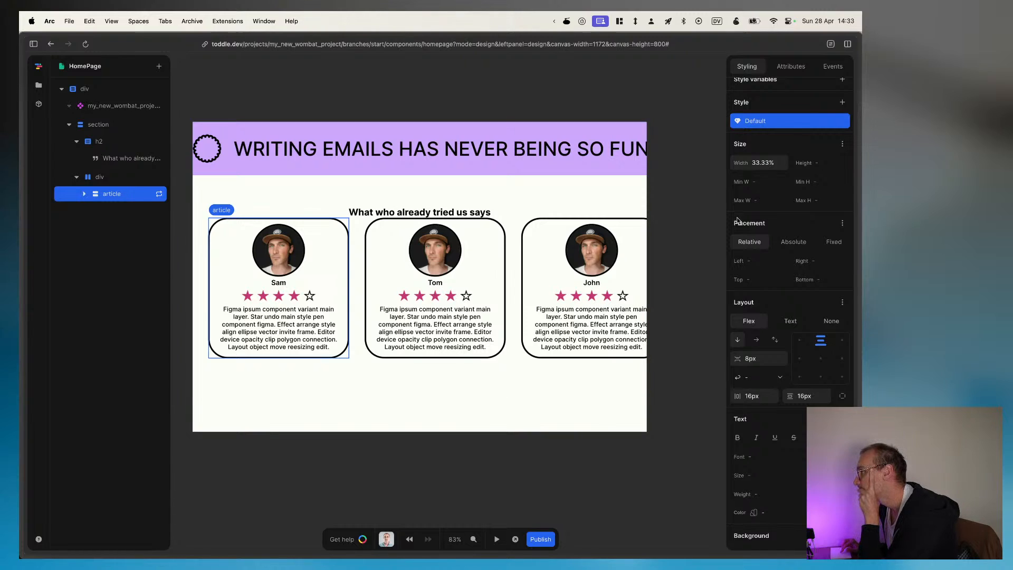
{"action": "left_click", "coordinate": [765, 200]}
{"action": "left_click", "coordinate": [773, 163]}
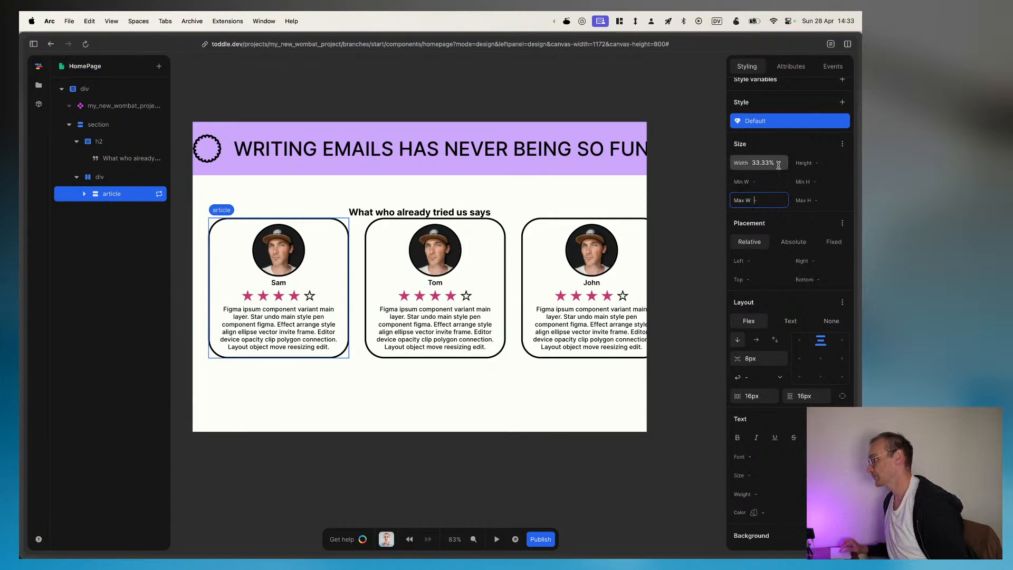
{"action": "key", "text": "Tab"}
{"action": "key", "text": "Tab"}
{"action": "key", "text": "Tab"}
{"action": "key", "text": "Tab"}
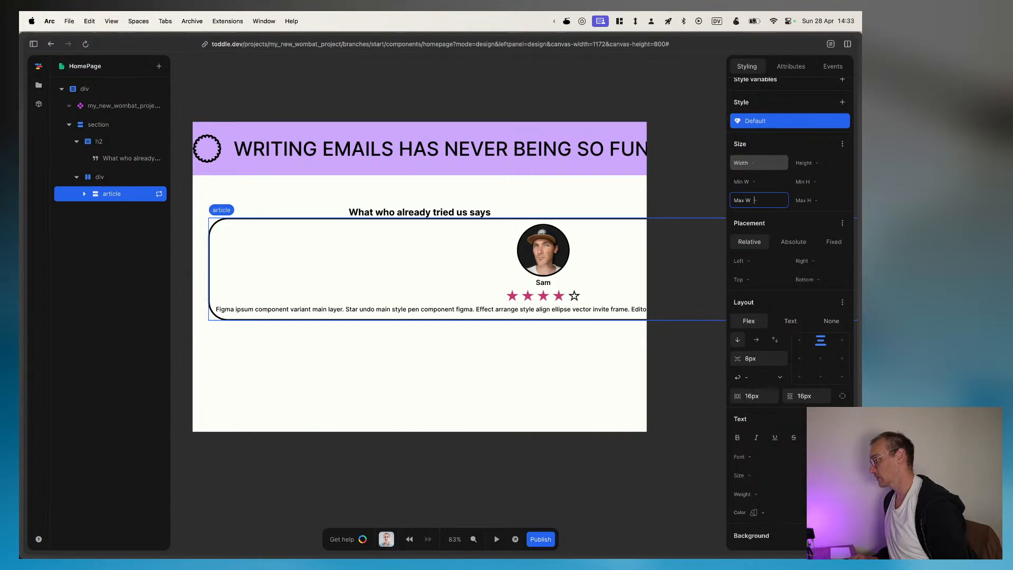
{"action": "key", "text": "Tab"}
{"action": "key", "text": "shift+Tab"}
{"action": "key", "text": "shift+Tab"}
{"action": "key", "text": "shift+Tab"}
{"action": "key", "text": "shift+Tab"}
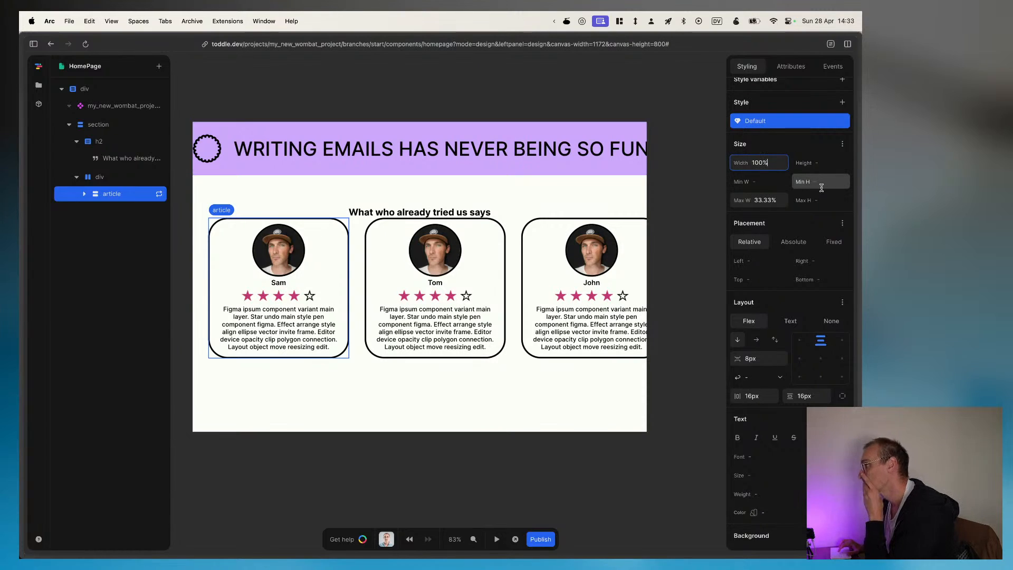
Step: Set the review article's flex grow and shrink to 1 and its flex value to 33.33% in the size styles
{"action": "left_click", "coordinate": [842, 224]}
{"action": "left_click", "coordinate": [826, 226]}
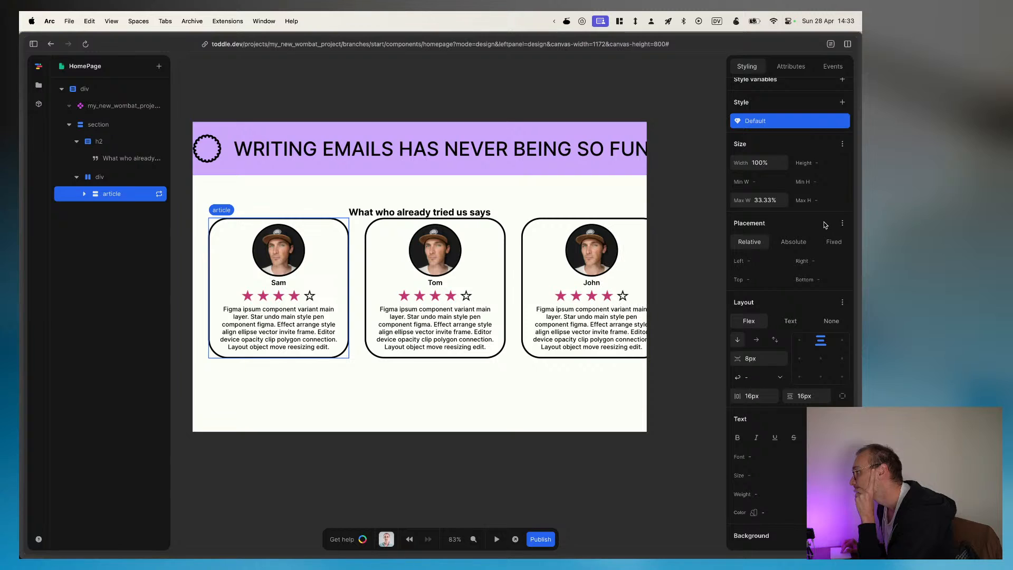
{"action": "scroll", "coordinate": [826, 225], "scroll_direction": "up", "scroll_amount": 1}
{"action": "left_click", "coordinate": [842, 153]}
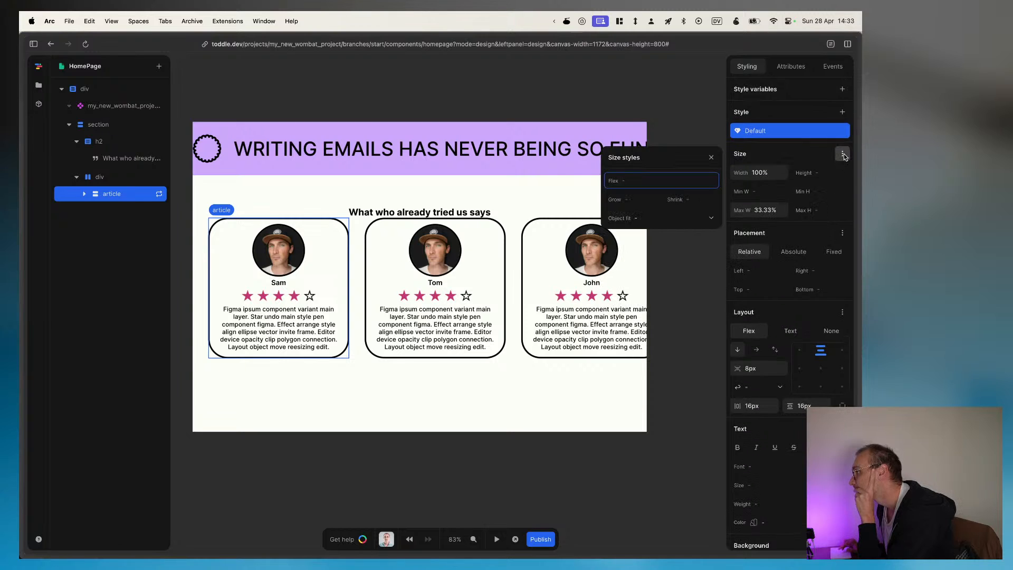
{"action": "left_click", "coordinate": [638, 202]}
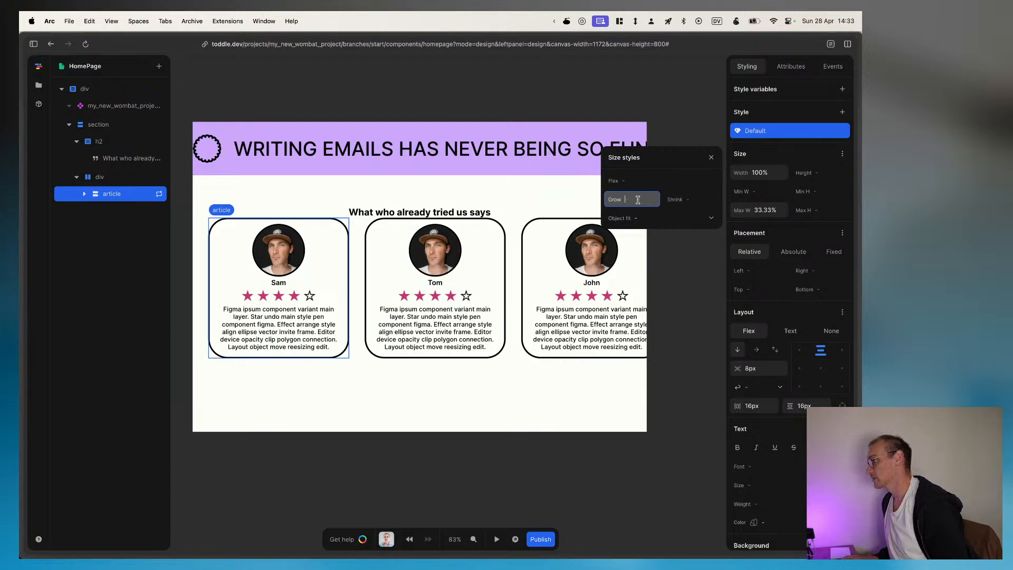
{"action": "type", "text": "1"}
{"action": "key", "text": "Tab"}
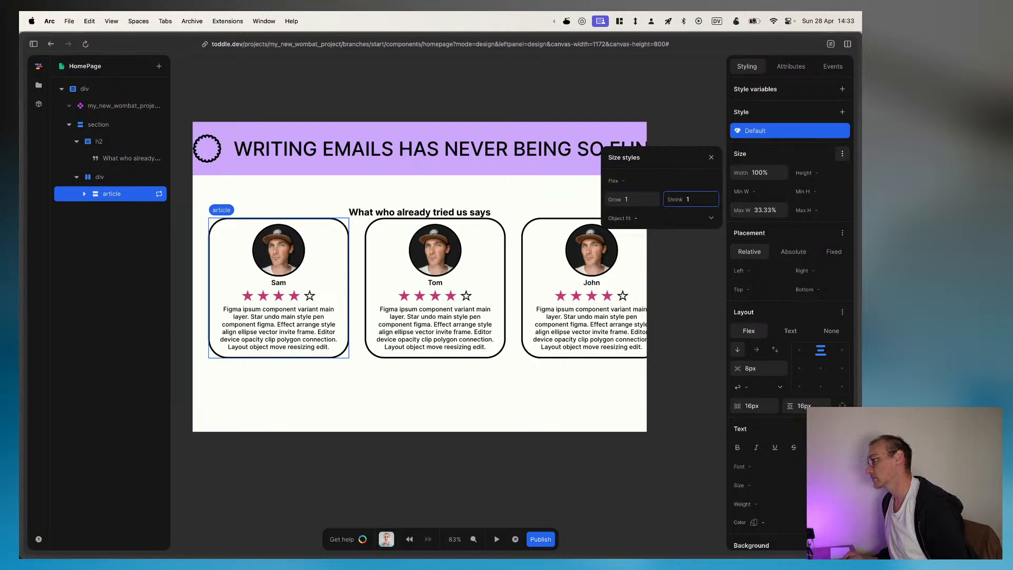
{"action": "key", "text": "Tab"}
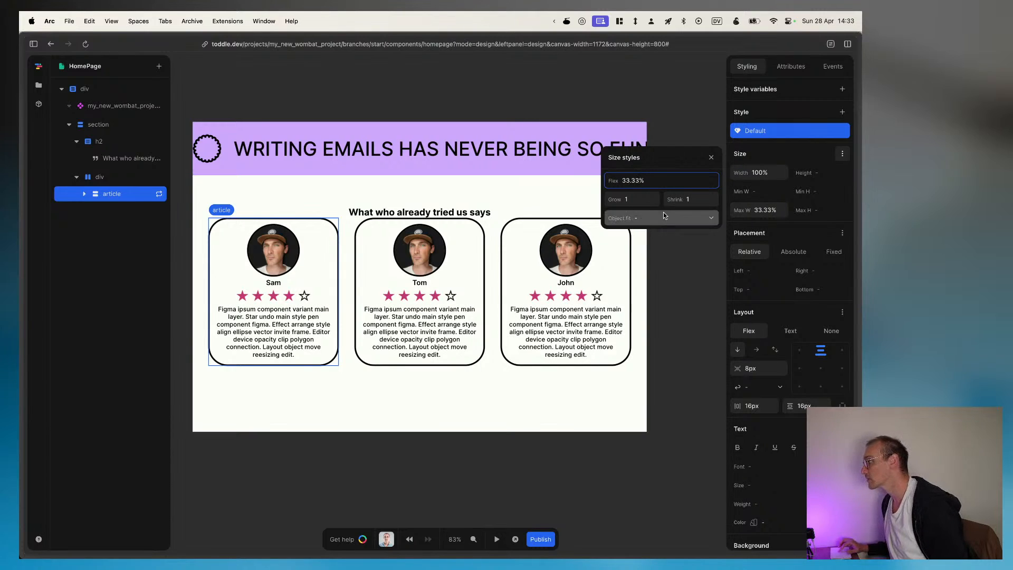
Step: Clear the review article's max width and width values, and deselect it
{"action": "left_click", "coordinate": [775, 210]}
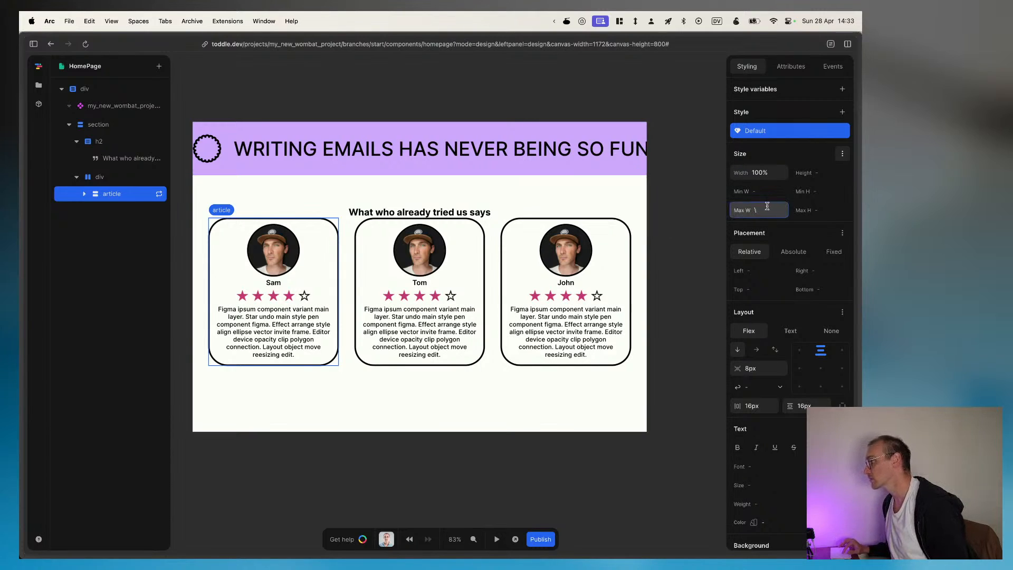
{"action": "left_click", "coordinate": [766, 174]}
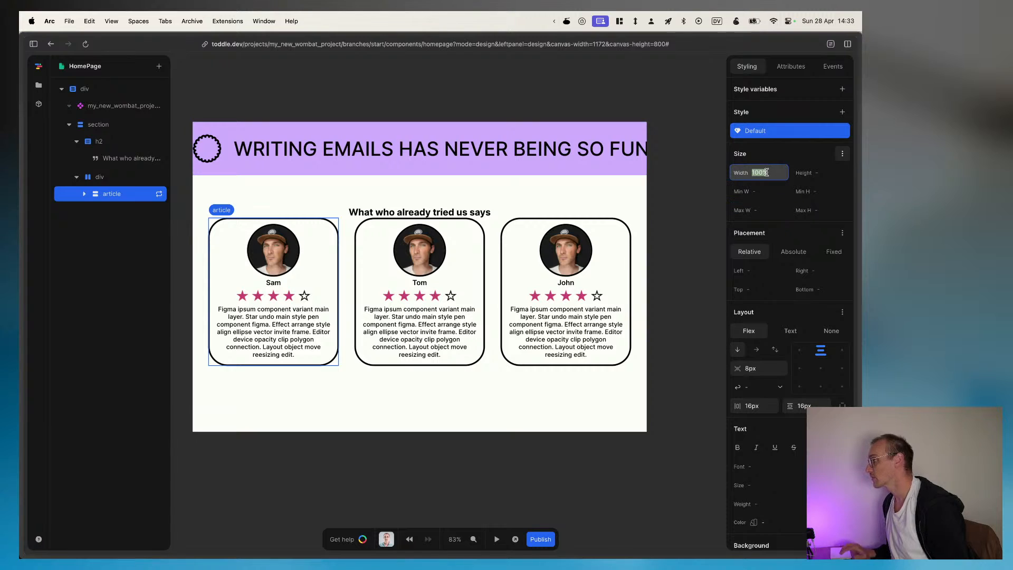
{"action": "key", "text": "BackSpace"}
{"action": "left_click", "coordinate": [580, 79]}
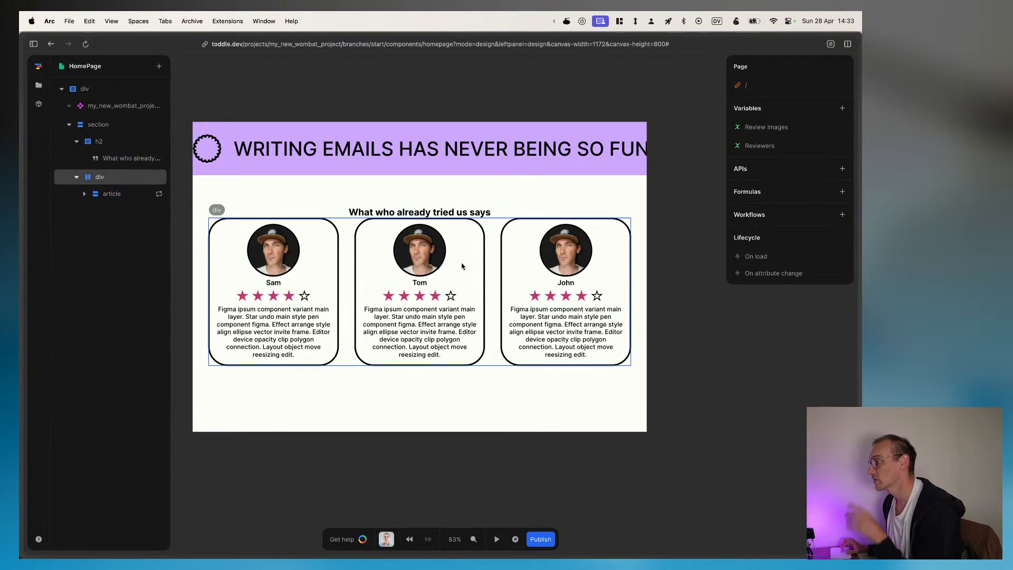
Step: Check the spacing between heading and testimonial cards in Figma, and set the reviews section's gap to 24px in toddle
{"action": "scroll", "coordinate": [463, 266], "scroll_direction": "up", "scroll_amount": 1}
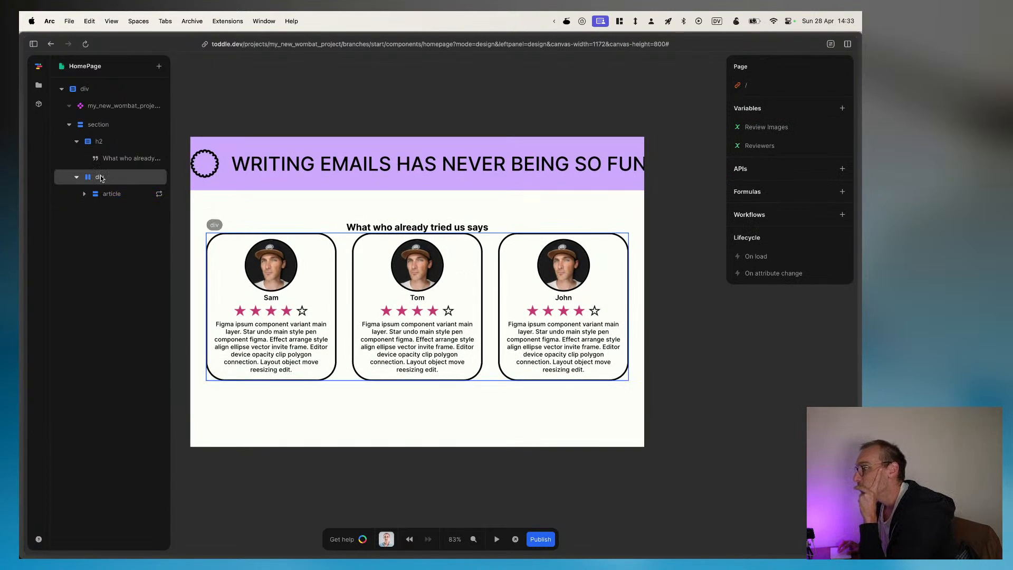
{"action": "left_click", "coordinate": [100, 178]}
{"action": "left_click", "coordinate": [76, 141]}
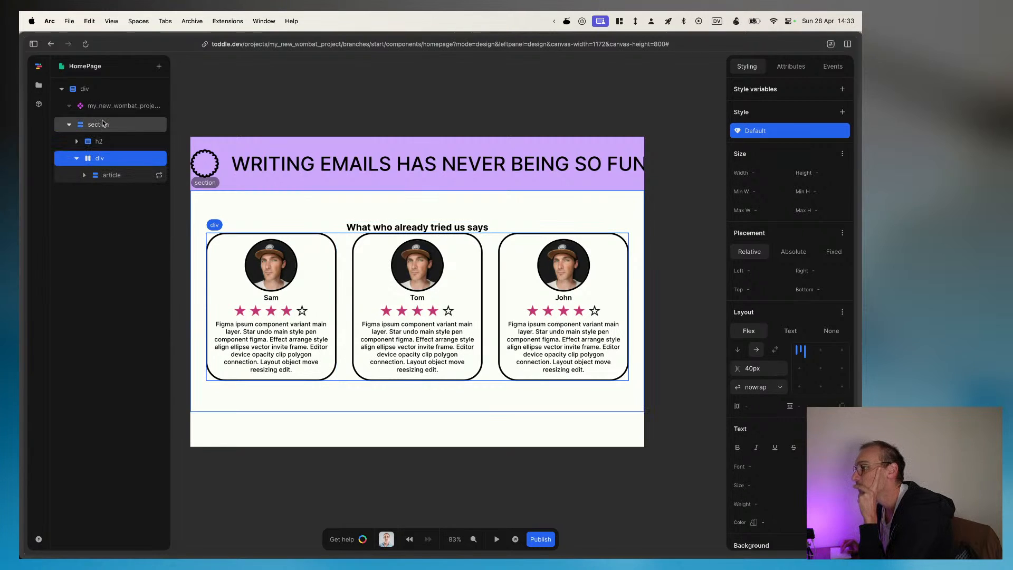
{"action": "left_click", "coordinate": [103, 124]}
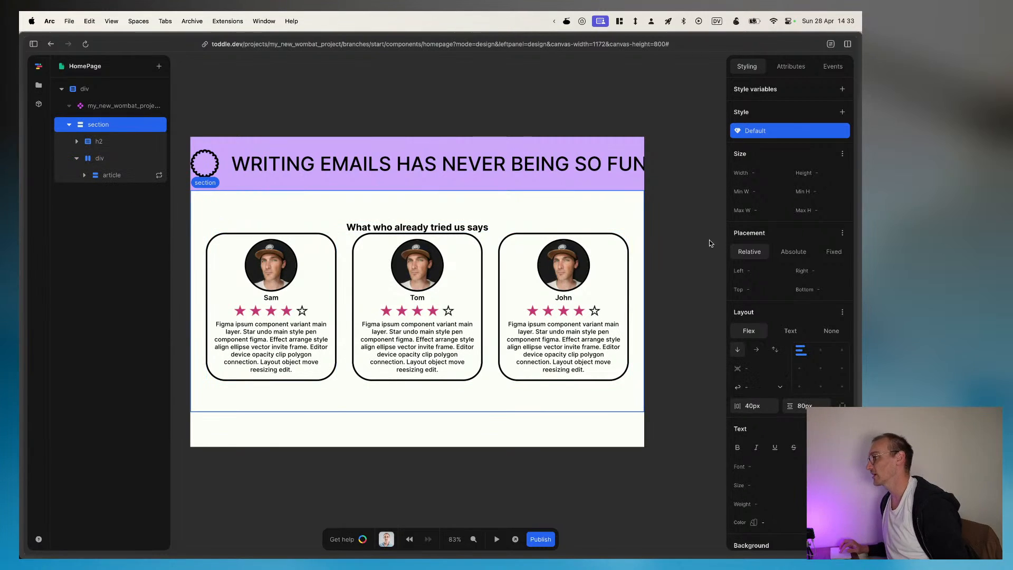
{"action": "left_click", "coordinate": [760, 368]}
{"action": "key", "text": "super+Tab"}
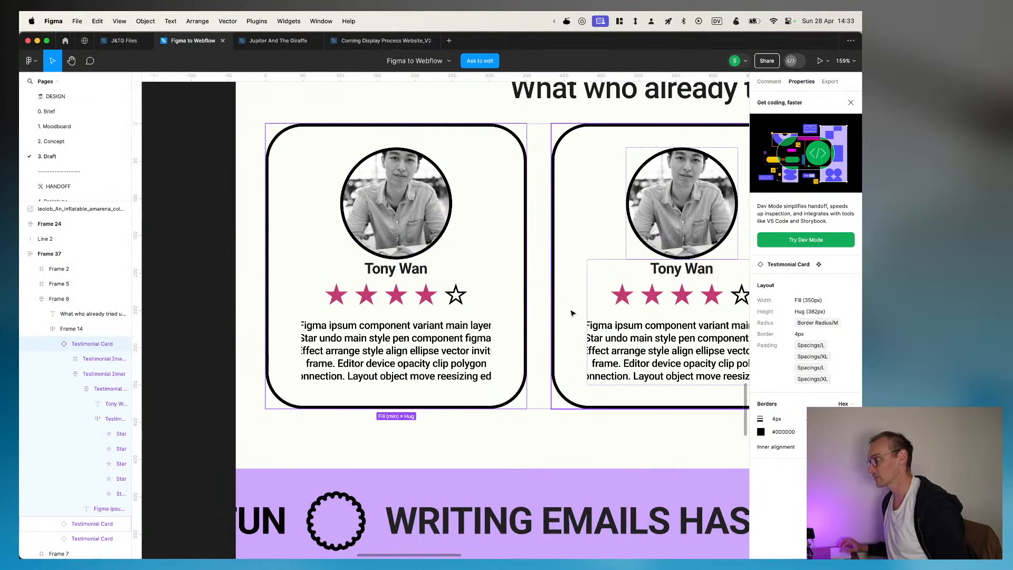
{"action": "scroll", "coordinate": [409, 209], "scroll_direction": "up", "scroll_amount": 3}
{"action": "scroll", "coordinate": [409, 208], "scroll_direction": "right", "scroll_amount": 3}
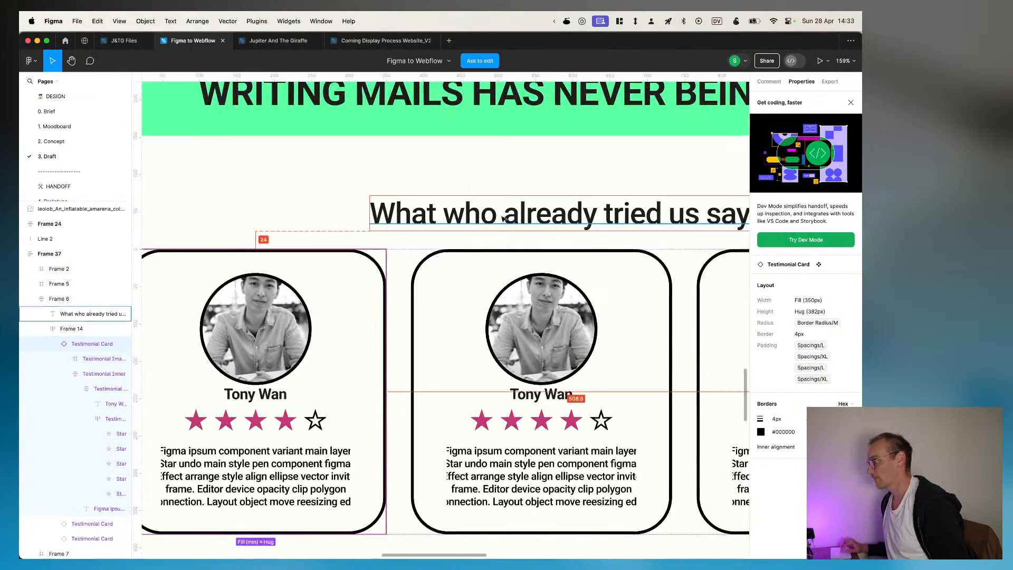
{"action": "left_click", "coordinate": [534, 255]}
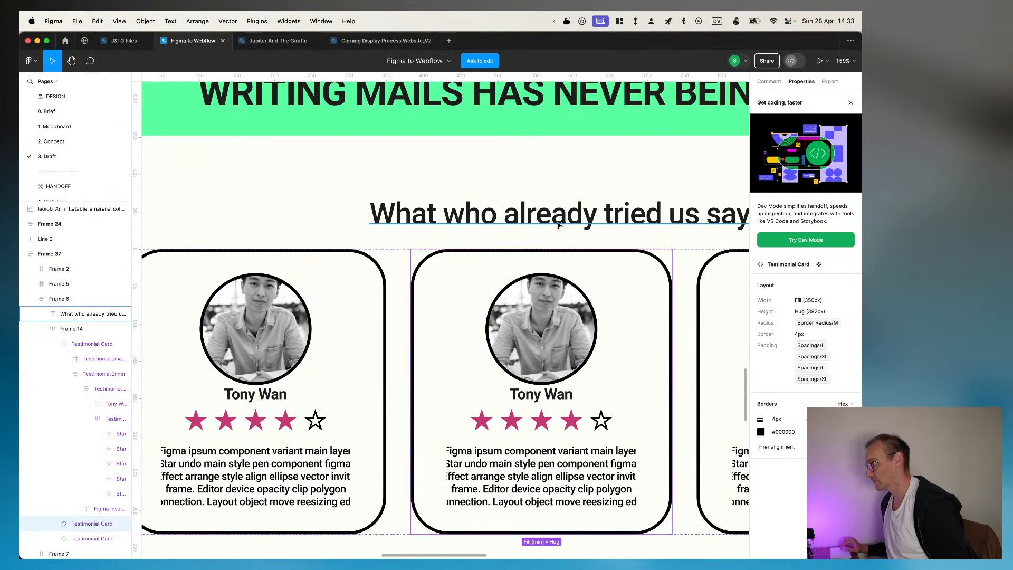
{"action": "key", "text": "super+Tab"}
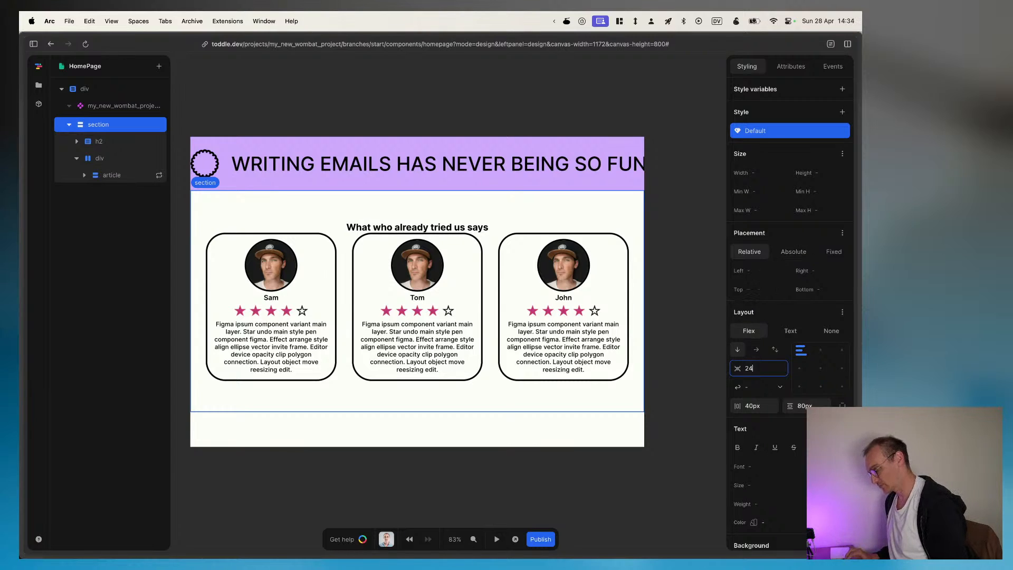
{"action": "type", "text": "24px"}
Step: Inspect the testimonial heading's typography in Figma, calculate 40 / 15, and set the h2's font size to 2.66666667rem in toddle
{"action": "key", "text": "super+Tab"}
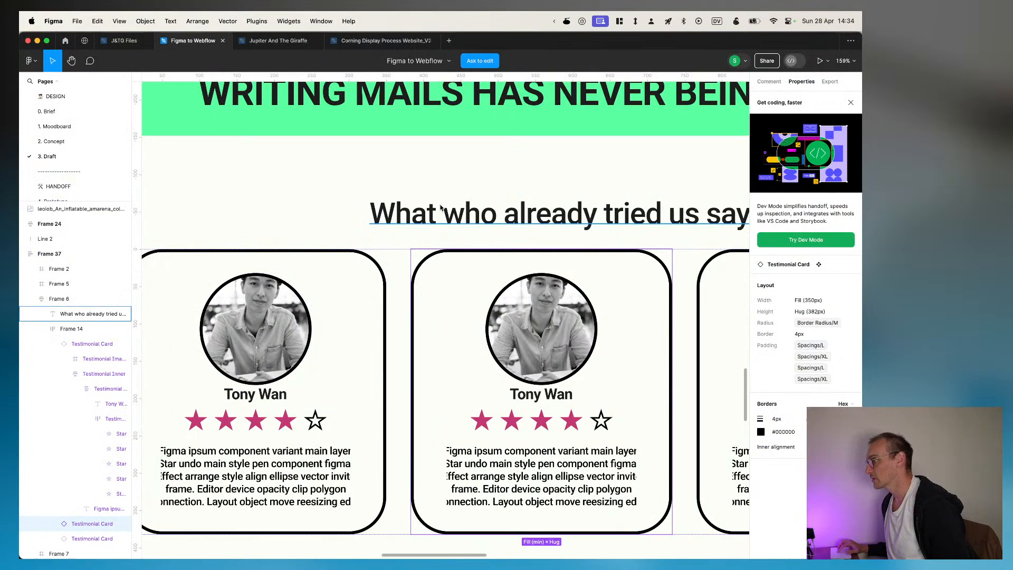
{"action": "left_click", "coordinate": [443, 210]}
{"action": "key", "text": "super+Tab"}
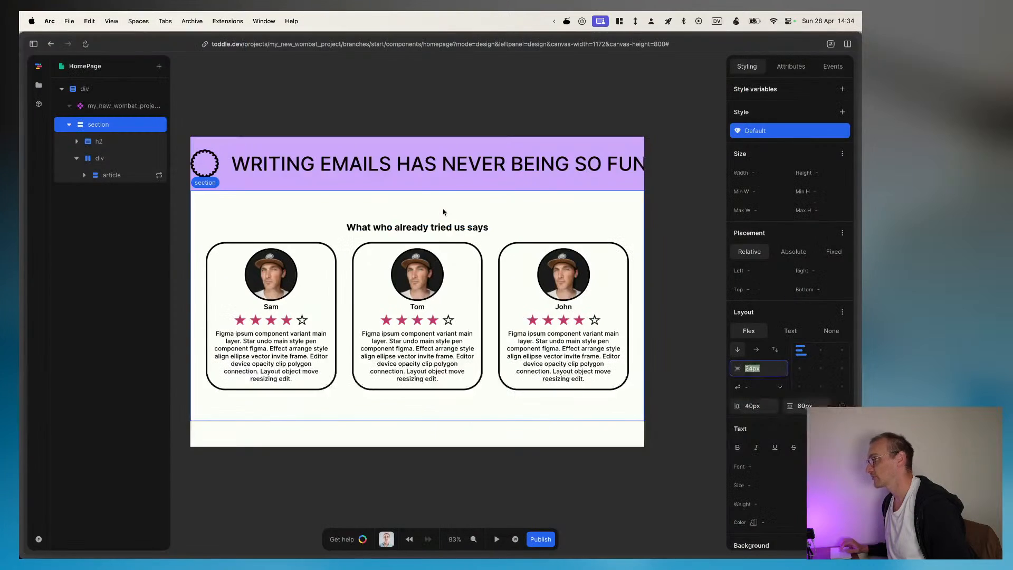
{"action": "left_click", "coordinate": [443, 227]}
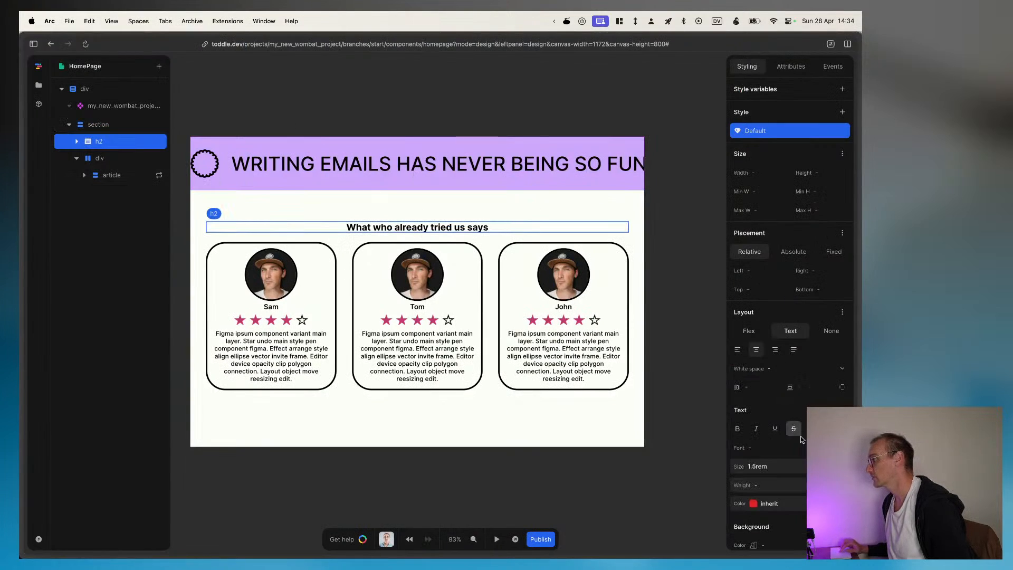
{"action": "left_click", "coordinate": [783, 468]}
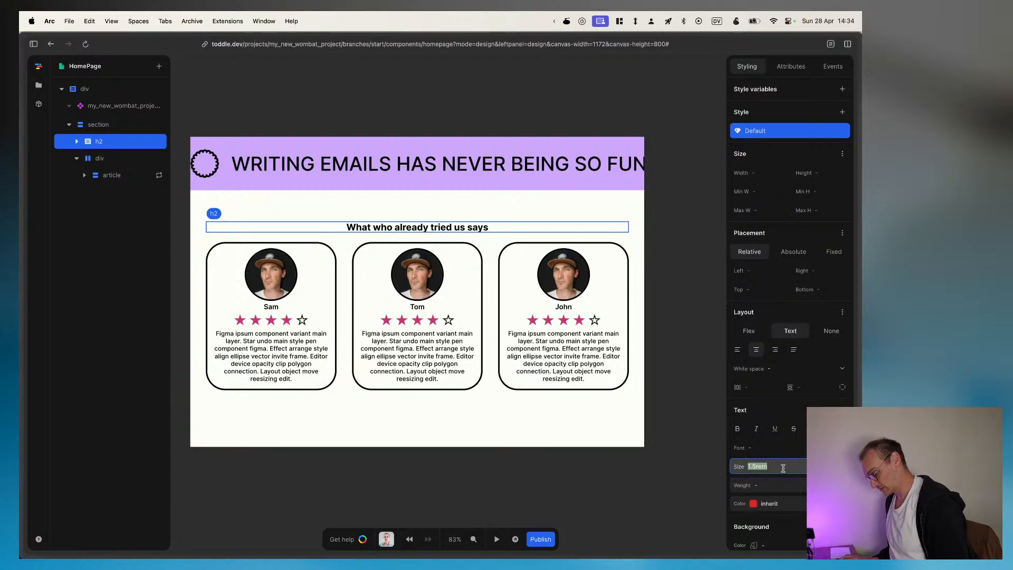
{"action": "key", "text": "super+space"}
{"action": "type", "text": "40 / 15"}
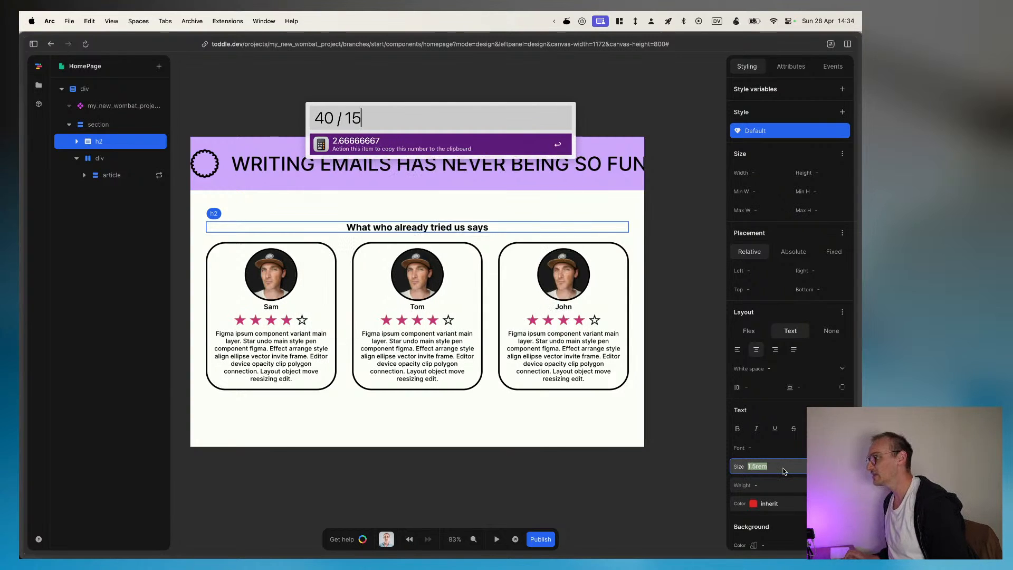
{"action": "key", "text": "Return"}
{"action": "type", "text": "2.66666667"}
{"action": "type", "text": "re"}
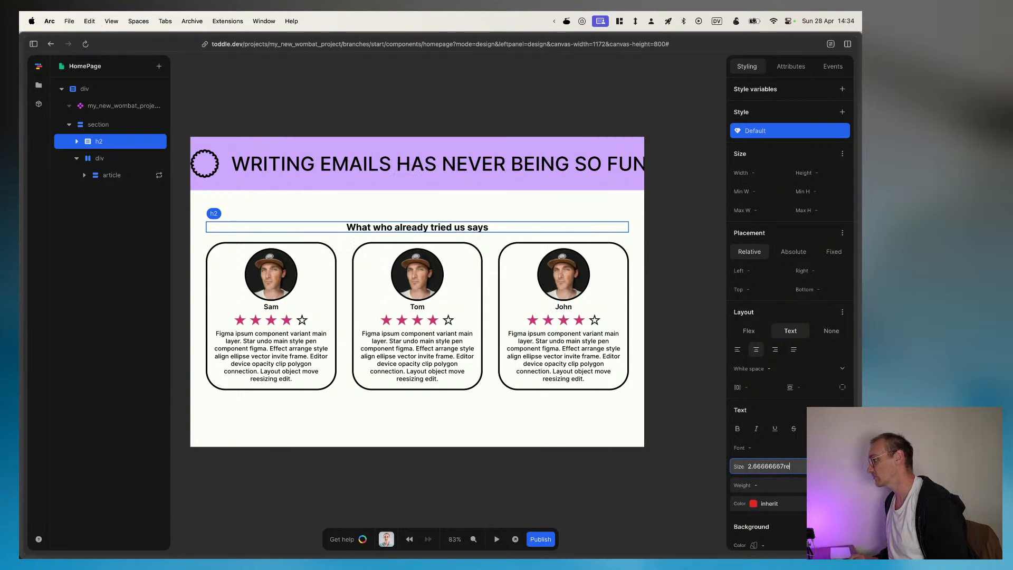
{"action": "type", "text": "m"}
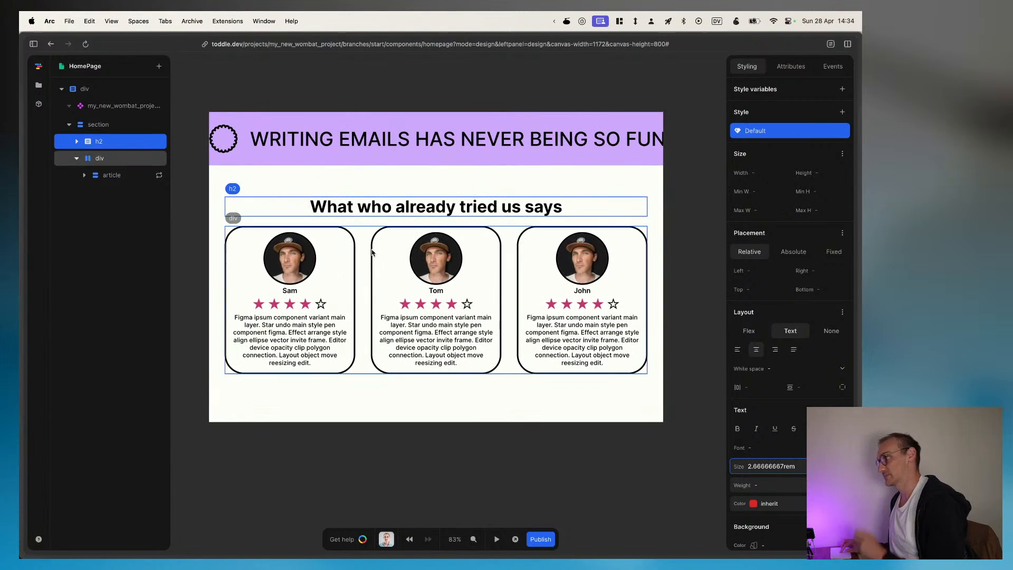
{"action": "left_click", "coordinate": [532, 423]}
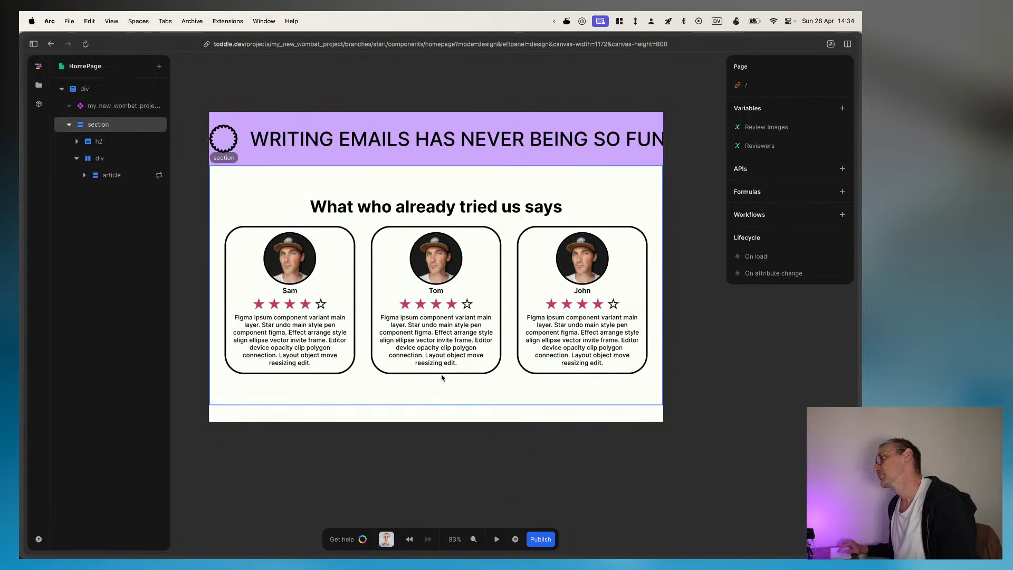
Step: Compare the finished reviews section with the testimonial section and surrounding page layout in the Figma design
{"action": "scroll", "coordinate": [442, 378], "scroll_direction": "up", "scroll_amount": 2}
{"action": "scroll", "coordinate": [484, 242], "scroll_direction": "down", "scroll_amount": 1}
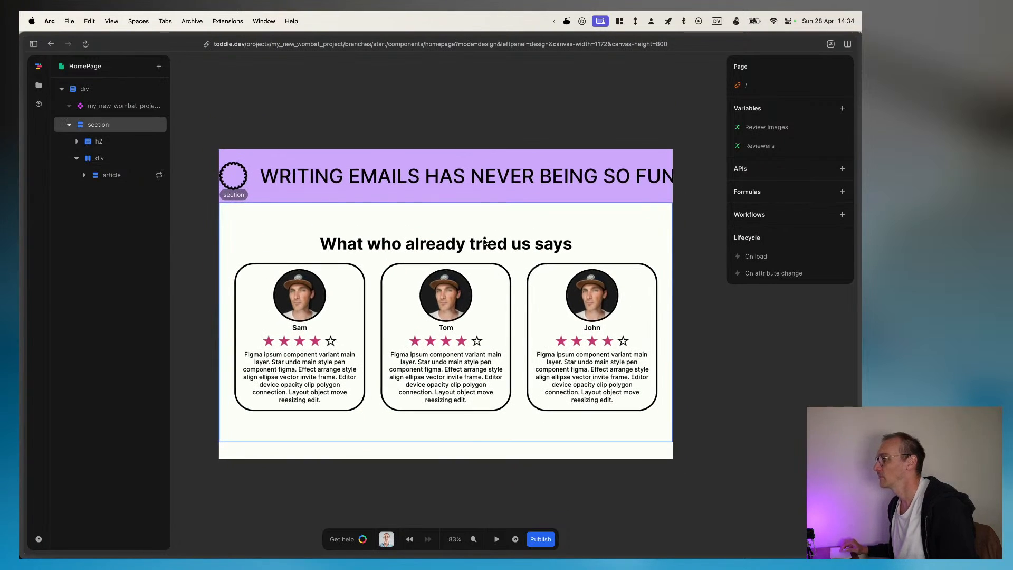
{"action": "key", "text": "super+Tab"}
{"action": "scroll", "coordinate": [473, 332], "scroll_direction": "down", "scroll_amount": 1}
{"action": "scroll", "coordinate": [464, 346], "scroll_direction": "down", "scroll_amount": 4}
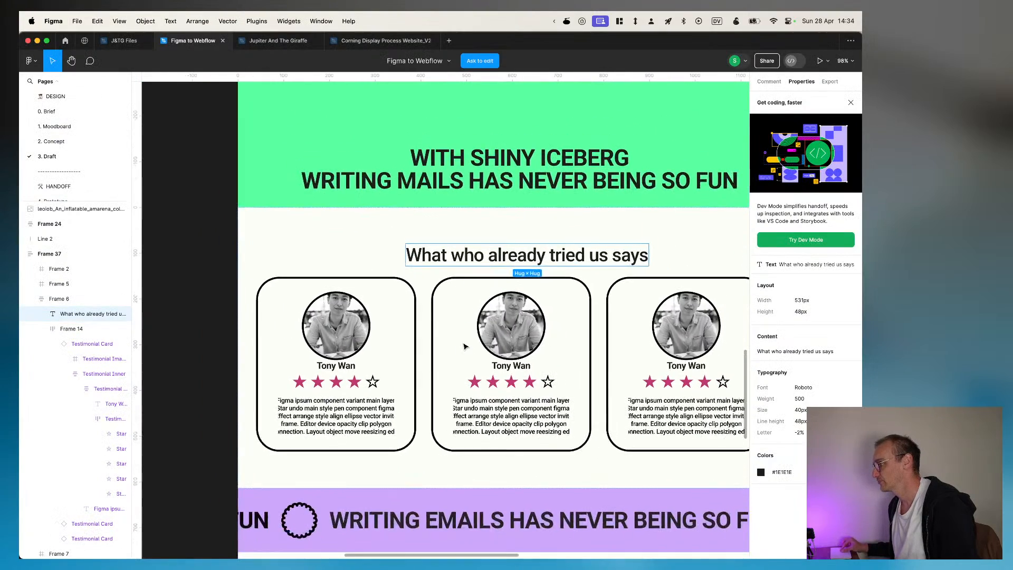
{"action": "scroll", "coordinate": [464, 346], "scroll_direction": "down", "scroll_amount": 8}
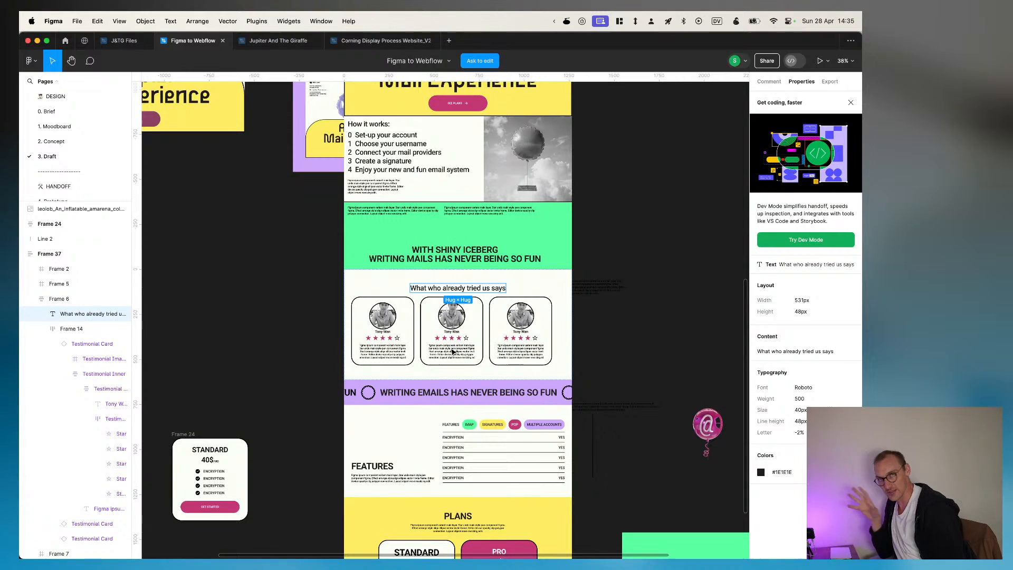
{"action": "key", "text": "super+Tab"}
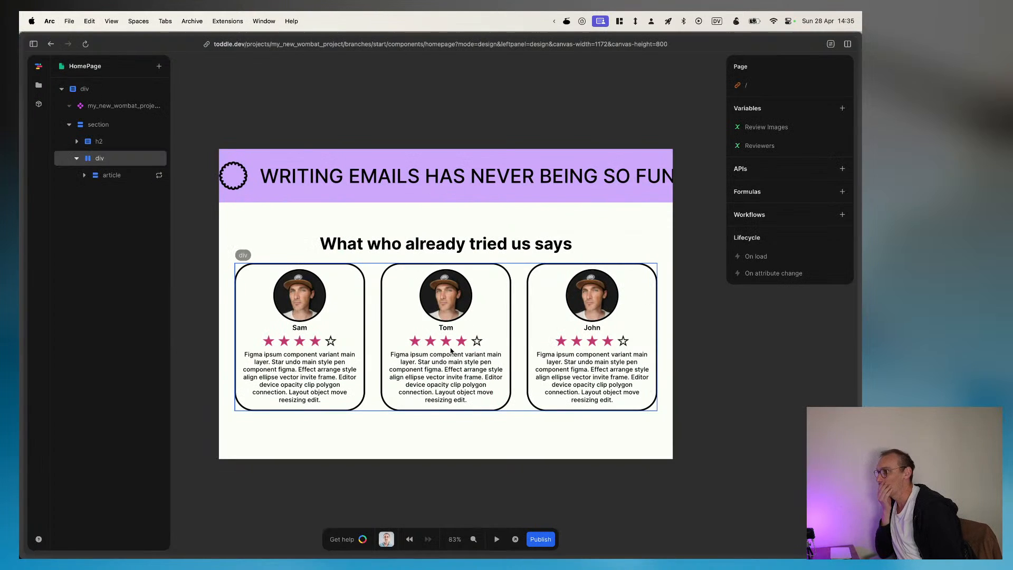